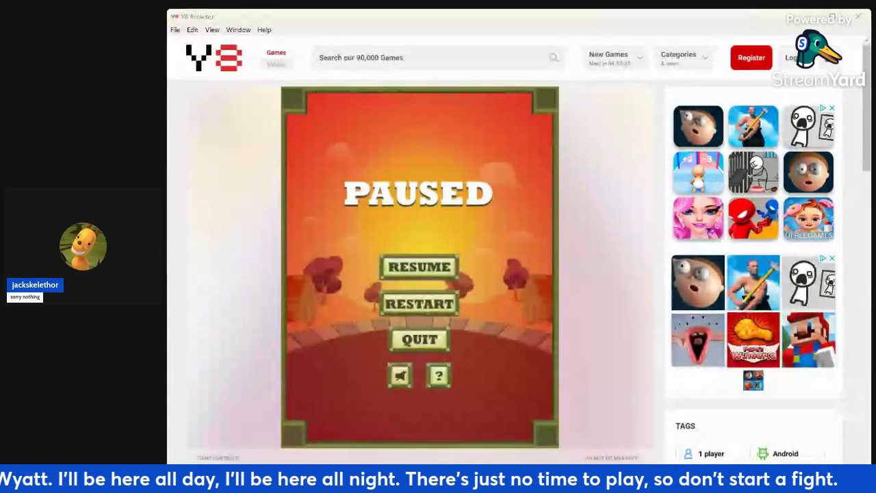
# - Resume the paused run and switch lanes, jumping the runner over the bicycles on the road
pyautogui.click(428, 265)
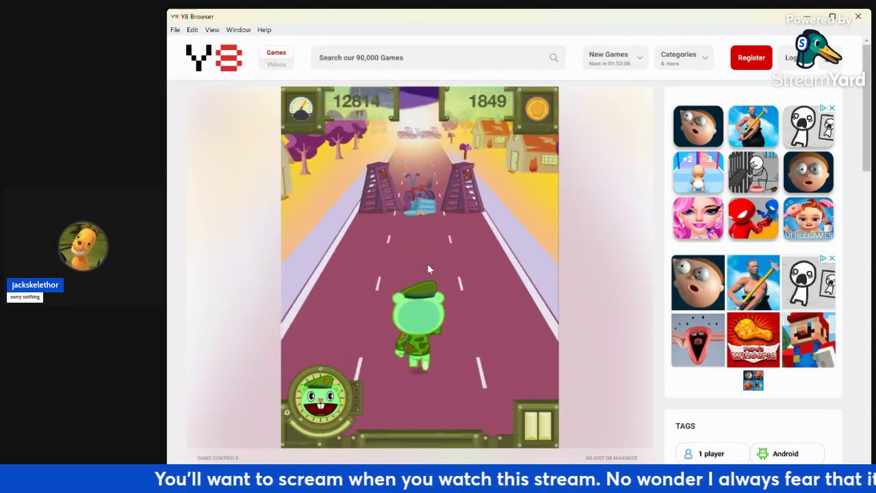
pyautogui.press('Up')
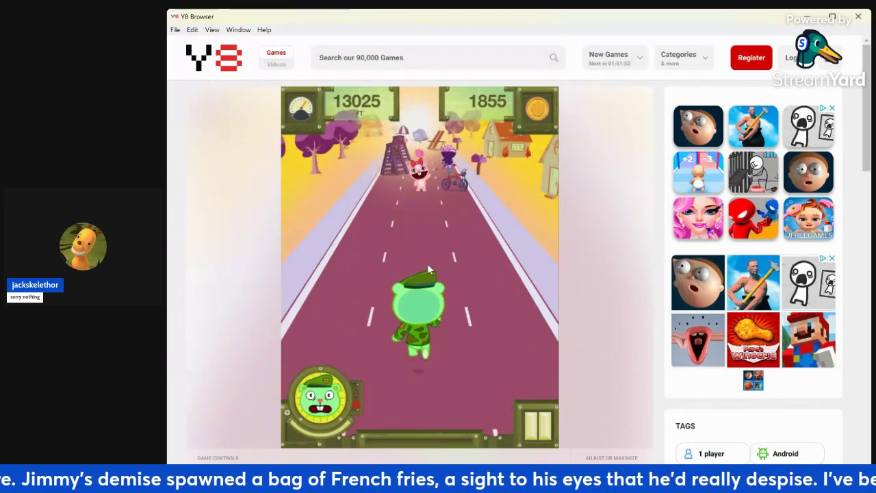
pyautogui.press('Left')
pyautogui.press('Right')
pyautogui.press('Up')
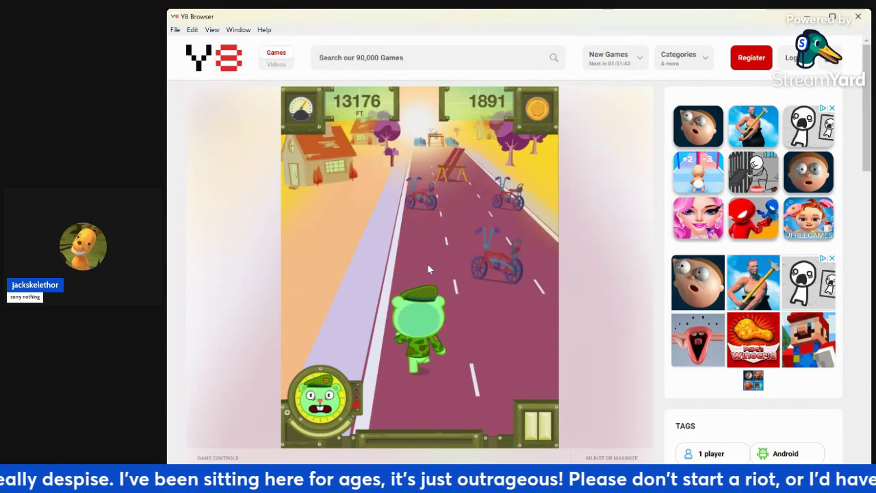
pyautogui.press('Up')
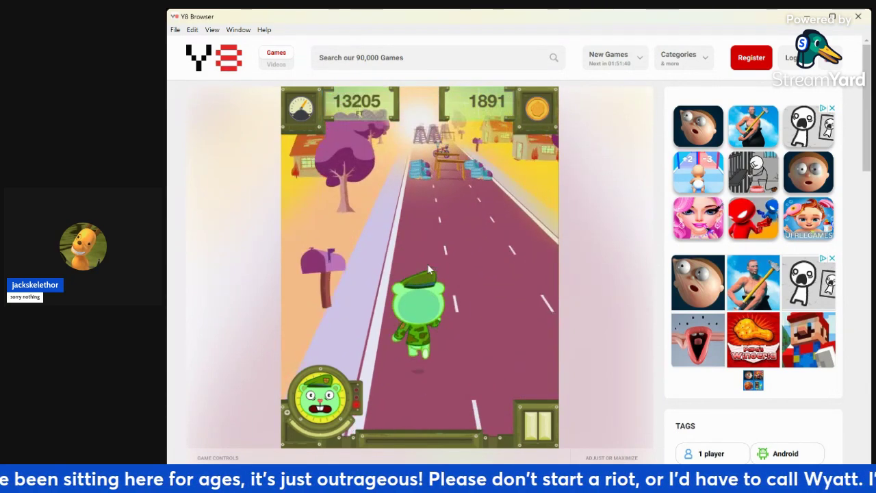
# - Slide the runner under the wooden barrier between the spilled trash cans and move to the right lane past the ladder row
pyautogui.press('Right')
pyautogui.press('Down')
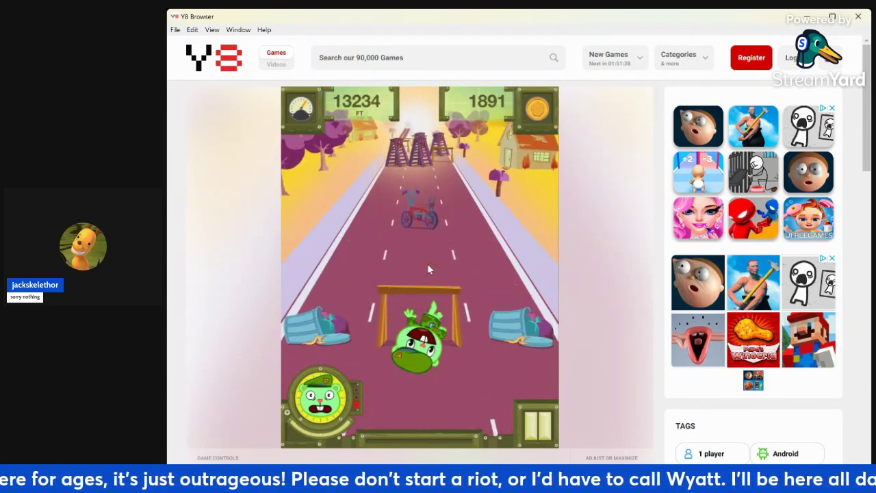
pyautogui.press('Right')
pyautogui.press('Up')
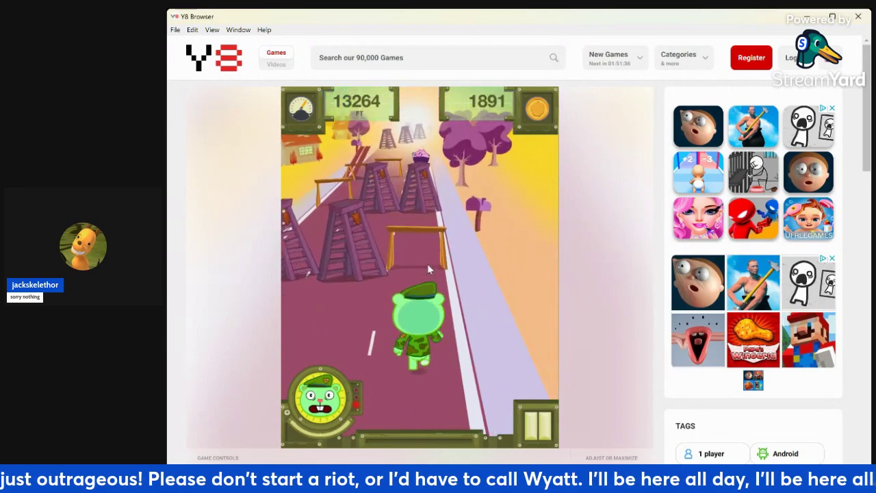
# - Weave the runner between the lanes to avoid the staggered ladder towers
pyautogui.press('Left')
pyautogui.press('Left')
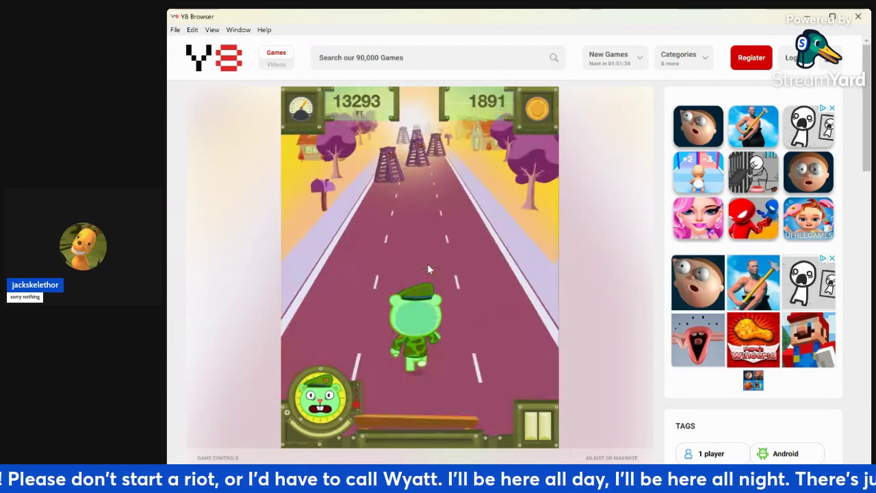
pyautogui.press('Left')
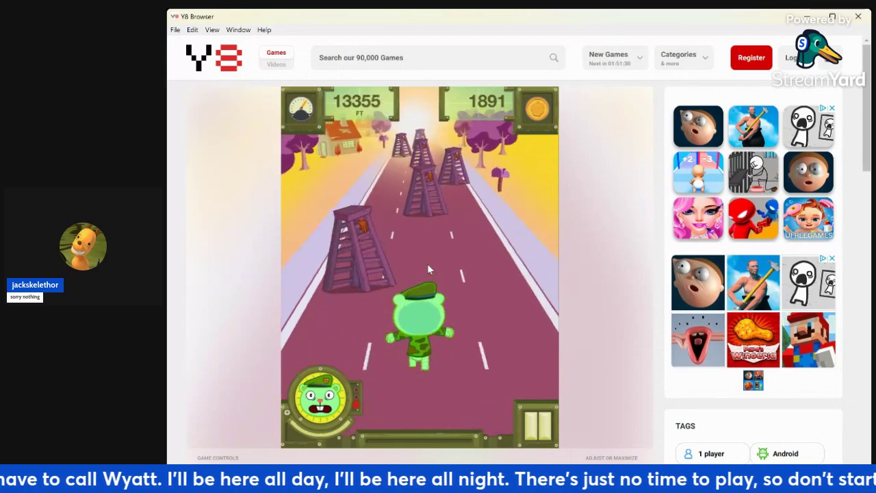
pyautogui.press('Right')
pyautogui.press('Right')
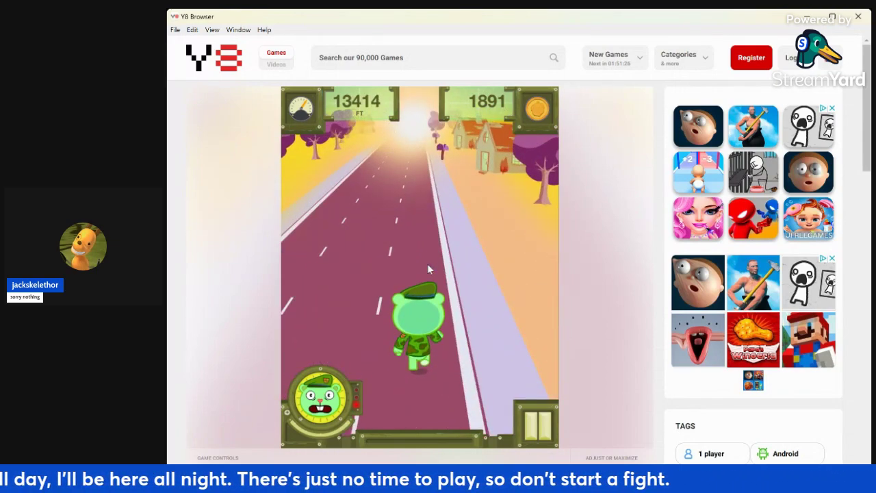
pyautogui.press('Left')
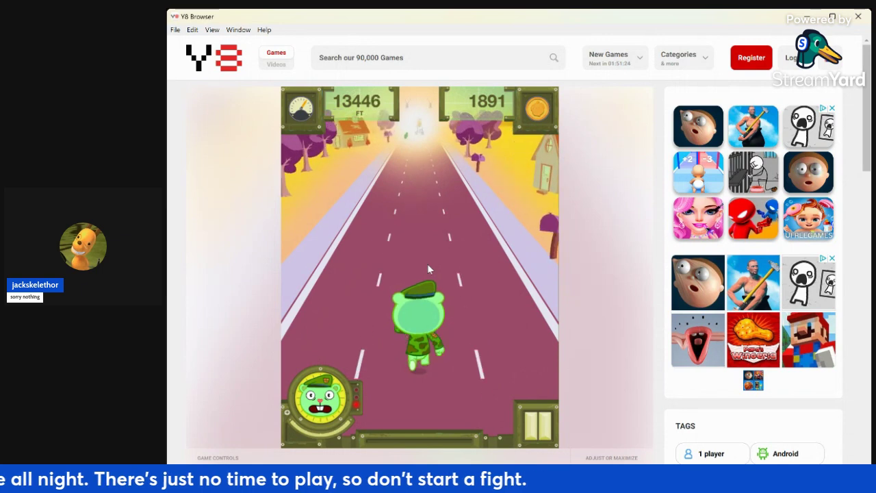
# - Jump and switch lanes to get the runner past the oncoming motorcyclist, ending in the left lane
pyautogui.press('Left')
pyautogui.press('Up')
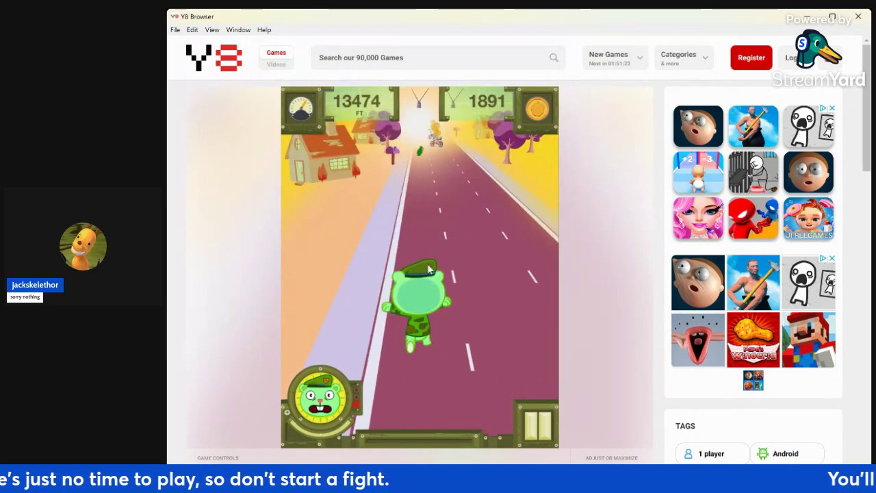
pyautogui.press('Right')
pyautogui.press('Up')
pyautogui.press('Left')
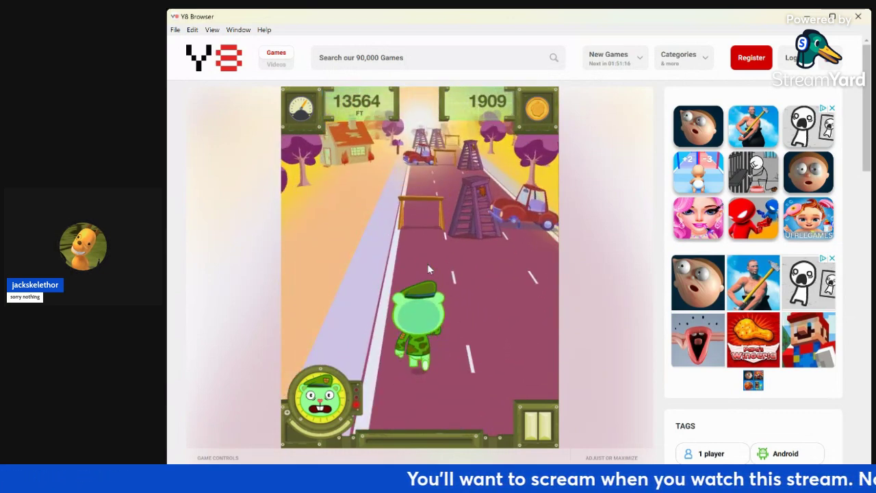
# - Slide the runner under the wooden barriers beside the ladders and parked red cars
pyautogui.press('Right')
pyautogui.press('Down')
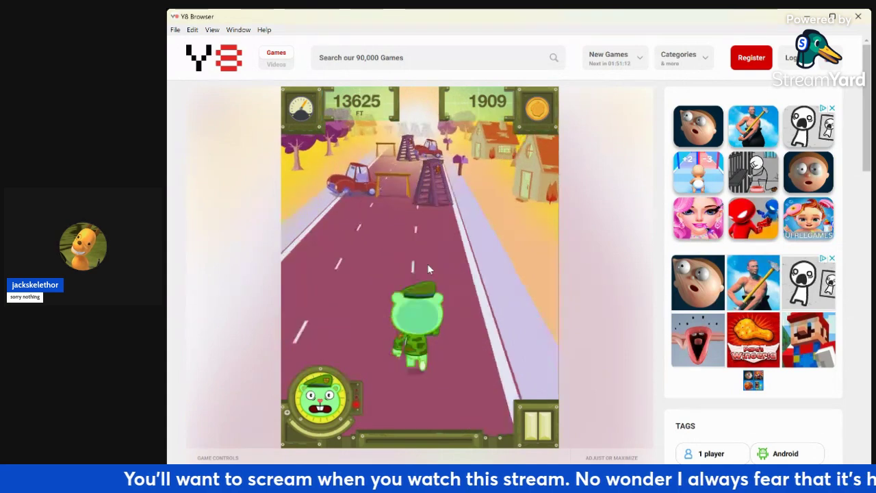
pyautogui.press('Down')
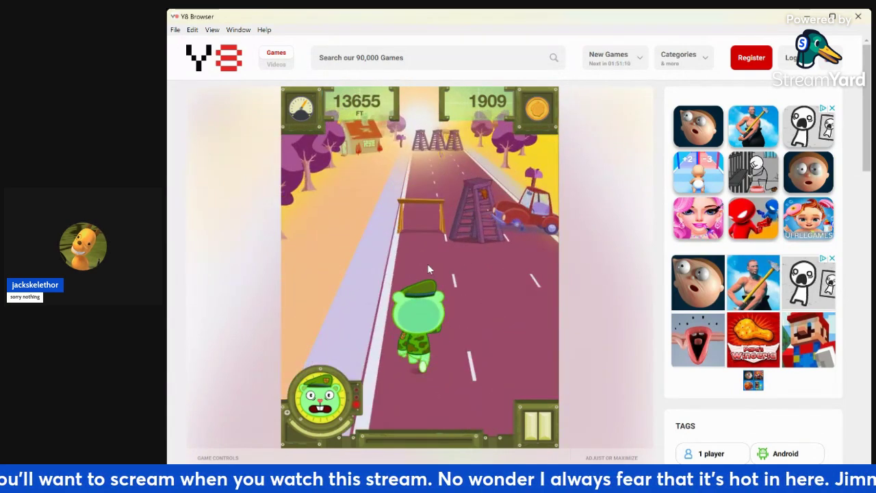
pyautogui.press('Down')
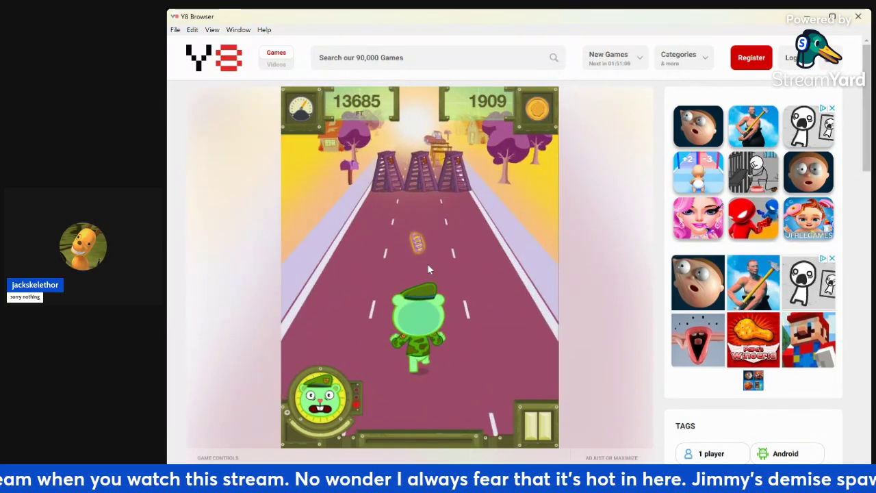
# - Clear the triple ladder row and jump over the bicycles, steering from the left lane back to the middle
pyautogui.press('Up')
pyautogui.press('Down')
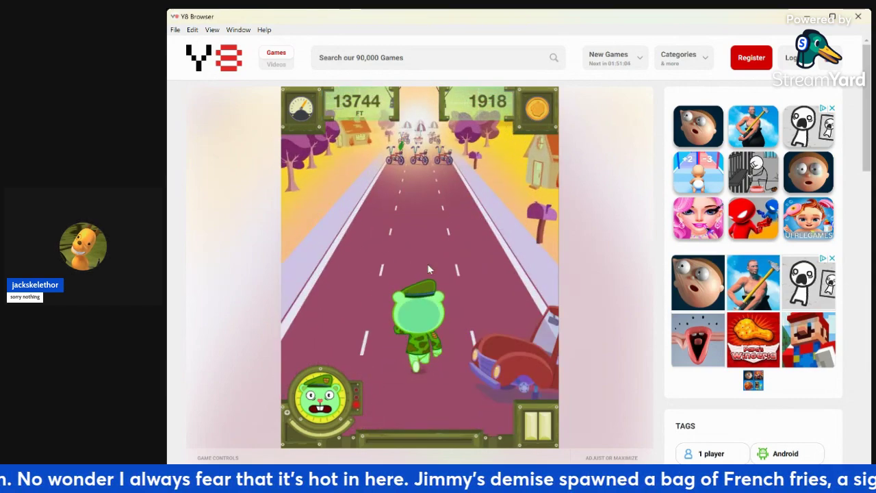
pyautogui.press('Left')
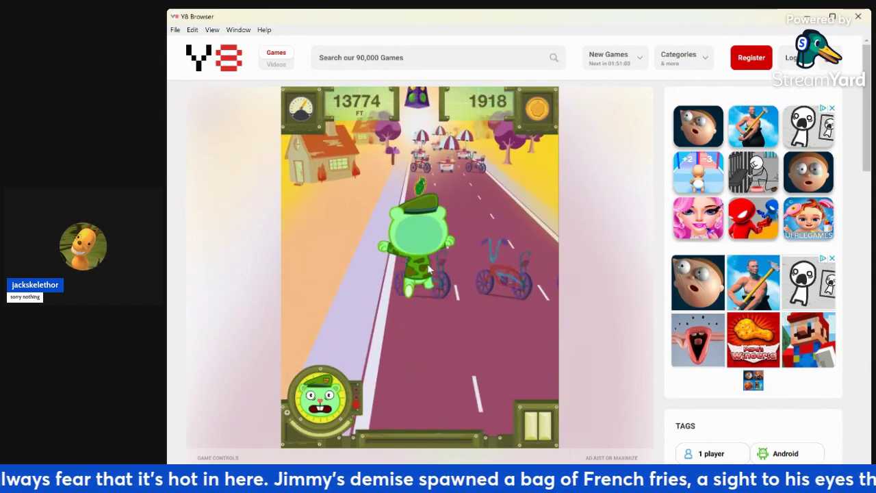
pyautogui.press('Up')
pyautogui.press('Right')
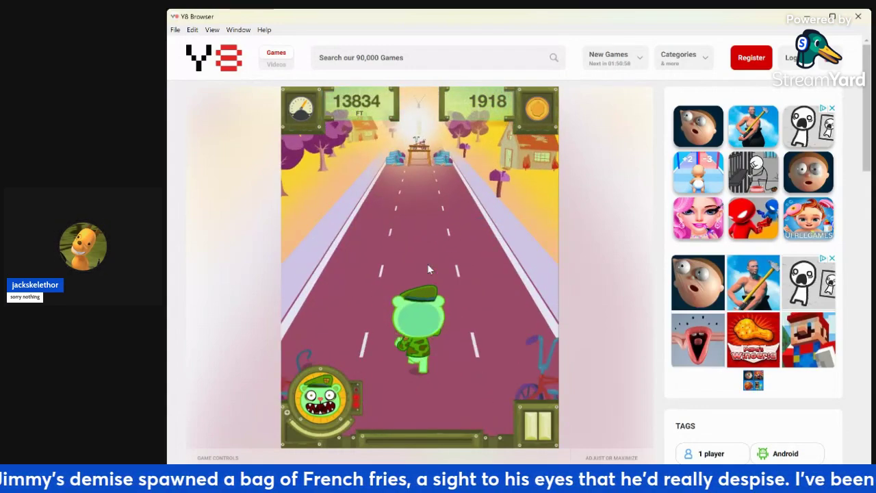
# - Slide under the barrier between the trash cans and collect the line of coins in the middle lane
pyautogui.press('Down')
pyautogui.press('Left')
pyautogui.press('Up')
pyautogui.press('Right')
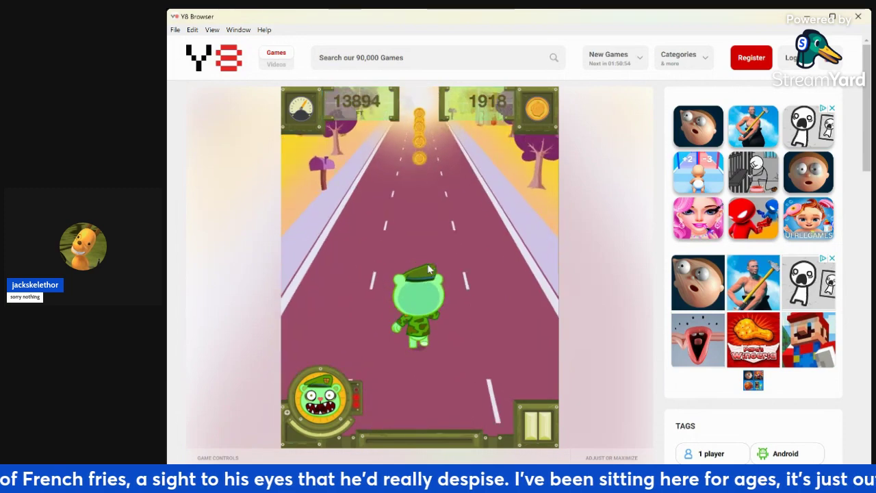
pyautogui.press('Up')
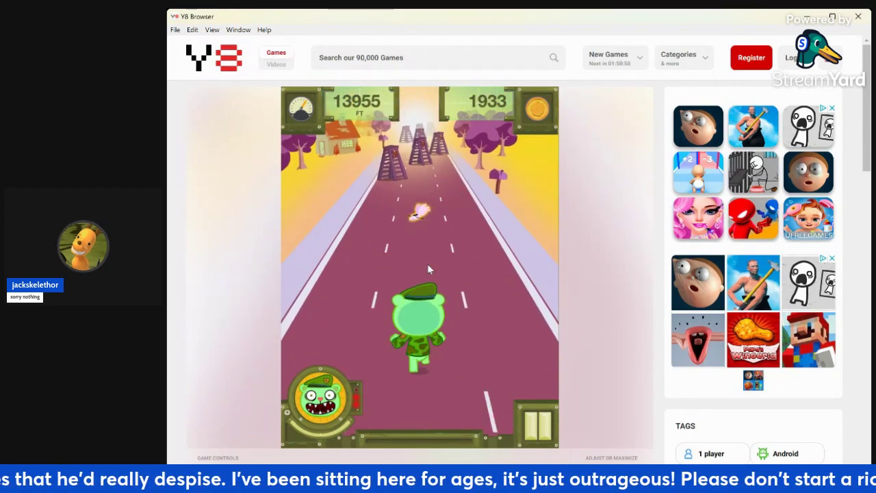
# - Dodge the staggered ladders, and clear the red car and wooden barriers in the middle lane
pyautogui.press('Left')
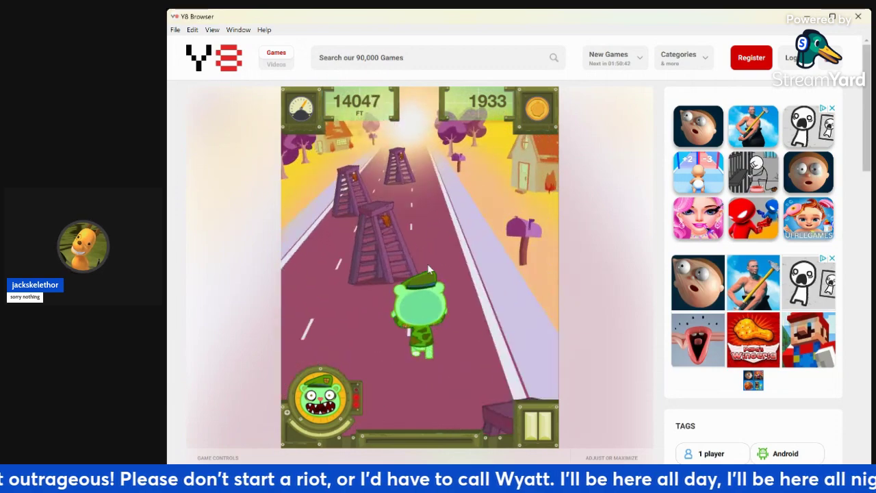
pyautogui.press('Right')
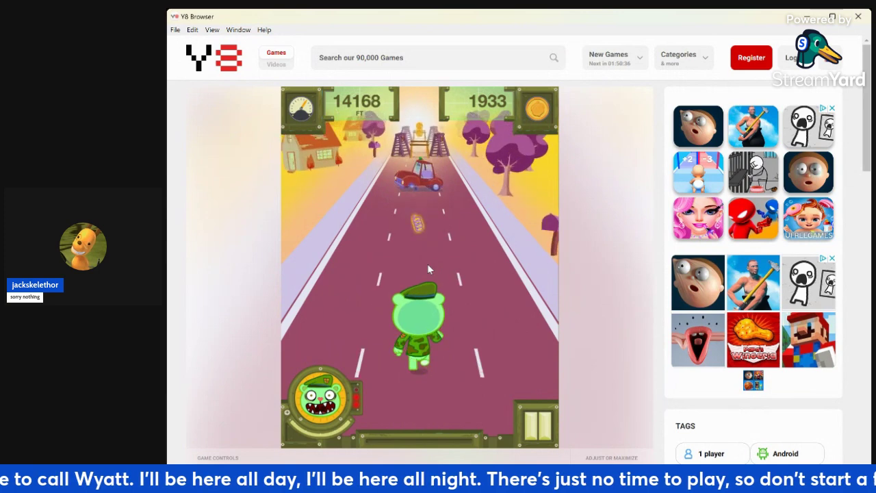
pyautogui.press('Up')
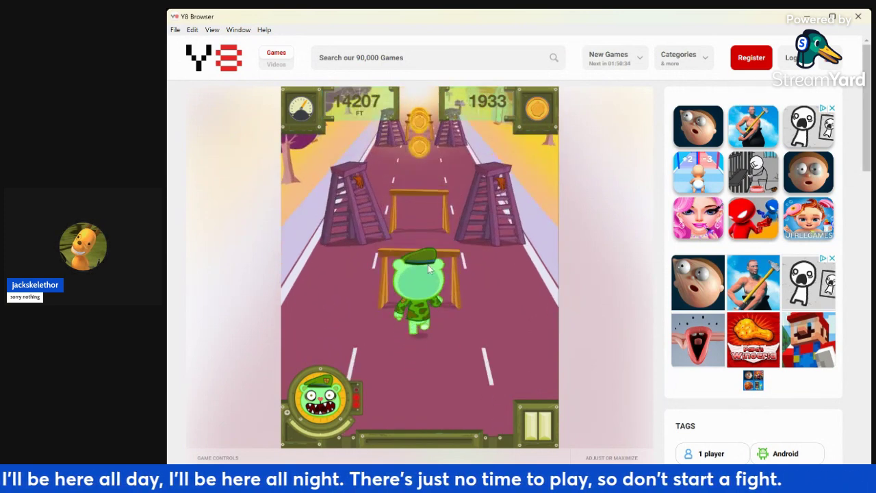
pyautogui.press('Up')
pyautogui.press('Down')
pyautogui.press('Up')
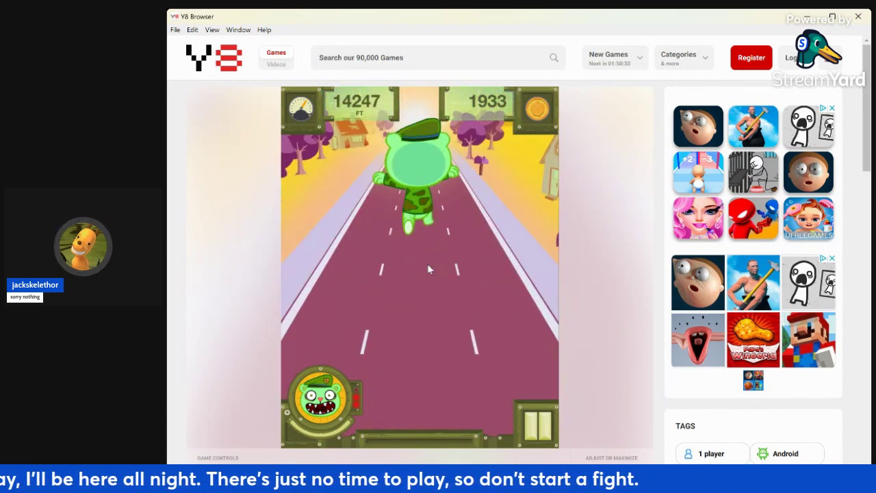
# - Slide under the coin-lined barriers in the left lane and jump over the red car behind them
pyautogui.press('Left')
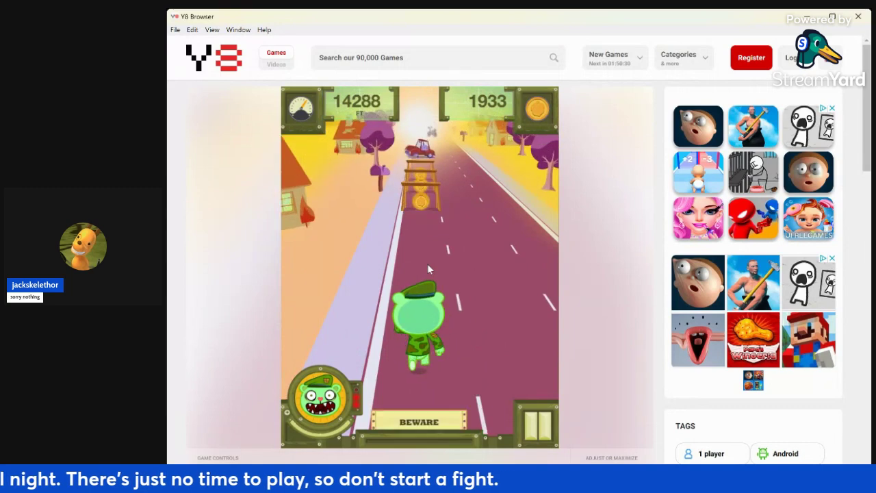
pyautogui.press('Down')
pyautogui.press('Up')
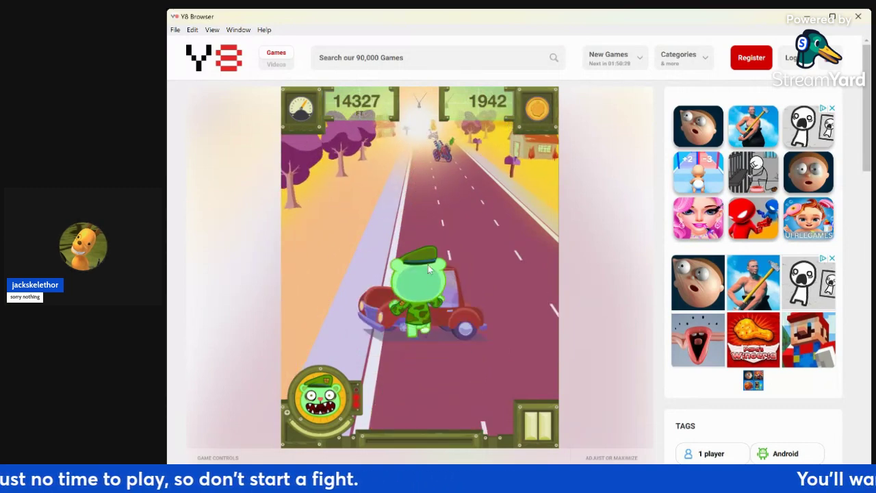
pyautogui.press('Right')
pyautogui.press('Right')
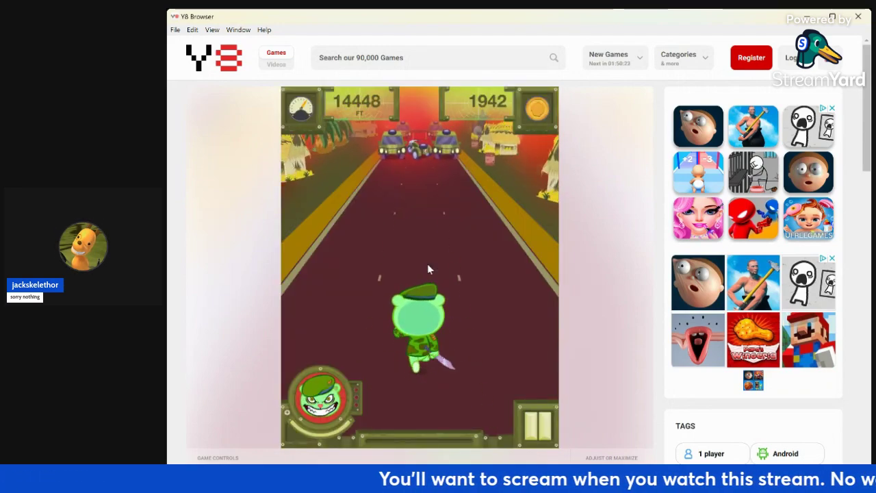
# - Steer the runner past the military vehicles on the red-lit road while collecting coins
pyautogui.press('Left')
pyautogui.press('Right')
pyautogui.press('Down')
pyautogui.press('Right')
pyautogui.press('Left')
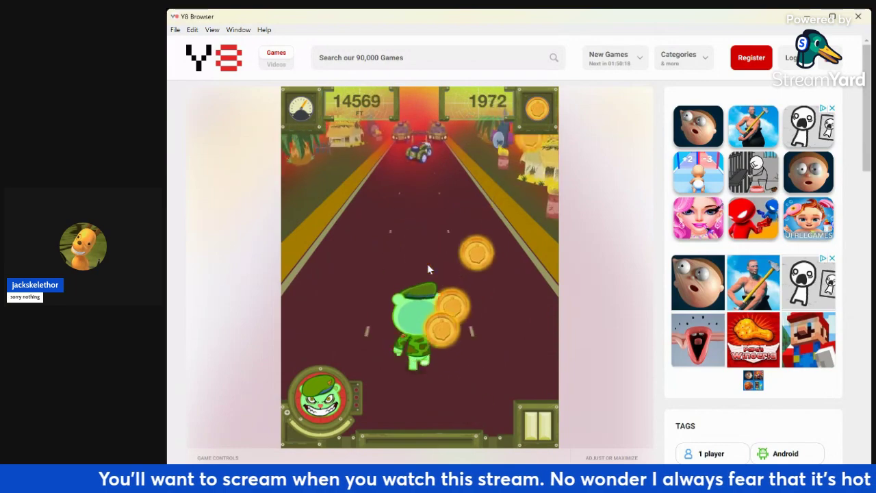
# - Get past the buggy in the middle lane, move the runner to the left lane and pause the run
pyautogui.press('Up')
pyautogui.press('Down')
pyautogui.press('Left')
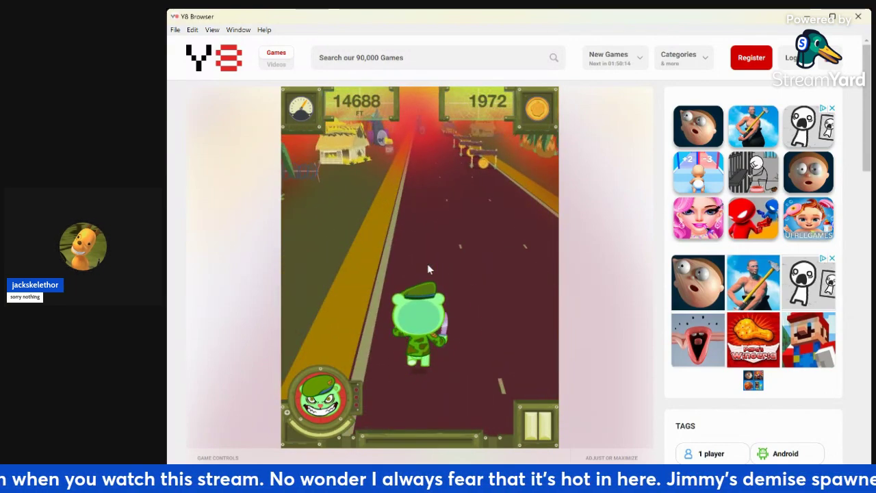
pyautogui.click(538, 437)
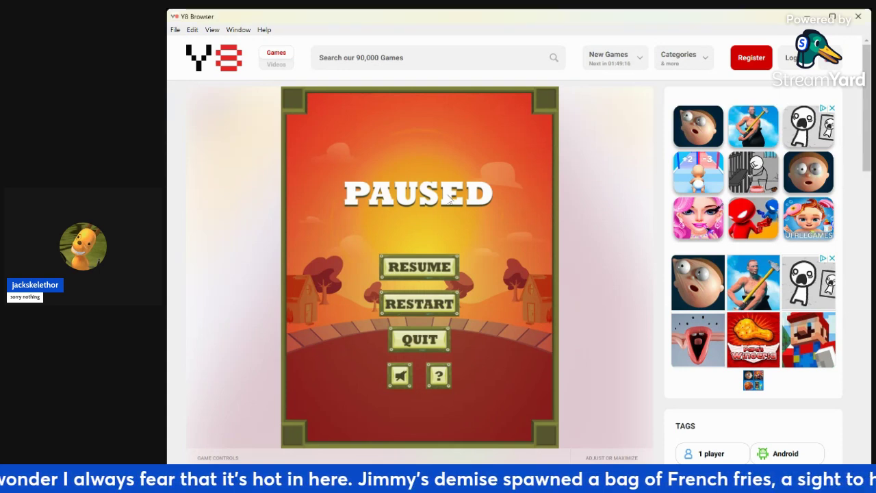
# - Resume the run and slide the runner under the barriers between the military vehicles and fallen statues
pyautogui.click(428, 265)
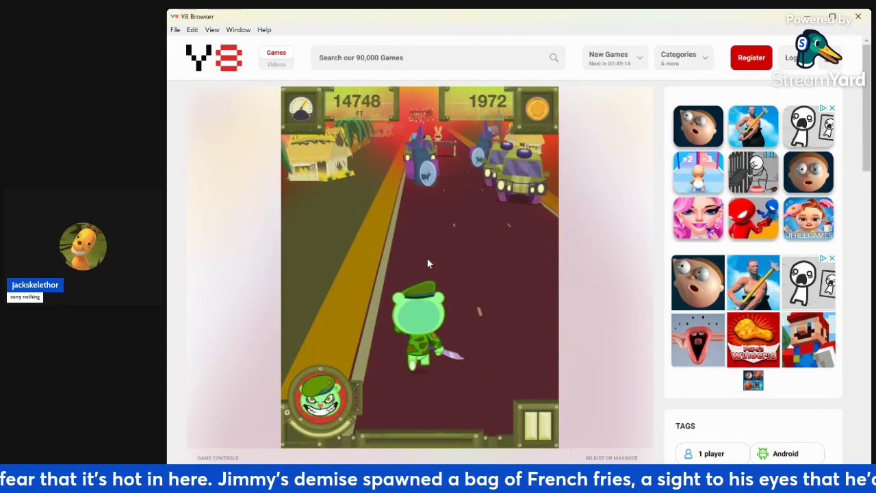
pyautogui.press('Down')
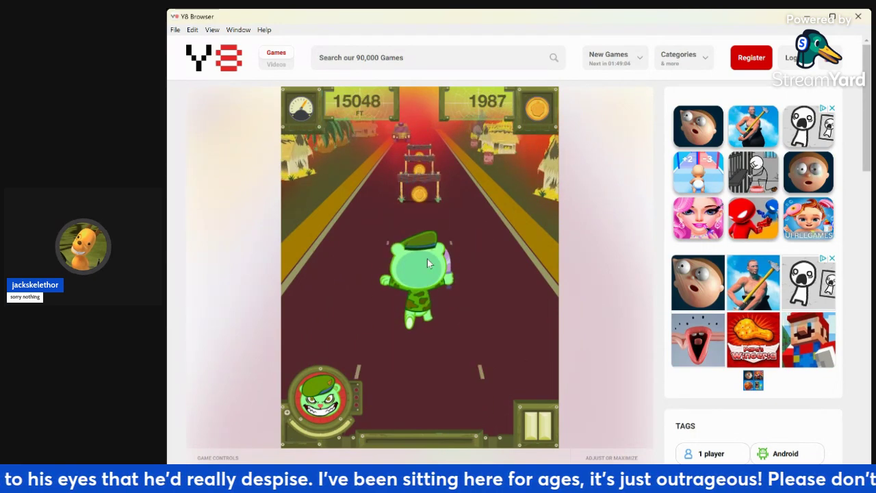
pyautogui.press('Down')
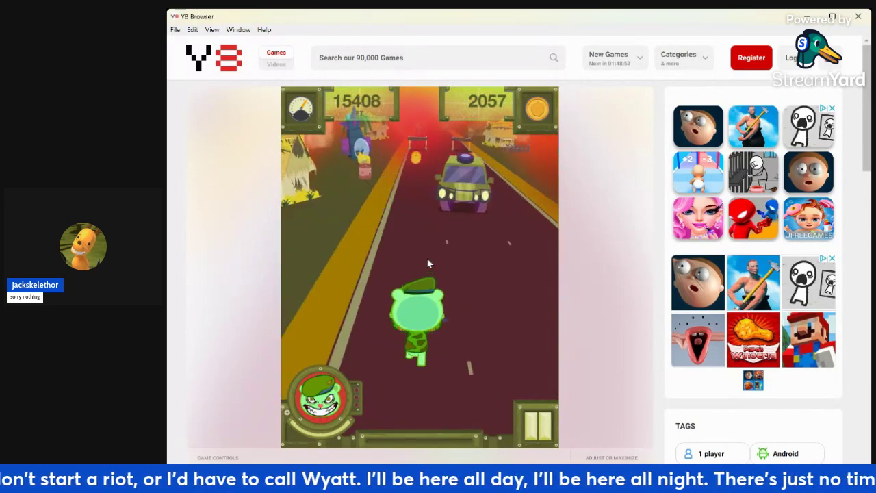
pyautogui.press('Right')
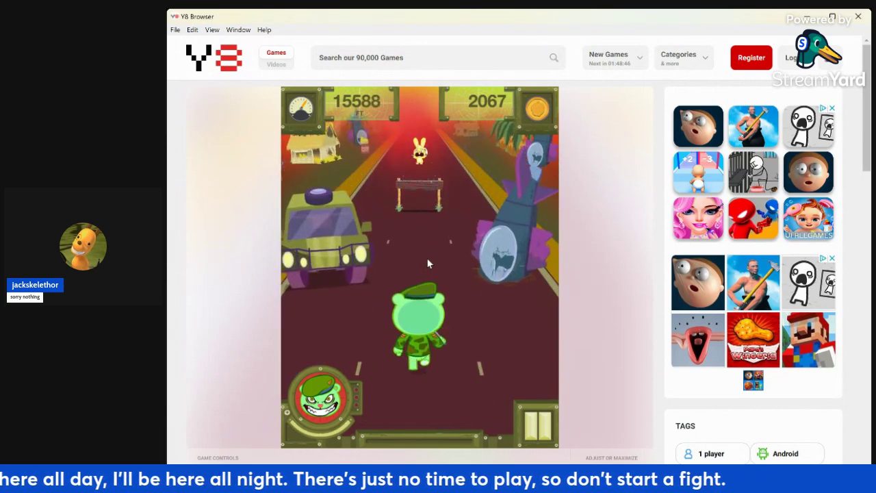
pyautogui.press('Down')
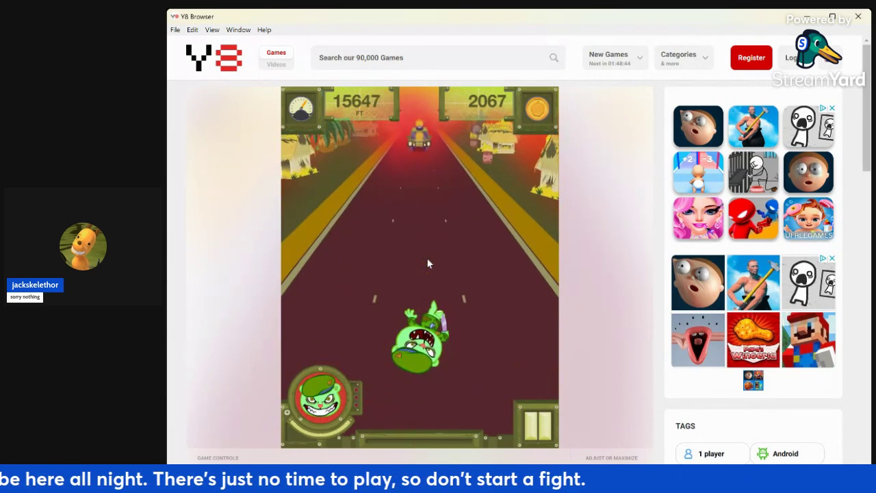
# - Jump the bear over the oncoming obstacles on the red-lit road and pause the run
pyautogui.press('Up')
pyautogui.press('Up')
pyautogui.press('Up')
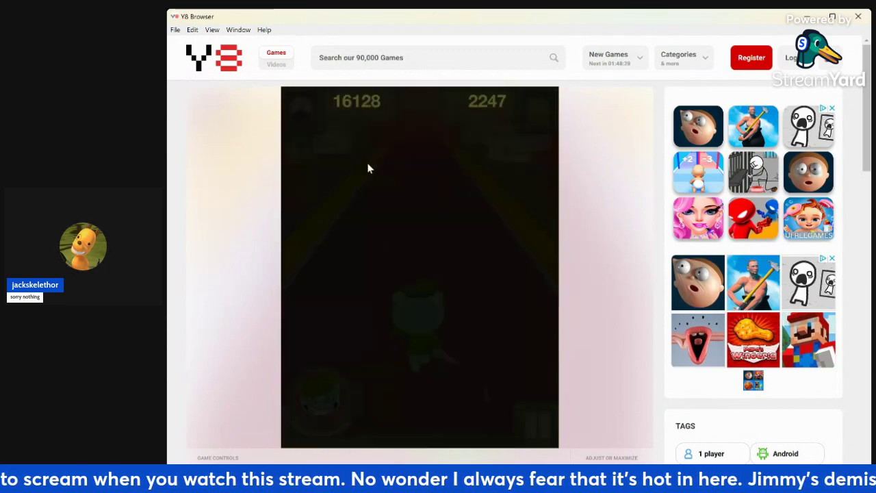
pyautogui.click(536, 426)
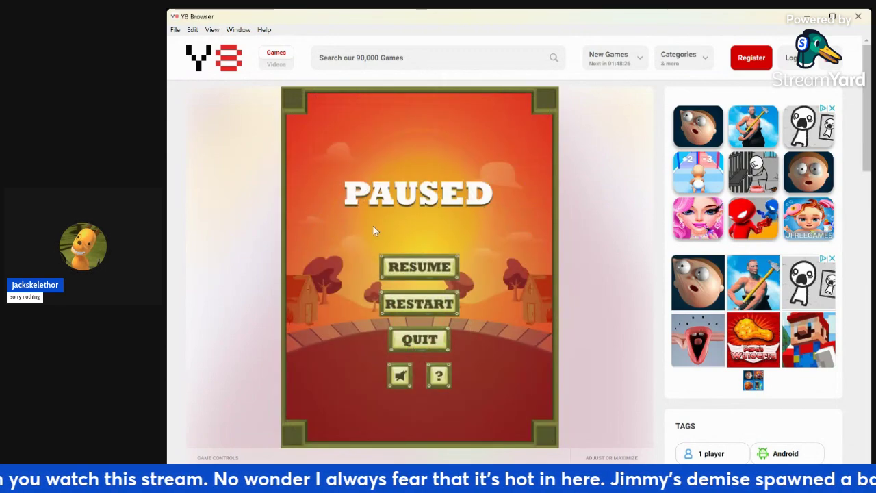
pyautogui.moveTo(372, 484); pyautogui.dragTo(372, 412)
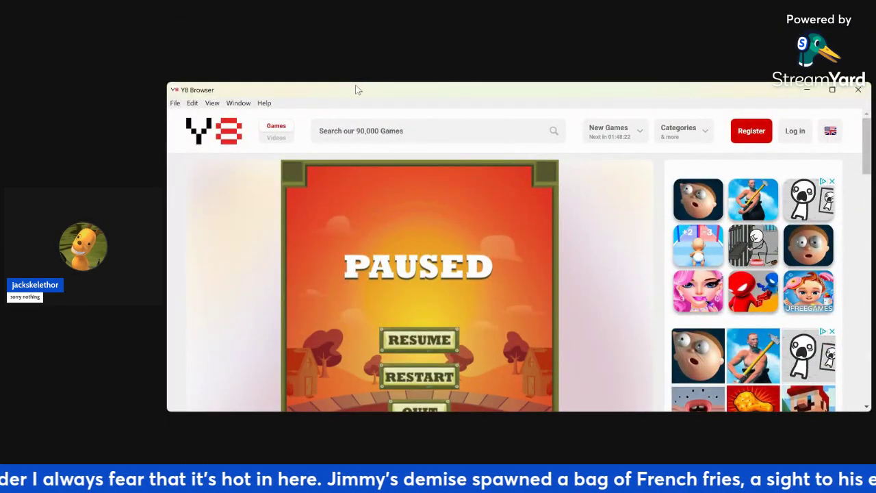
pyautogui.moveTo(353, 85); pyautogui.dragTo(376, 9)
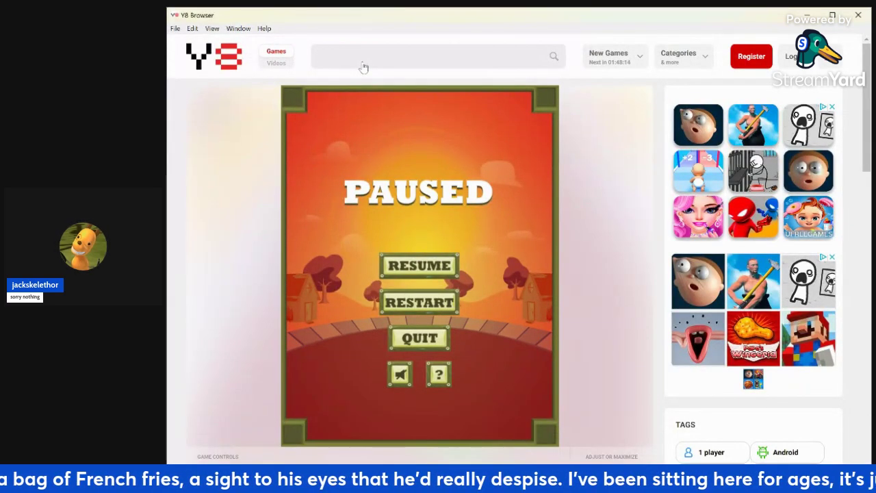
pyautogui.scroll(-6, 553, 244)
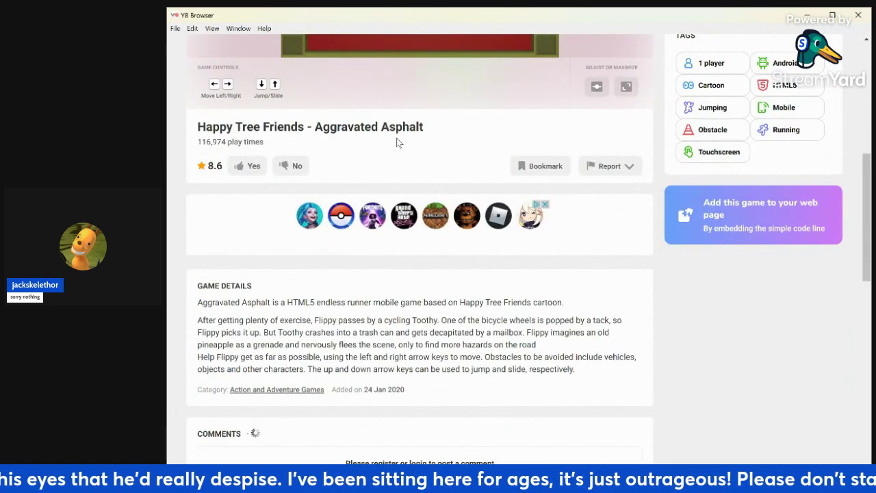
pyautogui.scroll(6, 397, 141)
# - Search the site for "happy tree friends" and open the Happy Tree Friends - Jumping Nutty game page
pyautogui.click(378, 56)
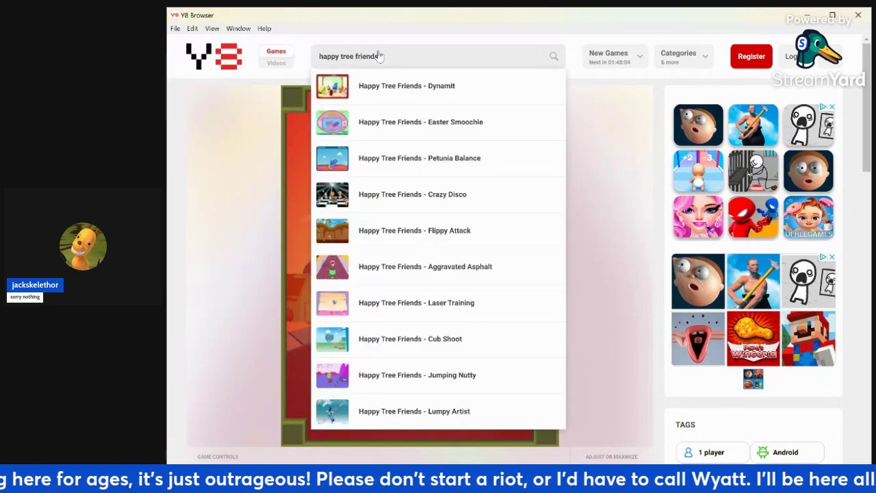
pyautogui.press('Return')
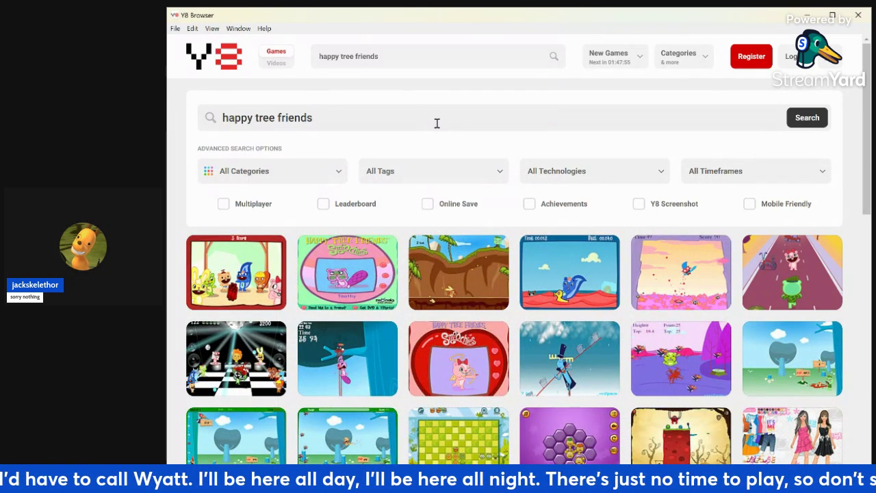
pyautogui.click(680, 350)
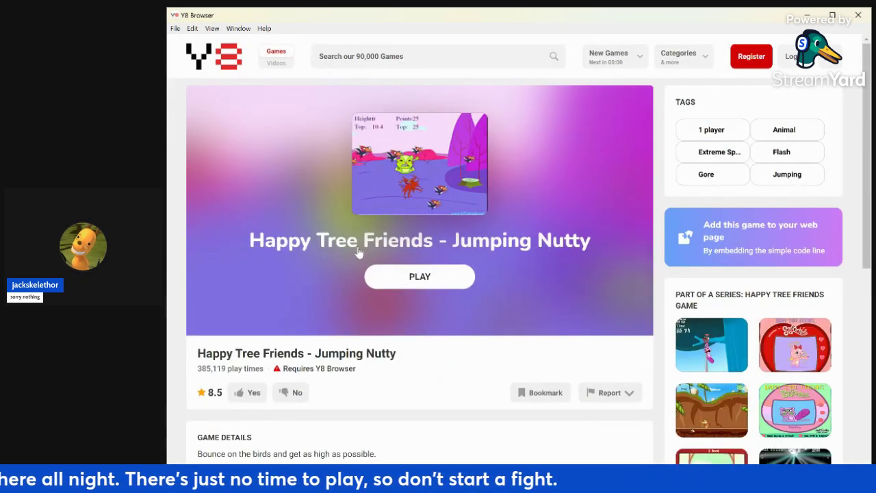
# - Launch Jumping Nutty and bounce Nutty from bird to bird, steering him sideways to climb and collect candy
pyautogui.click(420, 276)
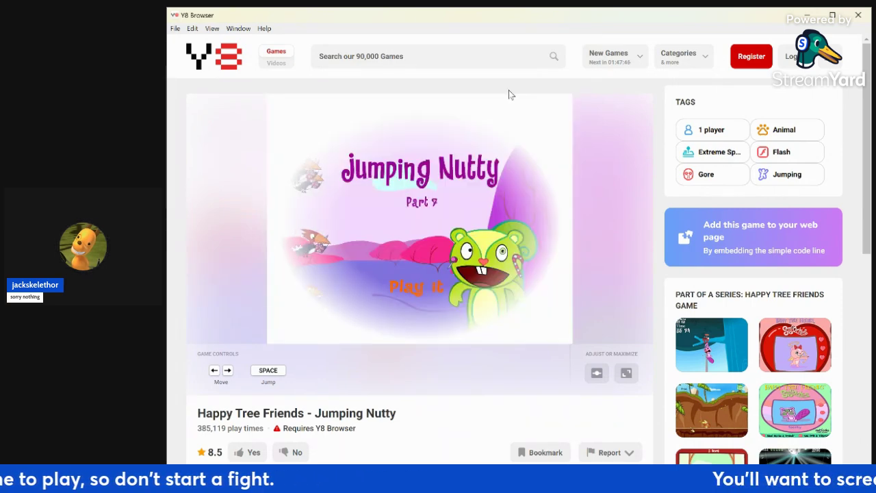
pyautogui.click(420, 293)
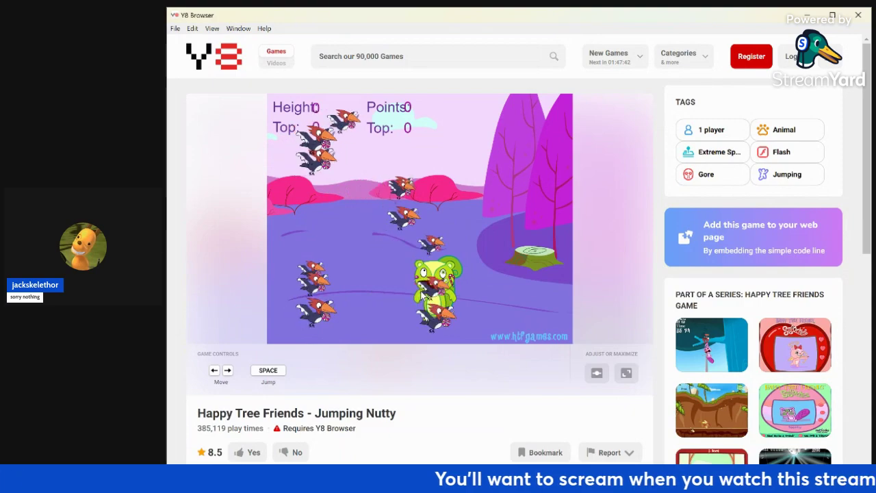
pyautogui.press('space')
pyautogui.press('Left')
pyautogui.press('space')
pyautogui.press('Right')
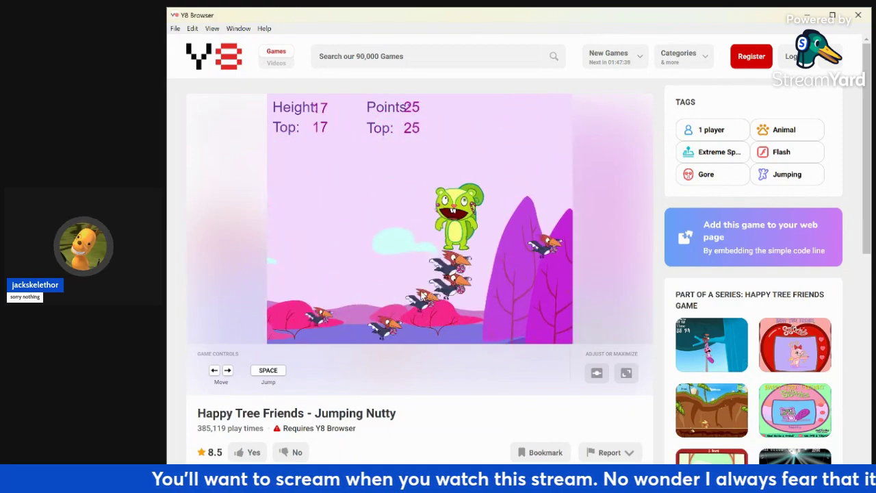
pyautogui.press('Right')
pyautogui.press('Left')
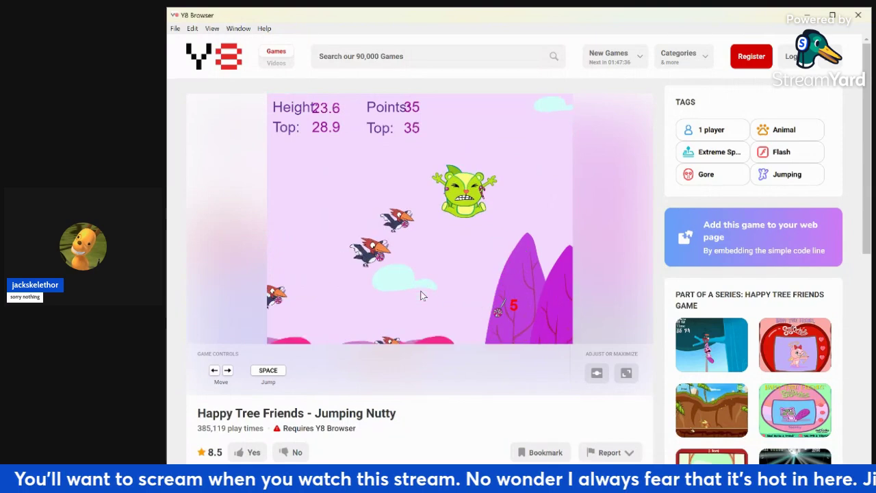
pyautogui.press('Right')
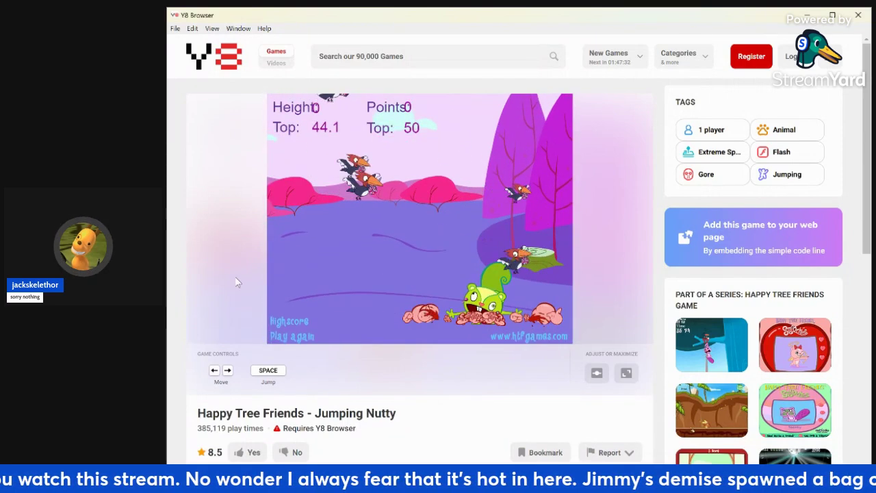
# - Play again and bounce Nutty up the birds into the open sky, steering right and back left
pyautogui.click(293, 342)
pyautogui.press('space')
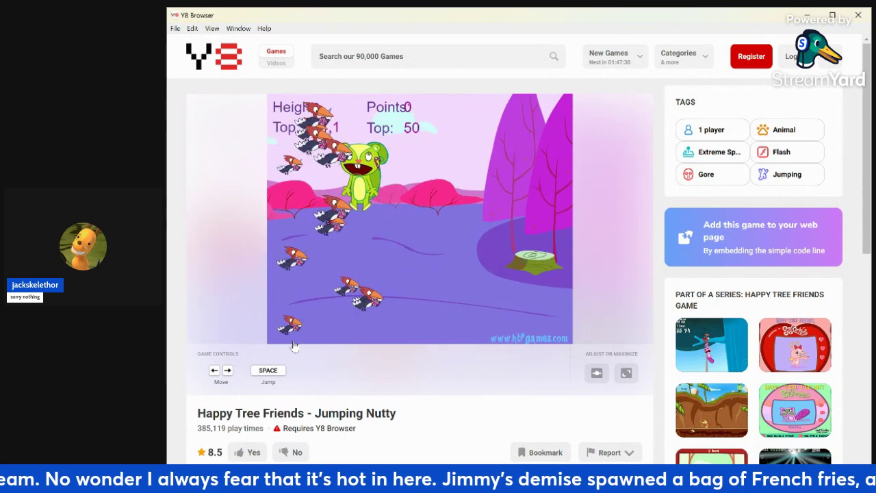
pyautogui.press('Right')
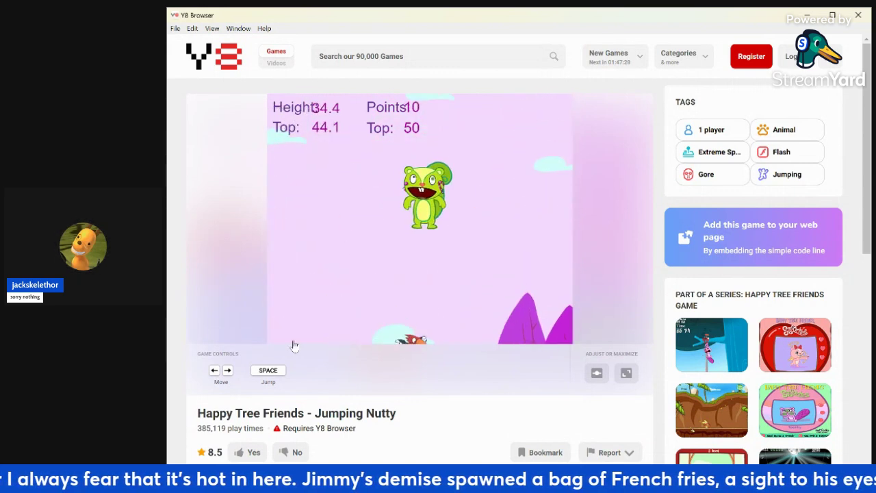
pyautogui.press('Left')
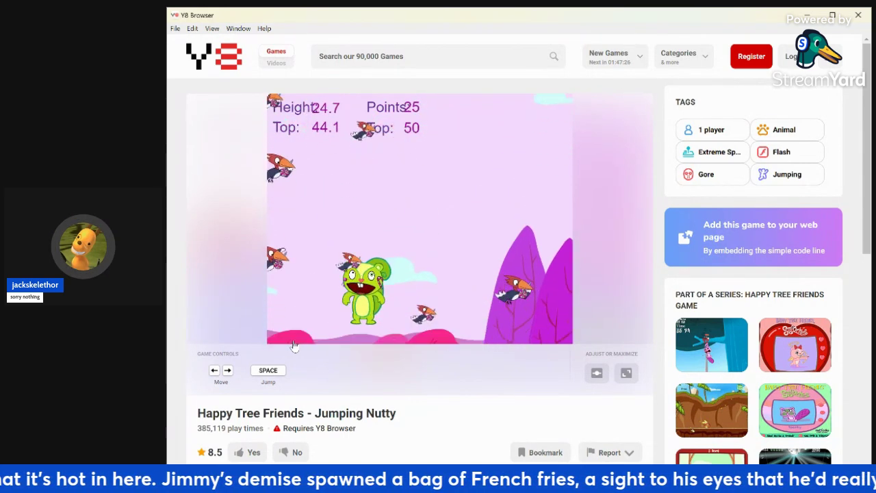
# - Send Nutty up from the ground for another attempt and steer him over the low birds beside the red bushes
pyautogui.press('space')
pyautogui.press('Left')
pyautogui.press('Right')
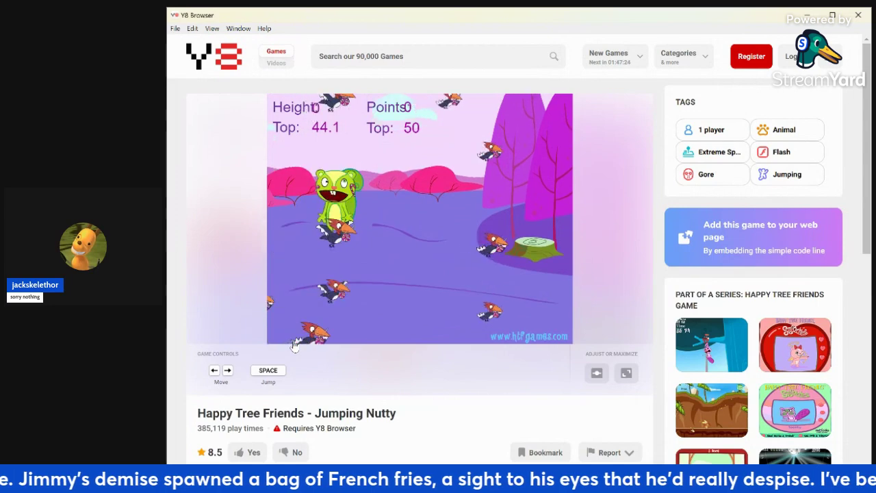
pyautogui.press('Left')
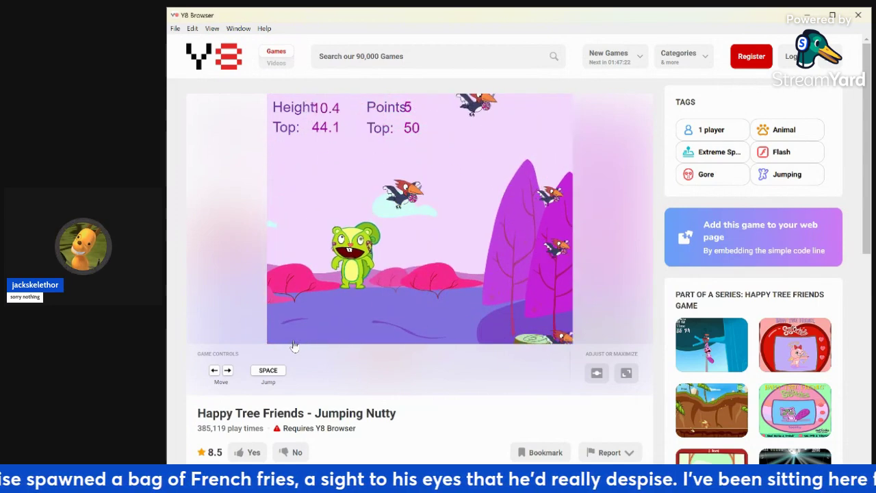
# - Relaunch Nutty and steer him along the stacked birds up to the clouds, collecting their candy
pyautogui.press('space')
pyautogui.press('Left')
pyautogui.press('space')
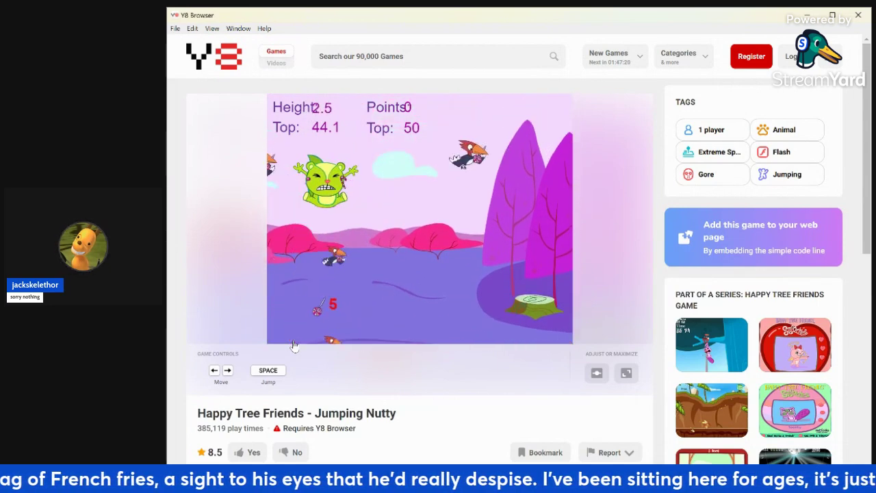
pyautogui.press('Right')
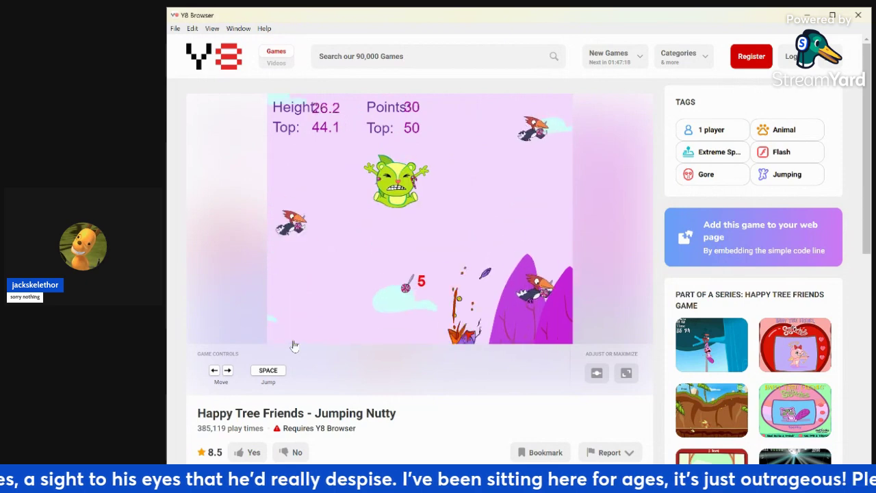
pyautogui.press('Left')
pyautogui.press('Left')
pyautogui.press('Left')
pyautogui.press('Right')
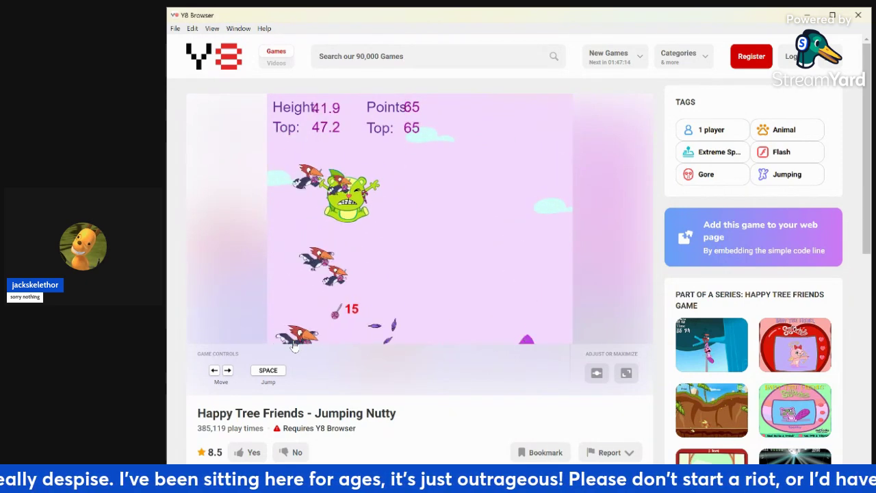
# - Keep Nutty bouncing on the birds above the clouds, climbing past the sun
pyautogui.press('Right')
pyautogui.press('Left')
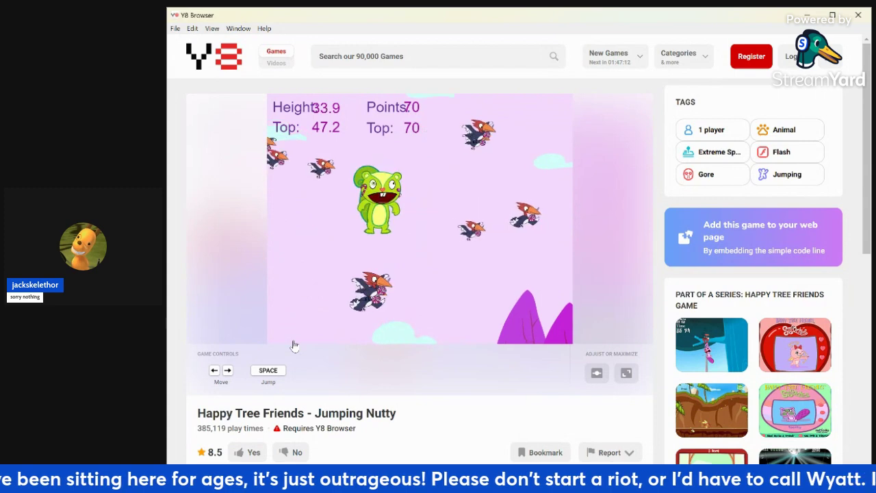
pyautogui.press('Left')
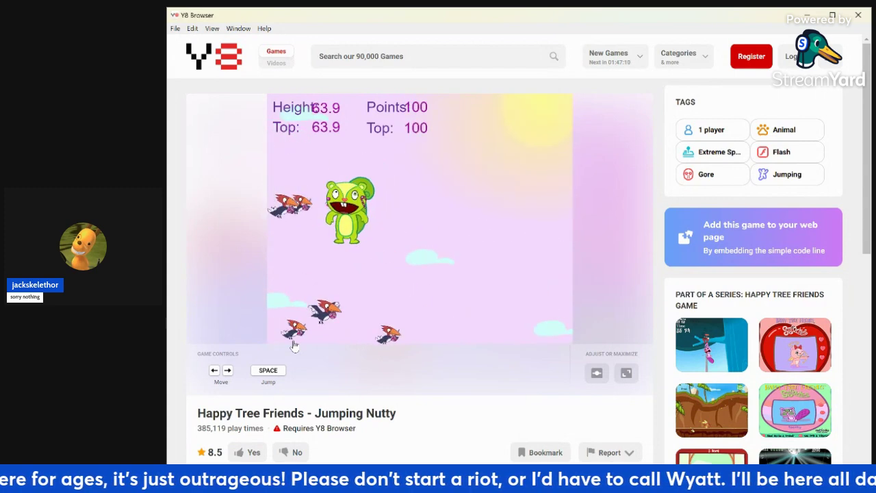
pyautogui.press('Left')
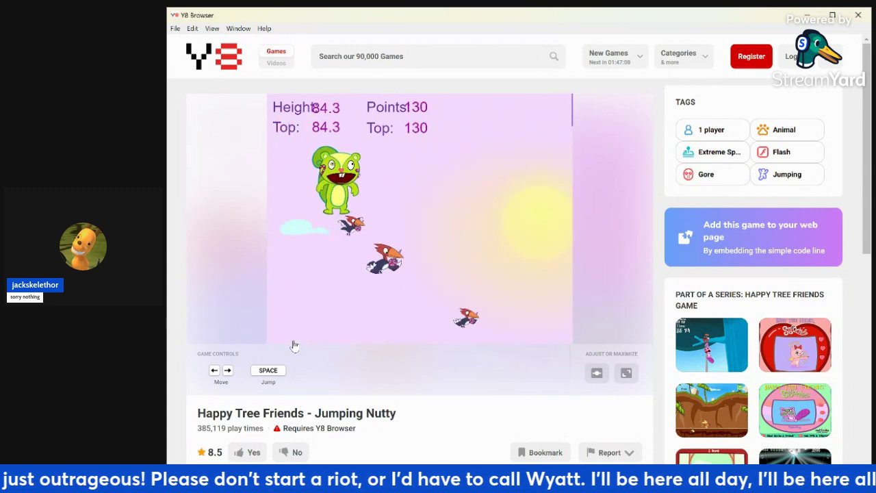
pyautogui.press('Right')
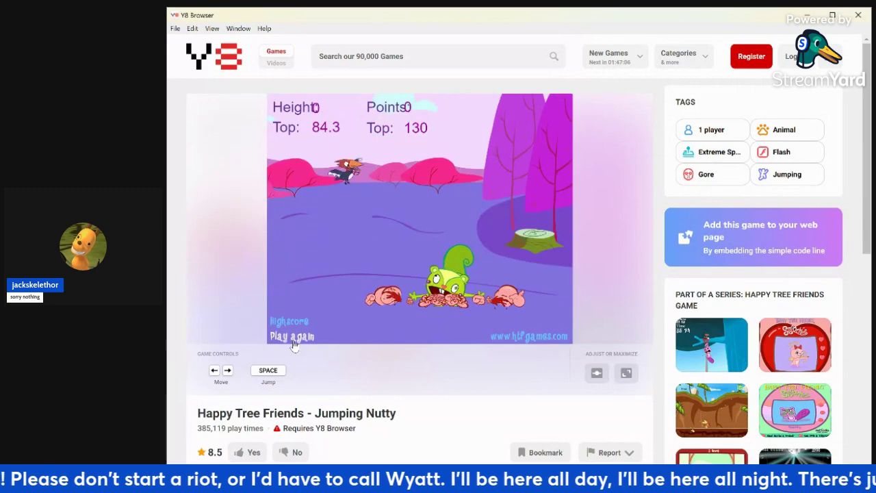
# - Restart the round after the fall and bounce Nutty above the purple trees
pyautogui.click(293, 344)
pyautogui.press('space')
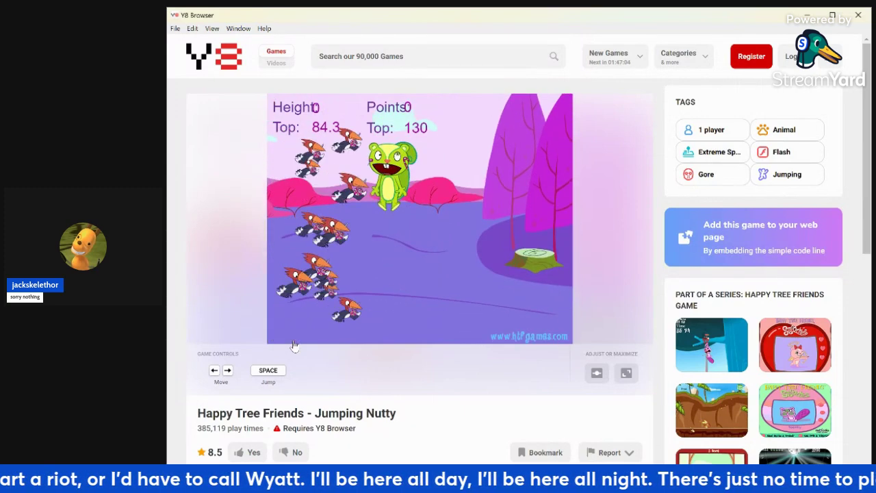
pyautogui.press('Right')
pyautogui.press('Left')
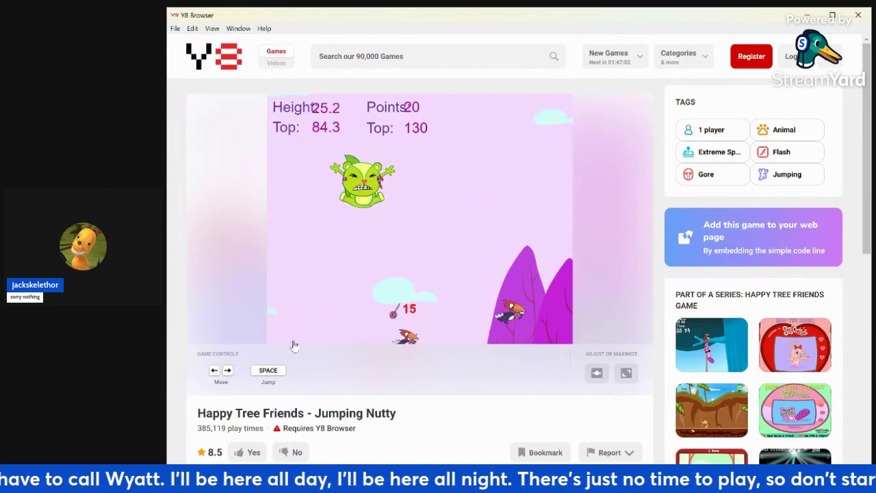
# - Try another jump from the ground, steering Nutty onto the birds near the tree stump
pyautogui.press('space')
pyautogui.press('Right')
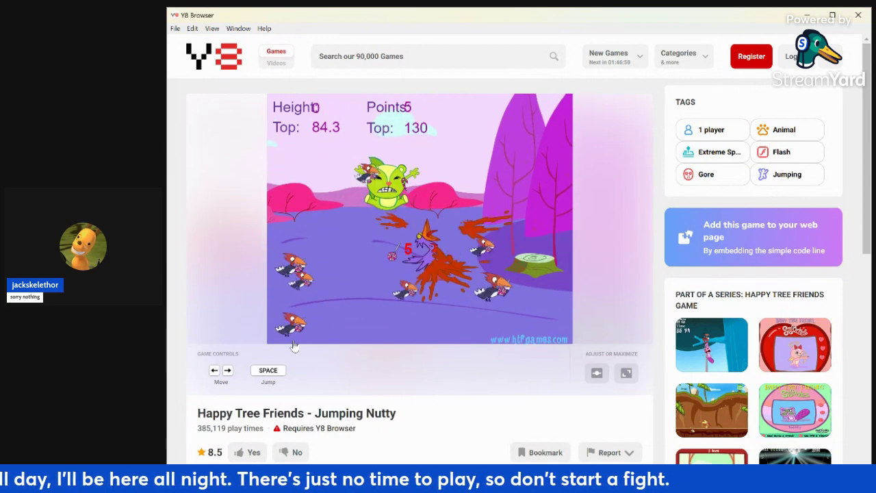
pyautogui.press('Right')
pyautogui.press('Left')
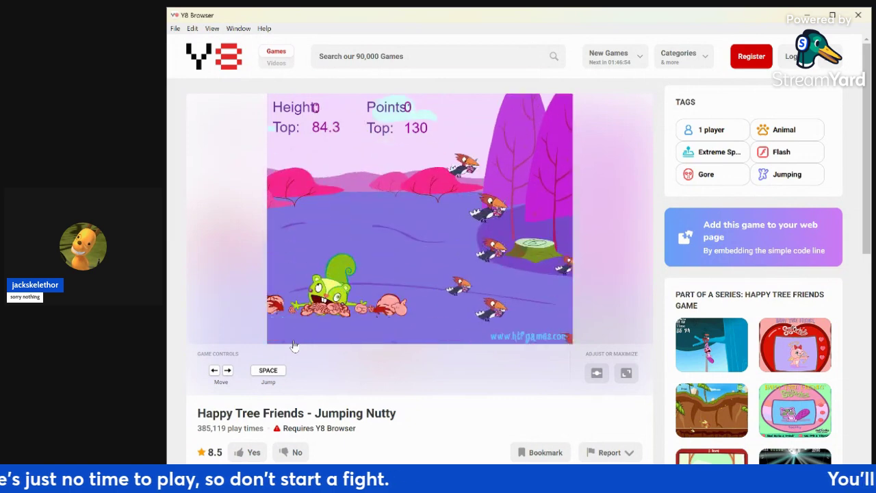
# - Start a new round and steer Nutty between the bird groups, climbing through the clouds toward the sun
pyautogui.click(294, 343)
pyautogui.press('space')
pyautogui.press('Left')
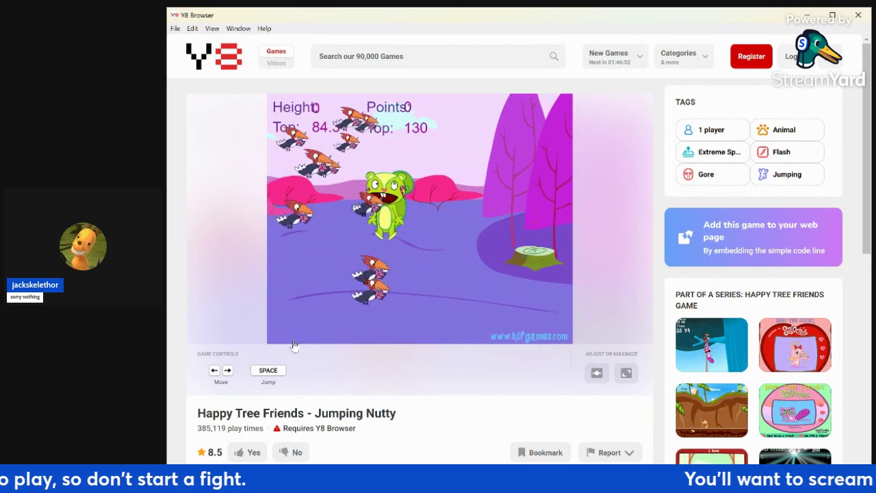
pyautogui.press('Right')
pyautogui.press('Left')
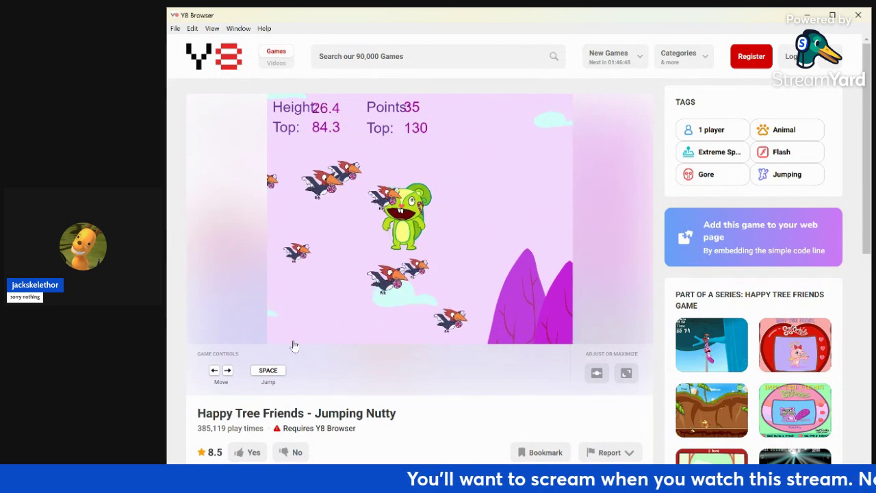
pyautogui.press('Right')
pyautogui.press('Left')
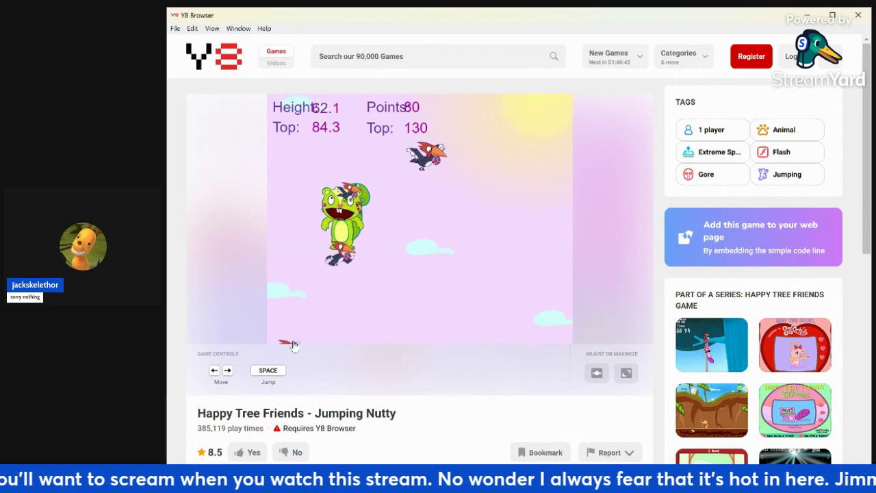
pyautogui.press('Right')
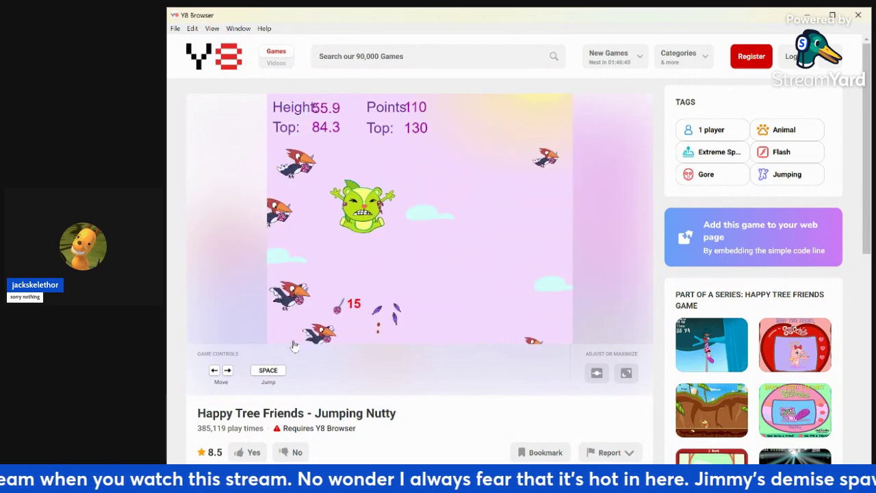
pyautogui.press('Right')
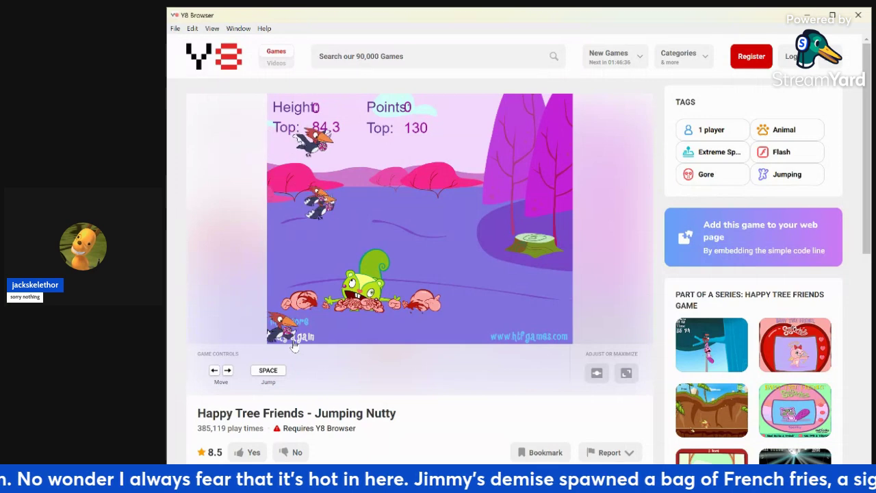
# - Play again and bounce Nutty off the birds from the ground to above the purple treetops
pyautogui.click(293, 344)
pyautogui.press('space')
pyautogui.press('Left')
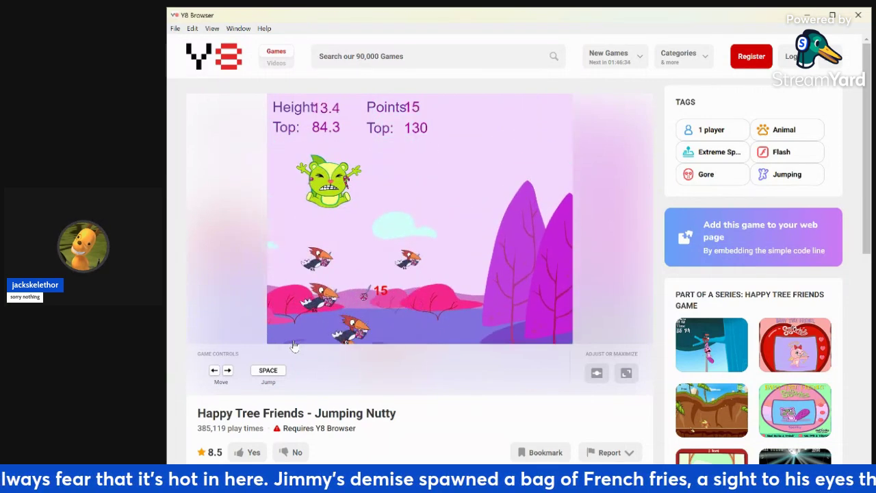
pyautogui.press('Right')
pyautogui.press('Left')
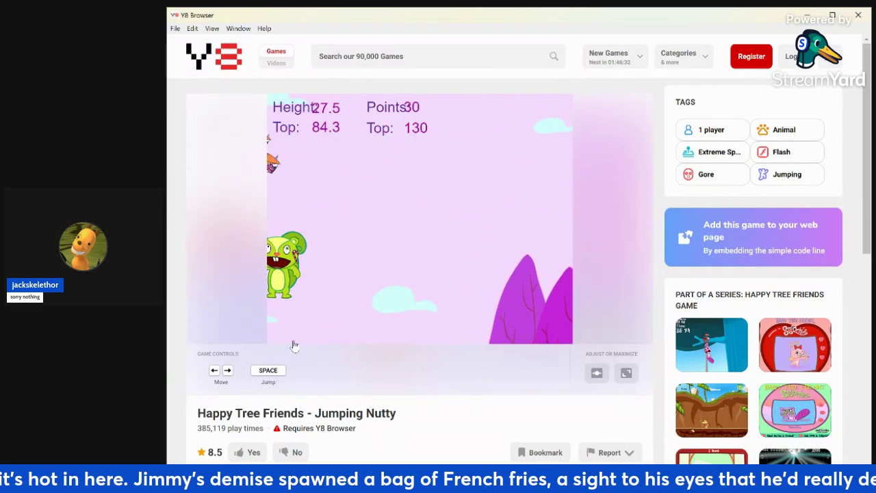
pyautogui.press('Right')
# - Launch Nutty from the ground in a new round and steer onto the low birds over the purple field
pyautogui.press('space')
pyautogui.press('Left')
pyautogui.press('space')
pyautogui.press('Right')
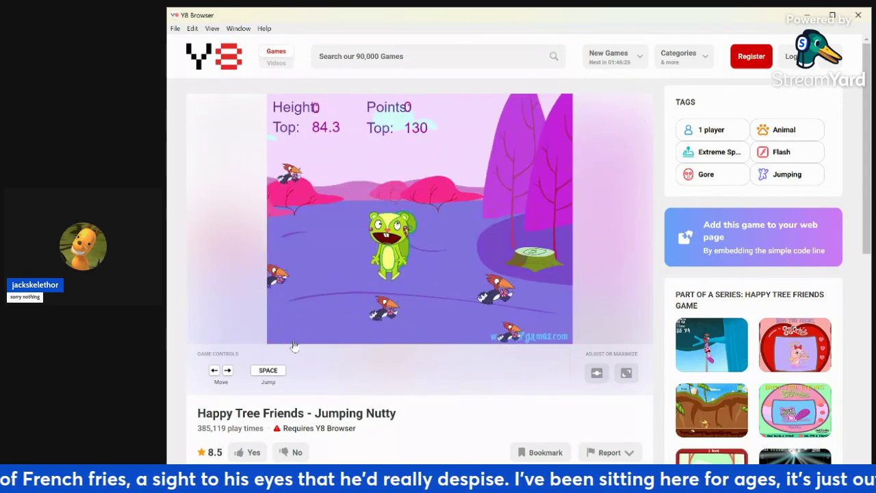
pyautogui.press('Left')
pyautogui.press('Right')
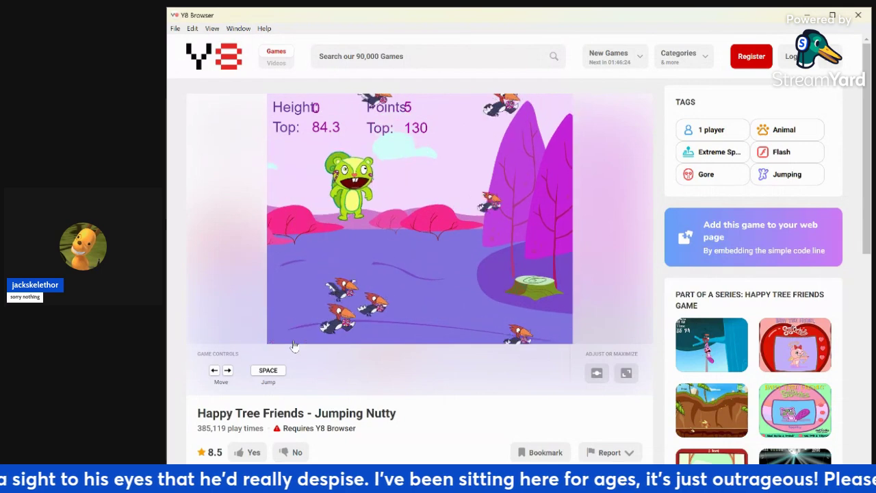
# - Bounce Nutty from bird to bird, climbing past the purple treetops into the lower clouds
pyautogui.press('Right')
pyautogui.press('Right')
pyautogui.press('Left')
pyautogui.press('Right')
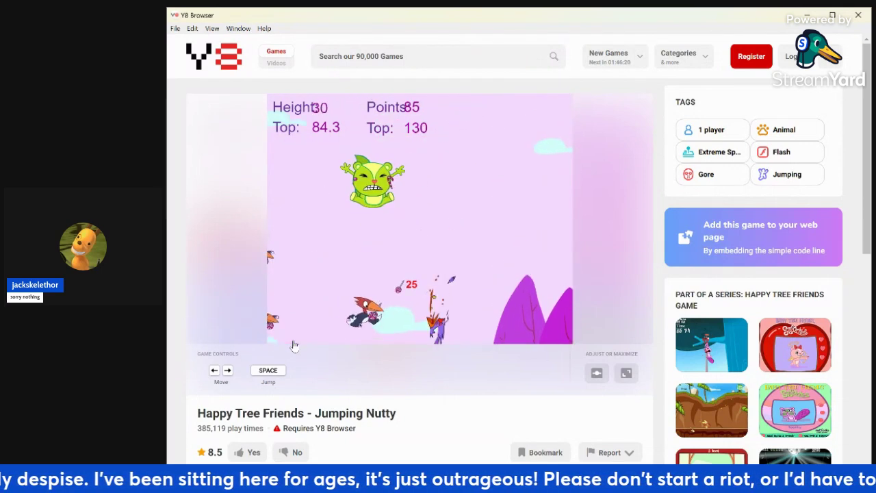
pyautogui.press('Right')
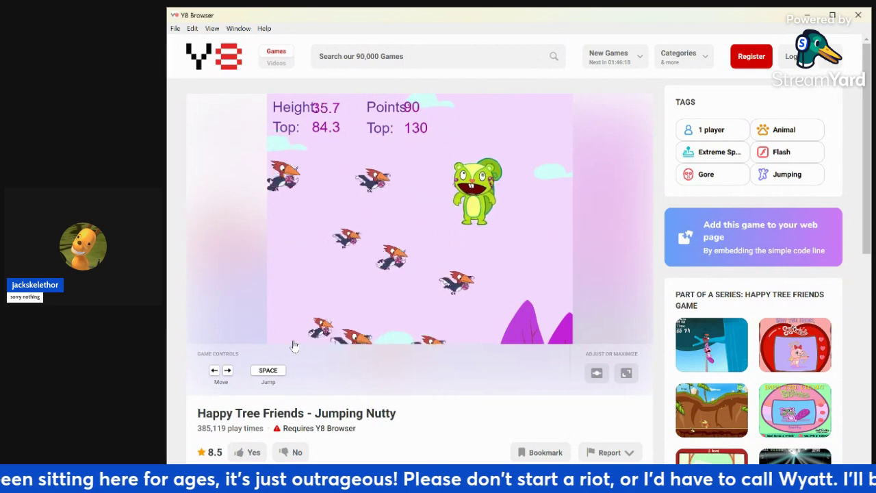
# - Steer Nutty between the birds above the clouds, climbing toward the sun
pyautogui.press('Right')
pyautogui.press('Left')
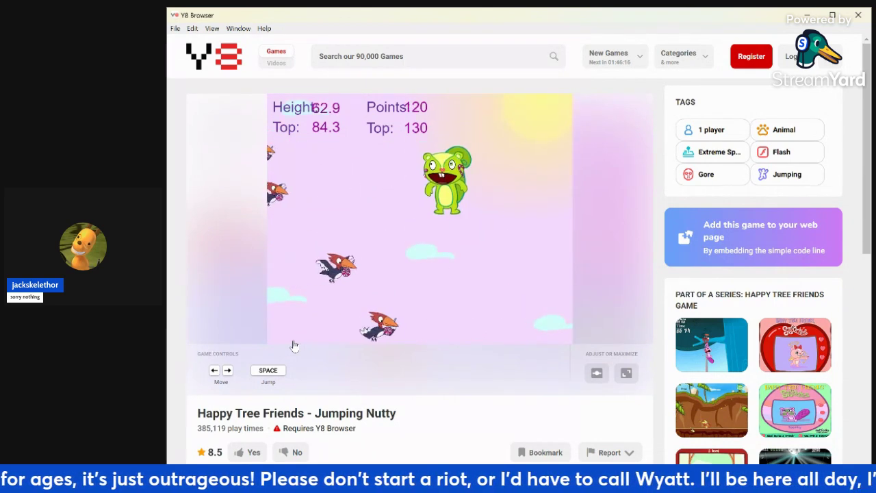
pyautogui.press('Right')
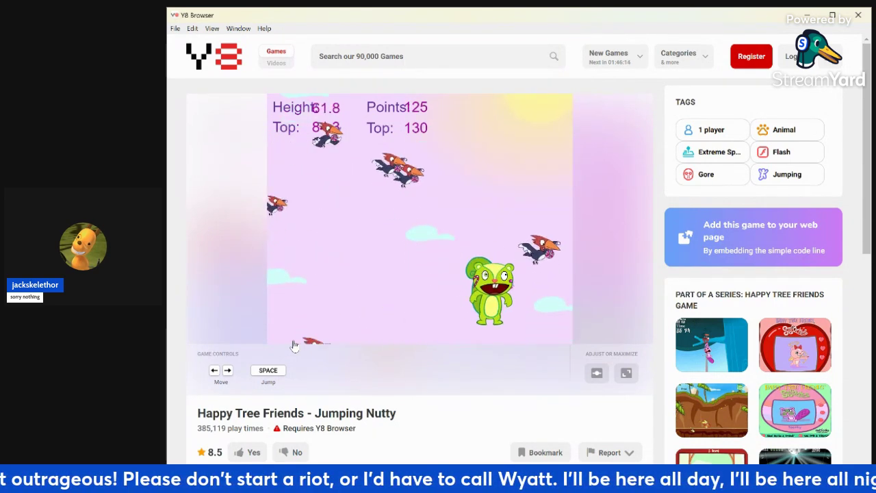
pyautogui.press('Left')
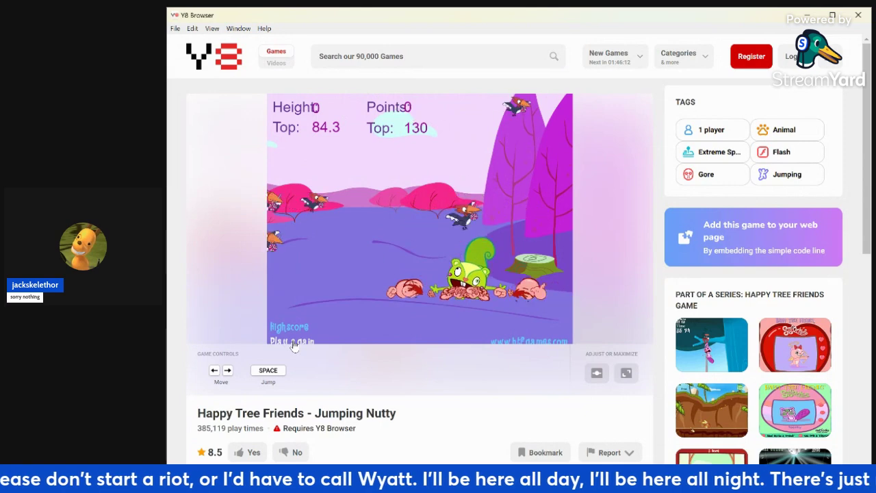
# - Jump from the ground again after the fall and steer Nutty through the dense flock up beyond the treetops
pyautogui.press('space')
pyautogui.press('Left')
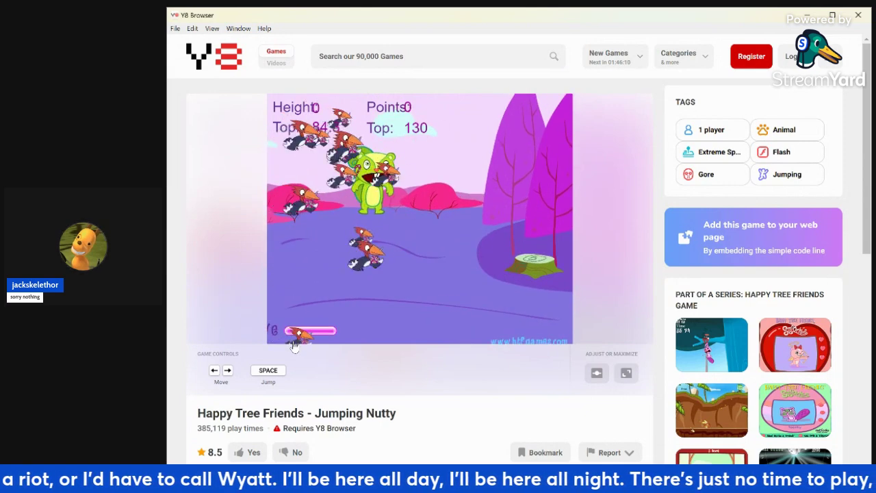
pyautogui.press('Right')
pyautogui.press('Right')
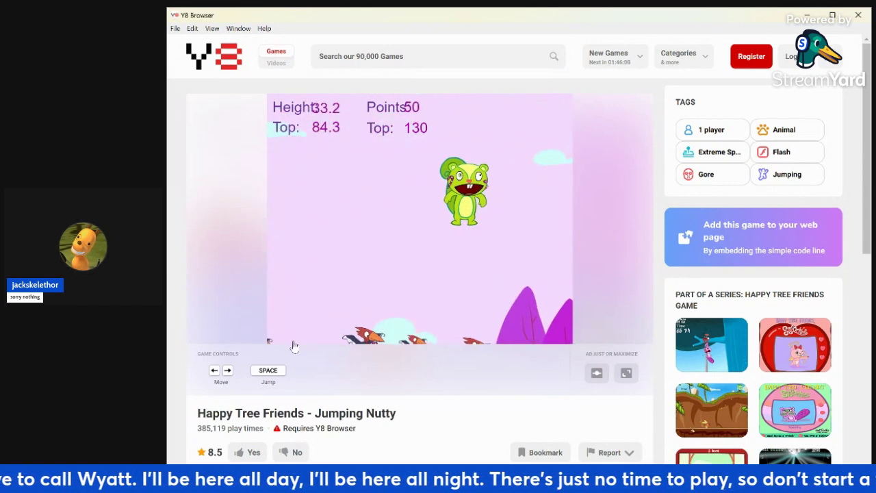
pyautogui.press('Left')
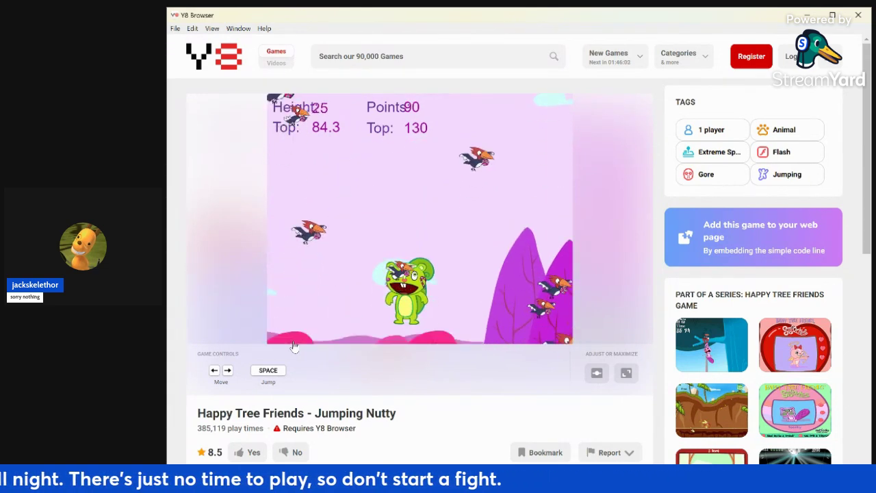
# - Restart the round and bounce Nutty off the birds beside the purple trees up toward the clouds
pyautogui.click(293, 342)
pyautogui.press('space')
pyautogui.press('Left')
pyautogui.press('Right')
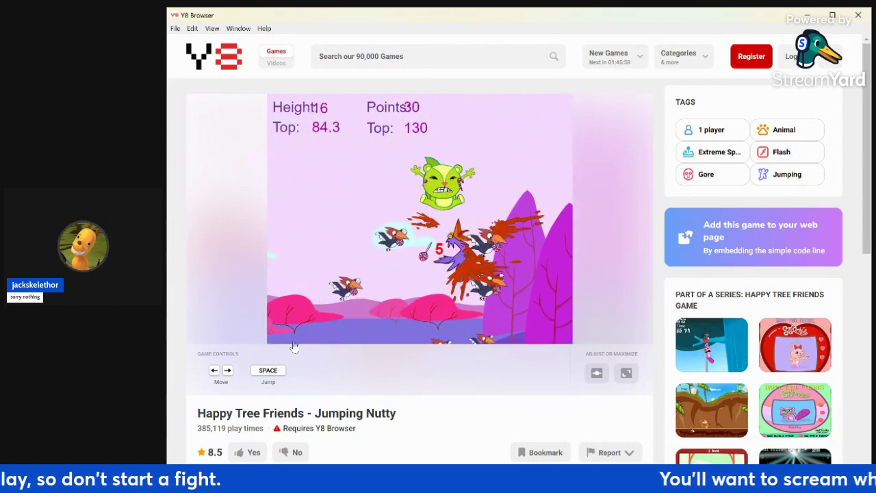
pyautogui.press('Left')
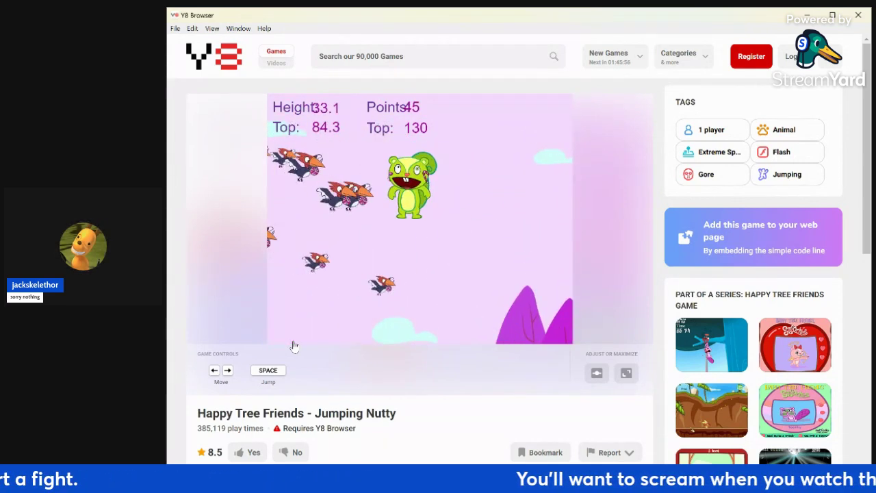
# - Keep Nutty landing on birds to climb through the clouds and beyond the sun
pyautogui.press('Right')
pyautogui.press('Left')
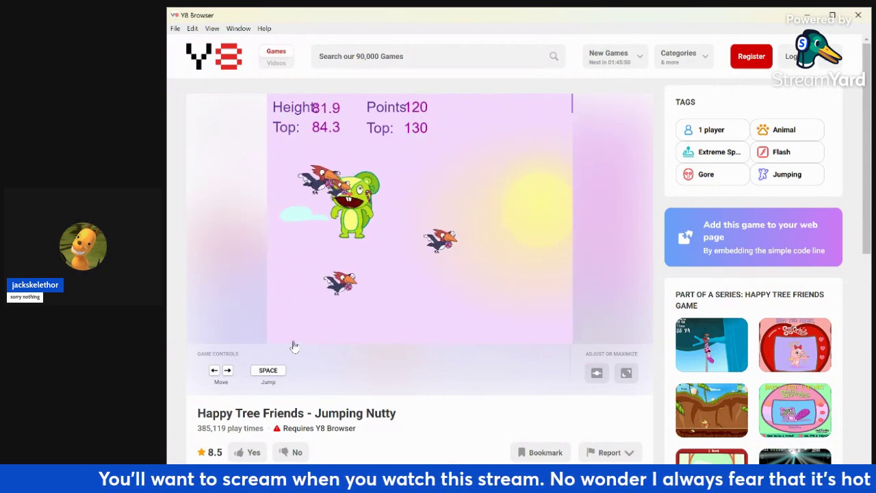
pyautogui.press('Left')
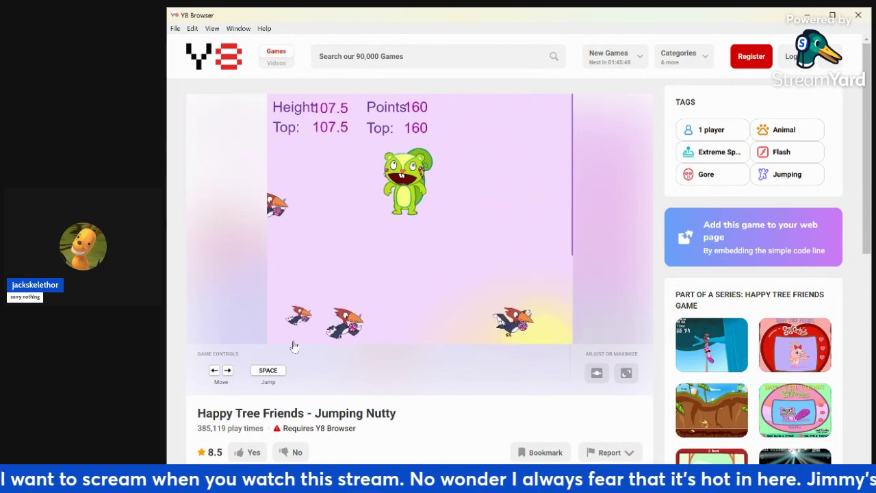
pyautogui.press('Left')
pyautogui.press('Right')
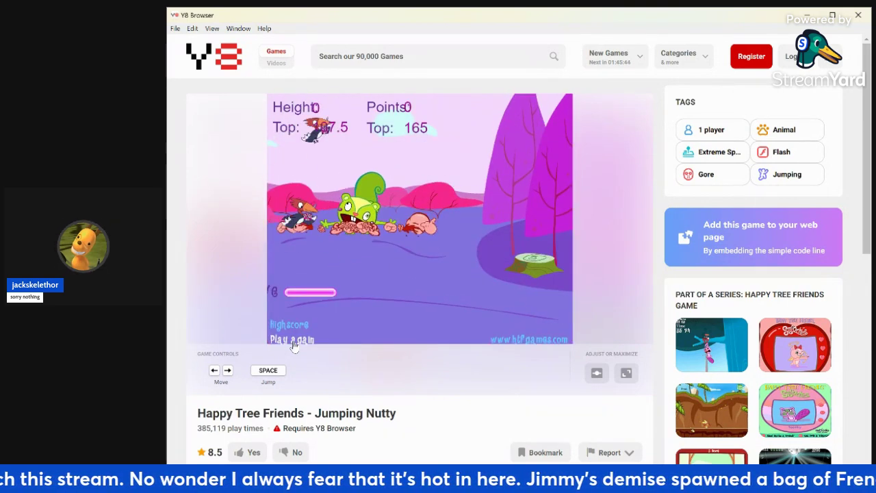
# - Play another round, launching Nutty off the low birds and steering up among the clouds
pyautogui.click(294, 346)
pyautogui.click(294, 345)
pyautogui.press('space')
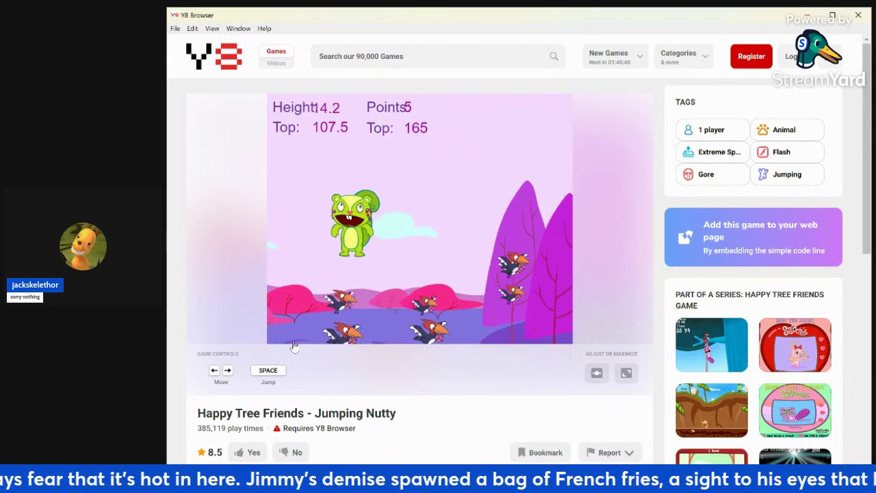
pyautogui.press('Right')
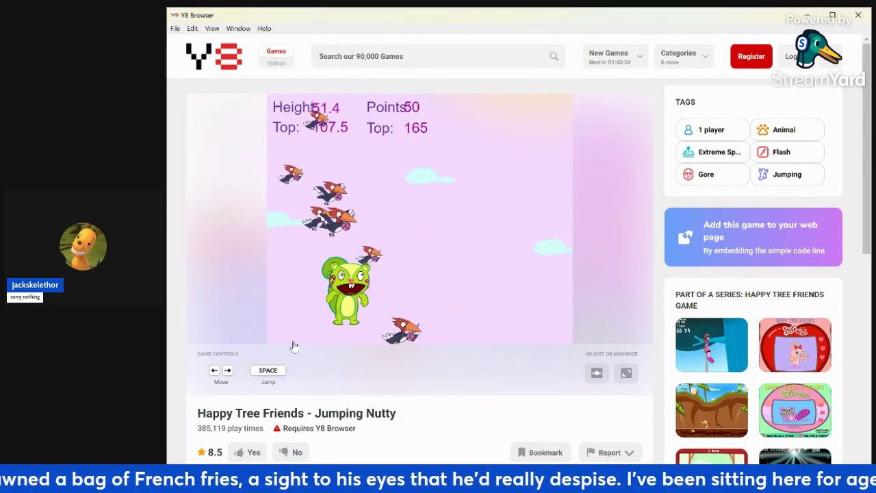
# - Start a fresh round and try repeated ground jumps, steering Nutty toward the birds in front of the pink bushes
pyautogui.click(293, 342)
pyautogui.press('Left')
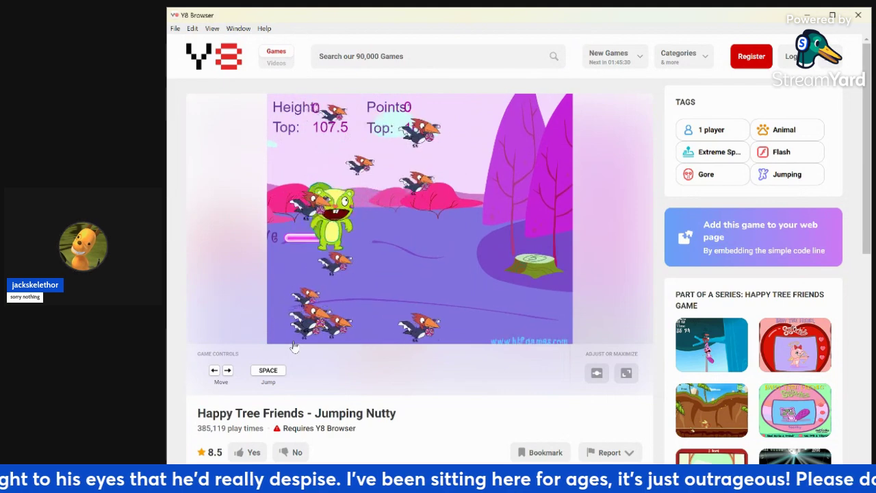
pyautogui.press('space')
pyautogui.press('Right')
pyautogui.press('space')
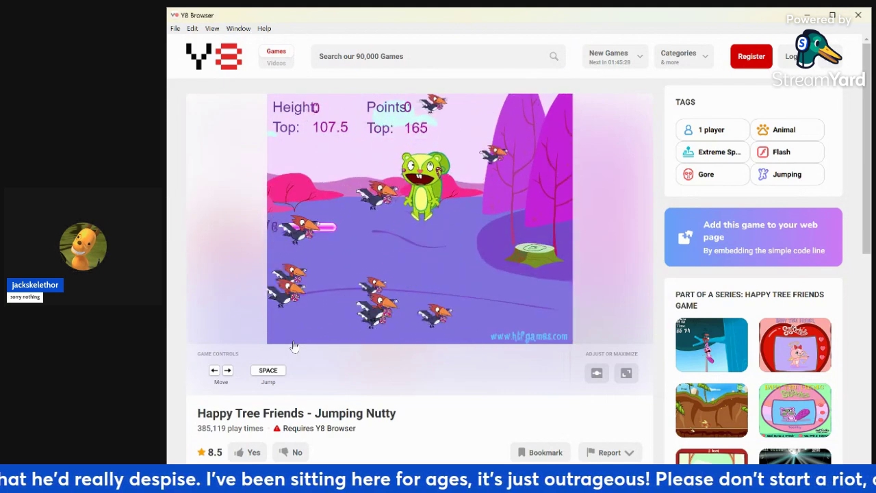
pyautogui.press('Left')
pyautogui.press('Right')
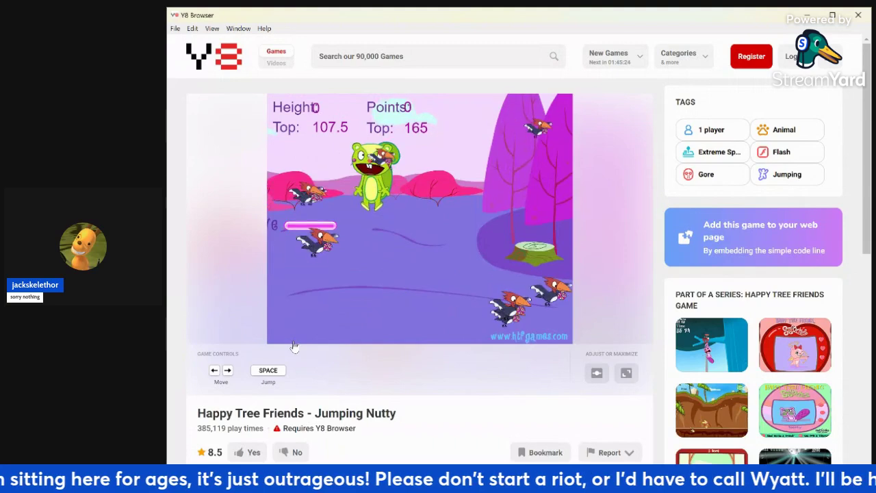
# - Jump from near the tree stump and bounce Nutty on the birds beside the purple treetops
pyautogui.press('space')
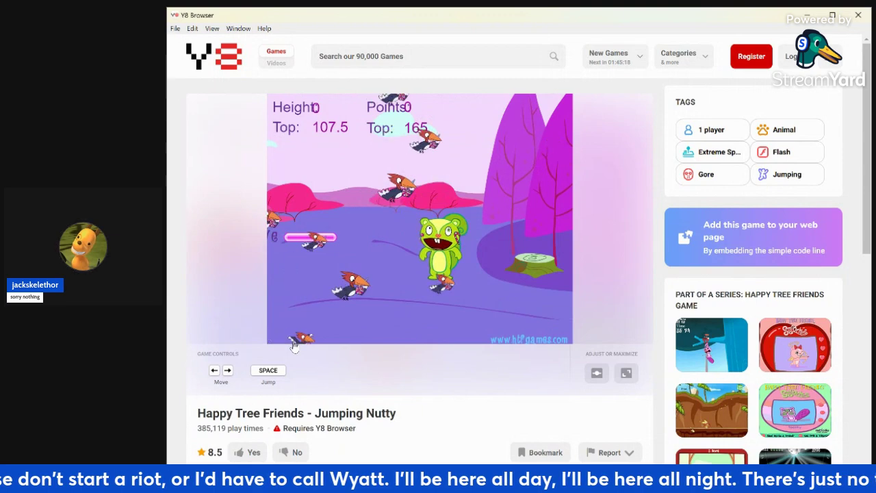
pyautogui.press('space')
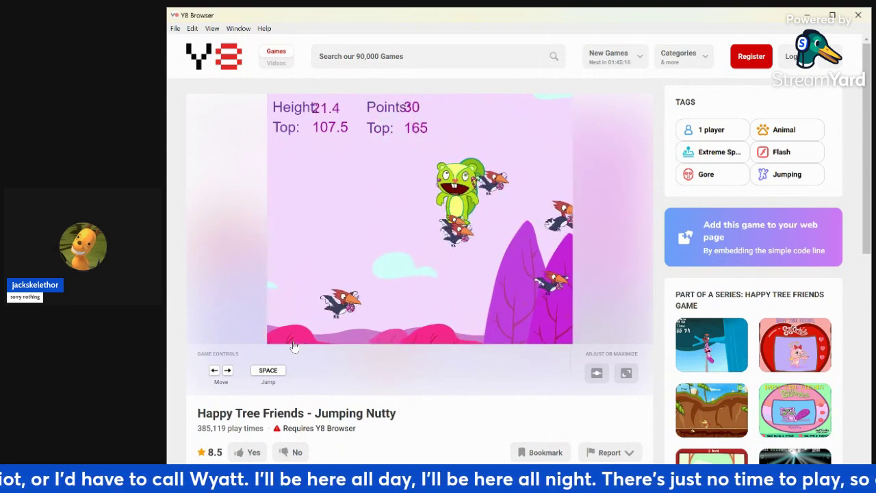
pyautogui.press('Left')
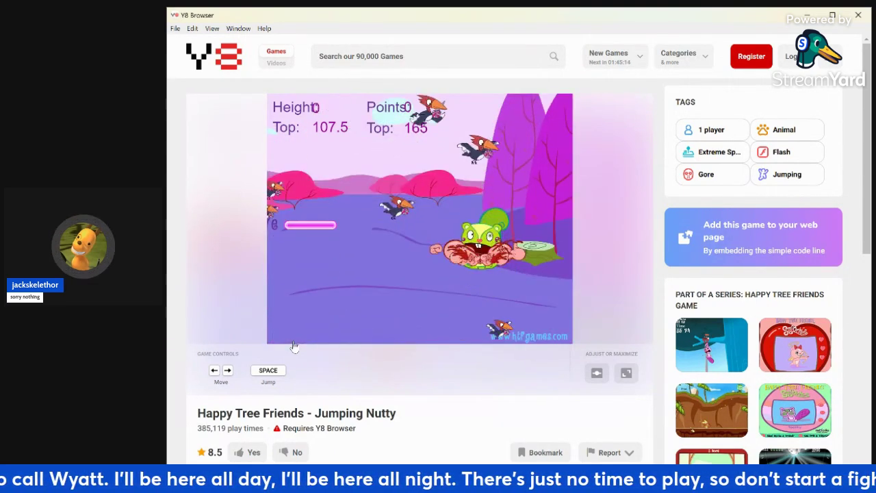
# - Restart after the fall and weave Nutty between the birds around the lowest cloud
pyautogui.click(293, 344)
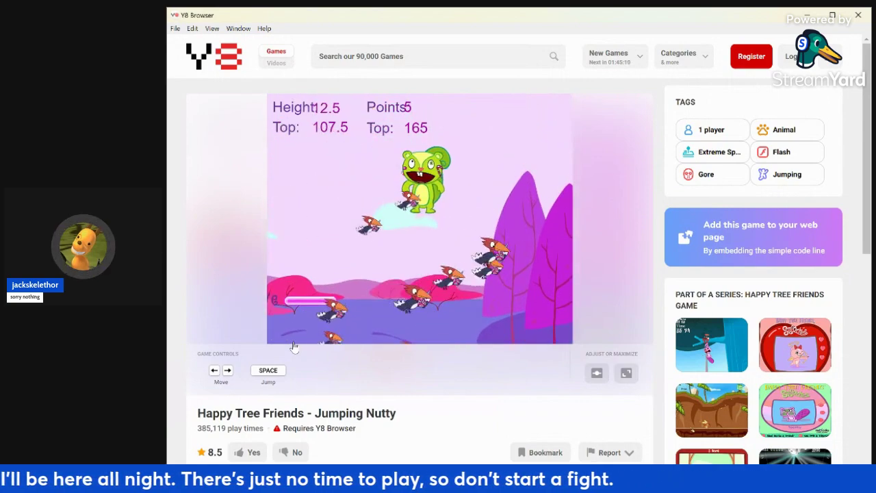
pyautogui.press('Right')
pyautogui.press('space')
pyautogui.press('Left')
pyautogui.press('space')
pyautogui.press('Right')
pyautogui.press('Left')
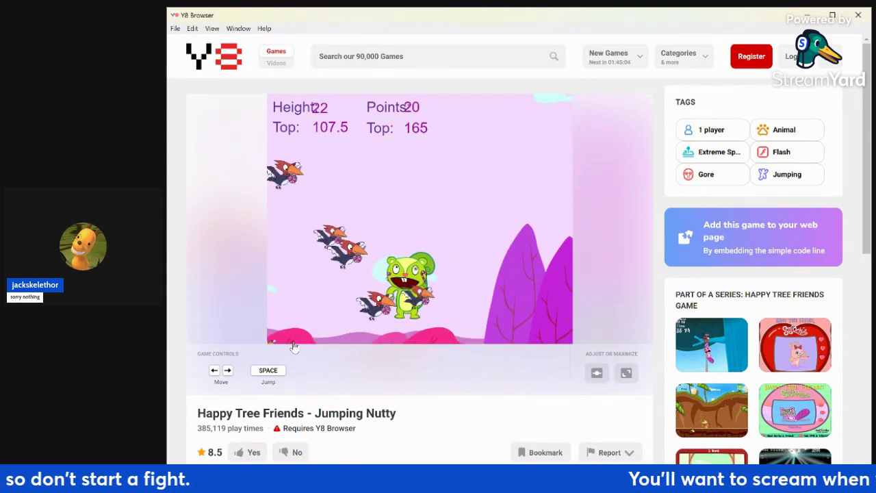
# - Make further jumps, steering Nutty onto the group of birds just above the pink bushes
pyautogui.press('space')
pyautogui.press('Left')
pyautogui.press('Right')
pyautogui.press('Left')
pyautogui.press('space')
pyautogui.press('Right')
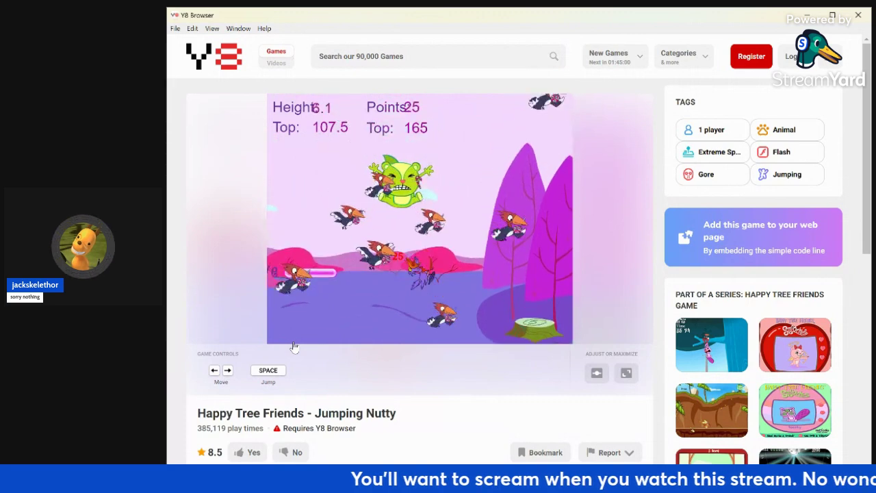
# - Steer Nutty across the birds above the treetops, bouncing up to the cloud layer below the sun
pyautogui.press('Left')
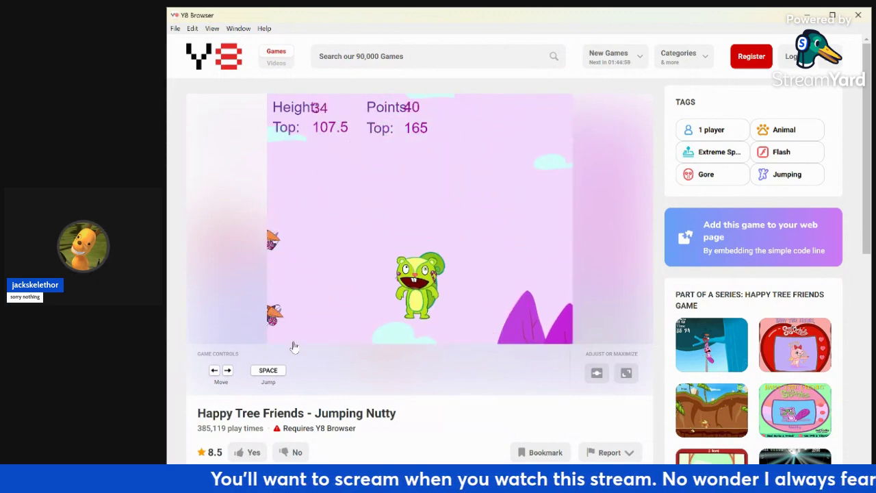
pyautogui.press('Left')
pyautogui.press('Right')
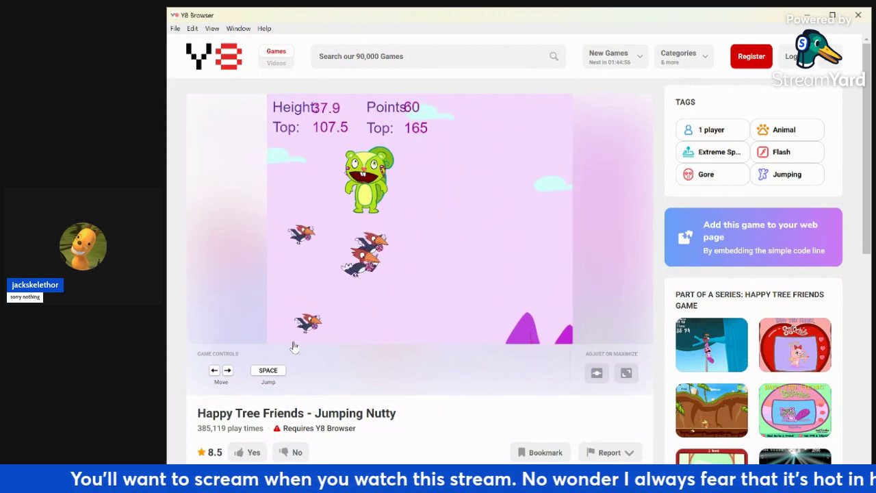
pyautogui.press('Right')
pyautogui.press('Right')
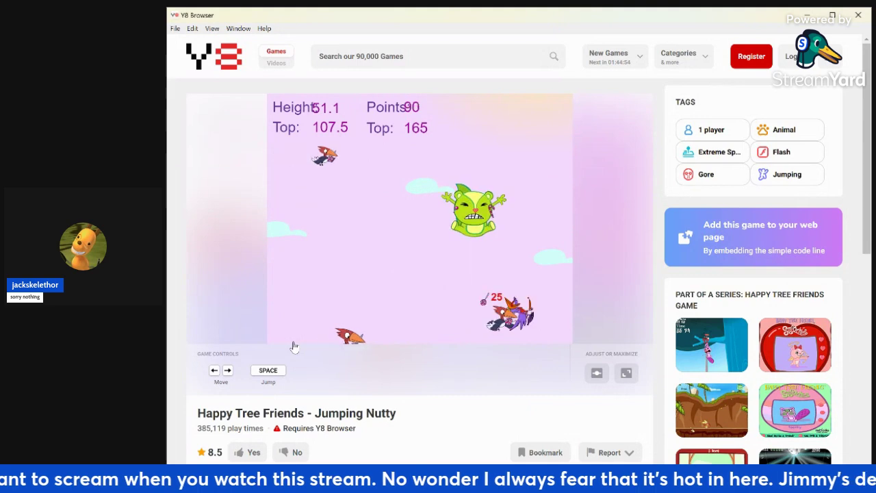
pyautogui.press('Right')
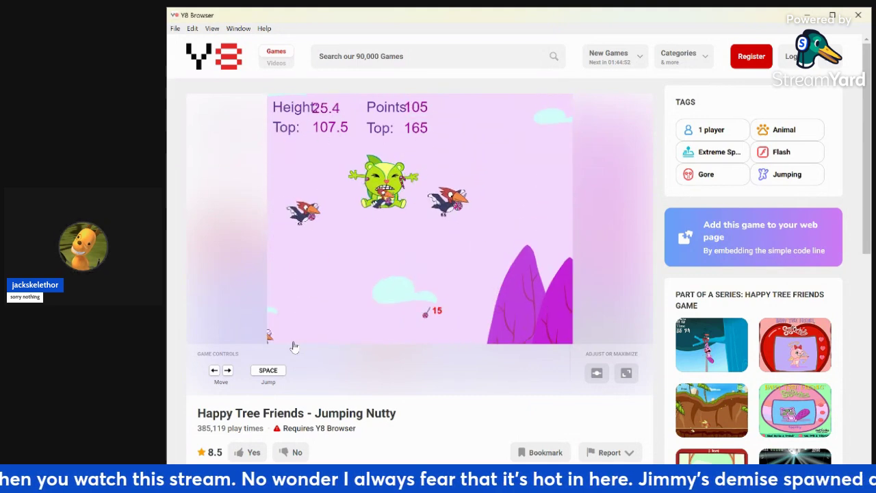
# - Shift Nutty back and forth to hit more birds, recovering from the treetops to the clouds below the sun
pyautogui.press('Right')
pyautogui.press('Left')
pyautogui.press('Left')
pyautogui.press('Right')
pyautogui.press('Left')
pyautogui.press('Right')
pyautogui.press('Left')
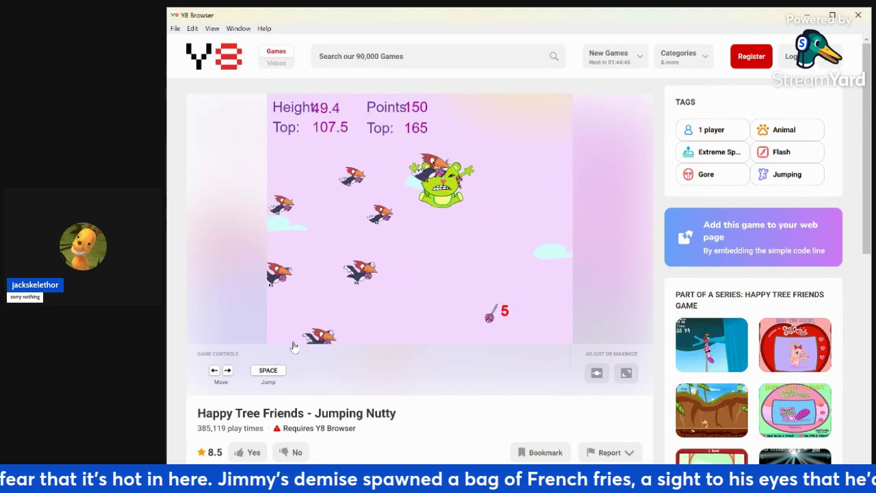
pyautogui.press('Right')
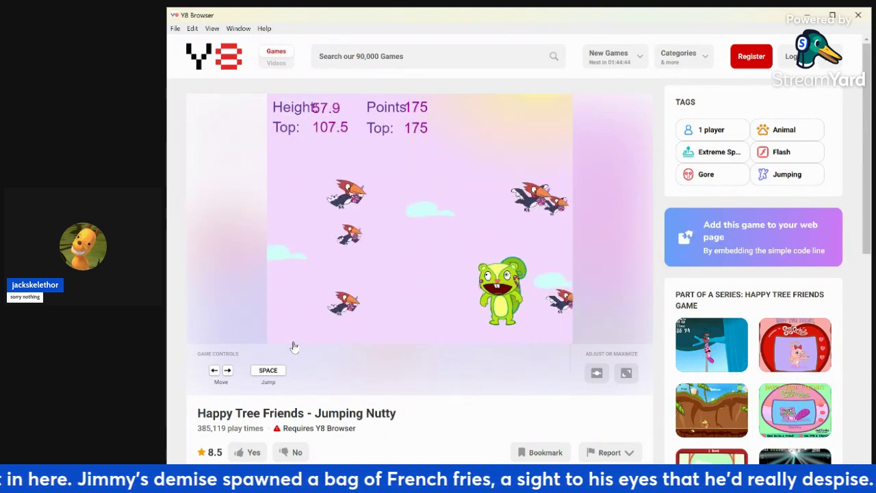
pyautogui.press('Left')
# - Start a new Jumping Nutty round, jump from the ground and steer Nutty across the birds around the lowest cloud
pyautogui.click(294, 345)
pyautogui.press('Left')
pyautogui.press('space')
pyautogui.press('Right')
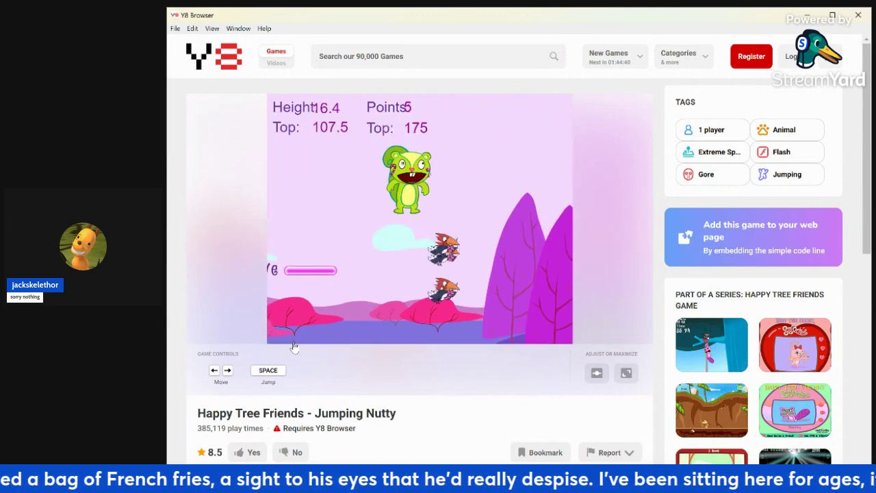
pyautogui.press('Right')
pyautogui.press('Left')
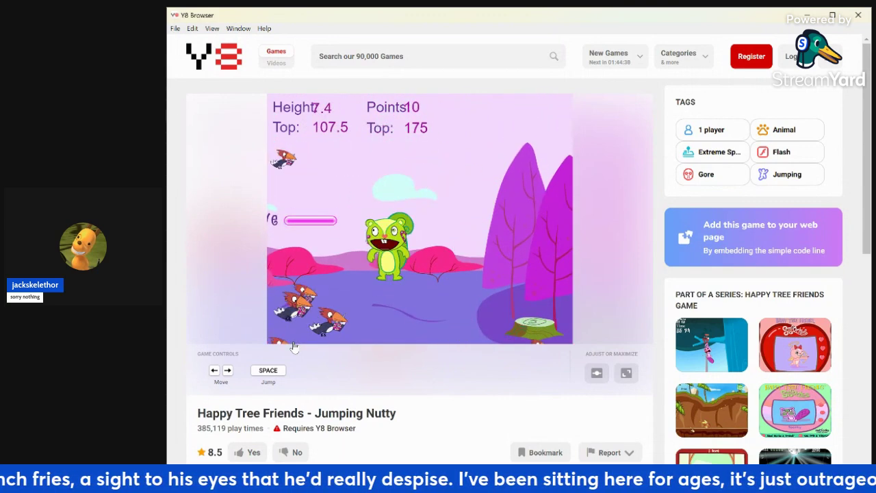
# - Jump again from the meadow and weave Nutty through the birds to bounce from the pink bushes to the treetops
pyautogui.press('Left')
pyautogui.press('space')
pyautogui.press('Right')
pyautogui.press('Left')
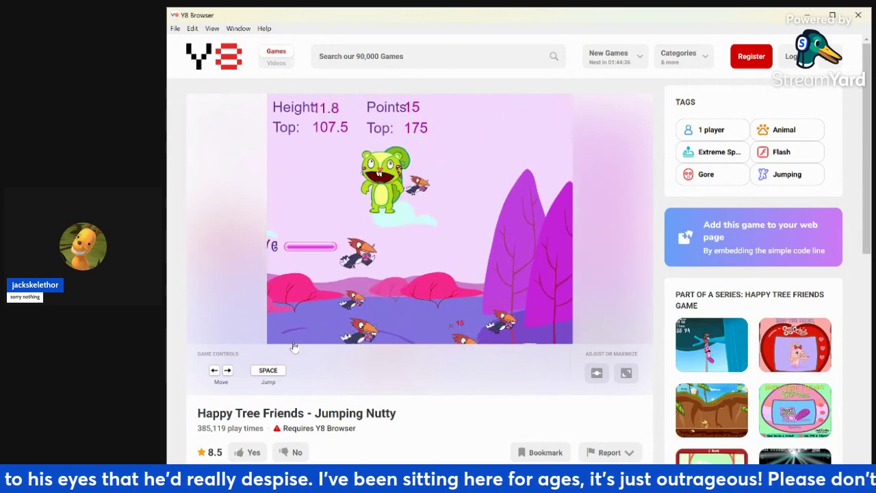
pyautogui.press('Left')
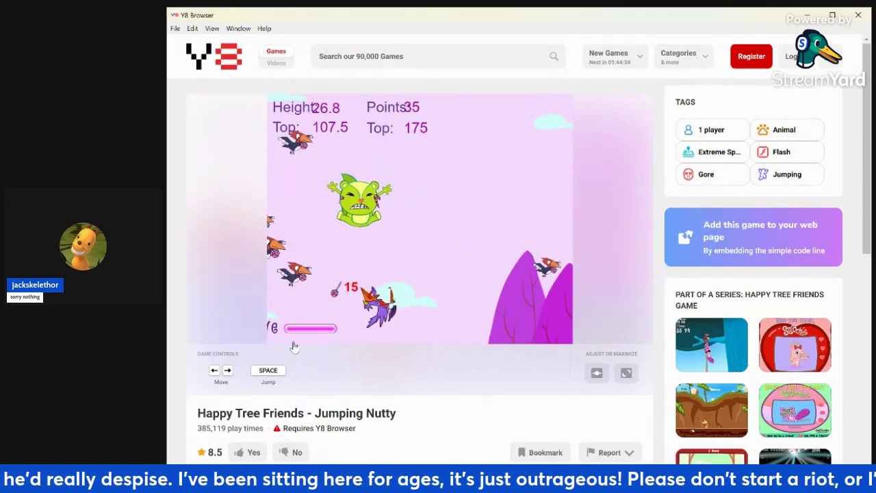
# - Keep Nutty bouncing on the birds above the treetops to climb to the cloud layer beside the sun
pyautogui.press('Left')
pyautogui.press('Right')
pyautogui.press('Left')
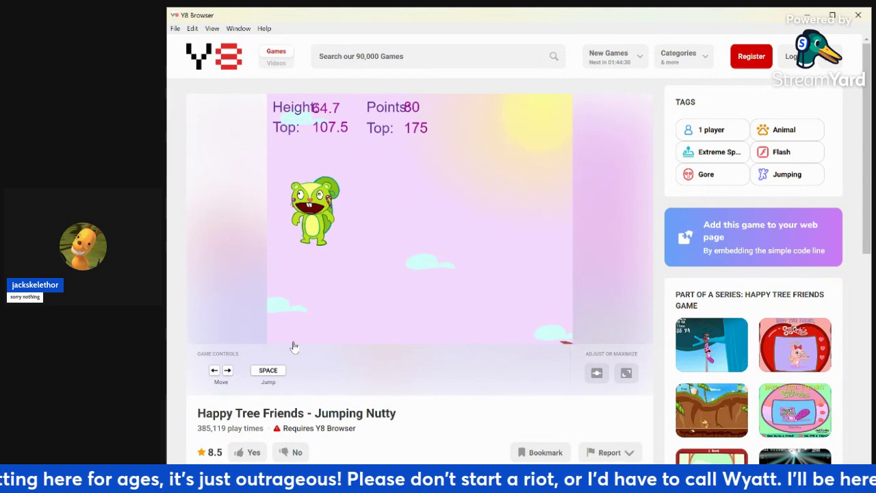
pyautogui.press('Right')
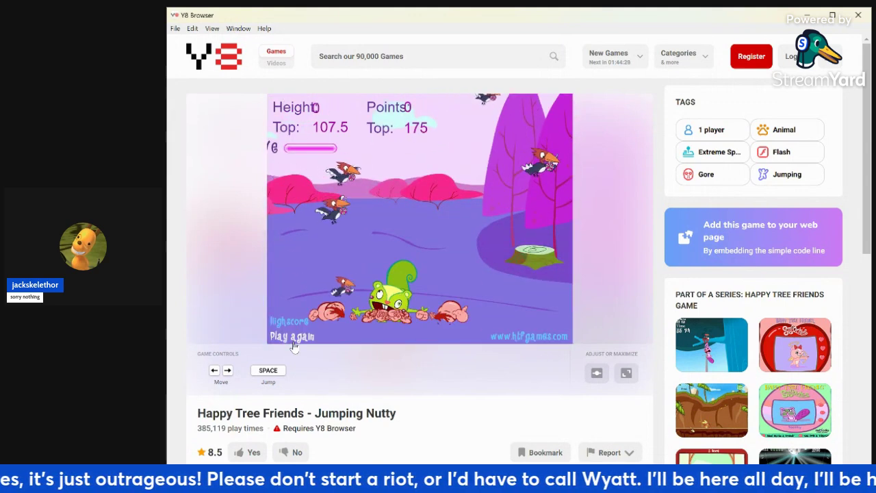
# - Play again and bounce Nutty off the bird flock over the meadow, climbing past the purple treetops
pyautogui.click(293, 344)
pyautogui.press('space')
pyautogui.press('Left')
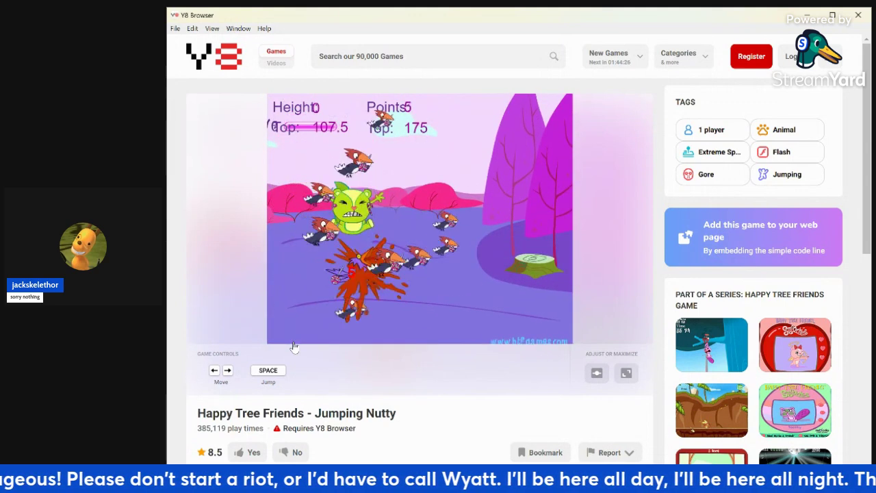
pyautogui.press('Right')
pyautogui.press('Left')
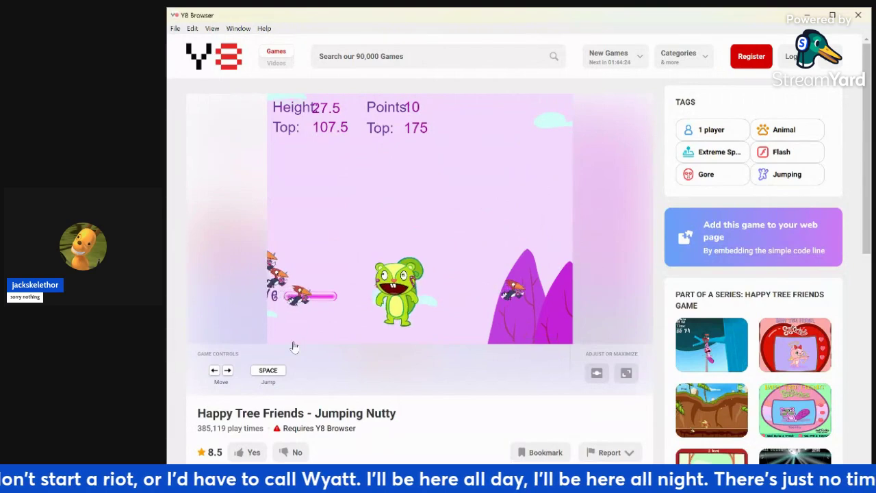
pyautogui.press('Left')
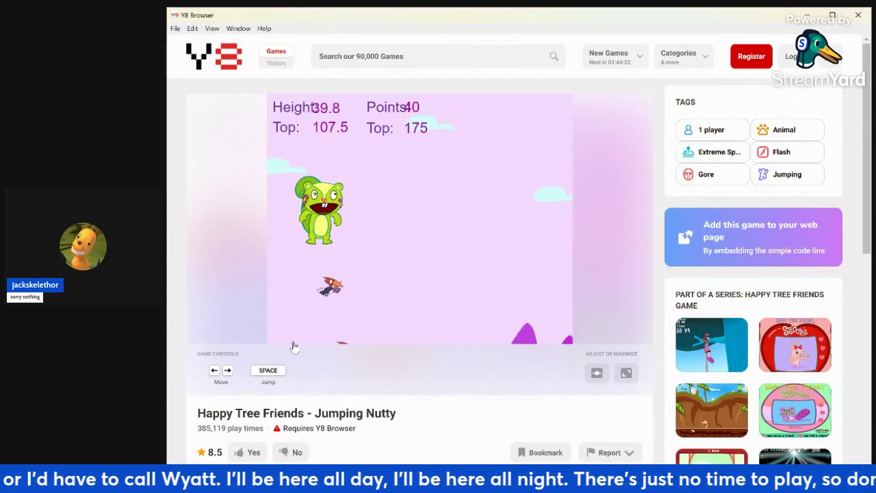
# - Shift Nutty over the birds above the treetops, and relaunch with a new jump after the fall
pyautogui.press('Right')
pyautogui.press('Left')
pyautogui.press('space')
pyautogui.press('Right')
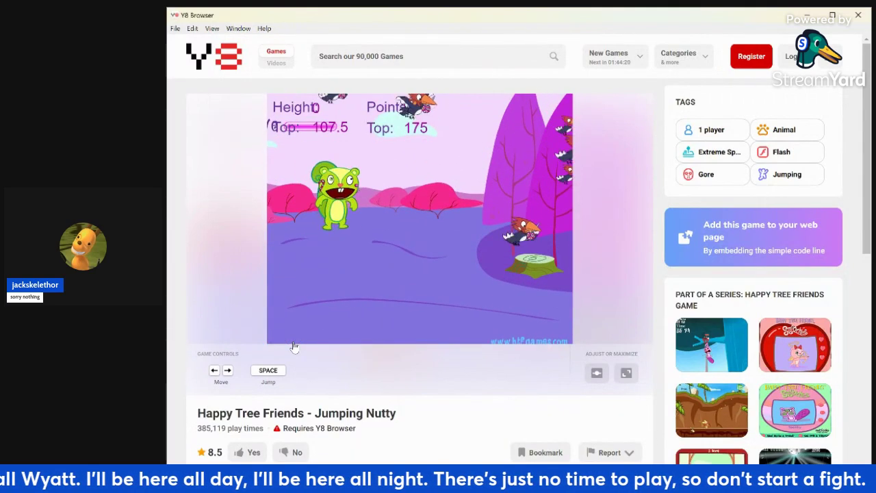
# - Jump from the ground and move Nutty back and forth onto the birds flying around the lowest cloud
pyautogui.press('space')
pyautogui.press('Left')
pyautogui.press('Right')
pyautogui.press('Left')
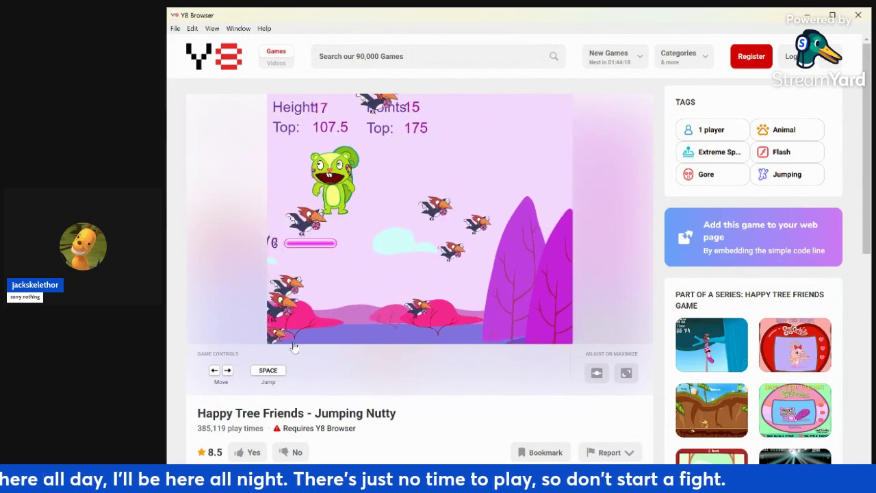
pyautogui.press('Left')
pyautogui.press('Right')
pyautogui.press('Left')
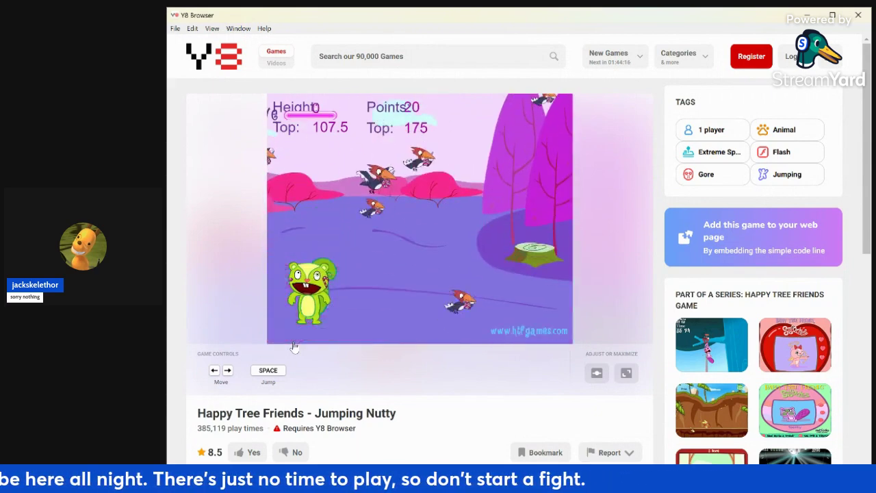
# - Make repeated jumps from the ground to land Nutty on the birds above the pink bushes
pyautogui.press('Left')
pyautogui.press('space')
pyautogui.press('Right')
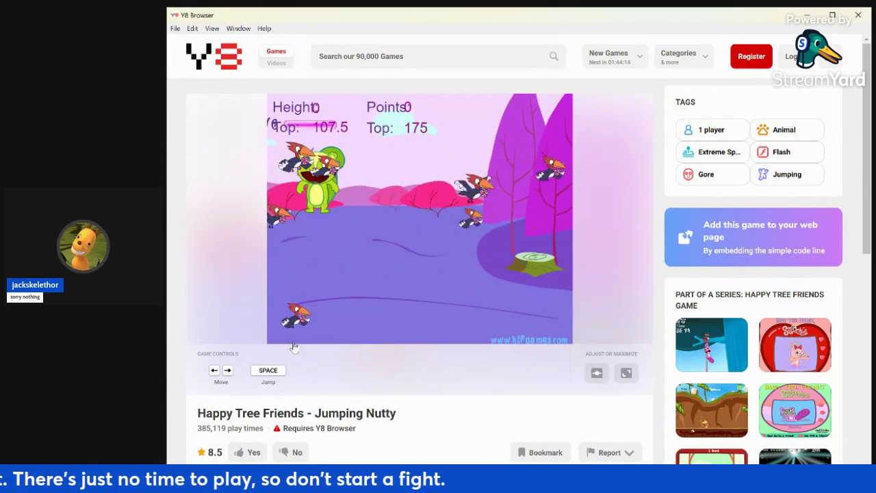
pyautogui.press('Left')
pyautogui.press('space')
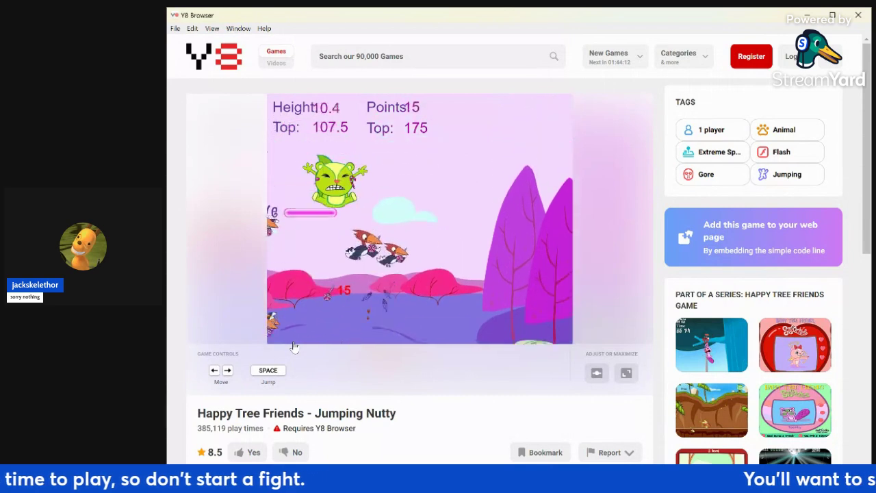
# - Steer Nutty from bird to bird above the lowest cloud to gain height over the treetops
pyautogui.press('Right')
pyautogui.press('Left')
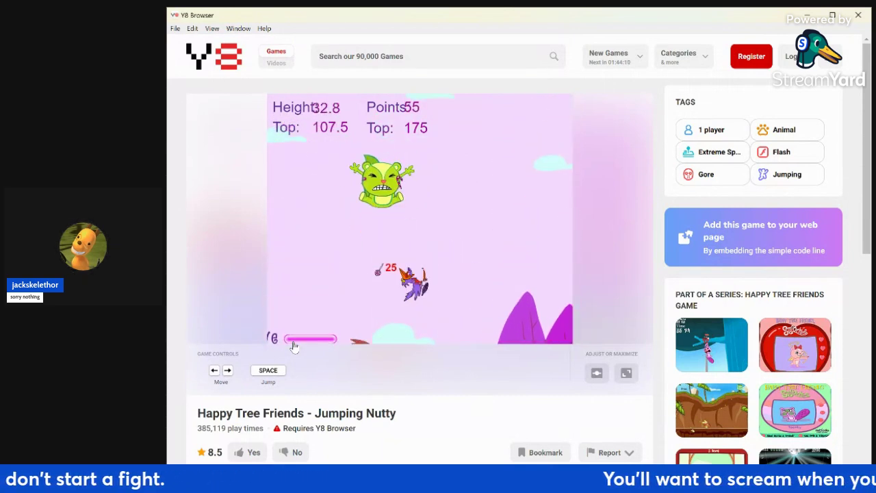
pyautogui.press('Right')
pyautogui.press('Left')
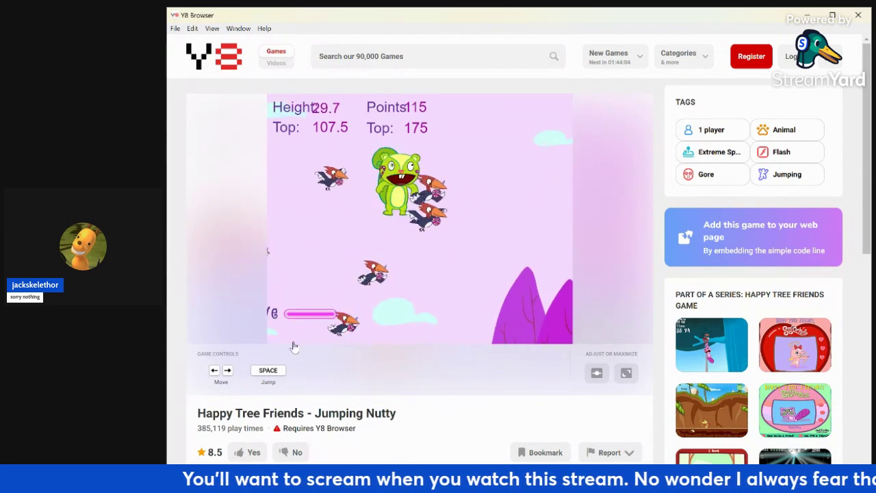
pyautogui.press('Right')
pyautogui.press('Left')
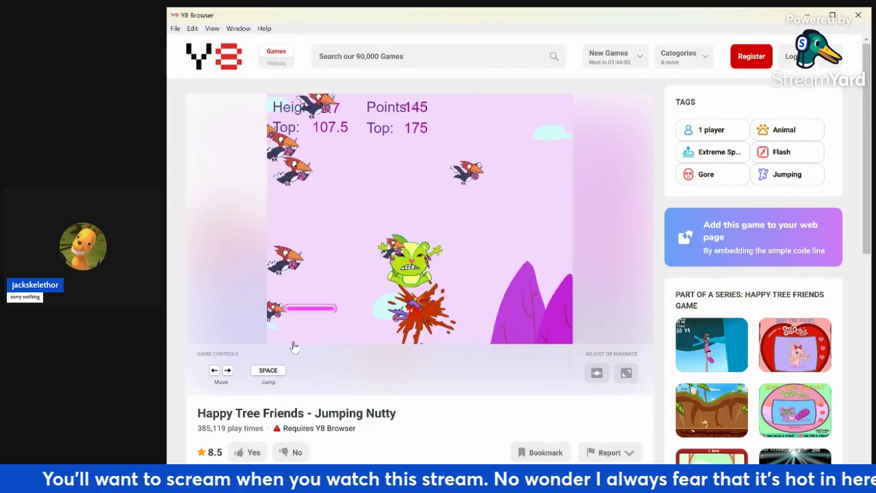
# - Weave Nutty across the birds beside the treetops to keep the bounce chain going and add points
pyautogui.press('Right')
pyautogui.press('Left')
pyautogui.press('Left')
pyautogui.press('Right')
pyautogui.press('Left')
pyautogui.press('Left')
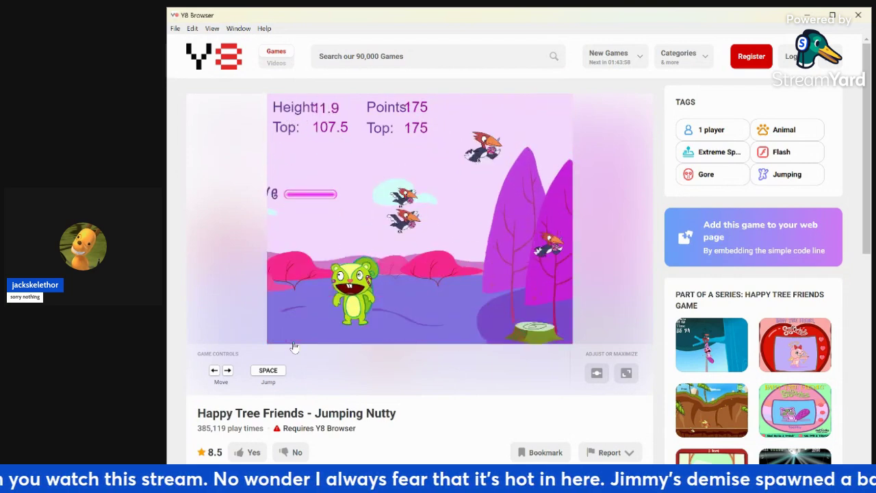
# - Restart the round, jump, and guide Nutty onto the birds between the pink bushes and the lowest cloud
pyautogui.click(294, 343)
pyautogui.press('space')
pyautogui.press('Left')
pyautogui.press('Right')
pyautogui.press('Right')
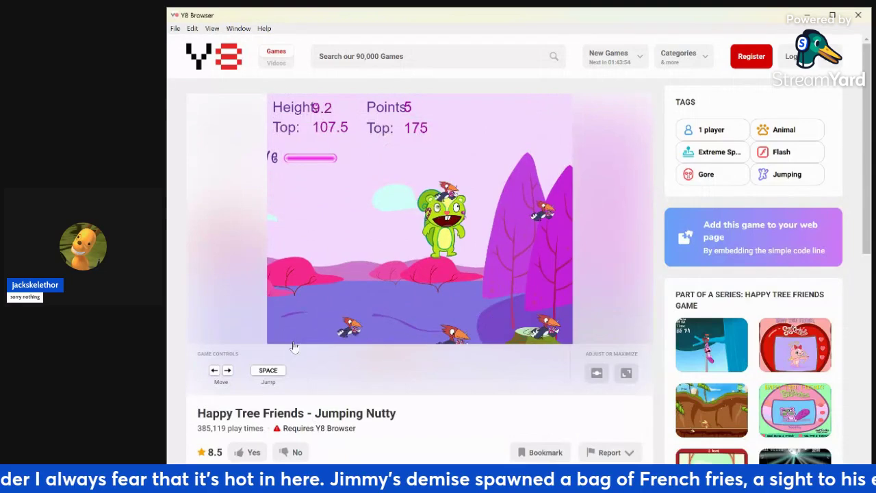
pyautogui.press('Left')
pyautogui.press('Left')
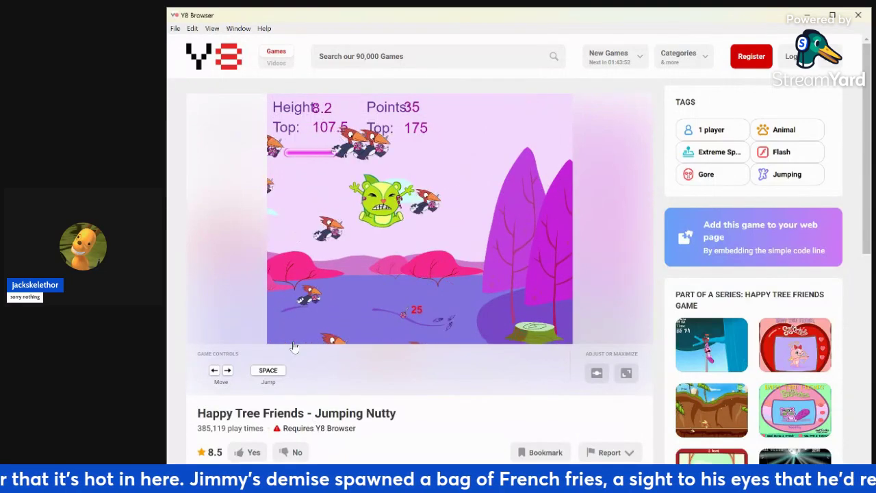
# - Bounce Nutty up the bird flocks past the sun, steering to catch more birds at the peak
pyautogui.press('Right')
pyautogui.press('Left')
pyautogui.press('Left')
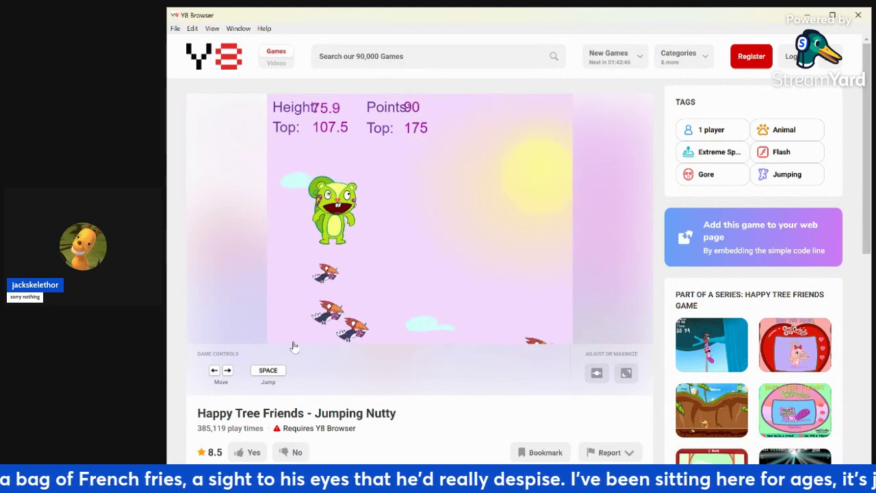
pyautogui.press('Right')
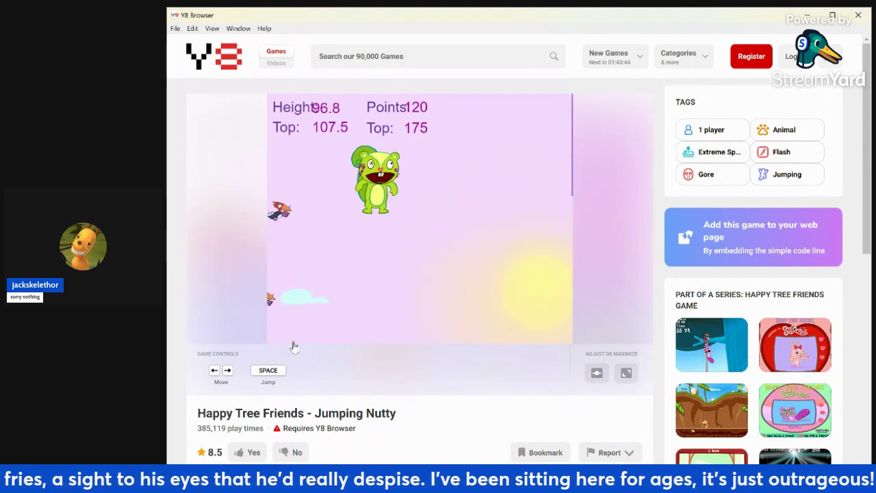
pyautogui.press('Right')
pyautogui.press('Right')
pyautogui.press('Left')
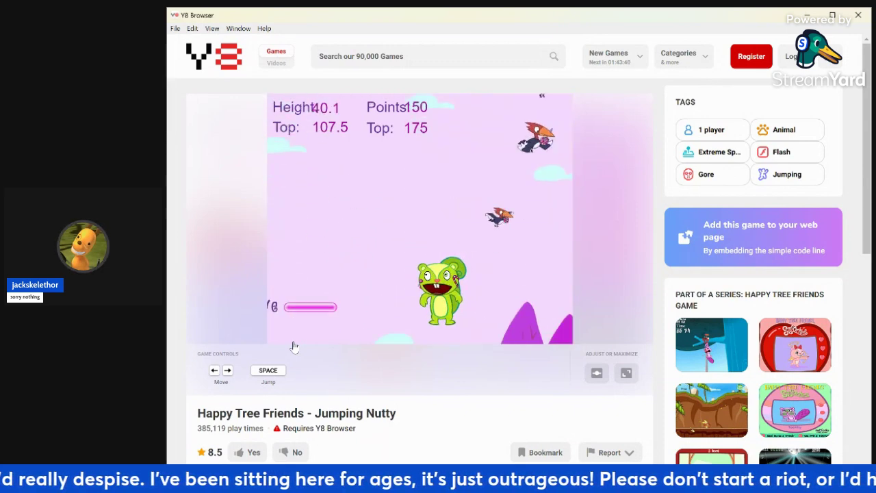
# - Play again and steer Nutty off the flock over the meadow, bouncing up to treetop height
pyautogui.click(293, 344)
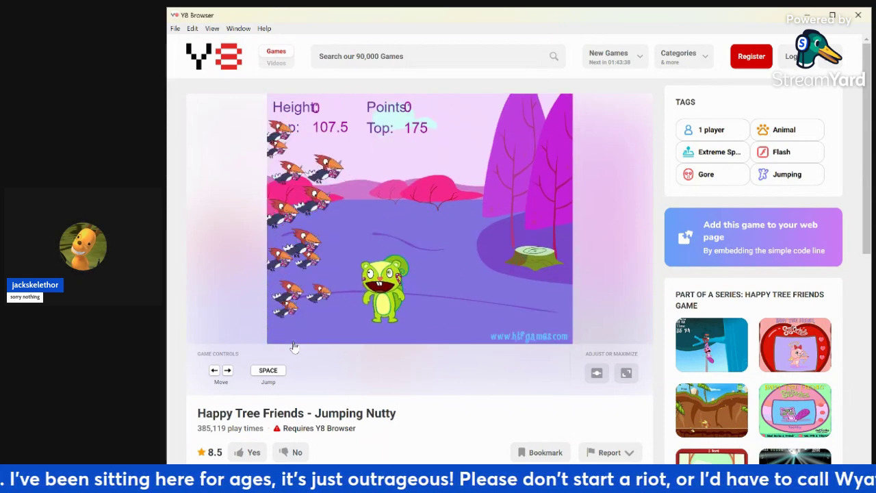
pyautogui.press('Right')
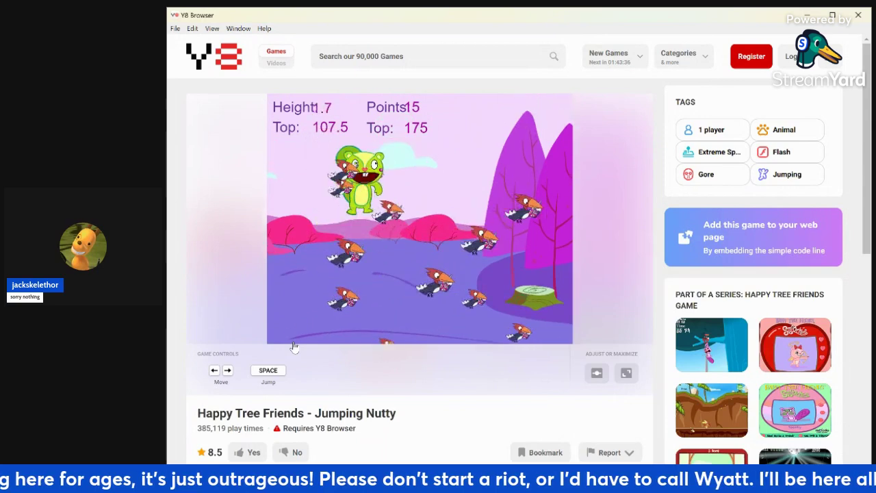
pyautogui.press('Left')
pyautogui.press('Left')
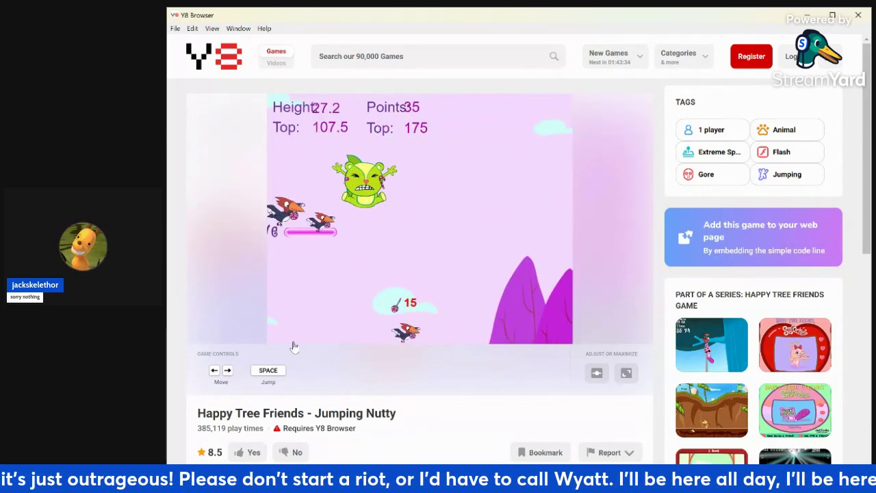
# - Relaunch Nutty with jumps from the ground, moving over toward the birds near the tree stump
pyautogui.press('Right')
pyautogui.press('space')
pyautogui.press('Right')
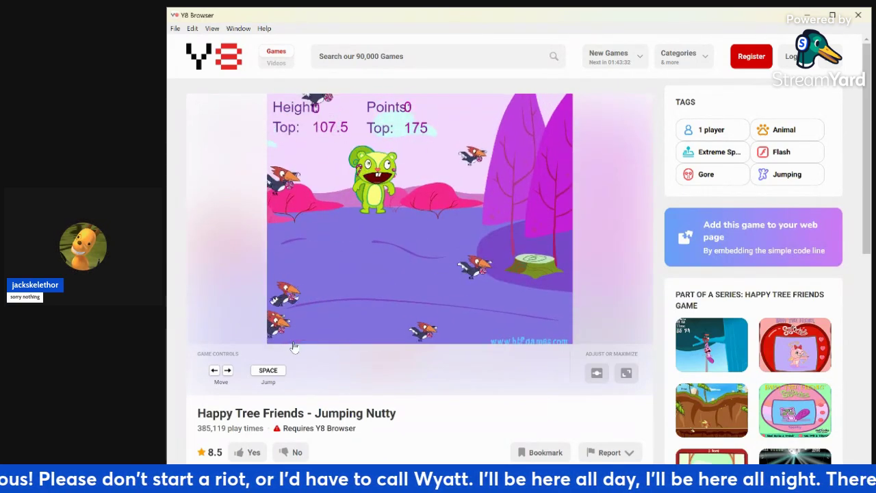
pyautogui.press('space')
pyautogui.press('Right')
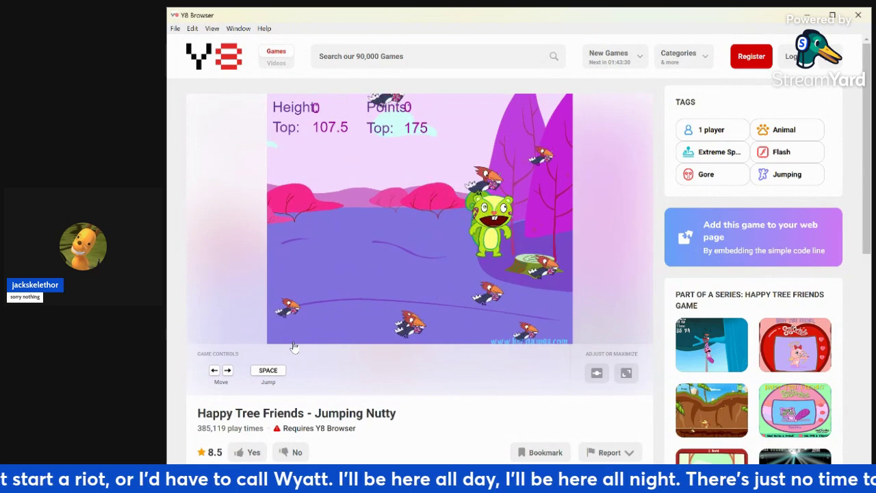
# - Jump beside the tree stump and steer Nutty back over the meadow onto the passing birds
pyautogui.press('Right')
pyautogui.press('space')
pyautogui.press('Left')
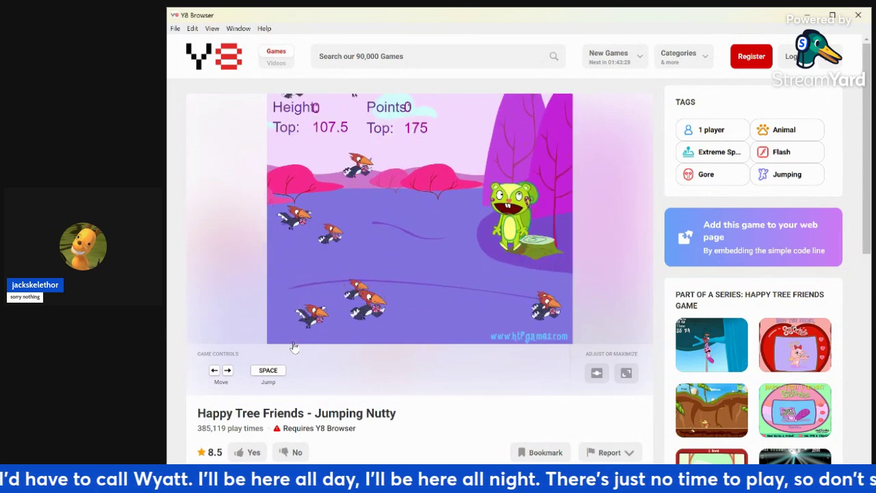
pyautogui.press('space')
pyautogui.press('Left')
pyautogui.press('Right')
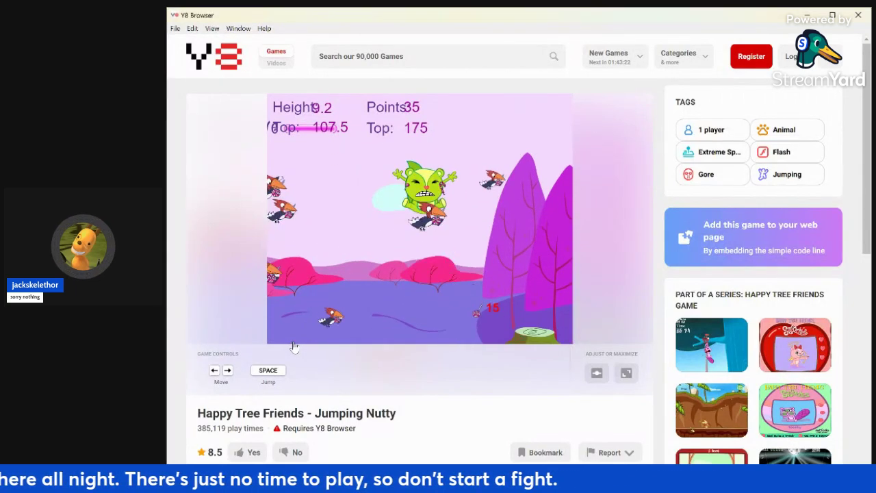
# - Chase the birds around the lowest cloud, jumping again from the ground after Nutty drops
pyautogui.press('Right')
pyautogui.press('Left')
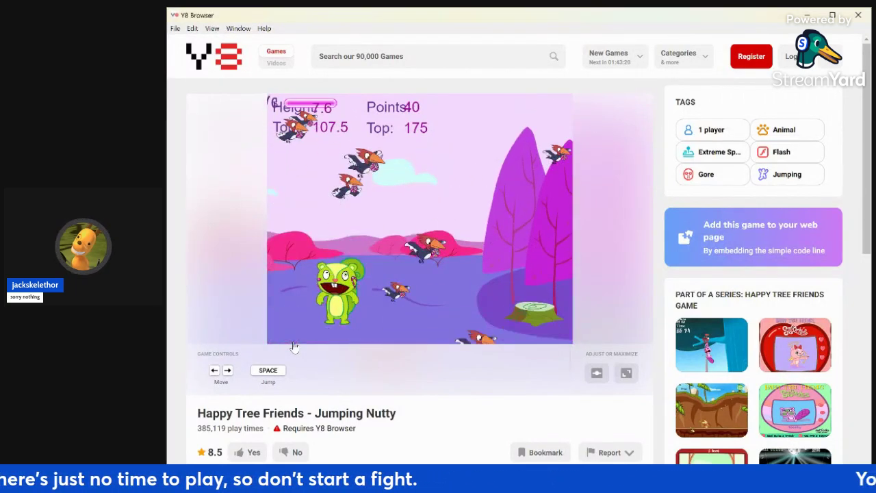
pyautogui.press('space')
pyautogui.press('Left')
pyautogui.press('Right')
pyautogui.press('space')
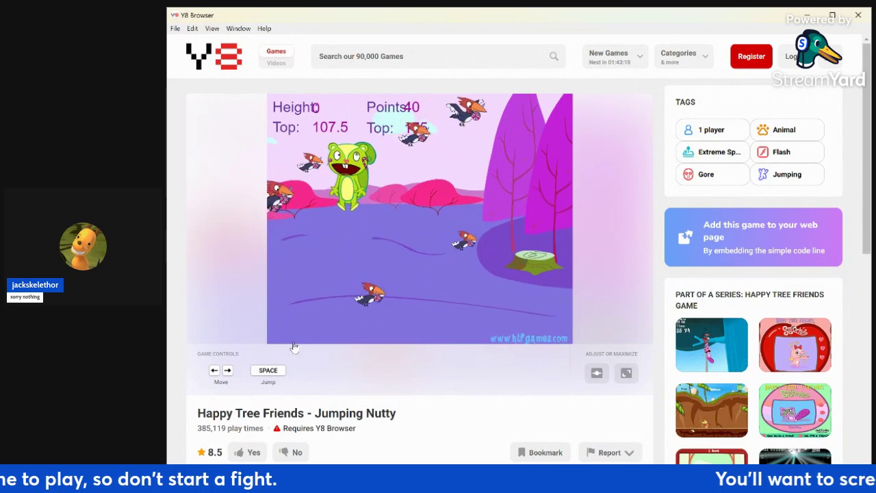
# - Shift Nutty back and forth over the meadow birds with further jumps to restart the bounce chain
pyautogui.press('Right')
pyautogui.press('Left')
pyautogui.press('Right')
pyautogui.press('Left')
pyautogui.press('space')
pyautogui.press('space')
# - Steer Nutty across the birds above the lowest cloud, bouncing past the treetops to the clouds below the sun
pyautogui.press('Left')
pyautogui.press('Right')
pyautogui.press('Left')
pyautogui.press('Left')
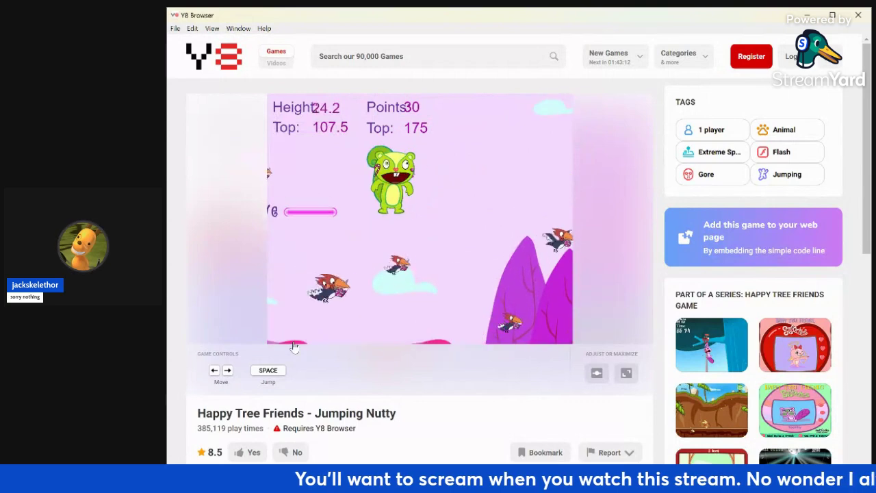
pyautogui.press('Left')
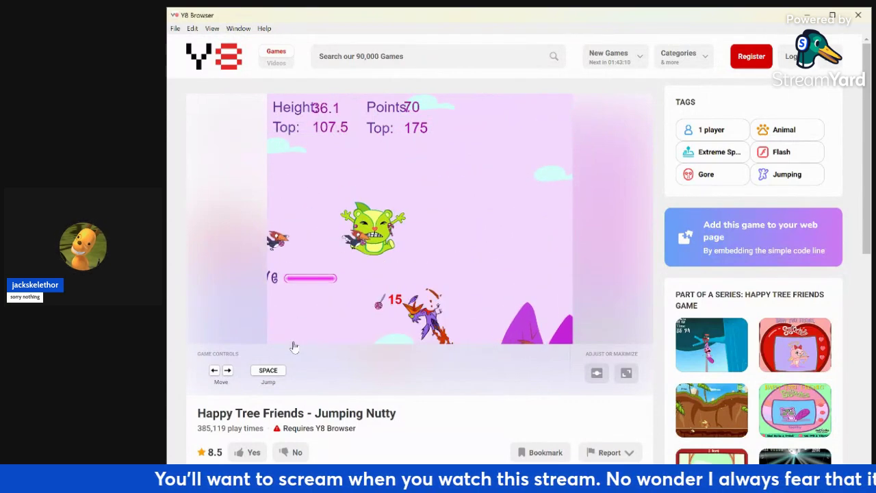
pyautogui.press('Right')
pyautogui.press('Left')
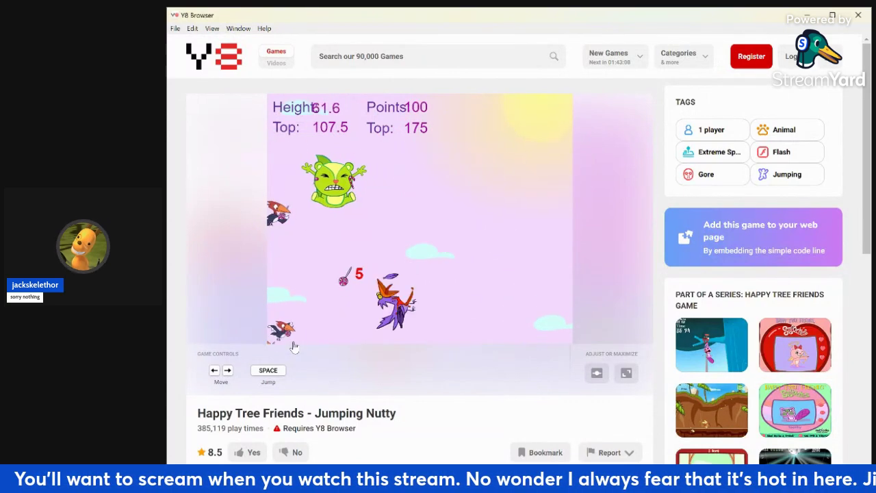
# - Steer Nutty back over the high-flying birds near the sun and restart the round after the fall
pyautogui.press('Left')
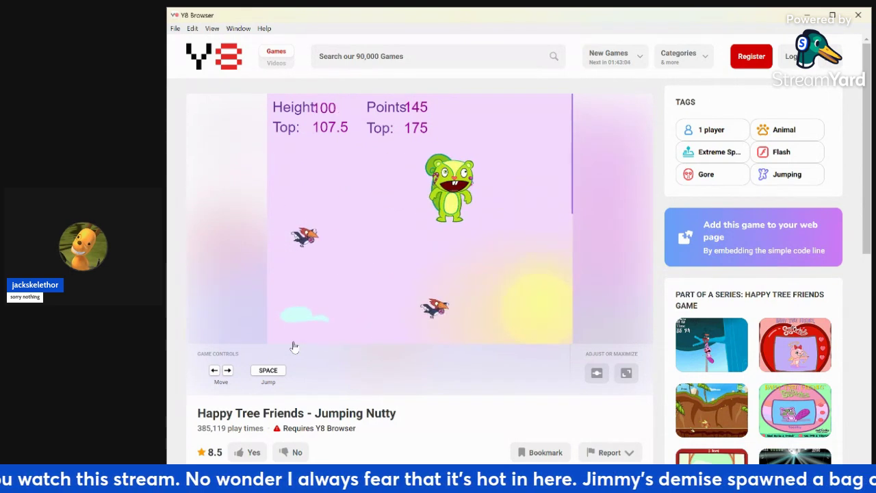
pyautogui.press('Left')
pyautogui.click(292, 337)
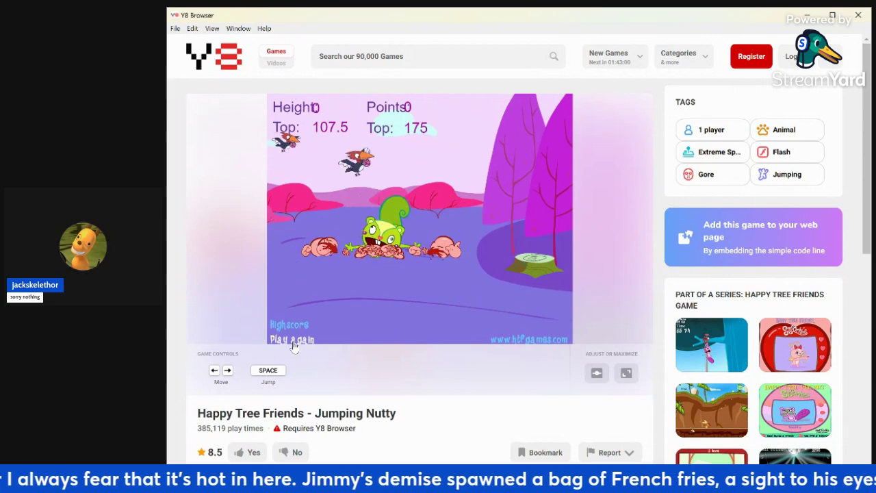
# - Jump from the meadow and shift Nutty between the bird flocks, jumping again after dropping from the lowest cloud
pyautogui.press('Left')
pyautogui.press('Right')
pyautogui.press('space')
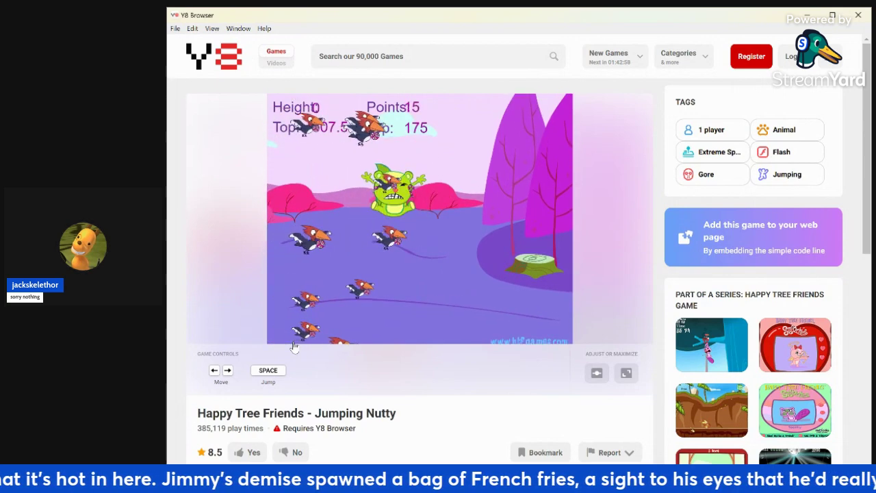
pyautogui.press('Left')
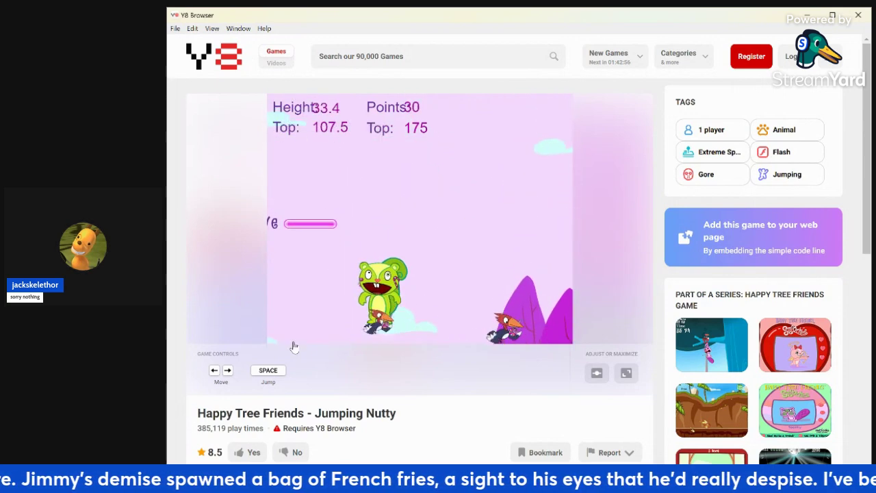
pyautogui.press('space')
pyautogui.press('Right')
pyautogui.press('Right')
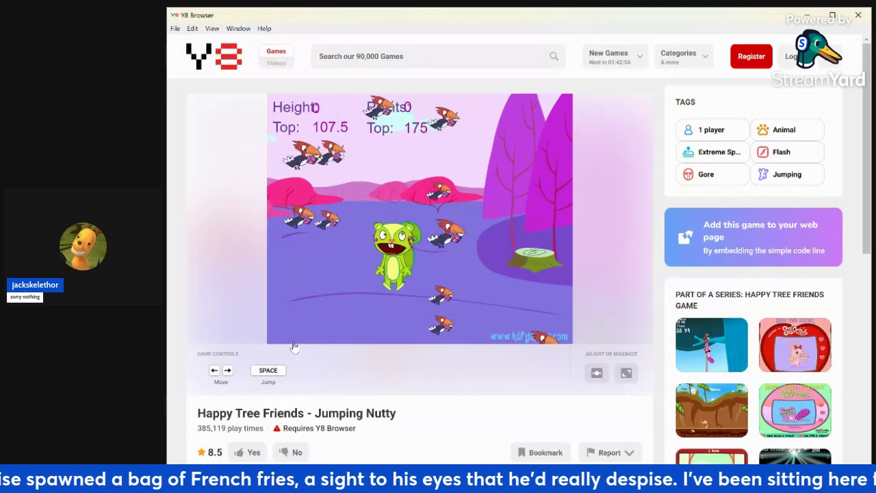
# - Chase birds between the middle of the meadow and the trees, relaunching Nutty from the ground between bounces
pyautogui.press('Left')
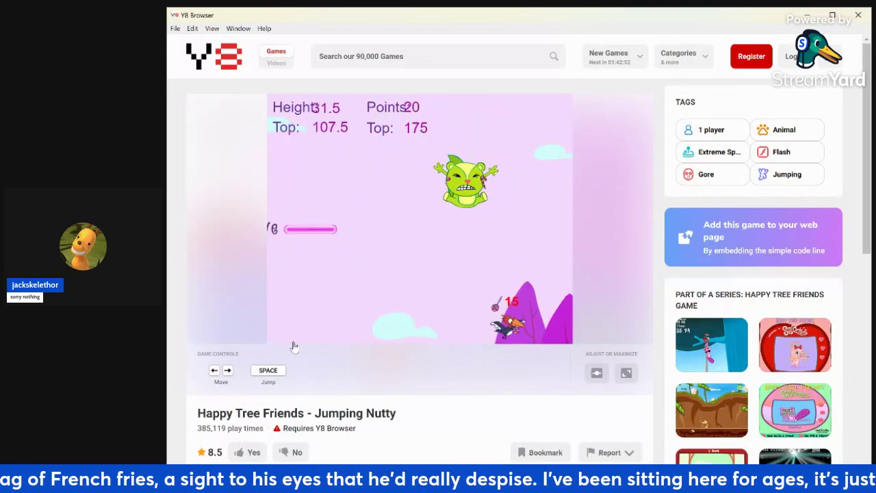
pyautogui.press('Right')
pyautogui.press('space')
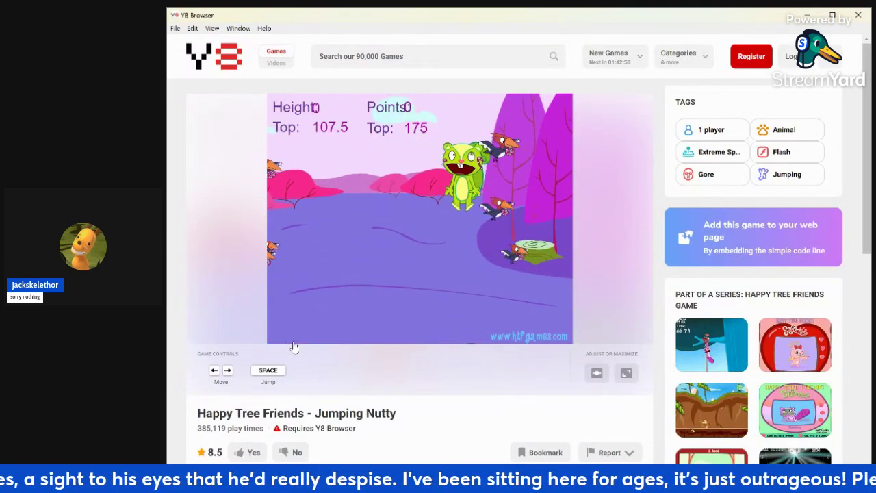
pyautogui.press('Left')
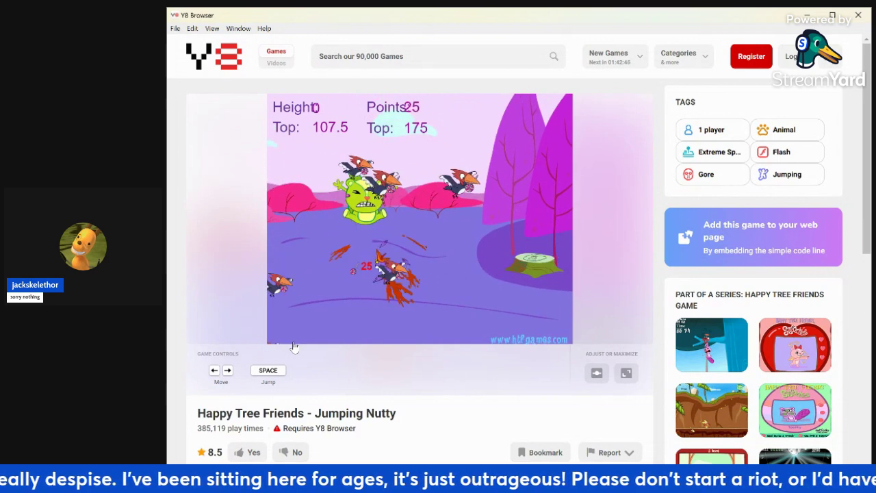
pyautogui.press('Right')
pyautogui.press('Right')
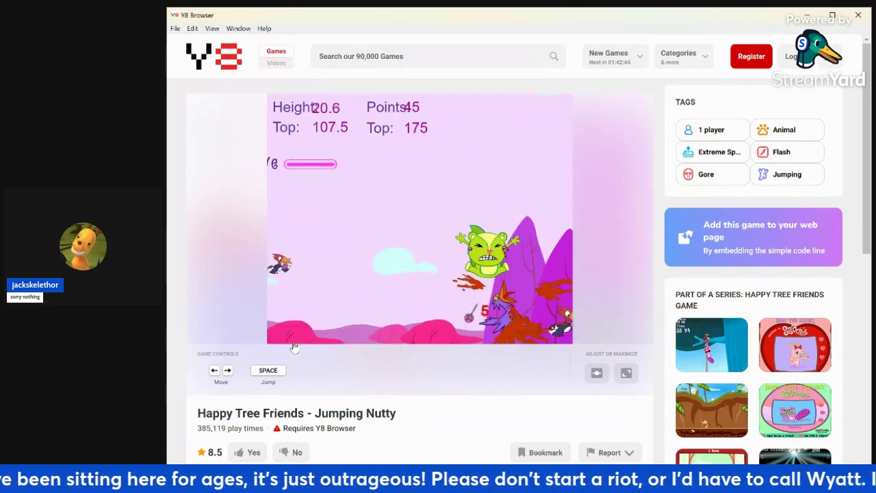
pyautogui.press('Left')
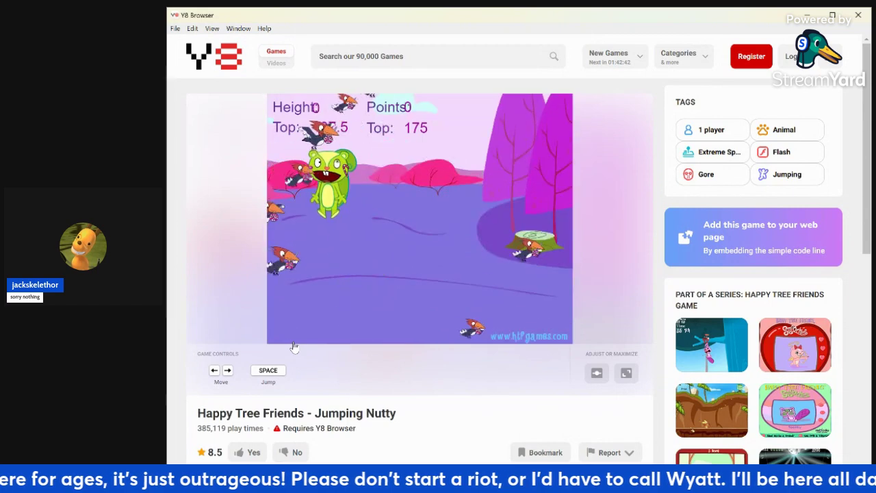
# - Jump near the red bushes and steer Nutty across toward the purple treetops, restarting the jump after the drop
pyautogui.press('space')
pyautogui.press('Right')
pyautogui.press('Right')
pyautogui.press('Right')
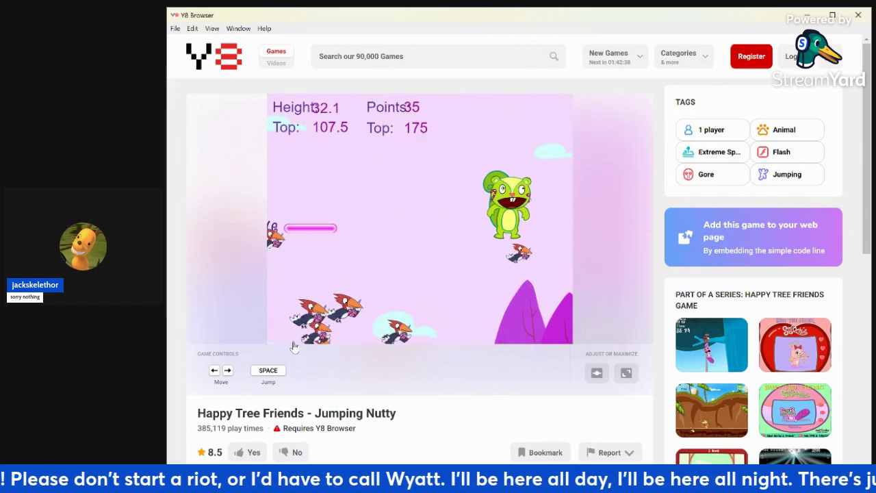
pyautogui.press('Left')
pyautogui.press('space')
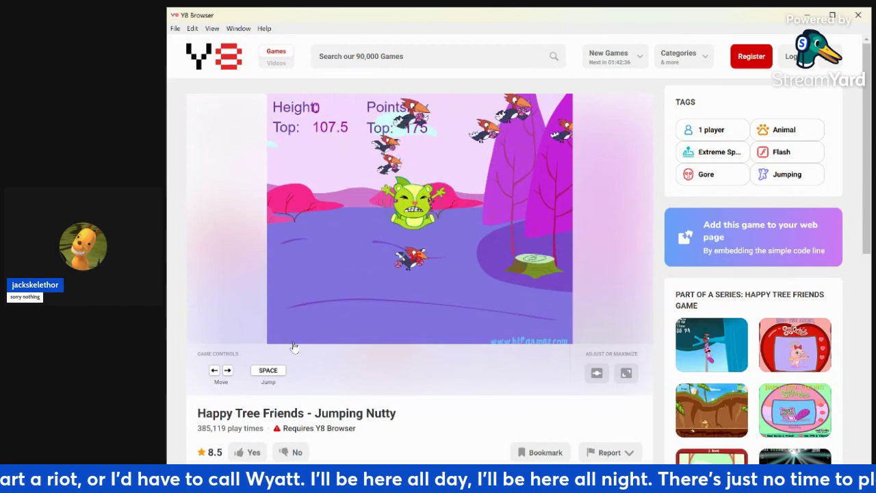
pyautogui.press('Right')
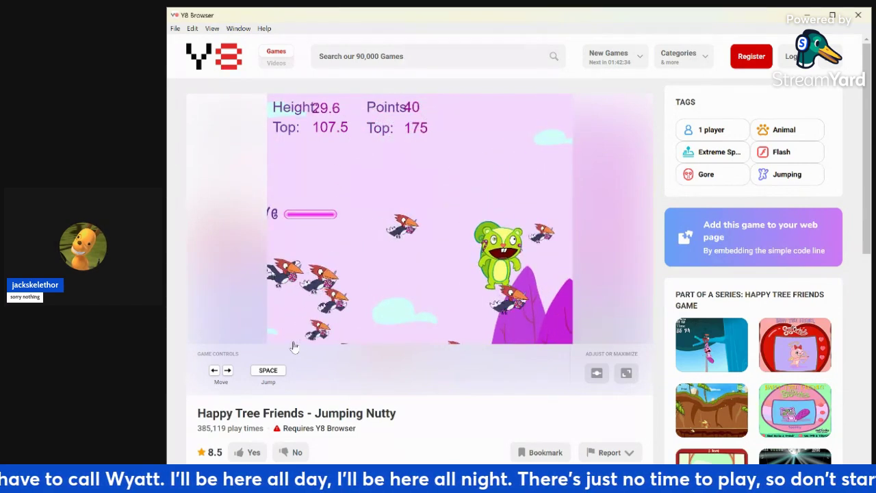
# - Bring Nutty back from the treetops and jump repeatedly to restart bouncing on the meadow birds
pyautogui.press('Left')
pyautogui.press('space')
pyautogui.press('space')
pyautogui.press('Left')
pyautogui.press('Right')
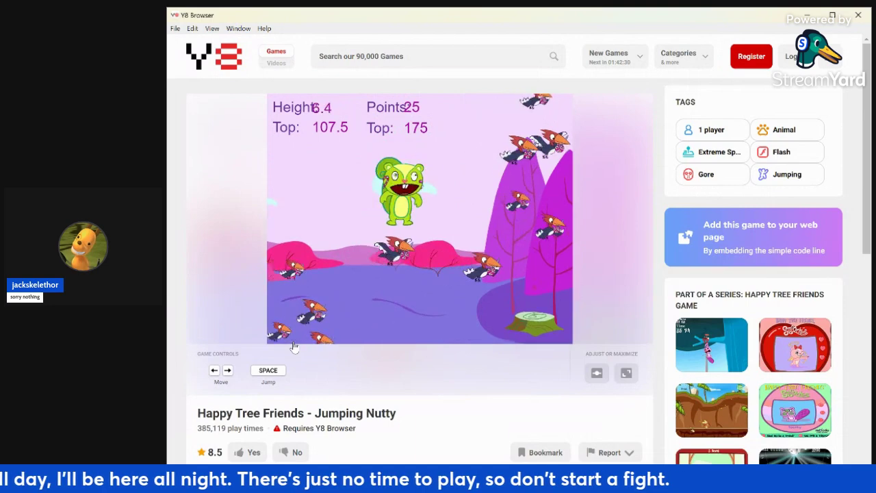
# - Bounce Nutty up past the lowest cloud and weave across the birds around the upper clouds
pyautogui.press('Left')
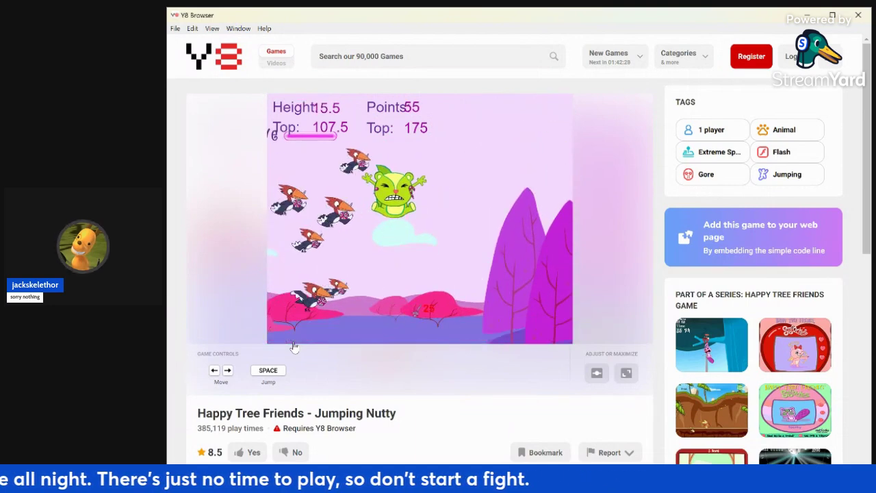
pyautogui.press('Left')
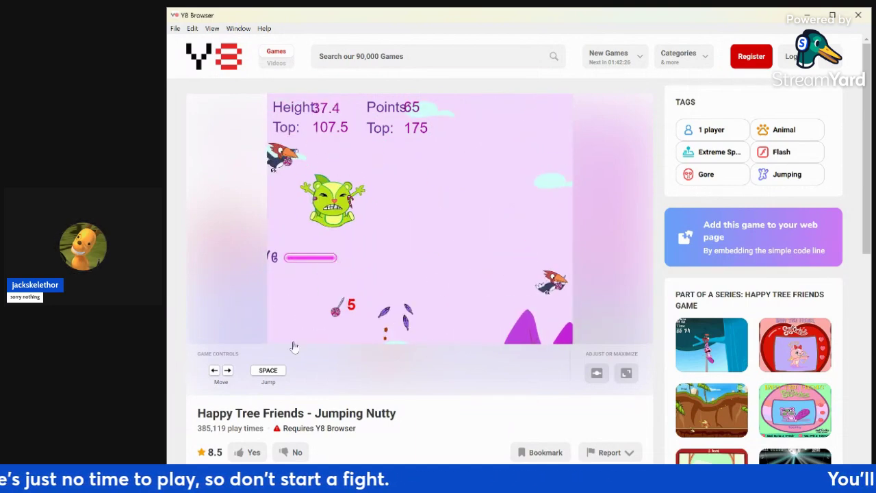
pyautogui.press('Right')
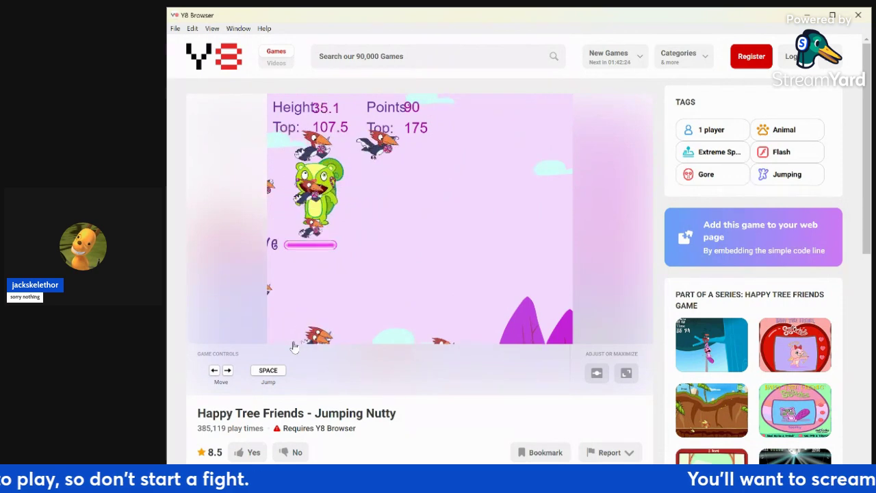
pyautogui.press('Right')
pyautogui.press('Left')
pyautogui.press('Right')
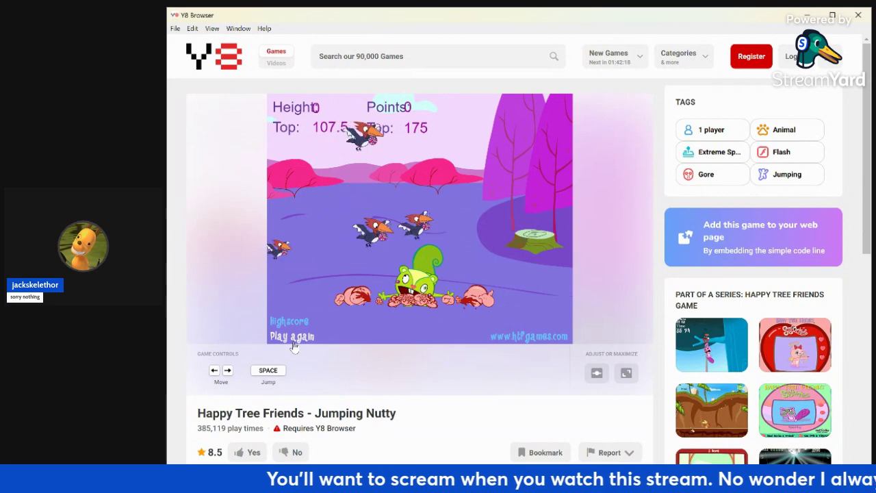
# - Start another round, jump from the ground, and weave Nutty back and forth onto the birds to build points
pyautogui.click(293, 344)
pyautogui.press('space')
pyautogui.press('space')
pyautogui.press('Right')
pyautogui.press('Left')
pyautogui.press('Left')
pyautogui.press('Right')
pyautogui.press('Right')
pyautogui.press('Left')
pyautogui.press('Right')
pyautogui.press('Left')
pyautogui.press('Right')
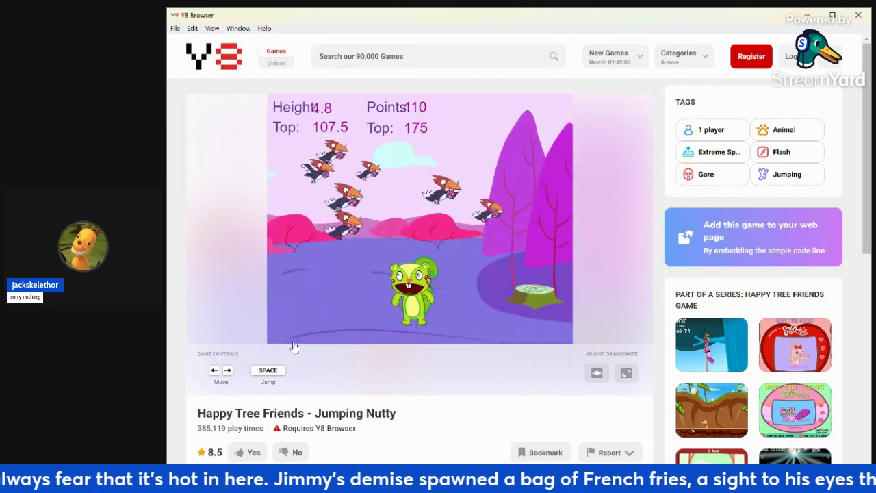
# - Restart Jumping Nutty, jump, and steer onto the bird flocks to climb above the lowest cloud
pyautogui.click(294, 346)
pyautogui.press('space')
pyautogui.press('Left')
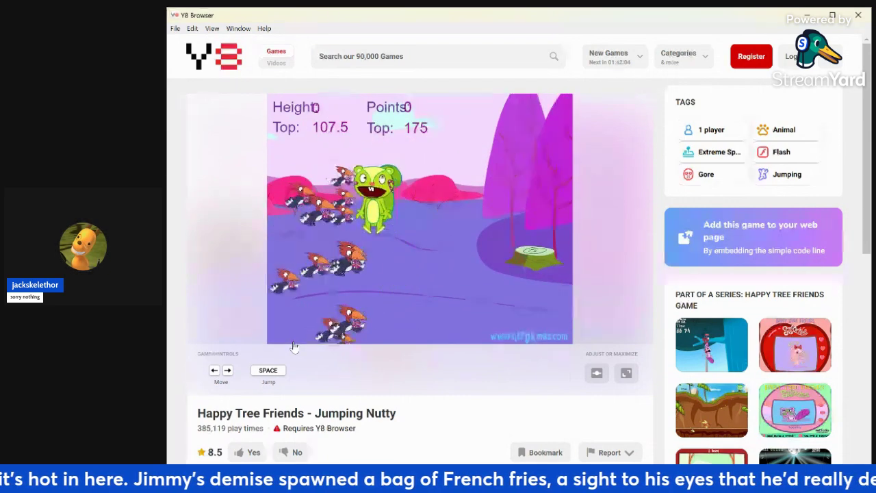
pyautogui.press('Right')
pyautogui.press('Right')
pyautogui.press('Left')
pyautogui.press('Left')
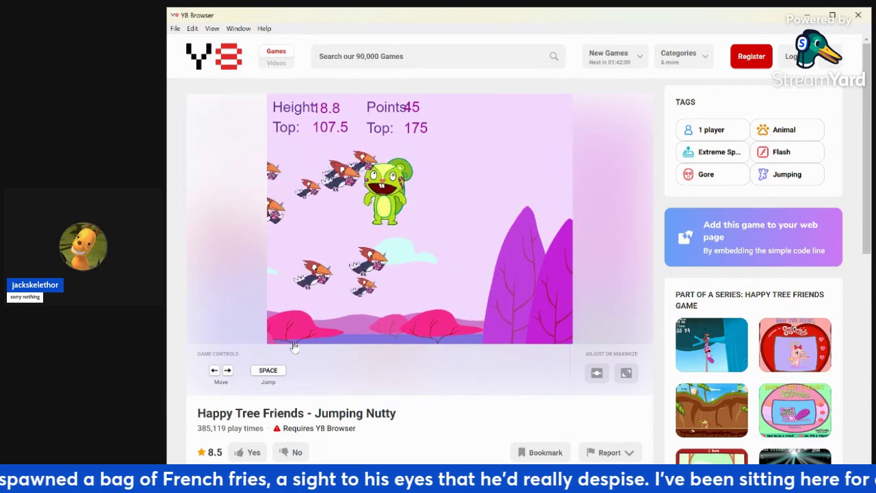
# - Keep the bounce chain going by alternating direction over the birds between the cloud layers below the sun
pyautogui.press('Right')
pyautogui.press('Left')
pyautogui.press('Right')
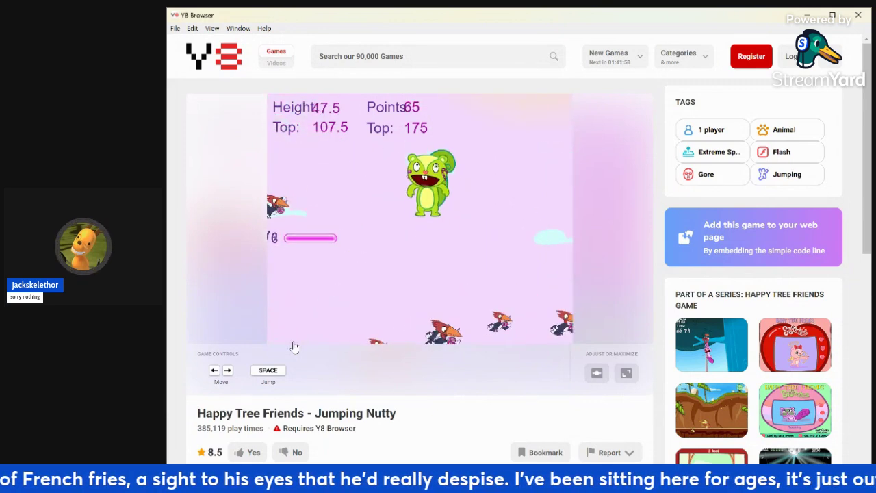
pyautogui.press('Left')
pyautogui.press('Right')
pyautogui.press('Right')
pyautogui.press('Left')
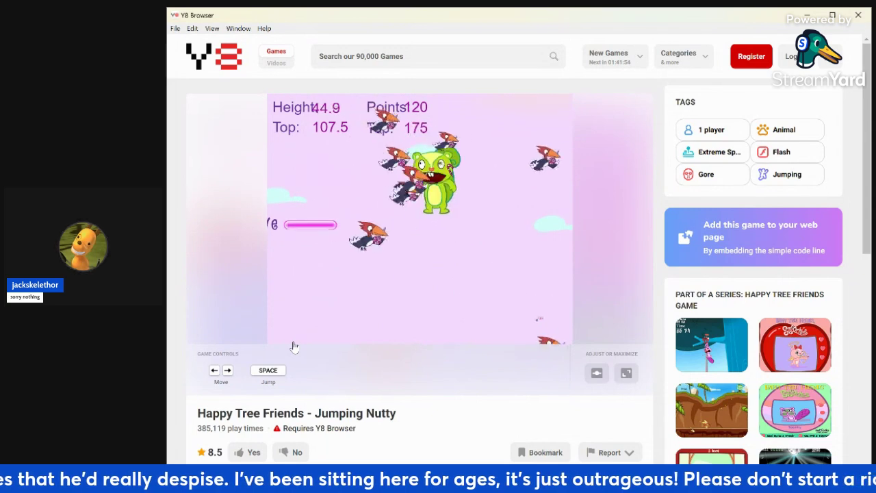
# - Steer Nutty over the birds beside and above the sun to beat the top points of 175
pyautogui.press('Right')
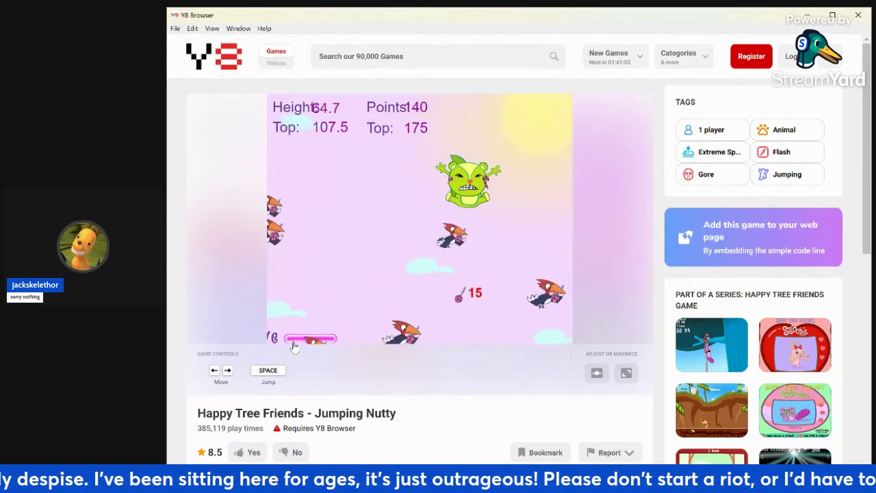
pyautogui.press('Left')
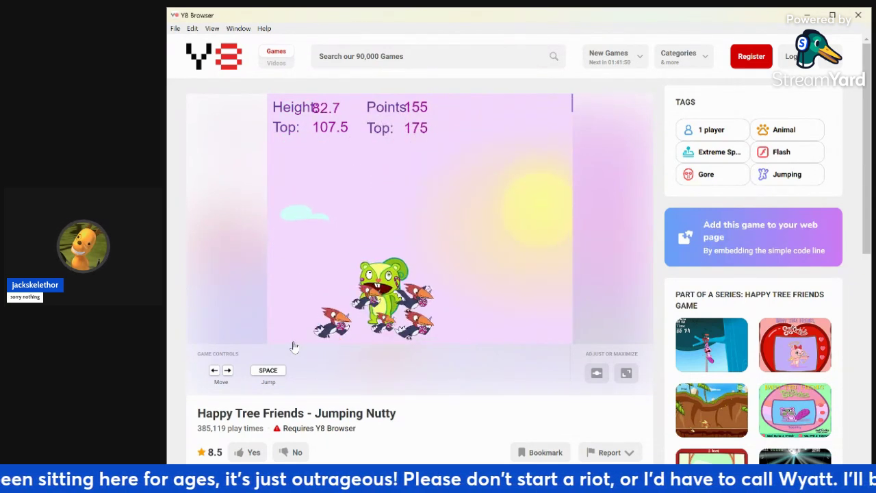
pyautogui.press('Right')
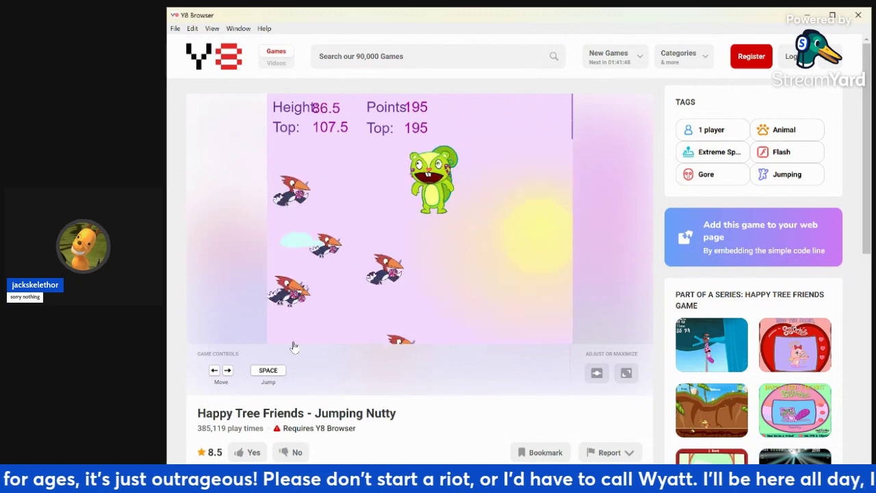
pyautogui.press('Left')
pyautogui.press('Right')
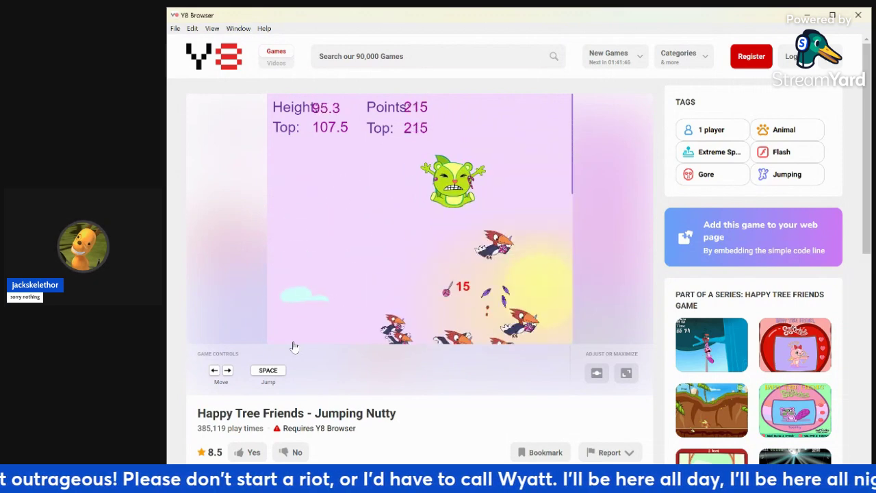
pyautogui.press('Left')
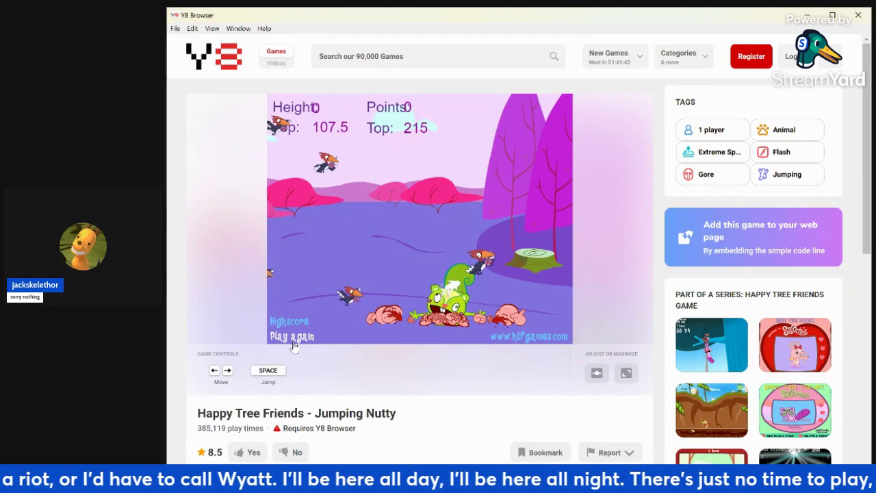
# - Expand the list of games in the Happy Tree Friends series and look through the other titles
pyautogui.scroll(-6, 373, 235)
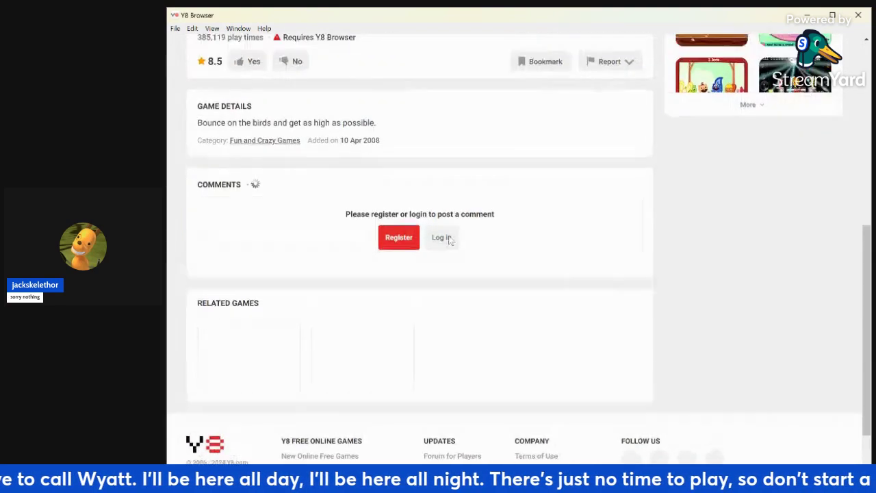
pyautogui.scroll(4, 445, 236)
pyautogui.click(746, 384)
pyautogui.scroll(-1, 745, 385)
pyautogui.scroll(-2, 744, 385)
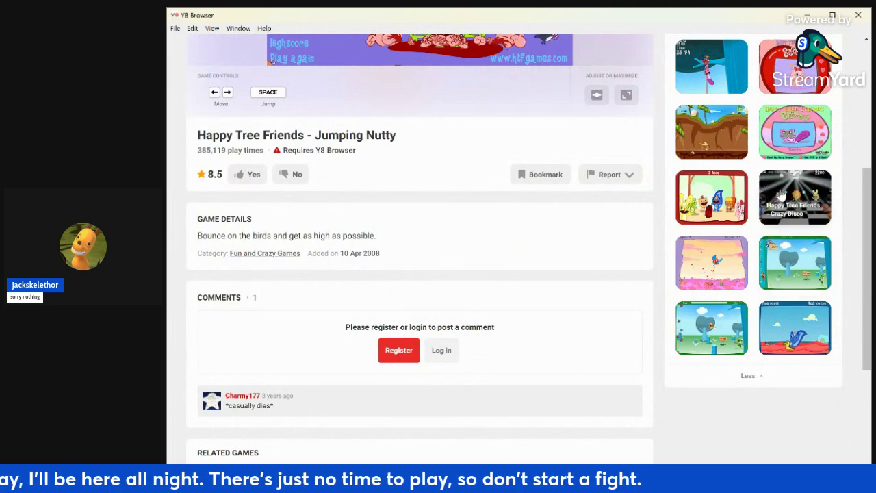
pyautogui.scroll(2, 705, 370)
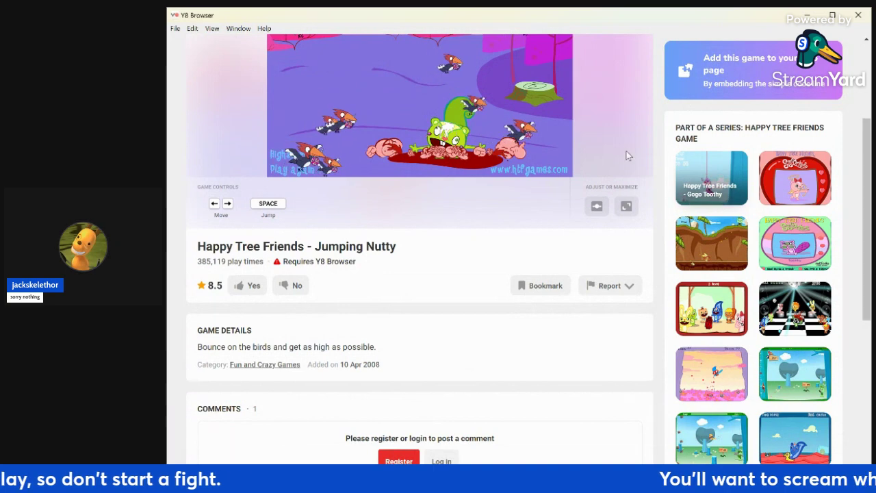
pyautogui.scroll(3, 401, 252)
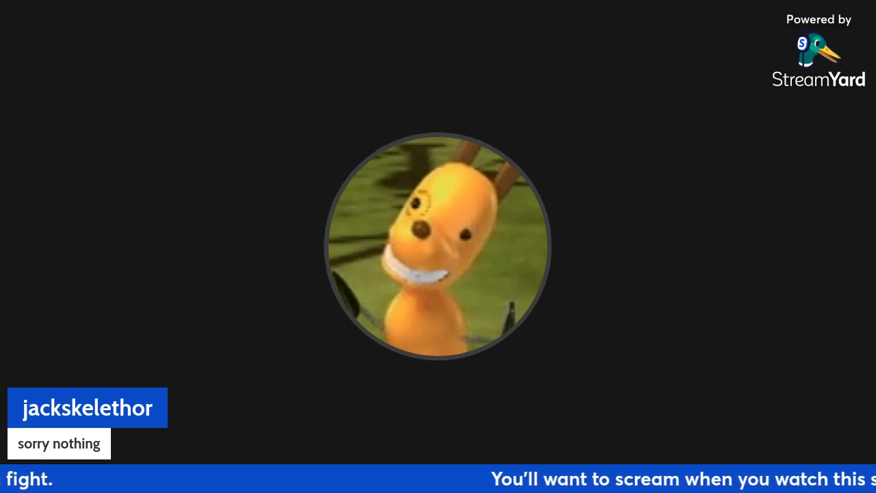
# - Look over the happy tree friends search results and filter them to the software media type
pyautogui.scroll(-6, 617, 325)
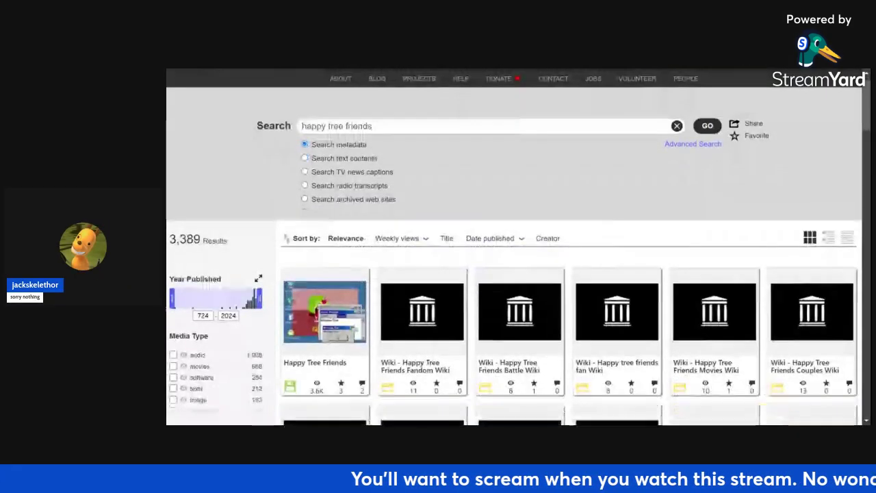
pyautogui.scroll(-10, 518, 247)
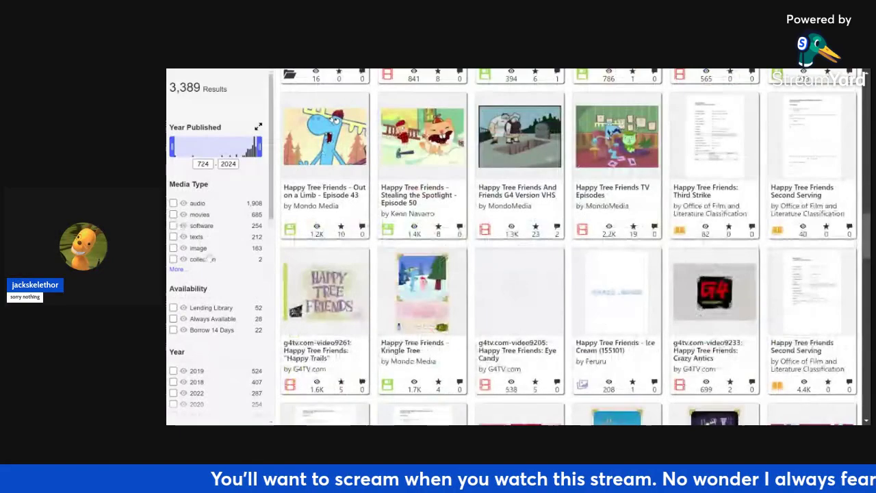
pyautogui.click(173, 215)
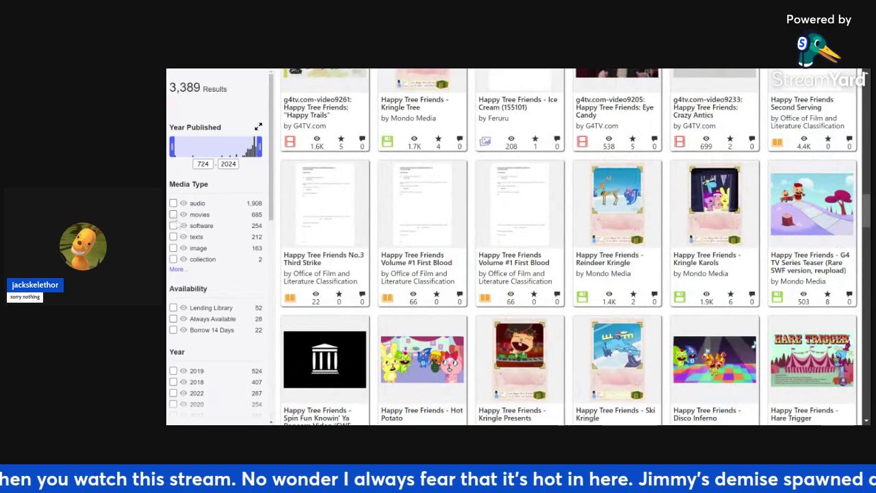
pyautogui.click(173, 225)
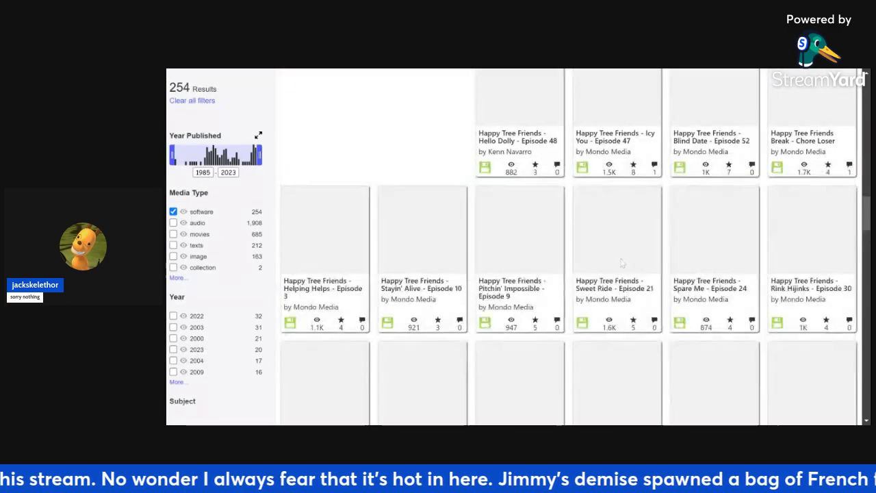
# - Browse the software results and open the item "Heavy Metal Guy - Doctor Torture"
pyautogui.scroll(-7, 650, 253)
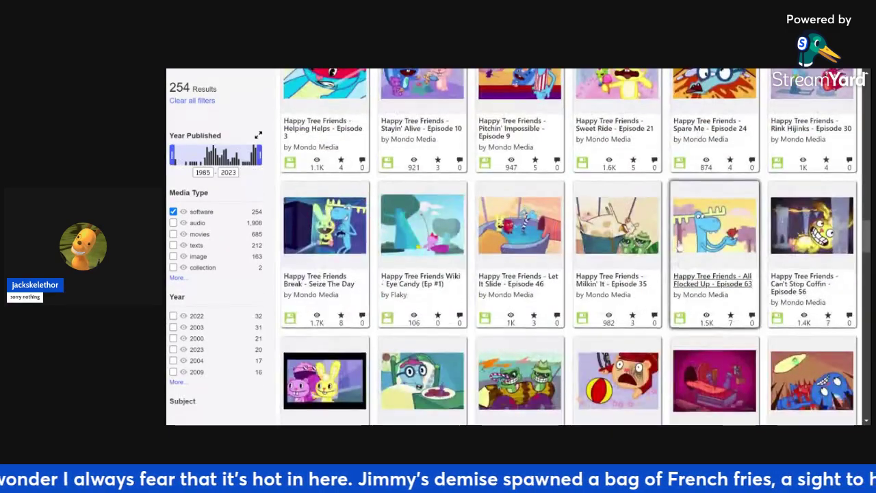
pyautogui.scroll(-10, 662, 251)
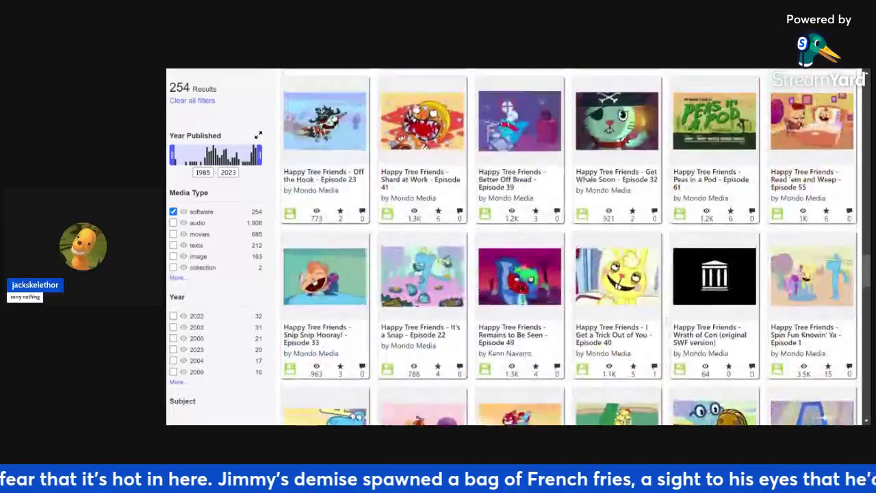
pyautogui.scroll(-10, 616, 247)
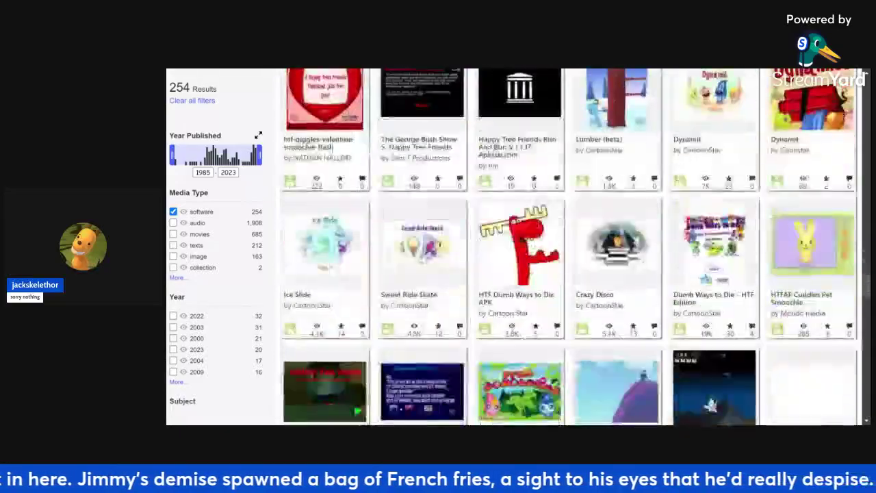
pyautogui.scroll(-10, 616, 247)
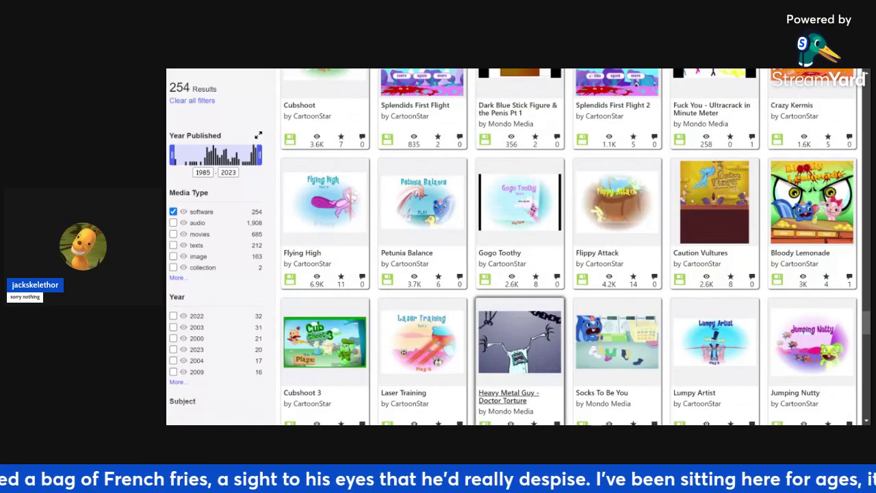
pyautogui.click(519, 339)
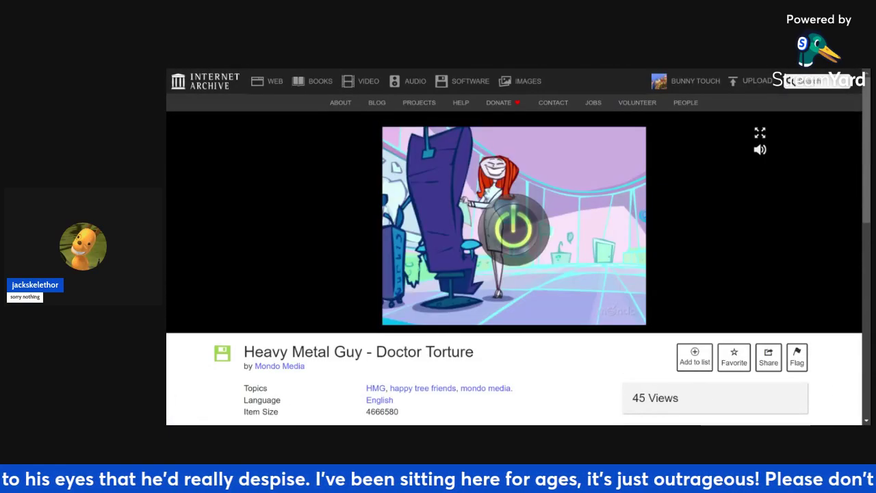
# - Look through the items filed under the HMG topic, and return to the Doctor Torture page
pyautogui.click(375, 388)
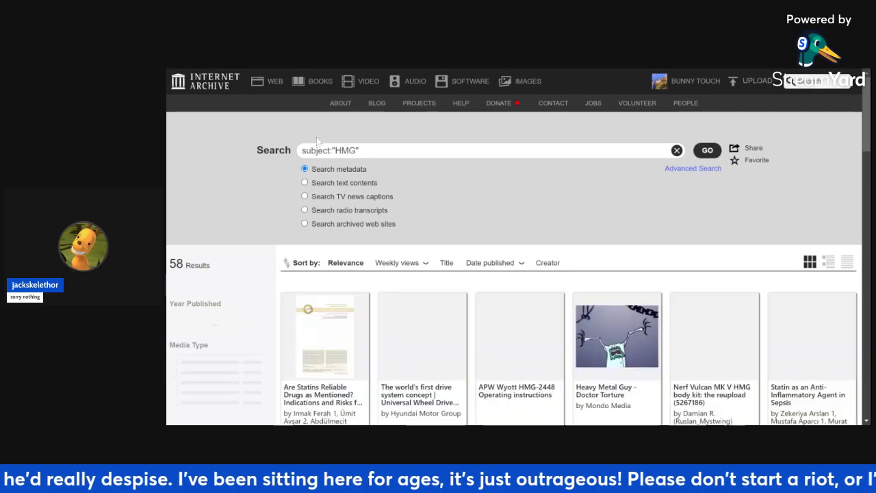
pyautogui.scroll(-1, 522, 206)
pyautogui.scroll(-5, 522, 209)
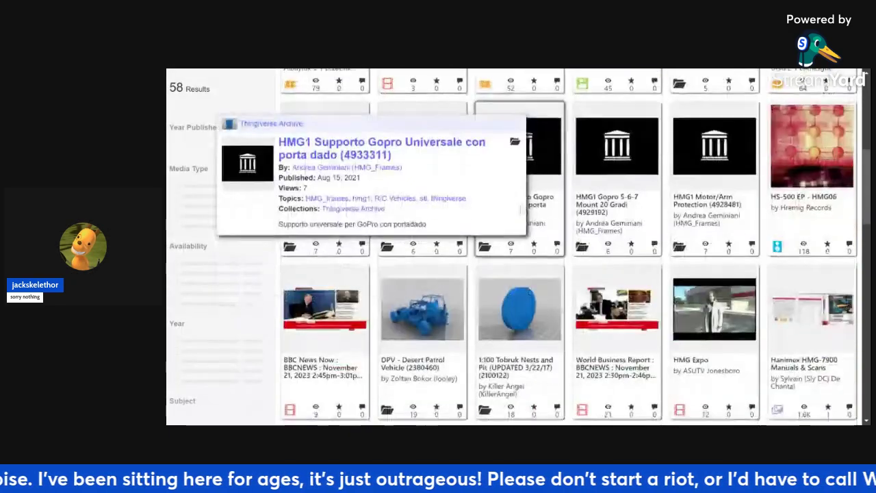
pyautogui.scroll(5, 308, 112)
pyautogui.click(182, 59)
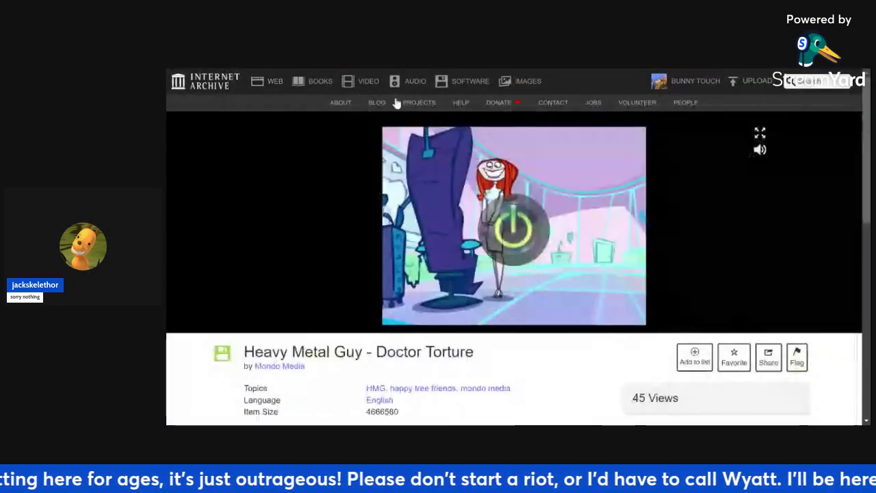
# - Open "Heavy Metal Guy EP4 - Storytime" from the similar items and check that page's own similar items
pyautogui.scroll(-10, 697, 279)
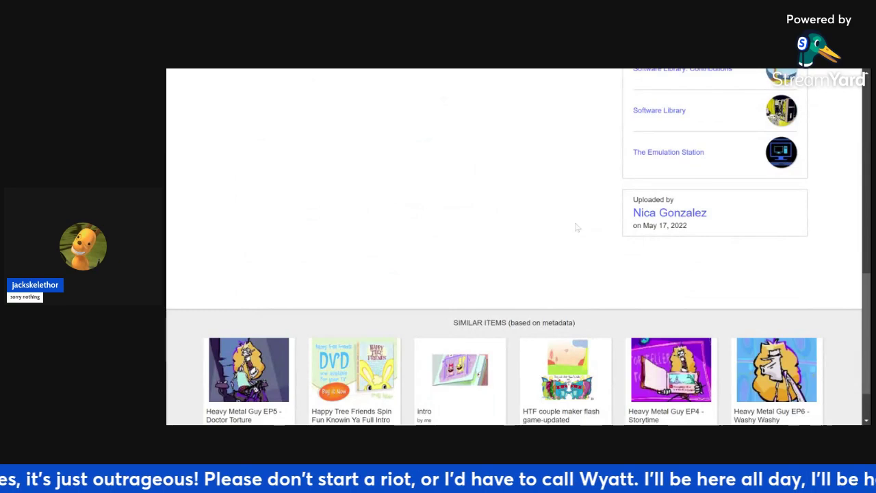
pyautogui.scroll(-1, 690, 271)
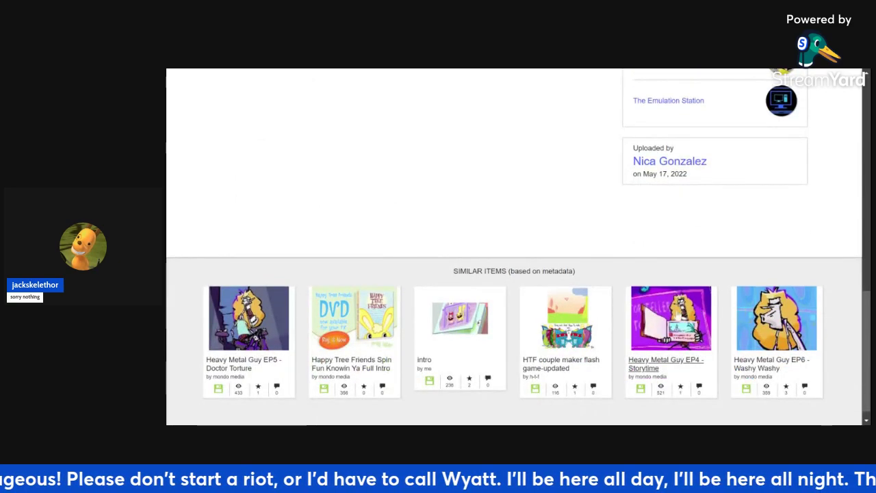
pyautogui.click(666, 363)
pyautogui.scroll(-15, 507, 294)
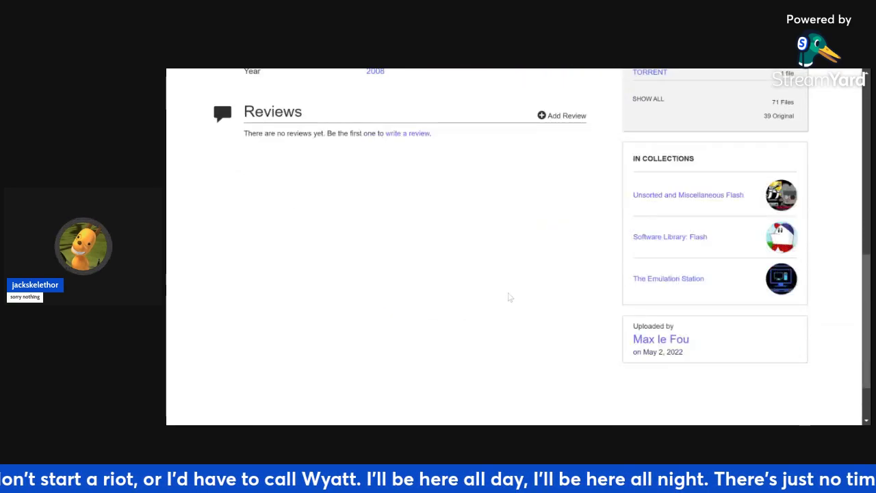
pyautogui.scroll(-2, 709, 258)
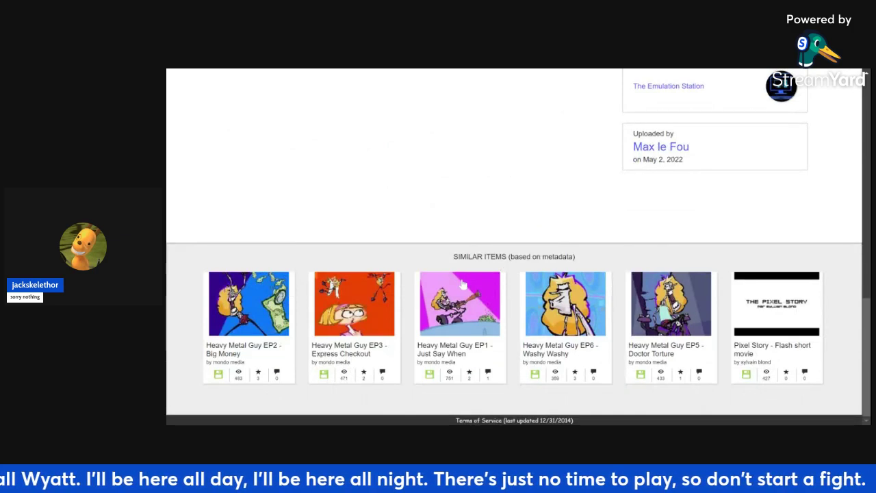
pyautogui.hotkey('alt', 'Left')
pyautogui.scroll(-1, 413, 215)
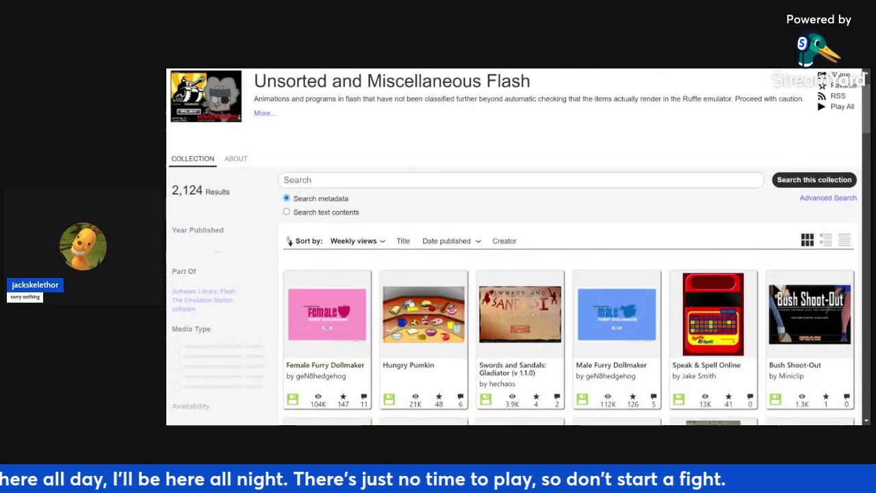
pyautogui.hotkey('alt', 'Right')
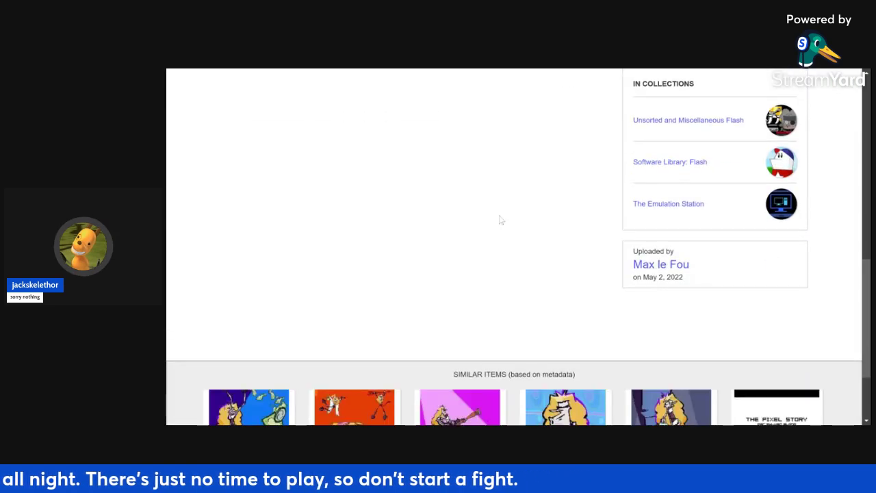
# - Open "Heavy Metal Guy EP1 - Just Say When" from the similar items of the Storytime page
pyautogui.scroll(-3, 456, 223)
pyautogui.scroll(4, 458, 227)
pyautogui.scroll(-4, 460, 229)
pyautogui.click(450, 297)
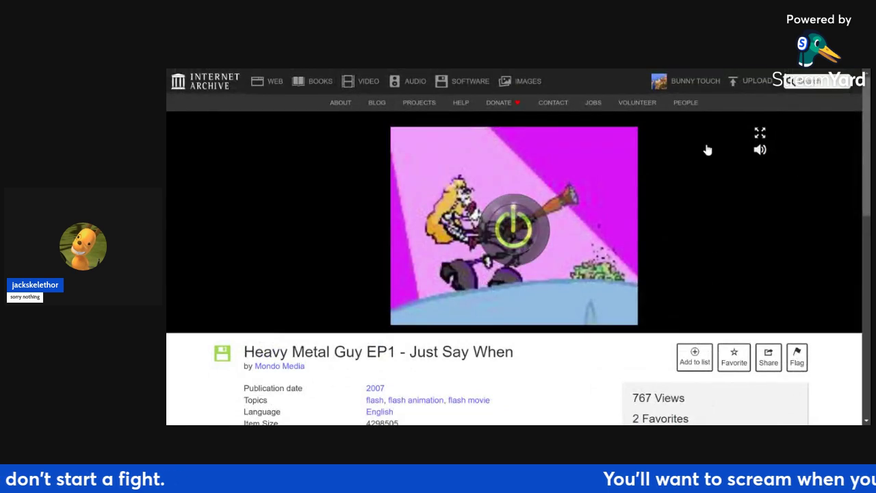
# - Mute the emulator, launch Heavy Metal Guy EP1, and look over its item details and similar items
pyautogui.click(760, 150)
pyautogui.click(595, 218)
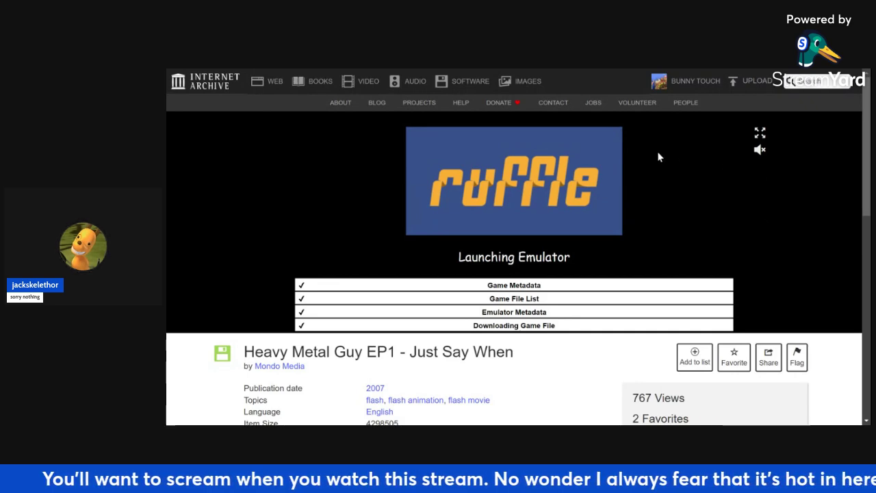
pyautogui.scroll(-4, 657, 157)
pyautogui.scroll(4, 530, 176)
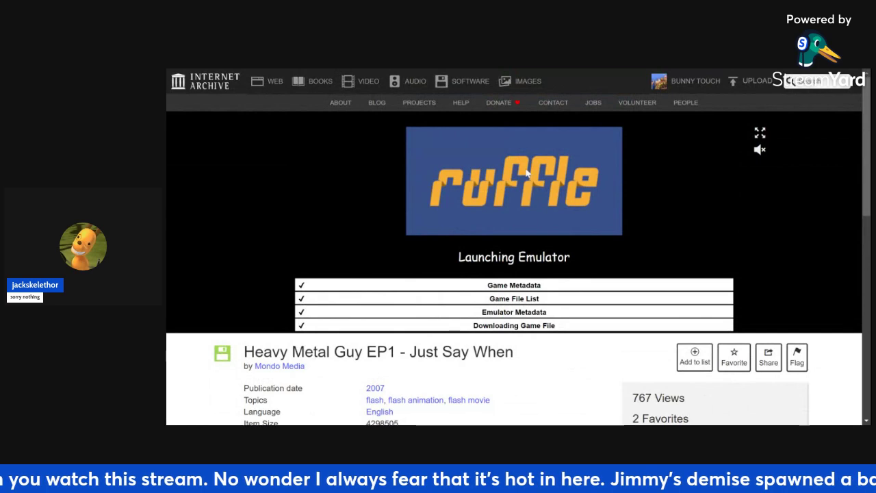
pyautogui.scroll(-8, 527, 173)
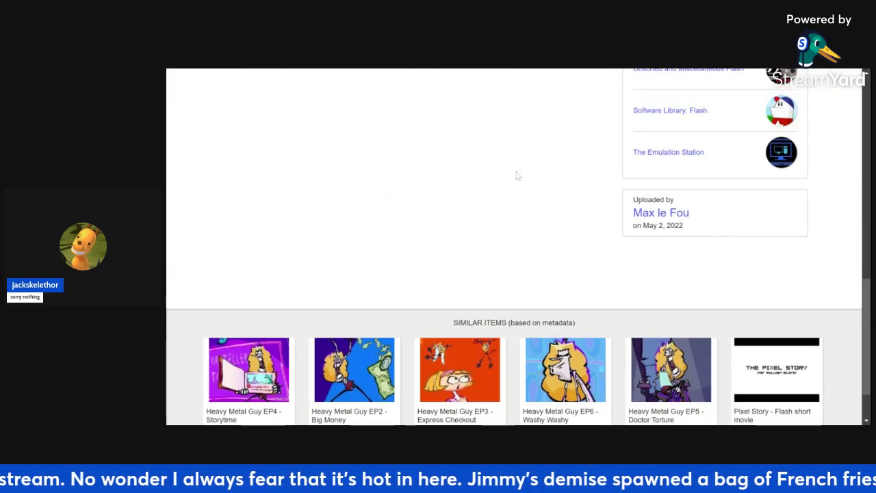
pyautogui.scroll(8, 518, 176)
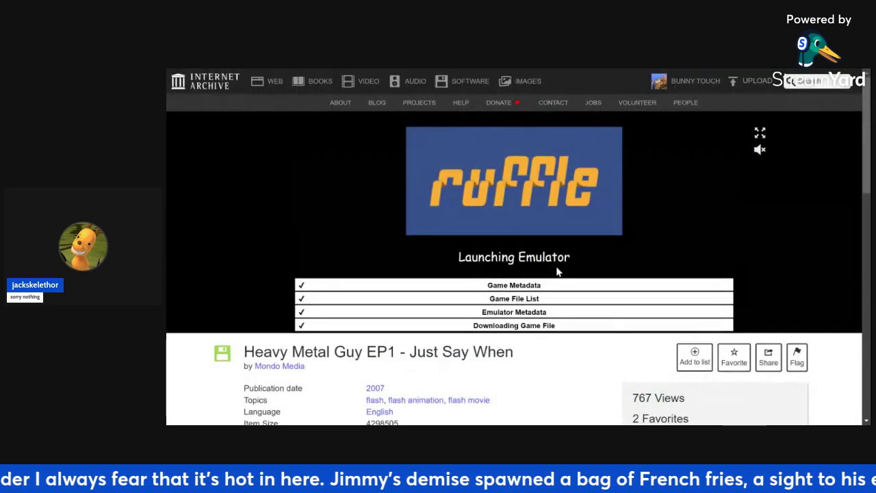
pyautogui.scroll(-4, 367, 194)
pyautogui.scroll(1, 367, 194)
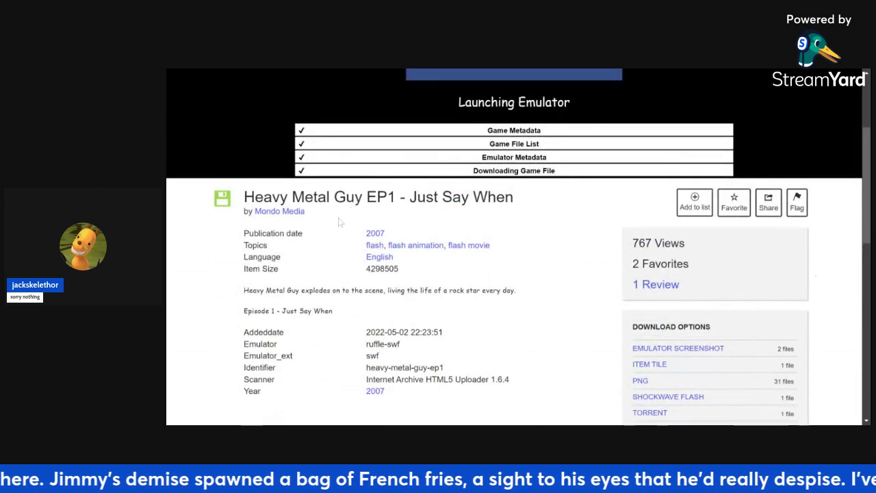
pyautogui.scroll(3, 335, 205)
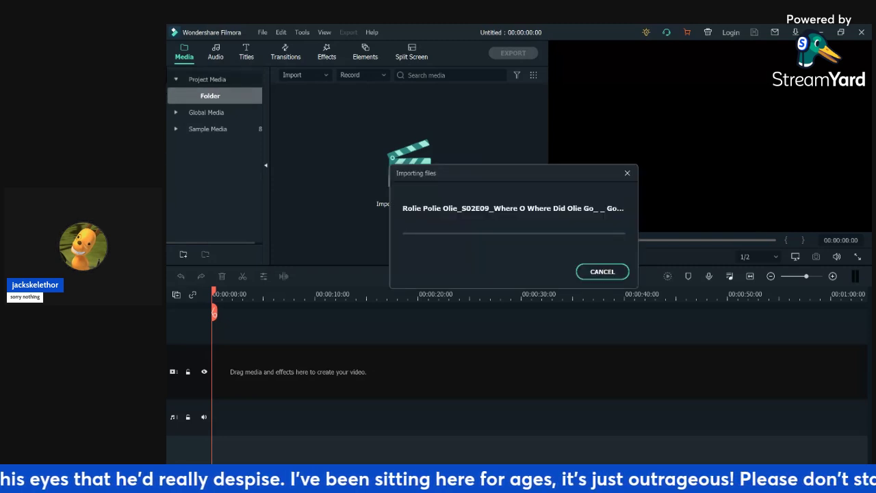
# - In Wondershare Filmora, place the Rolie Polie Olie video on the timeline with project settings 1920 x 1080 25fps, and preview it up to 00:01:52:06
pyautogui.moveTo(361, 107); pyautogui.dragTo(215, 372)
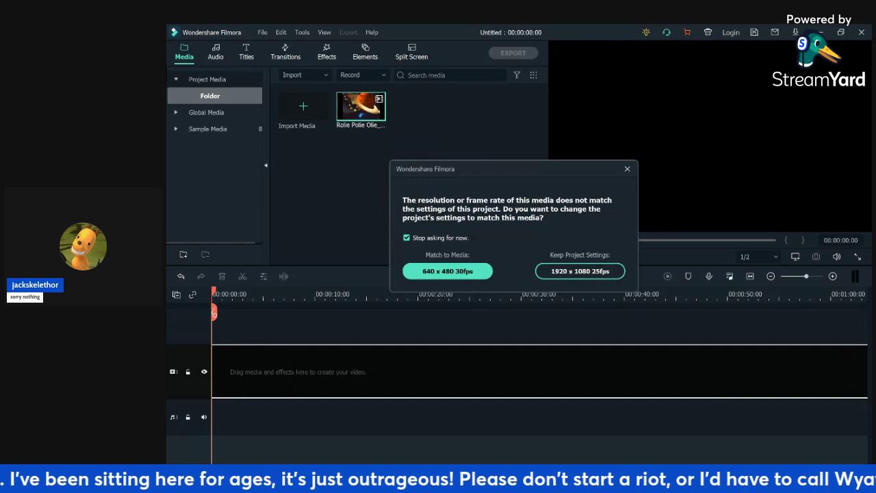
pyautogui.click(581, 271)
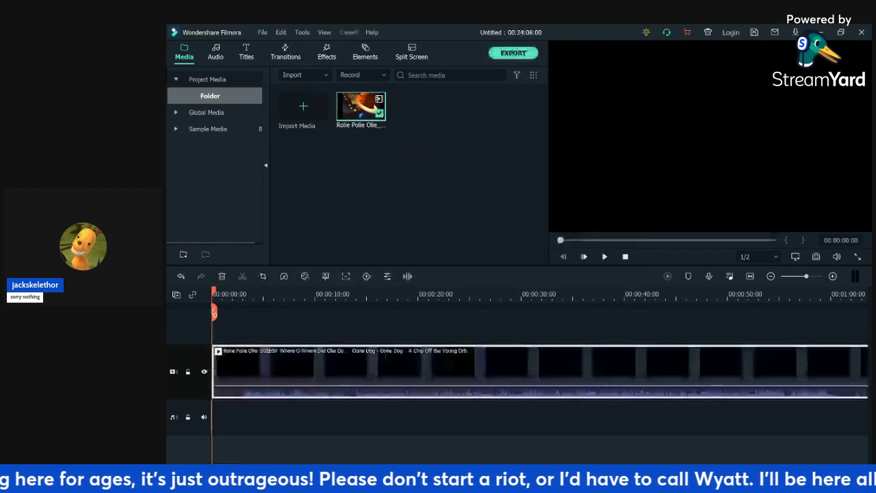
pyautogui.click(579, 304)
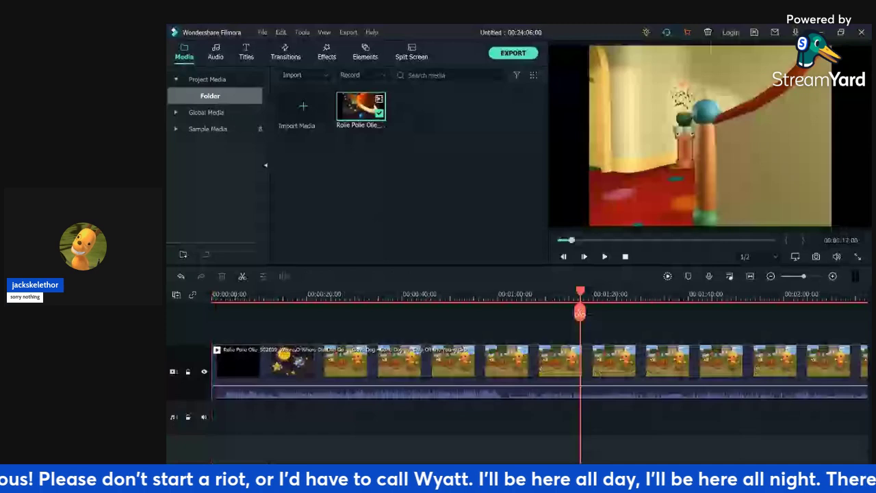
pyautogui.moveTo(580, 313); pyautogui.dragTo(723, 313)
pyautogui.press('space')
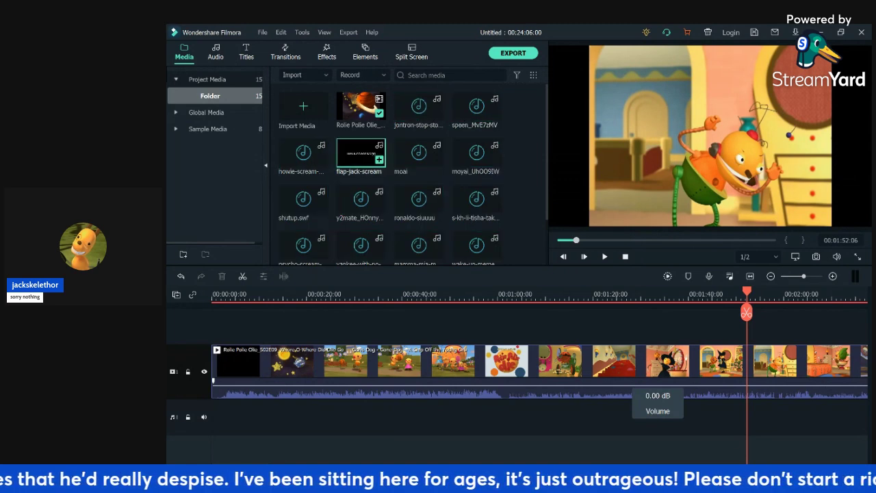
# - Audition the flap-jack-scream and howie-scream sound effects from the media library
pyautogui.doubleClick(361, 153)
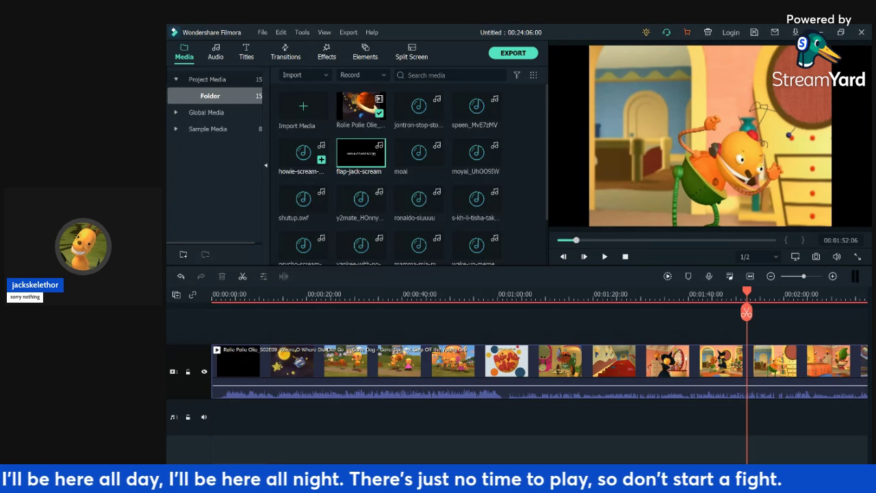
pyautogui.click(303, 153)
pyautogui.doubleClick(303, 153)
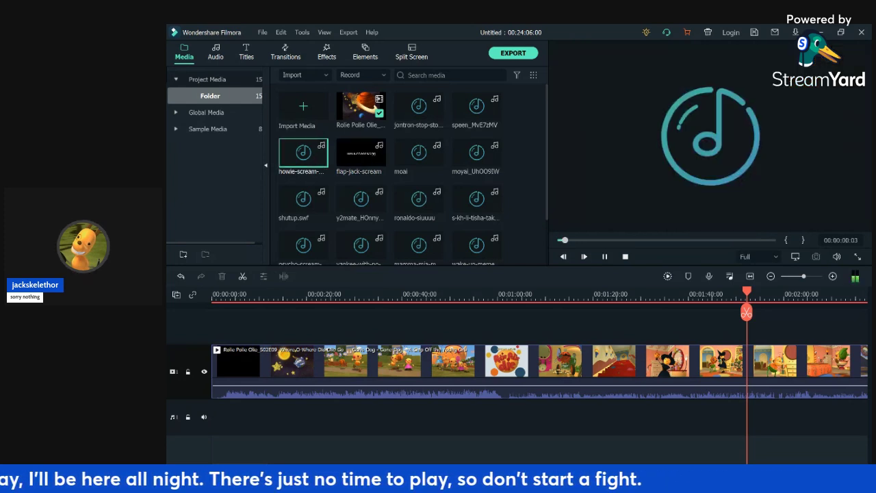
pyautogui.click(521, 418)
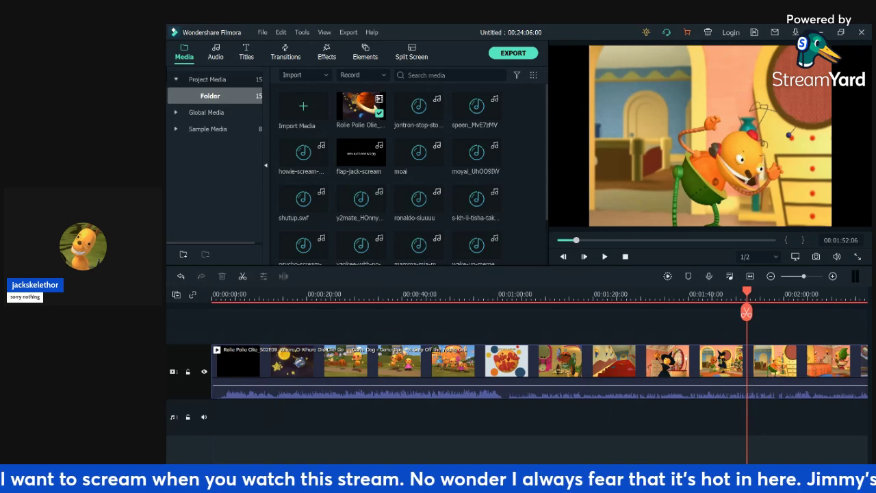
# - Preview the Rolie Polie Olie clip from about four seconds in, and replay it from its very beginning
pyautogui.click(231, 295)
pyautogui.press('space')
pyautogui.press('space')
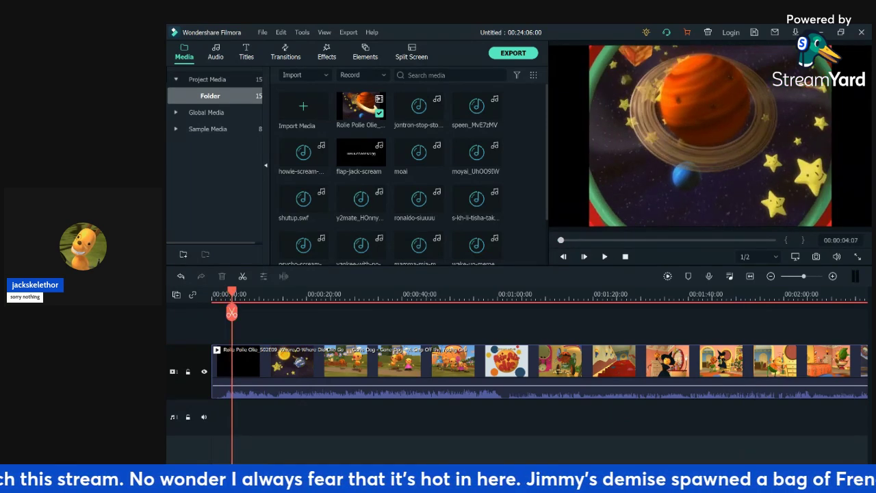
pyautogui.press('Home')
pyautogui.press('space')
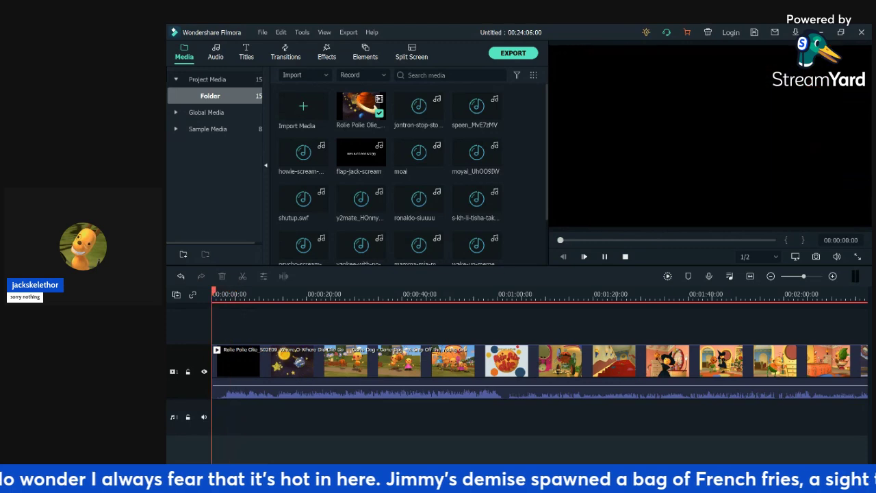
# - Step the playhead back frame by frame to 00:00:01:10 in the clip's opening gear scene
pyautogui.press('Left')
pyautogui.press('Left')
pyautogui.press('Left')
pyautogui.press('Left')
pyautogui.press('Left')
pyautogui.press('Left')
pyautogui.press('Left')
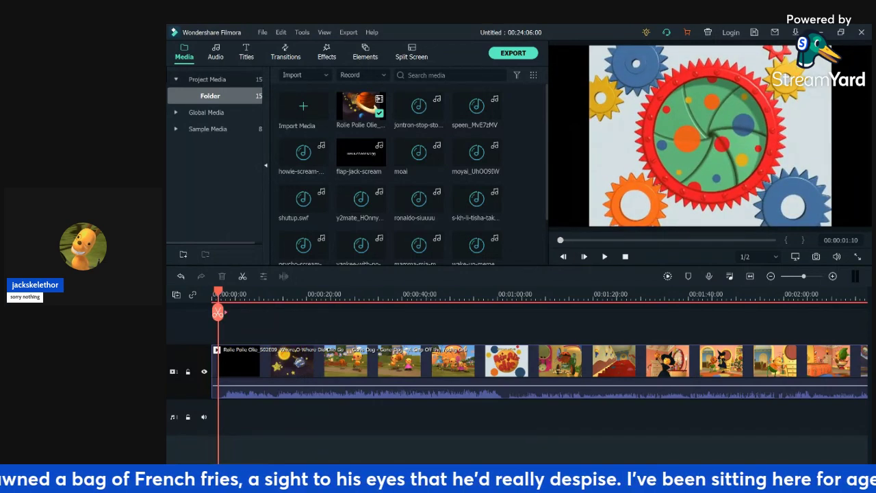
# - Split the Rolie Polie Olie clip at 00:00:01:10 and delete the part before the cut, closing the gap
pyautogui.click(217, 312)
pyautogui.click(215, 372)
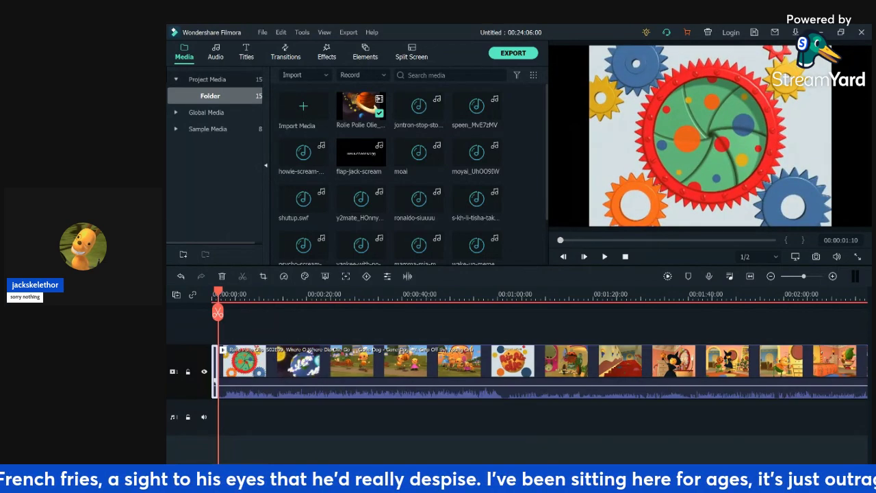
pyautogui.click(222, 276)
# - Play on through the opening gear scene and split the clip at 00:00:02:10
pyautogui.press('space')
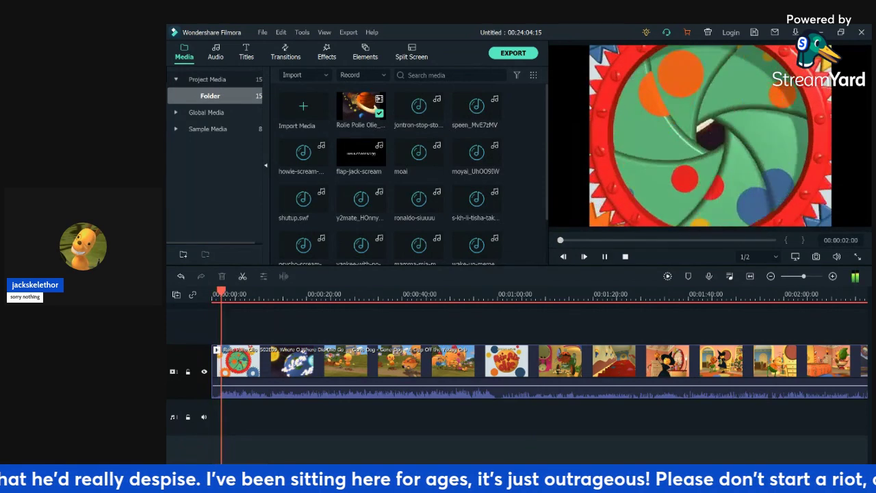
pyautogui.press('space')
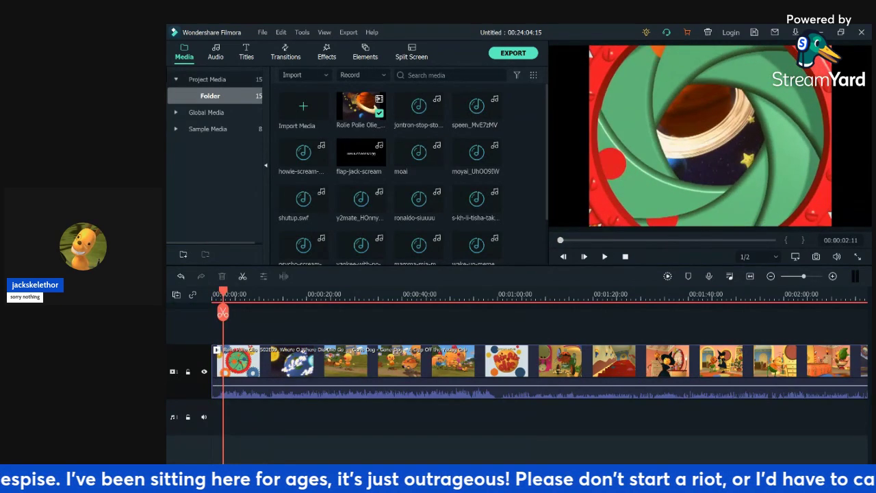
pyautogui.press('Left')
pyautogui.click(223, 313)
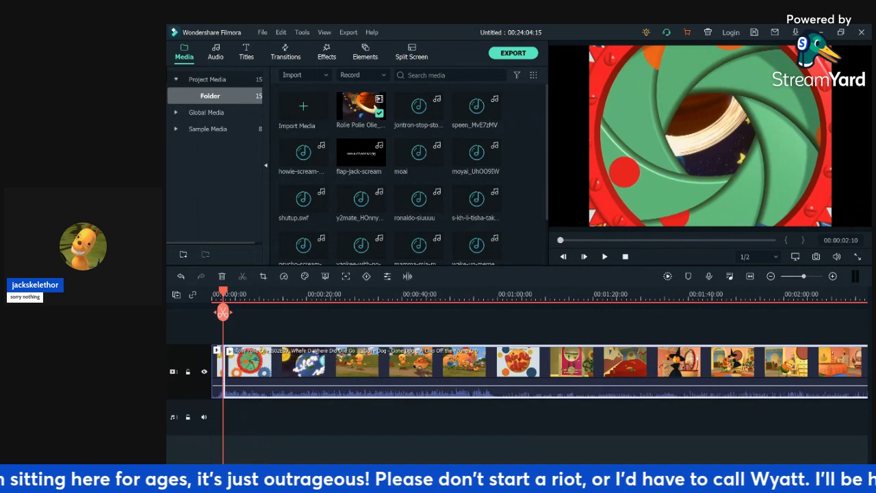
# - Split the clip again at 00:00:14:19, as the pink car passes the house, and delete the section between the two cuts
pyautogui.click(254, 295)
pyautogui.press('space')
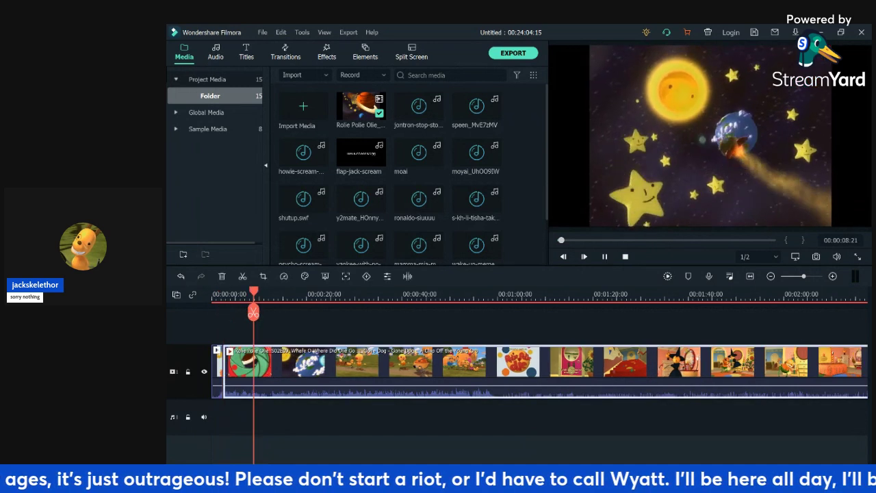
pyautogui.press('space')
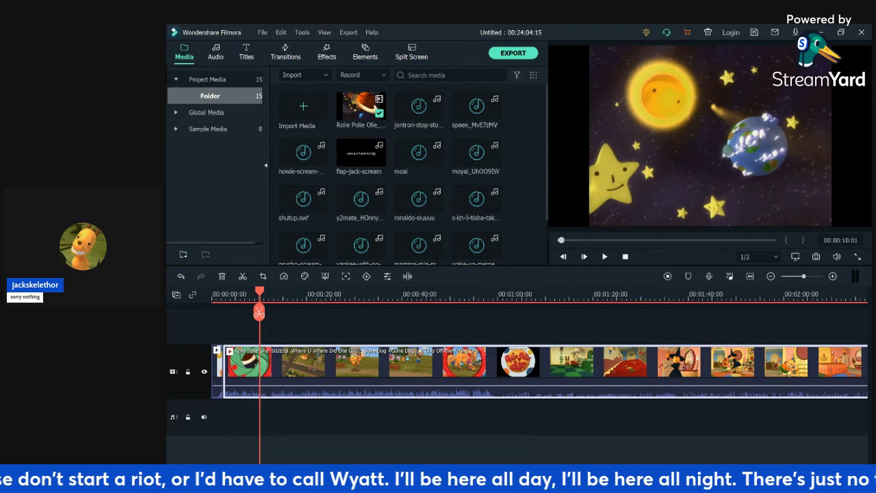
pyautogui.click(287, 295)
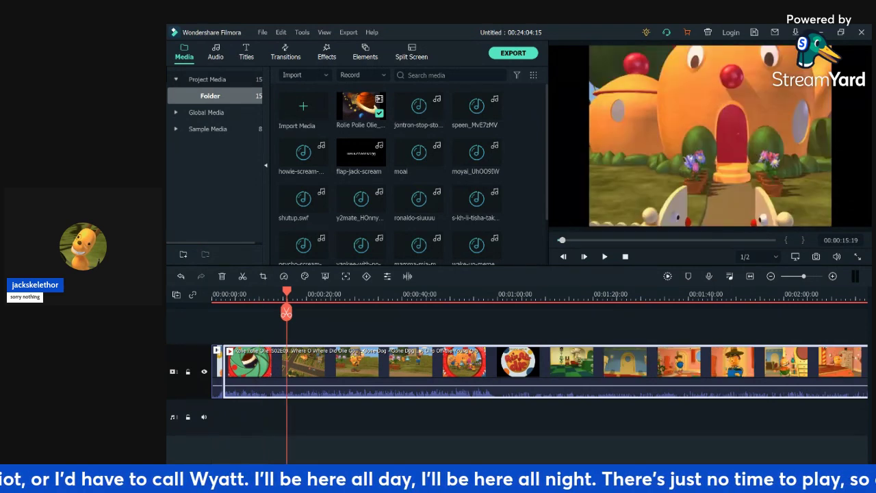
pyautogui.click(267, 295)
pyautogui.press('space')
pyautogui.press('space')
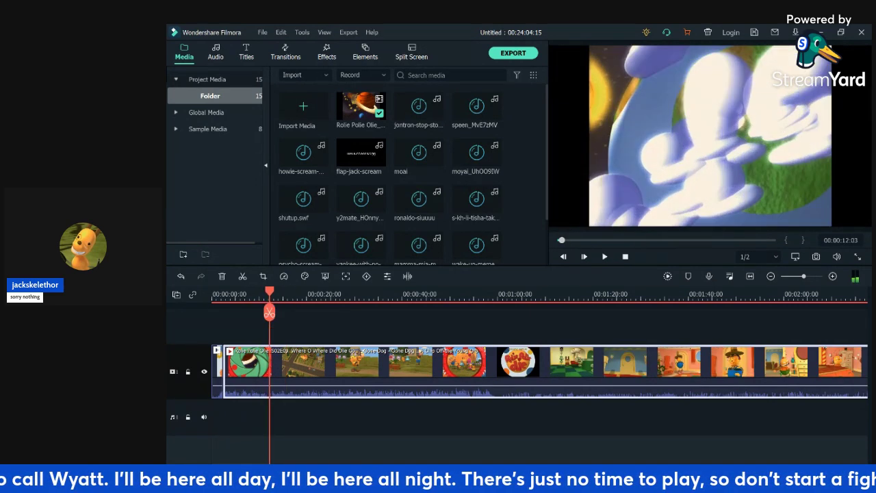
pyautogui.press('space')
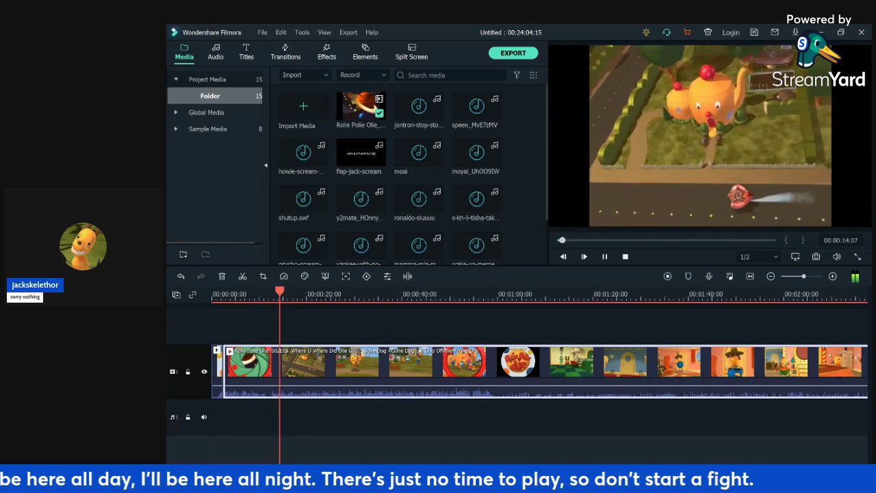
pyautogui.press('space')
pyautogui.click(282, 313)
pyautogui.click(257, 370)
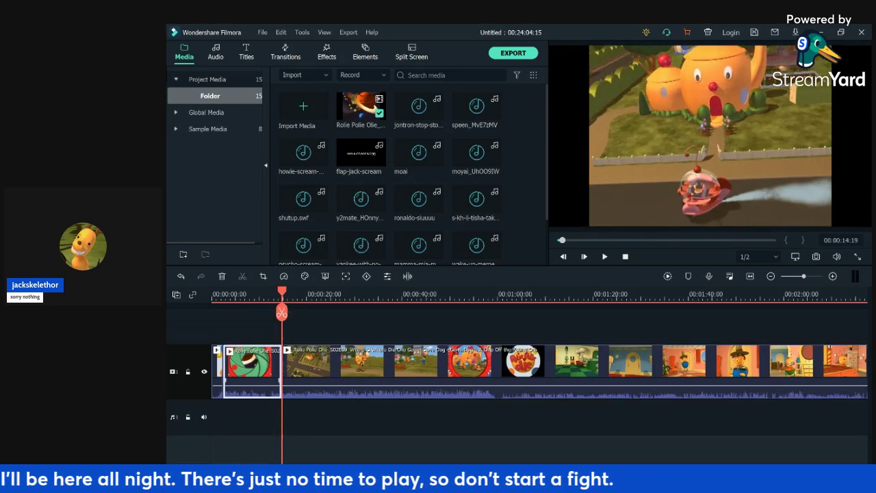
pyautogui.press('Delete')
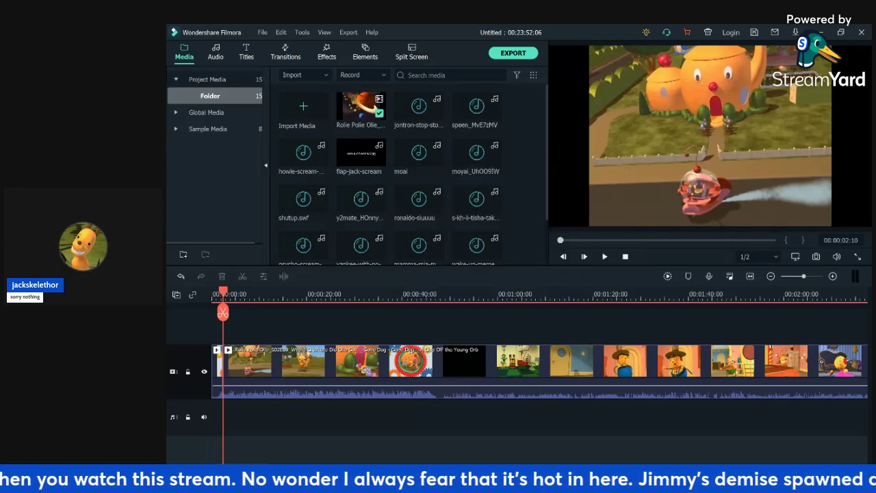
# - Find the Angry Kid Series video in the media library and place it on a second video track above the Rolie Polie Olie clip
pyautogui.scroll(-5, 408, 171)
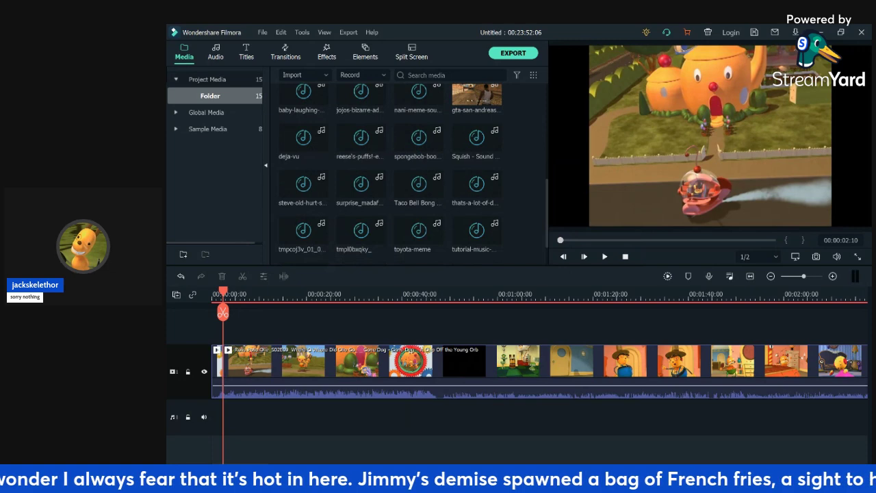
pyautogui.scroll(-5, 409, 171)
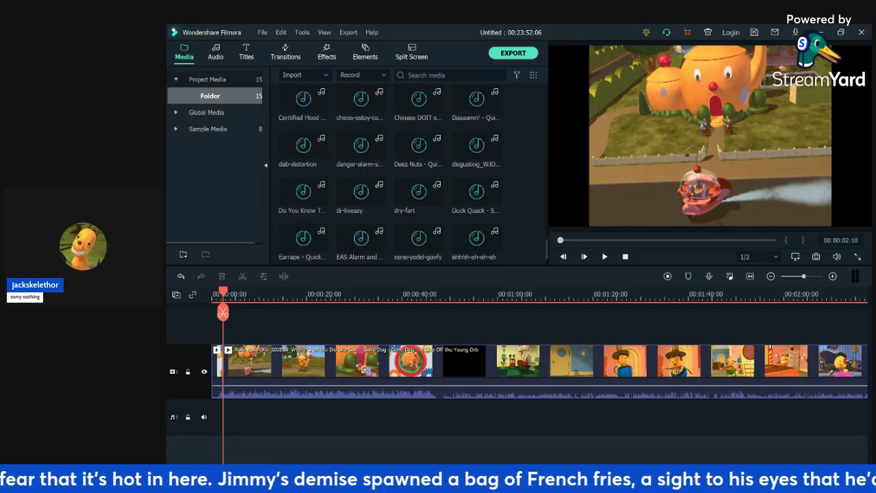
pyautogui.scroll(5, 409, 171)
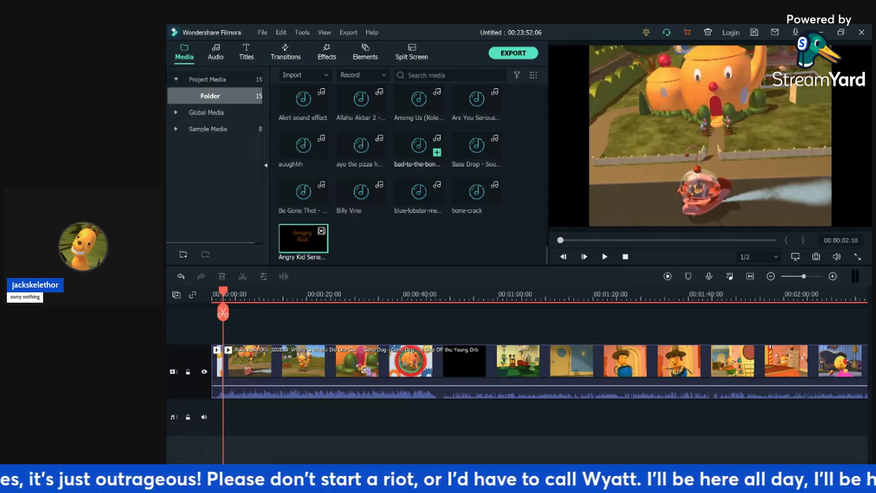
pyautogui.click(384, 240)
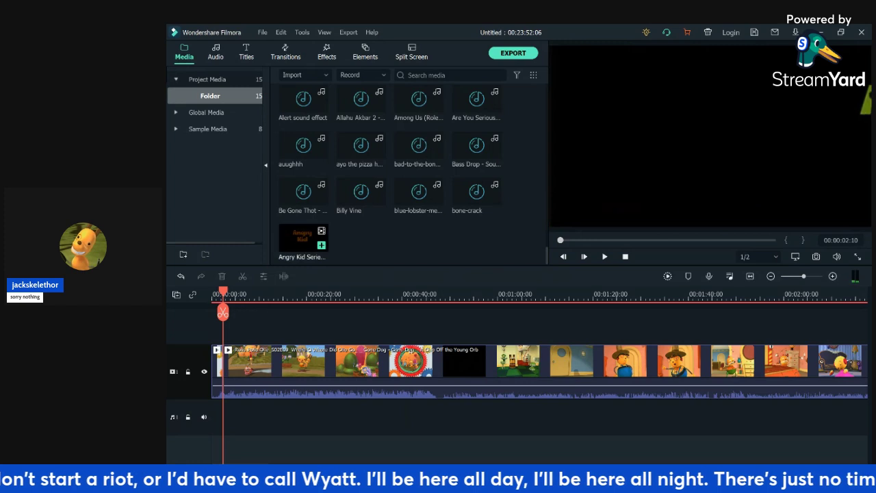
pyautogui.moveTo(303, 238); pyautogui.dragTo(255, 327)
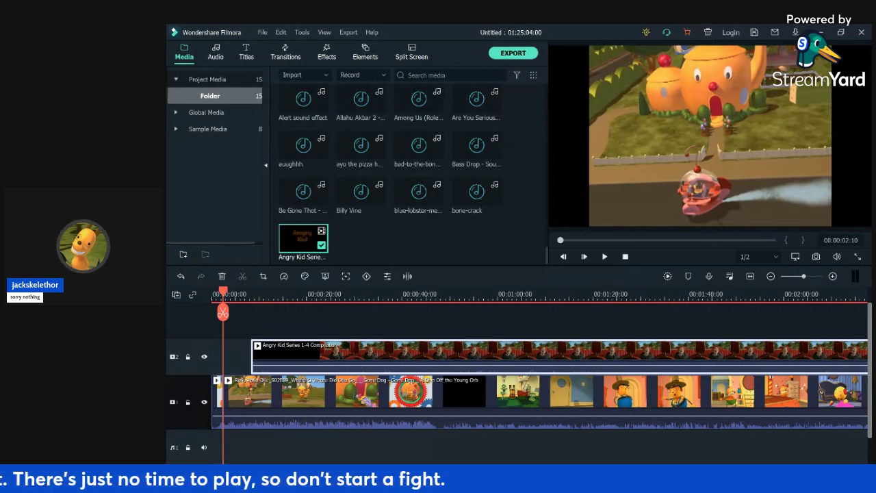
# - Scrub through the Angry Kid video to the bicycle scene and play it up to 00:10:51:20
pyautogui.moveTo(803, 276); pyautogui.dragTo(796, 277)
pyautogui.click(688, 295)
pyautogui.click(601, 294)
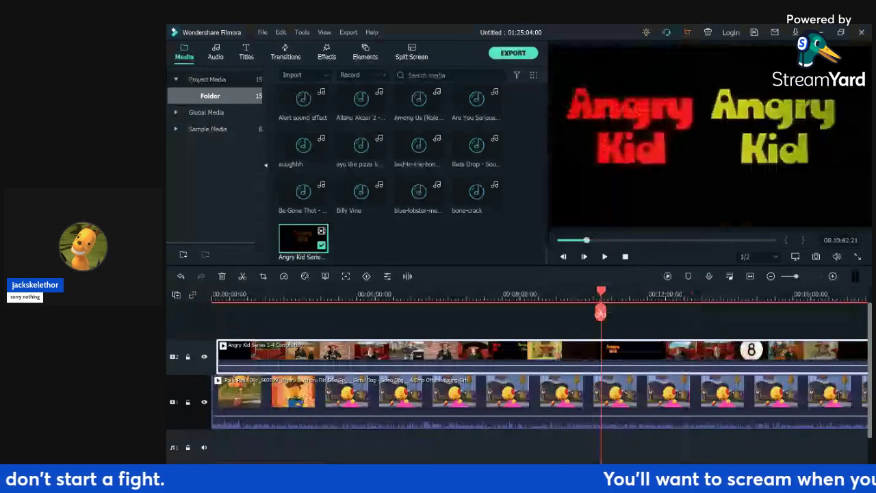
pyautogui.click(561, 294)
pyautogui.click(577, 294)
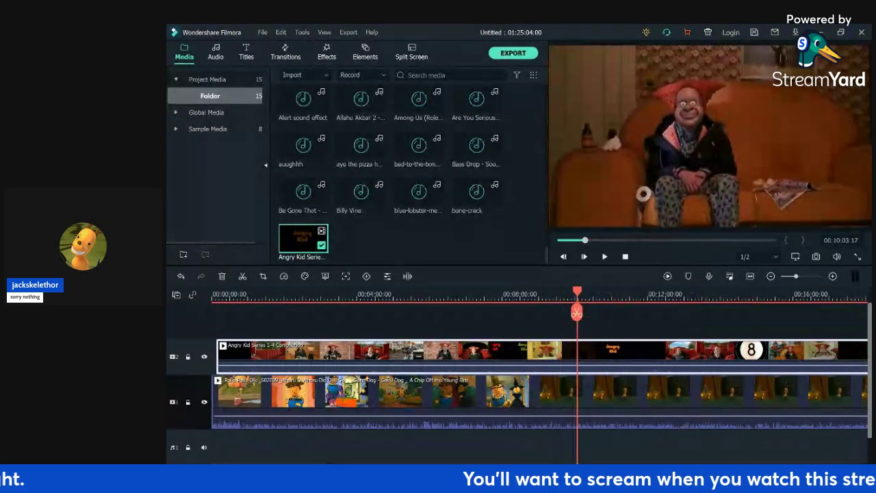
pyautogui.click(605, 294)
pyautogui.press('space')
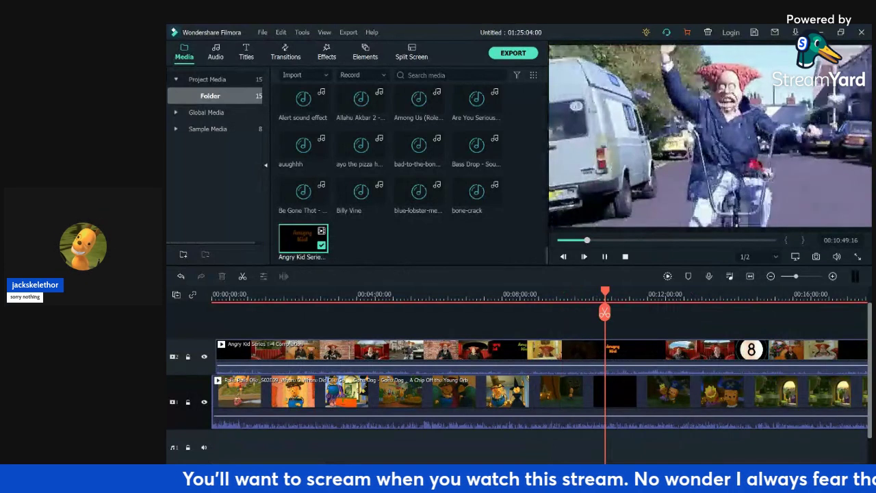
pyautogui.press('space')
pyautogui.press('space')
pyautogui.hotkey('ctrl', '=')
pyautogui.hotkey('ctrl', '=')
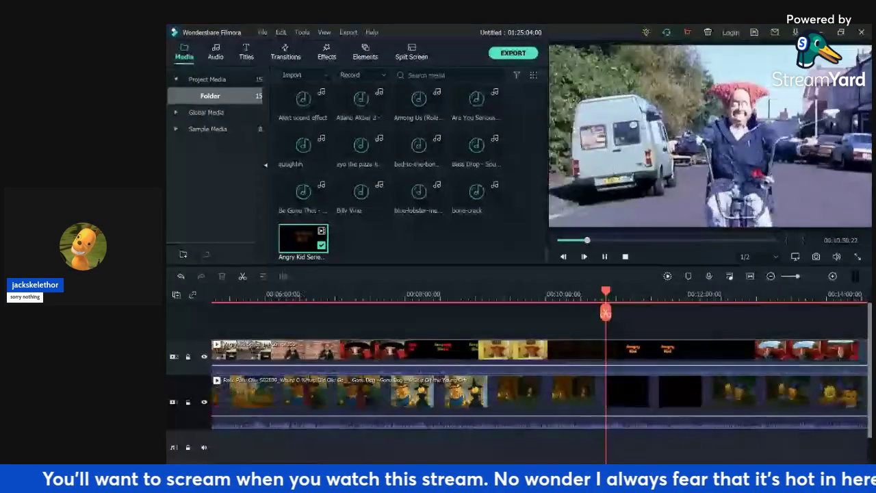
pyautogui.press('space')
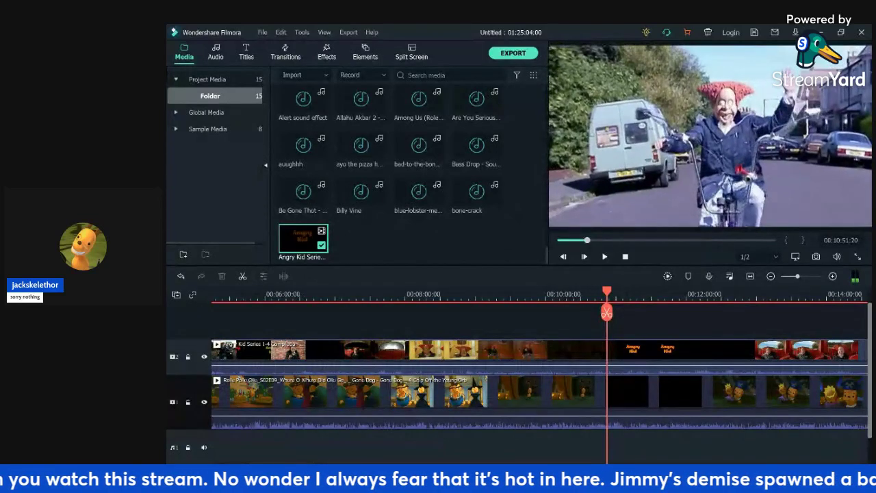
# - Split the Angry Kid clip at 00:10:51:18 and delete everything before the cut
pyautogui.press('Left')
pyautogui.click(616, 352)
pyautogui.hotkey('ctrl', 'b')
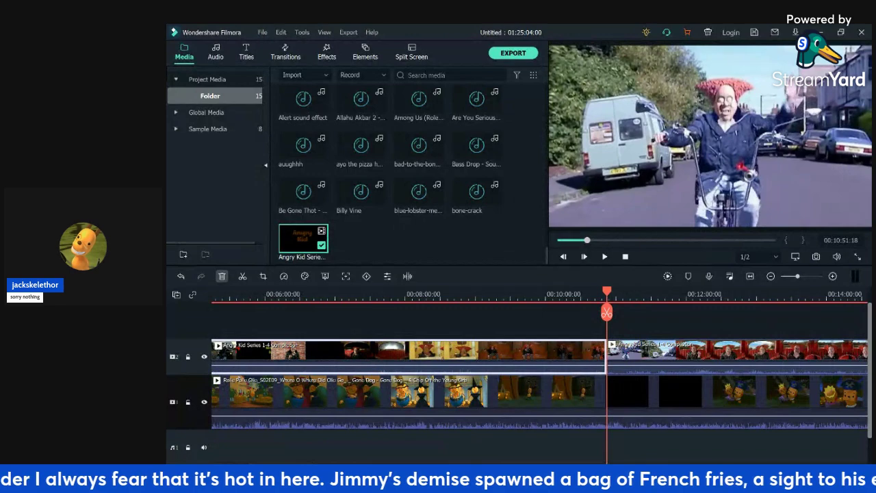
pyautogui.click(222, 276)
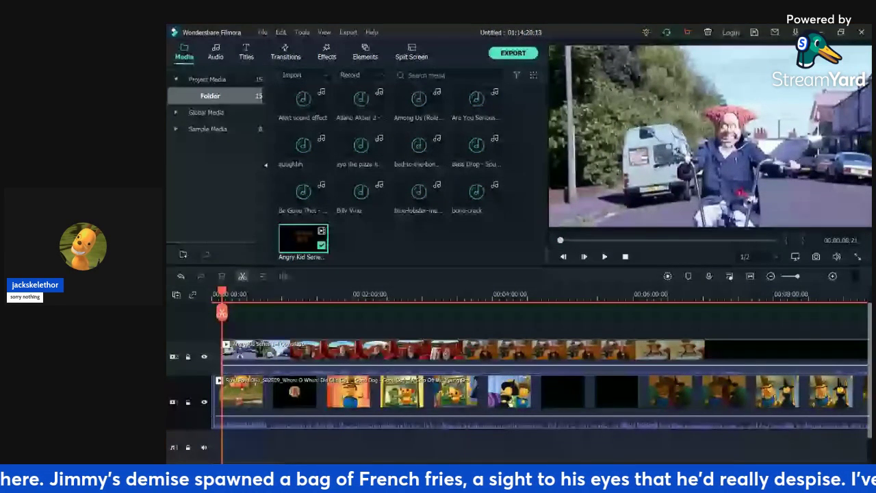
# - Play the timeline from the start and move the Angry Kid clip to begin at the 00:00:02:10 cut between the Rolie Polie Olie pieces
pyautogui.click(213, 294)
pyautogui.scroll(6, 541, 369)
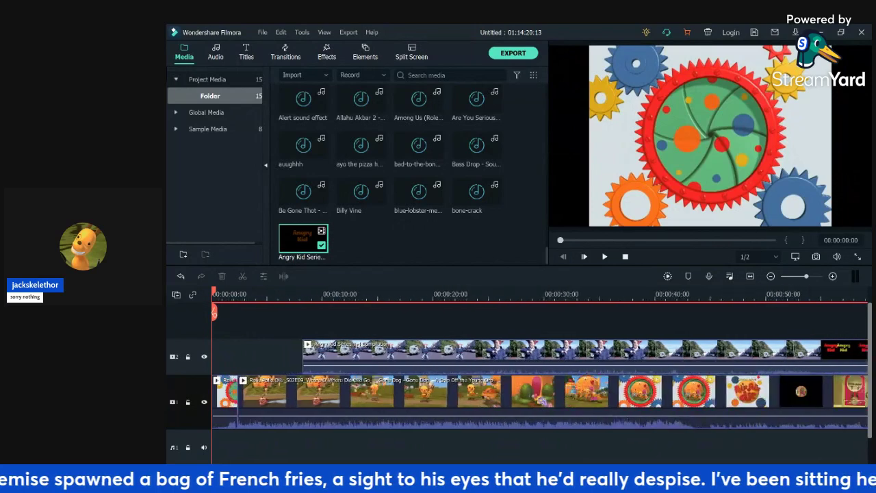
pyautogui.press('space')
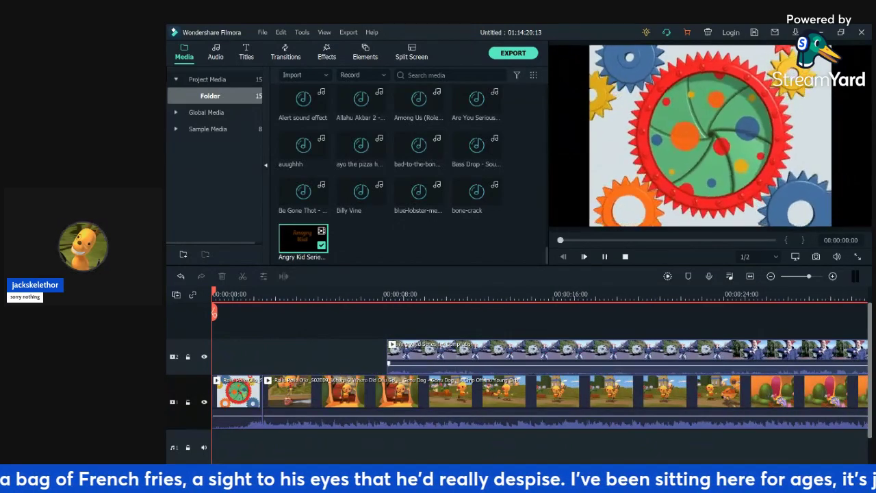
pyautogui.press('space')
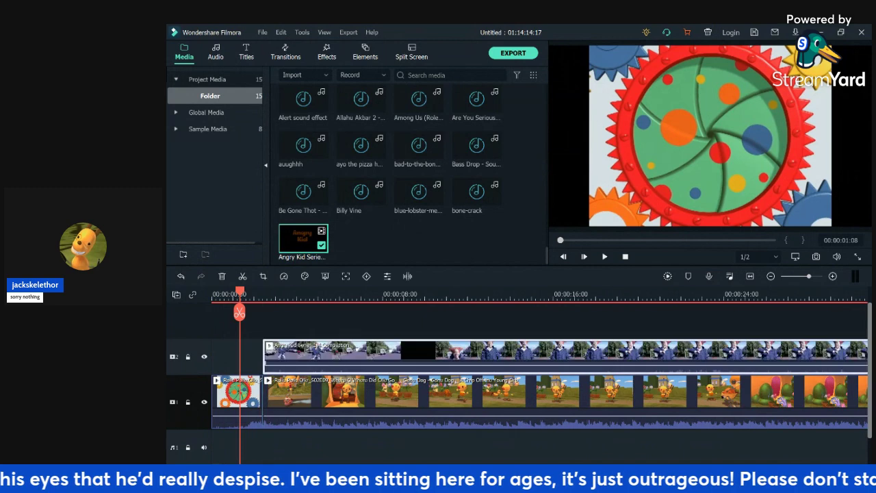
# - Step the playhead forward to 00:00:01:17 and move the Angry Kid clip earlier to start at about 00:00:01:19, over the gear scene
pyautogui.press('Right')
pyautogui.press('Right')
pyautogui.press('Right')
pyautogui.press('Right')
pyautogui.press('Right')
pyautogui.press('Right')
pyautogui.press('Right')
pyautogui.press('Right')
pyautogui.press('Right')
pyautogui.press('Right')
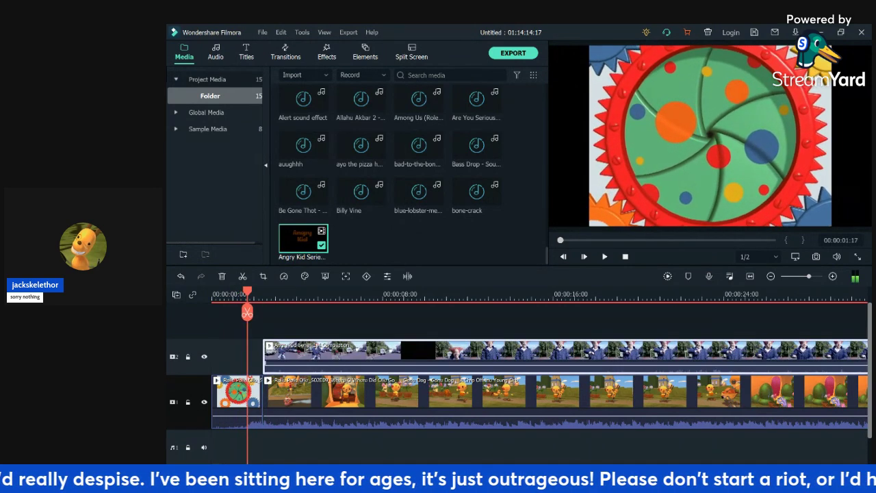
pyautogui.moveTo(308, 354); pyautogui.dragTo(294, 354)
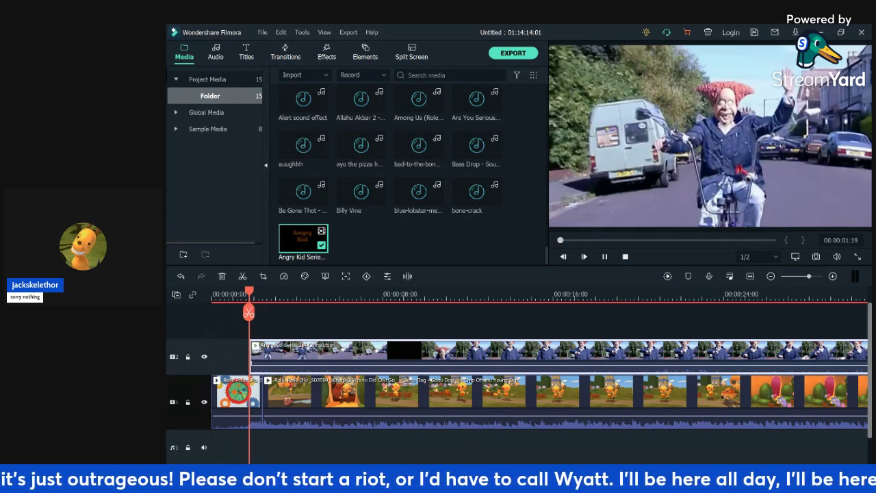
# - Split the Angry Kid clip at 00:00:02:10 and delete the remainder after the cut
pyautogui.press('space')
pyautogui.click(243, 277)
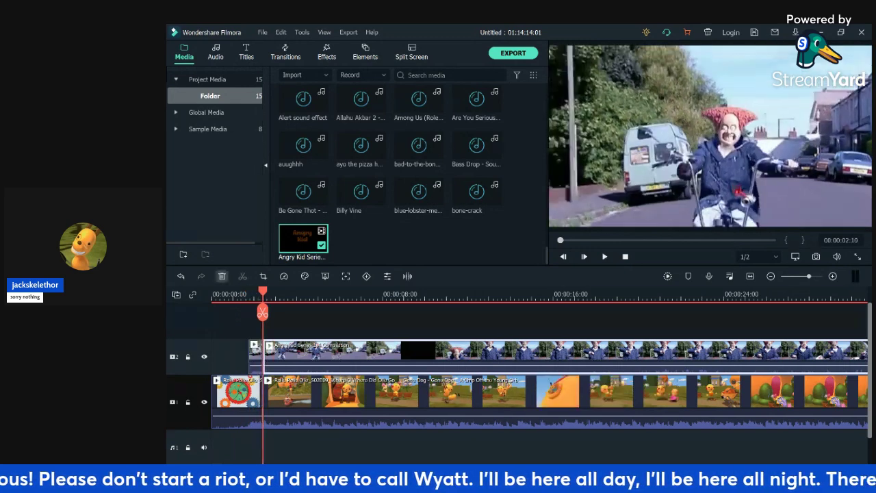
pyautogui.press('Delete')
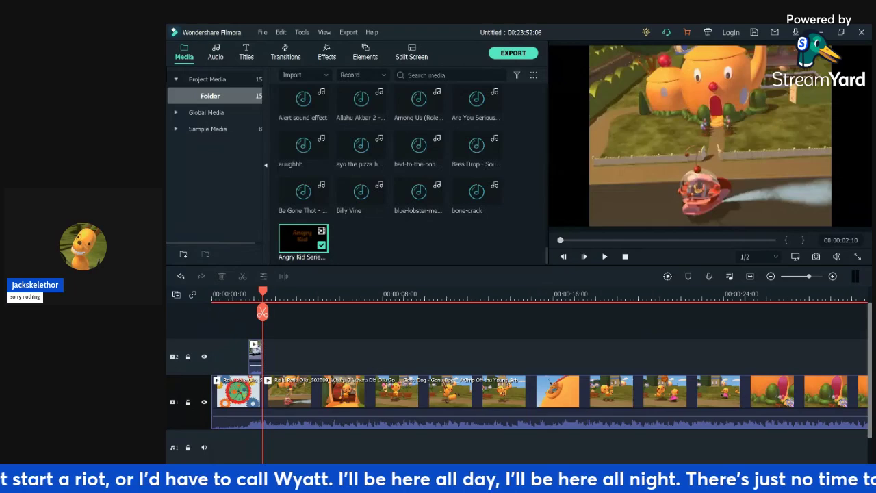
# - Raise the volume of the short Angry Kid clip to 12 dB and preview the transition from the gear scene
pyautogui.click(237, 294)
pyautogui.press('space')
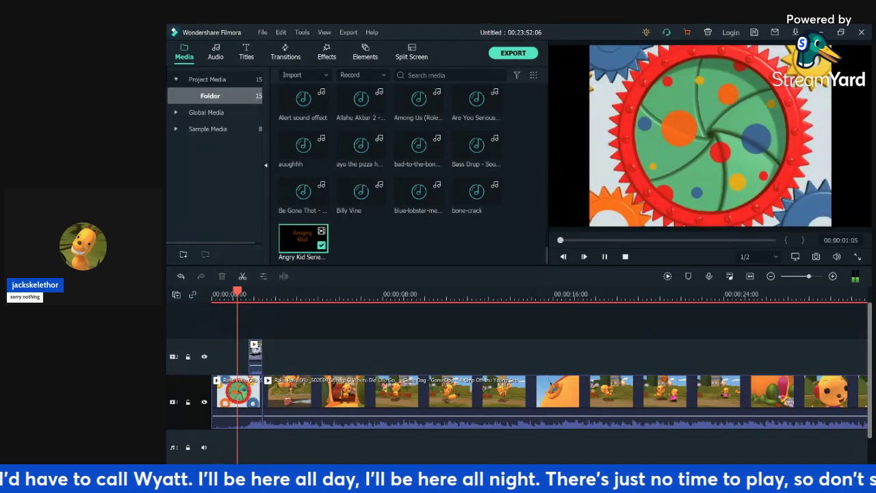
pyautogui.click(242, 294)
pyautogui.scroll(3, 242, 295)
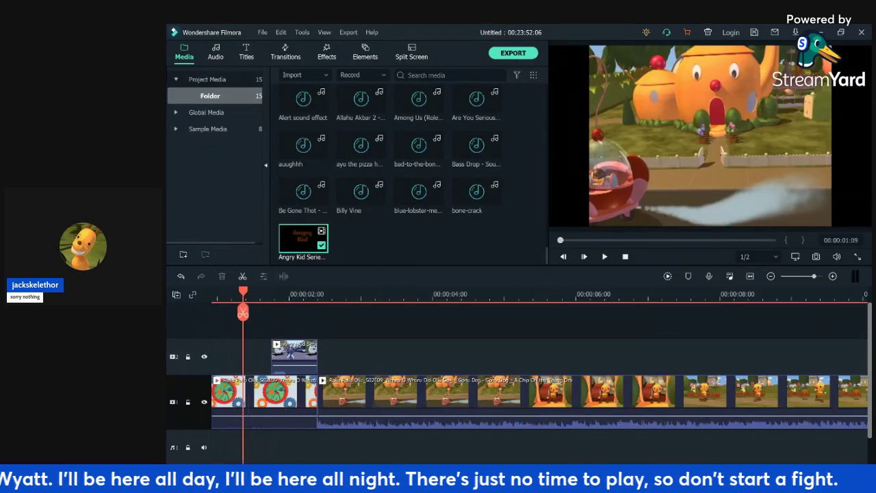
pyautogui.moveTo(327, 363); pyautogui.dragTo(327, 353)
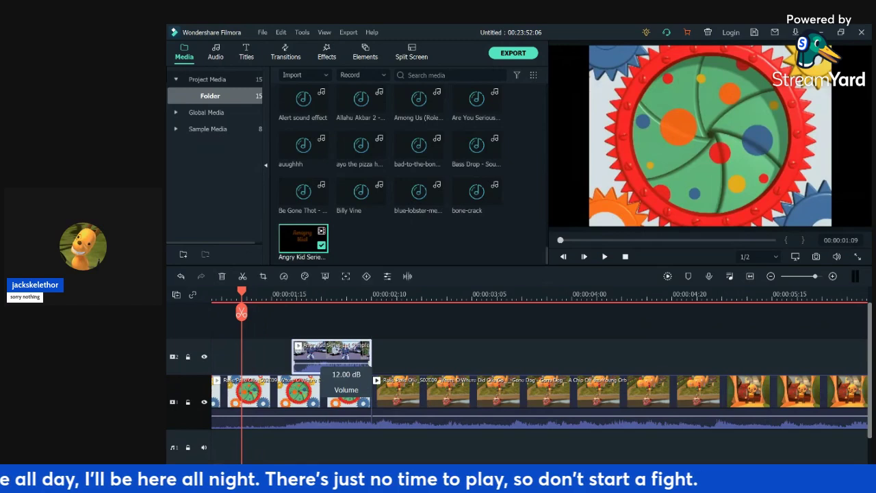
pyautogui.press('space')
pyautogui.press('space')
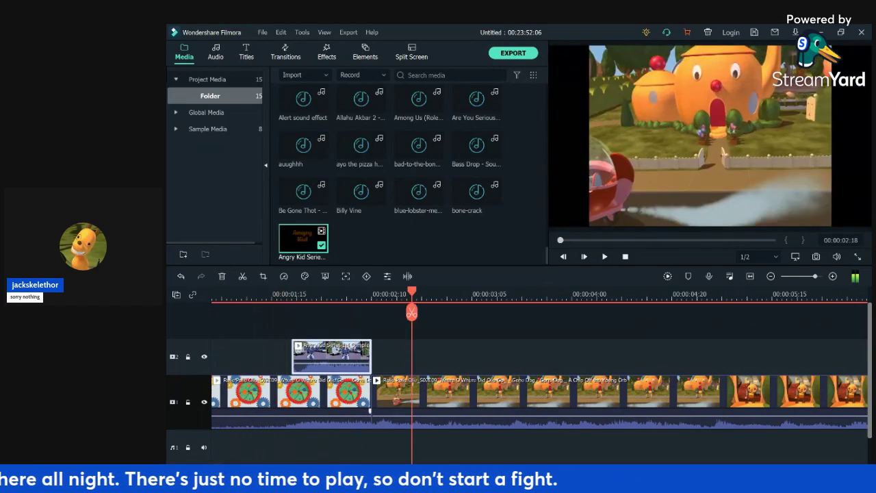
pyautogui.moveTo(329, 366); pyautogui.dragTo(326, 363)
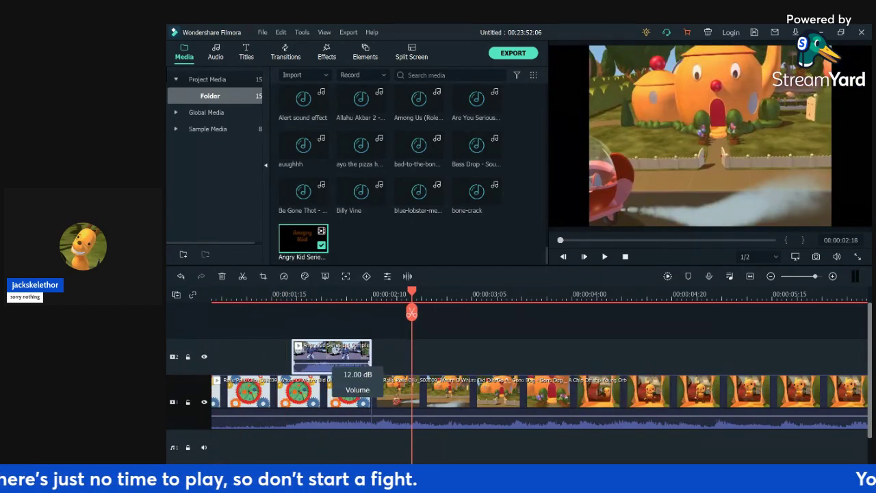
# - Move the Angry Kid clip later to start at 00:00:01:23 over the gear scene and preview it
pyautogui.moveTo(357, 401); pyautogui.dragTo(364, 404)
pyautogui.click(286, 295)
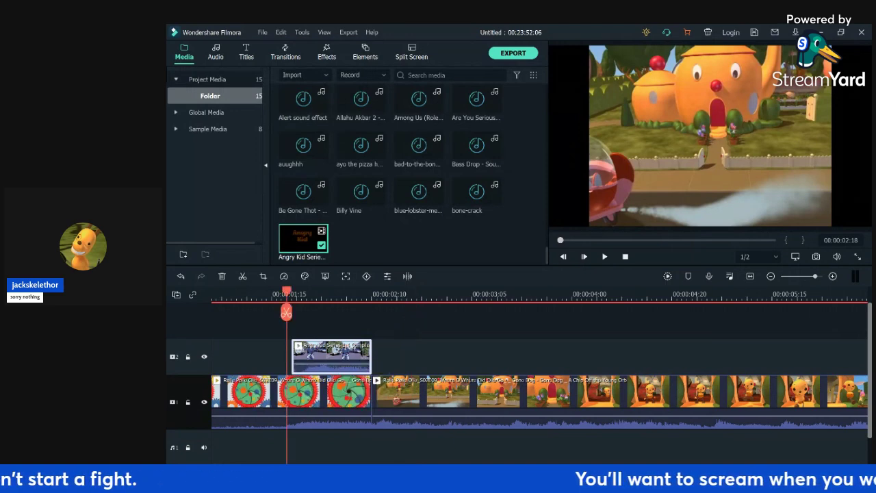
pyautogui.press('space')
pyautogui.press('space')
pyautogui.moveTo(332, 357); pyautogui.dragTo(352, 357)
pyautogui.click(311, 295)
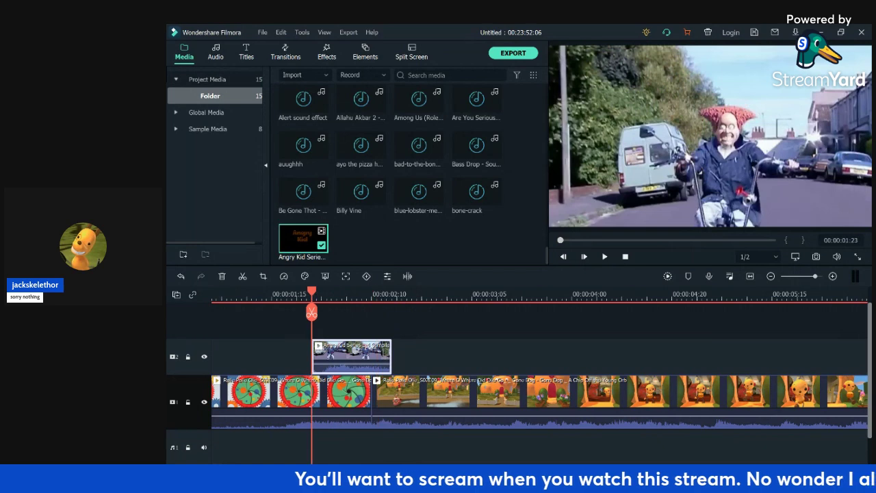
pyautogui.press('space')
pyautogui.press('space')
# - Split the Angry Kid clip at 00:00:02:10, delete the remainder after the cut, and replay the transition
pyautogui.moveTo(396, 313); pyautogui.dragTo(372, 313)
pyautogui.click(371, 313)
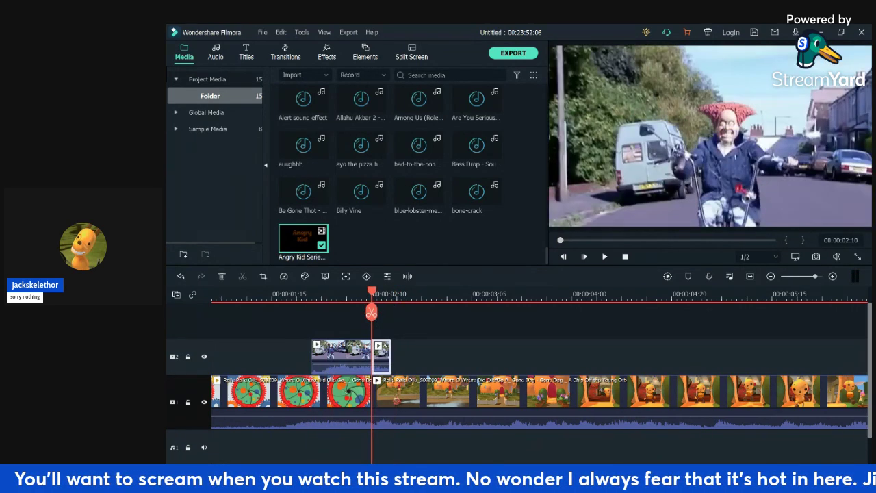
pyautogui.press('Delete')
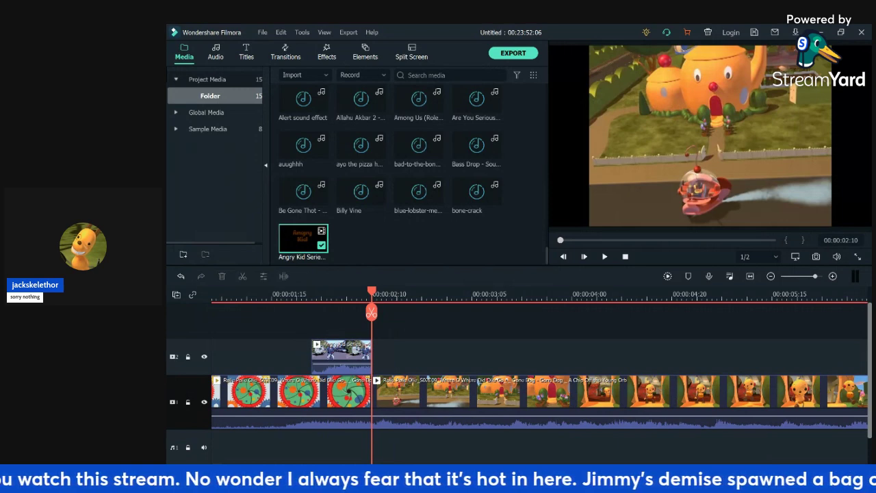
pyautogui.moveTo(371, 313); pyautogui.dragTo(346, 313)
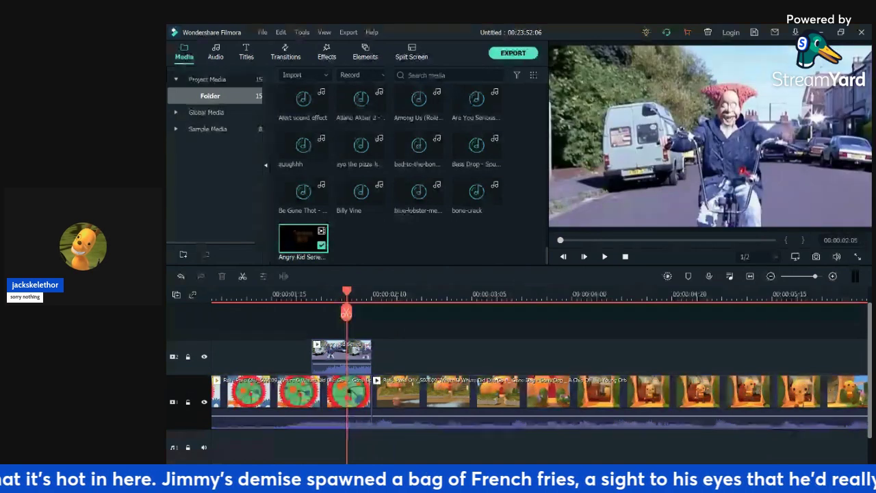
pyautogui.moveTo(347, 313); pyautogui.dragTo(291, 313)
pyautogui.press('space')
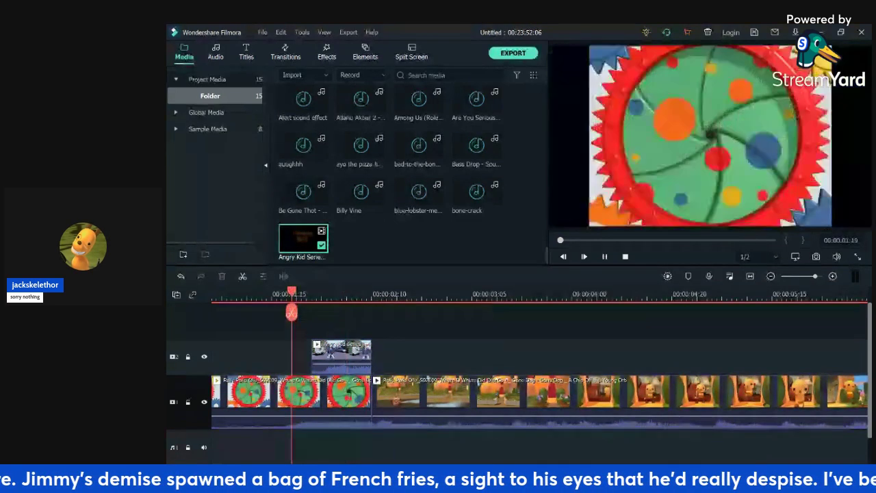
pyautogui.press('space')
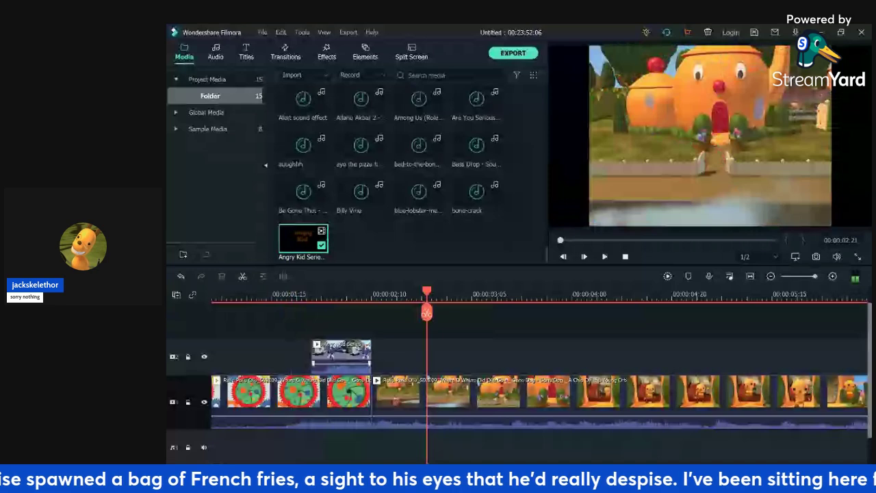
# - Crop the Angry Kid clip to a custom 357 x 308 area framing the kid on the bike
pyautogui.doubleClick(322, 355)
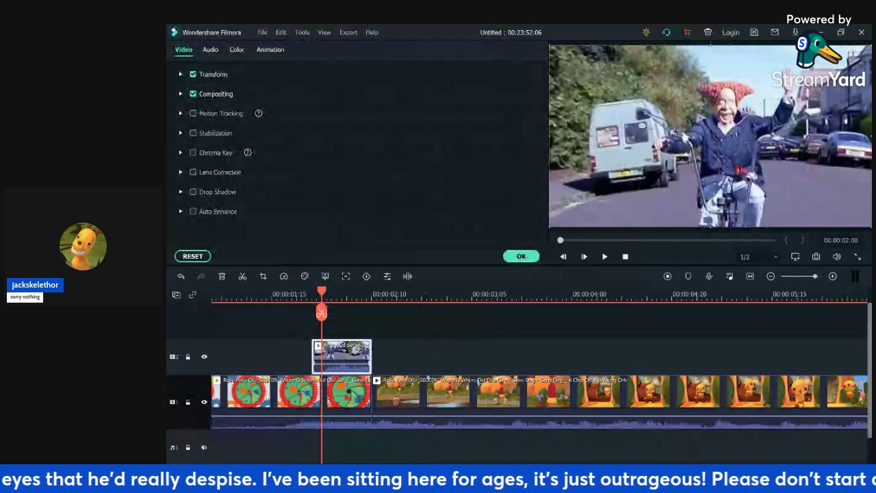
pyautogui.hotkey('alt', 'c')
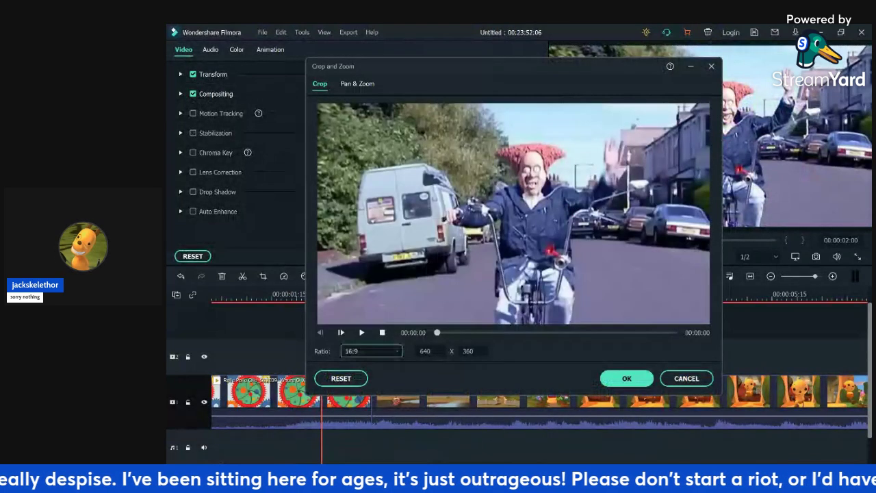
pyautogui.moveTo(317, 104); pyautogui.dragTo(491, 135)
pyautogui.click(537, 332)
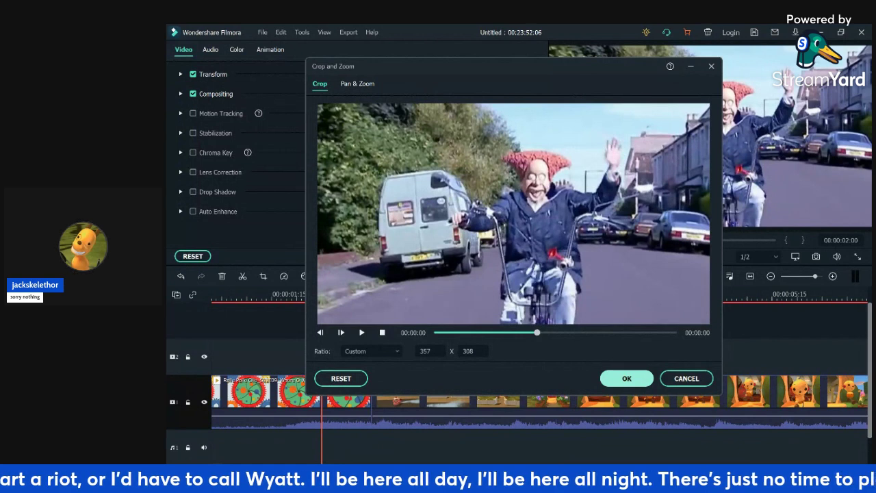
pyautogui.click(627, 378)
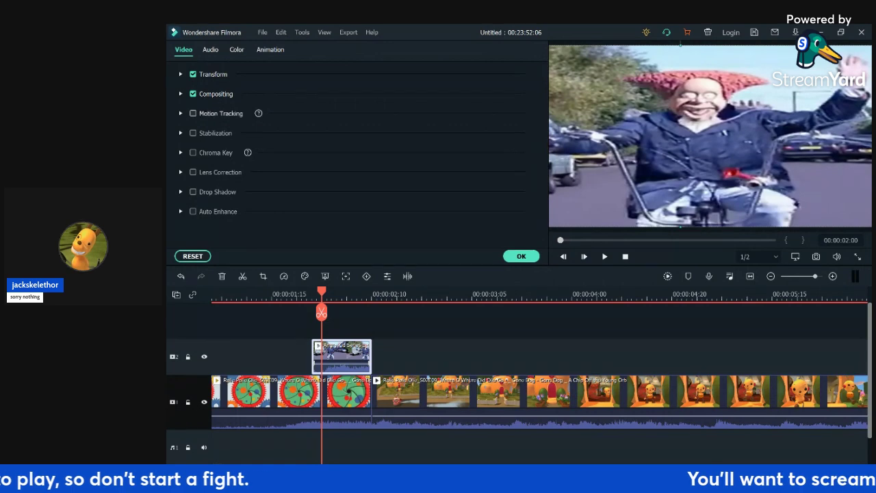
# - Set the Angry Kid clip's opacity to 75% so the gear scene blends through it
pyautogui.click(181, 94)
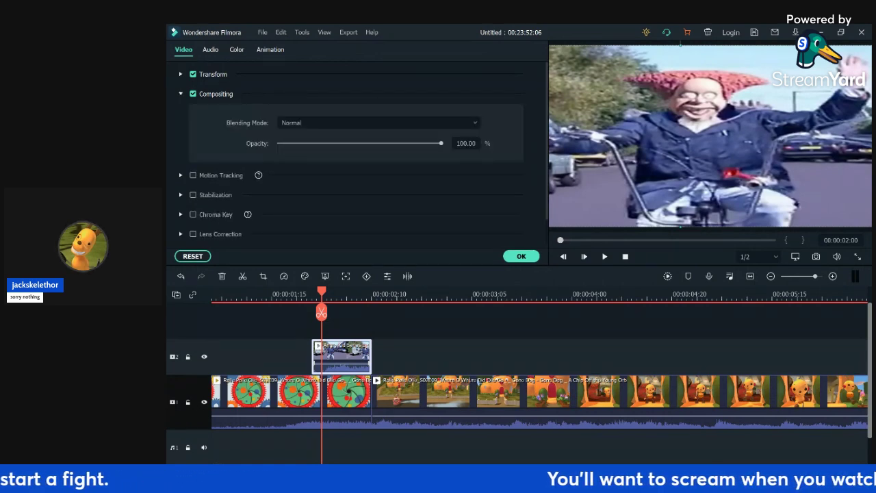
pyautogui.moveTo(442, 143); pyautogui.dragTo(362, 143)
pyautogui.moveTo(364, 143); pyautogui.dragTo(400, 144)
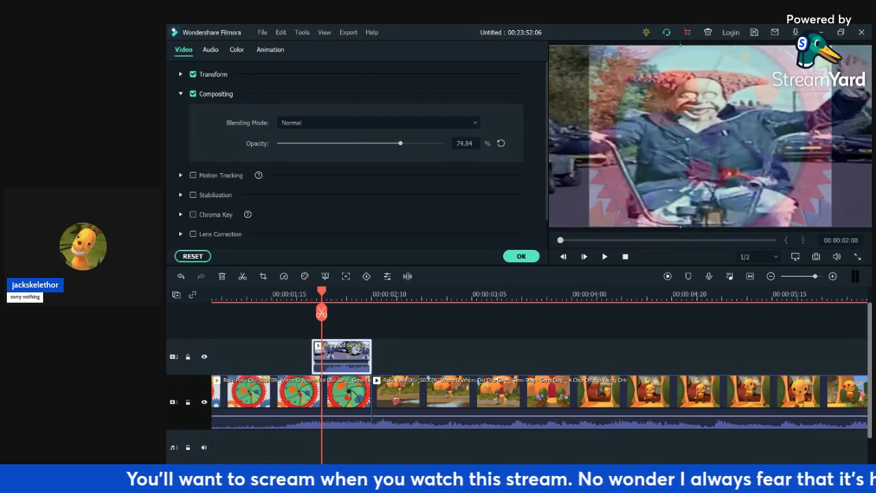
pyautogui.click(465, 143)
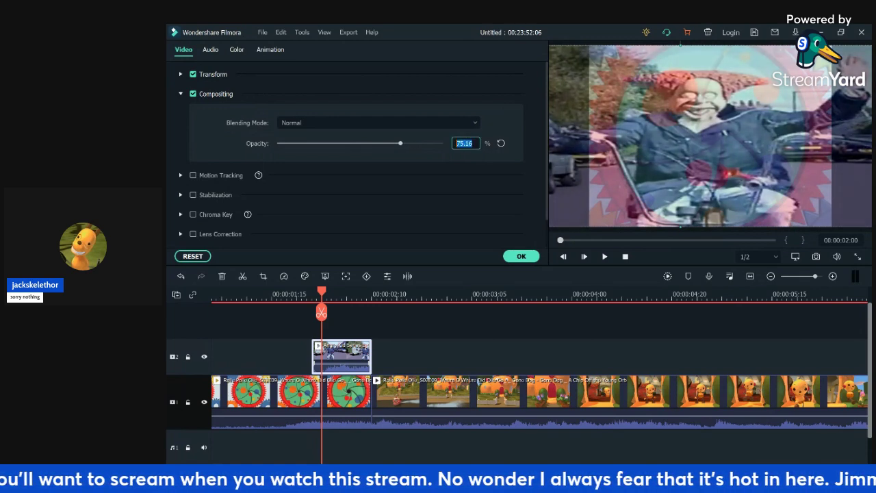
pyautogui.write('75')
pyautogui.press('Return')
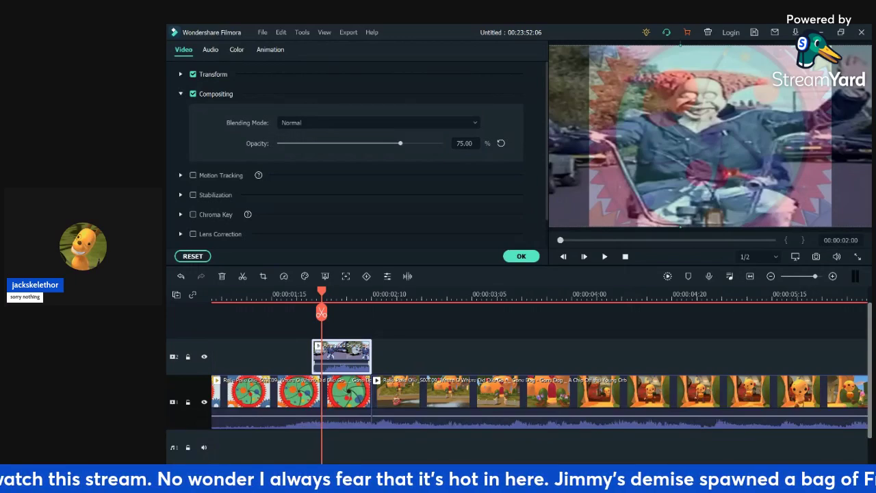
pyautogui.click(521, 256)
# - Play the gear scene with the Angry Kid overlay several times and check the frames around the 00:00:02:10 cut
pyautogui.click(267, 295)
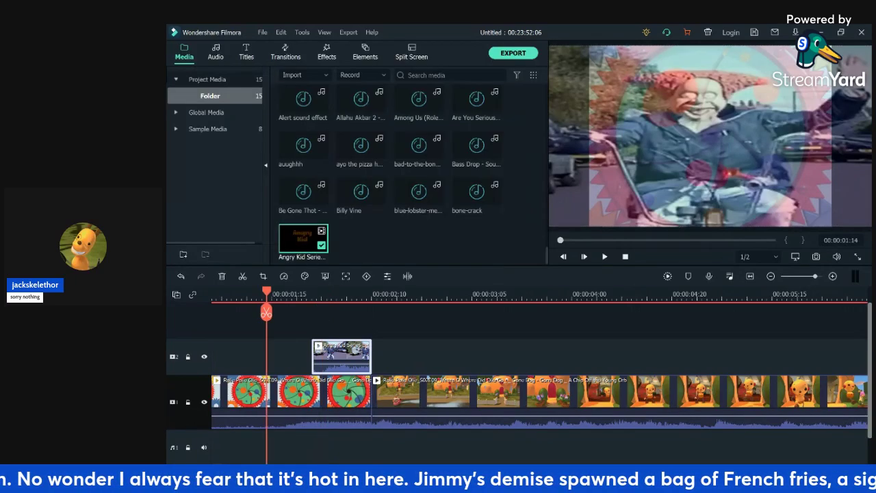
pyautogui.press('space')
pyautogui.press('space')
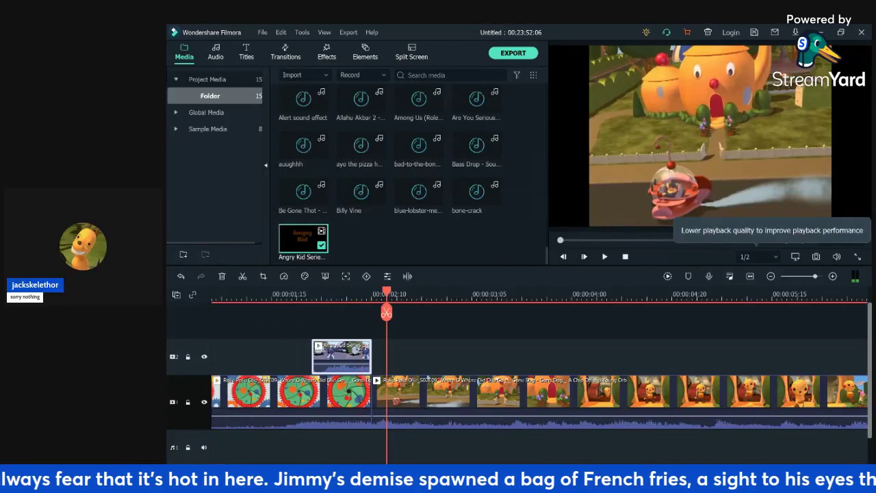
pyautogui.press('space')
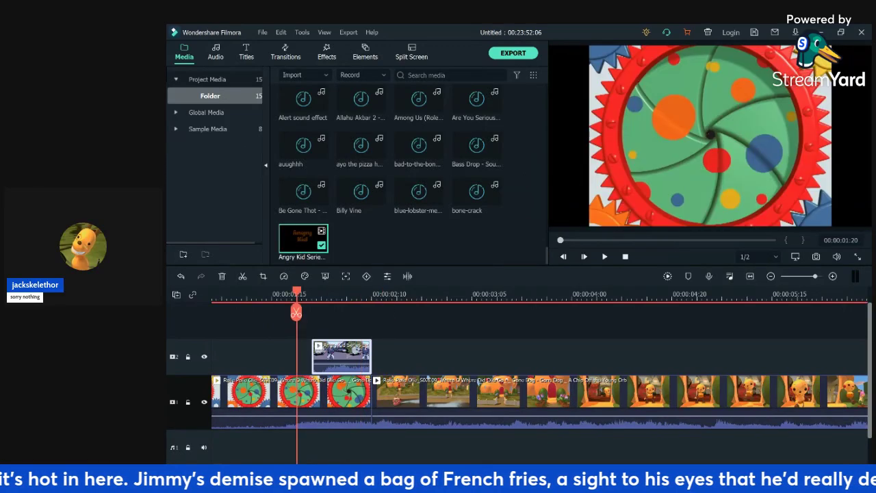
pyautogui.press('space')
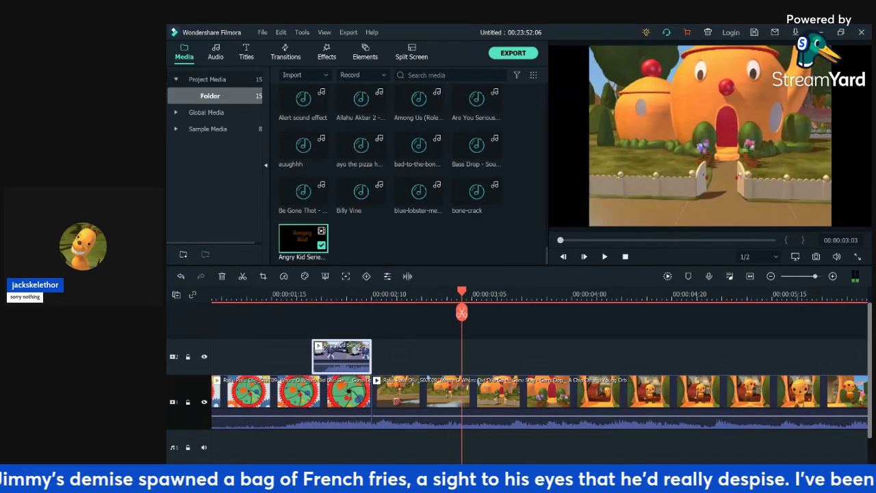
pyautogui.press('space')
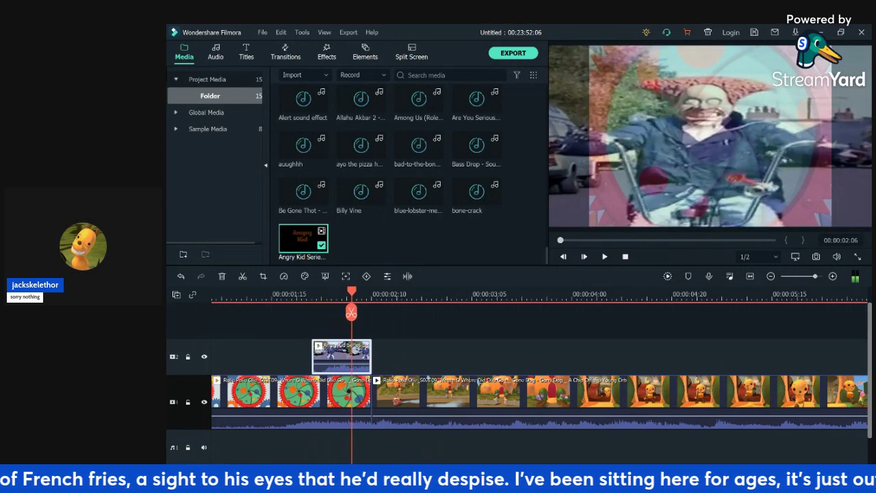
pyautogui.press('Right')
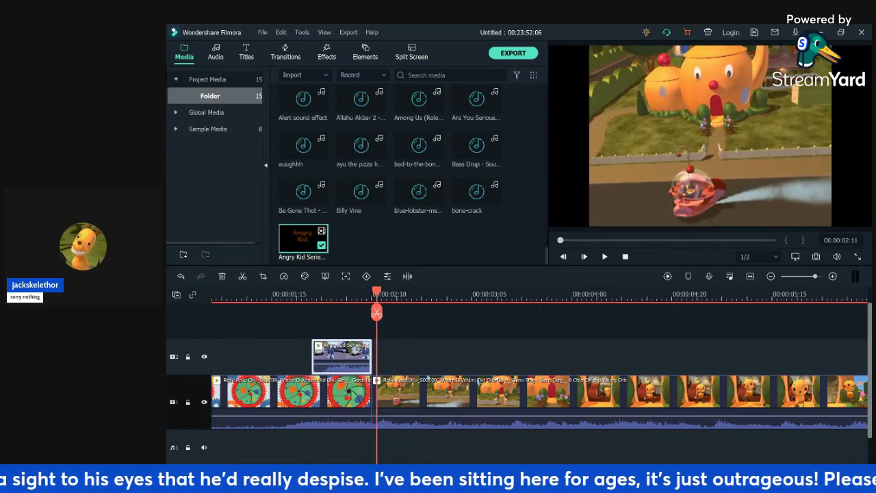
pyautogui.press('space')
pyautogui.press('Left')
pyautogui.press('Right')
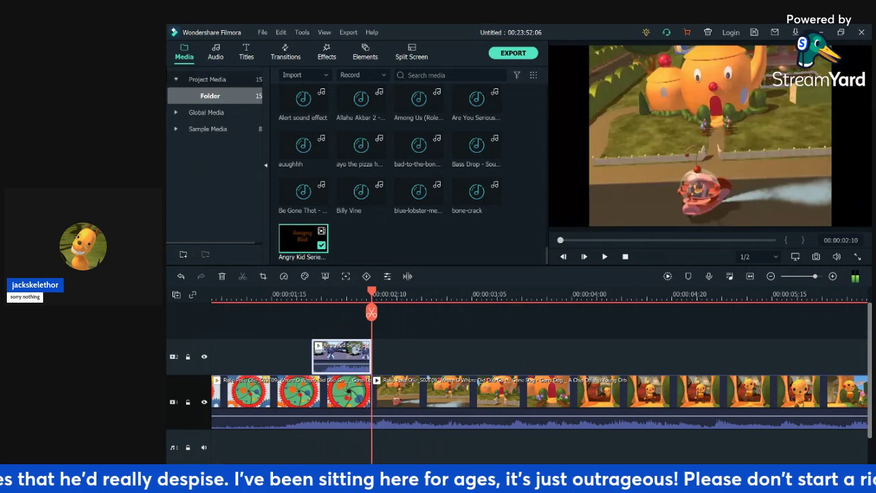
# - Play the timeline from the start and park the playhead at 00:00:03:21, where the character peeks around the door, with no clip selected
pyautogui.press('Up')
pyautogui.press('Up')
pyautogui.press('Down')
pyautogui.press('space')
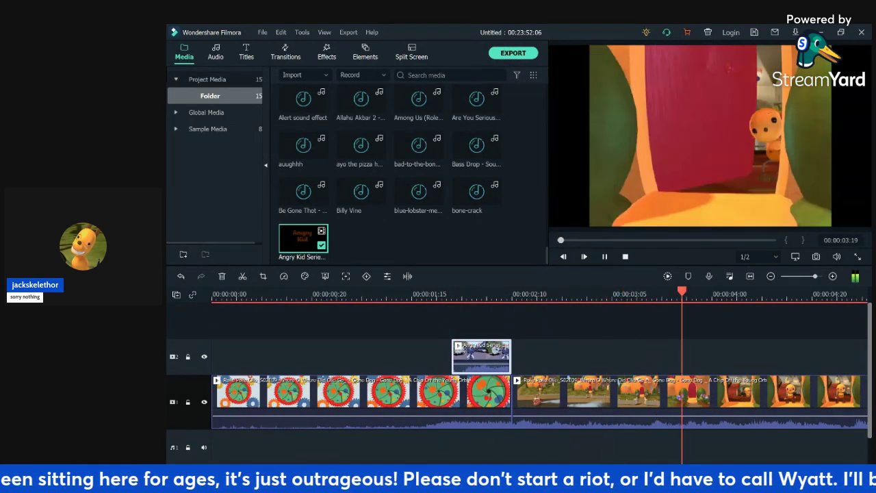
pyautogui.press('space')
pyautogui.press('Left')
pyautogui.press('Left')
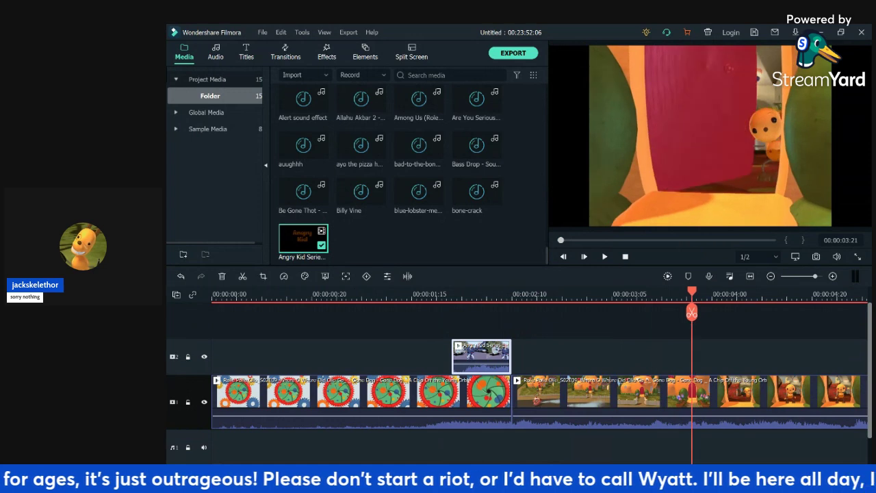
pyautogui.press('Right')
pyautogui.press('Left')
pyautogui.press('Right')
pyautogui.press('Right')
pyautogui.press('Right')
pyautogui.press('Left')
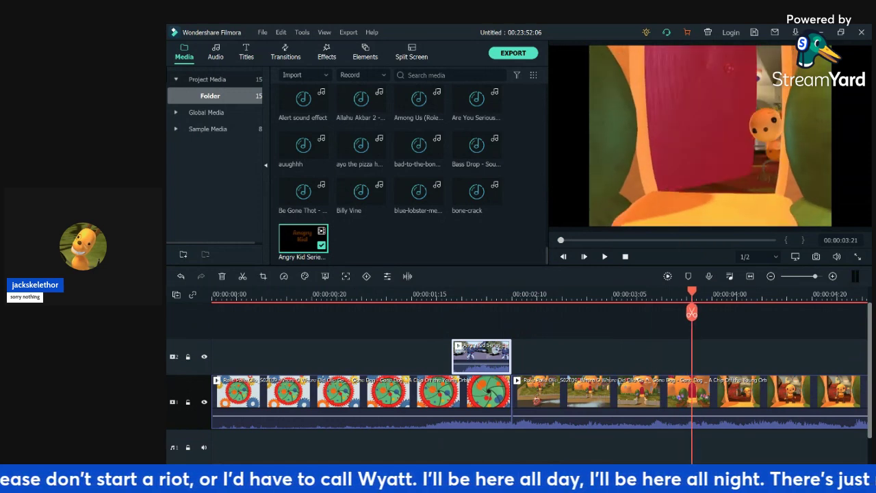
pyautogui.click(858, 256)
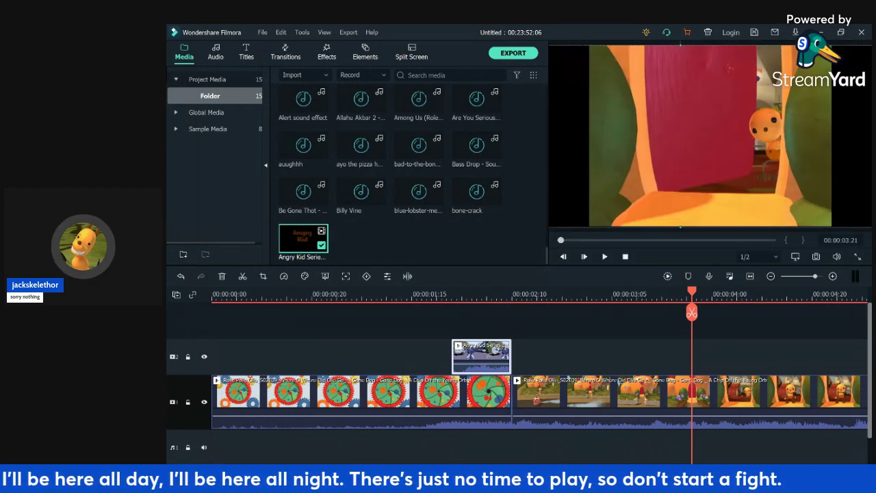
pyautogui.click(548, 355)
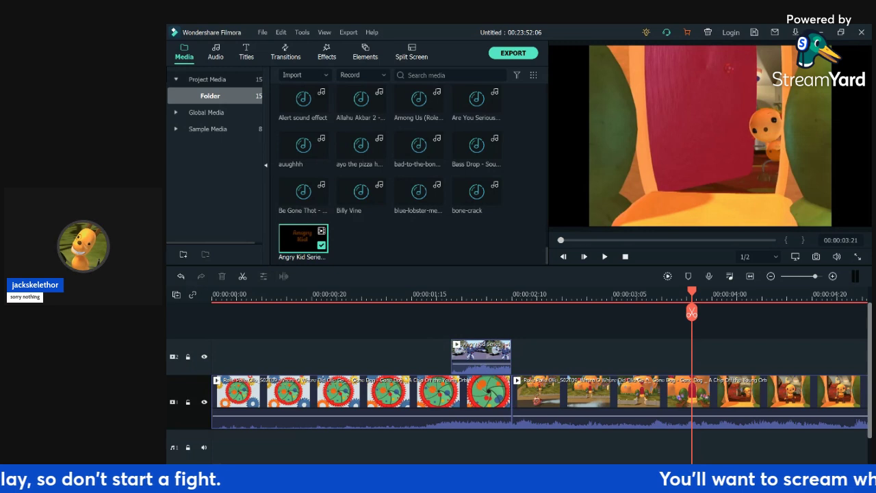
# - Browse the sound effects in the project media folder and audition flap-jack-scream
pyautogui.scroll(-3, 407, 172)
pyautogui.scroll(5, 411, 174)
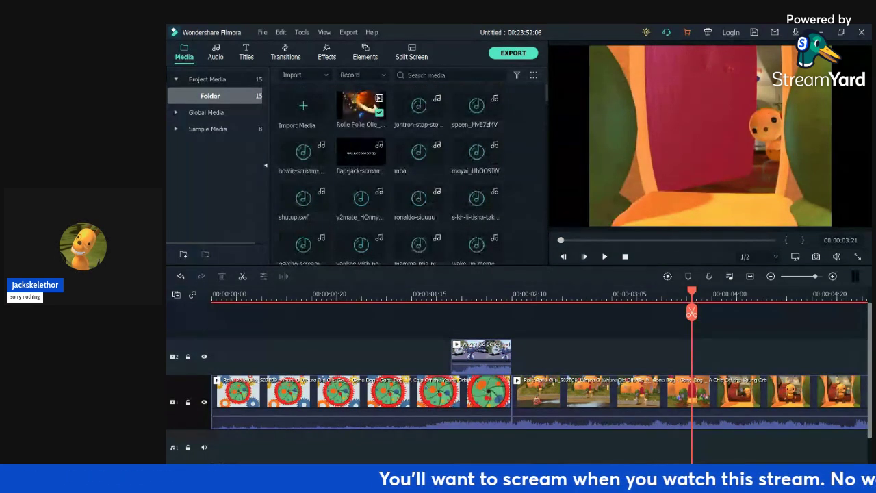
pyautogui.moveTo(420, 154)
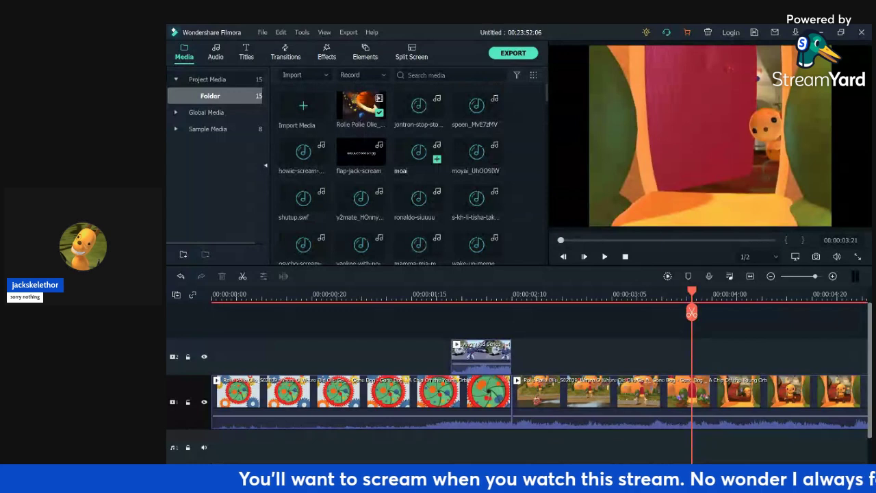
pyautogui.scroll(-6, 417, 160)
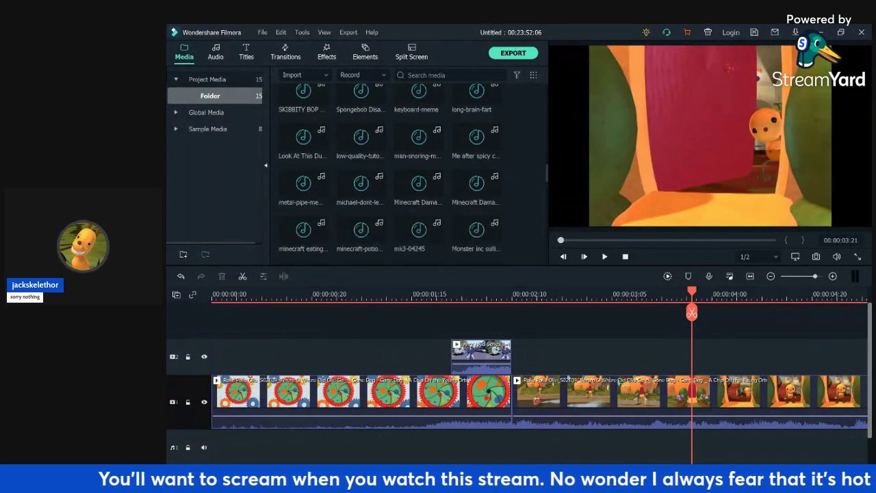
pyautogui.scroll(6, 418, 161)
pyautogui.moveTo(360, 154)
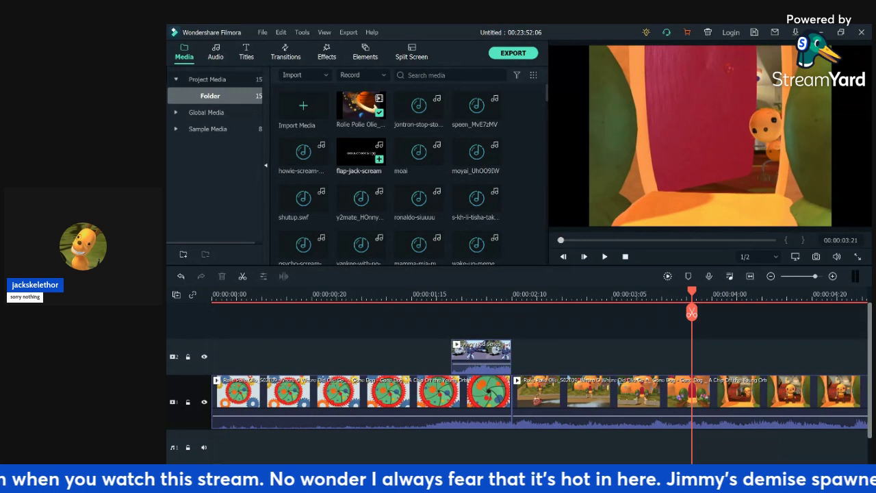
pyautogui.doubleClick(361, 154)
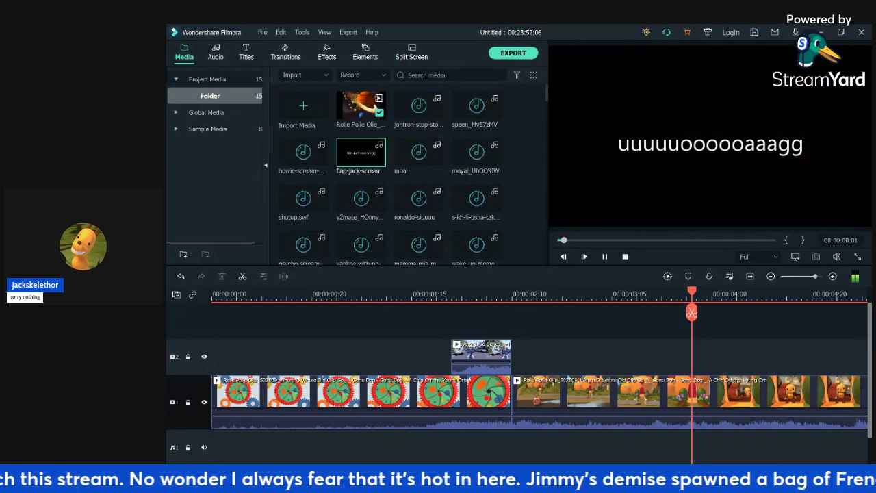
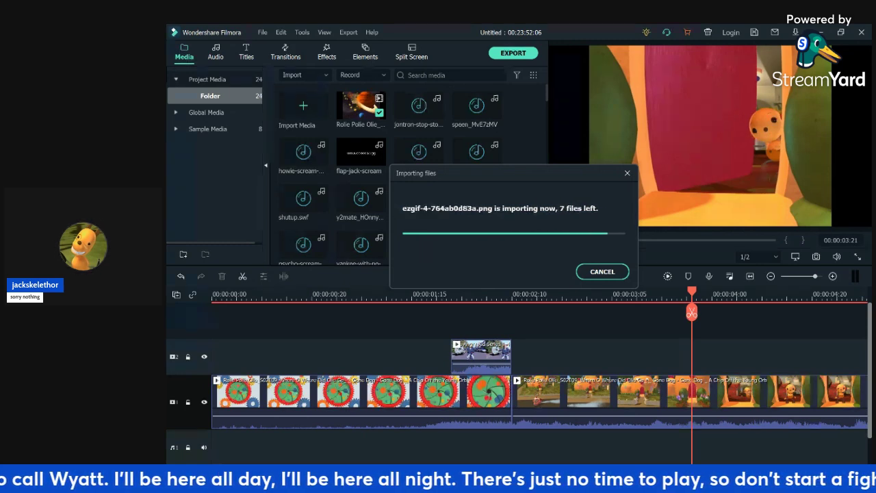
# - Browse the imported pictures in the project media folder and preview the Patrick, boxing-furry, screaming-horse and loser-looser items
pyautogui.scroll(-20, 477, 140)
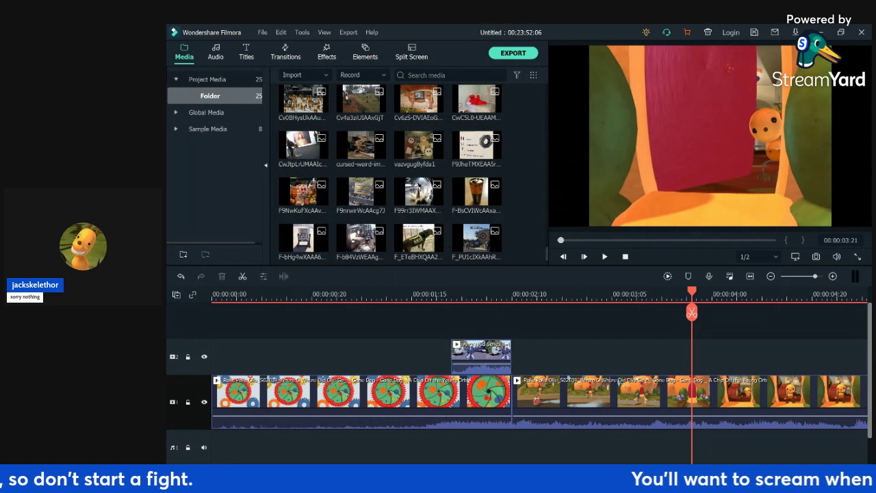
pyautogui.scroll(3, 425, 147)
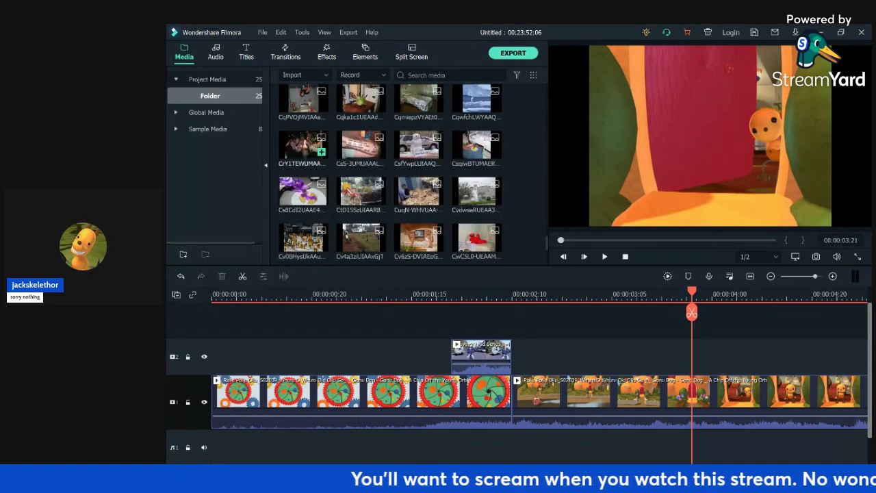
pyautogui.scroll(3, 303, 147)
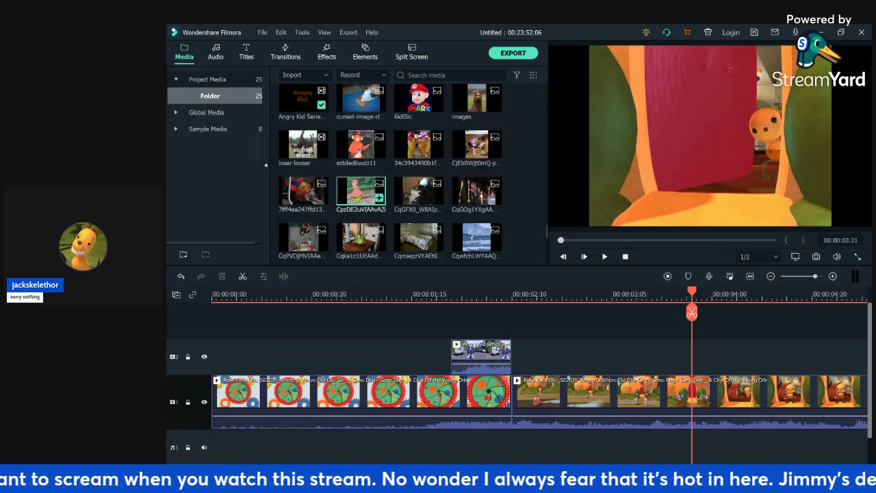
pyautogui.doubleClick(361, 194)
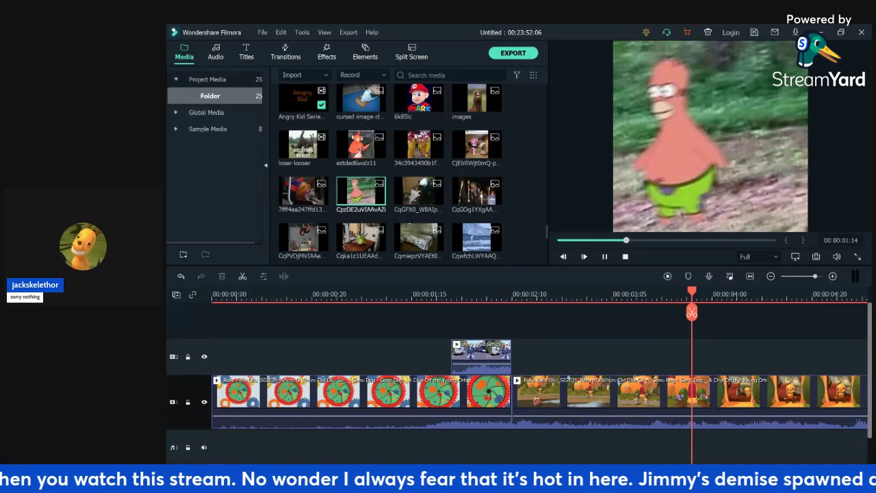
pyautogui.click(604, 257)
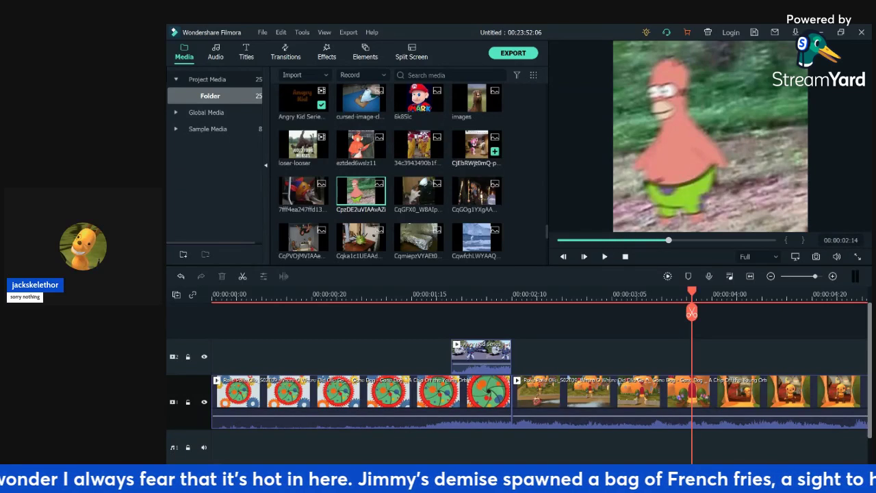
pyautogui.doubleClick(476, 144)
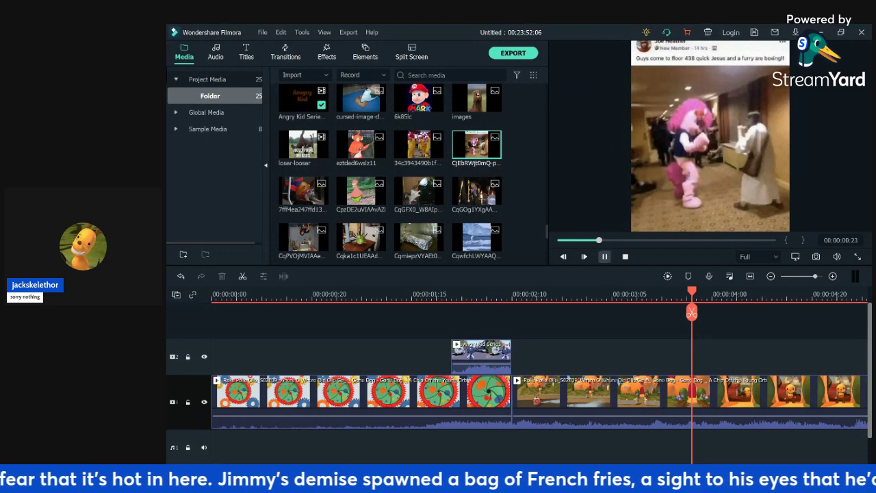
pyautogui.click(604, 256)
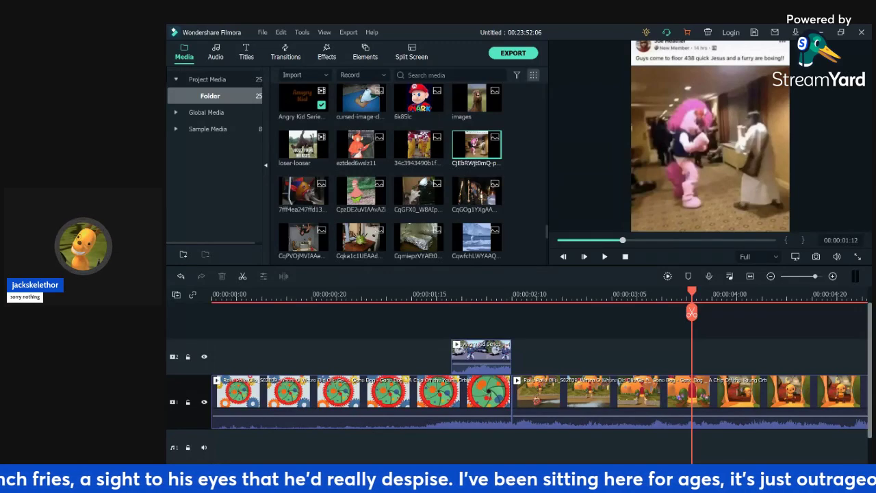
pyautogui.moveTo(419, 144)
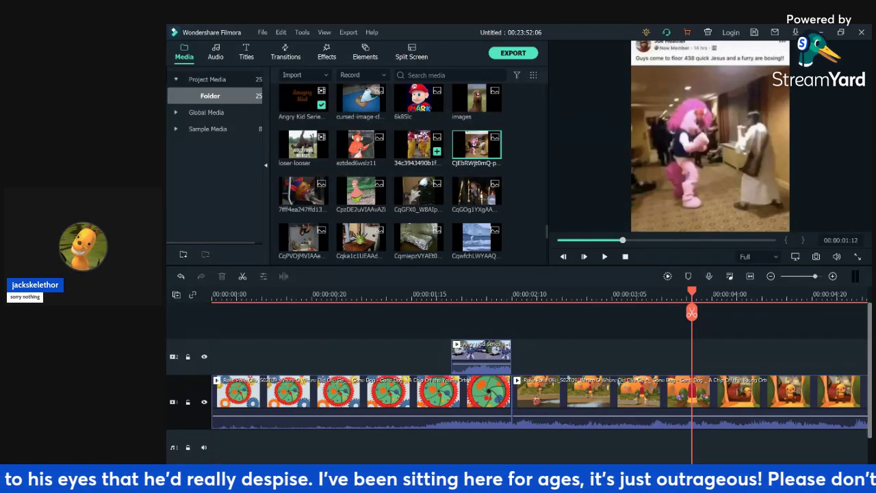
pyautogui.doubleClick(477, 98)
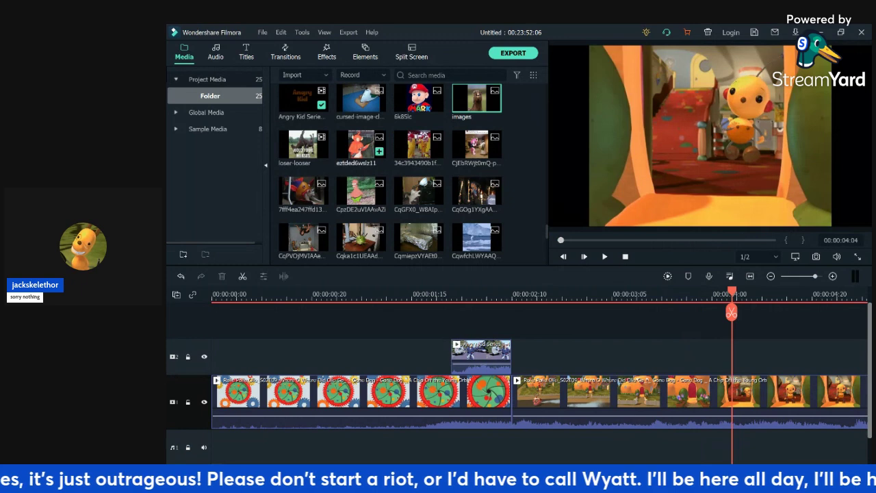
pyautogui.click(303, 145)
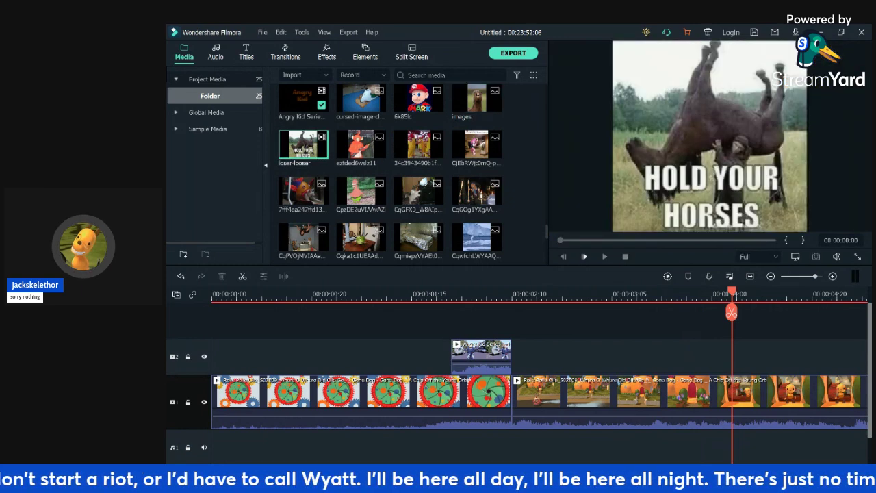
# - Place the screaming-horse picture on video track 2 at 00:00:03:02 and crop it to the horse's face at a custom 87 x 110
pyautogui.click(692, 295)
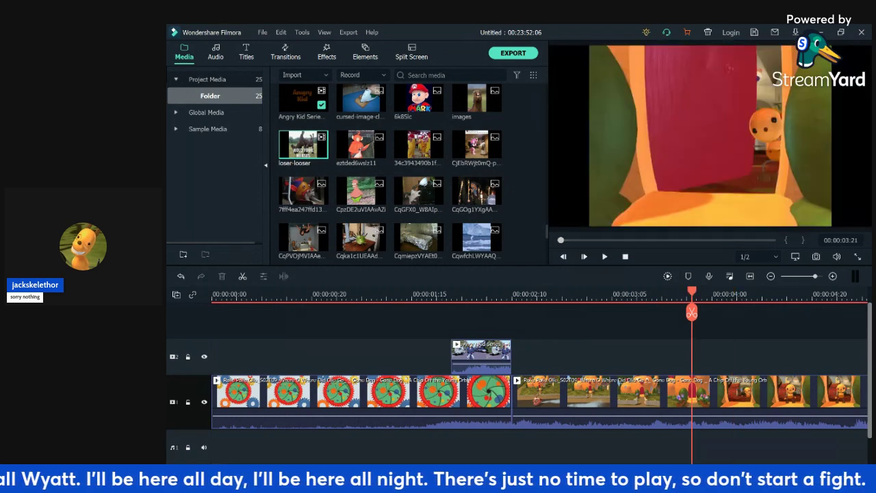
pyautogui.moveTo(476, 99); pyautogui.dragTo(597, 357)
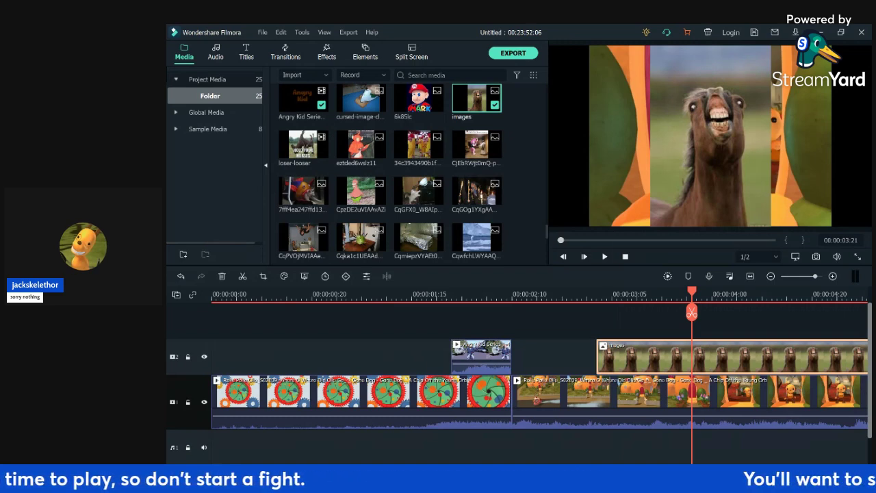
pyautogui.hotkey('alt', 'c')
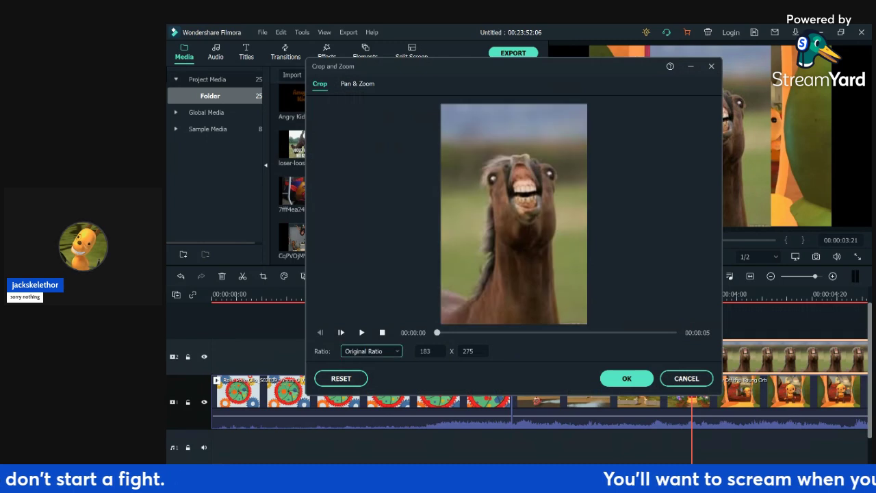
pyautogui.click(371, 364)
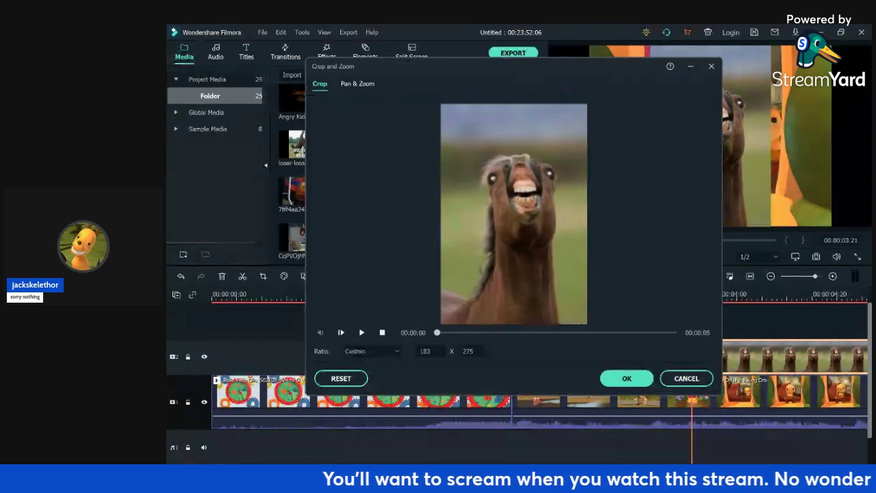
pyautogui.moveTo(441, 104); pyautogui.dragTo(553, 236)
pyautogui.click(627, 378)
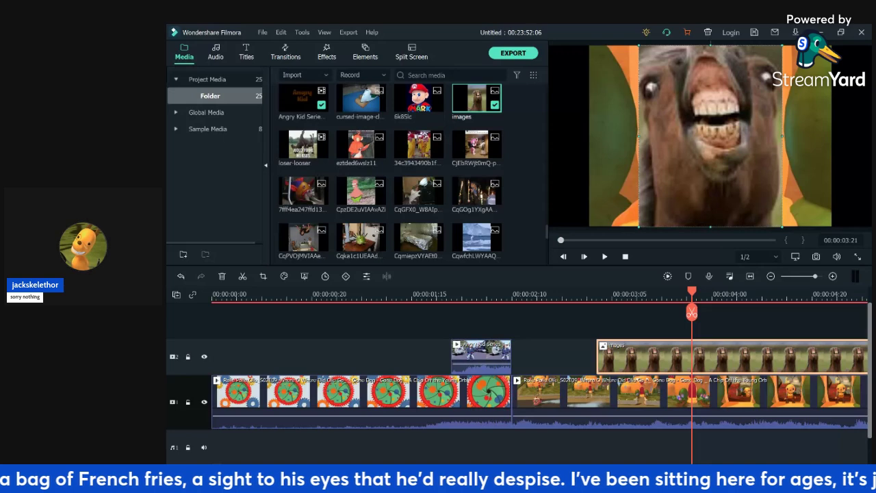
# - Shrink the cropped horse face and fit it over the head of the character peeking around the door at 00:00:03:21
pyautogui.moveTo(639, 46); pyautogui.dragTo(720, 149)
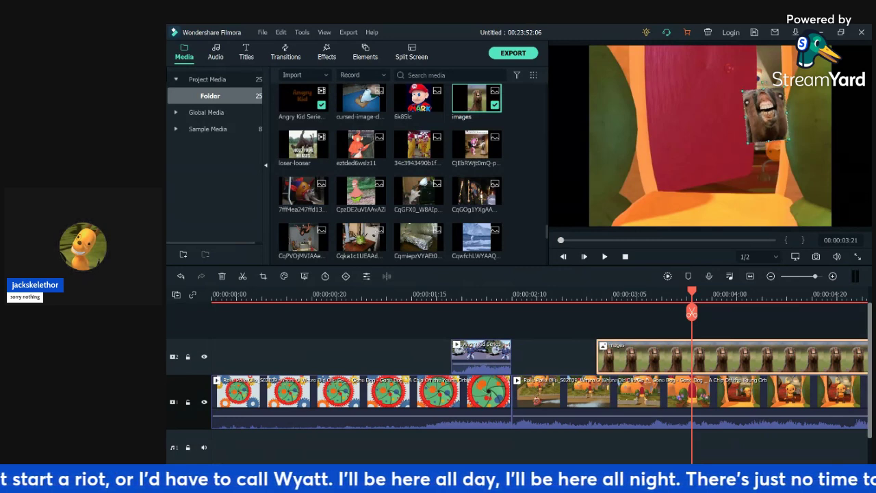
pyautogui.moveTo(790, 144); pyautogui.dragTo(768, 120)
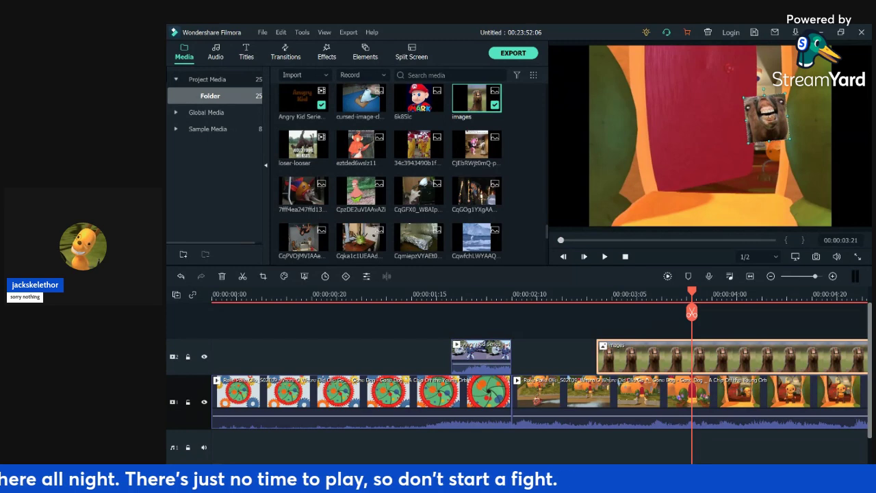
# - Split the horse picture clip at 00:00:03:20 and ripple-delete the part before the cut
pyautogui.moveTo(692, 292); pyautogui.dragTo(672, 292)
pyautogui.press('Right')
pyautogui.press('Right')
pyautogui.press('Right')
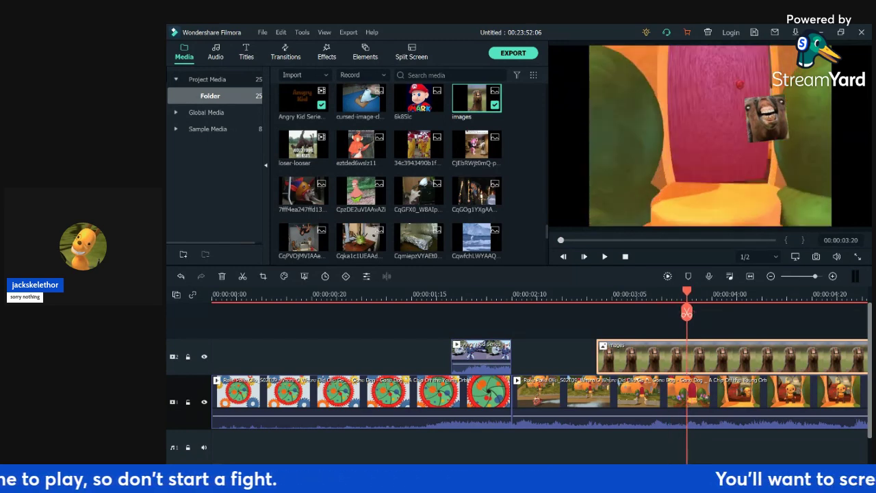
pyautogui.press('Left')
pyautogui.press('Left')
pyautogui.press('Right')
pyautogui.press('Right')
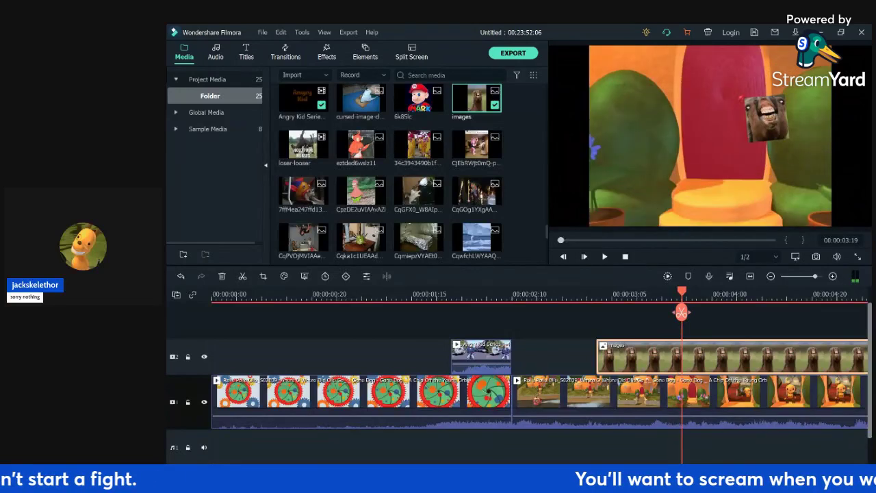
pyautogui.click(686, 312)
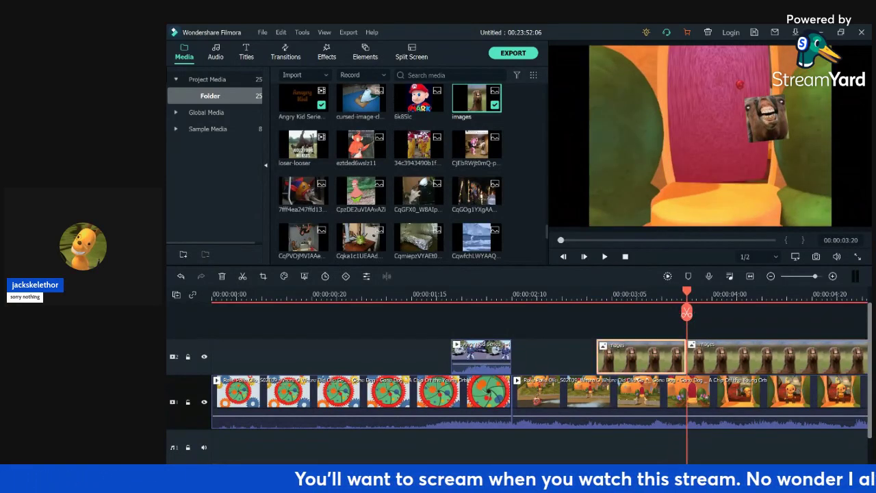
pyautogui.hotkey('shift', 'Delete')
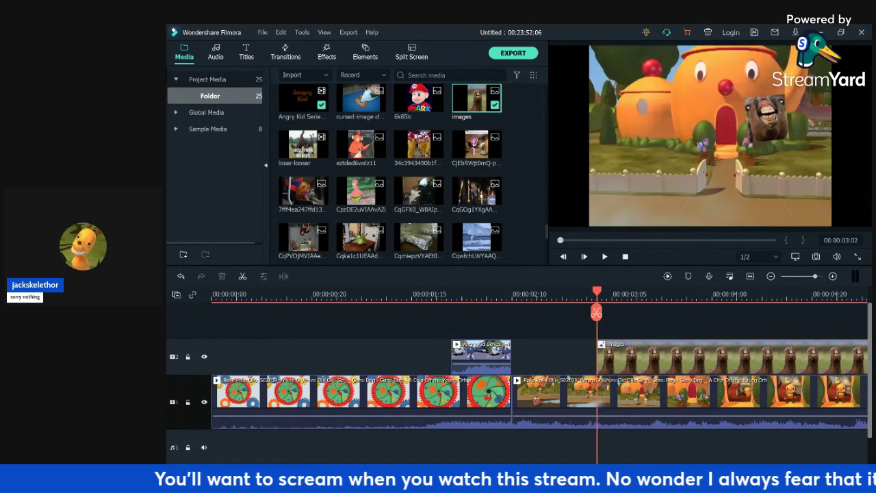
# - Move the remaining horse picture clip on track 2 so that it starts at 00:00:03:20
pyautogui.moveTo(685, 356); pyautogui.dragTo(760, 356)
pyautogui.press('space')
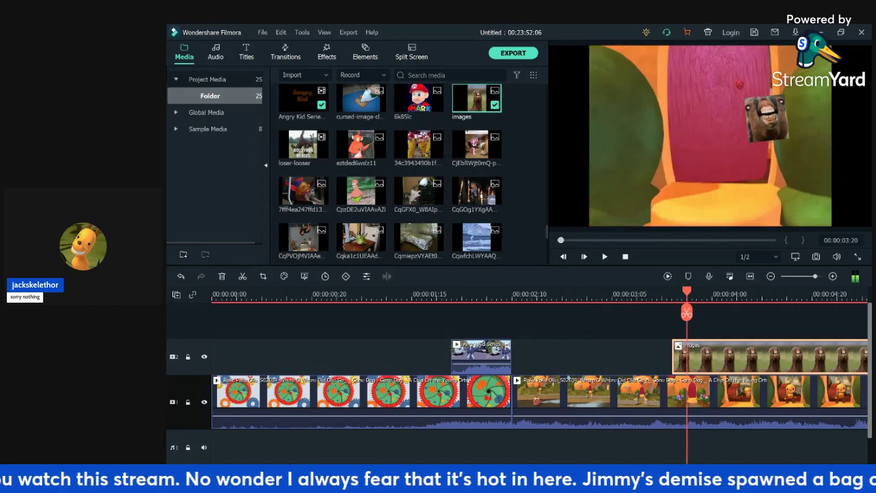
pyautogui.moveTo(759, 356); pyautogui.dragTo(774, 356)
pyautogui.click(766, 321)
pyautogui.press('Left')
pyautogui.press('Right')
pyautogui.click(753, 358)
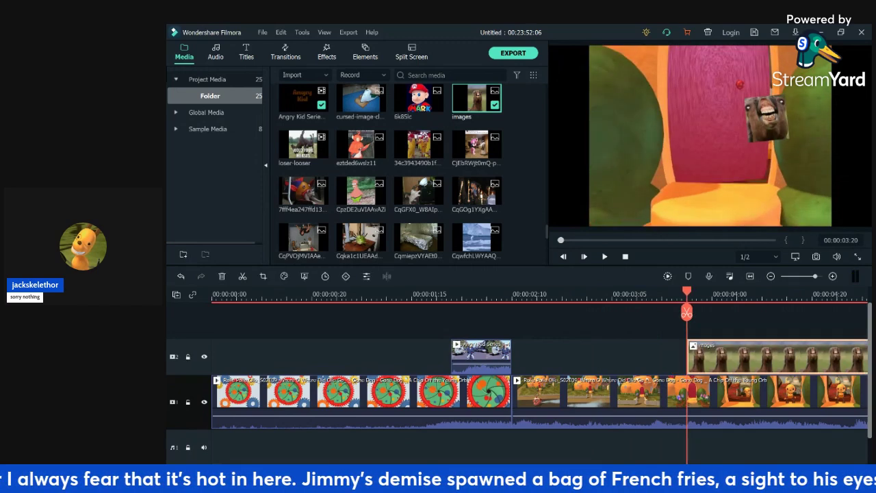
# - Split the horse picture clip frame by frame at 00:00:03:21 and 00:00:03:22
pyautogui.press('Right')
pyautogui.click(692, 313)
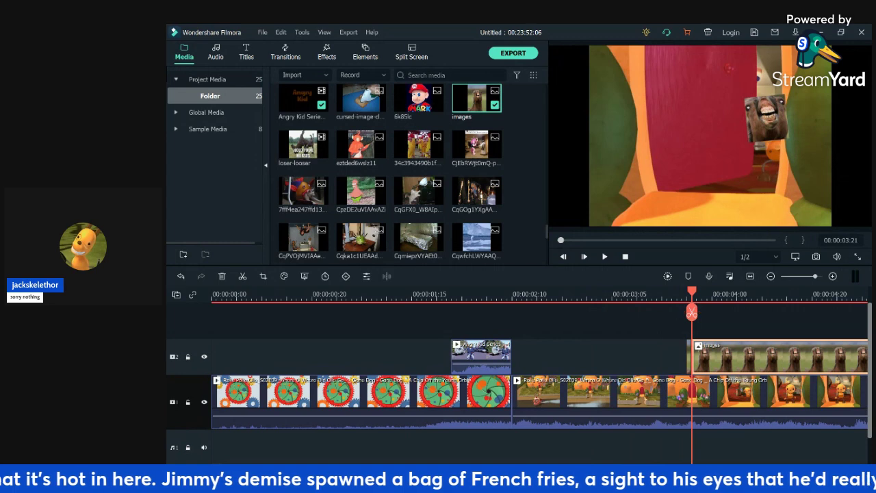
pyautogui.press('Right')
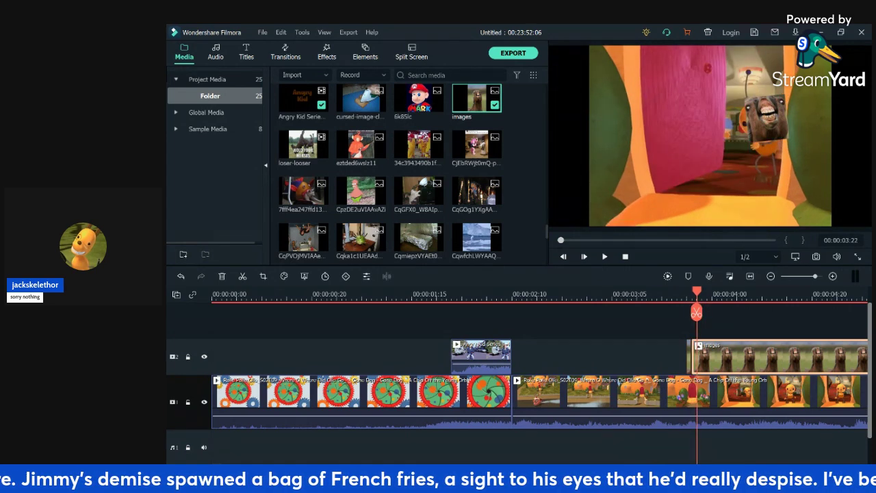
pyautogui.hotkey('alt', 'Right')
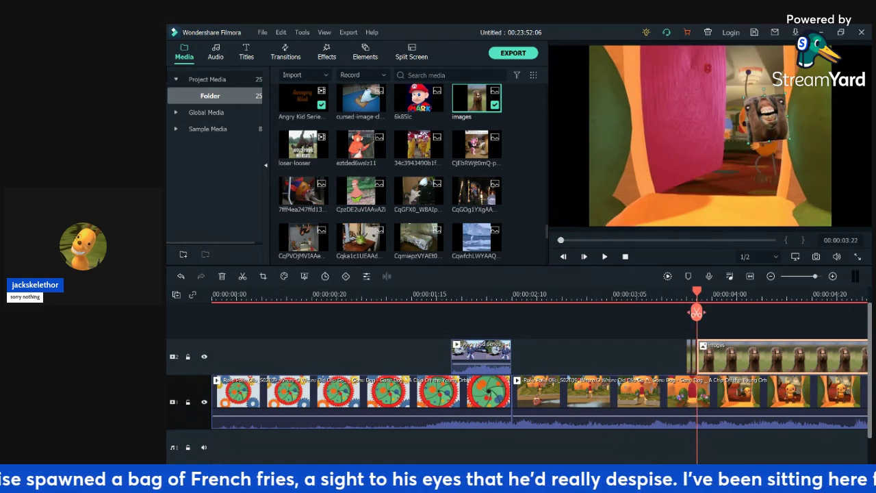
# - Tilt the horse face counterclockwise in the 00:00:03:22 segment and reposition it over the character's head
pyautogui.moveTo(764, 89); pyautogui.dragTo(752, 92)
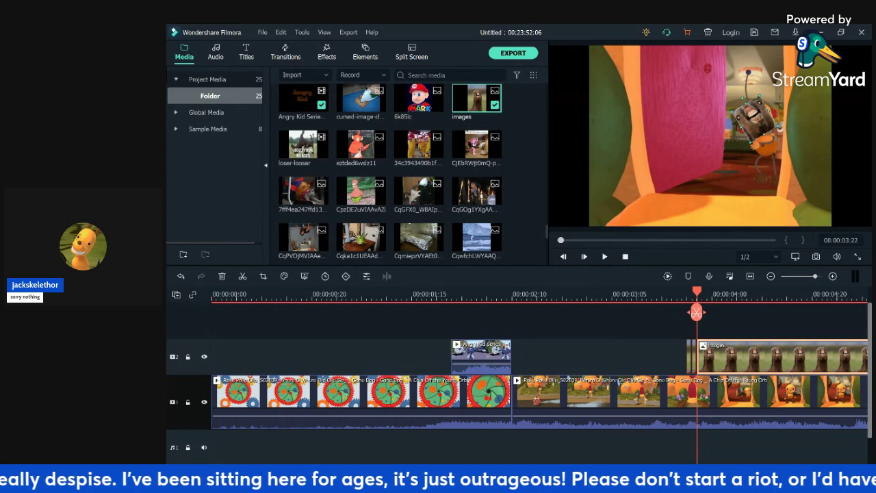
pyautogui.click(705, 402)
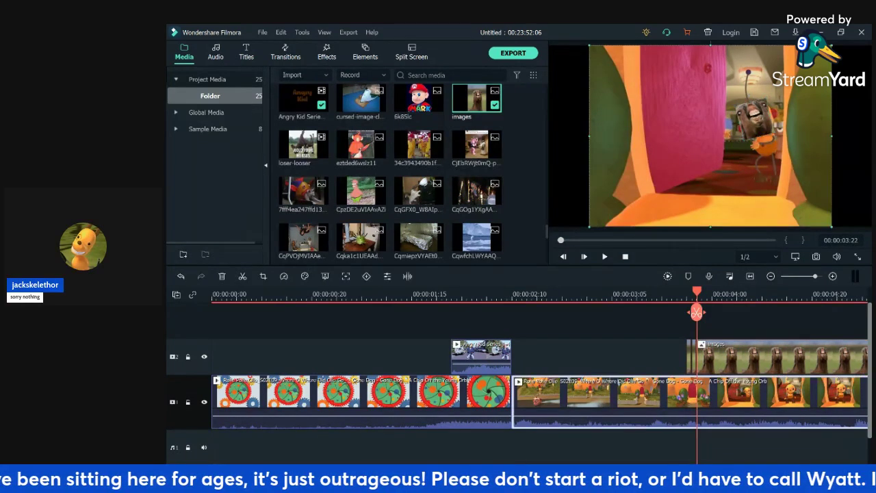
pyautogui.click(739, 359)
pyautogui.moveTo(754, 118); pyautogui.dragTo(759, 122)
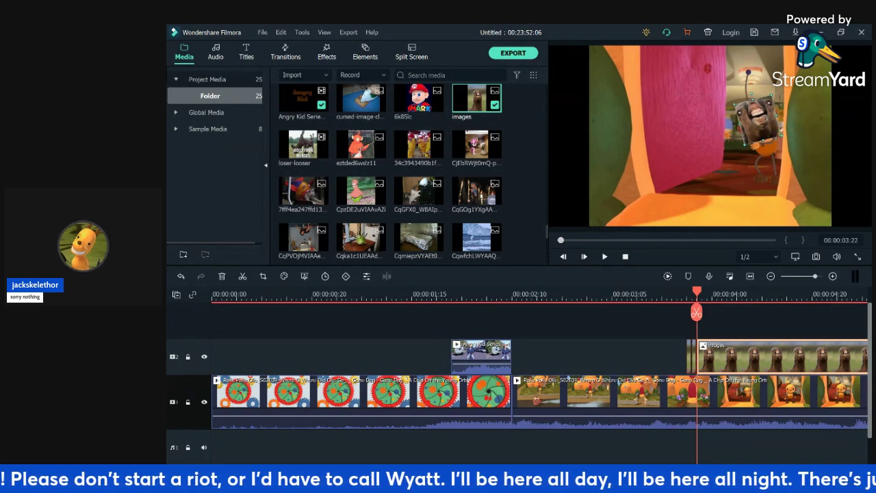
# - Crop the horse picture segment at 00:00:03:20 to a narrow strip of 19 x 110
pyautogui.press('Left')
pyautogui.press('Left')
pyautogui.press('Left')
pyautogui.press('Right')
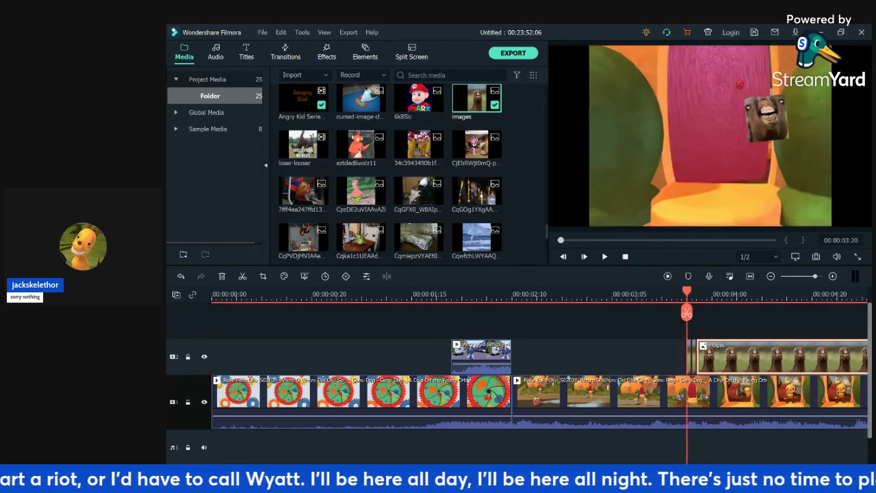
pyautogui.click(767, 119)
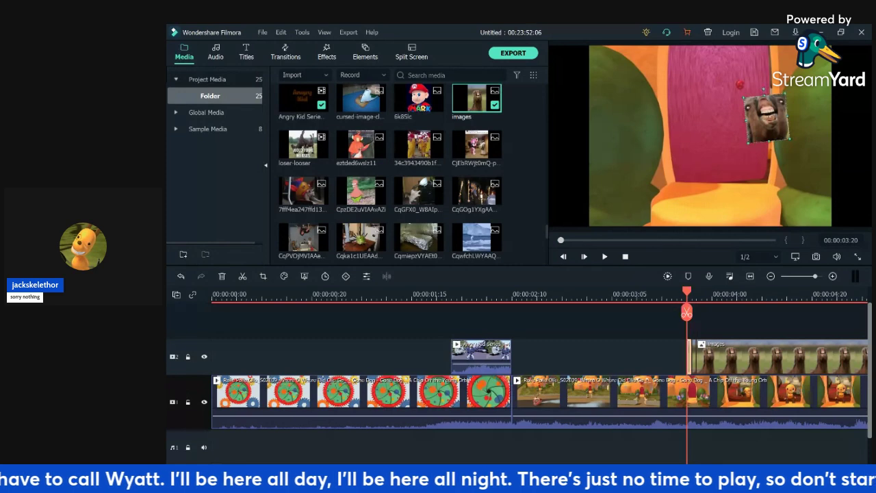
pyautogui.doubleClick(767, 119)
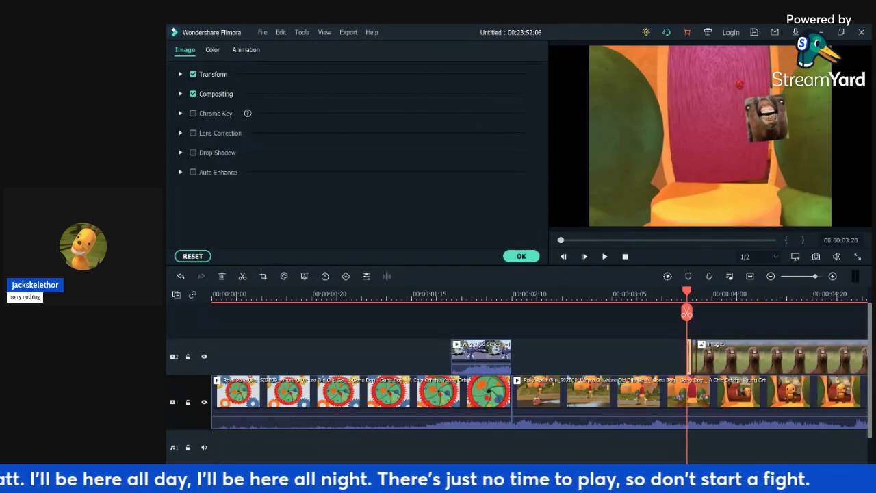
pyautogui.click(616, 356)
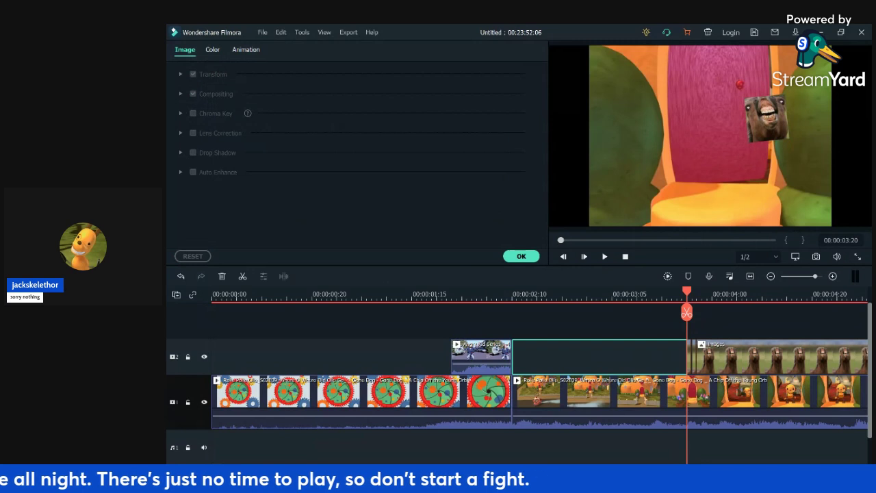
pyautogui.click(690, 356)
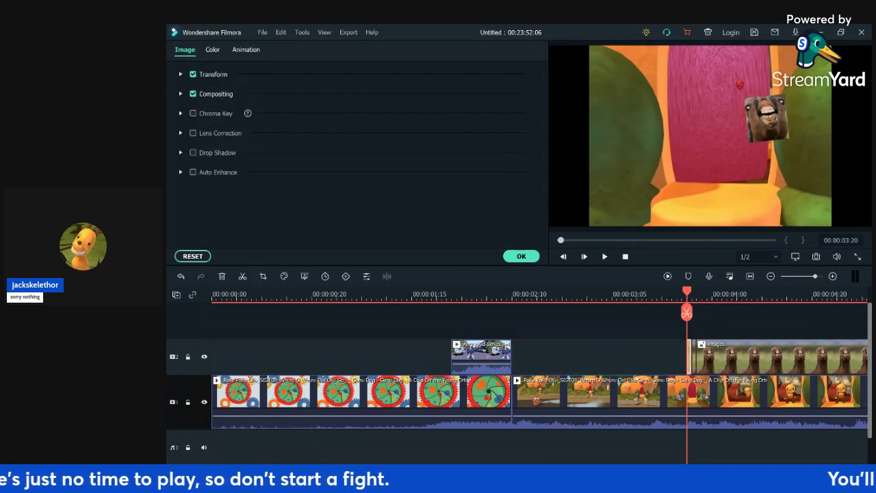
pyautogui.click(264, 276)
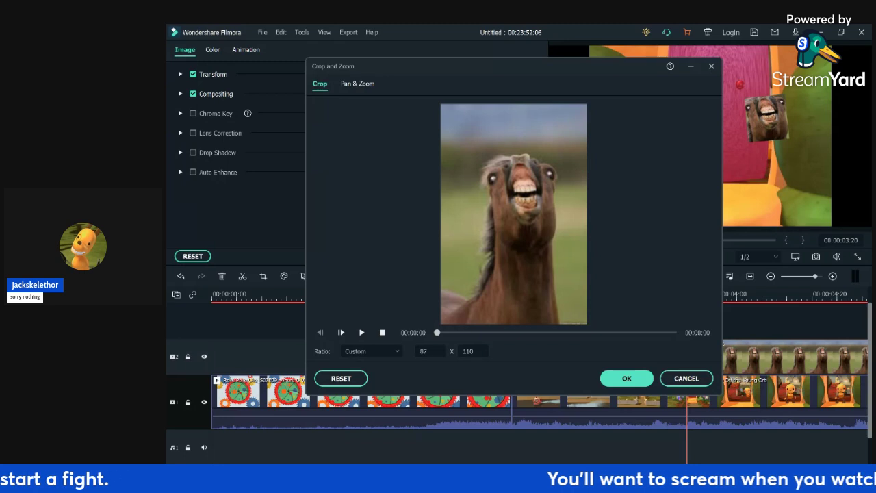
pyautogui.moveTo(430, 351); pyautogui.dragTo(418, 351)
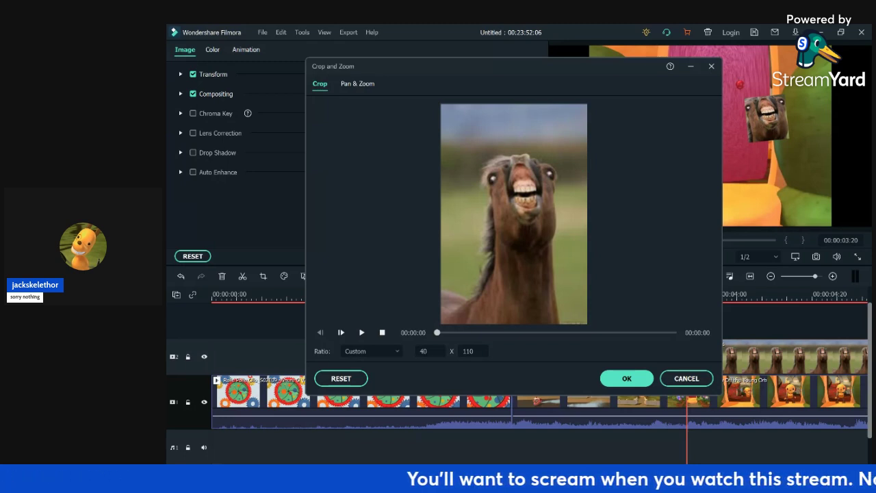
pyautogui.write('29')
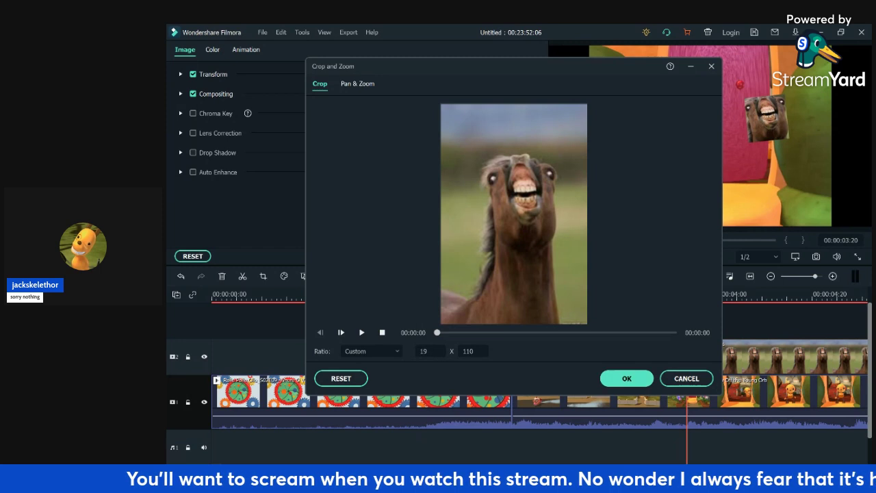
pyautogui.click(626, 379)
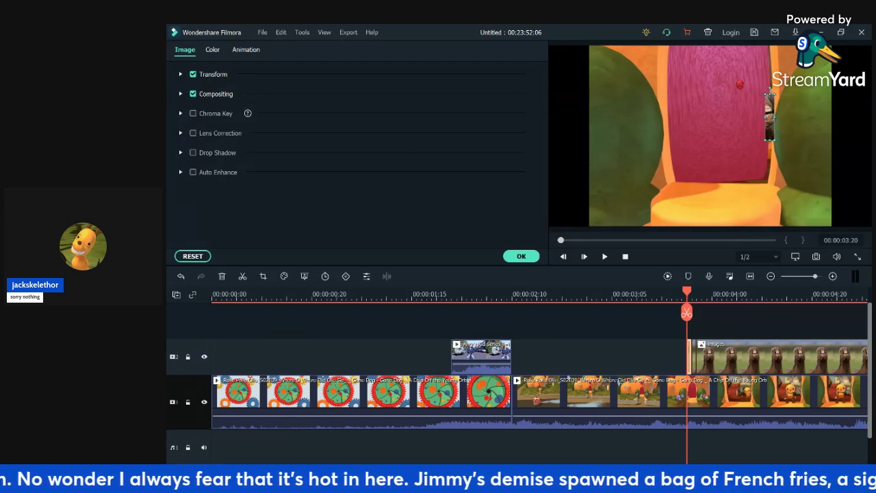
# - Crop the horse picture segment at 00:00:03:21 to 81 x 110
pyautogui.click(603, 356)
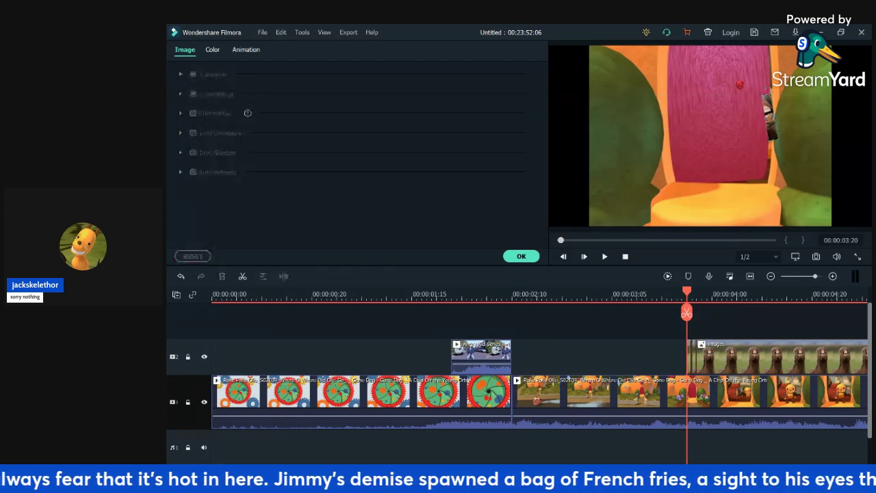
pyautogui.press('Right')
pyautogui.press('Left')
pyautogui.press('Right')
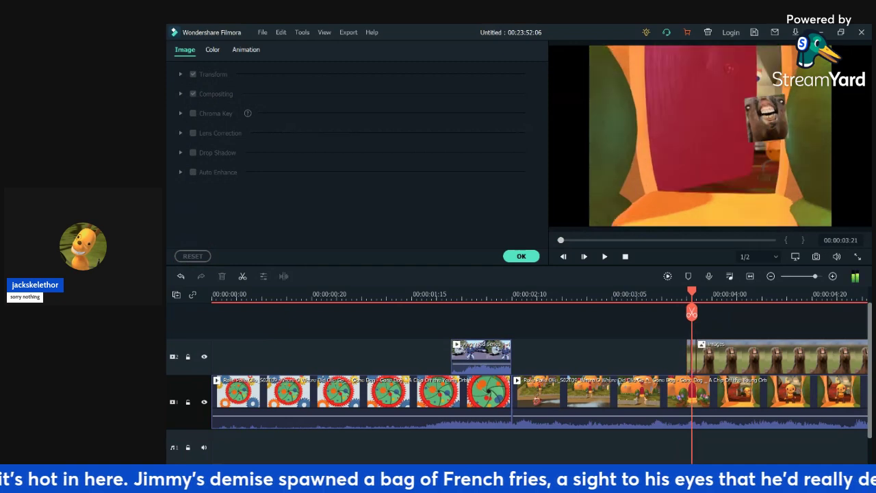
pyautogui.press('Left')
pyautogui.press('Left')
pyautogui.press('Right')
pyautogui.press('Right')
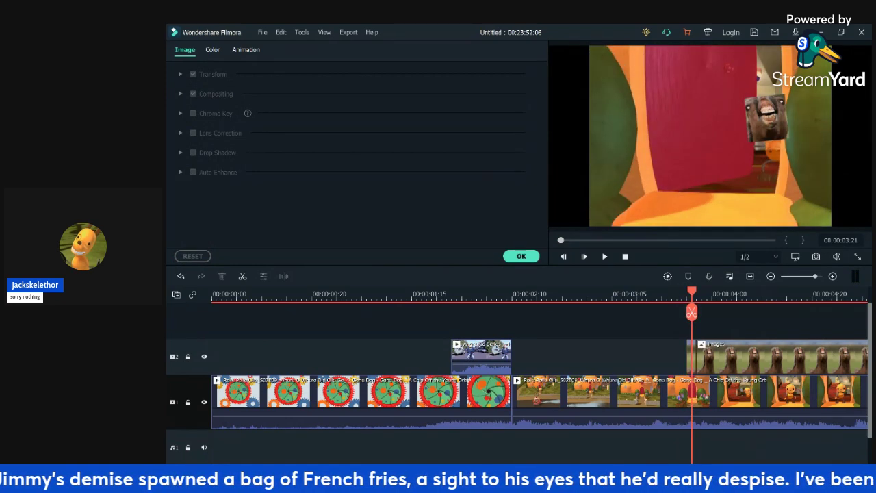
pyautogui.click(694, 357)
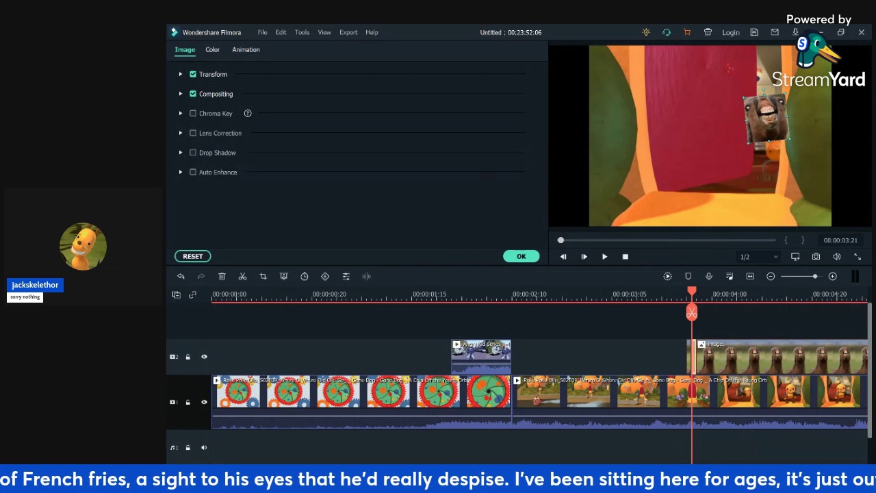
pyautogui.hotkey('alt', 'c')
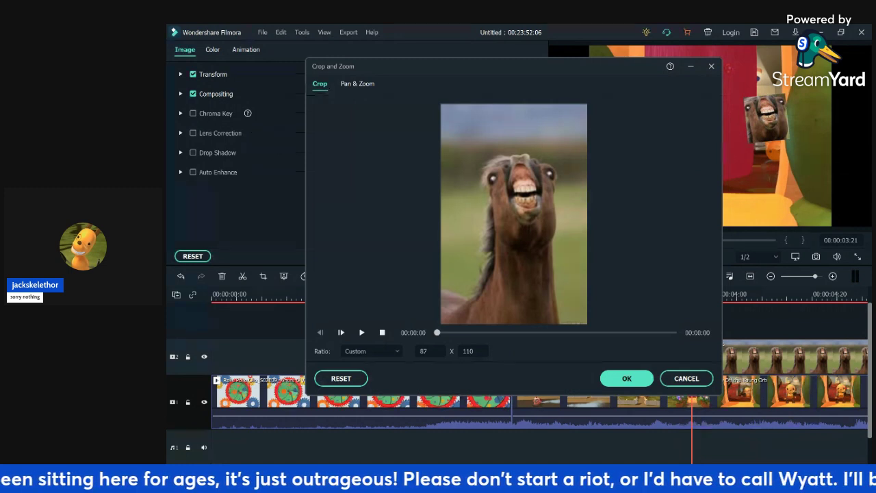
pyautogui.moveTo(562, 194); pyautogui.dragTo(557, 194)
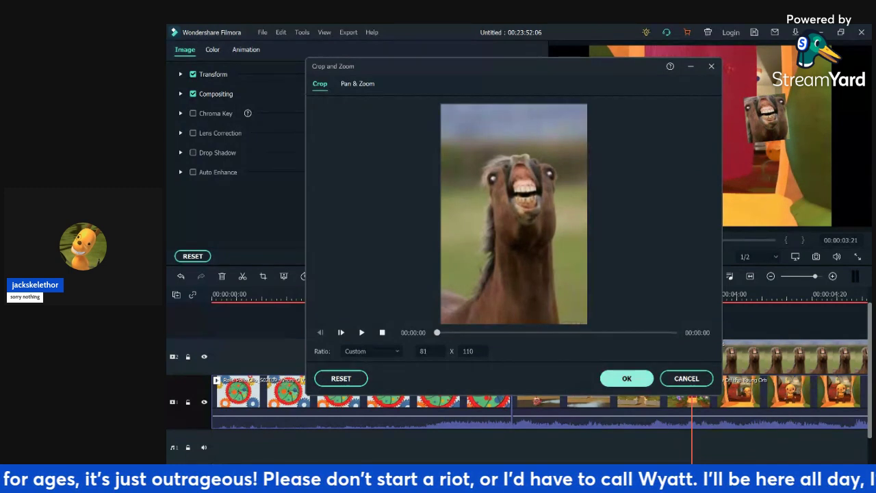
pyautogui.click(627, 379)
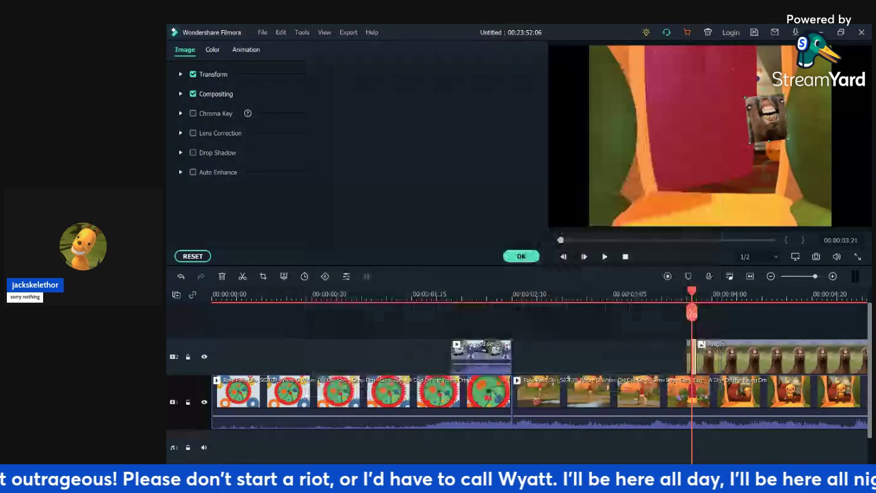
# - Play and step through the frames from 00:00:03:15 to 00:00:03:23 to check the cropped horse face segments
pyautogui.click(662, 294)
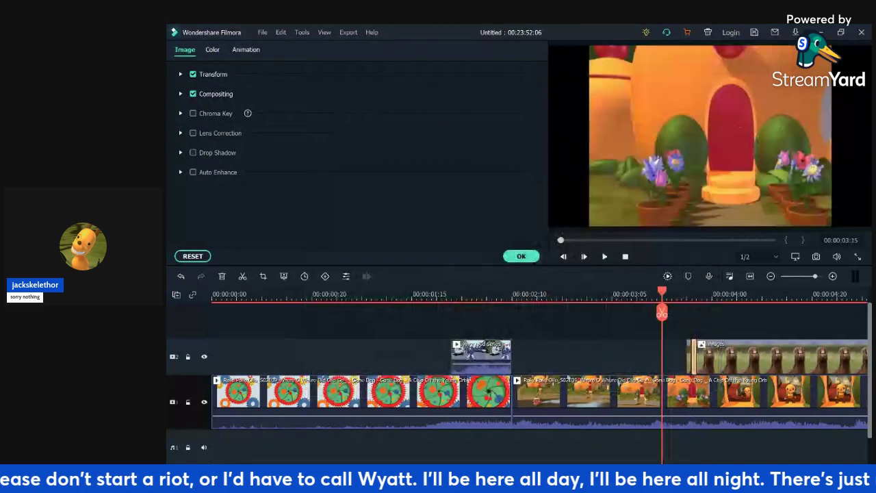
pyautogui.press('space')
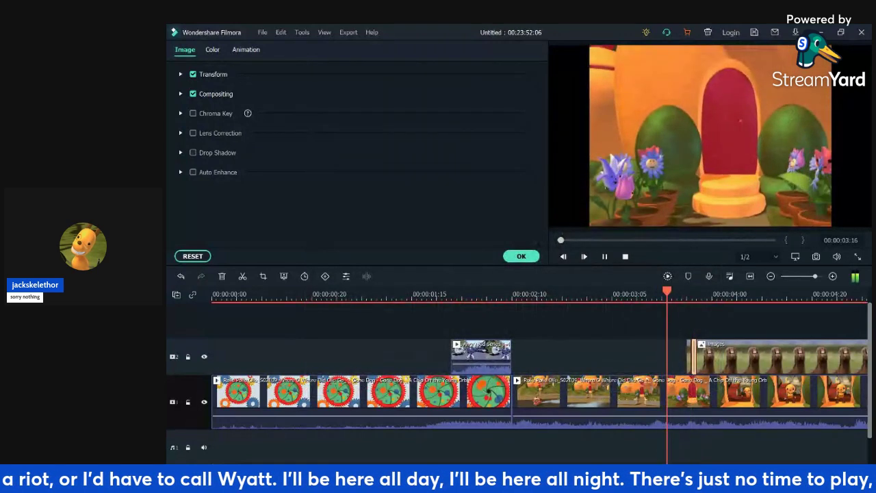
pyautogui.press('space')
pyautogui.click(672, 294)
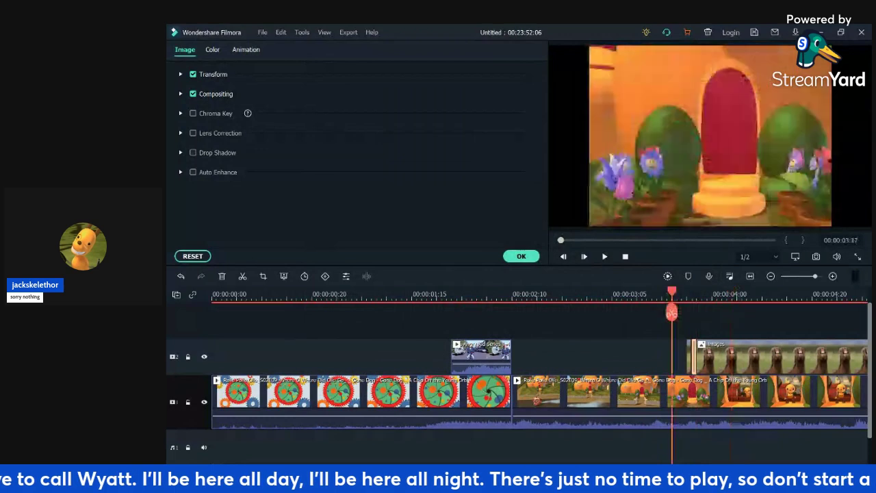
pyautogui.moveTo(671, 312); pyautogui.dragTo(687, 313)
pyautogui.press('Right')
pyautogui.press('Right')
pyautogui.press('Right')
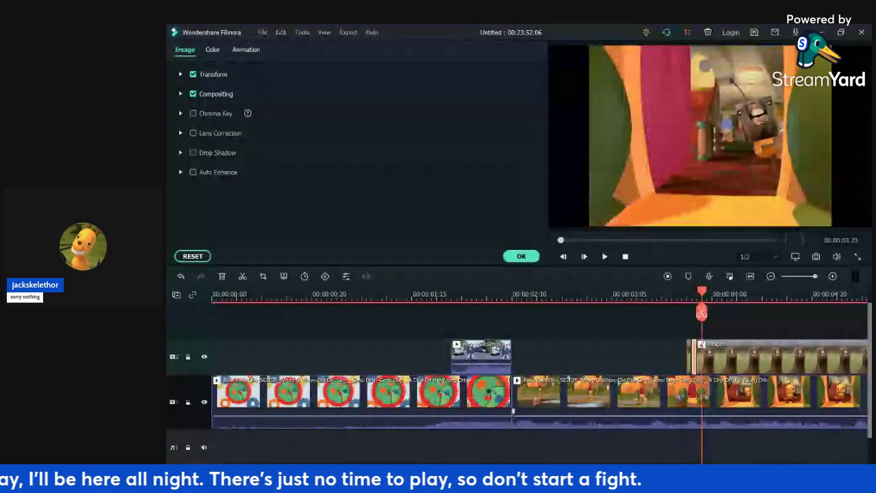
pyautogui.press('Left')
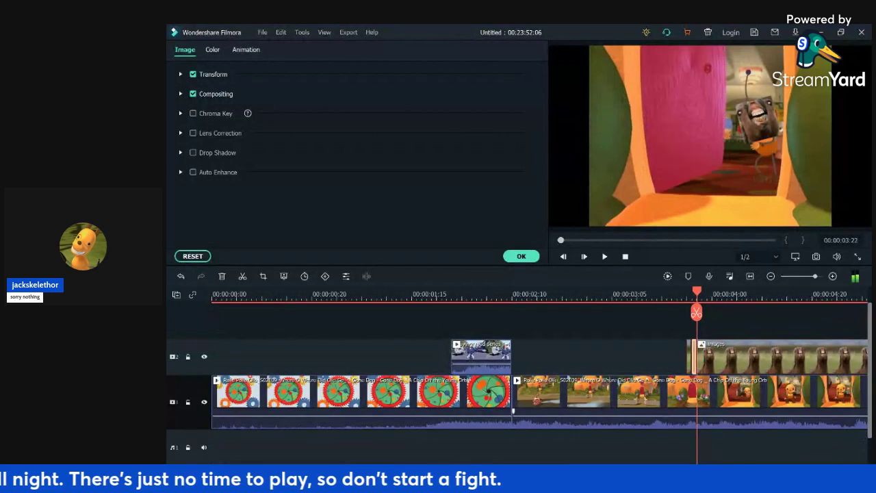
# - Add a custom animation keyframe to the remaining horse picture clip at 00:00:03:23
pyautogui.press('Right')
pyautogui.press('Right')
pyautogui.press('Left')
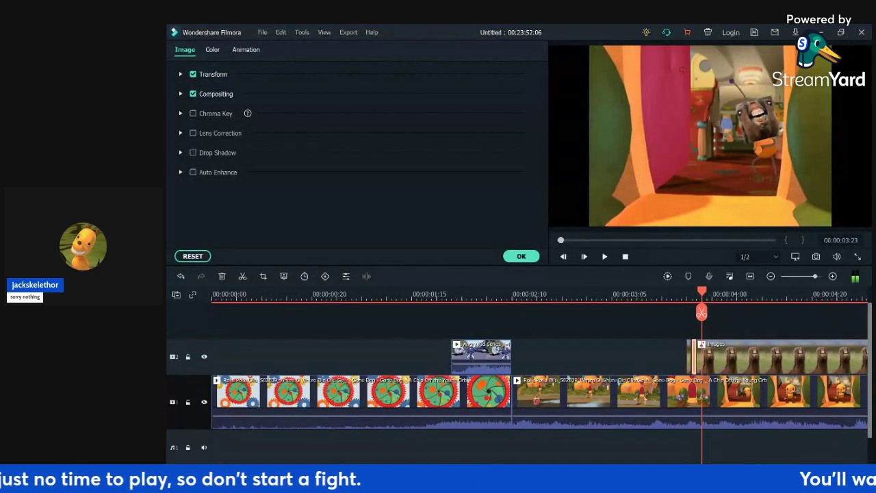
pyautogui.click(245, 50)
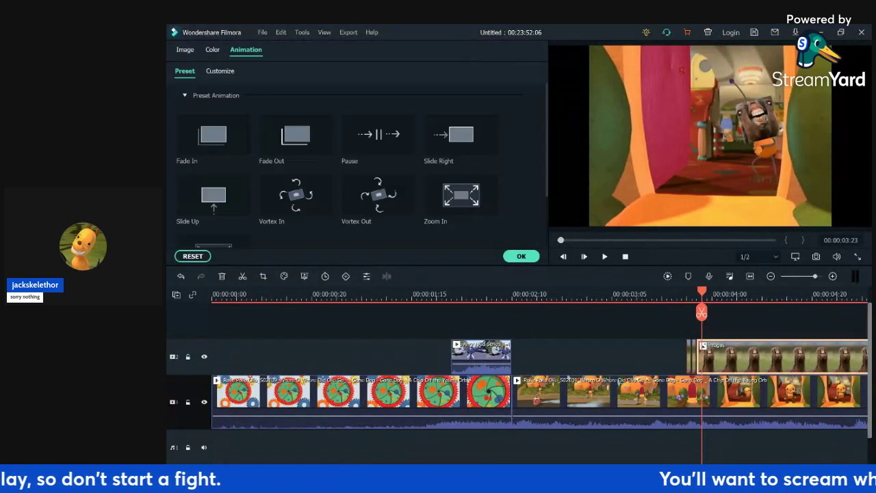
pyautogui.click(220, 72)
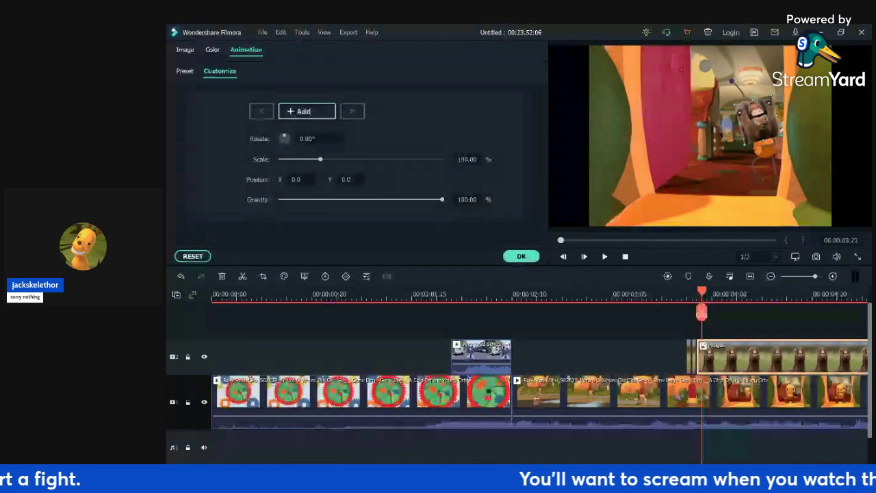
pyautogui.click(307, 111)
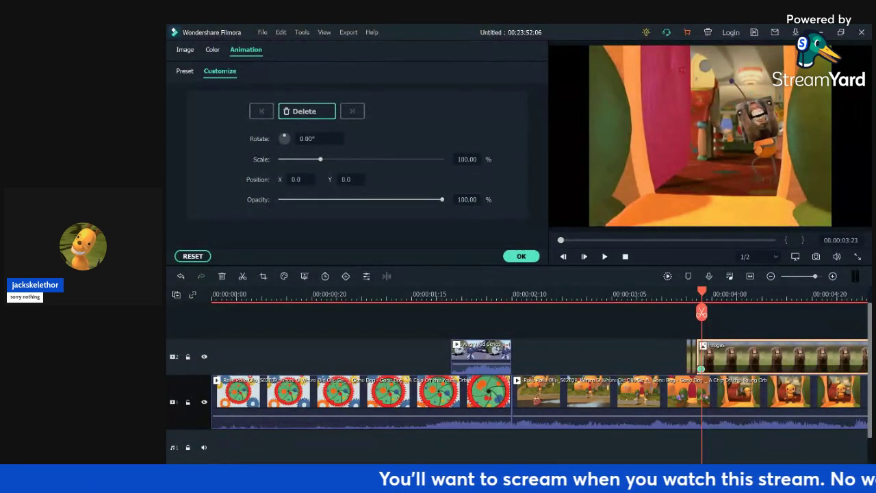
# - Add a keyframe at 00:00:04:00, lower the horse face to Y position -31.0 and rotate it to 9.26°
pyautogui.press('Right')
pyautogui.press('Right')
pyautogui.press('Right')
pyautogui.press('Left')
pyautogui.click(307, 111)
pyautogui.click(758, 120)
pyautogui.press('Down')
pyautogui.press('Down')
pyautogui.press('Down')
pyautogui.press('Down')
pyautogui.press('Down')
pyautogui.press('Down')
pyautogui.press('Down')
pyautogui.press('Down')
pyautogui.press('Down')
pyautogui.press('Down')
pyautogui.press('Down')
pyautogui.press('Down')
pyautogui.press('Down')
pyautogui.press('Down')
pyautogui.press('Down')
pyautogui.press('Down')
pyautogui.press('Down')
pyautogui.press('Down')
pyautogui.press('Down')
pyautogui.press('Down')
pyautogui.press('Down')
pyautogui.press('Down')
pyautogui.press('Down')
pyautogui.press('Down')
pyautogui.press('Down')
pyautogui.press('Up')
pyautogui.press('Up')
pyautogui.press('Up')
pyautogui.moveTo(752, 102); pyautogui.dragTo(756, 100)
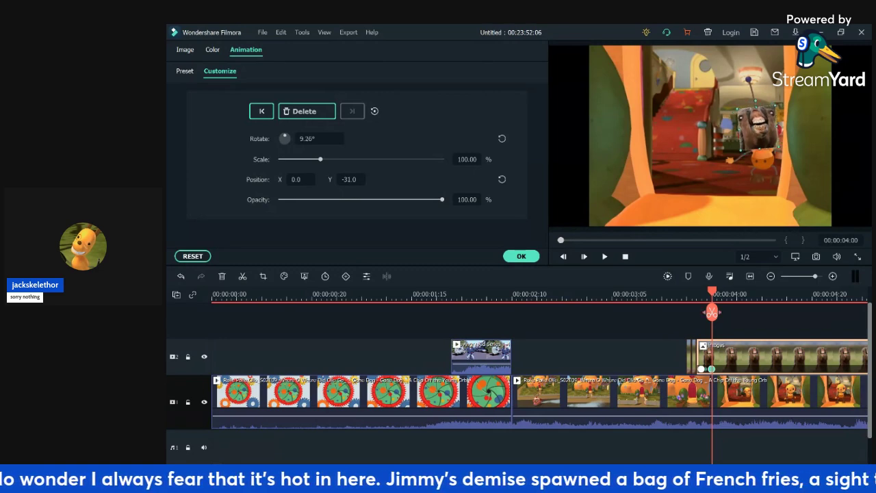
# - Review the horse face animation between its first two keyframes, frame by frame and in playback
pyautogui.click(713, 328)
pyautogui.press('Left')
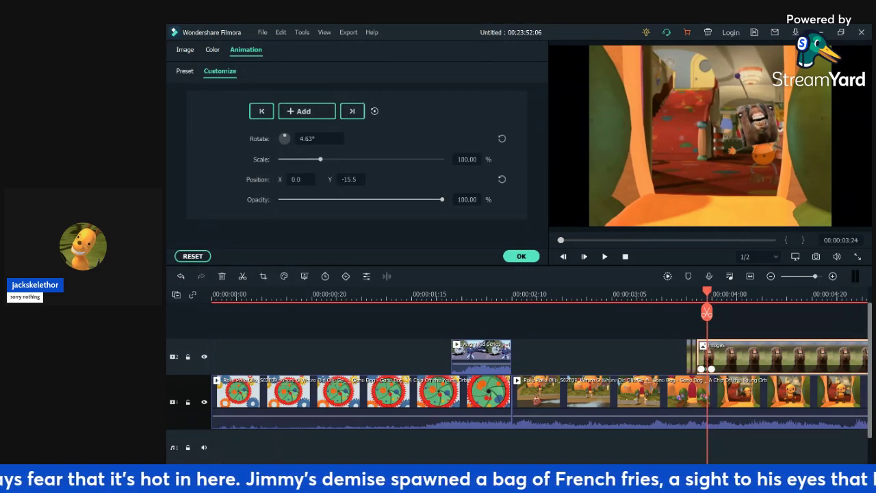
pyautogui.press('Left')
pyautogui.press('Left')
pyautogui.press('Left')
pyautogui.press('Left')
pyautogui.press('space')
pyautogui.press('space')
pyautogui.press('Left')
pyautogui.press('Left')
pyautogui.press('Left')
pyautogui.press('Left')
pyautogui.press('Left')
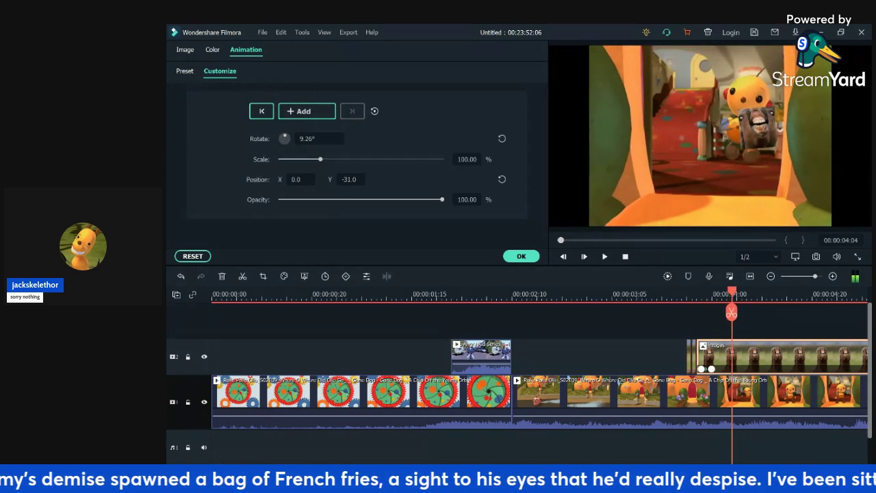
# - Add a keyframe at 00:00:04:01 and move the horse face further down to follow the character's head
pyautogui.press('Right')
pyautogui.press('Left')
pyautogui.press('Right')
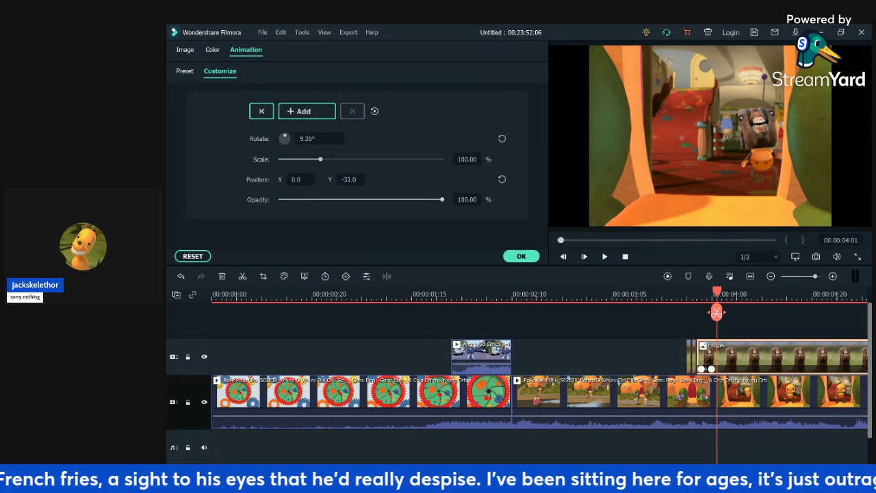
pyautogui.click(307, 111)
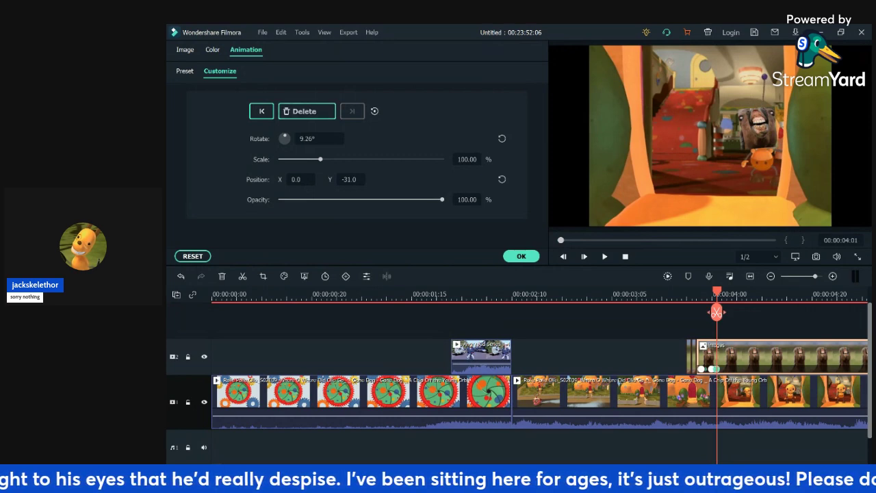
pyautogui.moveTo(755, 101); pyautogui.dragTo(762, 127)
# - Play from 00:00:03:21 and step through the following frames to check how the horse face tracks the head
pyautogui.click(692, 294)
pyautogui.press('space')
pyautogui.press('Right')
pyautogui.press('Right')
pyautogui.press('Right')
pyautogui.press('Right')
pyautogui.press('Right')
pyautogui.press('Left')
pyautogui.press('Left')
pyautogui.press('Right')
# - Add a keyframe at 00:00:04:03, move the horse face to X -11.0, Y 66.0 and rotate it to 26.08°
pyautogui.moveTo(722, 313); pyautogui.dragTo(727, 312)
pyautogui.click(306, 111)
pyautogui.moveTo(763, 128); pyautogui.dragTo(756, 76)
pyautogui.moveTo(752, 100); pyautogui.dragTo(757, 101)
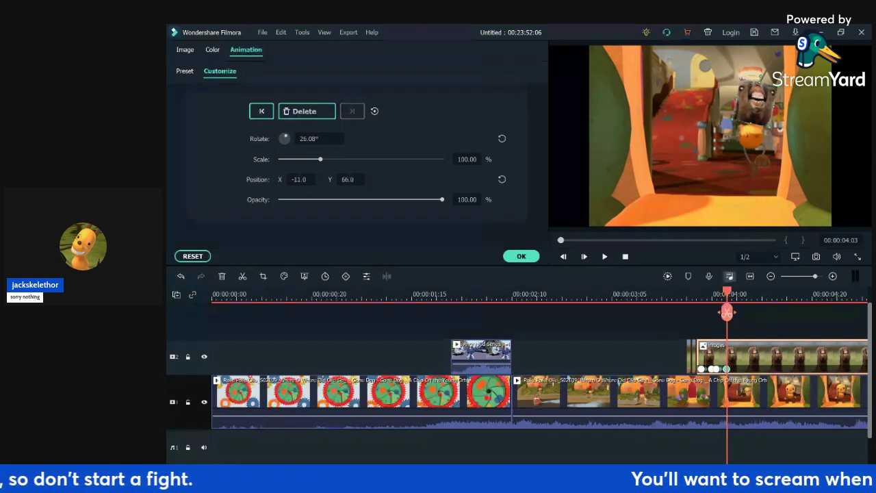
# - Step back and forth through the frames around 00:00:04:03 to check the horse face against the head's movement
pyautogui.press('Left')
pyautogui.press('Left')
pyautogui.press('Left')
pyautogui.press('Right')
pyautogui.press('Right')
pyautogui.press('Right')
pyautogui.press('Right')
pyautogui.press('Left')
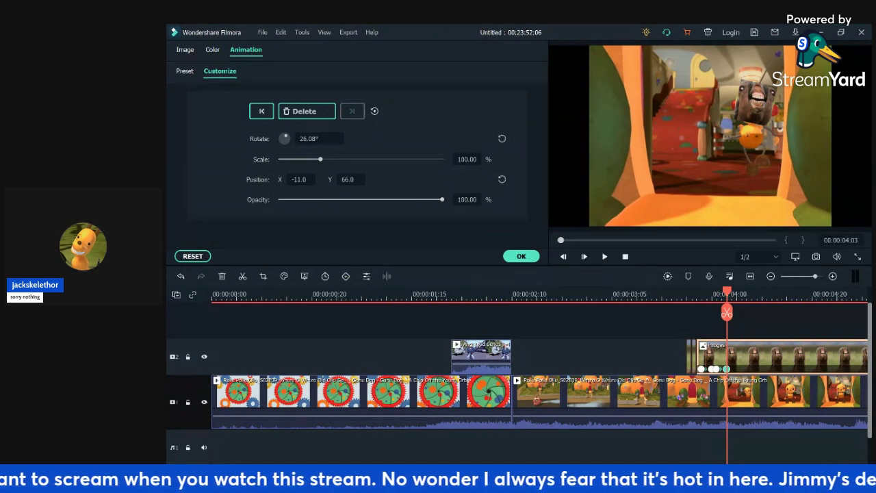
# - Add a keyframe at 00:00:04:04 with the horse face scaled to 109%, rotated to 36.48° and placed at X -37.3, Y 96.5
pyautogui.press('Right')
pyautogui.press('Right')
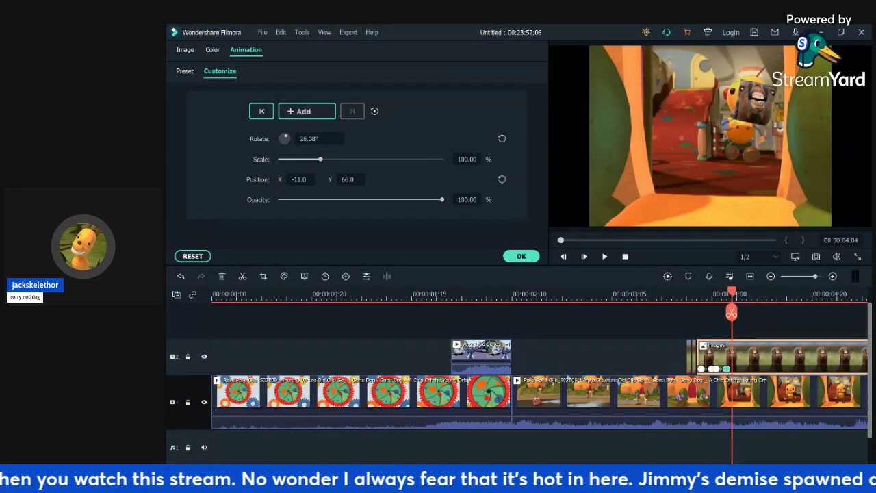
pyautogui.press('Left')
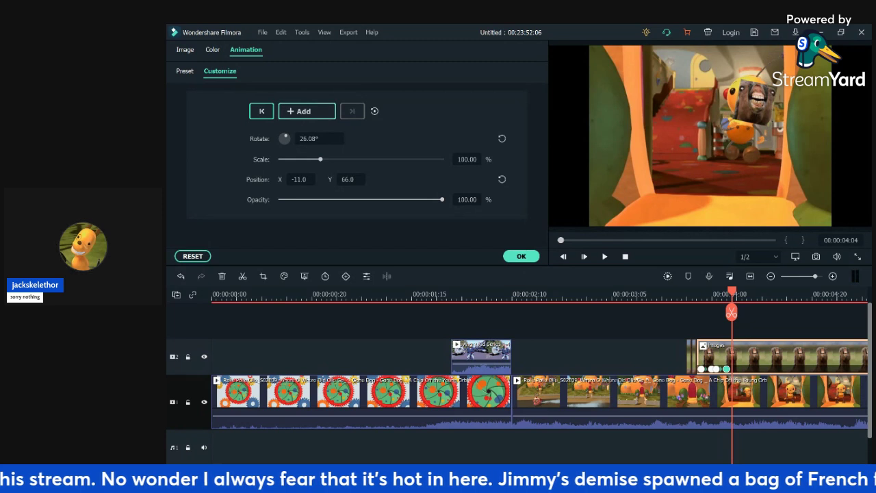
pyautogui.click(307, 111)
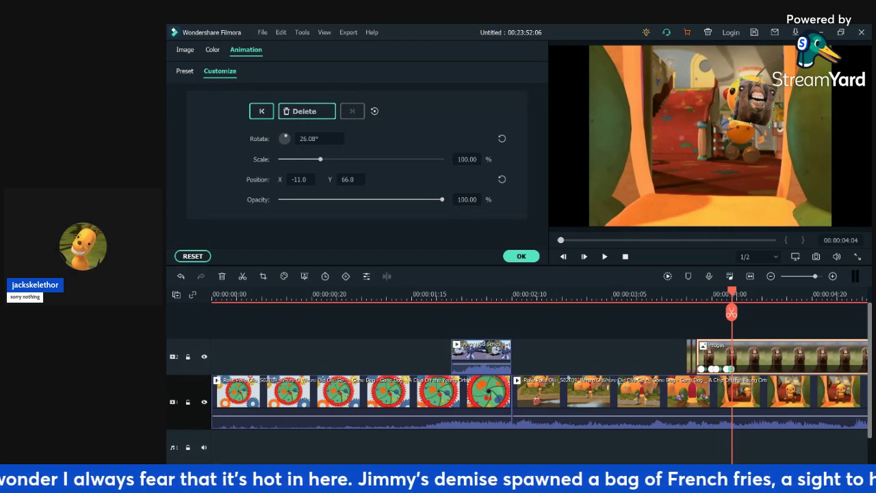
pyautogui.moveTo(733, 122); pyautogui.dragTo(747, 96)
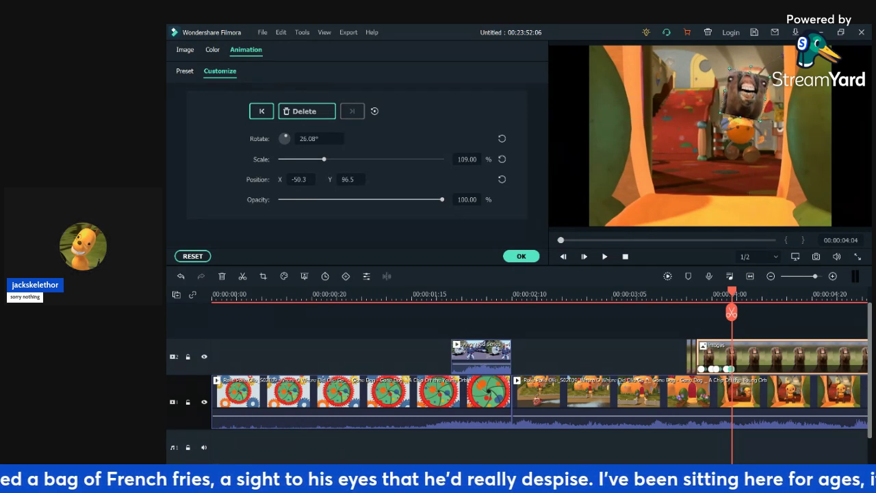
pyautogui.moveTo(747, 95); pyautogui.dragTo(751, 96)
pyautogui.moveTo(285, 136); pyautogui.dragTo(288, 135)
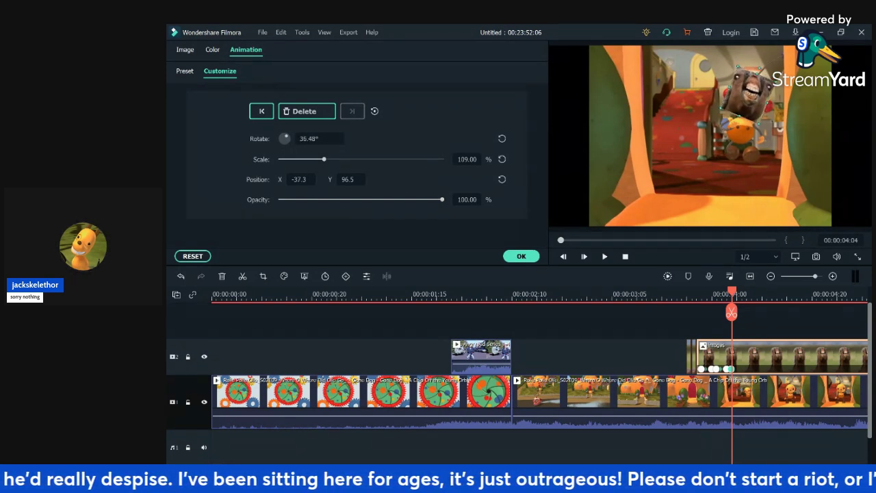
pyautogui.click(520, 256)
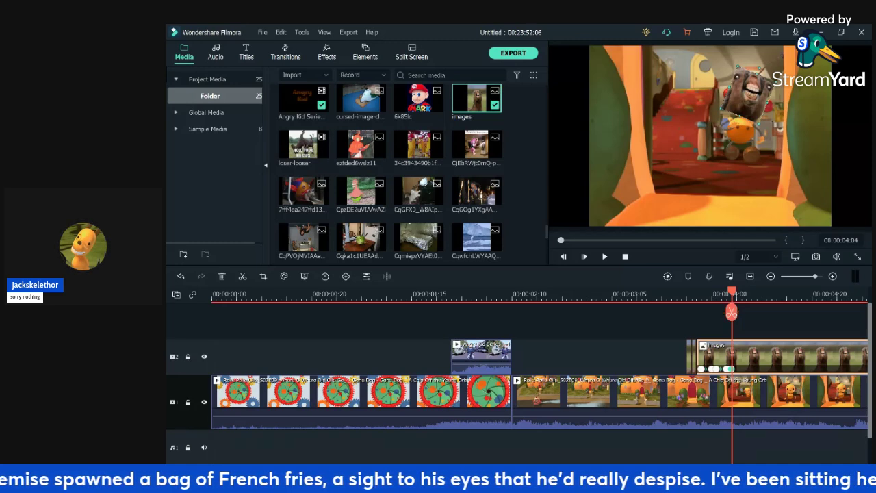
# - Add a keyframe at 00:00:04:07 with the horse face at X -94.6, Y -34.2, rotation 21.30° and scale 124.36%
pyautogui.doubleClick(753, 356)
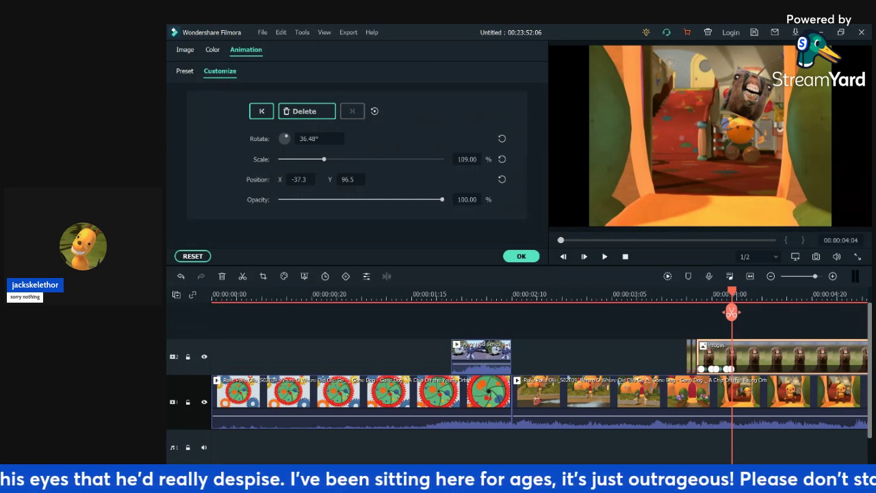
pyautogui.press('Right')
pyautogui.press('Right')
pyautogui.press('Right')
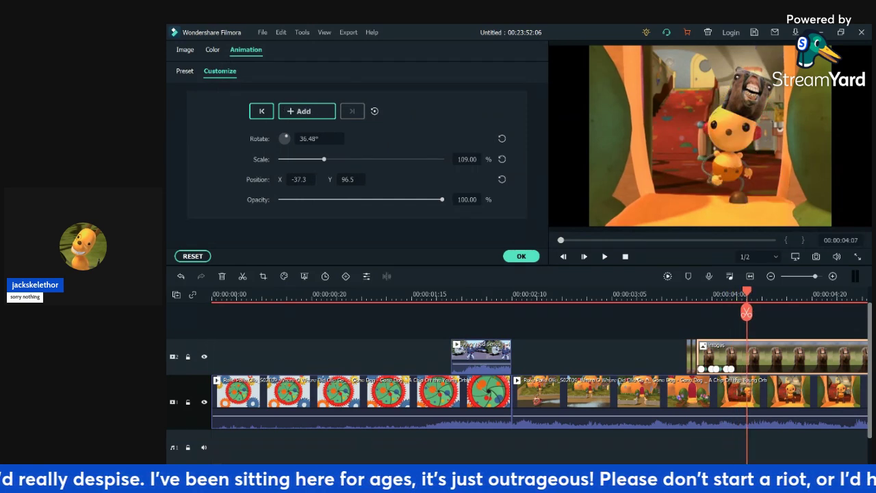
pyautogui.click(306, 111)
pyautogui.moveTo(748, 95)
pyautogui.mouseDown()
pyautogui.moveTo(729, 134)
pyautogui.moveTo(721, 94)
pyautogui.moveTo(739, 95)
pyautogui.mouseUp()
pyautogui.moveTo(733, 125)
pyautogui.mouseDown()
pyautogui.moveTo(728, 131)
pyautogui.moveTo(735, 125)
pyautogui.mouseUp()
pyautogui.moveTo(741, 96); pyautogui.dragTo(714, 95)
# - Add a keyframe at 00:00:04:05 and shift the horse face to X -60.4, Y 53.0
pyautogui.press('Left')
pyautogui.press('Left')
pyautogui.press('Left')
pyautogui.press('Left')
pyautogui.press('Right')
pyautogui.press('Right')
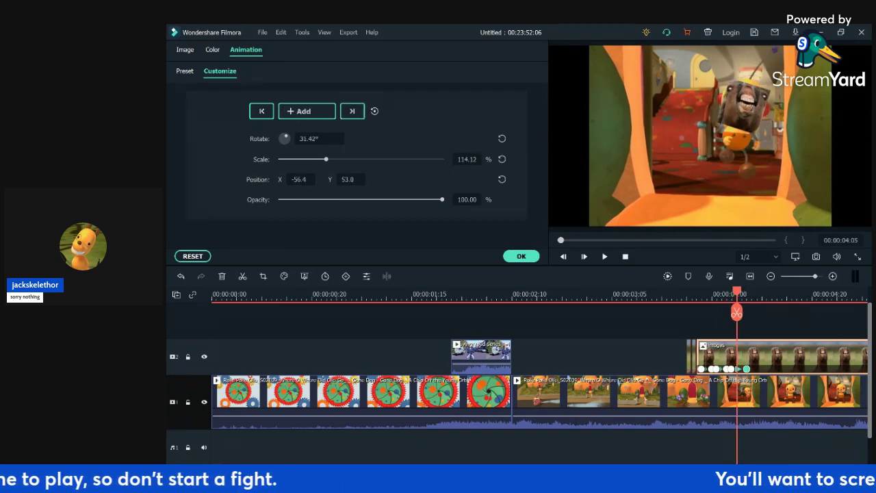
pyautogui.click(744, 106)
pyautogui.moveTo(745, 107); pyautogui.dragTo(742, 106)
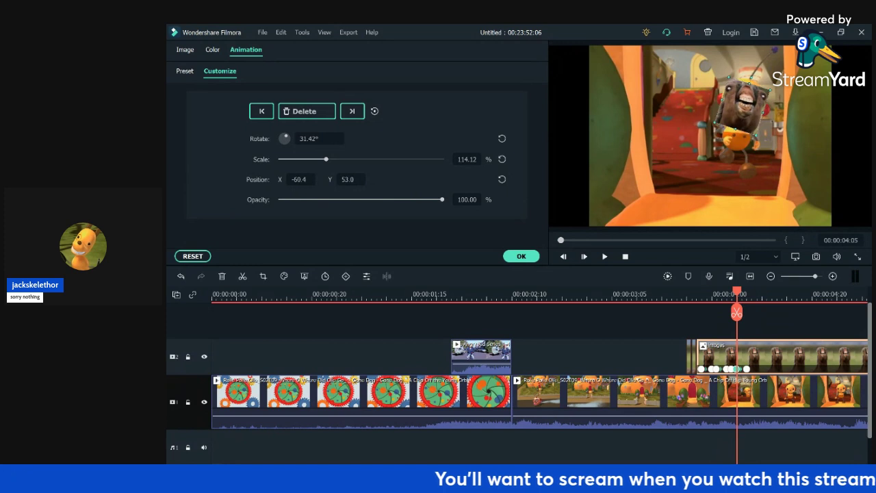
# - Raise the horse face at the 00:00:04:05 keyframe to X -58.4, Y 71.0
pyautogui.hotkey('alt', 'Up')
pyautogui.hotkey('alt', 'Up')
pyautogui.hotkey('alt', 'Up')
pyautogui.hotkey('alt', 'Up')
pyautogui.hotkey('alt', 'Up')
pyautogui.hotkey('alt', 'Up')
pyautogui.hotkey('alt', 'Up')
pyautogui.hotkey('alt', 'Up')
pyautogui.hotkey('alt', 'Up')
pyautogui.hotkey('alt', 'Up')
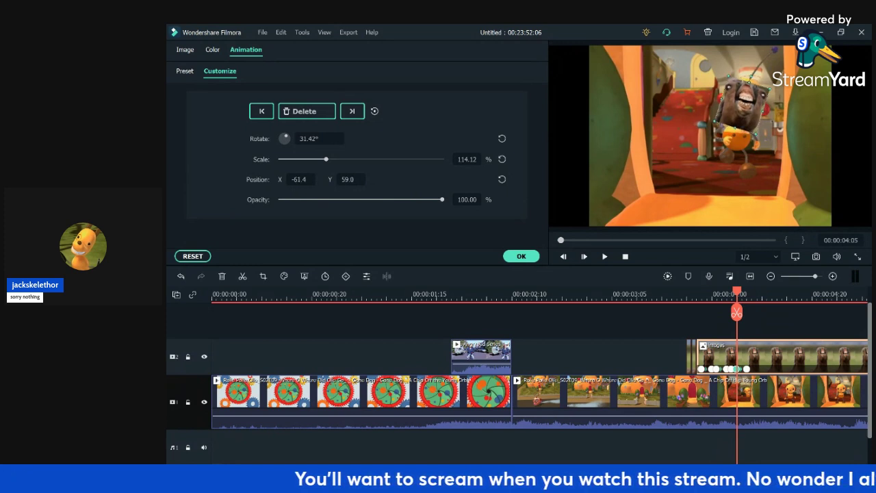
pyautogui.moveTo(738, 103); pyautogui.dragTo(740, 107)
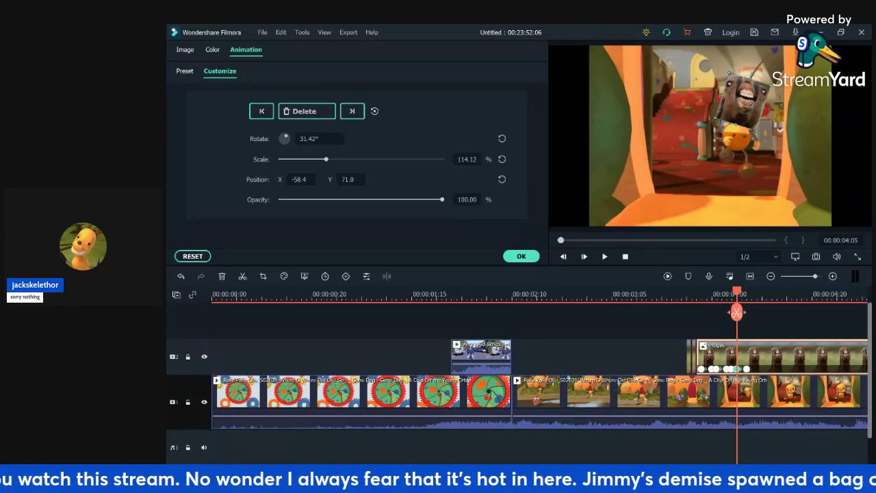
# - Add a keyframe at 00:00:04:06 and nudge the horse face to fit over the character's head
pyautogui.press('Right')
pyautogui.press('Left')
pyautogui.press('Left')
pyautogui.press('Right')
pyautogui.press('Right')
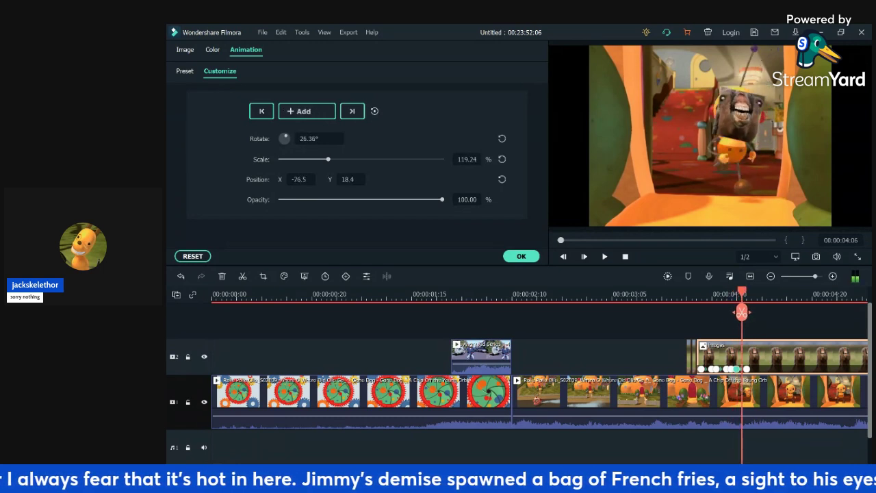
pyautogui.click(307, 111)
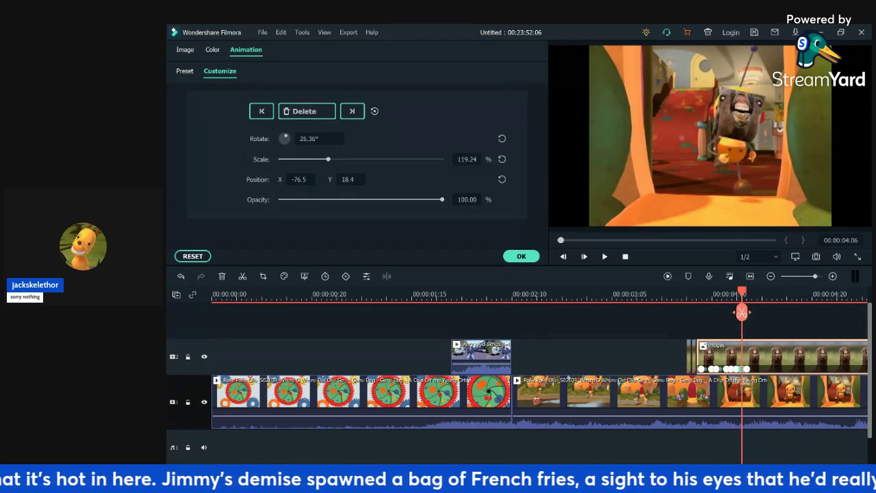
pyautogui.moveTo(299, 179); pyautogui.dragTo(295, 179)
pyautogui.moveTo(718, 100); pyautogui.dragTo(717, 108)
# - Step back and then forward to 00:00:04:10 frame by frame to check how the horse face follows the head
pyautogui.press('Left')
pyautogui.press('Left')
pyautogui.press('Left')
pyautogui.press('Left')
pyautogui.press('Left')
pyautogui.press('Left')
pyautogui.press('Left')
pyautogui.press('Left')
pyautogui.press('Left')
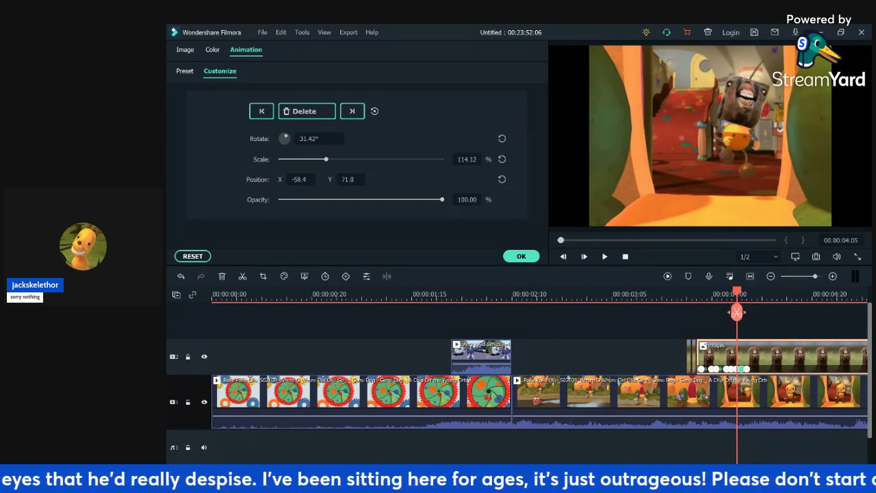
pyautogui.press('Right')
pyautogui.press('Right')
pyautogui.press('Right')
pyautogui.press('Right')
pyautogui.press('Right')
pyautogui.press('Right')
pyautogui.press('Right')
pyautogui.press('Right')
pyautogui.press('Right')
pyautogui.press('Right')
pyautogui.press('Right')
pyautogui.press('Right')
pyautogui.press('Right')
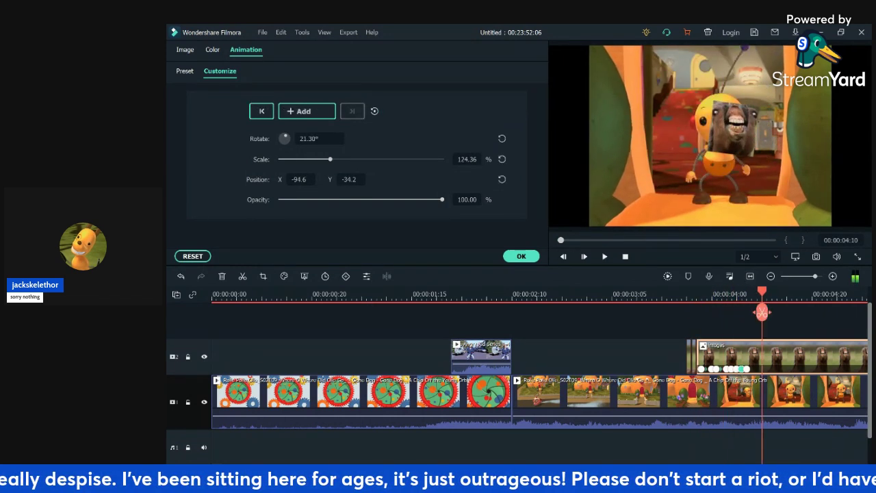
# - Return to the 00:00:04:07 keyframe and shift the horse face to X -100.6
pyautogui.press('Left')
pyautogui.press('Left')
pyautogui.press('Left')
pyautogui.press('Left')
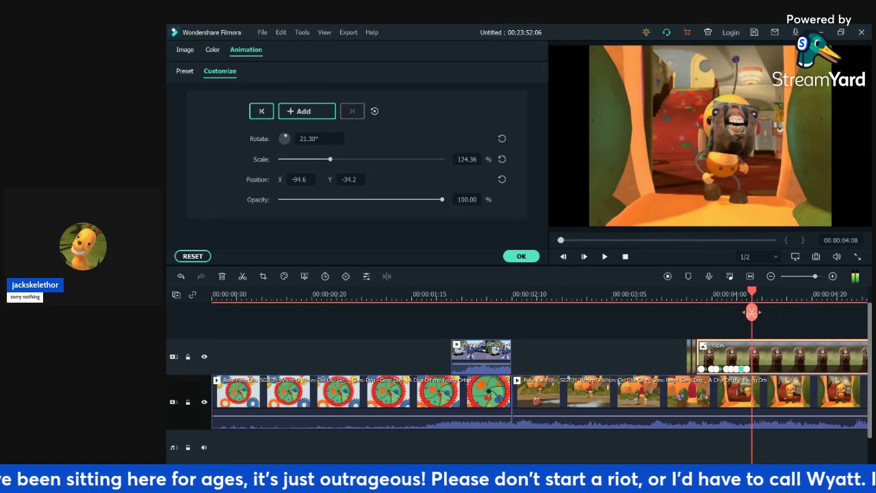
pyautogui.press('Right')
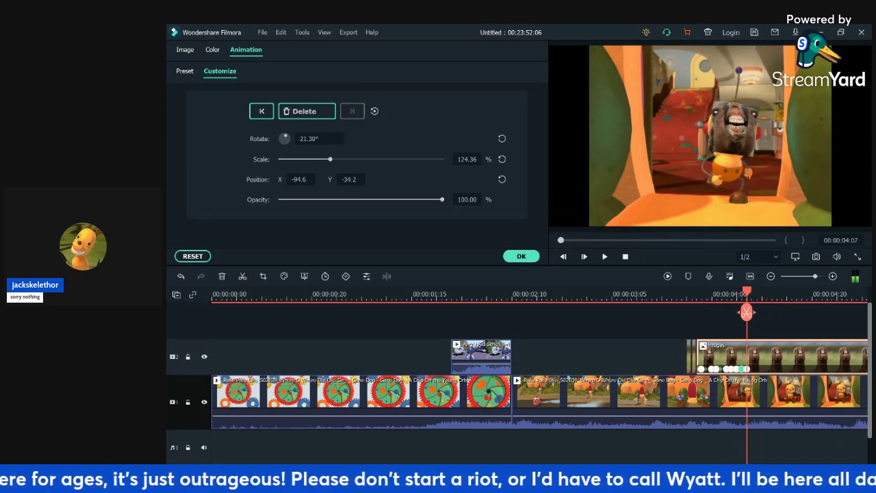
pyautogui.hotkey('alt', 'Left')
pyautogui.hotkey('alt', 'Left')
pyautogui.hotkey('alt', 'Left')
pyautogui.hotkey('alt', 'Left')
pyautogui.hotkey('alt', 'Left')
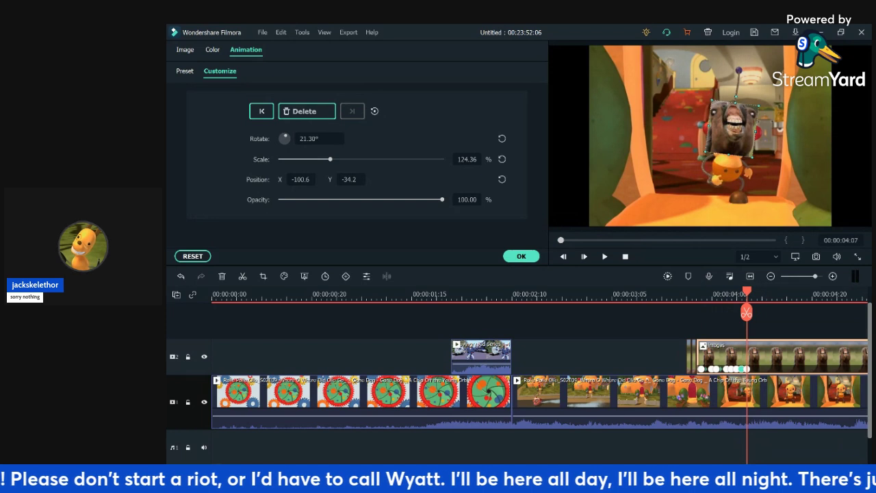
# - Add a keyframe at 00:00:04:09, enlarge the horse face to 129.28% and move it to X -126.1, Y 6.4
pyautogui.press('Right')
pyautogui.press('Right')
pyautogui.click(306, 111)
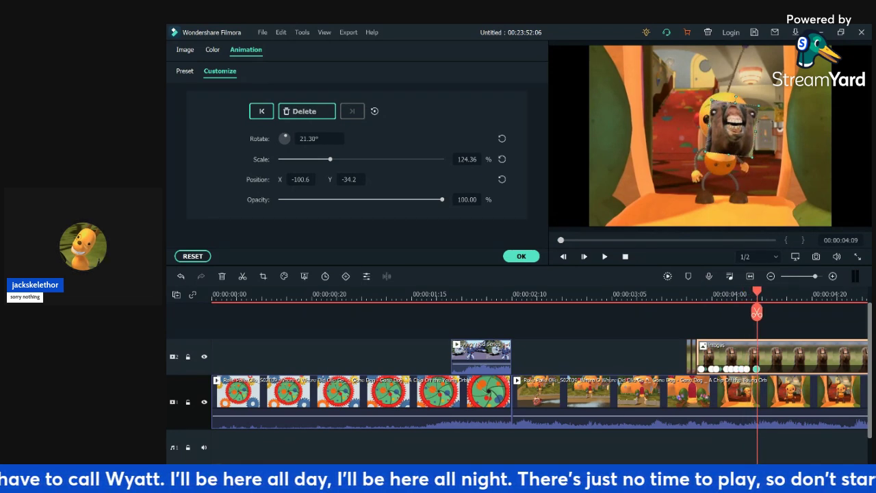
pyautogui.moveTo(732, 128); pyautogui.dragTo(725, 119)
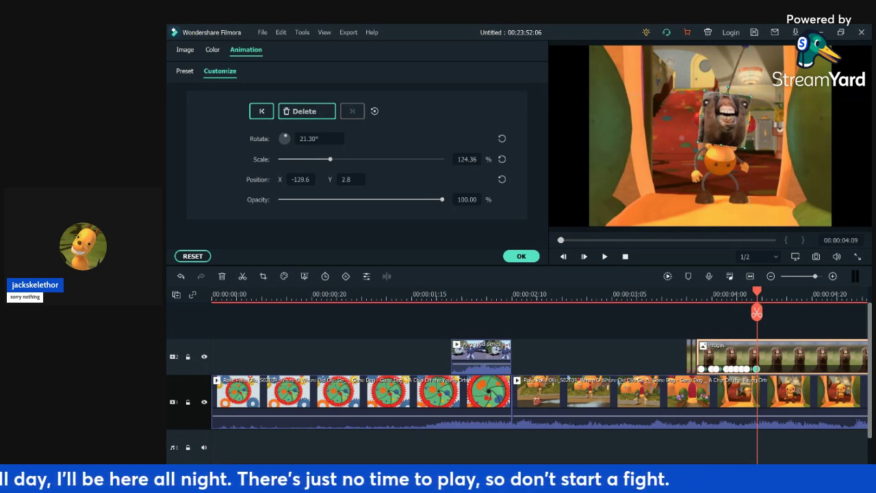
pyautogui.moveTo(703, 91); pyautogui.dragTo(699, 89)
pyautogui.moveTo(724, 119); pyautogui.dragTo(725, 119)
# - Step back through the frames before 00:00:04:09 to check the horse face against the head's movement
pyautogui.click(765, 321)
pyautogui.press('Left')
pyautogui.press('Left')
pyautogui.press('Left')
pyautogui.press('Left')
pyautogui.press('Left')
pyautogui.press('Right')
pyautogui.press('Right')
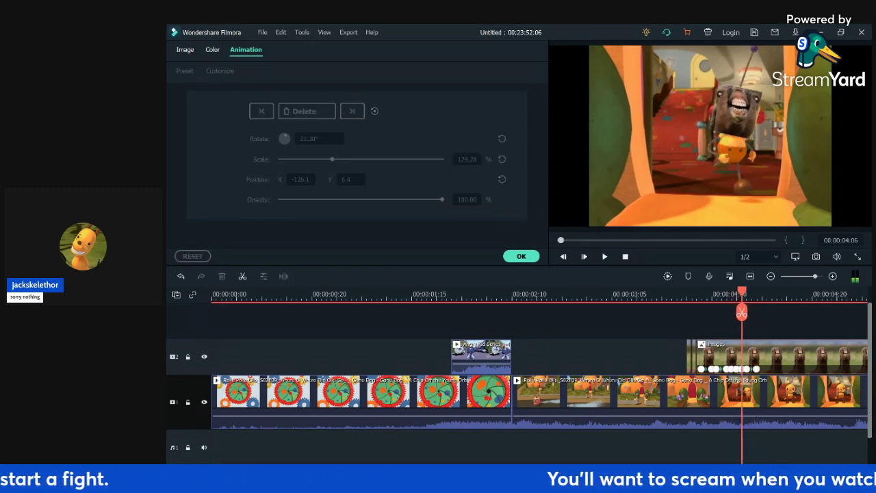
# - Add a keyframe at 00:00:04:14, rotate the horse face to -34.39° and move it to X -221.1, Y -13.6
pyautogui.press('Right')
pyautogui.press('Right')
pyautogui.press('Right')
pyautogui.press('Right')
pyautogui.press('Right')
pyautogui.press('Right')
pyautogui.press('Right')
pyautogui.press('Right')
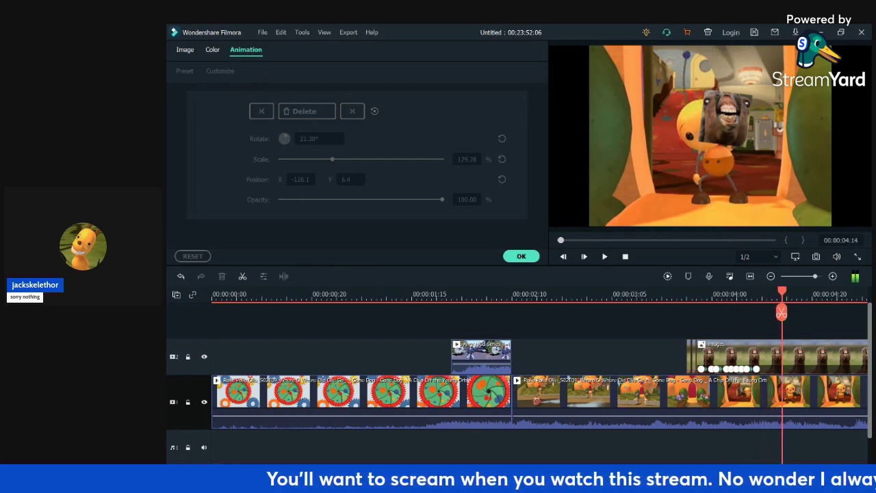
pyautogui.click(307, 111)
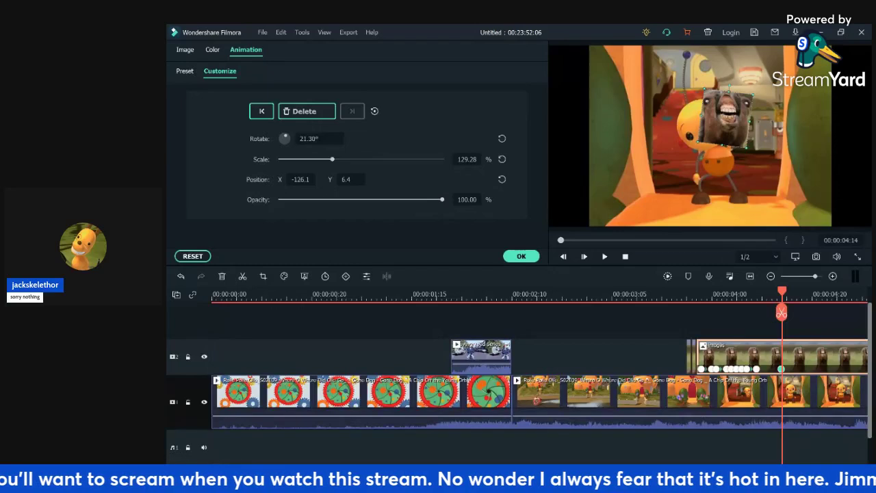
pyautogui.moveTo(730, 87); pyautogui.dragTo(700, 125)
# - Check the frames around 00:00:04:14, then add a keyframe at 00:00:04:16 with the horse face at -25.09° and X -208.1
pyautogui.moveTo(781, 292); pyautogui.dragTo(762, 291)
pyautogui.press('Right')
pyautogui.press('Right')
pyautogui.press('Right')
pyautogui.press('Right')
pyautogui.press('Right')
pyautogui.press('Right')
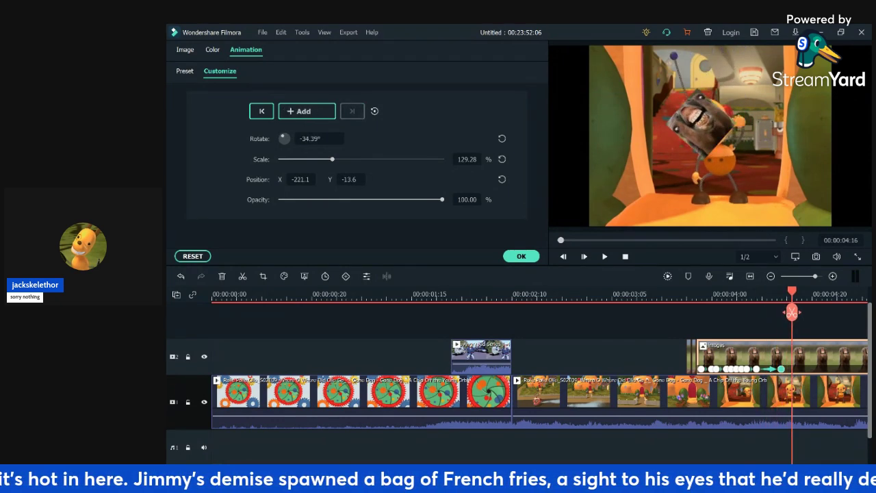
pyautogui.press('Right')
pyautogui.press('Left')
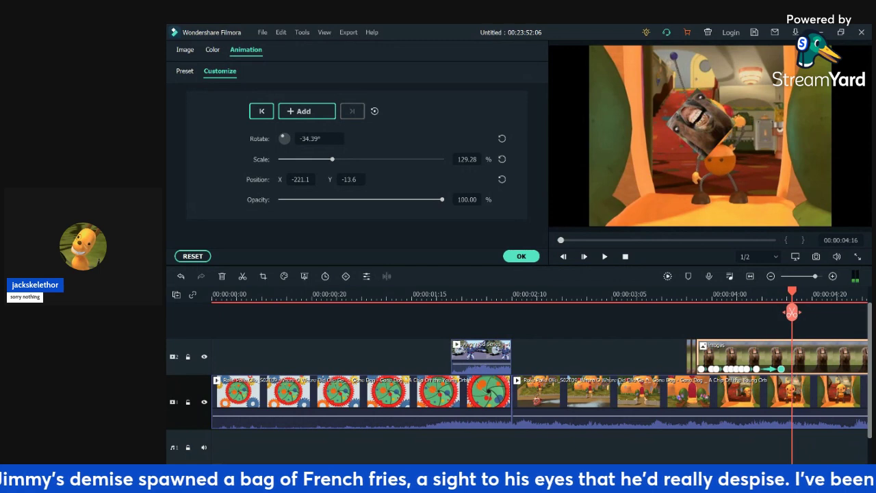
pyautogui.click(307, 111)
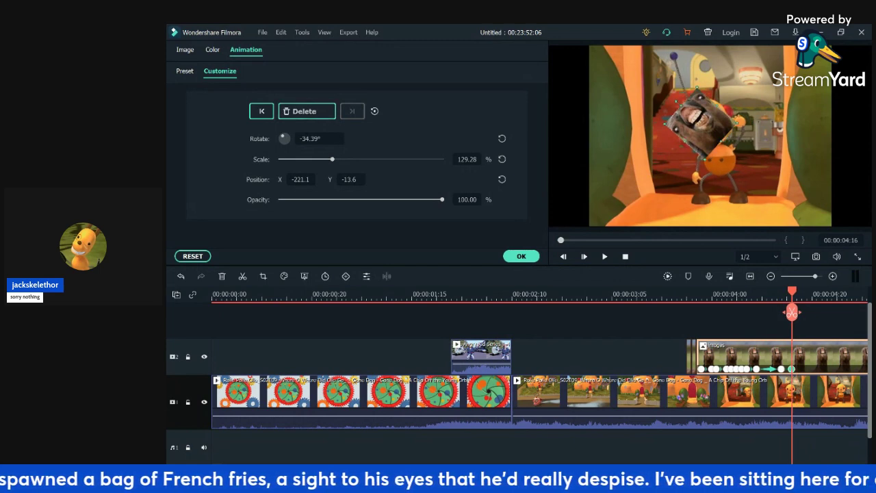
pyautogui.moveTo(677, 102); pyautogui.dragTo(703, 124)
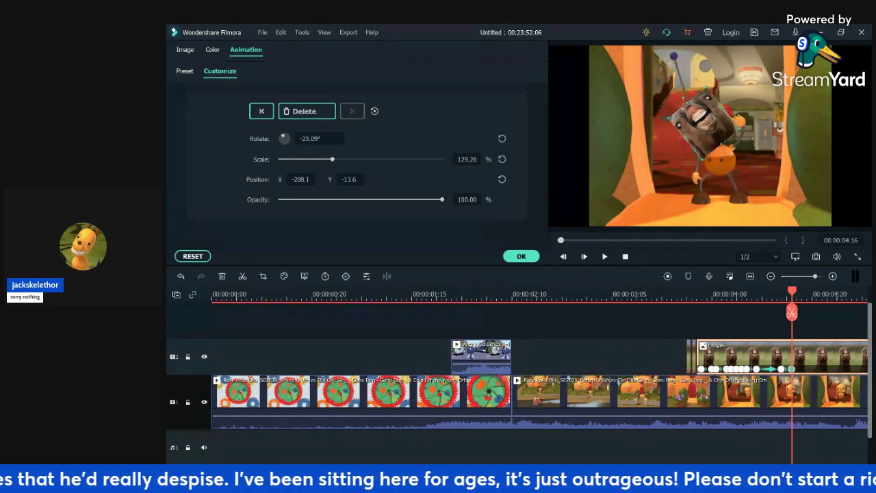
# - Add a keyframe at 00:00:04:24, rotate the horse face to 28.11° and move it to X -93.1, Y -0.6
pyautogui.moveTo(792, 293); pyautogui.dragTo(832, 291)
pyautogui.press('Right')
pyautogui.press('Right')
pyautogui.press('Right')
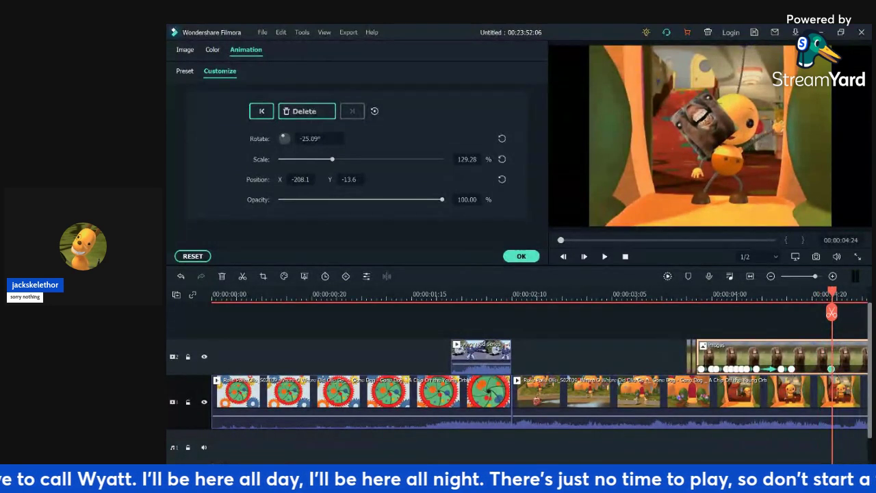
pyautogui.moveTo(684, 98); pyautogui.dragTo(713, 92)
pyautogui.moveTo(705, 123); pyautogui.dragTo(740, 118)
# - Add a keyframe at 00:00:04:21 with the horse face rotated to 18.60° and placed at X -124.2, Y 1.5
pyautogui.click(760, 322)
pyautogui.press('Left')
pyautogui.press('Left')
pyautogui.press('Left')
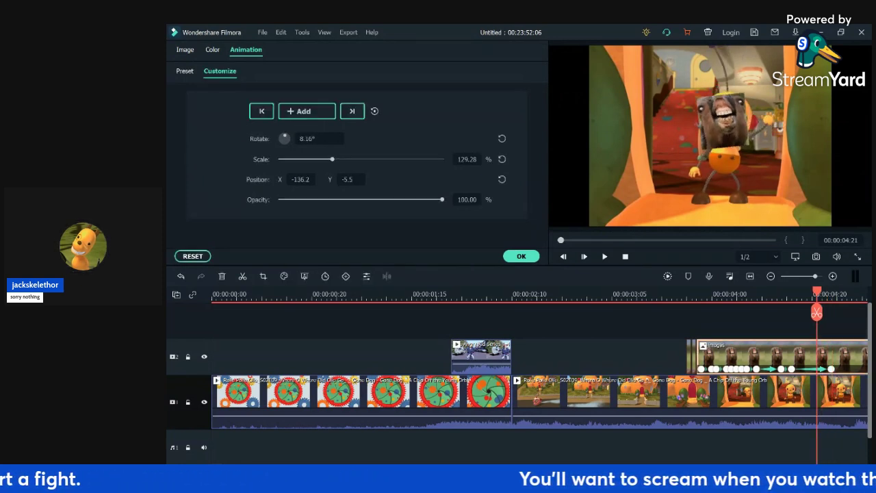
pyautogui.moveTo(724, 121); pyautogui.dragTo(723, 124)
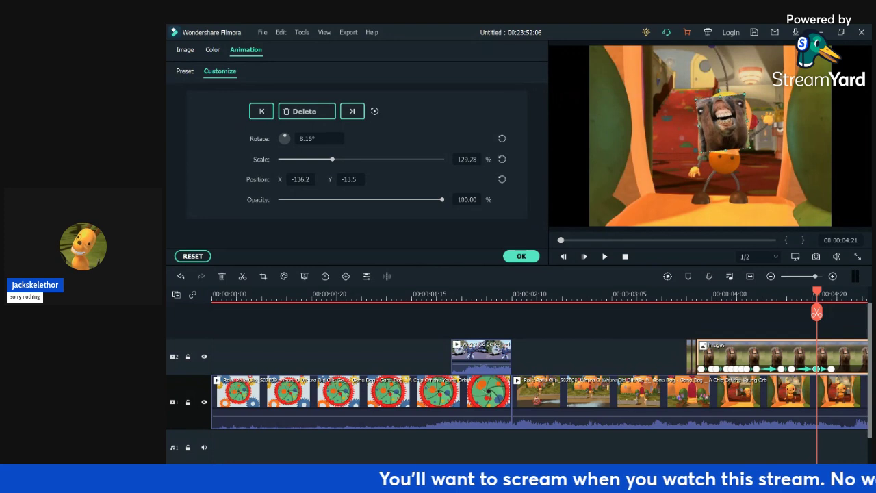
pyautogui.moveTo(720, 91); pyautogui.dragTo(737, 89)
pyautogui.moveTo(724, 123); pyautogui.dragTo(727, 119)
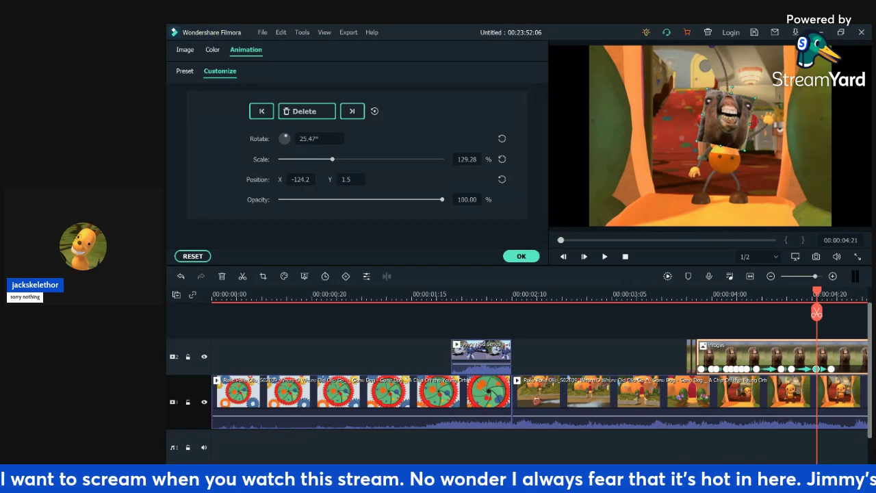
pyautogui.moveTo(733, 88); pyautogui.dragTo(729, 87)
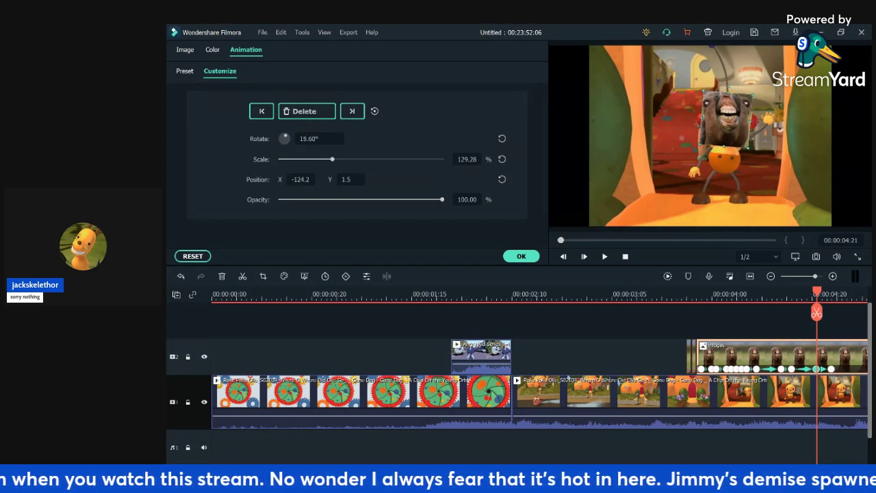
# - Play the clip from 00:00:04:17 to check the horse face across the new keyframes
pyautogui.press('Left')
pyautogui.press('Left')
pyautogui.press('Left')
pyautogui.press('Left')
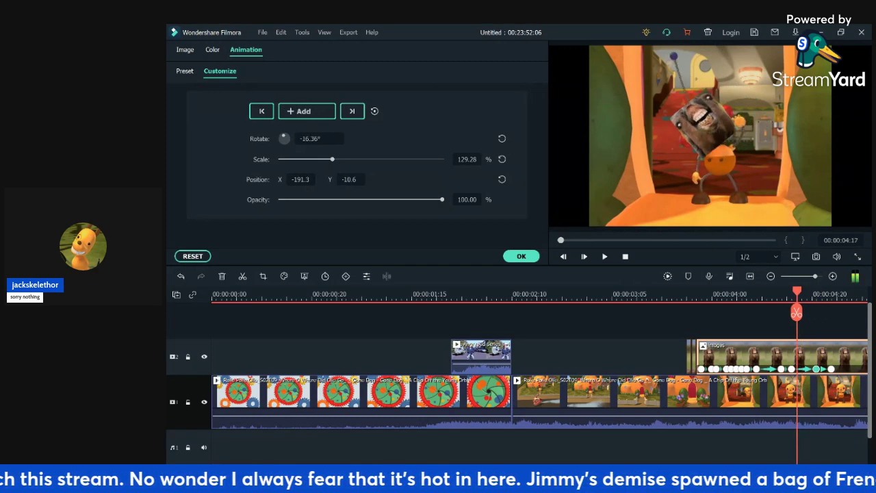
pyautogui.press('space')
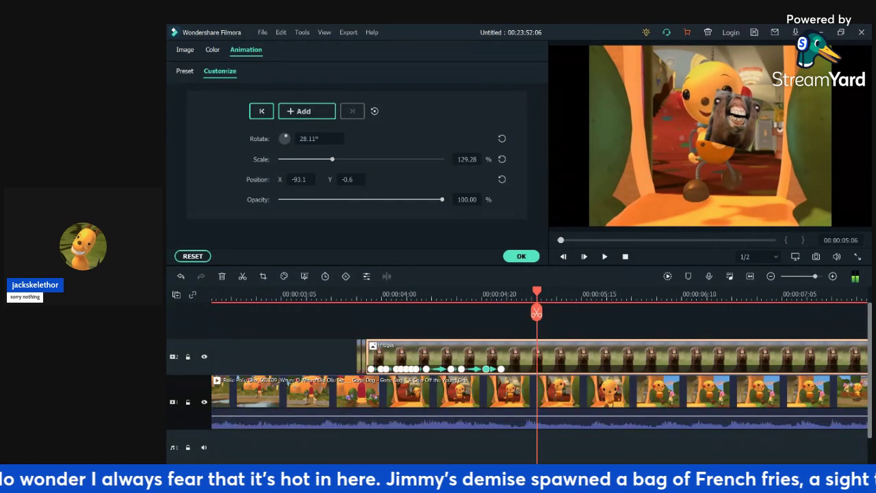
# - Step back and forth through the frames around 00:00:05:01 to examine the horse face's alignment after its last keyframe
pyautogui.press('Left')
pyautogui.press('Left')
pyautogui.press('Left')
pyautogui.press('Left')
pyautogui.press('Left')
pyautogui.press('Left')
pyautogui.press('Right')
pyautogui.press('Right')
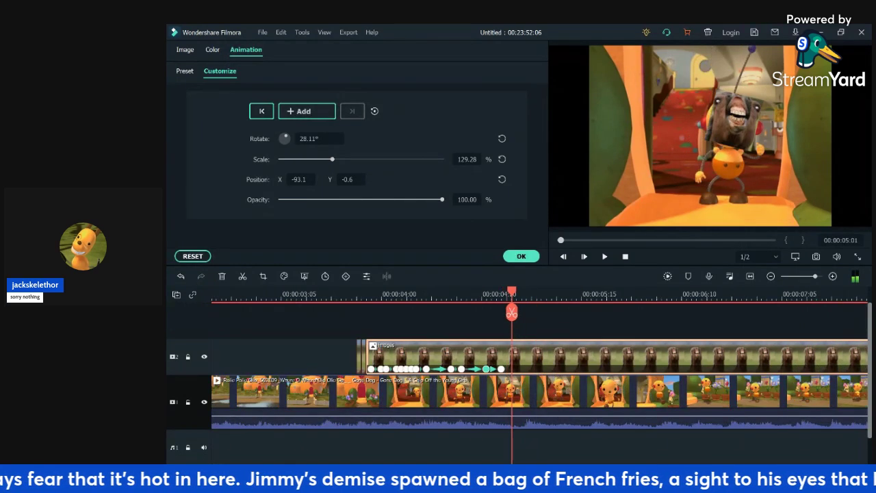
pyautogui.press('Left')
pyautogui.press('Right')
pyautogui.press('Right')
pyautogui.press('Left')
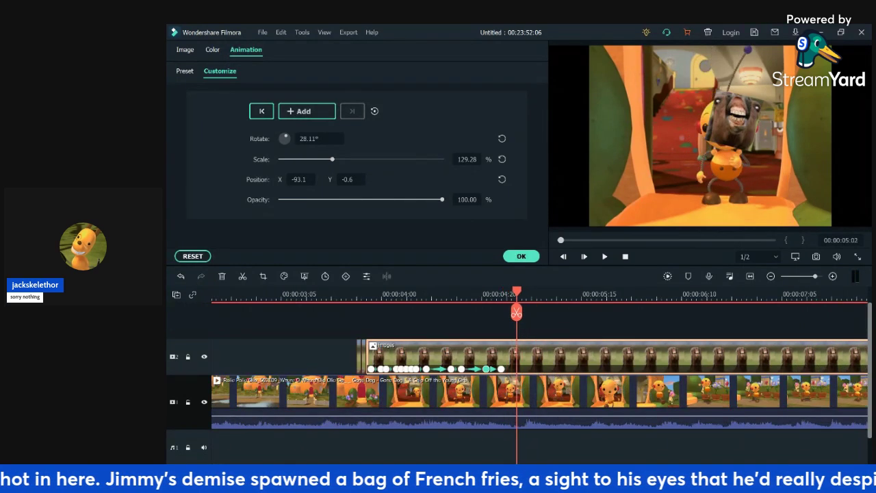
# - Add a keyframe to the horse-face image at 00:00:05:02, rotated to about 17.58° and positioned over the head at about X -121, Y -17
pyautogui.click(307, 111)
pyautogui.moveTo(736, 121); pyautogui.dragTo(729, 124)
pyautogui.moveTo(730, 94); pyautogui.dragTo(726, 93)
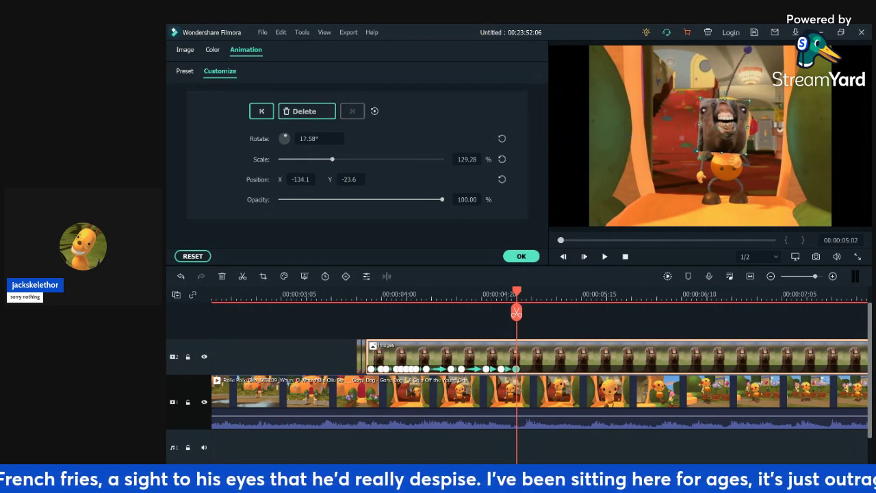
pyautogui.moveTo(729, 123); pyautogui.dragTo(728, 120)
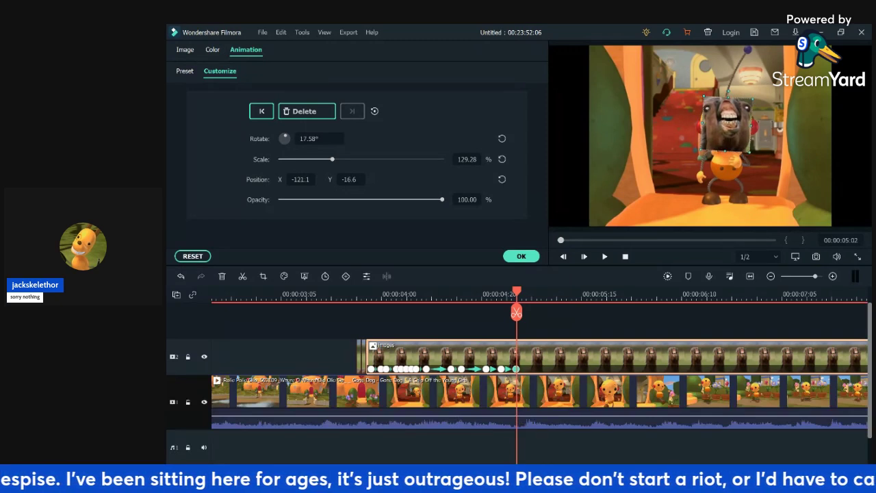
# - Keyframe the horse-face image at 00:00:04:18 over the head at about X -180.5, Y -1.6, and advance to 00:00:04:19
pyautogui.press('Left')
pyautogui.press('Left')
pyautogui.press('Left')
pyautogui.press('Left')
pyautogui.press('Left')
pyautogui.press('Left')
pyautogui.press('Left')
pyautogui.press('Left')
pyautogui.press('Left')
pyautogui.press('Left')
pyautogui.press('Left')
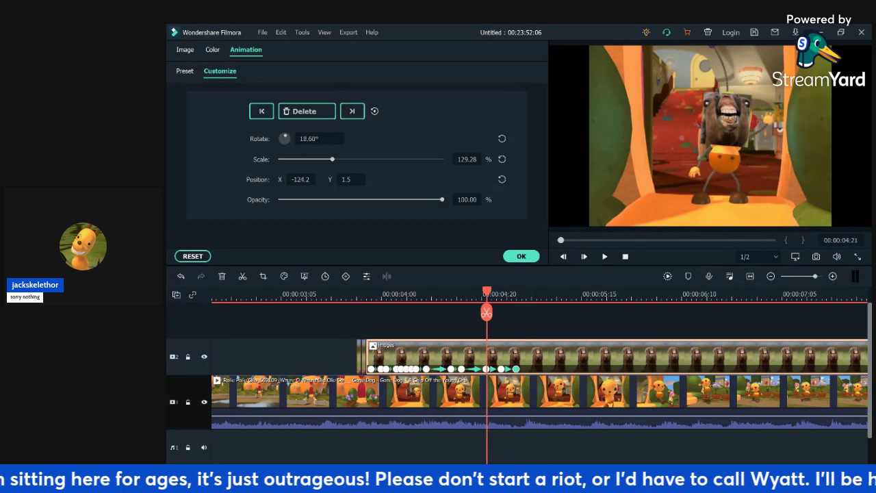
pyautogui.press('Right')
pyautogui.press('Right')
pyautogui.press('Right')
pyautogui.press('Left')
pyautogui.moveTo(714, 121); pyautogui.dragTo(711, 120)
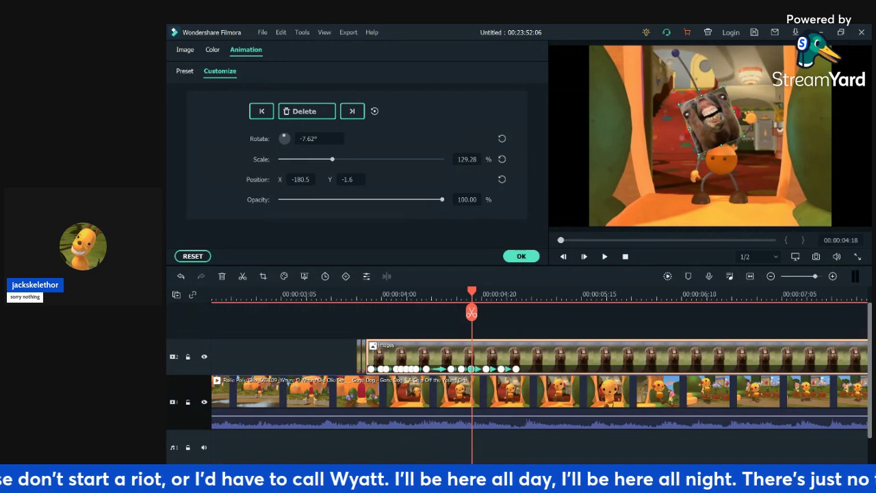
pyautogui.press('Right')
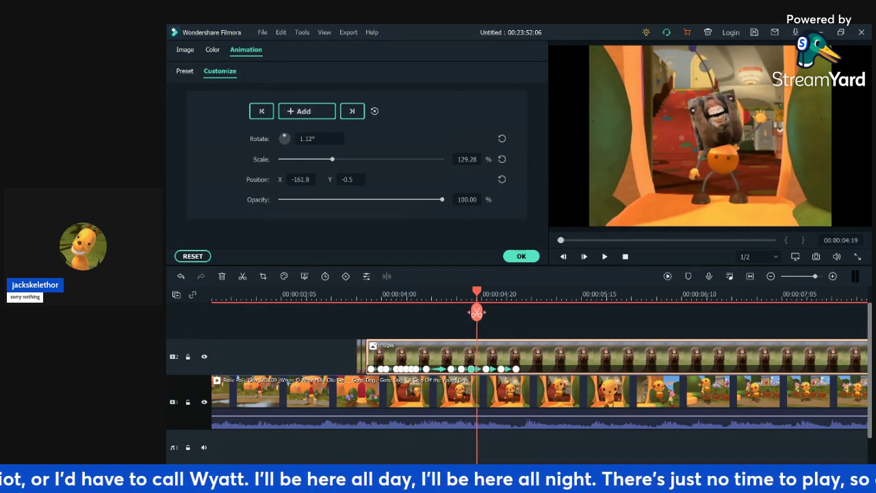
pyautogui.click(715, 120)
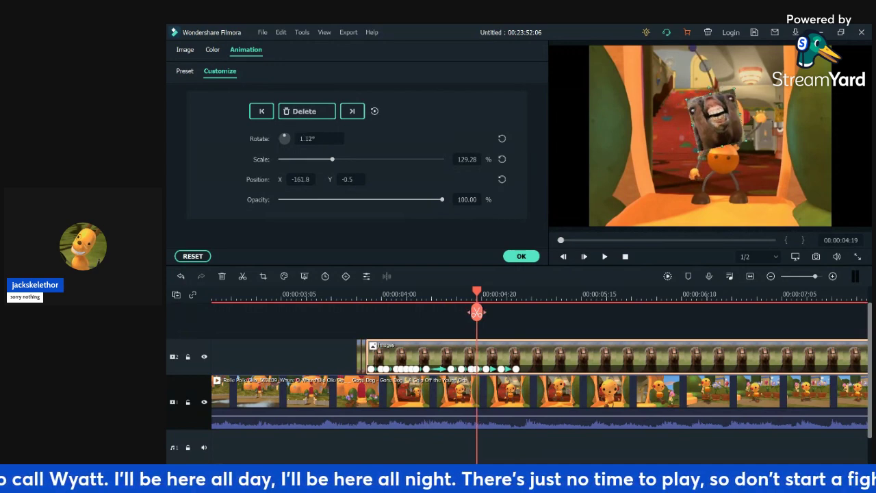
pyautogui.moveTo(723, 158); pyautogui.dragTo(727, 154)
pyautogui.hotkey('ctrl', 'z')
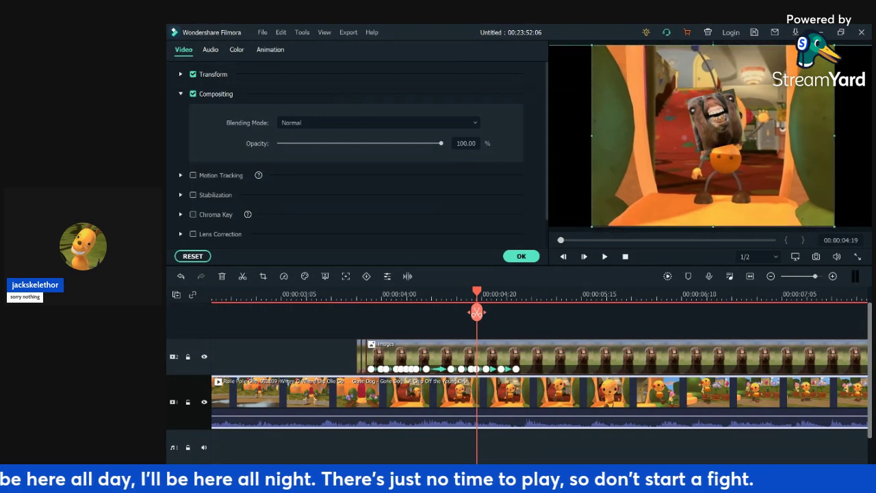
pyautogui.click(181, 277)
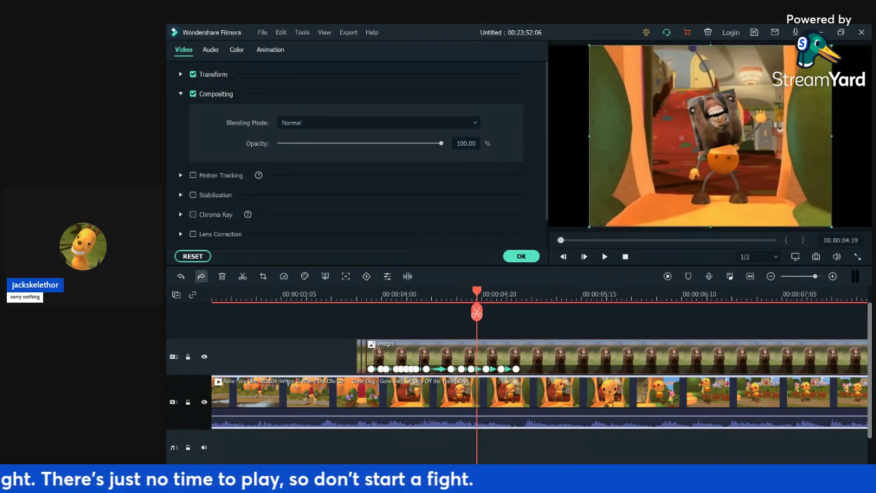
pyautogui.click(201, 276)
pyautogui.click(180, 276)
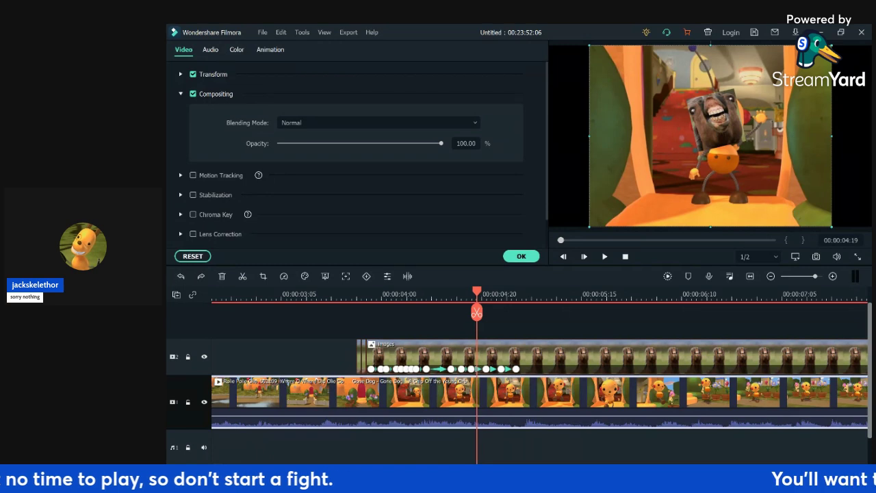
# - Keyframe the horse-face image at 00:00:04:19, rotated to about 9.61° and positioned at about X -149.8, Y 6.5
pyautogui.click(498, 354)
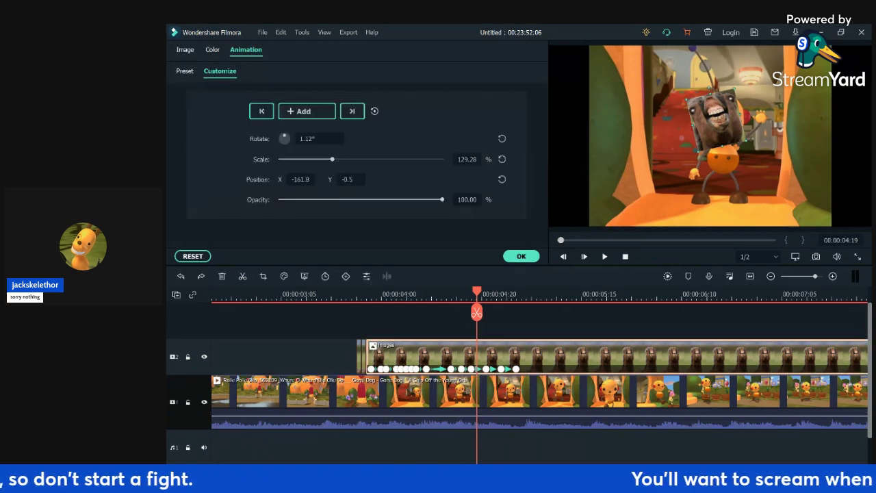
pyautogui.moveTo(709, 88); pyautogui.dragTo(714, 88)
pyautogui.moveTo(716, 121); pyautogui.dragTo(719, 120)
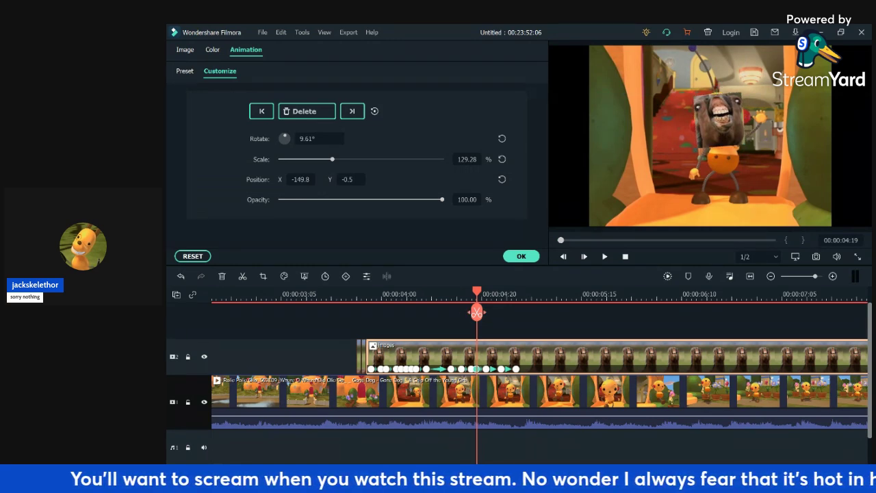
pyautogui.moveTo(720, 119); pyautogui.dragTo(720, 117)
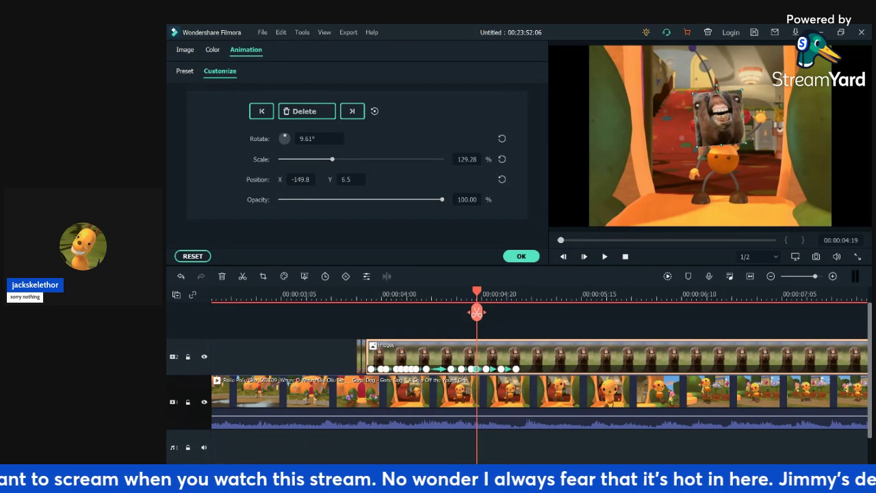
pyautogui.press('Left')
pyautogui.press('Right')
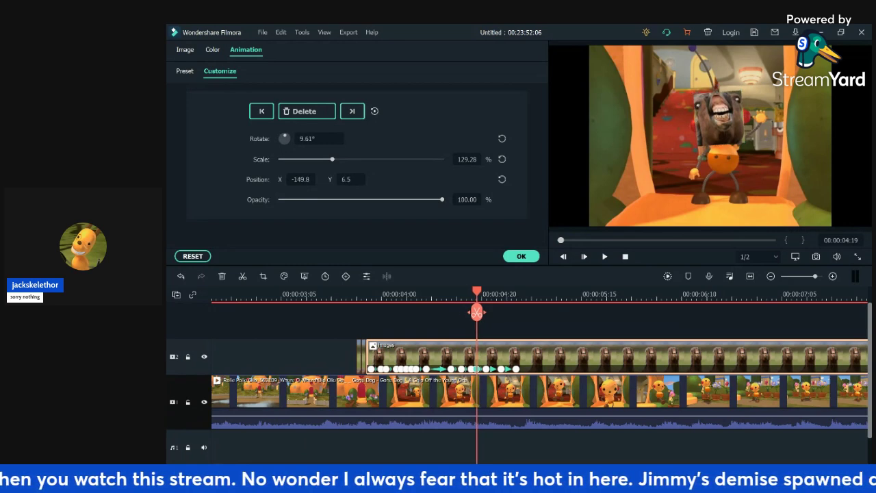
# - Keyframe the horse-face position at about X -132, Y 12 at 00:00:04:20 and about X -95.7, Y -3.9 at 00:00:05:00
pyautogui.press('Right')
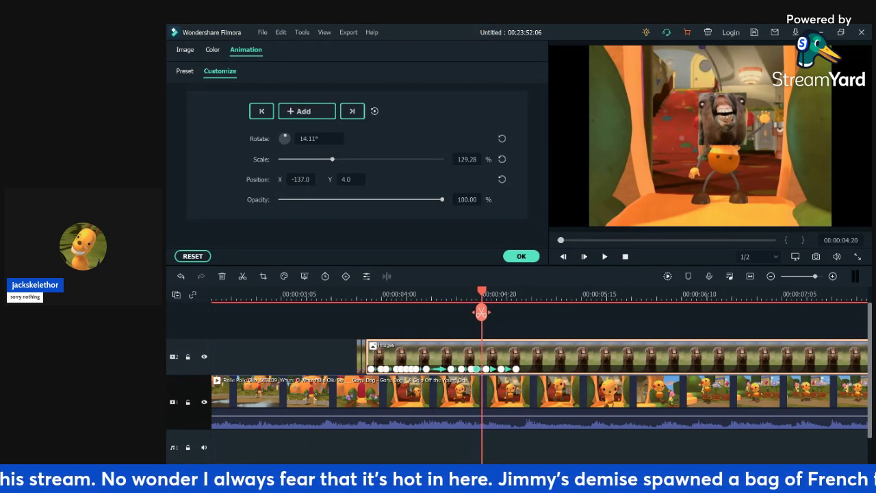
pyautogui.moveTo(722, 119); pyautogui.dragTo(722, 118)
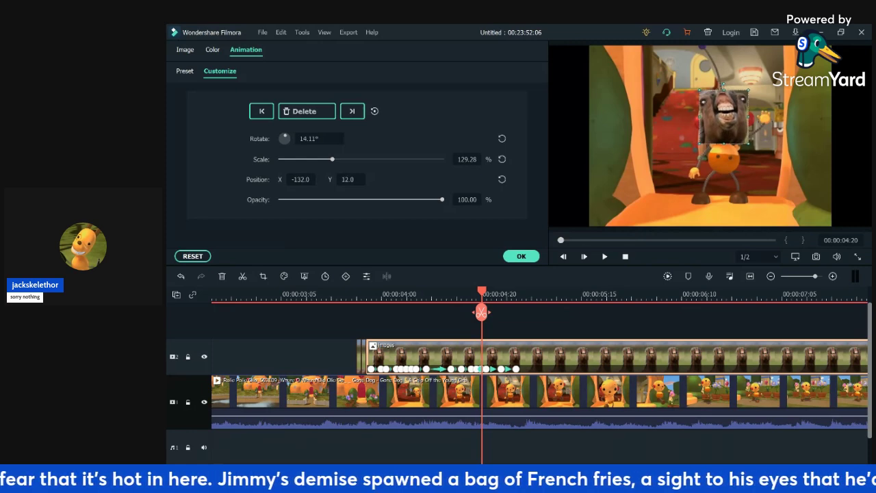
pyautogui.moveTo(481, 291); pyautogui.dragTo(507, 312)
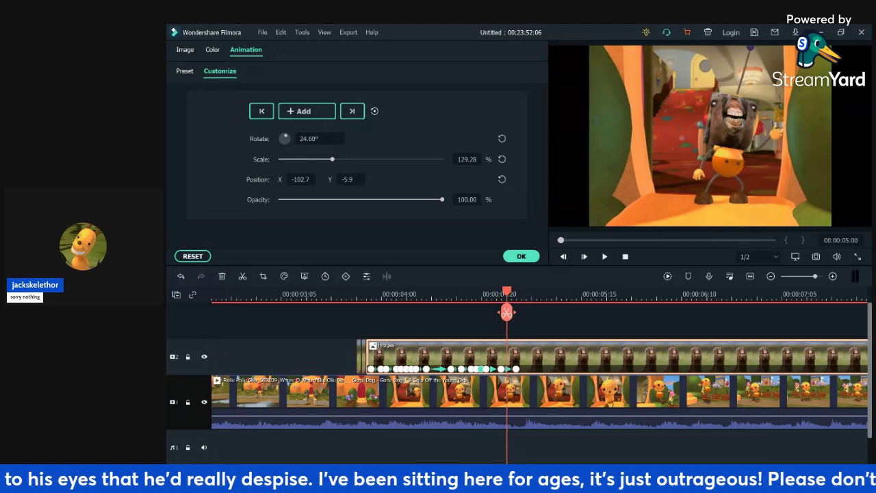
pyautogui.moveTo(733, 122); pyautogui.dragTo(731, 110)
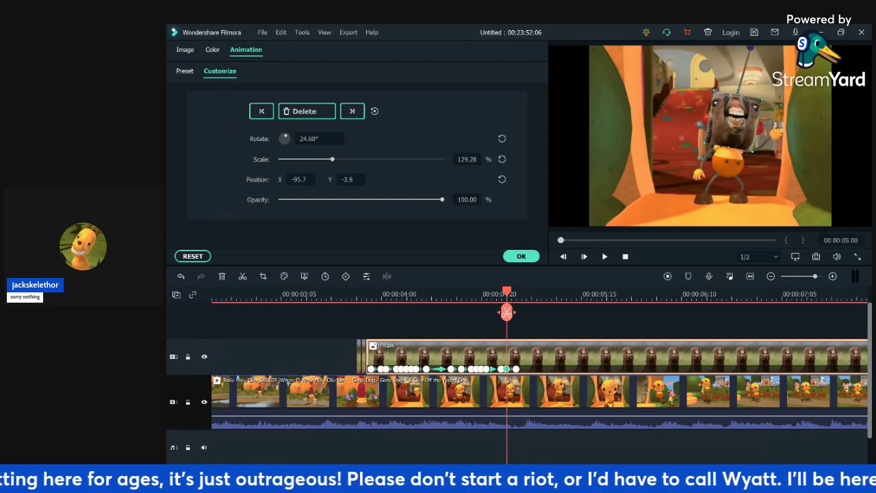
# - Keyframe the horse-face image at 00:00:04:22, positioned over the head at about X -109.8, Y 5.8
pyautogui.press('Left')
pyautogui.press('Left')
pyautogui.press('Left')
pyautogui.click(730, 118)
pyautogui.moveTo(730, 116); pyautogui.dragTo(732, 118)
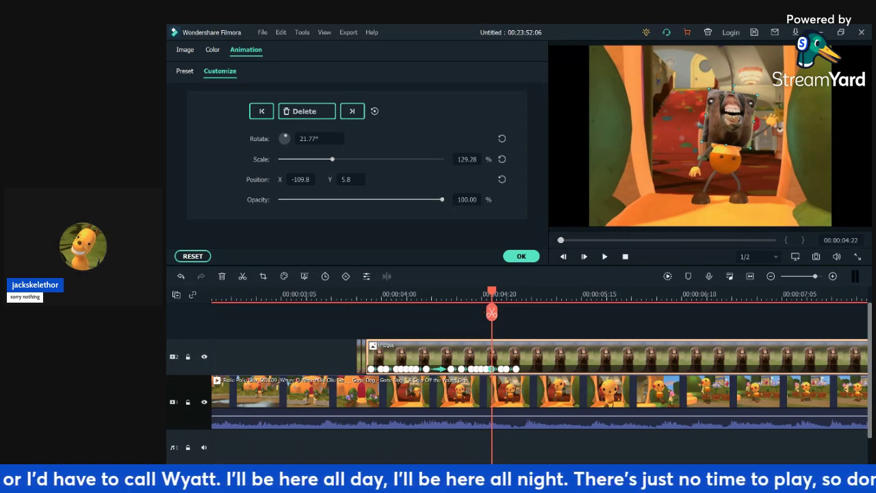
# - Add a keyframe to the horse-face image at 00:00:04:10 and rotate it to about 18.15°
pyautogui.click(431, 295)
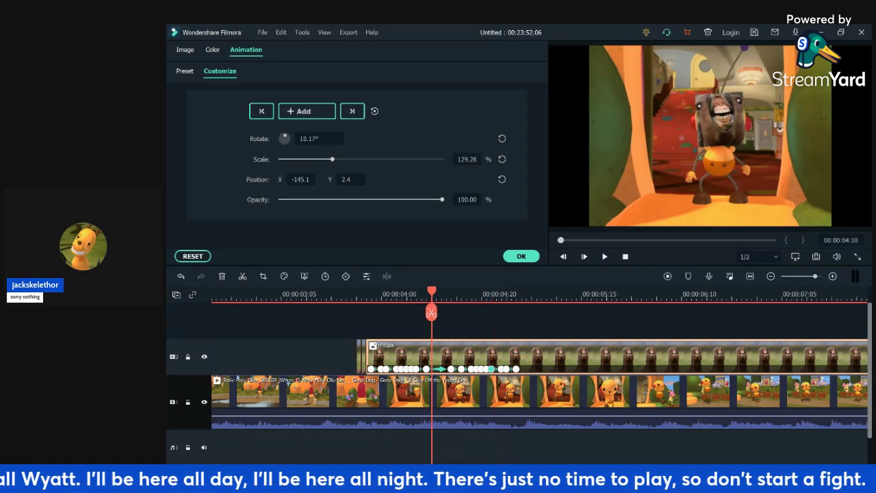
pyautogui.click(307, 111)
pyautogui.moveTo(284, 137); pyautogui.dragTo(286, 135)
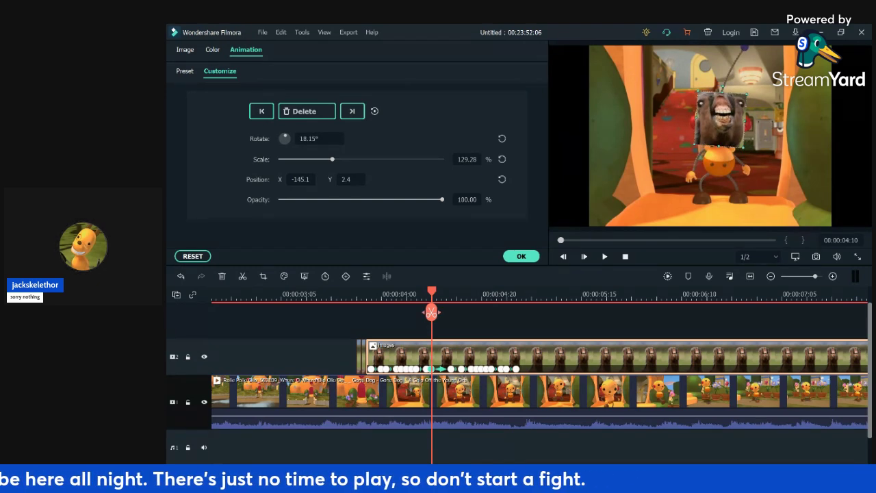
# - Keyframe the horse-face image at 00:00:05:05, scaled to about 161.82% and moved up to about X -176.9, Y 102.6
pyautogui.moveTo(431, 312); pyautogui.dragTo(441, 312)
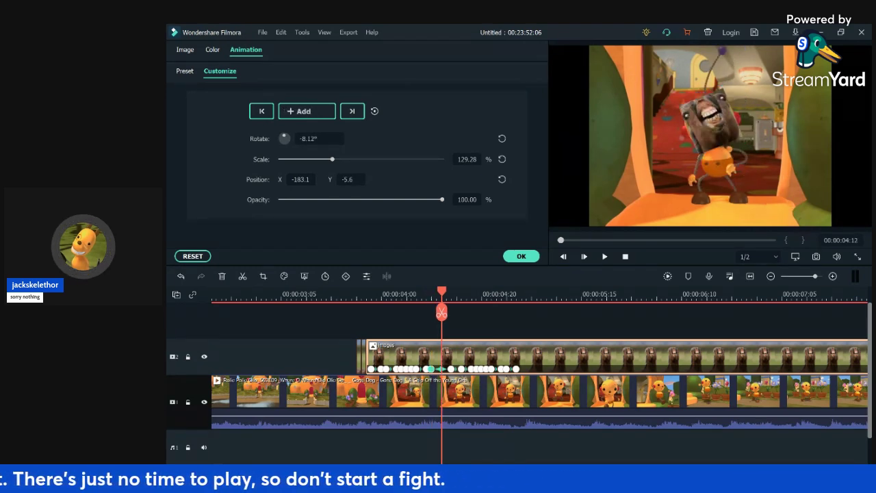
pyautogui.click(448, 320)
pyautogui.moveTo(441, 312); pyautogui.dragTo(512, 312)
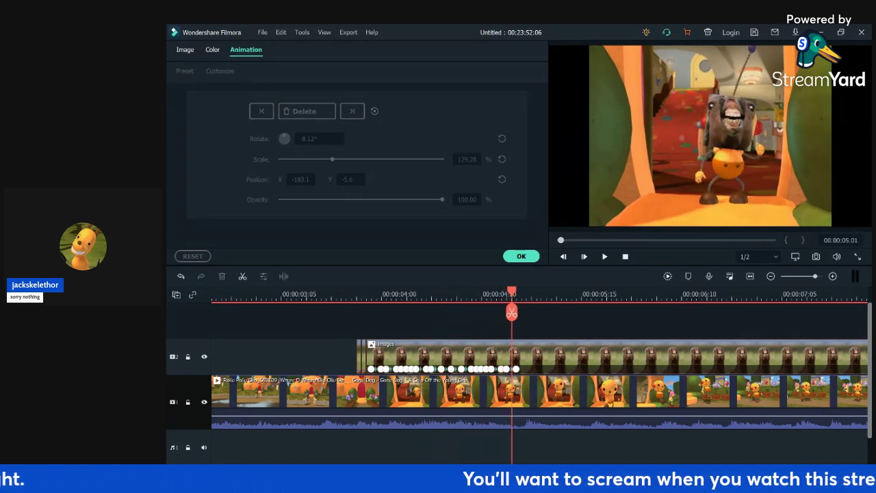
pyautogui.moveTo(512, 312); pyautogui.dragTo(532, 312)
pyautogui.click(541, 354)
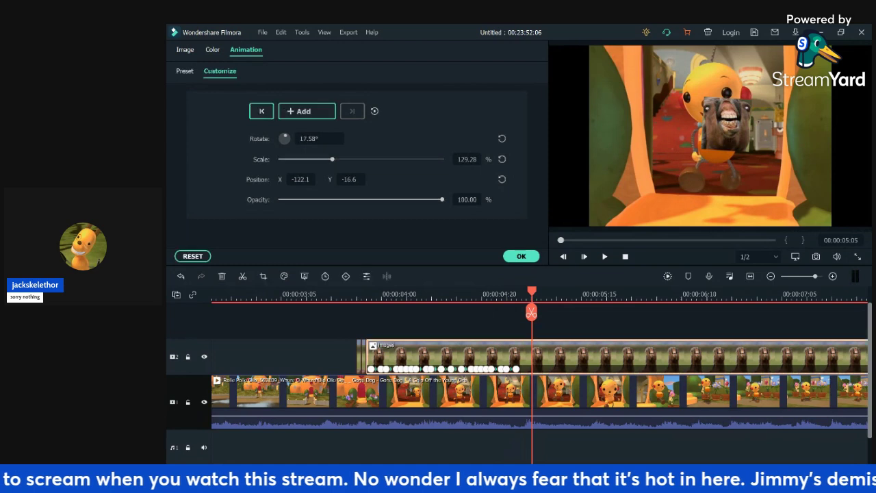
pyautogui.moveTo(726, 125); pyautogui.dragTo(710, 79)
pyautogui.moveTo(731, 113); pyautogui.dragTo(745, 128)
pyautogui.moveTo(715, 94); pyautogui.dragTo(713, 94)
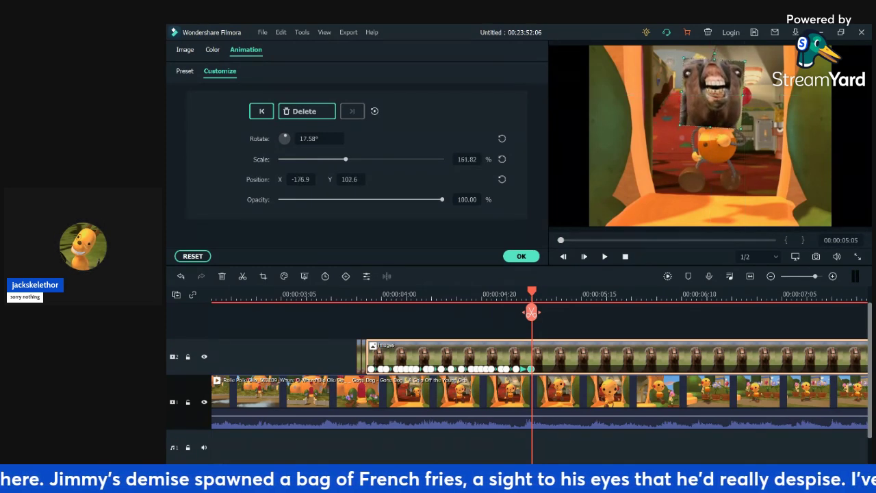
# - Add a horse-face keyframe at 00:00:05:04, rotated to about 15.06°, scaled to about 162.26% and positioned at about X -184.9, Y 89.2
pyautogui.press('Left')
pyautogui.press('Left')
pyautogui.press('Left')
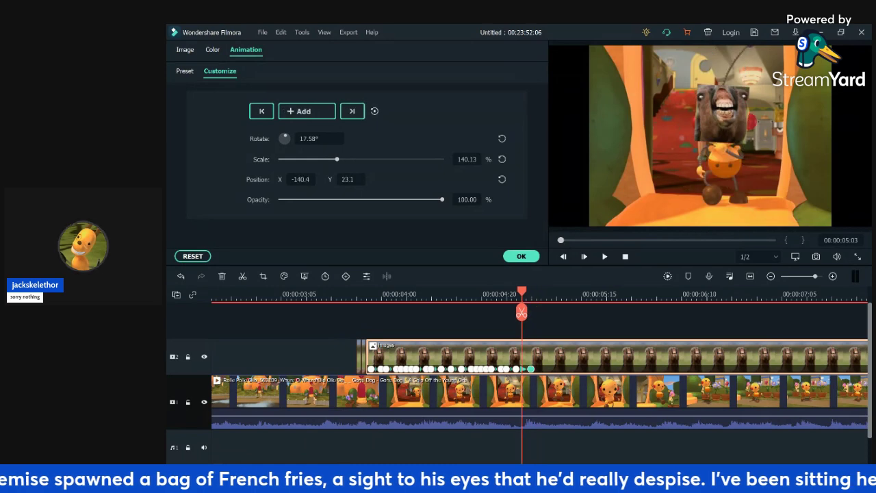
pyautogui.press('Right')
pyautogui.press('Right')
pyautogui.press('Right')
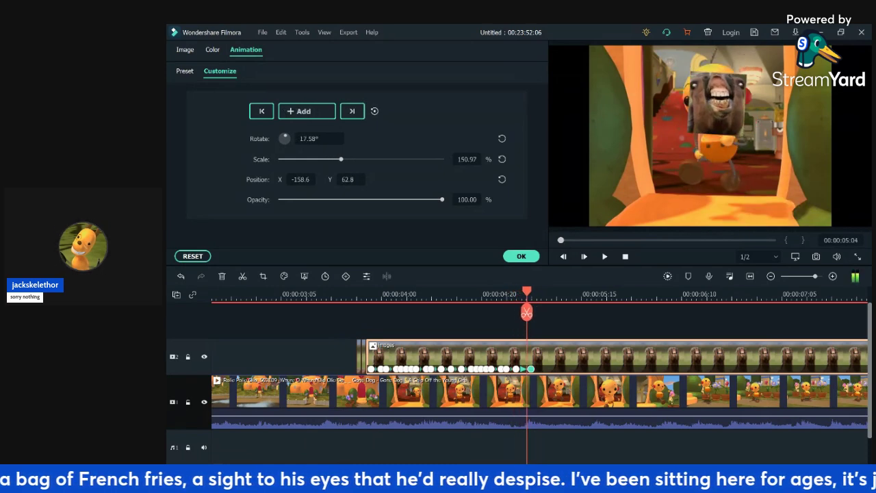
pyautogui.press('Left')
pyautogui.press('Left')
pyautogui.press('Right')
pyautogui.click(307, 111)
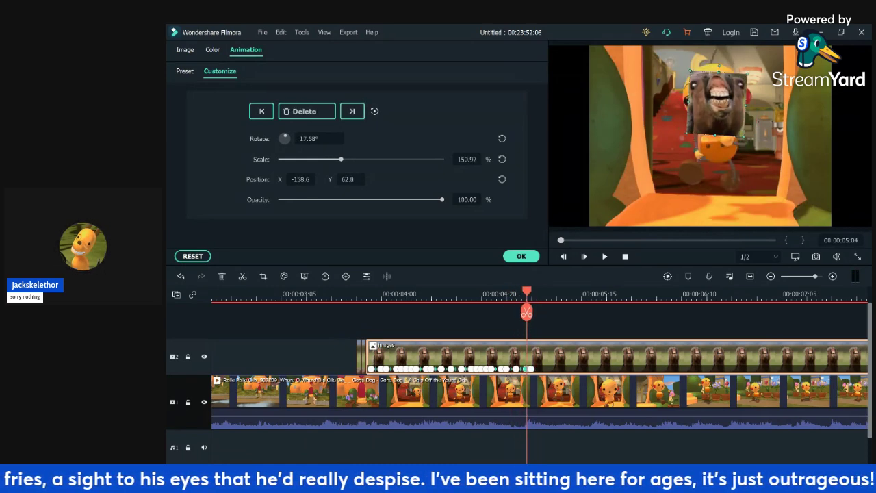
pyautogui.moveTo(717, 104); pyautogui.dragTo(709, 96)
pyautogui.moveTo(711, 59); pyautogui.dragTo(710, 60)
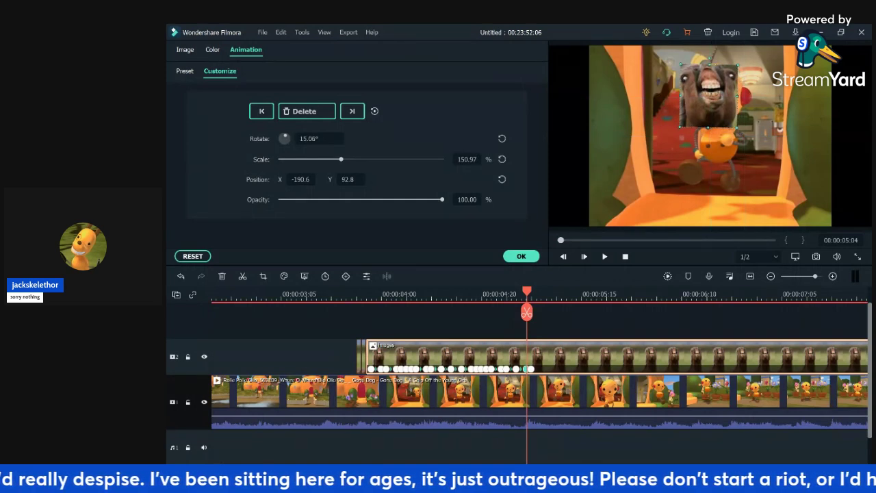
pyautogui.moveTo(681, 127); pyautogui.dragTo(676, 131)
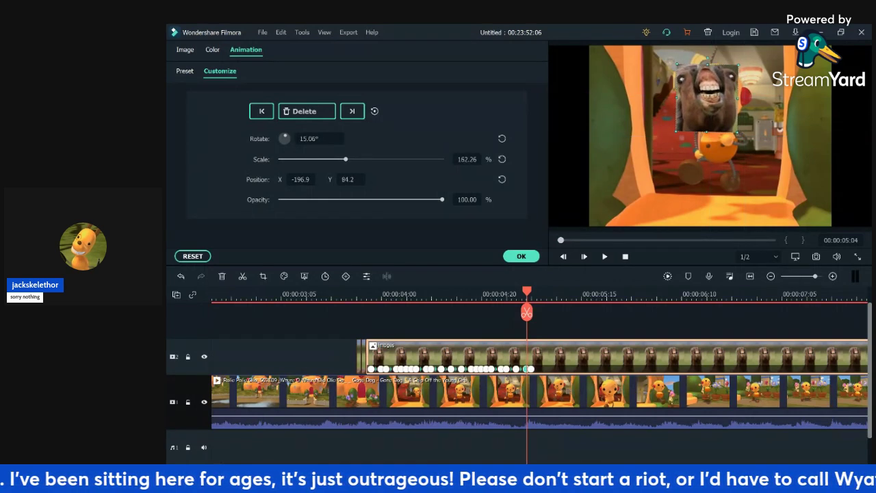
pyautogui.moveTo(709, 98); pyautogui.dragTo(711, 97)
# - Keyframe the horse-face image at 00:00:05:03, positioned over the head at about X -138.5, Y 16.3
pyautogui.moveTo(526, 292); pyautogui.dragTo(532, 292)
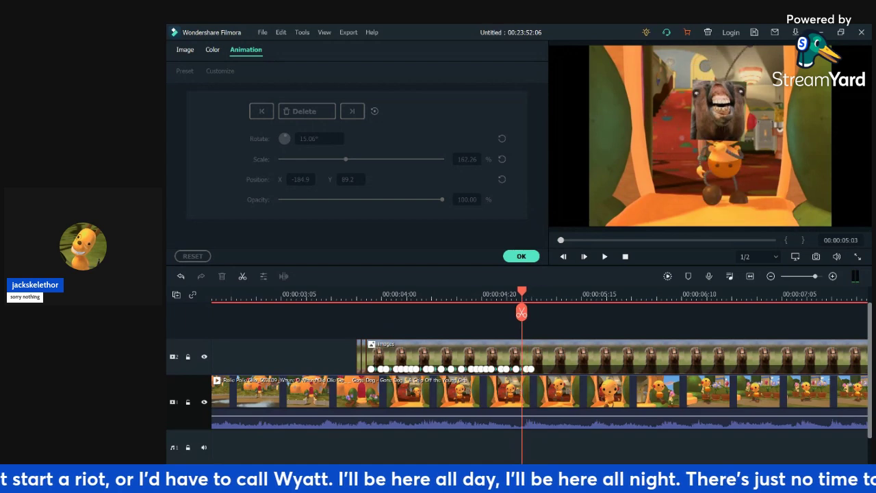
pyautogui.click(541, 355)
pyautogui.moveTo(719, 110); pyautogui.dragTo(724, 117)
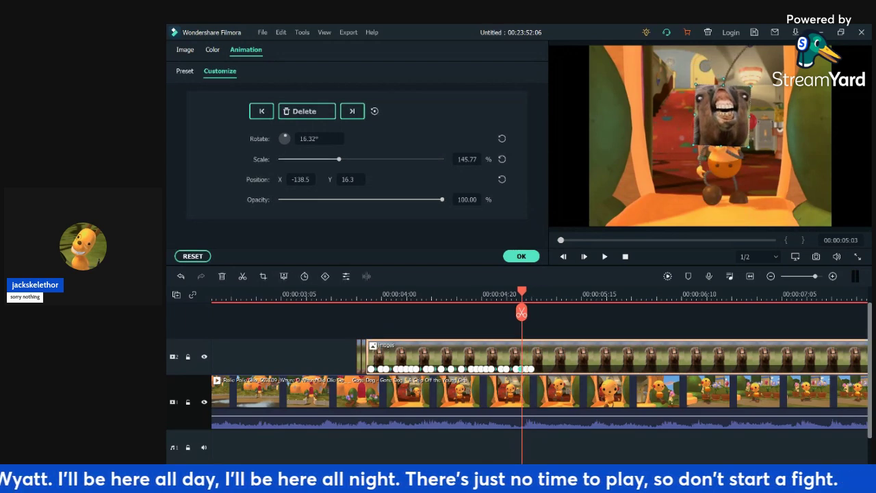
# - Play on to 00:00:05:08 and add a horse-face keyframe, scaled to about 175.24% and positioned at about X -197.9, Y 88.7
pyautogui.press('space')
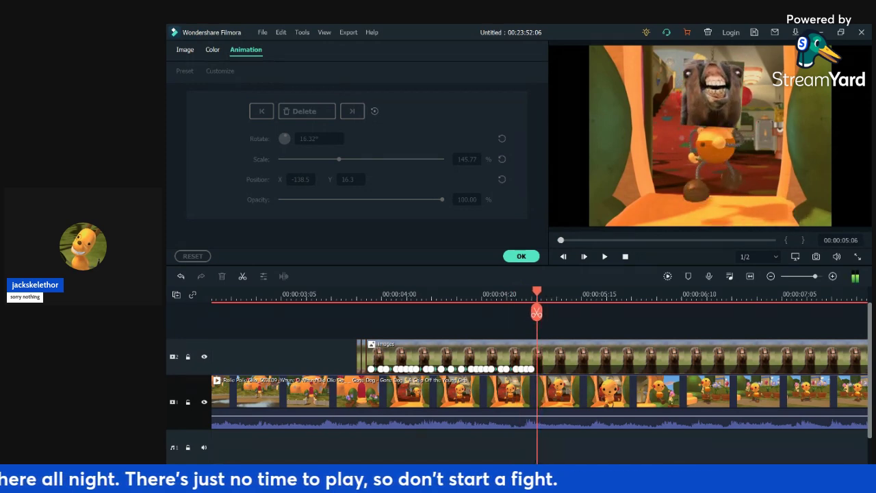
pyautogui.press('space')
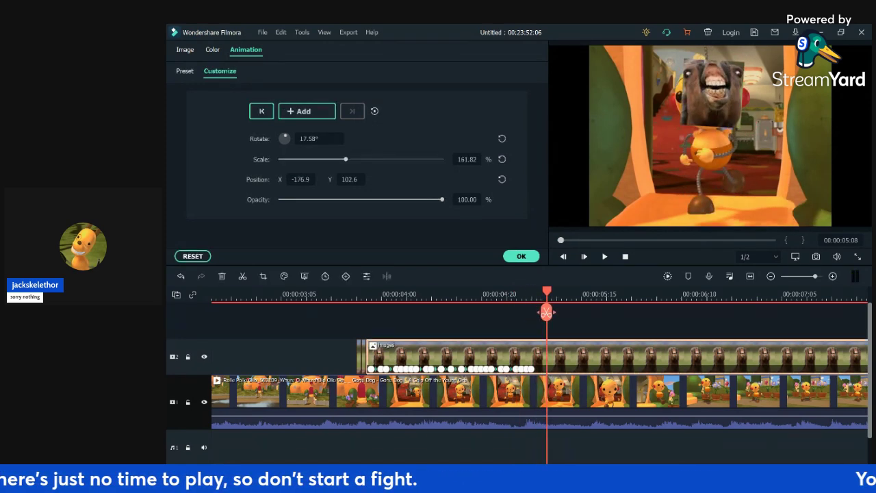
pyautogui.click(307, 111)
pyautogui.moveTo(713, 94); pyautogui.dragTo(703, 95)
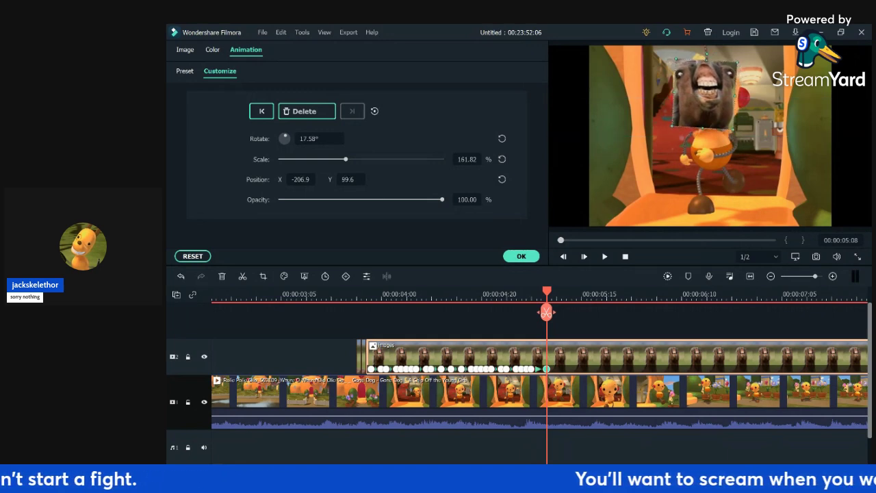
pyautogui.moveTo(733, 129); pyautogui.dragTo(738, 135)
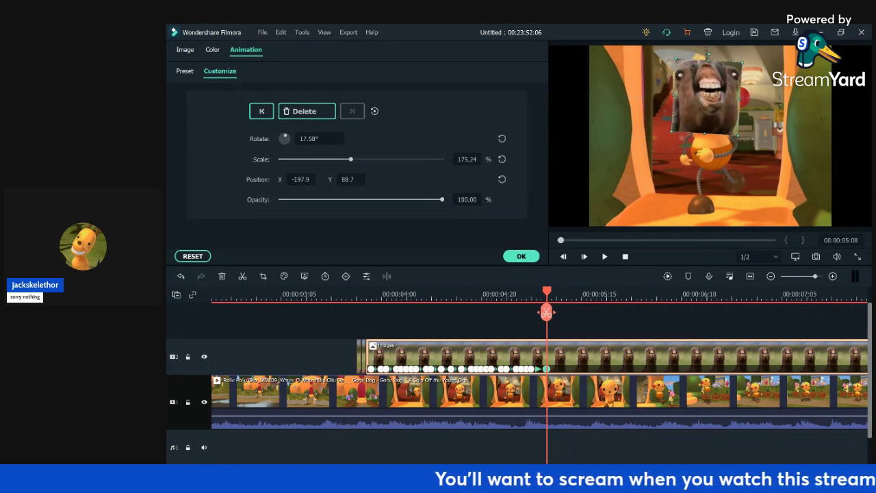
# - Keyframe the horse-face image at 00:00:05:10 and reposition it over the character's head
pyautogui.press('Left')
pyautogui.press('Left')
pyautogui.press('Right')
pyautogui.press('Right')
pyautogui.press('Right')
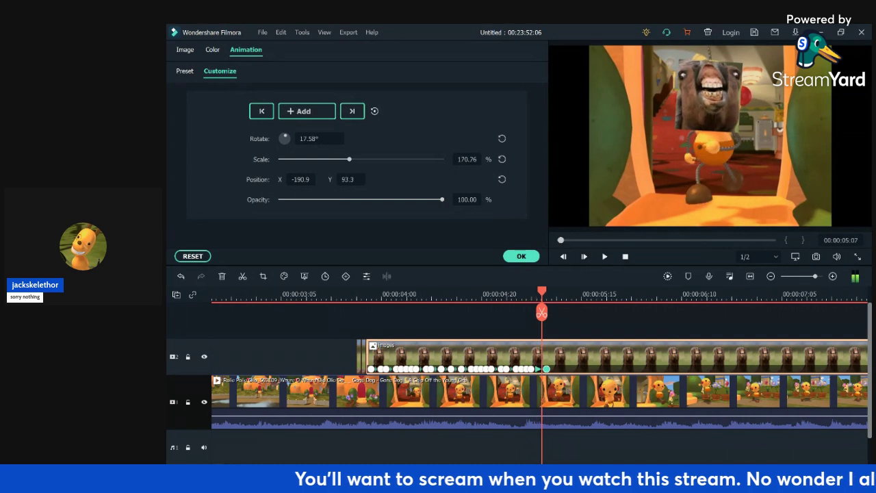
pyautogui.press('Left')
pyautogui.press('Right')
pyautogui.press('Right')
pyautogui.press('Right')
pyautogui.press('Left')
pyautogui.press('Left')
pyautogui.press('Right')
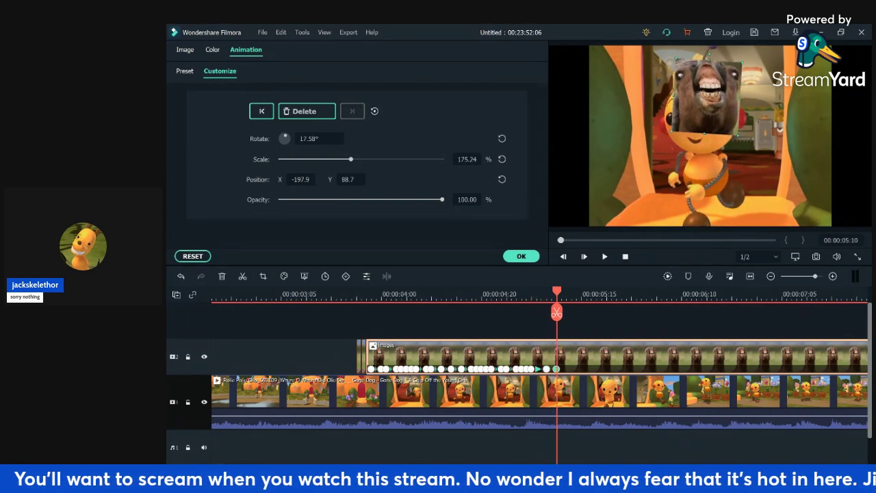
pyautogui.moveTo(708, 97); pyautogui.dragTo(736, 117)
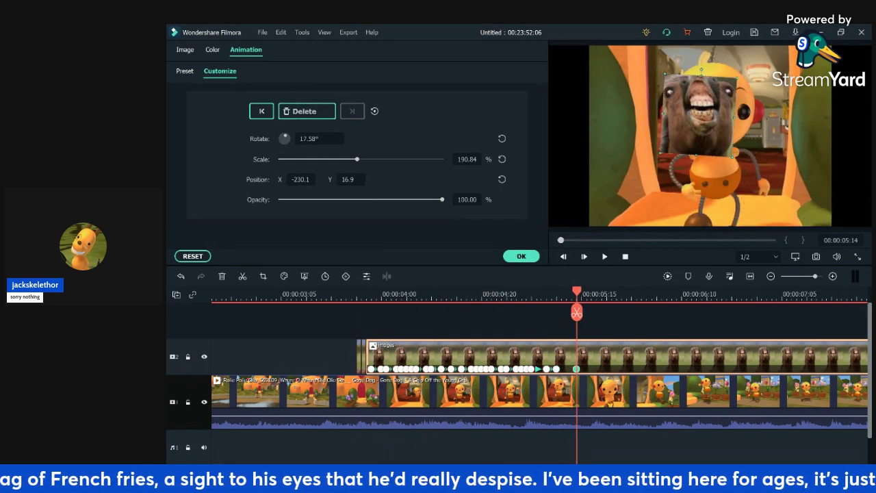
# - Enlarge the horse face at 00:00:05:14 to about 234.49% and move it to about X -182.9, Y 43.9
pyautogui.moveTo(737, 79); pyautogui.dragTo(755, 61)
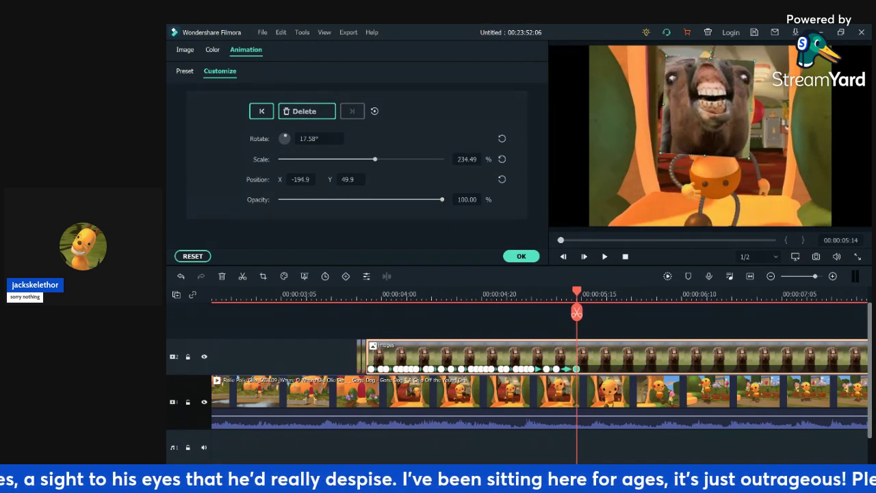
pyautogui.moveTo(708, 108); pyautogui.dragTo(712, 110)
# - Add a horse-face keyframe at 00:00:05:16, rotated to about 18.34°, scaled to about 254.27% and positioned at about X -143.9, Y 9.5
pyautogui.moveTo(577, 312)
pyautogui.mouseDown()
pyautogui.moveTo(552, 312)
pyautogui.moveTo(587, 312)
pyautogui.mouseUp()
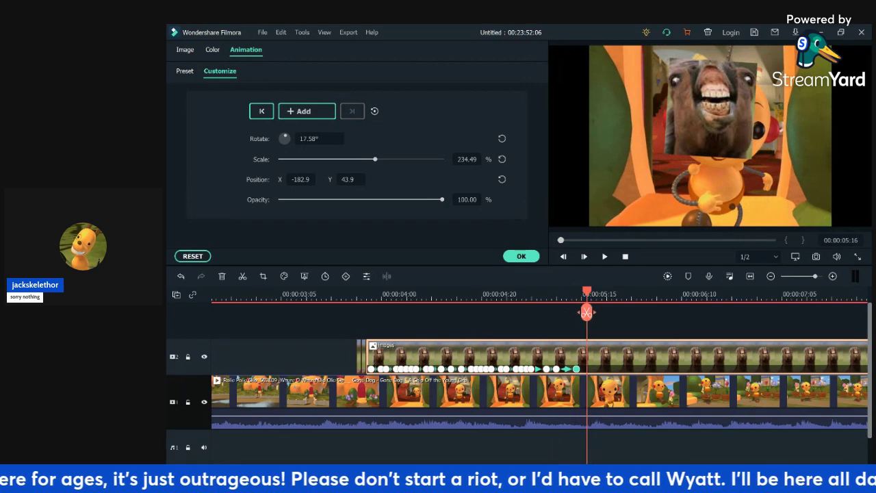
pyautogui.click(306, 111)
pyautogui.moveTo(711, 109); pyautogui.dragTo(725, 115)
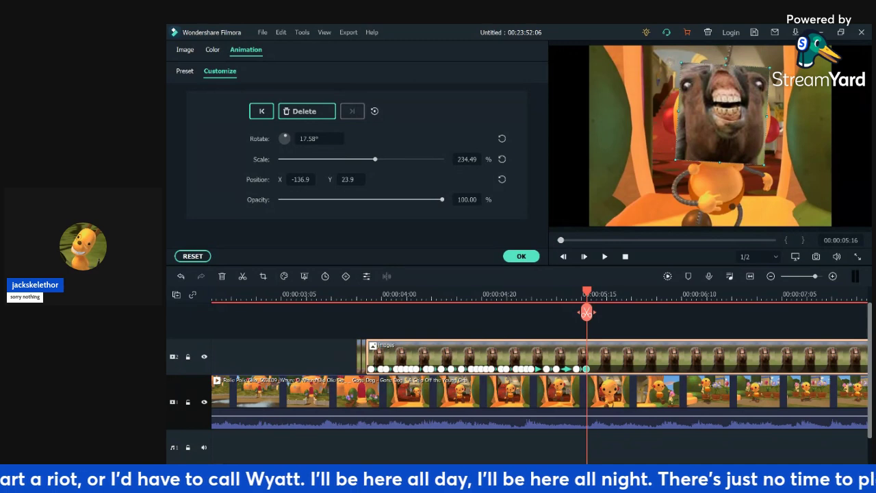
pyautogui.moveTo(675, 159)
pyautogui.mouseDown()
pyautogui.moveTo(665, 170)
pyautogui.moveTo(672, 163)
pyautogui.mouseUp()
pyautogui.moveTo(721, 115); pyautogui.dragTo(724, 117)
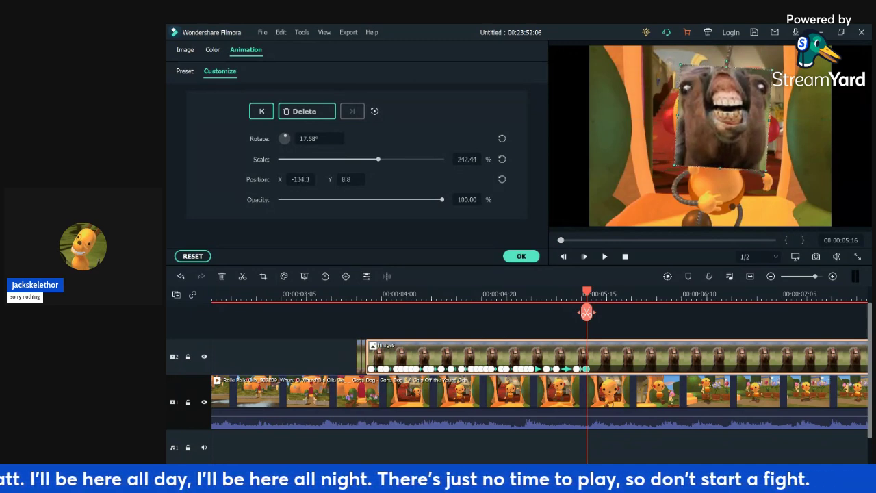
pyautogui.moveTo(727, 60); pyautogui.dragTo(727, 61)
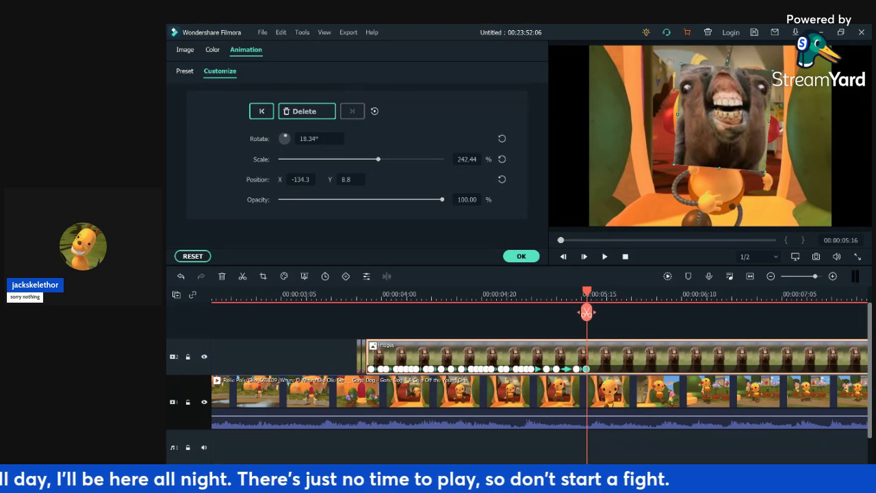
pyautogui.moveTo(678, 114); pyautogui.dragTo(671, 114)
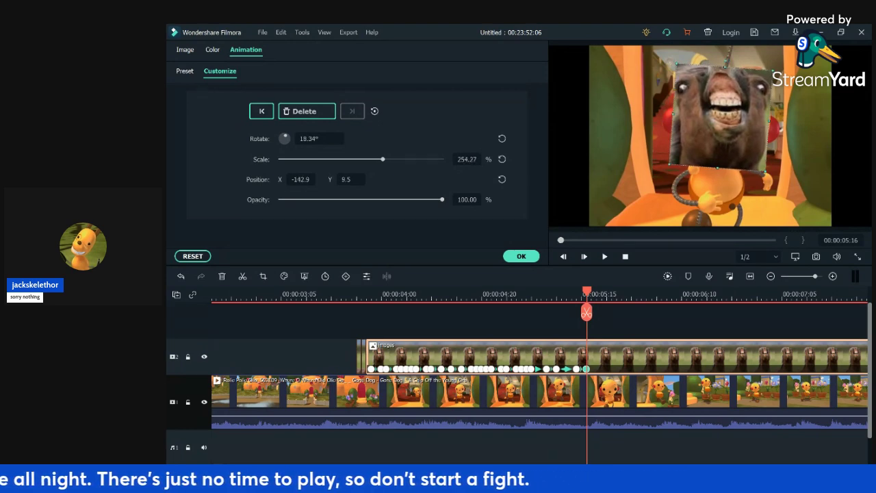
pyautogui.click(595, 326)
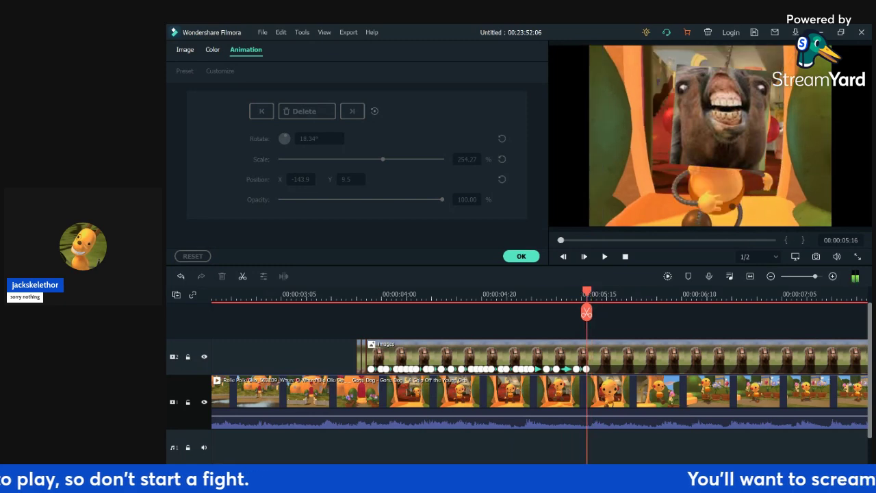
# - Add a horse-face keyframe at 00:00:05:18, scaled to about 206.45% and positioned at about X -223.5, Y 131.3
pyautogui.press('Left')
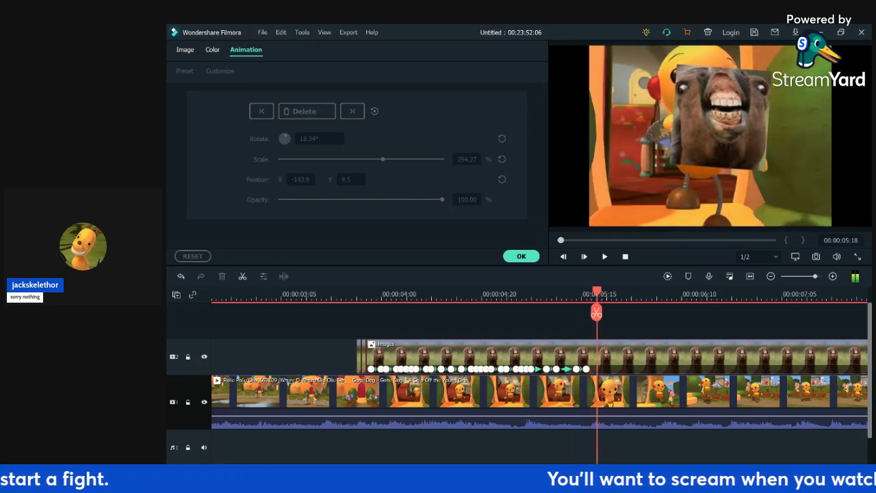
pyautogui.click(609, 356)
pyautogui.click(306, 111)
pyautogui.moveTo(766, 171); pyautogui.dragTo(749, 148)
pyautogui.moveTo(712, 106); pyautogui.dragTo(702, 87)
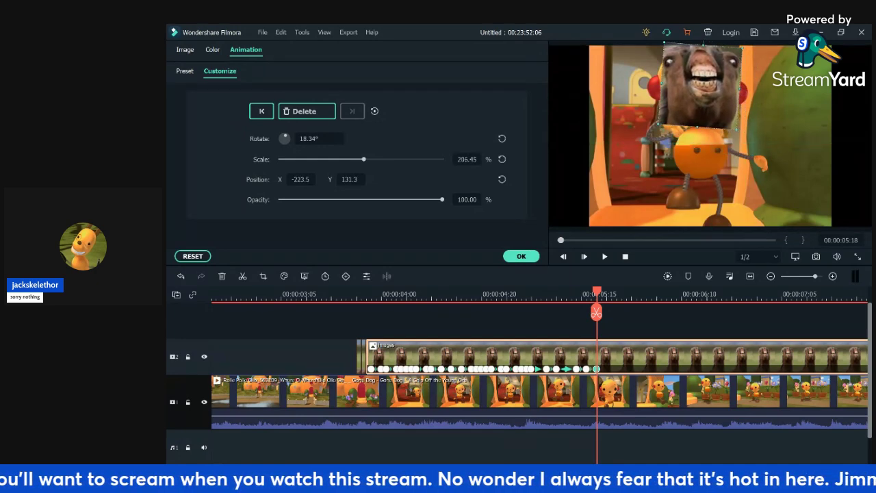
# - Keyframe the horse-face image at 00:00:05:19, rotated to about 12.99°, scaled to about 190.86% and positioned at about X -307.9, Y 95.4
pyautogui.click(605, 322)
pyautogui.press('Right')
pyautogui.press('Right')
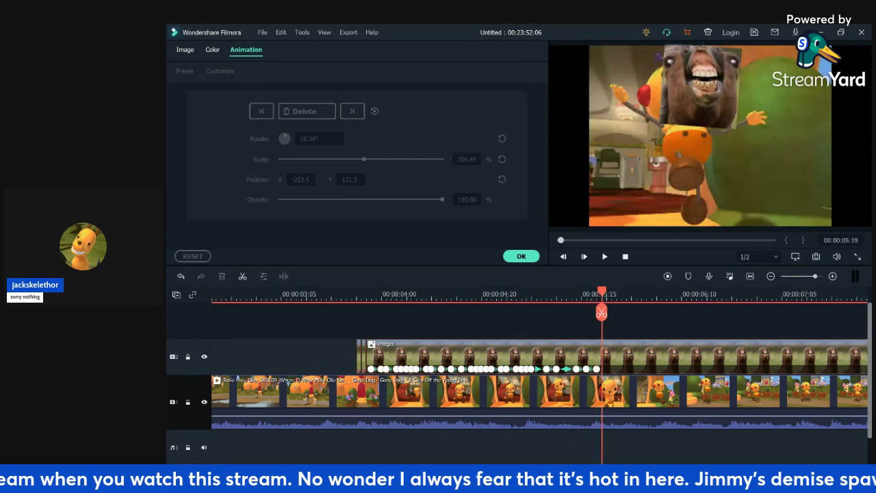
pyautogui.press('Left')
pyautogui.moveTo(601, 313); pyautogui.dragTo(606, 312)
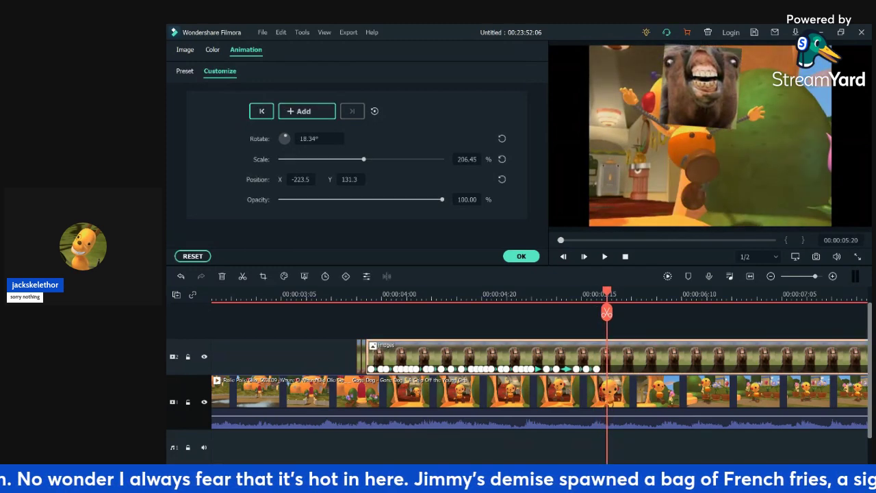
pyautogui.press('Left')
pyautogui.click(702, 88)
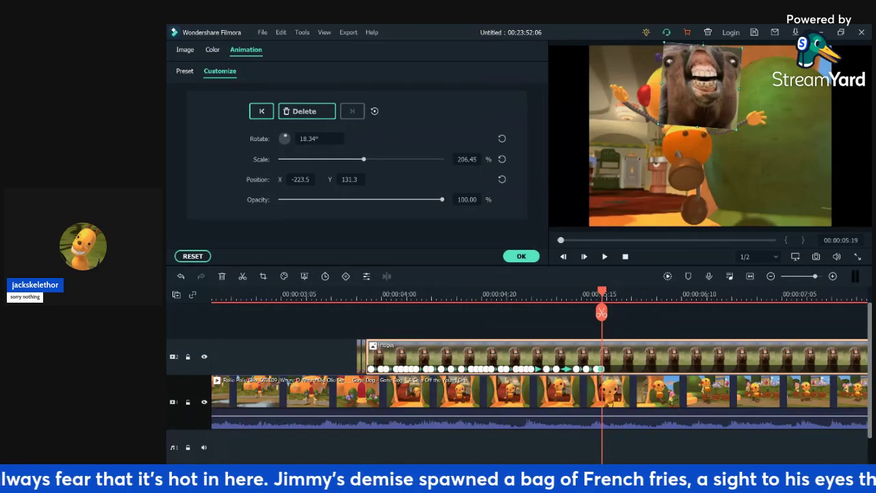
pyautogui.moveTo(701, 87); pyautogui.dragTo(703, 95)
pyautogui.moveTo(744, 56); pyautogui.dragTo(744, 56)
pyautogui.moveTo(702, 94); pyautogui.dragTo(679, 94)
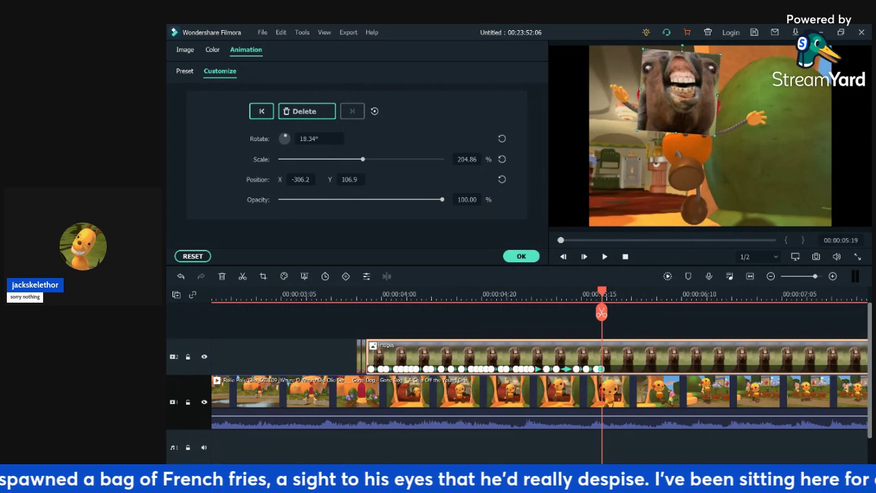
pyautogui.moveTo(682, 47); pyautogui.dragTo(713, 57)
pyautogui.moveTo(676, 95); pyautogui.dragTo(678, 94)
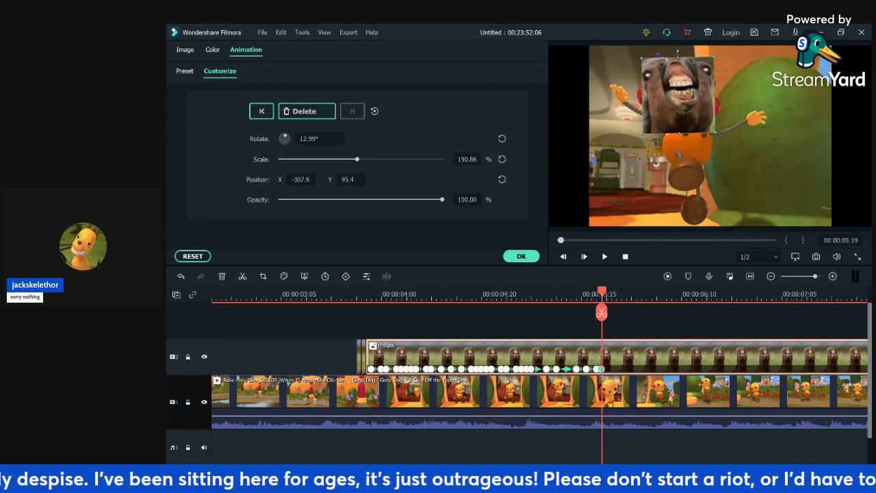
# - Review the motion and add a horse-face keyframe at 00:00:05:23, scaled to about 175.91% and positioned at about X -179.8, Y 72.8
pyautogui.click(644, 321)
pyautogui.press('Left')
pyautogui.press('Right')
pyautogui.press('Left')
pyautogui.press('Right')
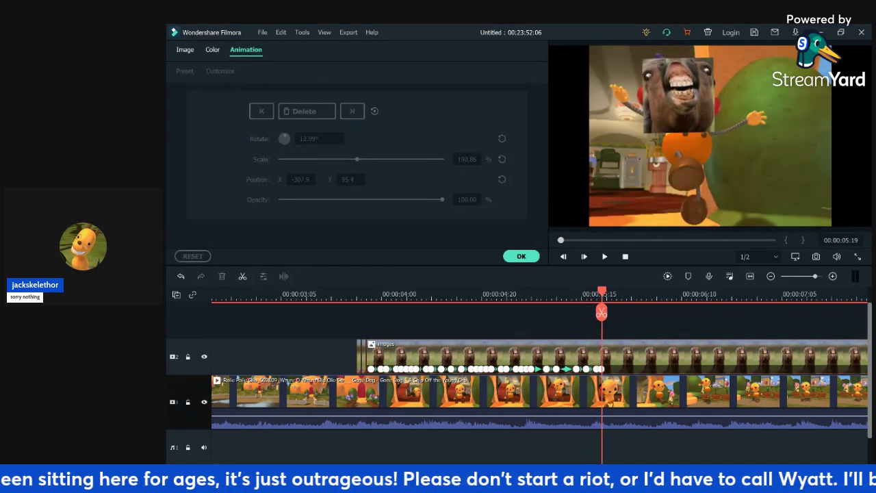
pyautogui.press('space')
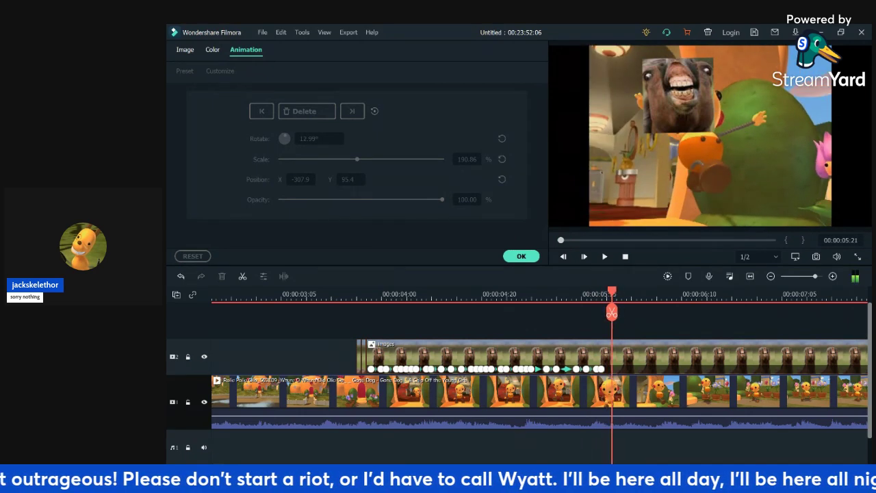
pyautogui.press('space')
pyautogui.press('Left')
pyautogui.press('Right')
pyautogui.moveTo(606, 312); pyautogui.dragTo(621, 312)
pyautogui.click(307, 110)
pyautogui.moveTo(678, 95); pyautogui.dragTo(708, 98)
pyautogui.moveTo(672, 60); pyautogui.dragTo(676, 69)
# - Add a horse-face keyframe at 00:00:06:04, moving the image down onto the head and tilting it to match
pyautogui.press('Left')
pyautogui.press('Left')
pyautogui.press('Left')
pyautogui.press('Right')
pyautogui.press('Right')
pyautogui.press('Right')
pyautogui.press('Right')
pyautogui.press('Right')
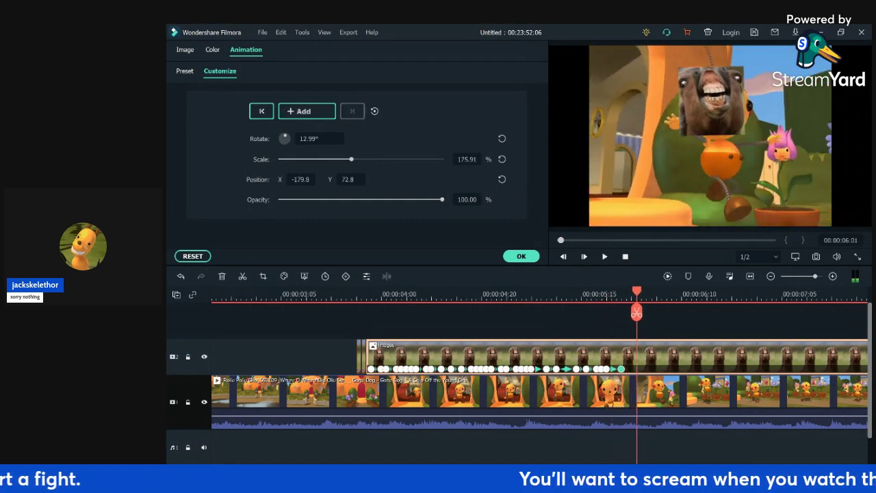
pyautogui.click(307, 111)
pyautogui.moveTo(712, 101); pyautogui.dragTo(745, 159)
pyautogui.moveTo(745, 204); pyautogui.dragTo(726, 200)
# - Delete the horse-face keyframe at 00:00:06:03 and undo the keyframe re-added there
pyautogui.moveTo(651, 313)
pyautogui.mouseDown()
pyautogui.moveTo(630, 312)
pyautogui.moveTo(647, 312)
pyautogui.mouseUp()
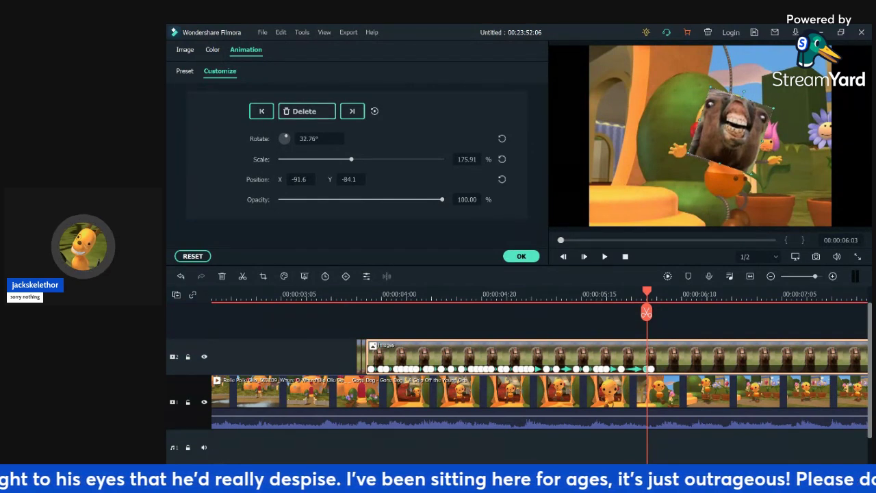
pyautogui.click(307, 111)
pyautogui.click(307, 110)
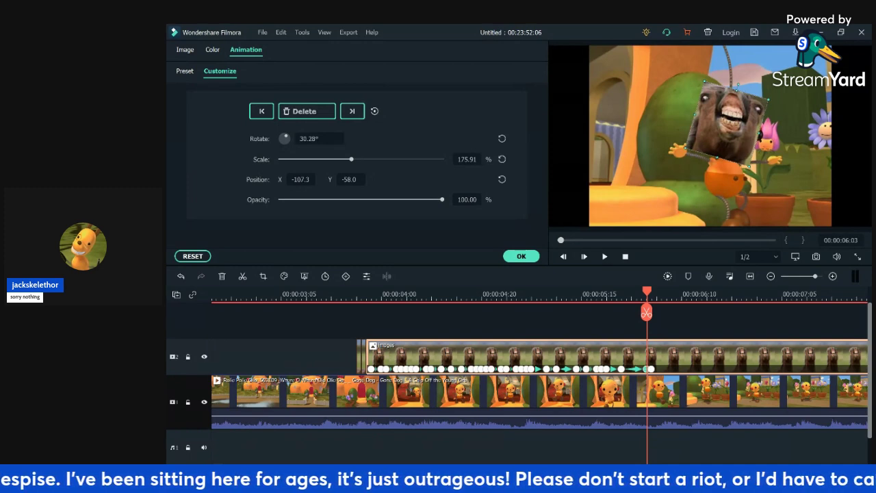
pyautogui.hotkey('ctrl', 'z')
# - Go back to 00:00:05:21 and keyframe the horse face there, positioned at about X -241.2, Y 22.9
pyautogui.click(627, 295)
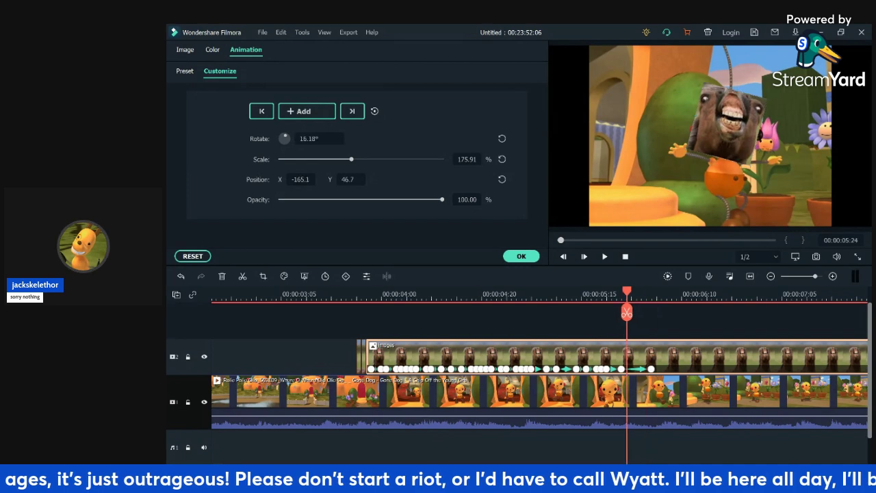
pyautogui.press('space')
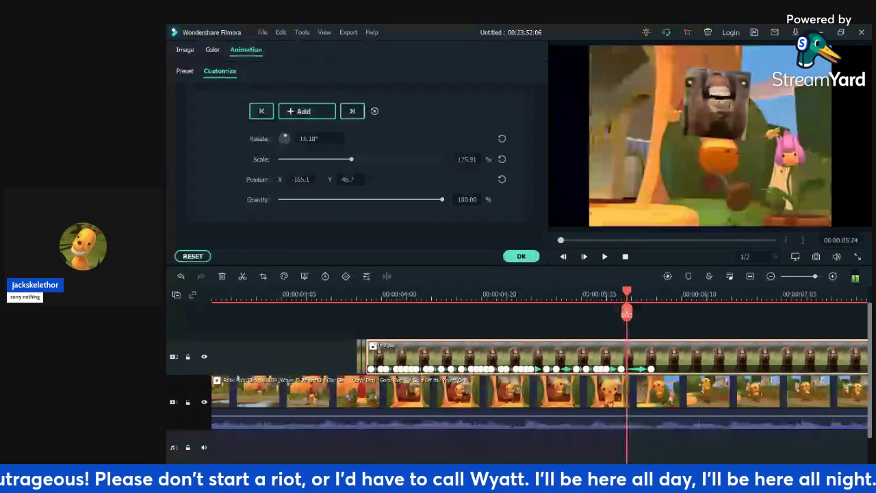
pyautogui.press('Right')
pyautogui.press('Left')
pyautogui.press('Left')
pyautogui.press('Left')
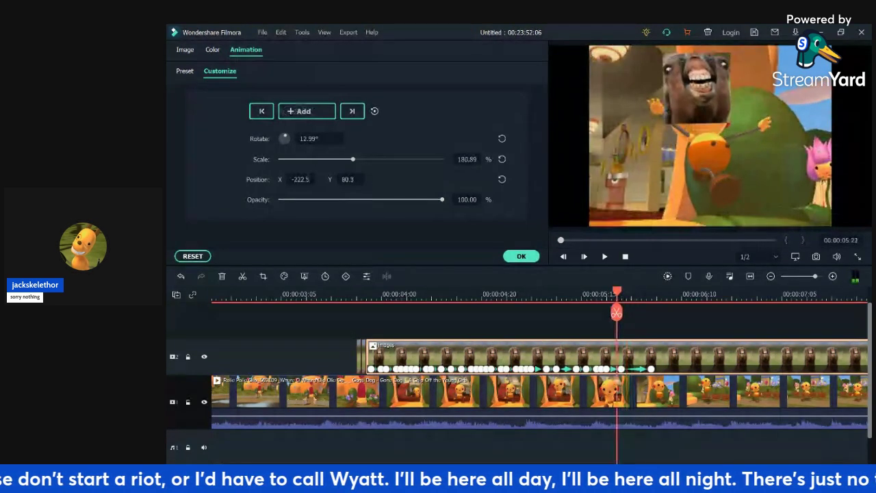
pyautogui.press('Left')
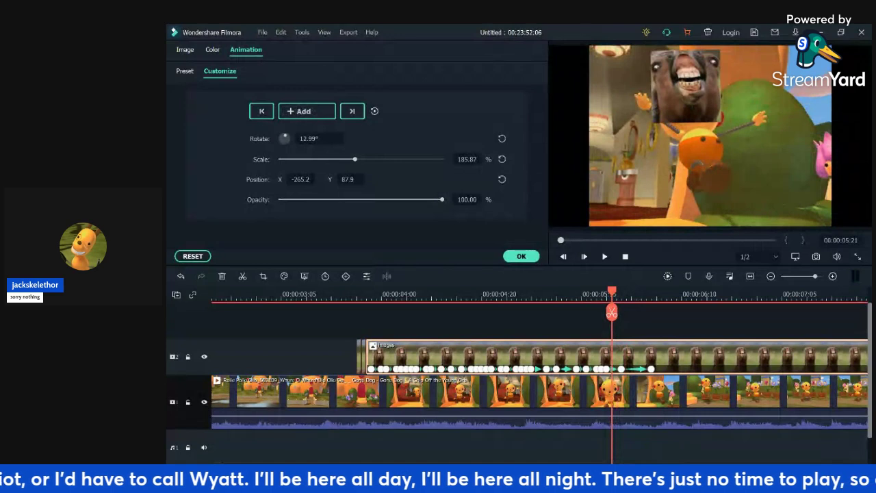
pyautogui.moveTo(681, 82); pyautogui.dragTo(688, 104)
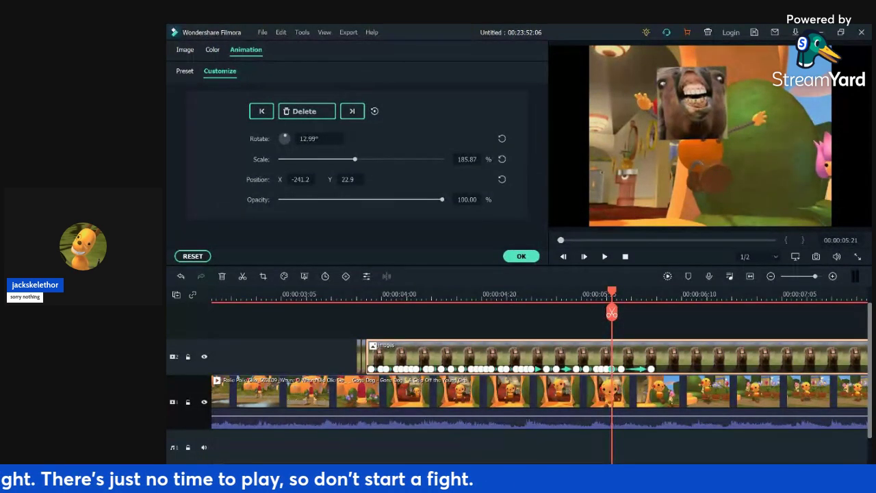
# - Move the horse face at the 00:00:05:23 keyframe down to about X -168.8, Y 15.8
pyautogui.press('Right')
pyautogui.press('Left')
pyautogui.press('Right')
pyautogui.press('Right')
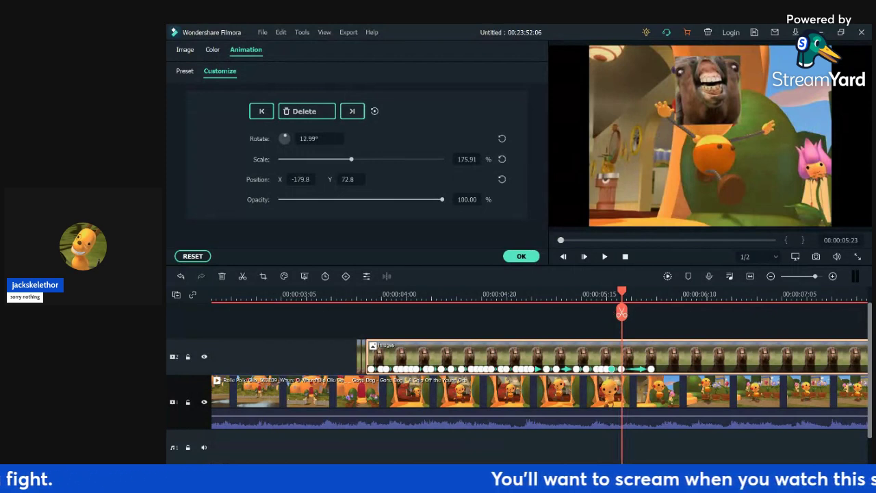
pyautogui.click(708, 91)
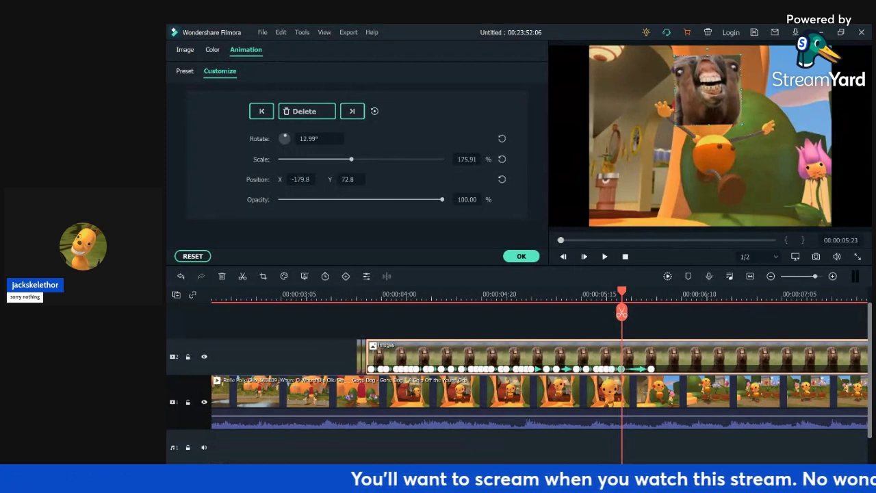
pyautogui.moveTo(707, 90); pyautogui.dragTo(710, 105)
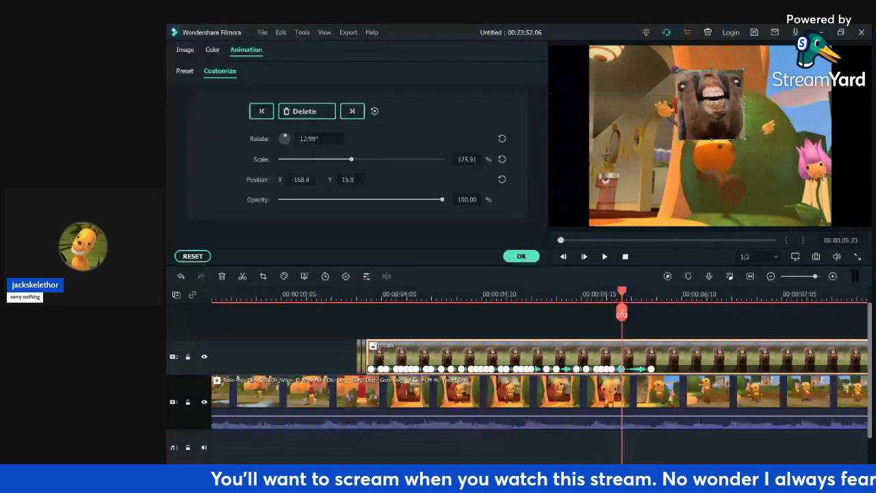
# - Keyframe the horse-face image at 00:00:06:00, rotated to about 13.93° and positioned at about X -150.1, Y 21.5
pyautogui.press('Right')
pyautogui.press('Right')
pyautogui.moveTo(717, 113); pyautogui.dragTo(720, 102)
pyautogui.click(712, 392)
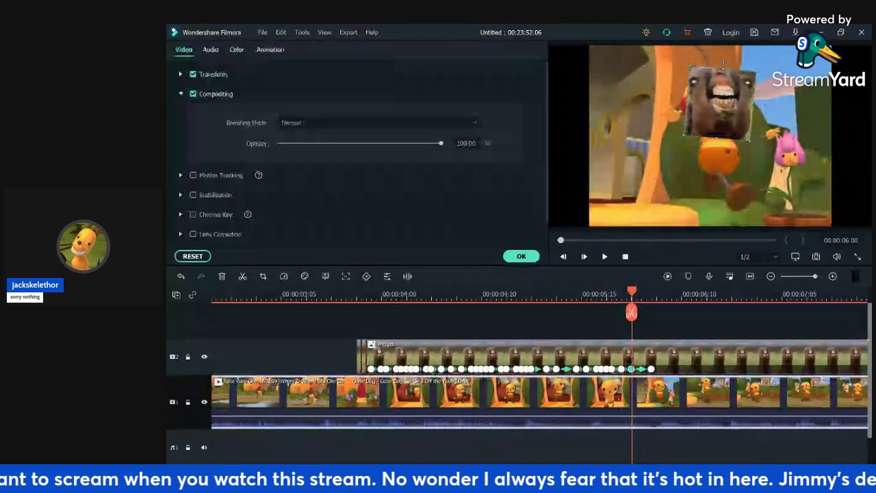
pyautogui.click(712, 356)
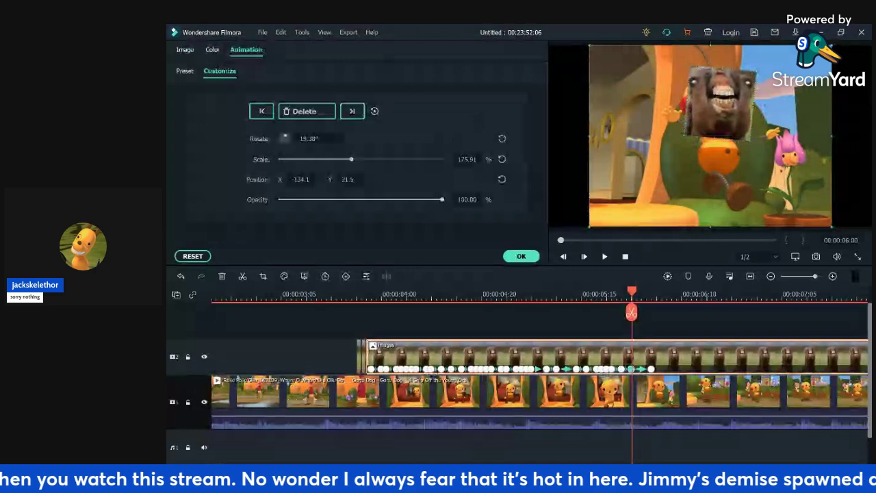
pyautogui.moveTo(724, 65); pyautogui.dragTo(719, 65)
pyautogui.moveTo(720, 104); pyautogui.dragTo(716, 104)
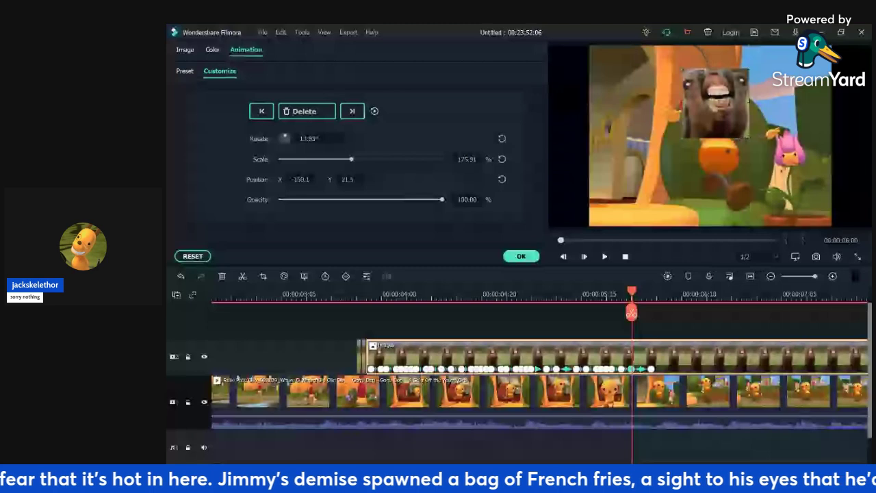
# - Go back to the 00:00:05:16 keyframe and move the horse face down to about X -133.9, Y -27.7
pyautogui.press('Right')
pyautogui.press('Right')
pyautogui.press('Right')
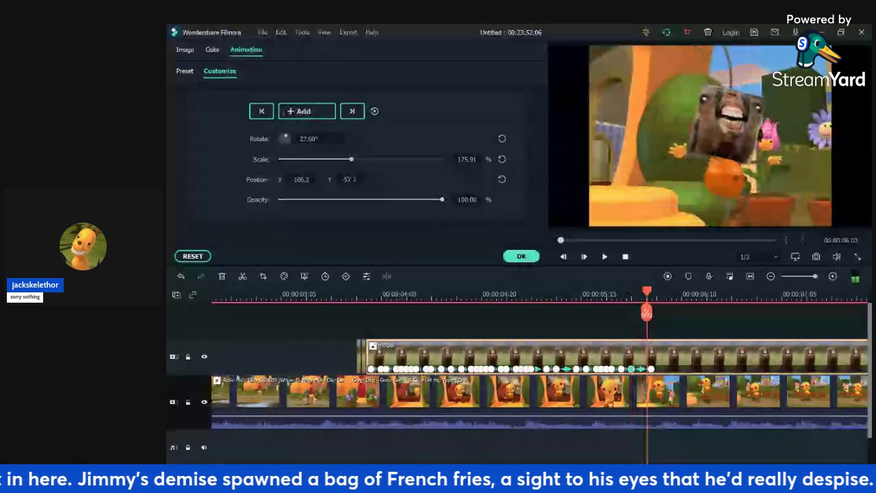
pyautogui.press('Left')
pyautogui.press('Left')
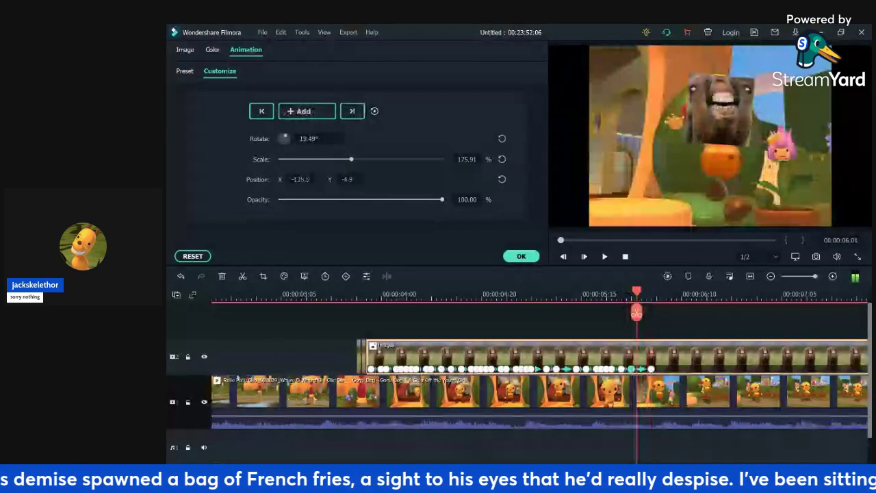
pyautogui.click(592, 295)
pyautogui.press('Left')
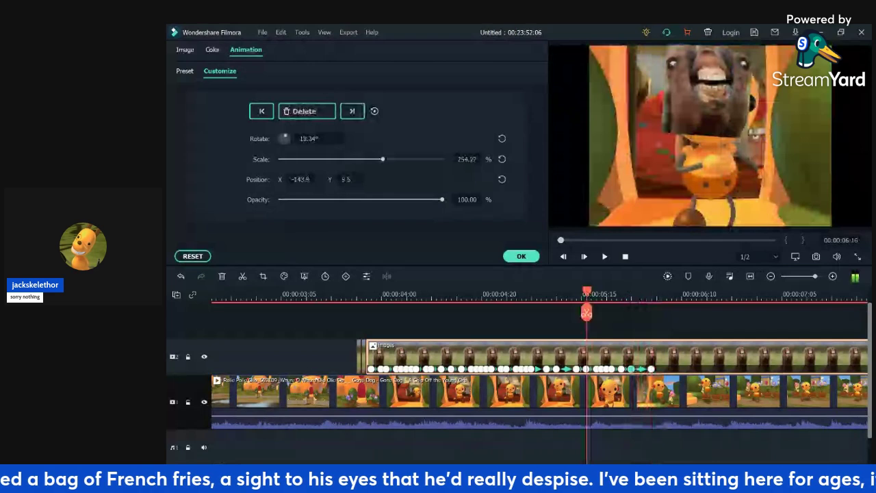
pyautogui.press('Left')
pyautogui.press('Left')
pyautogui.press('Right')
pyautogui.press('Right')
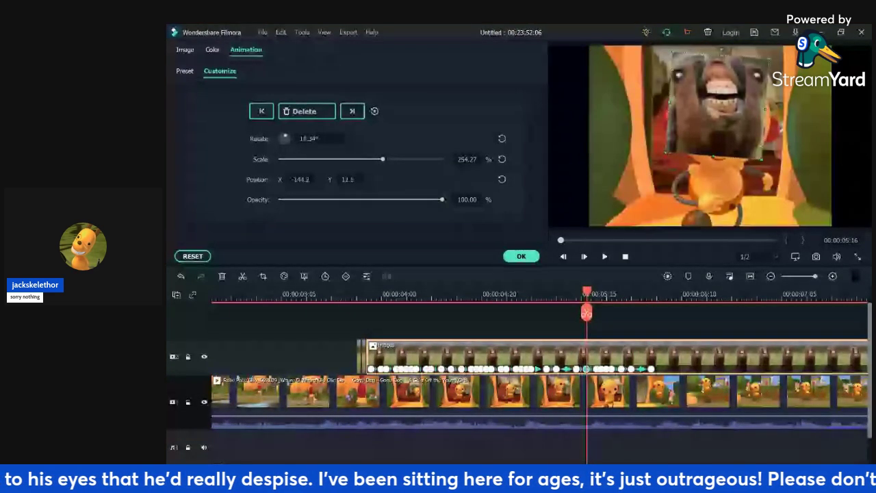
pyautogui.moveTo(719, 106); pyautogui.dragTo(721, 117)
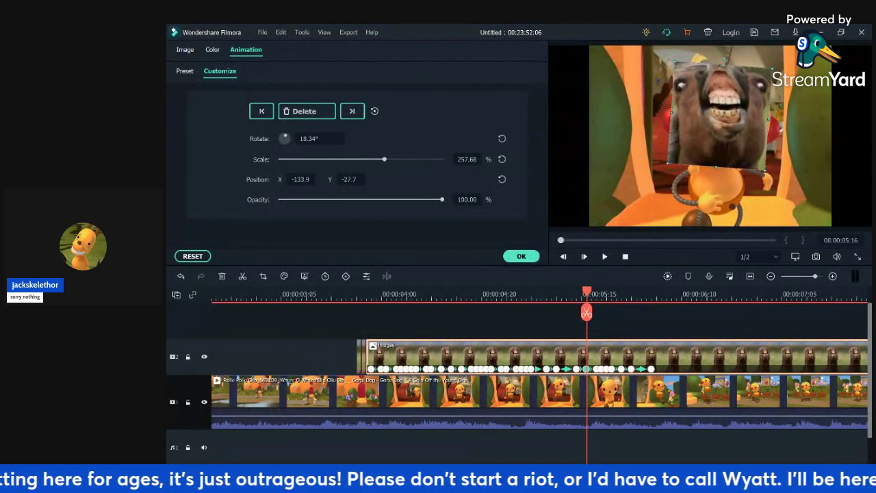
# - Move the horse face at the 00:00:05:17 keyframe to about X -161.7, Y 28.8
pyautogui.press('Right')
pyautogui.press('Right')
pyautogui.press('Left')
pyautogui.press('Left')
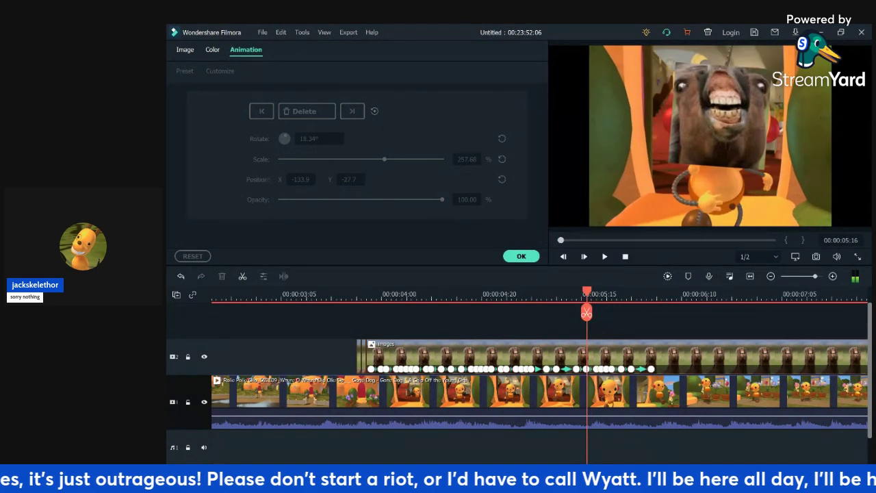
pyautogui.press('Right')
pyautogui.click(718, 101)
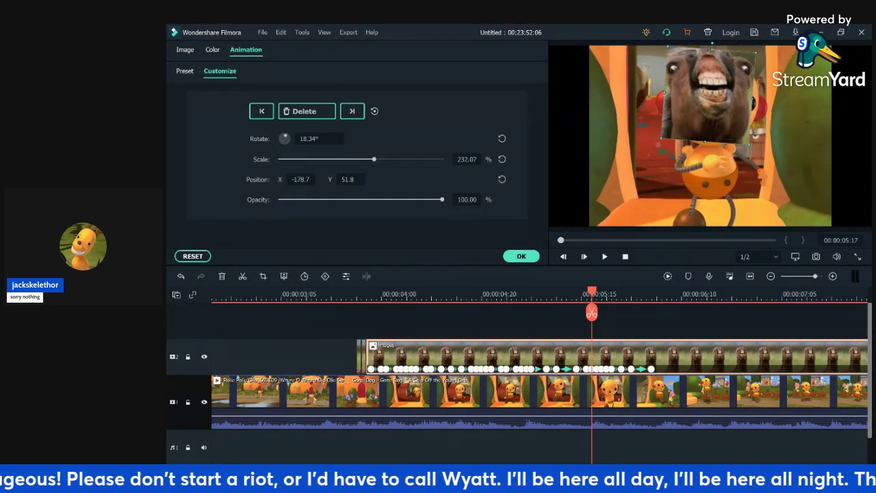
pyautogui.moveTo(717, 101); pyautogui.dragTo(713, 99)
pyautogui.click(712, 319)
# - Move the horse face at the 00:00:05:18 keyframe down to about X -219.5, Y 89.3
pyautogui.press('Right')
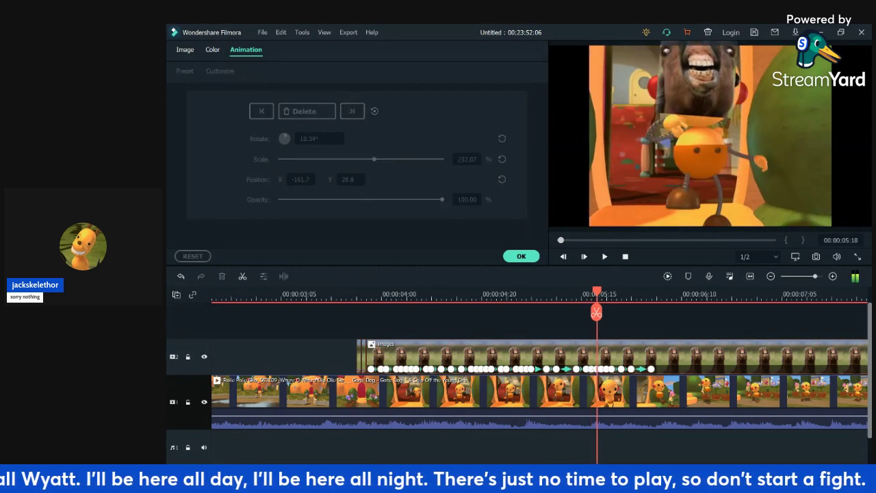
pyautogui.click(710, 353)
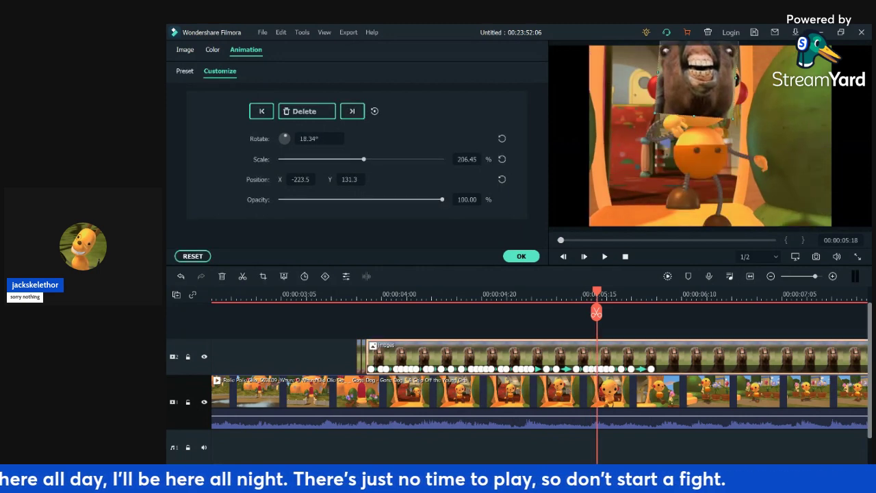
pyautogui.moveTo(699, 77); pyautogui.dragTo(707, 103)
pyautogui.click(707, 320)
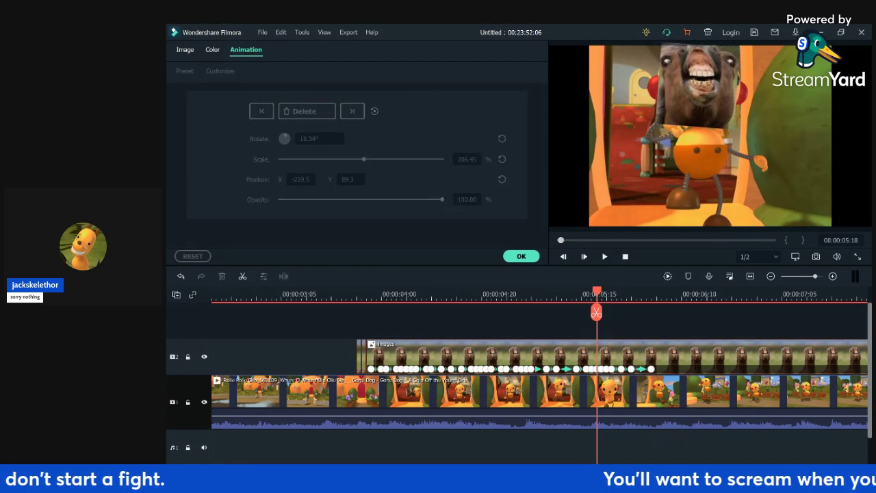
# - Accept the horse-face animation edits and place the flap-jack-scream sound on the audio track at 00:00:03:22
pyautogui.press('Right')
pyautogui.press('Right')
pyautogui.press('Right')
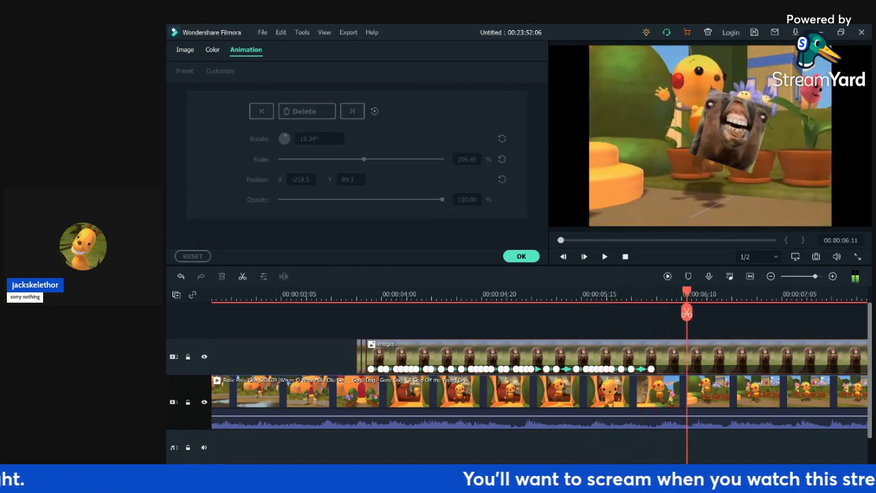
pyautogui.click(367, 294)
pyautogui.click(521, 256)
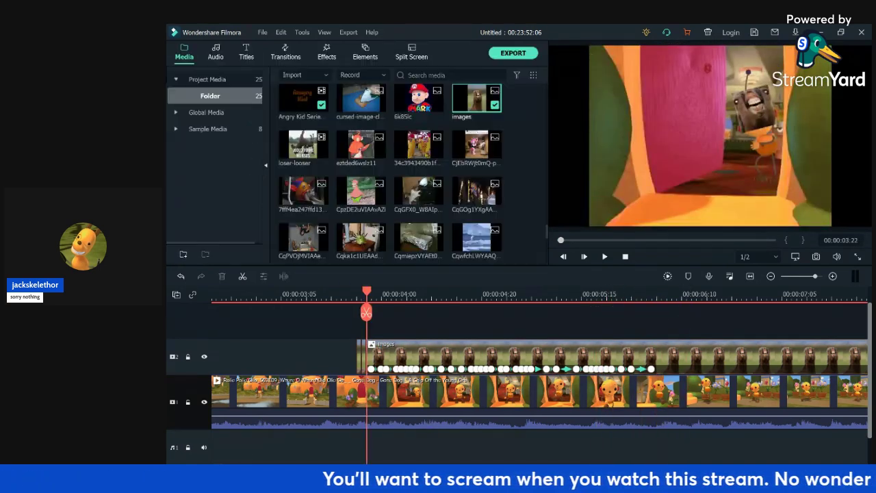
pyautogui.scroll(20, 384, 205)
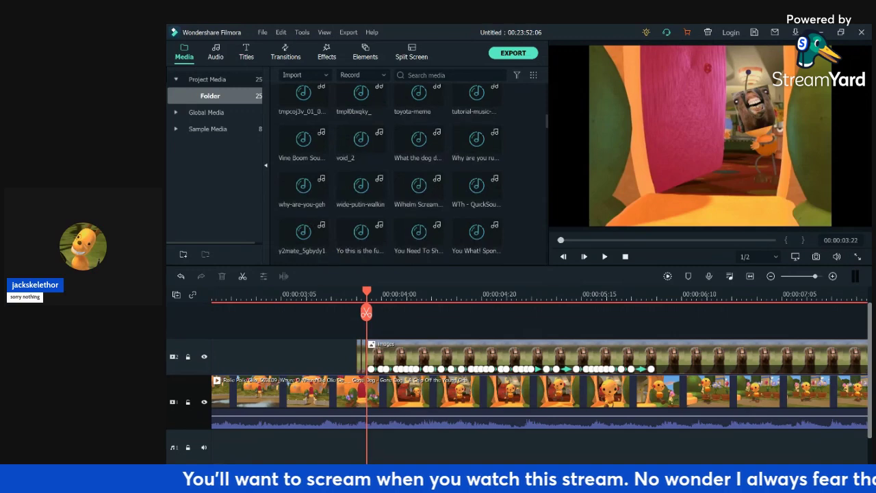
pyautogui.moveTo(360, 153); pyautogui.dragTo(385, 446)
# - Play back the horse-face section with the scream sound to check their timing together
pyautogui.press('space')
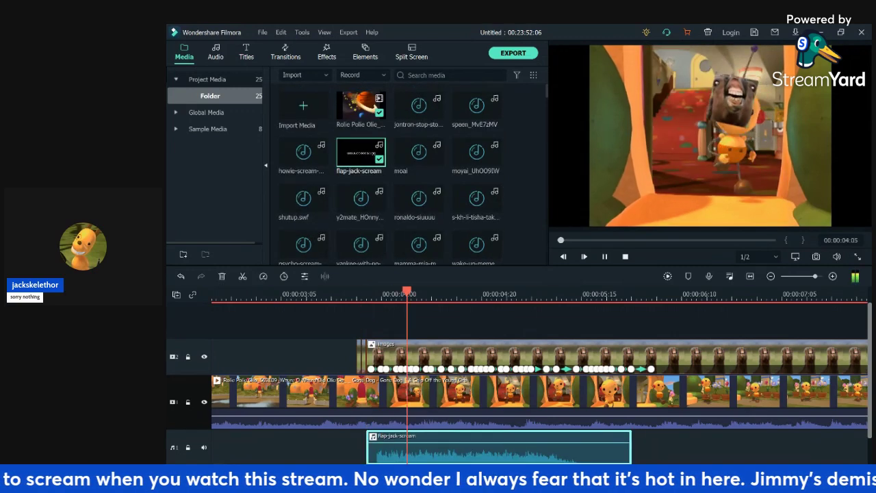
pyautogui.press('space')
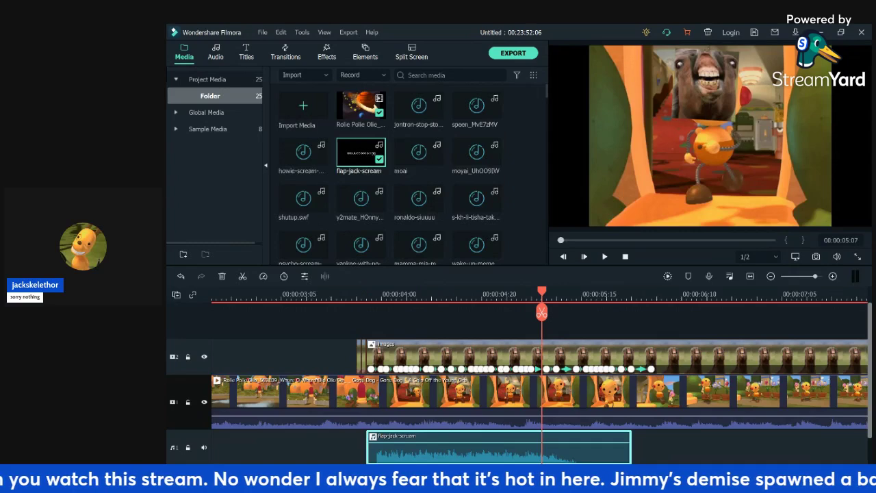
pyautogui.click(371, 295)
pyautogui.press('space')
pyautogui.press('space')
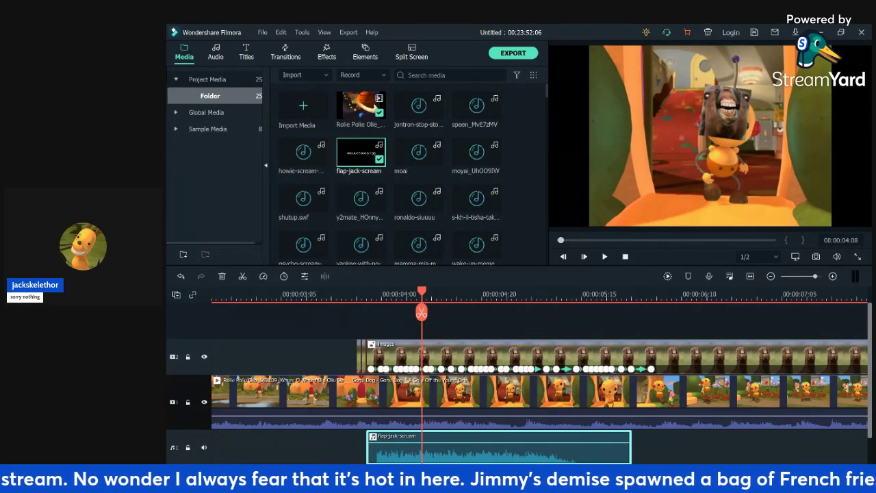
# - Move the horse face slightly down and to the right at 00:00:04:08 to cover the character's head
pyautogui.click(426, 355)
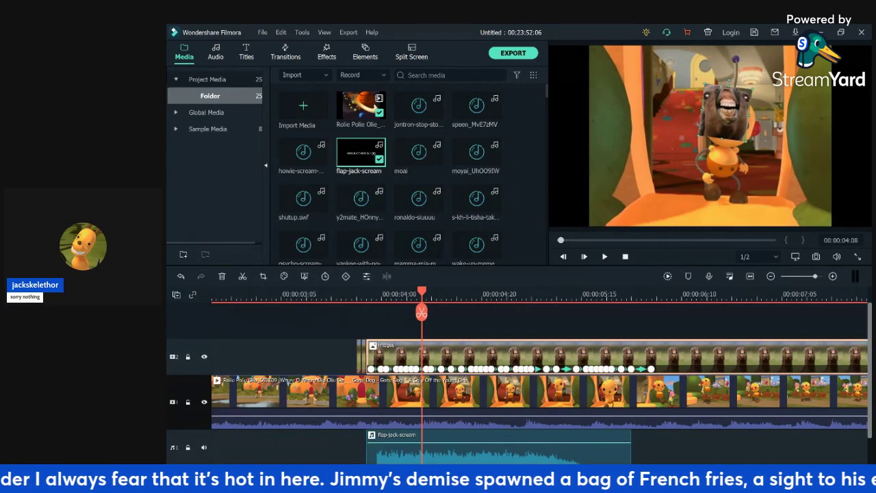
pyautogui.moveTo(726, 112)
pyautogui.mouseDown()
pyautogui.moveTo(755, 135)
pyautogui.moveTo(734, 123)
pyautogui.mouseUp()
pyautogui.press('space')
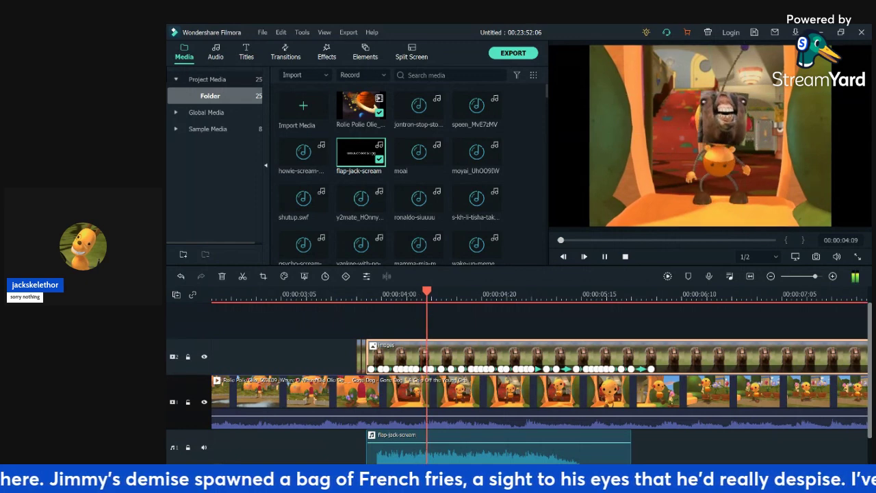
pyautogui.press('space')
# - Shift the flap-jack-scream clip later on the audio track so it starts at about 00:00:04:04
pyautogui.click(652, 295)
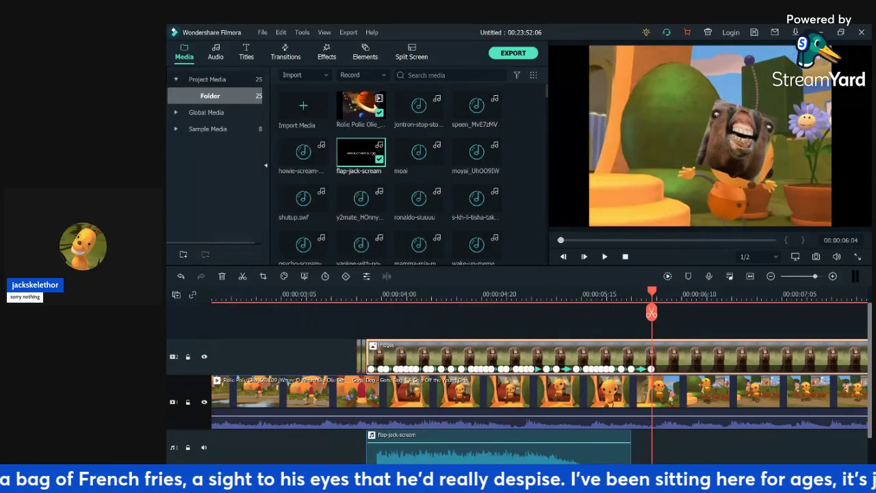
pyautogui.press('Right')
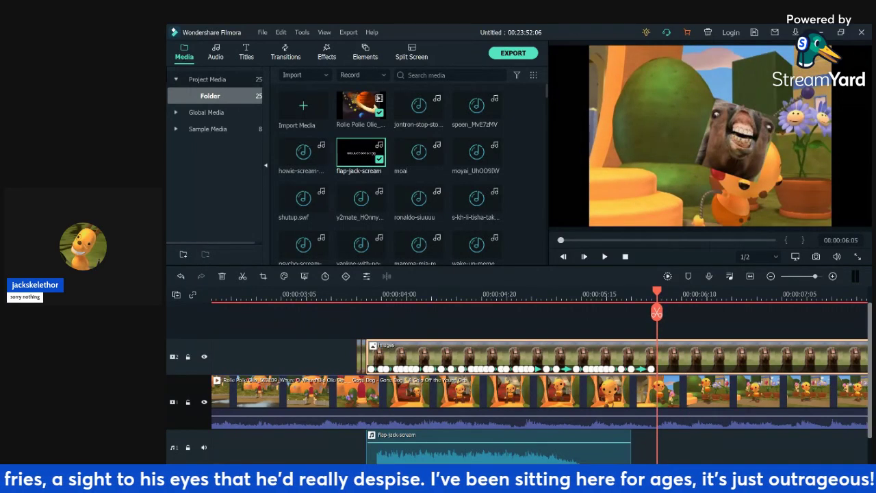
pyautogui.click(391, 295)
pyautogui.press('space')
pyautogui.moveTo(438, 448); pyautogui.dragTo(474, 448)
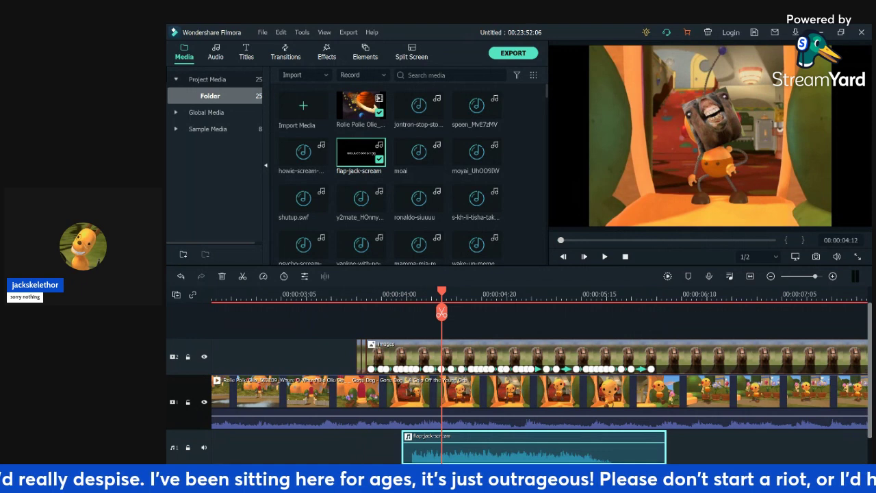
# - Play back the horse-face section to check the timing of the moved scream sound
pyautogui.press('space')
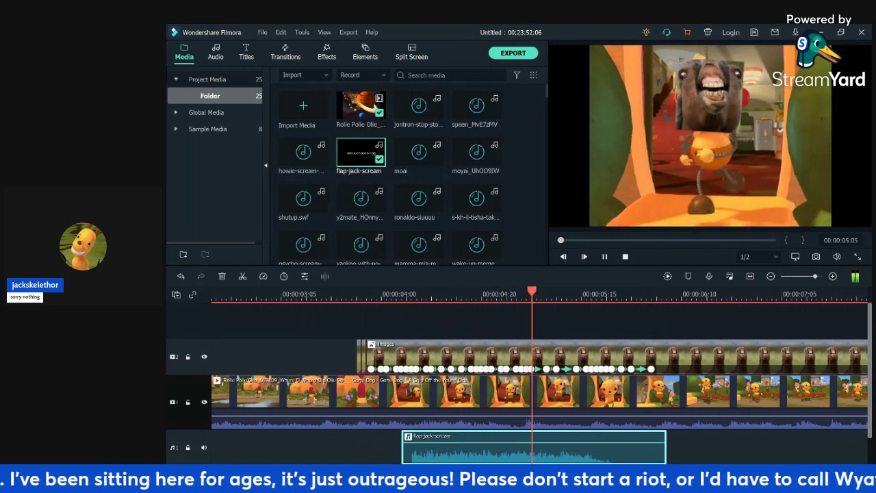
pyautogui.press('space')
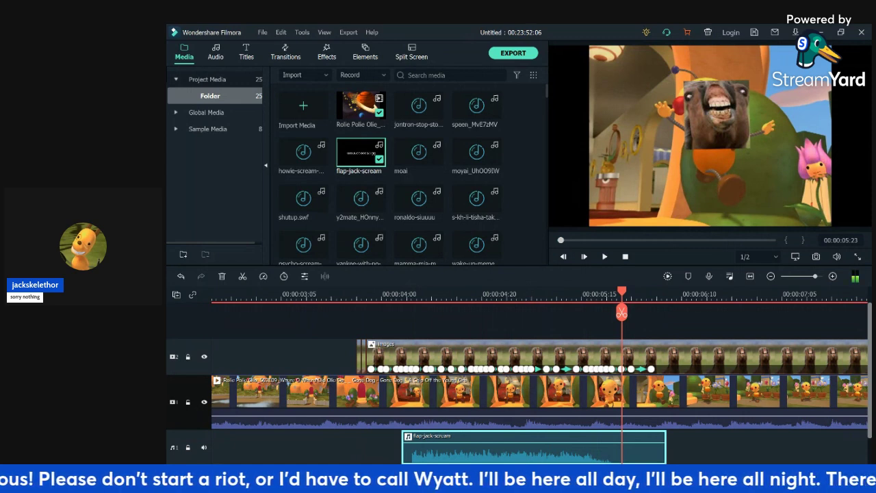
pyautogui.click(341, 295)
pyautogui.click(572, 295)
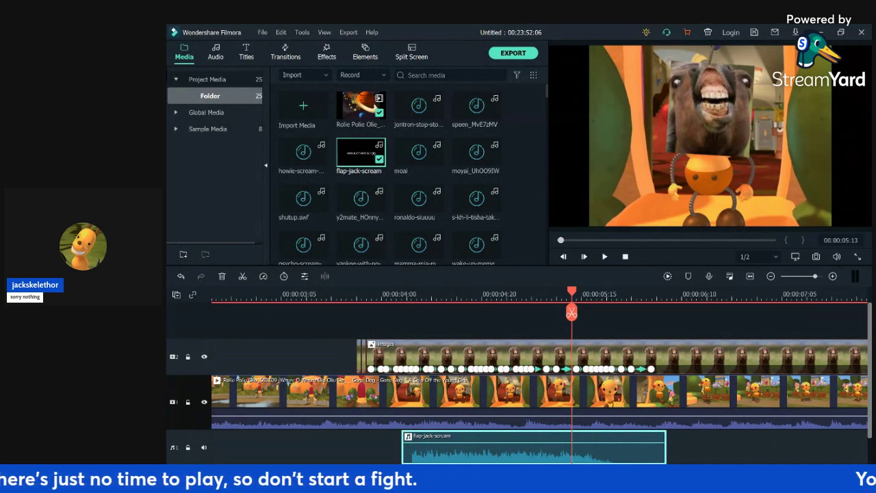
pyautogui.click(361, 295)
pyautogui.press('space')
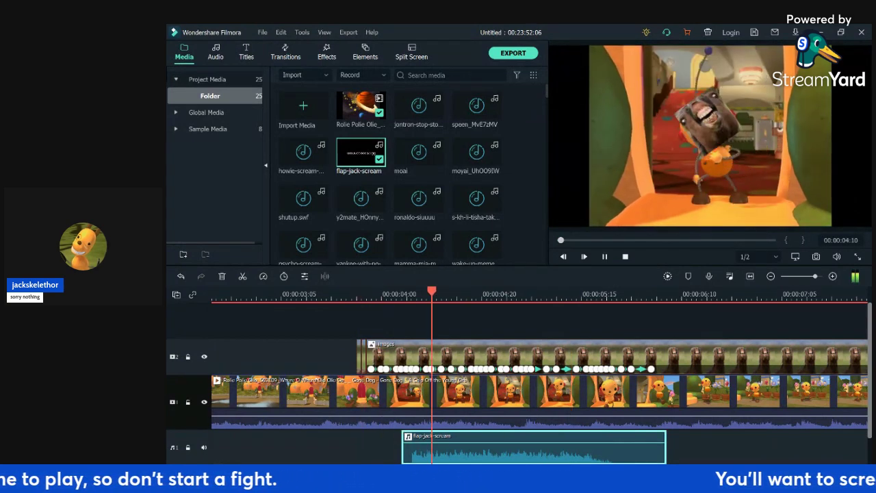
pyautogui.press('space')
# - Split the horse-face image clip and the Rolie Polie Olie video clip together at 00:00:05:16
pyautogui.moveTo(446, 293); pyautogui.dragTo(592, 293)
pyautogui.press('Left')
pyautogui.press('Left')
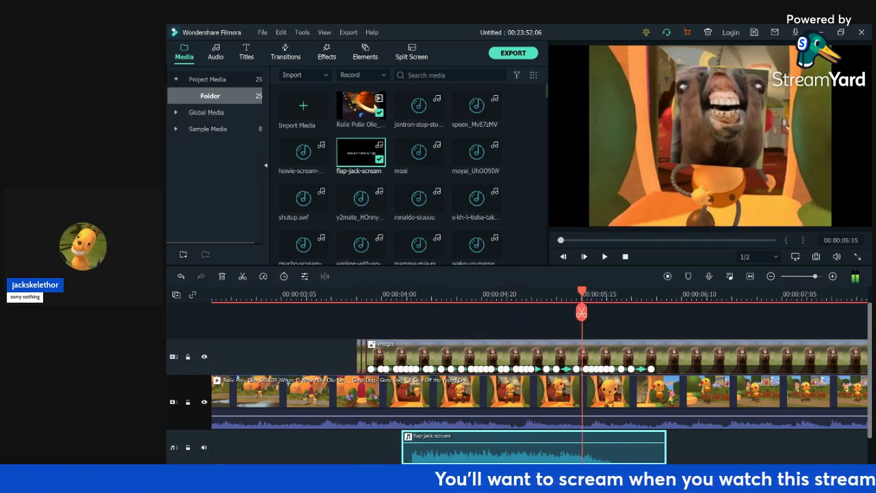
pyautogui.press('Right')
pyautogui.moveTo(656, 321); pyautogui.dragTo(649, 405)
pyautogui.click(586, 313)
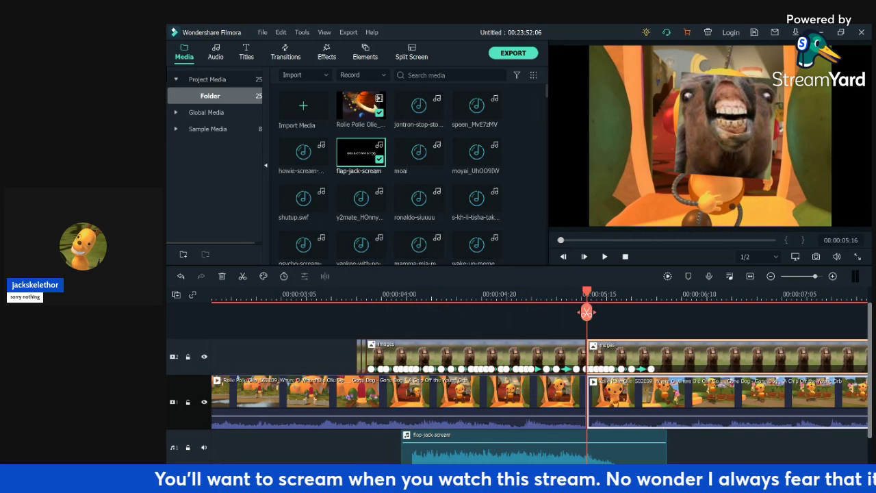
# - Split the Rolie Polie Olie video clip at 00:00:08:07, shortly after the horse-face image ends
pyautogui.scroll(-4, 586, 322)
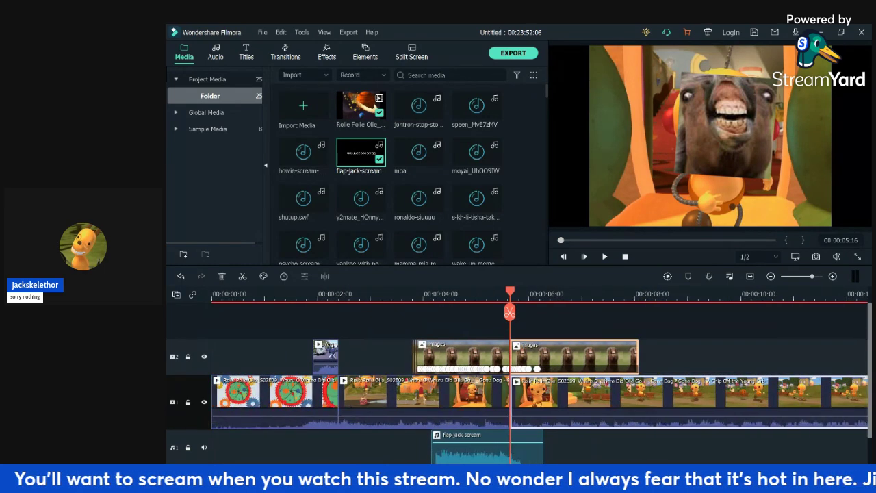
pyautogui.click(673, 295)
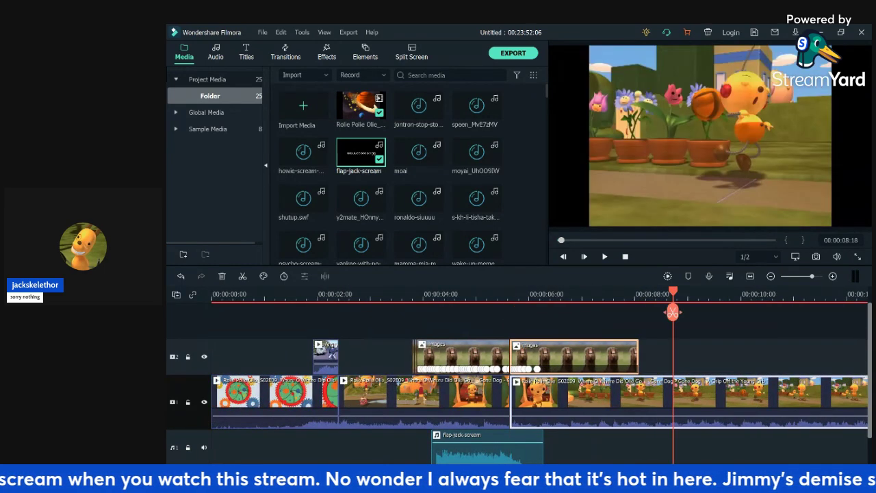
pyautogui.click(674, 330)
pyautogui.click(631, 295)
pyautogui.press('Right')
pyautogui.press('Right')
pyautogui.press('space')
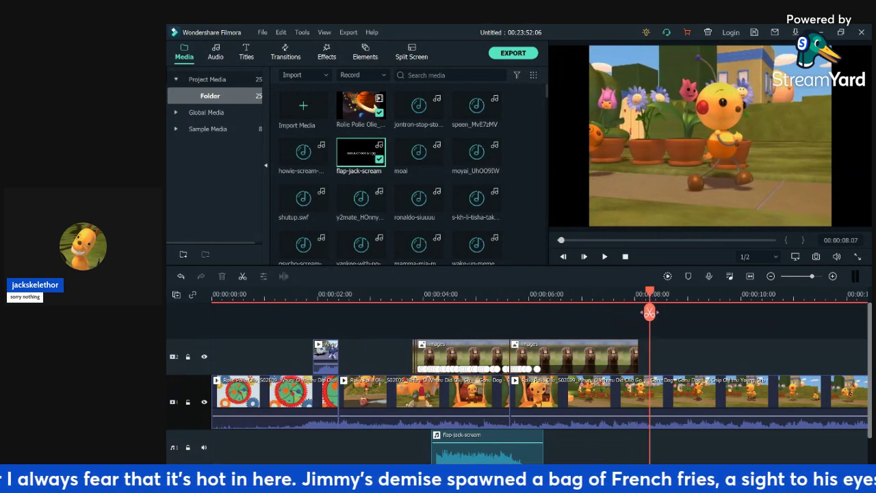
pyautogui.click(650, 313)
# - Split the scream audio at 00:00:05:16, then delete the horse-face, video and audio pieces between there and 00:00:08:07
pyautogui.moveTo(616, 325); pyautogui.dragTo(596, 425)
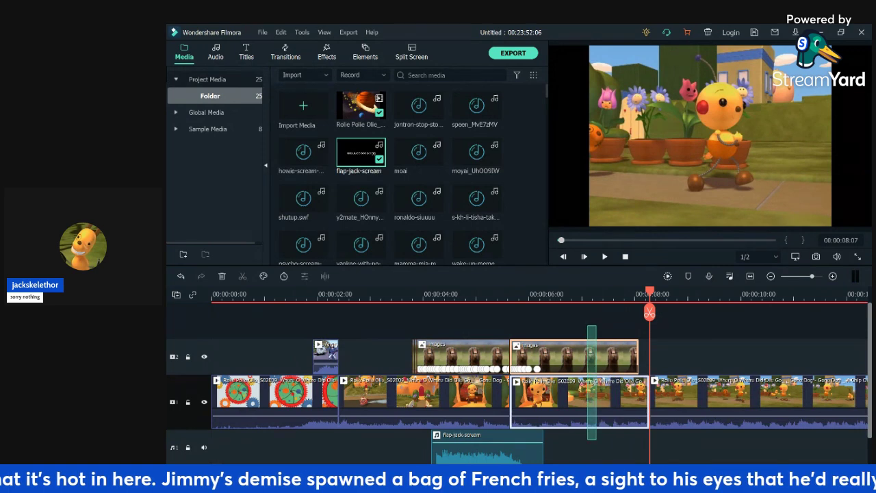
pyautogui.click(594, 324)
pyautogui.press('Up')
pyautogui.press('Up')
pyautogui.press('Up')
pyautogui.click(510, 313)
pyautogui.moveTo(541, 313); pyautogui.dragTo(530, 451)
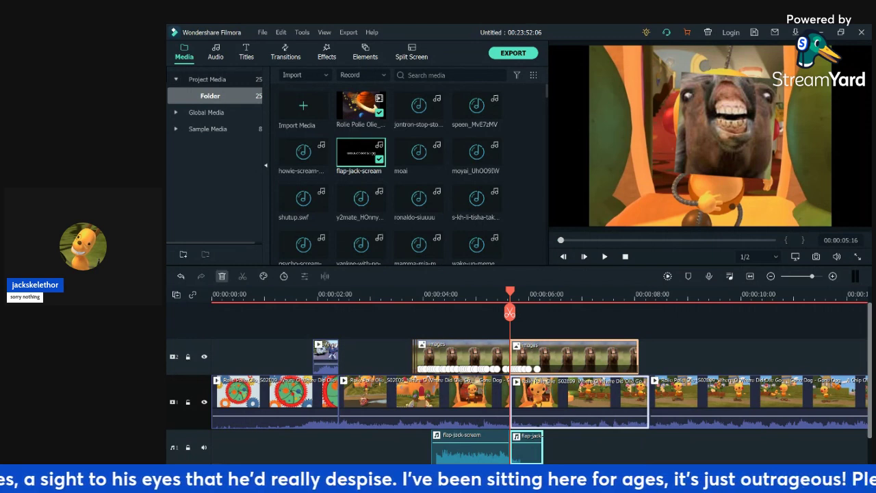
pyautogui.click(221, 276)
# - Play back the section across the new cut to check how the horse-face scene ends
pyautogui.click(477, 295)
pyautogui.press('space')
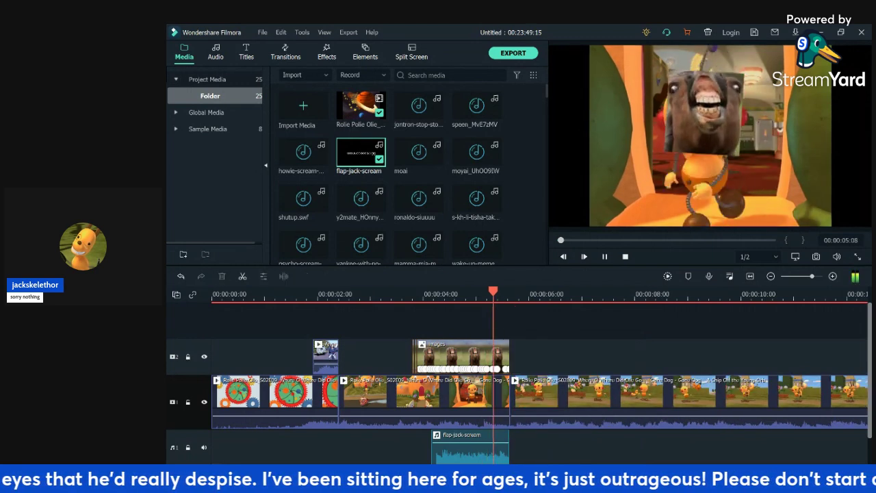
pyautogui.press('space')
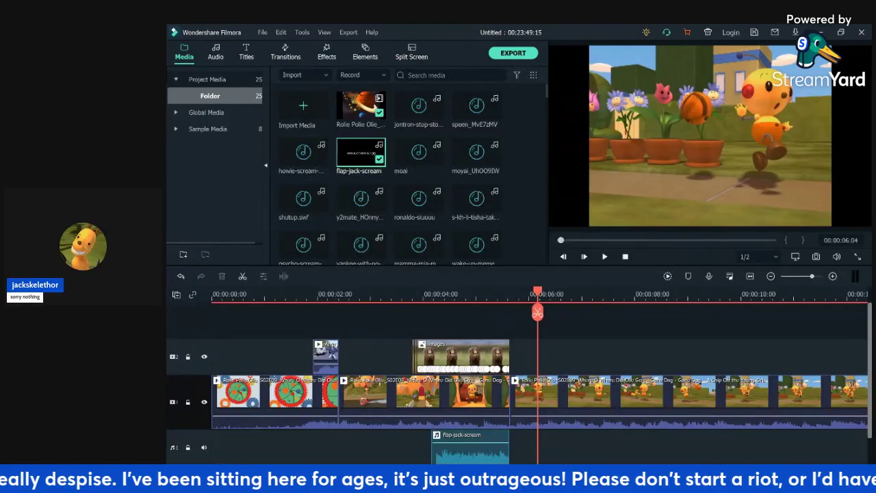
pyautogui.click(400, 295)
pyautogui.press('space')
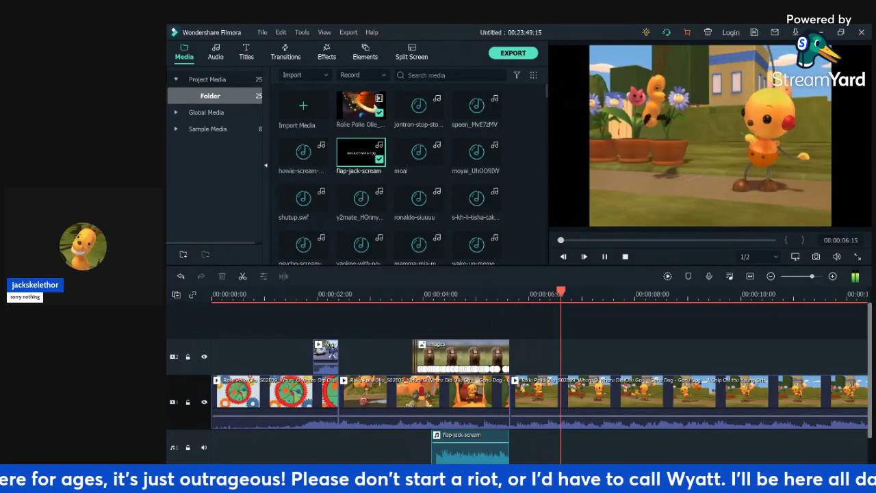
# - Raise the flap-jack-scream audio clip's volume to 12 dB after replaying the horse-face scene
pyautogui.press('space')
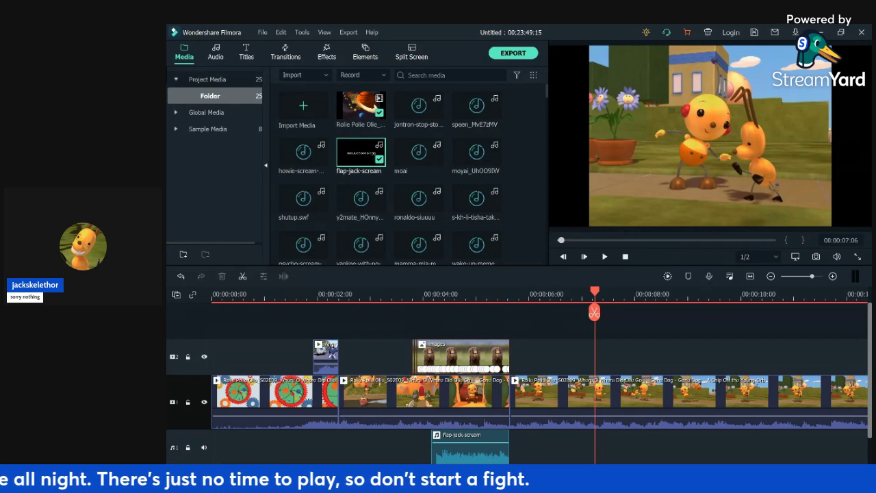
pyautogui.click(402, 295)
pyautogui.press('space')
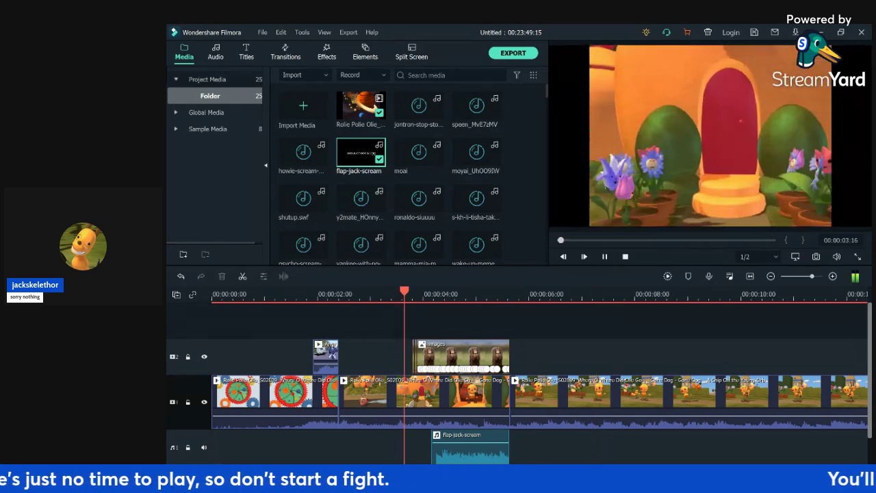
pyautogui.press('space')
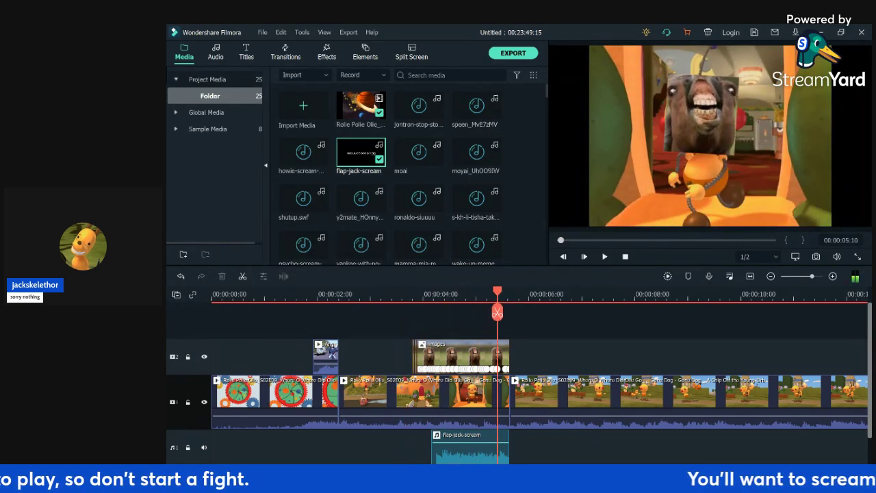
pyautogui.scroll(-1, 490, 411)
pyautogui.moveTo(477, 428); pyautogui.dragTo(477, 419)
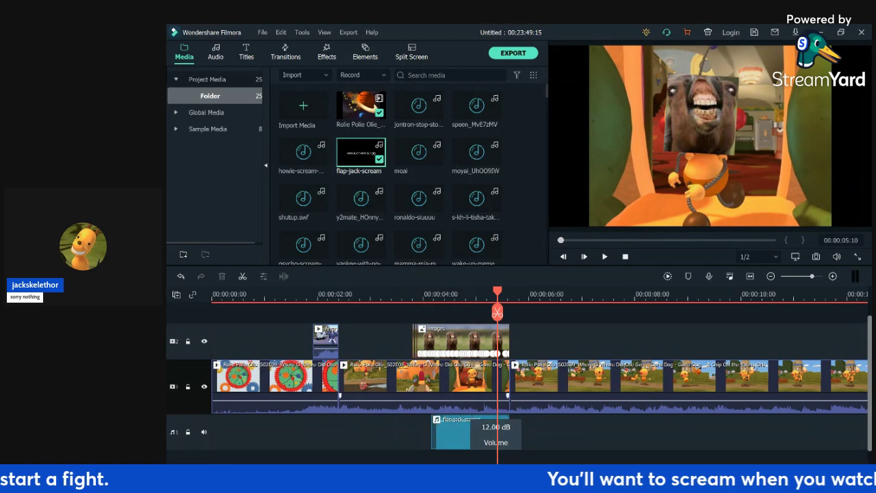
# - Play back the horse-face scene with the louder scream and continue through the cut into the following shot
pyautogui.press('space')
pyautogui.press('space')
pyautogui.click(420, 295)
pyautogui.press('space')
pyautogui.press('space')
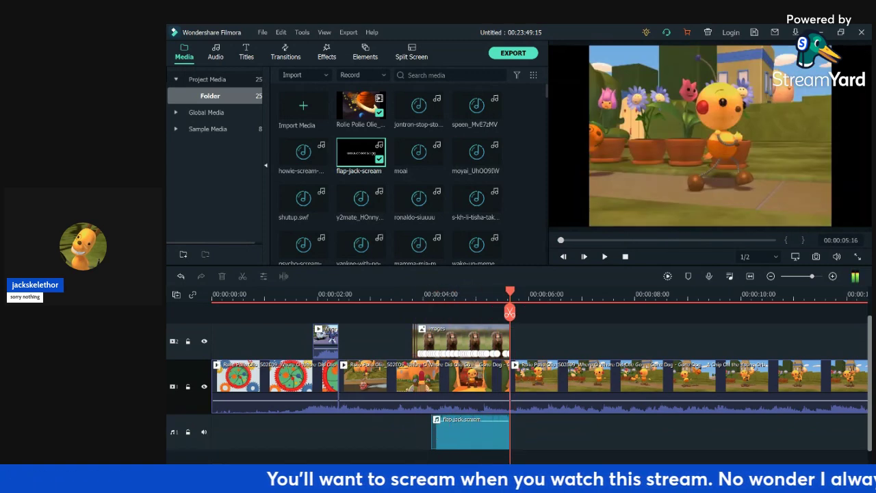
pyautogui.click(400, 294)
pyautogui.press('space')
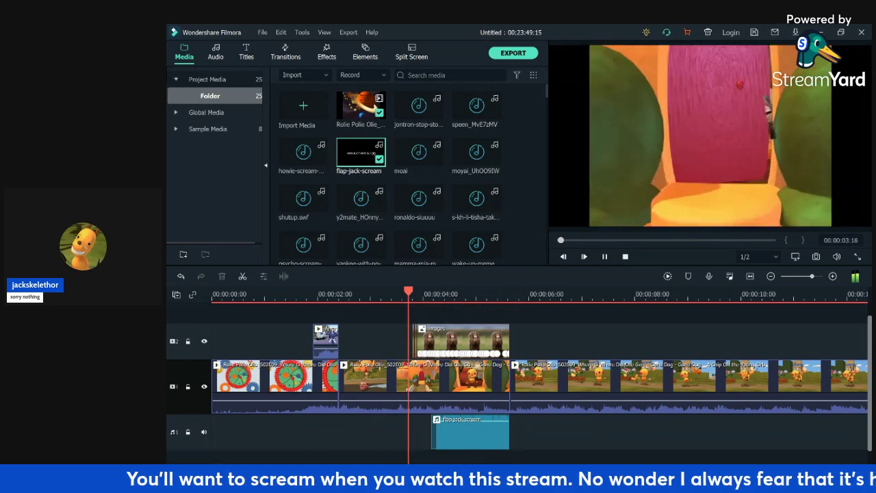
pyautogui.press('space')
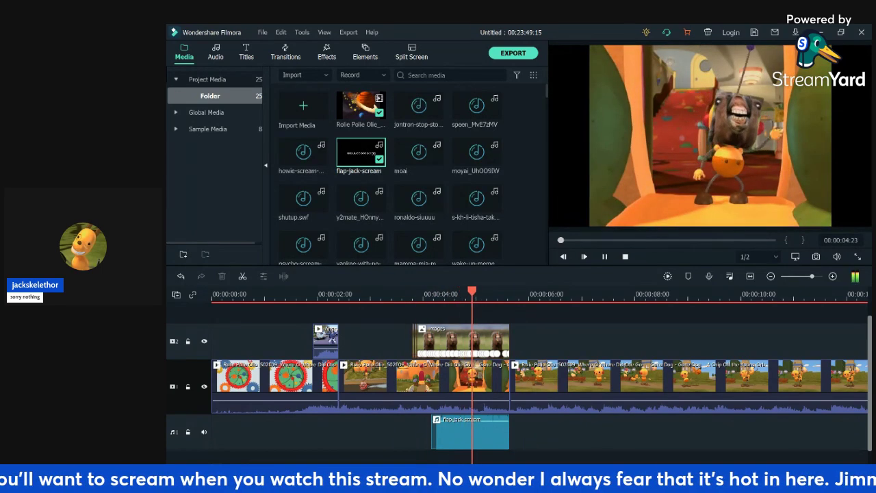
pyautogui.press('space')
pyautogui.press('space')
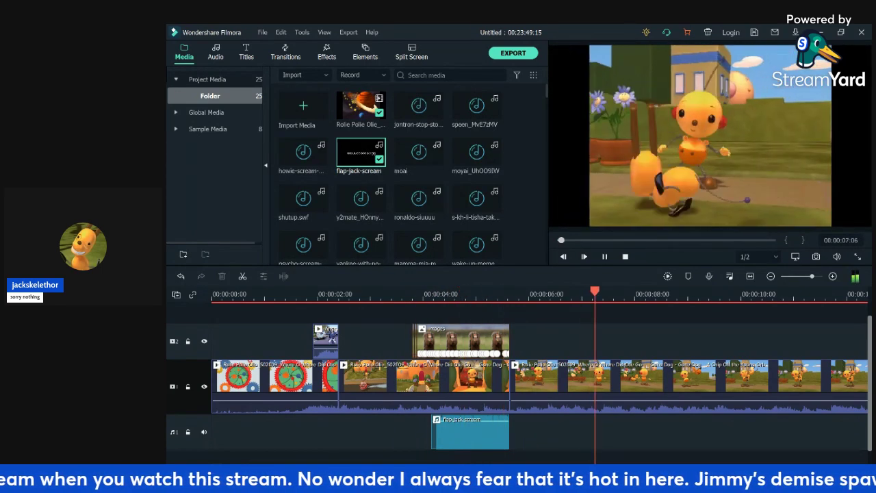
pyautogui.press('space')
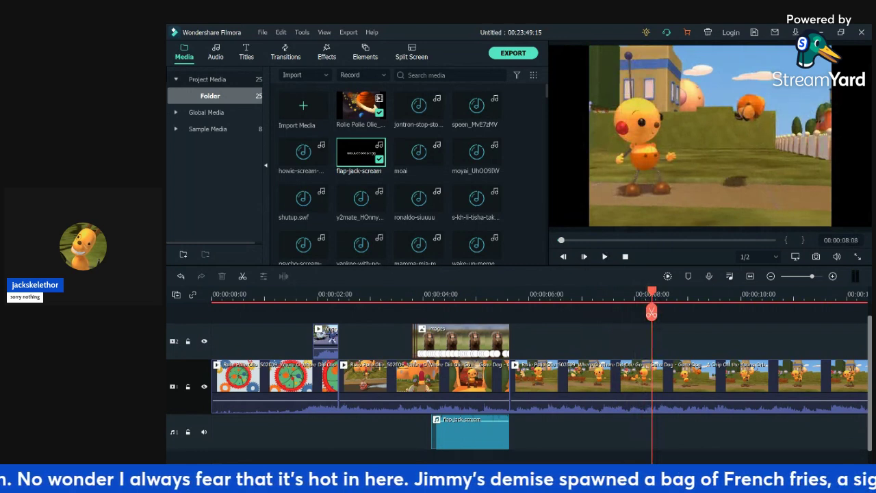
# - Split the Rolie Polie Olie video at the shot change at 00:00:12:13 and ripple-delete the piece between 00:00:05:16 and there
pyautogui.click(829, 295)
pyautogui.press('space')
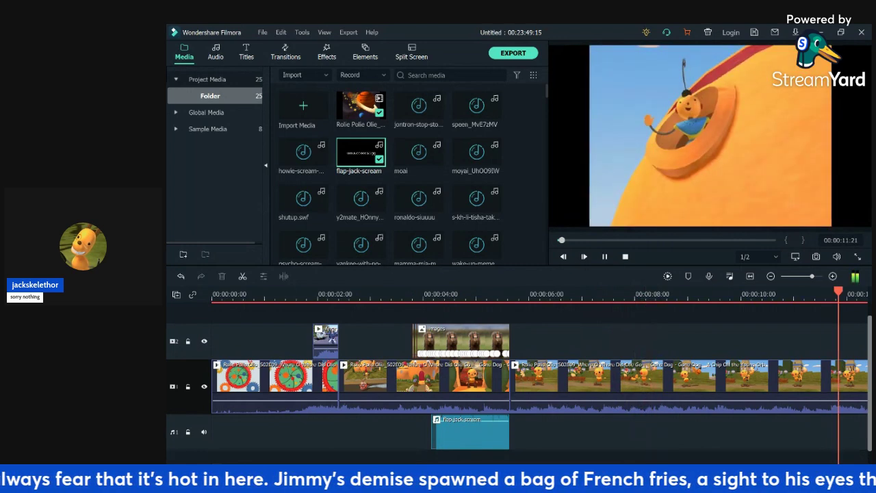
pyautogui.press('space')
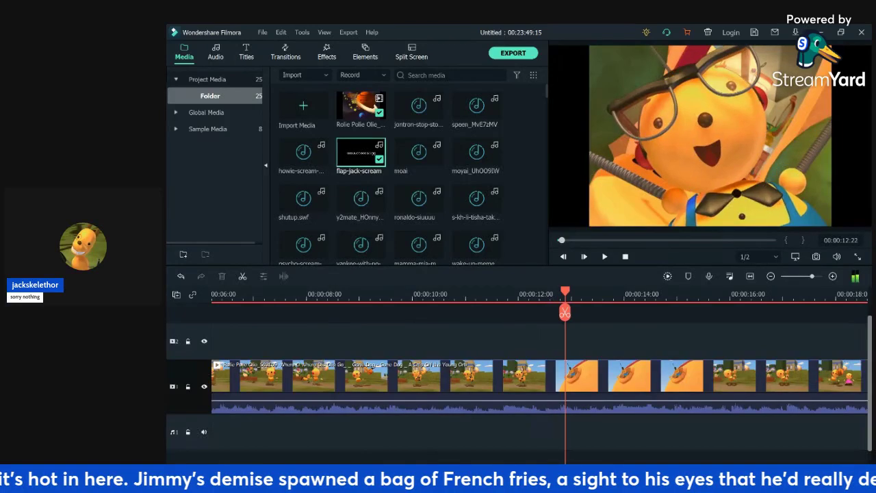
pyautogui.press('space')
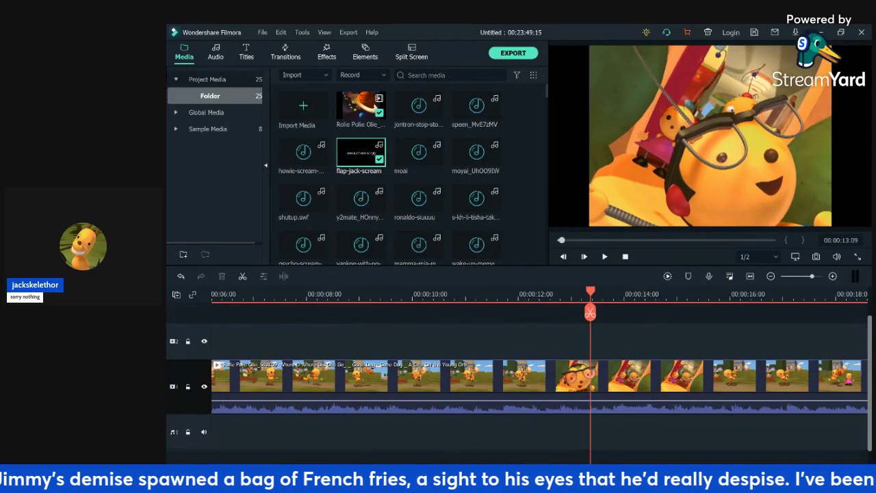
pyautogui.press('Left')
pyautogui.press('Left')
pyautogui.press('Left')
pyautogui.press('Left')
pyautogui.press('Left')
pyautogui.press('Left')
pyautogui.press('Left')
pyautogui.press('Left')
pyautogui.press('Left')
pyautogui.press('Left')
pyautogui.press('Left')
pyautogui.press('Left')
pyautogui.press('Left')
pyautogui.press('Left')
pyautogui.press('Left')
pyautogui.press('Left')
pyautogui.press('Left')
pyautogui.press('Left')
pyautogui.press('Left')
pyautogui.press('Left')
pyautogui.press('Left')
pyautogui.press('Left')
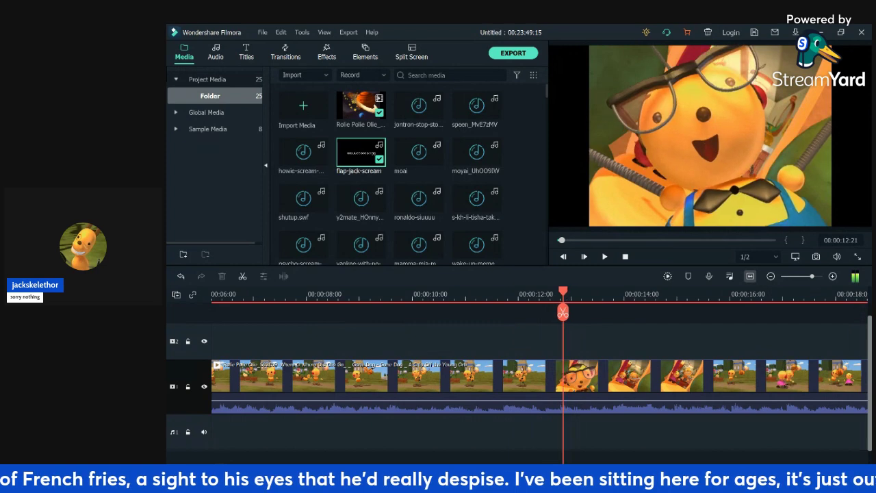
pyautogui.press('Left')
pyautogui.press('Left')
pyautogui.press('Left')
pyautogui.press('Left')
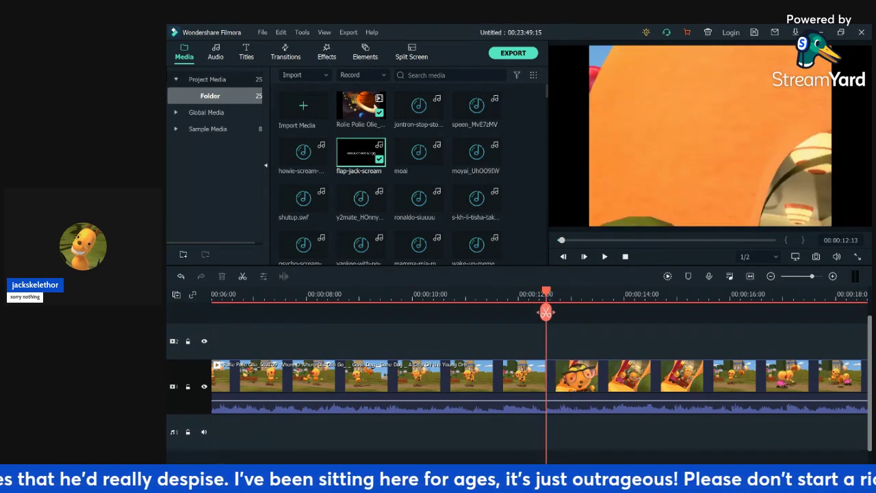
pyautogui.click(546, 312)
pyautogui.press('Delete')
# - Preview the psycho-scream sound and place it on the audio track beneath the doorway shot, starting at about 00:00:06:12
pyautogui.press('space')
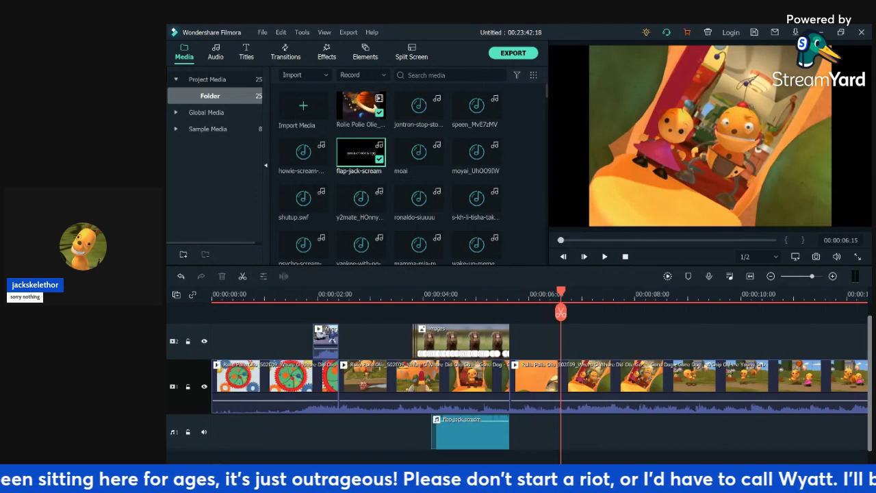
pyautogui.press('space')
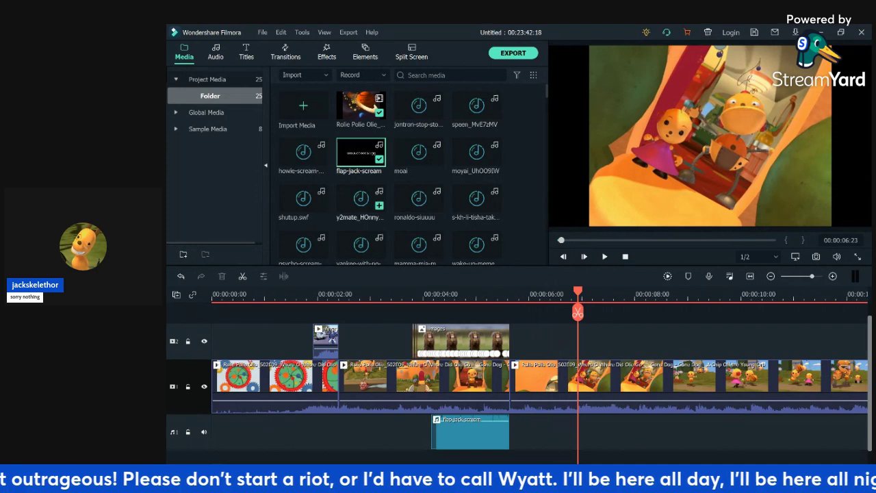
pyautogui.doubleClick(303, 244)
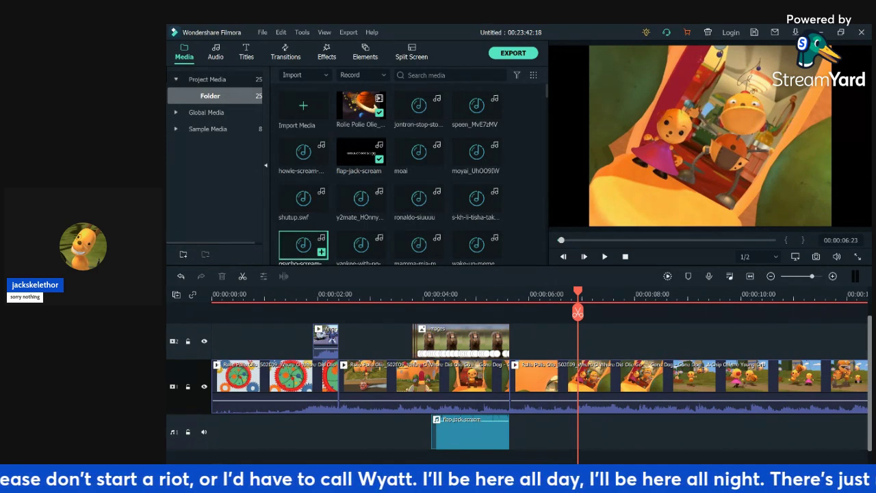
pyautogui.moveTo(303, 244); pyautogui.dragTo(558, 431)
pyautogui.press('space')
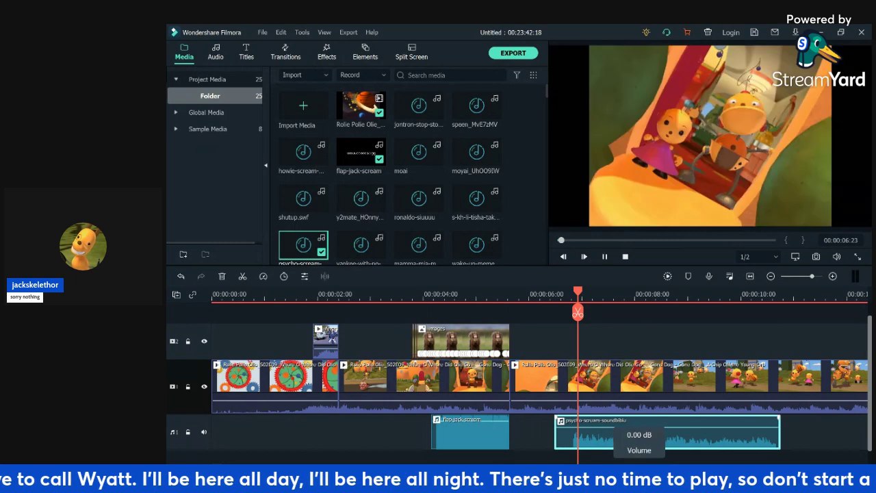
# - Reposition the psycho-scream clip to start at about 00:00:06:17, lining the scream up with the character's opening mouth
pyautogui.moveTo(630, 432); pyautogui.dragTo(647, 433)
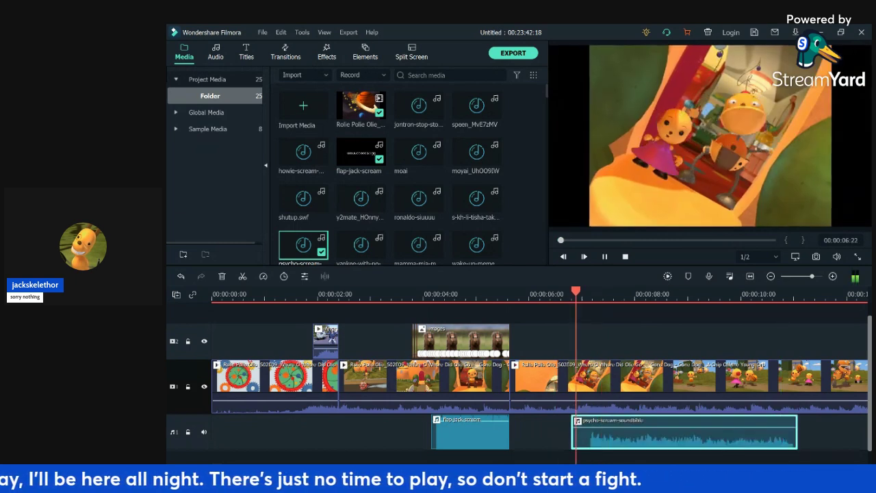
pyautogui.click(588, 295)
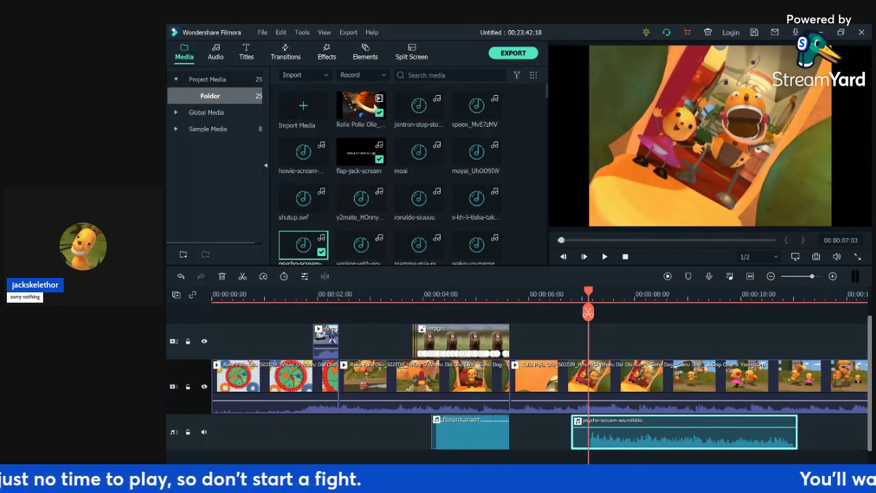
pyautogui.hotkey('ctrl', '=')
pyautogui.hotkey('ctrl', '=')
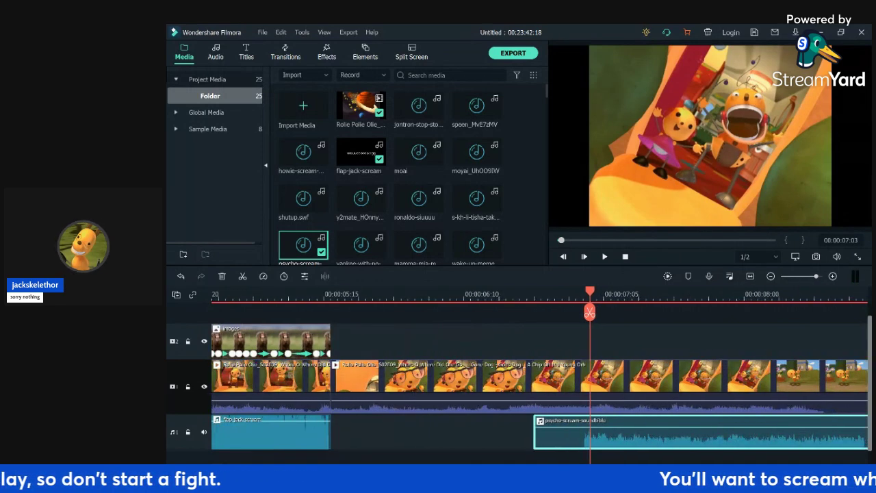
pyautogui.hotkey('ctrl', '=')
pyautogui.moveTo(589, 433); pyautogui.dragTo(563, 432)
pyautogui.click(562, 295)
# - Play back the doorway shot to check the psycho-scream's timing against the character's mouth
pyautogui.press('space')
pyautogui.press('space')
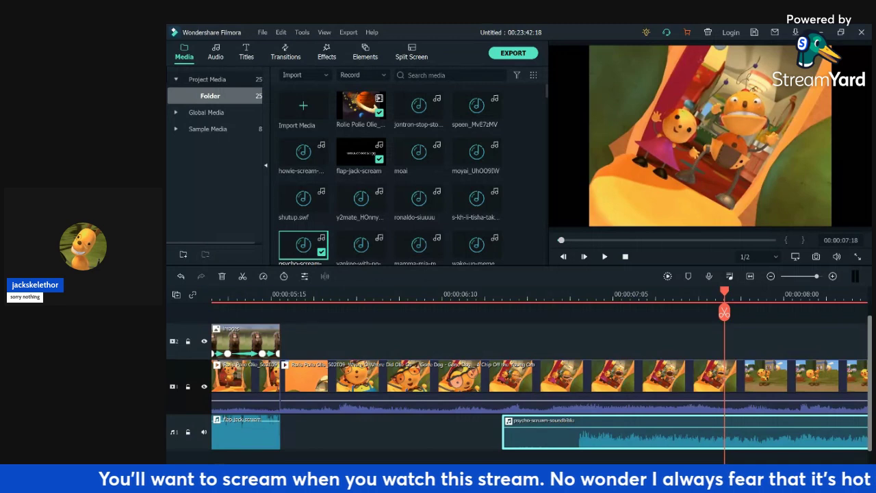
pyautogui.click(518, 295)
pyautogui.press('space')
pyautogui.press('space')
pyautogui.press('space')
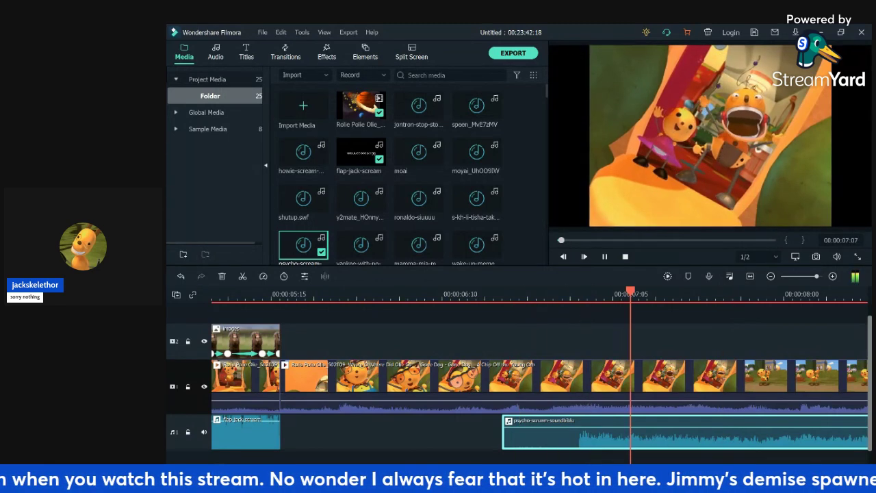
# - Position the playhead at 00:00:07:00 and open the properties of the doorway video clip
pyautogui.click(562, 295)
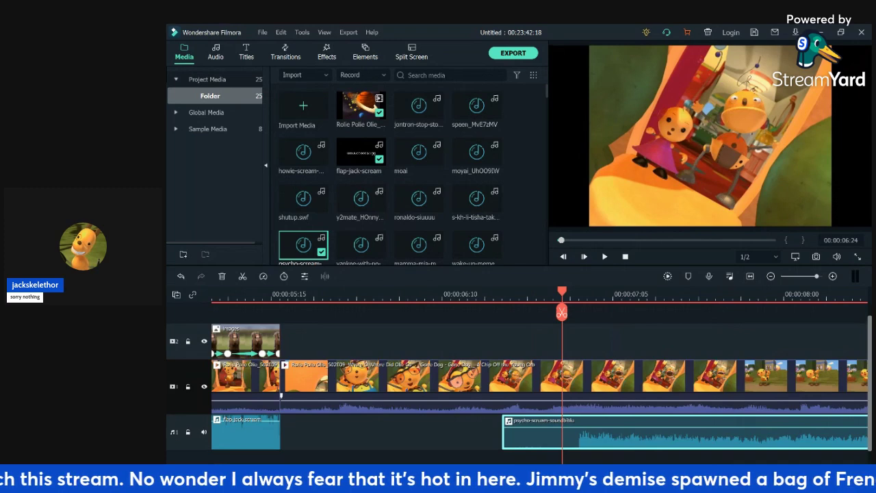
pyautogui.click(563, 383)
pyautogui.press('Right')
pyautogui.press('Right')
pyautogui.press('space')
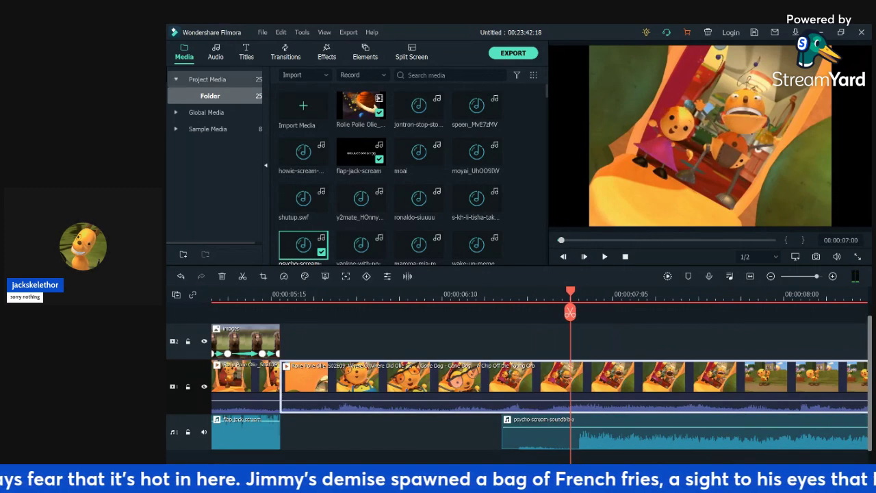
pyautogui.doubleClick(563, 383)
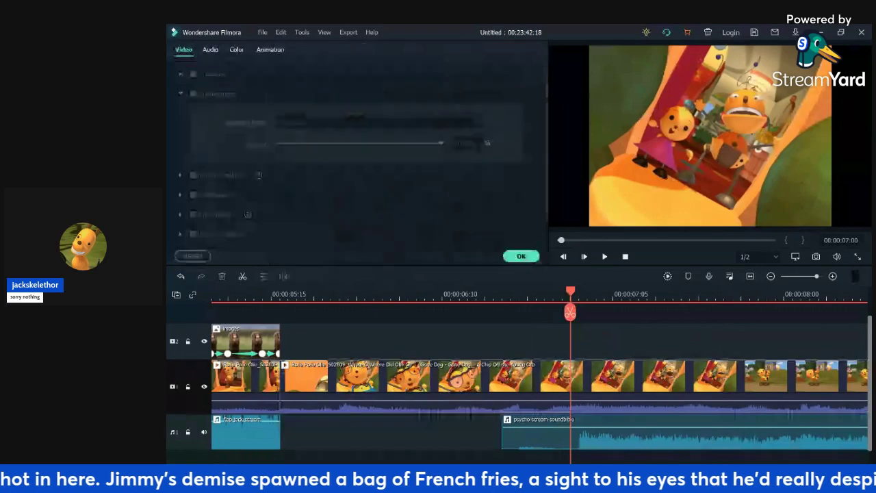
# - Split the video and psycho-scream clips at 00:00:07:19 and delete the remaining scream audio after the split
pyautogui.press('space')
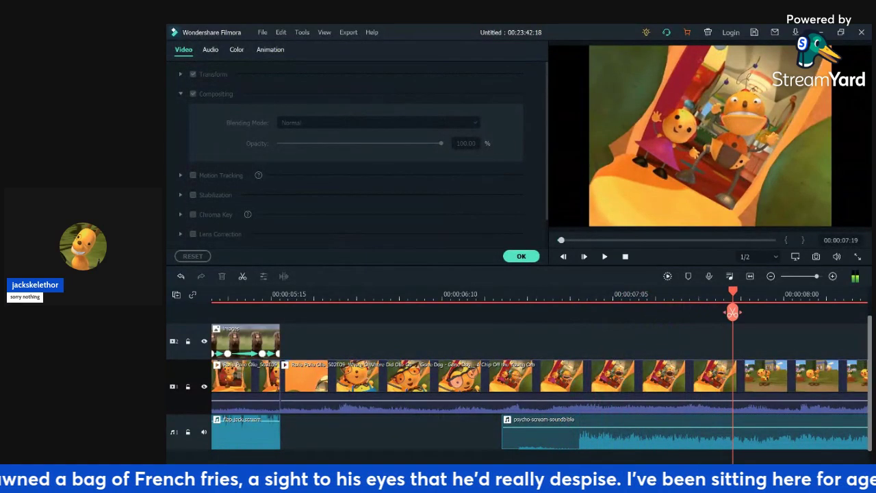
pyautogui.press('Left')
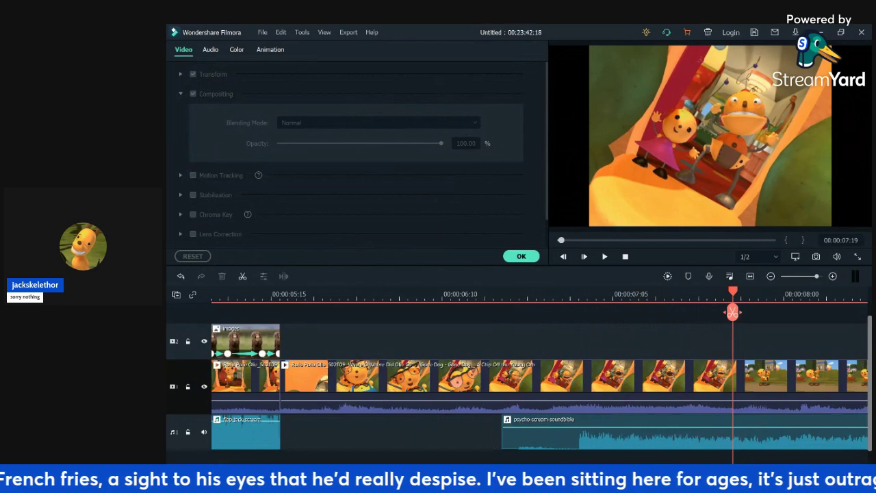
pyautogui.click(732, 312)
pyautogui.click(774, 341)
pyautogui.click(773, 434)
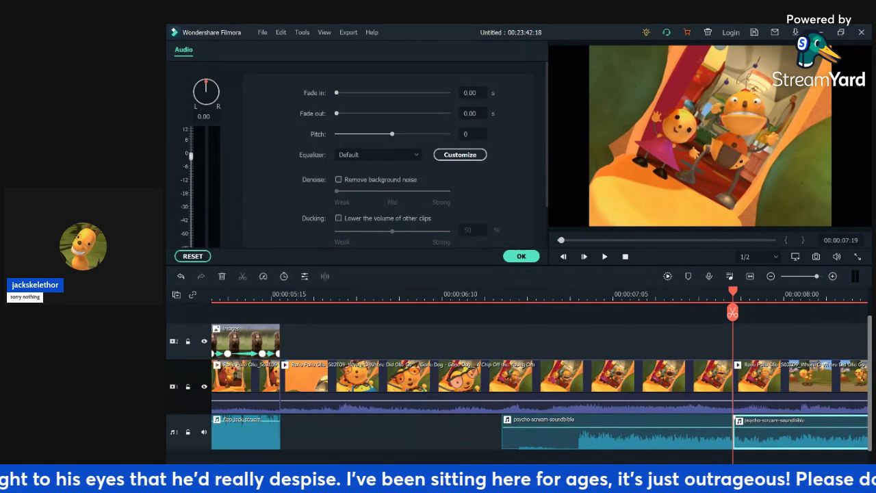
pyautogui.press('Delete')
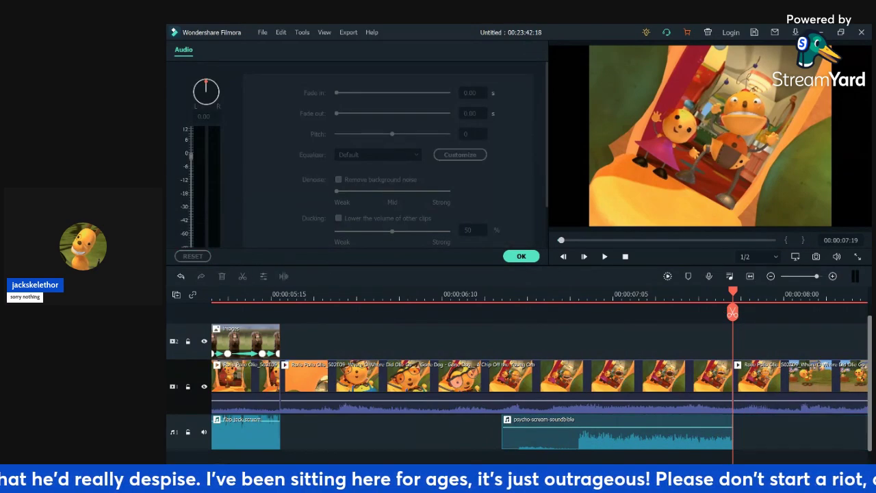
# - Play back the doorway shot's scream section and place the playhead at 00:00:07:00
pyautogui.press('Up')
pyautogui.press('space')
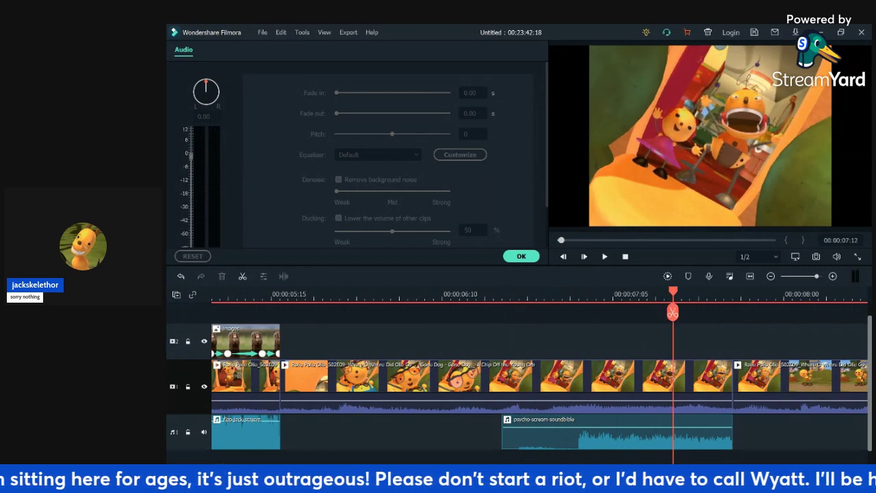
pyautogui.click(545, 294)
pyautogui.press('space')
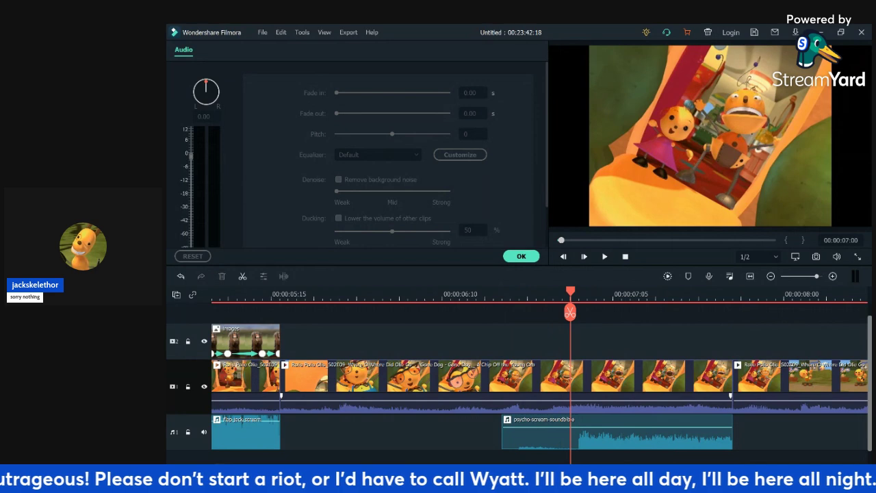
# - Add custom animation keyframes to the doorway clip at 00:00:07:00 and at its end, 00:00:07:19
pyautogui.click(541, 387)
pyautogui.click(270, 50)
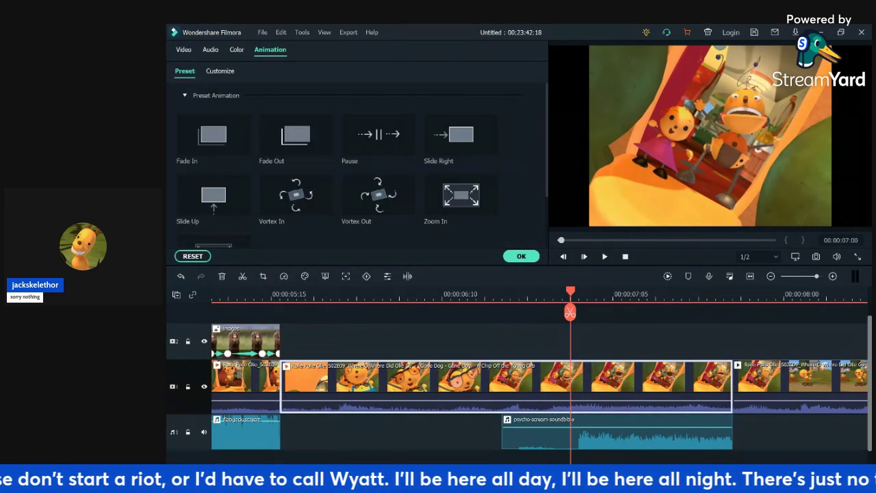
pyautogui.click(220, 70)
pyautogui.click(307, 111)
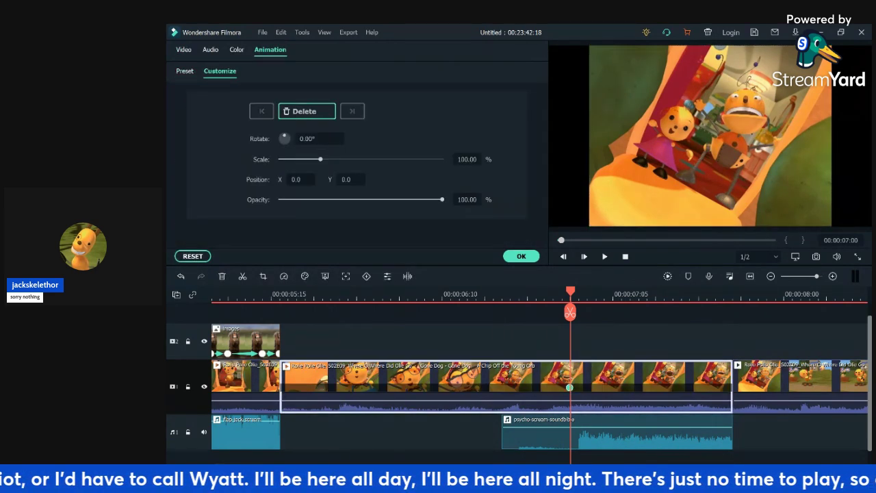
pyautogui.click(707, 294)
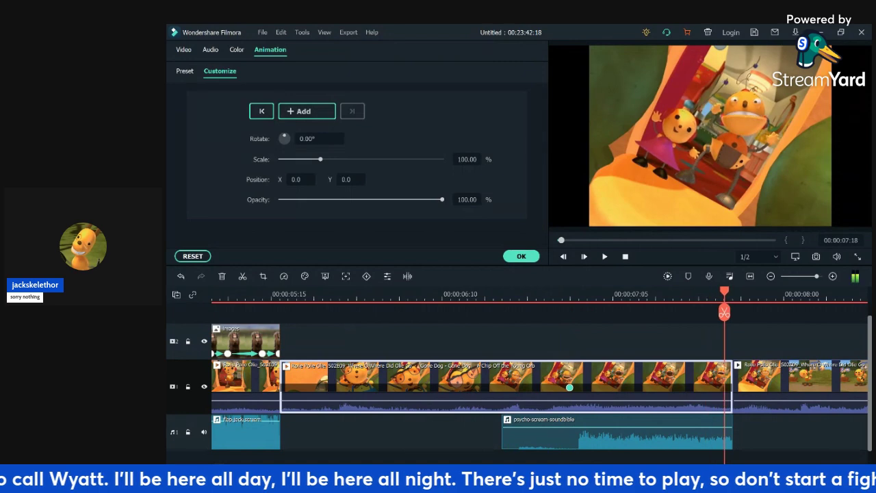
pyautogui.click(307, 110)
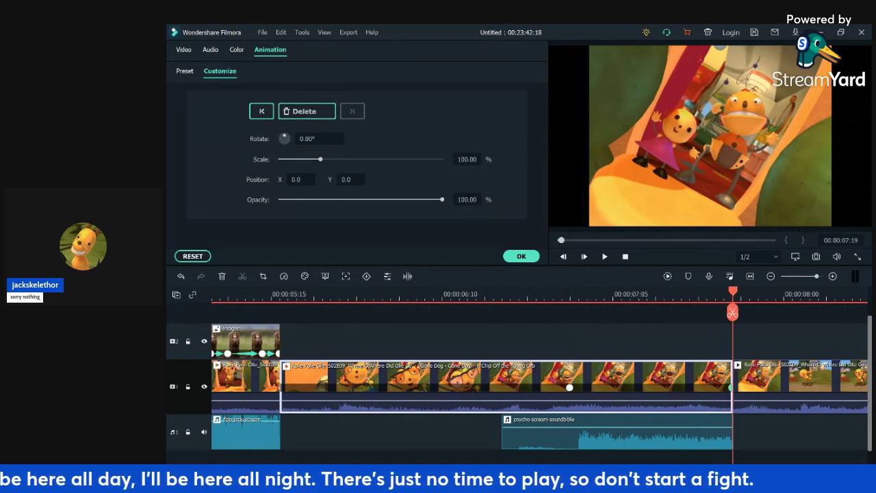
pyautogui.click(774, 385)
pyautogui.click(307, 111)
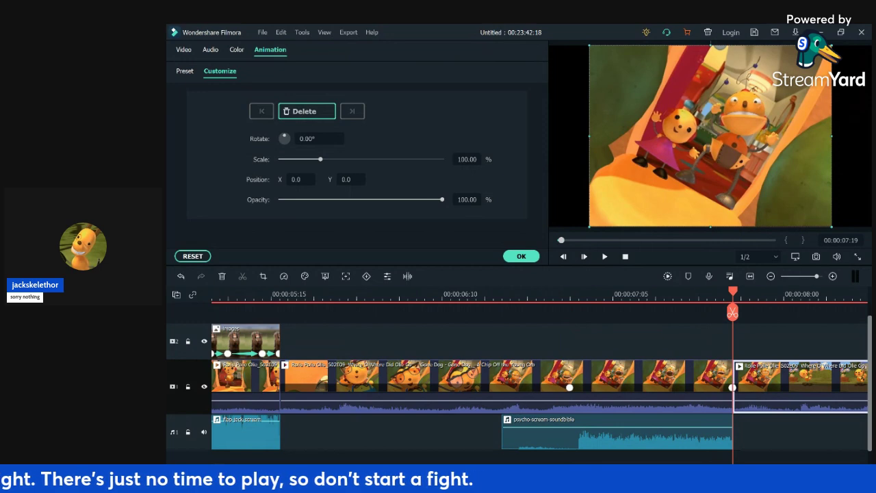
pyautogui.click(181, 277)
pyautogui.click(181, 276)
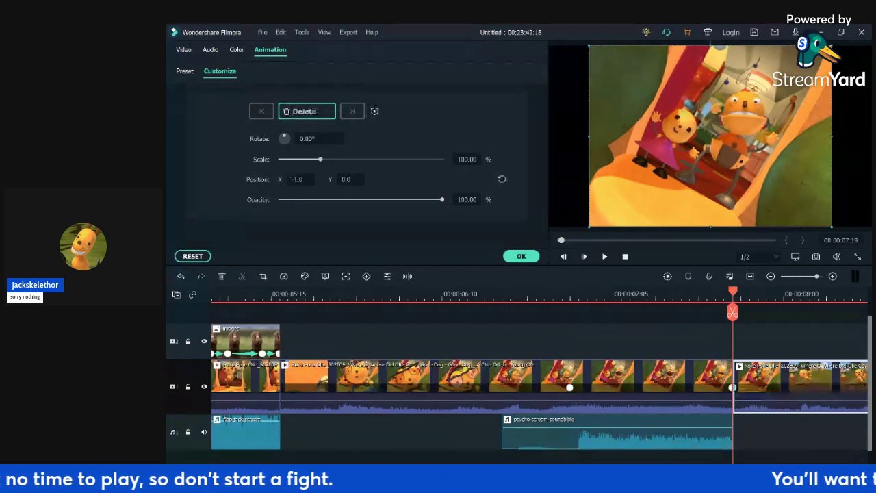
pyautogui.click(181, 277)
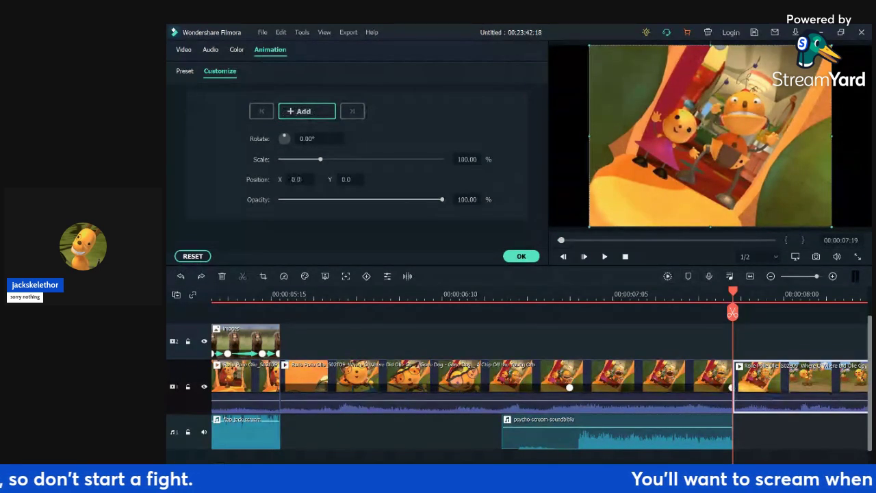
# - Move the doorway clip's end keyframe one frame earlier, to 00:00:07:18, and place the playhead on it
pyautogui.press('Left')
pyautogui.click(717, 313)
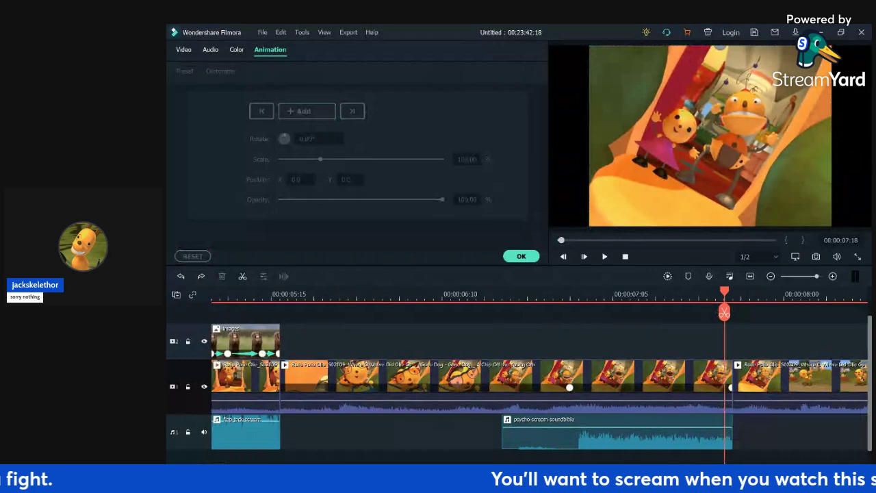
pyautogui.press('Right')
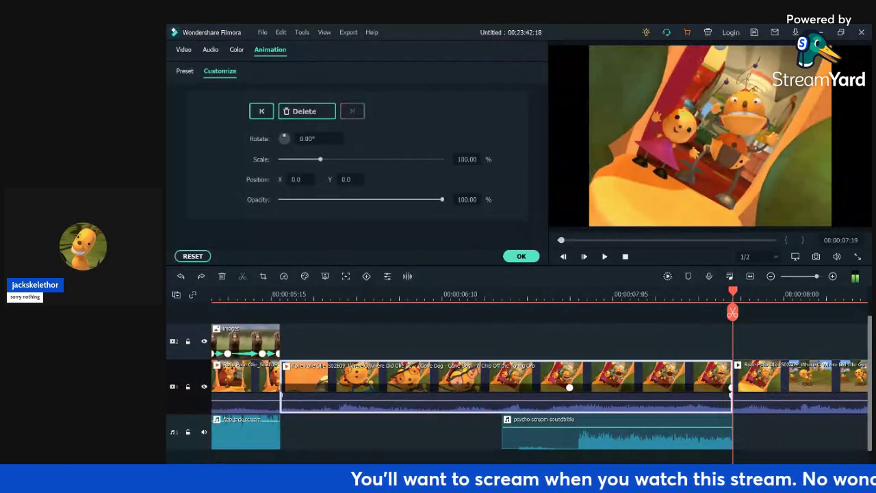
pyautogui.press('Left')
pyautogui.press('Right')
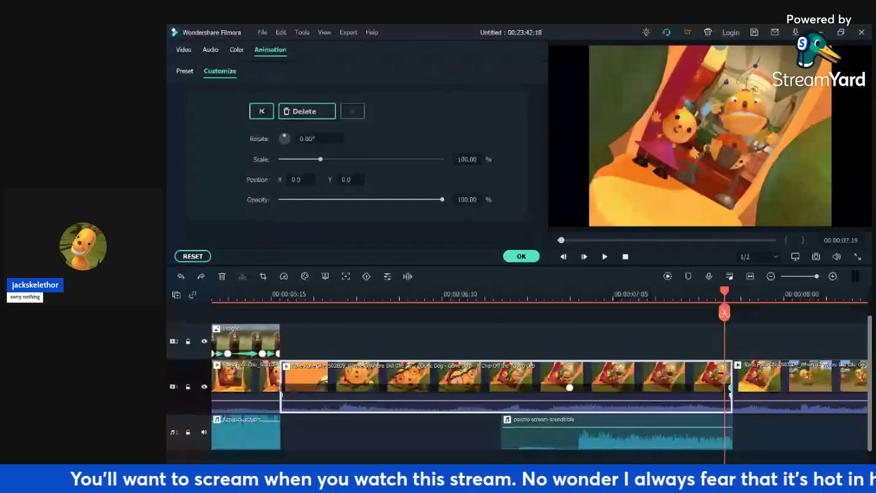
pyautogui.press('Left')
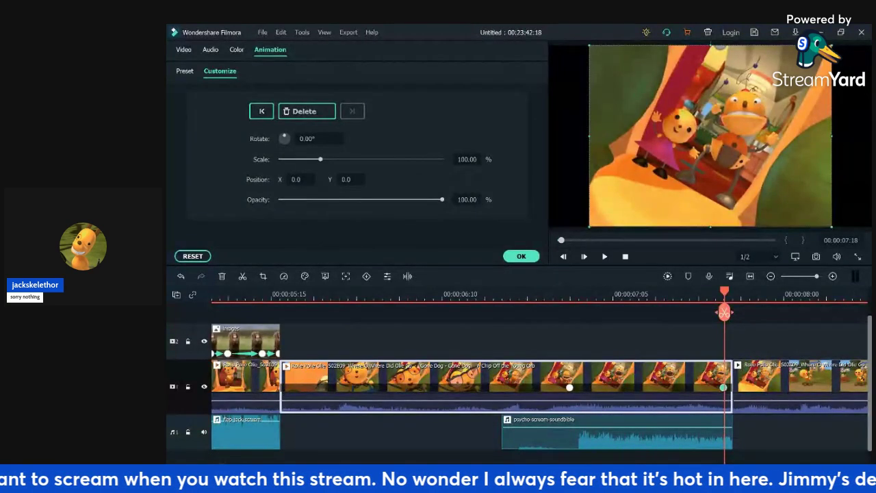
# - Enlarge the frame to 400% at the end keyframe and reposition it to about X -656.6, Y -246.0, centring the screaming character's face
pyautogui.moveTo(589, 136); pyautogui.dragTo(326, 136)
pyautogui.moveTo(564, 195); pyautogui.dragTo(871, 44)
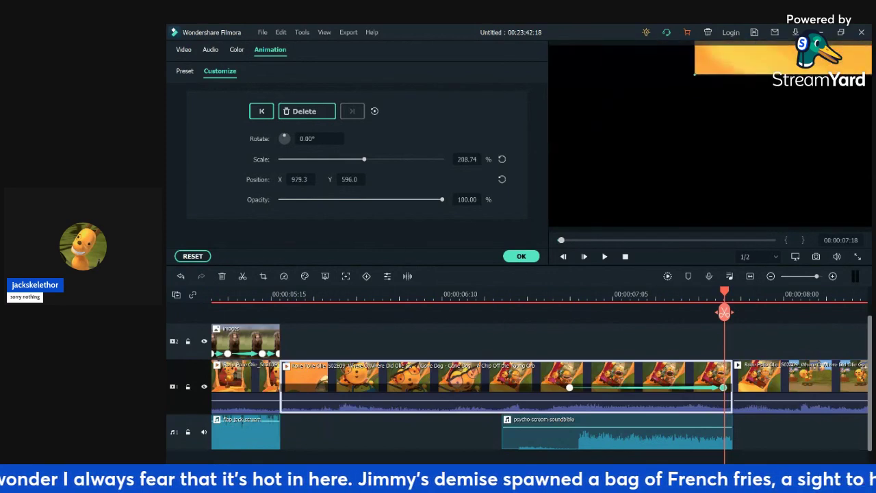
pyautogui.moveTo(710, 73); pyautogui.dragTo(492, 229)
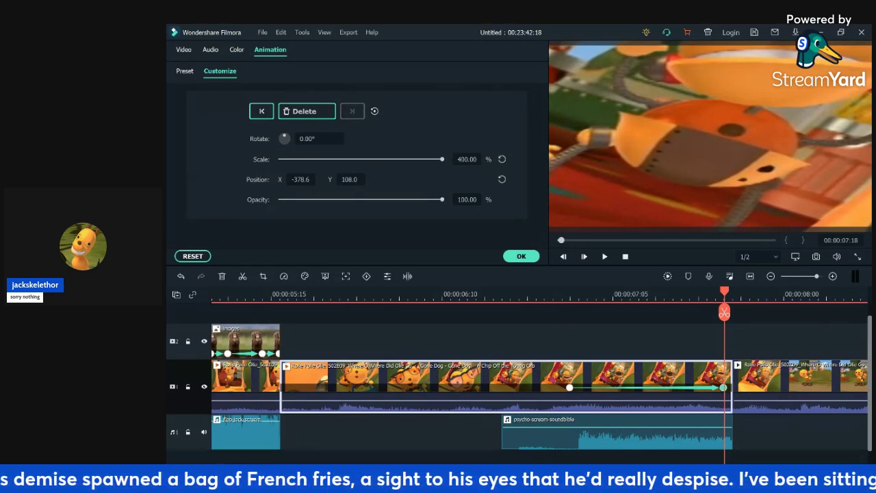
pyautogui.moveTo(726, 123); pyautogui.dragTo(661, 204)
# - Play back the zoom animation on the doorway shot from about 00:00:06:20
pyautogui.click(528, 294)
pyautogui.press('space')
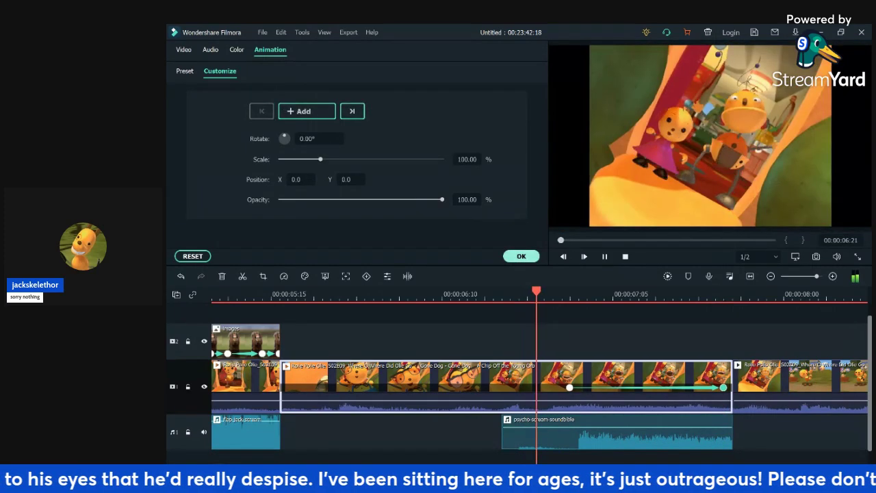
pyautogui.press('space')
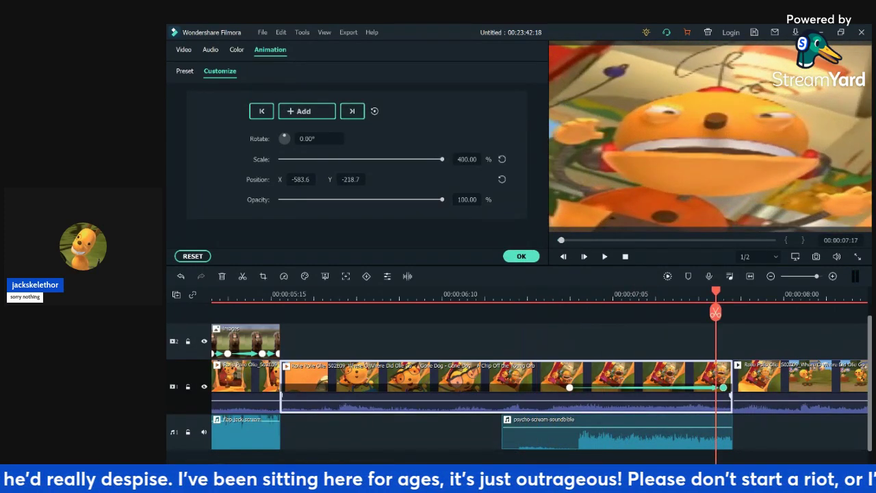
# - Lengthen the zoom by moving its end keyframe to 00:00:07:19 and its start keyframe to about 00:00:06:14
pyautogui.moveTo(723, 388); pyautogui.dragTo(732, 387)
pyautogui.click(736, 387)
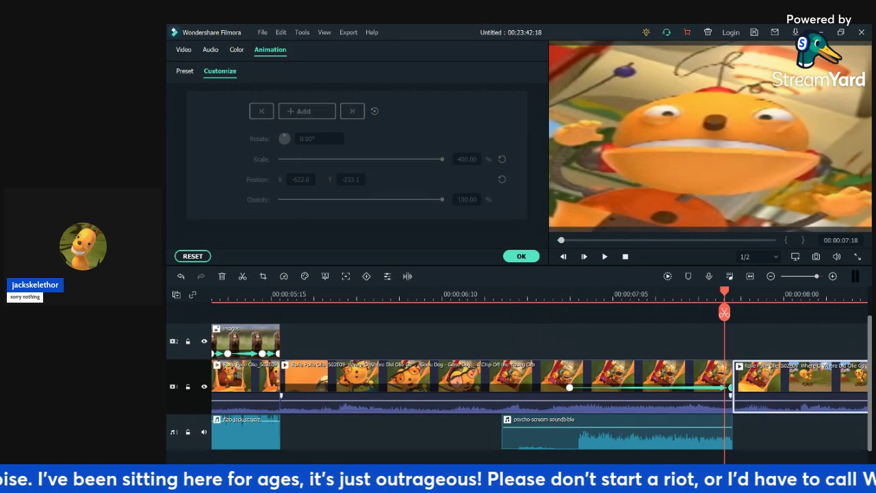
pyautogui.moveTo(570, 387); pyautogui.dragTo(493, 388)
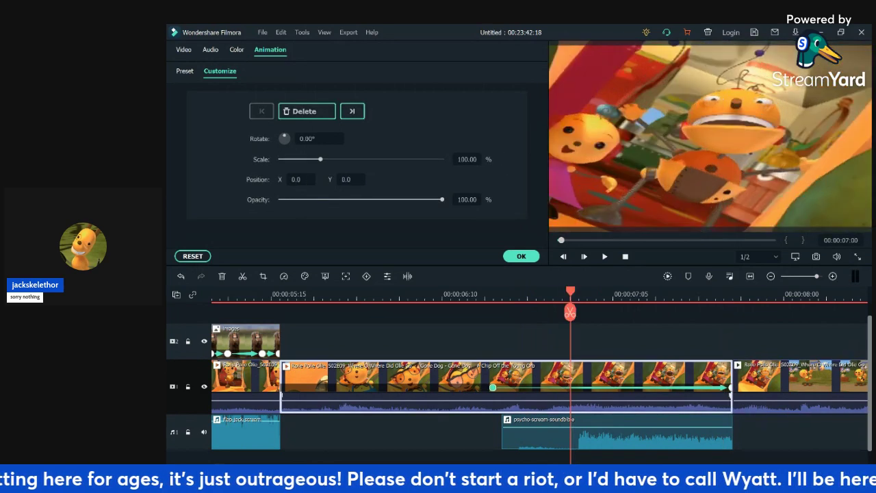
pyautogui.moveTo(486, 294); pyautogui.dragTo(468, 294)
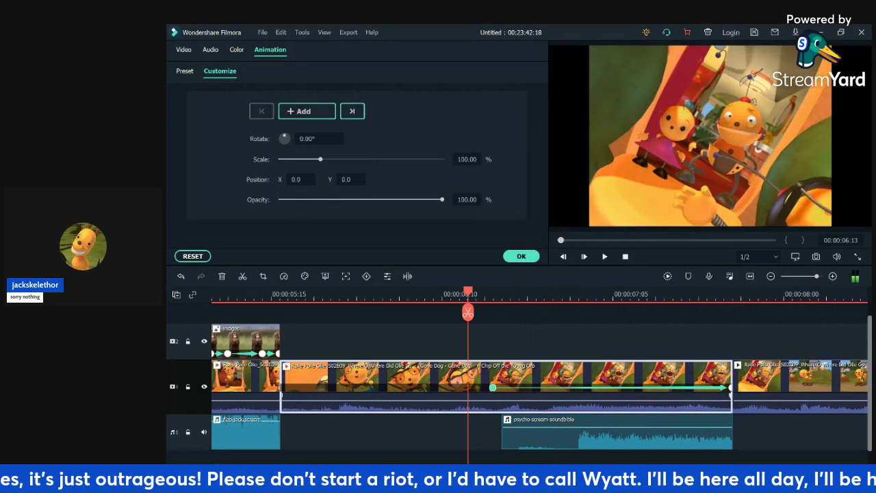
pyautogui.press('Right')
pyautogui.press('Right')
pyautogui.press('Right')
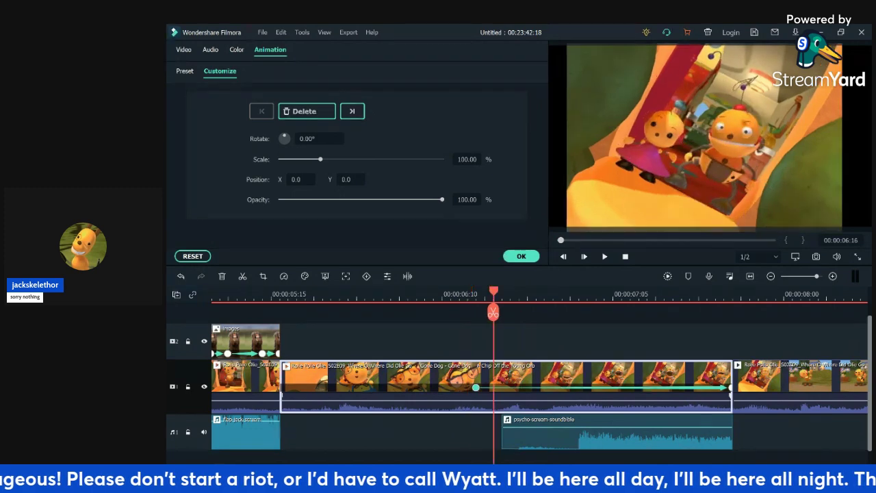
# - Step through the lengthened zoom frame by frame and play it back to check its motion
pyautogui.press('Right')
pyautogui.press('Right')
pyautogui.press('Right')
pyautogui.press('Right')
pyautogui.press('Right')
pyautogui.press('Right')
pyautogui.press('Right')
pyautogui.press('Right')
pyautogui.press('Right')
pyautogui.press('Right')
pyautogui.press('Right')
pyautogui.press('Right')
pyautogui.press('Right')
pyautogui.press('Right')
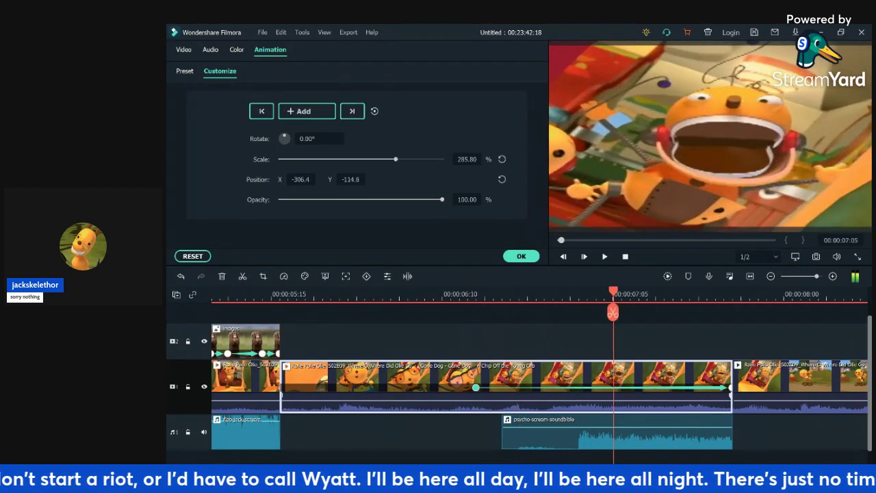
pyautogui.press('Right')
pyautogui.press('Right')
pyautogui.press('Right')
pyautogui.press('Right')
pyautogui.press('Right')
pyautogui.press('Right')
pyautogui.press('Right')
pyautogui.press('Right')
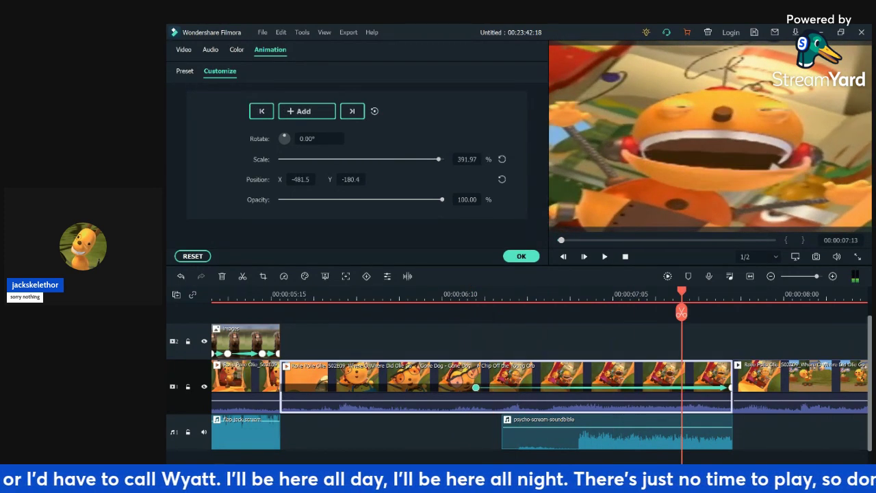
pyautogui.press('space')
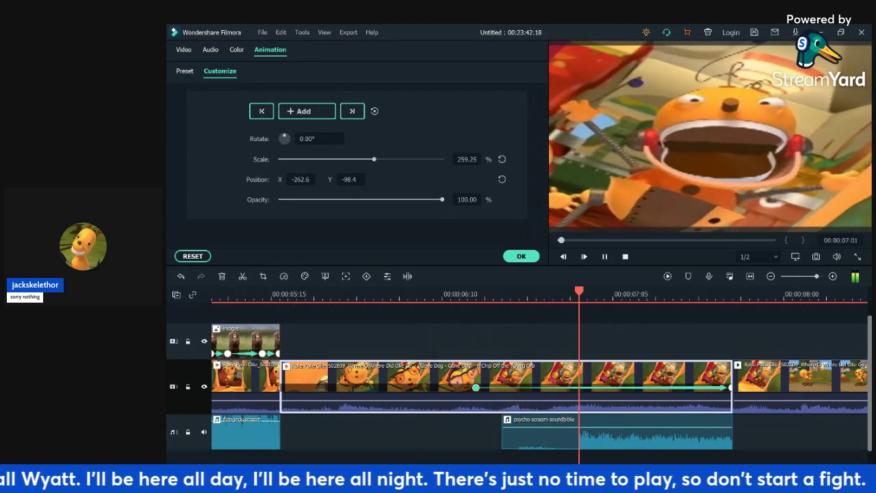
pyautogui.press('space')
# - Look over the clip's preset animations and colour settings, then replay and step back and forth through the zoom
pyautogui.click(185, 71)
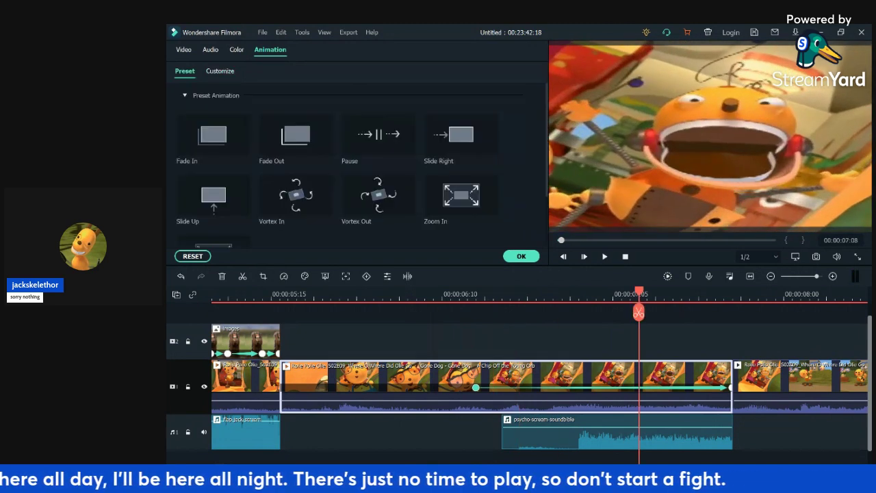
pyautogui.click(237, 50)
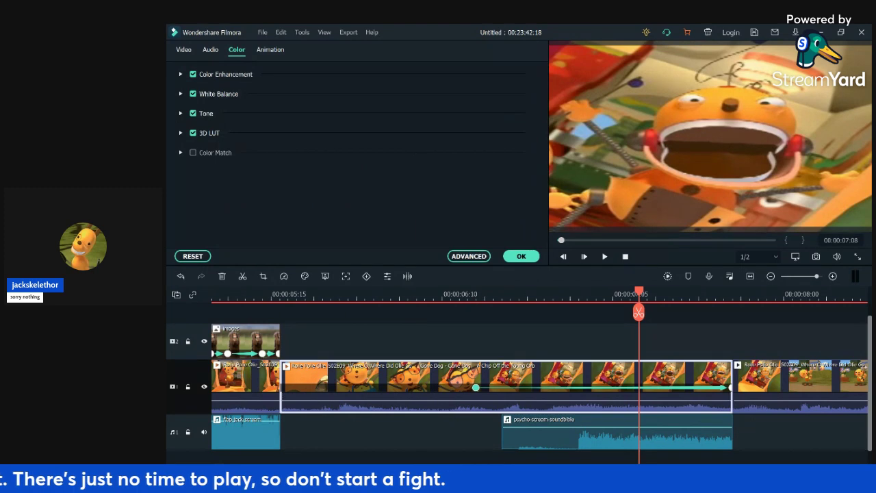
pyautogui.click(553, 295)
pyautogui.press('space')
pyautogui.press('space')
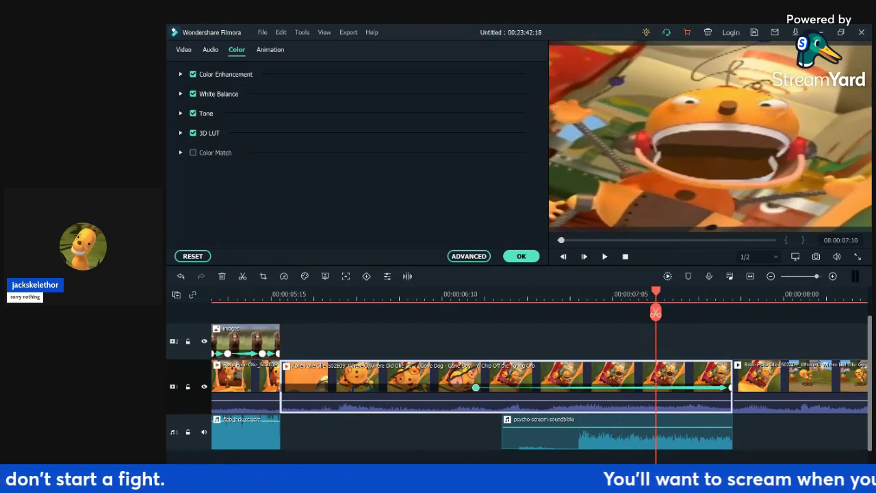
pyautogui.press('Left')
pyautogui.press('Left')
pyautogui.press('Left')
pyautogui.press('Left')
pyautogui.press('Left')
pyautogui.press('Left')
pyautogui.press('Left')
pyautogui.press('Left')
pyautogui.press('Left')
pyautogui.press('Left')
pyautogui.press('Left')
pyautogui.press('Left')
pyautogui.press('Left')
pyautogui.press('Left')
pyautogui.press('Left')
pyautogui.press('Left')
pyautogui.press('Left')
pyautogui.press('Left')
pyautogui.press('Left')
pyautogui.press('Left')
pyautogui.press('Right')
pyautogui.press('Right')
pyautogui.press('Right')
pyautogui.press('Right')
pyautogui.press('Right')
pyautogui.press('Right')
pyautogui.press('Right')
pyautogui.press('Right')
pyautogui.press('Right')
pyautogui.press('Right')
pyautogui.press('Right')
pyautogui.press('Right')
pyautogui.press('Right')
pyautogui.press('Right')
pyautogui.press('Right')
pyautogui.press('Right')
pyautogui.press('Right')
pyautogui.press('Right')
pyautogui.press('Right')
pyautogui.press('Right')
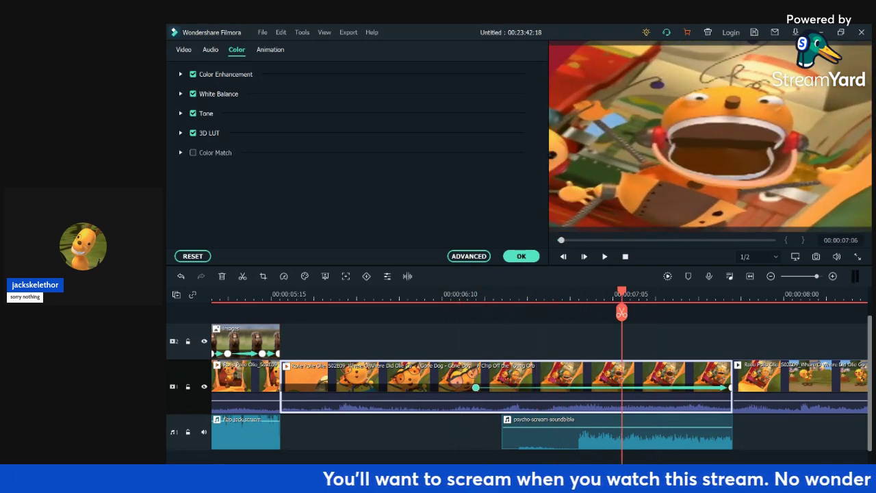
# - Move the zoom's end keyframe to 00:00:07:17 and place the playhead on it
pyautogui.scroll(1, 517, 383)
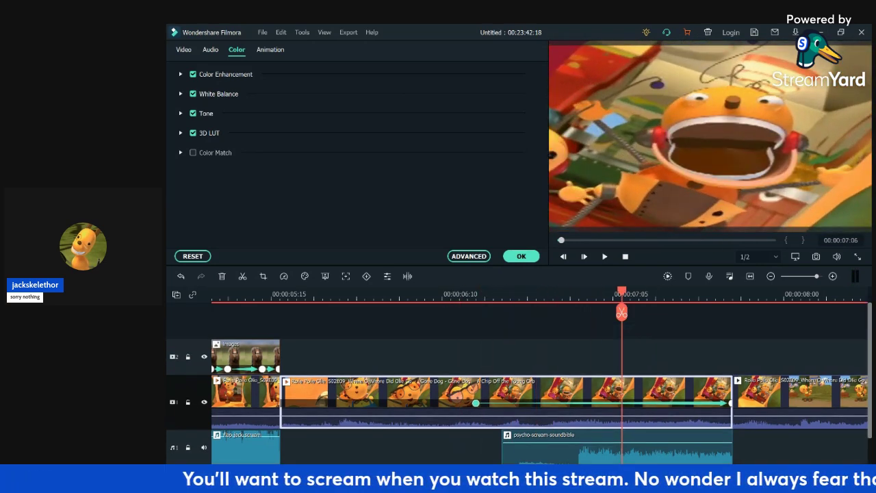
pyautogui.moveTo(730, 403); pyautogui.dragTo(715, 403)
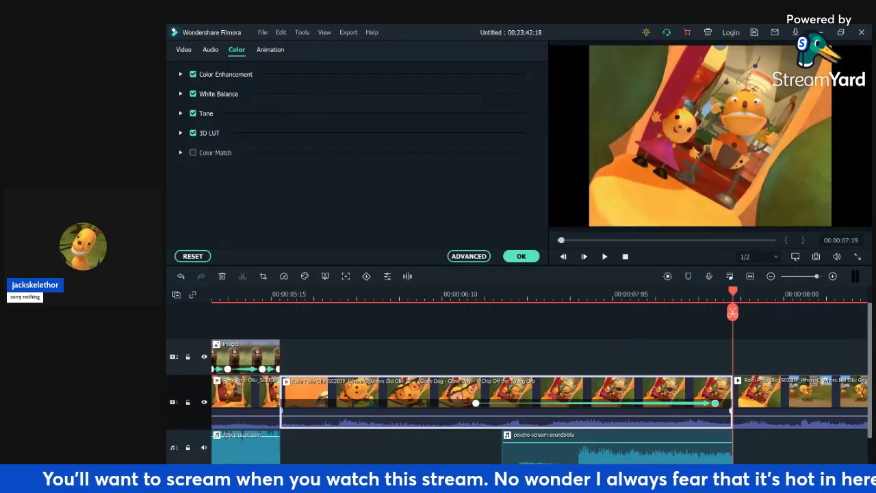
pyautogui.press('Left')
pyautogui.press('Left')
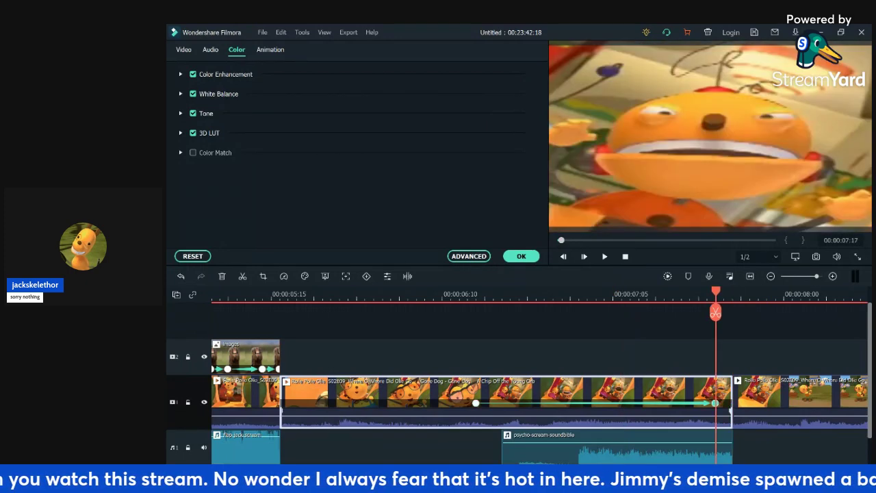
# - Reposition the enlarged frame at the end keyframe to about X -808.8, Y -321.0, centring the character's face
pyautogui.click(270, 50)
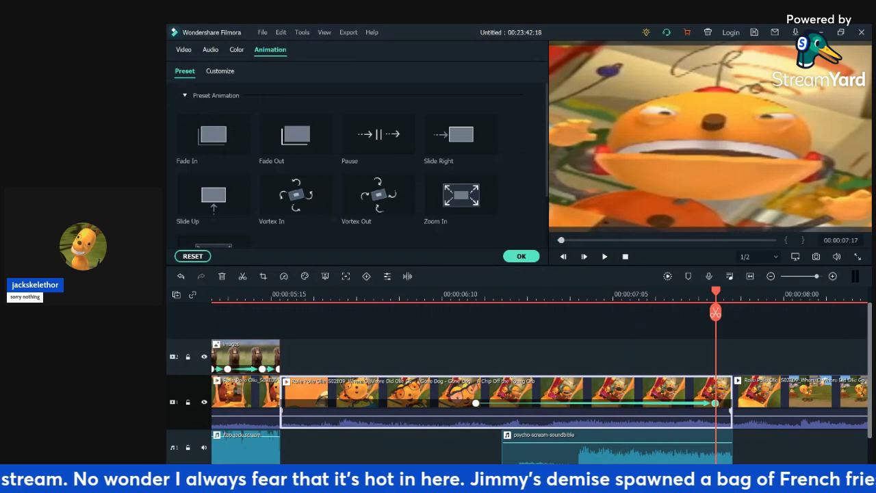
pyautogui.click(220, 70)
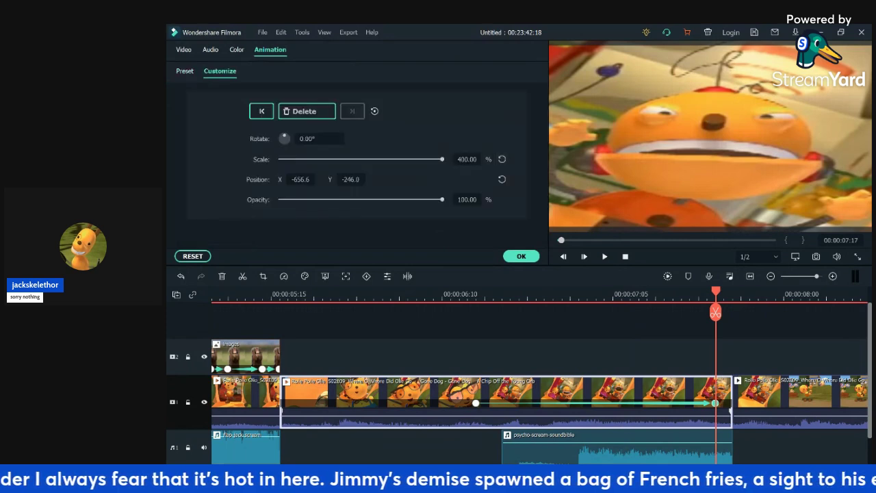
pyautogui.moveTo(753, 96); pyautogui.dragTo(291, 363)
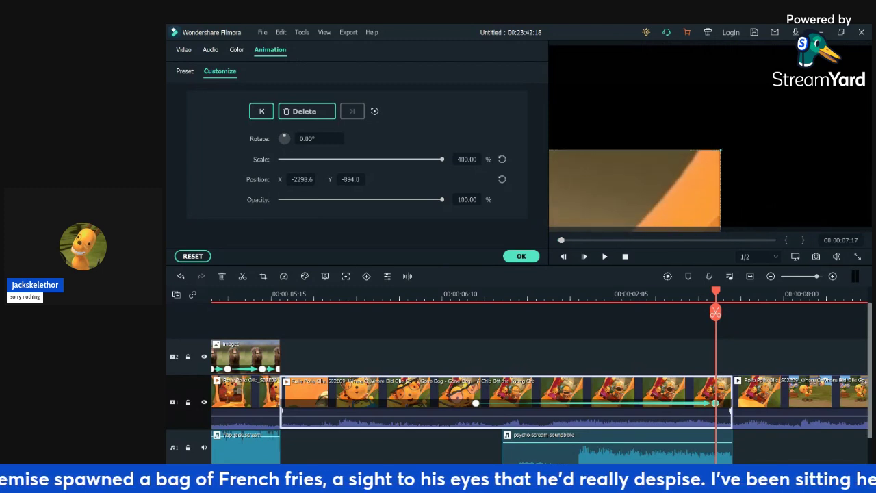
pyautogui.moveTo(292, 363); pyautogui.dragTo(746, 157)
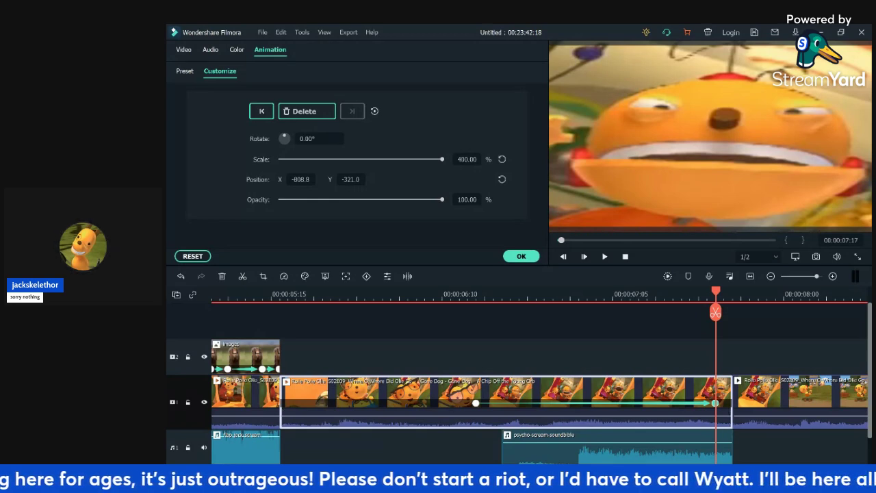
# - Preview the repositioned zoom, apply its animation settings and move the end keyframe to the end of the clip
pyautogui.click(493, 294)
pyautogui.press('space')
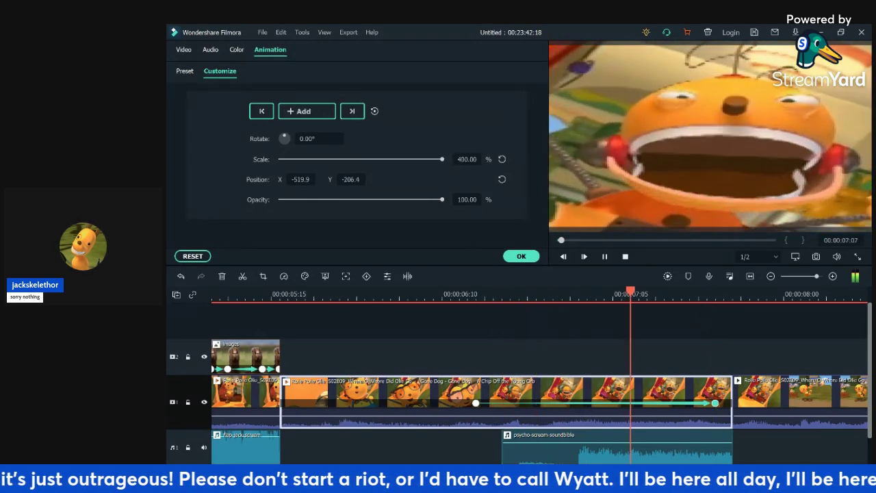
pyautogui.press('space')
pyautogui.click(521, 256)
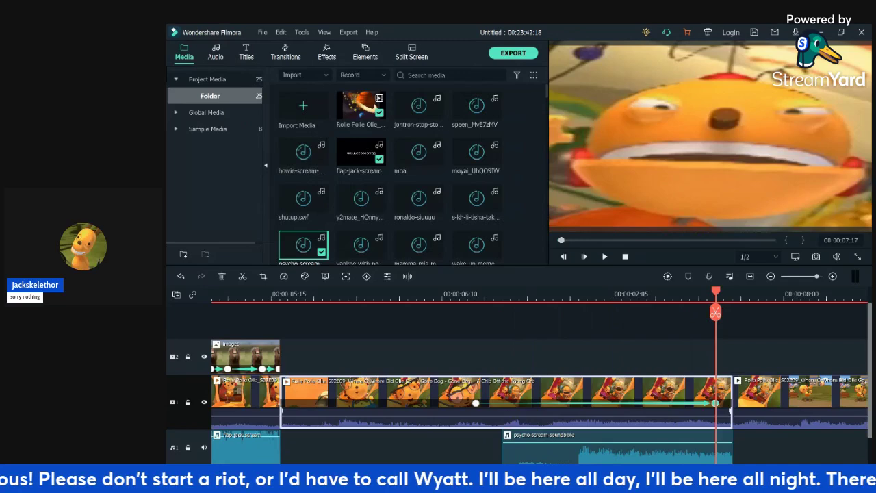
pyautogui.click(736, 409)
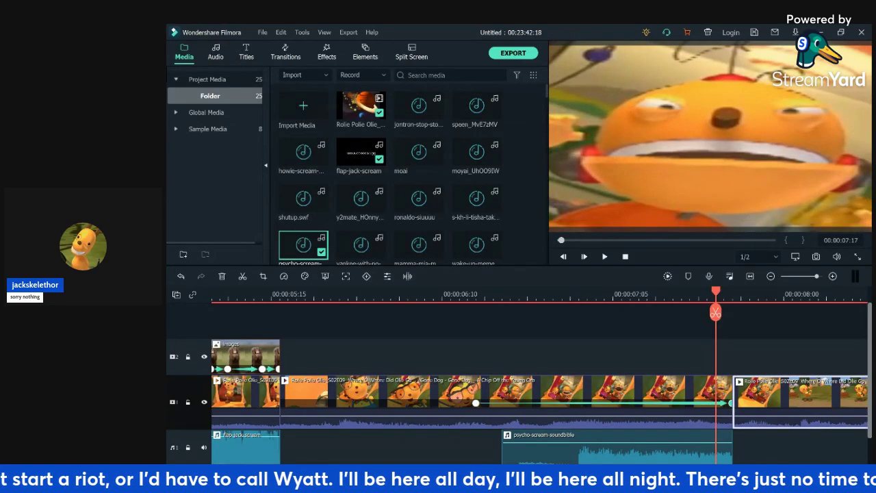
# - Play back the zoom with its scream, raise the volume of the psycho-scream clip and replay the section
pyautogui.press('space')
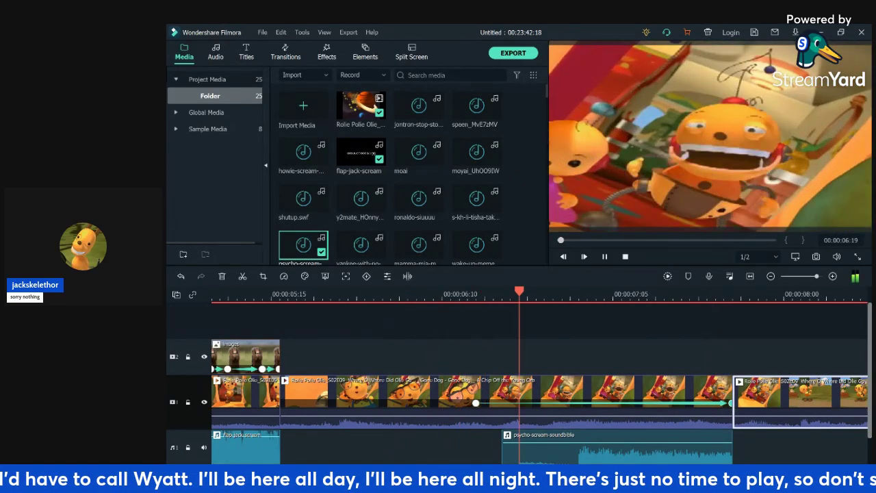
pyautogui.press('space')
pyautogui.click(229, 294)
pyautogui.press('space')
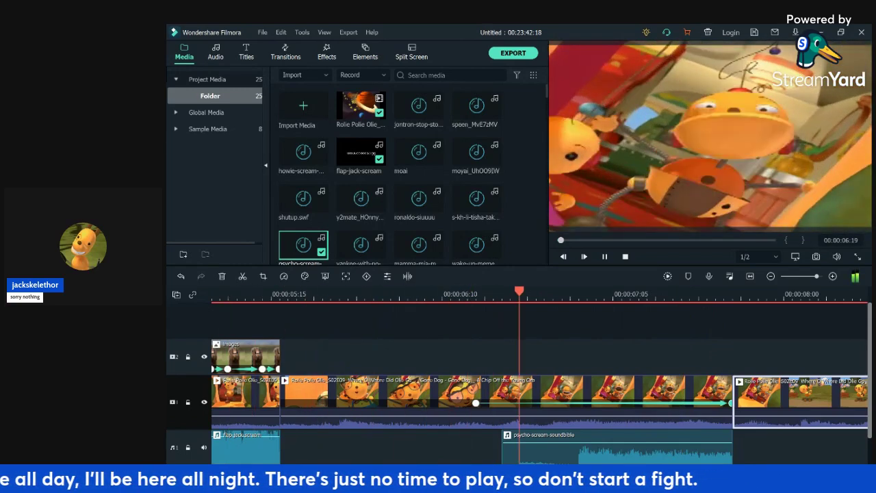
pyautogui.press('space')
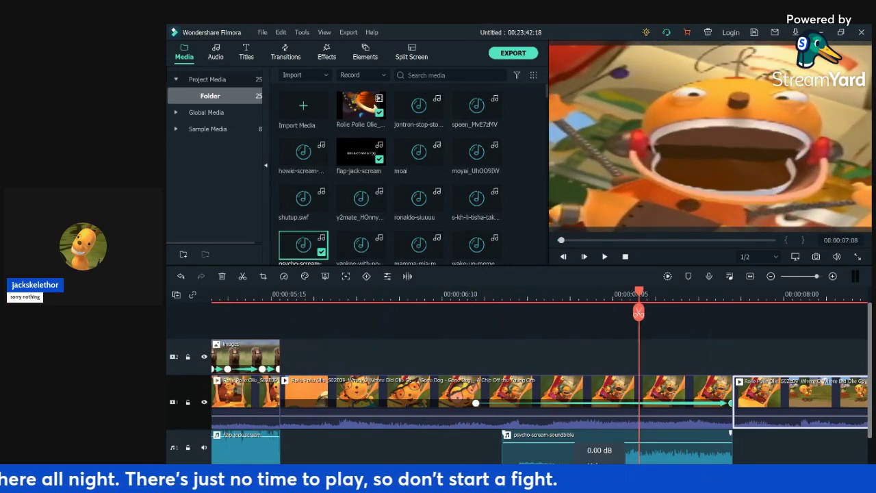
pyautogui.click(477, 295)
pyautogui.press('space')
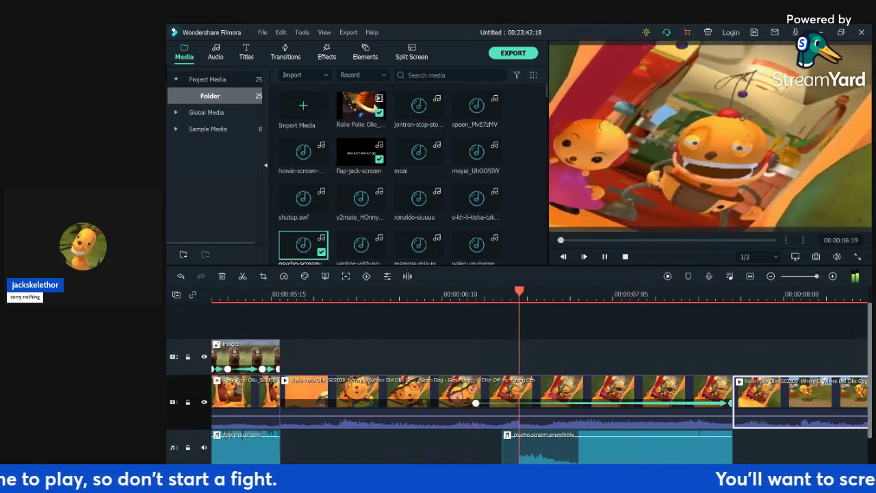
pyautogui.press('space')
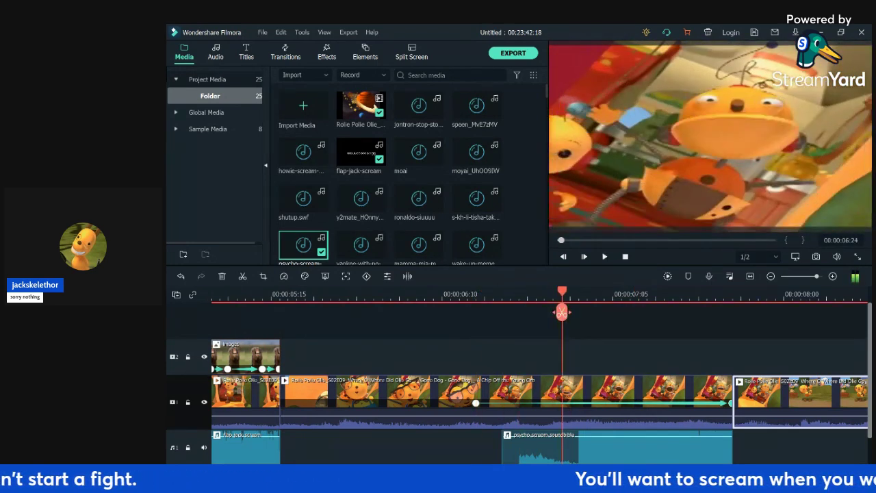
# - Split only the psycho-scream clip at 00:00:06:24 and delete its opening part
pyautogui.click(561, 313)
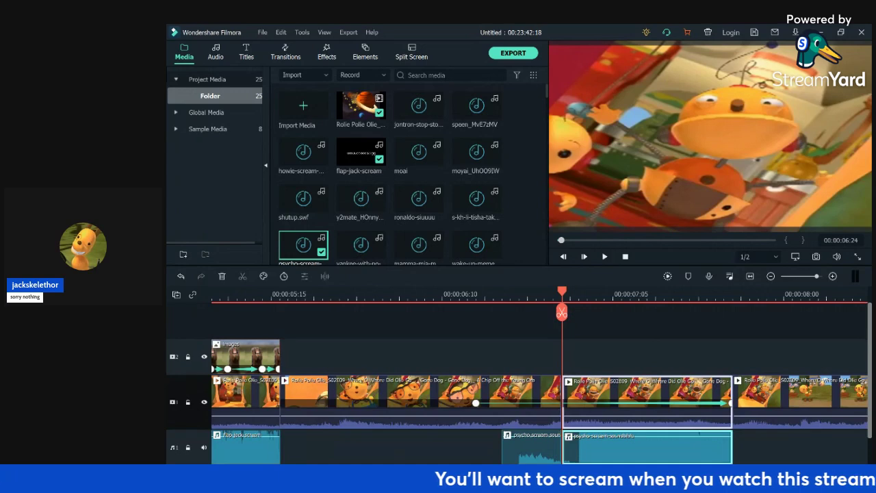
pyautogui.click(181, 276)
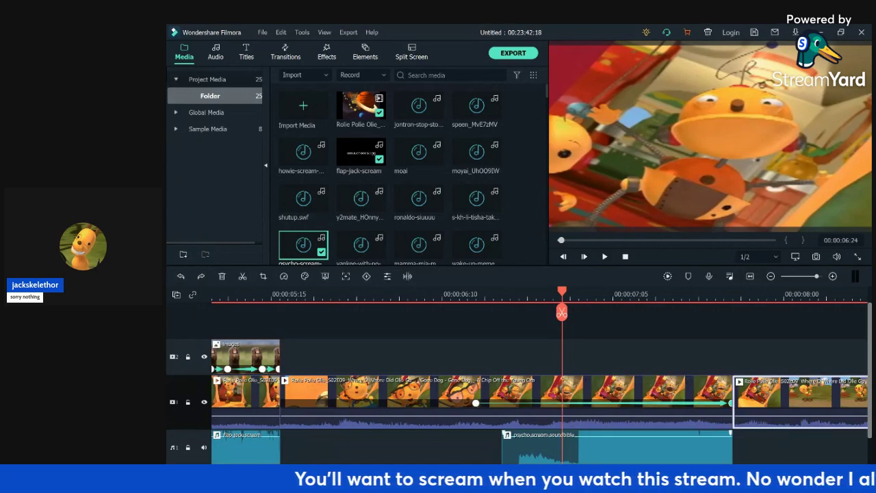
pyautogui.click(553, 447)
pyautogui.click(561, 312)
pyautogui.click(538, 448)
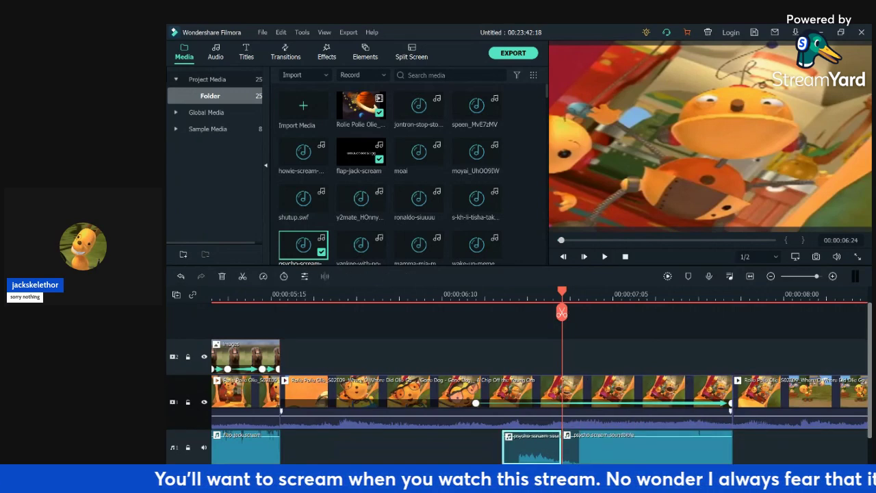
pyautogui.click(222, 276)
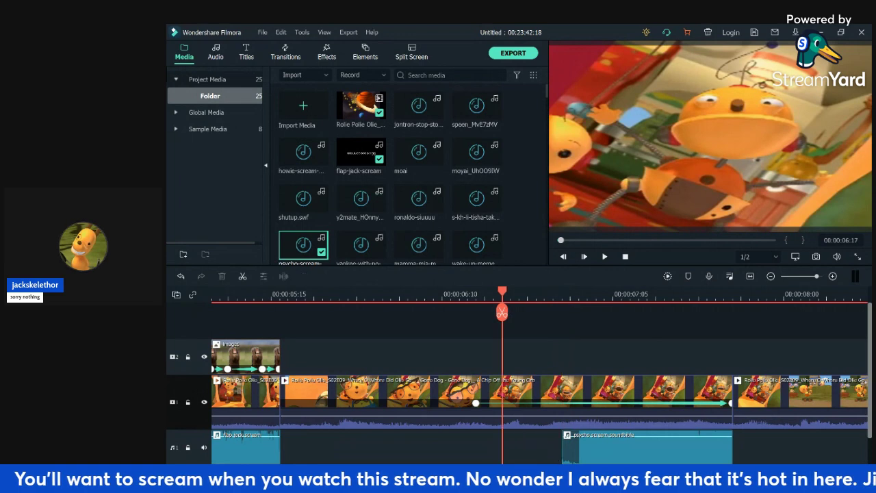
# - Play back the trimmed scream against the zoom, step back to 00:00:06:17 and replay it to check the timing
pyautogui.press('space')
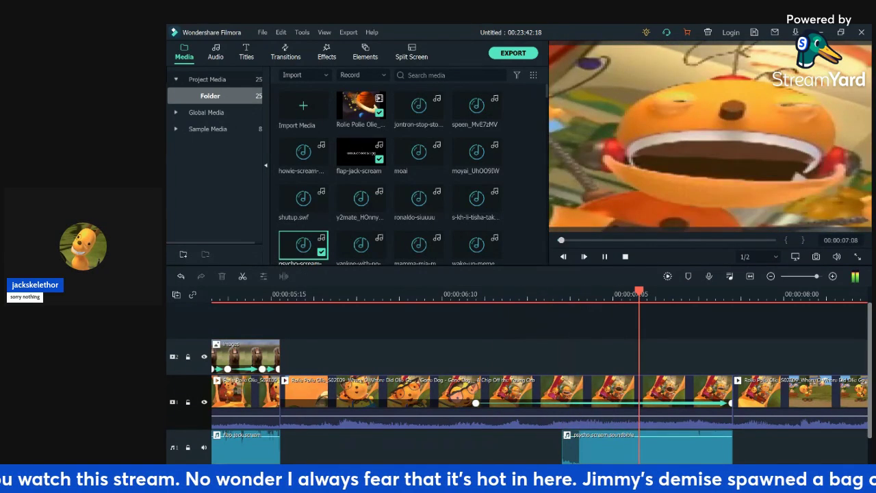
pyautogui.press('space')
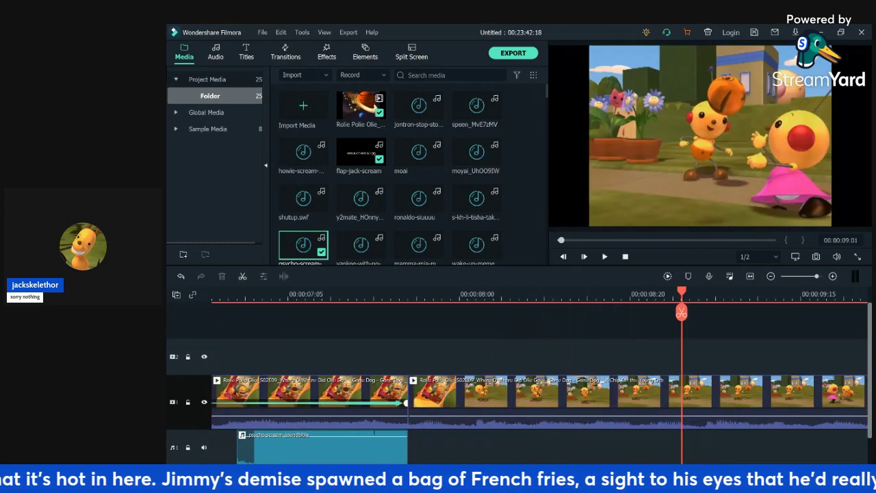
pyautogui.click(228, 295)
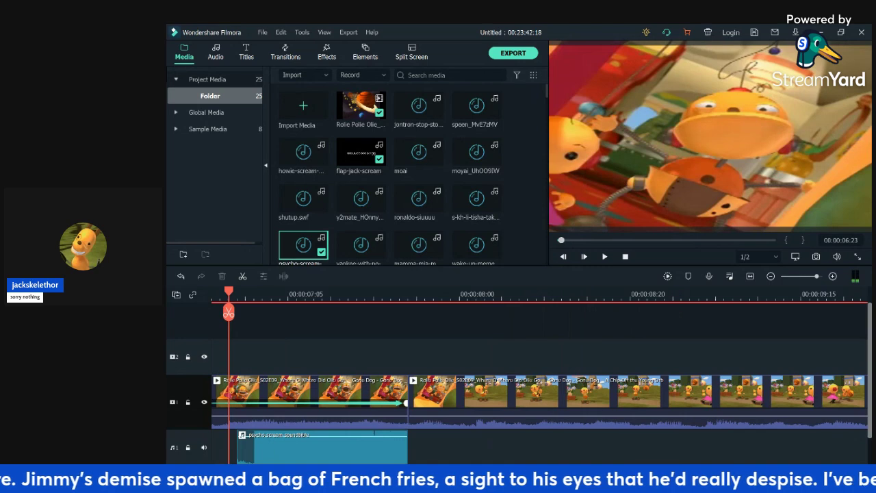
pyautogui.press('Left')
pyautogui.press('Left')
pyautogui.press('Left')
pyautogui.press('Left')
pyautogui.press('Left')
pyautogui.press('Left')
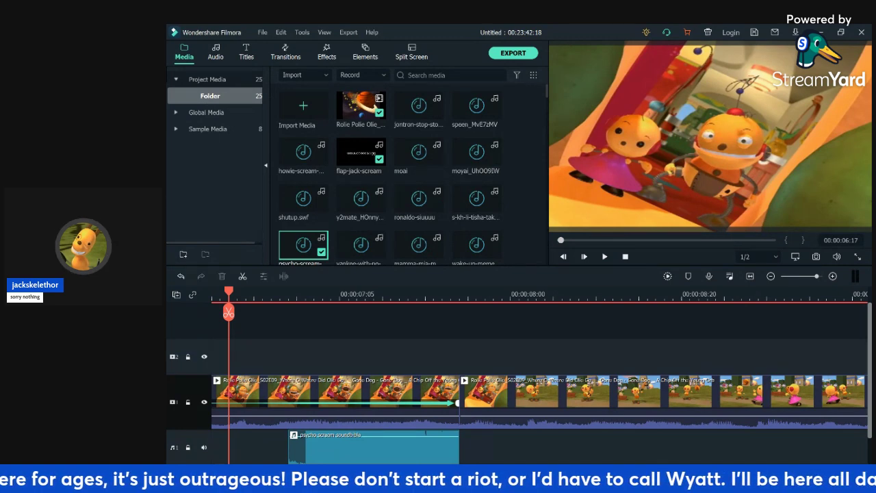
pyautogui.press('space')
pyautogui.press('space')
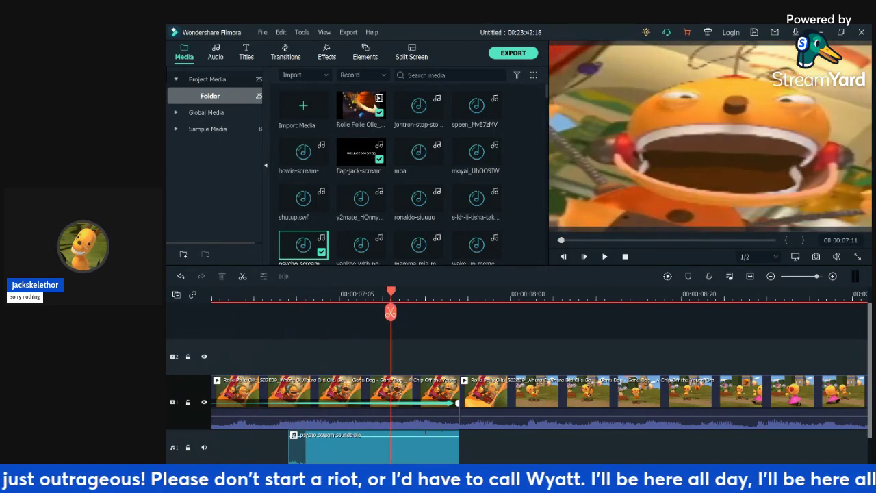
# - Skip and play through the footage following the zoom, up to about 00:00:18:18, to find the next scene worth keeping
pyautogui.scroll(-5, 540, 369)
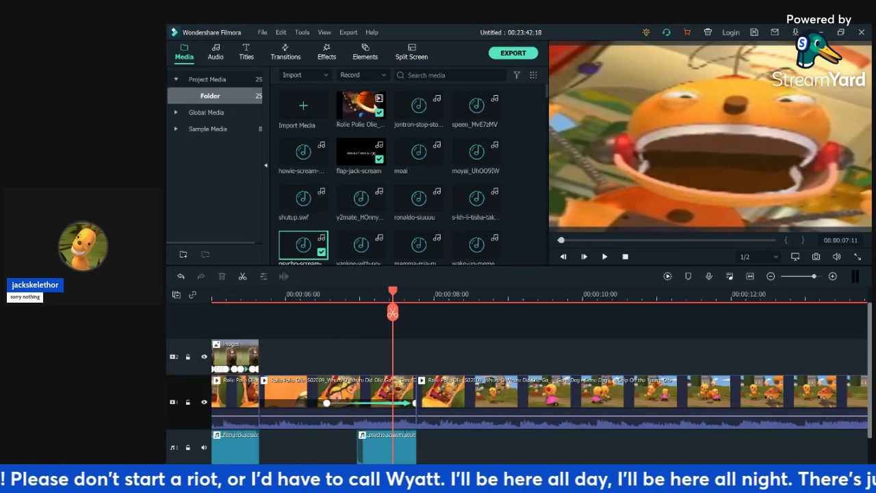
pyautogui.click(482, 294)
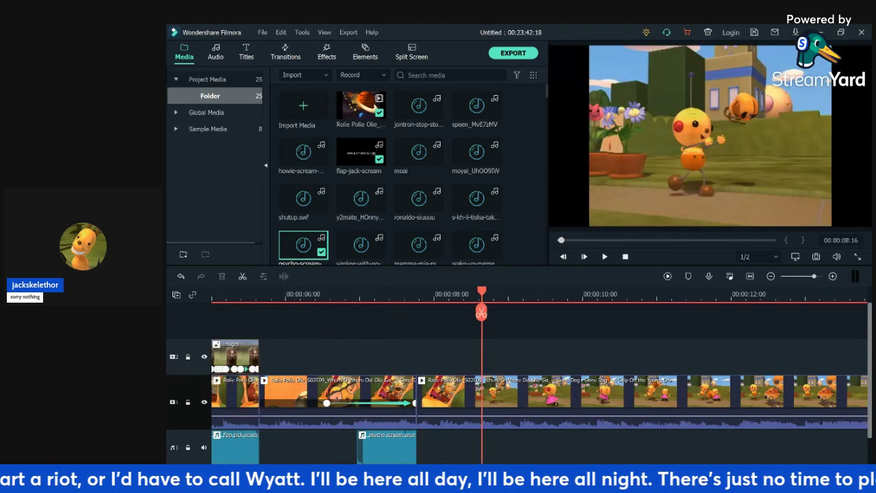
pyautogui.click(630, 294)
pyautogui.press('space')
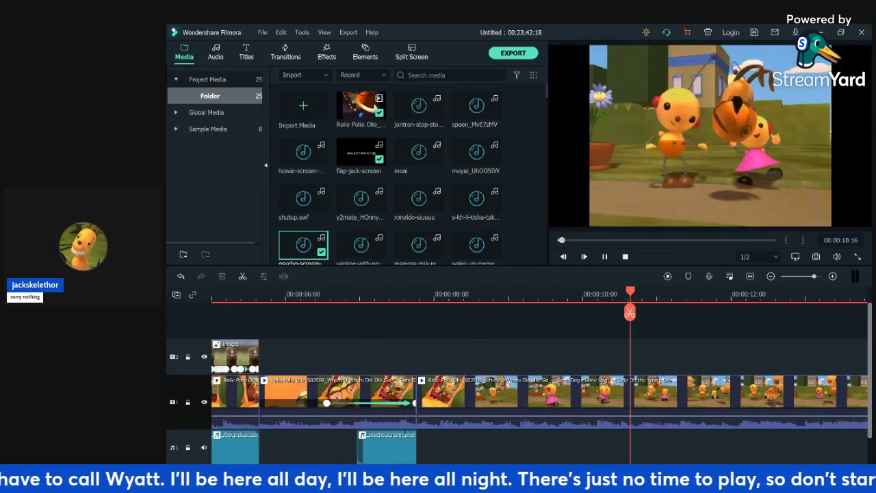
pyautogui.press('space')
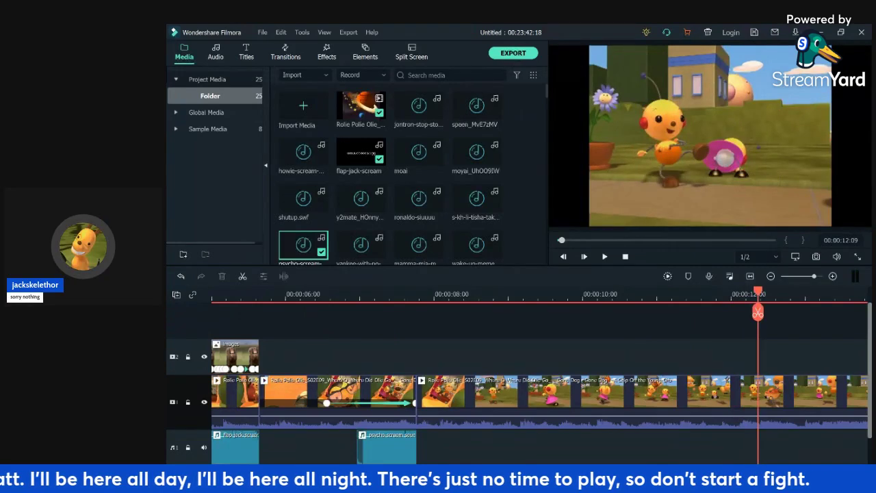
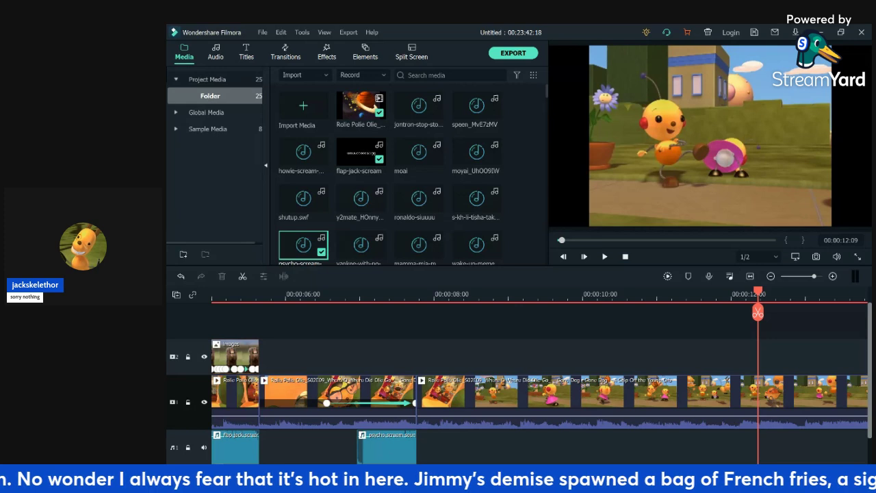
pyautogui.click(803, 294)
pyautogui.click(850, 294)
pyautogui.press('space')
pyautogui.press('space')
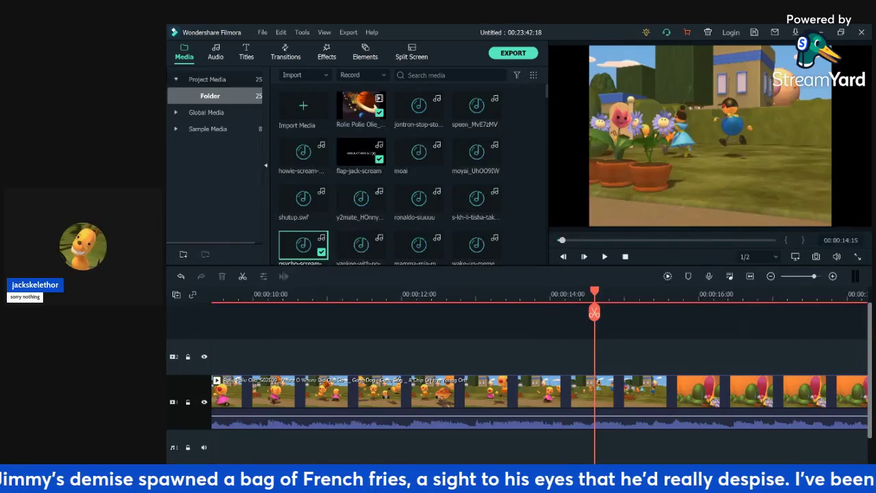
pyautogui.click(850, 294)
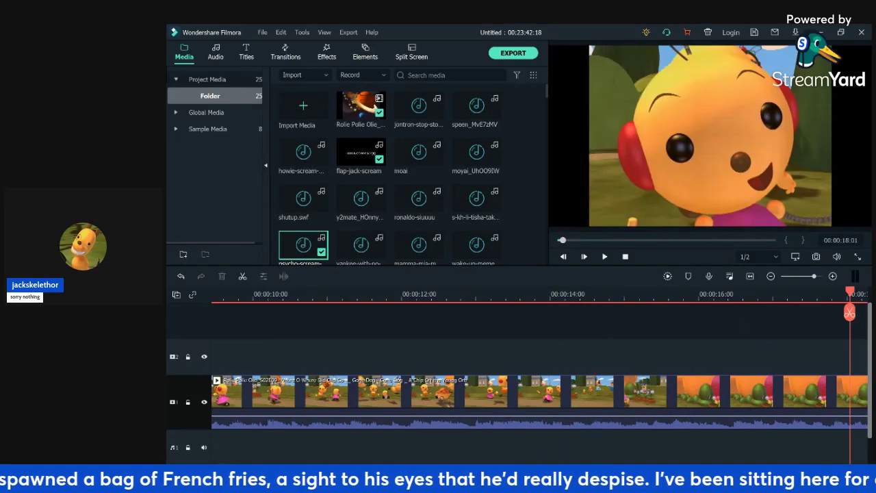
pyautogui.press('space')
pyautogui.press('space')
pyautogui.press('space')
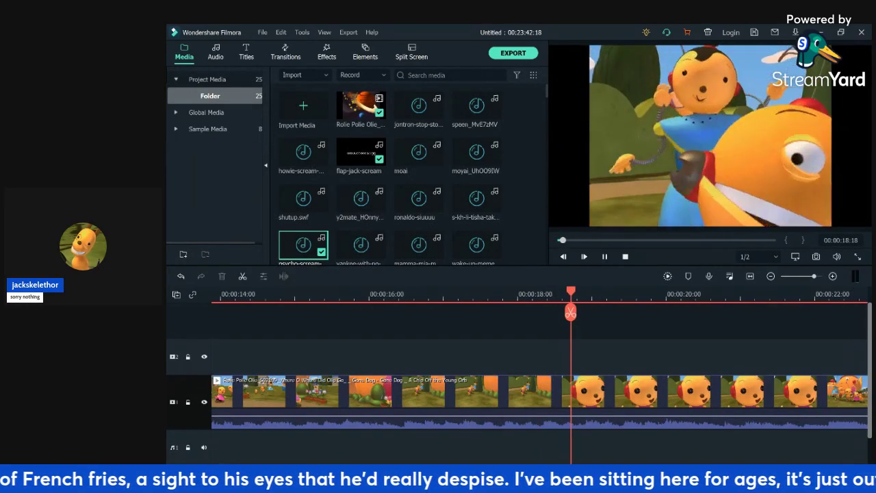
pyautogui.press('space')
# - Step frame by frame around the close-up of the big orange face and place the playhead at 00:00:19:10
pyautogui.click(621, 294)
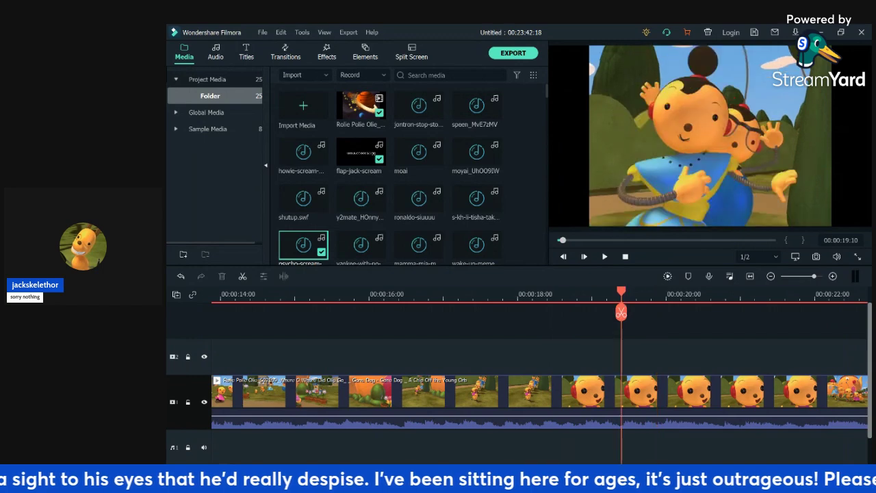
pyautogui.click(618, 295)
pyautogui.click(609, 294)
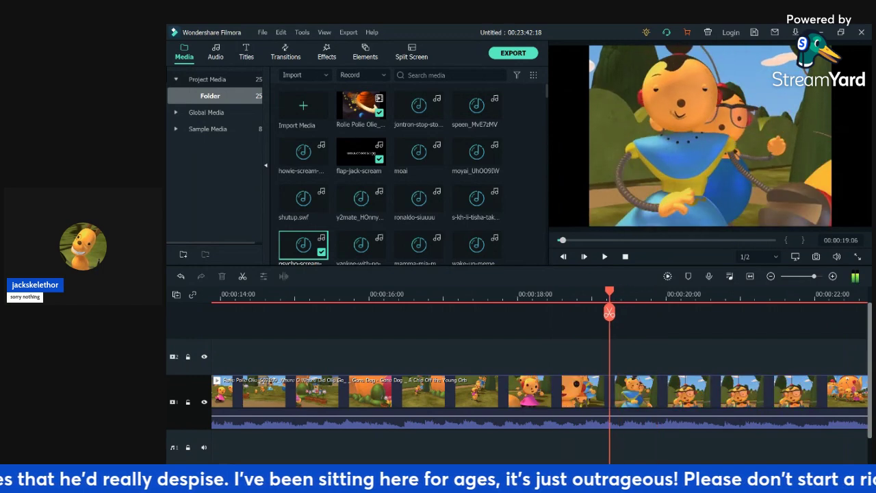
pyautogui.press('Left')
pyautogui.press('Left')
pyautogui.press('Left')
pyautogui.press('Left')
pyautogui.press('Left')
pyautogui.press('Left')
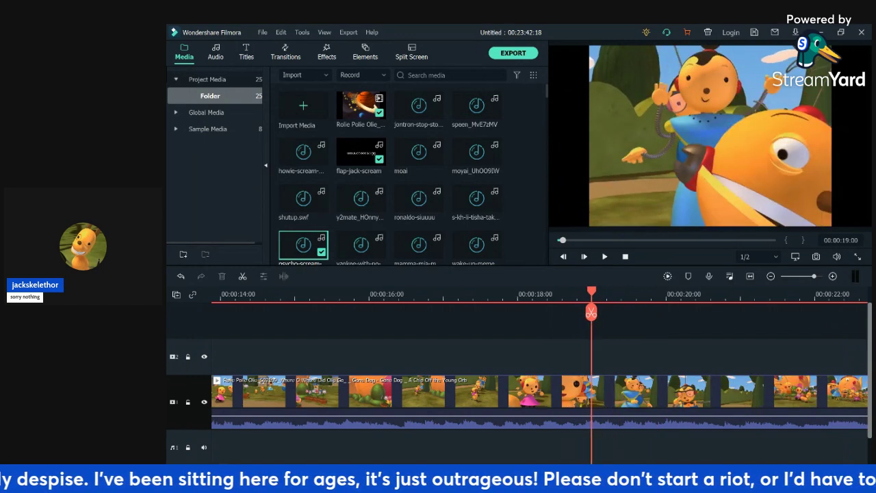
pyautogui.press('Right')
pyautogui.press('Right')
pyautogui.press('Right')
pyautogui.press('Right')
pyautogui.press('Right')
pyautogui.press('Right')
pyautogui.press('Right')
pyautogui.press('Right')
pyautogui.press('Right')
pyautogui.press('Right')
pyautogui.press('Right')
pyautogui.press('Right')
pyautogui.press('Right')
pyautogui.press('Right')
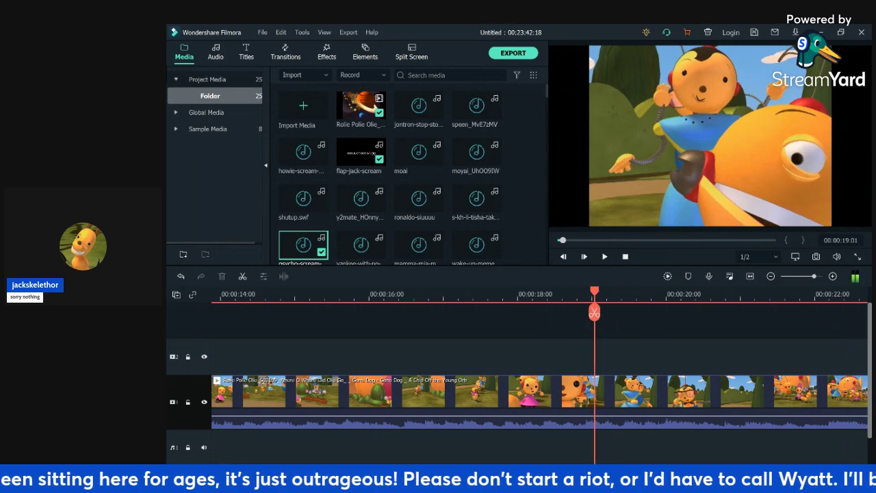
pyautogui.press('Left')
pyautogui.press('Left')
pyautogui.press('Left')
pyautogui.press('Left')
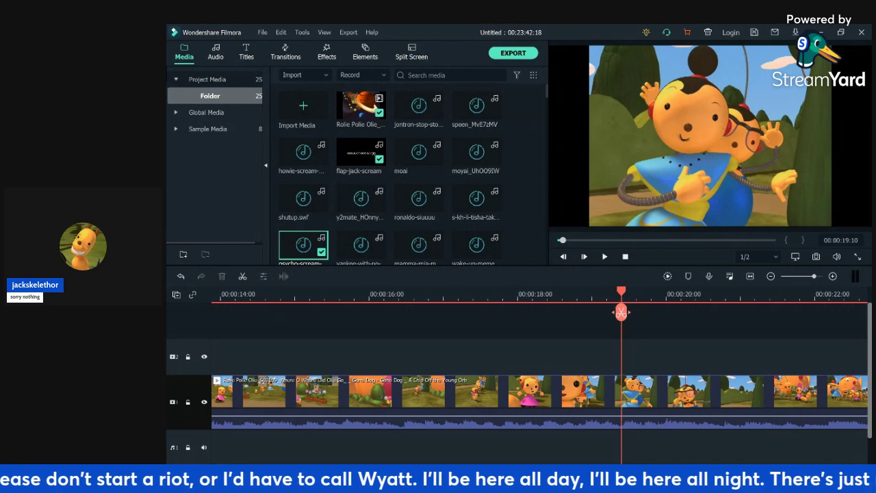
# - Split the main video at 00:00:19:10 and delete the portion between the zoom clip and the cut
pyautogui.click(621, 312)
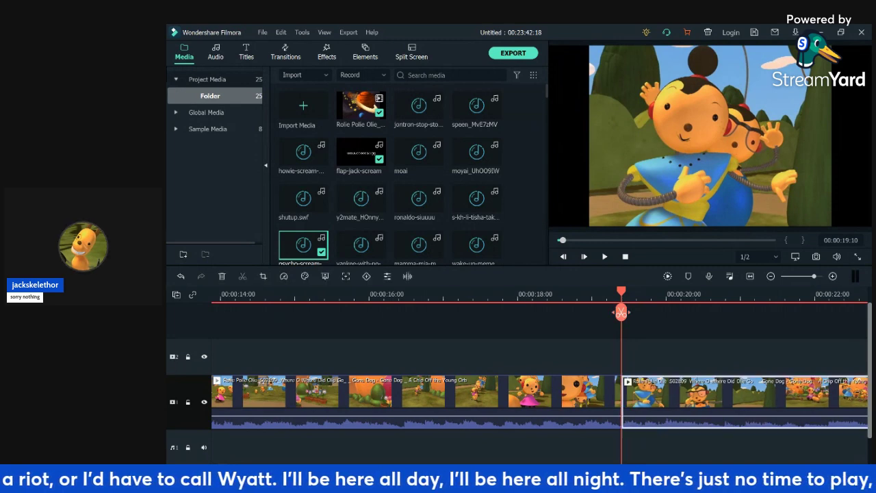
pyautogui.click(582, 400)
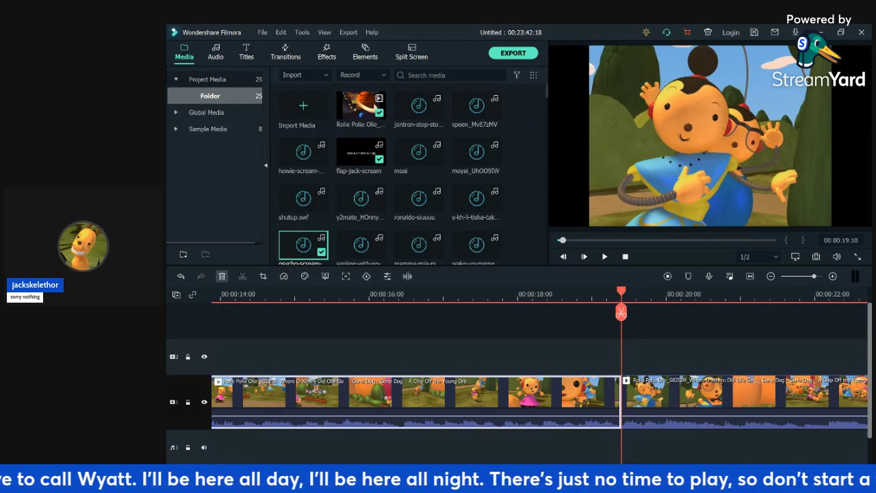
pyautogui.click(222, 277)
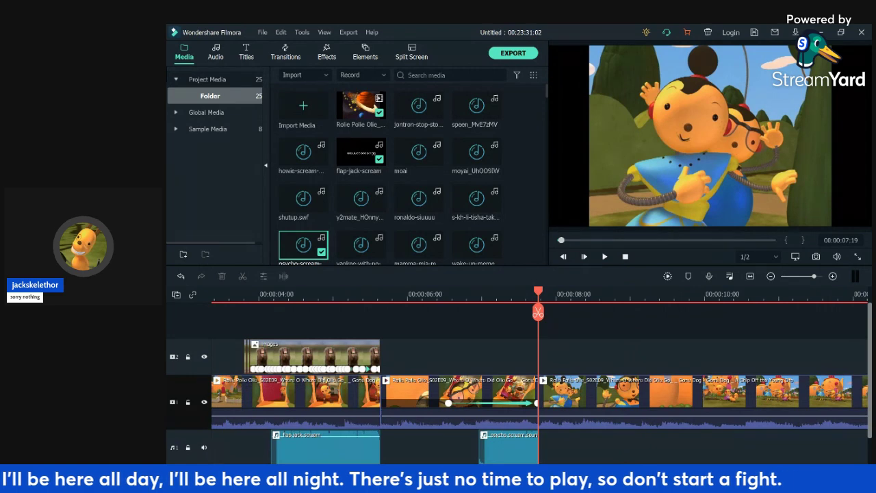
# - Isolate the single frame of the bespectacled character by splitting the main video at 00:00:08:04 and again at 00:00:08:05
pyautogui.press('space')
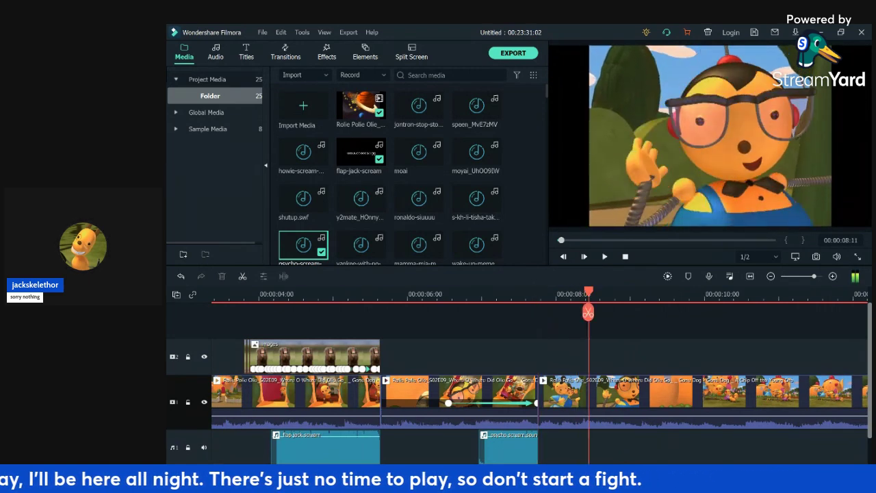
pyautogui.press('Left')
pyautogui.press('Left')
pyautogui.press('Left')
pyautogui.press('Left')
pyautogui.press('Left')
pyautogui.press('Left')
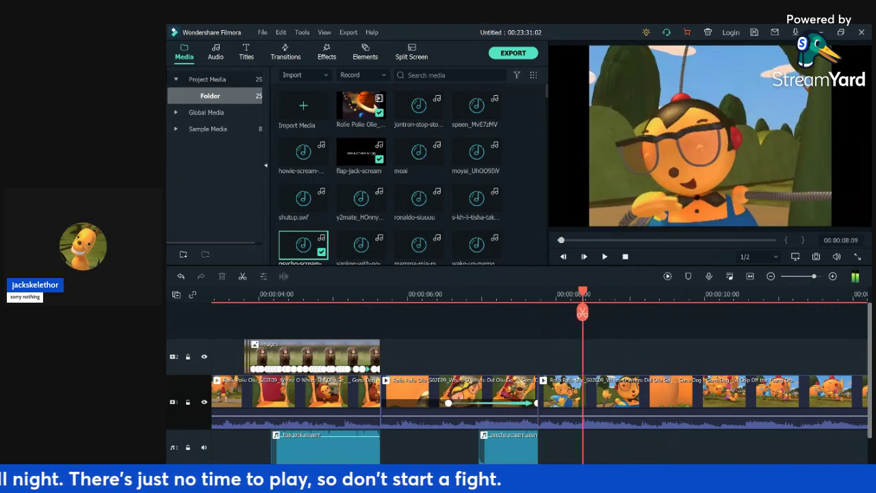
pyautogui.press('Left')
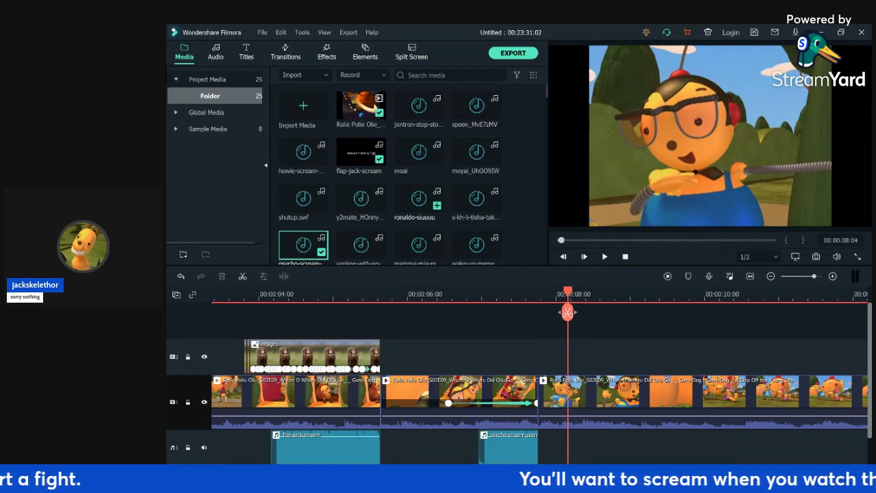
pyautogui.hotkey('ctrl', 'b')
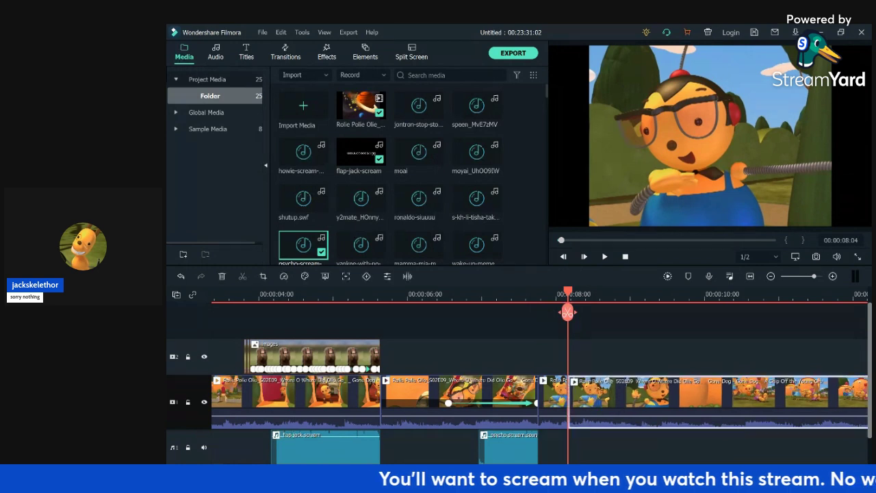
pyautogui.press('Right')
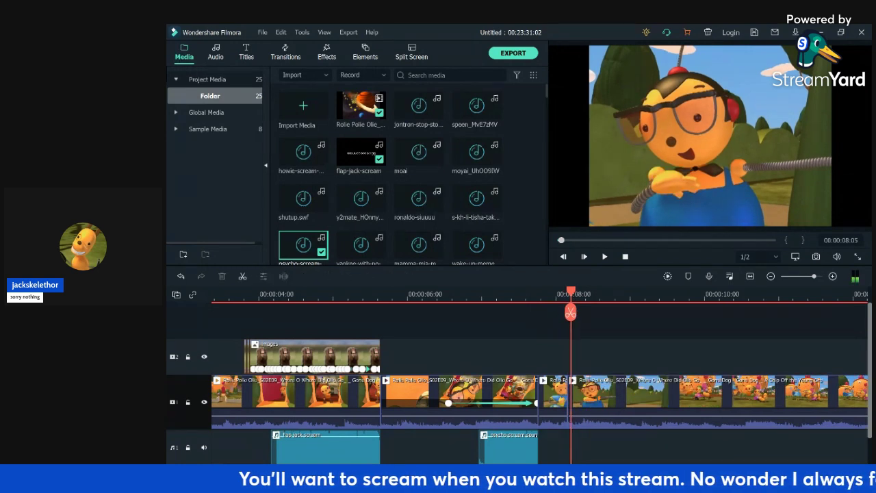
pyautogui.click(616, 395)
pyautogui.click(570, 312)
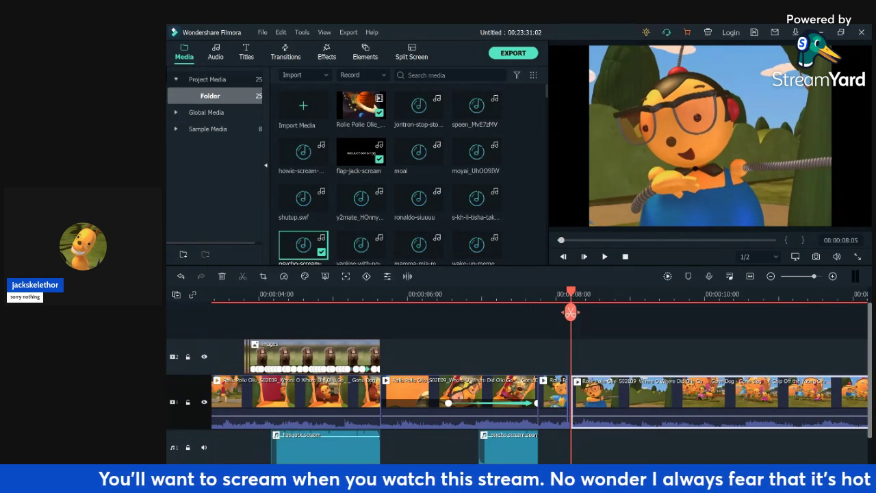
# - Duplicate the isolated one-frame clip and move one copy onto the second video track
pyautogui.click(569, 404)
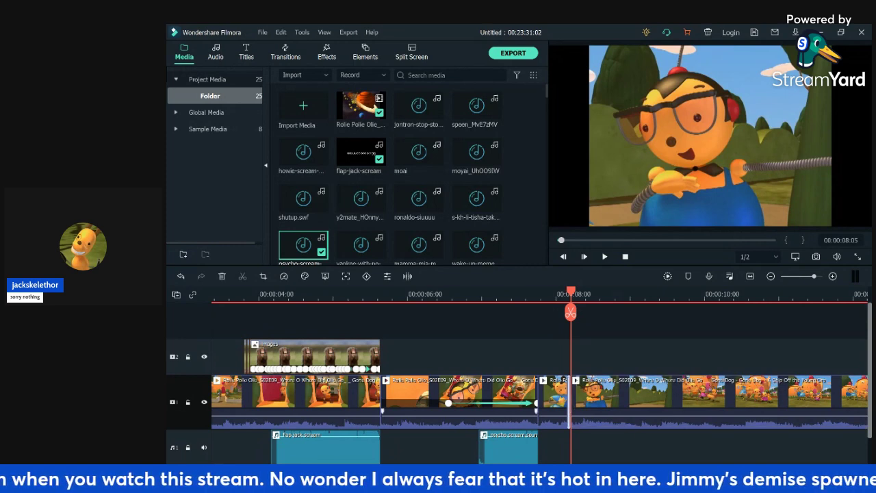
pyautogui.hotkey('ctrl', 'v')
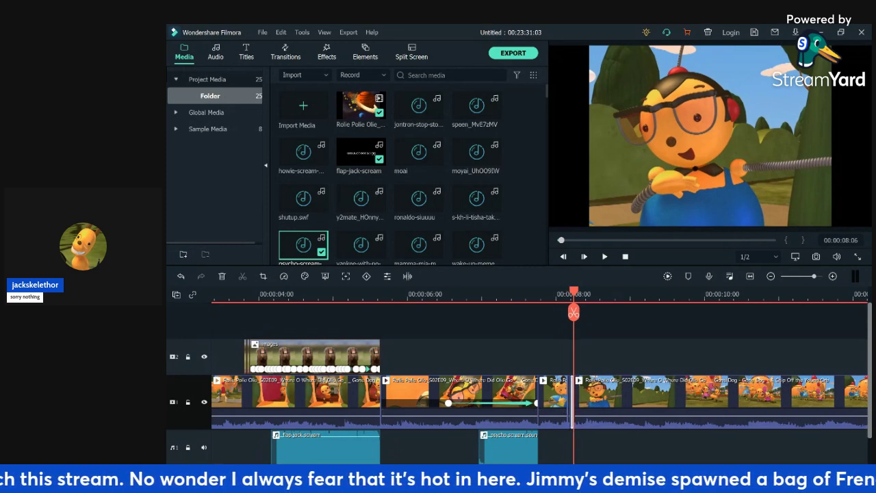
pyautogui.scroll(2, 566, 403)
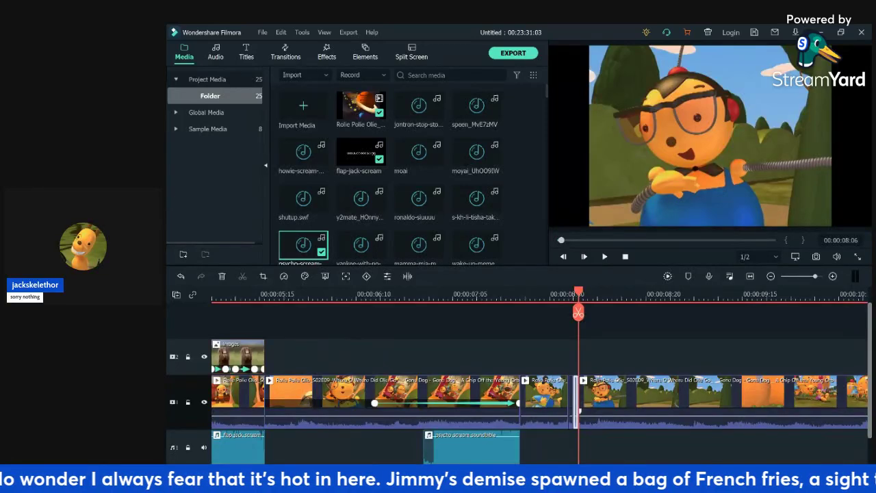
pyautogui.moveTo(571, 404)
pyautogui.mouseDown()
pyautogui.moveTo(576, 323)
pyautogui.moveTo(566, 356)
pyautogui.moveTo(600, 376)
pyautogui.moveTo(571, 412)
pyautogui.mouseUp()
pyautogui.click(571, 403)
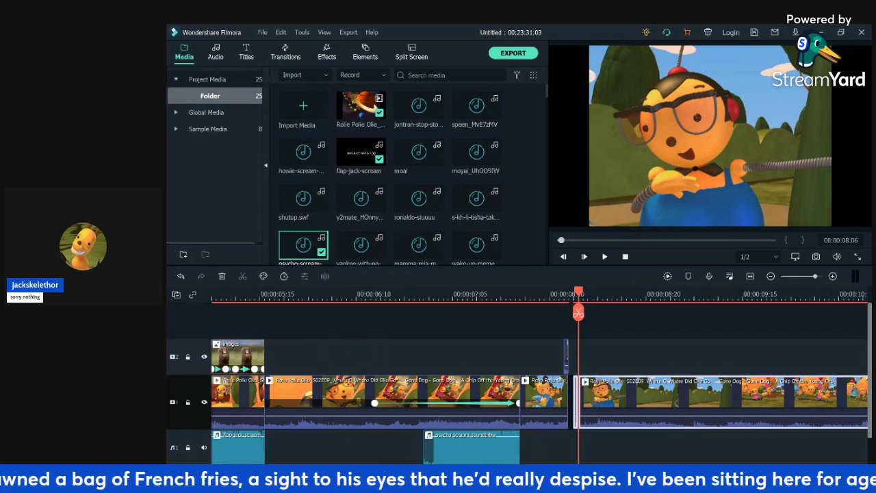
# - Delete the rest of the main video after 00:00:08:04 and shift the one-frame overlay clip to start there
pyautogui.press('Delete')
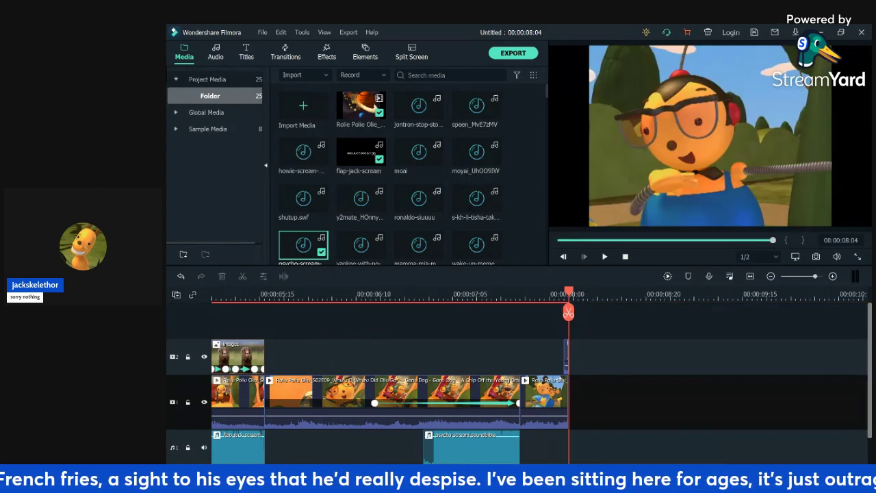
pyautogui.click(566, 357)
pyautogui.moveTo(566, 357); pyautogui.dragTo(572, 356)
# - Extend the end of the last main video clip back out to the full remaining length of the episode
pyautogui.click(545, 396)
pyautogui.scroll(-4, 544, 396)
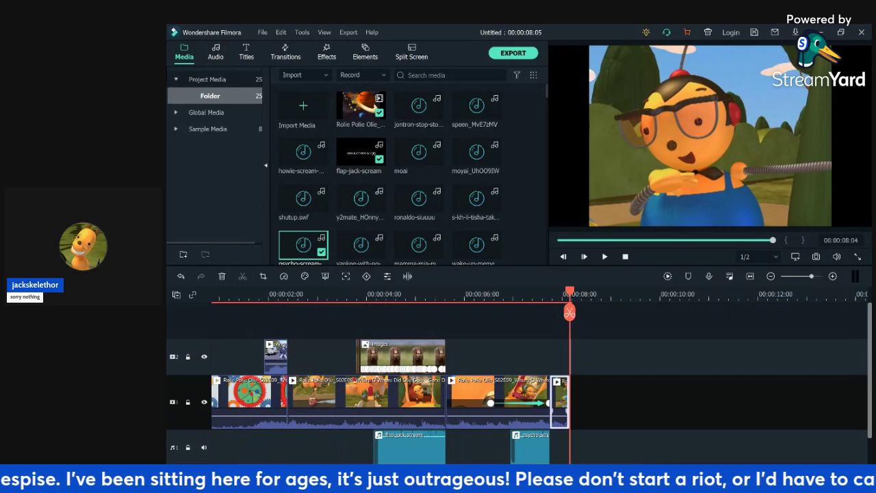
pyautogui.moveTo(568, 402); pyautogui.dragTo(836, 402)
pyautogui.click(771, 276)
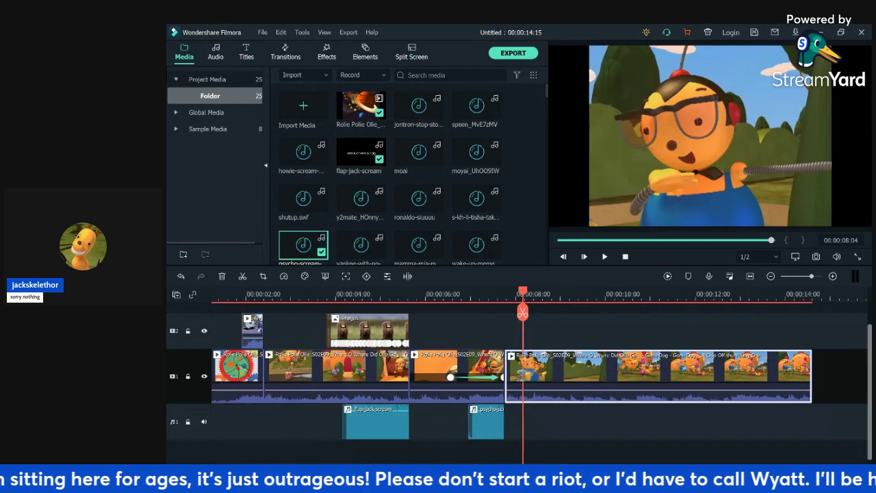
pyautogui.hotkey('ctrl', '-')
pyautogui.hotkey('ctrl', '-')
pyautogui.hotkey('ctrl', '-')
pyautogui.hotkey('ctrl', '-')
pyautogui.hotkey('ctrl', '-')
pyautogui.hotkey('ctrl', '-')
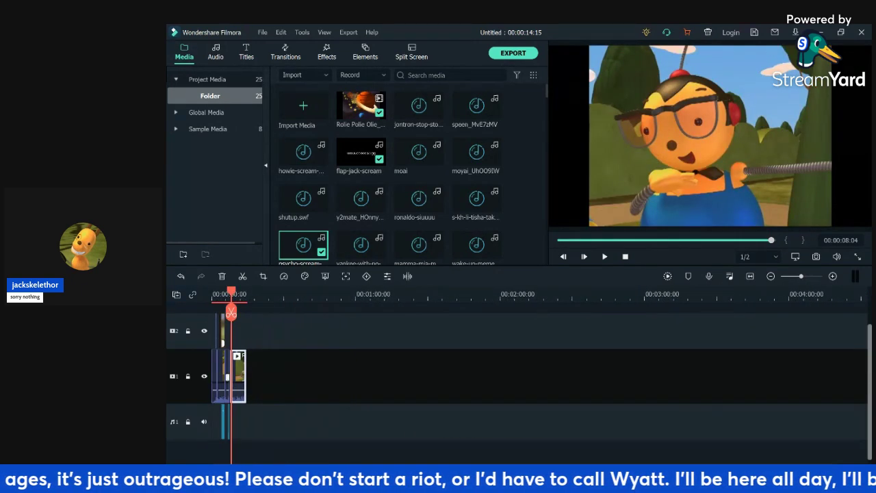
pyautogui.moveTo(245, 373); pyautogui.dragTo(863, 452)
pyautogui.moveTo(801, 277); pyautogui.dragTo(783, 277)
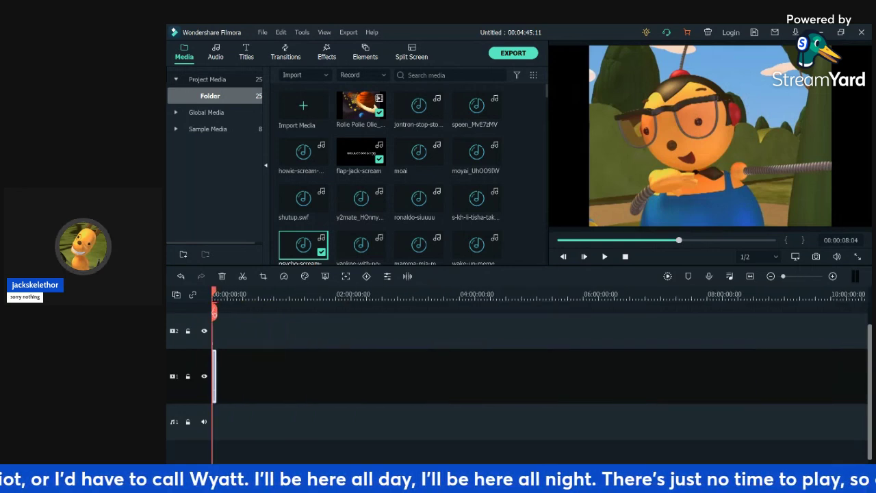
pyautogui.moveTo(216, 372); pyautogui.dragTo(236, 358)
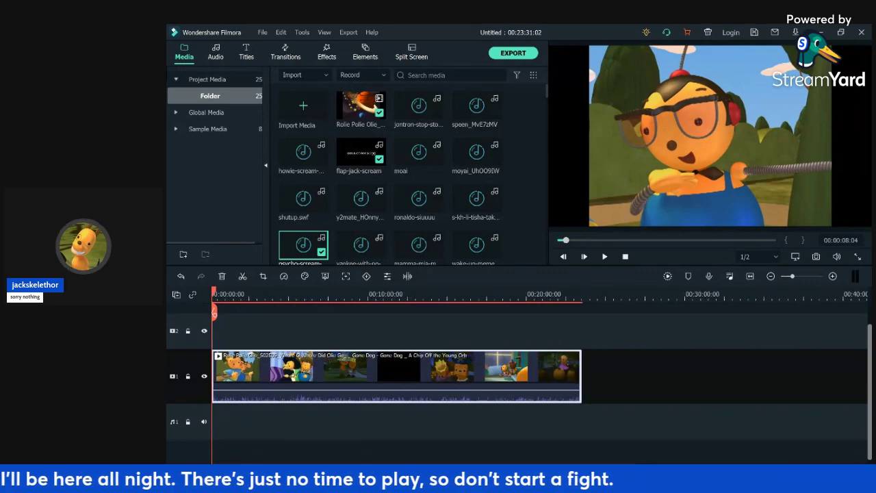
# - Move the playhead to 00:00:06:12 and play through the zoom clip and the one-frame overlay to check the restored footage
pyautogui.moveTo(214, 292)
pyautogui.mouseDown()
pyautogui.moveTo(232, 292)
pyautogui.moveTo(212, 293)
pyautogui.mouseUp()
pyautogui.scroll(10, 246, 321)
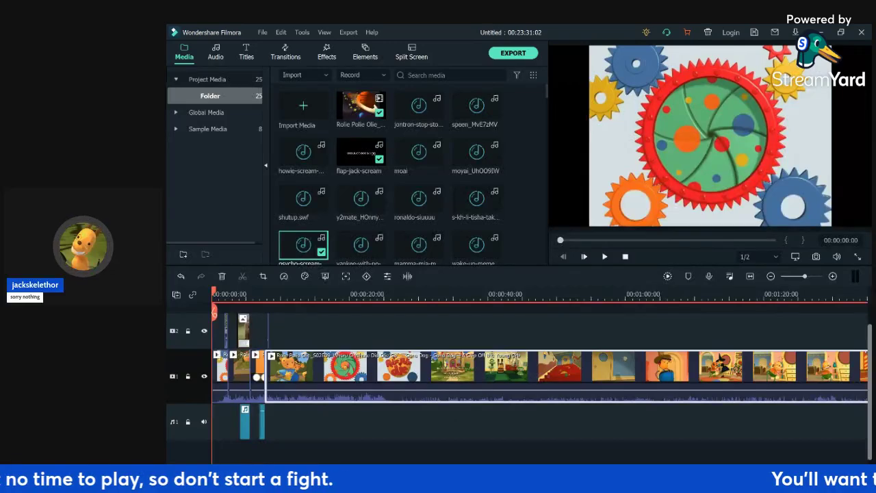
pyautogui.click(256, 295)
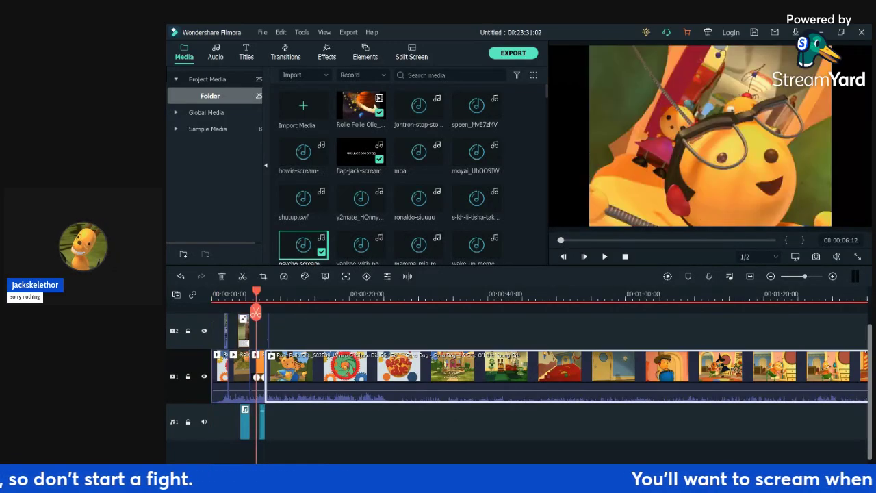
pyautogui.scroll(1, 260, 336)
pyautogui.hotkey('ctrl', '=')
pyautogui.hotkey('ctrl', '=')
pyautogui.hotkey('ctrl', '=')
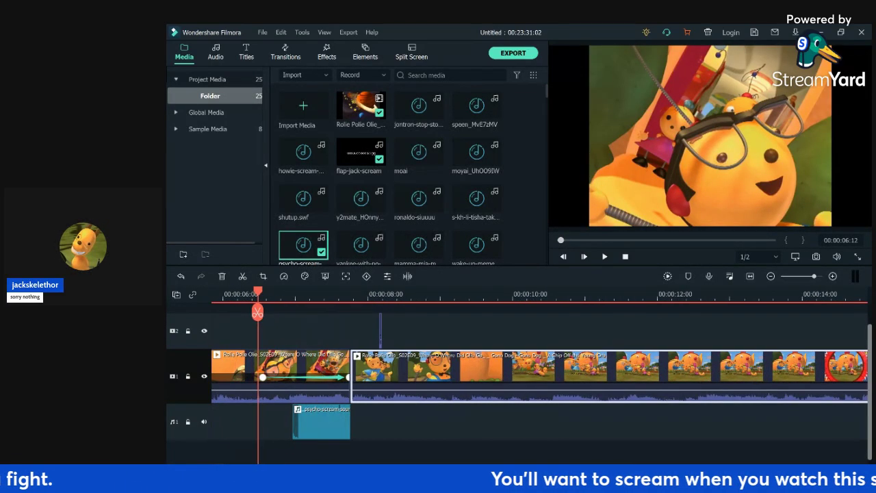
pyautogui.press('space')
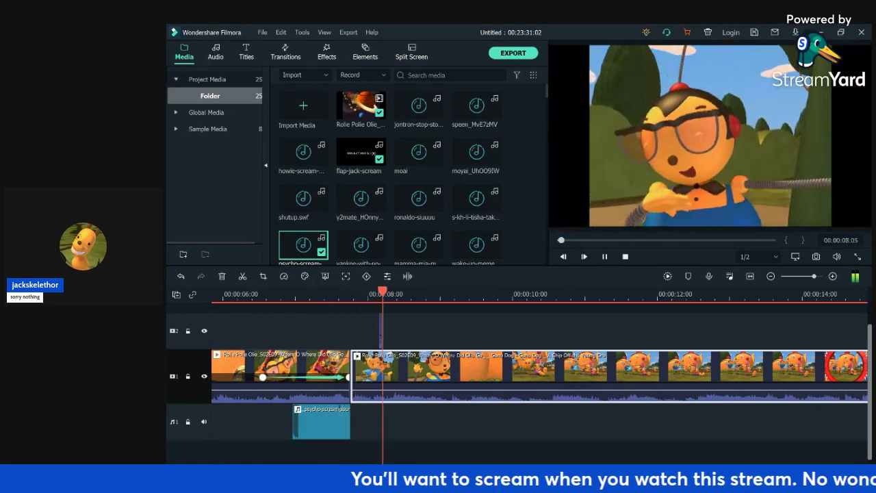
pyautogui.press('space')
# - Slow the one-frame overlay clip at 00:00:08:04 to a custom speed of 0.01 and preview the frozen frame
pyautogui.hotkey('ctrl', '=')
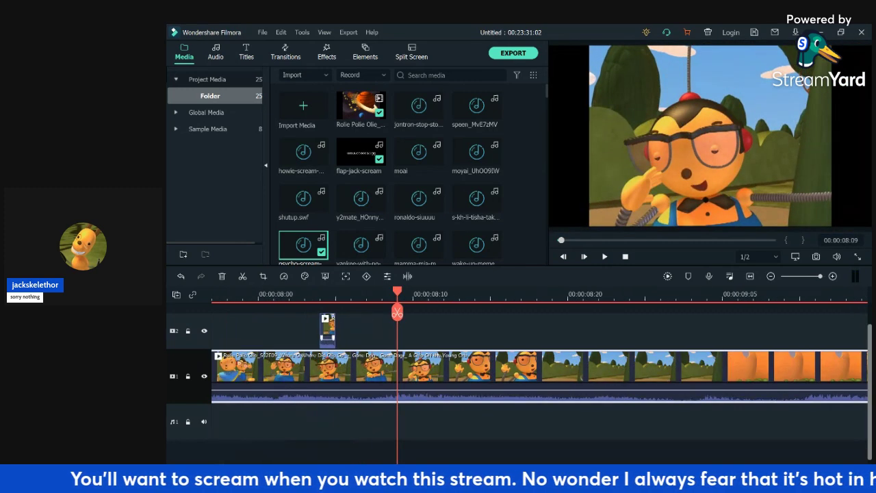
pyautogui.click(327, 330)
pyautogui.moveTo(328, 330)
pyautogui.mouseDown()
pyautogui.moveTo(343, 331)
pyautogui.moveTo(296, 330)
pyautogui.moveTo(327, 331)
pyautogui.mouseUp()
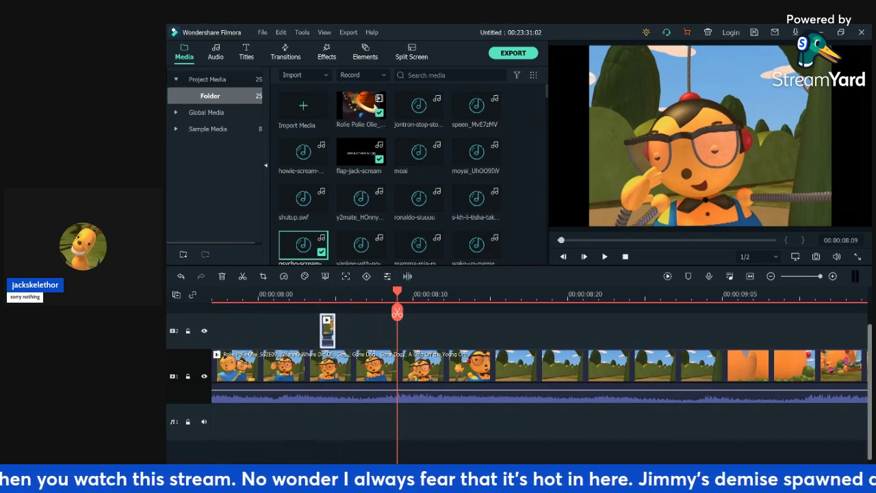
pyautogui.moveTo(397, 312); pyautogui.dragTo(319, 313)
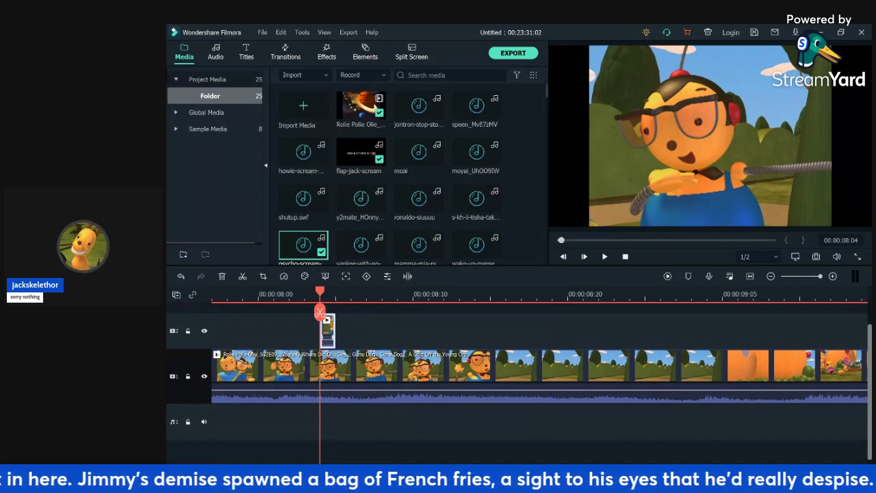
pyautogui.moveTo(334, 330); pyautogui.dragTo(350, 330)
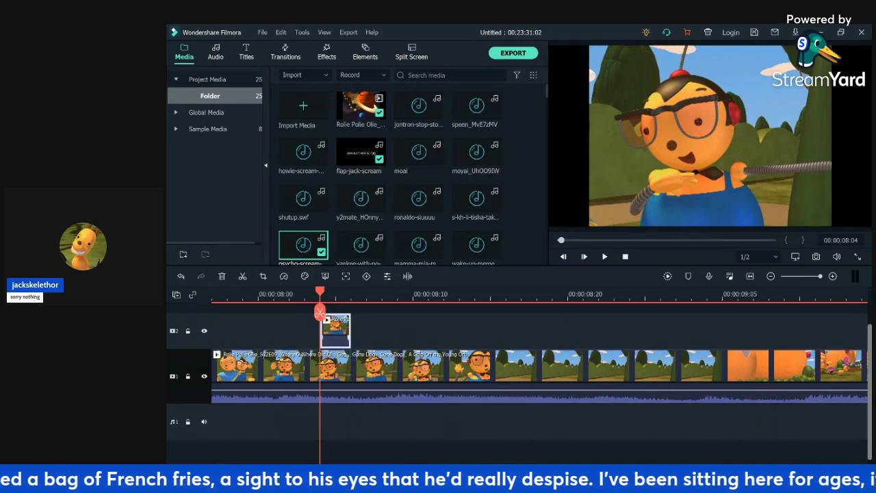
pyautogui.moveTo(350, 331); pyautogui.dragTo(334, 331)
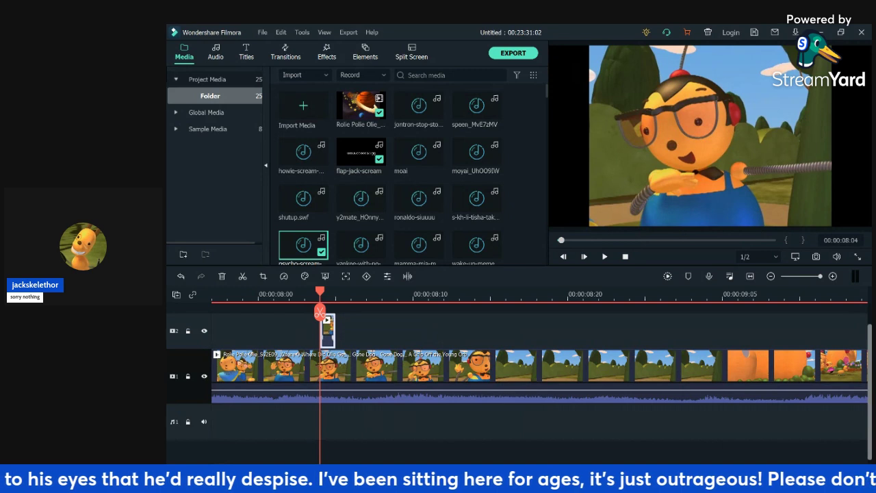
pyautogui.hotkey('ctrl', 'r')
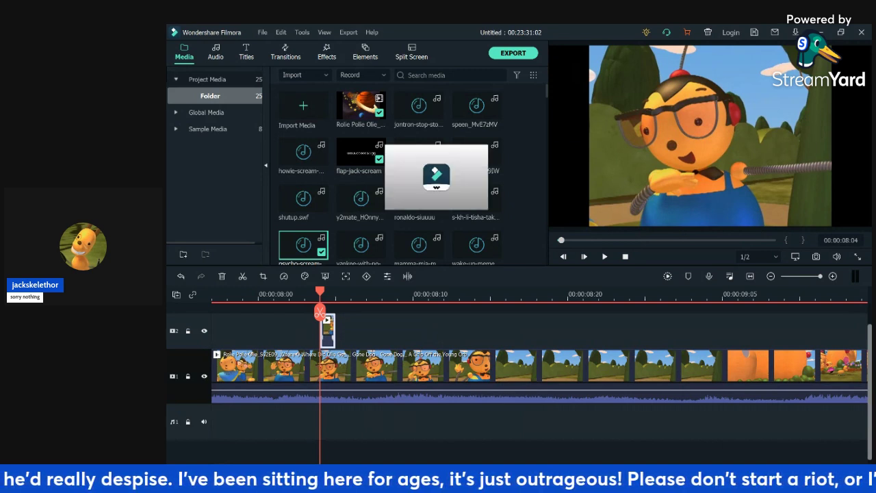
pyautogui.moveTo(517, 185); pyautogui.dragTo(457, 185)
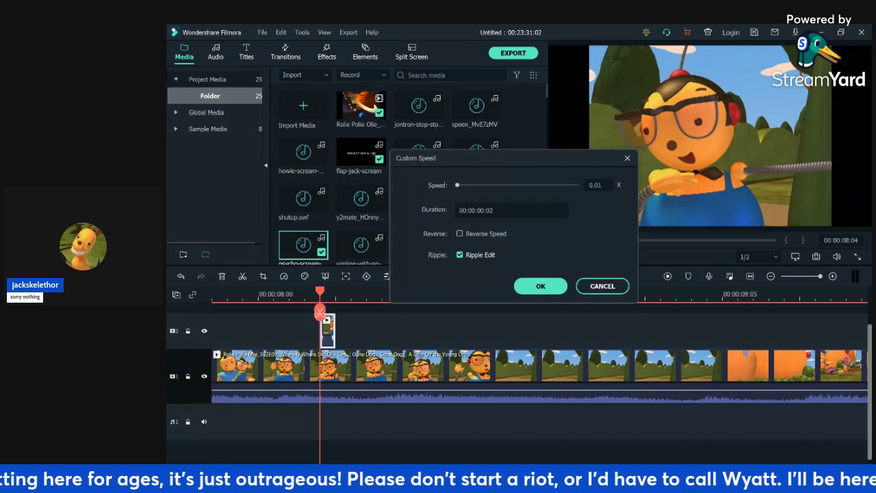
pyautogui.click(540, 285)
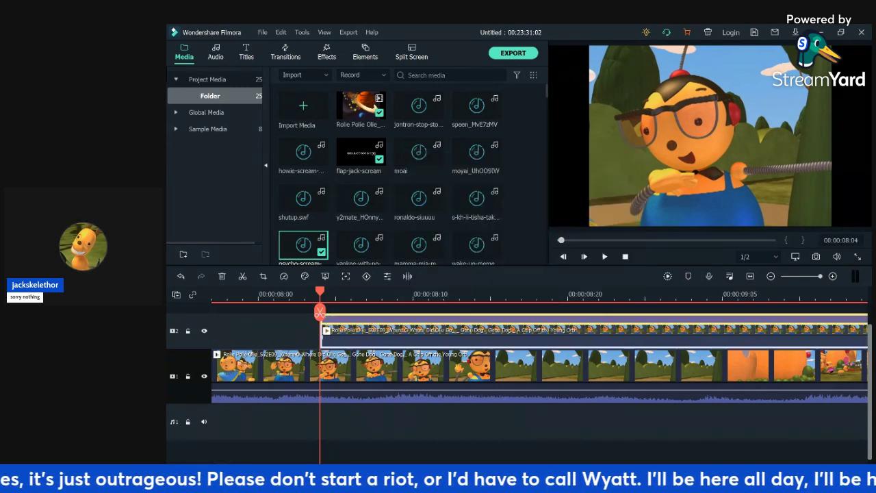
pyautogui.click(290, 330)
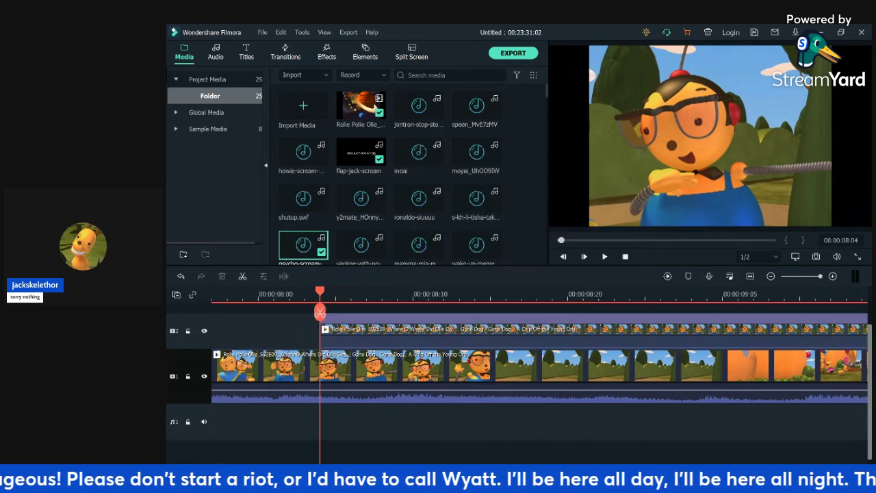
pyautogui.press('space')
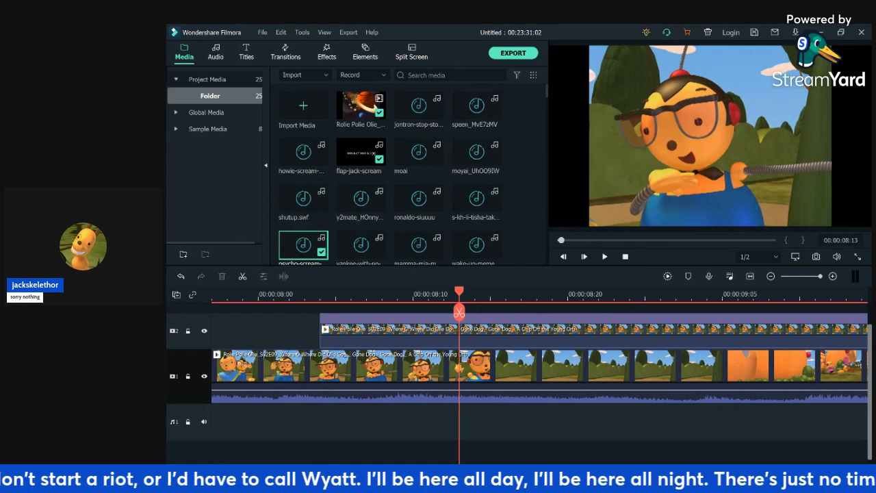
pyautogui.press('space')
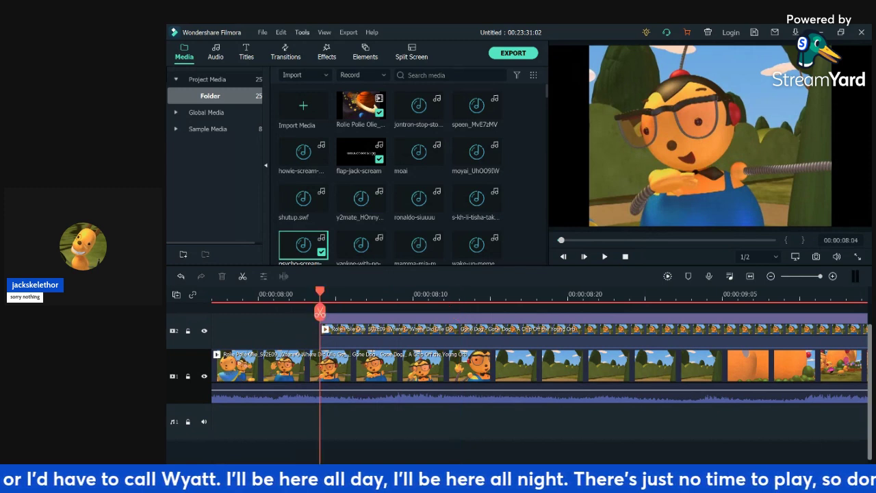
# - Add the Chaos 1 effect above the frozen-frame clip starting at 00:00:08:04 and play it back
pyautogui.click(326, 52)
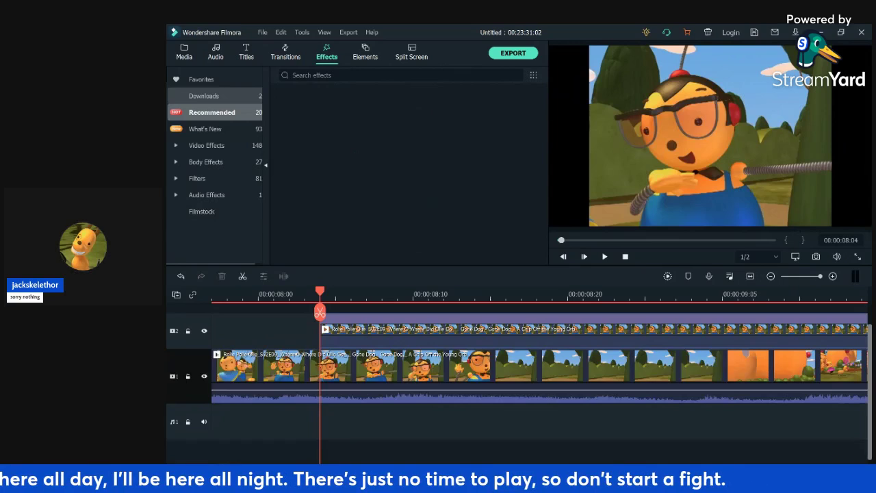
pyautogui.click(205, 96)
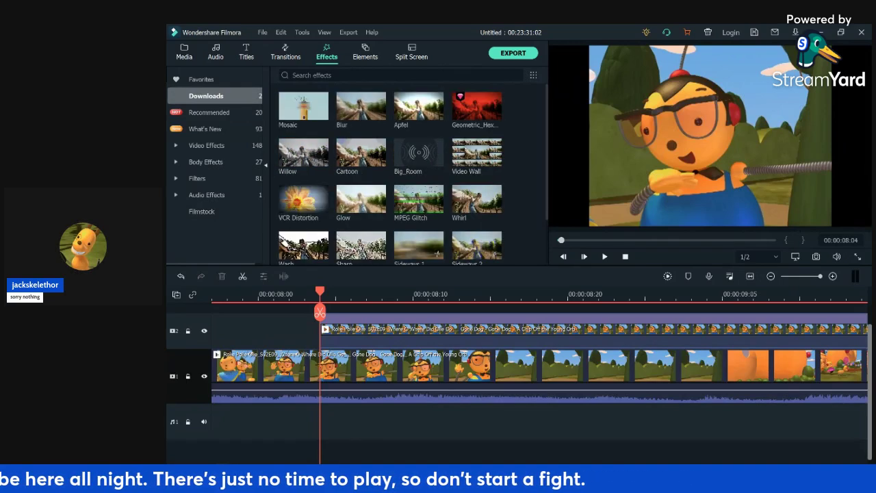
pyautogui.scroll(-3, 380, 159)
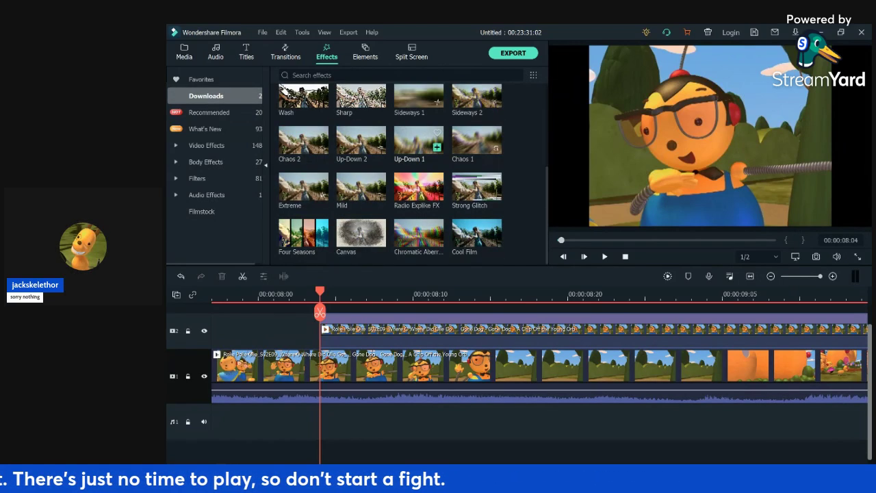
pyautogui.moveTo(477, 141); pyautogui.dragTo(328, 319)
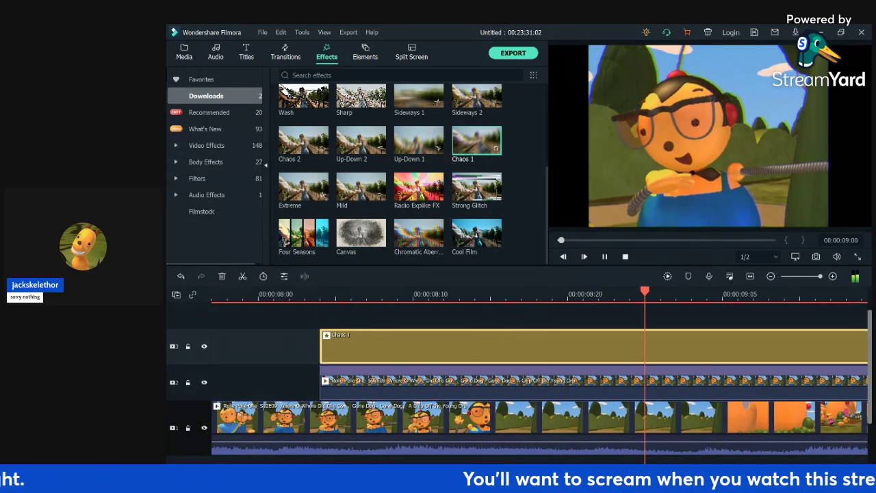
# - Split the Chaos 1 effect at 00:00:10:06, delete the part after the cut and replay the shaking frame
pyautogui.press('space')
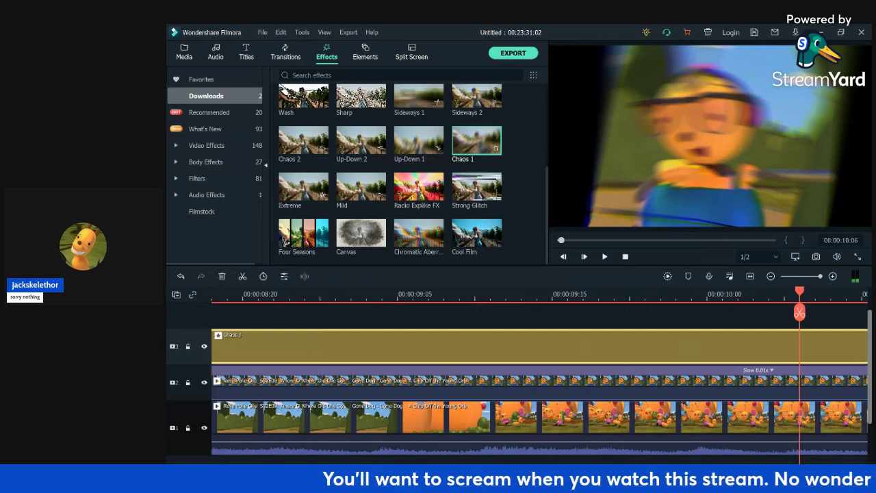
pyautogui.click(799, 312)
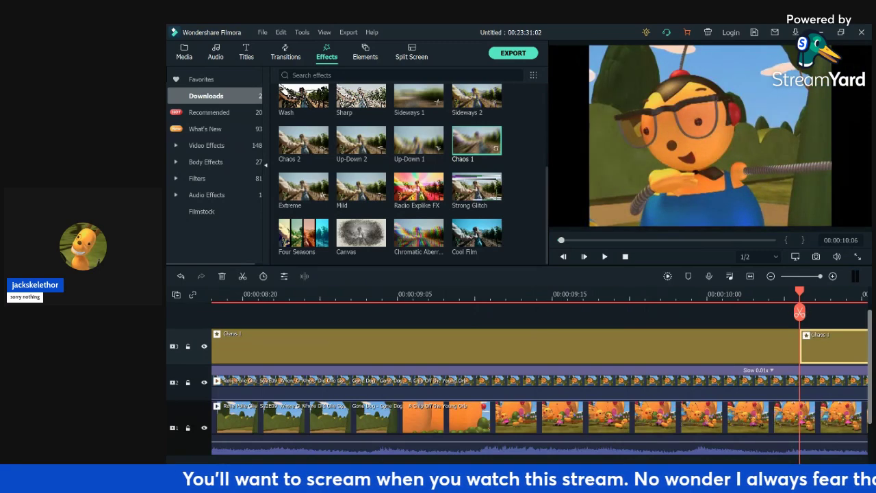
pyautogui.press('Delete')
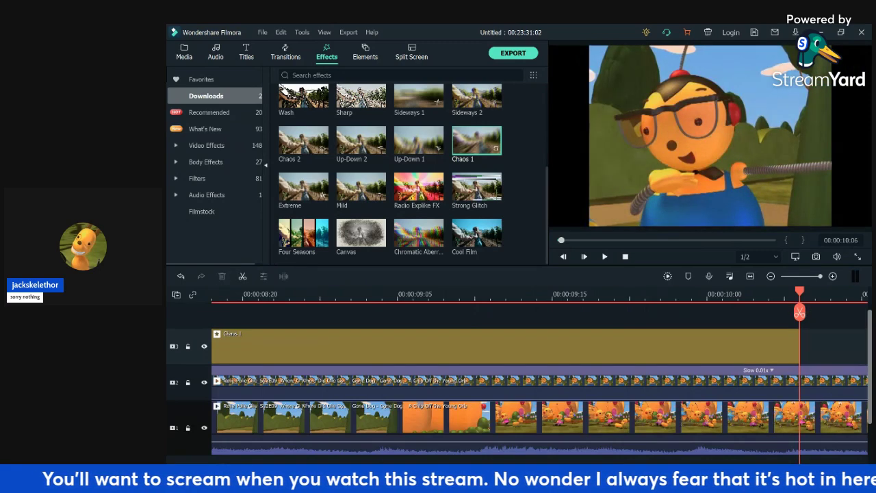
pyautogui.press('Up')
pyautogui.press('space')
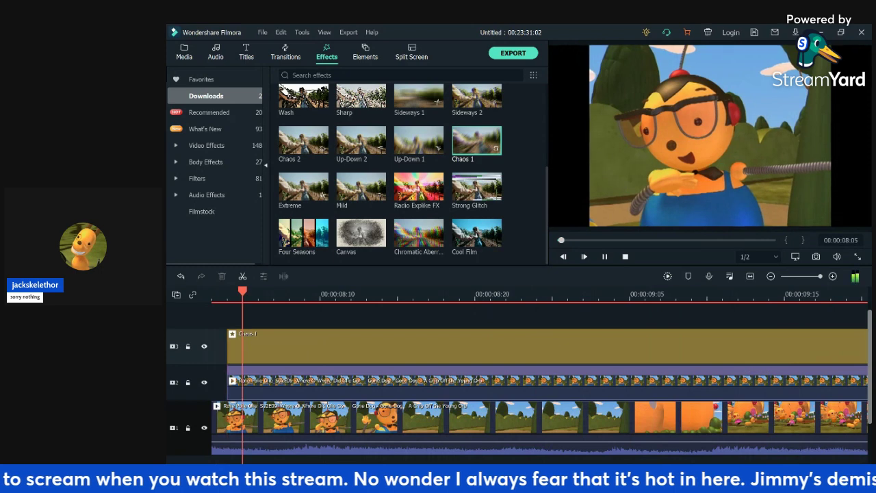
pyautogui.press('space')
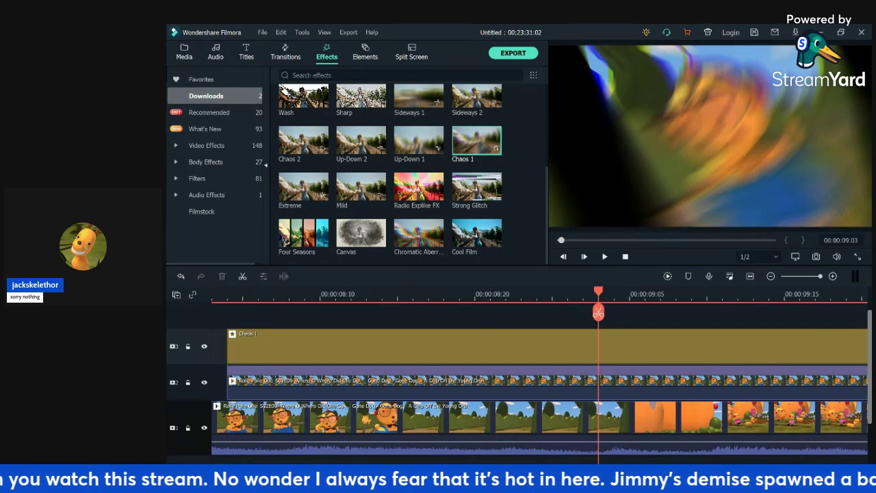
# - Shorten the Chaos 1 effect so it ends at 00:00:09:03, and play it back
pyautogui.scroll(-4, 609, 346)
pyautogui.click(612, 347)
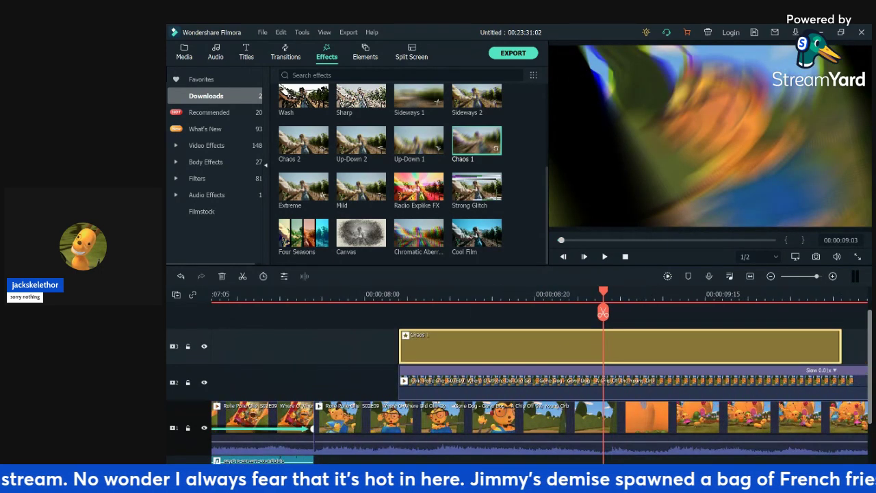
pyautogui.moveTo(841, 346); pyautogui.dragTo(603, 346)
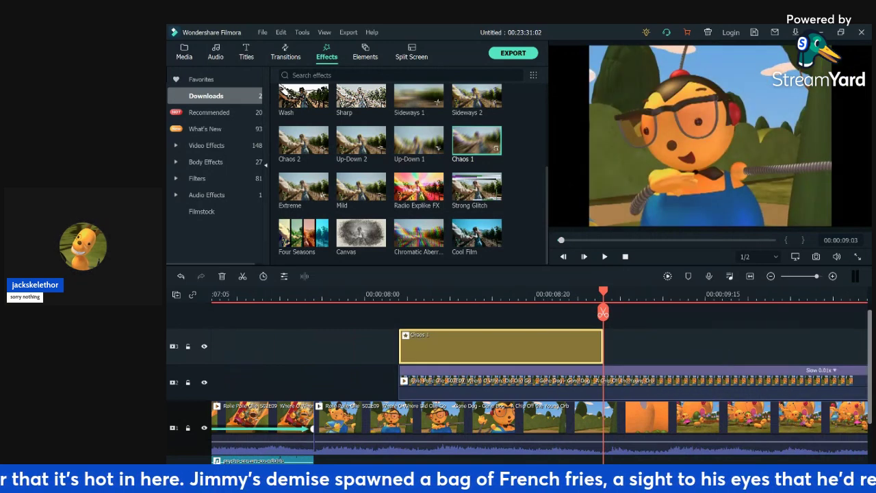
pyautogui.click(433, 294)
pyautogui.press('space')
pyautogui.press('space')
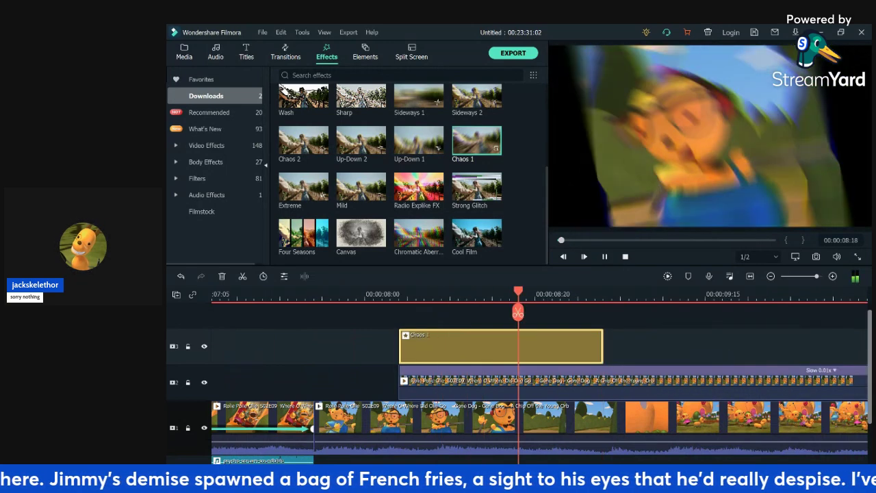
pyautogui.press('space')
# - Open the Chaos 1 effect settings, turn off RGB Separate and check the frame at 00:00:08:19
pyautogui.click(643, 347)
pyautogui.doubleClick(501, 346)
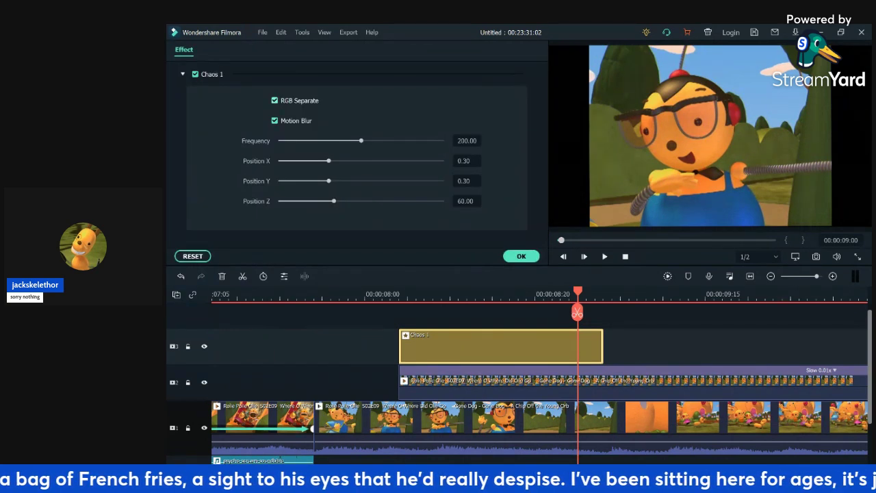
pyautogui.click(527, 295)
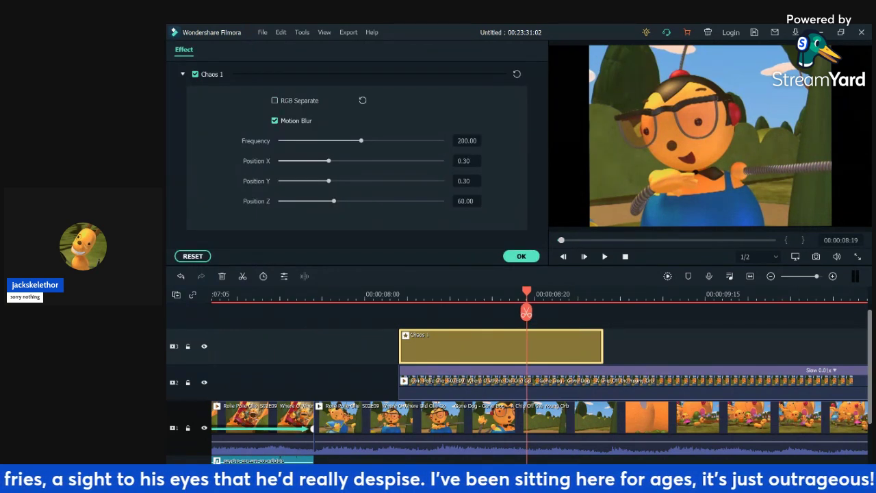
pyautogui.click(636, 345)
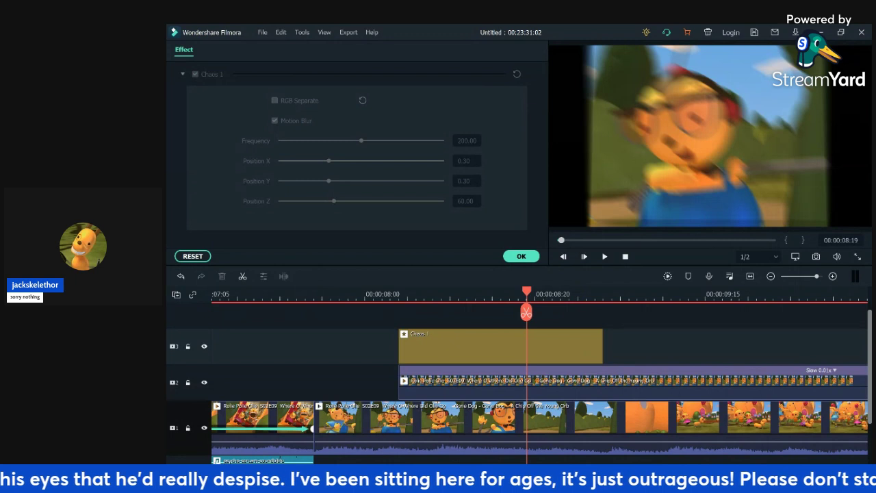
pyautogui.click(561, 347)
# - Raise the Chaos 1 effect to Frequency 400, Position X 1.00, Position Y 1.00 and Position Z 180, then preview the shake
pyautogui.moveTo(361, 141); pyautogui.dragTo(443, 141)
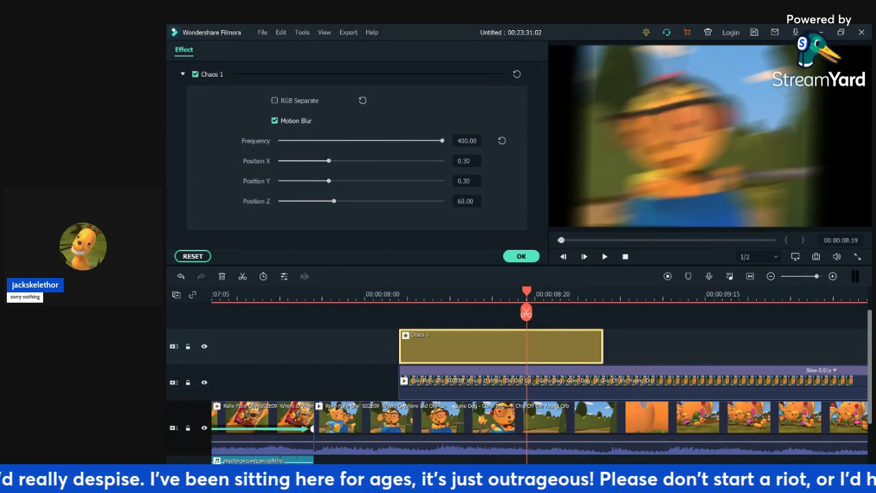
pyautogui.moveTo(333, 201); pyautogui.dragTo(441, 200)
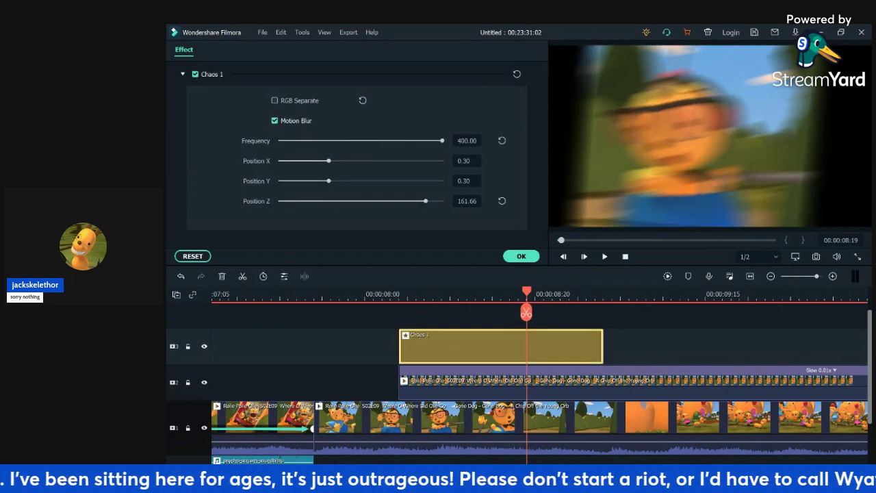
pyautogui.moveTo(328, 180); pyautogui.dragTo(441, 180)
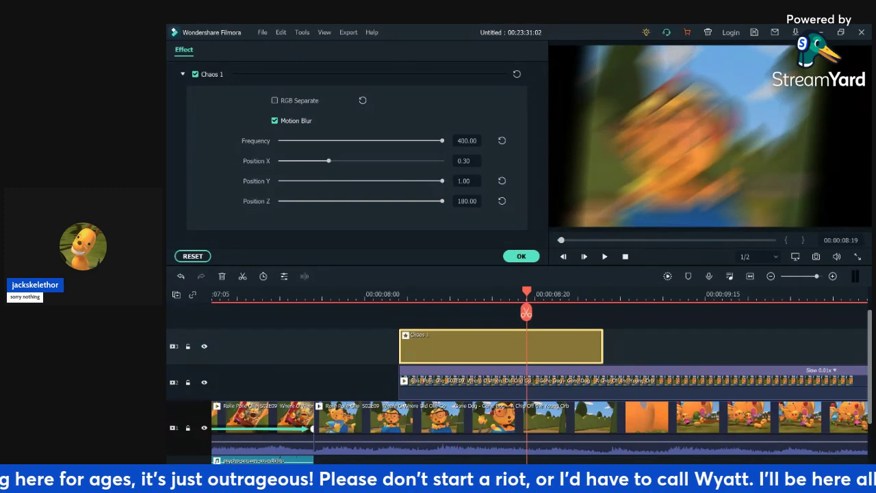
pyautogui.moveTo(329, 161); pyautogui.dragTo(441, 161)
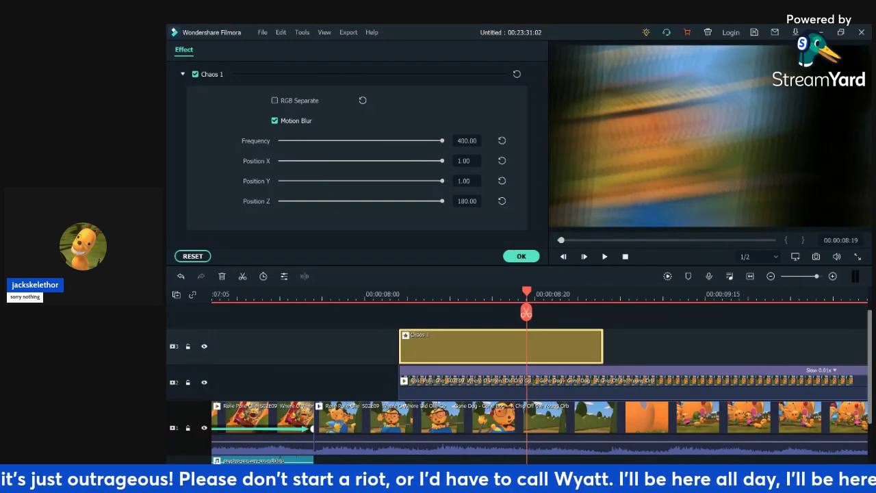
pyautogui.press('space')
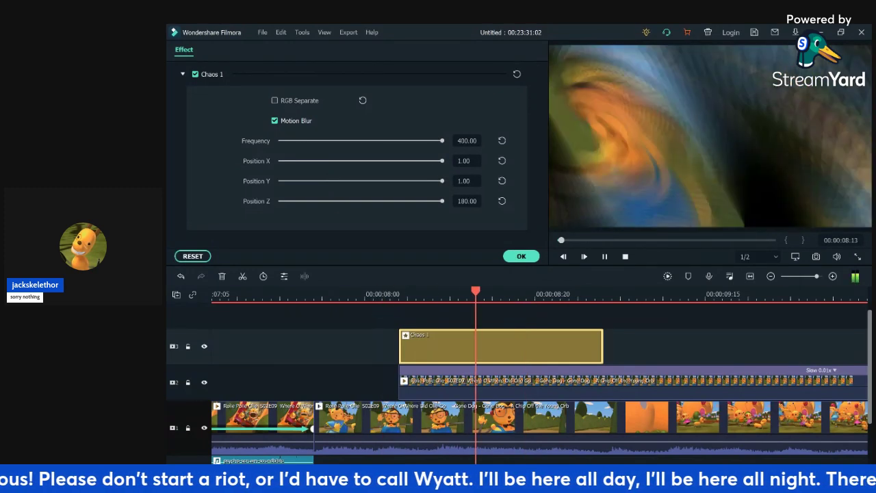
pyautogui.press('space')
# - Move the Chaos 1 effect earlier to start at 00:00:08:00, preview it and accept its settings
pyautogui.moveTo(501, 348); pyautogui.dragTo(467, 348)
pyautogui.press('space')
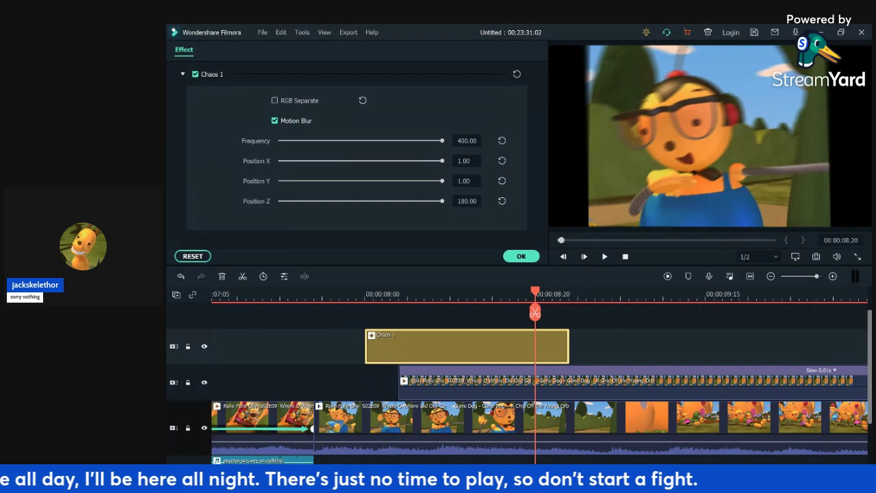
pyautogui.click(399, 295)
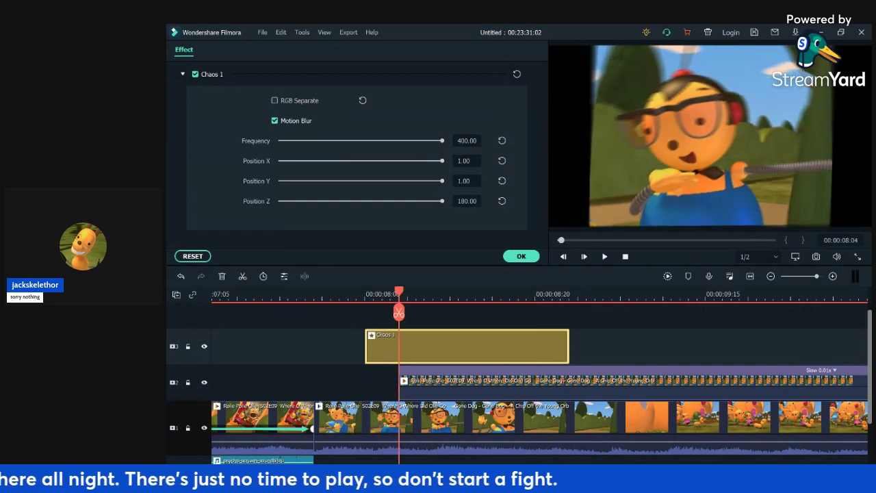
pyautogui.click(521, 256)
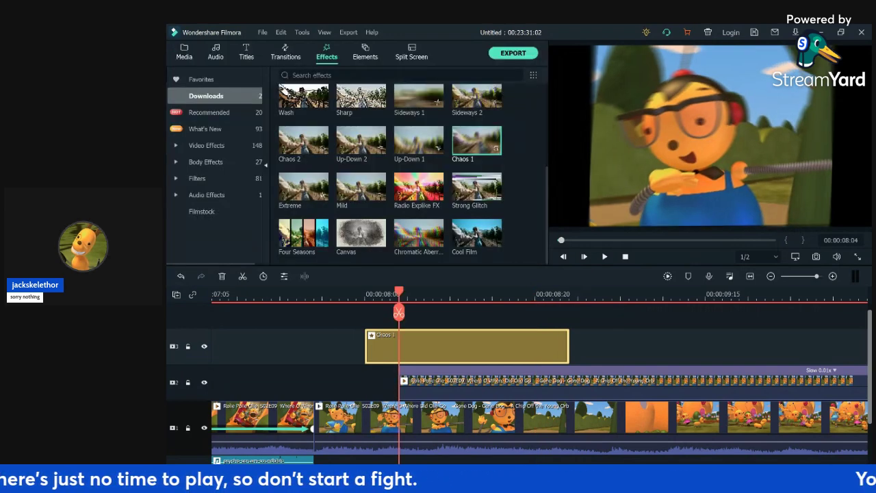
# - Find the dab-distortion sound by searching the project media for "dab" and place it on the audio track at 00:00:08:04
pyautogui.click(184, 52)
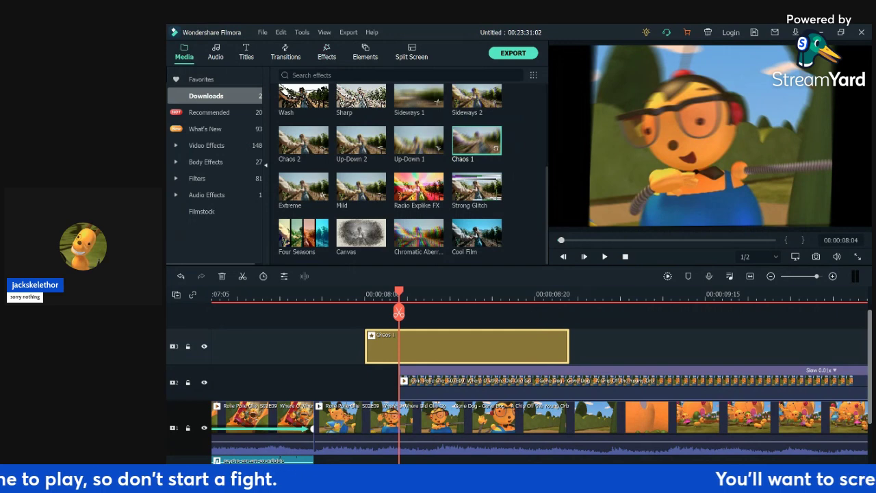
pyautogui.click(449, 75)
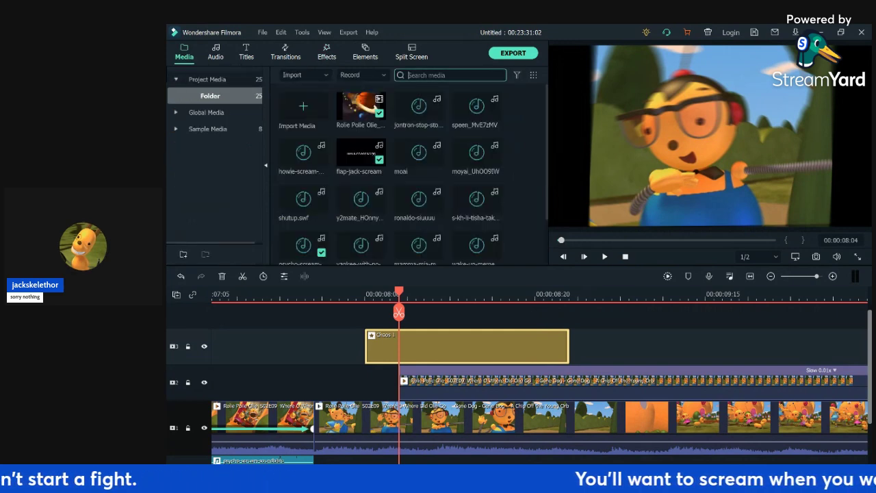
pyautogui.write('dab')
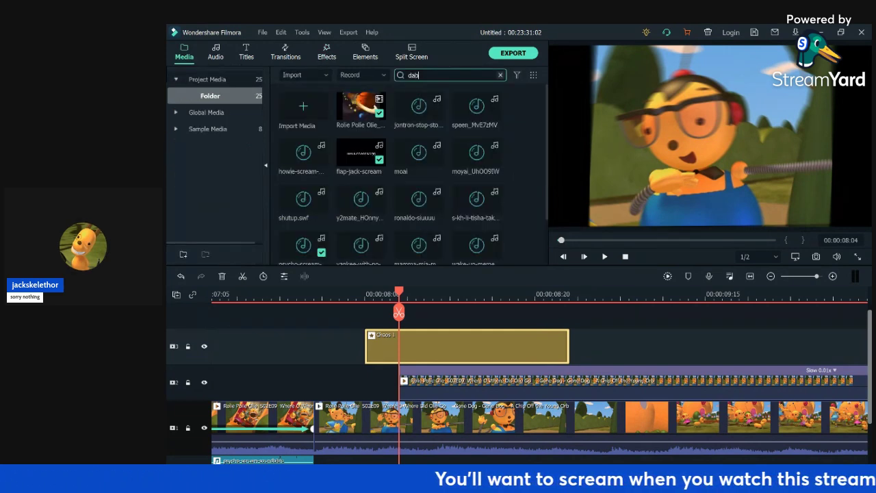
pyautogui.press('Return')
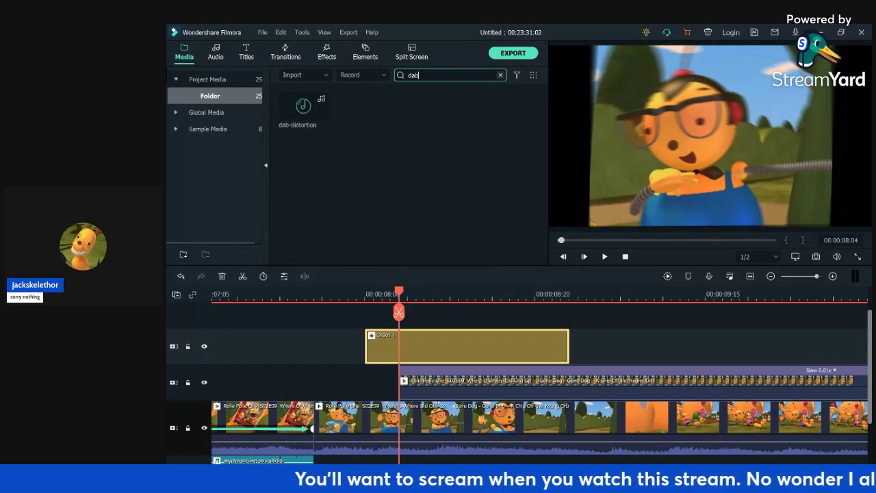
pyautogui.click(303, 107)
pyautogui.doubleClick(303, 107)
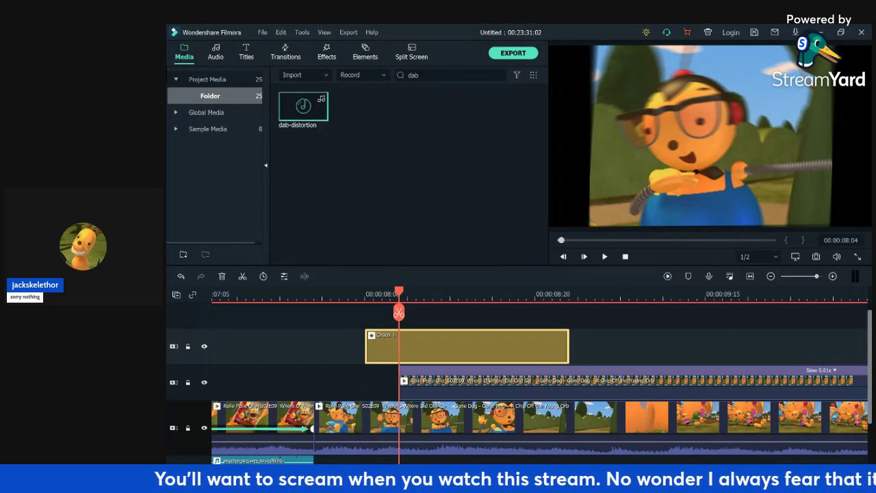
pyautogui.moveTo(303, 107)
pyautogui.mouseDown()
pyautogui.moveTo(459, 449)
pyautogui.moveTo(400, 418)
pyautogui.mouseUp()
# - Play the shaking freeze frame with the distortion sound from 00:00:08:01 and look for a suitable end point
pyautogui.click(373, 295)
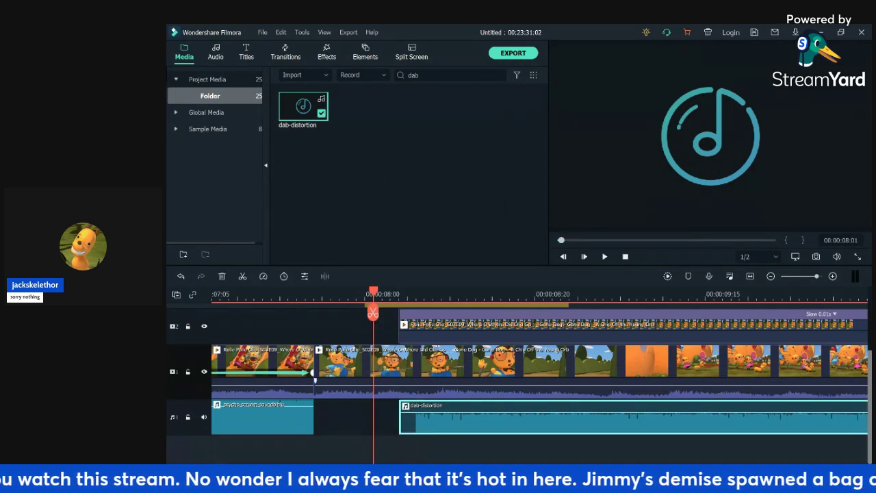
pyautogui.press('space')
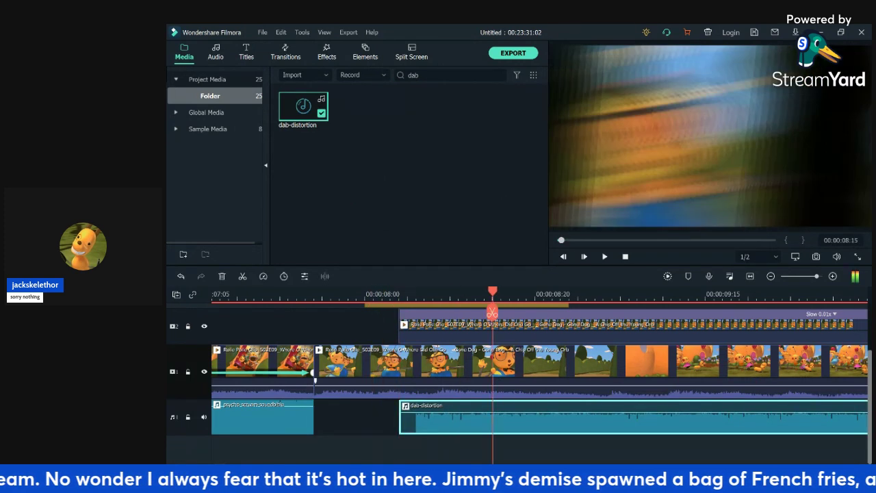
pyautogui.press('space')
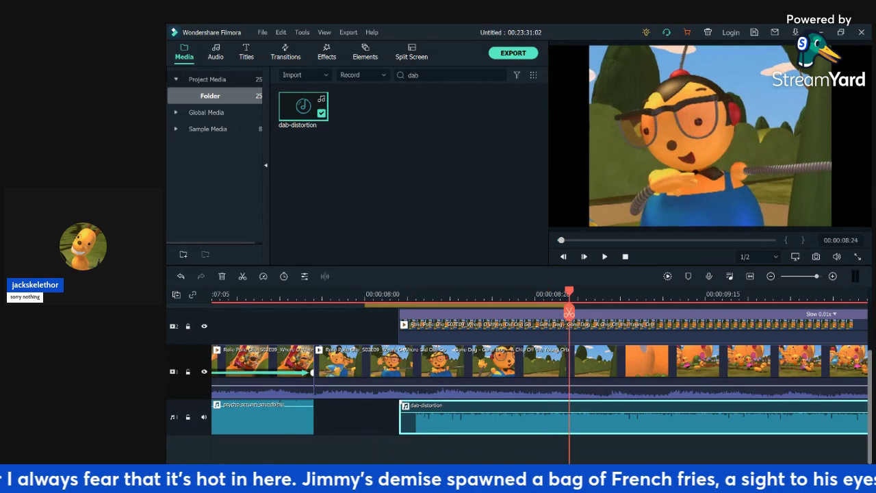
pyautogui.moveTo(569, 293); pyautogui.dragTo(850, 295)
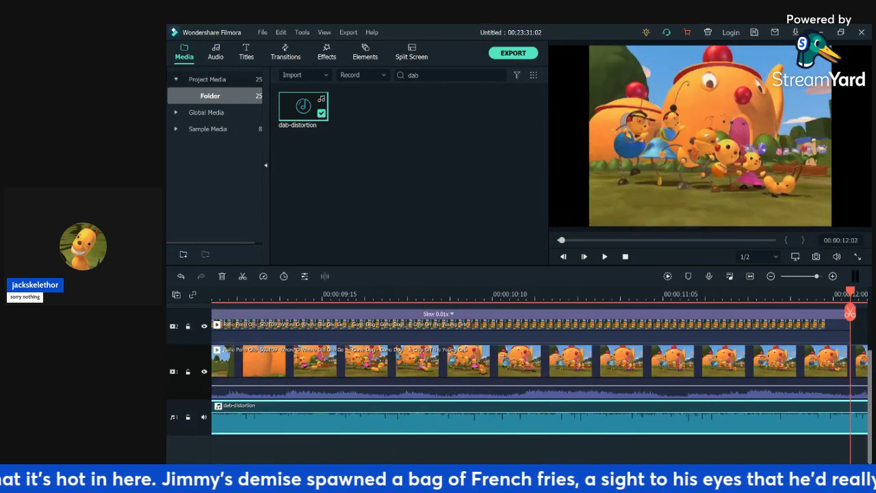
pyautogui.press('Left')
pyautogui.press('Up')
pyautogui.press('space')
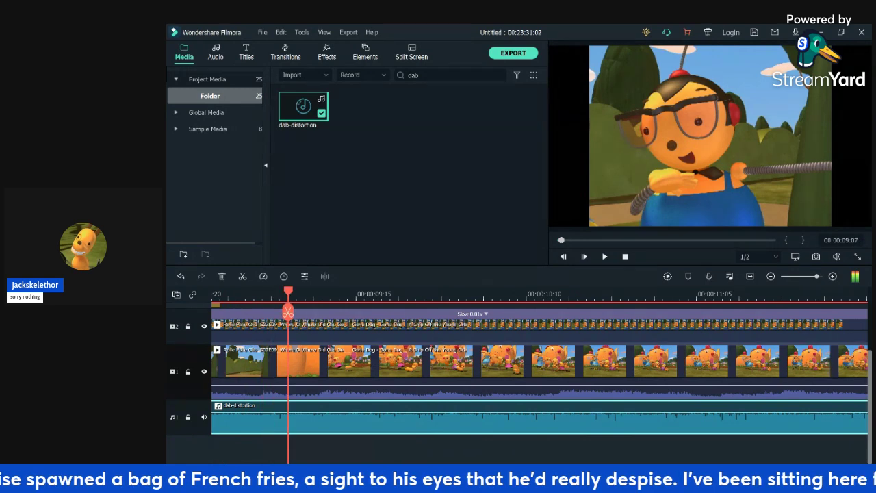
# - Split the frozen-frame overlay, the main video clip and the dab-distortion sound together at 00:00:09:09
pyautogui.press('Left')
pyautogui.press('Left')
pyautogui.press('Left')
pyautogui.press('Left')
pyautogui.moveTo(323, 450); pyautogui.dragTo(336, 305)
pyautogui.scroll(1, 521, 370)
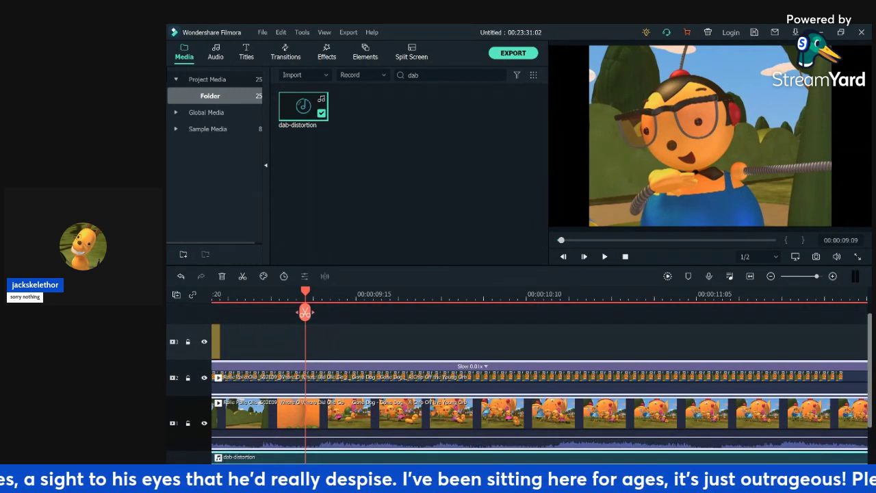
pyautogui.hotkey('ctrl', 'b')
# - Delete the parts of the frozen-frame overlay and the dab-distortion sound after 00:00:09:09
pyautogui.click(351, 380)
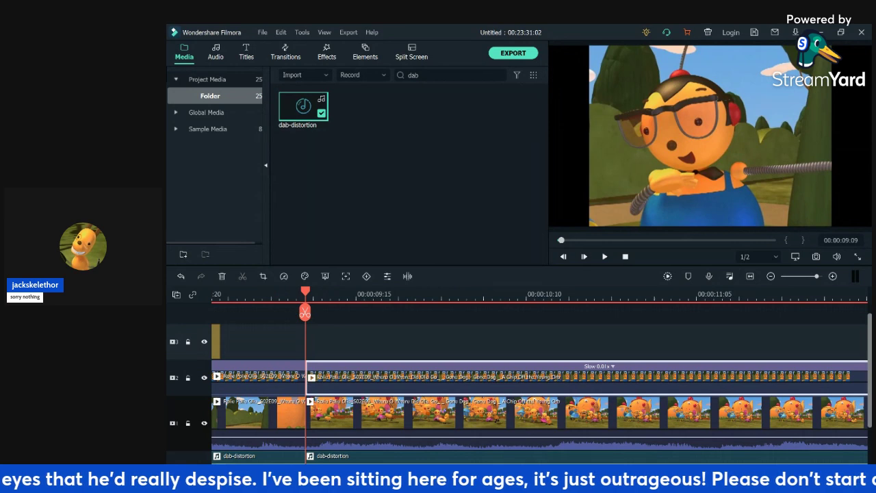
pyautogui.press('Delete')
pyautogui.scroll(-1, 520, 373)
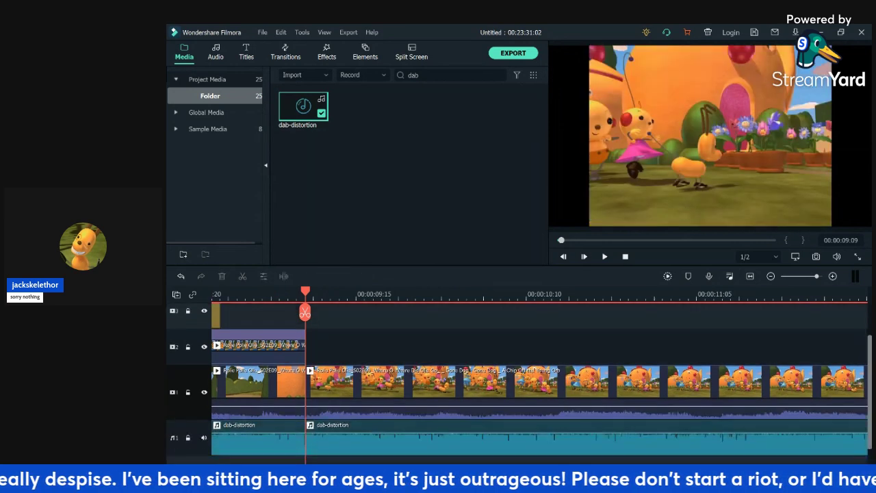
pyautogui.click(343, 435)
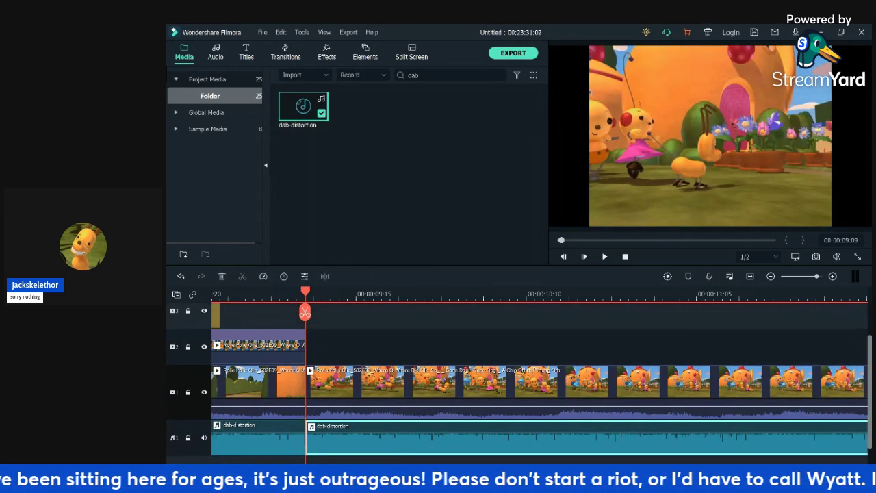
pyautogui.press('Delete')
# - Play across the cut at 00:00:09:09 to check the end of the freeze frame and distortion sound
pyautogui.moveTo(303, 352)
pyautogui.mouseDown()
pyautogui.moveTo(296, 352)
pyautogui.moveTo(305, 352)
pyautogui.mouseUp()
pyautogui.click(325, 350)
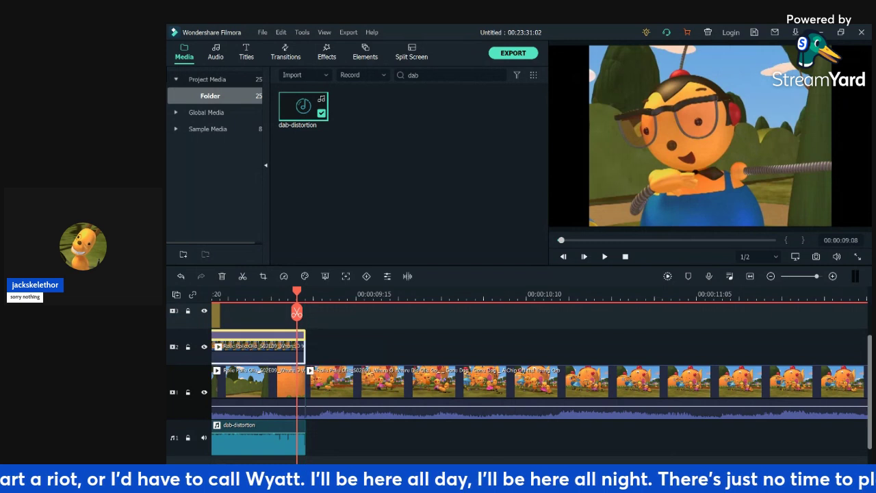
pyautogui.press('space')
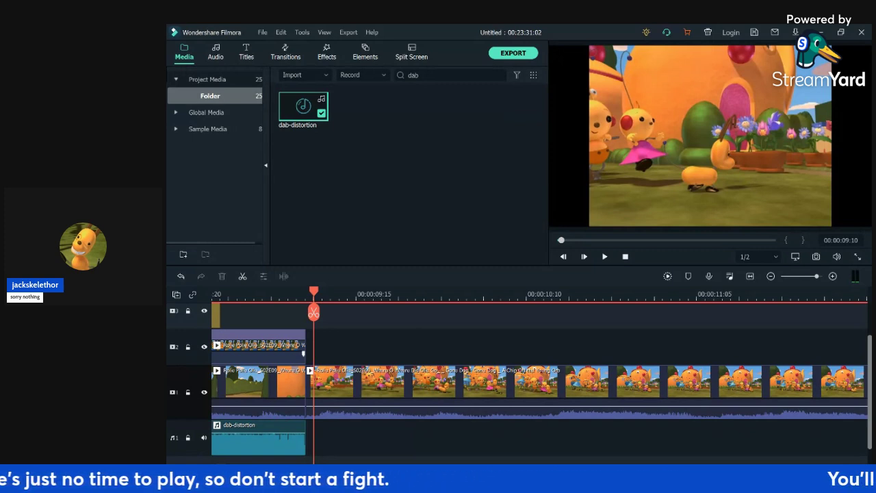
# - Play from about 00:00:08:00 through the freeze frame to check how the Chaos 1 shake effect lines up with it
pyautogui.click(216, 315)
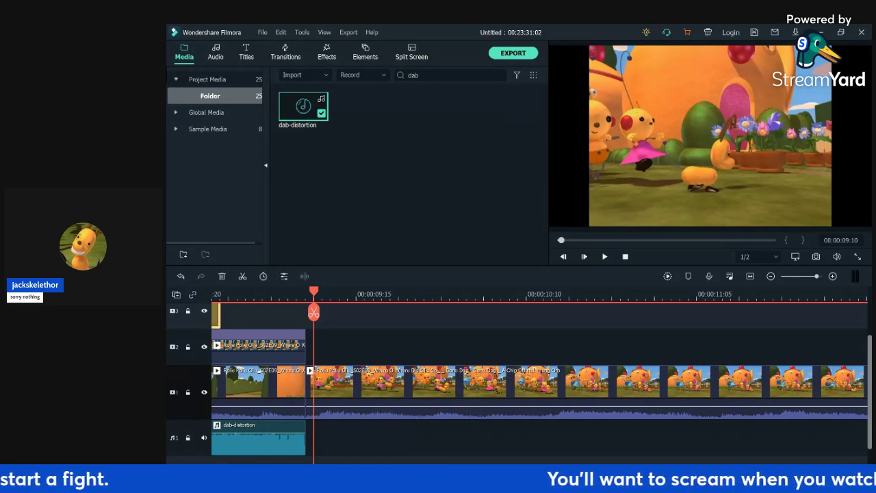
pyautogui.moveTo(220, 346); pyautogui.dragTo(288, 346)
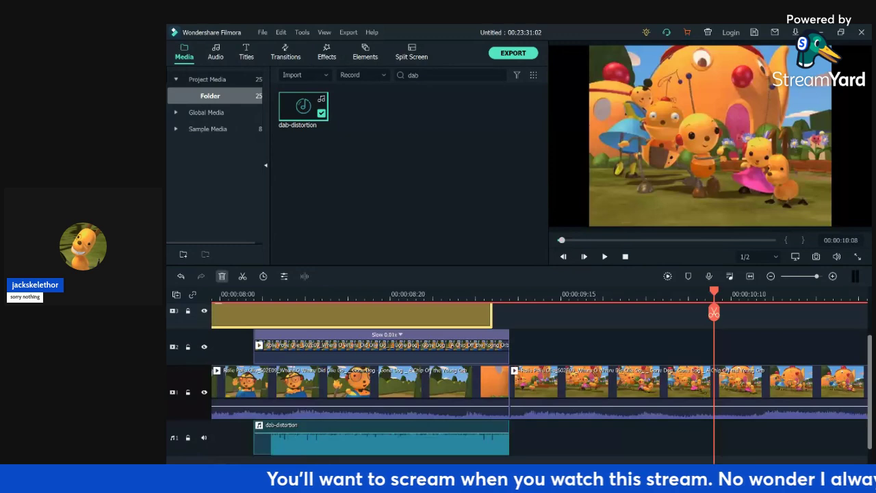
pyautogui.click(220, 295)
pyautogui.press('space')
pyautogui.press('space')
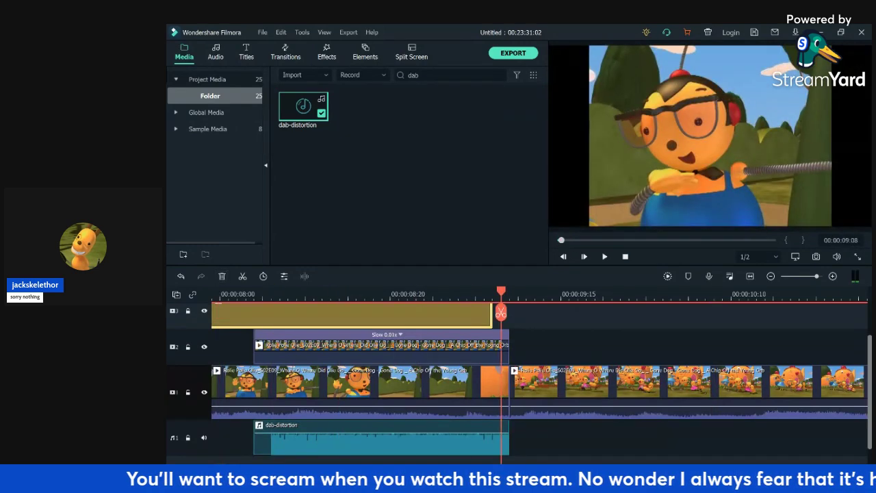
# - Lower the Chaos 1 effect's Frequency to 248.41 and replay the freeze frame to judge the shake
pyautogui.doubleClick(352, 315)
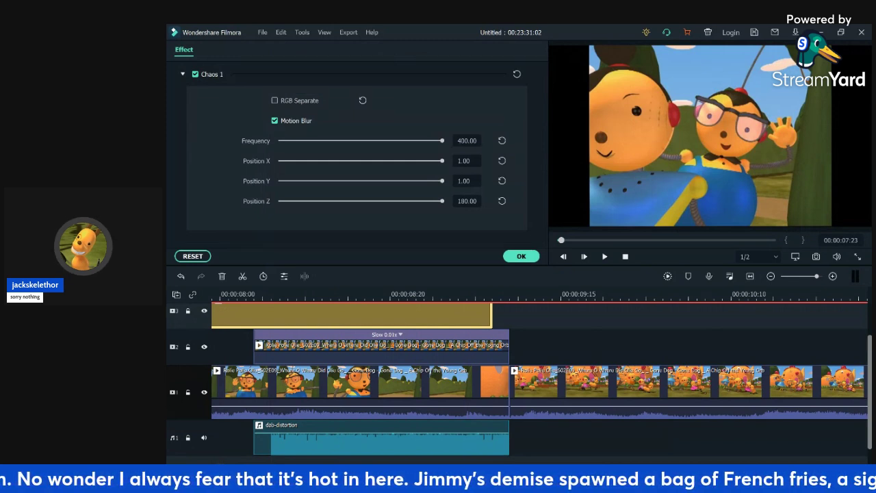
pyautogui.moveTo(442, 141); pyautogui.dragTo(409, 141)
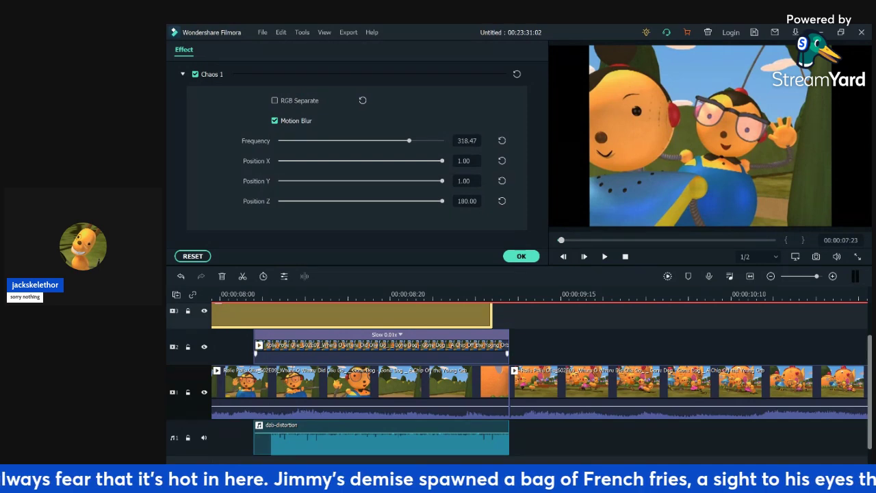
pyautogui.click(305, 313)
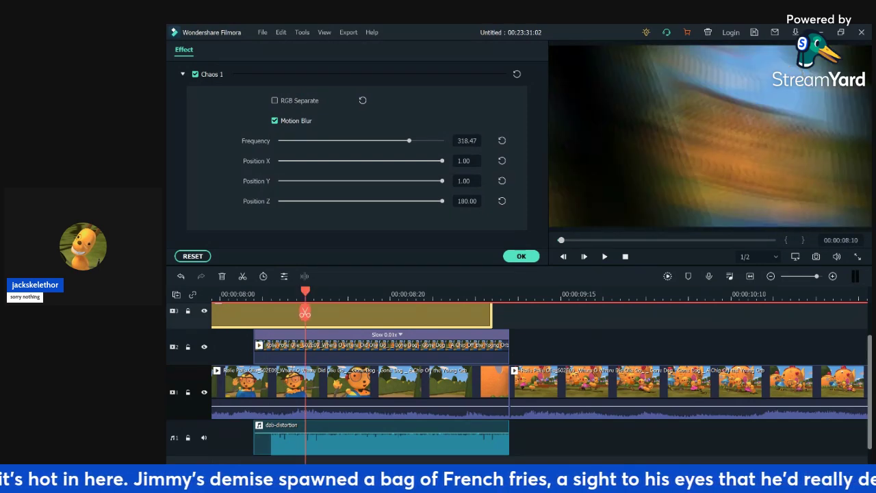
pyautogui.moveTo(409, 140); pyautogui.dragTo(380, 141)
pyautogui.click(237, 295)
pyautogui.press('space')
pyautogui.press('space')
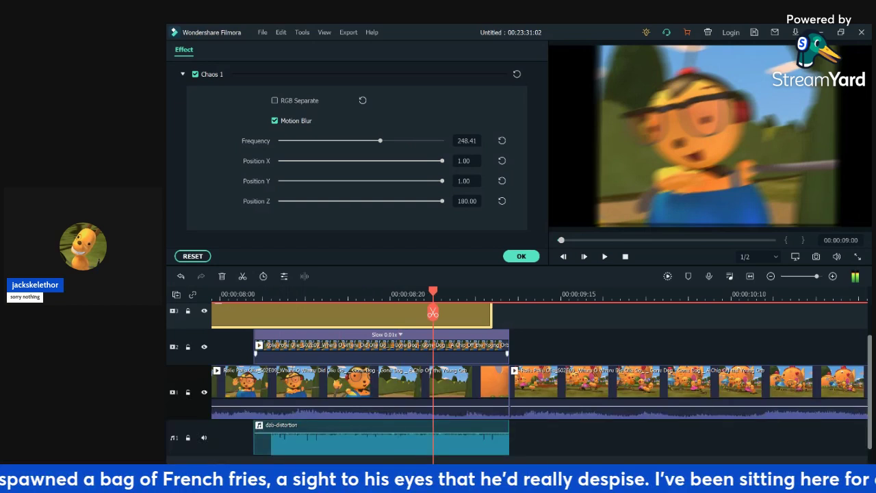
# - Align the start of the Chaos 1 effect with the frozen-frame overlay's start at 00:00:08:04 and play through it
pyautogui.moveTo(490, 316); pyautogui.dragTo(401, 317)
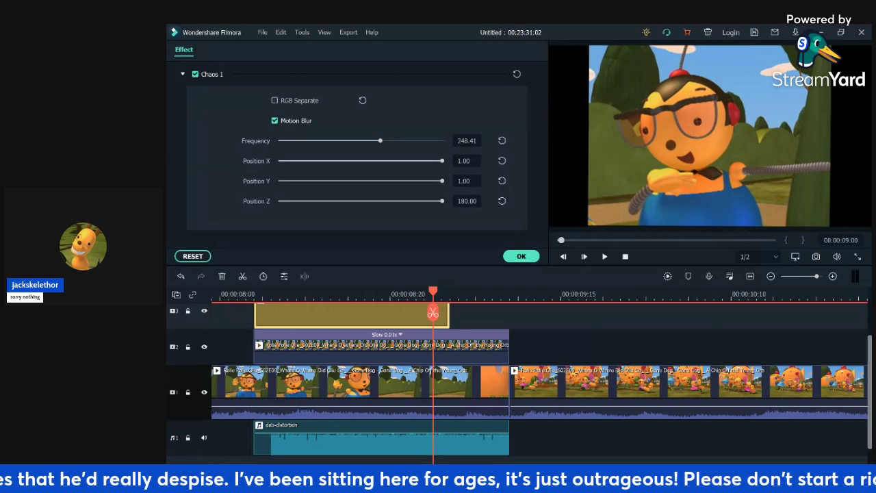
pyautogui.press('space')
pyautogui.press('space')
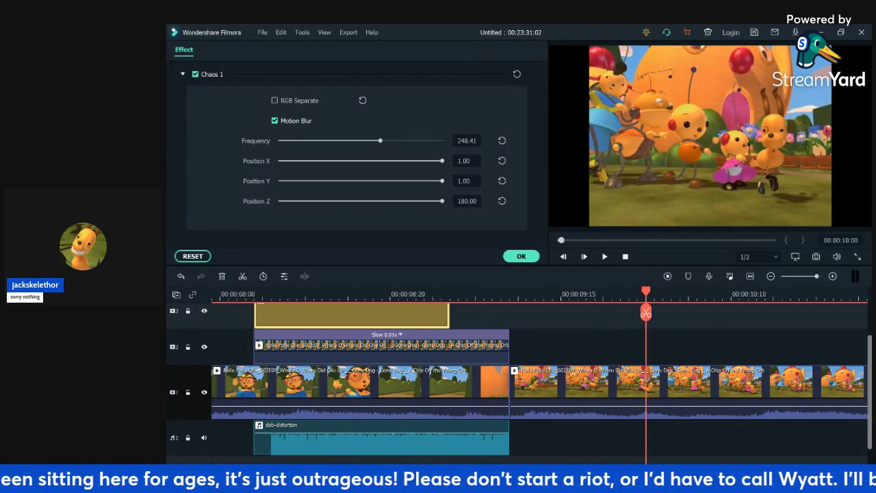
pyautogui.hscroll(-6, 355, 380)
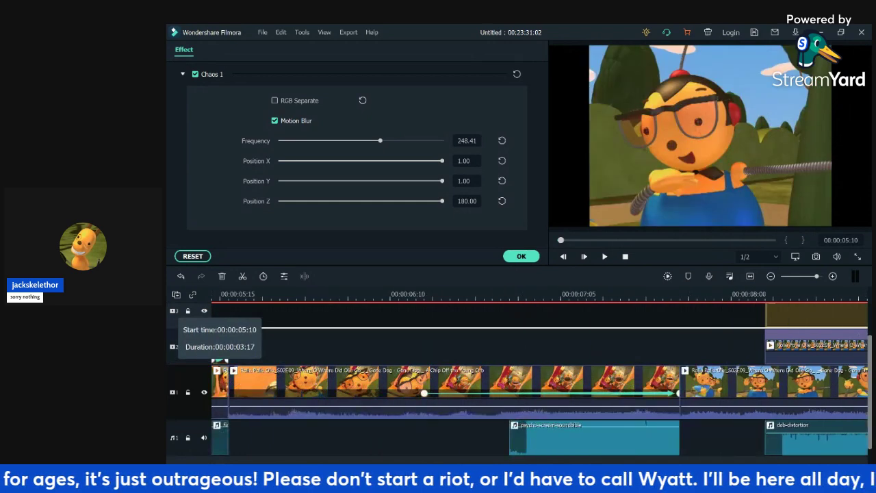
pyautogui.scroll(-3, 438, 383)
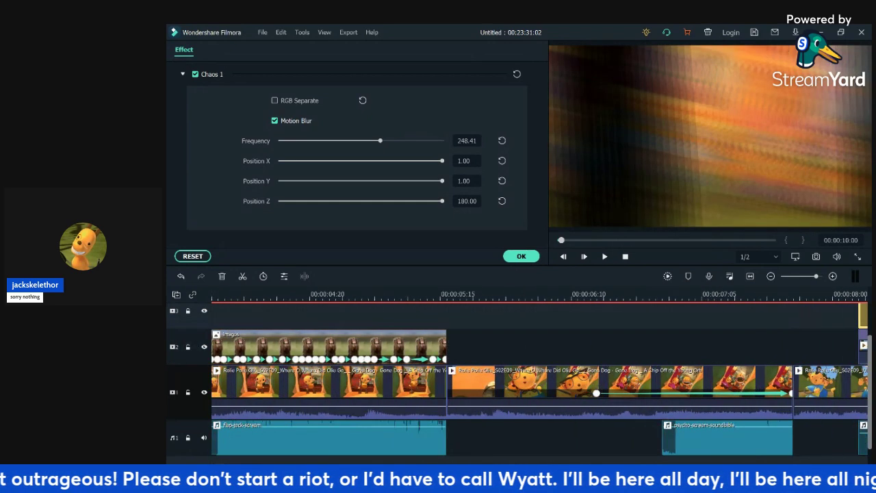
pyautogui.press('Right')
pyautogui.press('Up')
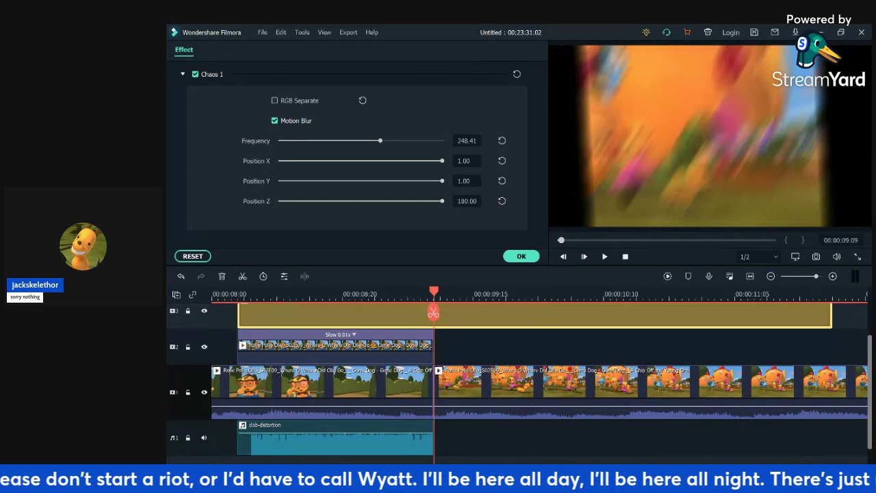
# - Shorten the Chaos 1 effect to 00:00:02:01, move its start to the cut at 00:00:07:19 and play the result
pyautogui.click(238, 313)
pyautogui.moveTo(832, 316); pyautogui.dragTo(570, 325)
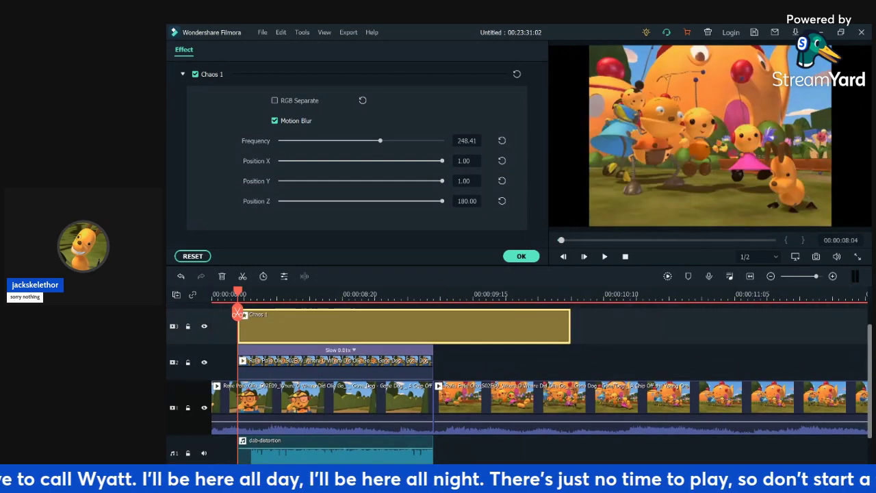
pyautogui.moveTo(370, 327); pyautogui.dragTo(304, 326)
pyautogui.press('Up')
pyautogui.press('Up')
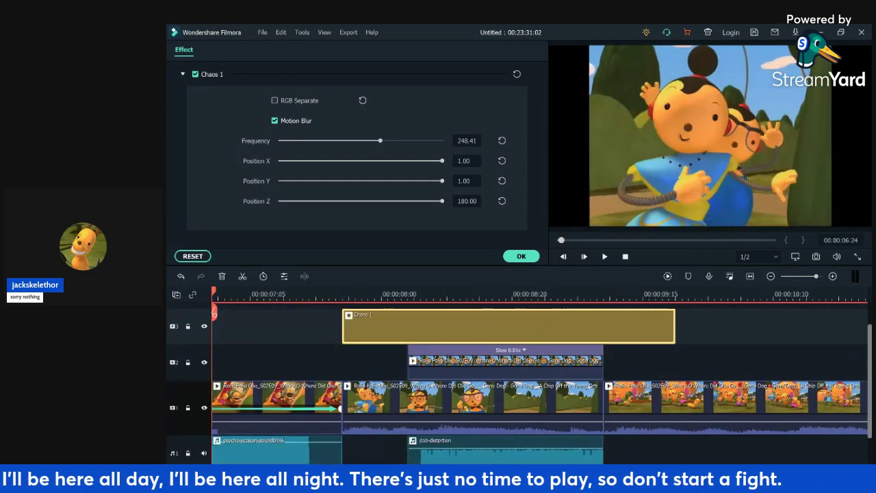
pyautogui.press('Down')
pyautogui.press('space')
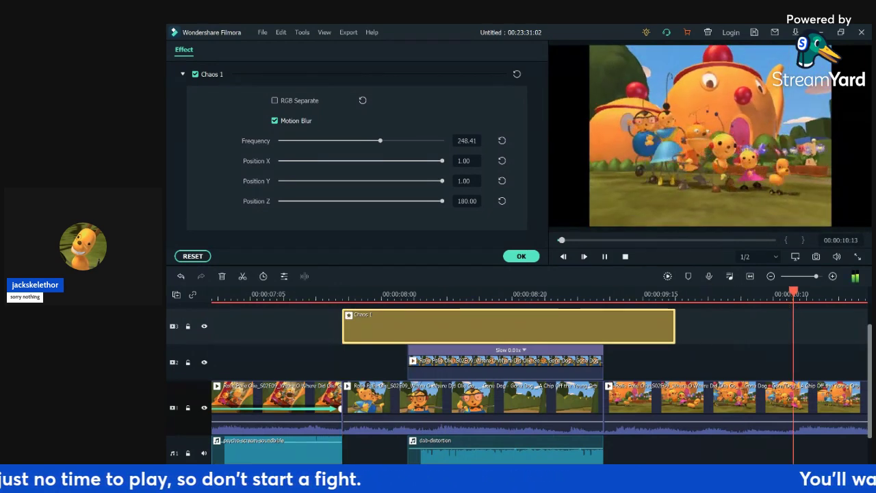
pyautogui.press('space')
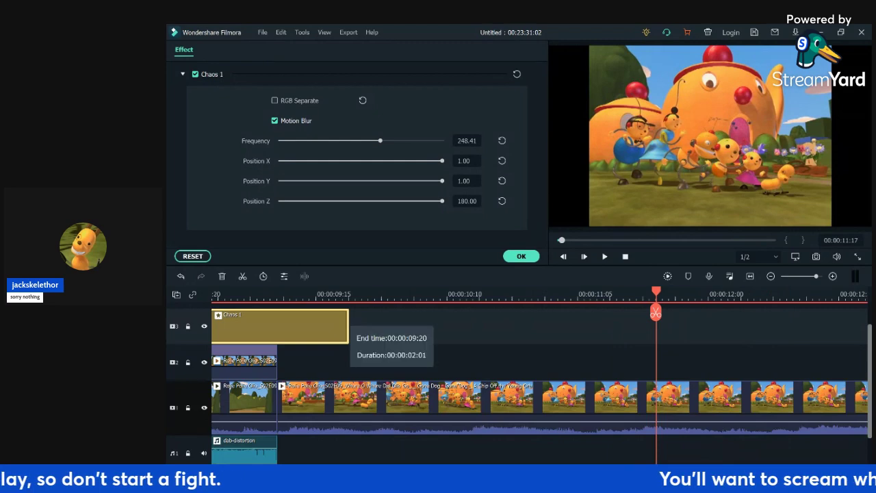
# - Trim the end of the Chaos 1 effect to the end of the freeze frame at 00:00:09:09 and replay the section
pyautogui.moveTo(347, 325); pyautogui.dragTo(276, 326)
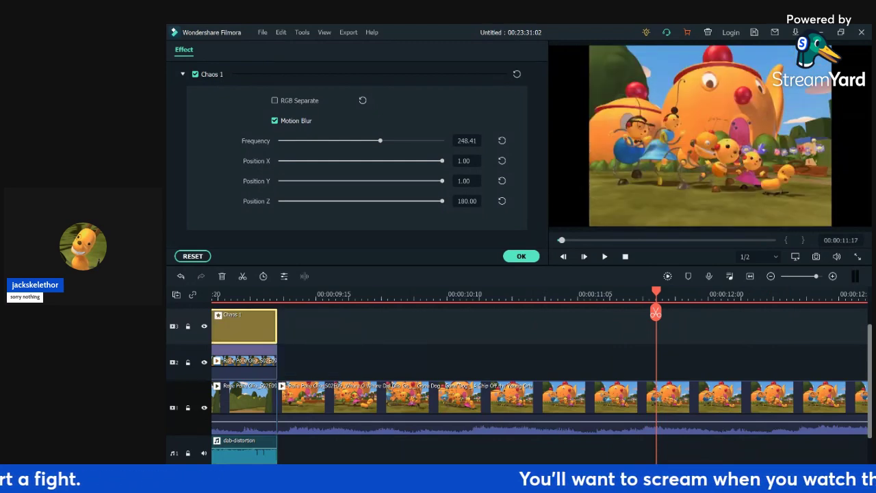
pyautogui.click(231, 294)
pyautogui.moveTo(232, 295); pyautogui.dragTo(212, 294)
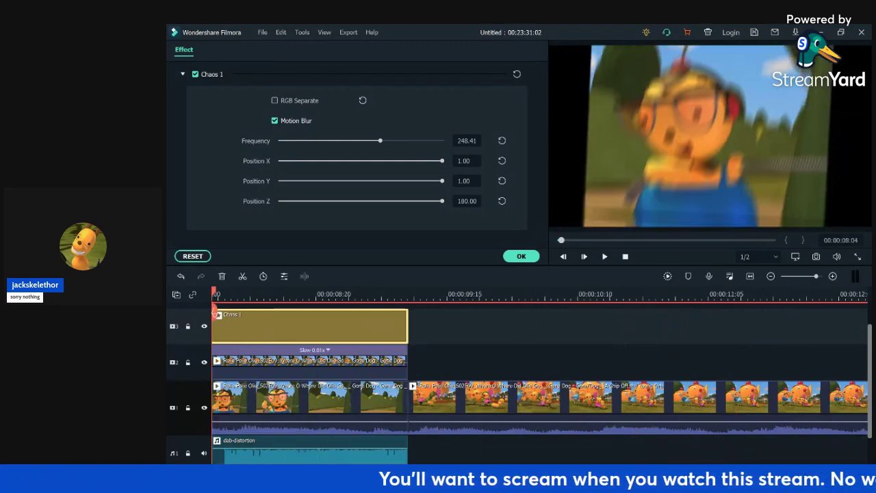
pyautogui.press('space')
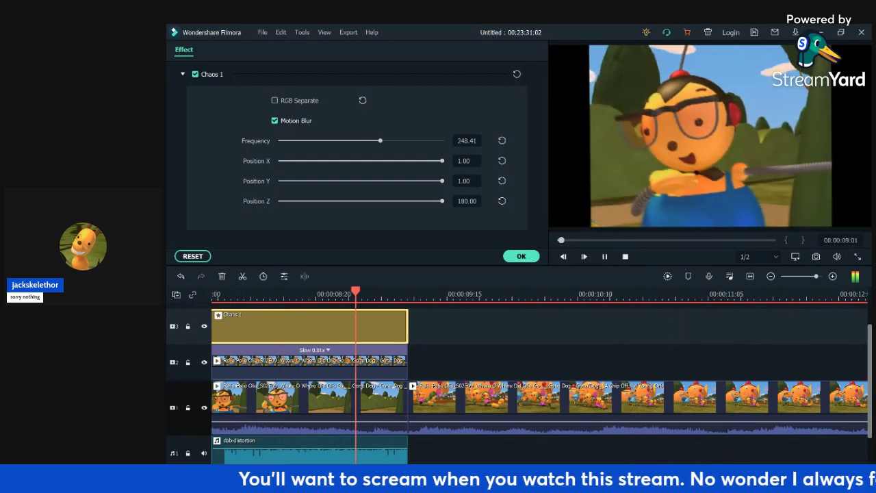
pyautogui.click(551, 312)
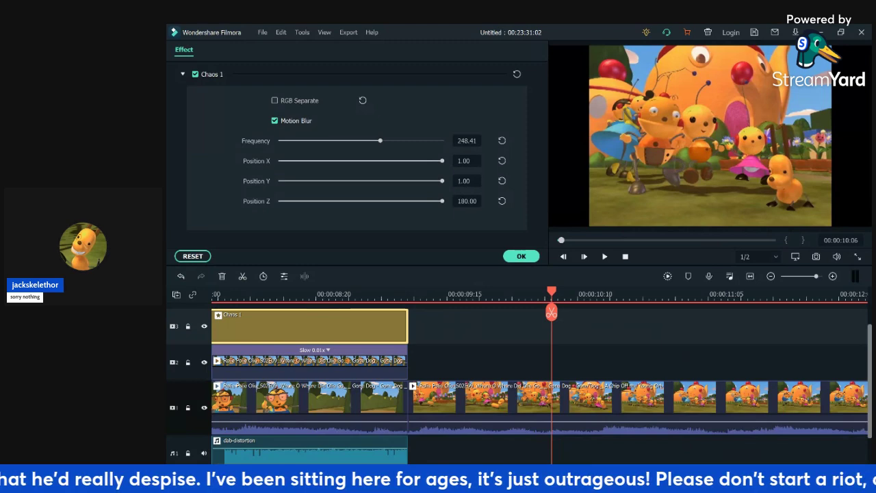
# - Play the edited sequence from near its beginning past the freeze frame and split the main video clip at 00:00:10:15
pyautogui.moveTo(816, 276); pyautogui.dragTo(809, 276)
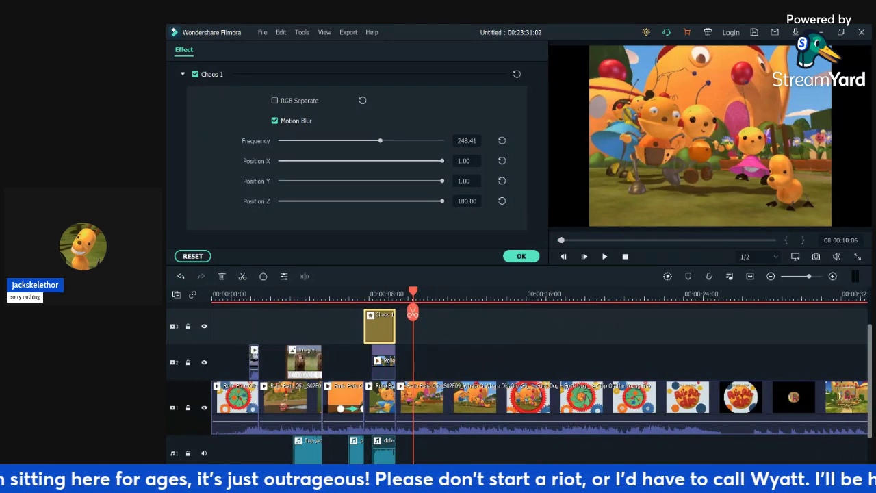
pyautogui.click(362, 296)
pyautogui.click(273, 295)
pyautogui.press('space')
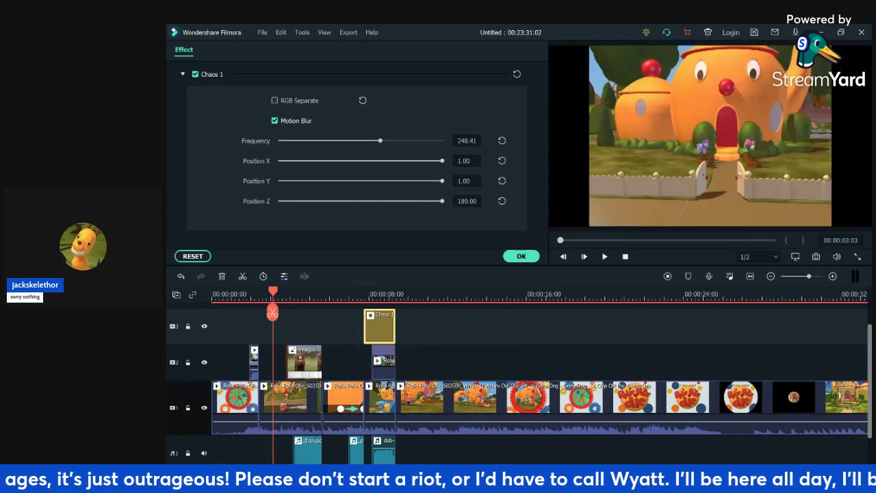
pyautogui.press('space')
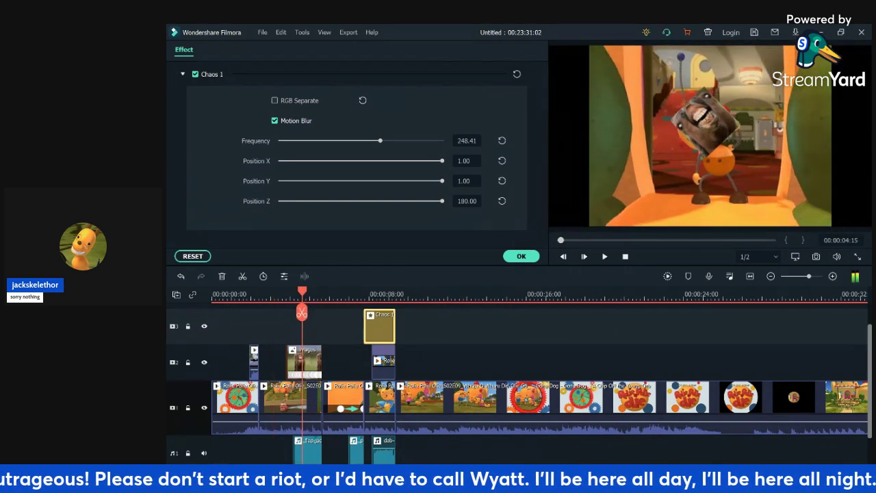
pyautogui.click(241, 296)
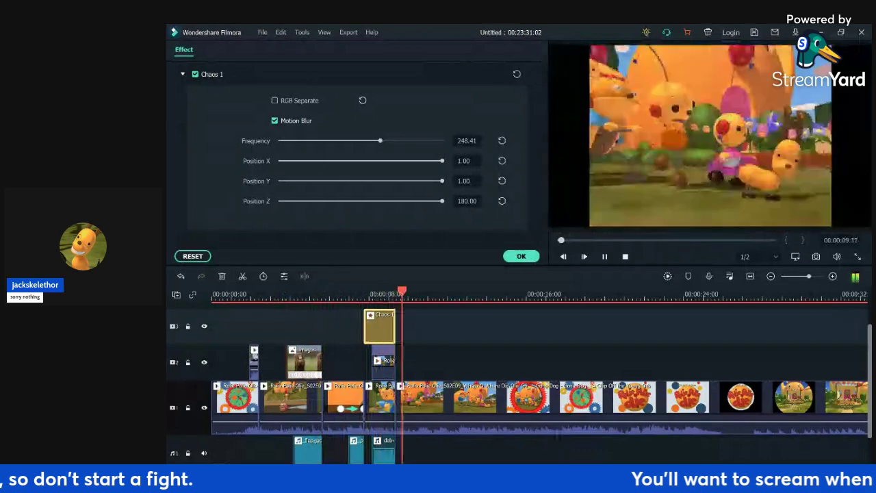
pyautogui.press('space')
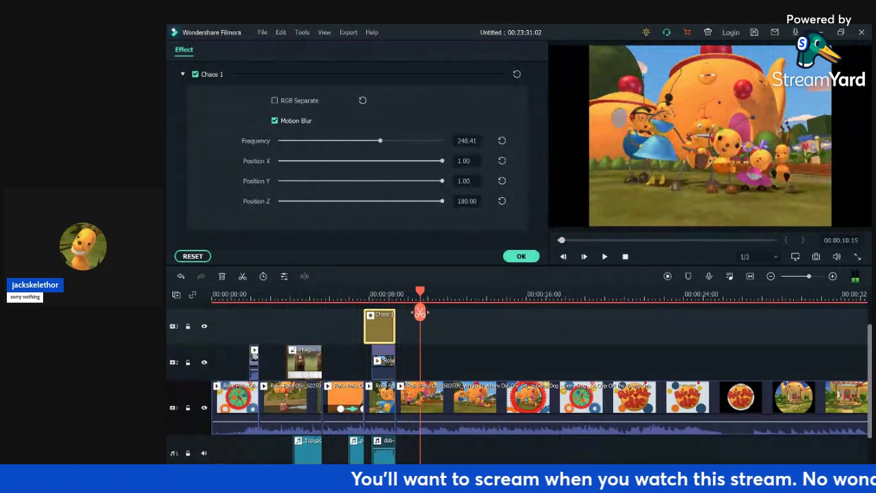
pyautogui.click(420, 312)
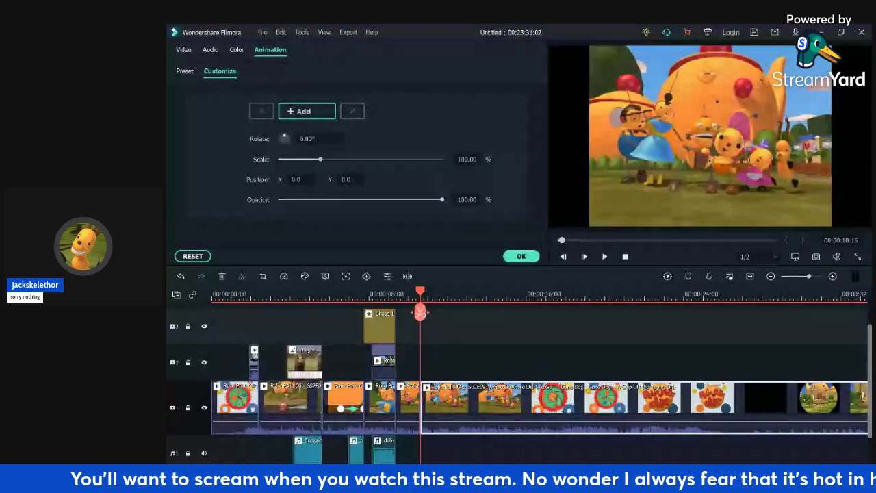
pyautogui.moveTo(710, 137); pyautogui.dragTo(709, 136)
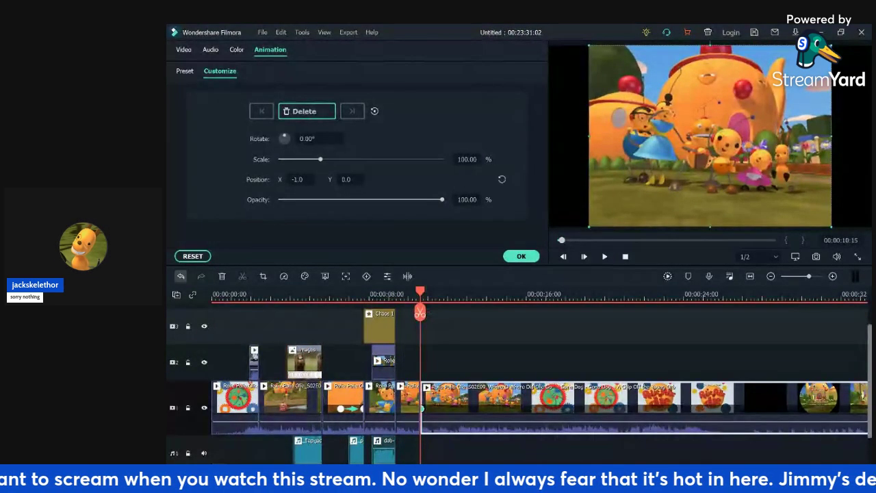
pyautogui.click(185, 71)
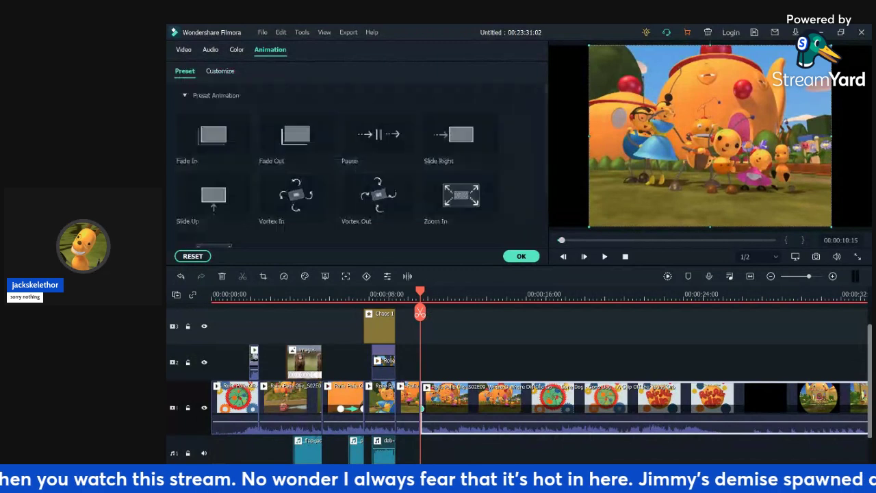
pyautogui.click(184, 50)
pyautogui.click(181, 277)
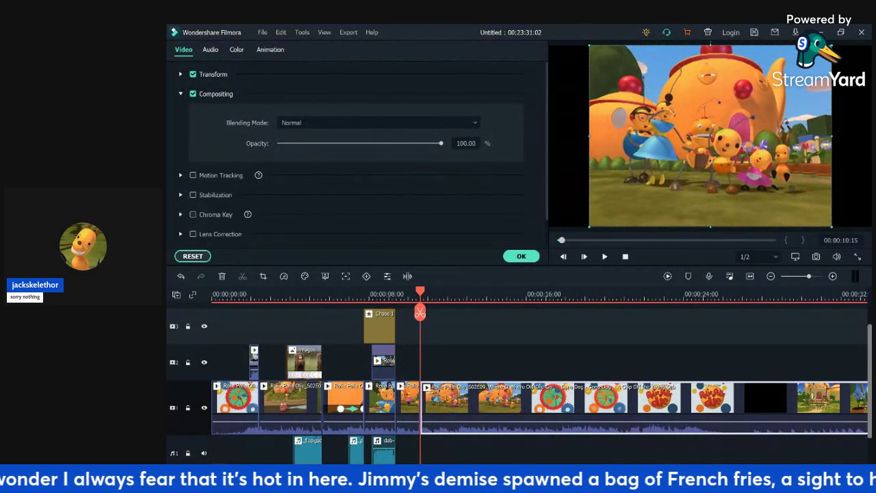
pyautogui.click(180, 277)
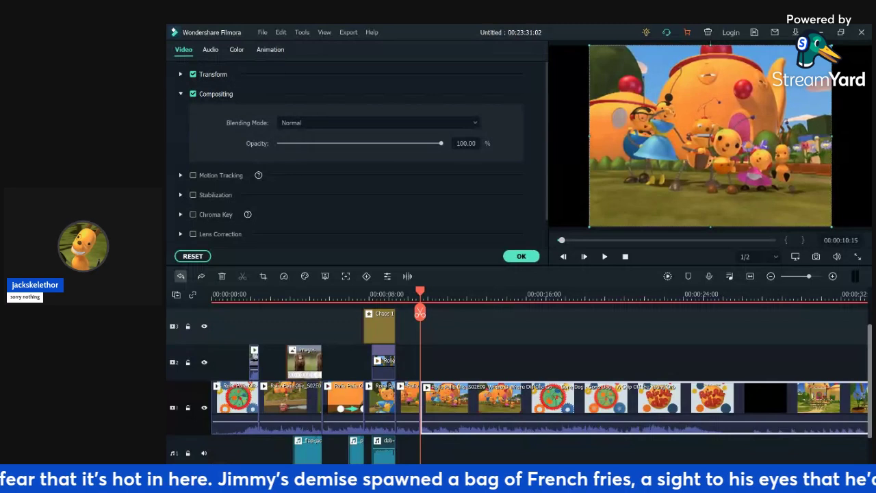
pyautogui.click(200, 276)
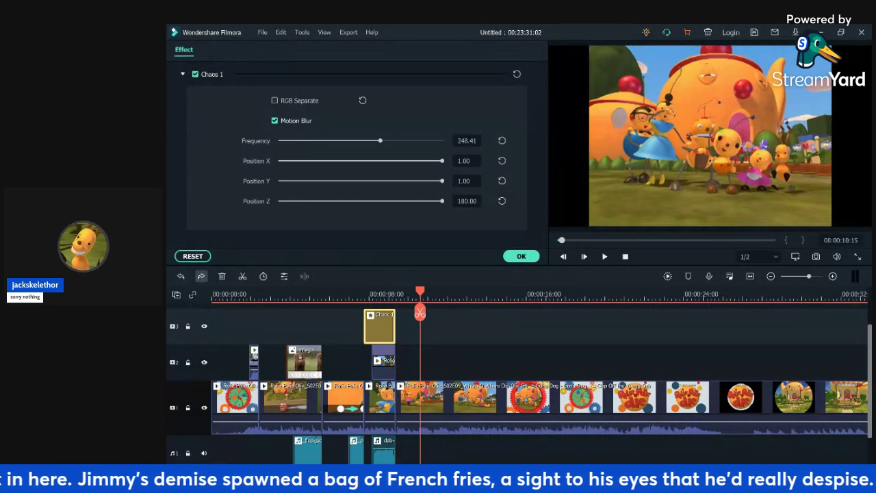
pyautogui.click(201, 276)
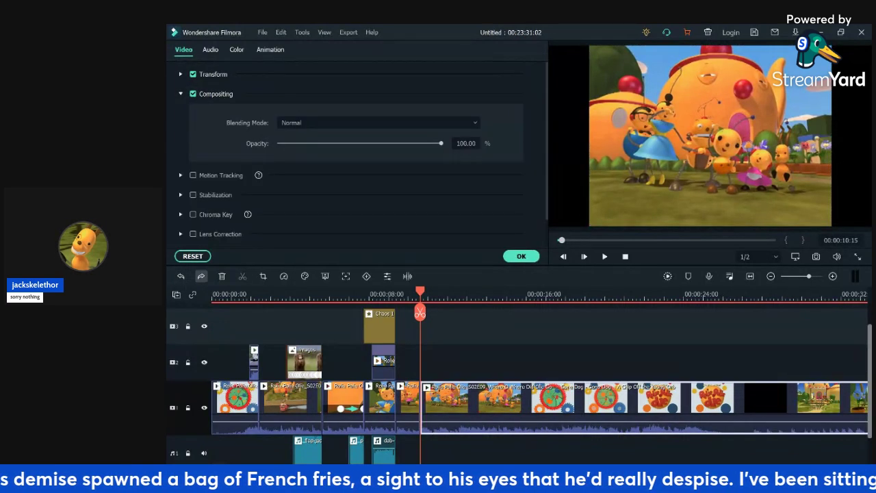
# - Split the main video clip at 00:00:24:18 on the title card and delete the section from 00:00:10:15, closing the gap
pyautogui.press('space')
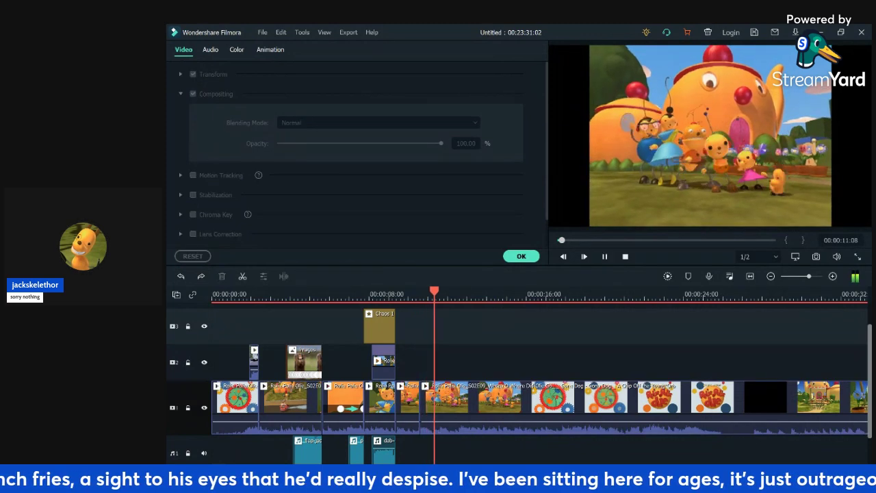
pyautogui.press('space')
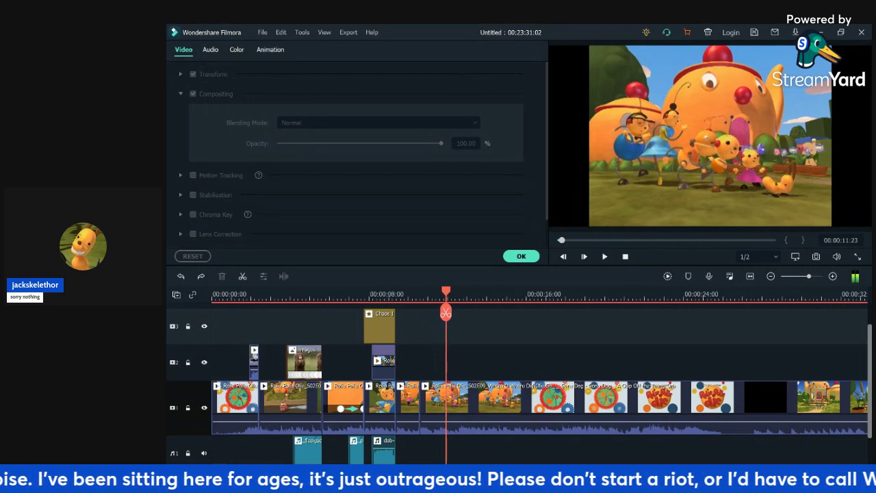
pyautogui.click(633, 295)
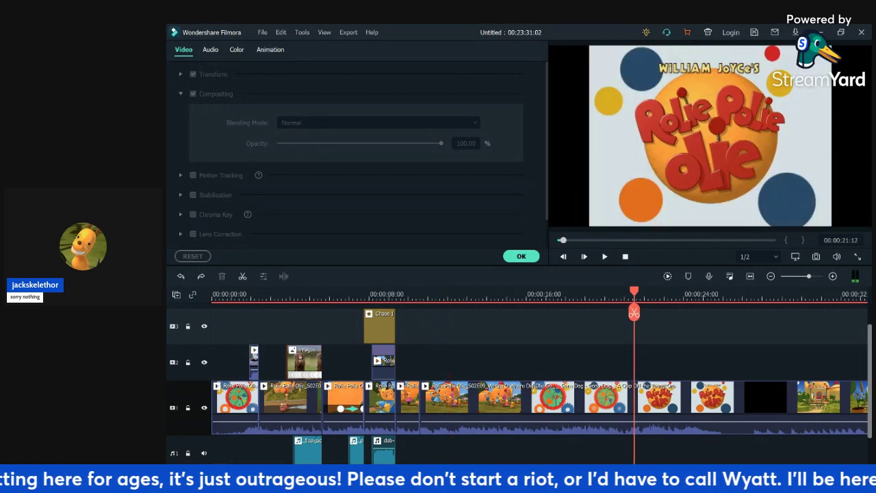
pyautogui.click(677, 295)
pyautogui.press('space')
pyautogui.press('space')
pyautogui.moveTo(684, 294); pyautogui.dragTo(697, 293)
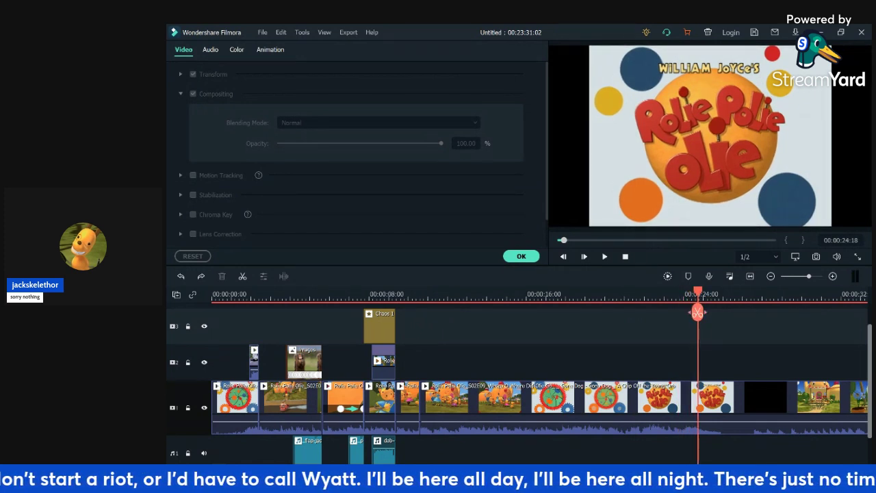
pyautogui.click(698, 312)
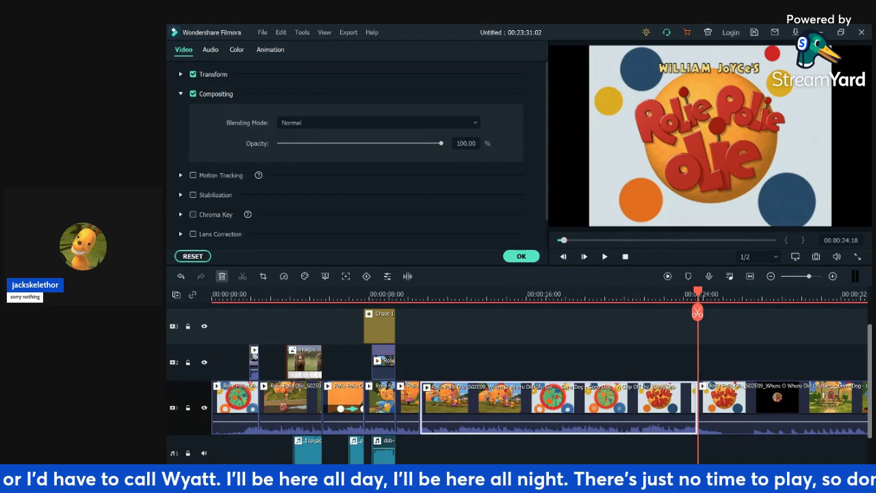
pyautogui.press('Delete')
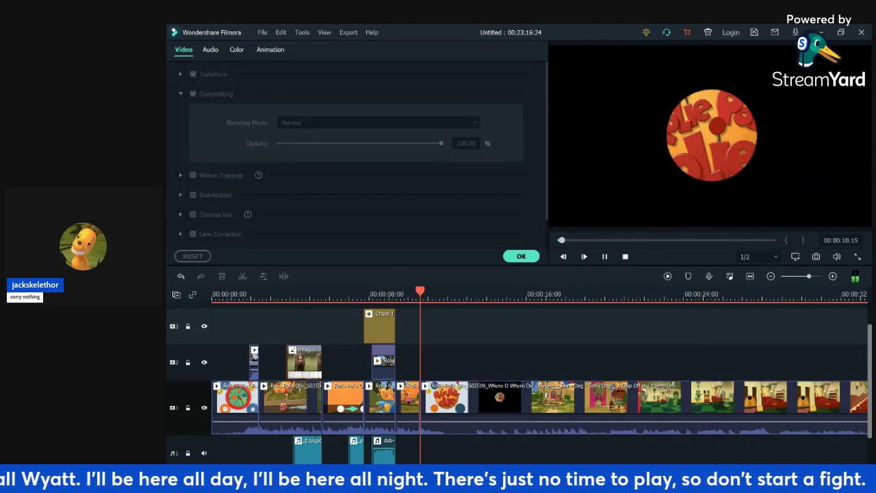
# - Replay the join after the freeze frame and cut out the short title-card piece between 00:00:10:15 and 00:00:11:02
pyautogui.click(444, 312)
pyautogui.click(390, 294)
pyautogui.press('space')
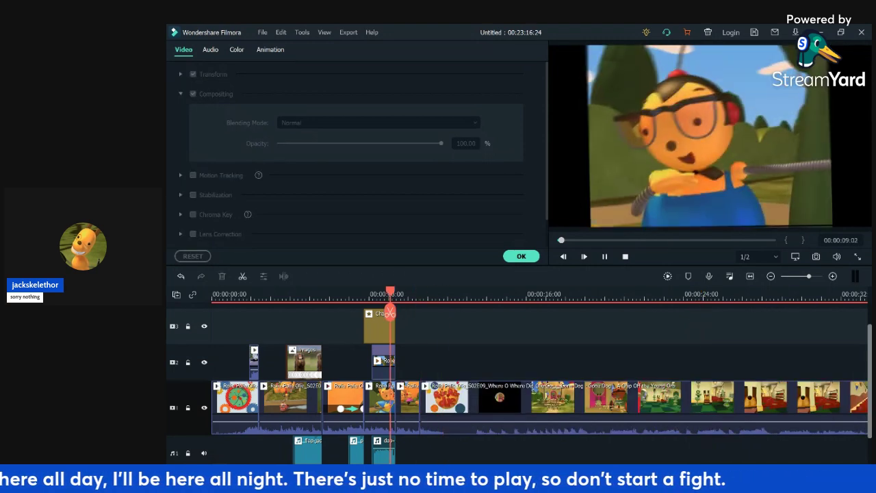
pyautogui.press('space')
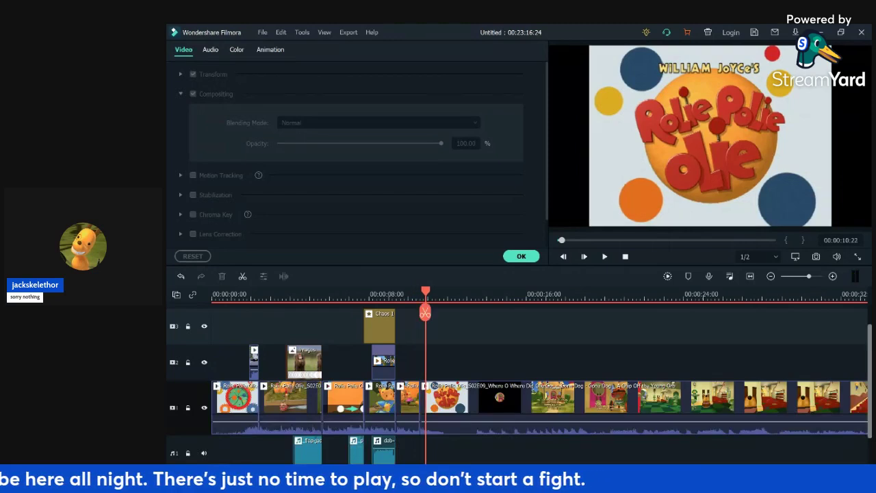
pyautogui.press('space')
pyautogui.press('space')
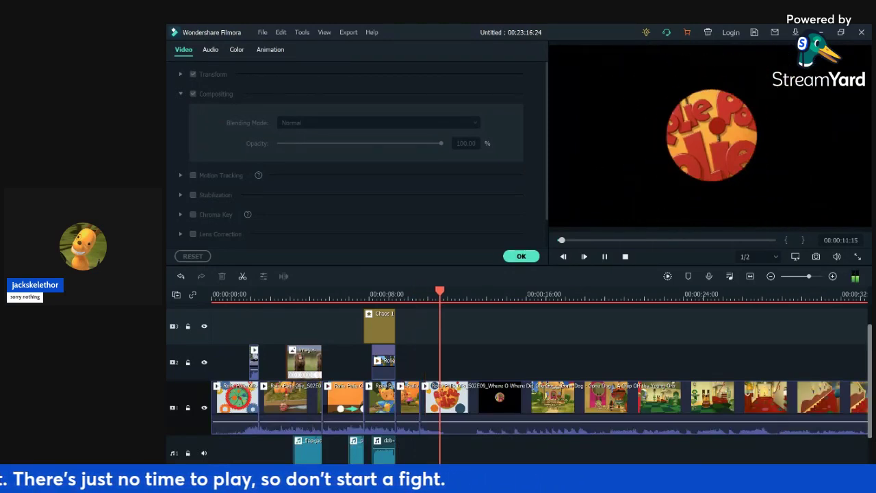
pyautogui.moveTo(443, 313); pyautogui.dragTo(430, 312)
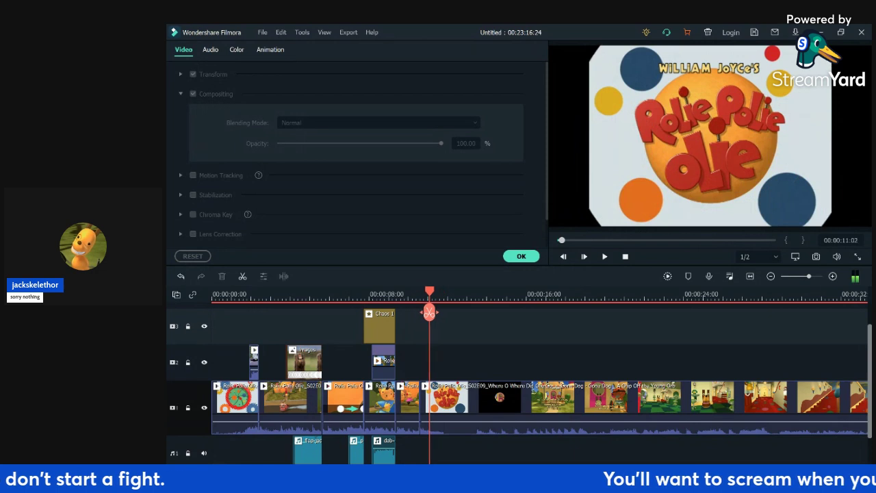
pyautogui.click(429, 312)
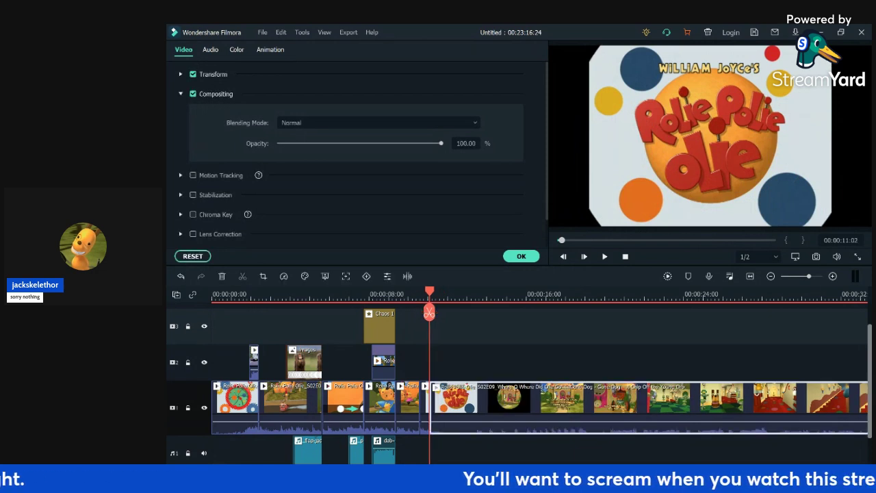
pyautogui.click(425, 404)
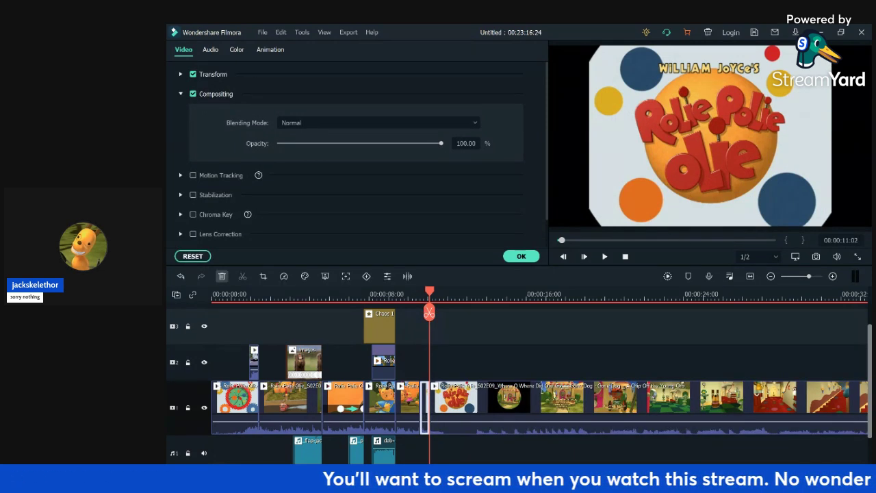
pyautogui.click(222, 277)
# - Play the edited sequence from 00:00:01:08 until just past the shortened title card
pyautogui.click(238, 294)
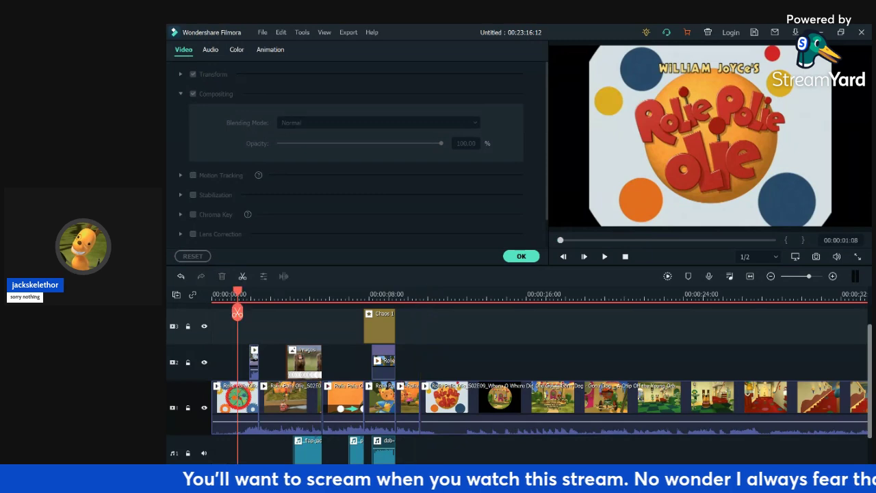
pyautogui.press('space')
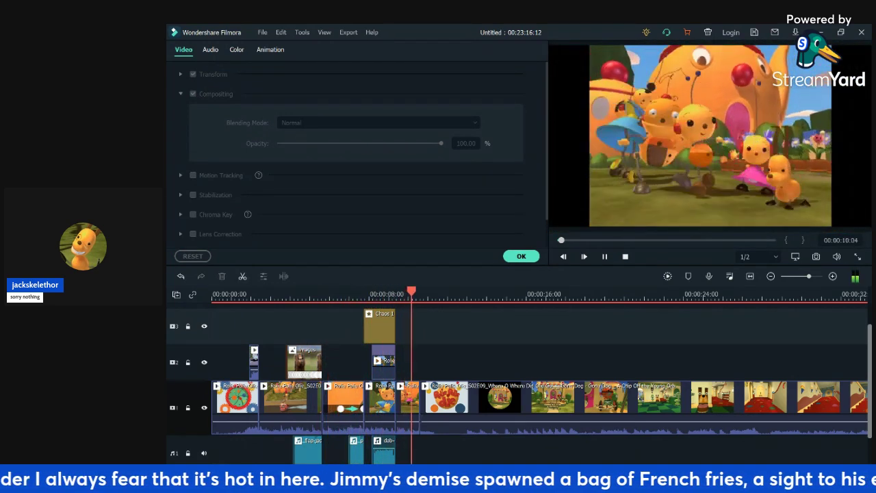
pyautogui.press('space')
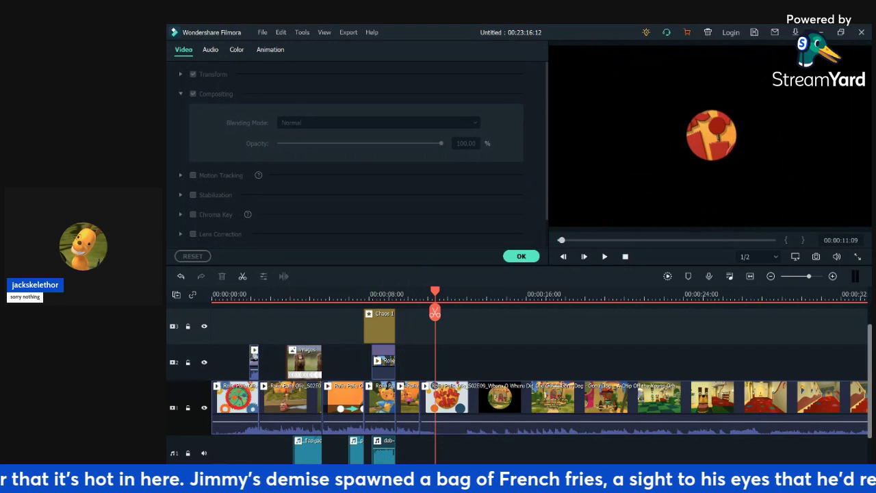
# - Close the clip's properties, clear the media search and show all the project media
pyautogui.click(521, 256)
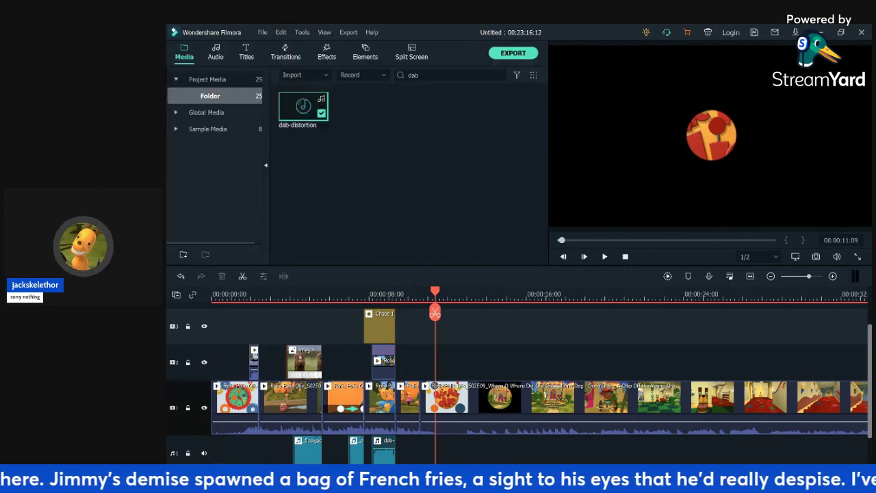
pyautogui.doubleClick(413, 75)
pyautogui.press('BackSpace')
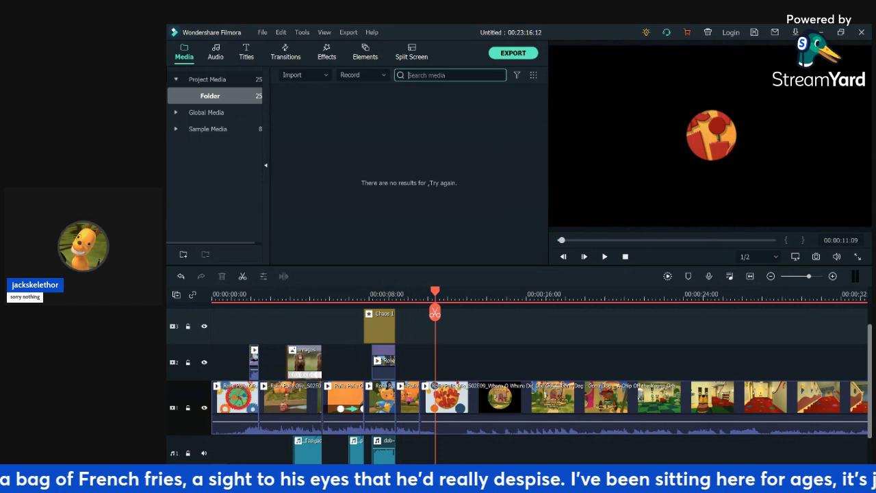
pyautogui.click(209, 80)
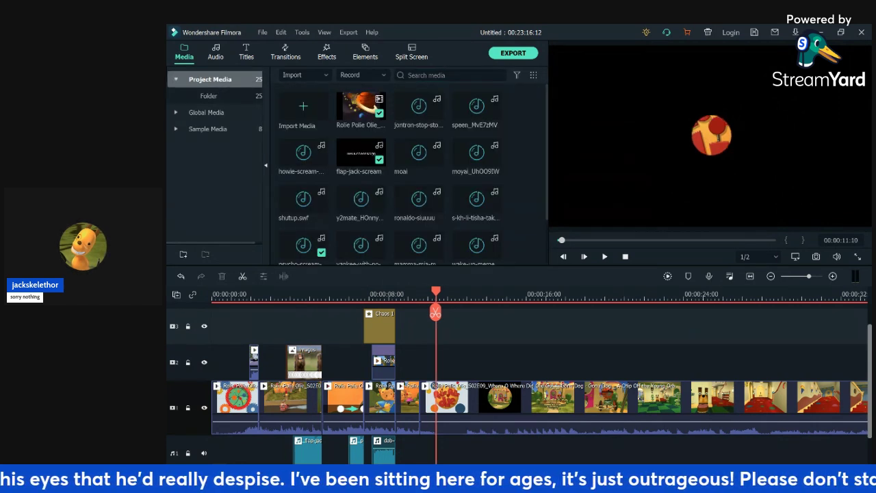
# - Split the main video clip at 00:00:11:19, where the picture is fully black after the title card
pyautogui.press('Right')
pyautogui.press('Right')
pyautogui.press('Right')
pyautogui.press('Right')
pyautogui.press('Right')
pyautogui.press('Right')
pyautogui.press('Right')
pyautogui.press('Right')
pyautogui.press('Right')
pyautogui.click(472, 405)
pyautogui.click(452, 342)
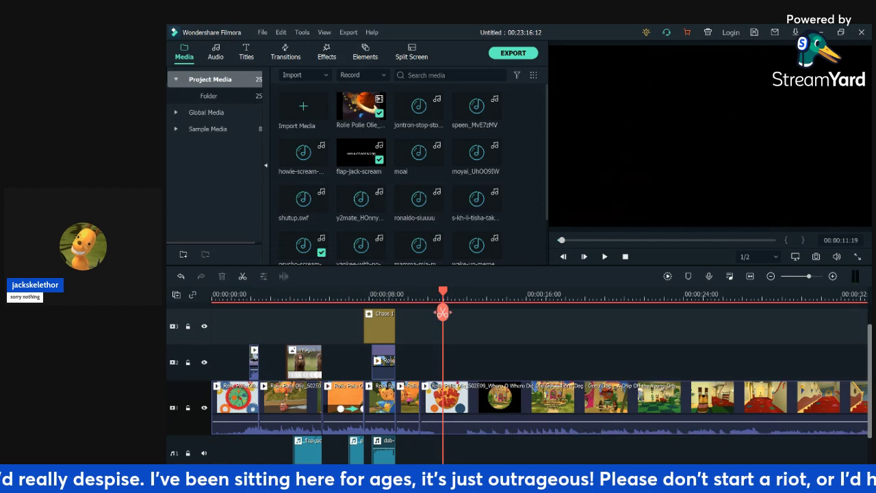
pyautogui.click(443, 313)
# - Find the full-screen episode title, split the main clip at 00:00:14:09 and delete the black transition piece before it
pyautogui.click(503, 294)
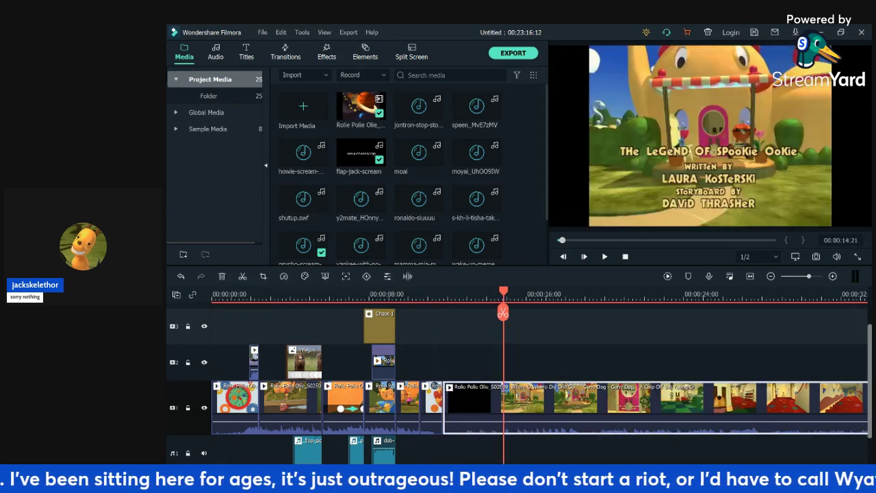
pyautogui.press('Right')
pyautogui.click(483, 294)
pyautogui.press('Right')
pyautogui.press('Left')
pyautogui.press('Right')
pyautogui.press('Right')
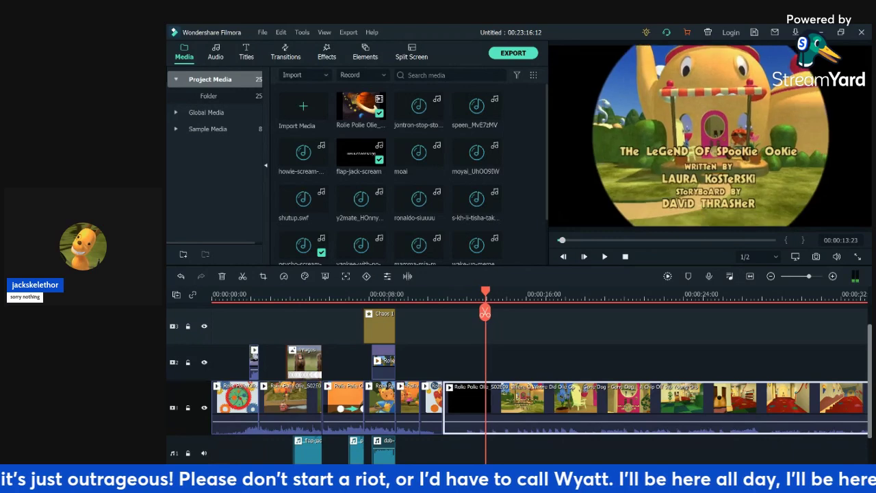
pyautogui.click(552, 295)
pyautogui.click(571, 294)
pyautogui.moveTo(570, 294); pyautogui.dragTo(595, 294)
pyautogui.press('Left')
pyautogui.press('Right')
pyautogui.click(476, 295)
pyautogui.press('Right')
pyautogui.press('Right')
pyautogui.press('Right')
pyautogui.press('Right')
pyautogui.press('Right')
pyautogui.press('Right')
pyautogui.press('Right')
pyautogui.press('Right')
pyautogui.press('Right')
pyautogui.press('Right')
pyautogui.press('Right')
pyautogui.press('Right')
pyautogui.press('Right')
pyautogui.press('Right')
pyautogui.press('Right')
pyautogui.press('Right')
pyautogui.press('Right')
pyautogui.press('Right')
pyautogui.press('Right')
pyautogui.press('Right')
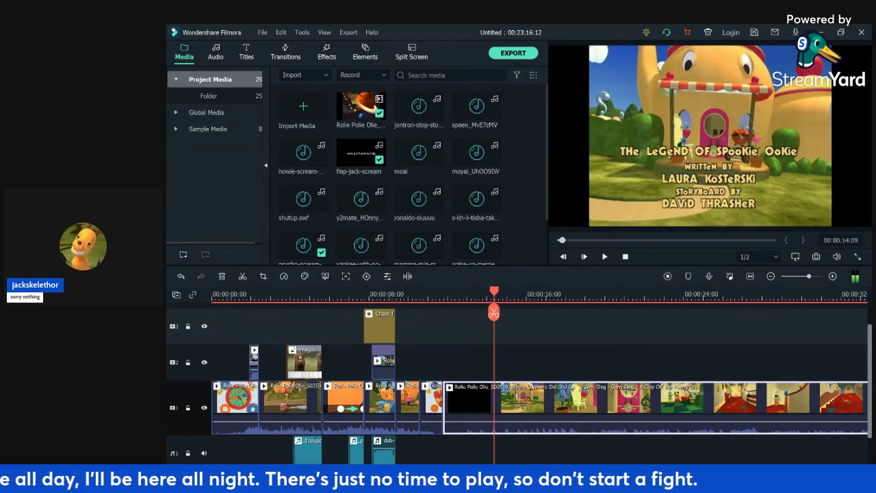
pyautogui.click(494, 312)
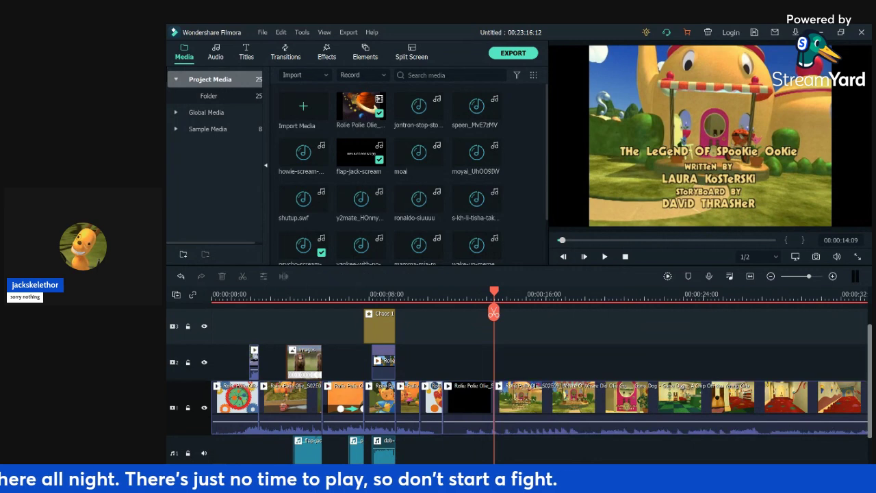
pyautogui.press('Delete')
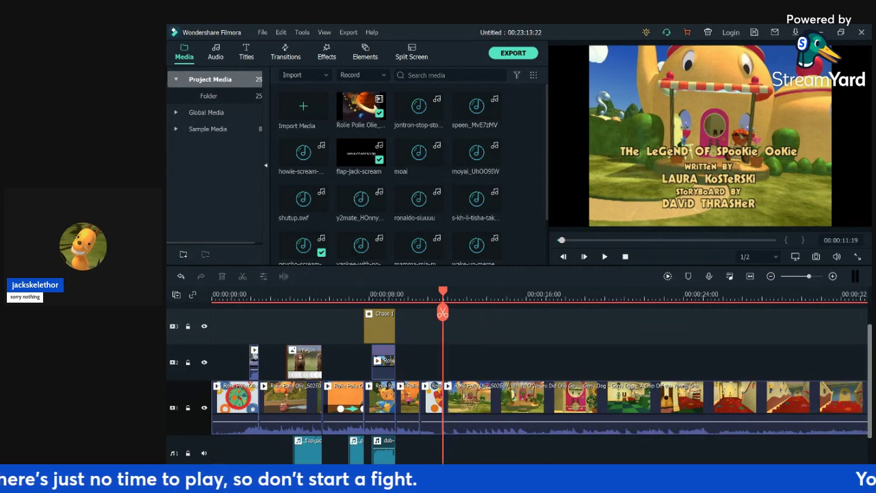
# - Play the footage after the new cut and skip ahead through the clip to the witch costume scene around 00:00:36:07
pyautogui.press('space')
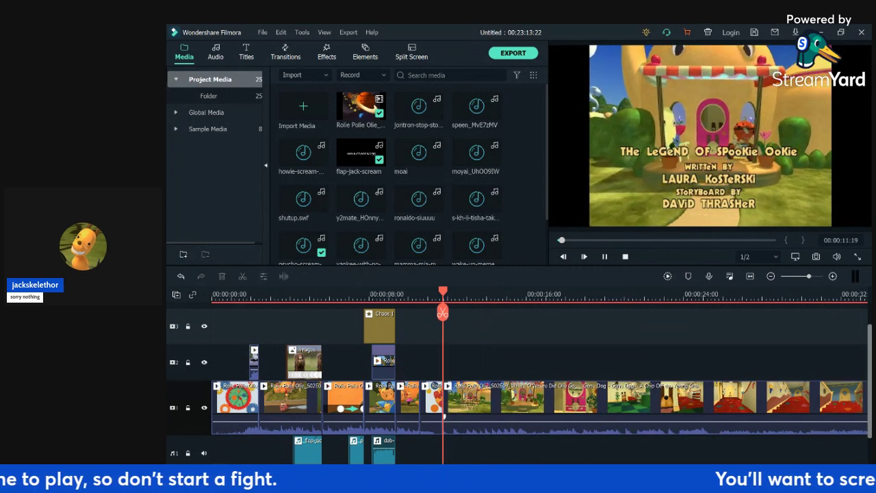
pyautogui.press('space')
pyautogui.scroll(-2, 490, 363)
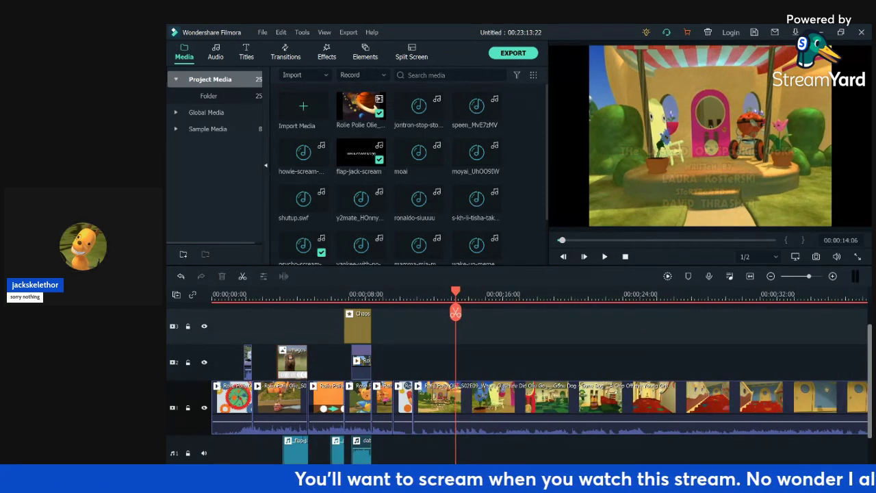
pyautogui.click(603, 296)
pyautogui.press('space')
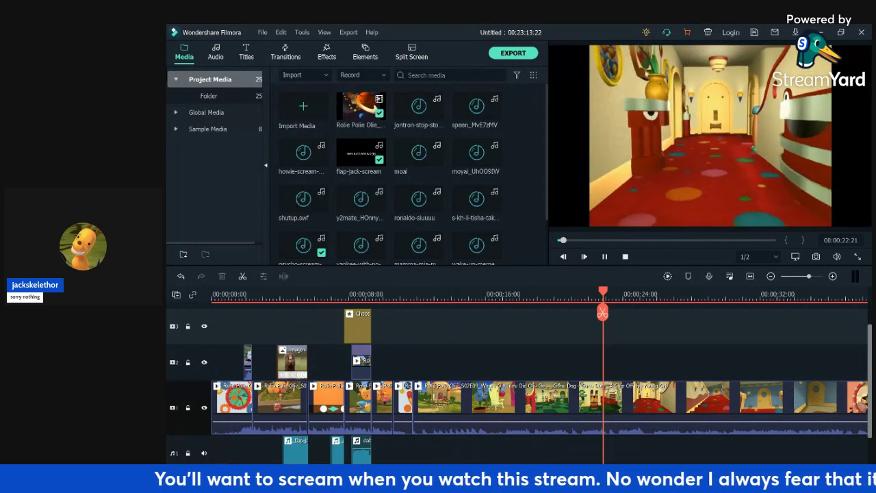
pyautogui.press('space')
pyautogui.click(804, 296)
pyautogui.press('space')
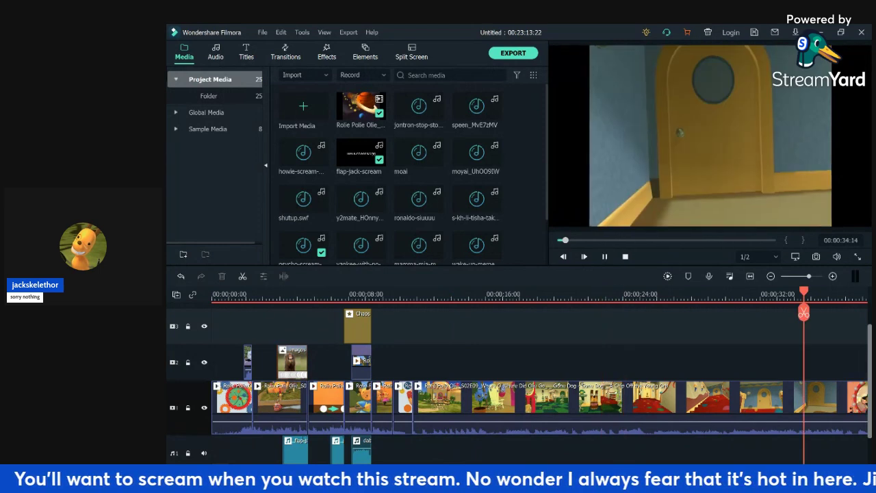
pyautogui.press('space')
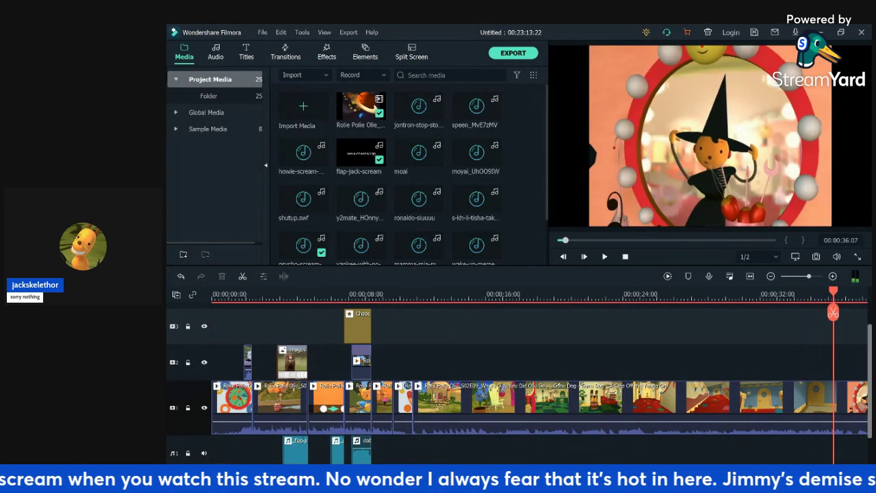
# - Step back to 00:00:35:22 in the witch costume scene and split the main video clip there
pyautogui.press('Left')
pyautogui.press('Left')
pyautogui.press('Left')
pyautogui.press('Left')
pyautogui.press('Left')
pyautogui.press('Left')
pyautogui.press('Left')
pyautogui.press('Left')
pyautogui.press('Left')
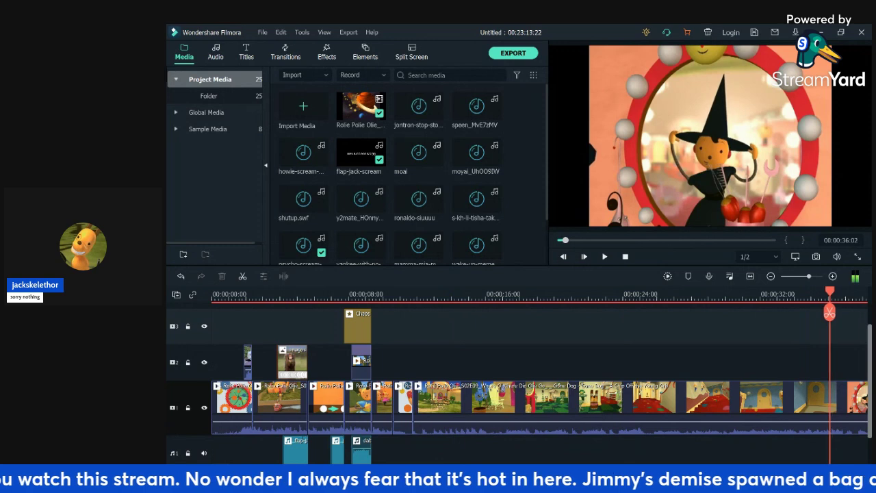
pyautogui.moveTo(826, 312); pyautogui.dragTo(826, 313)
pyautogui.click(826, 313)
# - Try silencing the audio of the clip before the 00:00:35:22 cut and undo the volume change
pyautogui.click(600, 388)
pyautogui.moveTo(626, 429); pyautogui.dragTo(633, 438)
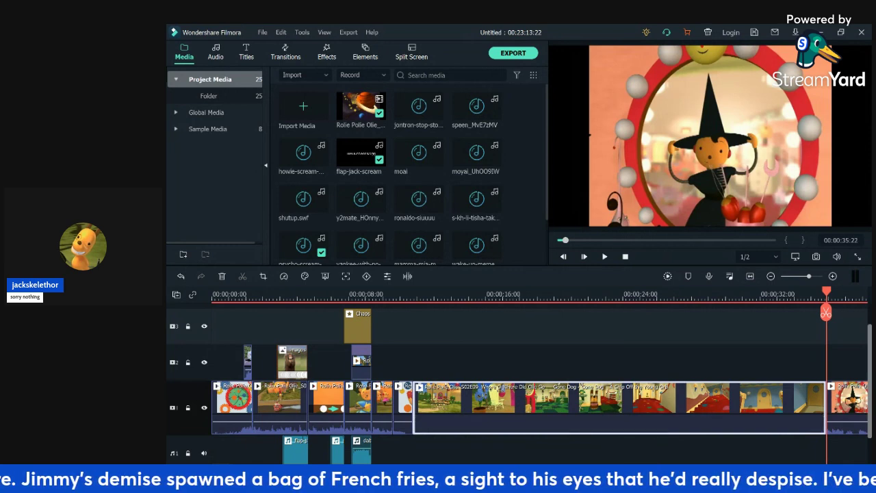
pyautogui.click(180, 276)
# - Speed up the clip before the witch costume scene to 6.13x with ripple editing and play it from 00:00:11:13
pyautogui.click(485, 295)
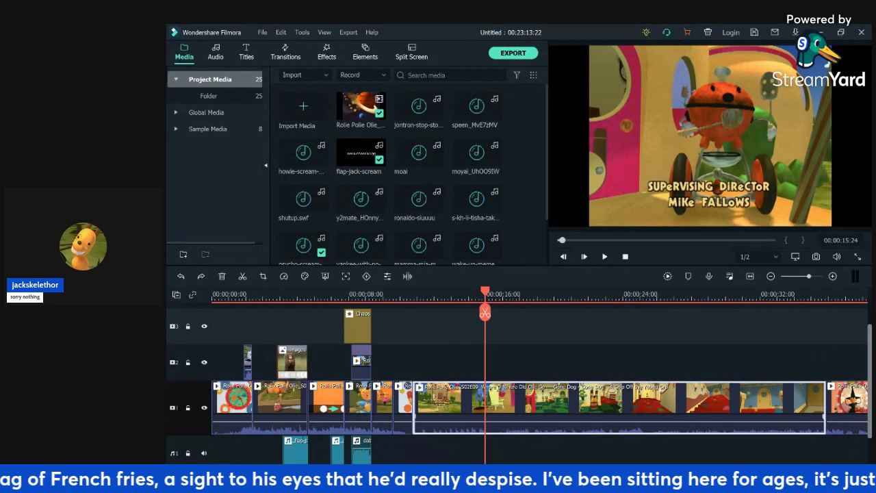
pyautogui.hotkey('ctrl', 'r')
pyautogui.moveTo(517, 185); pyautogui.dragTo(520, 184)
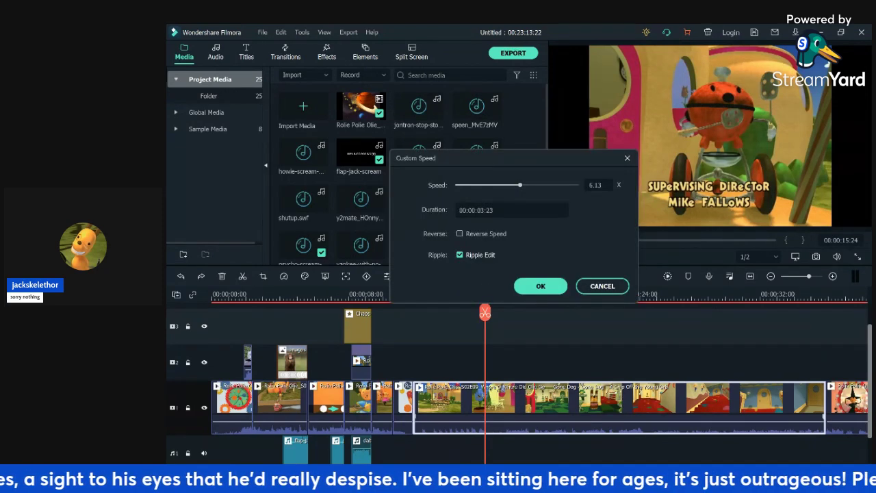
pyautogui.click(540, 286)
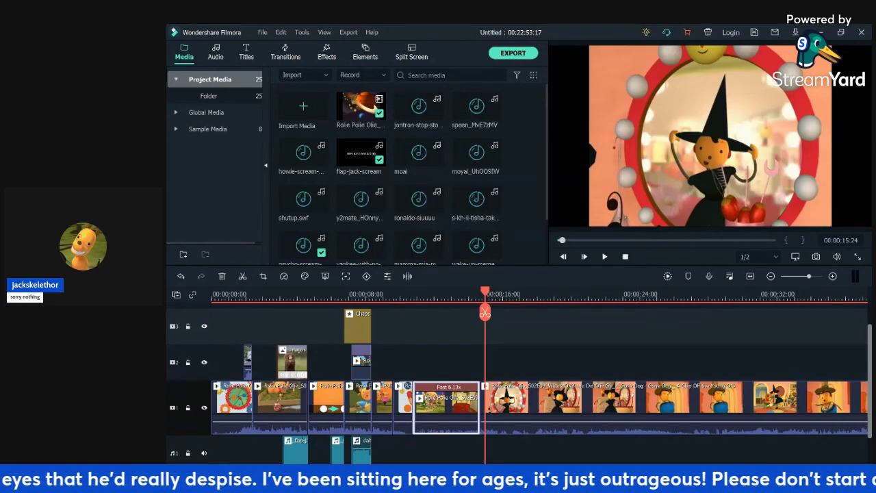
pyautogui.click(408, 294)
pyautogui.press('space')
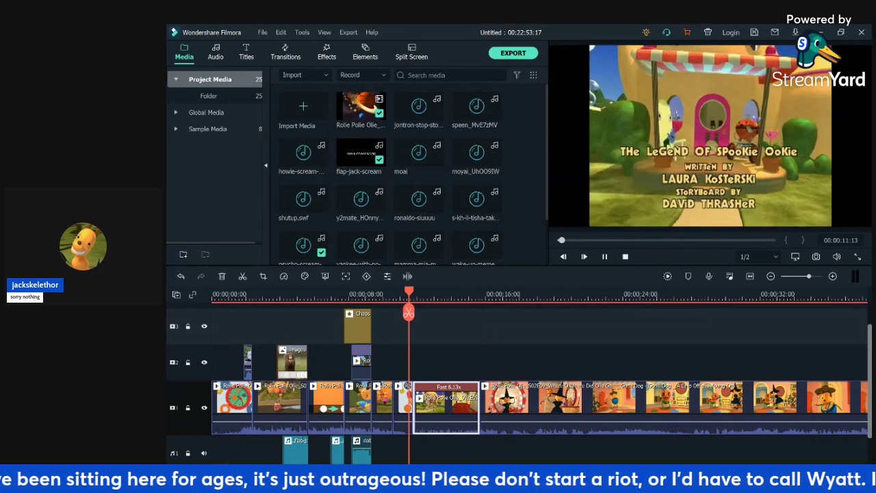
# - Audition the sound effects in the project media and place why-do-i-hear-boss-music on the audio track at the start of the 6.13x clip
pyautogui.press('space')
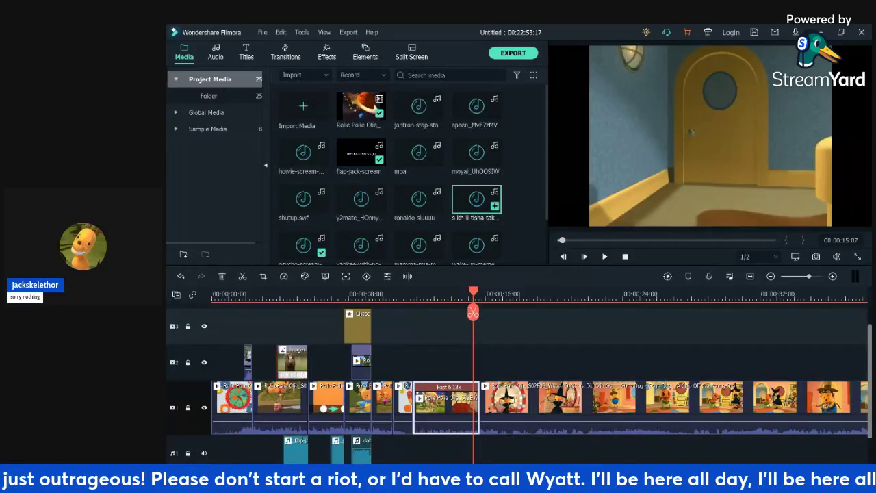
pyautogui.doubleClick(477, 199)
pyautogui.click(419, 199)
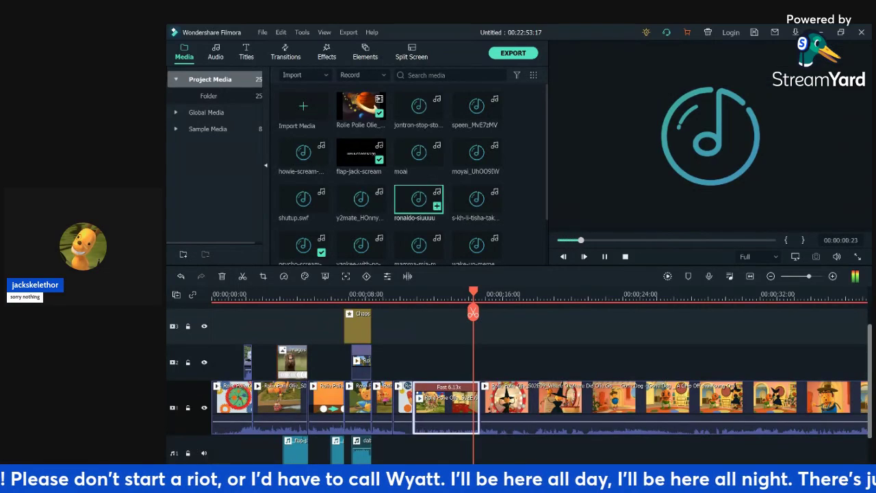
pyautogui.doubleClick(360, 198)
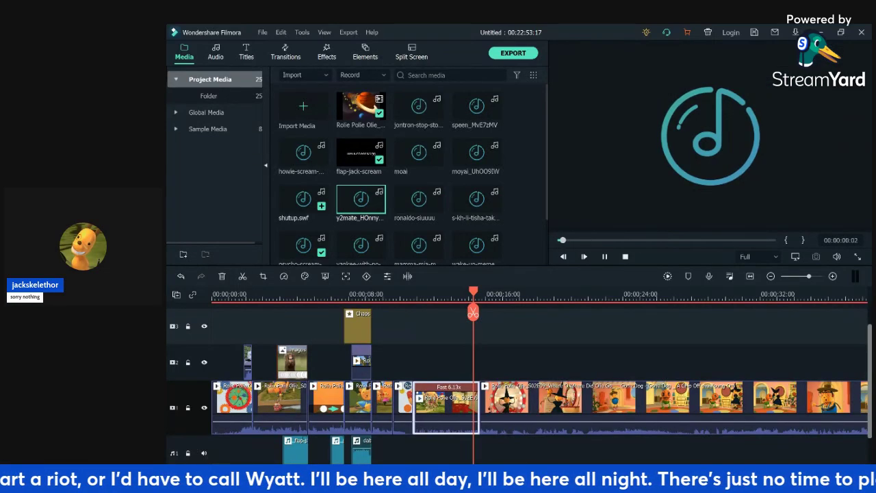
pyautogui.scroll(-1, 360, 192)
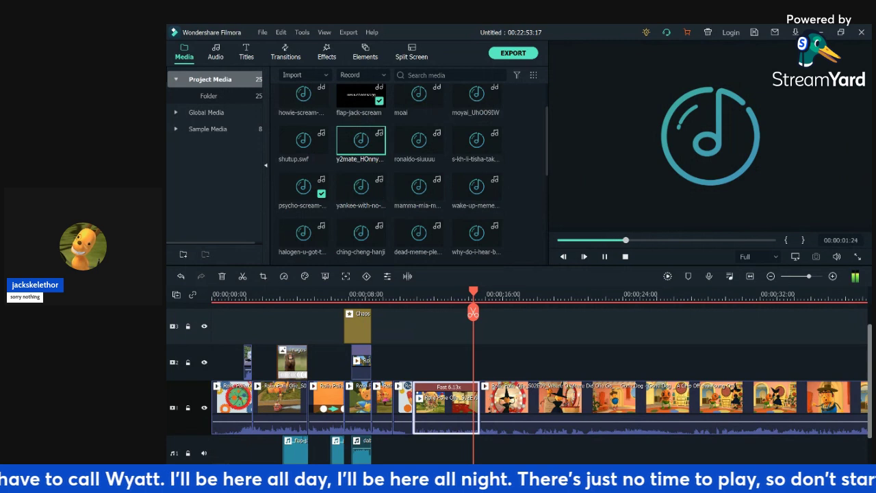
pyautogui.click(303, 233)
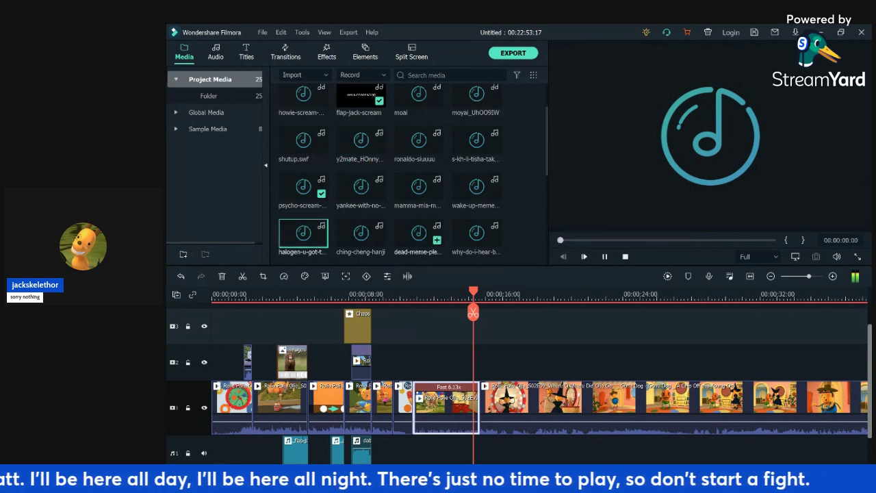
pyautogui.click(418, 233)
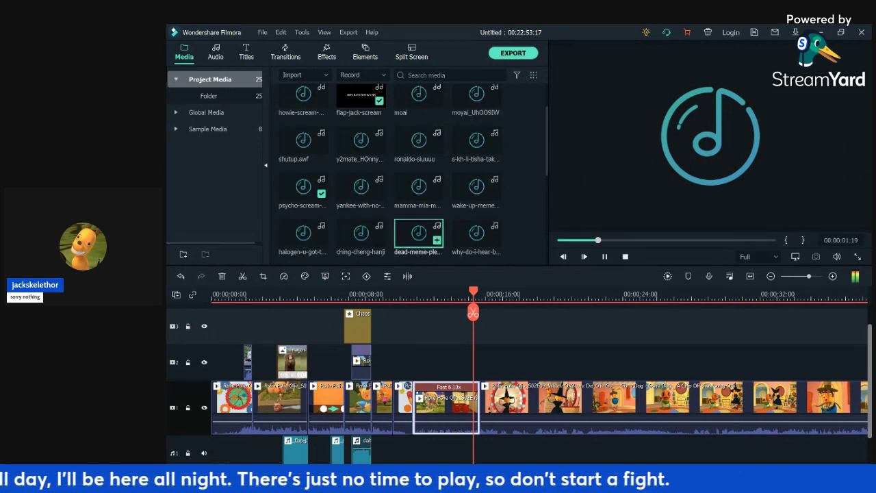
pyautogui.click(476, 233)
pyautogui.scroll(-3, 476, 232)
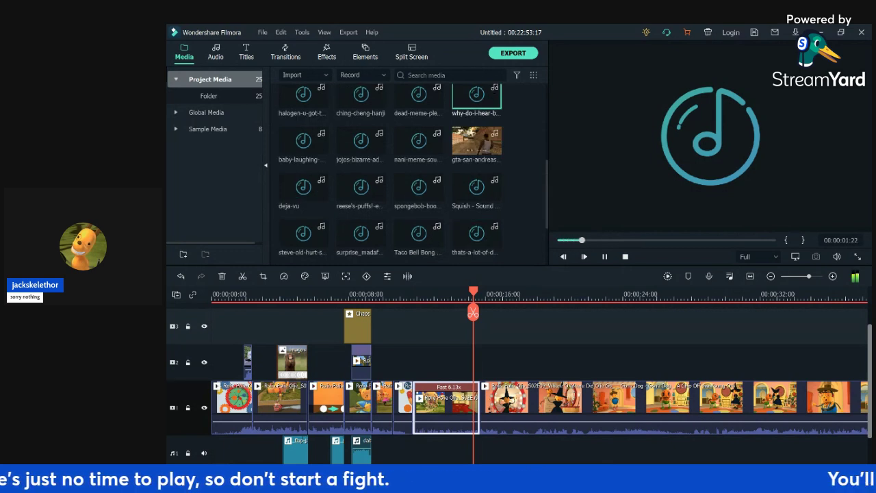
pyautogui.moveTo(479, 99); pyautogui.dragTo(421, 438)
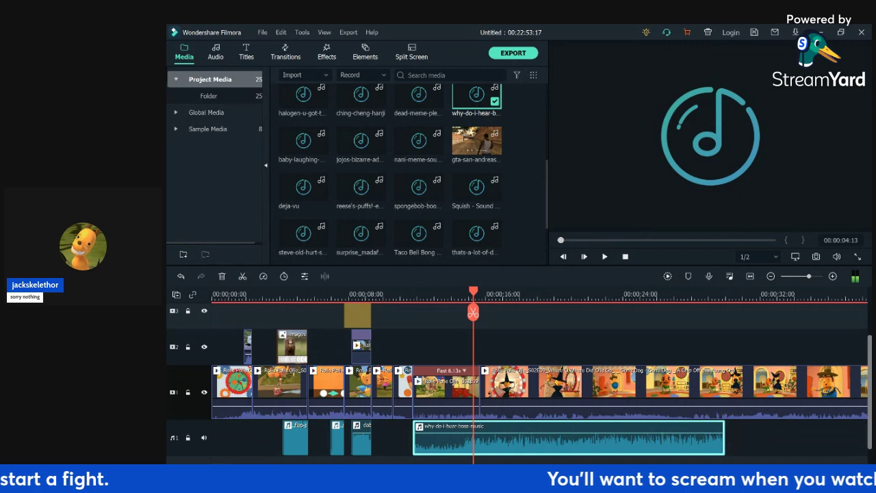
# - Split the boss music at 00:00:14:20, delete its opening part and move the remainder to the start of the 6.13x clip
pyautogui.press('space')
pyautogui.moveTo(460, 293); pyautogui.dragTo(465, 294)
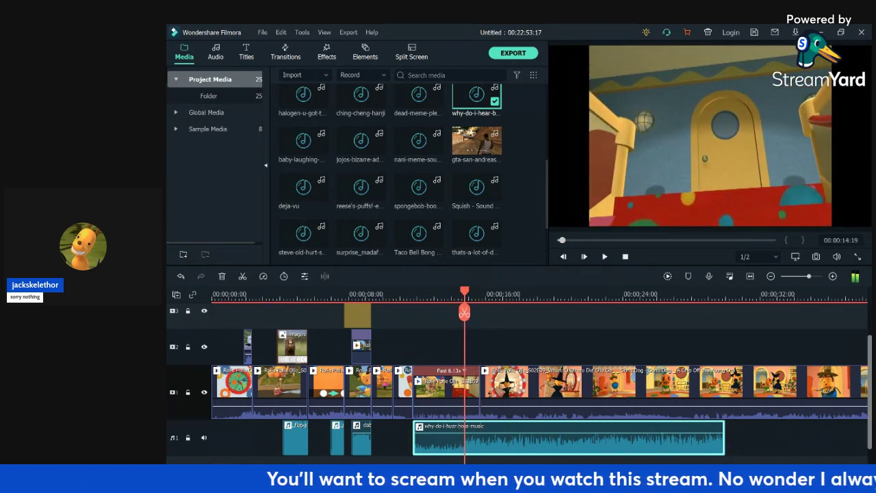
pyautogui.press('Right')
pyautogui.press('Right')
pyautogui.press('Left')
pyautogui.click(465, 313)
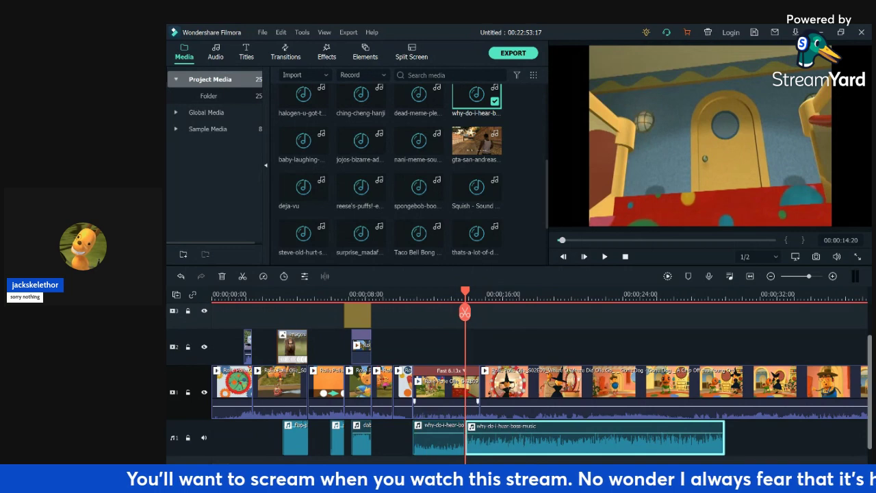
pyautogui.click(442, 437)
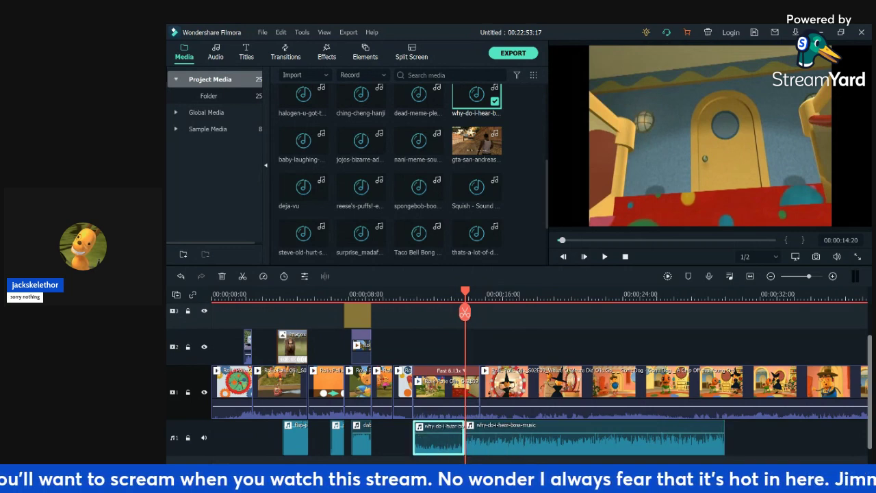
pyautogui.press('Delete')
pyautogui.moveTo(503, 439); pyautogui.dragTo(452, 439)
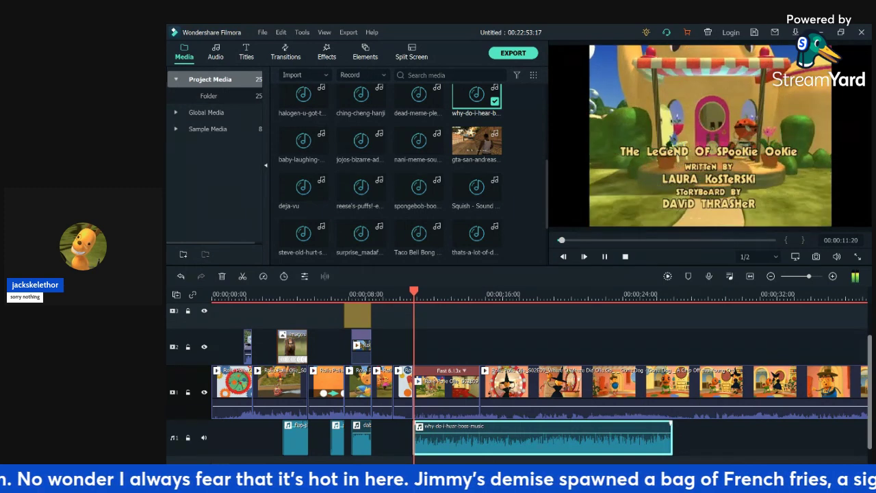
# - Split the boss music at the end of the 6.13x clip (00:00:15:17), delete the excess and play on into the witch scene
pyautogui.press('space')
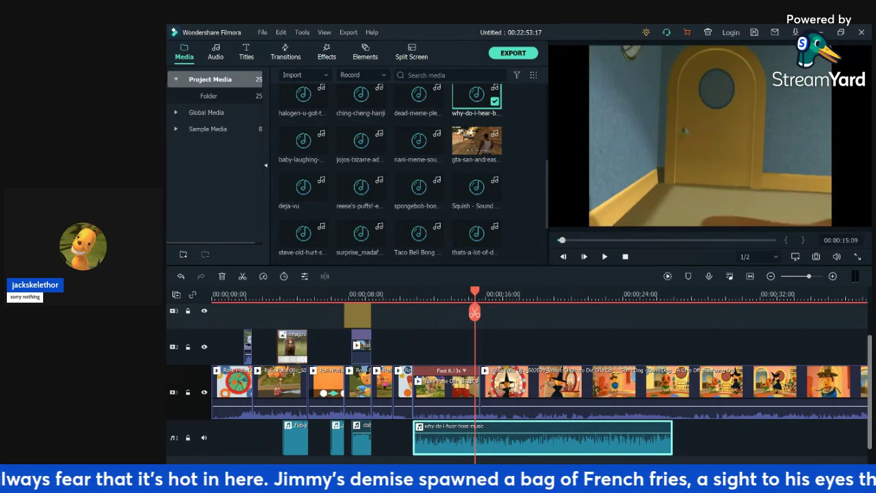
pyautogui.press('space')
pyautogui.click(480, 312)
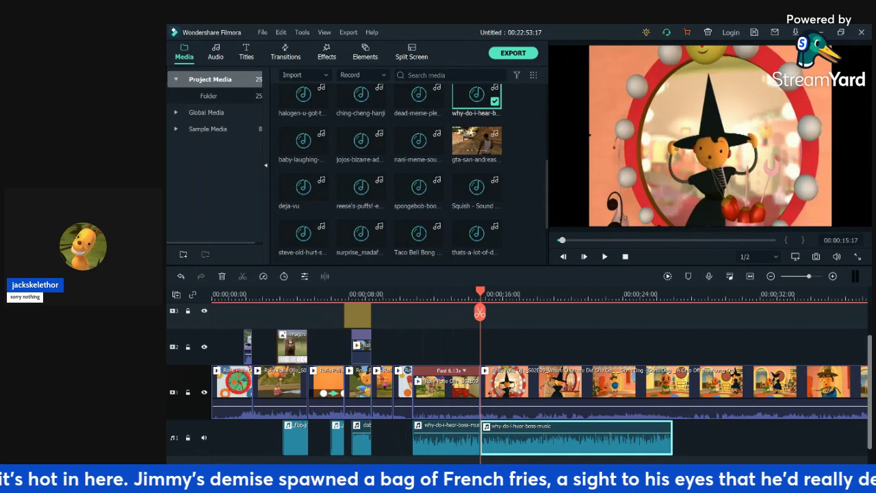
pyautogui.click(222, 276)
pyautogui.press('space')
pyautogui.press('space')
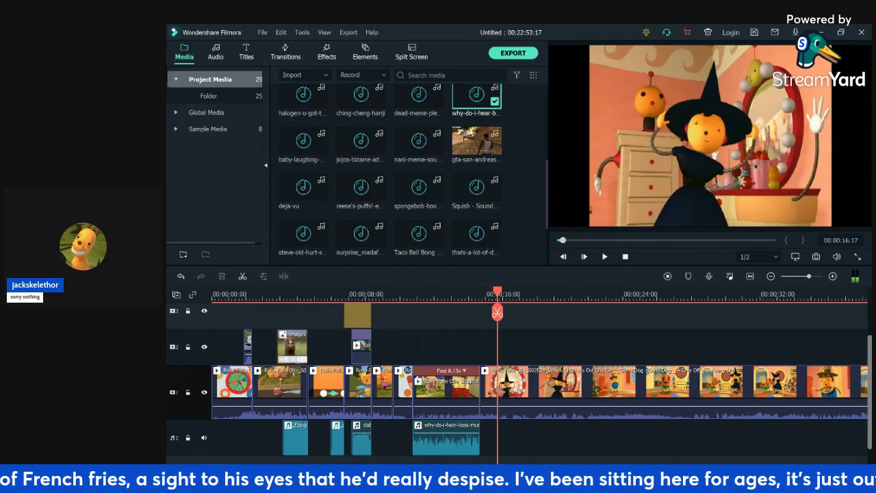
pyautogui.press('space')
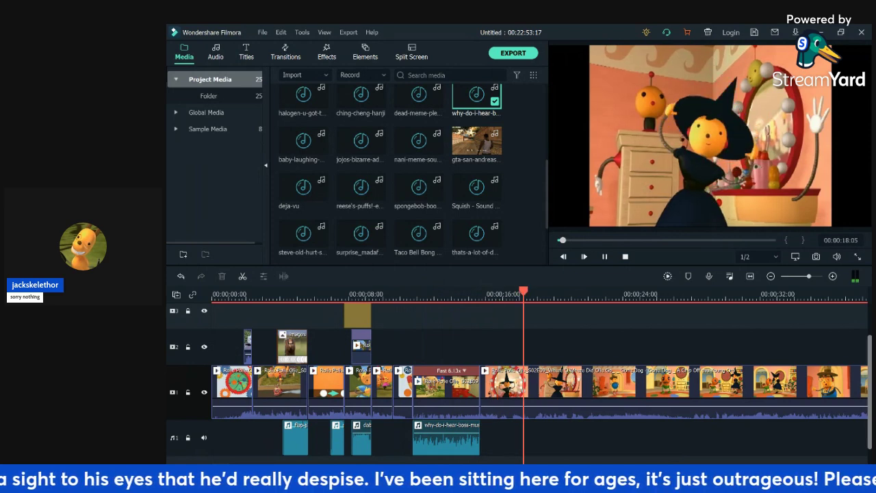
# - Add a Basic 6 title on the track above the 6.13x clip, starting at 00:00:11:19
pyautogui.click(413, 295)
pyautogui.press('space')
pyautogui.click(413, 295)
pyautogui.click(246, 52)
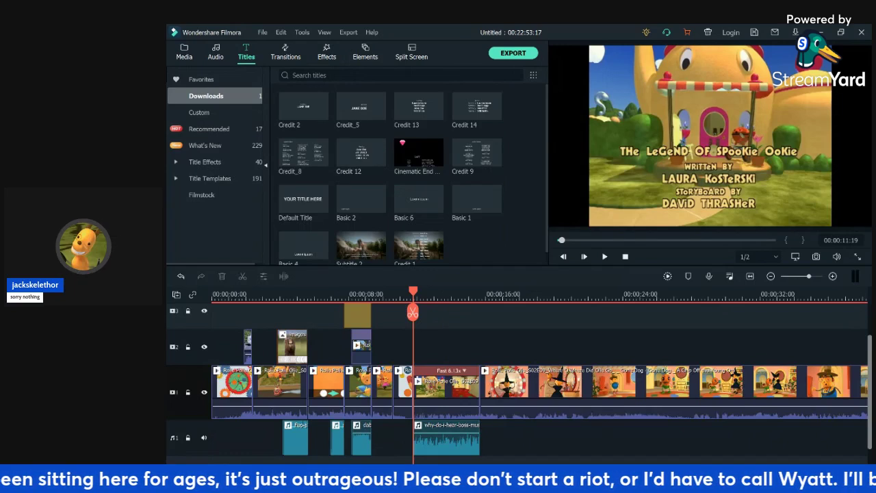
pyautogui.moveTo(419, 199); pyautogui.dragTo(451, 345)
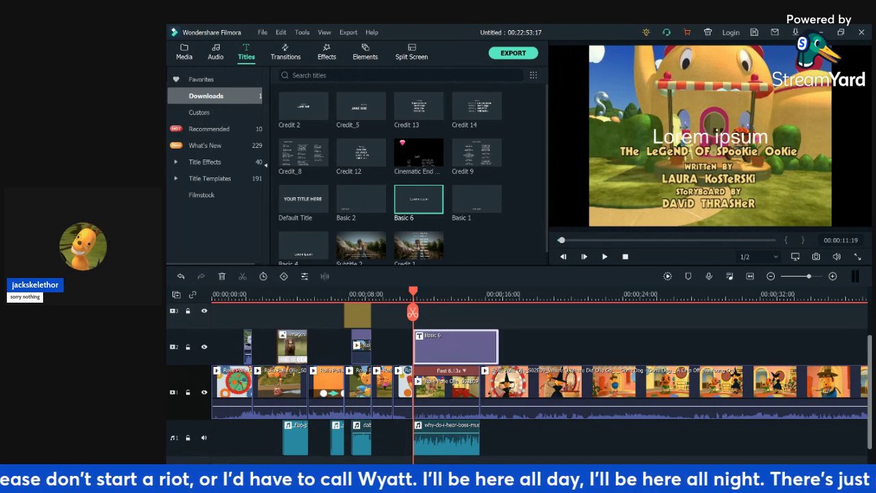
# - Replace the title's placeholder text with "The animation did NOT" and "need to go this hard" on two lines
pyautogui.doubleClick(453, 347)
pyautogui.moveTo(393, 125); pyautogui.dragTo(353, 126)
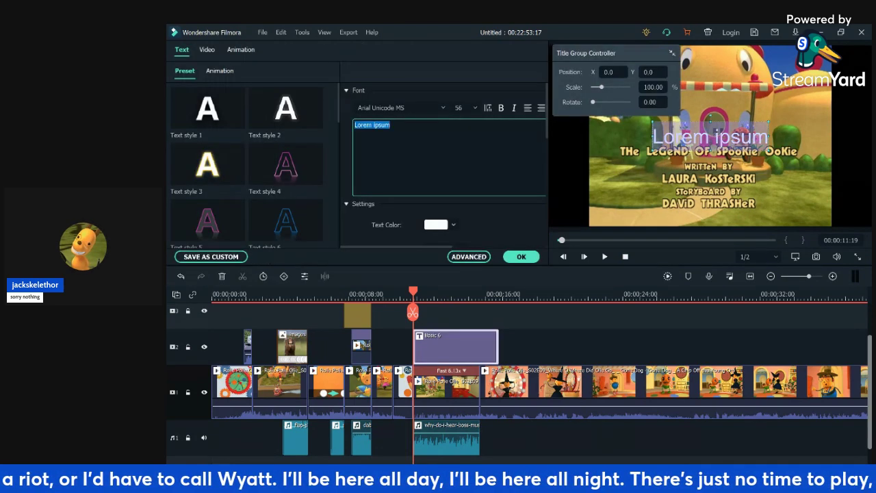
pyautogui.tripleClick(384, 125)
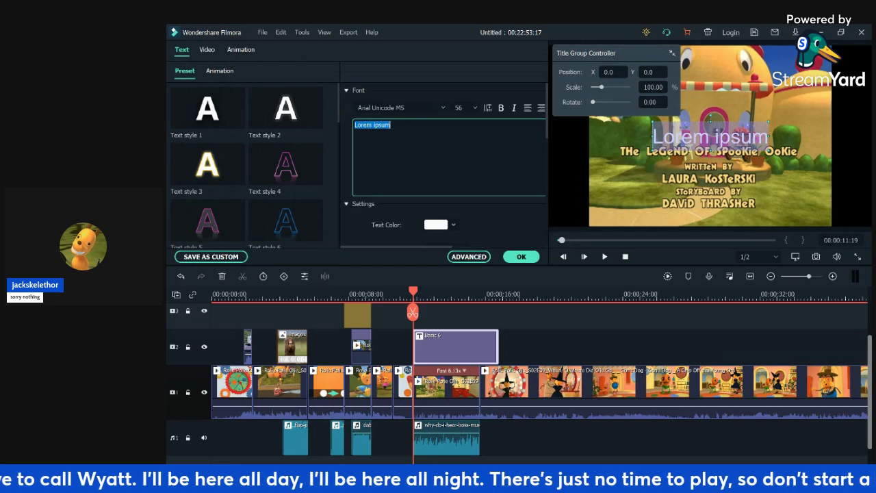
pyautogui.write('The')
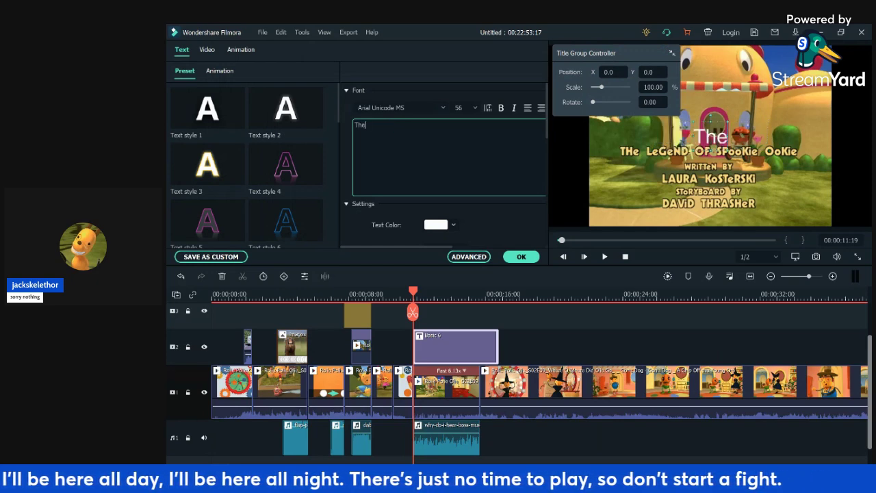
pyautogui.write(' animat')
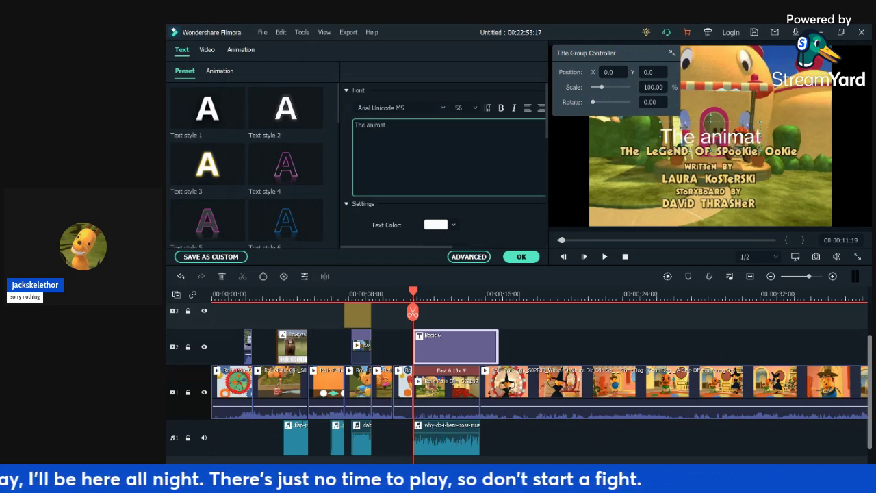
pyautogui.write('ion did ')
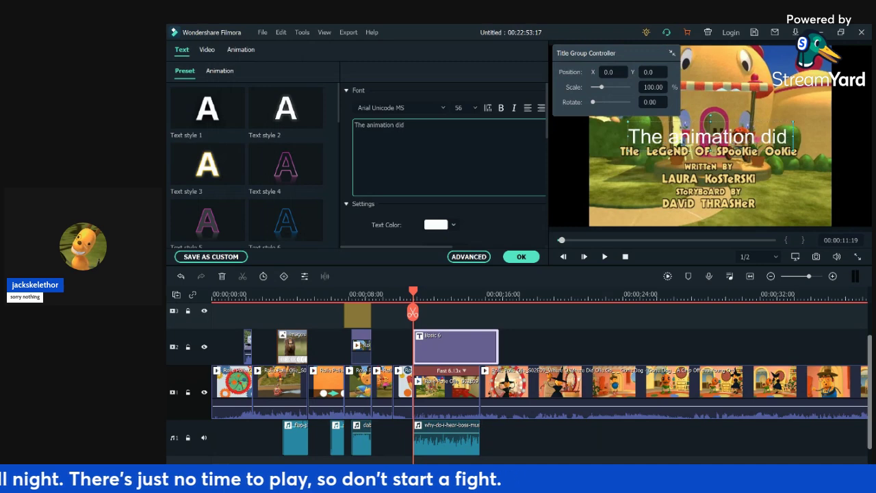
pyautogui.write('NOT')
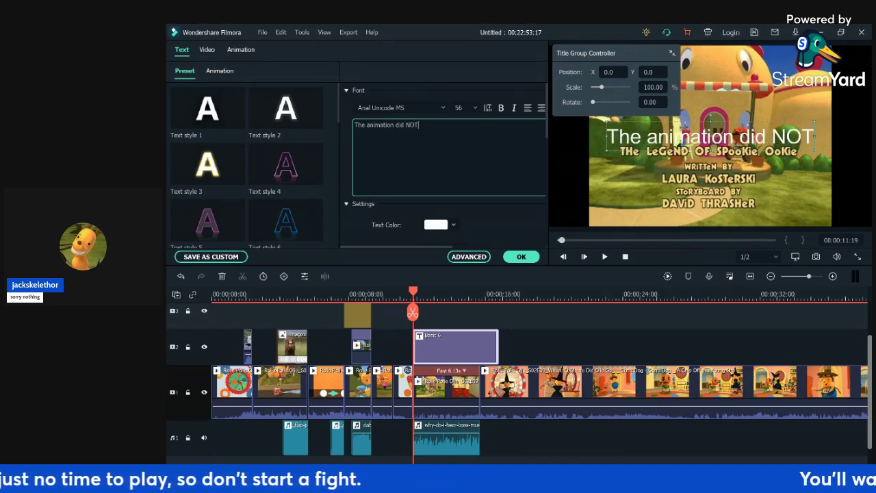
pyautogui.press('Return')
pyautogui.write('need to')
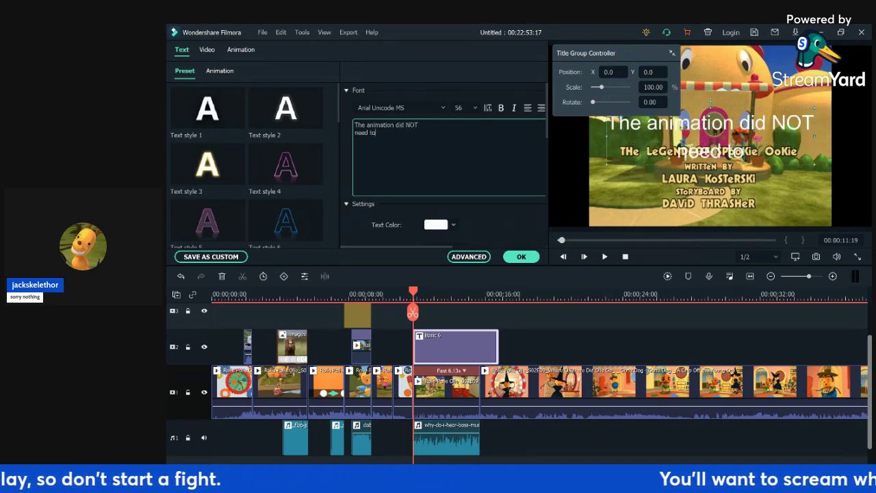
pyautogui.write(' go this ha')
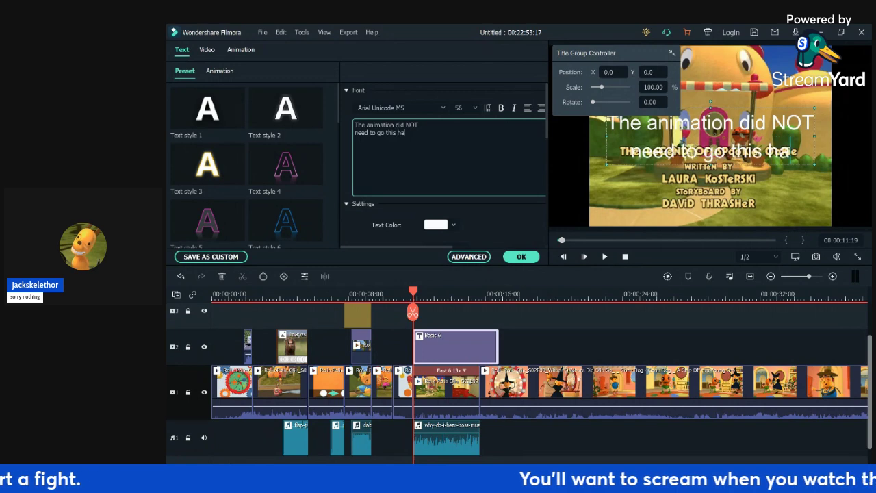
pyautogui.write('rd!')
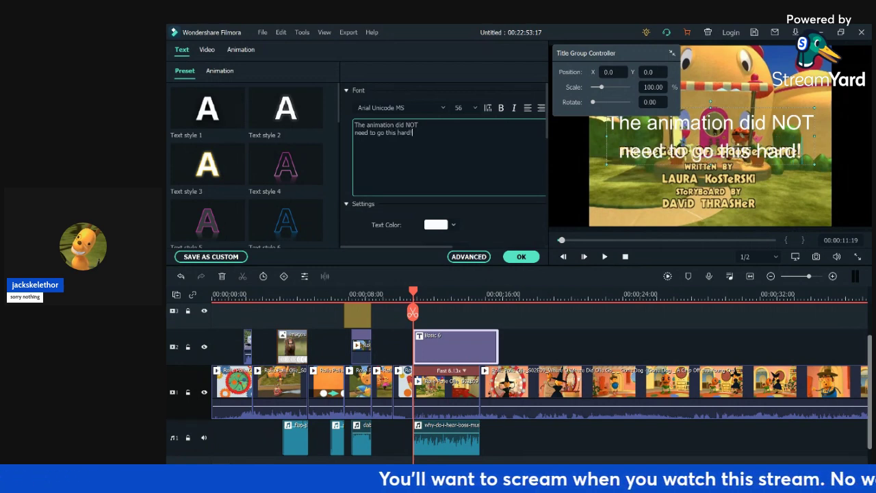
pyautogui.press('BackSpace')
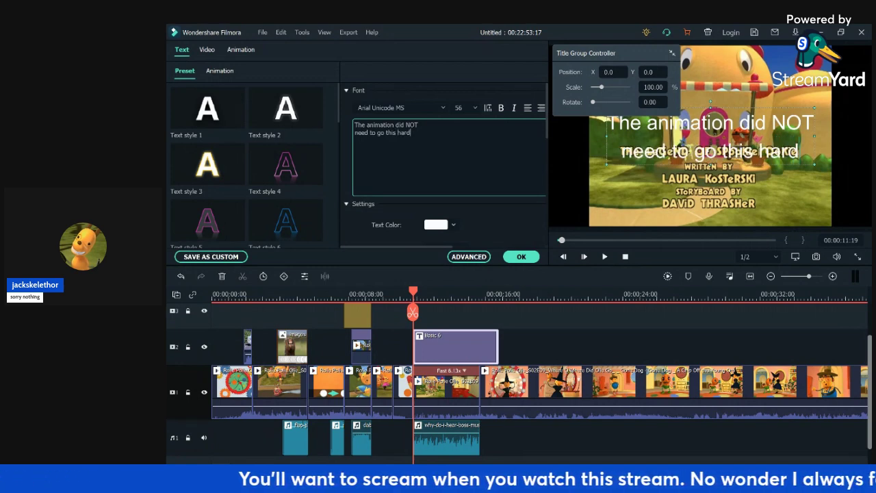
# - Format the title with Text style 2 and the Ultra font, and centre it in the frame at position 0.0, 0.0
pyautogui.click(286, 107)
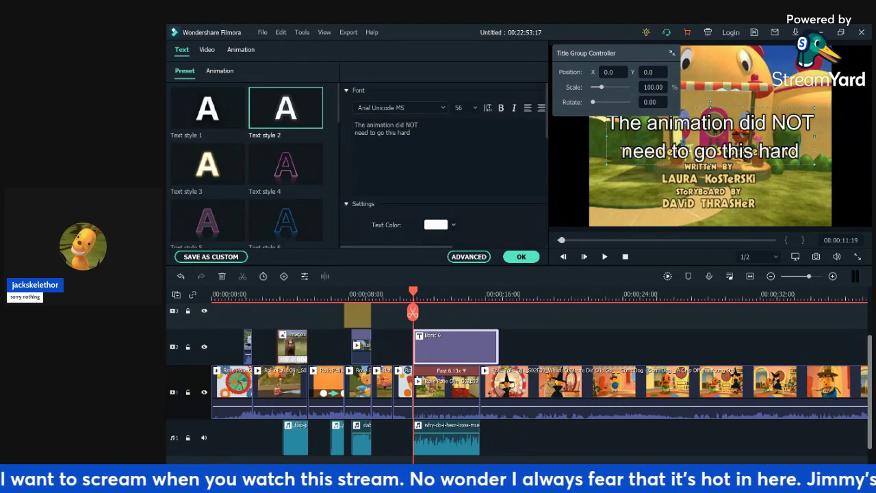
pyautogui.click(443, 107)
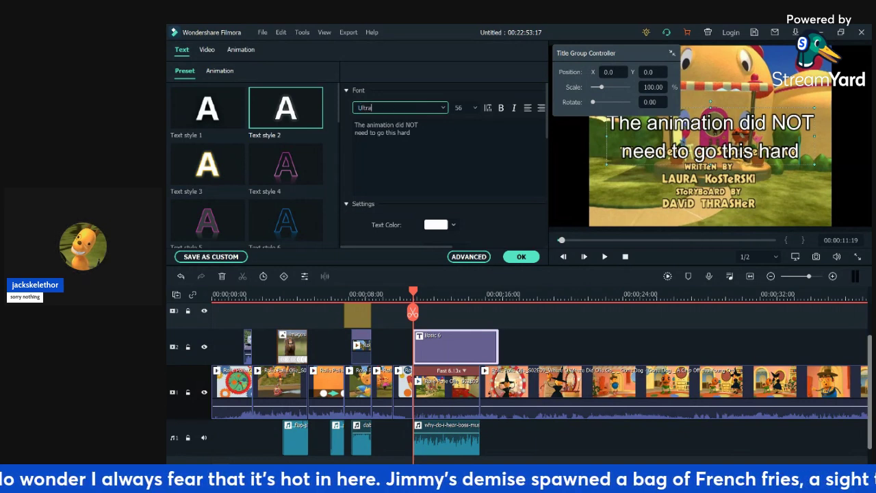
pyautogui.write('Ultra')
pyautogui.press('Return')
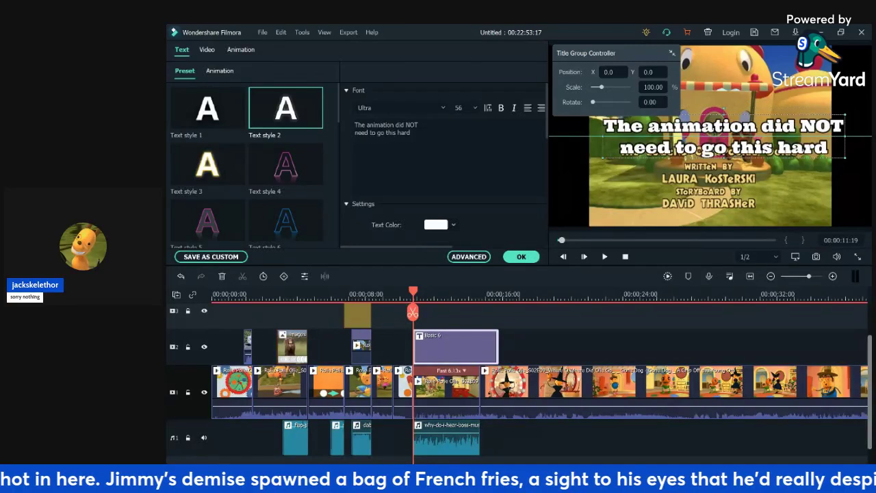
pyautogui.moveTo(714, 132); pyautogui.dragTo(711, 137)
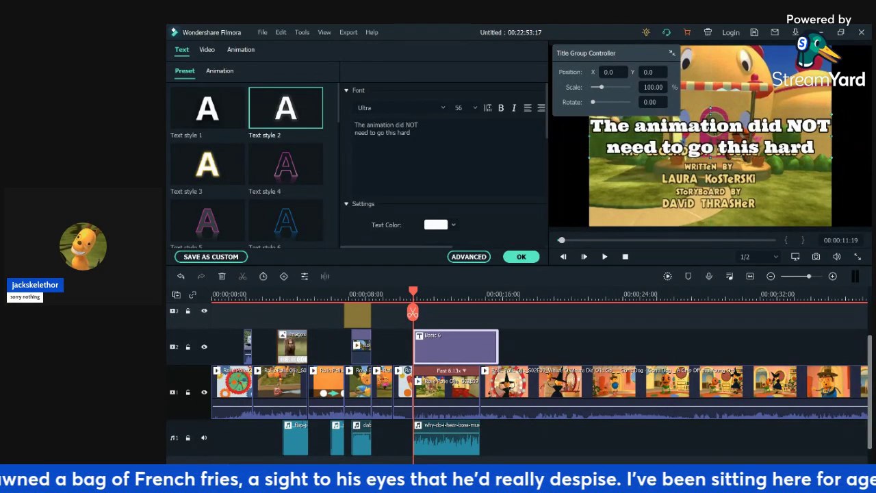
pyautogui.press('space')
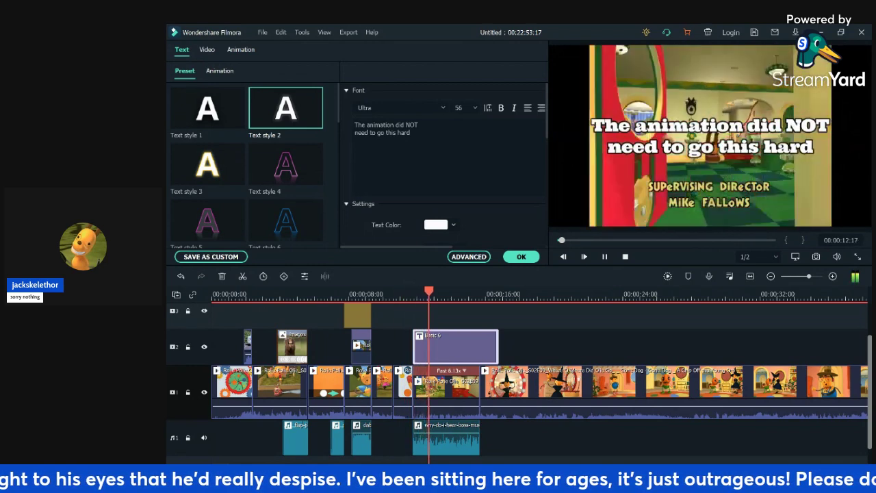
# - Trim the end of the "The animation did NOT need to go this hard" title to the sped-up clip's end and play back the edit
pyautogui.moveTo(497, 346); pyautogui.dragTo(479, 346)
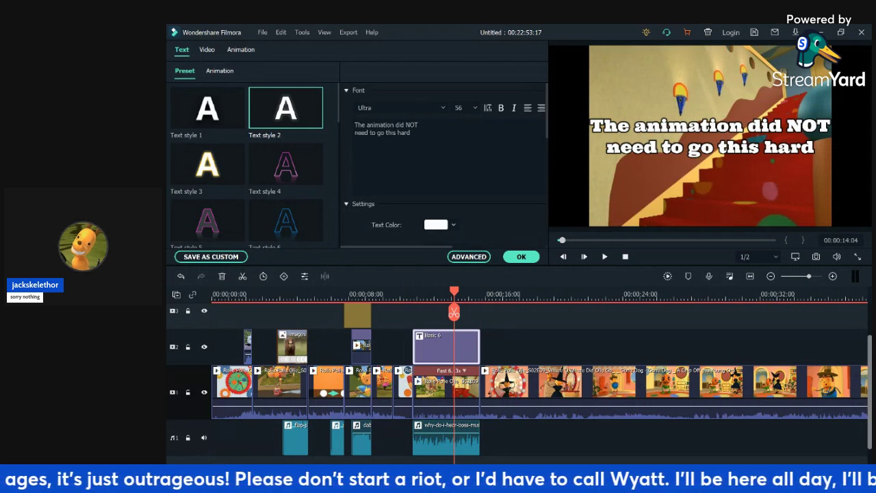
pyautogui.moveTo(454, 312); pyautogui.dragTo(313, 312)
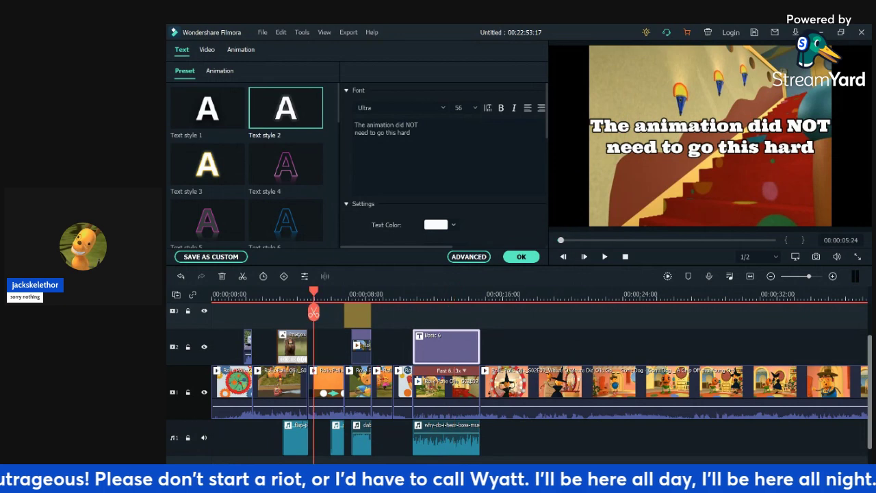
pyautogui.click(244, 294)
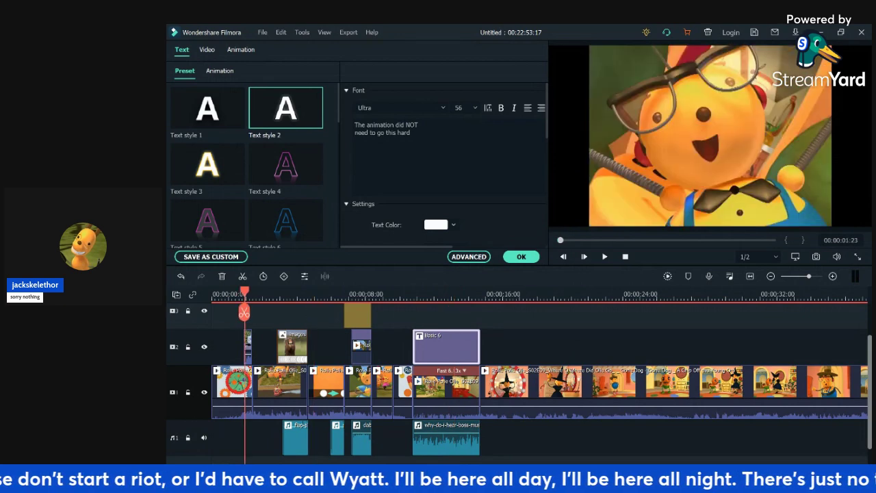
pyautogui.press('space')
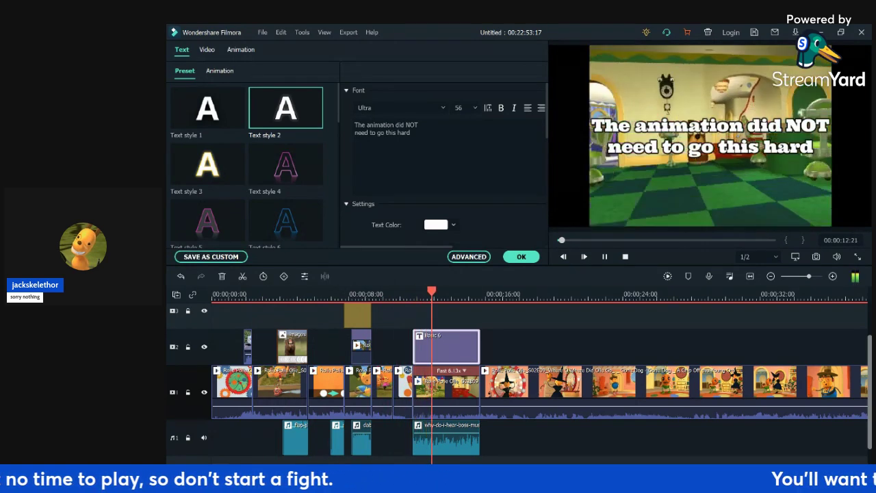
pyautogui.press('space')
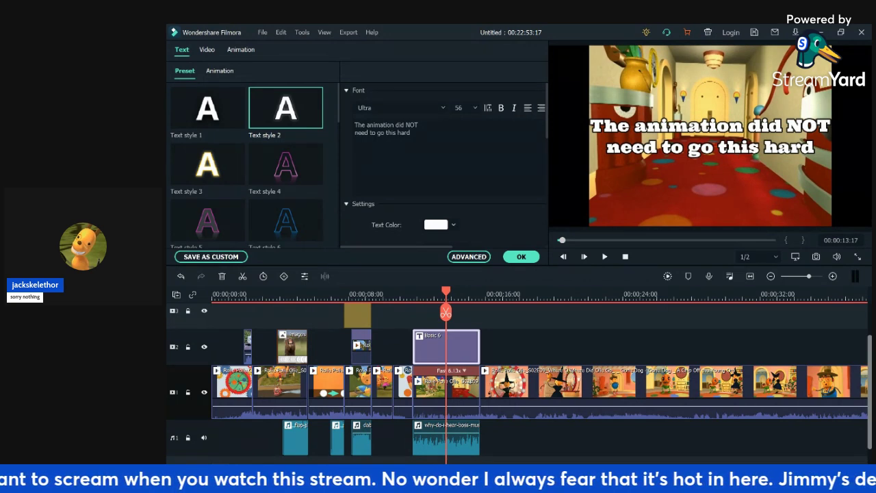
pyautogui.press('space')
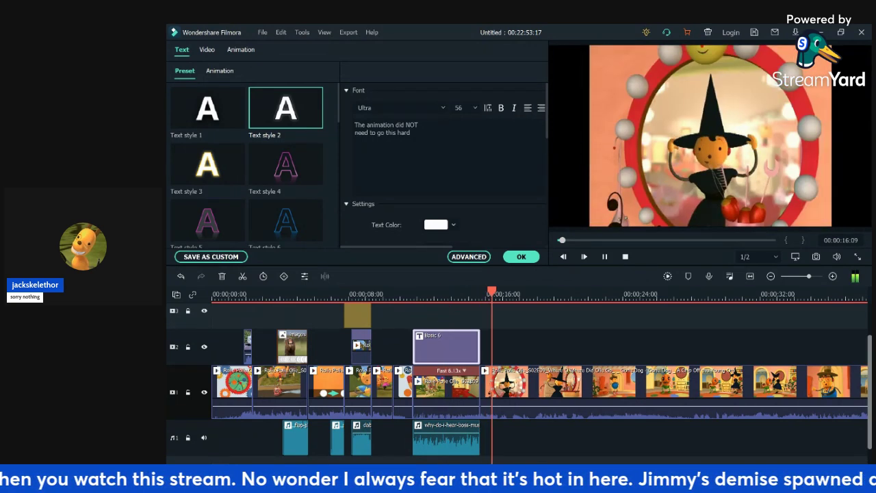
pyautogui.press('space')
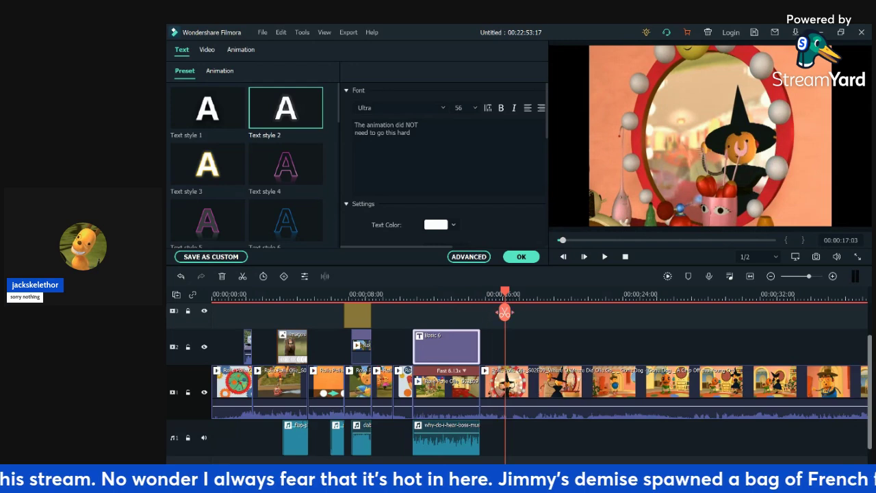
# - Split the witch-hat mirror clip at 00:00:17:01 and 00:00:16:20, and paste a duplicate of the short piece between the cuts
pyautogui.hotkey('ctrl', '=')
pyautogui.hotkey('ctrl', '=')
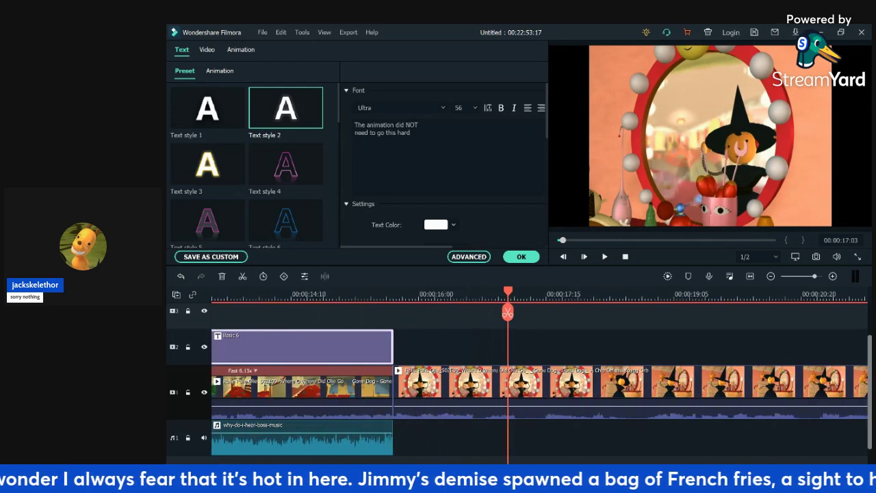
pyautogui.moveTo(508, 295)
pyautogui.mouseDown()
pyautogui.moveTo(479, 294)
pyautogui.moveTo(502, 294)
pyautogui.mouseUp()
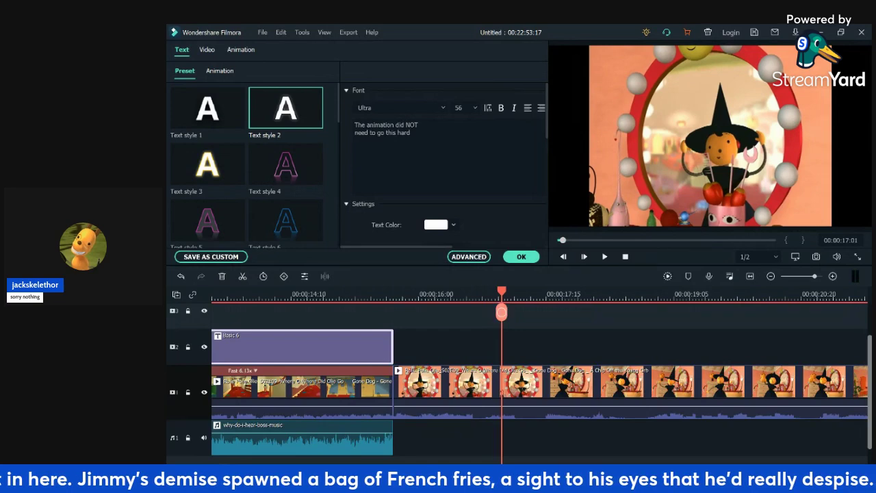
pyautogui.click(502, 313)
pyautogui.moveTo(501, 313); pyautogui.dragTo(482, 313)
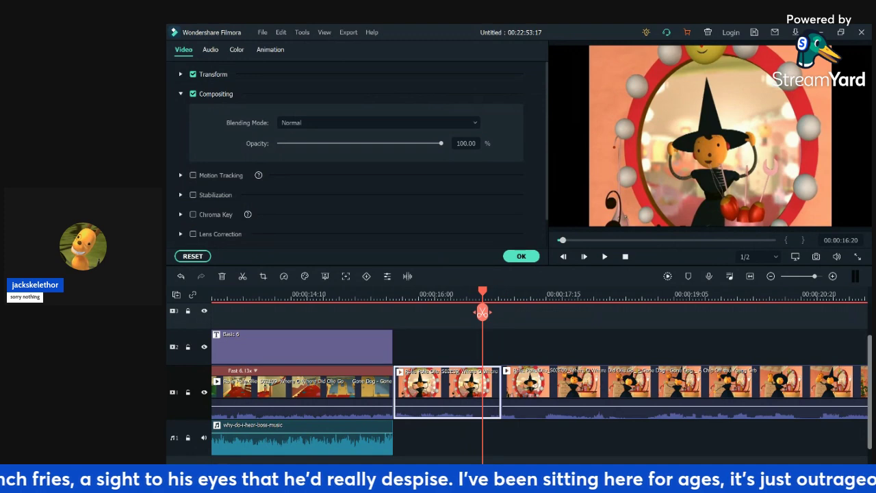
pyautogui.click(483, 313)
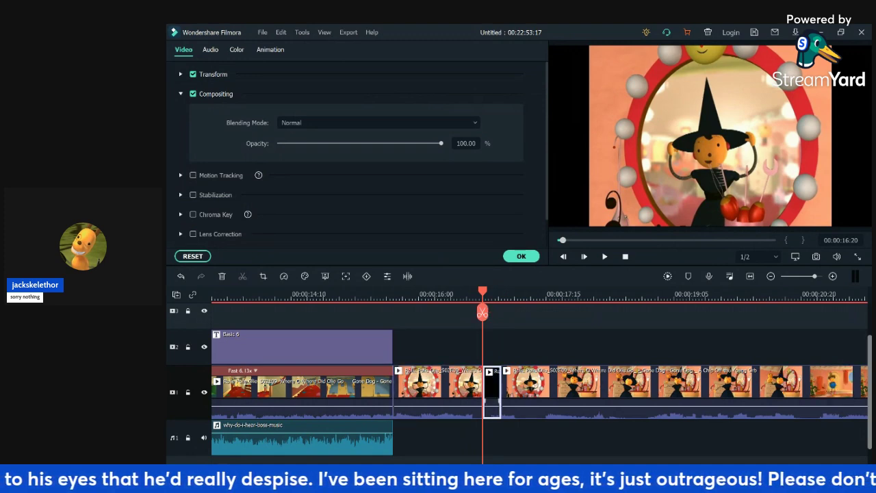
pyautogui.hotkey('ctrl', 'v')
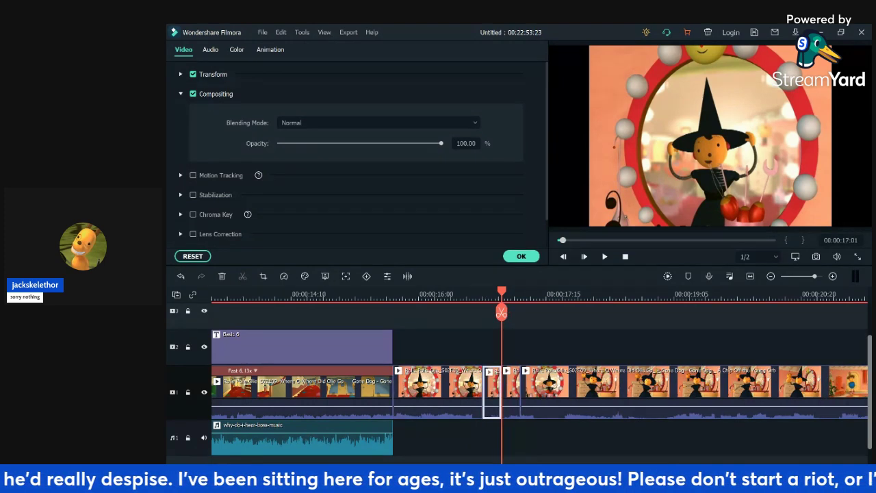
# - Split the long clip after the duplicated pieces at 00:00:17:14 and delete the short section before the cut
pyautogui.click(457, 295)
pyautogui.press('space')
pyautogui.press('space')
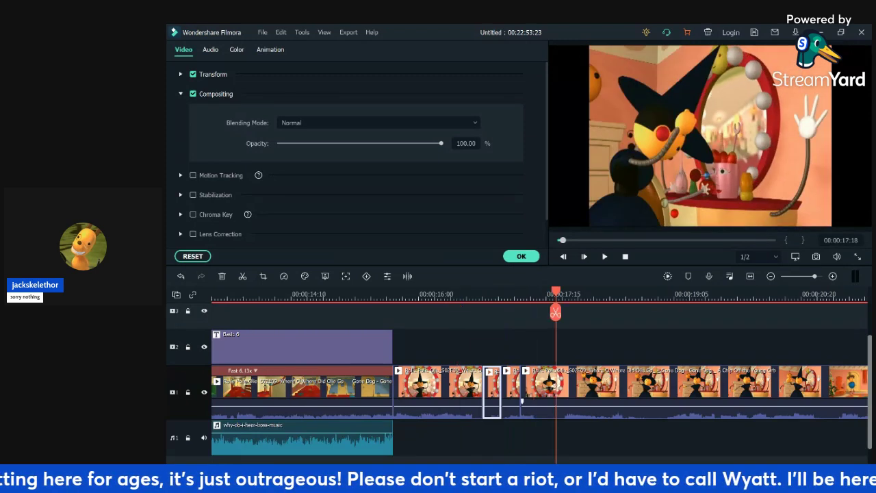
pyautogui.press('Left')
pyautogui.press('Left')
pyautogui.press('Left')
pyautogui.press('Left')
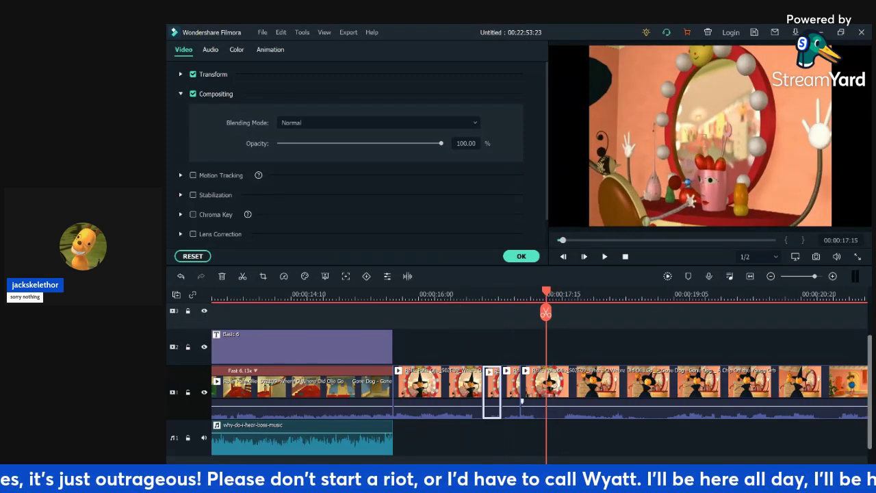
pyautogui.click(547, 395)
pyautogui.click(542, 312)
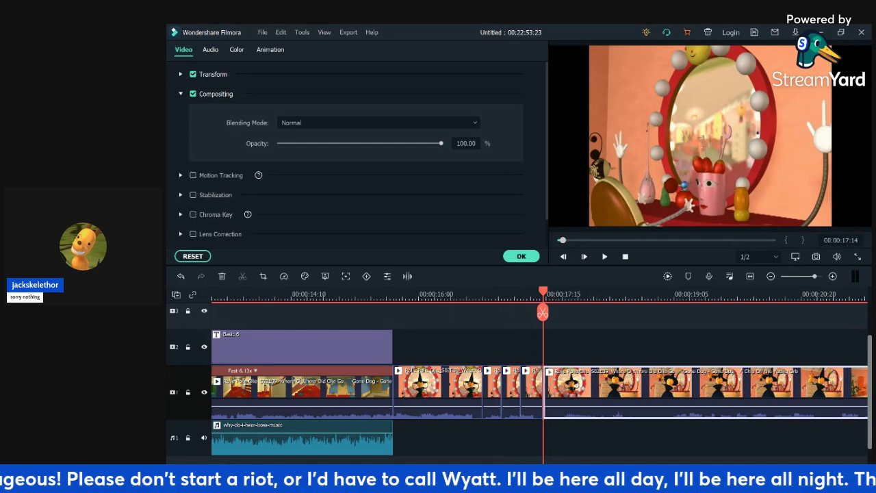
pyautogui.click(222, 276)
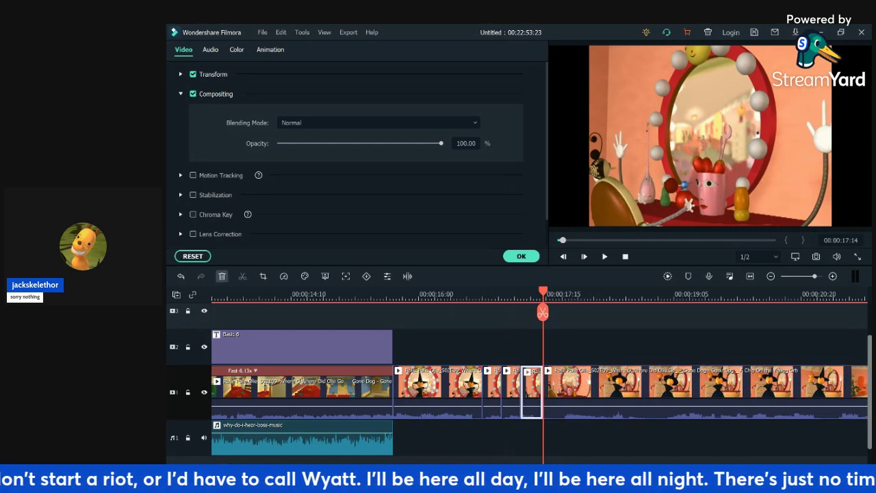
# - Preview the repeated pieces, split the first one at 00:00:17:00 and delete its leftover end
pyautogui.click(460, 294)
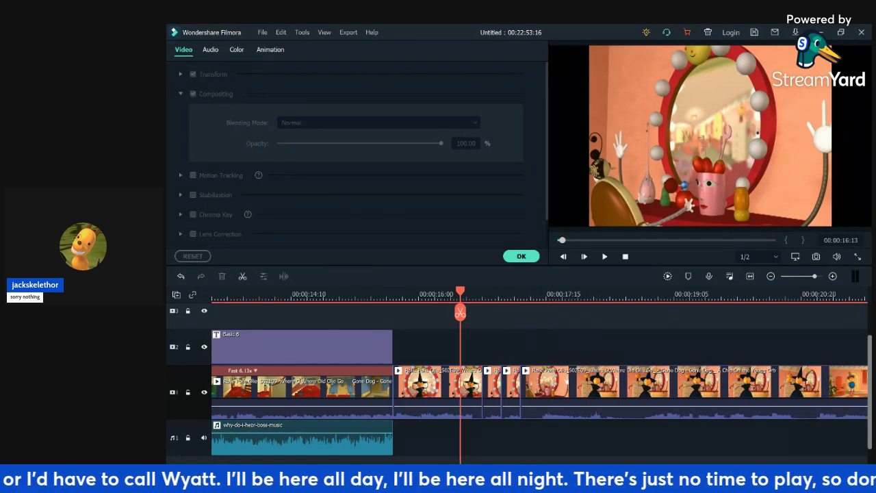
pyautogui.press('space')
pyautogui.press('space')
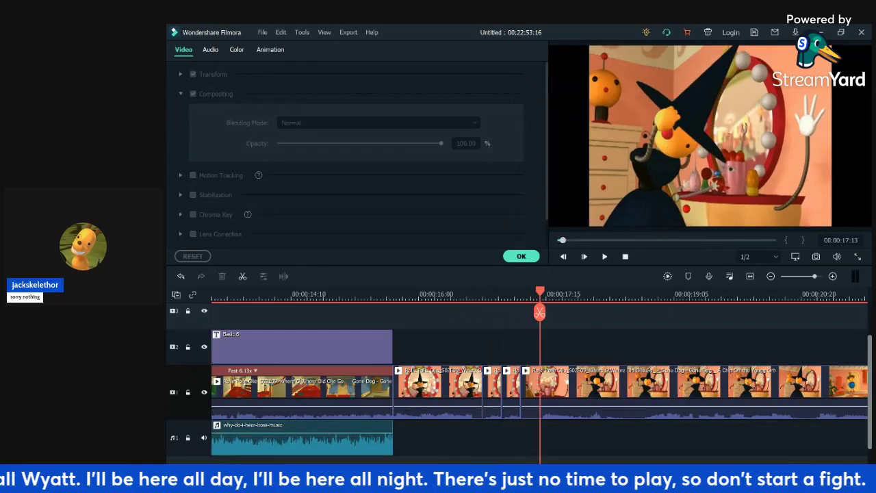
pyautogui.click(485, 294)
pyautogui.press('Right')
pyautogui.press('Right')
pyautogui.press('Right')
pyautogui.press('Right')
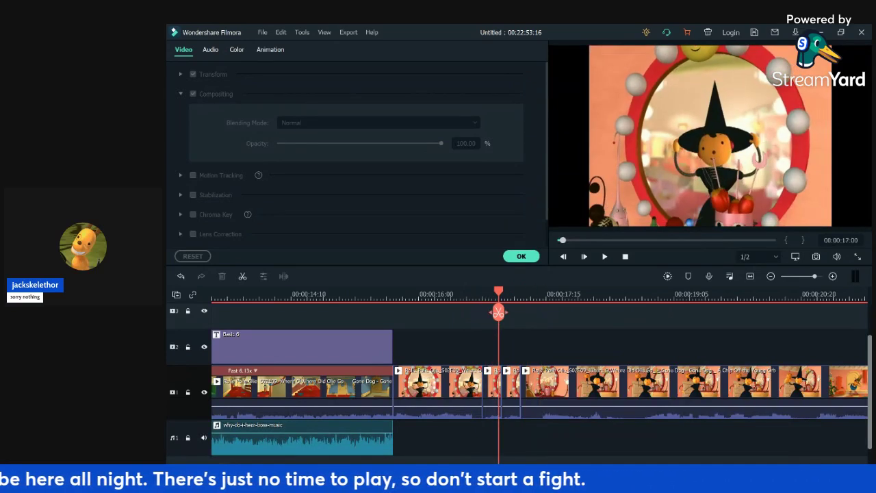
pyautogui.click(498, 313)
pyautogui.click(221, 276)
# - Split the second repeated piece at 00:00:17:05 and delete its leftover end
pyautogui.press('Right')
pyautogui.press('Right')
pyautogui.press('Right')
pyautogui.press('Right')
pyautogui.press('Right')
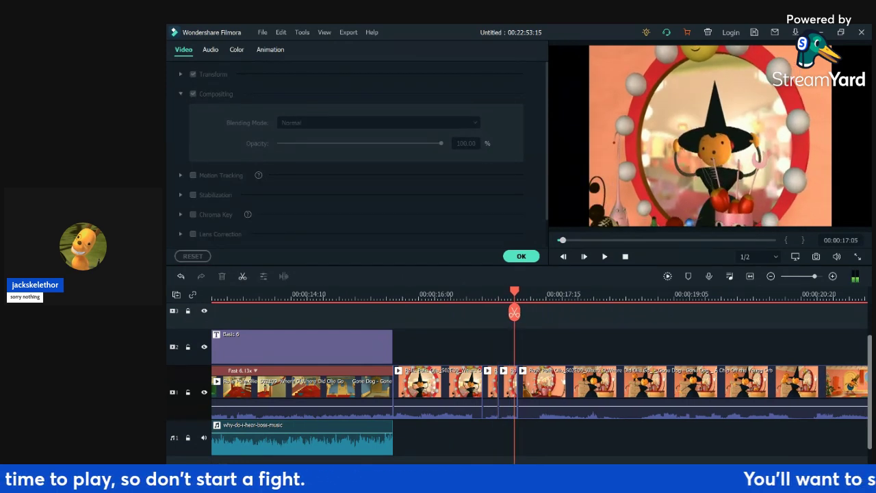
pyautogui.click(514, 312)
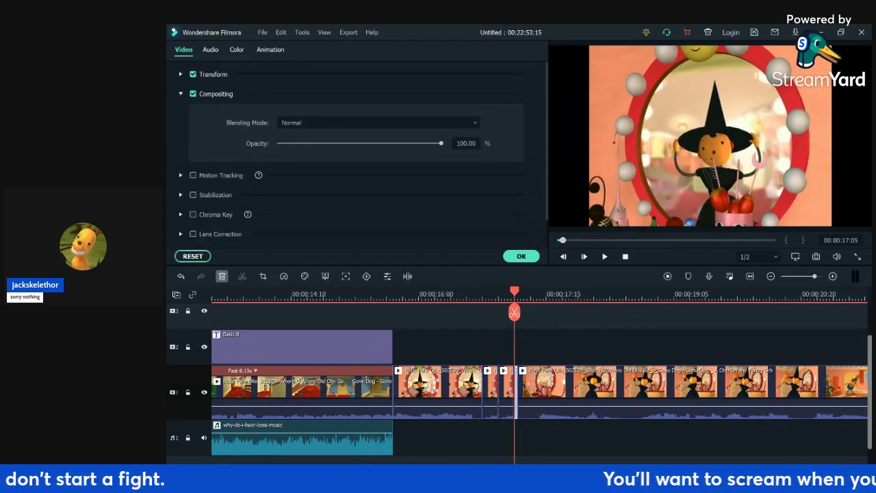
pyautogui.click(222, 277)
# - Play the repeated pieces from 00:00:16:15 and split the following clip at 00:00:17:13
pyautogui.click(467, 296)
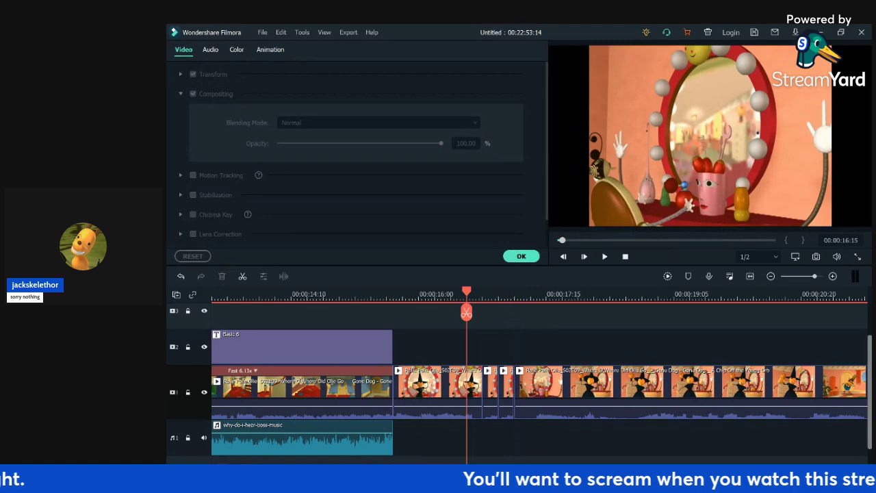
pyautogui.press('space')
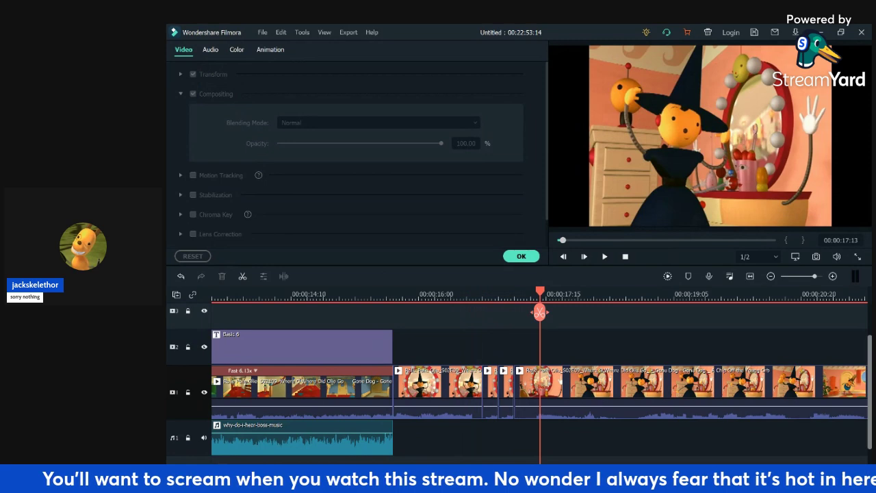
pyautogui.click(540, 313)
# - Split the remaining witch-hat clip at 00:00:18:03 and delete the section between 00:00:17:13 and that cut
pyautogui.press('space')
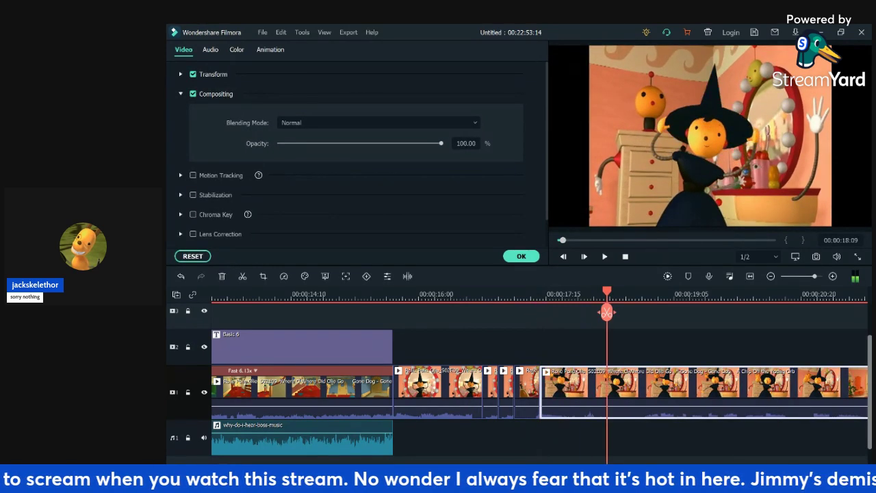
pyautogui.press('Left')
pyautogui.press('Left')
pyautogui.press('Left')
pyautogui.press('Left')
pyautogui.press('Left')
pyautogui.press('Left')
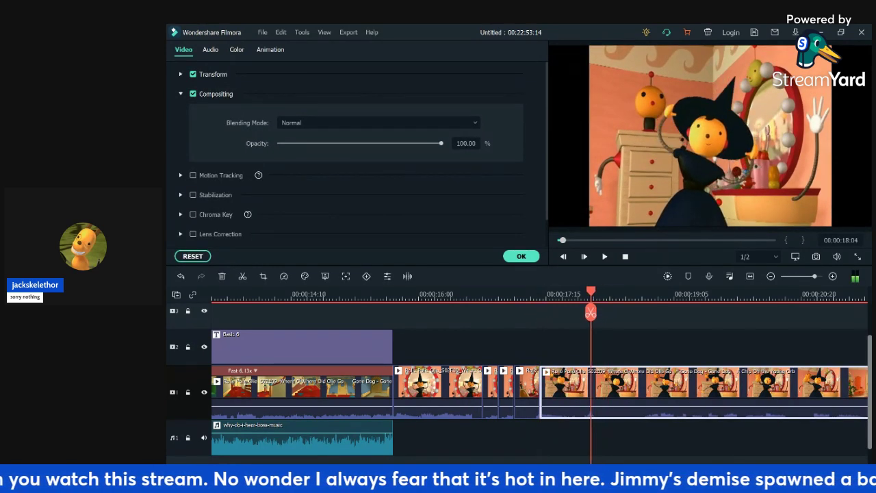
pyautogui.press('Left')
pyautogui.press('Right')
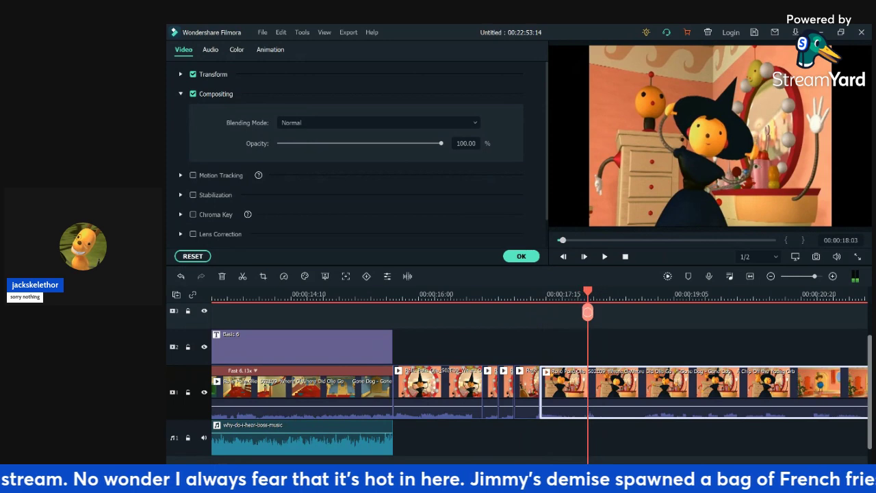
pyautogui.click(588, 313)
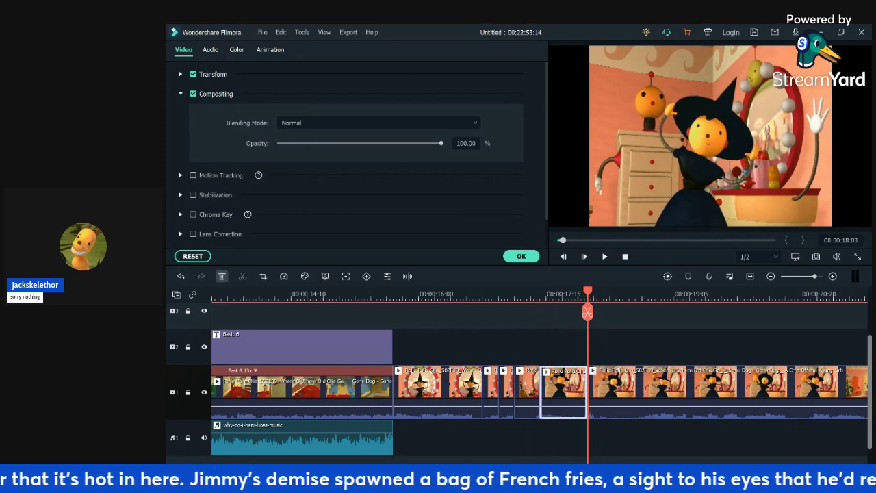
pyautogui.press('Delete')
# - Play back the shortened mirror sequence, and close the clip settings to return to the project media
pyautogui.press('space')
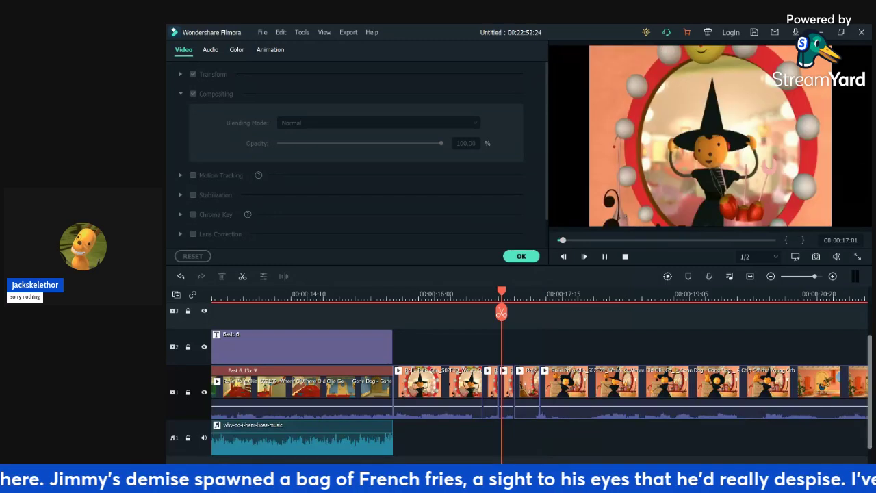
pyautogui.press('space')
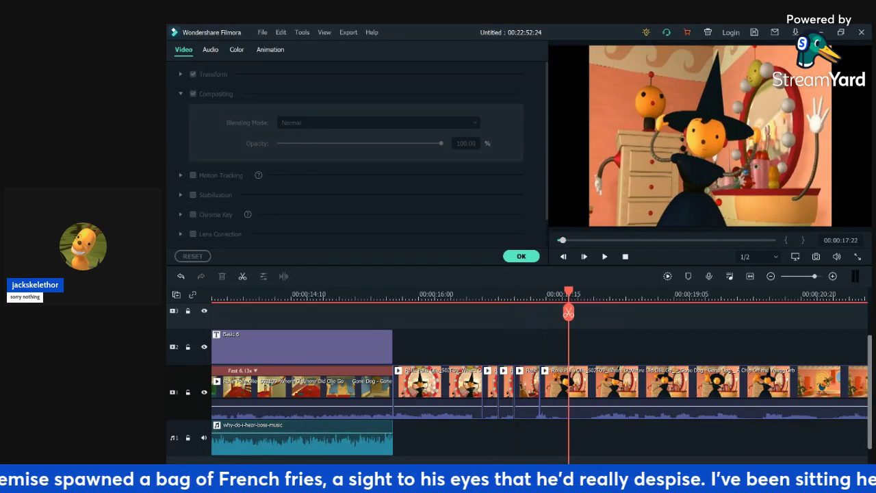
pyautogui.click(432, 294)
pyautogui.press('space')
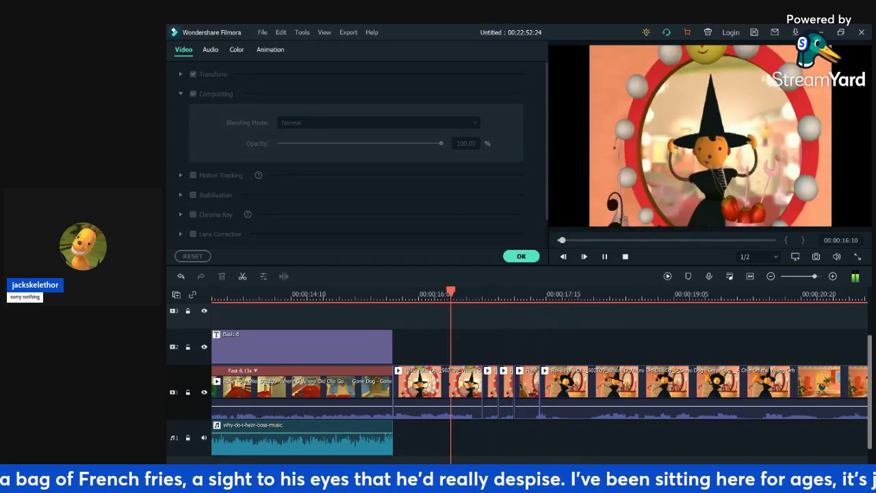
pyautogui.press('space')
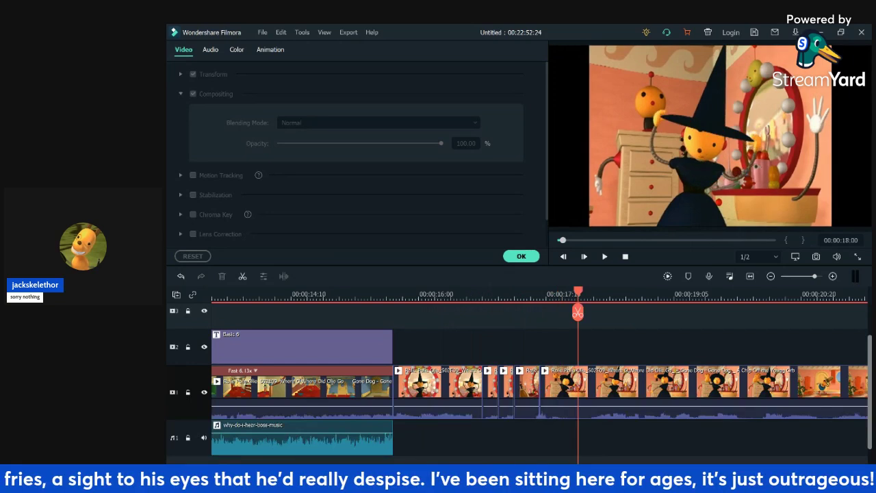
pyautogui.press('space')
pyautogui.press('space')
pyautogui.click(522, 256)
pyautogui.click(184, 52)
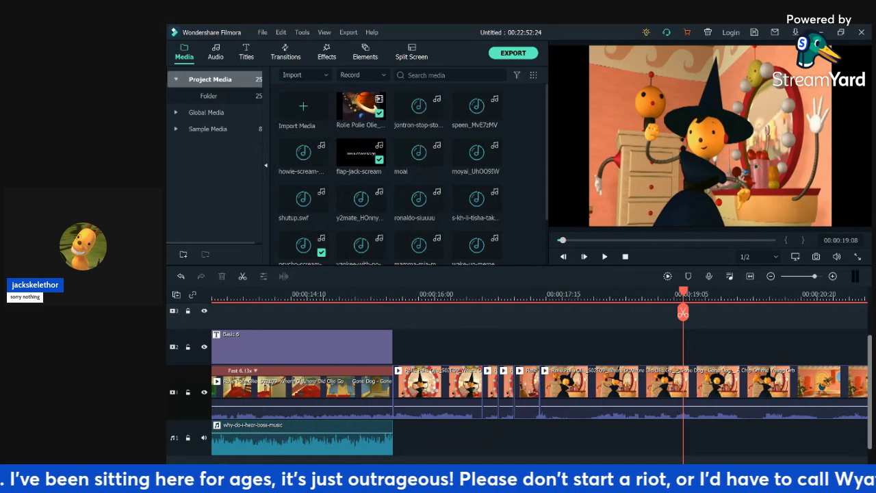
# - Play the remaining witch-hat clip and try splitting it at 00:00:19:11
pyautogui.press('space')
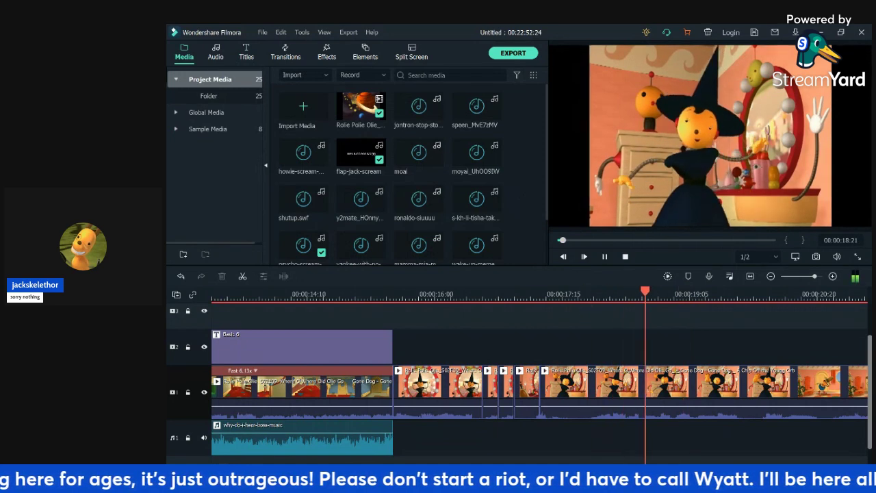
pyautogui.press('space')
pyautogui.press('Right')
pyautogui.press('Right')
pyautogui.press('Right')
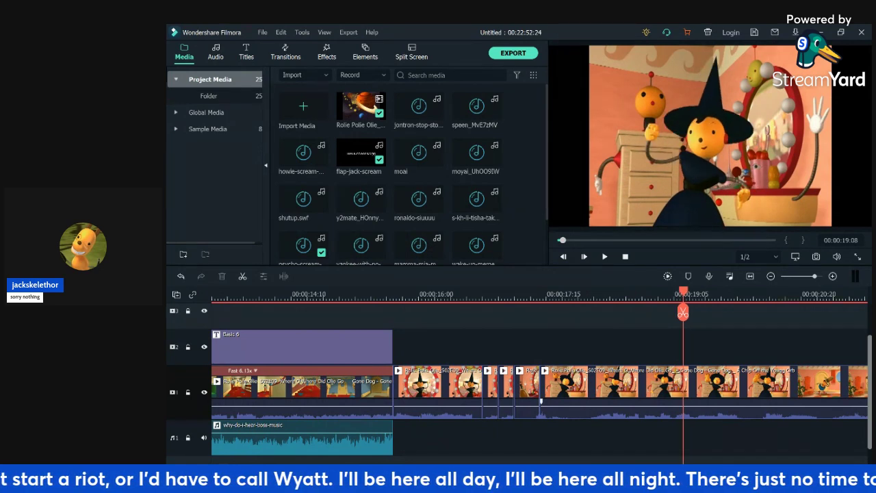
pyautogui.click(541, 400)
pyautogui.press('Right')
pyautogui.press('Right')
pyautogui.press('Right')
pyautogui.press('Right')
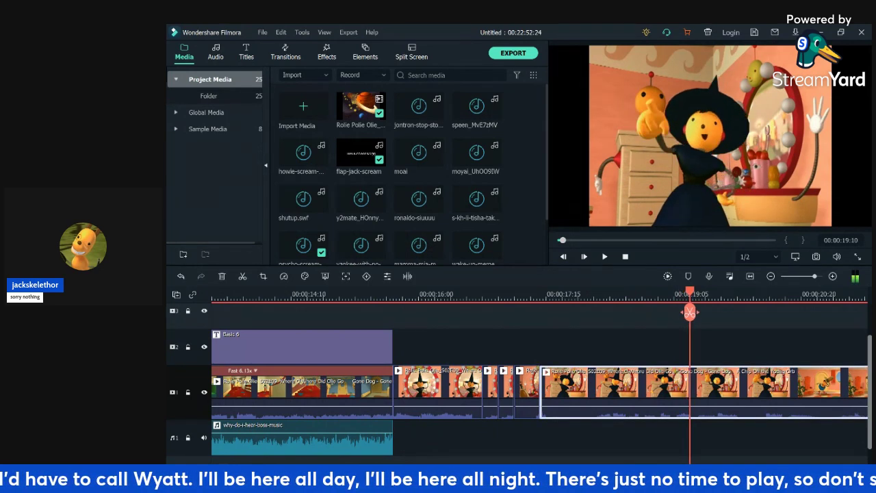
pyautogui.press('Left')
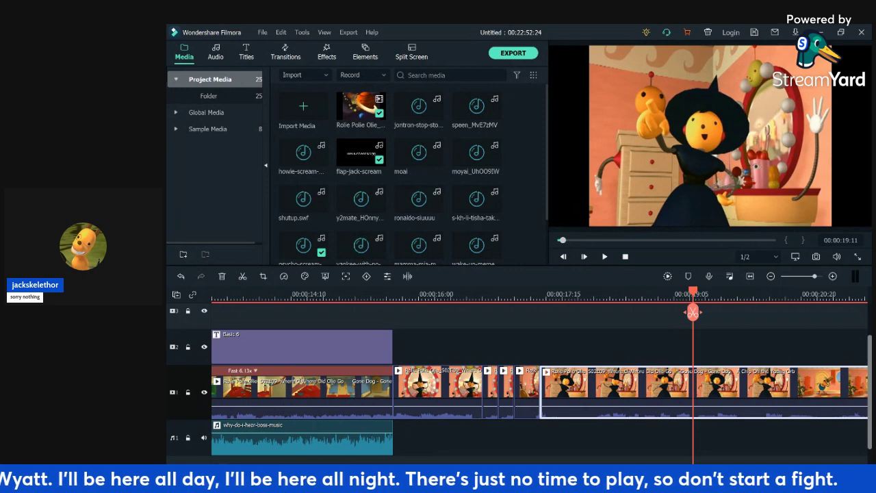
pyautogui.hotkey('ctrl', 'b')
# - Check the frames before the new cut and undo the split
pyautogui.press('Left')
pyautogui.press('Left')
pyautogui.press('Left')
pyautogui.press('Left')
pyautogui.press('Left')
pyautogui.press('Left')
pyautogui.press('Right')
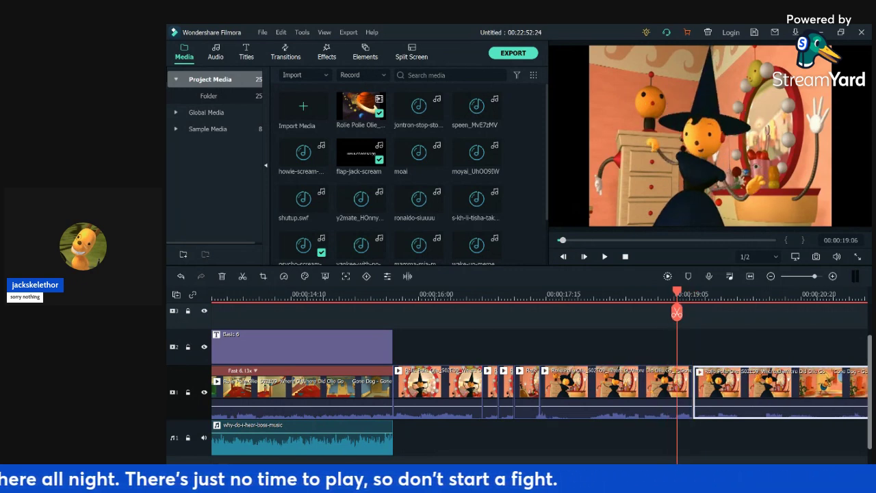
pyautogui.hotkey('ctrl', 'z')
# - Split the remaining witch-hat clip at 00:00:19:12
pyautogui.press('Right')
pyautogui.press('Right')
pyautogui.press('Right')
pyautogui.press('Right')
pyautogui.press('Right')
pyautogui.press('Right')
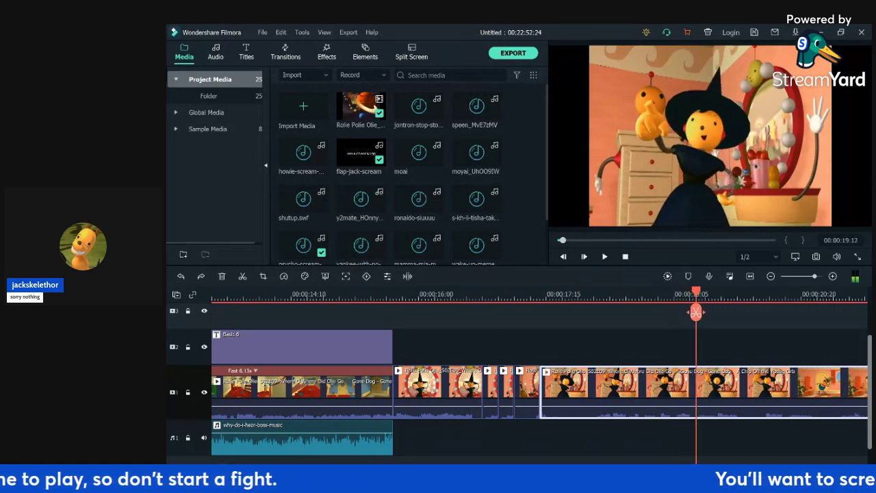
pyautogui.hotkey('ctrl', 'b')
# - Split the clip before that cut again at 00:00:19:06 to isolate the short pointing moment
pyautogui.moveTo(696, 295); pyautogui.dragTo(654, 294)
pyautogui.press('Right')
pyautogui.press('Right')
pyautogui.press('Right')
pyautogui.press('Right')
pyautogui.press('Right')
pyautogui.press('Right')
pyautogui.press('Right')
pyautogui.press('Right')
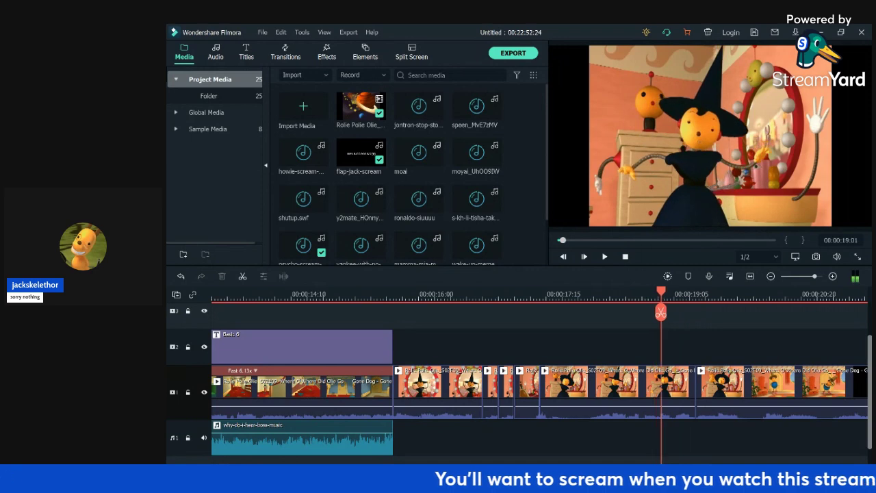
pyautogui.press('Right')
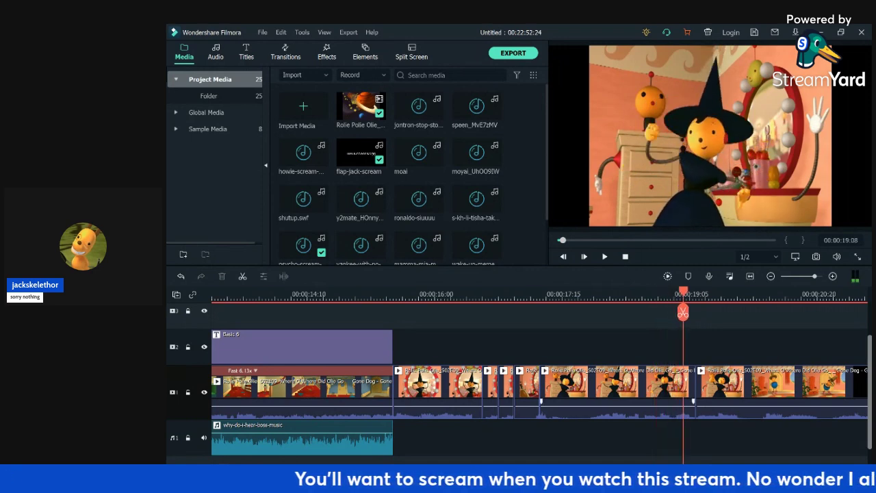
pyautogui.press('Left')
pyautogui.click(618, 392)
pyautogui.press('Left')
pyautogui.hotkey('ctrl', 'b')
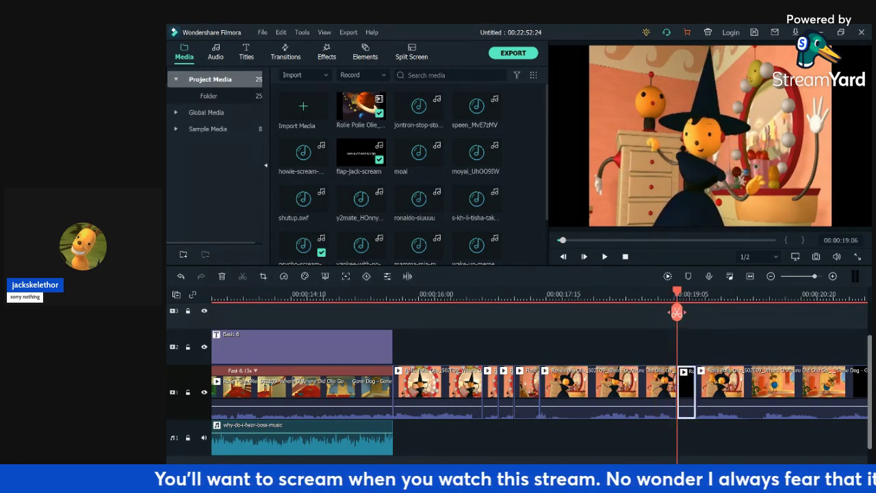
# - Add a custom animation keyframe at the start of the short pointing clip
pyautogui.doubleClick(686, 389)
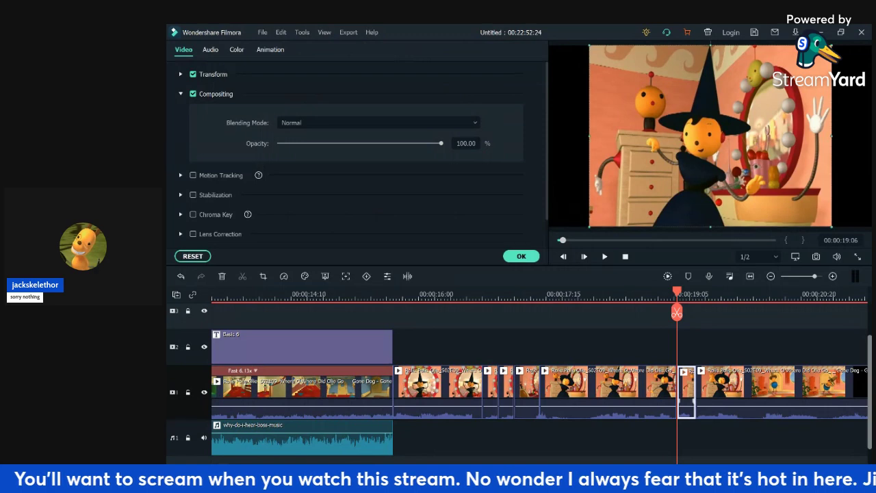
pyautogui.click(271, 50)
pyautogui.click(220, 71)
pyautogui.click(306, 110)
# - Add a second keyframe at 00:00:19:11 and scale the picture up to about 325%
pyautogui.press('Right')
pyautogui.press('Right')
pyautogui.press('Right')
pyautogui.press('Right')
pyautogui.press('Right')
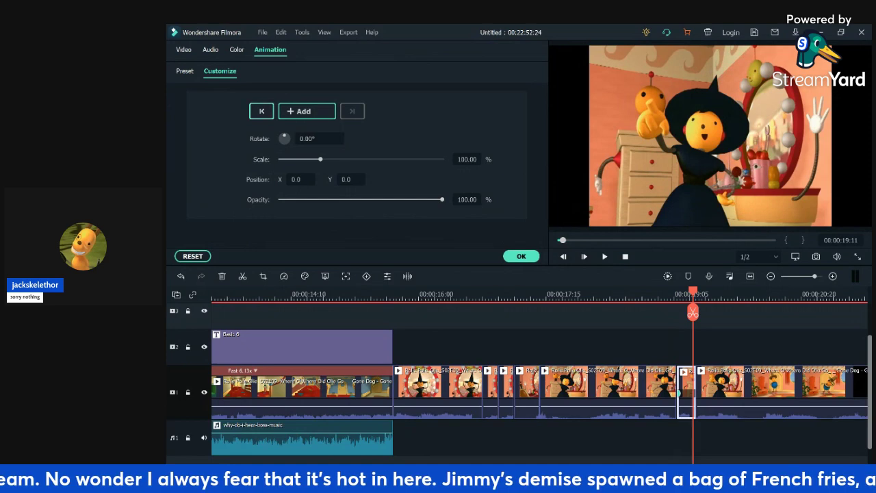
pyautogui.click(301, 111)
pyautogui.moveTo(320, 159); pyautogui.dragTo(411, 159)
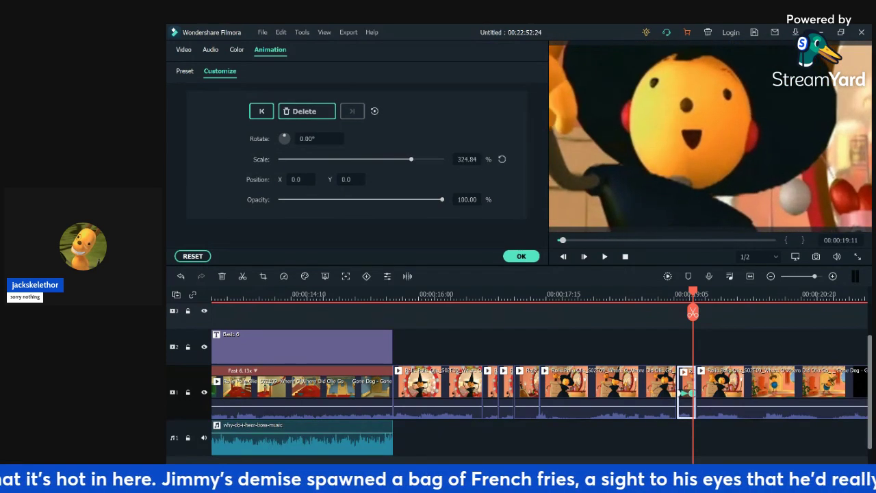
# - Move the zoomed picture to about X 836, Y -256 around the pointing hand and enlarge it to about 389%
pyautogui.moveTo(643, 126); pyautogui.dragTo(836, 164)
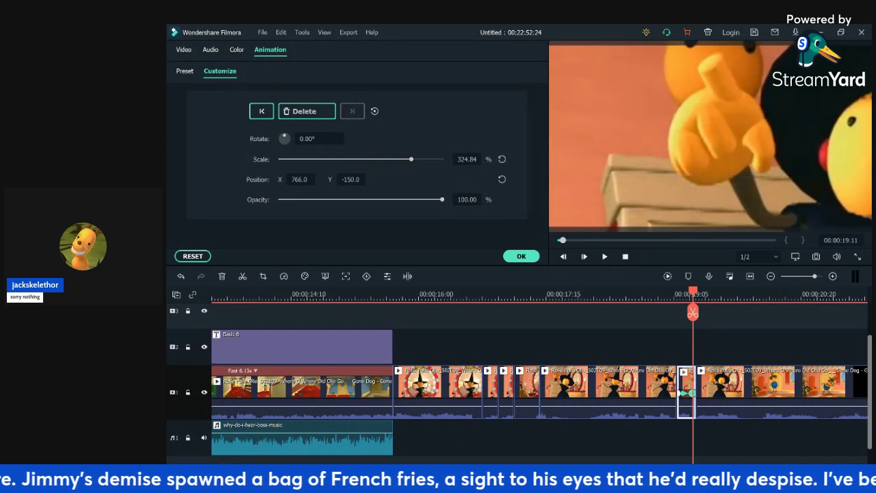
pyautogui.moveTo(411, 159); pyautogui.dragTo(437, 159)
pyautogui.moveTo(674, 123); pyautogui.dragTo(692, 151)
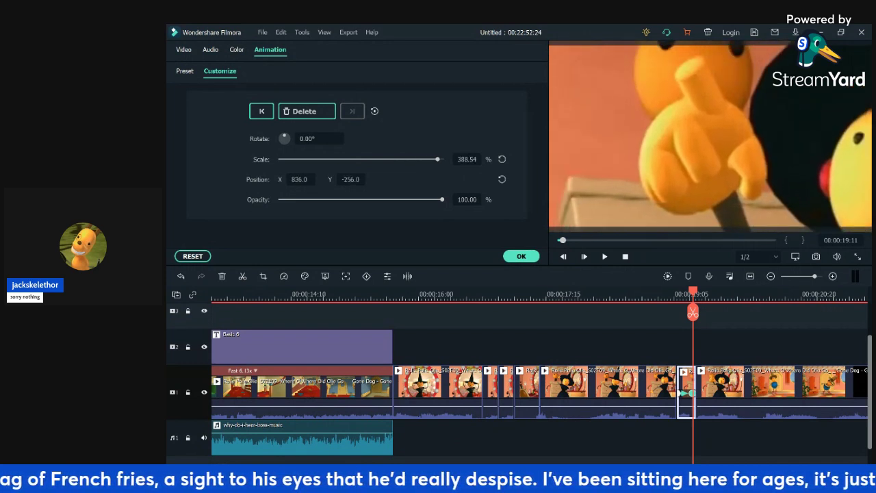
# - Set the second keyframe's scale to 400% and reposition the picture to about X 1139, Y -476 over the hand
pyautogui.moveTo(438, 159); pyautogui.dragTo(441, 159)
pyautogui.moveTo(808, 75); pyautogui.dragTo(181, 376)
pyautogui.moveTo(764, 154); pyautogui.dragTo(704, 101)
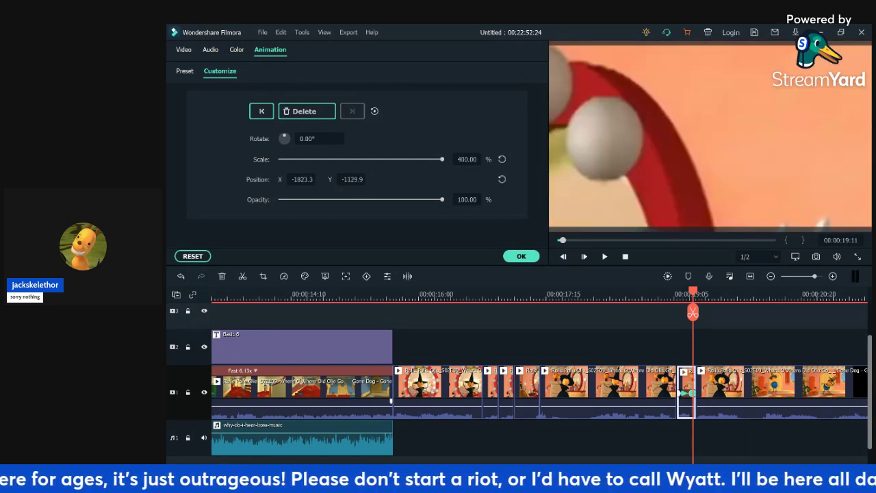
pyautogui.moveTo(602, 157); pyautogui.dragTo(845, 114)
pyautogui.moveTo(565, 171); pyautogui.dragTo(859, 96)
pyautogui.moveTo(774, 212); pyautogui.dragTo(774, 216)
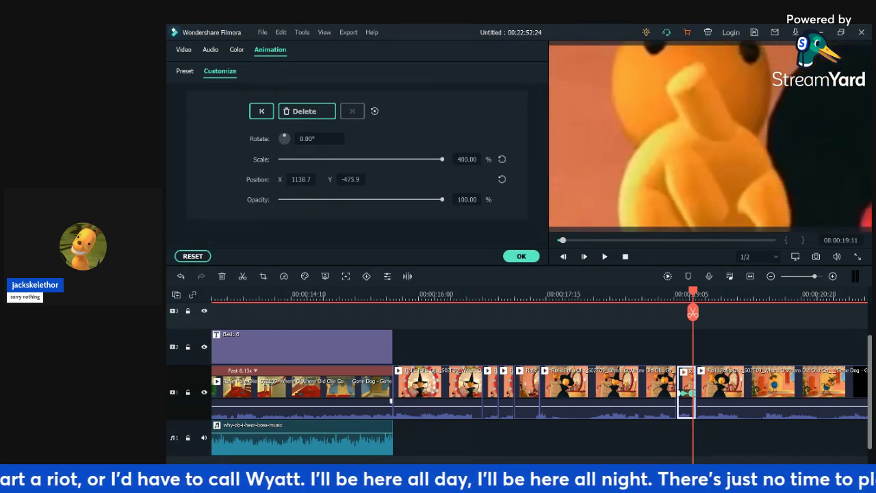
# - Preview the animated zoom on the short clip and the moment following it
pyautogui.moveTo(693, 292)
pyautogui.mouseDown()
pyautogui.moveTo(671, 293)
pyautogui.moveTo(683, 293)
pyautogui.mouseUp()
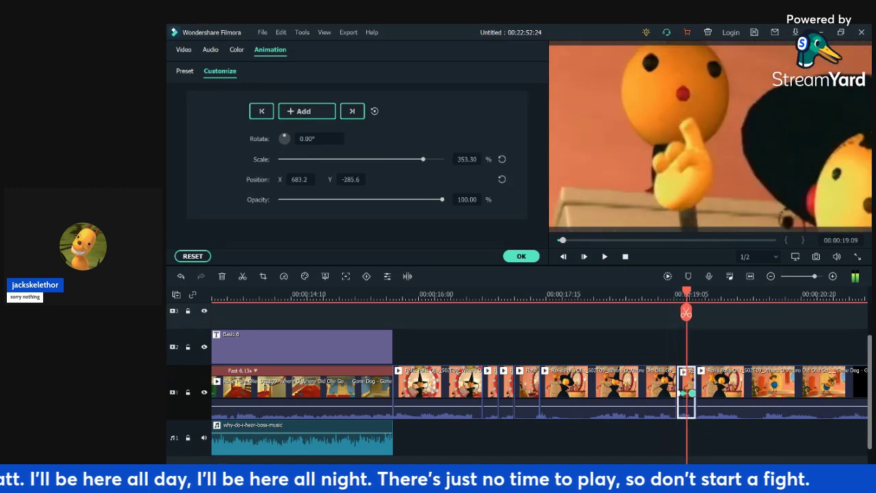
pyautogui.press('Right')
pyautogui.press('Right')
pyautogui.press('Right')
pyautogui.press('Right')
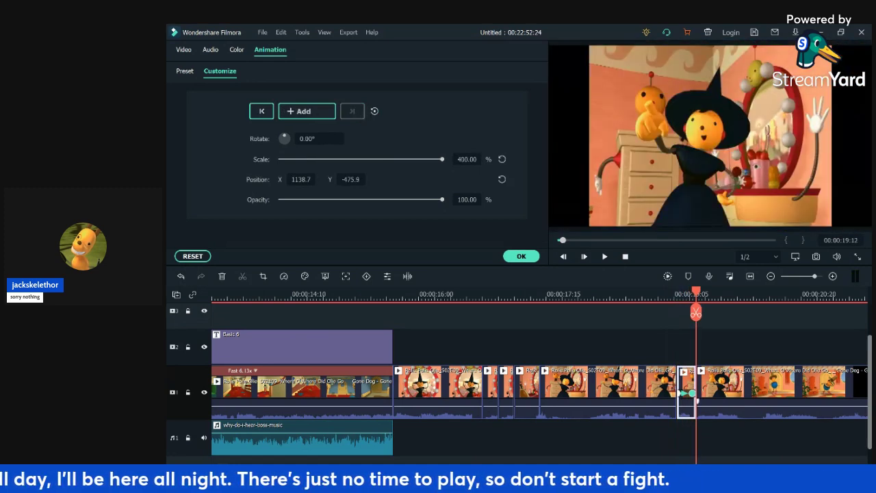
pyautogui.press('space')
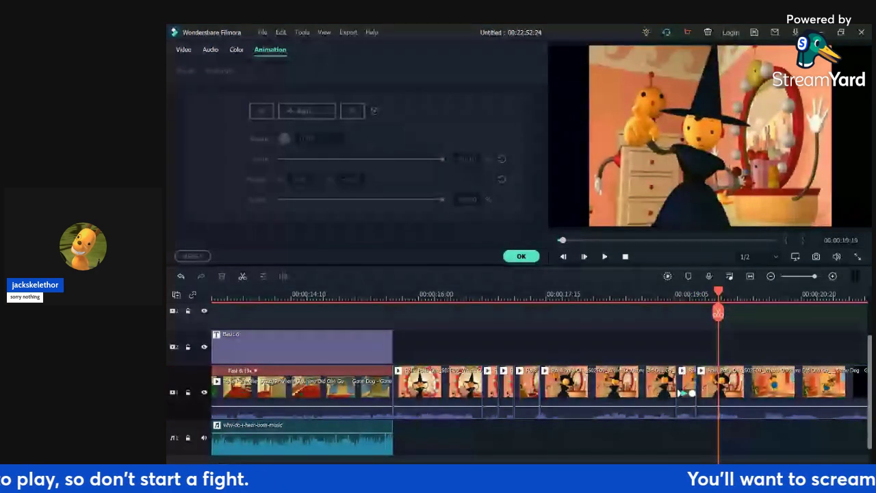
pyautogui.click(683, 294)
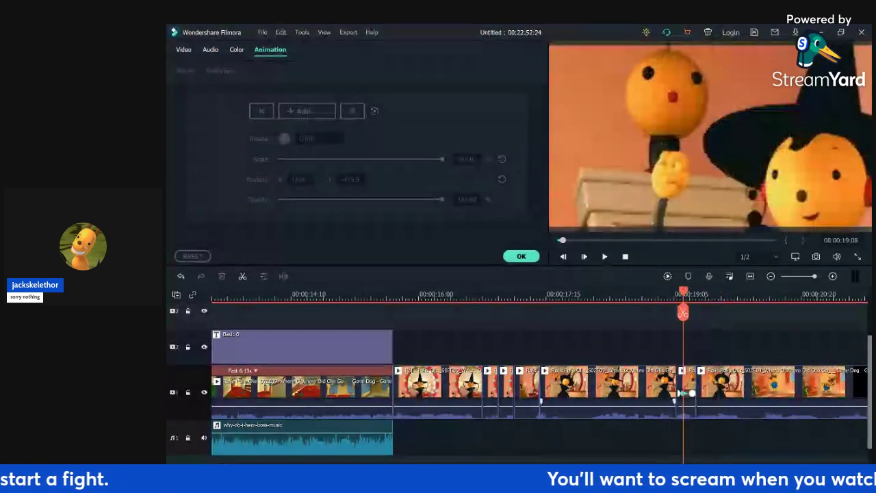
# - Review the zoomed clip's animation and video settings, and close them to return to the project media
pyautogui.click(682, 394)
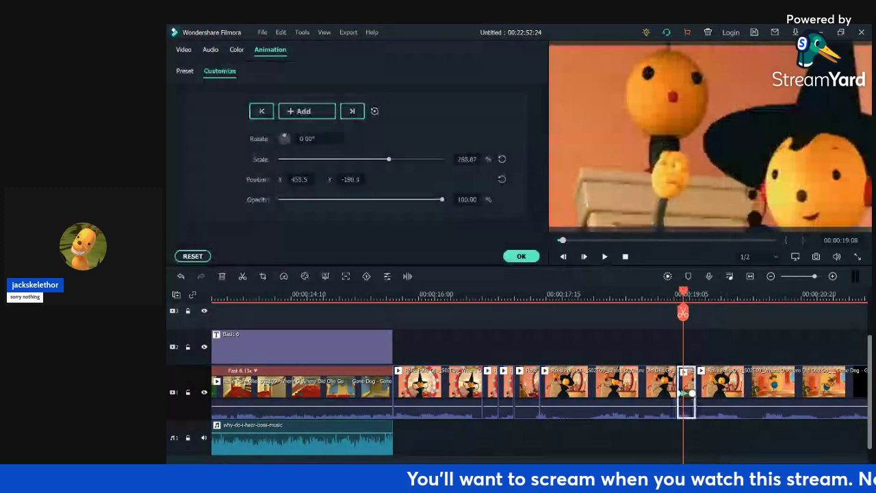
pyautogui.click(185, 71)
pyautogui.click(183, 50)
pyautogui.click(522, 256)
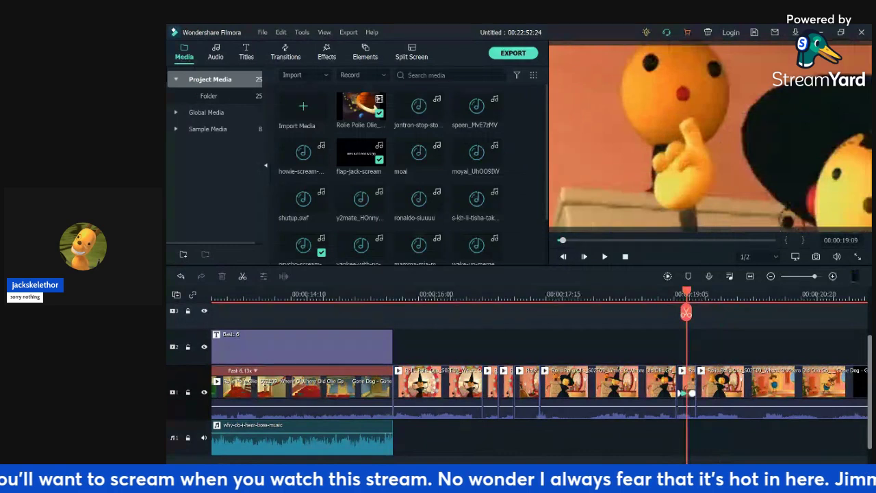
# - Search the project media for "squish" and place the Squish sound effect on the audio track at the start of the zoom clip
pyautogui.click(439, 75)
pyautogui.write('squish')
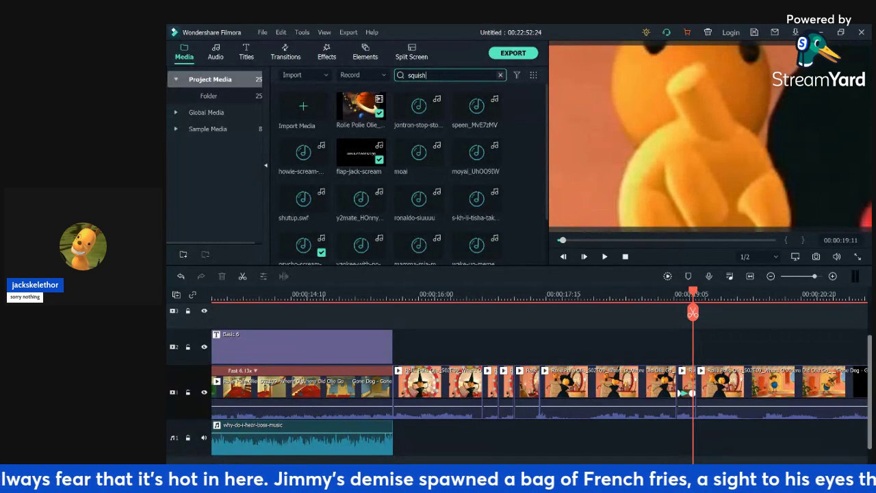
pyautogui.press('Return')
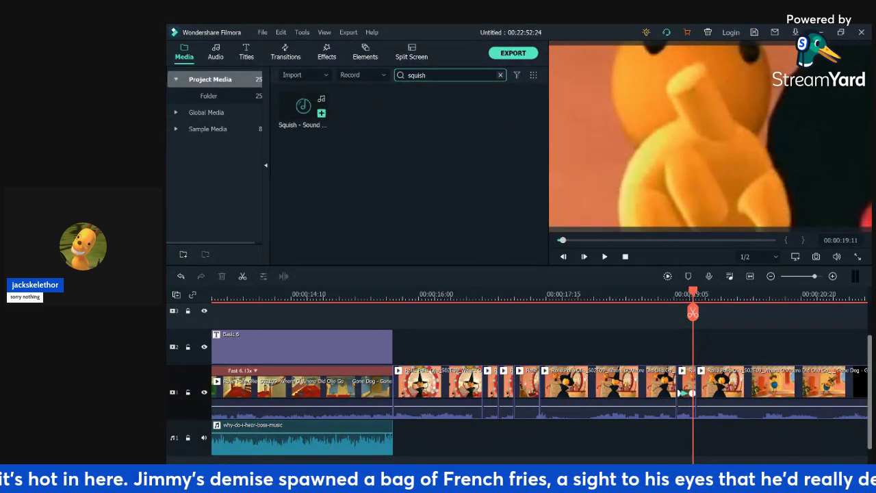
pyautogui.click(303, 106)
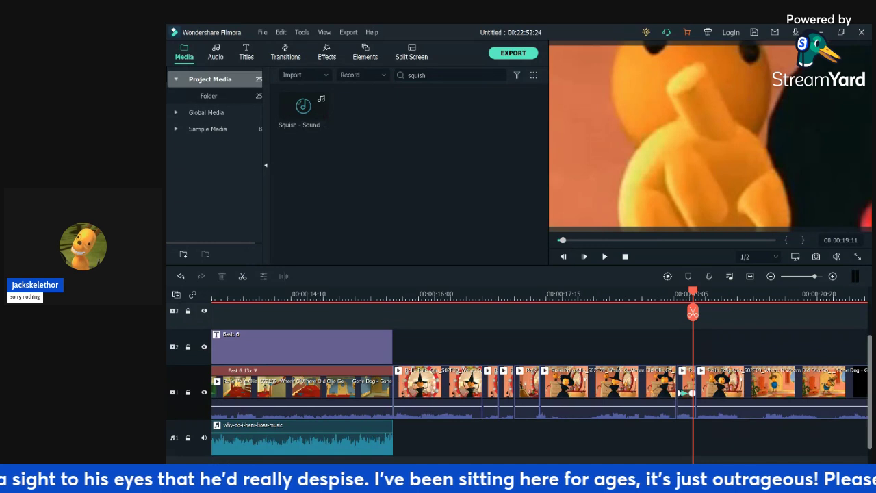
pyautogui.moveTo(303, 107); pyautogui.dragTo(684, 438)
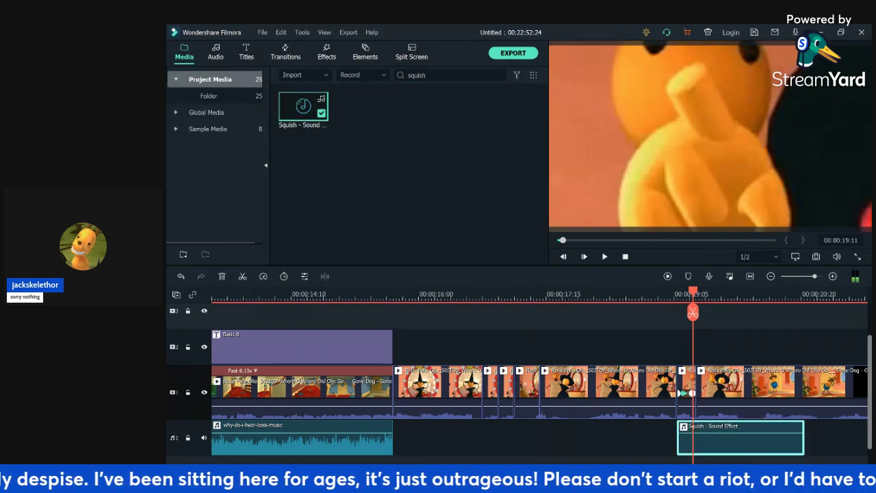
# - Step through the squish sound and shift it earlier so it starts before the zoom clip
pyautogui.press('Right')
pyautogui.press('Right')
pyautogui.press('Right')
pyautogui.press('Right')
pyautogui.press('Right')
pyautogui.press('Right')
pyautogui.press('Right')
pyautogui.press('Right')
pyautogui.press('Right')
pyautogui.press('Right')
pyautogui.press('Right')
pyautogui.press('Right')
pyautogui.press('Right')
pyautogui.press('Right')
pyautogui.moveTo(739, 438); pyautogui.dragTo(693, 438)
# - Check the sound against the zoom and shift the squish effect slightly later to start around 00:00:18:21
pyautogui.press('Left')
pyautogui.press('Left')
pyautogui.press('Left')
pyautogui.press('Left')
pyautogui.press('Left')
pyautogui.press('Left')
pyautogui.press('Left')
pyautogui.press('Left')
pyautogui.press('Left')
pyautogui.press('Left')
pyautogui.press('Left')
pyautogui.press('Left')
pyautogui.press('Left')
pyautogui.press('Left')
pyautogui.press('Left')
pyautogui.press('Left')
pyautogui.press('Left')
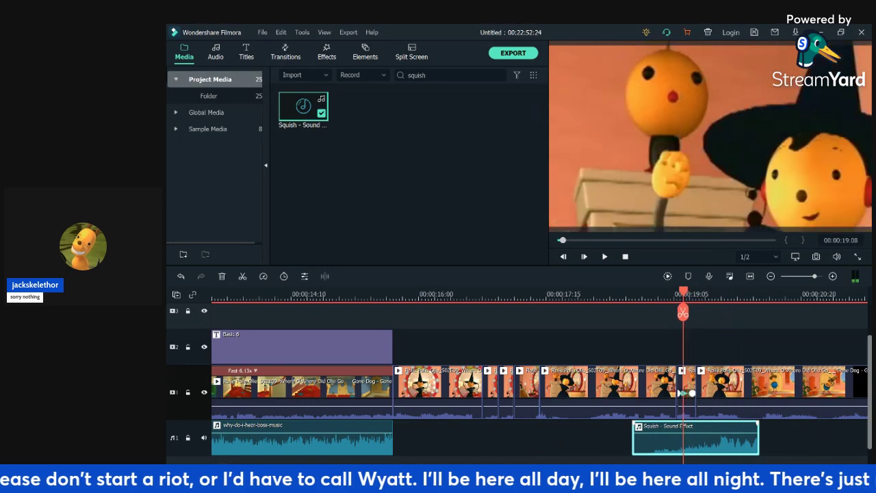
pyautogui.press('Left')
pyautogui.moveTo(693, 438); pyautogui.dragTo(707, 438)
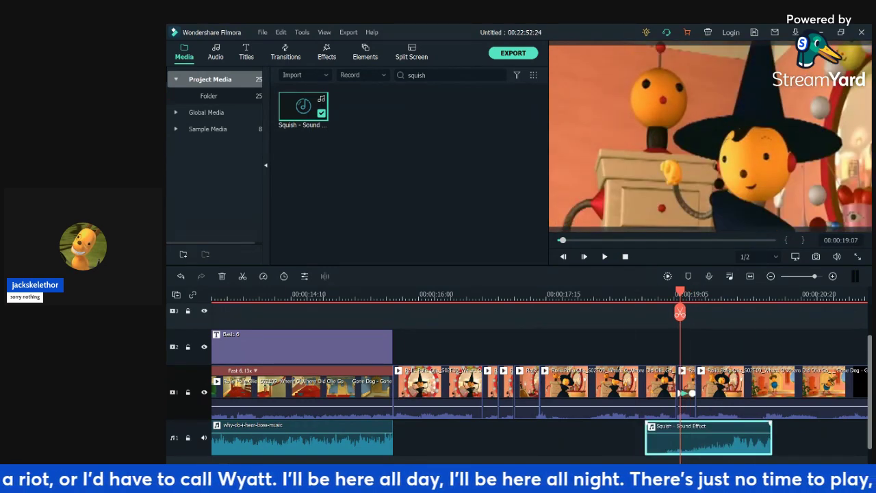
# - Recheck the zoom's timing and align the start of the squish effect with 00:00:18:20
pyautogui.press('Right')
pyautogui.press('Right')
pyautogui.press('Right')
pyautogui.press('Right')
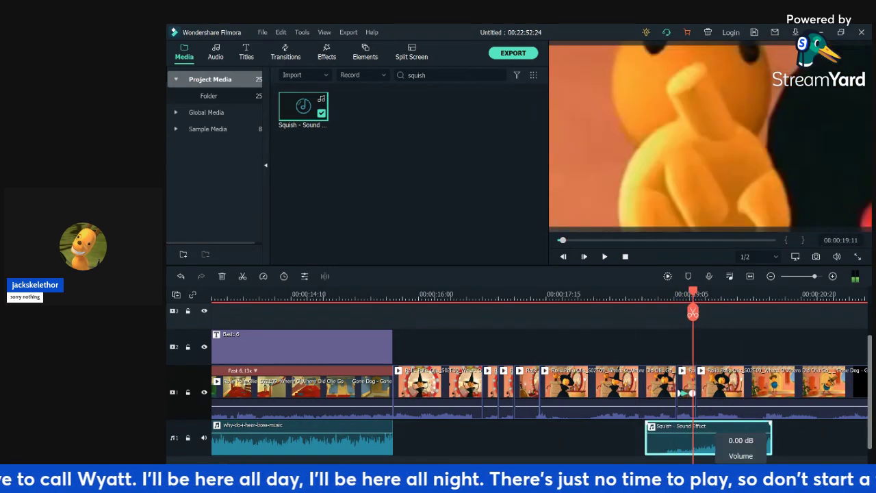
pyautogui.press('Left')
pyautogui.press('Left')
pyautogui.press('Left')
pyautogui.press('Left')
pyautogui.press('Left')
pyautogui.press('Left')
pyautogui.press('Left')
pyautogui.press('Left')
pyautogui.press('Left')
pyautogui.press('Left')
pyautogui.press('Left')
pyautogui.press('Left')
pyautogui.press('Left')
pyautogui.press('Left')
pyautogui.press('Left')
pyautogui.press('Left')
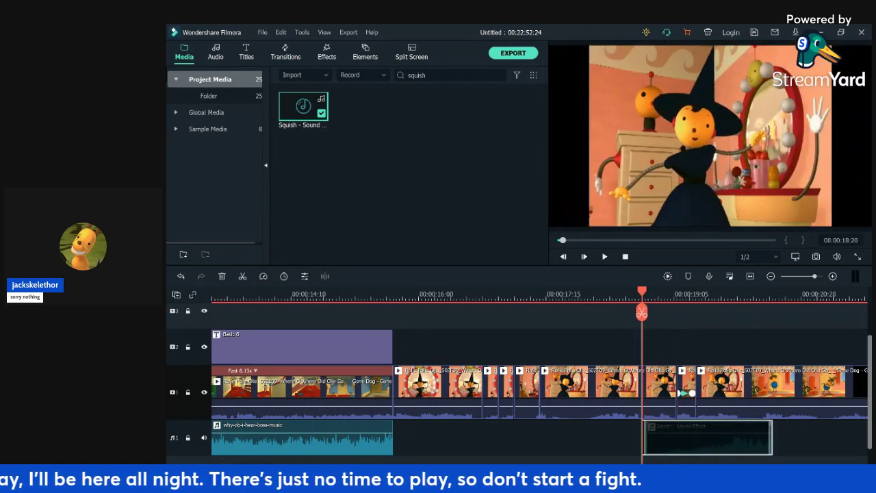
# - Step frame by frame through the squish sound and the zoom clip from 00:00:18:20 to check their sync
pyautogui.press('Right')
pyautogui.press('Right')
pyautogui.press('Right')
pyautogui.press('Right')
pyautogui.press('Right')
pyautogui.press('Right')
pyautogui.press('Right')
pyautogui.press('Right')
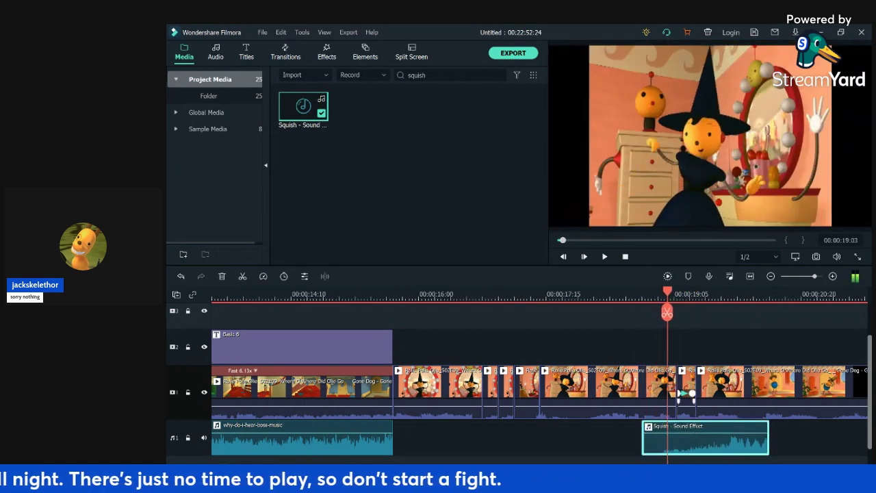
pyautogui.press('Right')
pyautogui.press('Right')
pyautogui.press('Right')
pyautogui.press('Right')
pyautogui.press('Right')
pyautogui.press('Right')
pyautogui.press('Right')
pyautogui.press('Right')
pyautogui.press('Right')
pyautogui.press('Right')
pyautogui.press('Right')
pyautogui.press('Right')
pyautogui.press('Right')
pyautogui.press('Right')
pyautogui.press('Right')
pyautogui.press('Right')
pyautogui.press('Right')
pyautogui.press('Right')
pyautogui.press('Right')
pyautogui.press('Right')
pyautogui.press('Right')
pyautogui.press('Right')
pyautogui.press('Right')
pyautogui.press('Right')
pyautogui.press('Right')
pyautogui.press('Right')
pyautogui.press('Right')
pyautogui.press('Right')
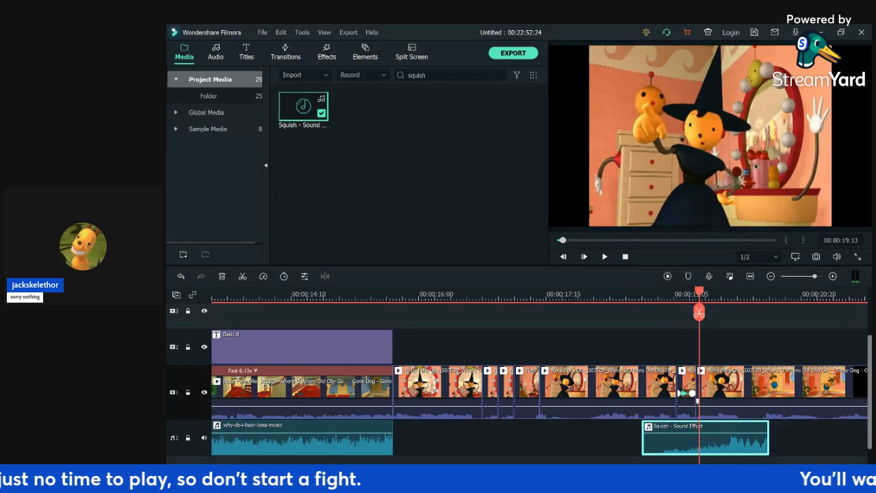
pyautogui.press('Left')
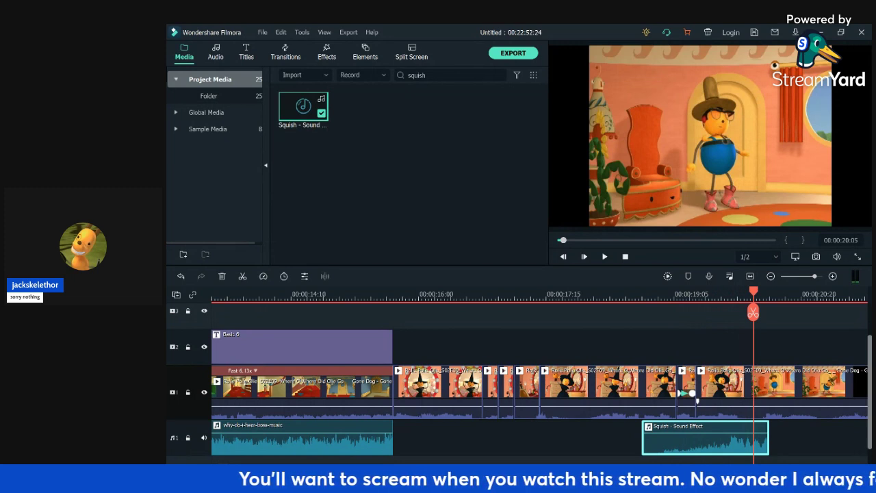
# - Split the clip after the zoom at 00:00:20:07 and black out the part before the cut through its compositing settings
pyautogui.click(698, 400)
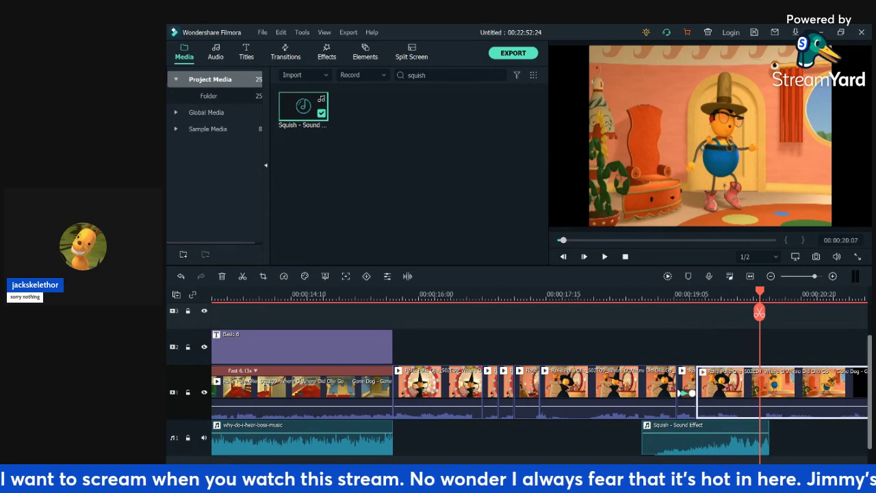
pyautogui.hotkey('ctrl', 'b')
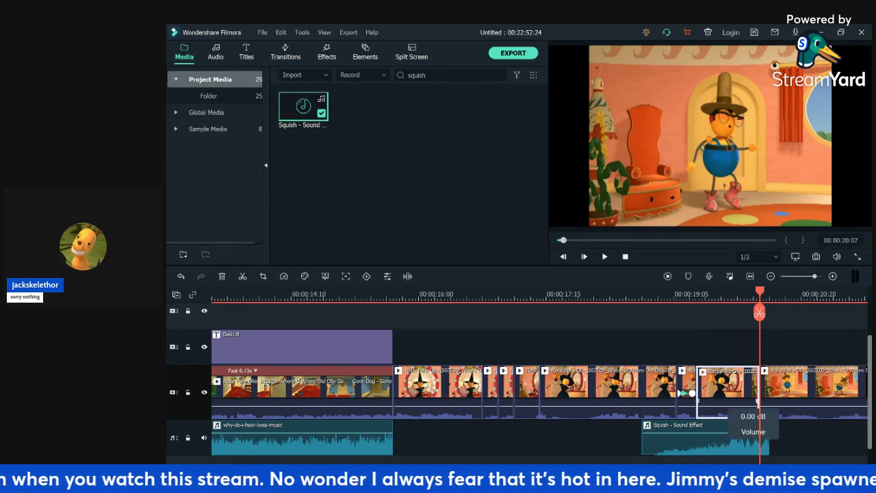
pyautogui.doubleClick(726, 403)
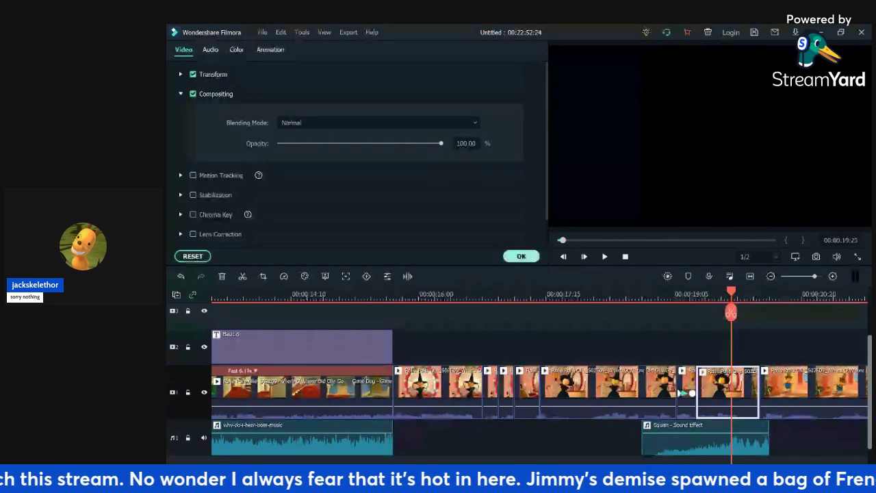
pyautogui.click(520, 256)
# - Add a Basic 1 title above the blacked-out section at 00:00:19:15 with the text "Talk about eye scream. She poked it good!"
pyautogui.press('Right')
pyautogui.press('Right')
pyautogui.click(246, 52)
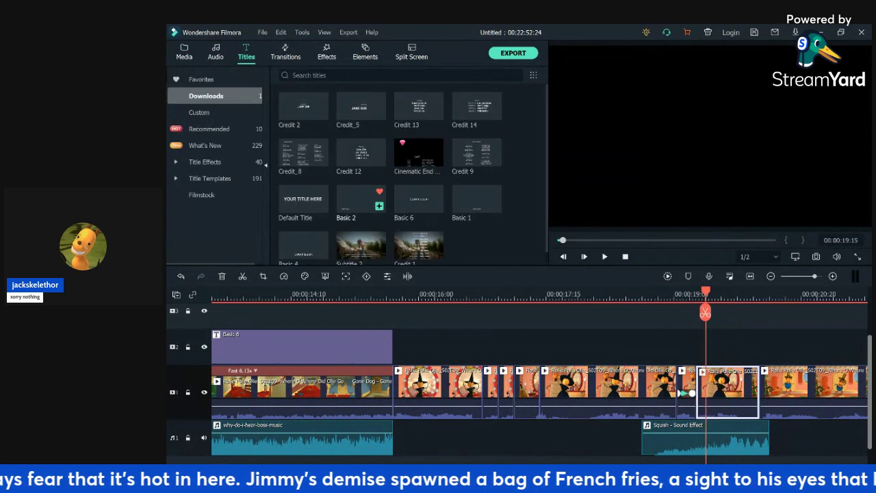
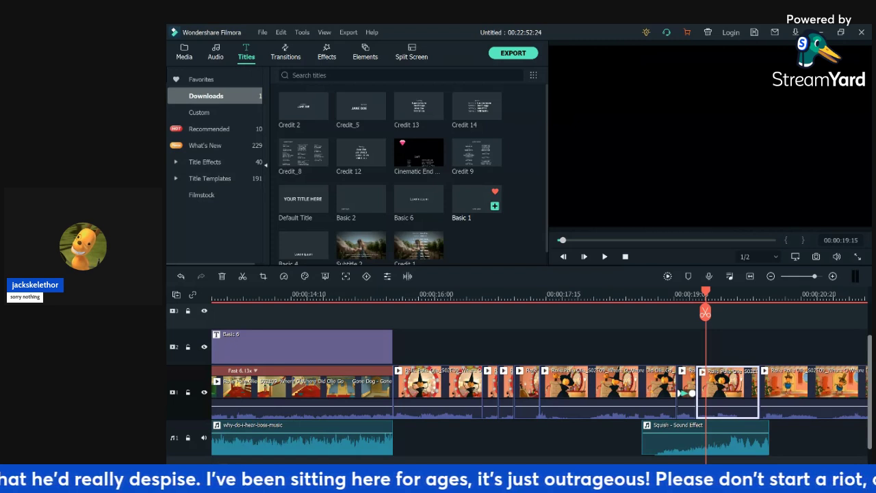
pyautogui.moveTo(476, 199); pyautogui.dragTo(707, 356)
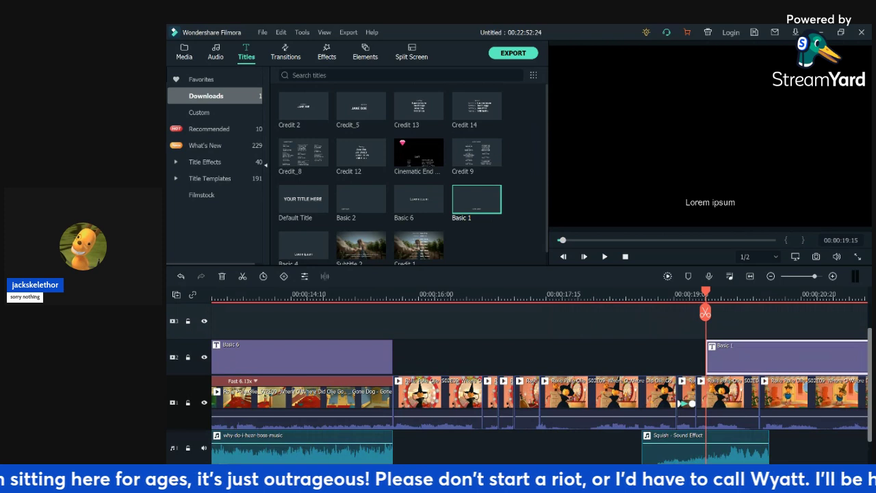
pyautogui.doubleClick(726, 357)
pyautogui.click(404, 129)
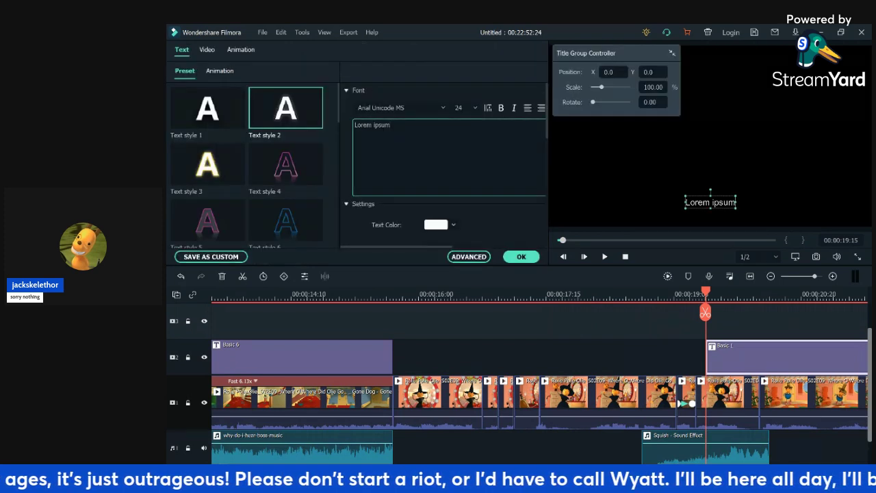
pyautogui.write('T')
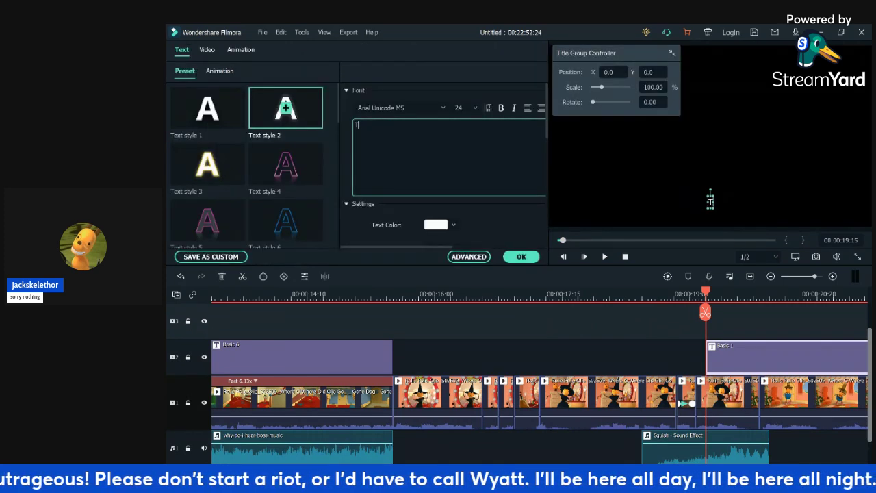
pyautogui.write('alk abo')
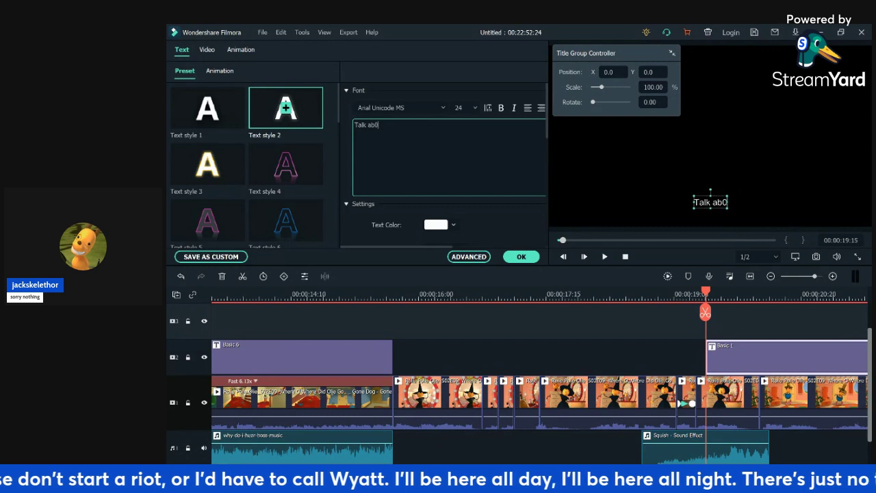
pyautogui.write('ut eye scream.')
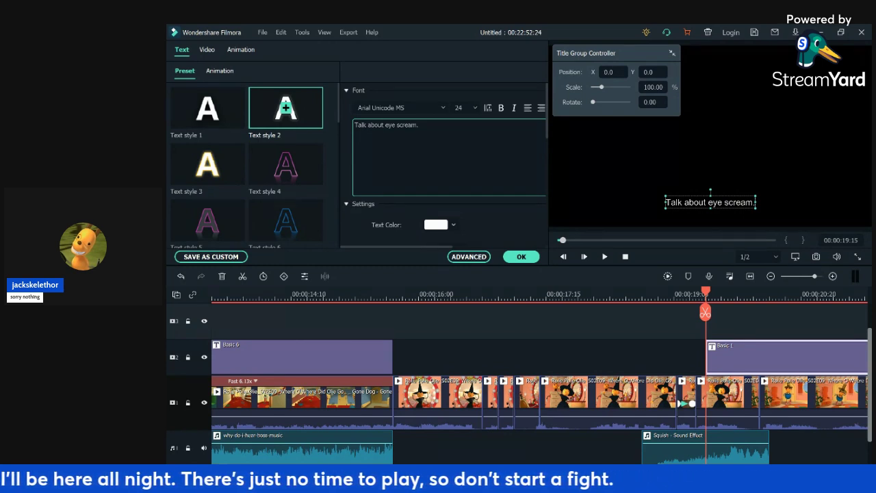
pyautogui.write('She p')
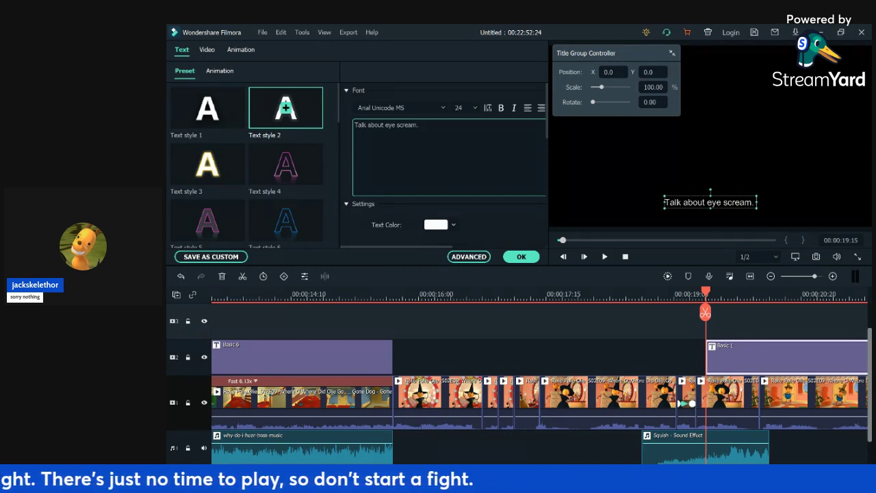
pyautogui.write('oked it o')
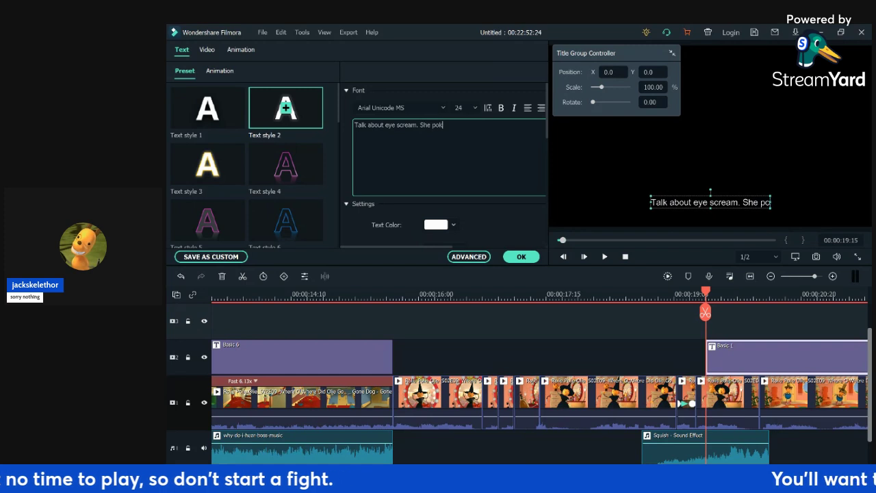
pyautogui.press('BackSpace')
pyautogui.press('BackSpace')
pyautogui.write('good!')
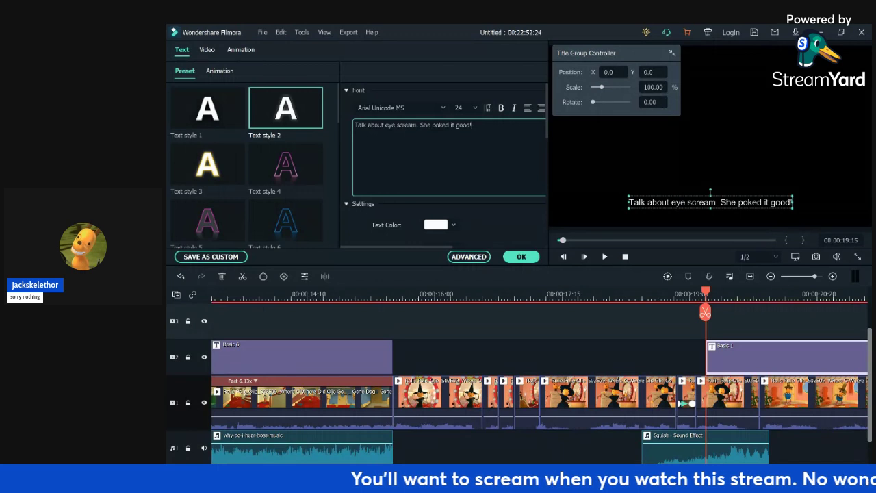
# - Shift the start of the caption title to 00:00:19:19
pyautogui.click(550, 357)
pyautogui.press('Right')
pyautogui.press('Right')
pyautogui.press('Right')
pyautogui.press('Right')
pyautogui.moveTo(773, 357); pyautogui.dragTo(786, 358)
# - Split the caption title at every frame from 00:00:19:20 to 00:00:20:05
pyautogui.press('Right')
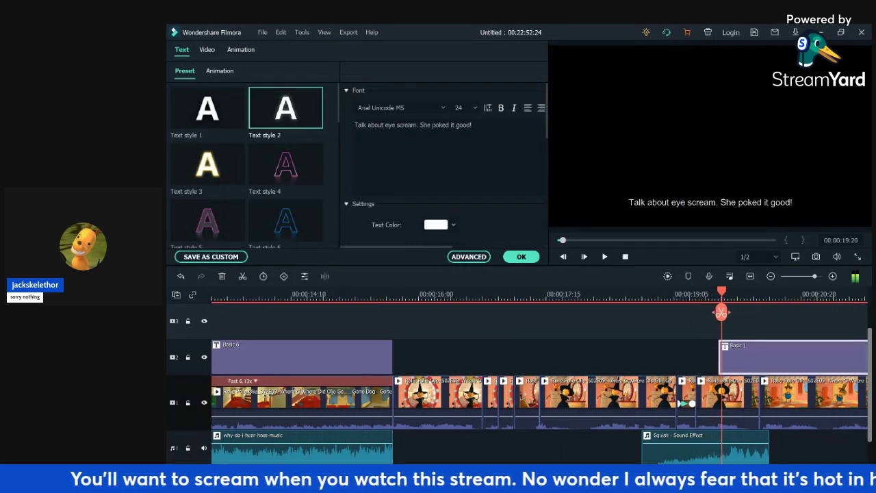
pyautogui.hotkey('ctrl', 'b')
pyautogui.press('Right')
pyautogui.moveTo(723, 357); pyautogui.dragTo(735, 357)
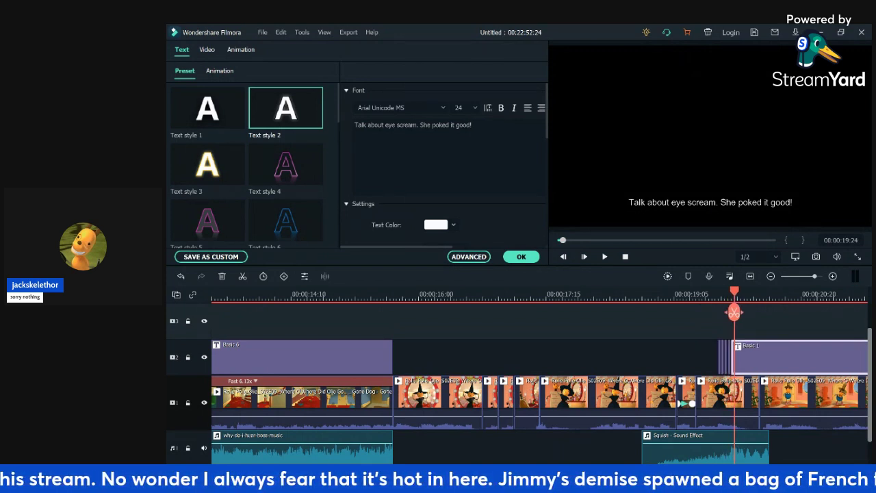
pyautogui.moveTo(734, 357); pyautogui.dragTo(755, 356)
pyautogui.press('Right')
# - Cut off the rest of the caption, the blacked-out clip and the squish sound past 00:00:20:05
pyautogui.click(753, 326)
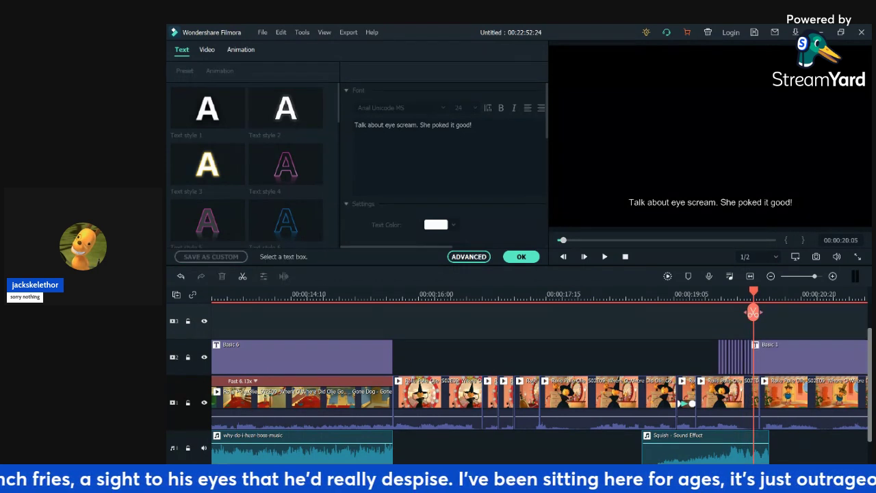
pyautogui.click(761, 446)
pyautogui.click(222, 276)
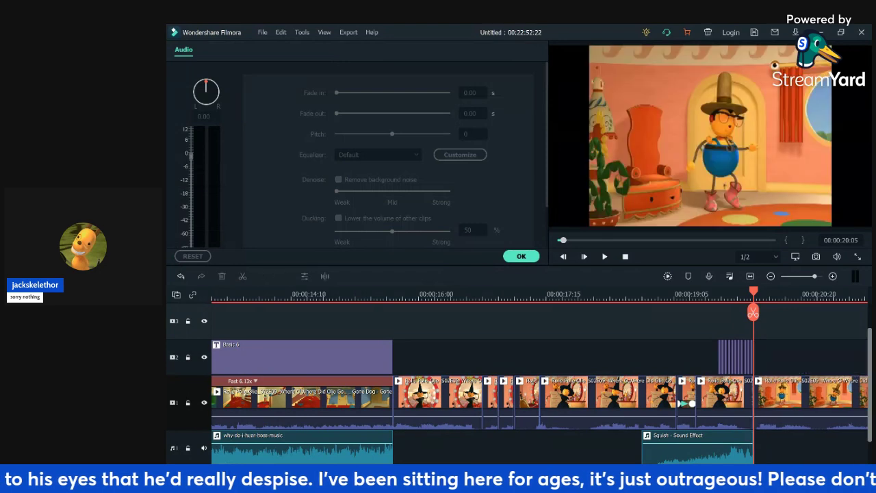
# - Delete every second one-frame caption piece between 00:00:19:20 and 00:00:20:05 to make the text flicker
pyautogui.click(706, 294)
pyautogui.scroll(5, 705, 321)
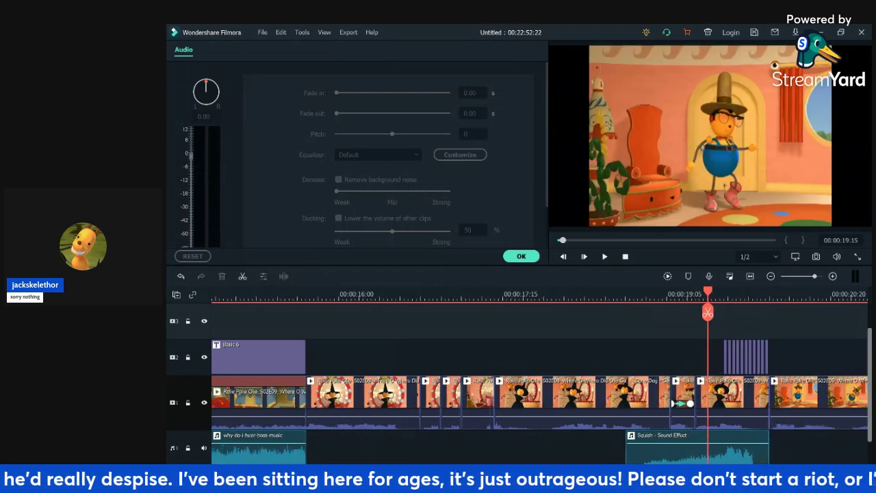
pyautogui.click(772, 352)
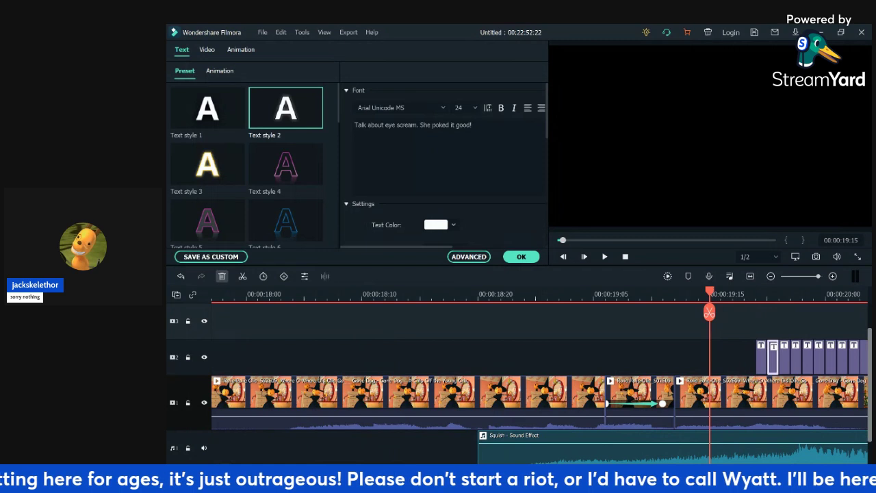
pyautogui.click(221, 275)
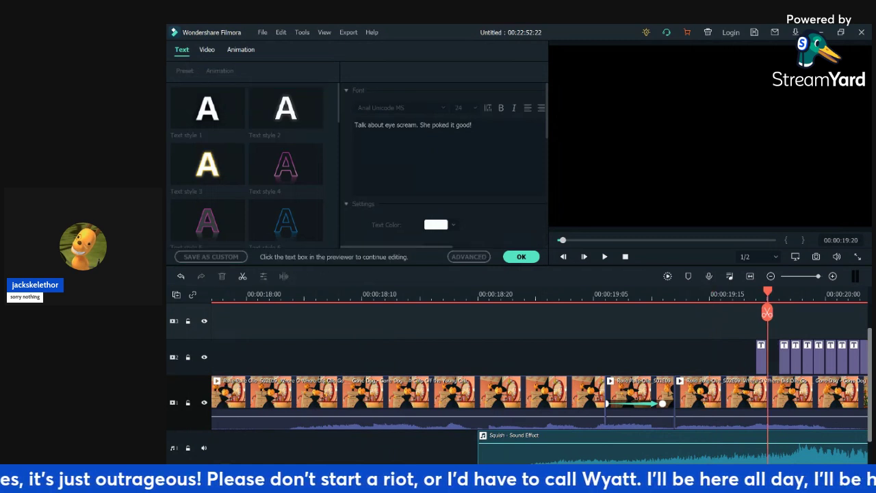
pyautogui.click(796, 360)
pyautogui.click(221, 276)
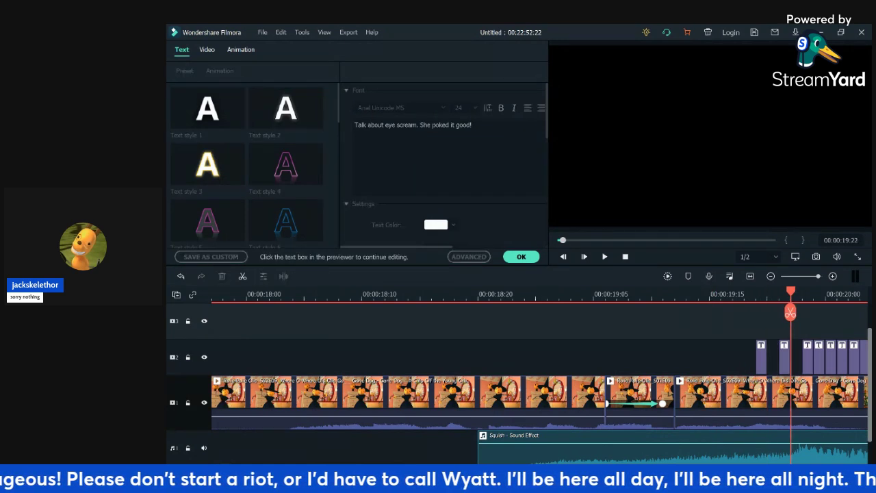
pyautogui.click(819, 360)
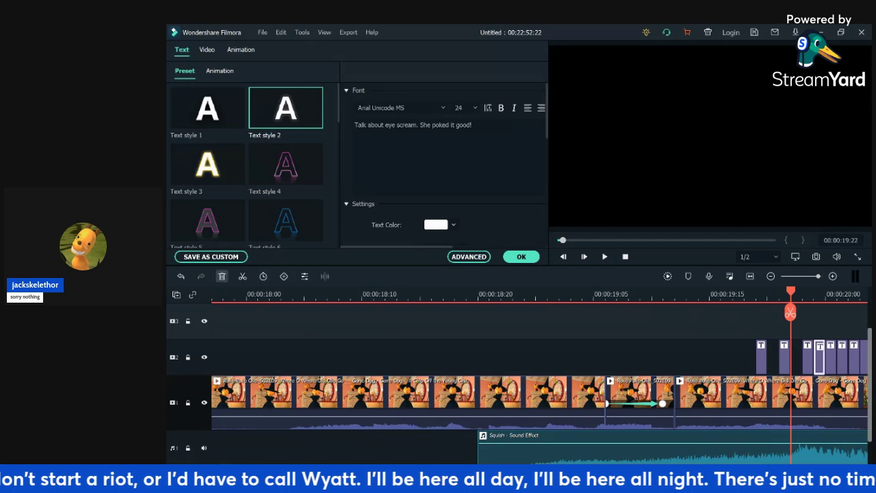
pyautogui.press('Delete')
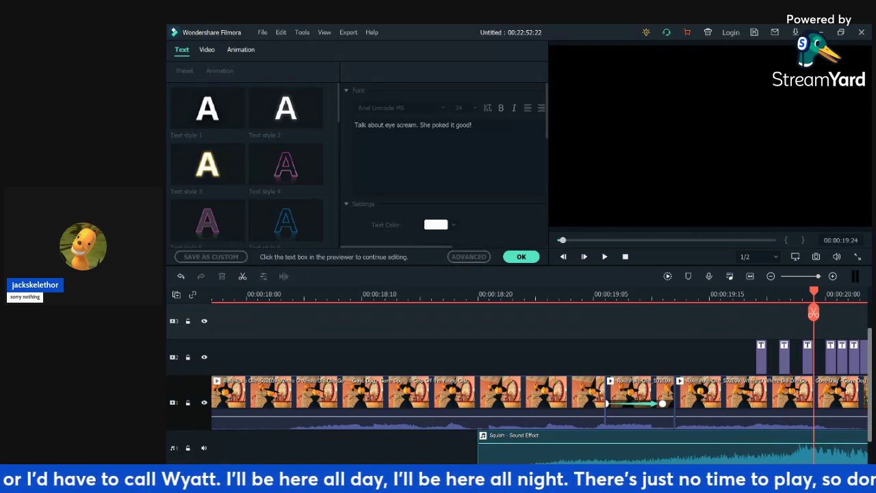
pyautogui.click(842, 360)
pyautogui.press('Delete')
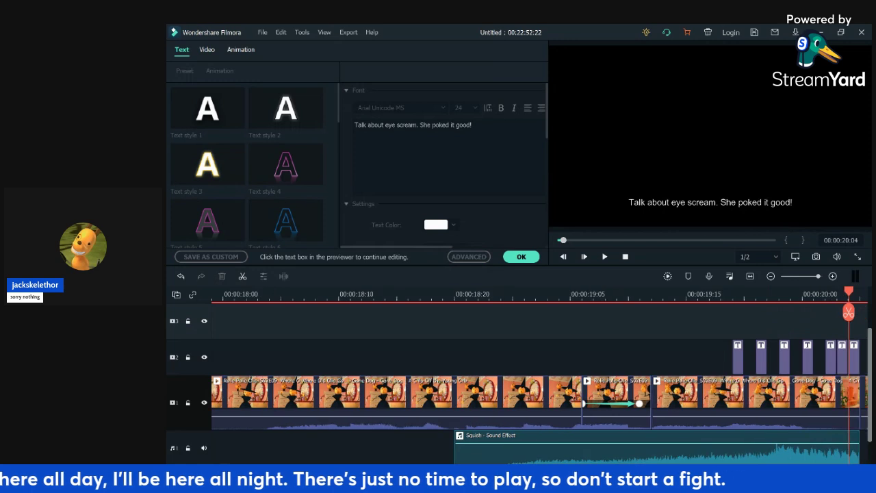
pyautogui.click(842, 360)
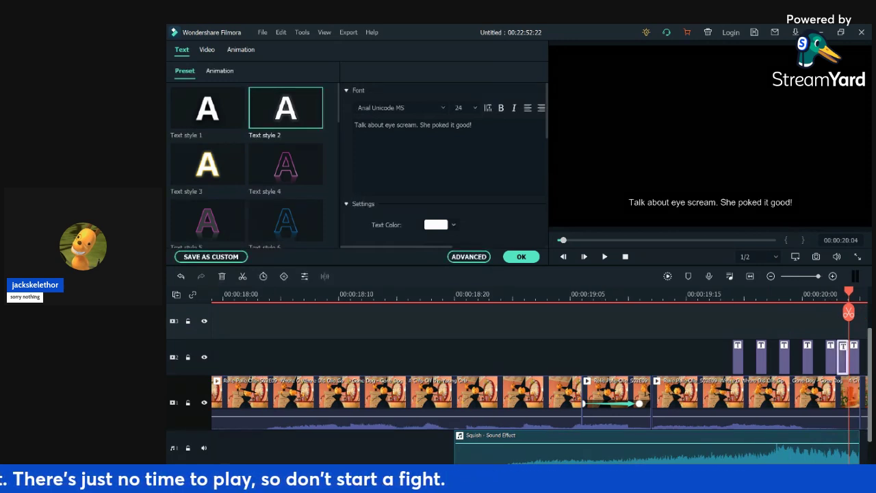
# - Play and step through the footage after the flickering caption up to about 00:00:23:19, looking for the next edit point
pyautogui.press('space')
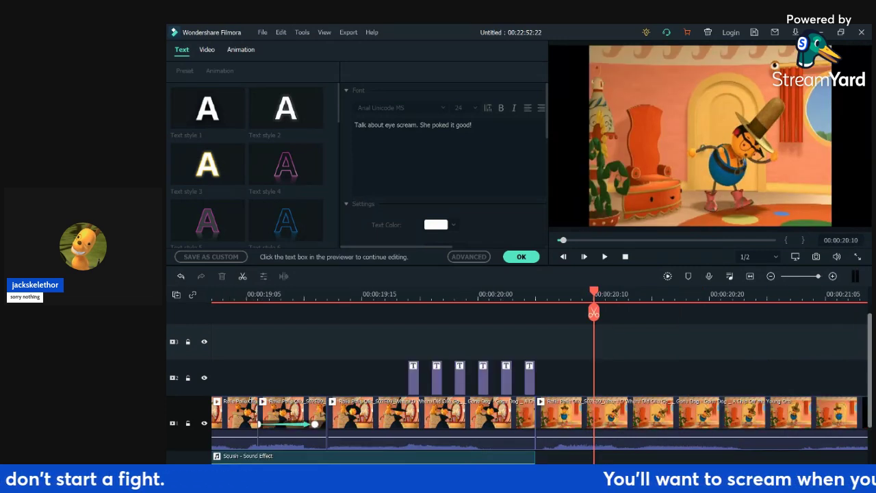
pyautogui.press('Left')
pyautogui.press('Left')
pyautogui.press('Left')
pyautogui.press('Right')
pyautogui.press('Right')
pyautogui.press('Right')
pyautogui.press('Right')
pyautogui.press('Right')
pyautogui.press('Right')
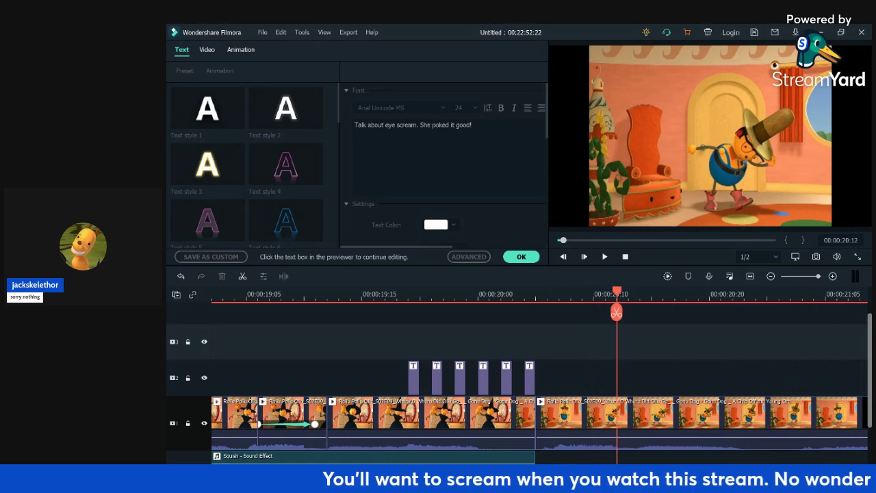
pyautogui.press('Left')
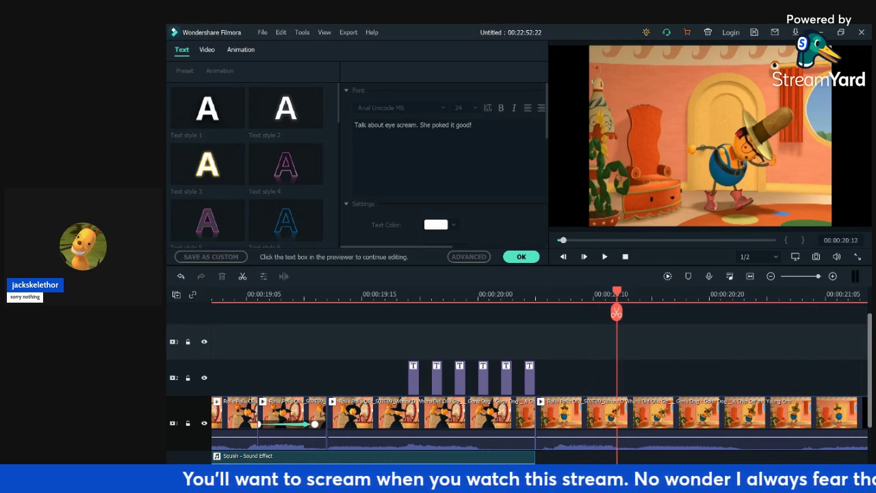
pyautogui.press('space')
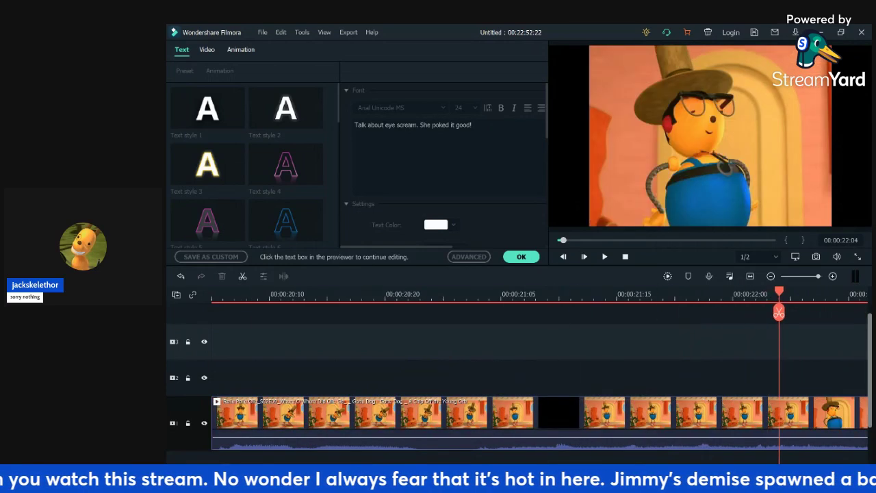
pyautogui.click(513, 294)
pyautogui.press('Right')
pyautogui.press('Right')
pyautogui.press('Right')
pyautogui.press('Right')
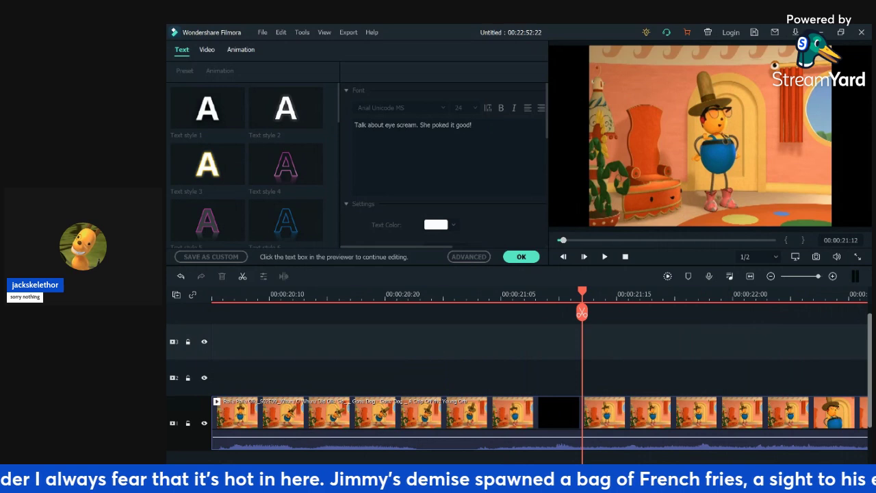
pyautogui.hotkey('ctrl', '=')
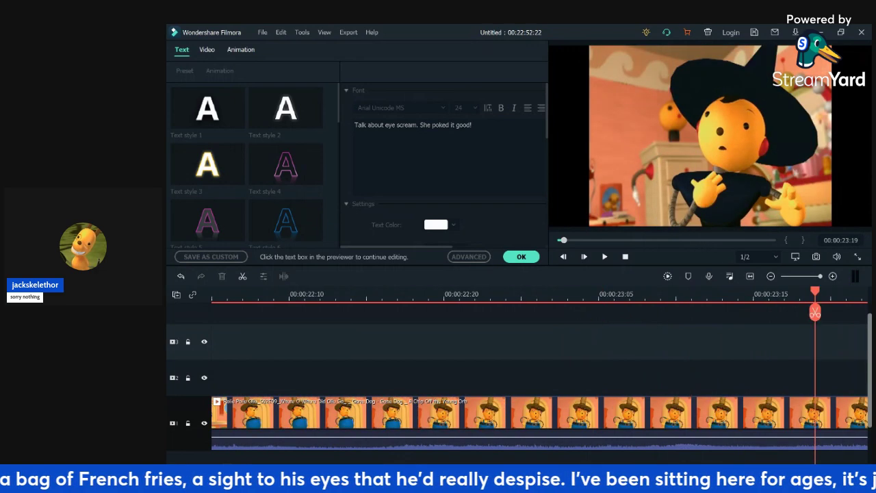
pyautogui.press('Left')
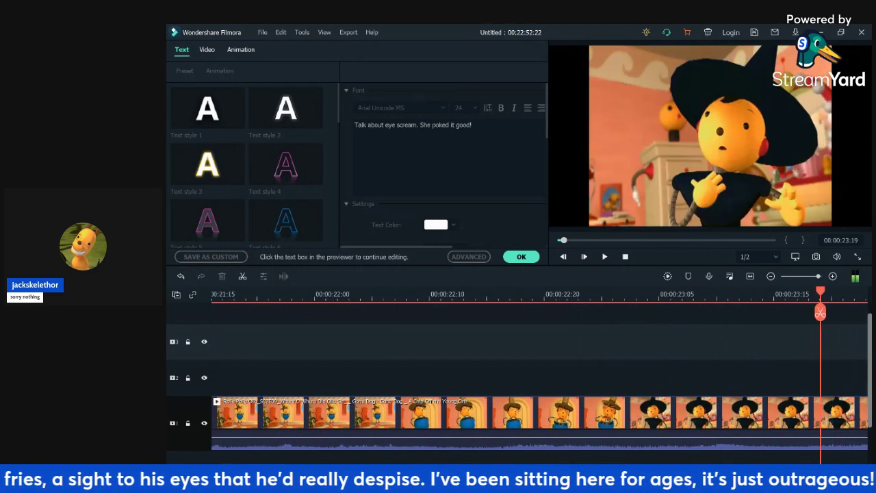
# - Split the footage at 00:00:22:01 and delete the piece between the flickering caption and that cut
pyautogui.scroll(1, 442, 314)
pyautogui.click(408, 297)
pyautogui.press('Right')
pyautogui.press('Left')
pyautogui.press('Left')
pyautogui.press('Left')
pyautogui.press('Left')
pyautogui.press('Left')
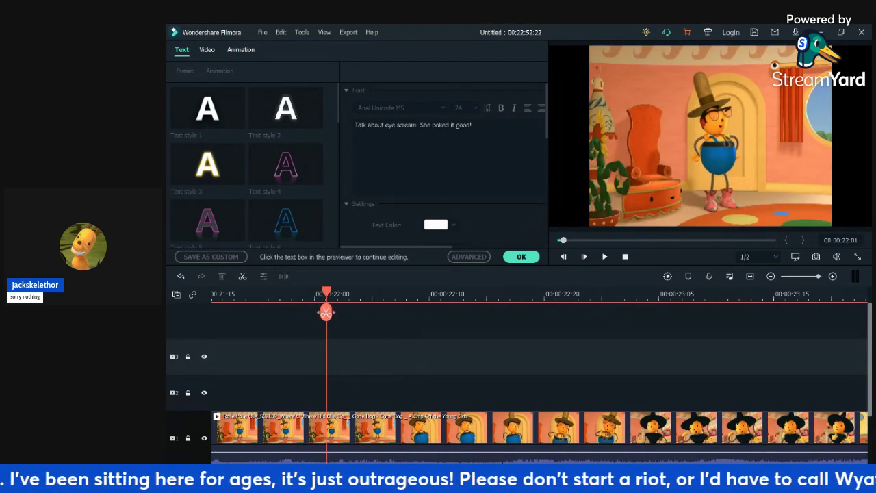
pyautogui.click(325, 312)
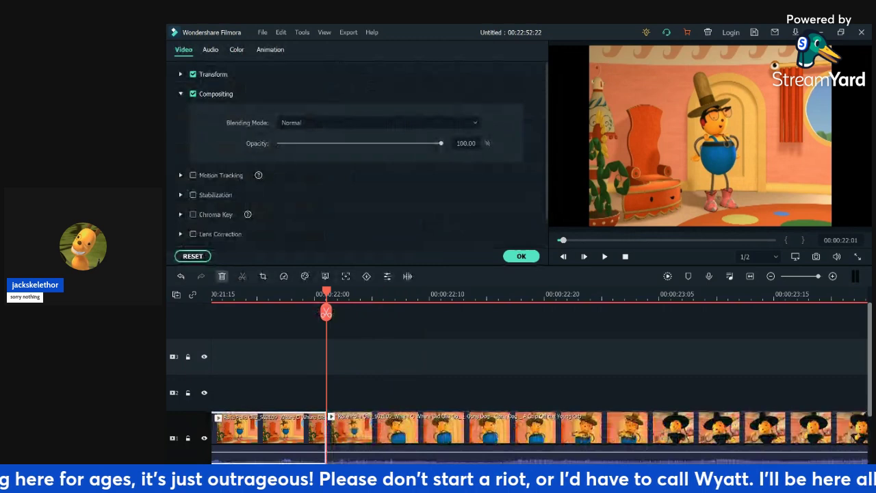
pyautogui.click(222, 276)
pyautogui.scroll(-2, 548, 377)
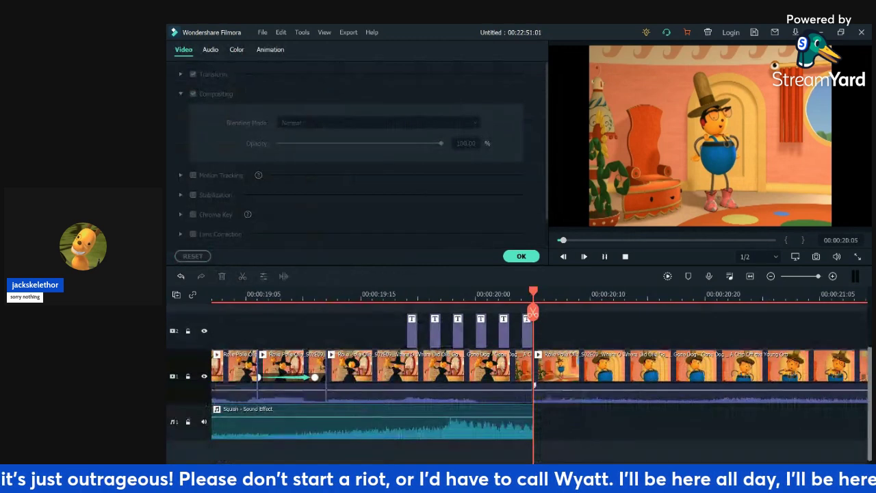
# - Play through the footage after the caption and split it at 00:00:21:24, where the shot changes to the pumpkin-headed character
pyautogui.press('space')
pyautogui.press('space')
pyautogui.click(521, 256)
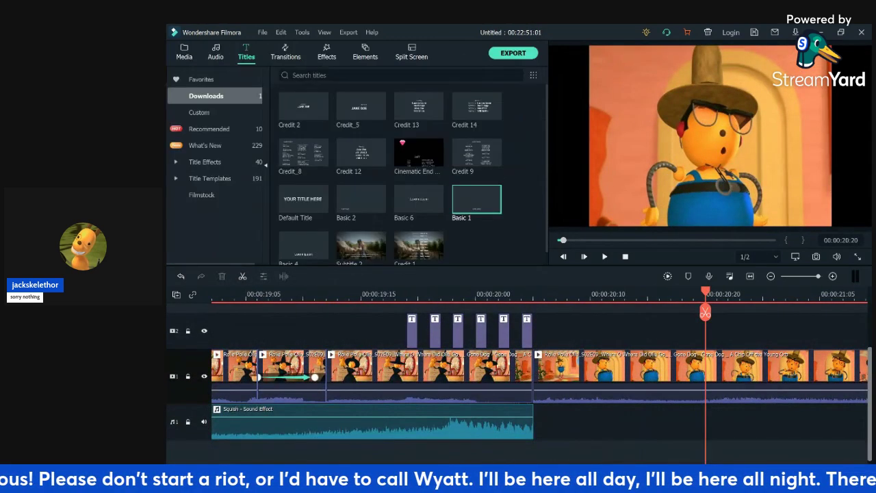
pyautogui.press('space')
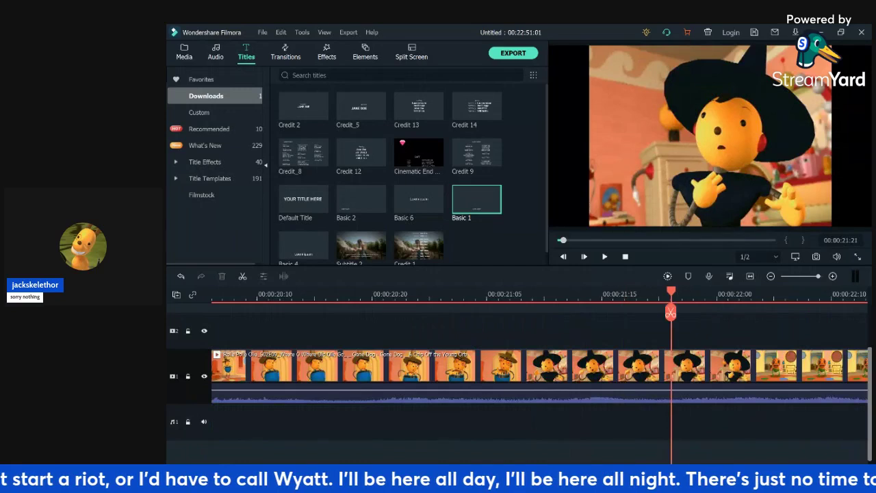
pyautogui.press('Right')
pyautogui.press('Right')
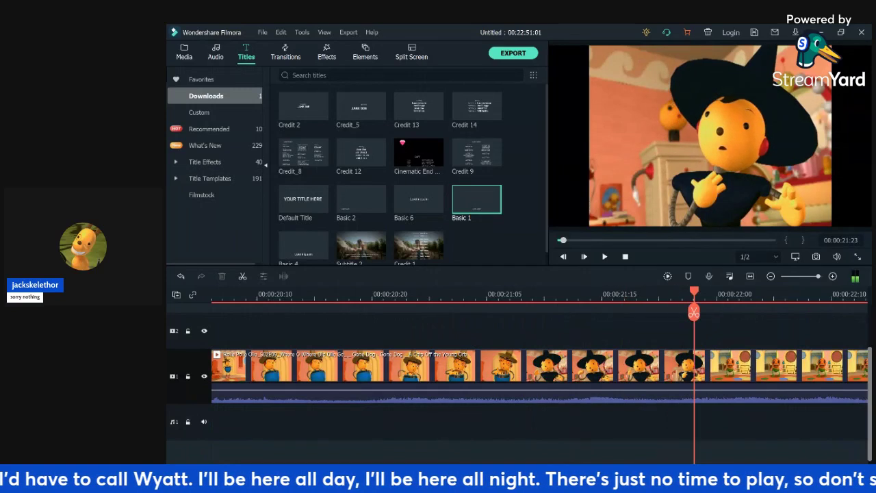
pyautogui.press('Right')
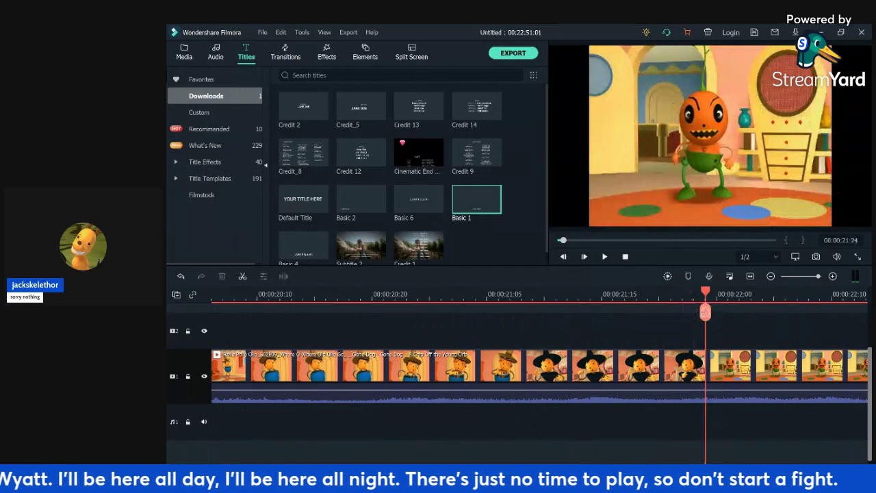
pyautogui.hotkey('ctrl', 'b')
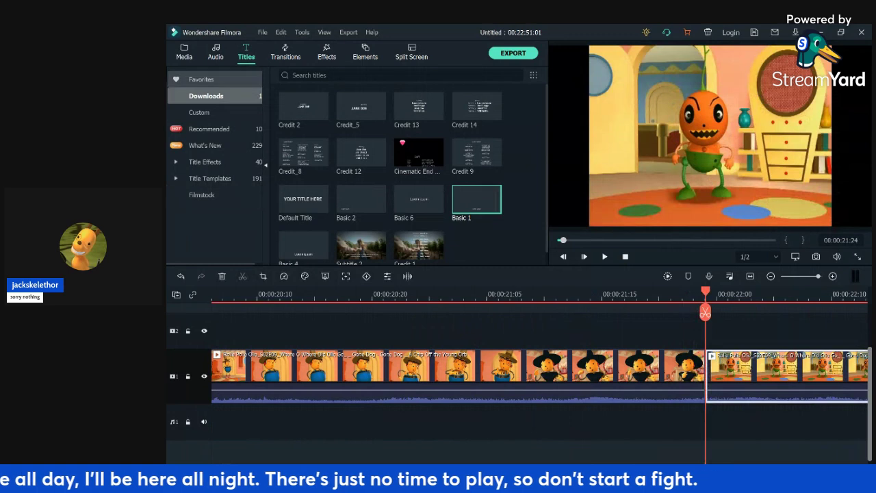
# - Add the surprise_madafaka sound from the project media to the audio track at about 00:00:21:19
pyautogui.click(184, 52)
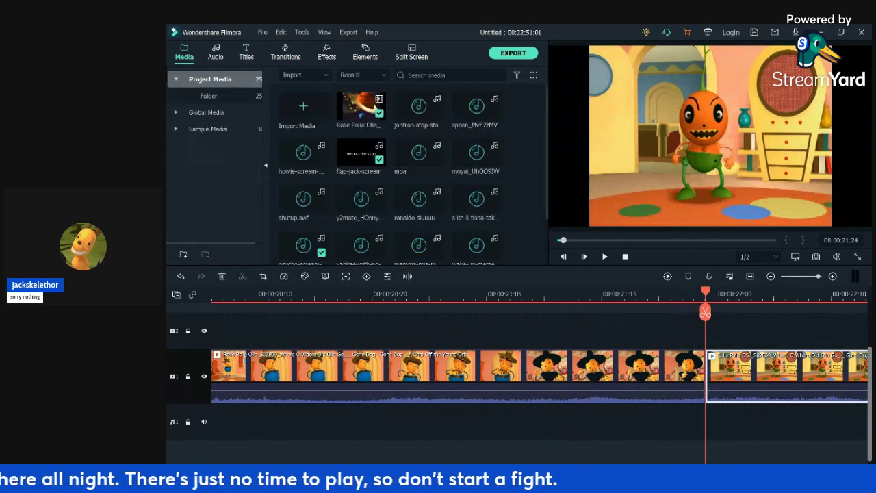
pyautogui.scroll(-3, 411, 175)
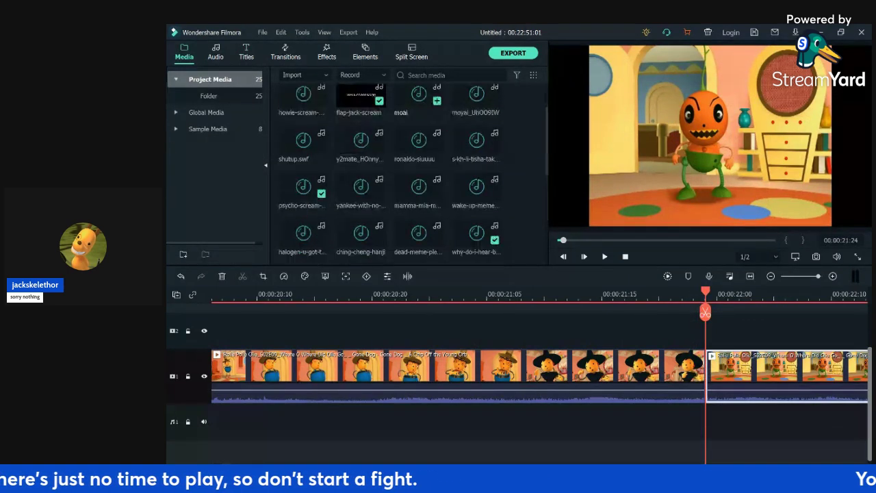
pyautogui.scroll(-3, 411, 174)
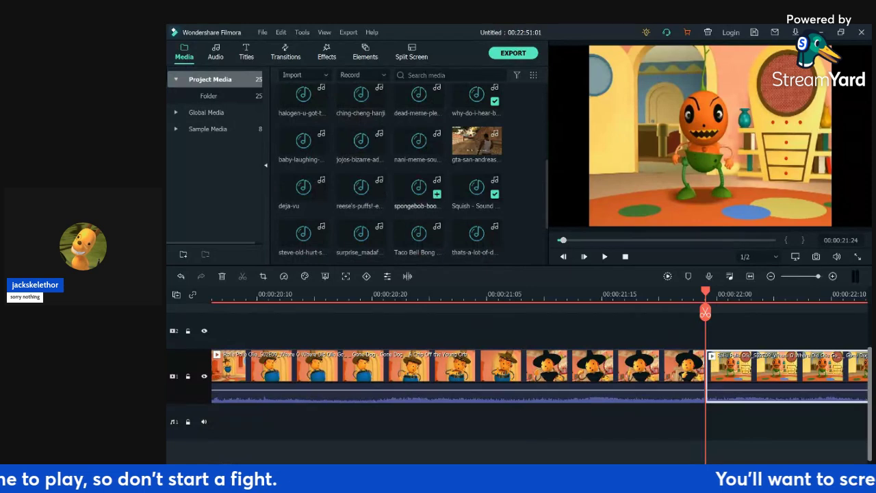
pyautogui.moveTo(361, 234); pyautogui.dragTo(648, 421)
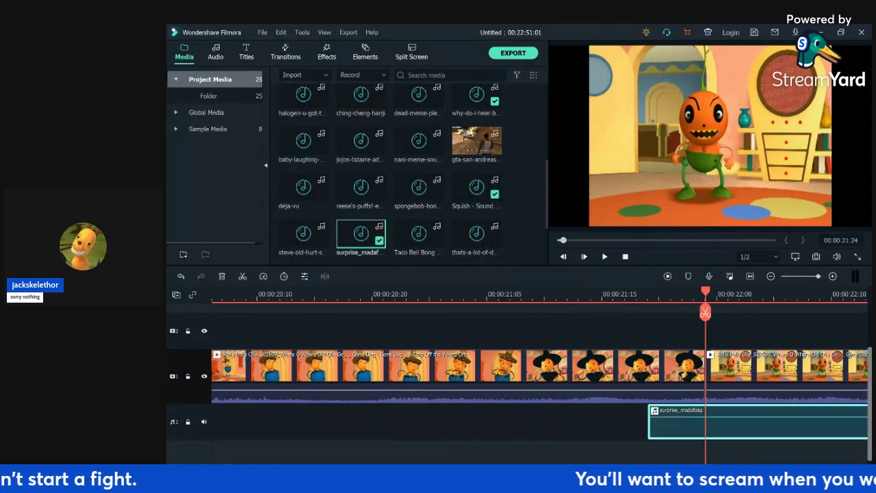
# - Move the surprise_madafaka sound to start at the 00:00:21:24 cut and play it back with the pumpkin shot
pyautogui.press('space')
pyautogui.press('space')
pyautogui.press('Up')
pyautogui.press('Up')
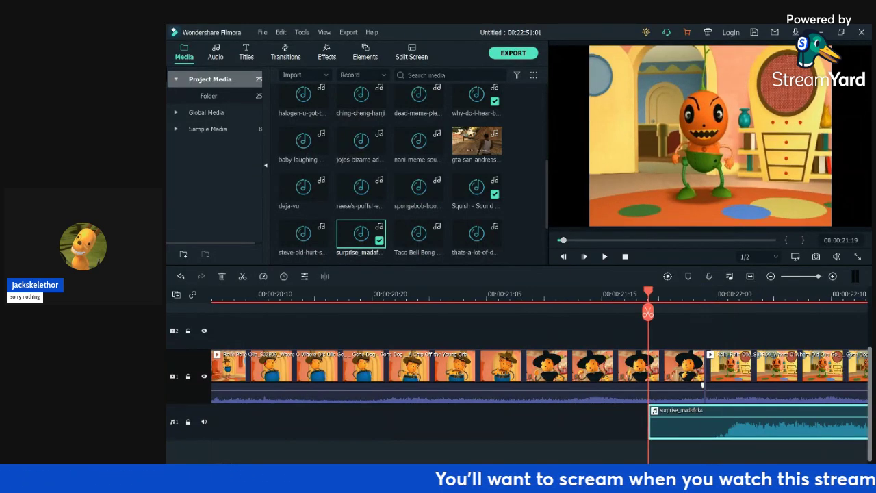
pyautogui.press('Right')
pyautogui.press('Right')
pyautogui.press('Right')
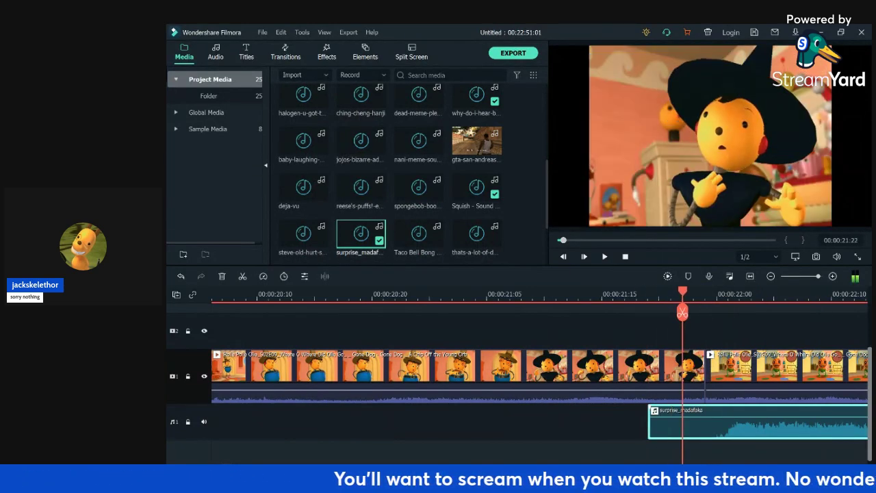
pyautogui.press('Left')
pyautogui.moveTo(691, 422); pyautogui.dragTo(749, 422)
pyautogui.press('Right')
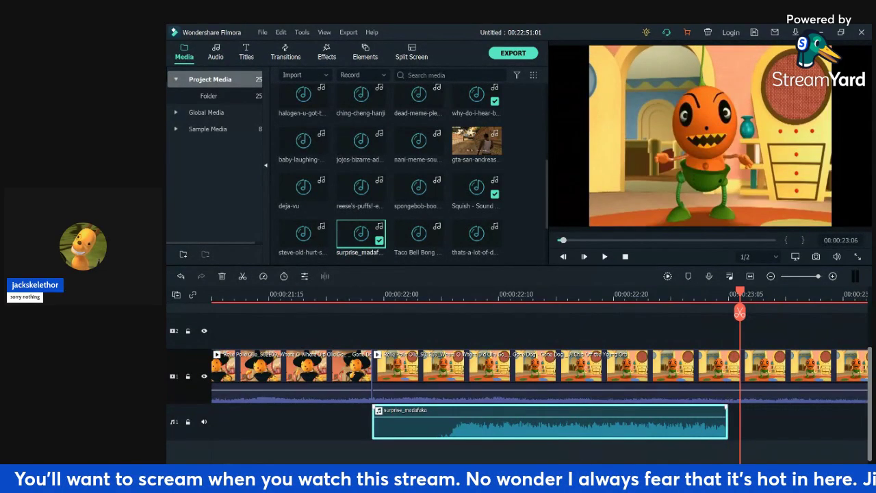
pyautogui.press('Up')
pyautogui.press('space')
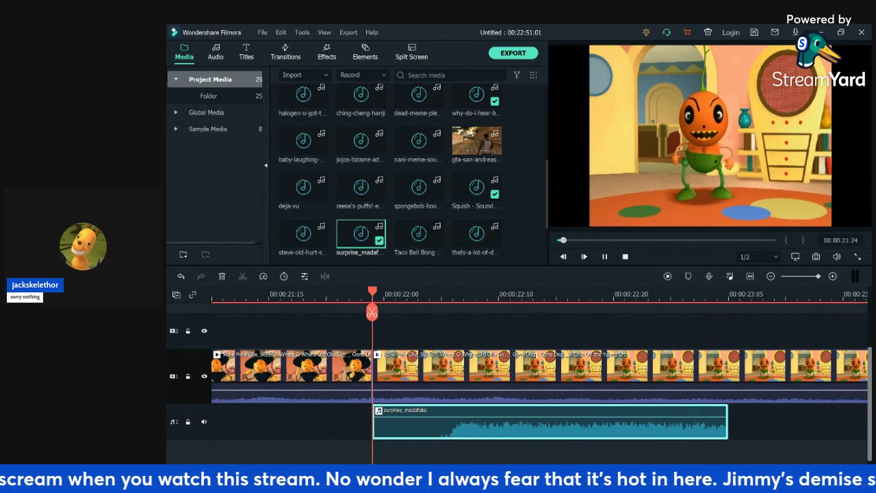
pyautogui.press('space')
# - Place the OneyPlays All Donkey Kong Bleep Censor Noises clip directly after the surprise_madafaka sound and delete its picture, keeping only the audio
pyautogui.scroll(5, 419, 188)
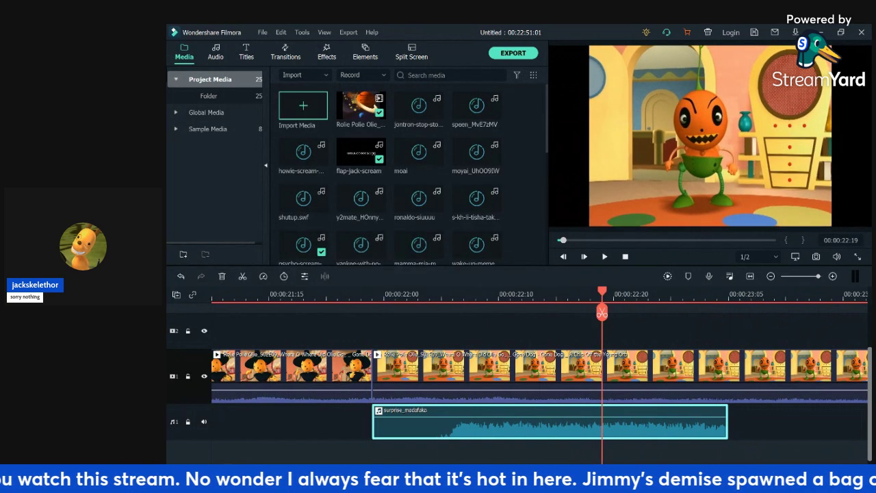
pyautogui.moveTo(303, 107); pyautogui.dragTo(363, 247)
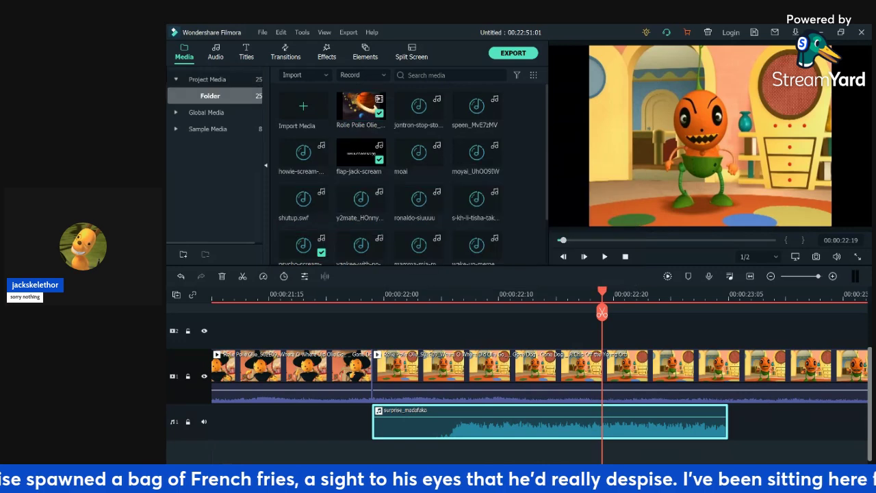
pyautogui.scroll(-4, 412, 175)
pyautogui.scroll(10, 411, 174)
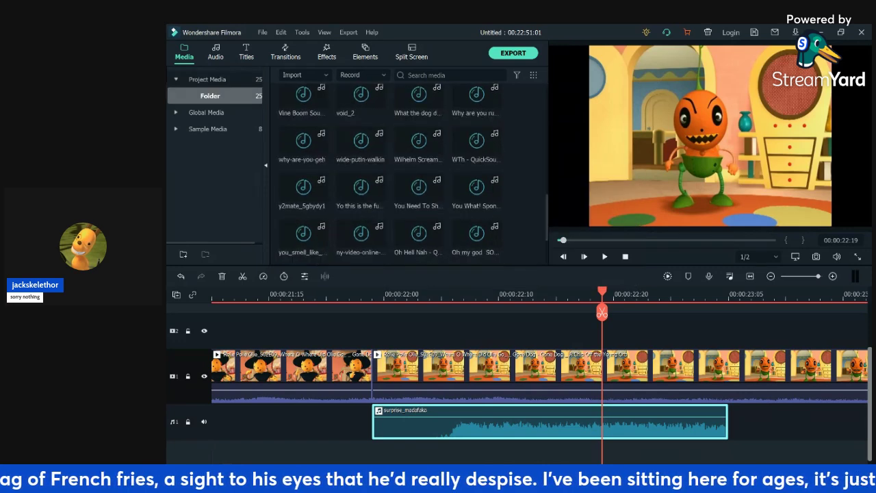
pyautogui.scroll(6, 411, 175)
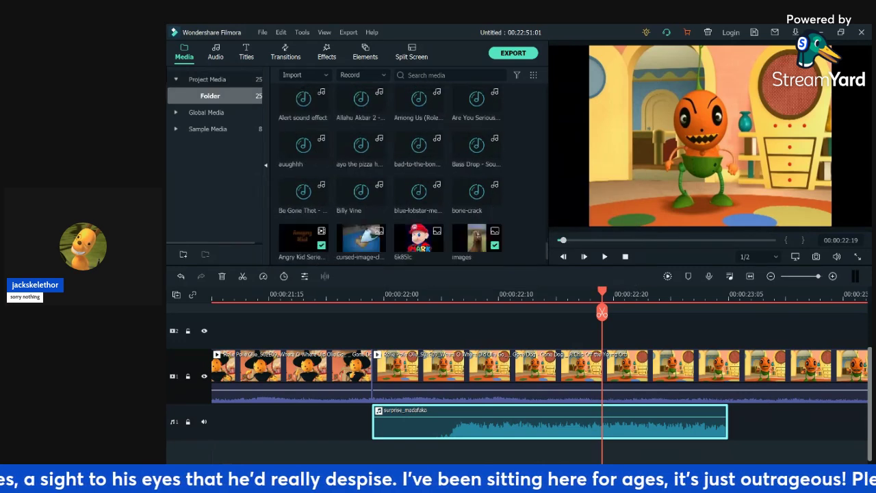
pyautogui.scroll(-8, 438, 198)
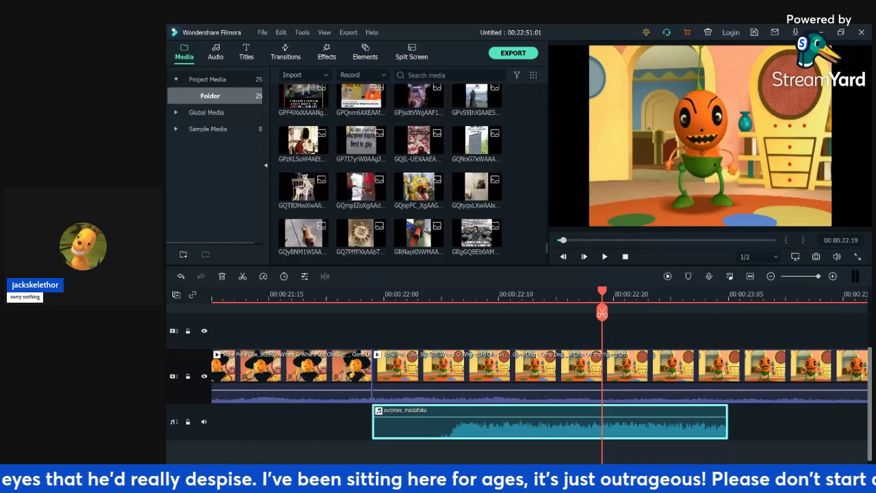
pyautogui.moveTo(477, 234); pyautogui.dragTo(732, 331)
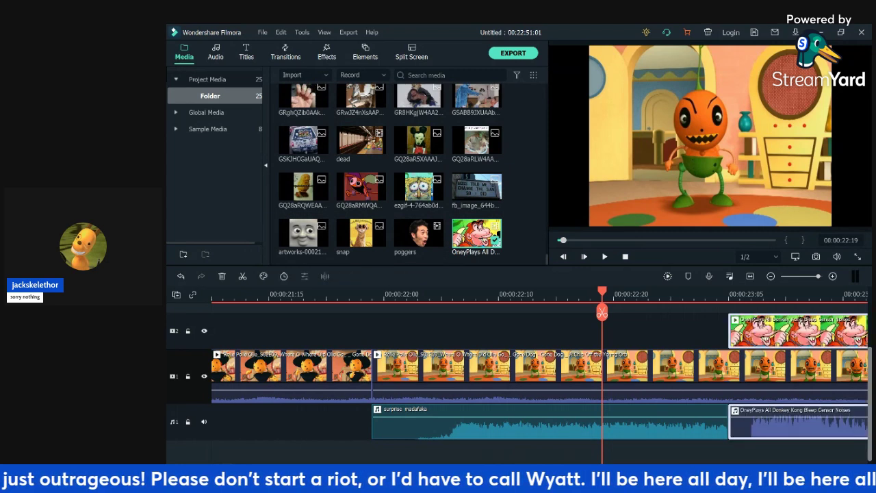
pyautogui.click(787, 332)
pyautogui.click(221, 276)
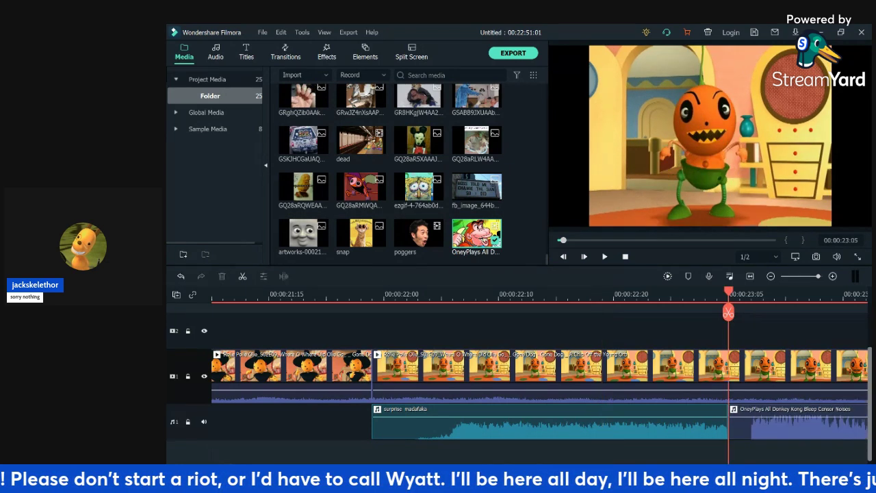
# - Split the bleep censor audio at 00:00:28:10 and delete everything before it, closing the gap after the surprise_madafaka sound
pyautogui.press('Down')
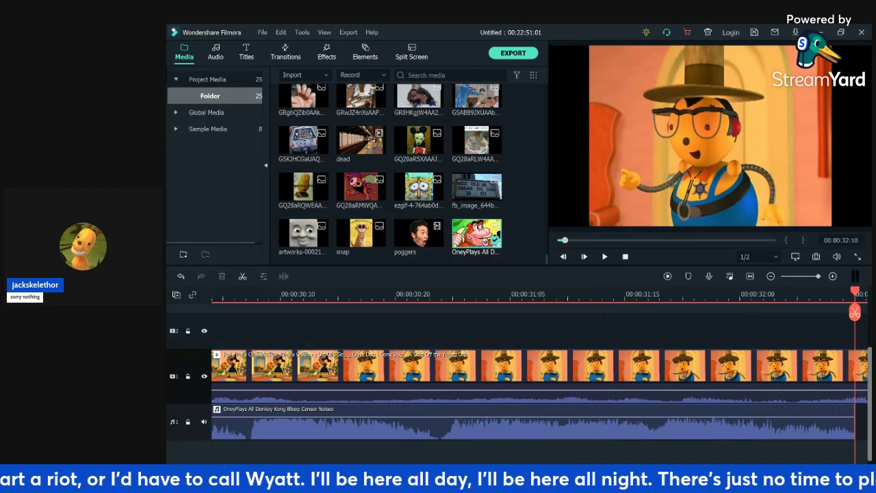
pyautogui.click(246, 295)
pyautogui.press('Left')
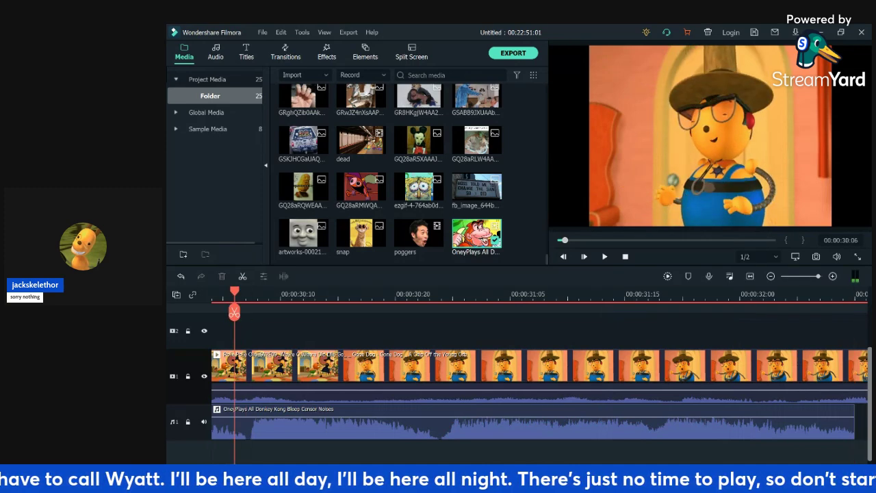
pyautogui.press('Left')
pyautogui.press('Left')
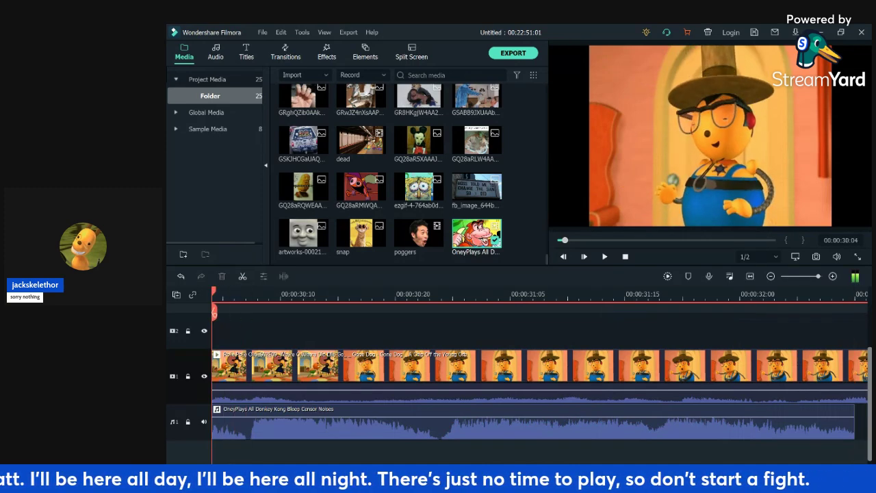
pyautogui.press('Left')
pyautogui.press('Left')
pyautogui.press('Left')
pyautogui.press('Left')
pyautogui.press('Left')
pyautogui.press('Left')
pyautogui.press('Left')
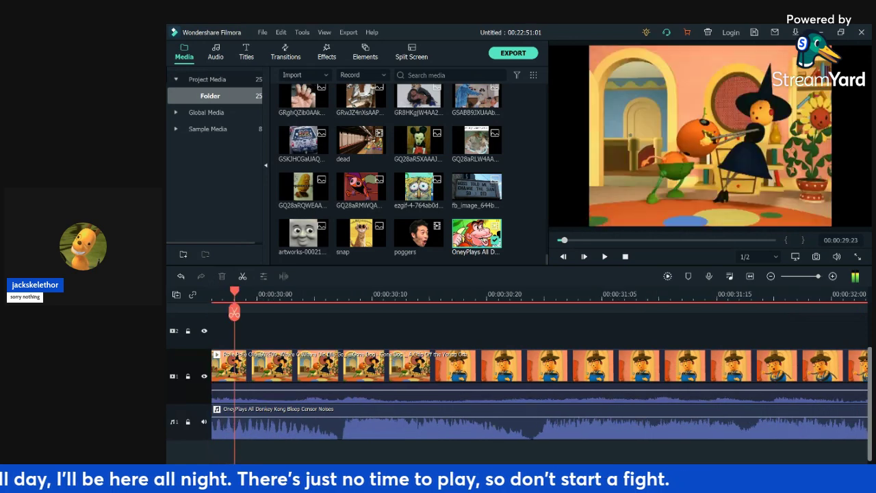
pyautogui.press('Left')
pyautogui.press('Left')
pyautogui.press('Left')
pyautogui.press('Left')
pyautogui.press('Left')
pyautogui.press('Left')
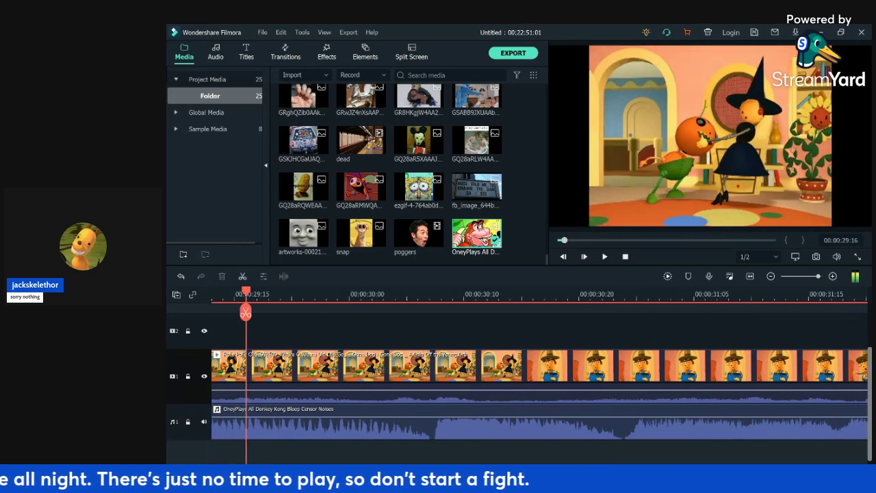
pyautogui.press('Left')
pyautogui.press('Left')
pyautogui.press('Left')
pyautogui.press('Left')
pyautogui.press('Left')
pyautogui.press('Left')
pyautogui.press('Left')
pyautogui.press('Left')
pyautogui.press('Left')
pyautogui.press('Left')
pyautogui.press('Left')
pyautogui.press('Left')
pyautogui.press('Left')
pyautogui.press('Left')
pyautogui.press('Left')
pyautogui.press('Left')
pyautogui.press('Left')
pyautogui.press('Left')
pyautogui.press('Left')
pyautogui.press('Left')
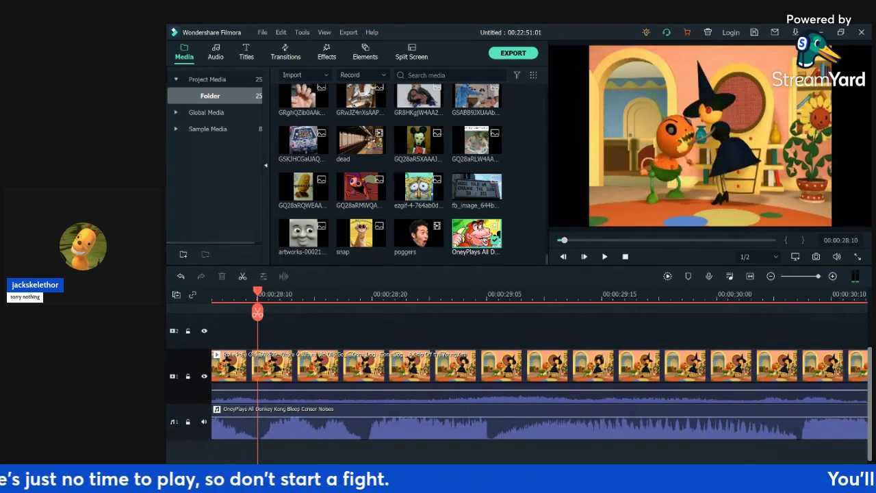
pyautogui.press('Right')
pyautogui.click(287, 426)
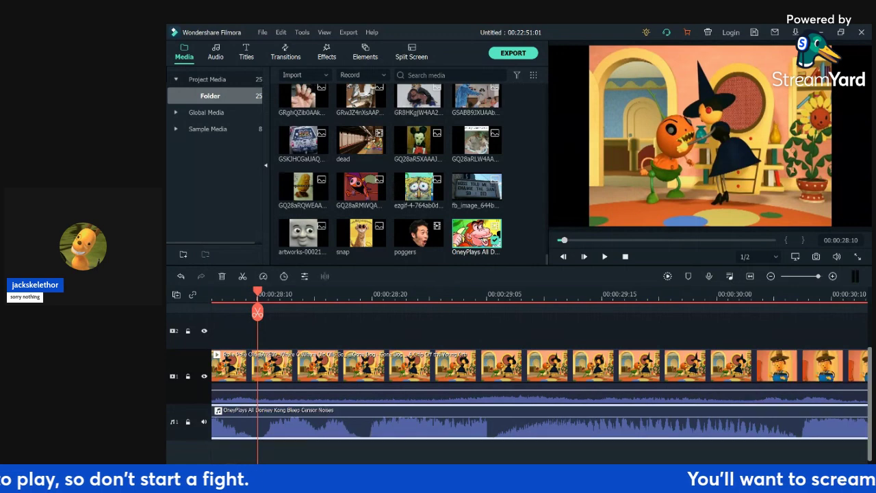
pyautogui.click(258, 312)
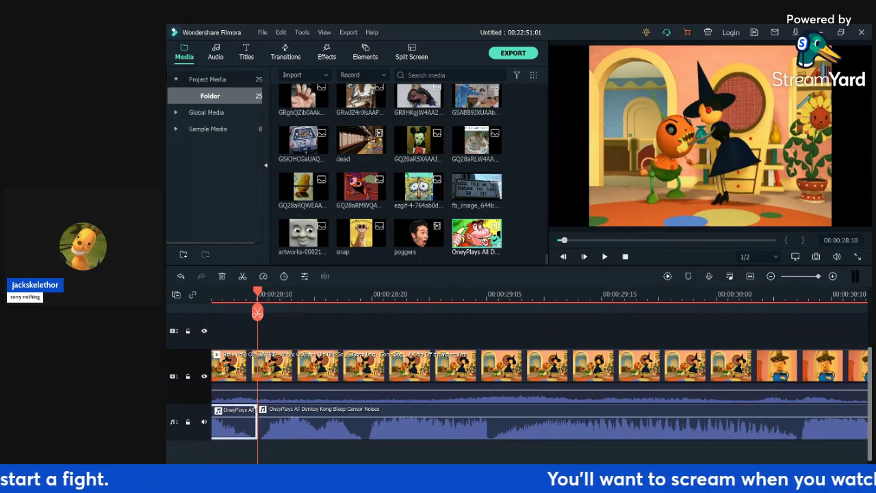
pyautogui.press('Delete')
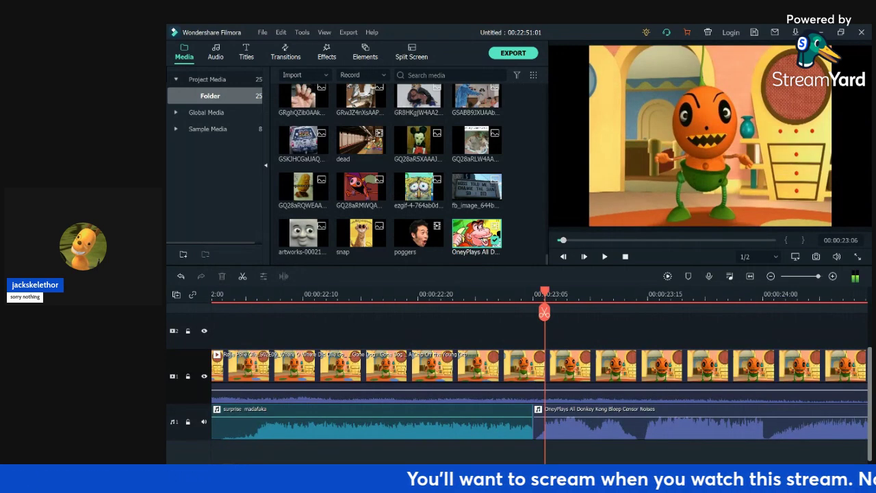
# - Split the bleep censor audio at 00:00:23:14 and delete everything after the cut, keeping only the first bleep
pyautogui.press('Right')
pyautogui.press('Right')
pyautogui.press('Right')
pyautogui.press('Right')
pyautogui.press('Right')
pyautogui.press('Right')
pyautogui.press('Right')
pyautogui.press('Right')
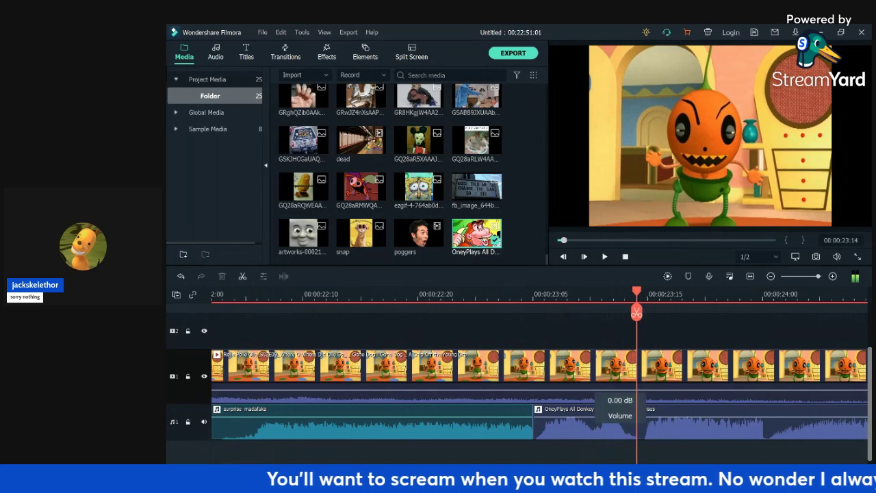
pyautogui.press('Right')
pyautogui.click(656, 424)
pyautogui.press('Left')
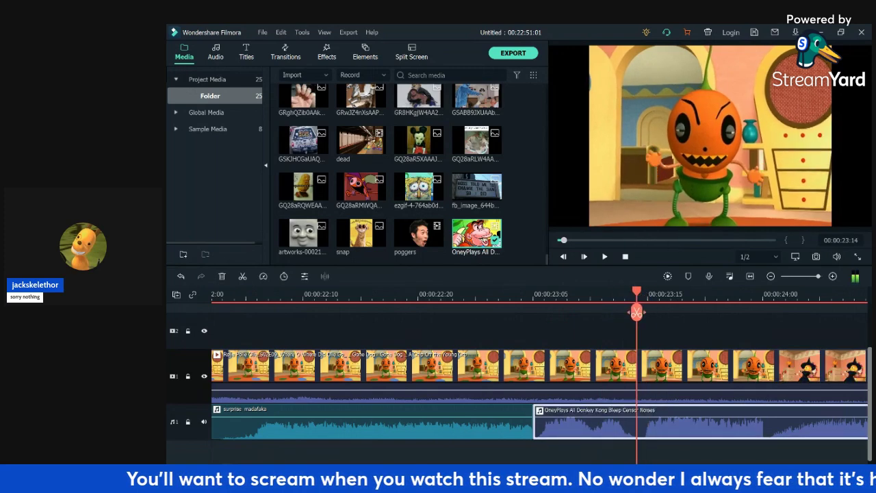
pyautogui.click(637, 312)
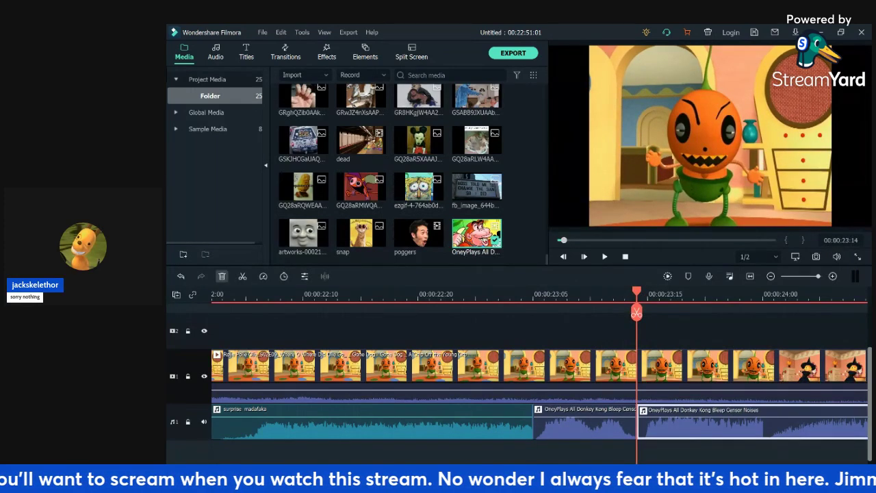
pyautogui.press('Delete')
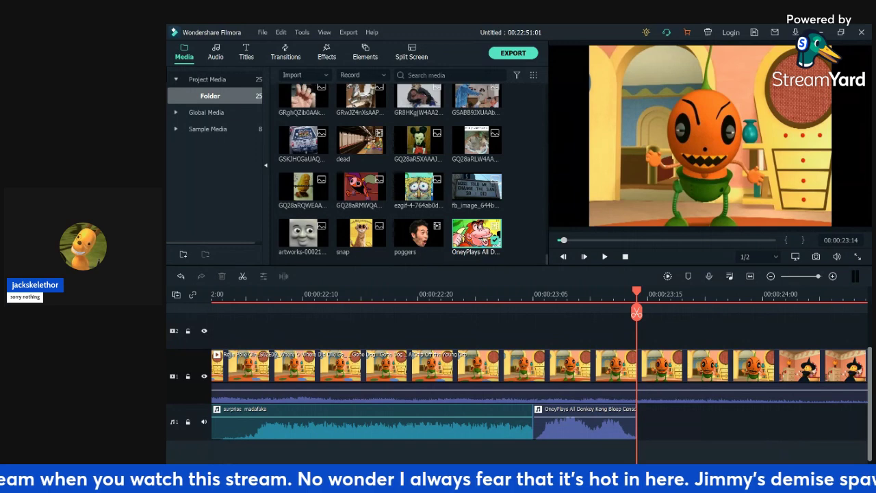
# - Split the surprise_madafaka sound at 00:00:22:22 and delete its ending, closing the gap so the bleep follows directly
pyautogui.click(419, 294)
pyautogui.press('Right')
pyautogui.press('Right')
pyautogui.press('Right')
pyautogui.press('Left')
pyautogui.click(435, 423)
pyautogui.click(441, 313)
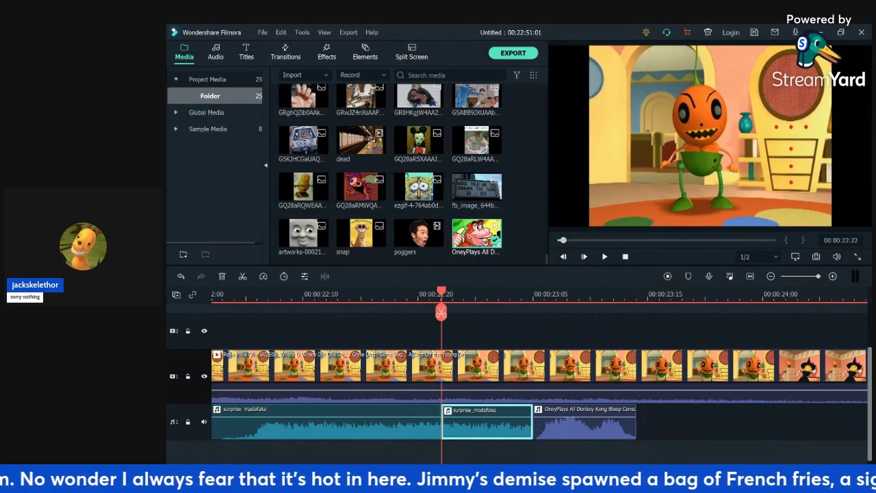
pyautogui.press('Delete')
pyautogui.press('Right')
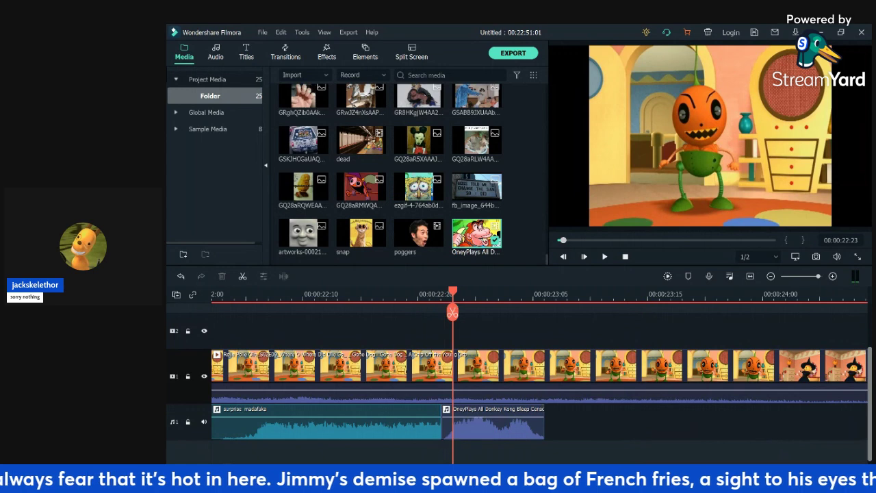
# - Play back the two sounds and move the bleep to the second audio track, slightly overlapping the end of surprise_madafaka
pyautogui.click(372, 295)
pyautogui.press('space')
pyautogui.press('space')
pyautogui.moveTo(542, 408); pyautogui.dragTo(532, 444)
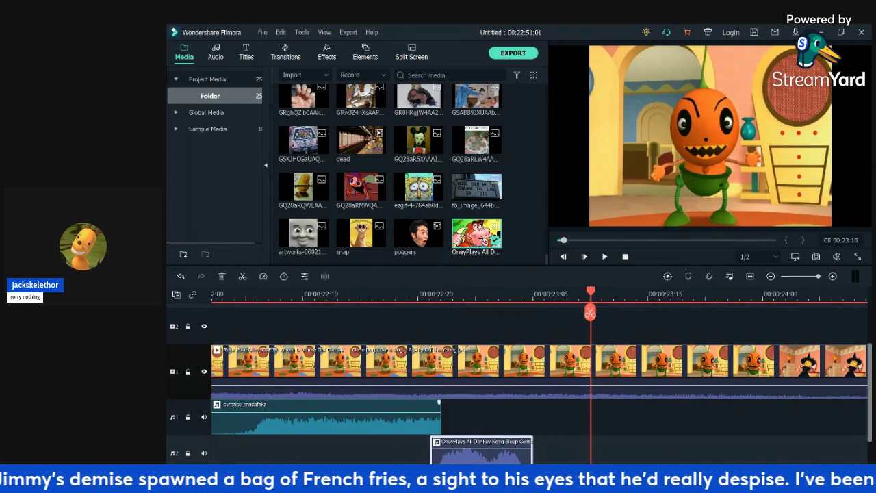
# - Split the pumpkin shot at 00:00:23:08 and silence the original audio of the part before the cut
pyautogui.moveTo(590, 293); pyautogui.dragTo(568, 293)
pyautogui.click(568, 366)
pyautogui.click(568, 312)
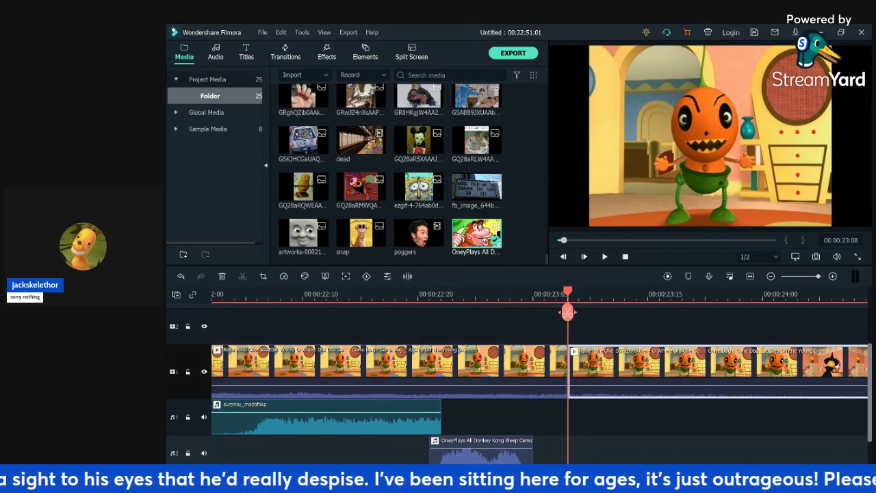
pyautogui.press('Up')
pyautogui.press('Up')
pyautogui.press('Up')
pyautogui.press('Up')
pyautogui.press('Up')
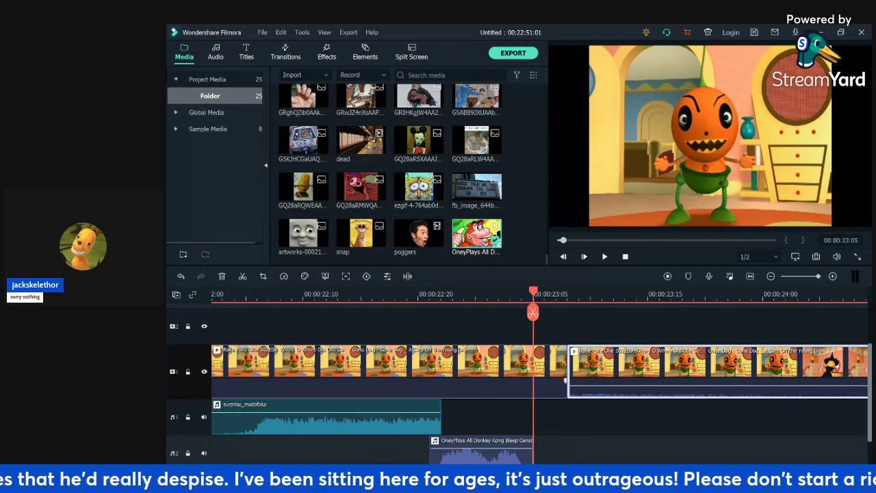
# - Play back the pumpkin shot from the 00:00:21:24 cut to check it with the overlapping surprise and bleep sounds
pyautogui.press('space')
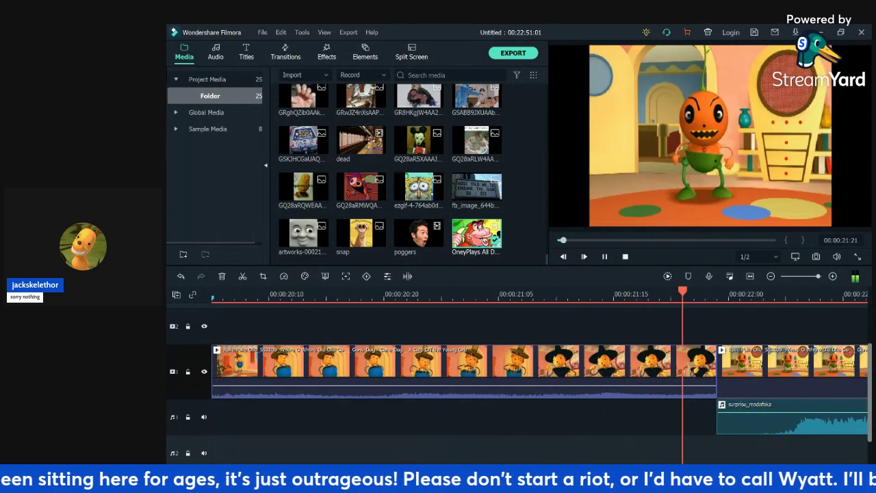
pyautogui.press('space')
pyautogui.press('Up')
pyautogui.press('Up')
pyautogui.press('Up')
pyautogui.press('Up')
pyautogui.press('Up')
pyautogui.press('Up')
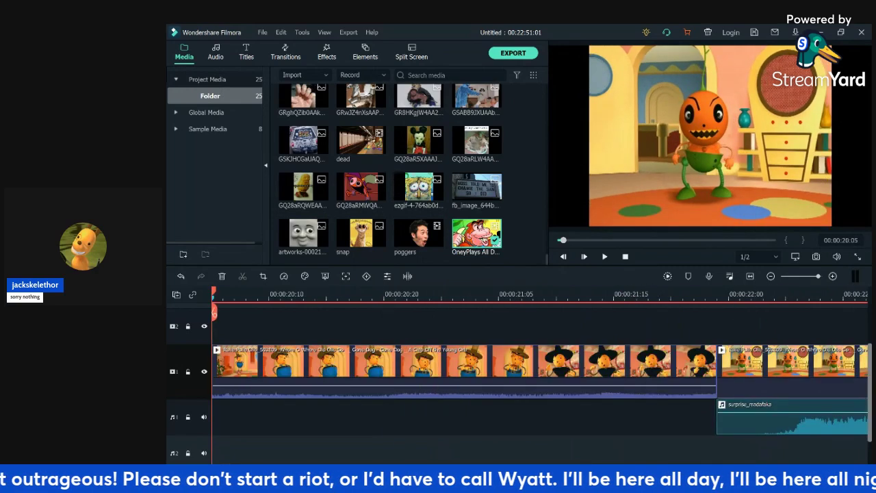
pyautogui.press('Up')
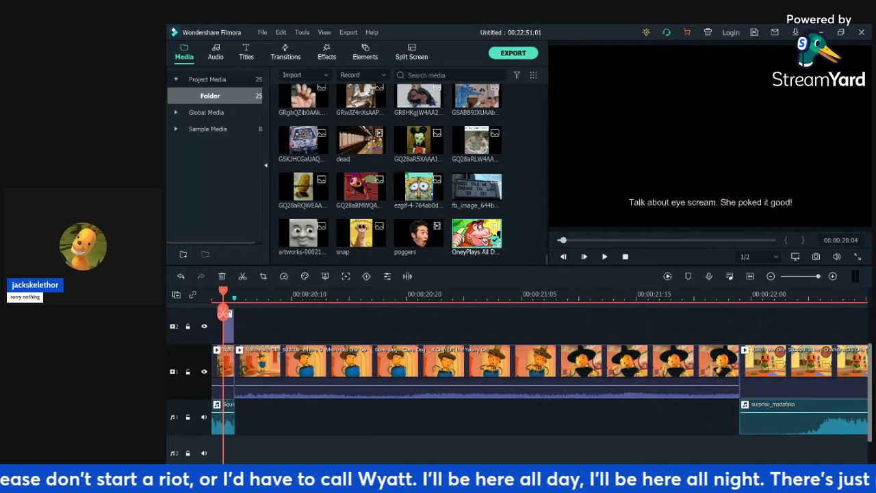
pyautogui.press('Down')
pyautogui.press('Down')
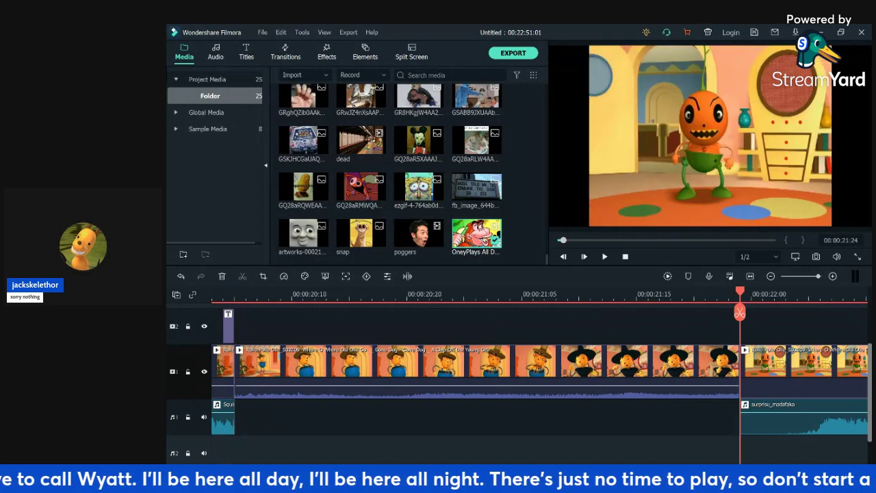
pyautogui.press('space')
pyautogui.press('space')
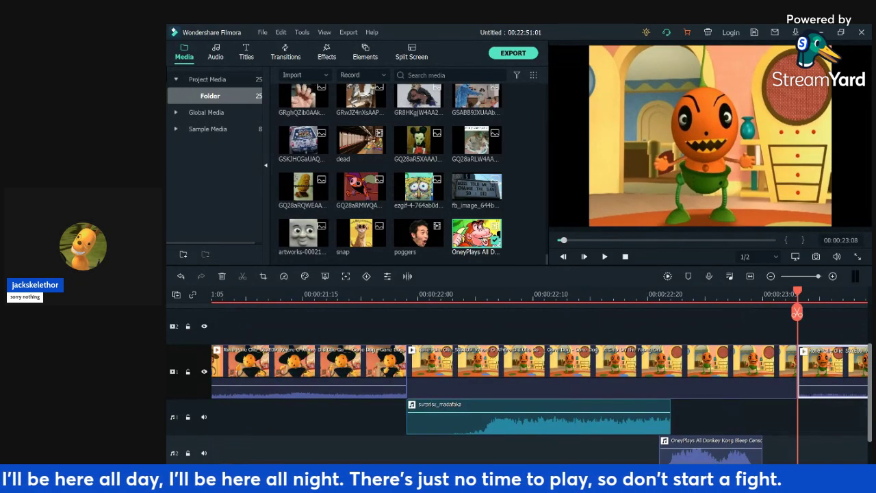
# - Split the pumpkin shot at 00:00:23:05, where the bleep ends, and delete the short piece up to the following cut
pyautogui.press('Left')
pyautogui.press('Left')
pyautogui.press('Left')
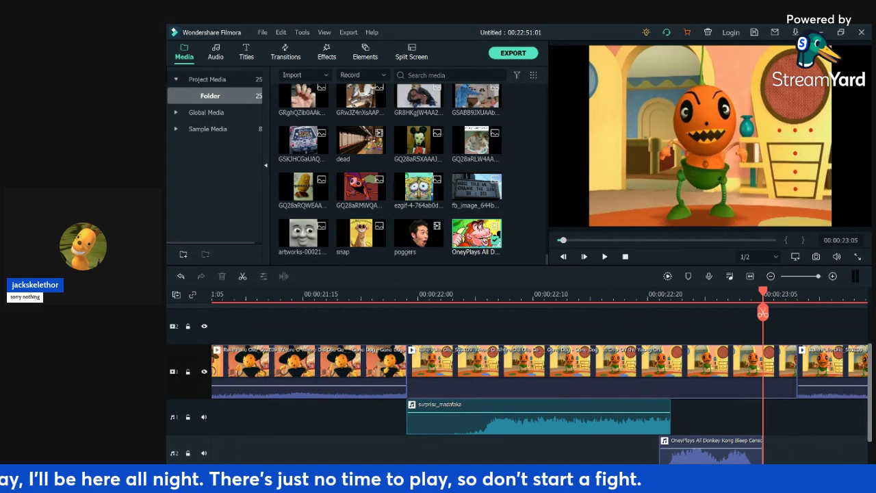
pyautogui.hotkey('ctrl', 'b')
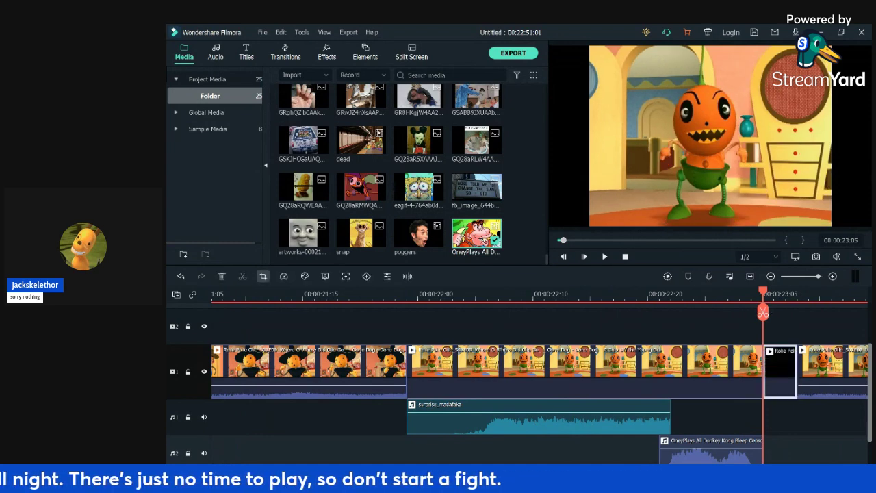
pyautogui.press('Delete')
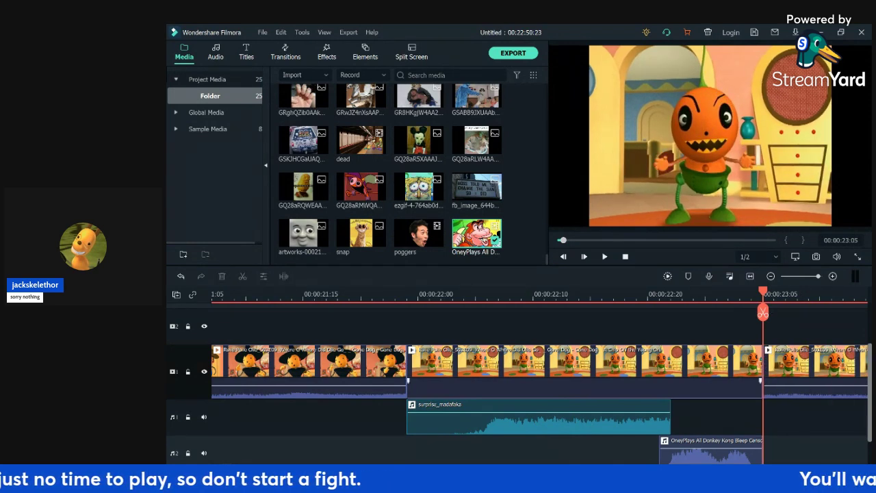
# - Replay the end of the pumpkin shot to check how the bleep fits the trimmed picture
pyautogui.press('Up')
pyautogui.press('Up')
pyautogui.press('Down')
pyautogui.press('Down')
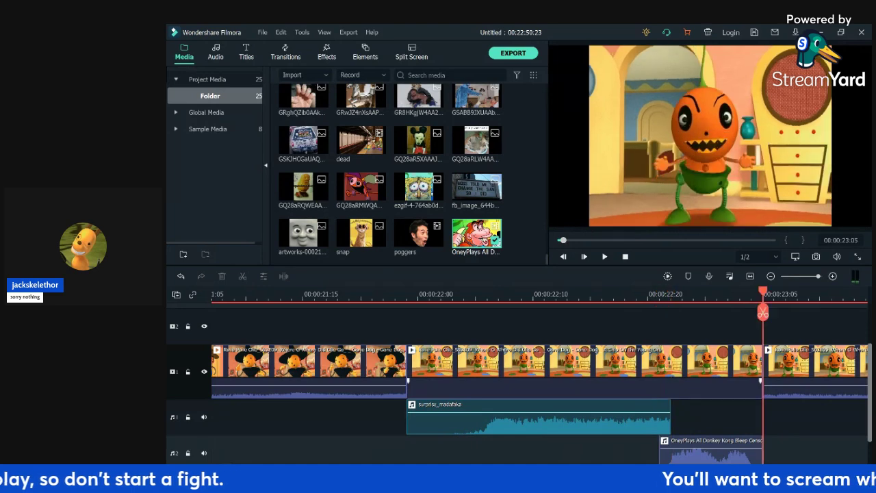
pyautogui.press('Up')
pyautogui.press('space')
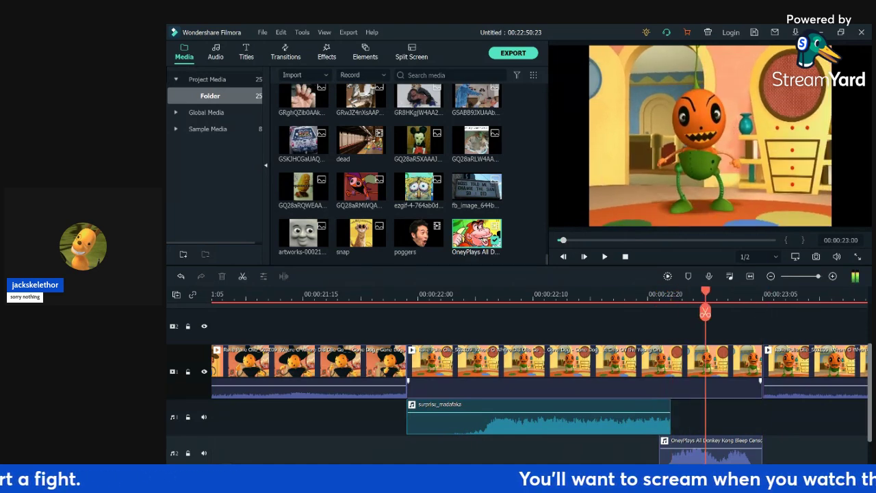
pyautogui.press('Up')
pyautogui.press('space')
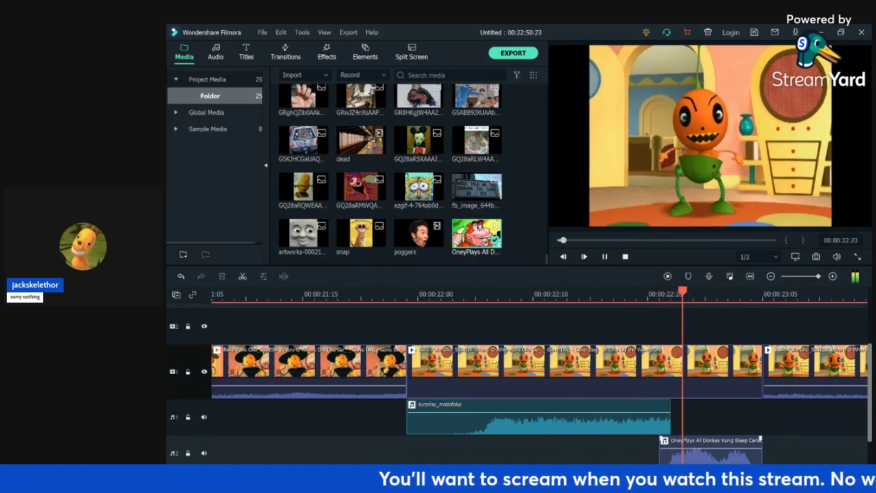
pyautogui.click(545, 294)
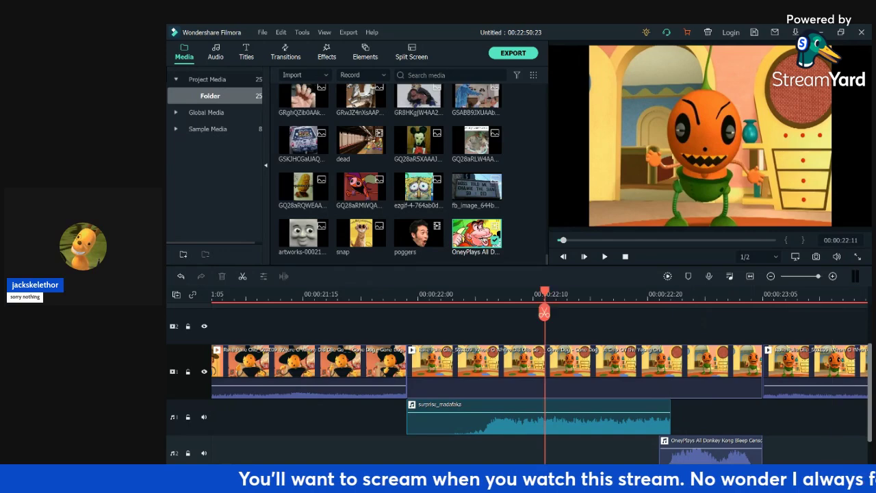
# - Split the footage at 00:00:25:08 and delete the section between the pumpkin shot and this cut, closing the gap
pyautogui.press('space')
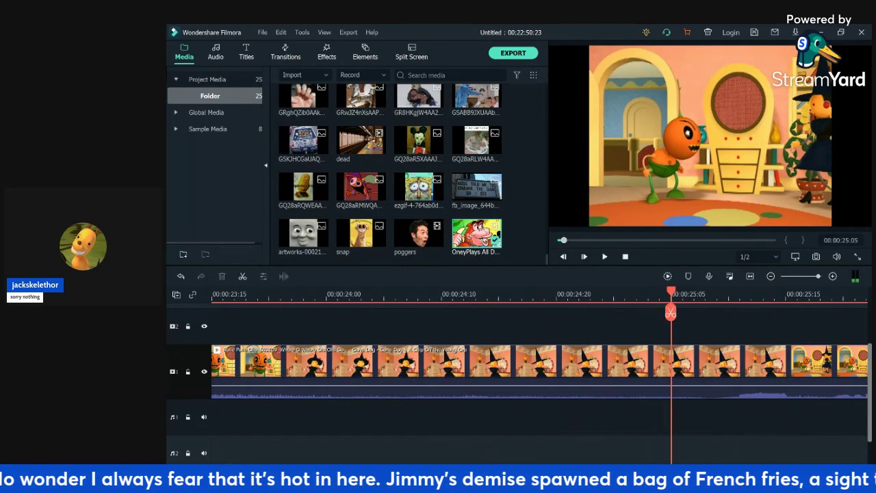
pyautogui.press('Right')
pyautogui.press('Right')
pyautogui.press('Right')
pyautogui.press('Left')
pyautogui.press('Left')
pyautogui.press('Left')
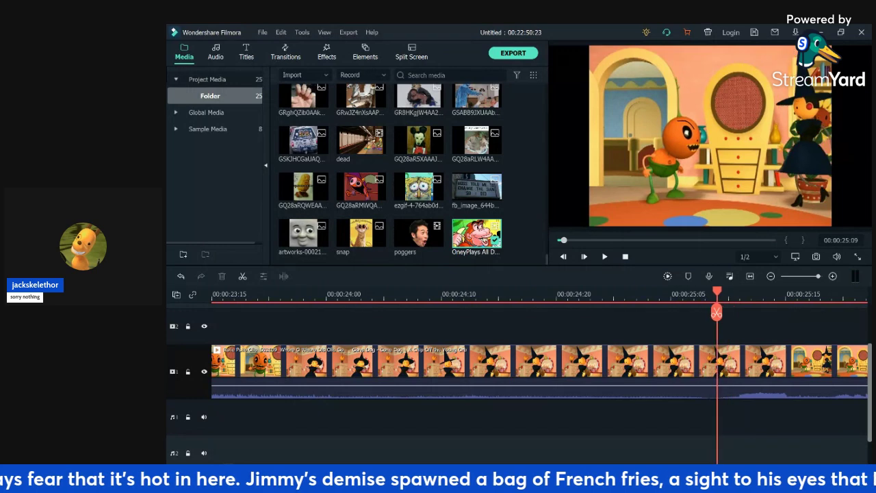
pyautogui.press('Right')
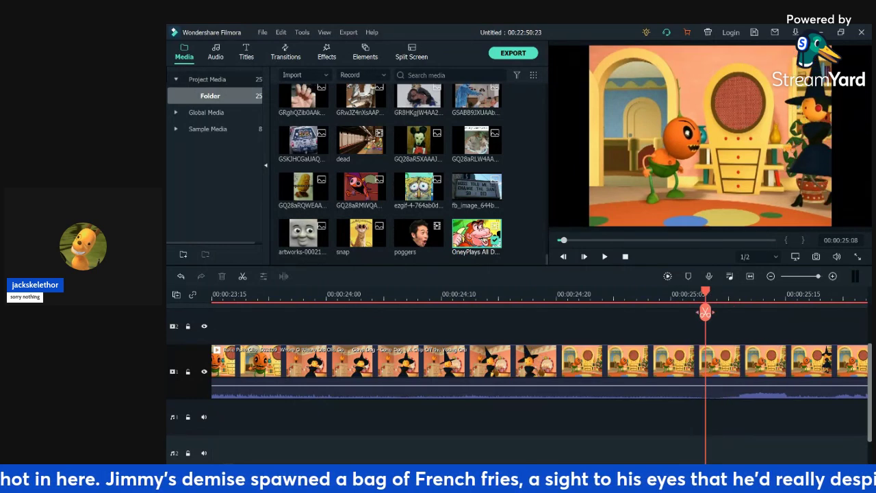
pyautogui.hotkey('ctrl', 'b')
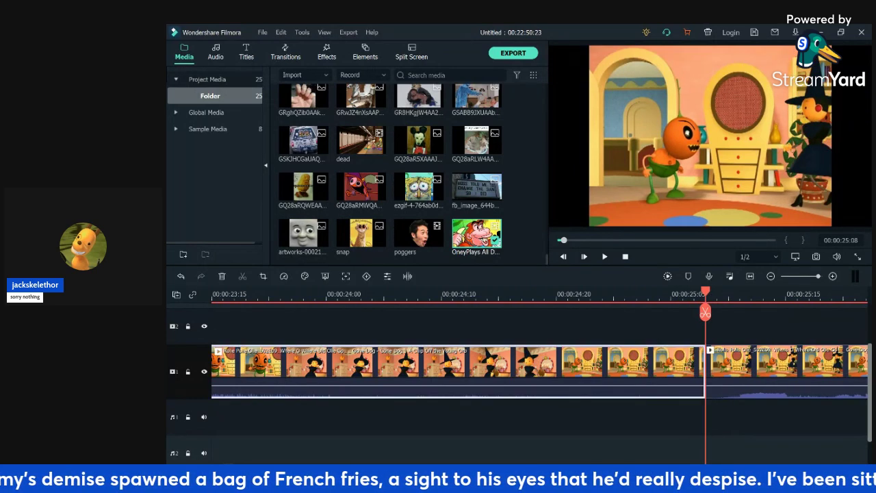
pyautogui.click(222, 277)
# - Play back the transition from the pumpkin shot into the witch-and-pumpkin shot
pyautogui.press('Right')
pyautogui.press('Right')
pyautogui.press('space')
pyautogui.press('space')
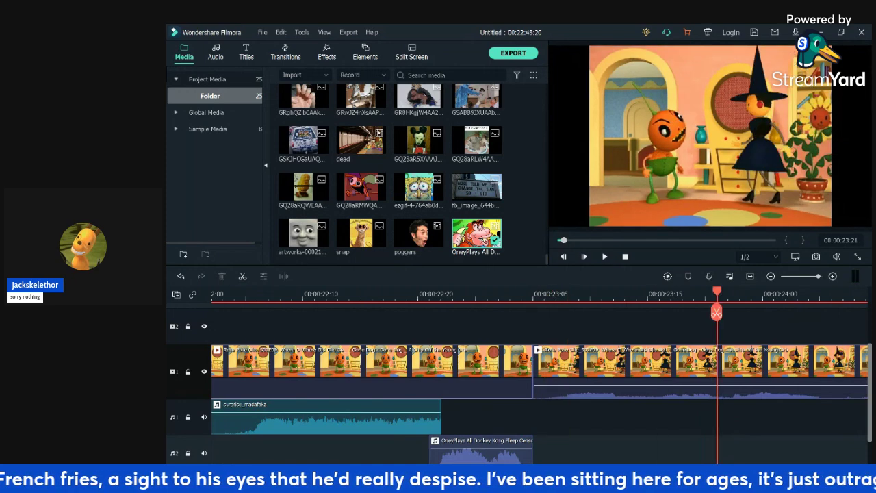
pyautogui.click(511, 295)
pyautogui.press('space')
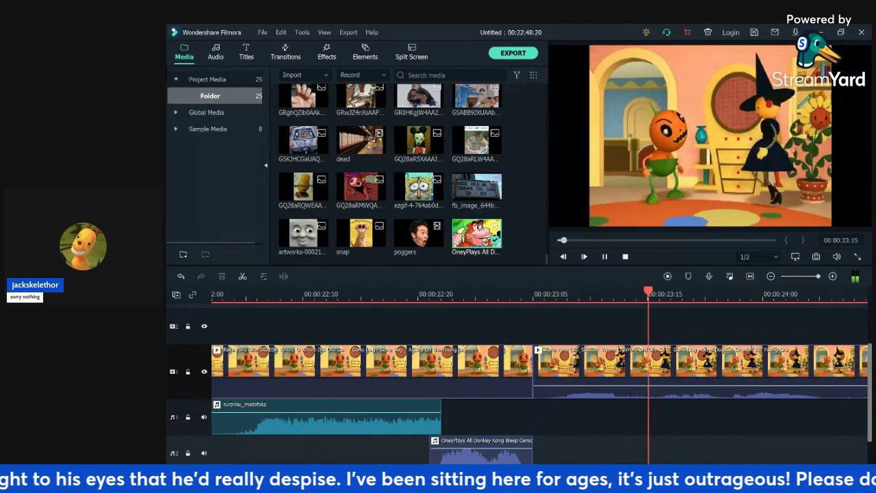
pyautogui.press('space')
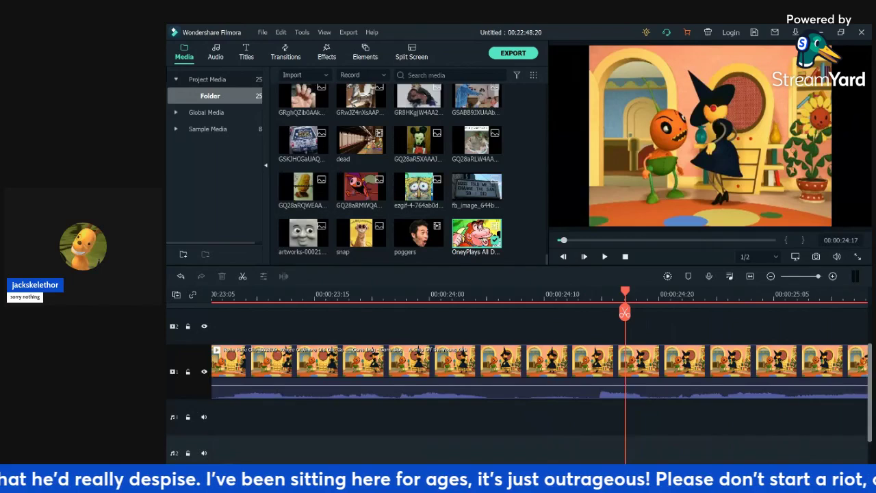
# - Split the witch-and-pumpkin shot at 00:00:25:12, where the witch leans in to the pumpkin character
pyautogui.press('space')
pyautogui.press('space')
pyautogui.press('Right')
pyautogui.press('Right')
pyautogui.press('Left')
pyautogui.press('Right')
pyautogui.press('Right')
pyautogui.press('Right')
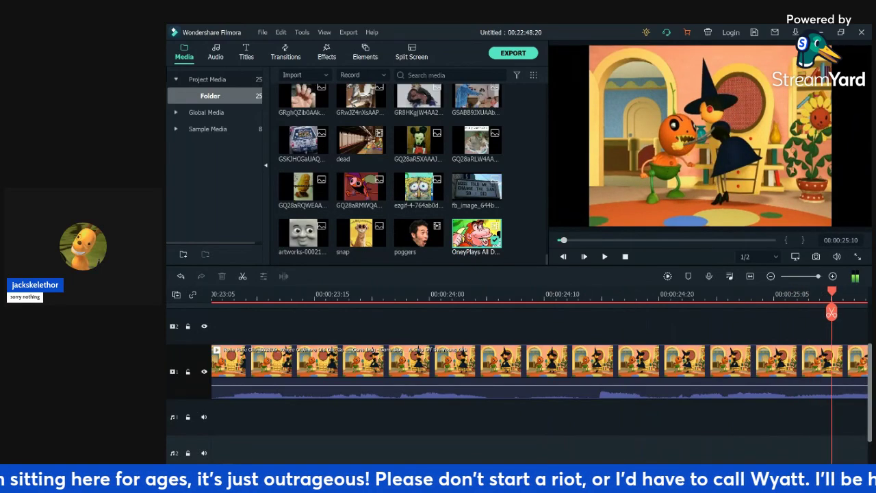
pyautogui.press('Right')
pyautogui.press('Right')
pyautogui.press('Left')
pyautogui.press('Left')
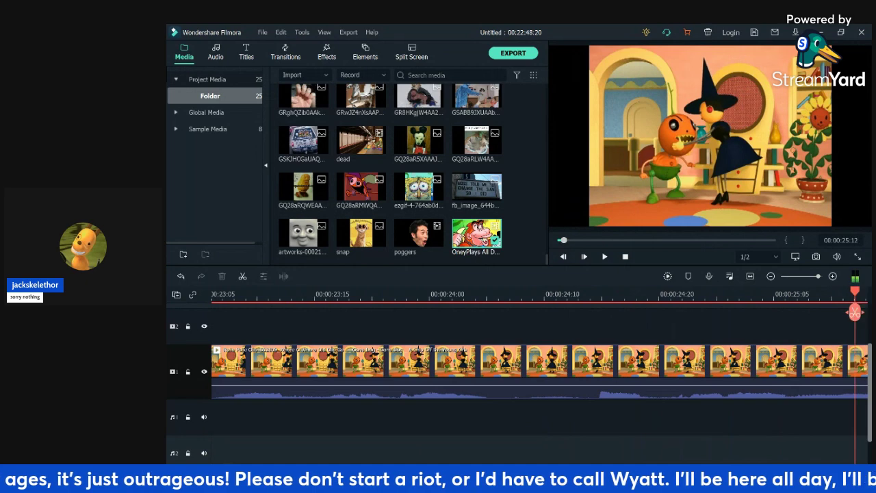
pyautogui.hotkey('ctrl', 'b')
# - Split the witch-and-pumpkin shot again at 00:00:25:17 to isolate a short five-frame piece
pyautogui.press('Right')
pyautogui.press('Right')
pyautogui.press('Right')
pyautogui.press('Right')
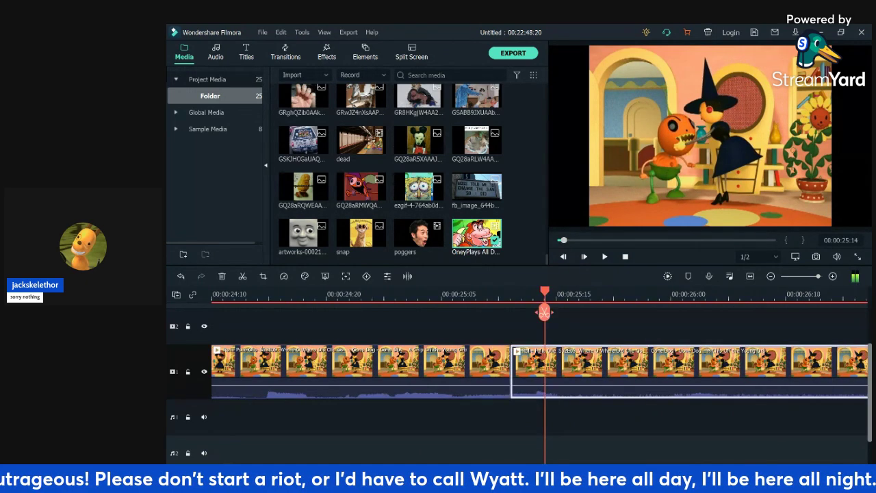
pyautogui.press('Right')
pyautogui.press('Right')
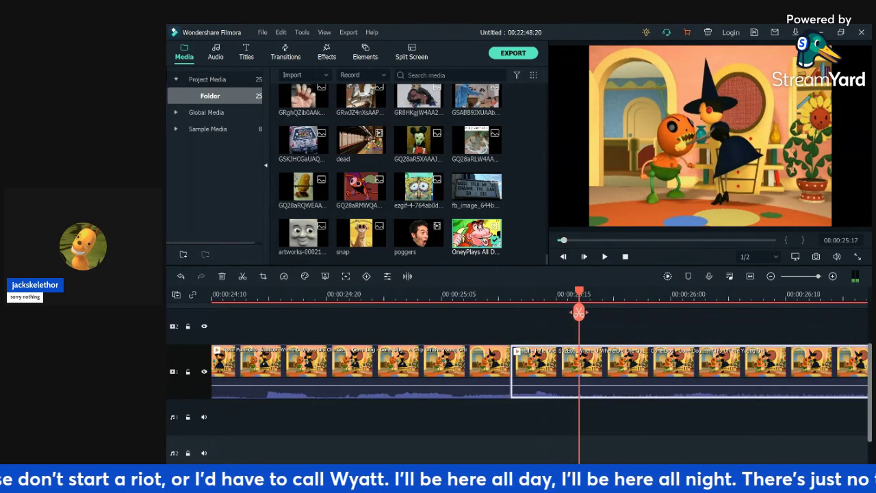
pyautogui.hotkey('ctrl', 'b')
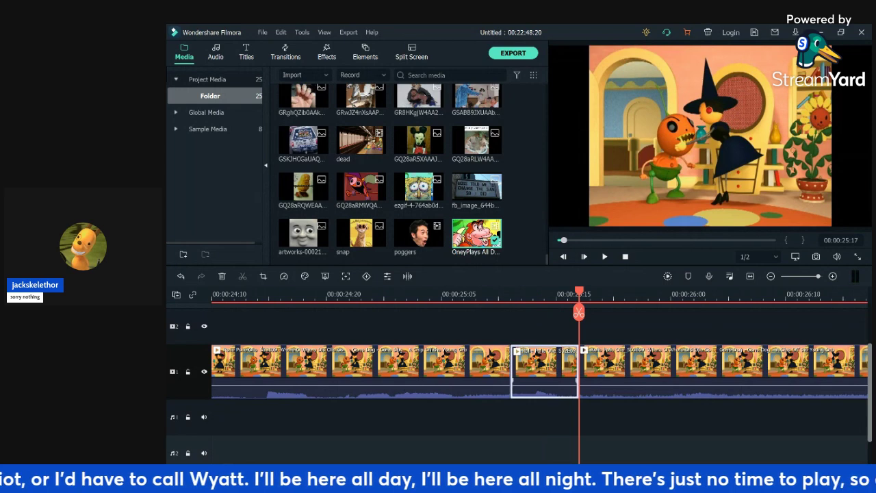
# - Paste the isolated short piece into the witch-and-pumpkin shot at 00:00:24:21
pyautogui.click(326, 294)
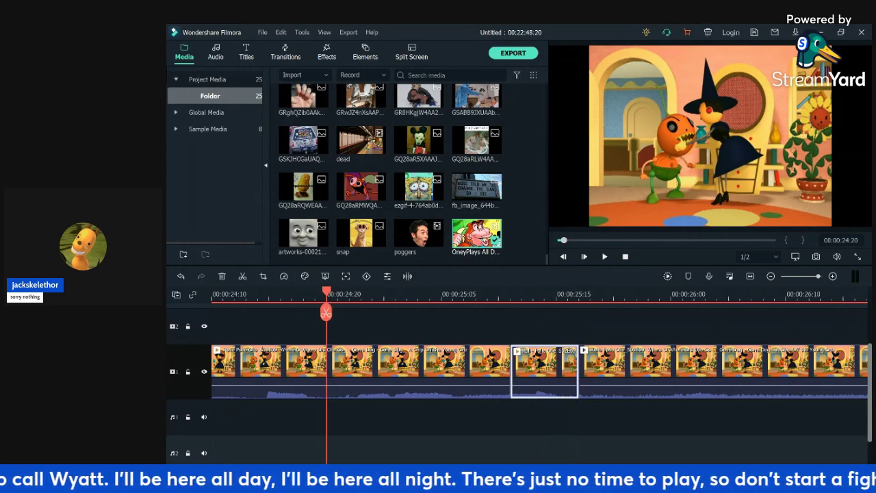
pyautogui.press('Right')
pyautogui.press('Right')
pyautogui.press('Right')
pyautogui.press('Right')
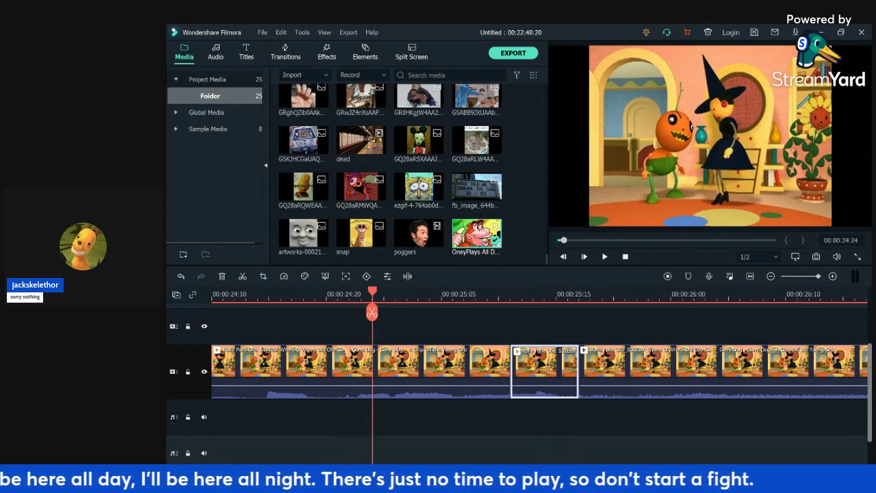
pyautogui.click(280, 294)
pyautogui.press('Right')
pyautogui.press('Right')
pyautogui.press('Right')
pyautogui.press('Right')
pyautogui.press('Right')
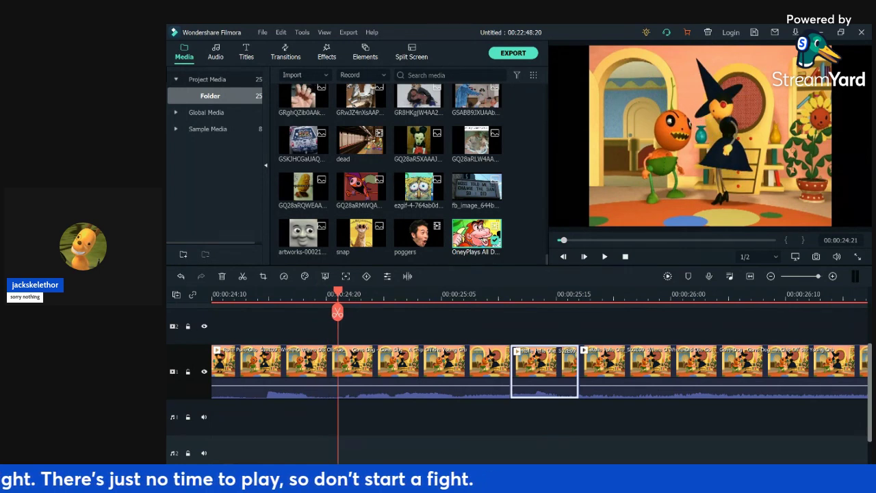
pyautogui.hotkey('ctrl', 'v')
# - Split the footage at 00:00:25:05 and delete the three-frame section right after the pasted piece, closing the gap
pyautogui.press('Right')
pyautogui.press('Right')
pyautogui.press('Right')
pyautogui.press('Right')
pyautogui.press('Right')
pyautogui.press('Right')
pyautogui.press('Left')
pyautogui.press('Left')
pyautogui.press('Left')
pyautogui.press('Left')
pyautogui.press('Left')
pyautogui.press('Right')
pyautogui.press('Right')
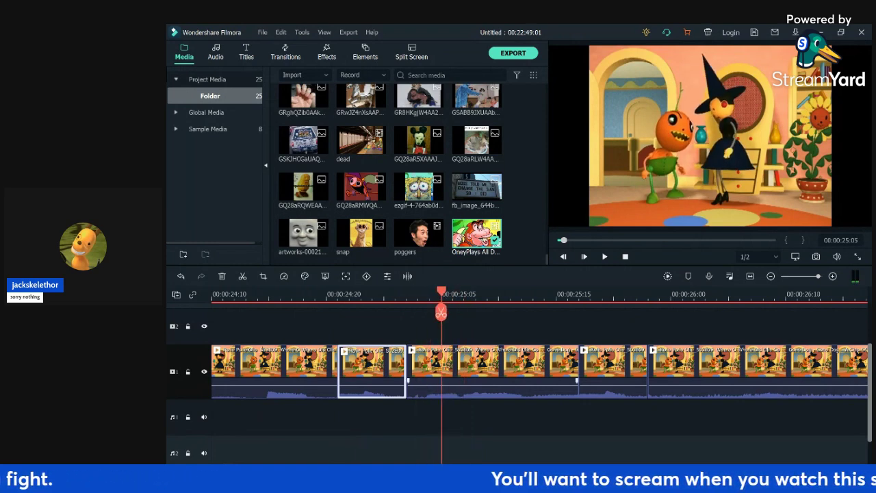
pyautogui.click(432, 366)
pyautogui.click(440, 313)
pyautogui.click(424, 367)
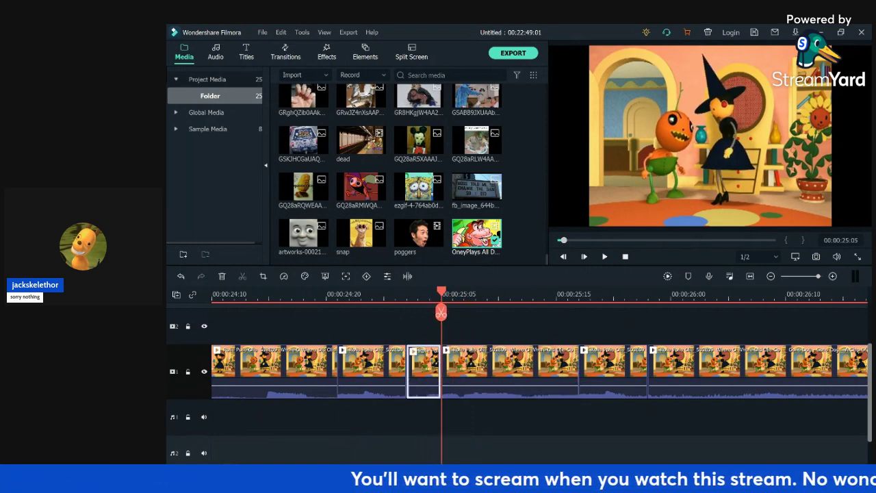
pyautogui.click(221, 277)
# - Raise the audio volume of the pasted piece at 00:00:24:21 and play back the repeated section
pyautogui.click(280, 295)
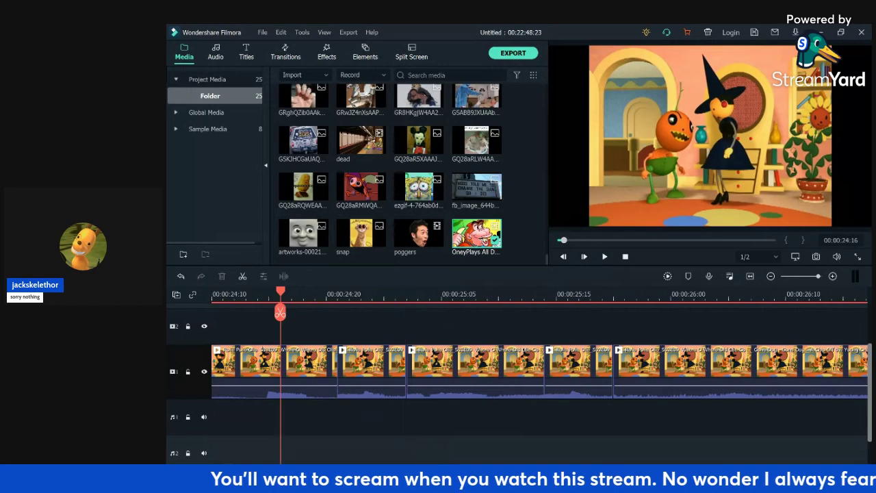
pyautogui.press('space')
pyautogui.press('space')
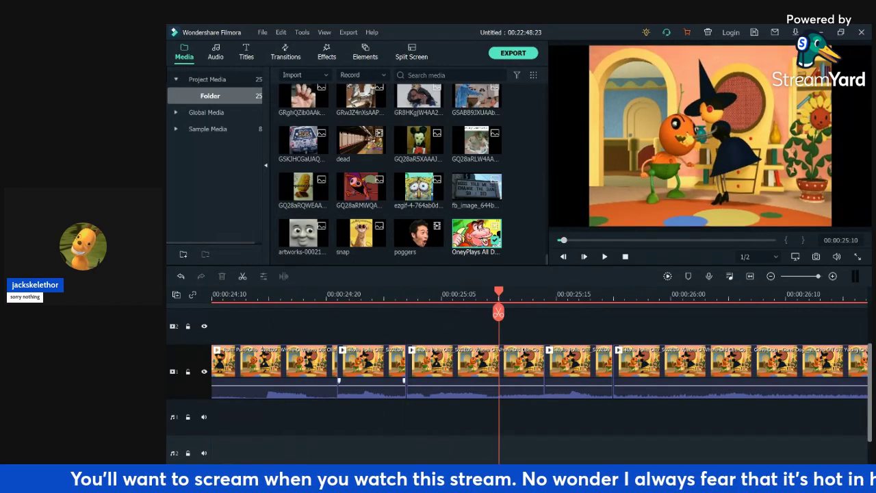
pyautogui.moveTo(373, 385); pyautogui.dragTo(373, 381)
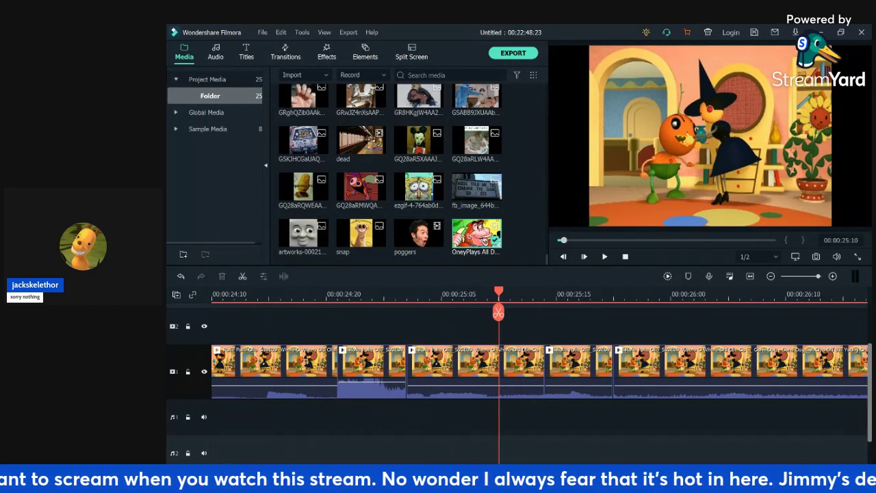
pyautogui.click(314, 295)
pyautogui.press('space')
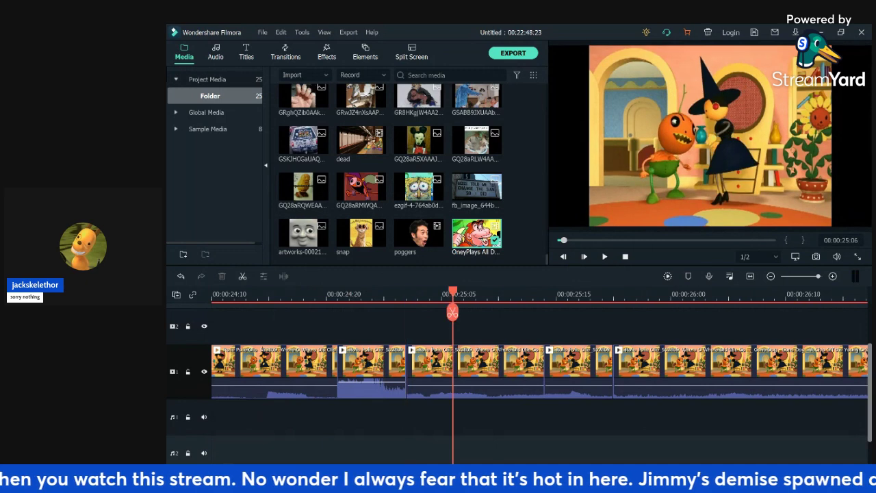
pyautogui.press('Up')
pyautogui.press('Up')
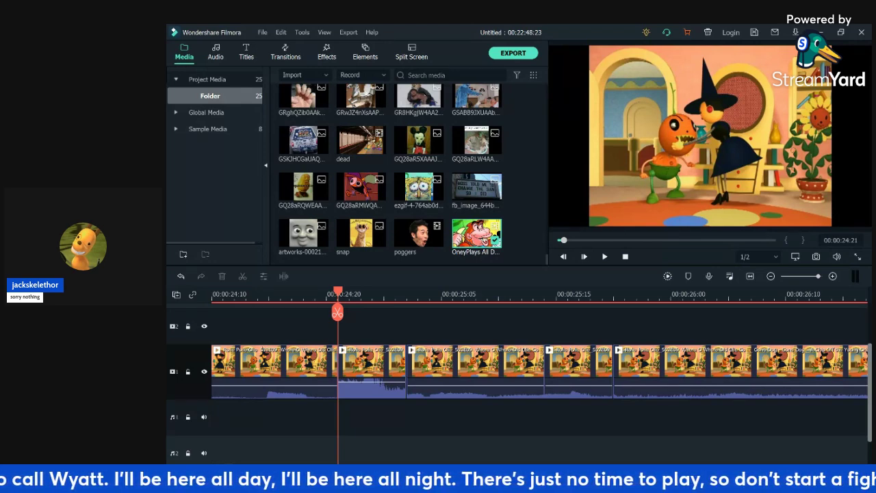
# - Split the witch-and-pumpkin shot at 00:00:23:14 and delete its opening section before the cut, closing the gap
pyautogui.click(291, 294)
pyautogui.press('Right')
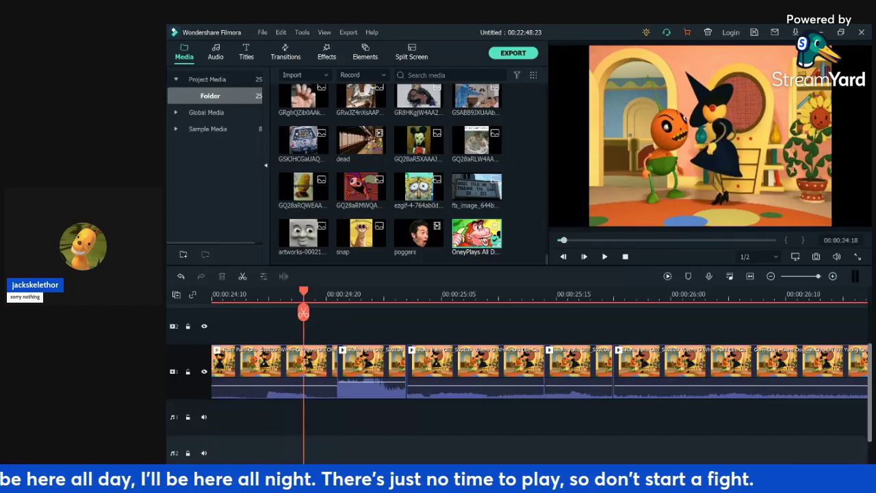
pyautogui.press('Up')
pyautogui.press('space')
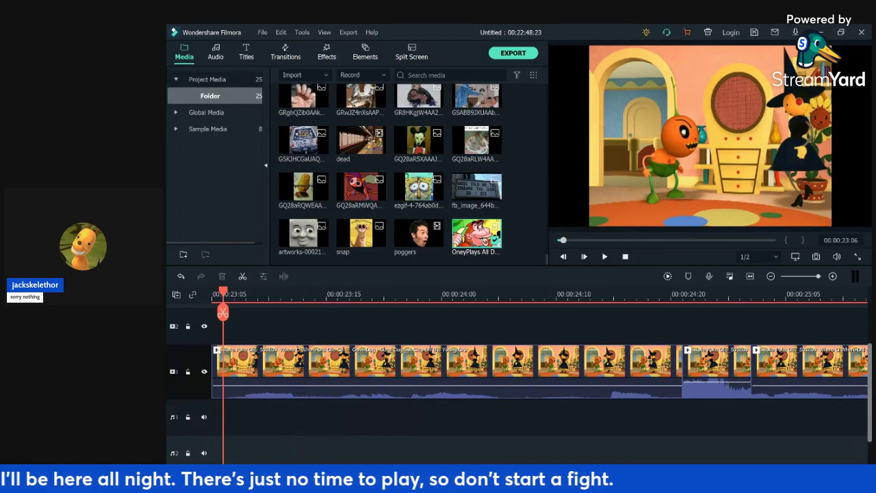
pyautogui.press('space')
pyautogui.press('Left')
pyautogui.press('Right')
pyautogui.press('Left')
pyautogui.click(315, 313)
pyautogui.click(290, 372)
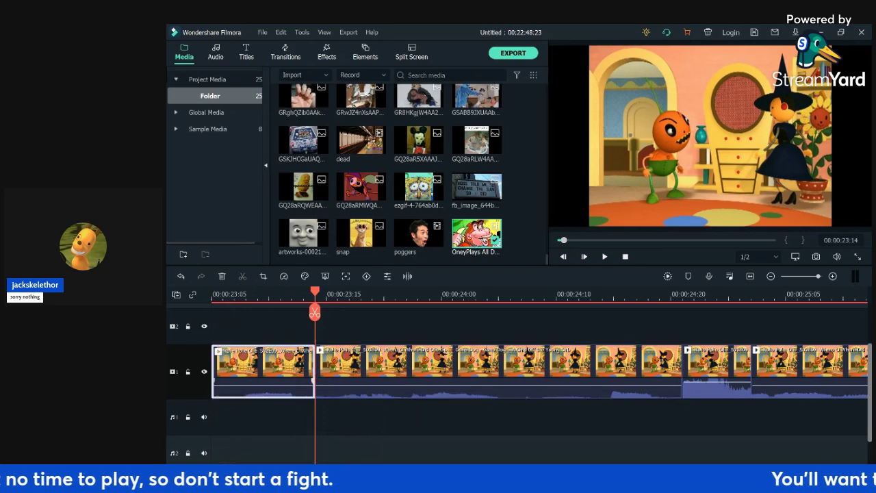
pyautogui.press('Delete')
# - Play back the shortened shot and split it at 00:00:26:08, where the witch pulls on the pumpkin character
pyautogui.press('space')
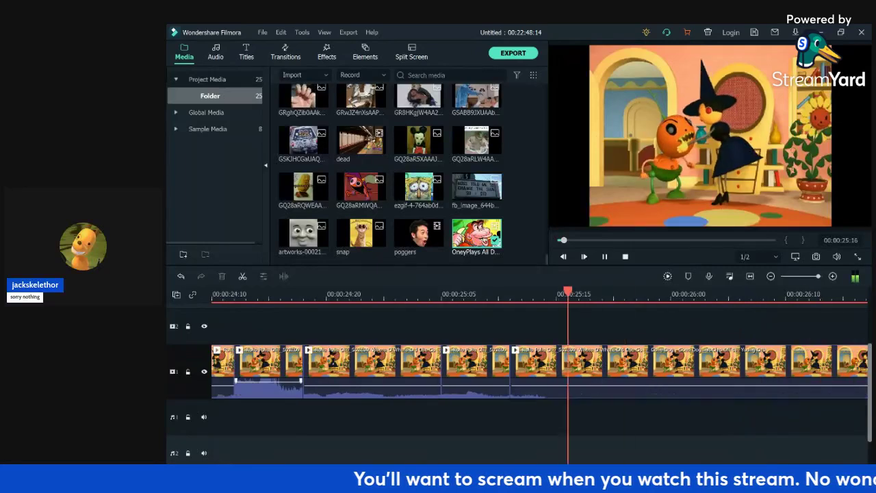
pyautogui.press('space')
pyautogui.press('Right')
pyautogui.moveTo(717, 312); pyautogui.dragTo(763, 312)
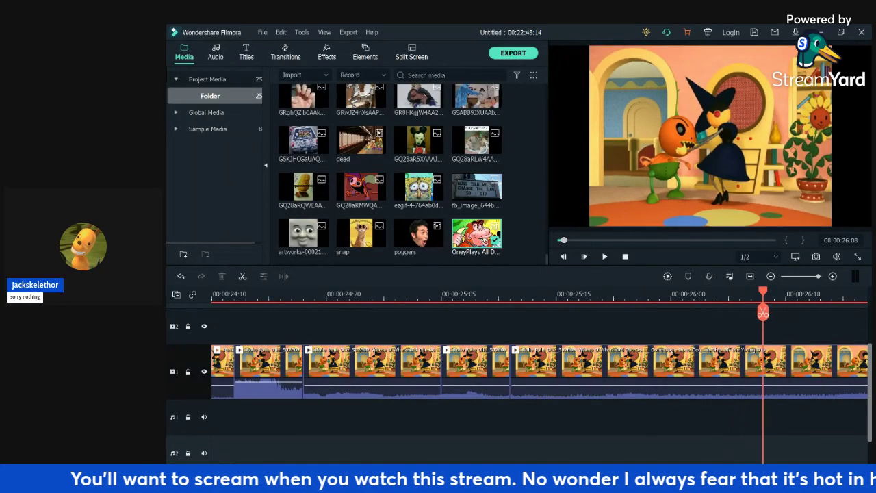
pyautogui.hotkey('ctrl', 'b')
# - Split the shot again at 00:00:26:23 to isolate a 15-frame piece, and open that piece's video properties
pyautogui.press('Right')
pyautogui.press('Right')
pyautogui.press('Right')
pyautogui.press('Right')
pyautogui.press('Right')
pyautogui.press('Right')
pyautogui.press('Right')
pyautogui.press('Right')
pyautogui.press('Right')
pyautogui.press('Right')
pyautogui.press('Right')
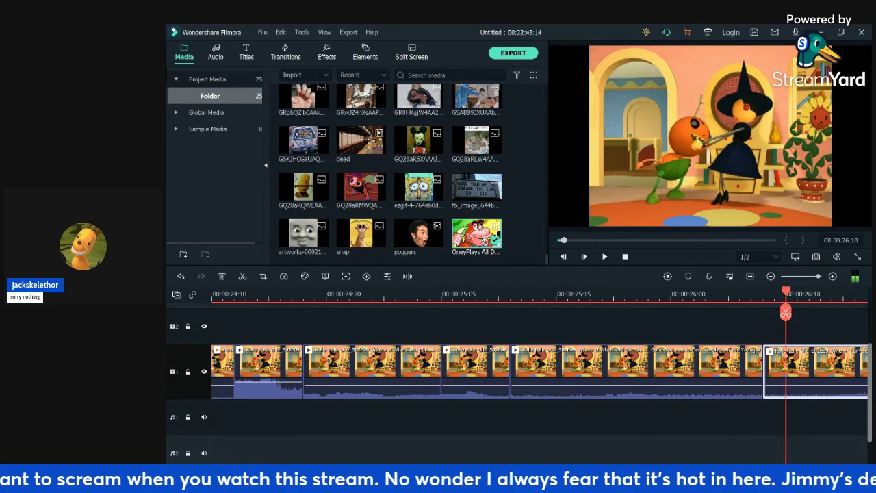
pyautogui.moveTo(556, 312); pyautogui.dragTo(602, 312)
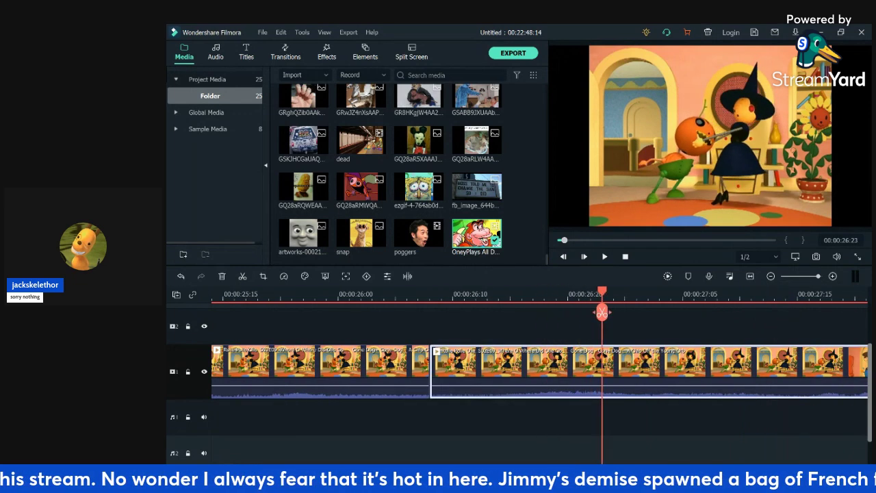
pyautogui.click(602, 312)
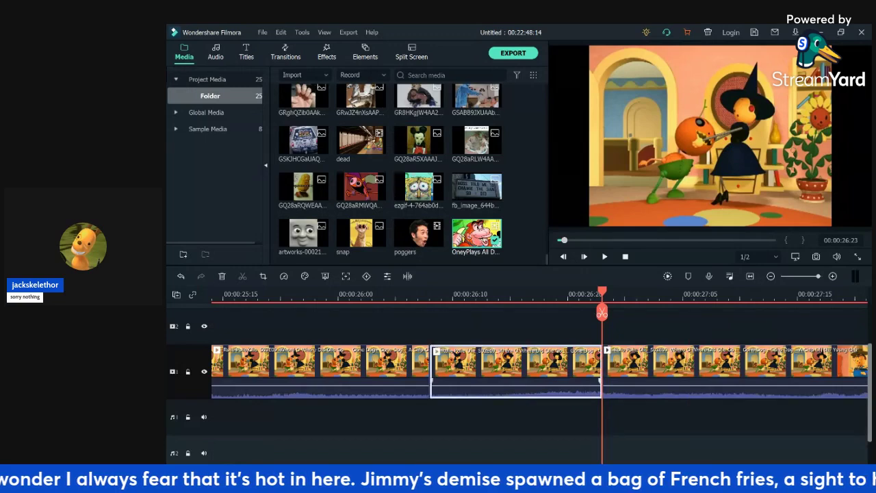
pyautogui.doubleClick(518, 370)
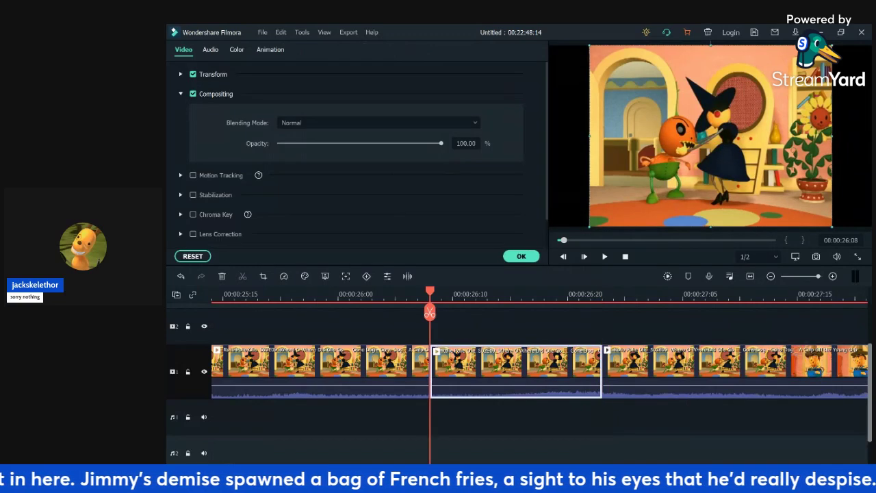
pyautogui.click(180, 276)
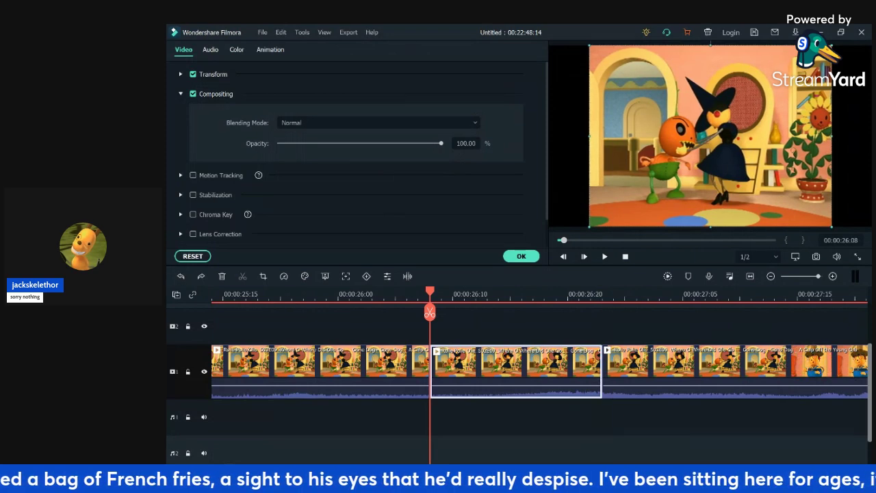
# - Split the isolated 15-frame piece at 00:00:26:16, where the witch leans back
pyautogui.click(516, 417)
pyautogui.press('Right')
pyautogui.press('Right')
pyautogui.press('Right')
pyautogui.press('Right')
pyautogui.press('Right')
pyautogui.press('Right')
pyautogui.press('Right')
pyautogui.press('Right')
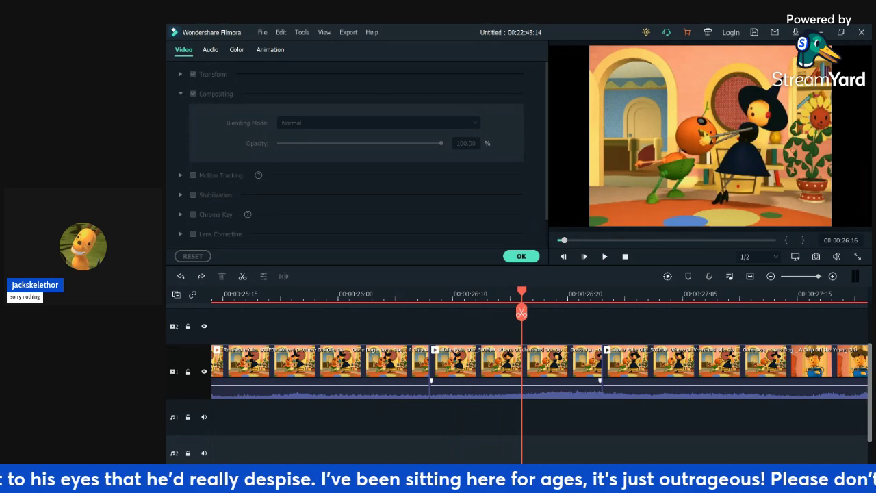
pyautogui.click(516, 371)
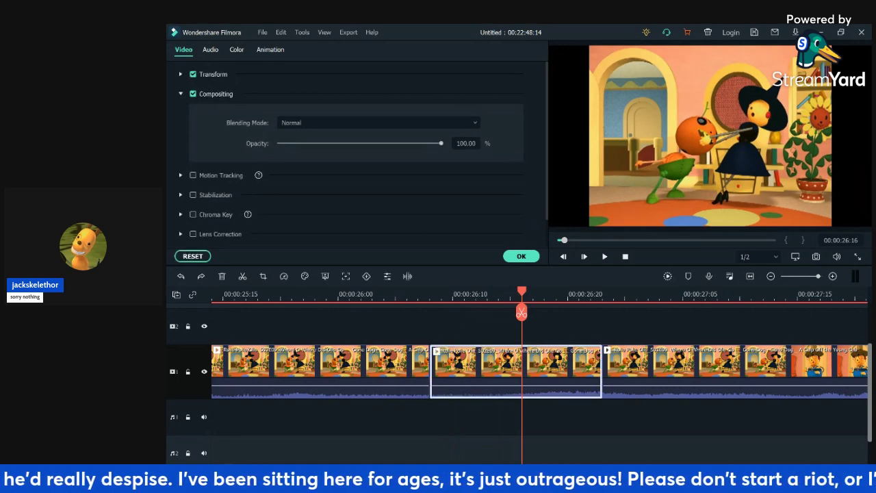
pyautogui.click(522, 313)
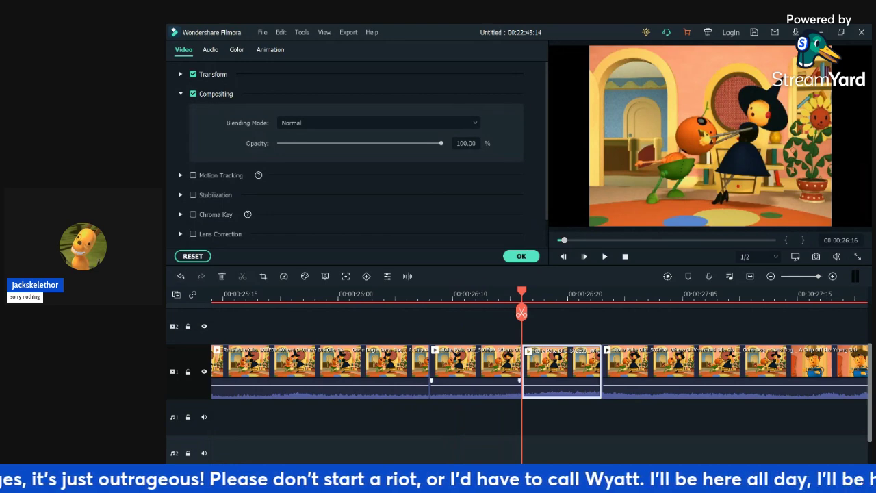
# - Paste a copy of the whole 15-frame piece at 00:00:26:08 and delete the first part of the split piece after it
pyautogui.press('Up')
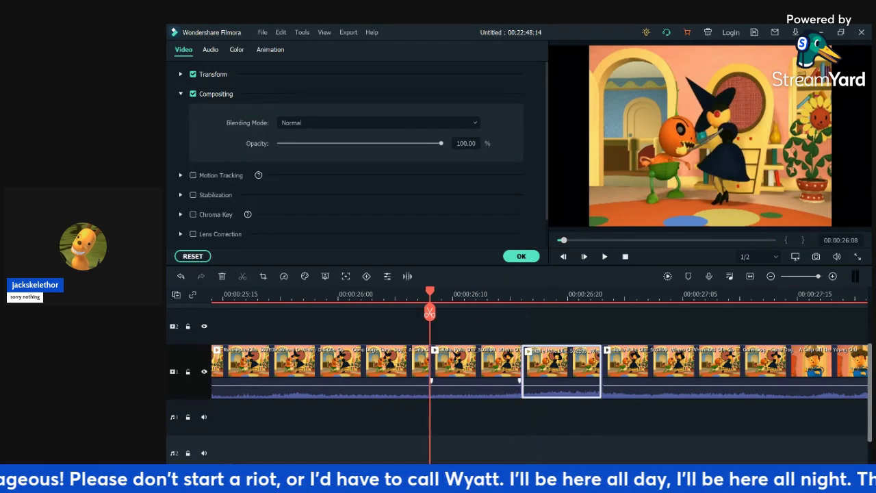
pyautogui.hotkey('ctrl', 'v')
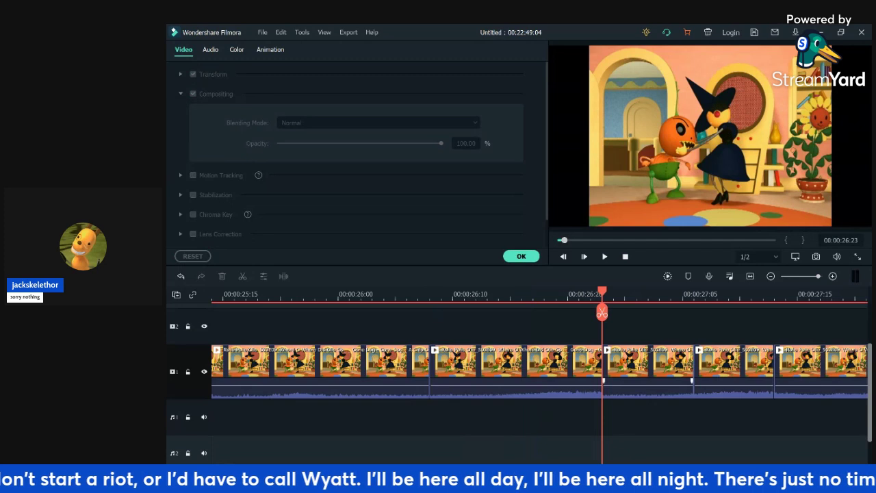
pyautogui.click(649, 369)
pyautogui.click(222, 276)
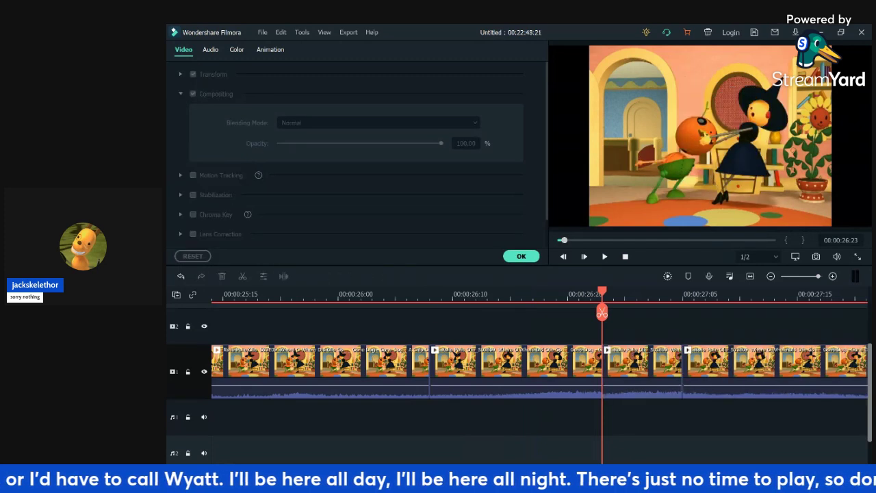
# - Play back the join between the pasted pulling piece and the remaining second part
pyautogui.press('space')
pyautogui.press('space')
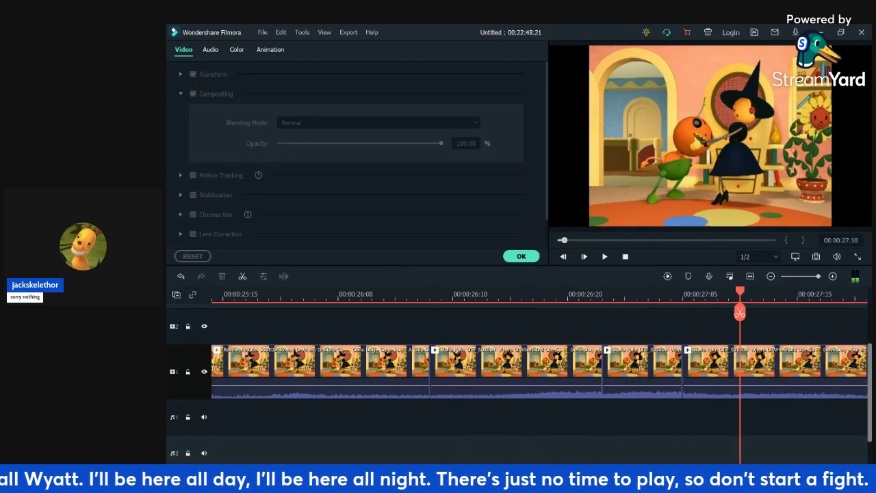
pyautogui.click(522, 294)
pyautogui.press('space')
pyautogui.press('space')
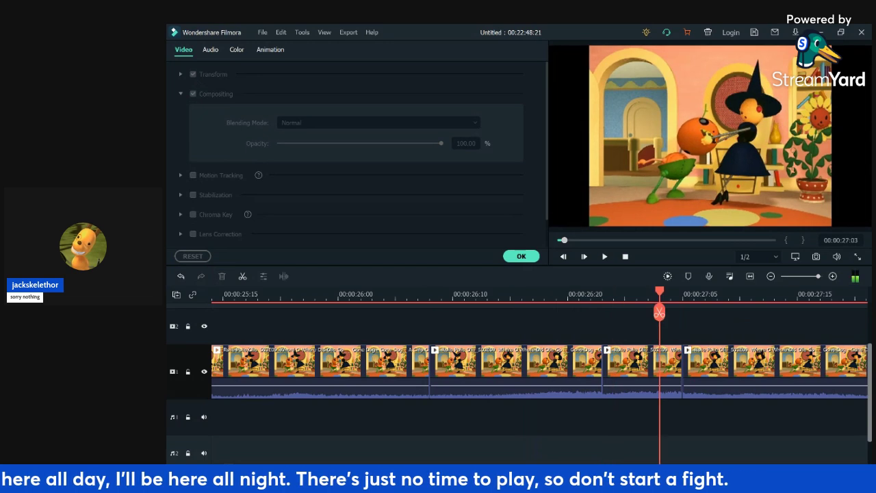
# - Undo the deletion, the pasted copy and the split at 00:00:26:16
pyautogui.click(642, 371)
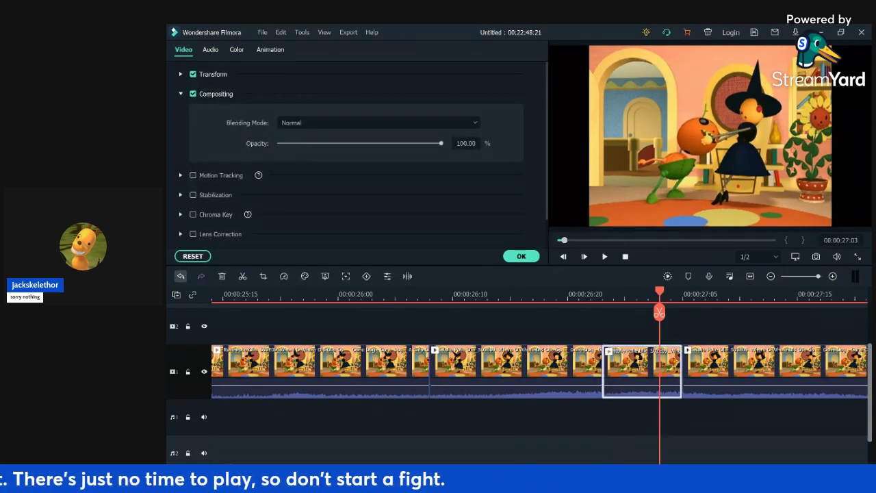
pyautogui.click(181, 277)
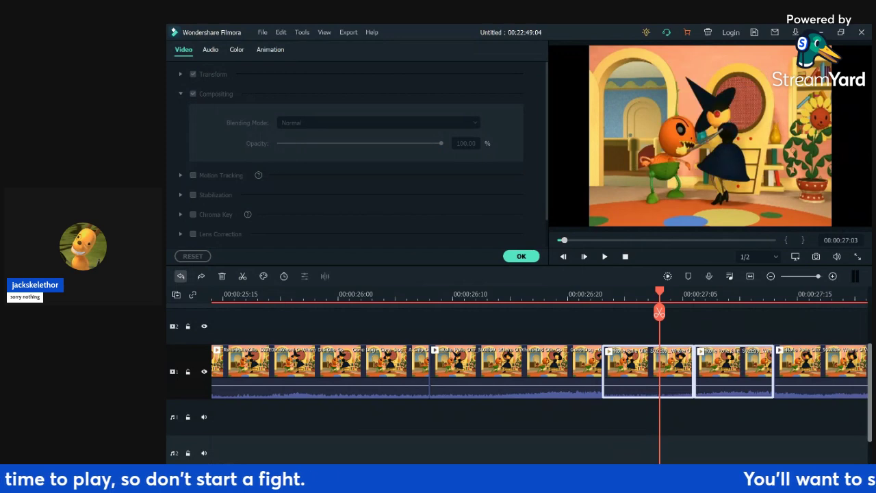
pyautogui.click(181, 277)
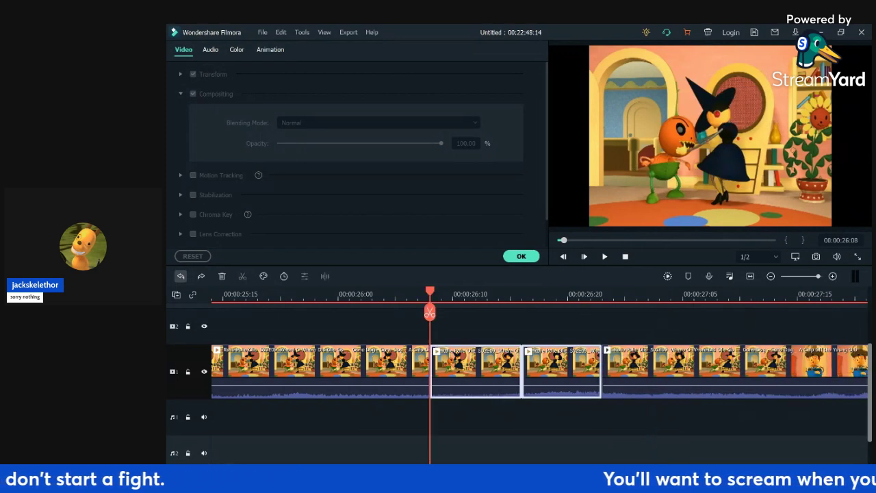
pyautogui.click(200, 277)
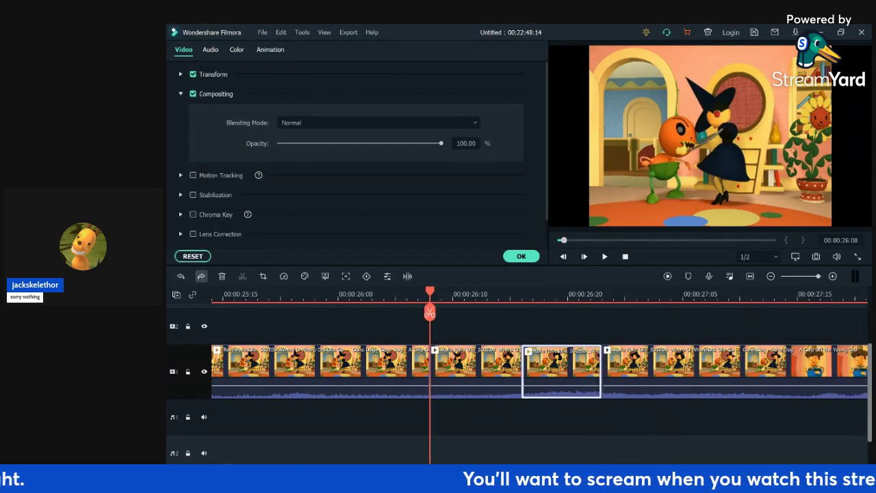
pyautogui.click(180, 276)
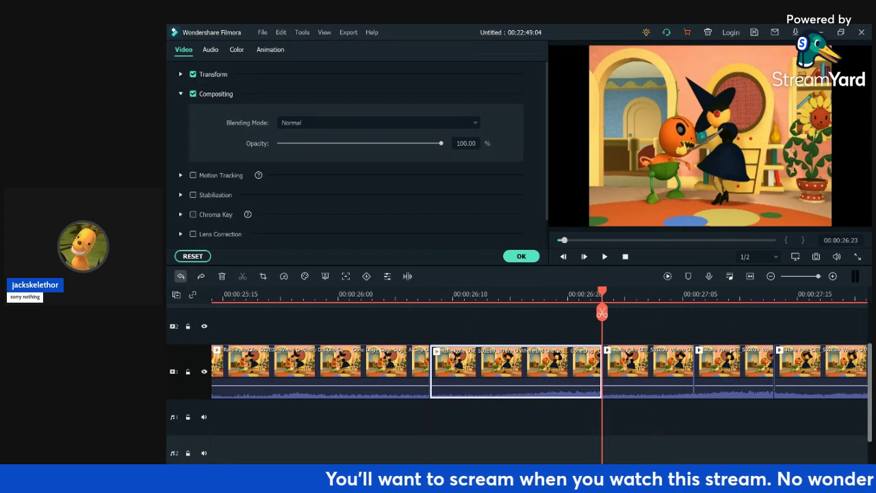
pyautogui.click(181, 277)
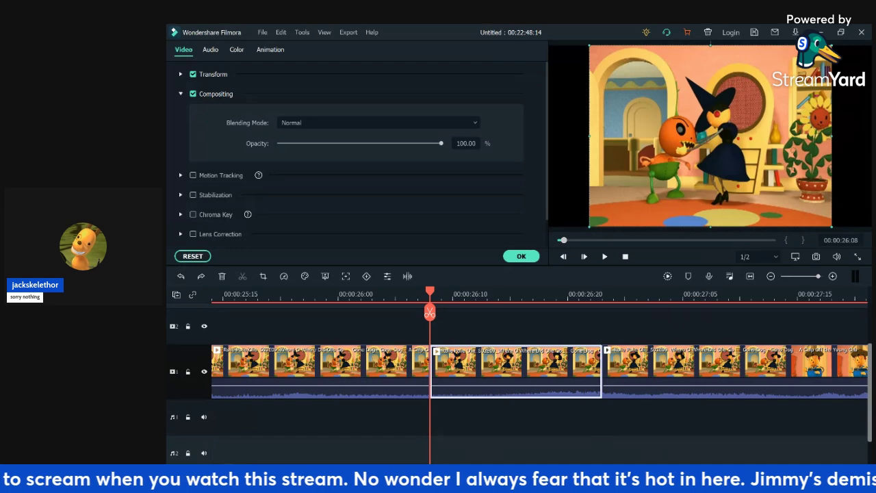
# - Enlarge the picture of the piece at 00:00:26:08 and reposition it into a close-up of the witch's face
pyautogui.moveTo(590, 135); pyautogui.dragTo(418, 136)
pyautogui.moveTo(691, 137); pyautogui.dragTo(505, 35)
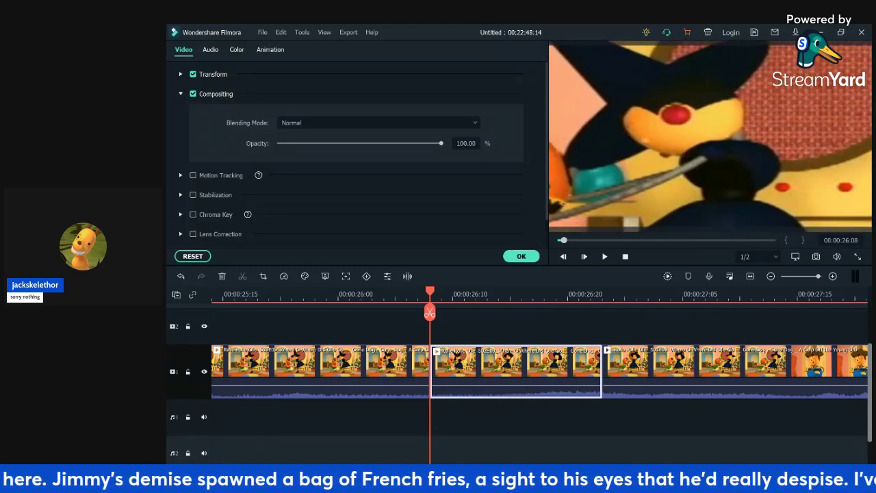
# - Play back the enlarged close-up piece starting at 00:00:26:08 and check its frames
pyautogui.press('space')
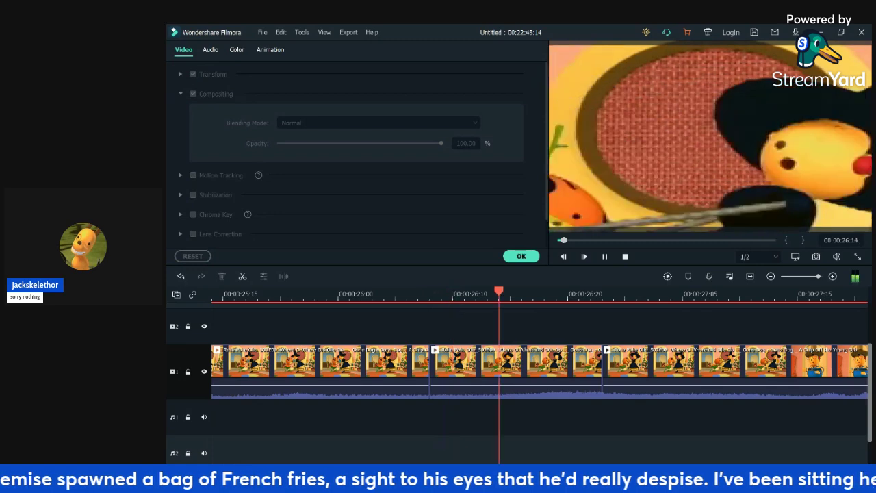
pyautogui.click(545, 295)
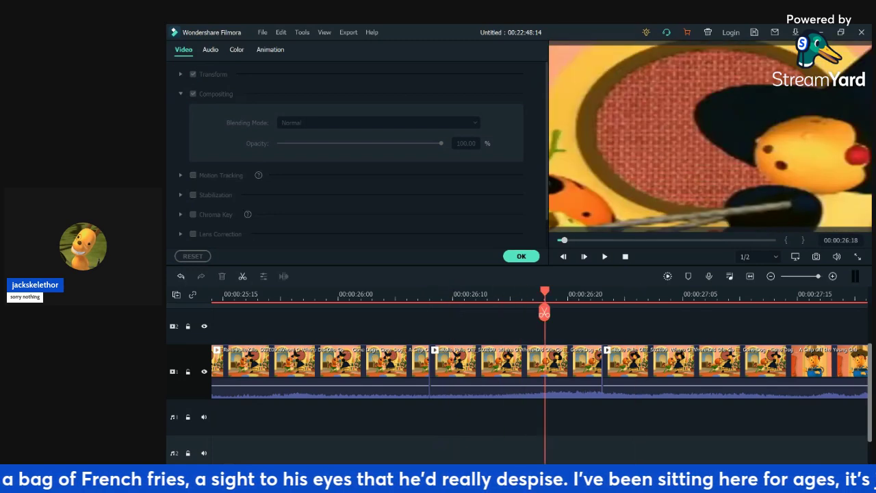
pyautogui.click(541, 370)
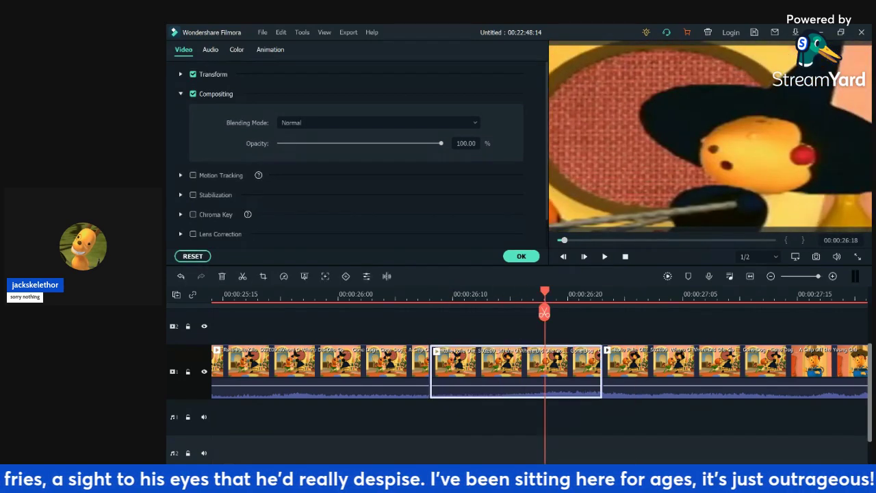
pyautogui.click(429, 294)
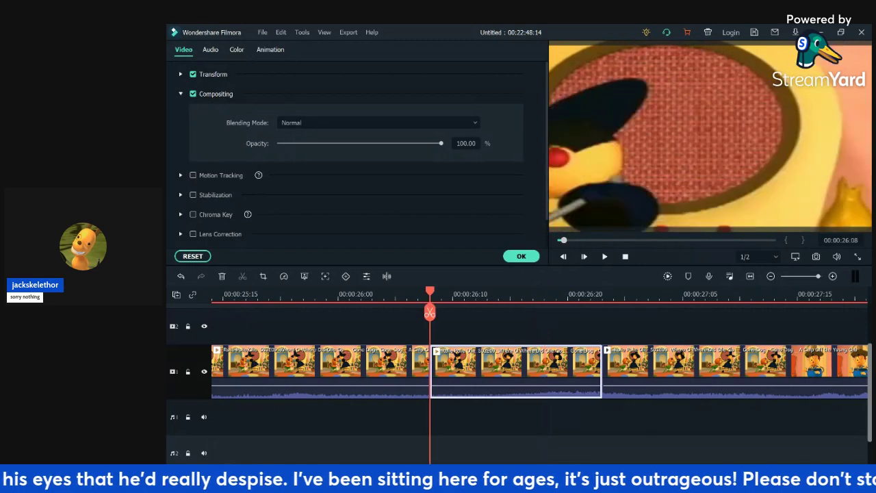
# - Split the close-up piece at 00:00:26:14 and copy its second part
pyautogui.press('Right')
pyautogui.press('Right')
pyautogui.press('Right')
pyautogui.press('Right')
pyautogui.press('Right')
pyautogui.press('Right')
pyautogui.press('Right')
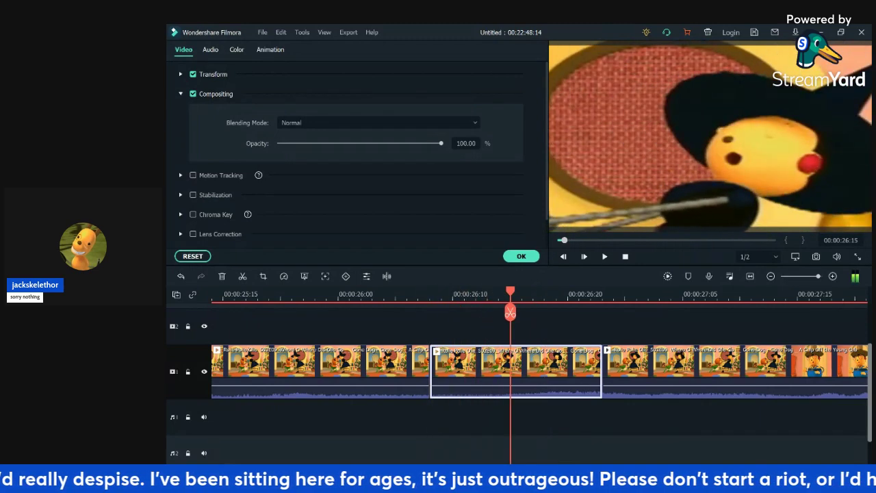
pyautogui.press('Left')
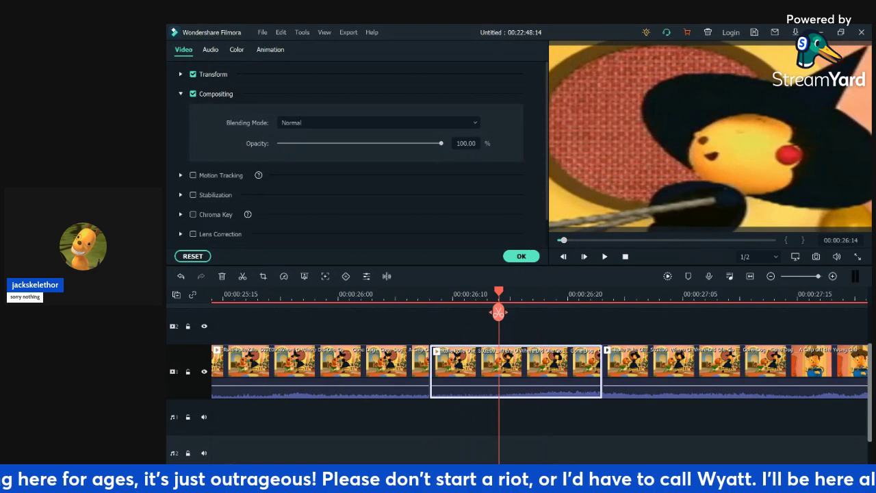
pyautogui.hotkey('ctrl', 'b')
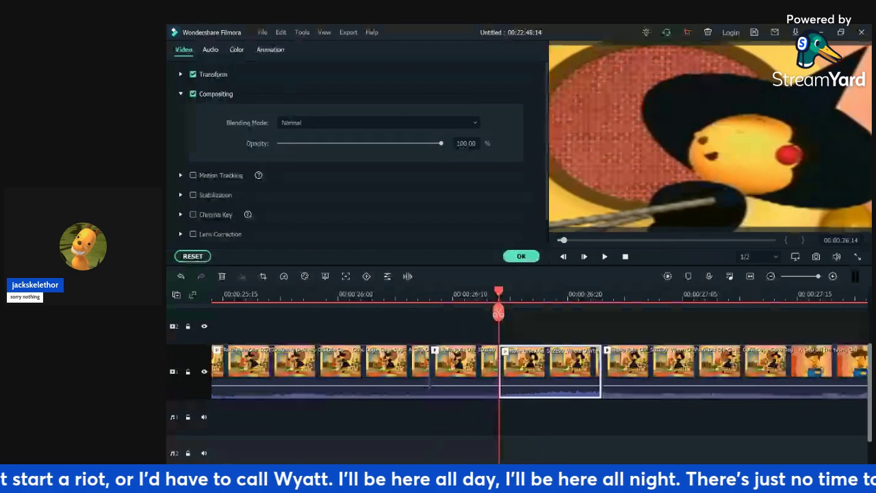
# - Undo the split and paste four copies of the 9-frame part at the end of the close-up piece, 00:00:26:23
pyautogui.hotkey('ctrl', 'z')
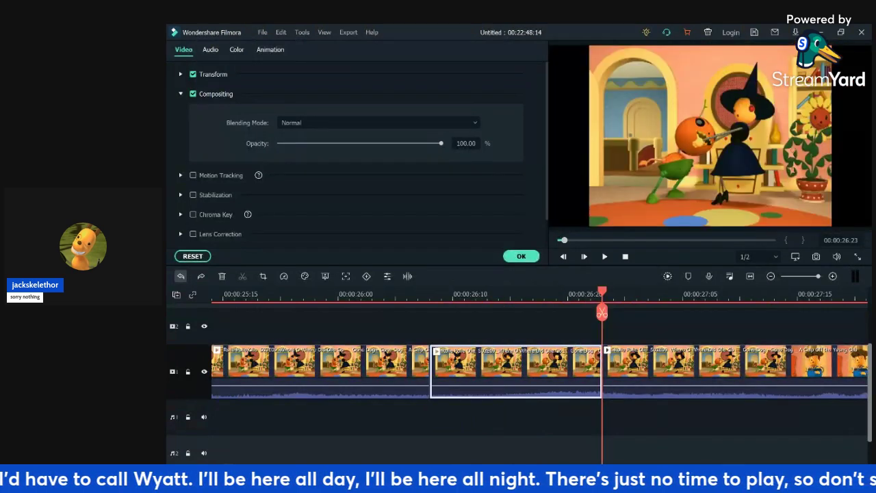
pyautogui.hotkey('ctrl', 'v')
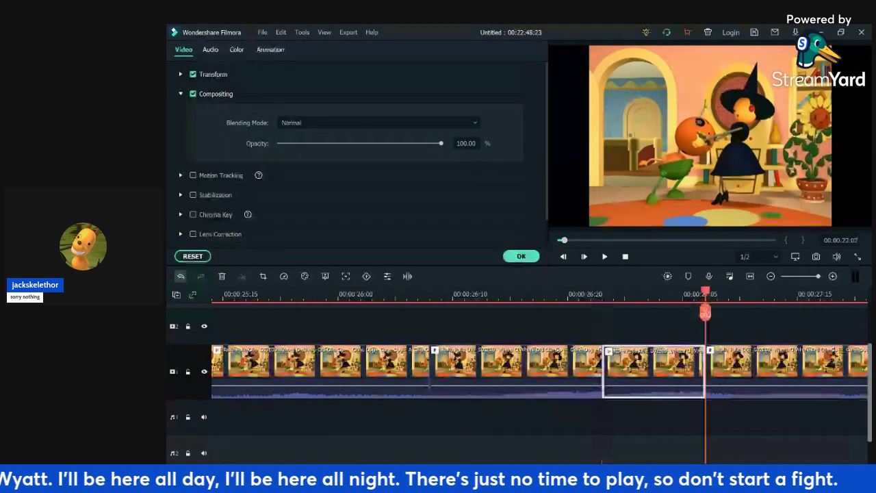
pyautogui.hotkey('ctrl', 'v')
pyautogui.hotkey('ctrl', 'v')
# - Play back the four repeated close-up pieces through to the shot that follows them
pyautogui.press('space')
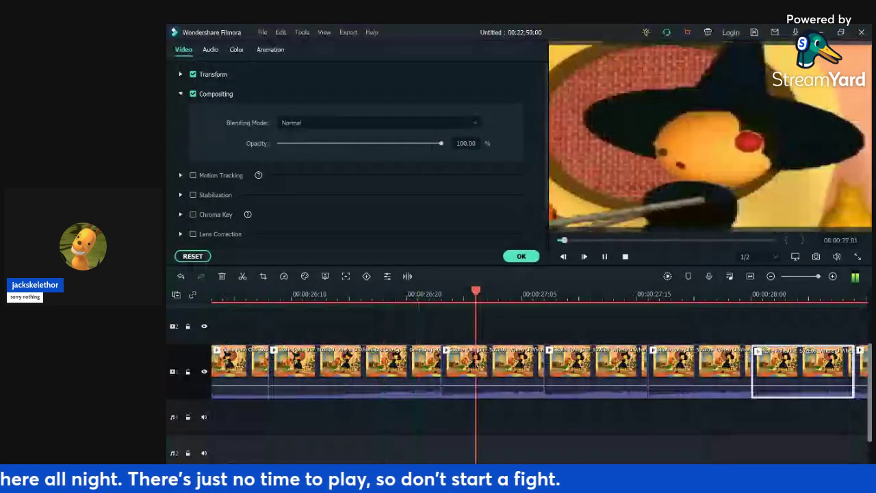
pyautogui.press('space')
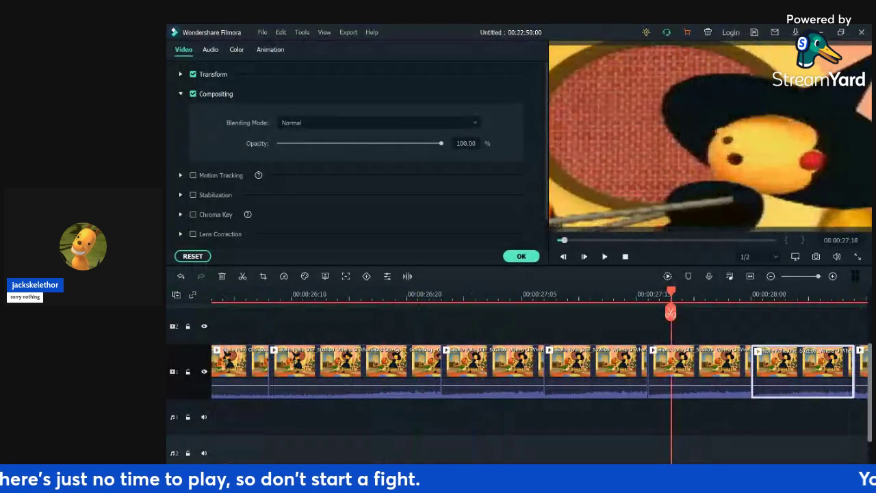
pyautogui.hotkey('ctrl', '-')
pyautogui.hotkey('ctrl', '-')
pyautogui.click(400, 295)
pyautogui.press('space')
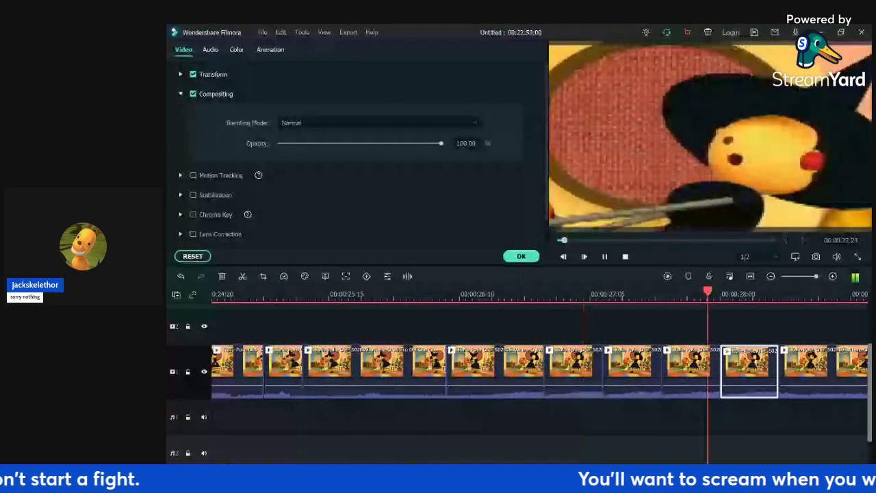
pyautogui.press('space')
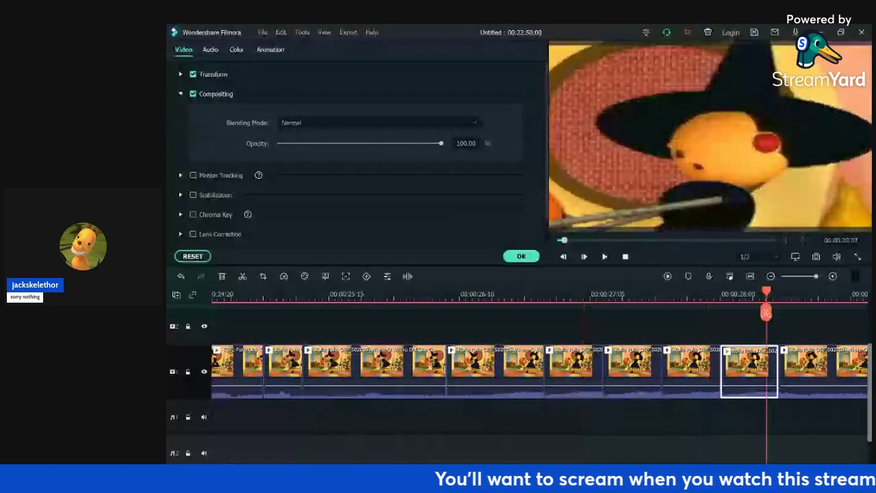
pyautogui.press('space')
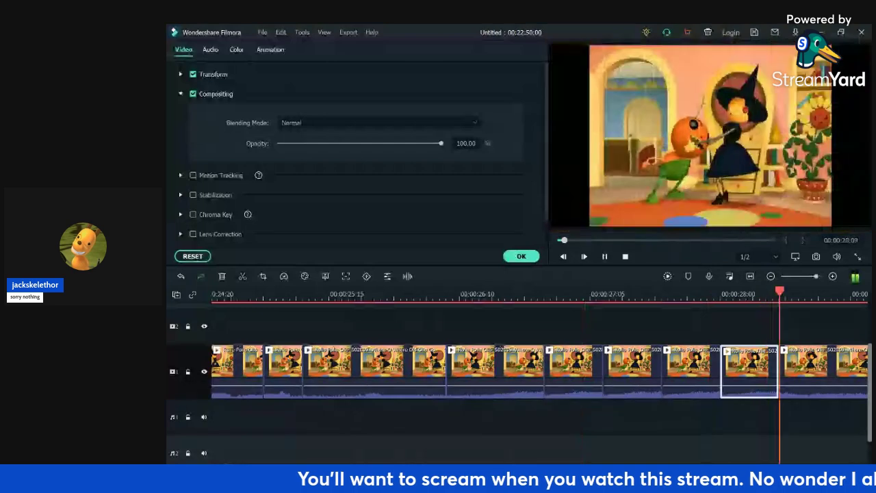
pyautogui.press('space')
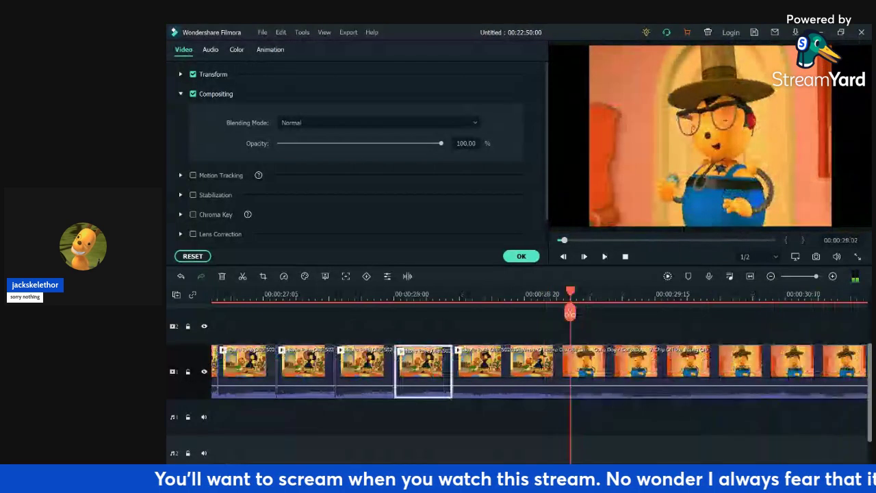
# - Replay the end of the witch-and-pumpkin shot from 00:00:28:18 into the shot of the character in the tall hat
pyautogui.press('Left')
pyautogui.press('Left')
pyautogui.press('Left')
pyautogui.press('Left')
pyautogui.press('Left')
pyautogui.press('Left')
pyautogui.press('Left')
pyautogui.press('Left')
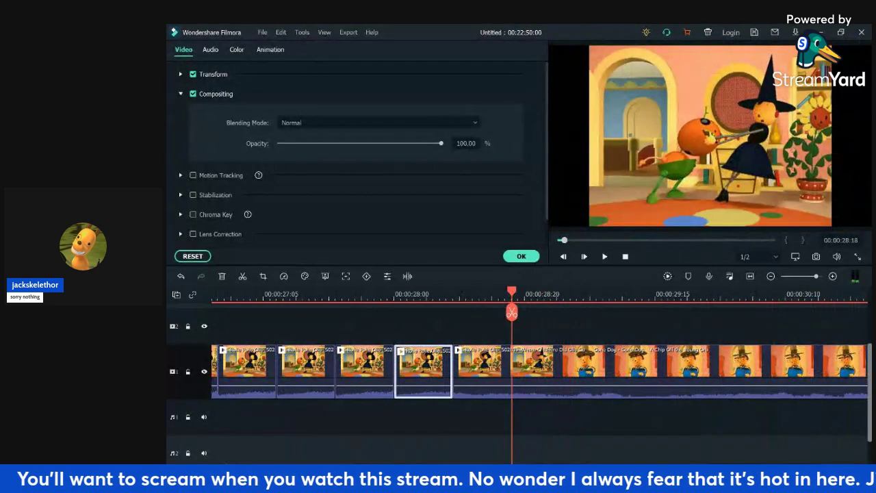
pyautogui.press('space')
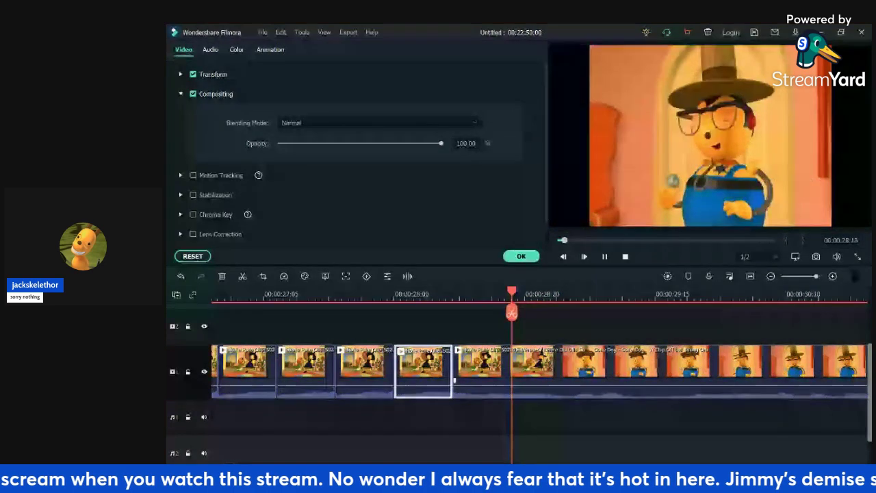
pyautogui.press('space')
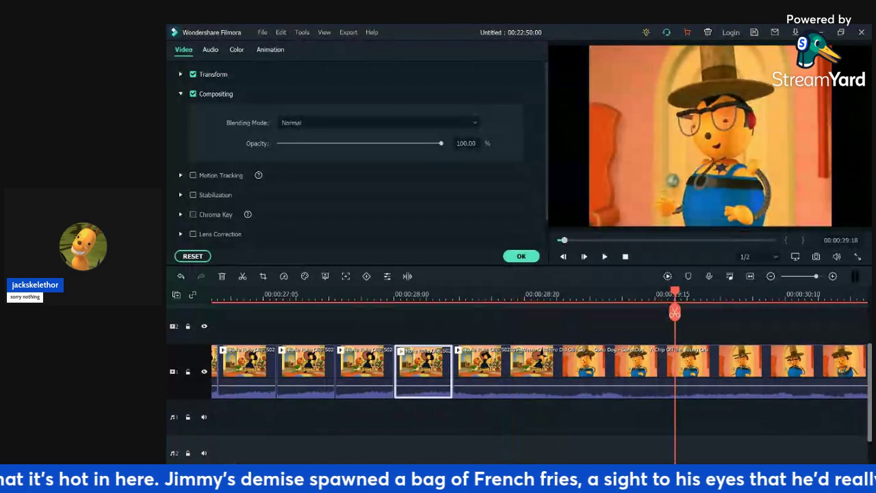
# - Play back the repeated witch-and-pumpkin sequence from 00:00:25:01 to the last pasted close-up piece
pyautogui.hotkey('ctrl', '-')
pyautogui.hotkey('ctrl', '-')
pyautogui.hotkey('ctrl', '-')
pyautogui.hotkey('ctrl', '-')
pyautogui.hotkey('ctrl', '-')
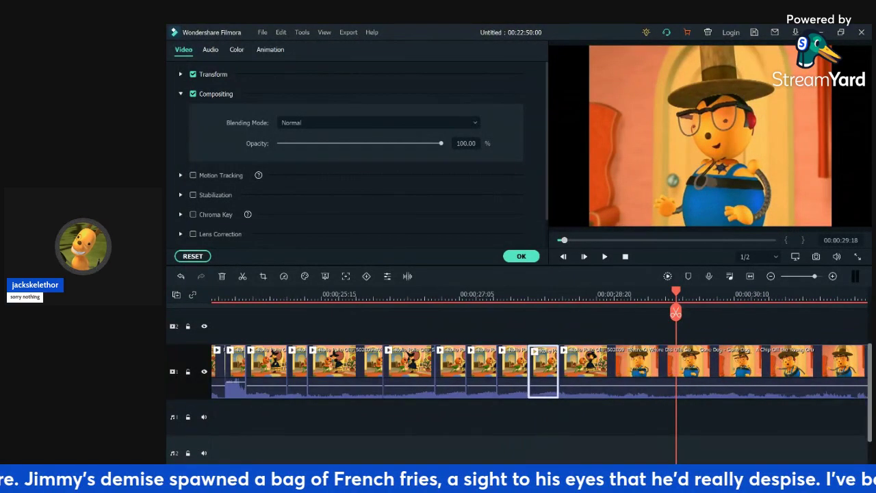
pyautogui.click(273, 295)
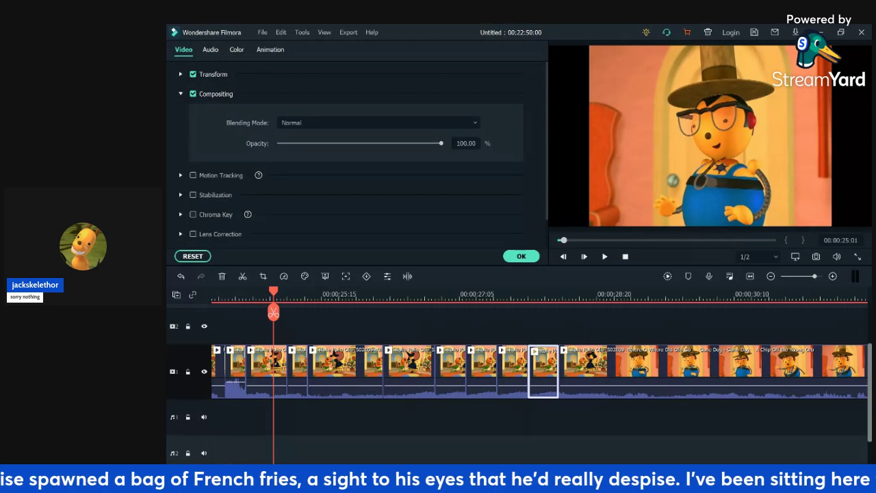
pyautogui.press('space')
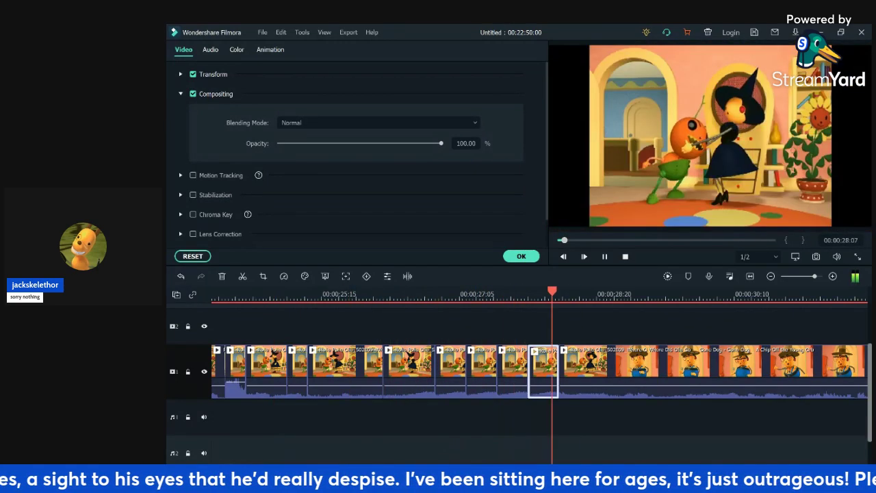
pyautogui.press('space')
# - Split the witch-and-pumpkin shot at 00:00:28:14 and 00:00:28:18 and copy the 4-frame piece between the cuts
pyautogui.click(573, 295)
pyautogui.press('Right')
pyautogui.press('Right')
pyautogui.press('Left')
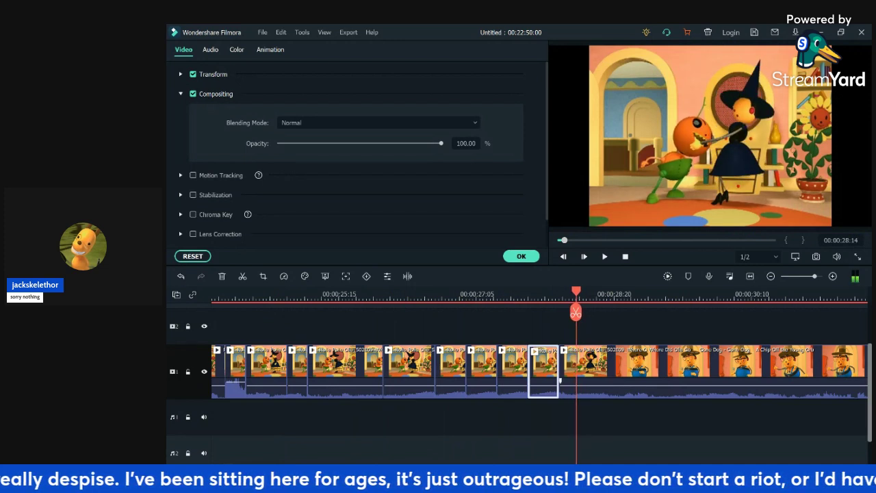
pyautogui.click(576, 312)
pyautogui.click(575, 312)
pyautogui.moveTo(576, 312); pyautogui.dragTo(590, 312)
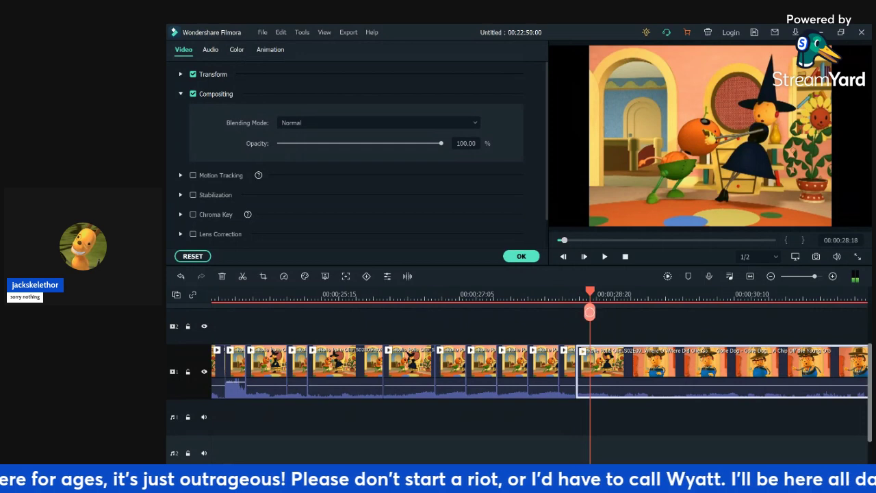
pyautogui.click(590, 312)
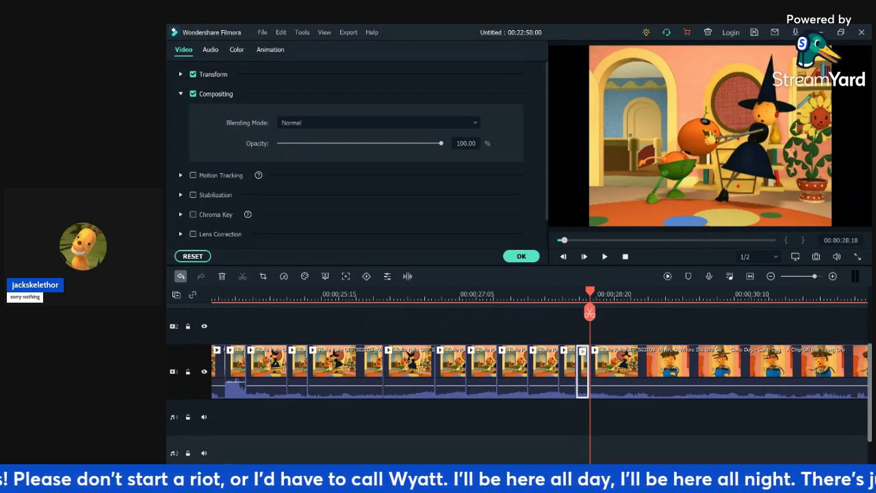
# - Undo both splits and paste eight copies of the 4-frame piece into the shot at 00:00:28:22
pyautogui.click(181, 276)
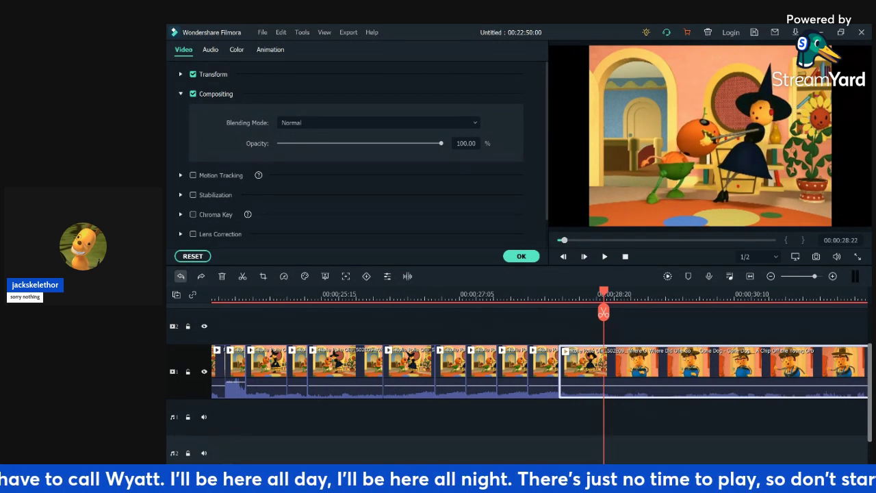
pyautogui.hotkey('ctrl', 'v')
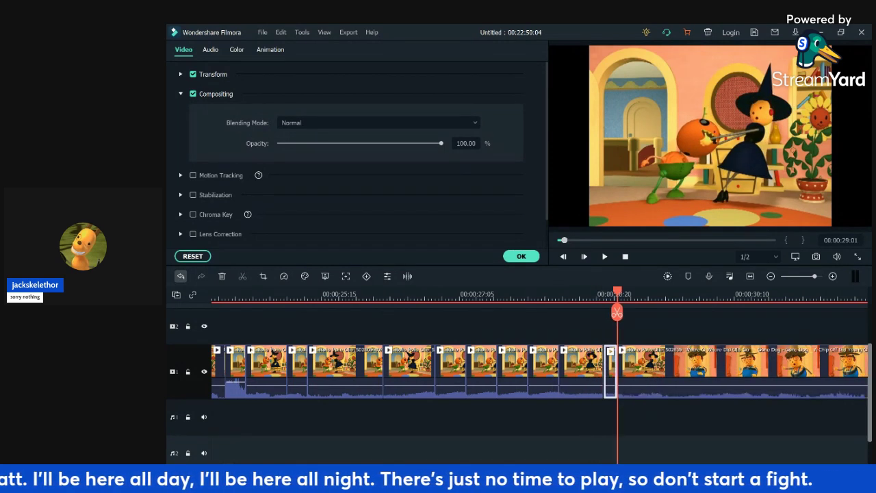
pyautogui.hotkey('ctrl', 'v')
pyautogui.hotkey('ctrl', 'v')
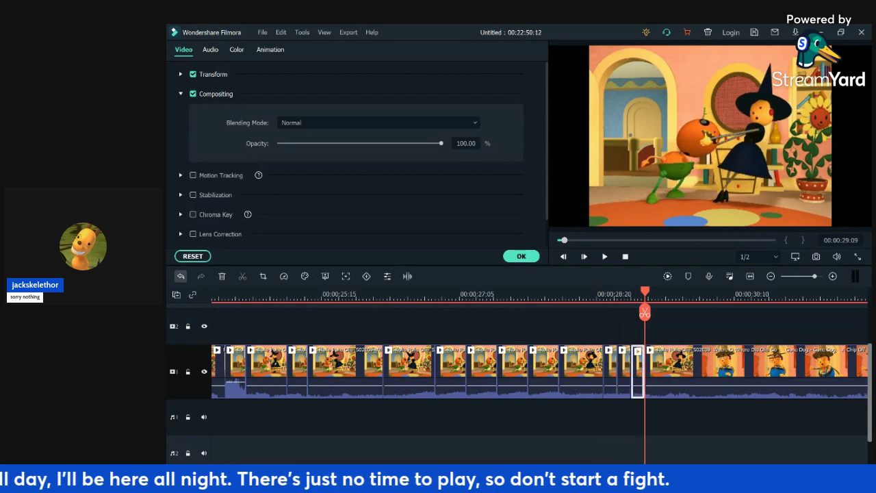
pyautogui.hotkey('ctrl', 'v')
pyautogui.hotkey('ctrl', 'v')
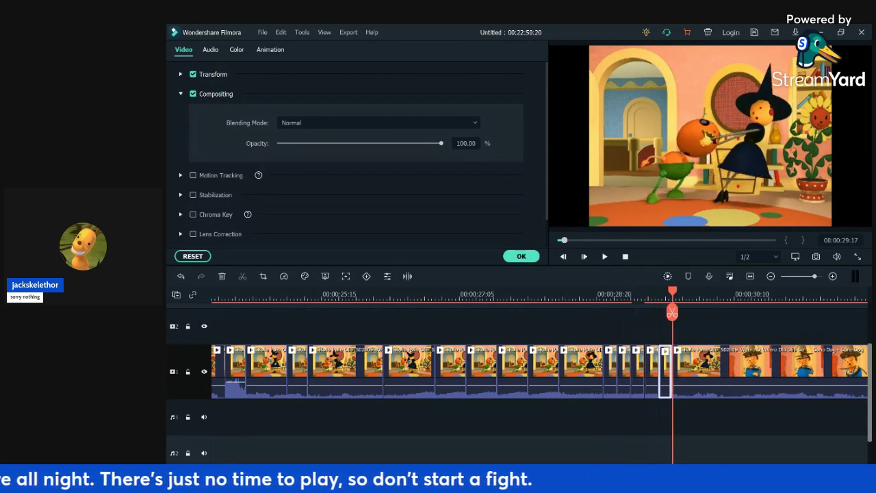
pyautogui.hotkey('ctrl', 'v')
pyautogui.hotkey('ctrl', 'v')
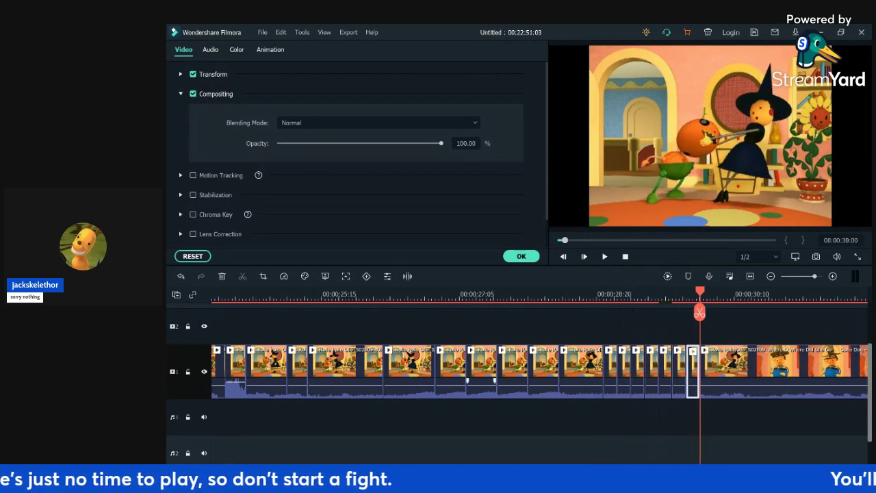
pyautogui.hotkey('ctrl', 'v')
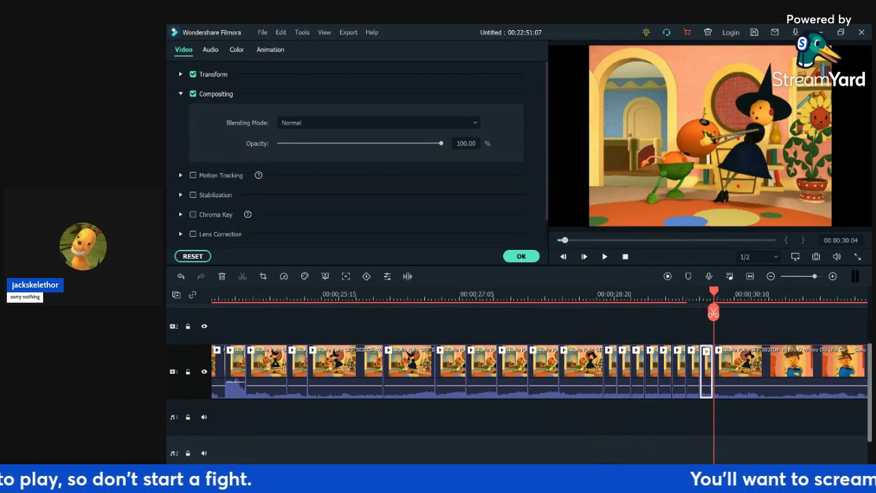
# - Play back the eight repeated short pieces from 00:00:28:15 and again from 00:00:29:02
pyautogui.click(580, 296)
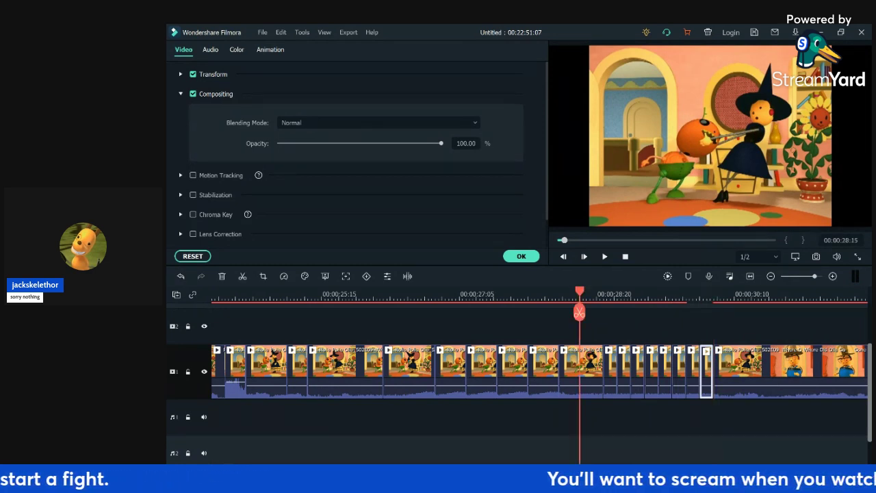
pyautogui.press('space')
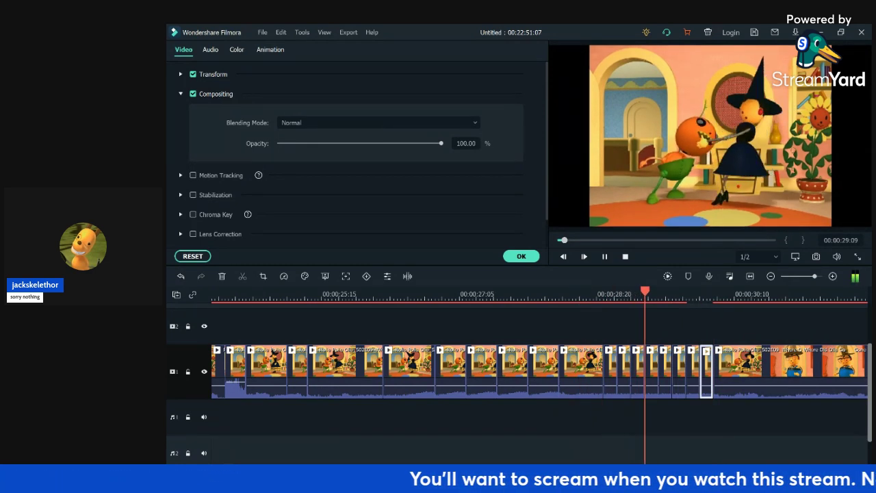
pyautogui.press('space')
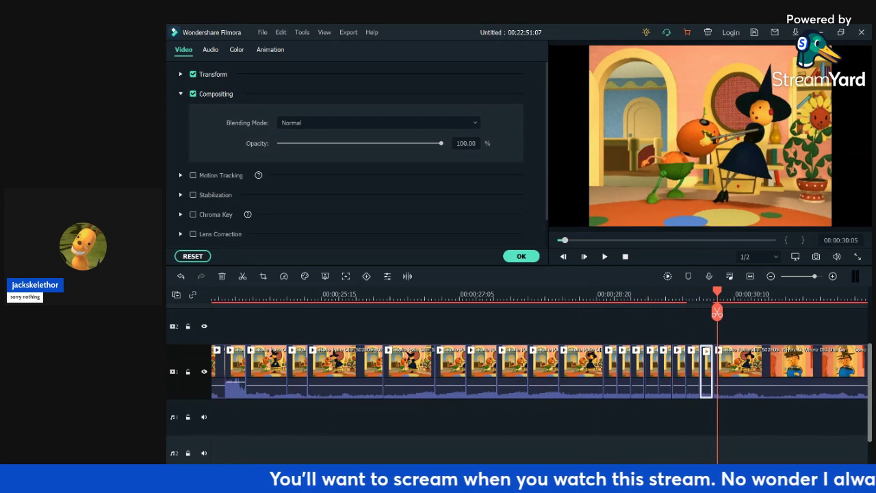
pyautogui.click(620, 296)
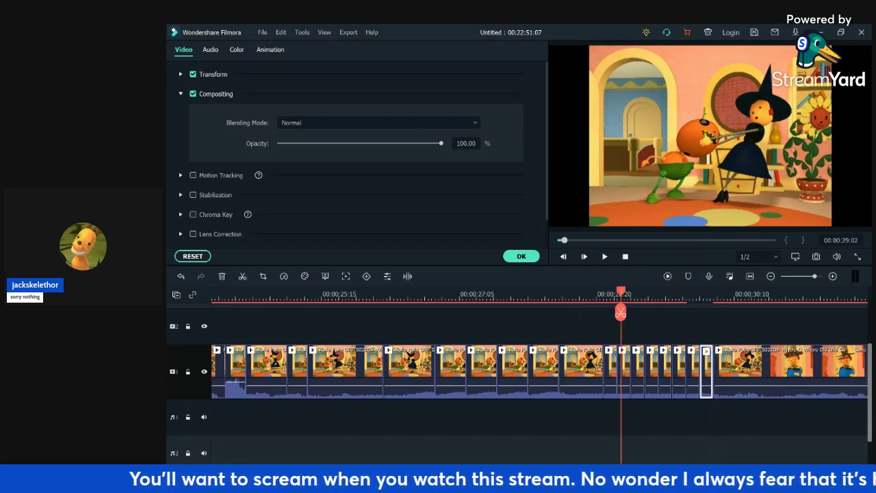
pyautogui.press('space')
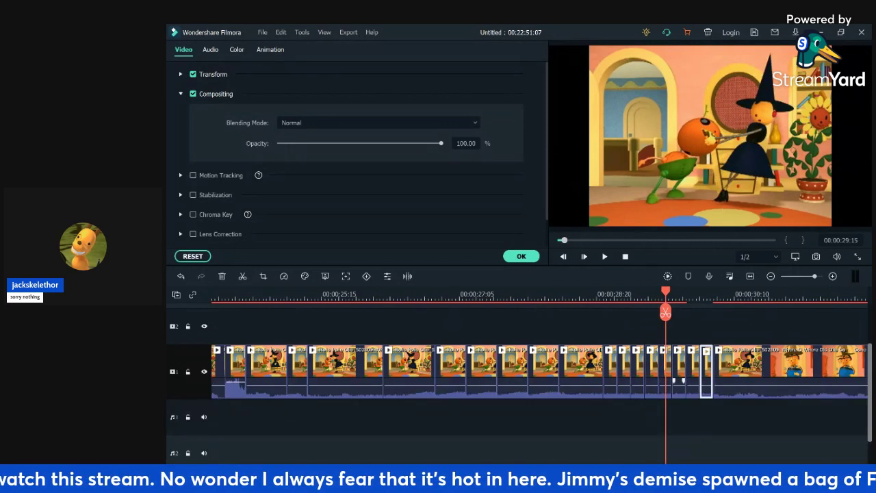
# - Enlarge and reposition the short witch-and-pumpkin pieces at 00:00:29:17 and 00:00:29:21 so the shot gets closer to the pumpkin
pyautogui.click(679, 370)
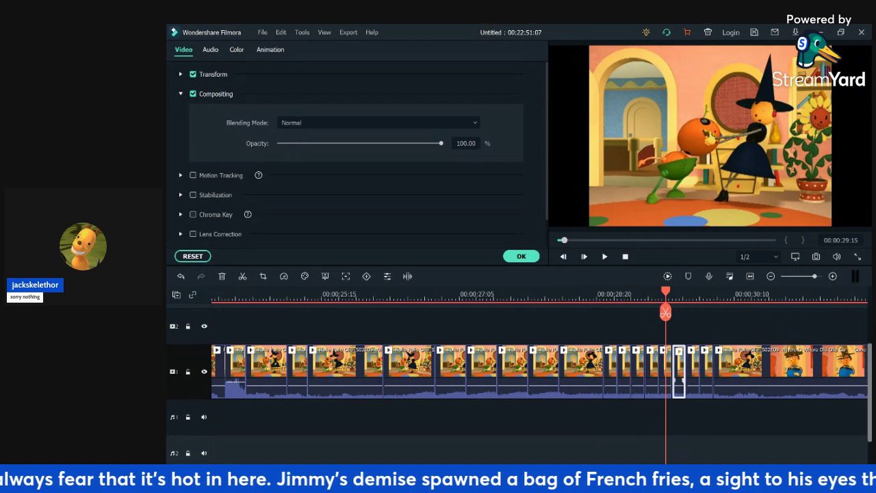
pyautogui.click(672, 295)
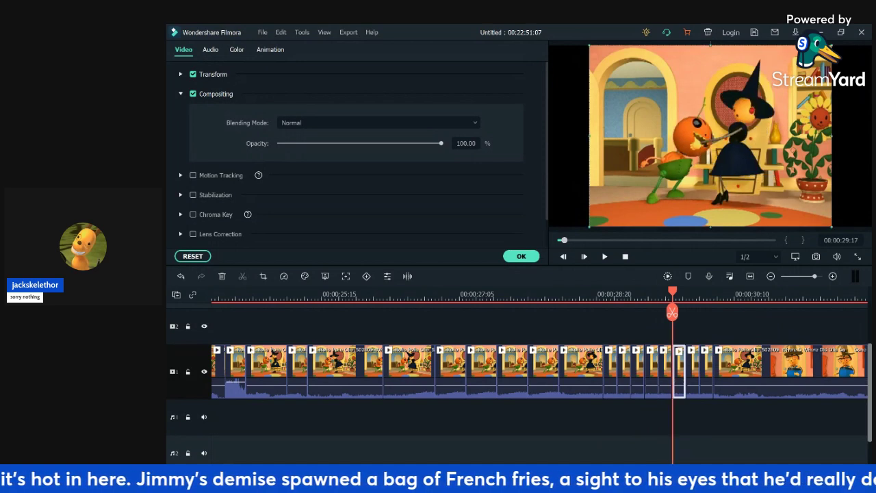
pyautogui.moveTo(590, 227); pyautogui.dragTo(514, 283)
pyautogui.moveTo(657, 171); pyautogui.dragTo(732, 123)
pyautogui.press('Right')
pyautogui.press('Right')
pyautogui.press('Right')
pyautogui.press('Right')
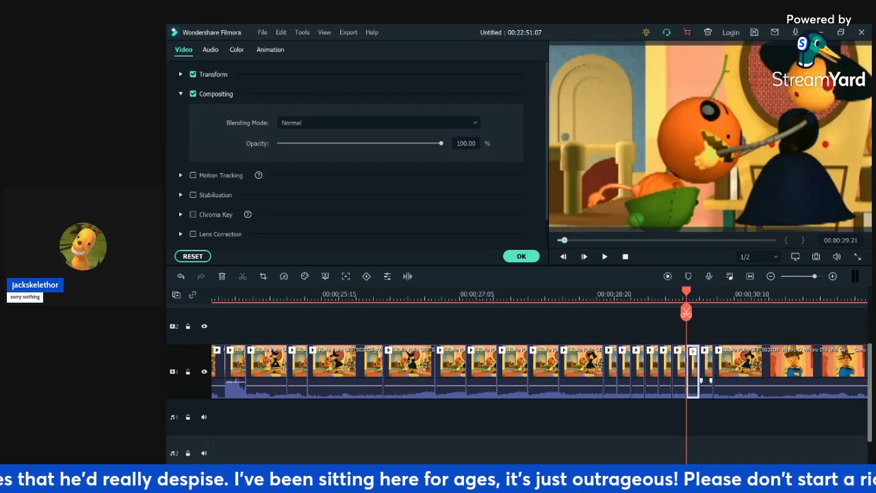
# - Enlarge the short piece at 00:00:30:00 even further and reposition it so the pumpkin's head fills the frame
pyautogui.click(705, 373)
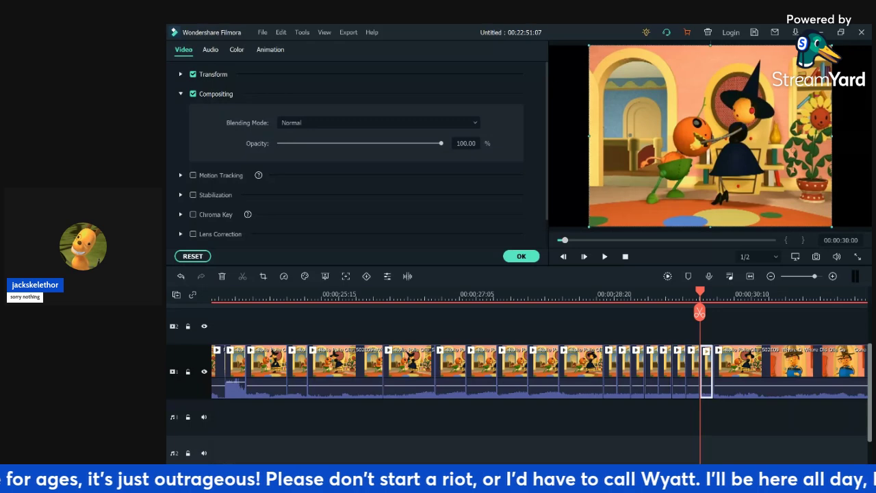
pyautogui.moveTo(589, 136); pyautogui.dragTo(488, 135)
pyautogui.moveTo(629, 150); pyautogui.dragTo(782, 75)
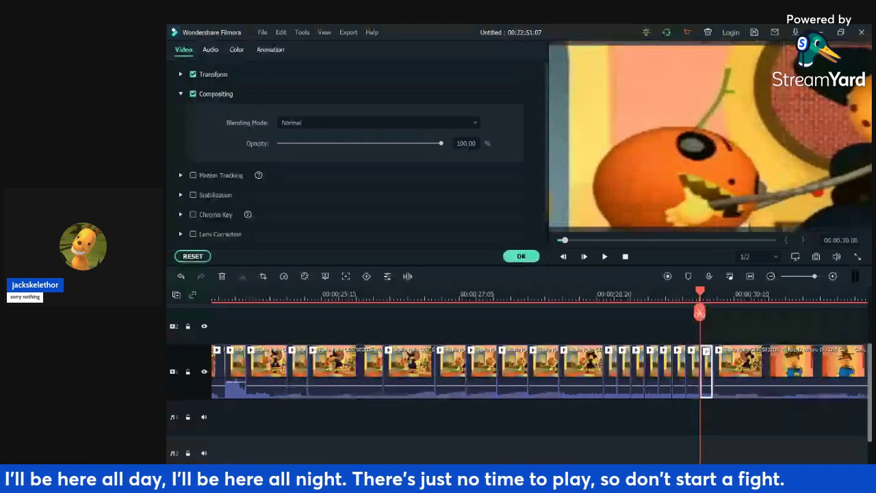
# - Play back the zoomed-in short pieces from 00:00:29:02
pyautogui.click(621, 294)
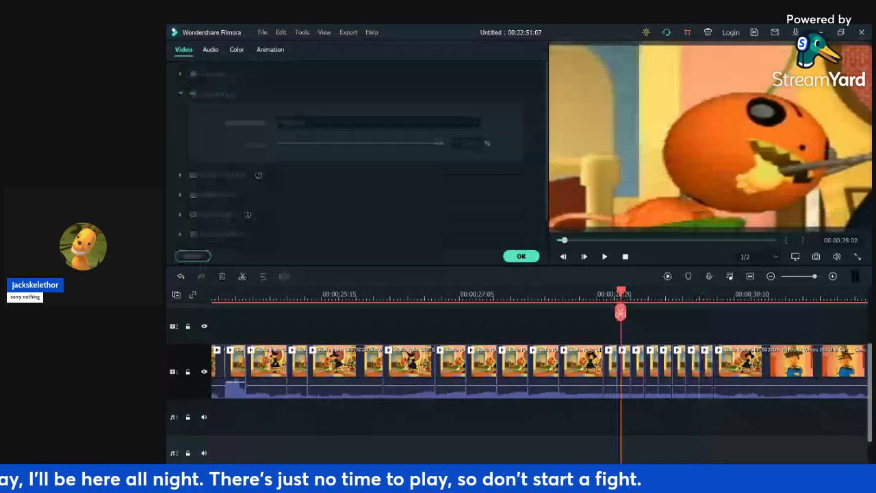
pyautogui.press('space')
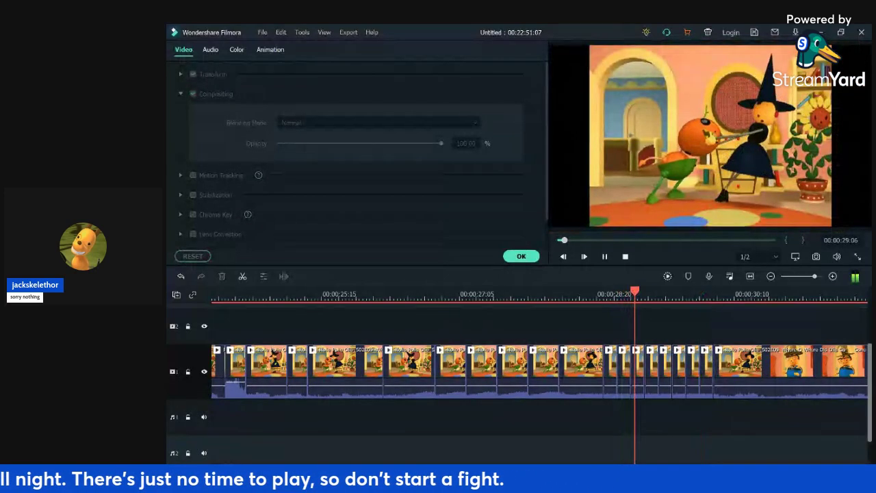
pyautogui.press('space')
# - Split the main clip at 00:00:30:06 and delete the leftover frames between the last short piece and the cowboy shot
pyautogui.press('Left')
pyautogui.press('Left')
pyautogui.press('Left')
pyautogui.press('Left')
pyautogui.press('Left')
pyautogui.press('Left')
pyautogui.press('Right')
pyautogui.press('Right')
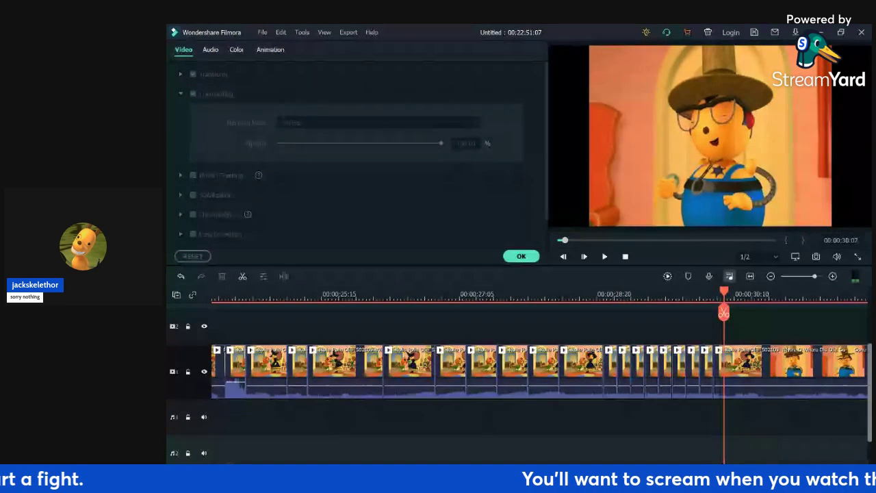
pyautogui.press('Left')
pyautogui.hotkey('ctrl', 'b')
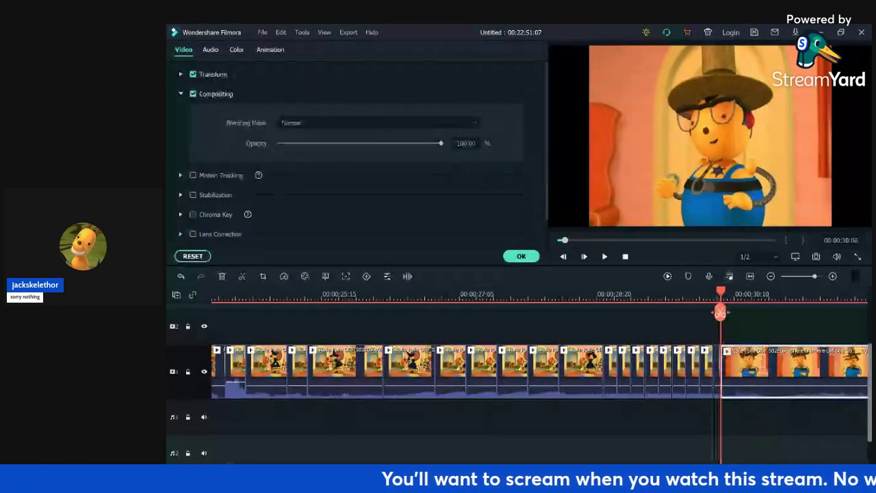
pyautogui.click(718, 370)
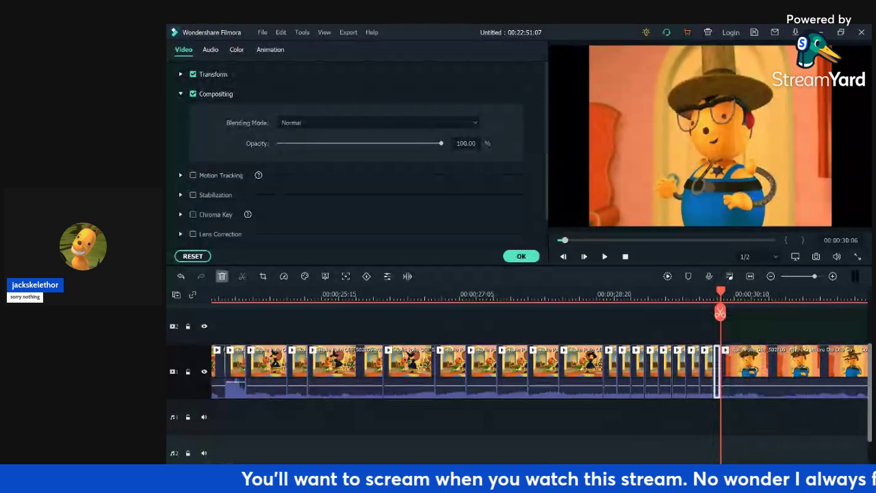
pyautogui.click(222, 277)
# - Check the frames around the cut into the cowboy shot and review the sequence from 00:00:28:07
pyautogui.press('Left')
pyautogui.press('Left')
pyautogui.press('Left')
pyautogui.press('Right')
pyautogui.press('Right')
pyautogui.press('Right')
pyautogui.press('Right')
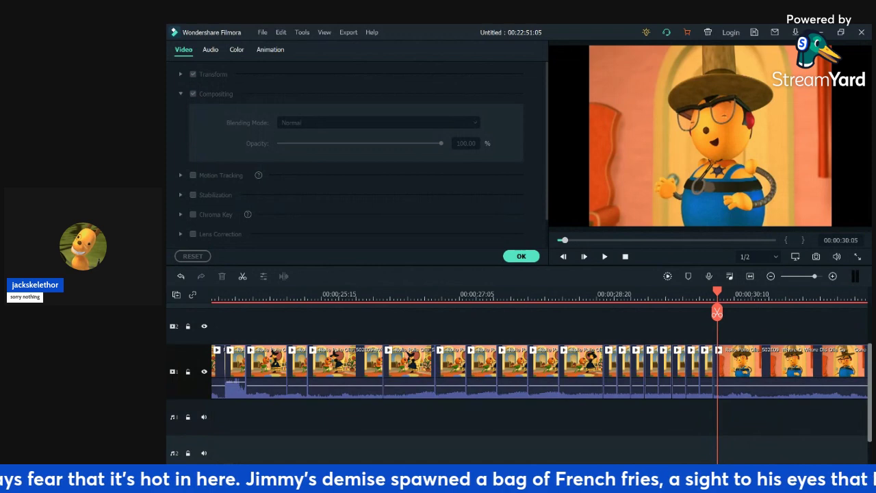
pyautogui.click(552, 295)
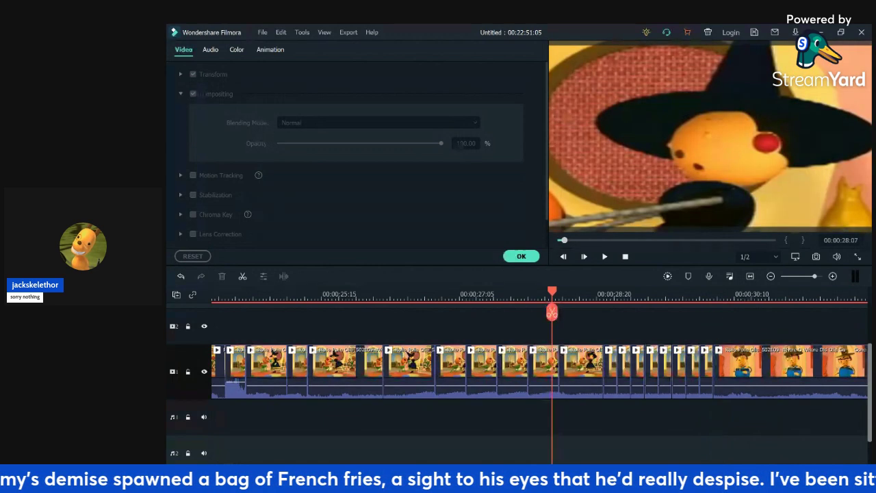
pyautogui.click(724, 295)
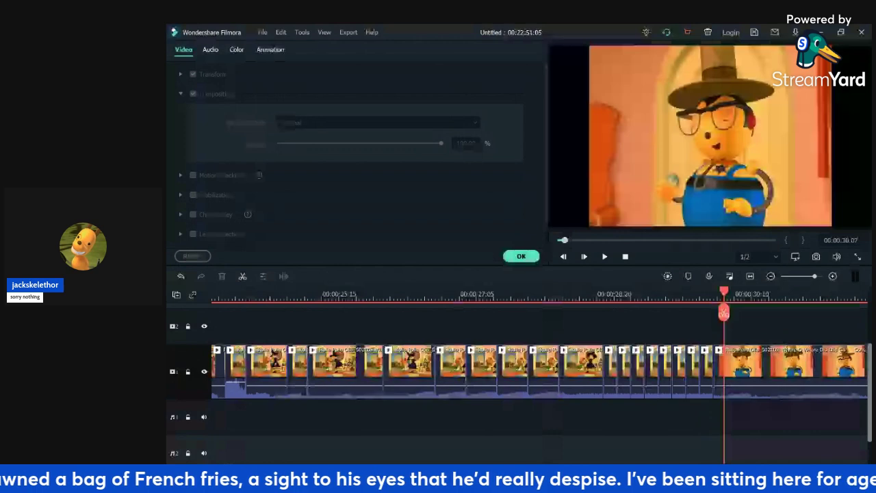
# - Add the Basic 6 title on the track above the video at 00:00:29:17 and open its text for editing
pyautogui.click(521, 256)
pyautogui.click(246, 53)
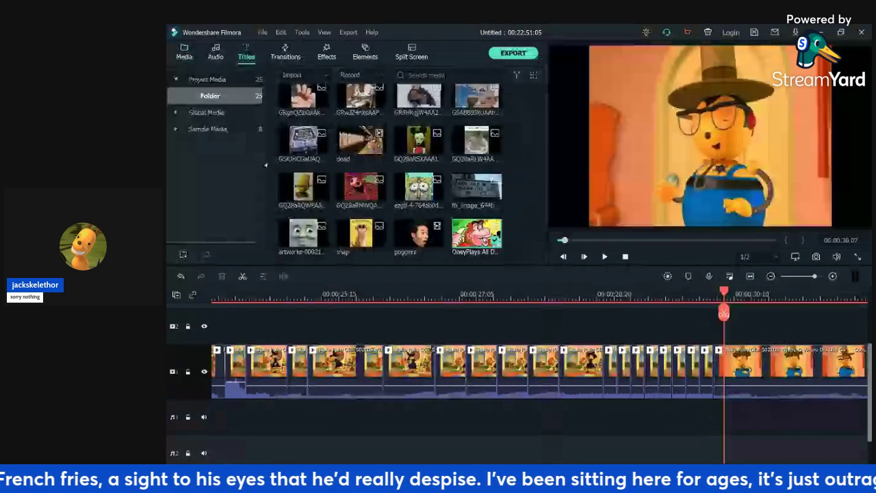
pyautogui.moveTo(419, 199); pyautogui.dragTo(671, 321)
pyautogui.moveTo(723, 313); pyautogui.dragTo(672, 313)
pyautogui.doubleClick(677, 316)
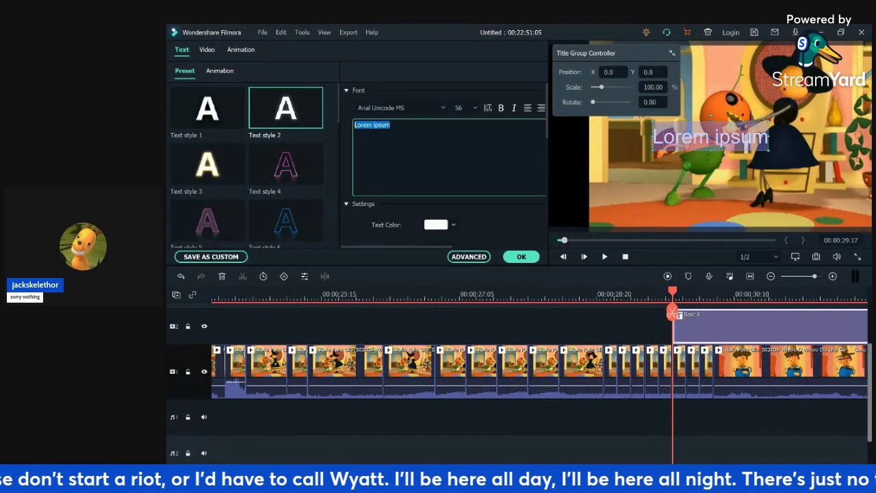
# - Change the title text to "Yeah!" with Text style 2 and the Ultra font, then shrink and move it beside the pumpkin
pyautogui.write('eah!')
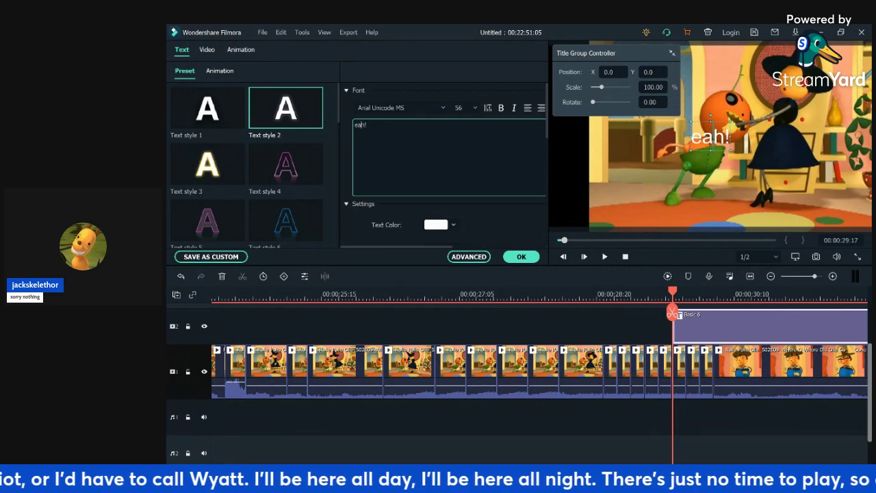
pyautogui.press('Home')
pyautogui.write('Y')
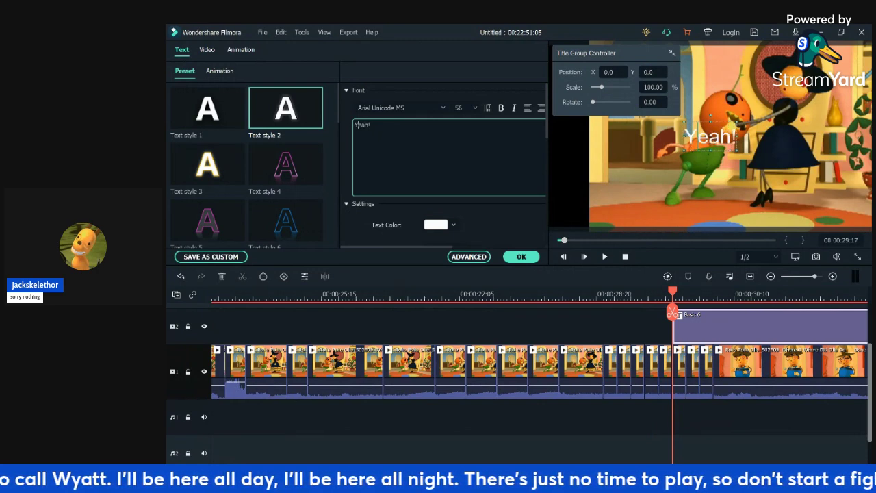
pyautogui.doubleClick(286, 108)
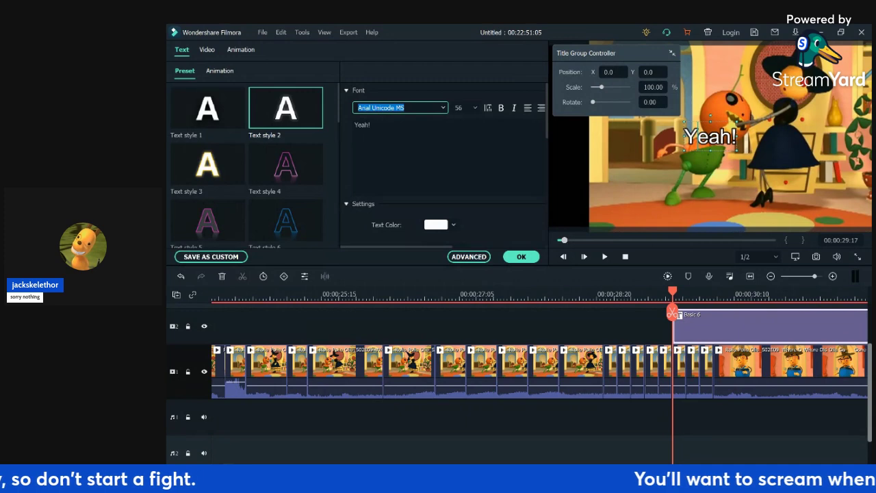
pyautogui.write('Ultra')
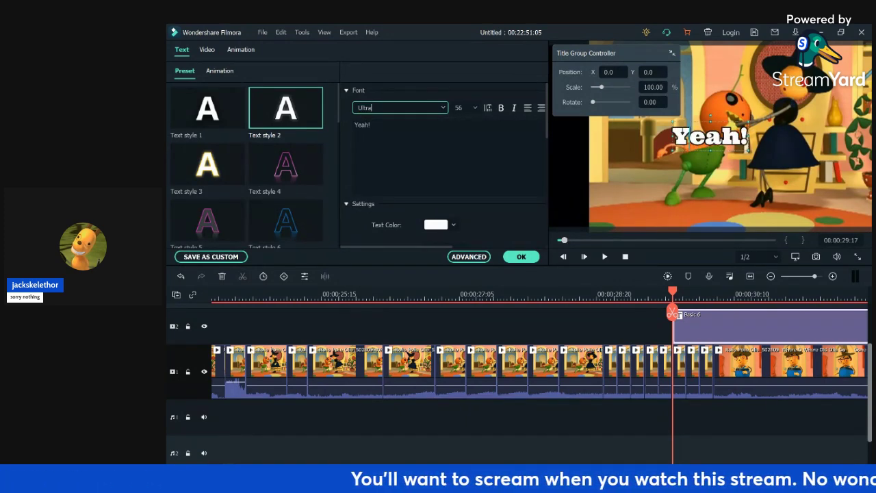
pyautogui.moveTo(673, 150); pyautogui.dragTo(705, 138)
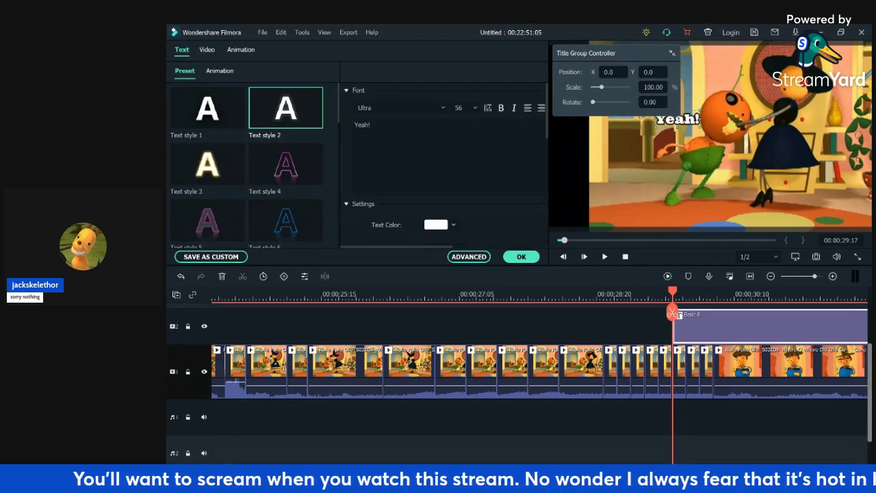
# - Split the "Yeah!" title at 00:00:29:21 and enlarge and reposition the second part's text beside the zoomed-in pumpkin
pyautogui.click(716, 418)
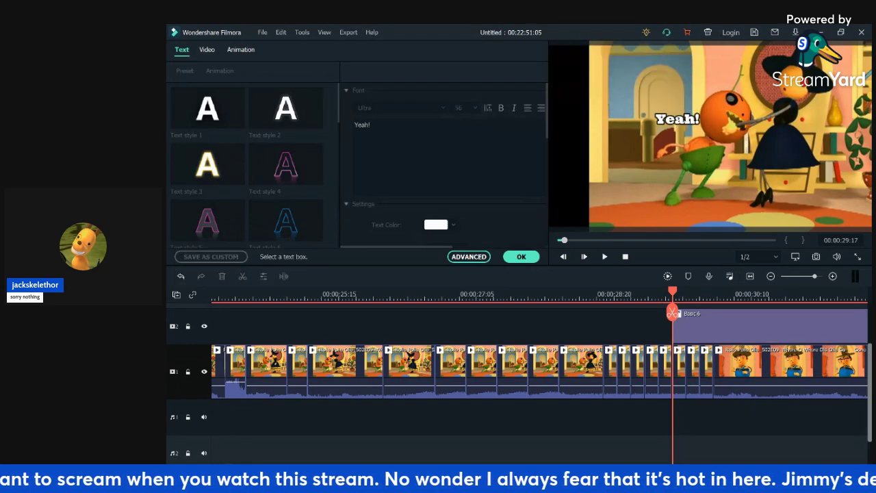
pyautogui.press('Right')
pyautogui.press('Right')
pyautogui.press('Right')
pyautogui.press('Right')
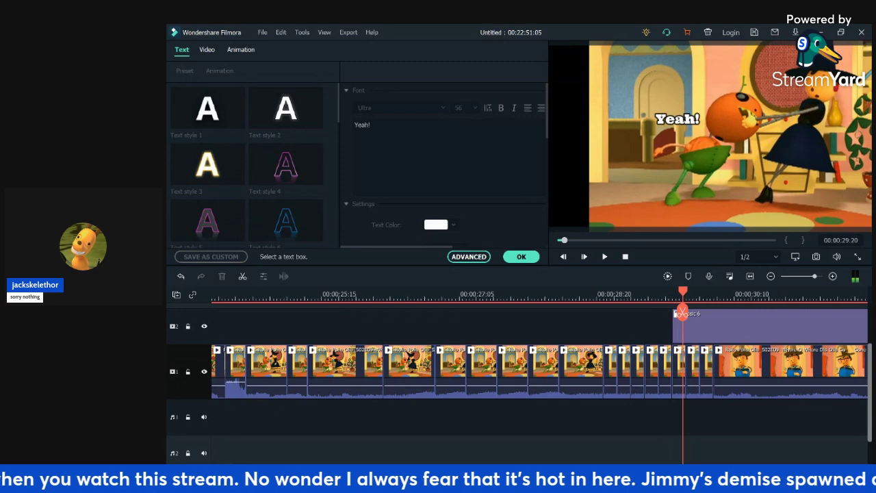
pyautogui.hotkey('ctrl', 'b')
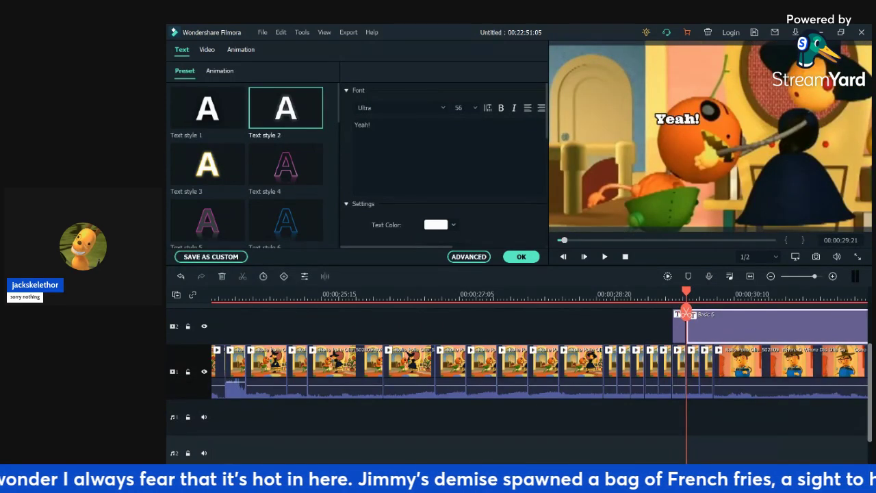
pyautogui.click(694, 373)
pyautogui.click(709, 329)
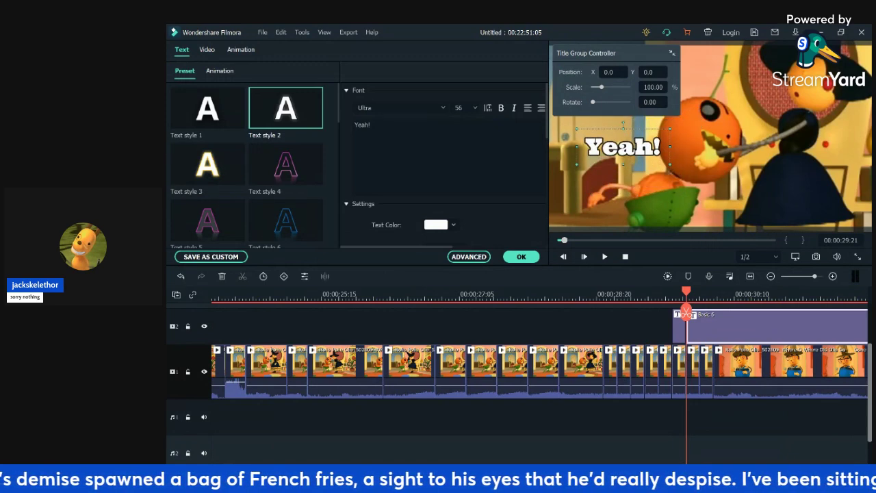
# - Split the "Yeah!" title at 00:00:30:00 and set the last part's font size to 100
pyautogui.click(619, 328)
pyautogui.press('space')
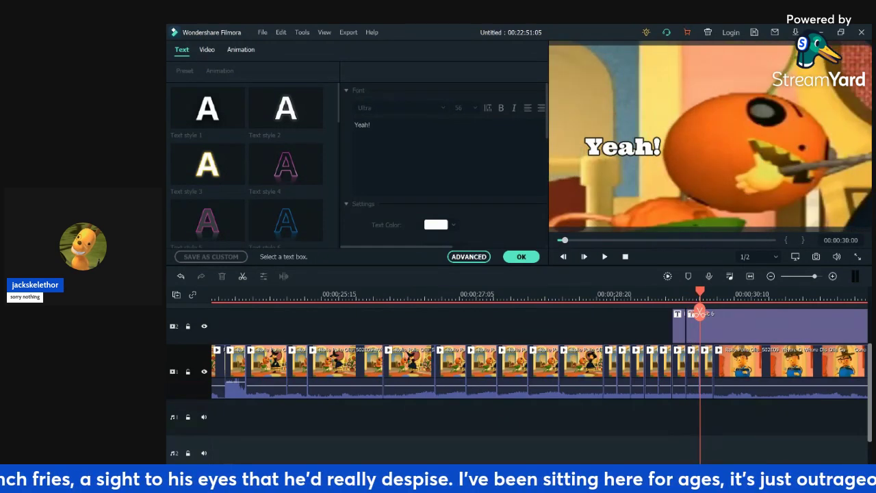
pyautogui.hotkey('ctrl', 'b')
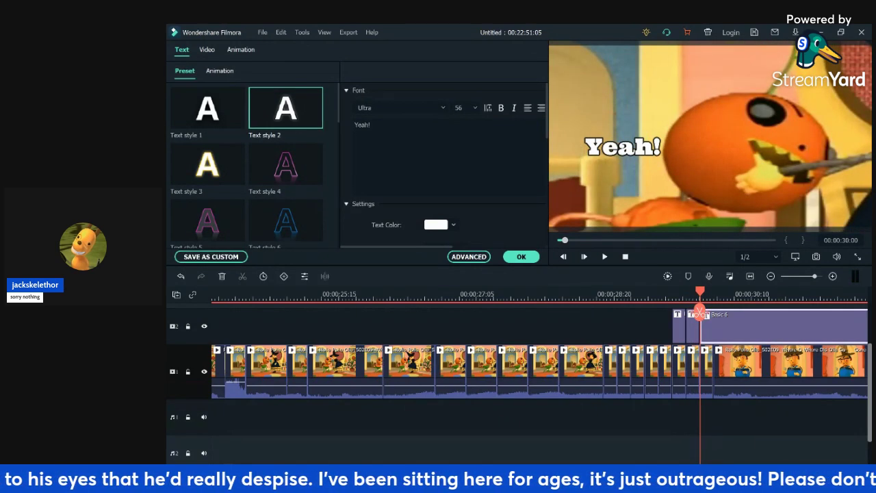
pyautogui.doubleClick(459, 108)
pyautogui.write('44')
pyautogui.scroll(-7, 444, 164)
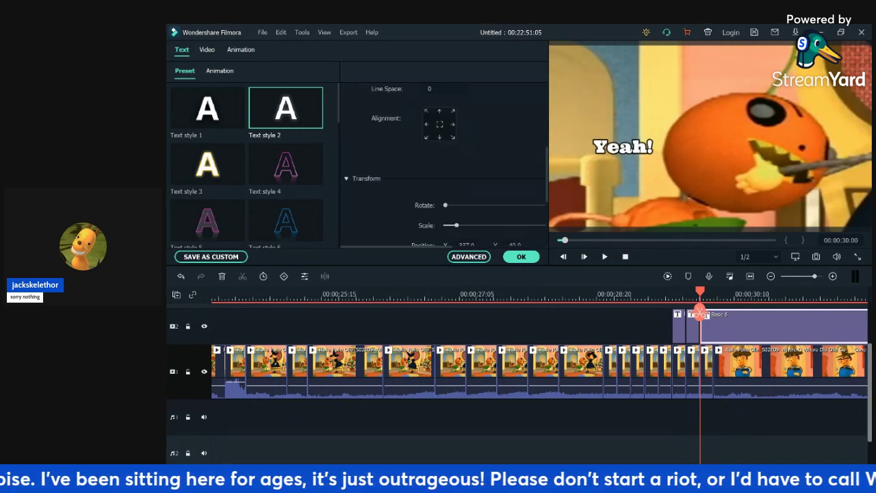
pyautogui.scroll(6, 444, 164)
pyautogui.scroll(1, 444, 171)
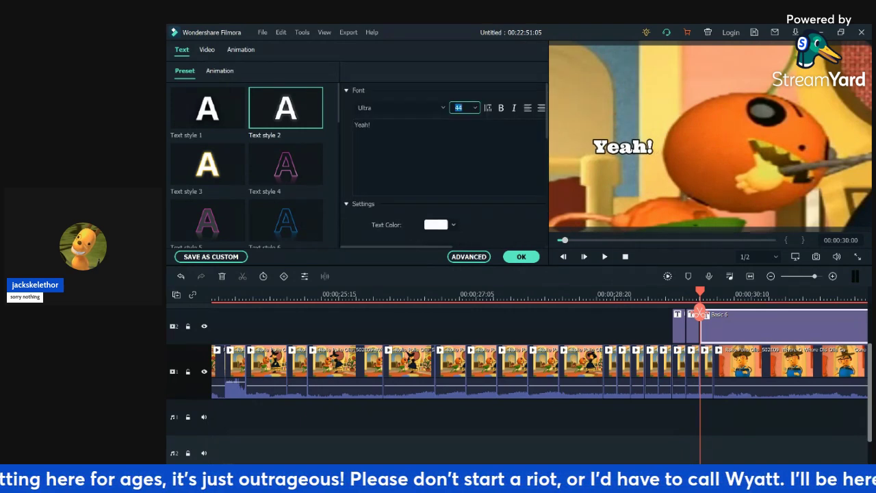
pyautogui.scroll(-1, 459, 108)
pyautogui.scroll(1, 458, 108)
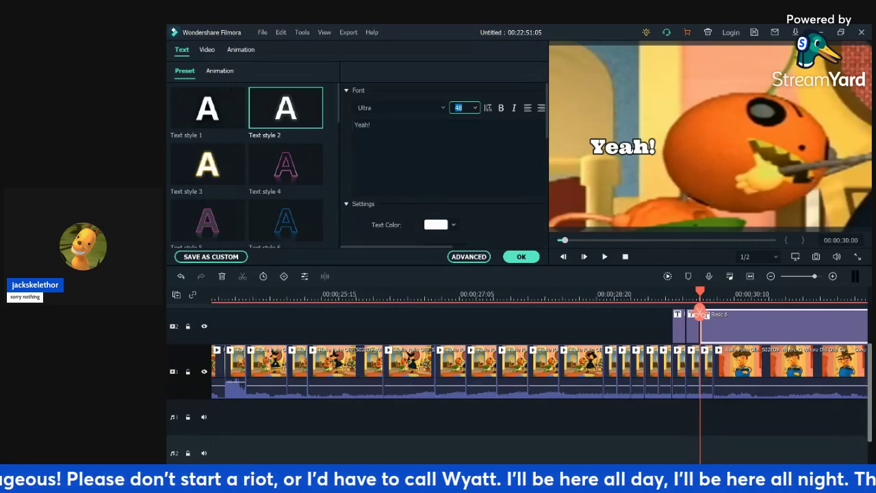
pyautogui.write('100')
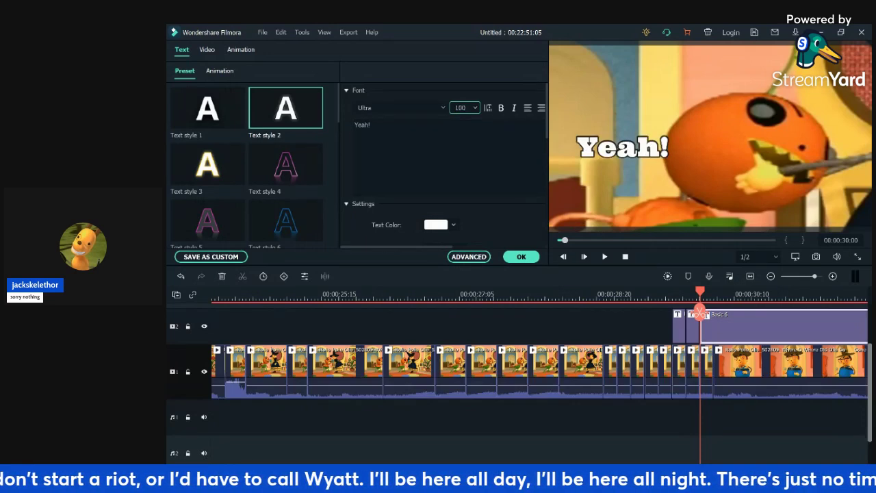
# - Stretch the text box of the last "Yeah!" title part so the text becomes much larger over the pumpkin
pyautogui.click(707, 369)
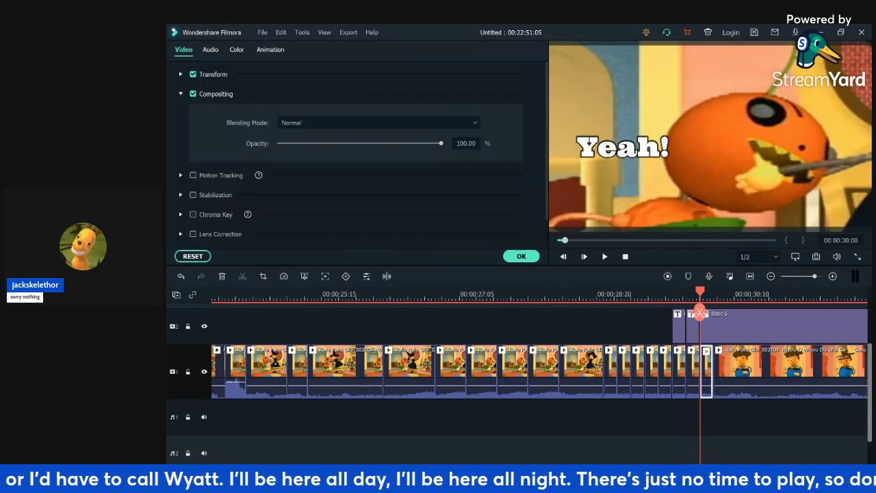
pyautogui.click(700, 318)
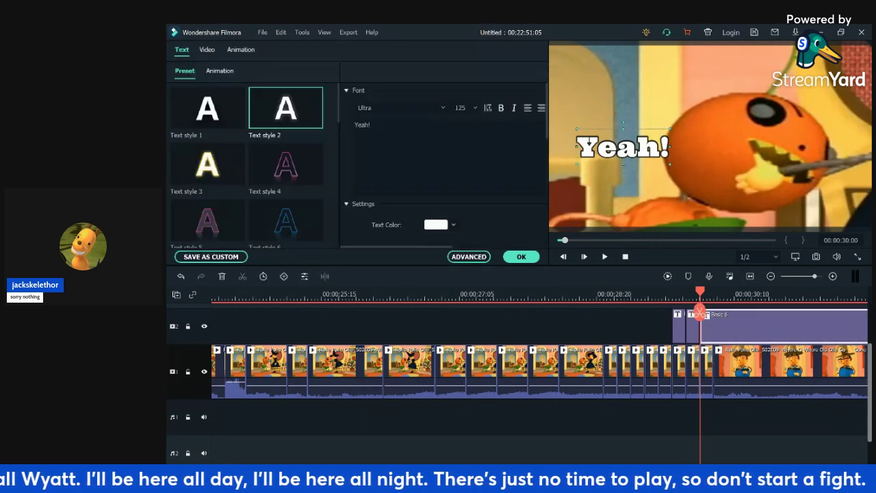
pyautogui.moveTo(670, 164); pyautogui.dragTo(727, 186)
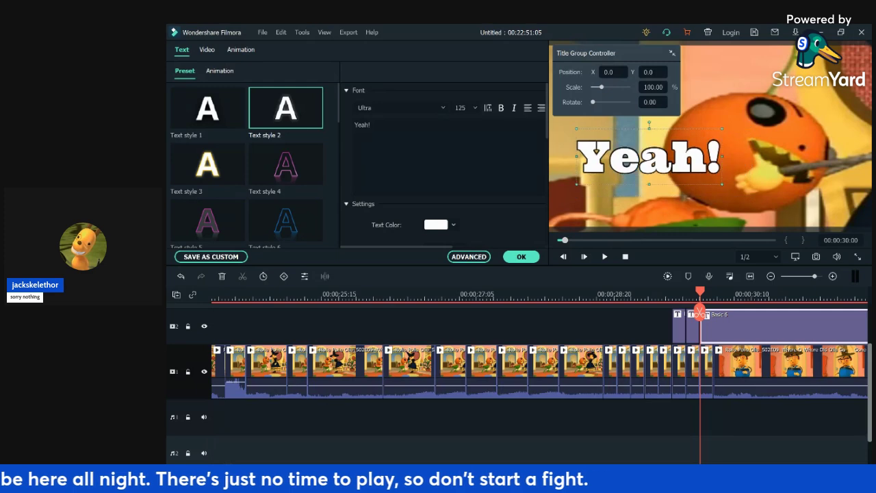
# - Play back the short pieces with the growing "Yeah!" title from 00:00:28:21
pyautogui.click(601, 294)
pyautogui.press('space')
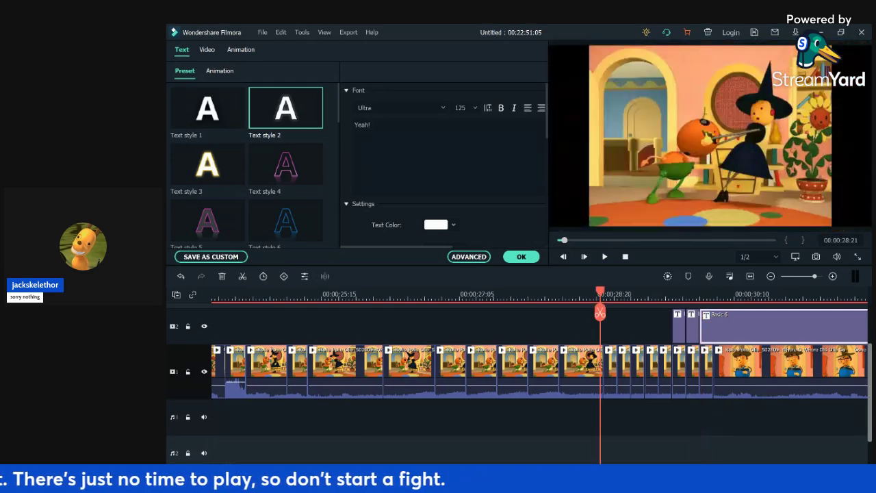
pyautogui.press('space')
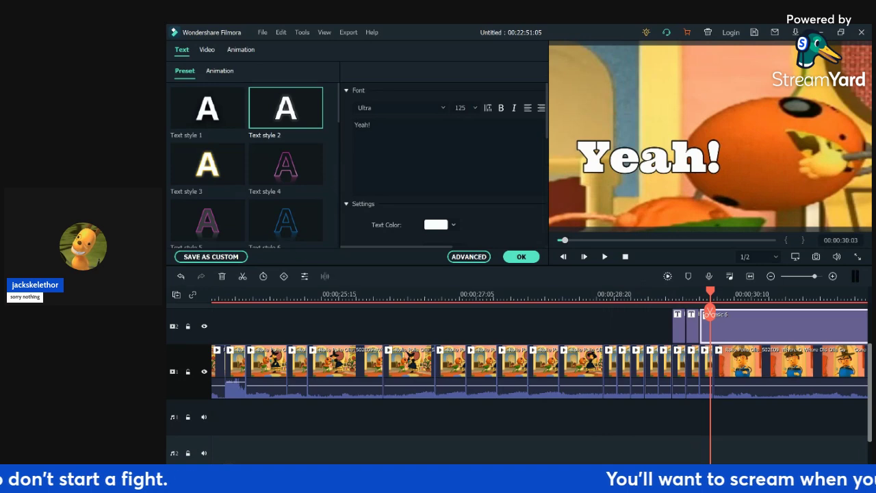
# - Split the last "Yeah!" title at 00:00:30:04 and delete the remainder after the cut
pyautogui.press('Right')
pyautogui.hotkey('ctrl', 'b')
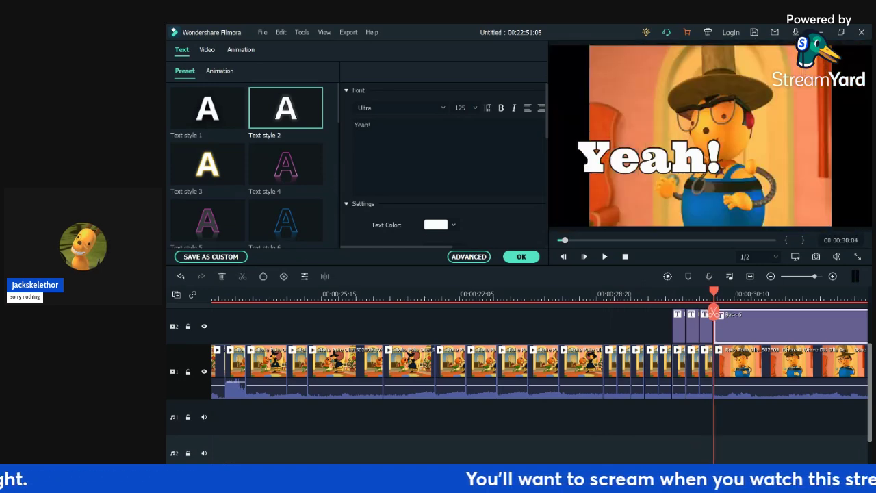
pyautogui.press('Delete')
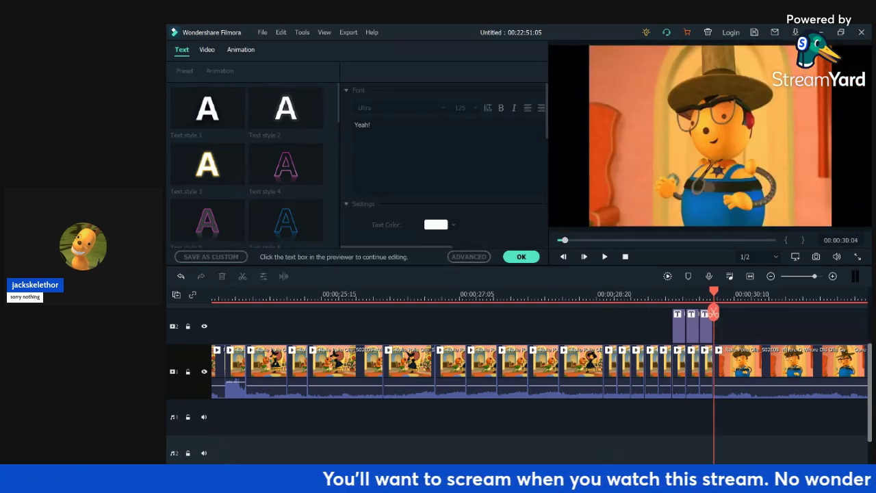
# - Play back the stuttering witch-and-pumpkin repeats with the growing "Yeah!" title from 00:00:25:17, and replay the sequence from an earlier point
pyautogui.hotkey('shift', 'Left')
pyautogui.click(329, 295)
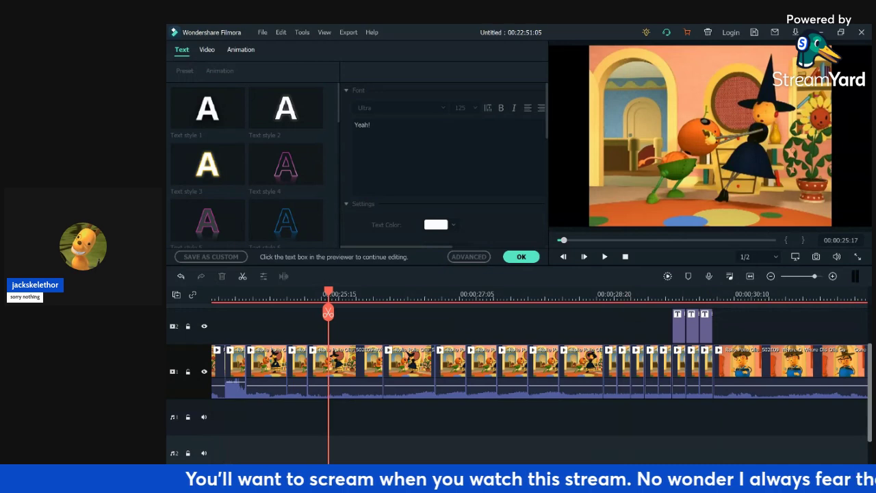
pyautogui.press('space')
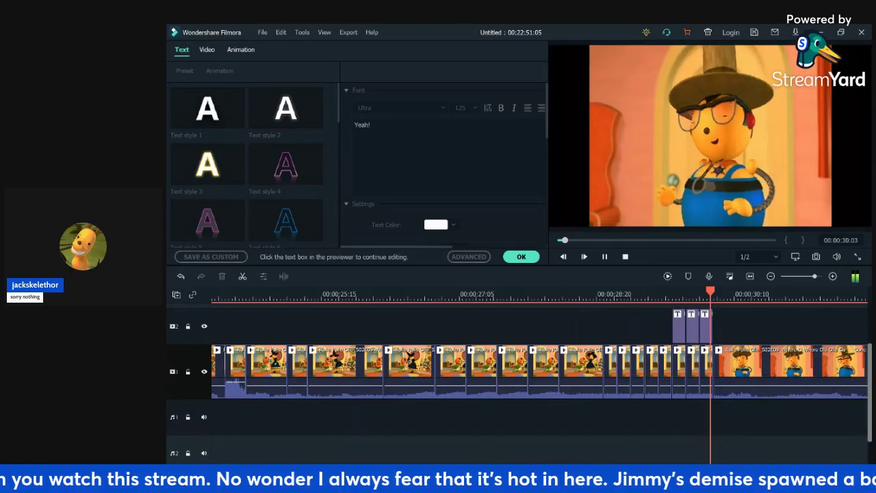
pyautogui.press('space')
pyautogui.press('Up')
pyautogui.press('Up')
pyautogui.press('Up')
pyautogui.press('Up')
pyautogui.press('Up')
pyautogui.press('Up')
pyautogui.press('Up')
pyautogui.press('Up')
pyautogui.press('Up')
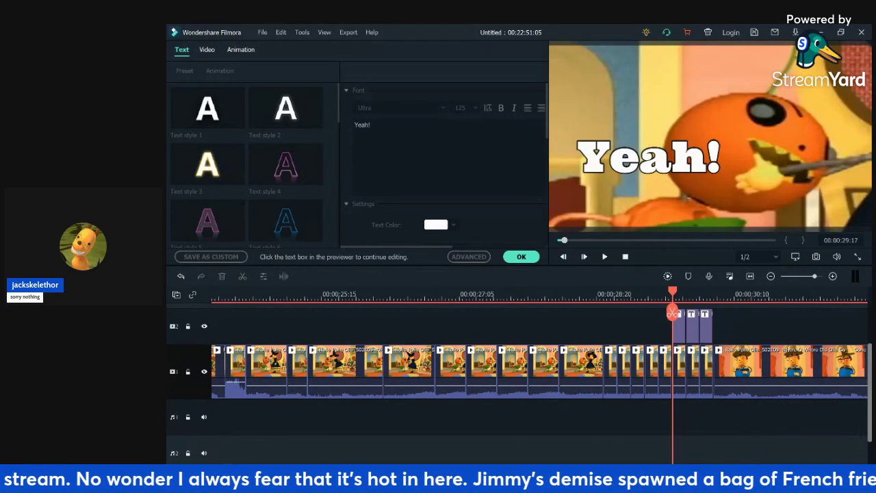
pyautogui.moveTo(603, 313); pyautogui.dragTo(213, 313)
pyautogui.press('space')
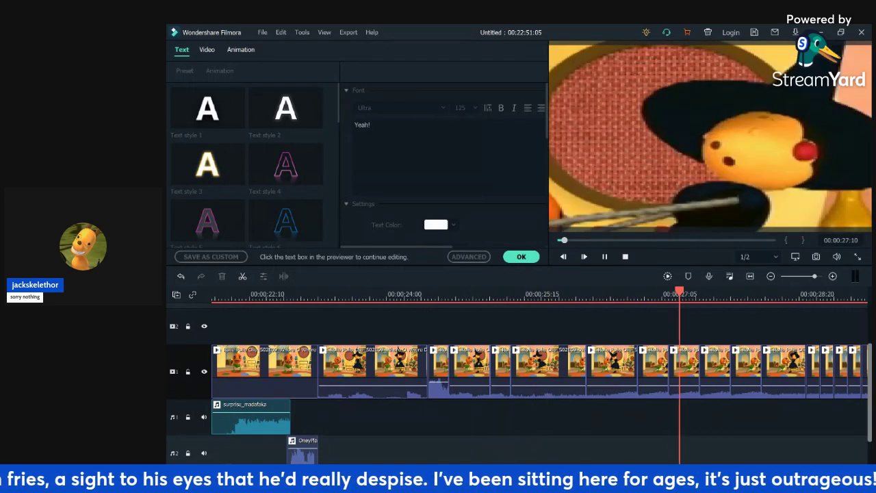
# - Stretch the short witch-and-pumpkin clip at 00:00:24:14 horizontally beyond the frame and play back through to 00:00:35:11
pyautogui.click(436, 296)
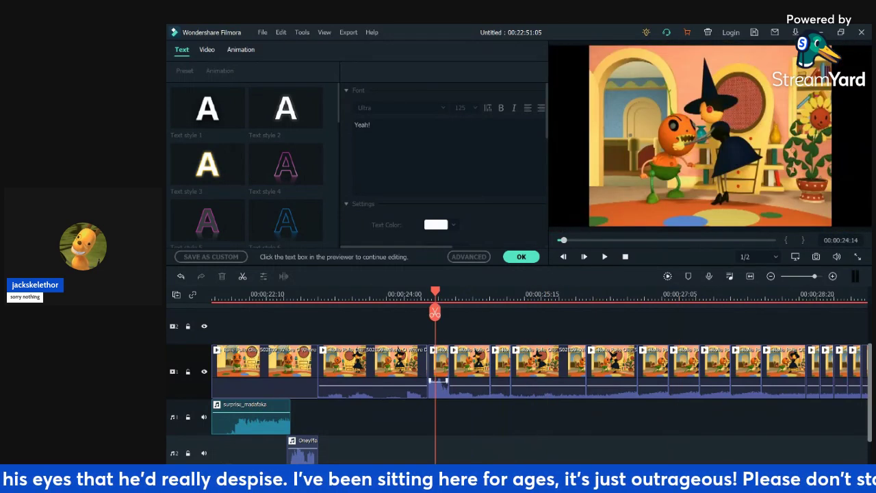
pyautogui.click(440, 371)
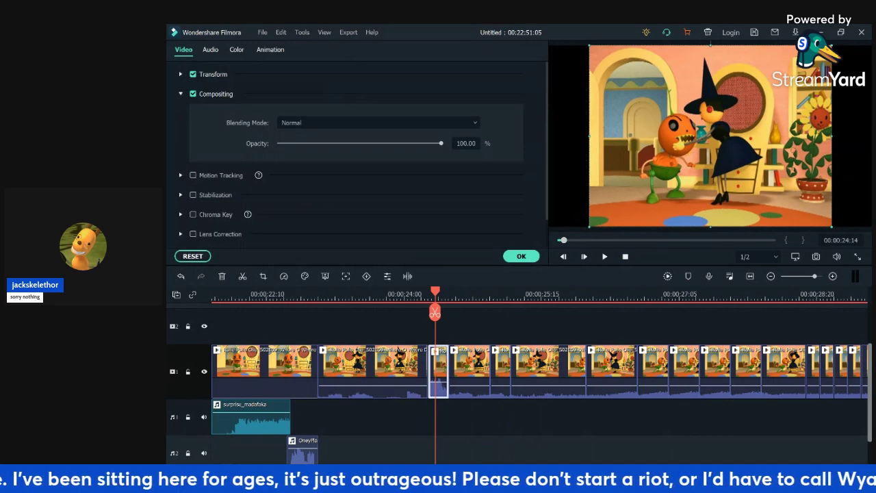
pyautogui.moveTo(590, 136); pyautogui.dragTo(182, 136)
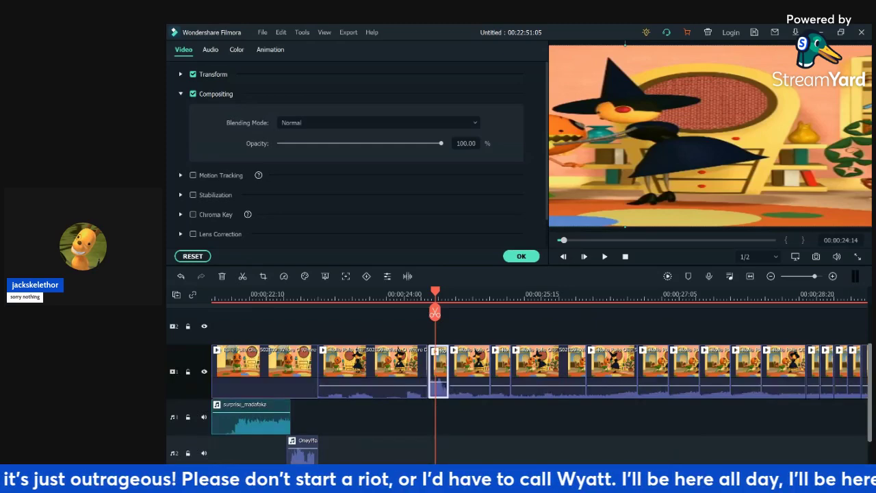
pyautogui.press('space')
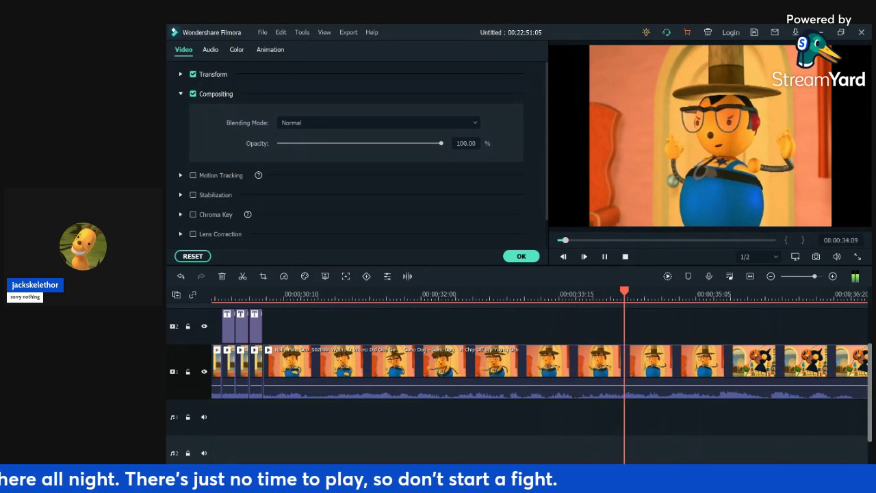
pyautogui.press('space')
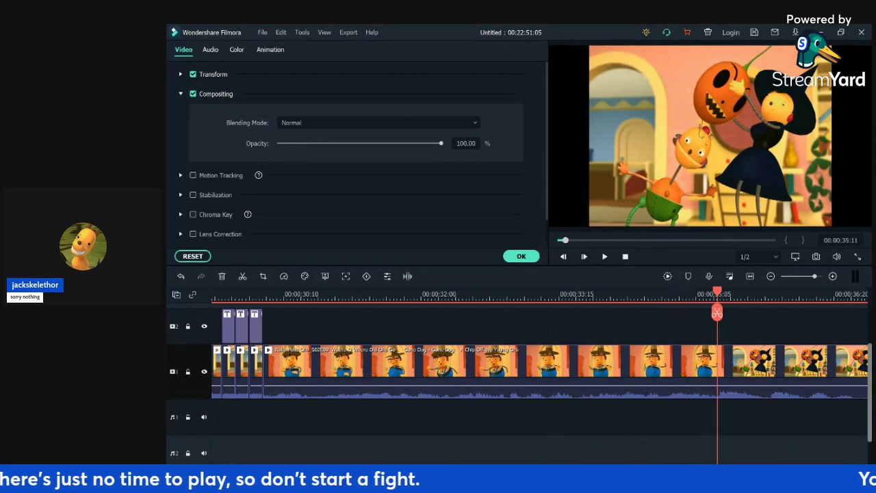
pyautogui.click(520, 256)
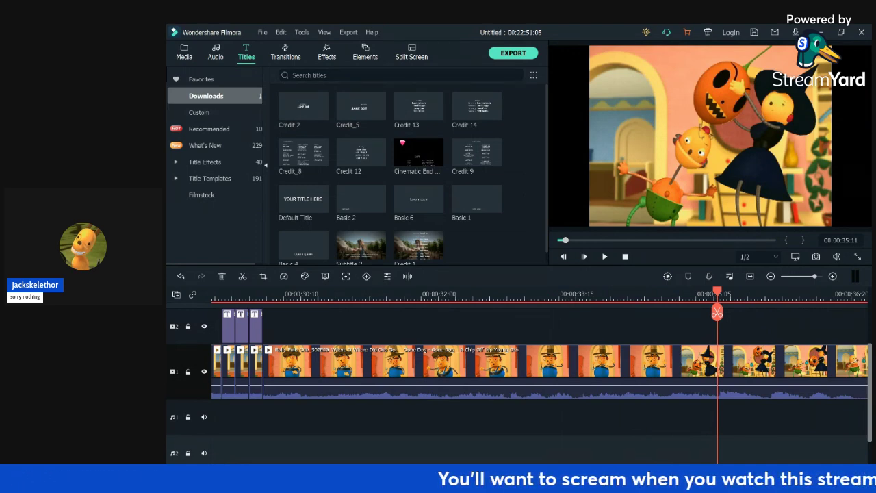
# - Browse the sound effects in the project media folder for one that suits the pumpkin-head removal
pyautogui.click(200, 112)
pyautogui.click(184, 52)
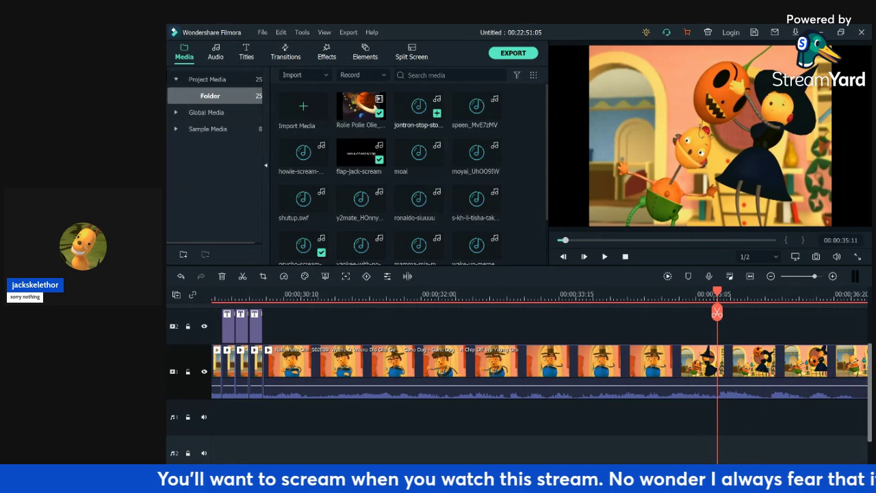
pyautogui.moveTo(361, 200)
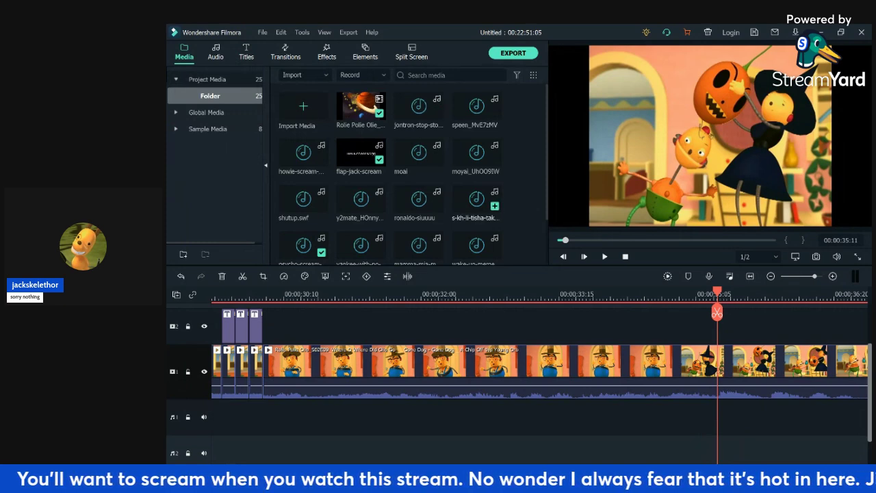
pyautogui.scroll(-5, 413, 175)
pyautogui.scroll(3, 388, 174)
pyautogui.scroll(-2, 388, 175)
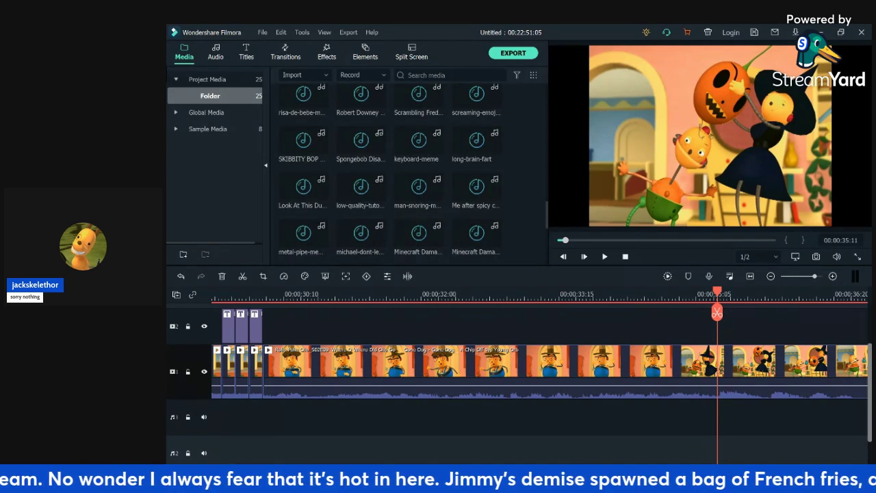
pyautogui.scroll(-3, 388, 174)
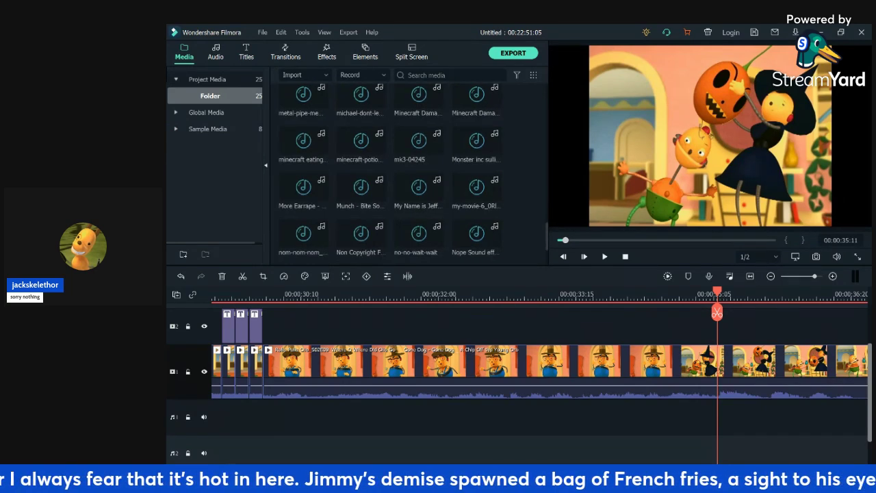
pyautogui.scroll(5, 388, 174)
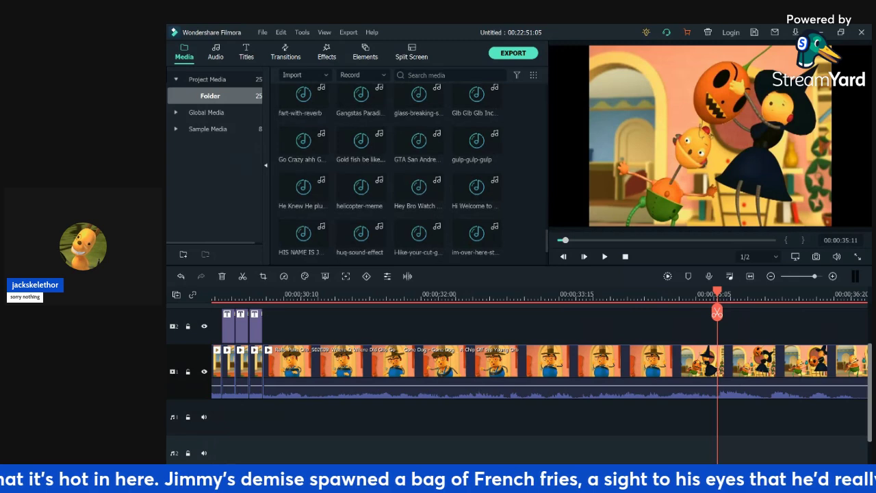
pyautogui.scroll(6, 388, 175)
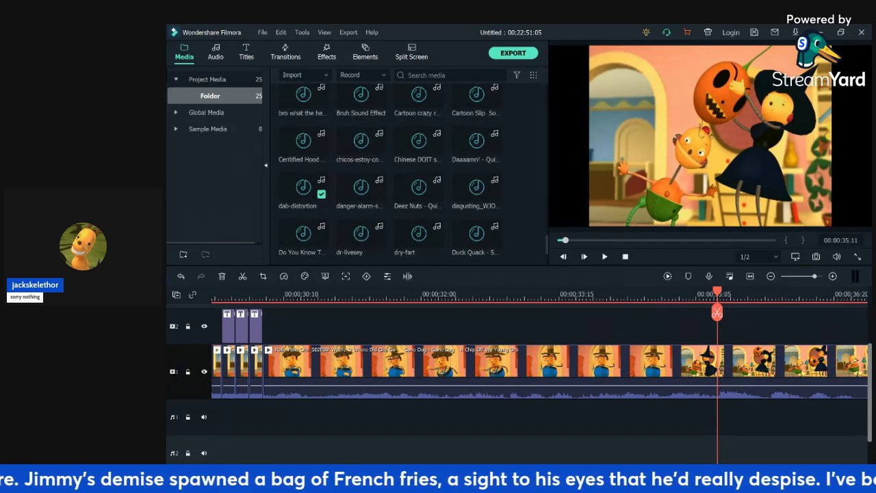
pyautogui.scroll(3, 388, 175)
pyautogui.scroll(4, 388, 174)
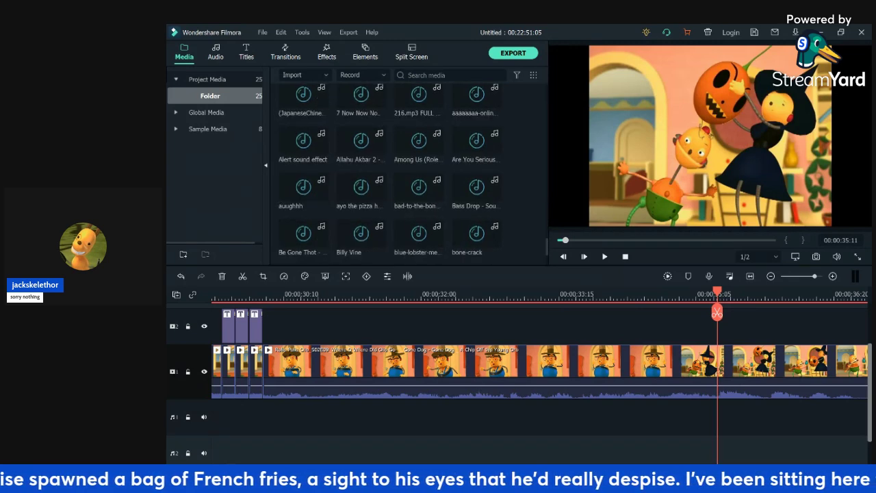
pyautogui.scroll(-2, 388, 175)
pyautogui.scroll(-10, 388, 175)
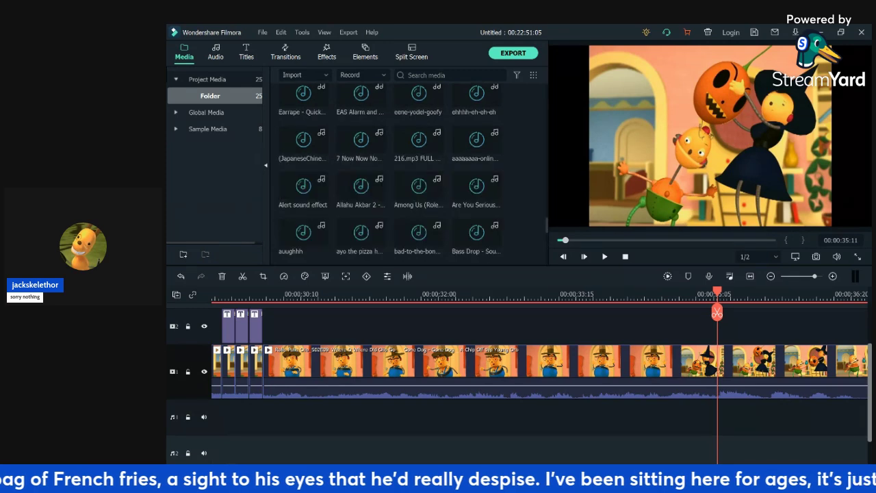
pyautogui.scroll(-3, 388, 174)
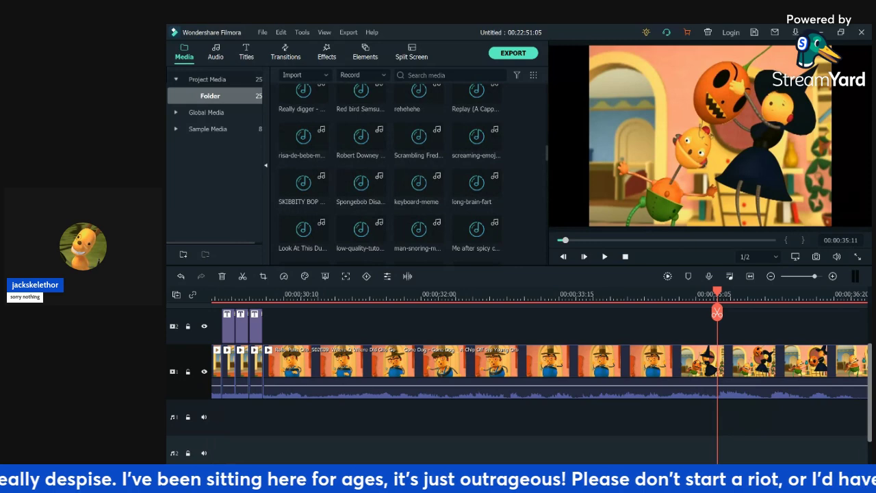
pyautogui.scroll(10, 388, 174)
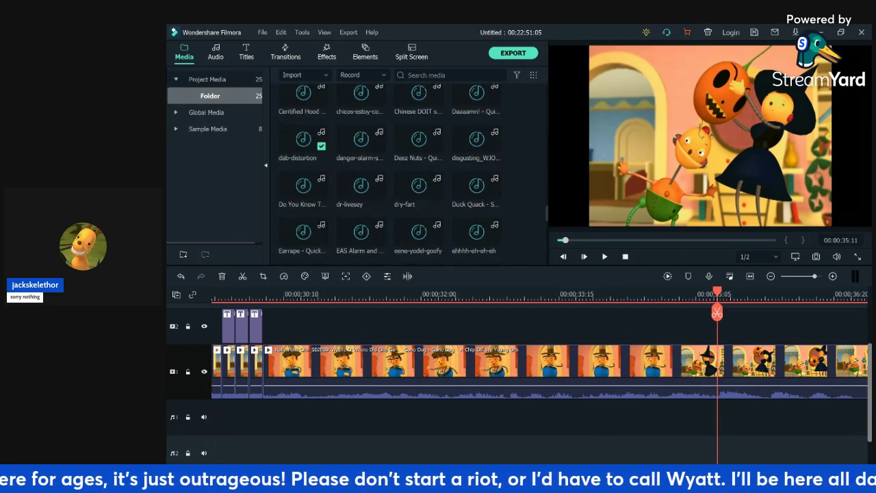
pyautogui.scroll(3, 388, 171)
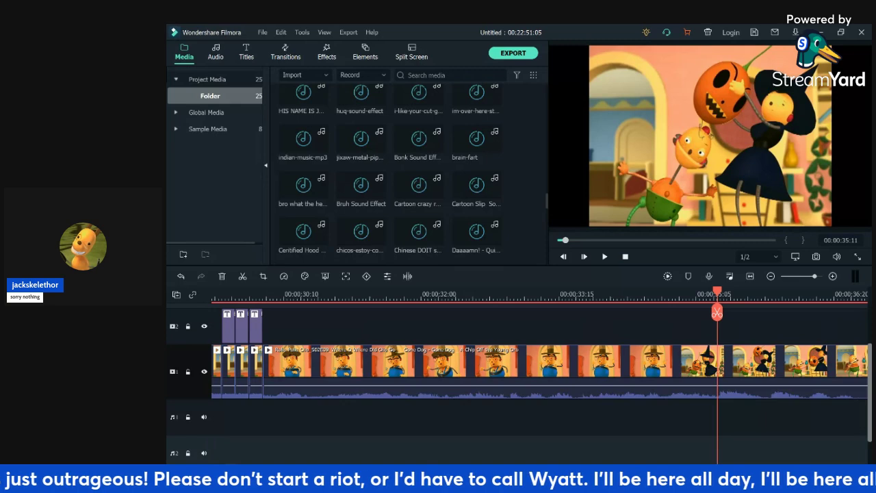
pyautogui.scroll(-10, 388, 171)
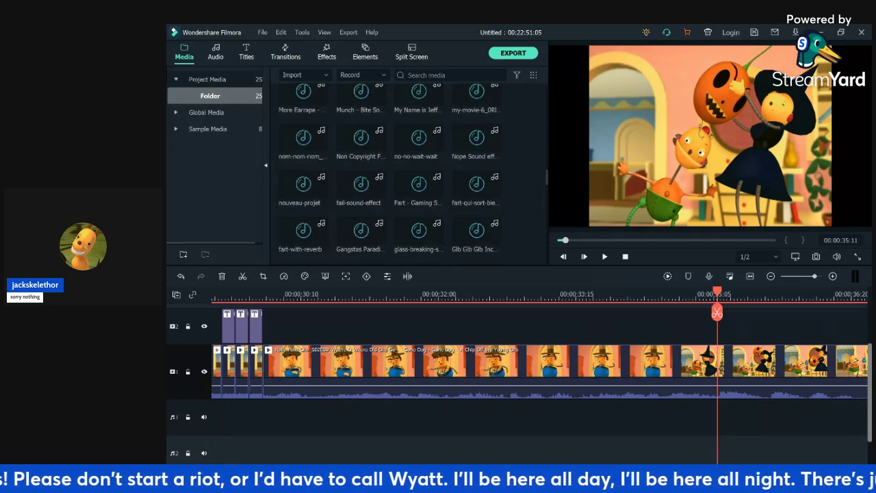
pyautogui.scroll(-3, 388, 171)
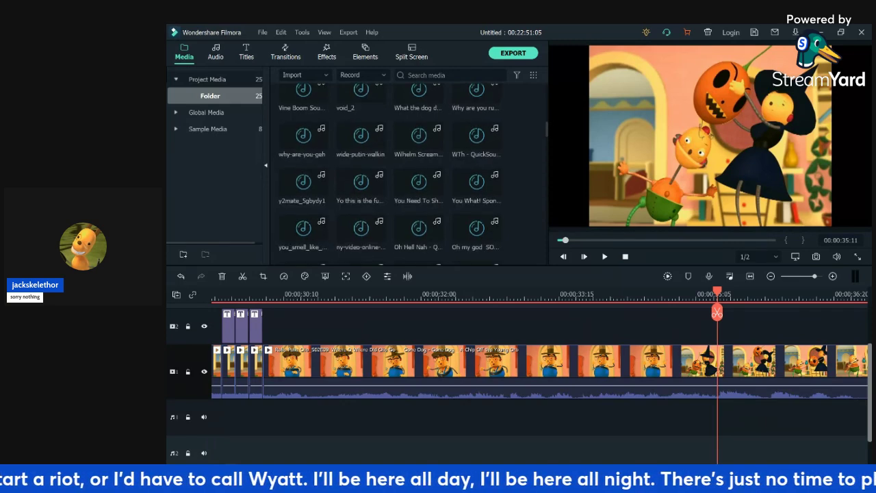
pyautogui.scroll(3, 388, 171)
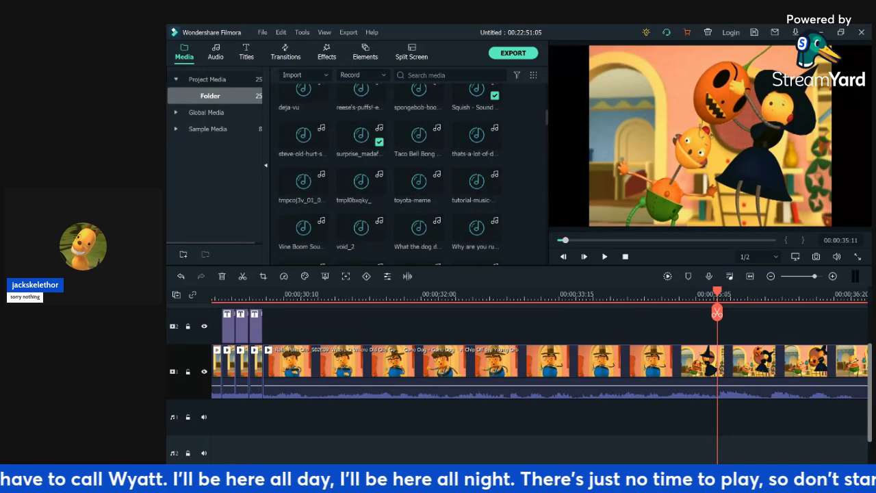
# - Place the Squish sound effect on the first audio track under the pumpkin-head removal and shift it slightly earlier
pyautogui.moveTo(476, 96); pyautogui.dragTo(682, 417)
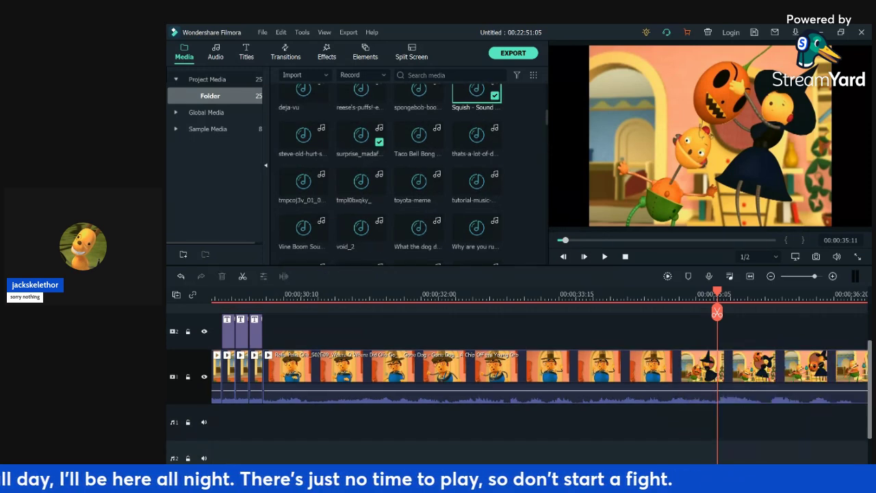
pyautogui.moveTo(476, 94); pyautogui.dragTo(683, 421)
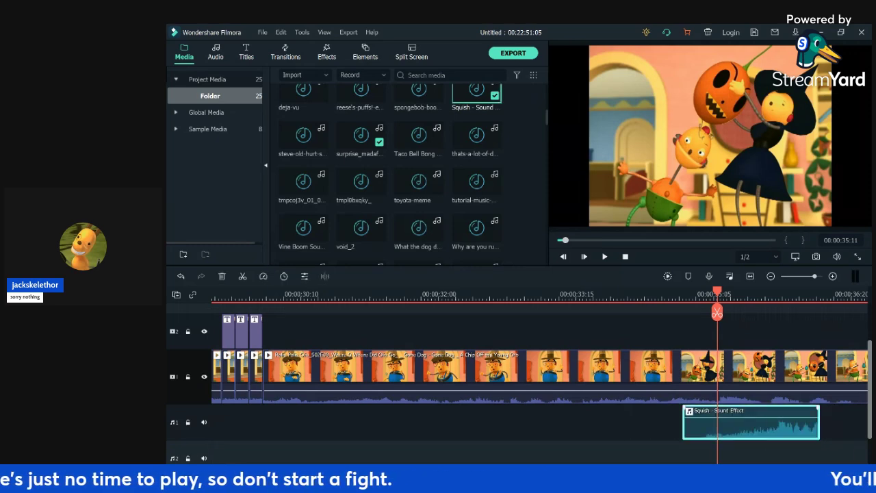
pyautogui.press('space')
pyautogui.press('space')
pyautogui.click(697, 295)
pyautogui.press('space')
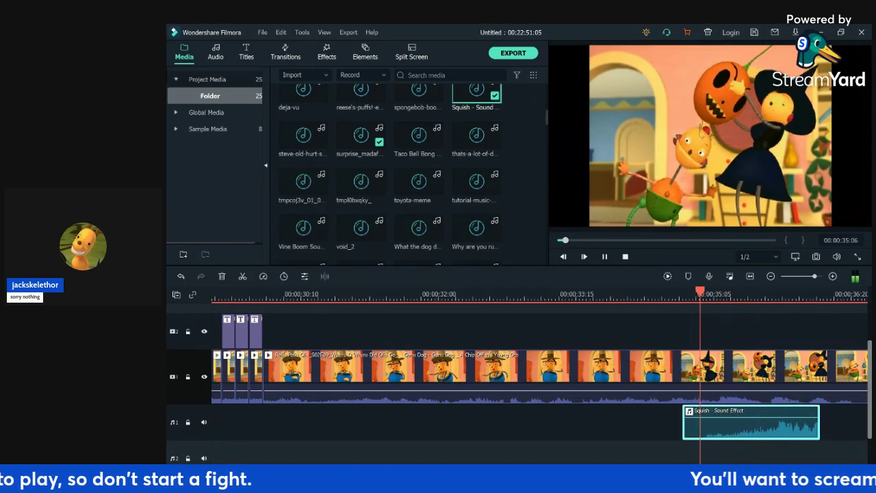
pyautogui.press('space')
pyautogui.moveTo(736, 426); pyautogui.dragTo(719, 426)
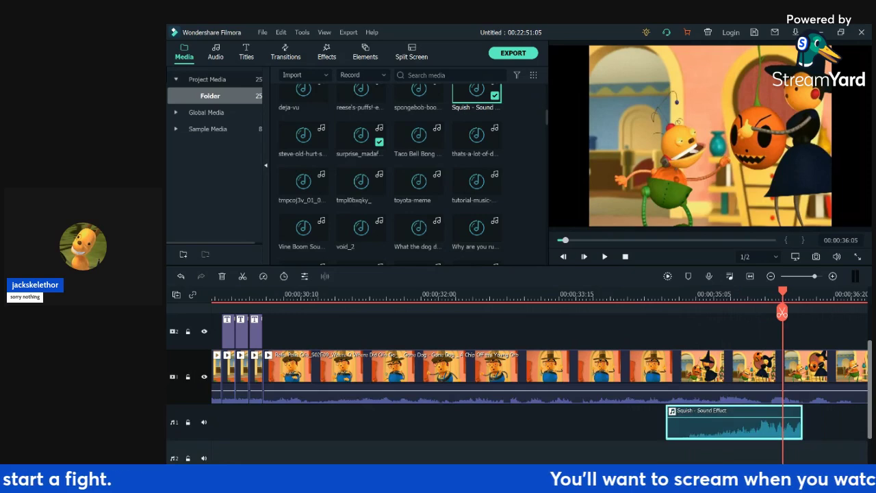
# - Split the pumpkin-head video clip and the Squish sound effect together at 00:00:35:24
pyautogui.click(697, 295)
pyautogui.press('space')
pyautogui.press('space')
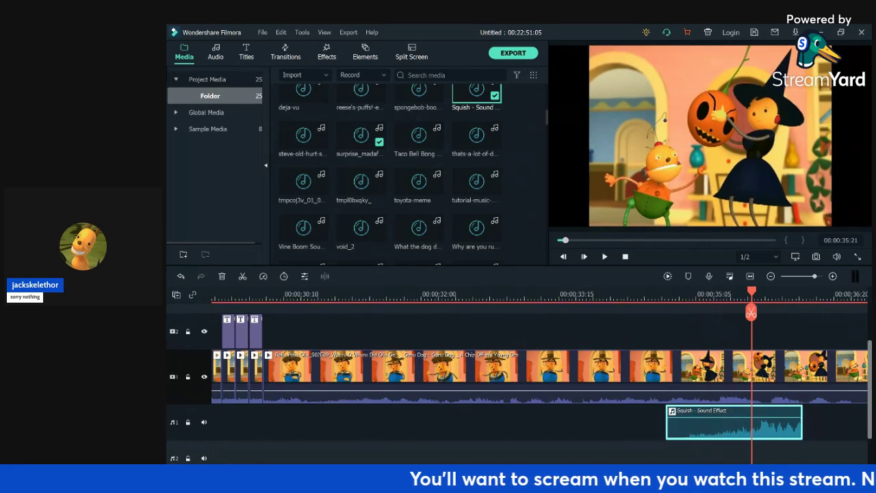
pyautogui.press('Right')
pyautogui.press('Right')
pyautogui.press('Right')
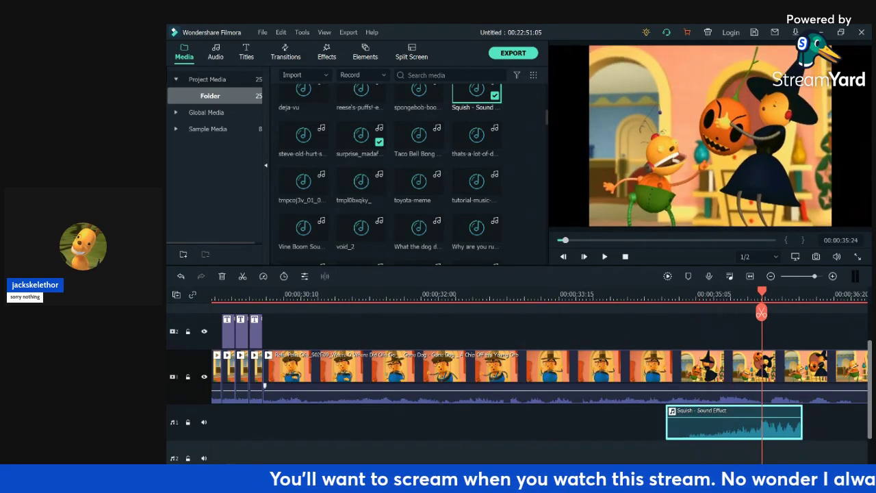
pyautogui.click(750, 331)
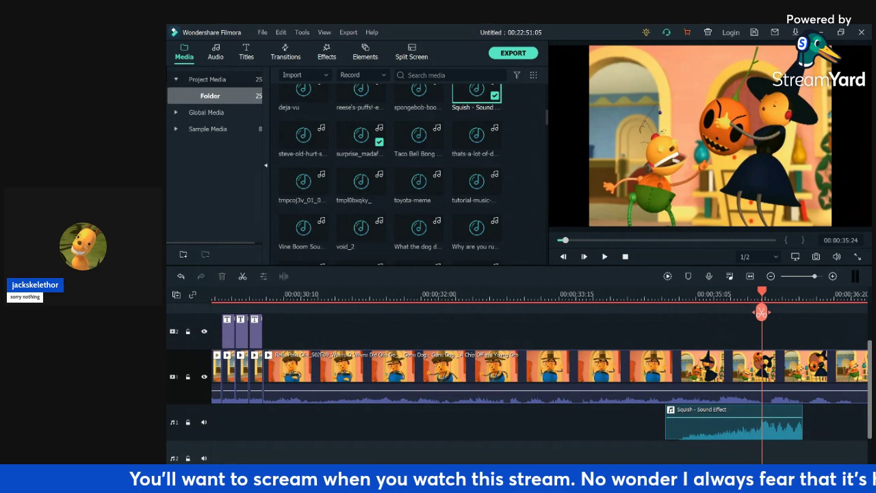
pyautogui.click(761, 313)
# - Step through the hat-wearing character's speech from 00:00:31:22 and split its video clip at 00:00:32:24
pyautogui.click(410, 295)
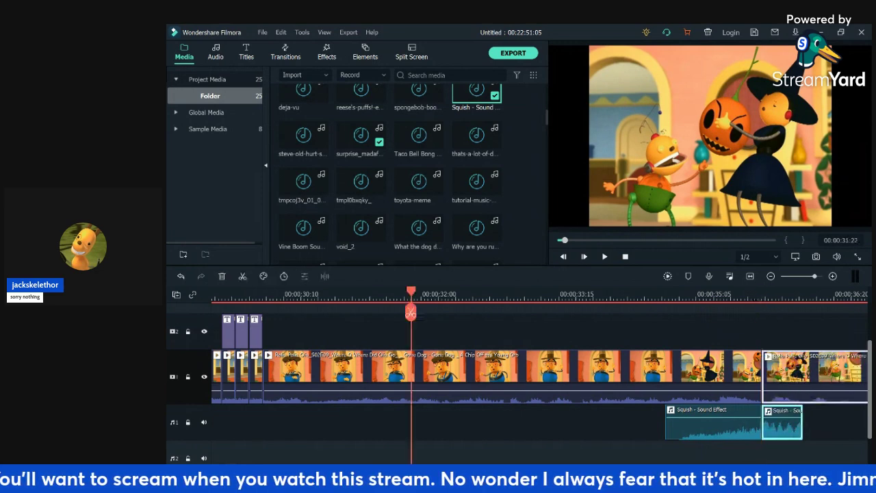
pyautogui.press('space')
pyautogui.press('space')
pyautogui.press('Right')
pyautogui.press('Right')
pyautogui.press('Right')
pyautogui.press('Right')
pyautogui.press('Right')
pyautogui.press('Right')
pyautogui.press('Right')
pyautogui.press('Right')
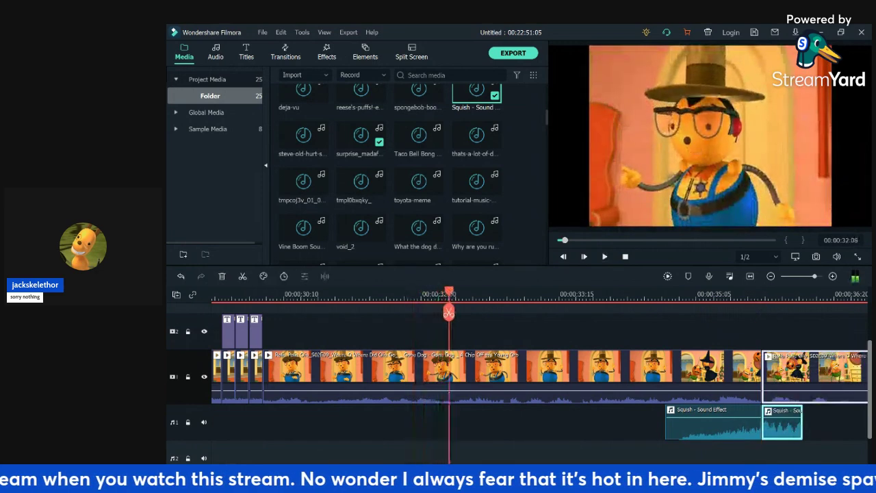
pyautogui.press('Right')
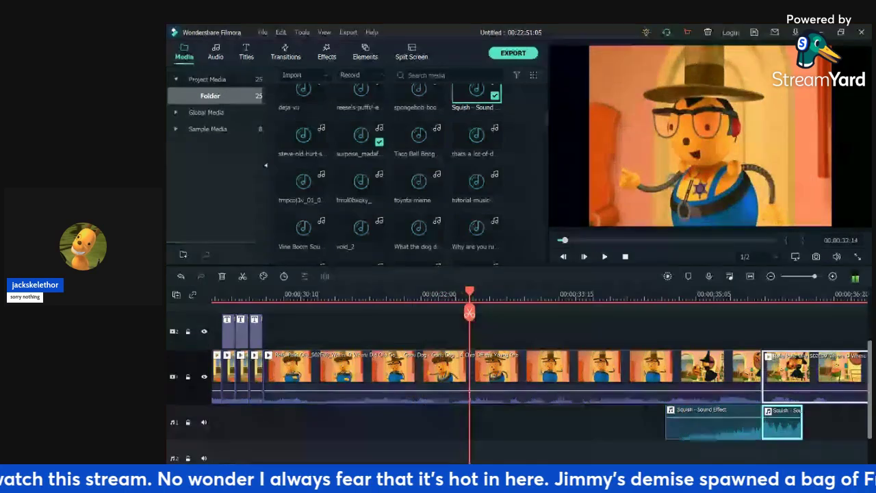
pyautogui.press('Right')
pyautogui.press('Right')
pyautogui.press('Right')
pyautogui.press('Right')
pyautogui.press('Right')
pyautogui.press('Right')
pyautogui.press('Right')
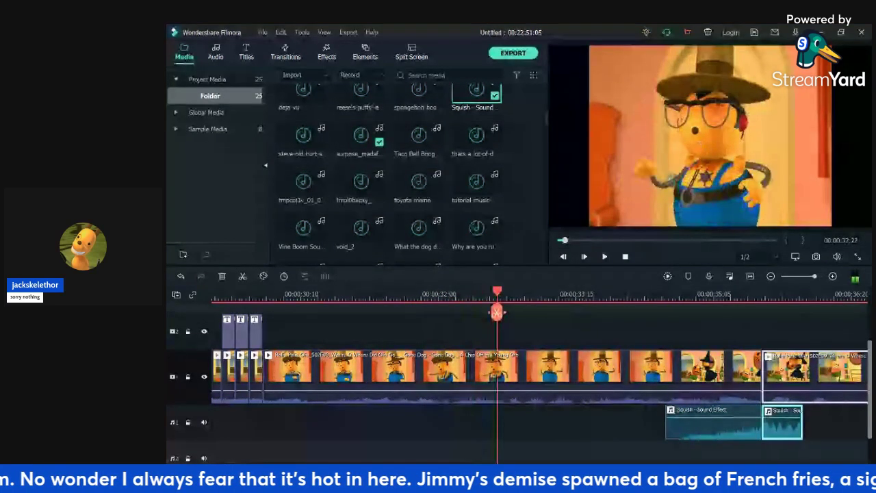
pyautogui.press('Right')
pyautogui.press('Right')
pyautogui.press('Right')
pyautogui.press('Right')
pyautogui.press('Left')
pyautogui.click(507, 313)
pyautogui.press('Left')
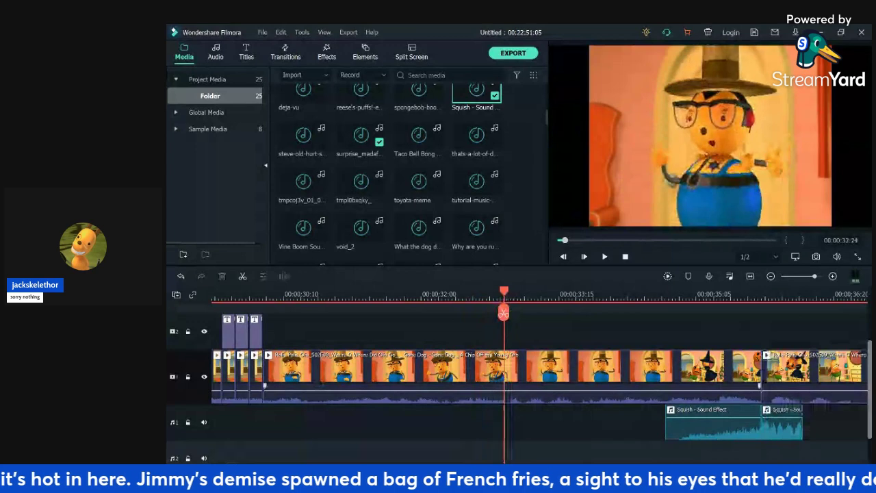
pyautogui.click(512, 380)
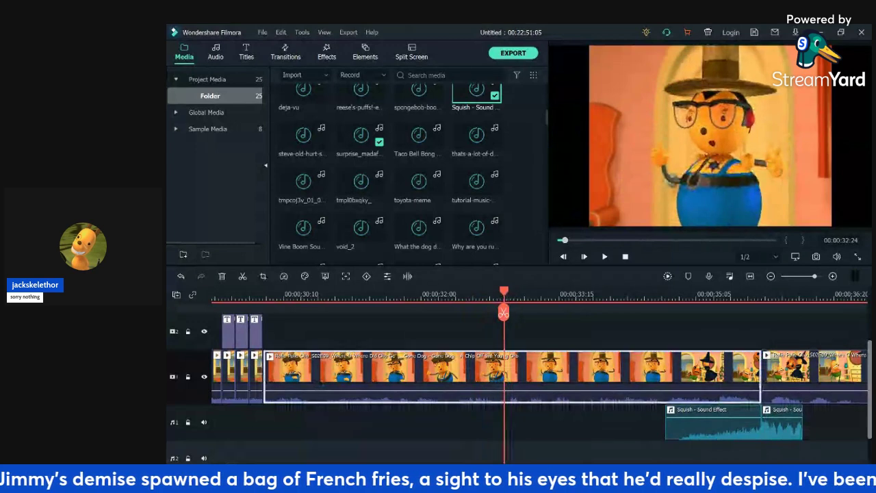
pyautogui.hotkey('ctrl', 'b')
# - Split the preceding video clip at 00:00:32:22 and cut out the two-frame piece up to 00:00:32:24
pyautogui.click(483, 295)
pyautogui.press('Right')
pyautogui.press('Right')
pyautogui.press('Right')
pyautogui.press('Right')
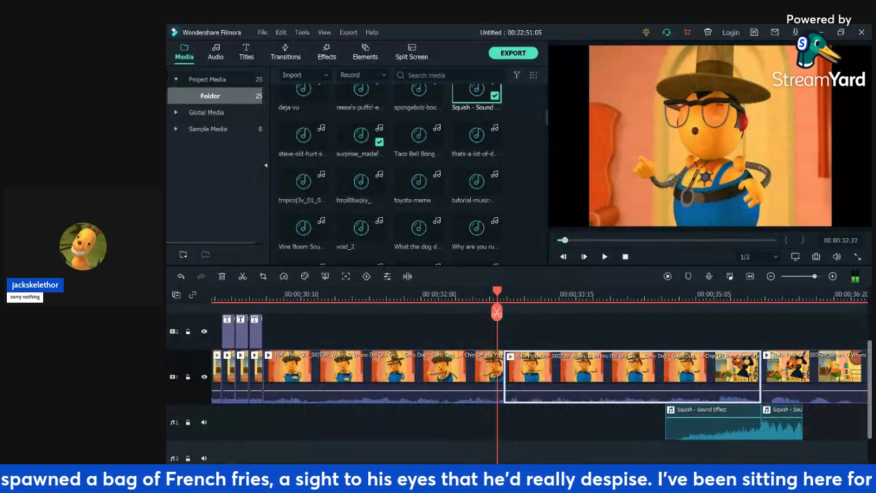
pyautogui.press('Right')
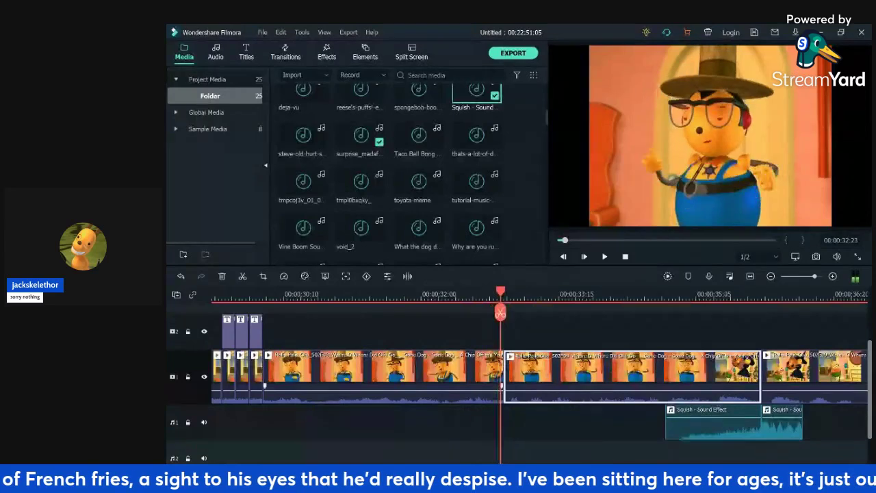
pyautogui.press('Left')
pyautogui.click(479, 378)
pyautogui.click(497, 313)
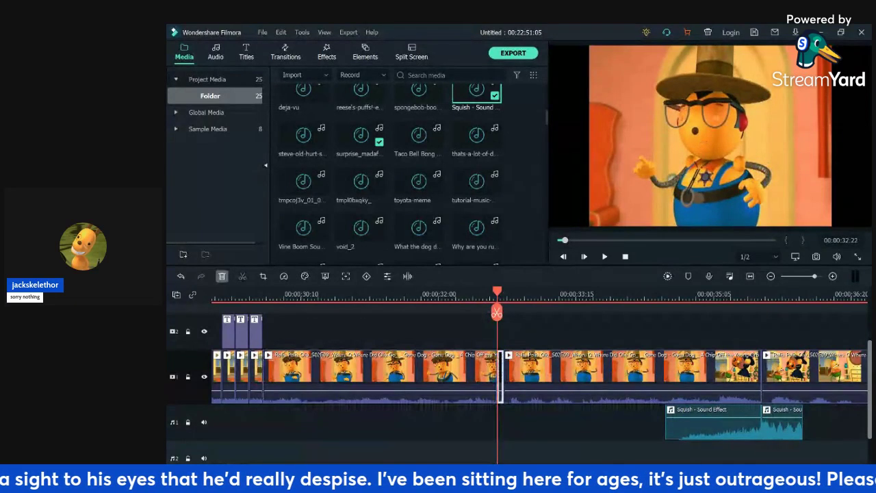
pyautogui.press('Delete')
pyautogui.press('Right')
pyautogui.press('Right')
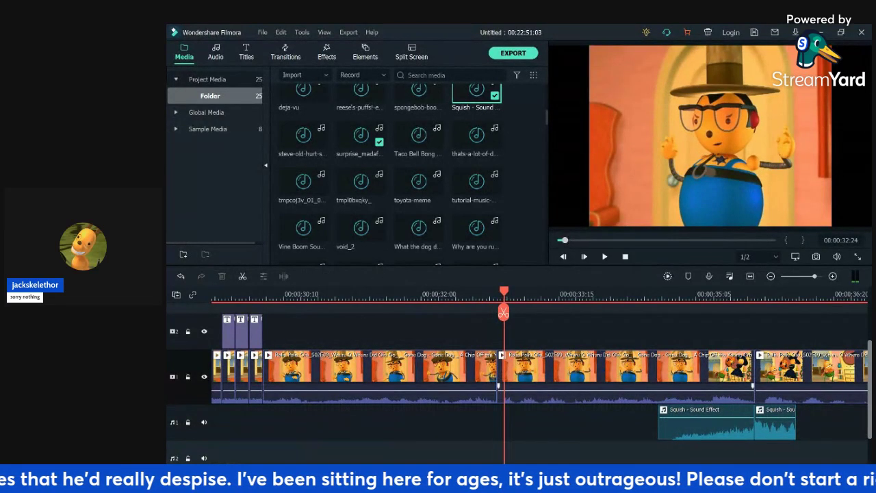
pyautogui.press('Right')
pyautogui.click(524, 378)
pyautogui.press('Right')
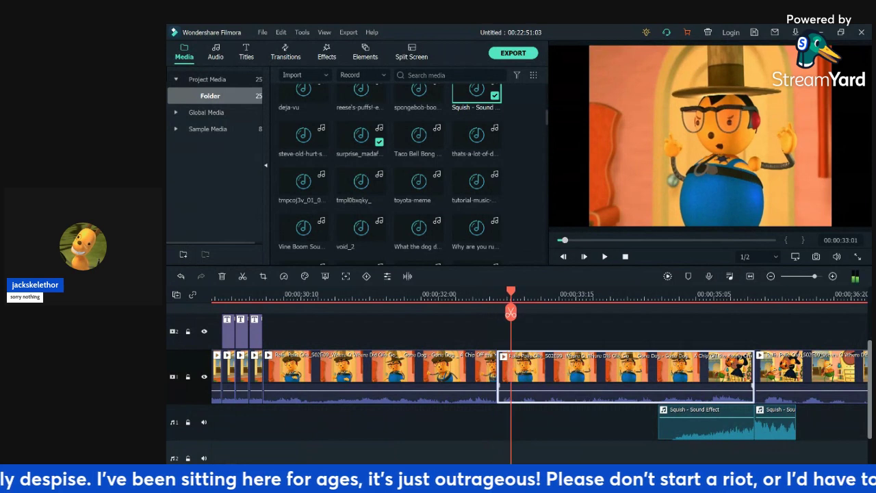
pyautogui.press('Left')
pyautogui.press('Left')
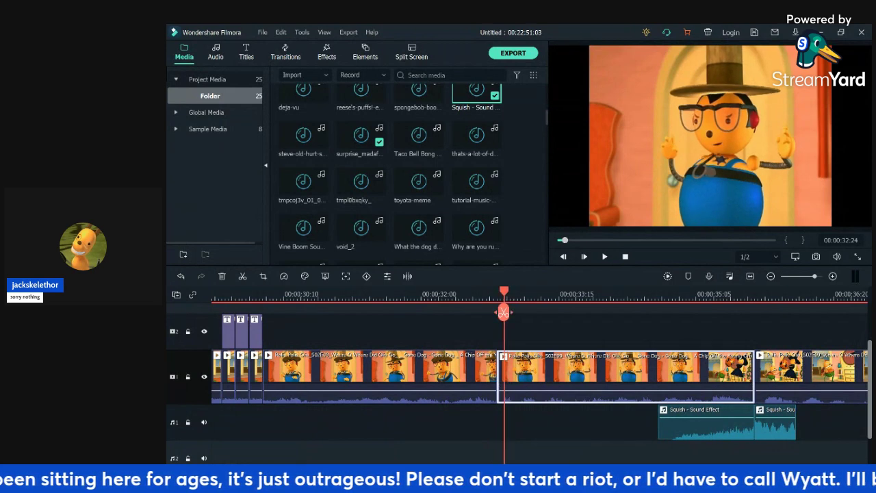
pyautogui.click(503, 312)
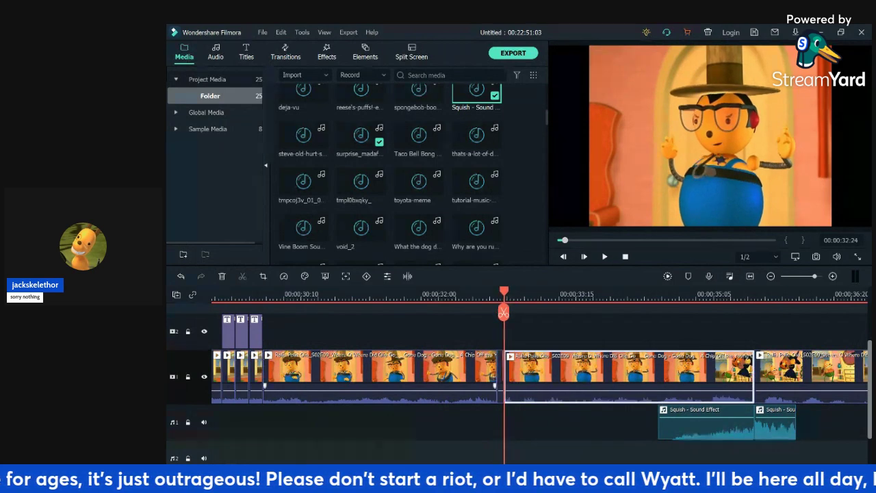
pyautogui.click(501, 378)
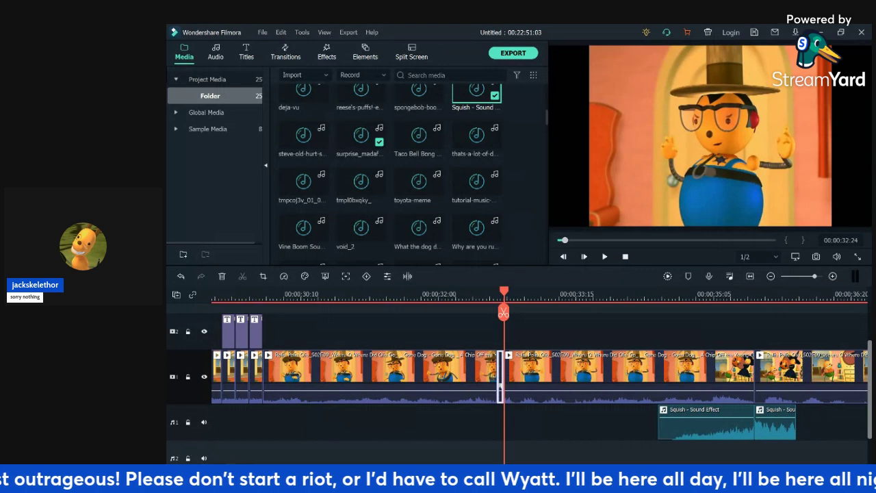
pyautogui.click(181, 276)
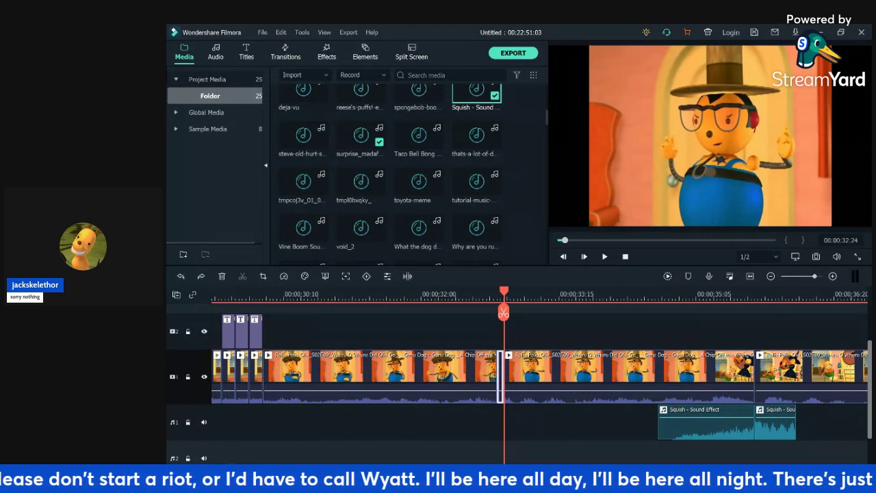
pyautogui.press('Delete')
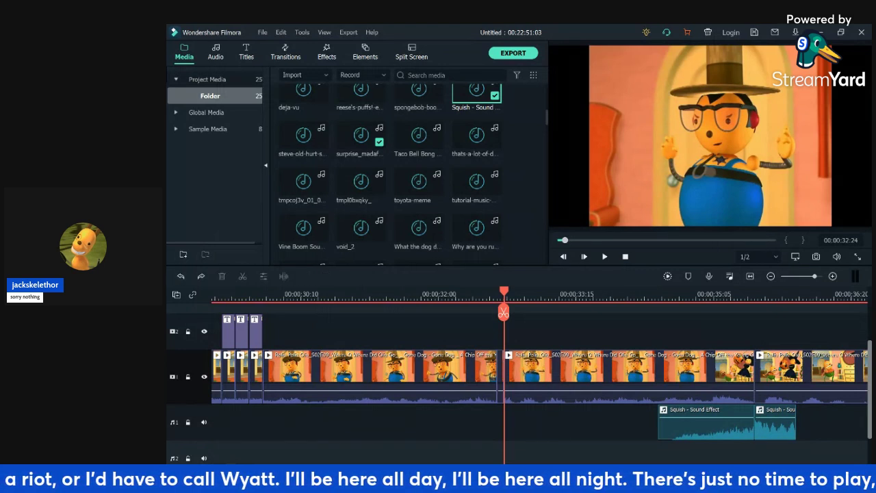
pyautogui.click(181, 276)
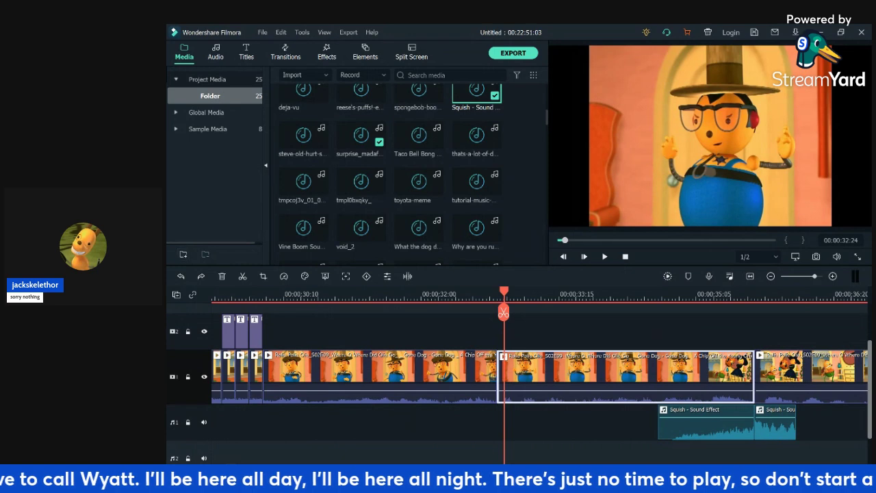
# - Paste the cut two-frame piece into the video track a few frames after the cut, ending at 00:00:33:04
pyautogui.press('Escape')
pyautogui.press('Right')
pyautogui.press('Right')
pyautogui.press('Right')
pyautogui.press('Right')
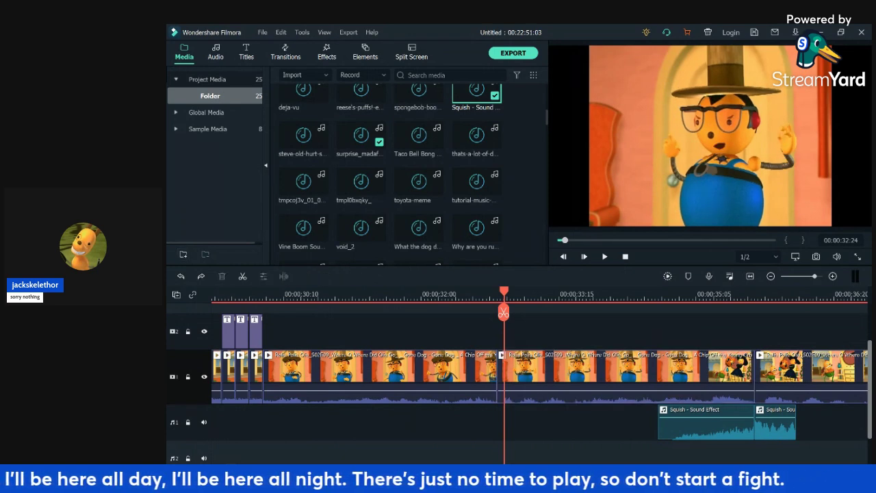
pyautogui.press('Left')
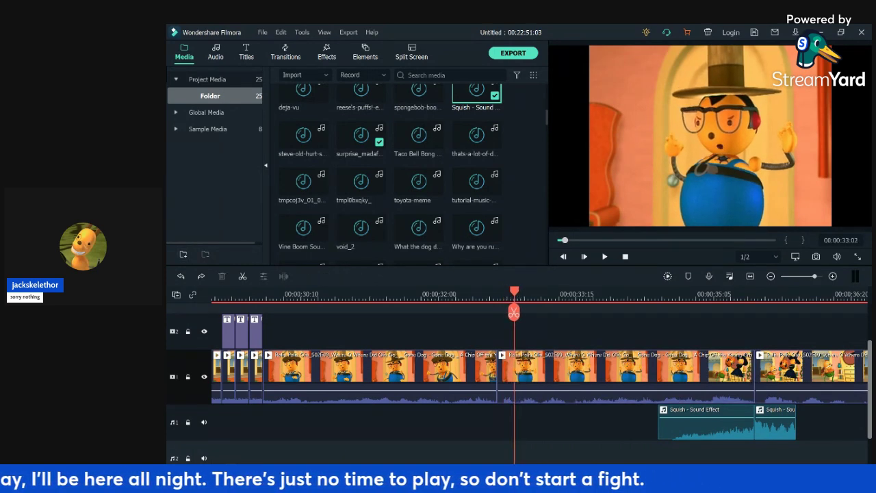
pyautogui.hotkey('ctrl', 'v')
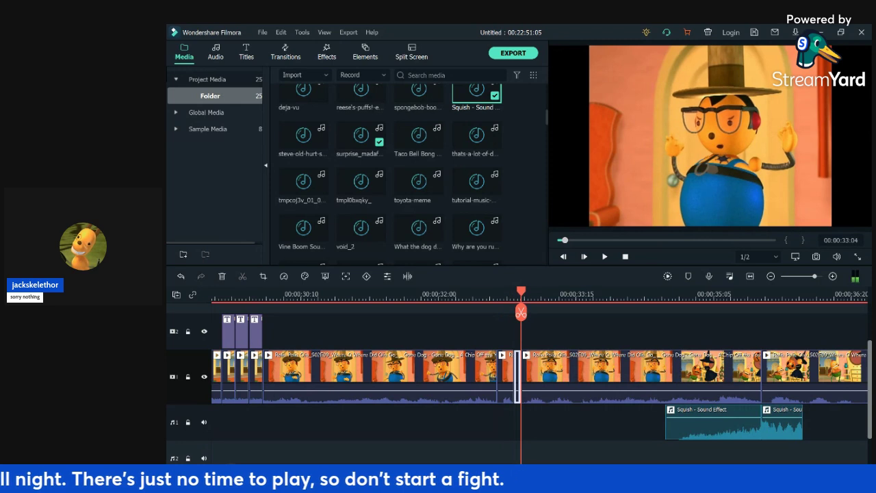
# - Split the video clip at 00:00:33:06 and delete the two-frame piece directly after the pasted one
pyautogui.press('Right')
pyautogui.press('Right')
pyautogui.click(528, 313)
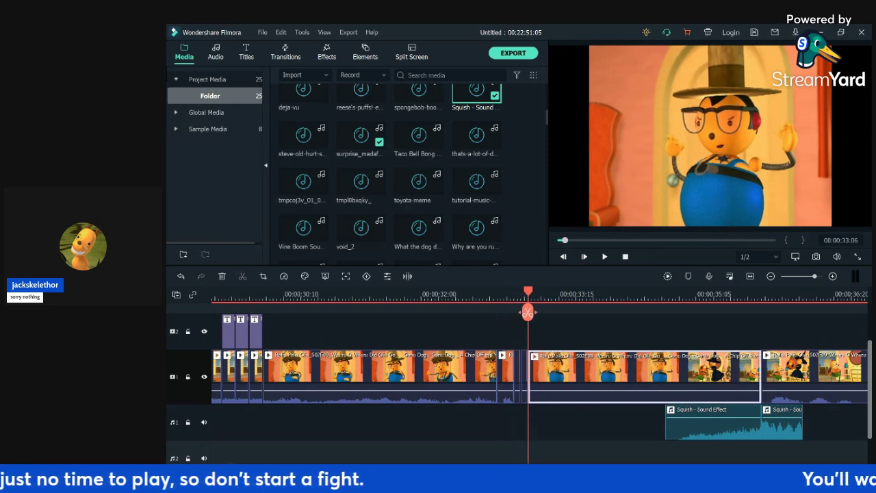
pyautogui.click(524, 377)
pyautogui.press('Delete')
# - Step through the speech from 00:00:32:17 and paste another copy of the two-frame piece at 00:00:33:09
pyautogui.click(480, 296)
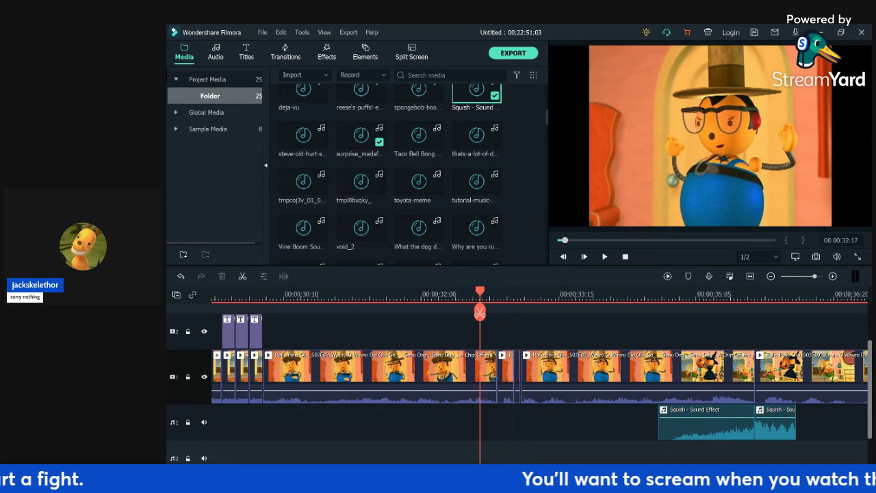
pyautogui.press('Right')
pyautogui.press('Right')
pyautogui.press('Right')
pyautogui.press('Right')
pyautogui.press('Right')
pyautogui.press('Right')
pyautogui.press('Right')
pyautogui.press('Right')
pyautogui.press('Right')
pyautogui.press('Right')
pyautogui.press('Right')
pyautogui.press('Right')
pyautogui.press('Right')
pyautogui.press('Right')
pyautogui.press('Right')
pyautogui.press('Right')
pyautogui.press('Right')
pyautogui.press('Right')
pyautogui.press('Right')
pyautogui.press('Right')
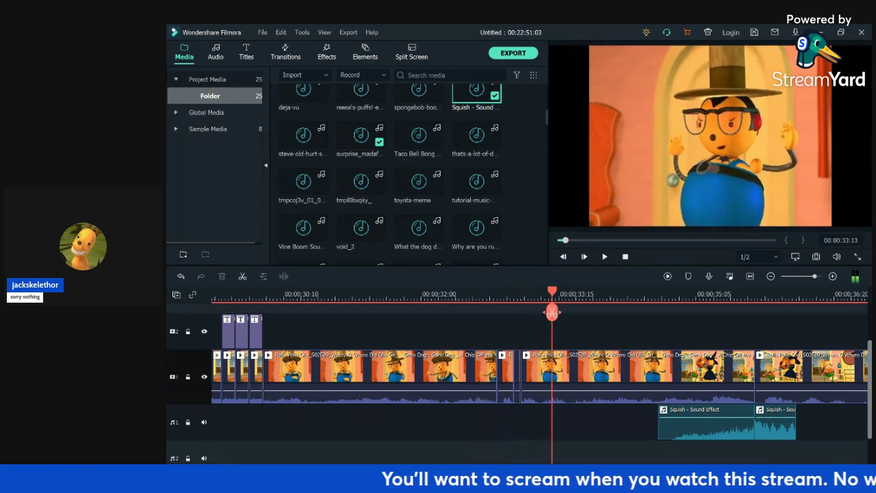
pyautogui.press('Left')
pyautogui.press('Left')
pyautogui.press('Left')
pyautogui.press('Left')
pyautogui.press('Left')
pyautogui.press('Left')
pyautogui.press('Left')
pyautogui.press('Left')
pyautogui.press('Left')
pyautogui.press('Left')
pyautogui.press('Right')
pyautogui.press('Right')
pyautogui.press('Right')
pyautogui.press('Right')
pyautogui.press('Right')
pyautogui.press('Right')
pyautogui.press('Right')
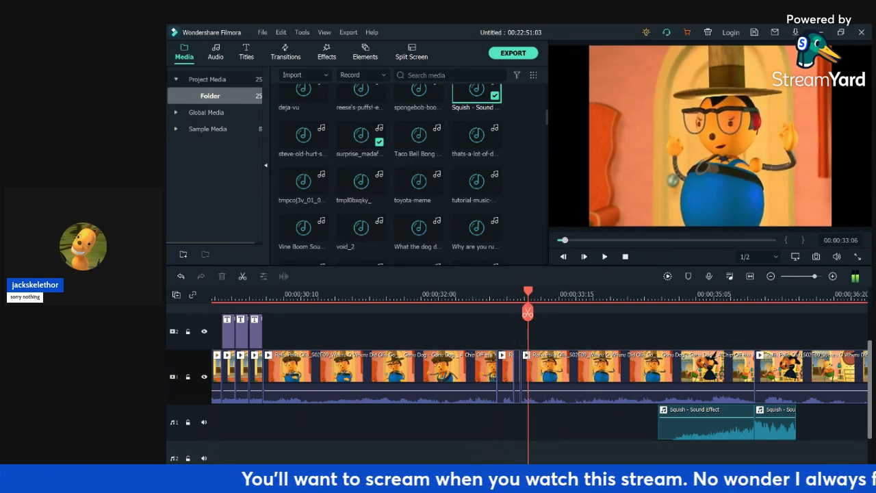
pyautogui.press('Left')
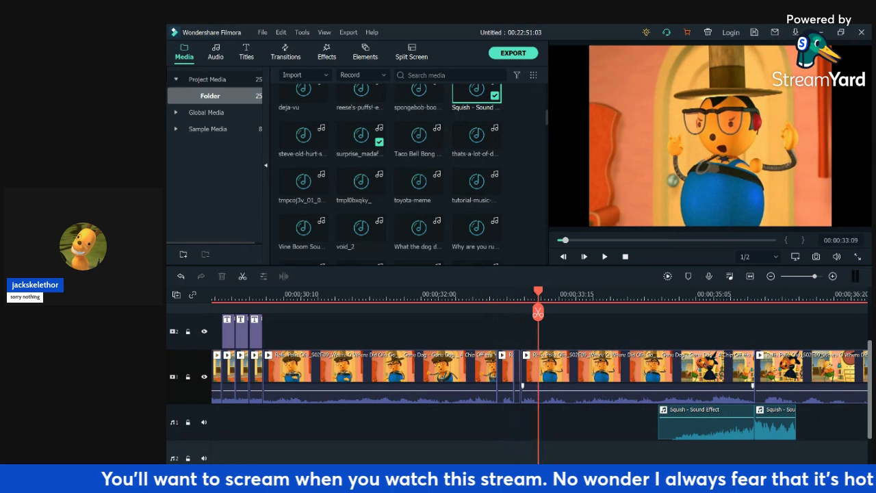
pyautogui.hotkey('ctrl', 'v')
# - Split the video clip at 00:00:33:13 and delete the two frames directly after the second pasted piece
pyautogui.press('Right')
pyautogui.press('Right')
pyautogui.click(558, 386)
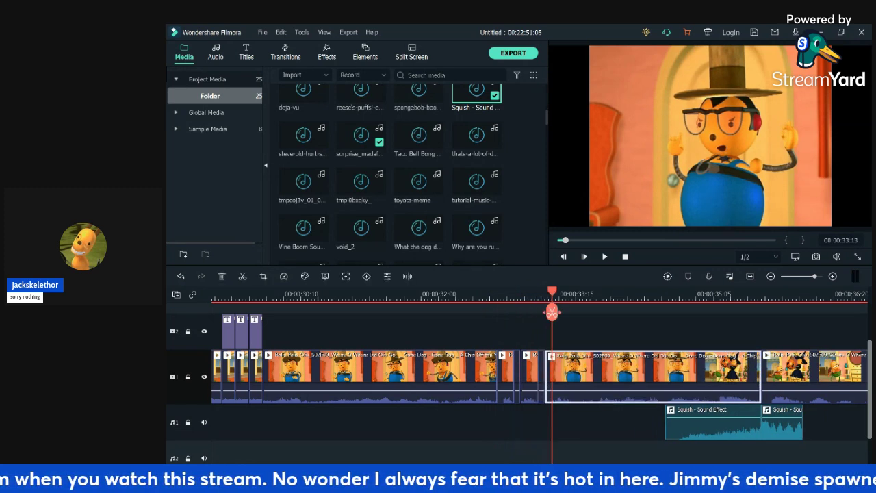
pyautogui.hotkey('ctrl', 'b')
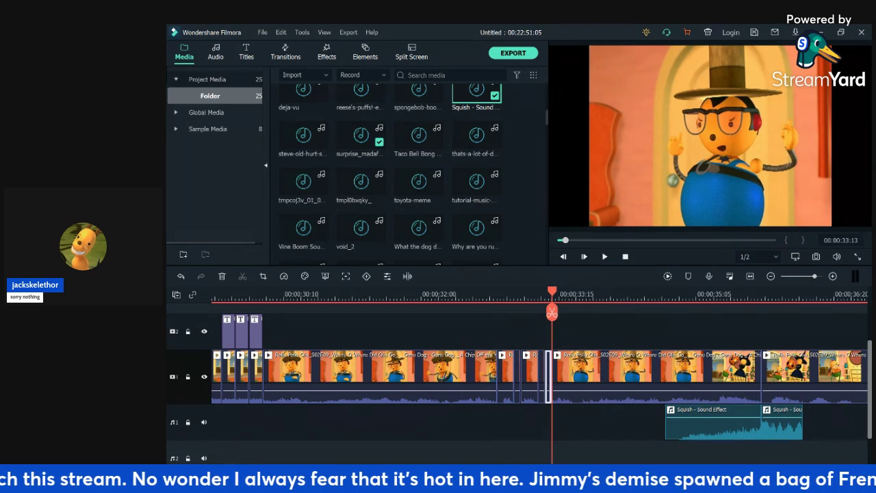
pyautogui.press('Delete')
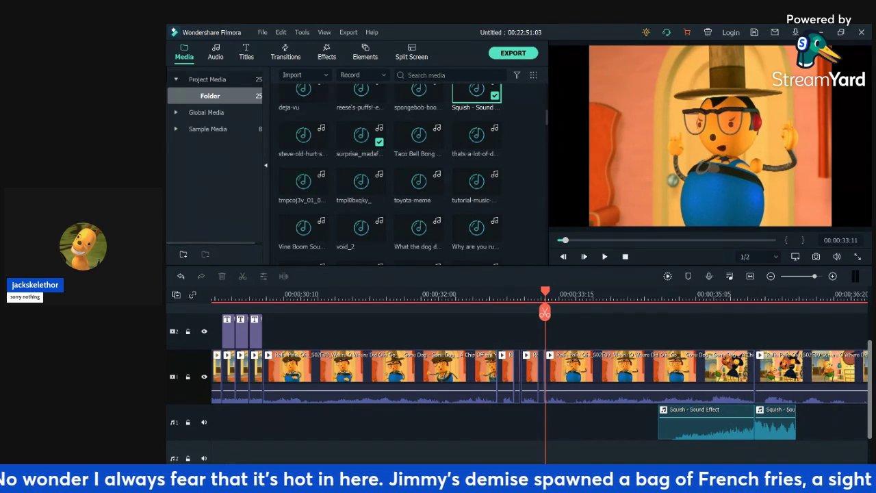
# - Play back the re-cut speech repeatedly from about 00:00:32:14, and once more from 00:00:30:09
pyautogui.moveTo(544, 312); pyautogui.dragTo(470, 312)
pyautogui.press('space')
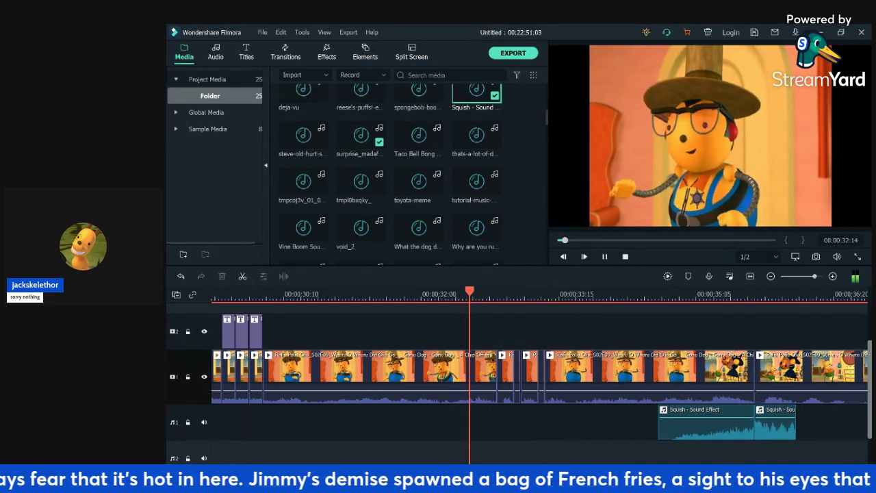
pyautogui.press('space')
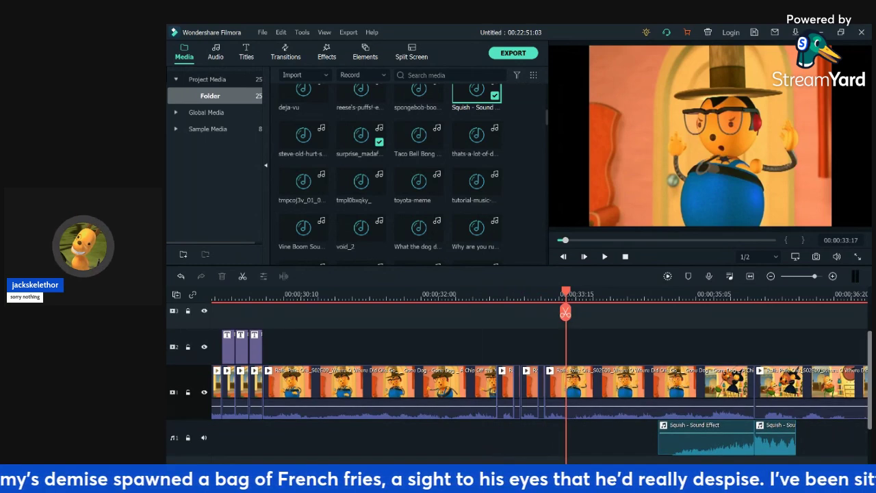
pyautogui.moveTo(566, 312); pyautogui.dragTo(473, 312)
pyautogui.press('space')
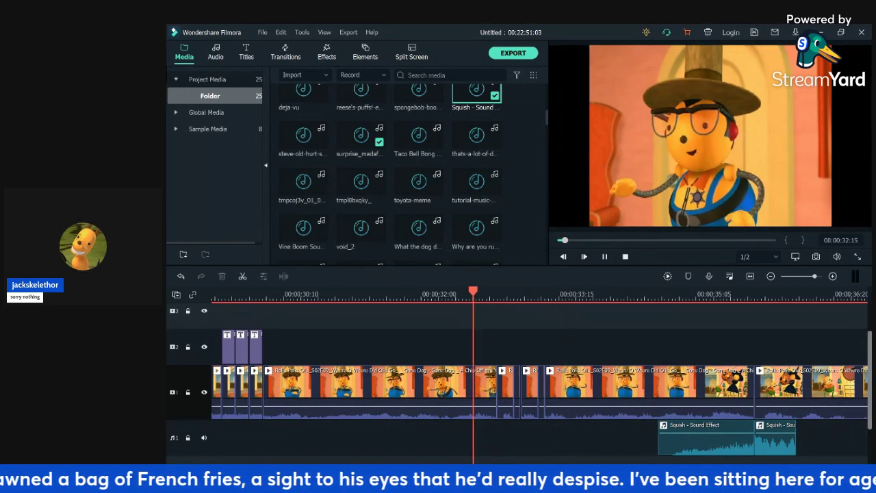
pyautogui.press('space')
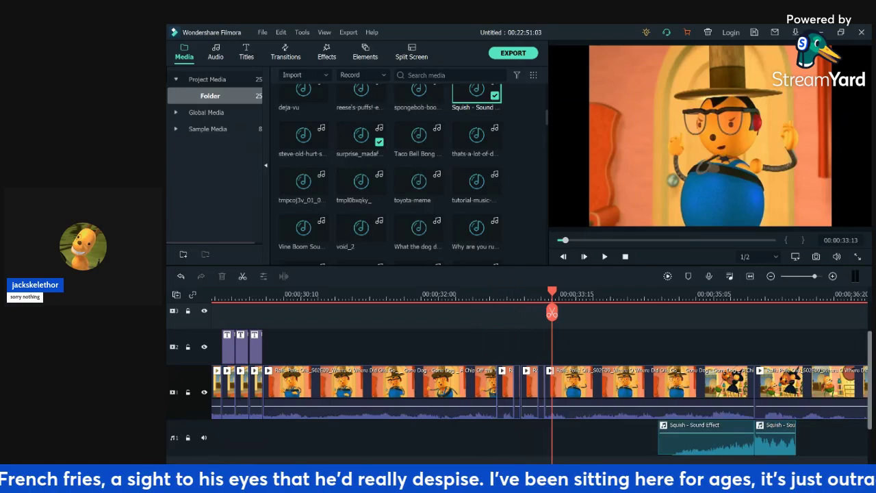
pyautogui.hotkey('shift', 'Left')
pyautogui.press('space')
pyautogui.press('space')
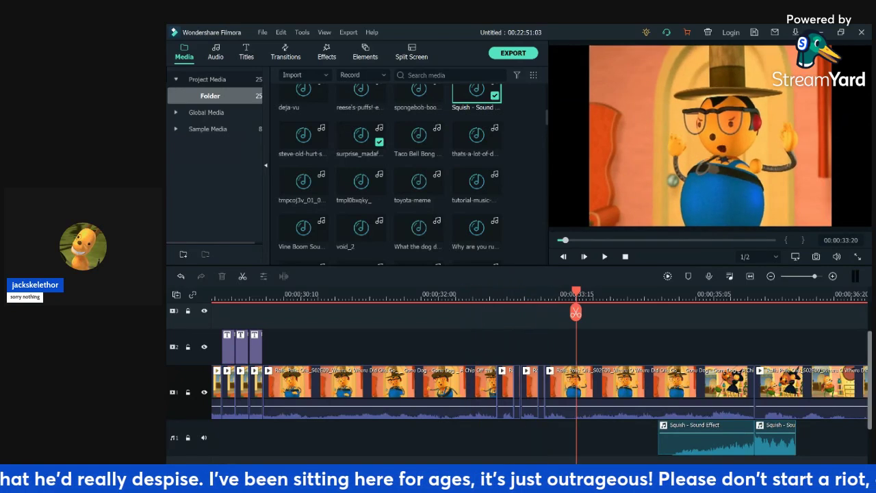
pyautogui.click(281, 295)
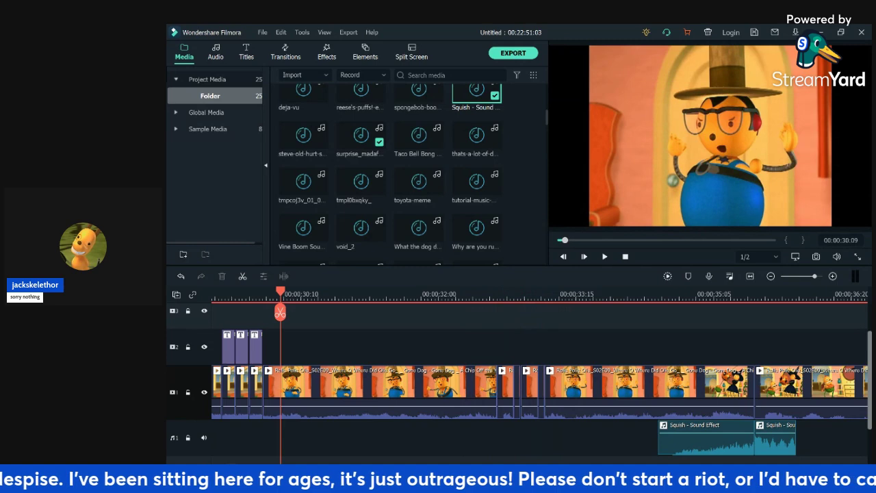
pyautogui.press('space')
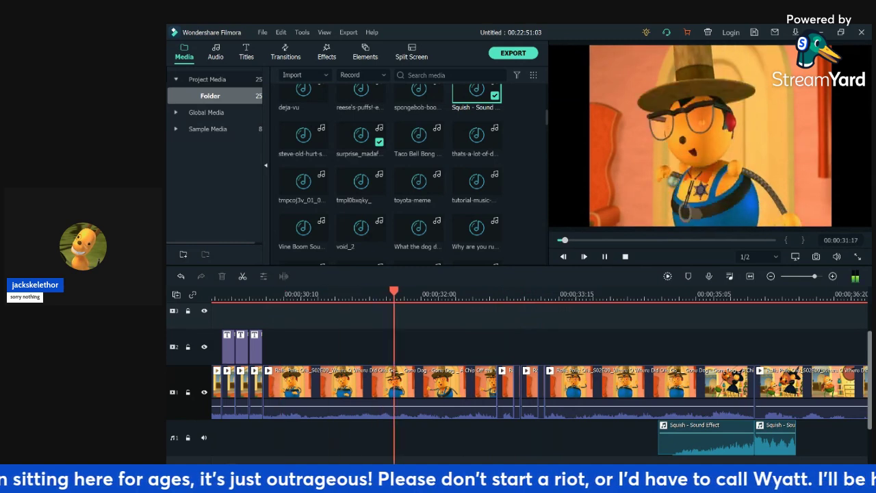
# - Split the video clip at 00:00:31:11, delete the piece just before the cut, and play back the shortened speech
pyautogui.press('space')
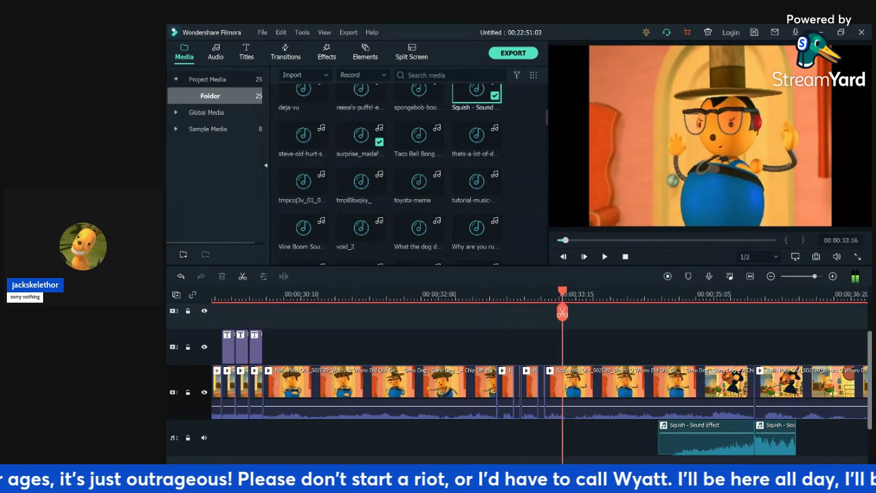
pyautogui.click(345, 295)
pyautogui.press('space')
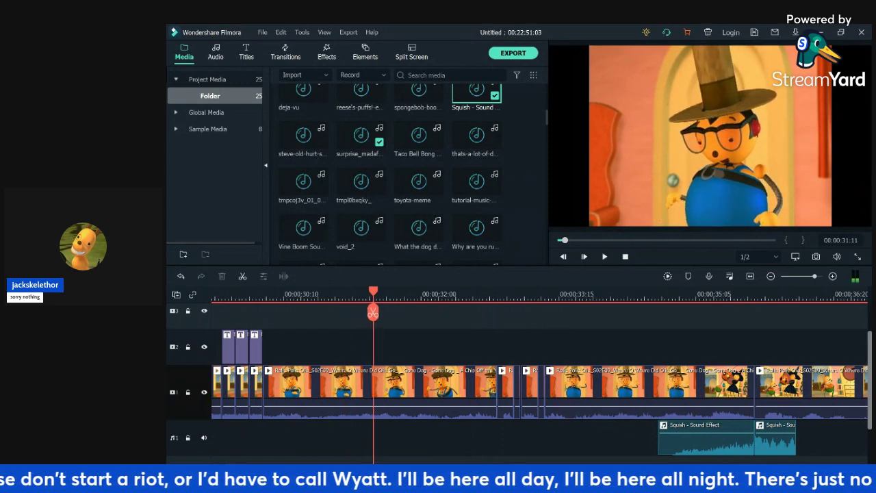
pyautogui.click(373, 295)
pyautogui.click(373, 313)
pyautogui.click(318, 393)
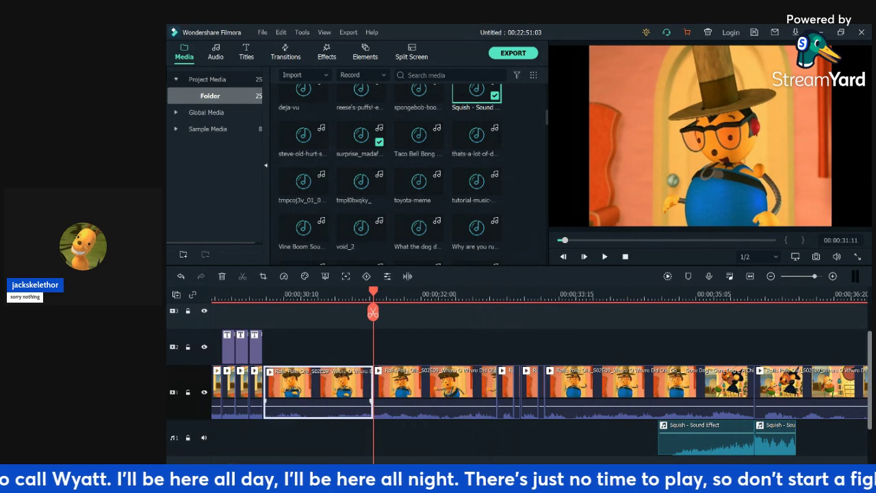
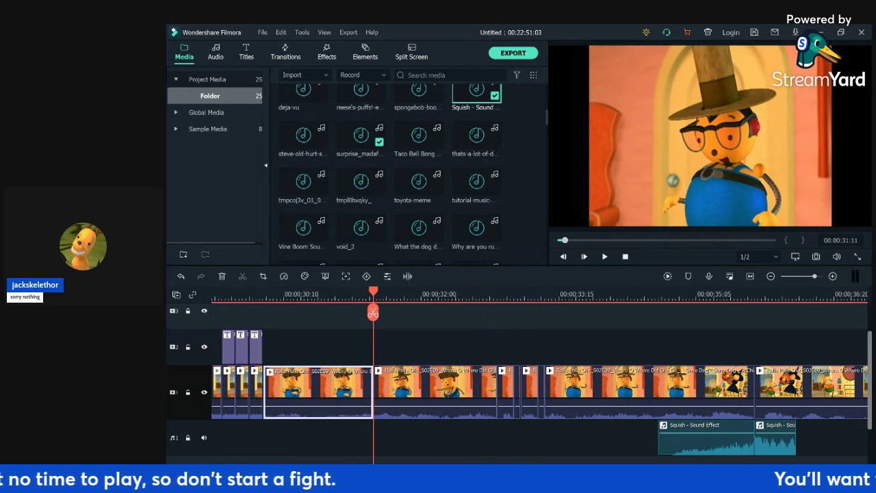
pyautogui.click(222, 276)
pyautogui.press('space')
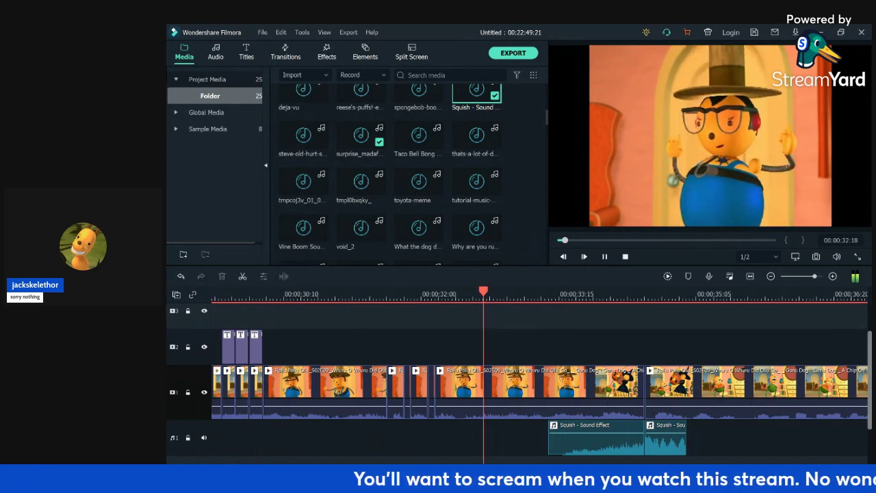
# - Import the splatter image ezgif-6-51e3ce73fd.png and place it on the second video track, starting at 00:00:34:02
pyautogui.scroll(5, 389, 171)
pyautogui.press('space')
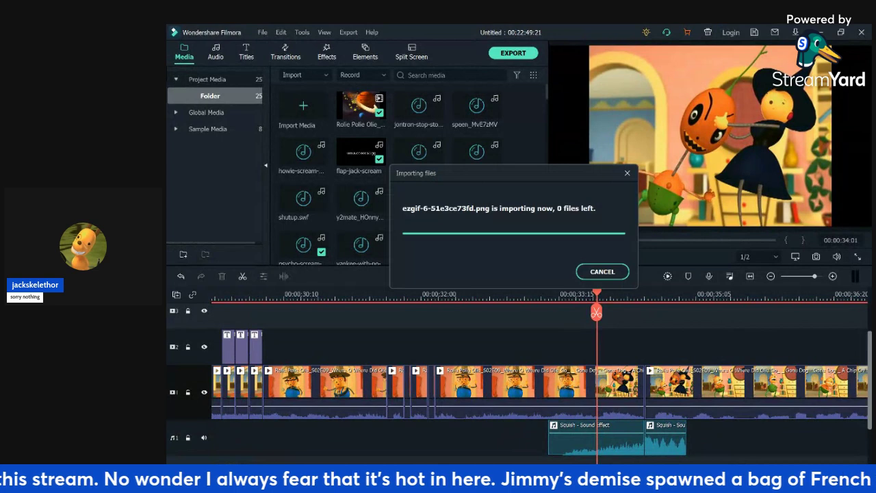
pyautogui.scroll(-20, 411, 175)
pyautogui.scroll(-5, 411, 171)
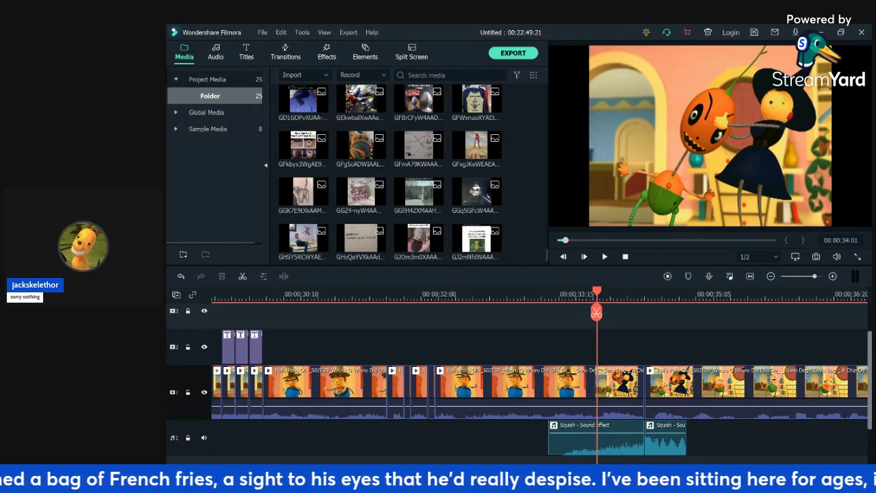
pyautogui.scroll(-4, 361, 103)
pyautogui.scroll(-5, 360, 103)
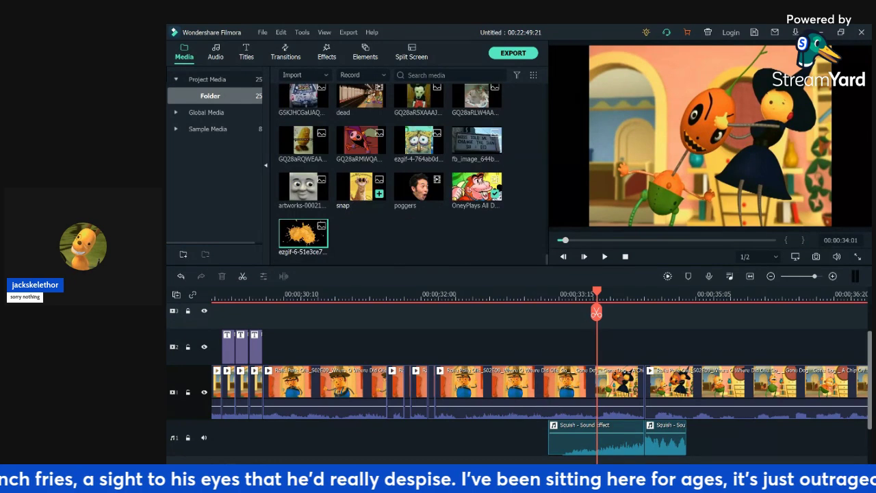
pyautogui.moveTo(303, 233); pyautogui.dragTo(621, 347)
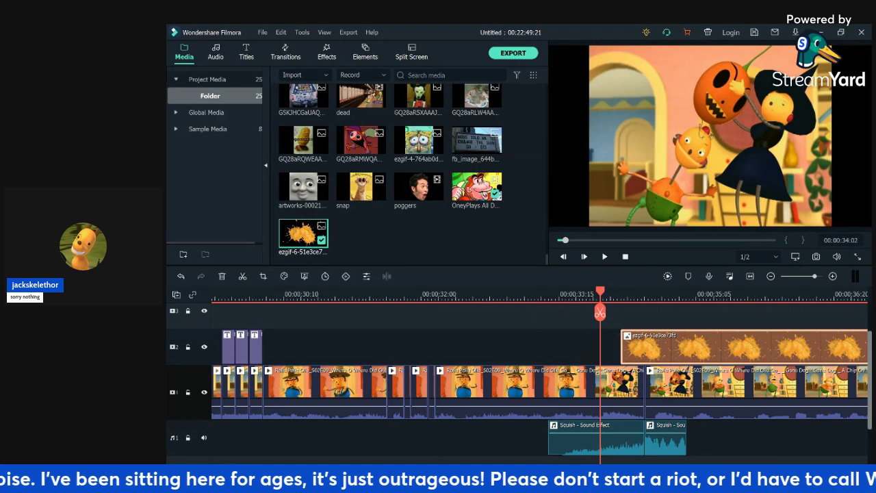
pyautogui.moveTo(644, 347)
pyautogui.mouseDown()
pyautogui.moveTo(622, 347)
pyautogui.moveTo(642, 347)
pyautogui.mouseUp()
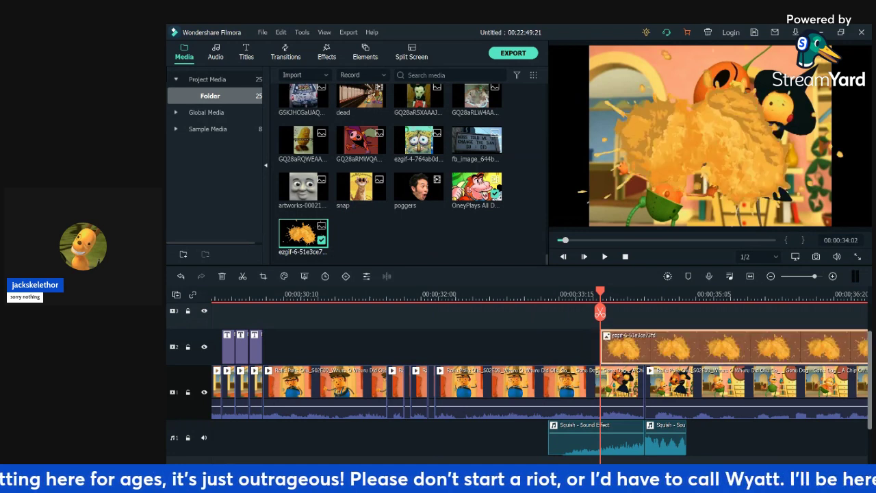
# - Move the first Squish sound effect clip about three frames earlier and step through the frames around the splatter's start
pyautogui.press('Left')
pyautogui.press('Left')
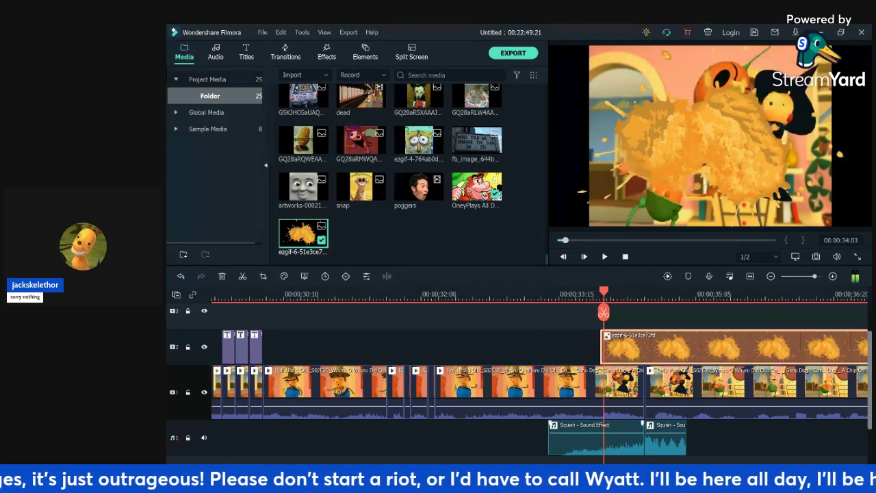
pyautogui.moveTo(595, 438)
pyautogui.mouseDown()
pyautogui.moveTo(572, 431)
pyautogui.moveTo(586, 431)
pyautogui.mouseUp()
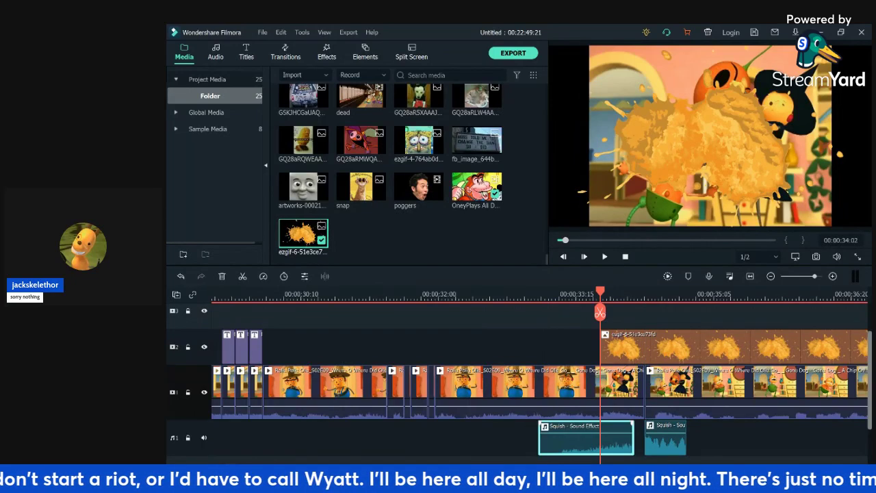
pyautogui.press('Right')
pyautogui.press('Left')
pyautogui.press('Left')
pyautogui.press('Left')
pyautogui.press('Left')
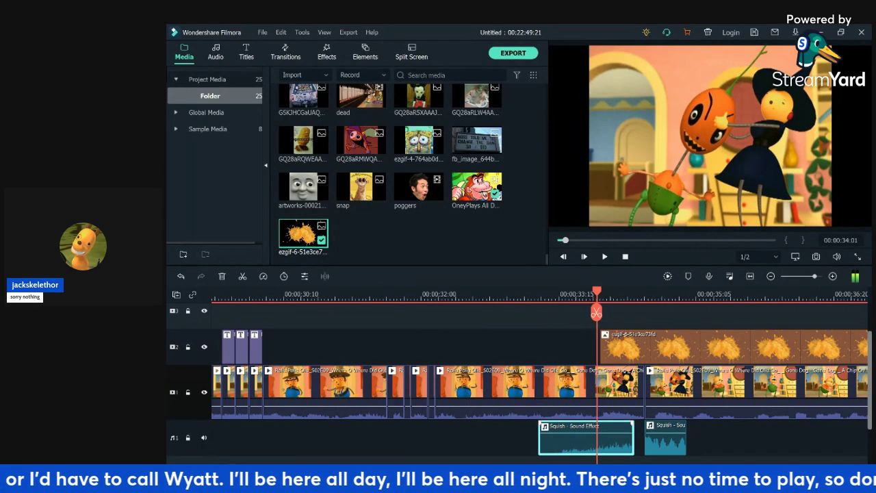
pyautogui.press('Right')
pyautogui.press('Right')
pyautogui.press('Right')
# - Delete the second, shorter Squish sound effect clip and step forward to 00:00:34:15
pyautogui.click(665, 438)
pyautogui.press('Right')
pyautogui.press('Right')
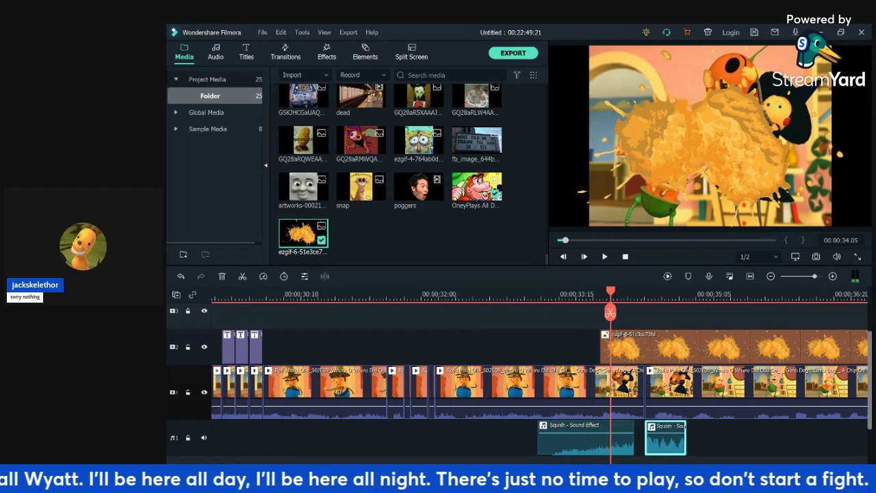
pyautogui.press('Right')
pyautogui.press('Right')
pyautogui.press('Right')
pyautogui.press('Right')
pyautogui.press('Right')
pyautogui.press('Delete')
pyautogui.press('Right')
pyautogui.press('Right')
pyautogui.press('Right')
pyautogui.press('Right')
pyautogui.press('Right')
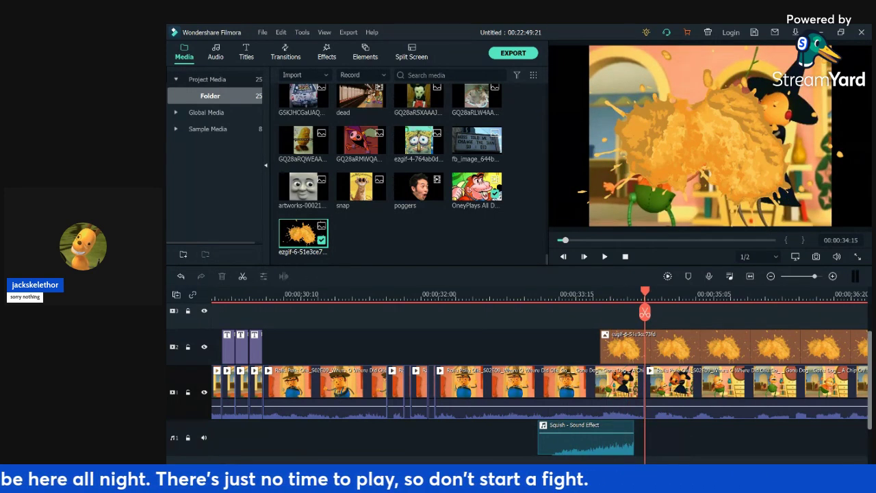
# - Reposition the remaining Squish sound effect to start at about 00:00:33:10 and check its timing against the splatter
pyautogui.scroll(3, 582, 375)
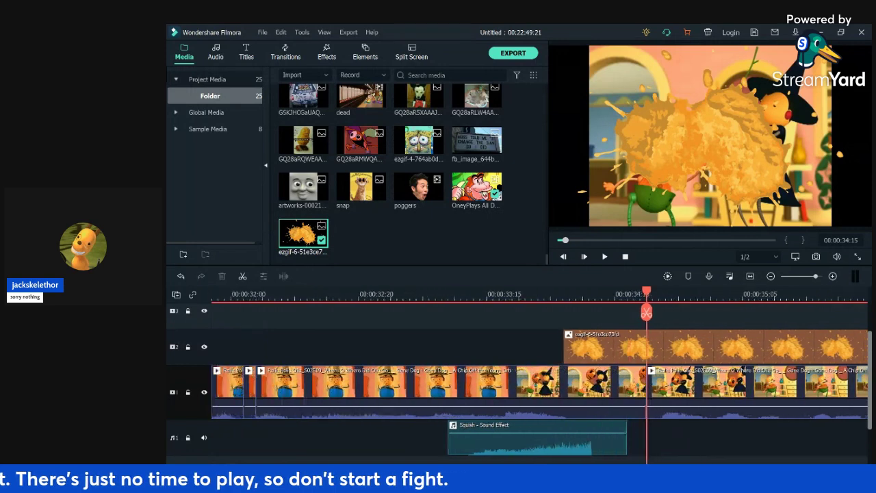
pyautogui.moveTo(582, 432); pyautogui.dragTo(582, 432)
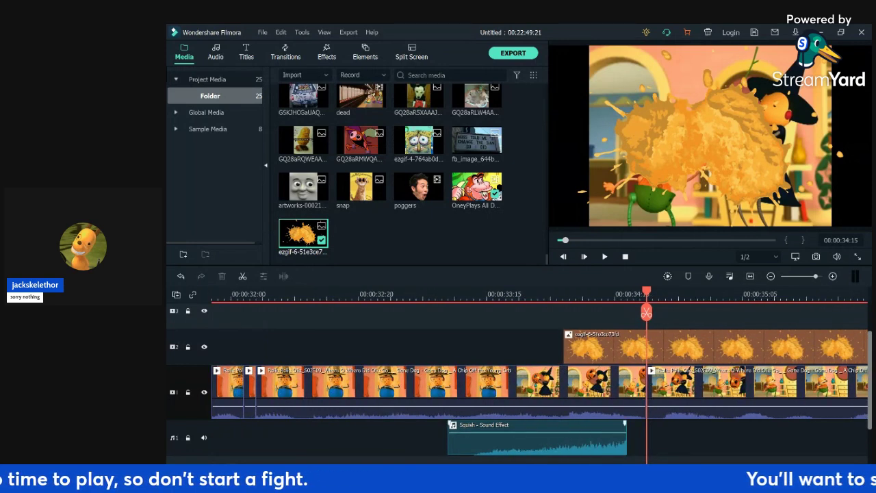
pyautogui.hotkey('ctrl', 'z')
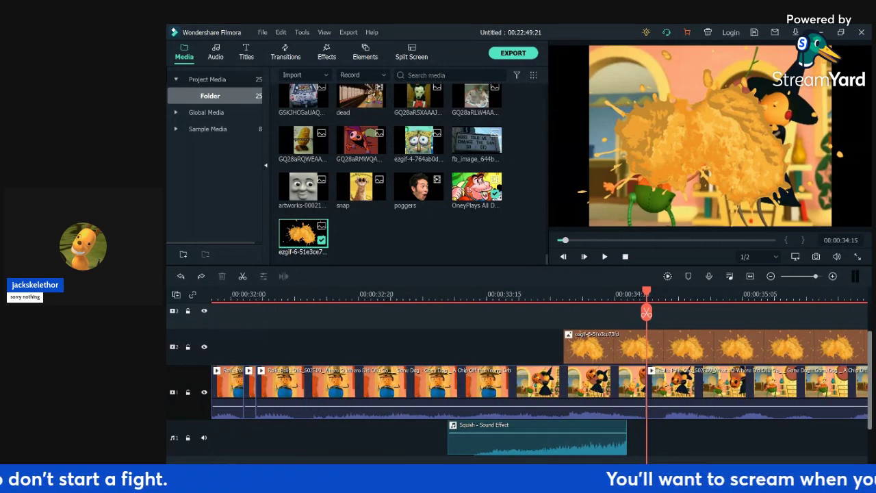
pyautogui.moveTo(547, 441); pyautogui.dragTo(557, 438)
pyautogui.click(449, 294)
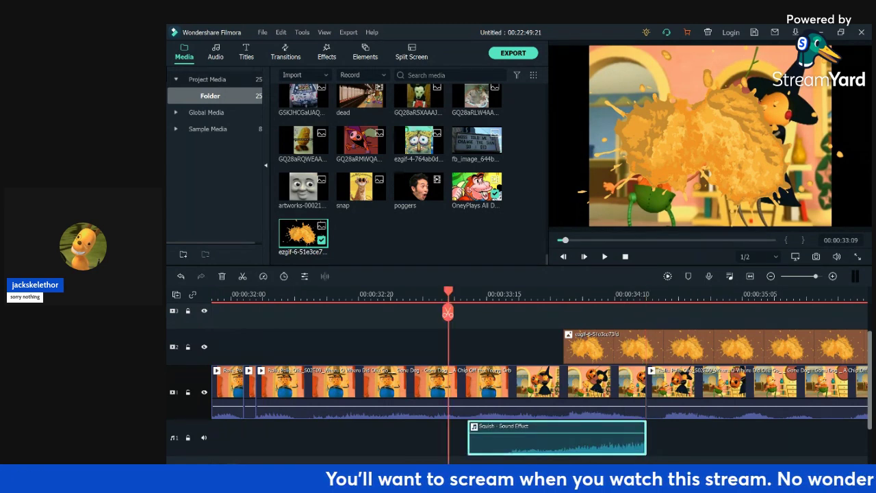
pyautogui.scroll(2, 448, 295)
pyautogui.press('space')
pyautogui.moveTo(569, 440); pyautogui.dragTo(537, 439)
pyautogui.press('Right')
pyautogui.press('Right')
pyautogui.press('Right')
pyautogui.press('Right')
pyautogui.press('Right')
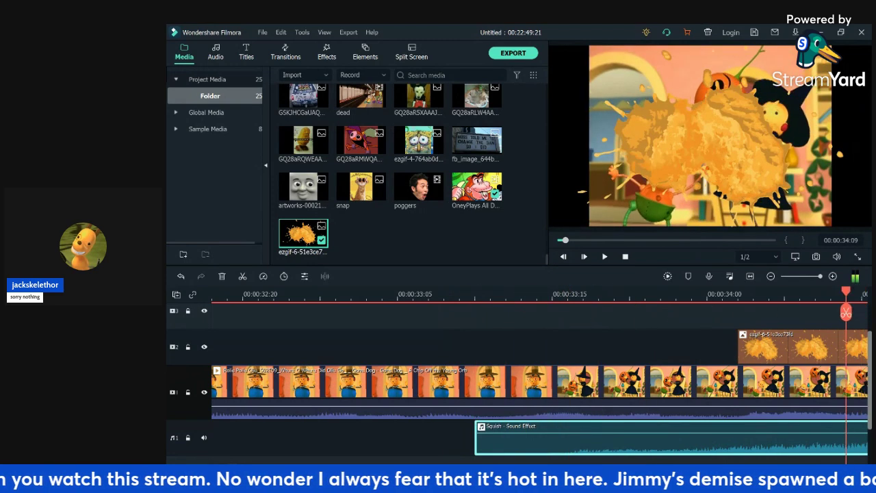
# - Set the splatter image's saturation and contrast to -100 in its colour tone settings
pyautogui.click(738, 294)
pyautogui.click(767, 348)
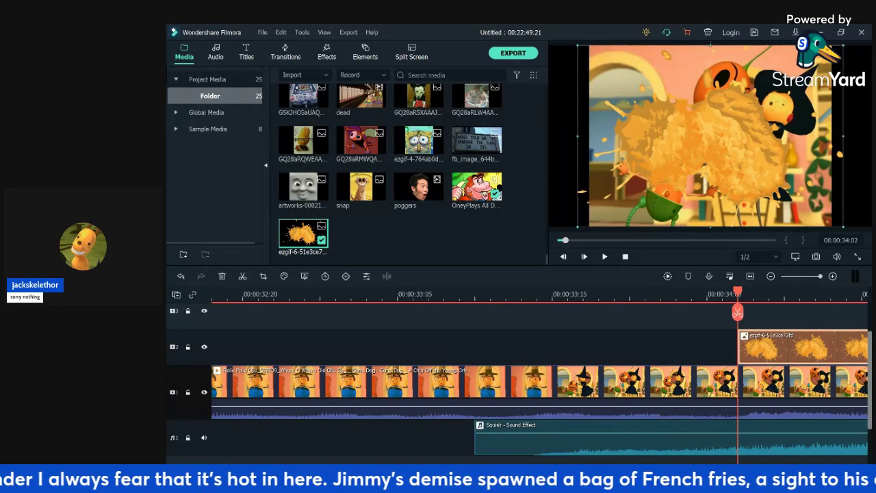
pyautogui.click(346, 276)
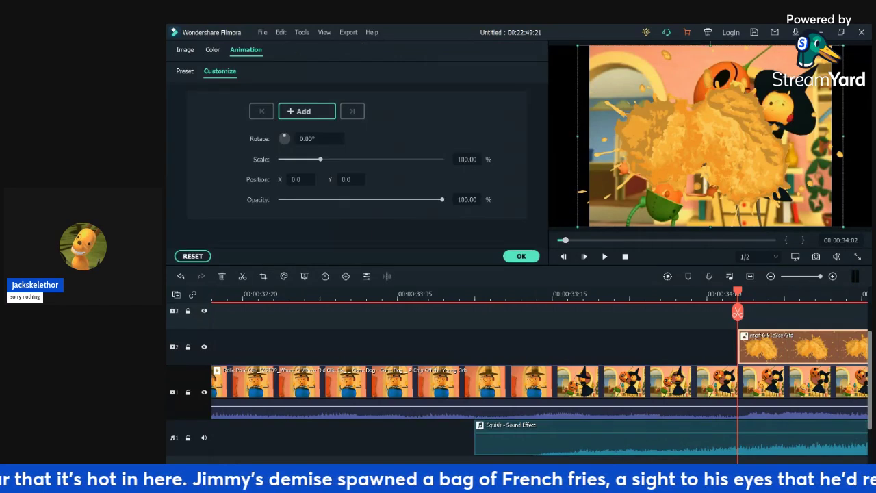
pyautogui.click(185, 71)
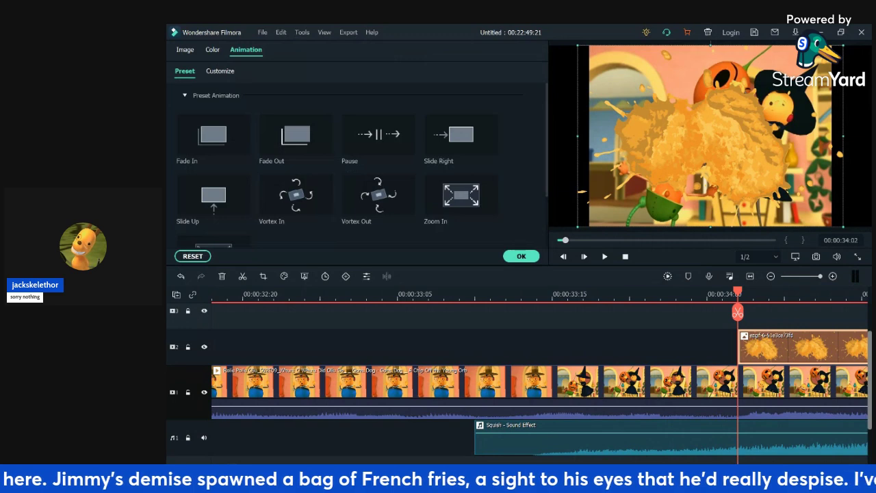
pyautogui.click(185, 49)
pyautogui.click(212, 50)
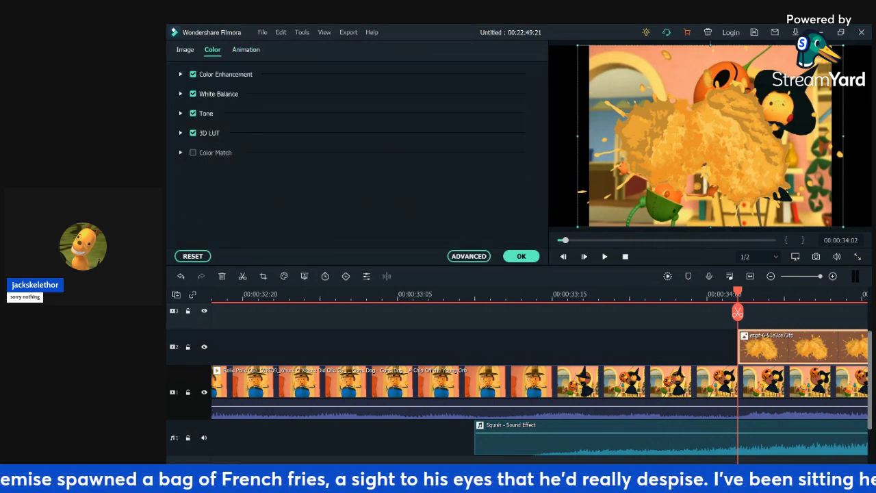
pyautogui.click(181, 74)
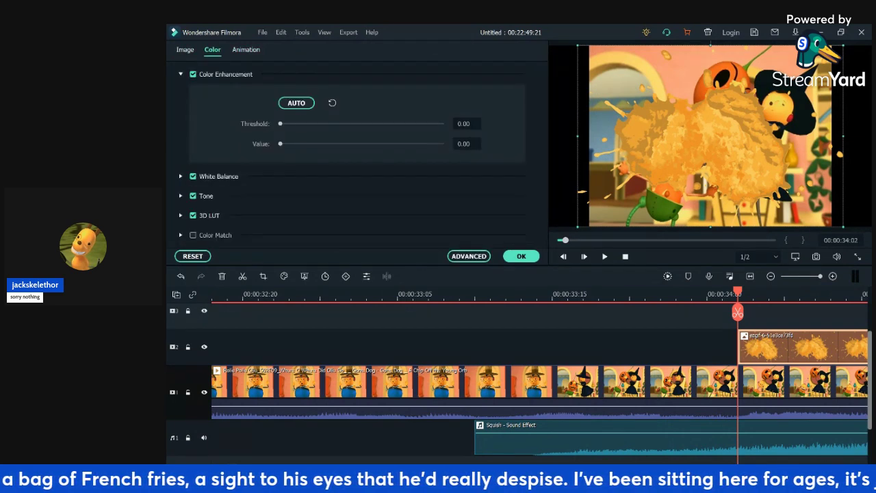
pyautogui.click(181, 176)
pyautogui.scroll(-2, 181, 176)
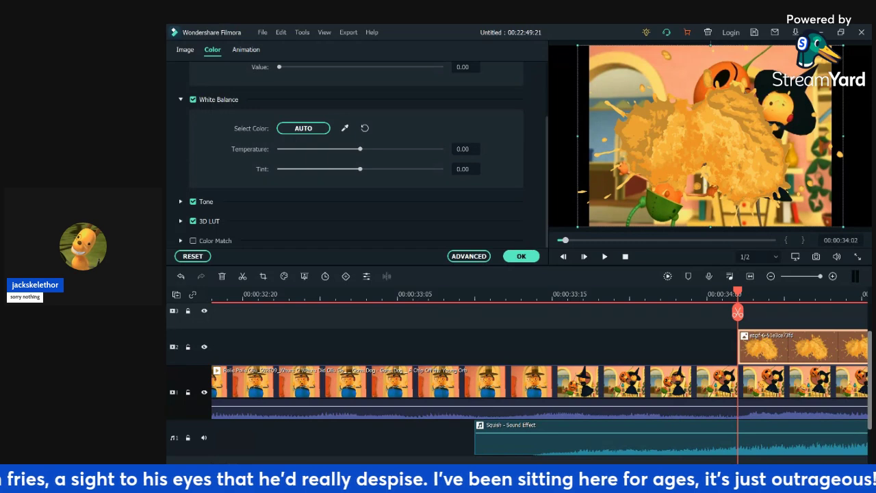
pyautogui.click(180, 201)
pyautogui.moveTo(360, 168); pyautogui.dragTo(279, 168)
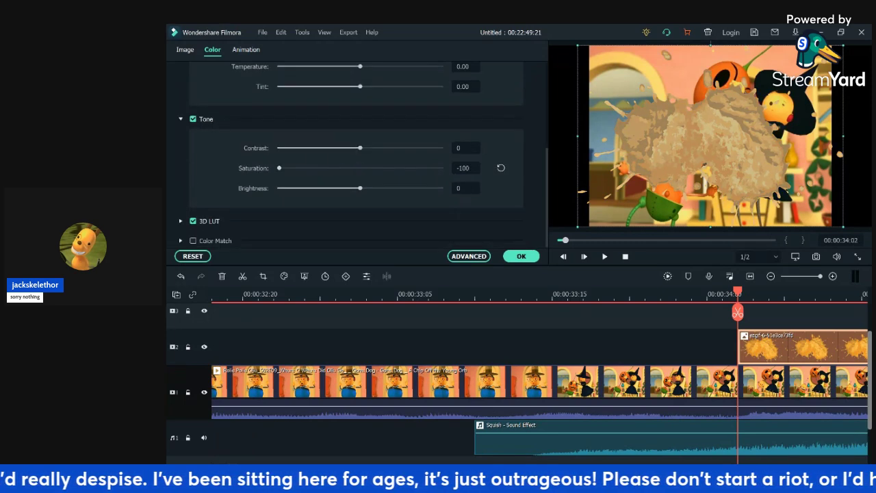
pyautogui.moveTo(360, 148); pyautogui.dragTo(279, 148)
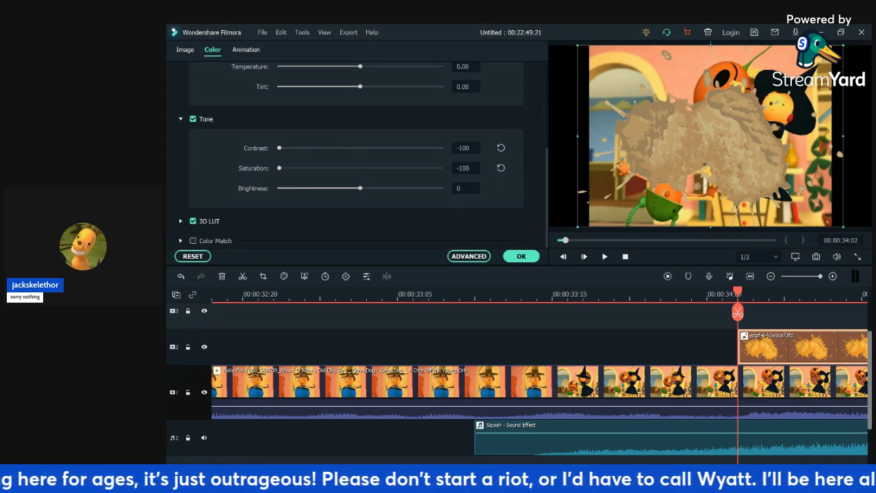
# - Apply the B&W Film 3D LUT with brightness 33 to the splatter and shrink it onto the small orange character's head
pyautogui.click(181, 220)
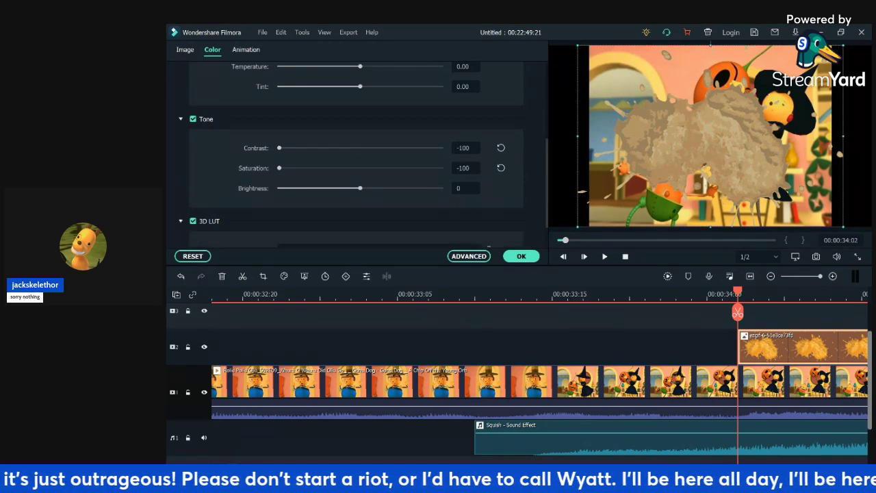
pyautogui.scroll(-2, 356, 155)
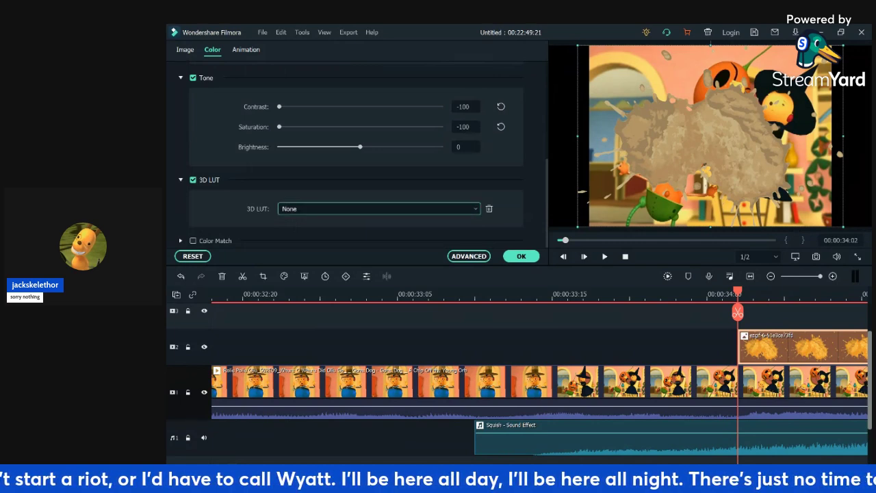
pyautogui.click(343, 263)
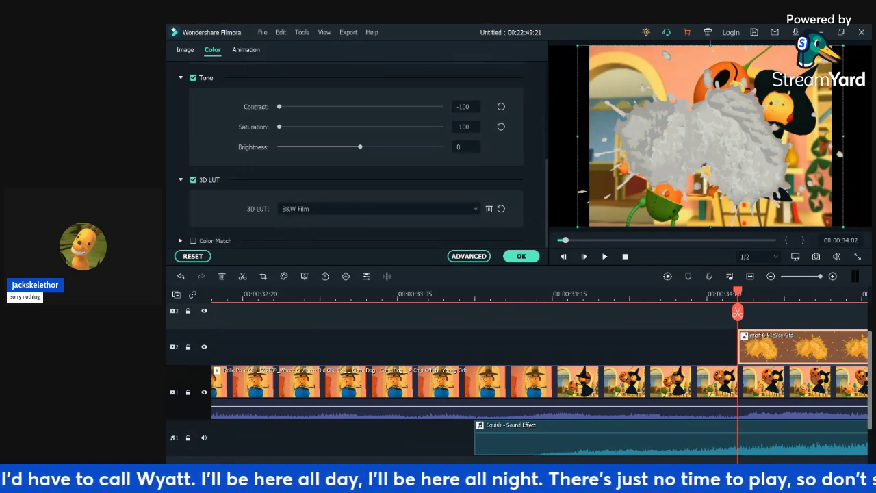
pyautogui.moveTo(360, 146); pyautogui.dragTo(383, 147)
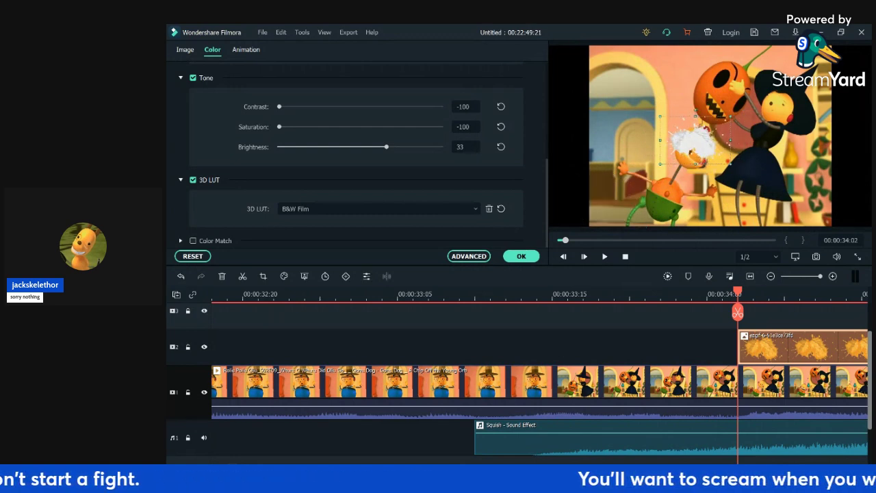
# - Add custom animation keyframes to the splatter image at 00:00:34:02 and 00:00:34:04
pyautogui.click(245, 50)
pyautogui.click(220, 71)
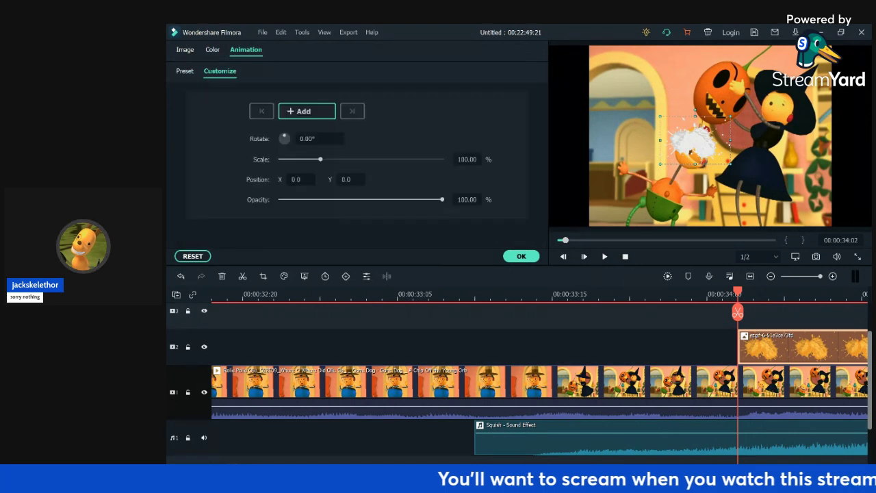
pyautogui.click(307, 111)
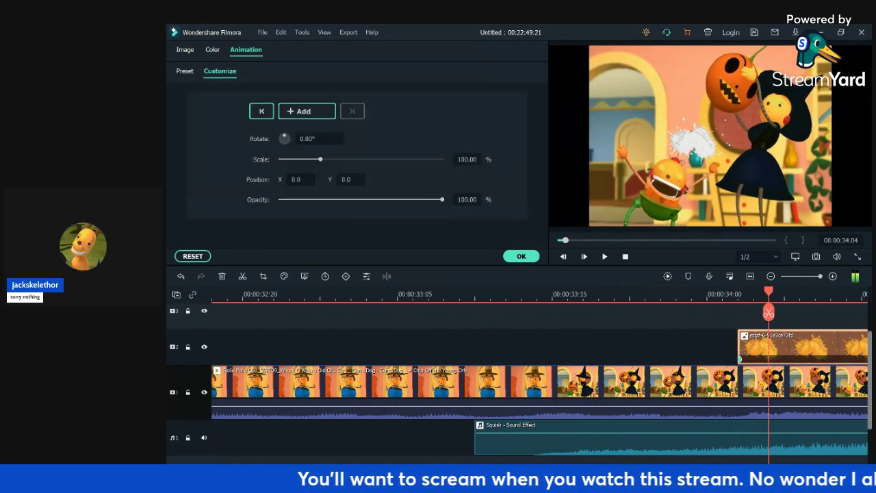
pyautogui.press('Right')
pyautogui.press('Left')
pyautogui.press('Left')
pyautogui.press('Right')
pyautogui.press('Right')
pyautogui.click(306, 111)
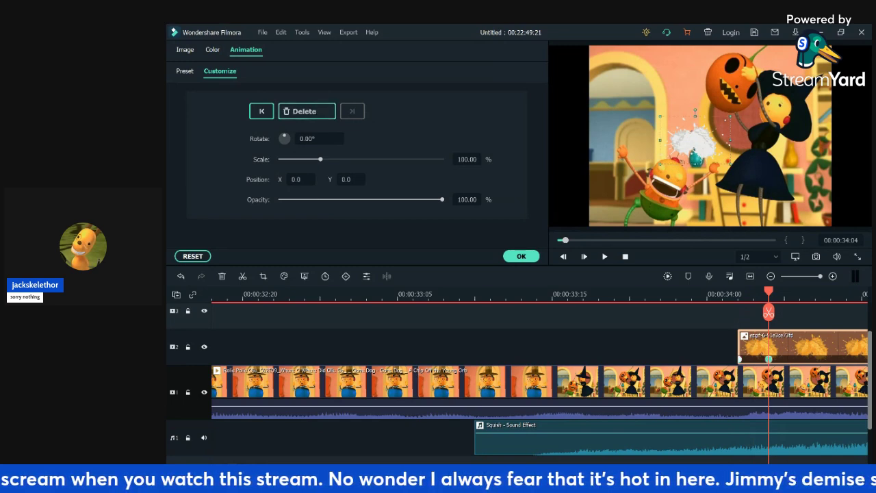
# - Enlarge the splatter to 400% at the 00:00:34:04 keyframe, positioned at X -23.3 and Y -16.0, and step onward to 00:00:34:07
pyautogui.moveTo(731, 116); pyautogui.dragTo(868, 23)
pyautogui.moveTo(660, 165); pyautogui.dragTo(513, 265)
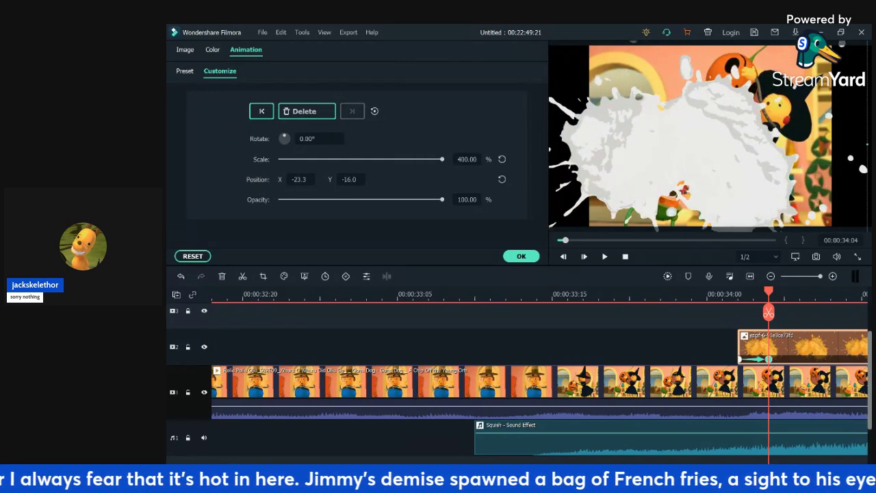
pyautogui.press('Right')
pyautogui.press('Right')
pyautogui.press('Right')
pyautogui.press('Right')
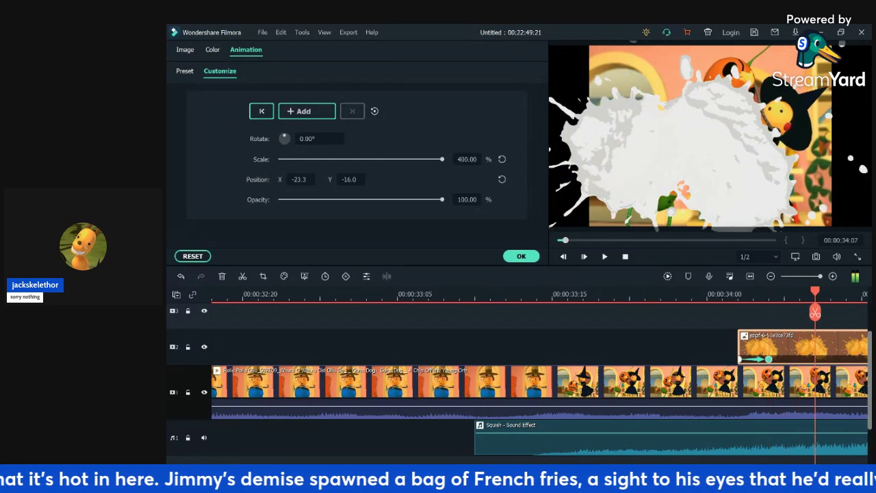
# - Add an animation keyframe at 00:00:34:06 on the splatter overlay with its scale at 396.18%, and preview the motion
pyautogui.press('Left')
pyautogui.press('Left')
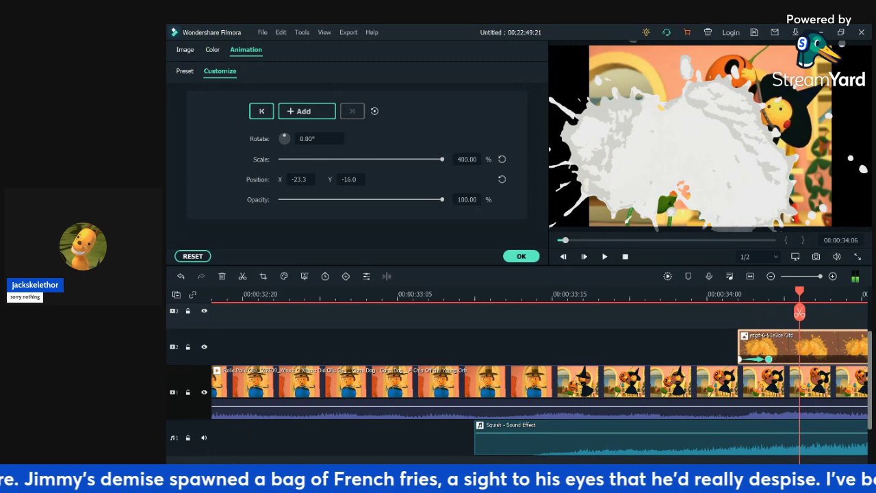
pyautogui.click(306, 111)
pyautogui.moveTo(443, 159); pyautogui.dragTo(441, 159)
pyautogui.click(646, 294)
pyautogui.press('space')
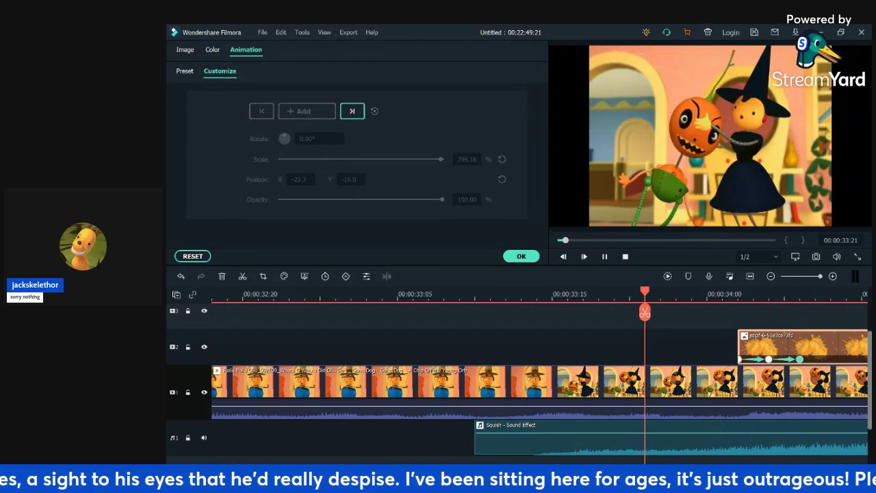
pyautogui.press('space')
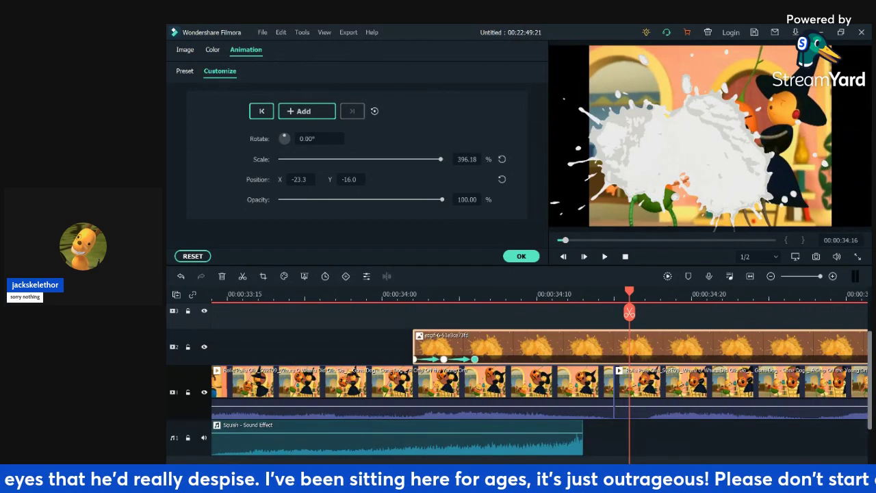
# - Split the splatter overlay at 00:00:34:15 and delete the part after the cut
pyautogui.press('Left')
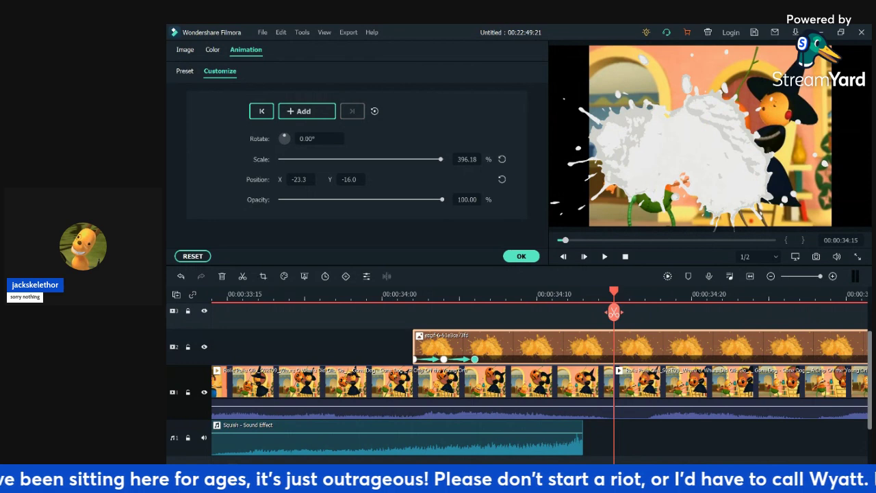
pyautogui.click(614, 312)
pyautogui.click(185, 71)
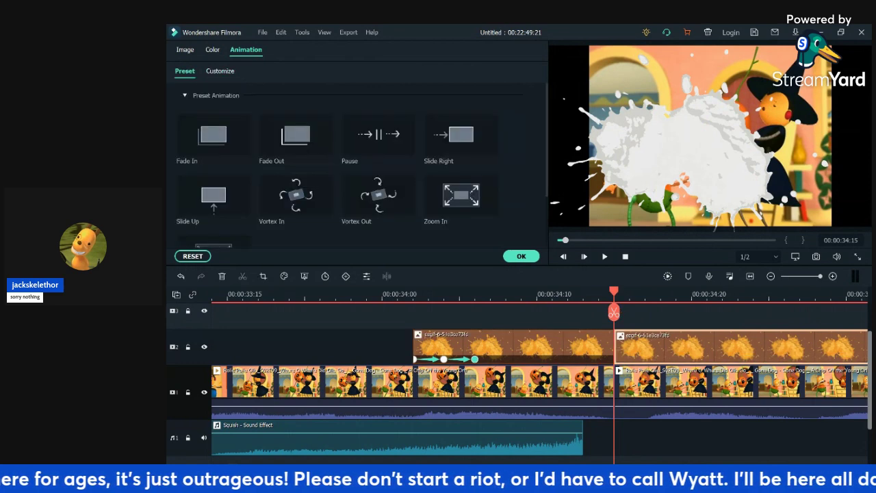
pyautogui.click(184, 50)
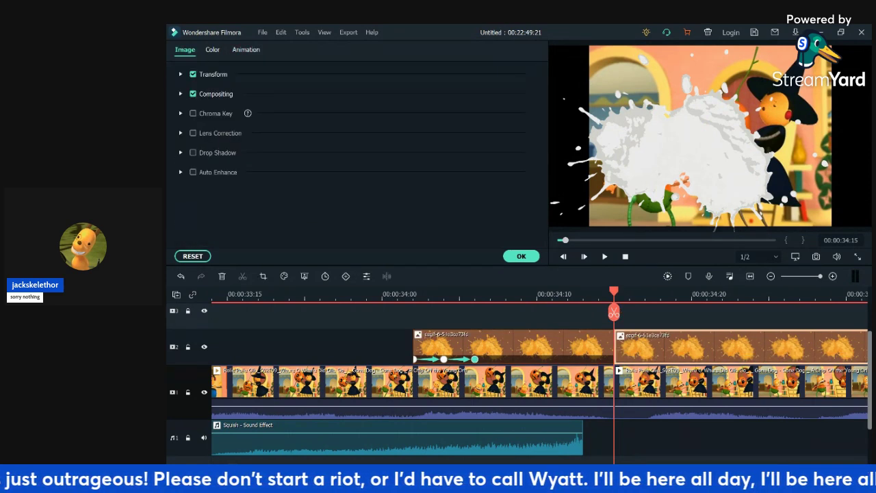
pyautogui.click(310, 347)
pyautogui.click(712, 347)
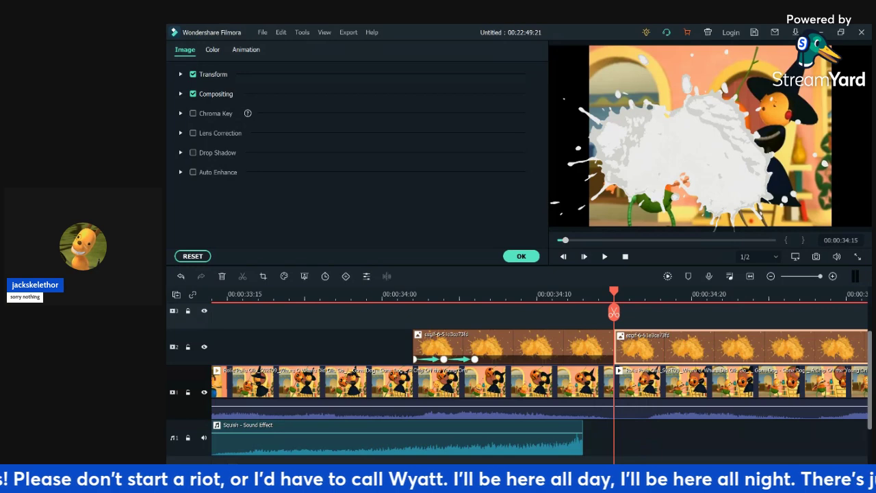
pyautogui.press('Delete')
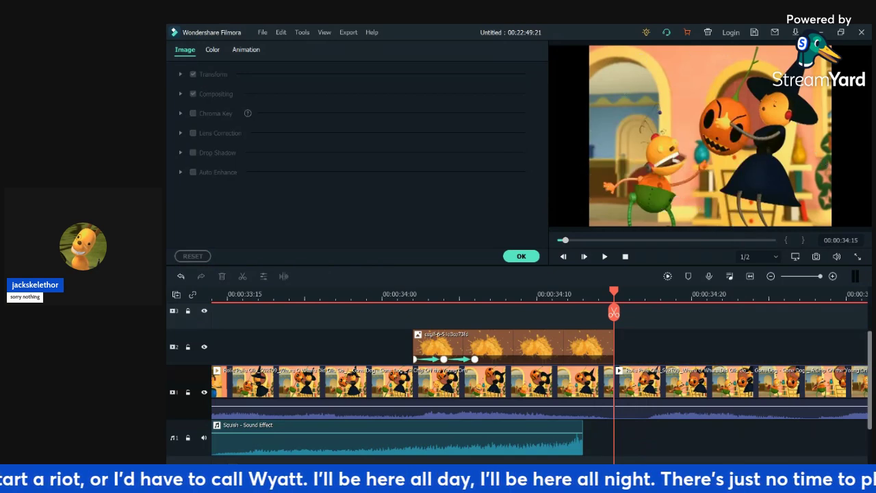
# - Review the trimmed splatter animation frame by frame and in playback, and close the clip's animation settings
pyautogui.click(366, 295)
pyautogui.press('Right')
pyautogui.press('Right')
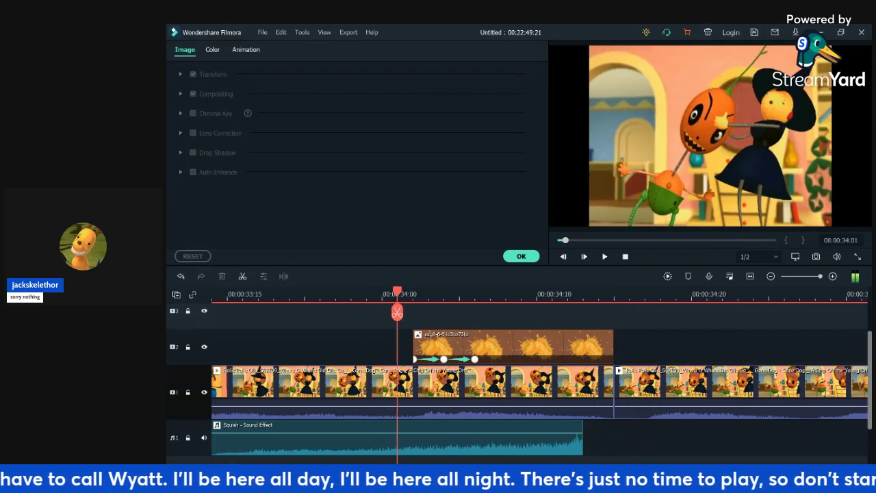
pyautogui.press('Right')
pyautogui.press('Right')
pyautogui.press('Right')
pyautogui.press('Right')
pyautogui.press('Right')
pyautogui.press('Right')
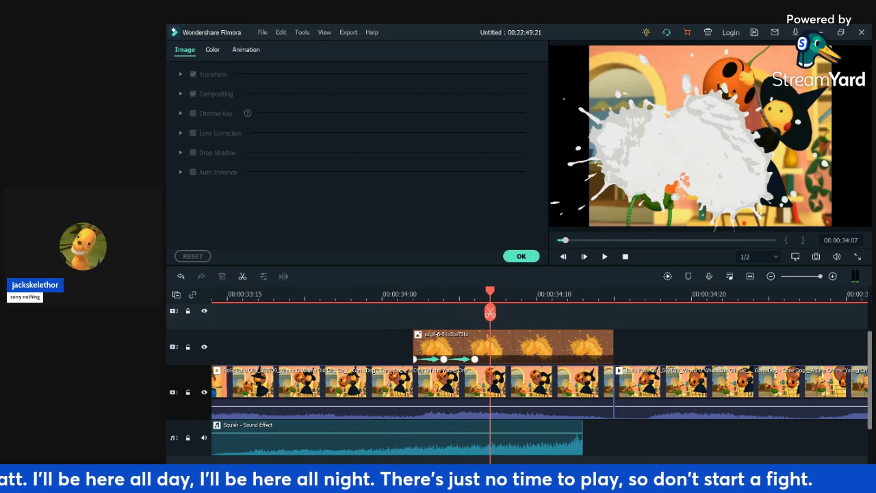
pyautogui.click(258, 295)
pyautogui.press('space')
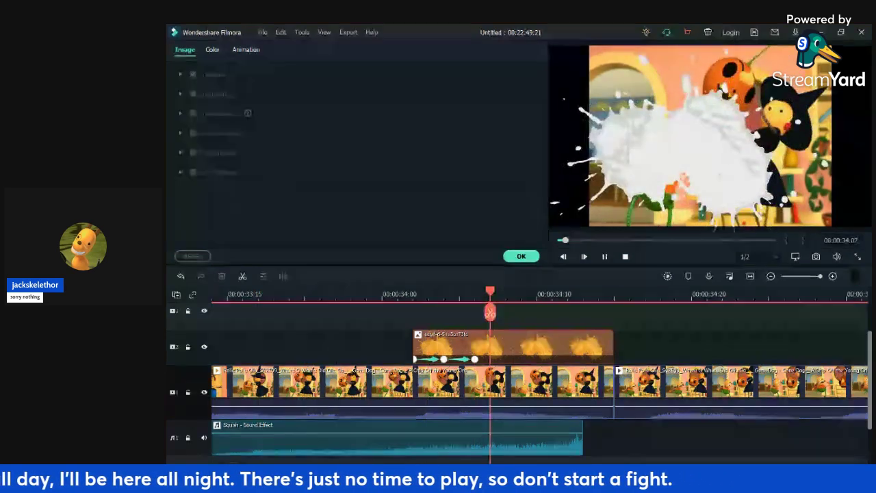
pyautogui.press('space')
pyautogui.click(289, 295)
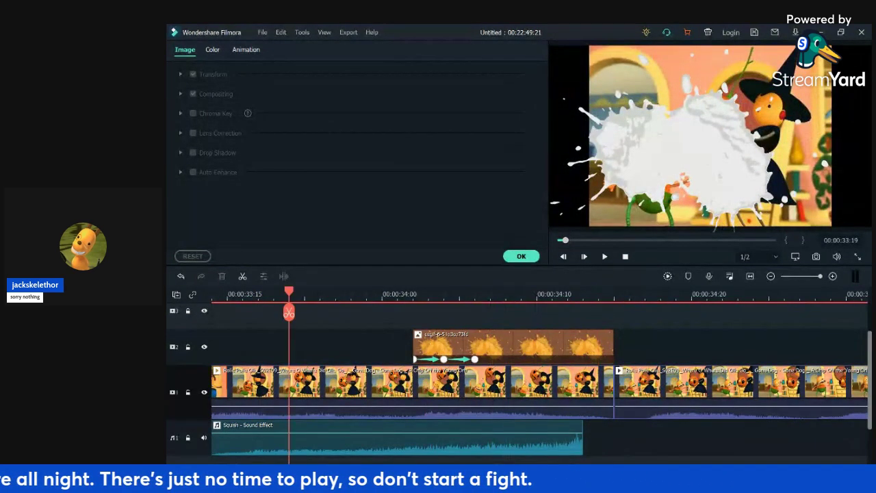
pyautogui.press('space')
pyautogui.press('space')
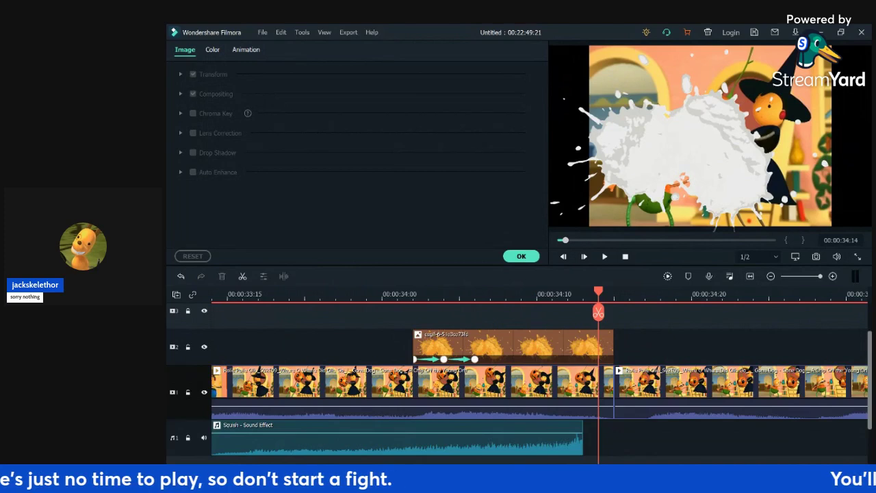
pyautogui.click(520, 256)
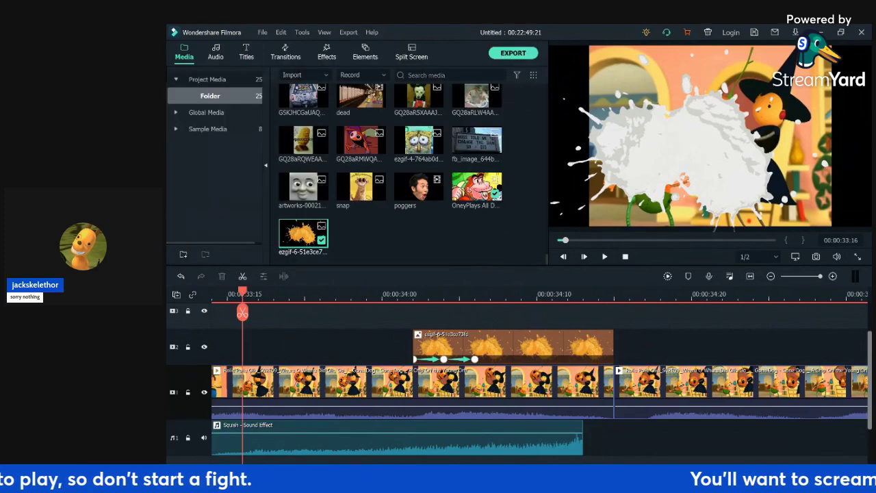
# - Play back the splatter with the squish sound, from 00:00:33:16 and again from about 00:00:32:00
pyautogui.click(242, 295)
pyautogui.press('space')
pyautogui.press('space')
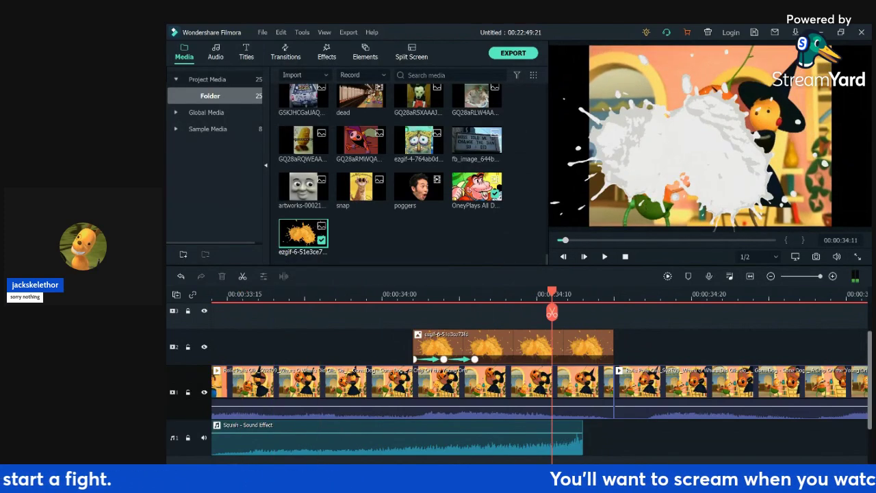
pyautogui.press('space')
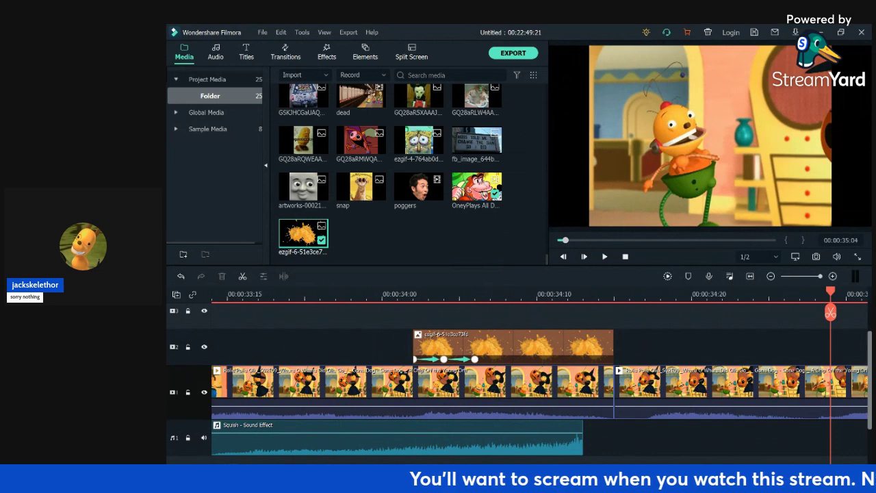
pyautogui.hotkey('ctrl', '-')
pyautogui.hotkey('ctrl', '-')
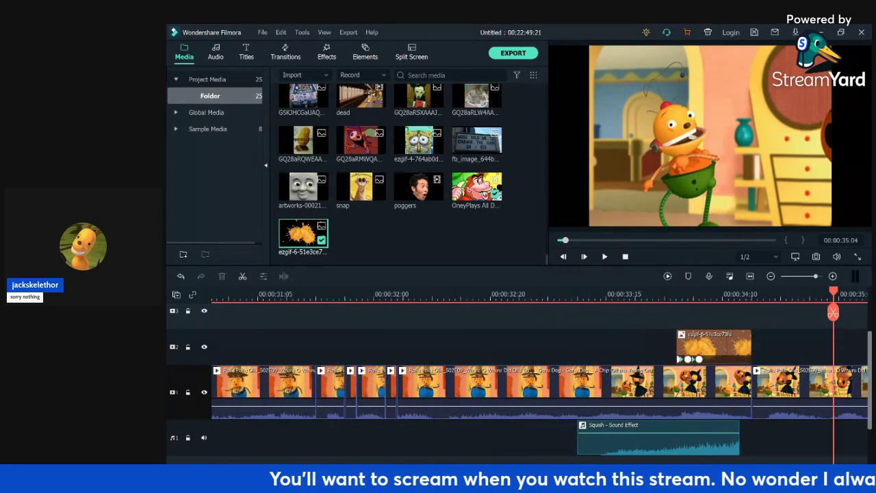
pyautogui.click(392, 295)
pyautogui.press('space')
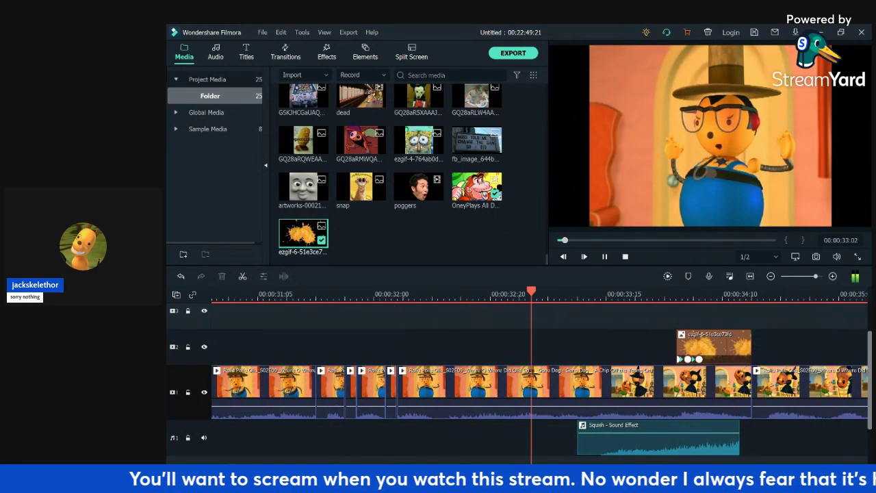
pyautogui.press('space')
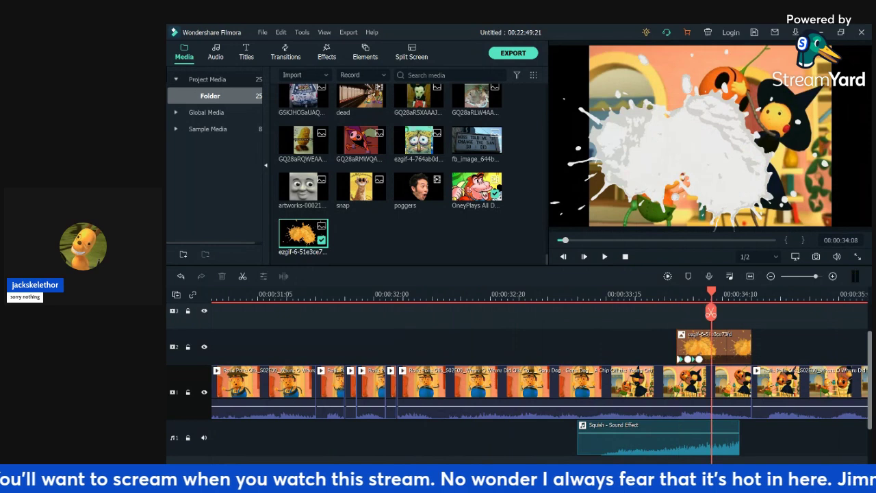
# - Examine the splatter's entrance and shrinking frame by frame up to 00:00:34:14
pyautogui.click(623, 295)
pyautogui.press('Right')
pyautogui.press('Right')
pyautogui.press('Right')
pyautogui.press('Right')
pyautogui.press('Right')
pyautogui.press('Right')
pyautogui.press('Right')
pyautogui.press('Right')
pyautogui.press('Left')
pyautogui.press('Left')
pyautogui.press('Left')
pyautogui.press('Left')
pyautogui.press('Right')
pyautogui.press('Right')
pyautogui.press('Right')
pyautogui.press('Right')
pyautogui.press('Right')
pyautogui.press('Right')
pyautogui.press('Right')
pyautogui.press('Right')
pyautogui.press('Right')
pyautogui.press('Right')
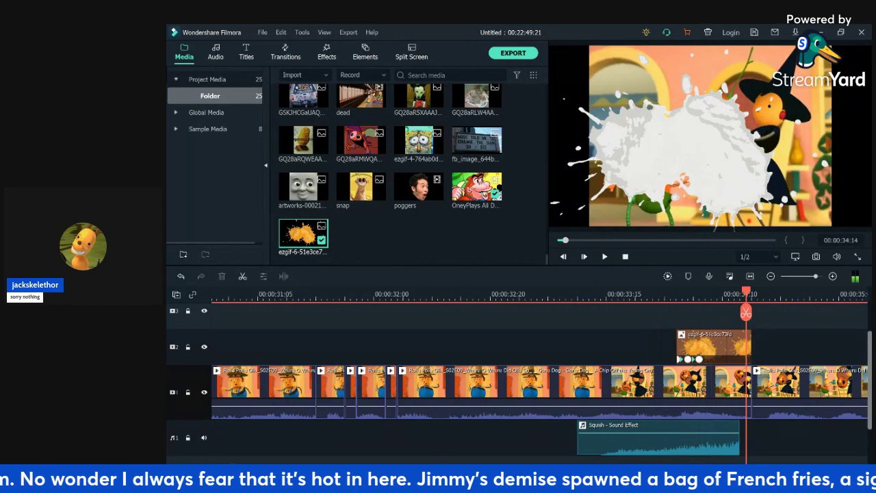
# - Try moving the splatter's second keyframe earlier to 00:00:34:03 and preview the faster entrance
pyautogui.hotkey('ctrl', '=')
pyautogui.hotkey('ctrl', '=')
pyautogui.hotkey('ctrl', '=')
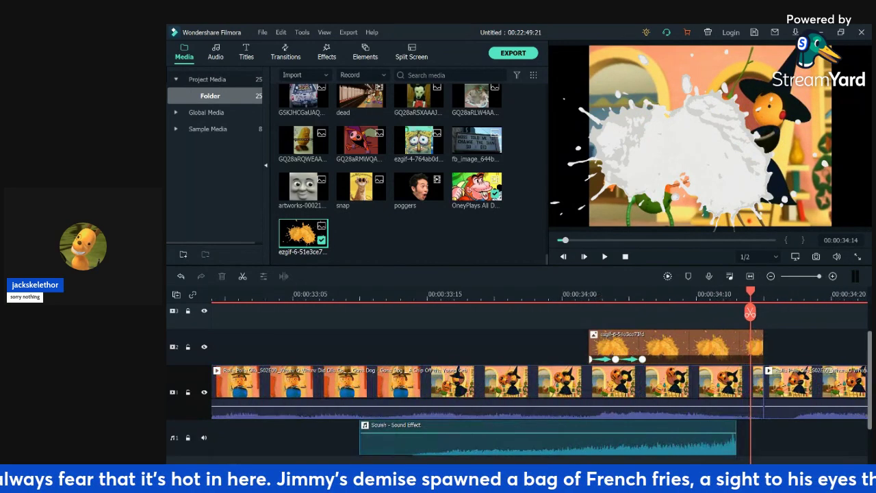
pyautogui.moveTo(615, 360); pyautogui.dragTo(601, 360)
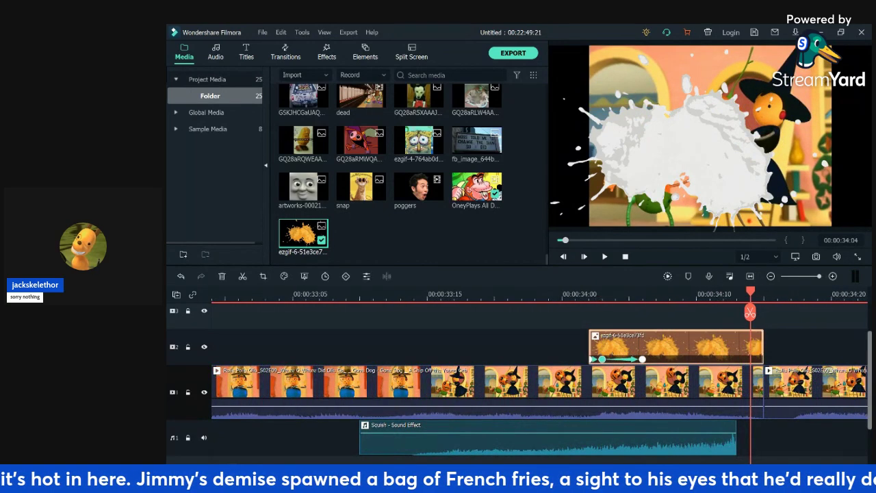
pyautogui.click(615, 294)
pyautogui.click(561, 347)
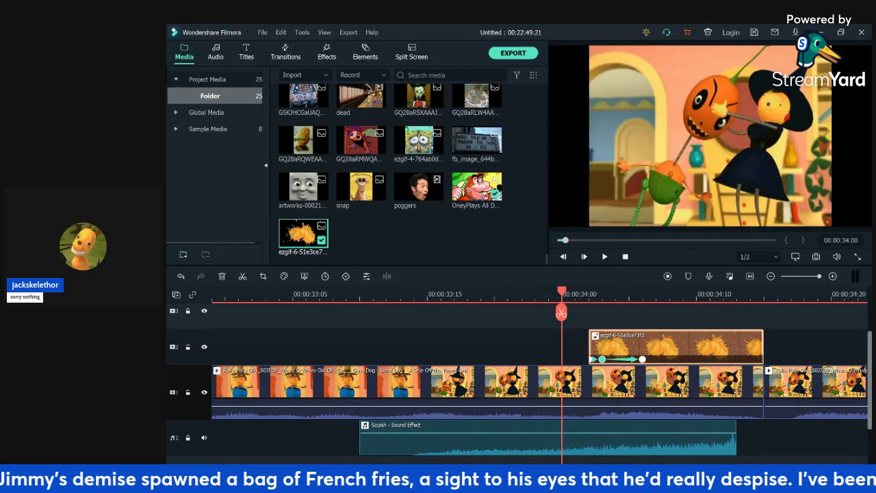
pyautogui.press('space')
pyautogui.press('space')
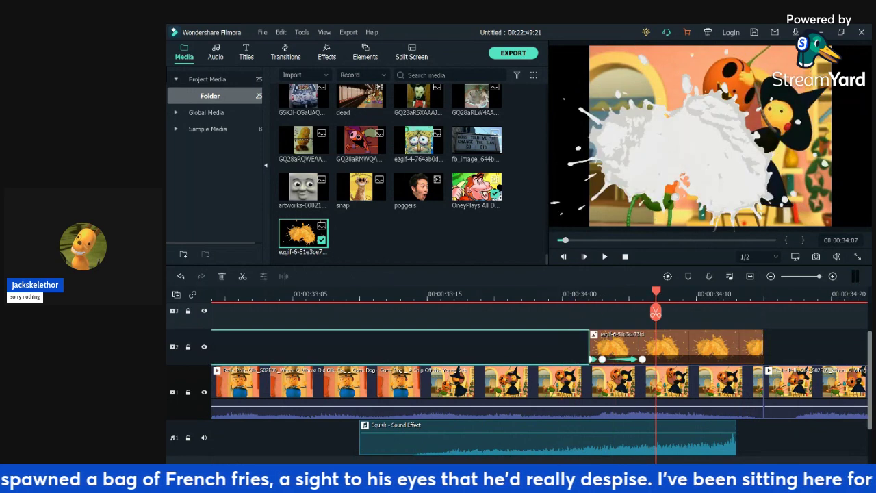
pyautogui.click(494, 347)
pyautogui.press('space')
pyautogui.press('space')
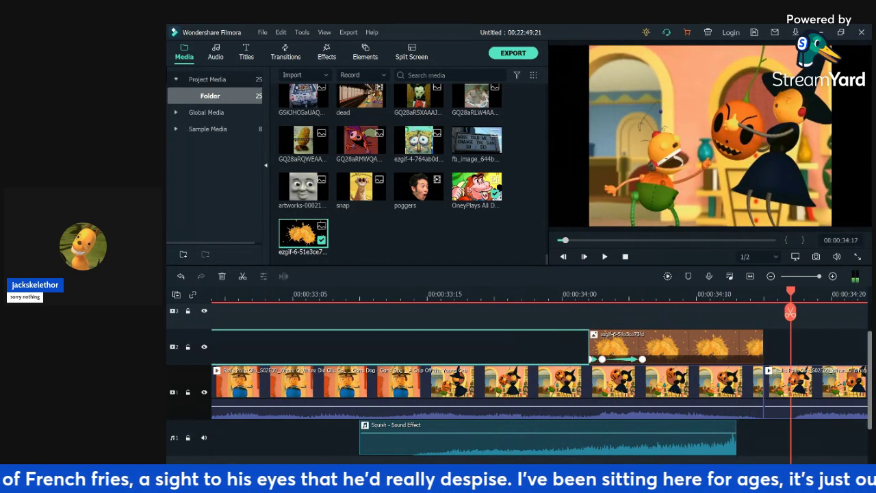
# - Move the splatter's second keyframe to 00:00:34:04 and its last keyframe to 00:00:34:08, and preview the animation
pyautogui.click(575, 347)
pyautogui.press('Right')
pyautogui.press('Right')
pyautogui.click(644, 346)
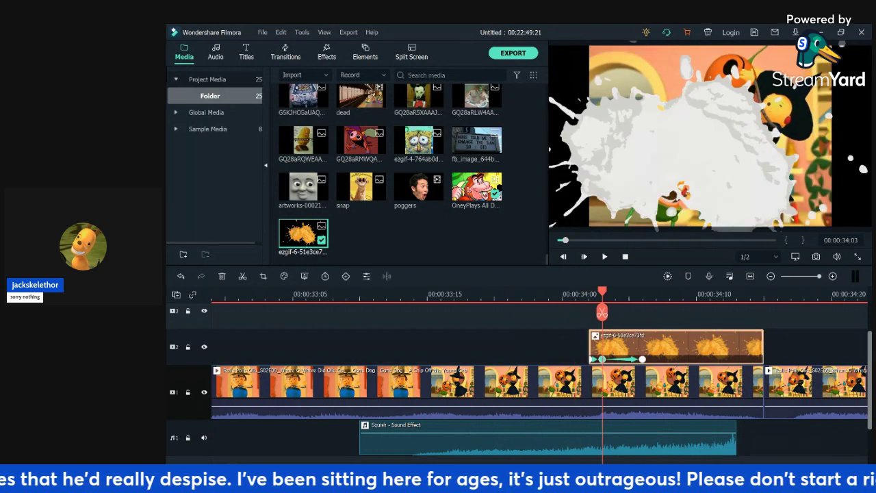
pyautogui.press('Right')
pyautogui.press('Right')
pyautogui.press('Right')
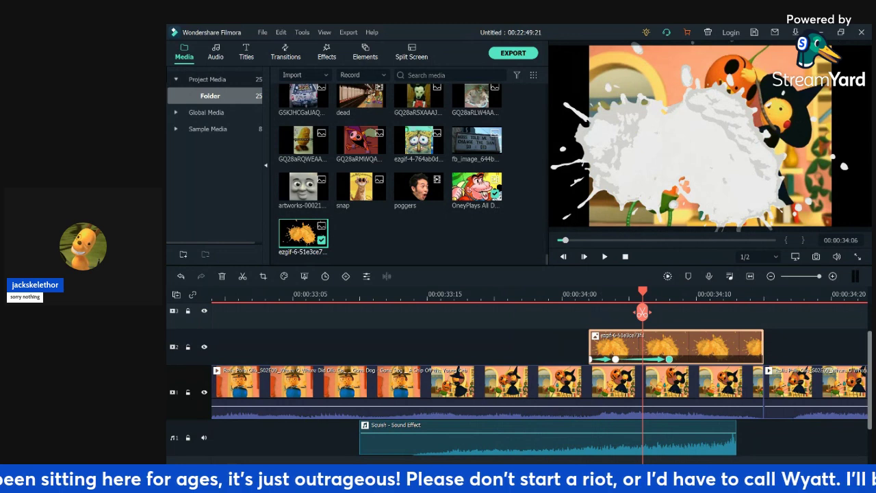
pyautogui.click(575, 294)
pyautogui.press('space')
pyautogui.press('space')
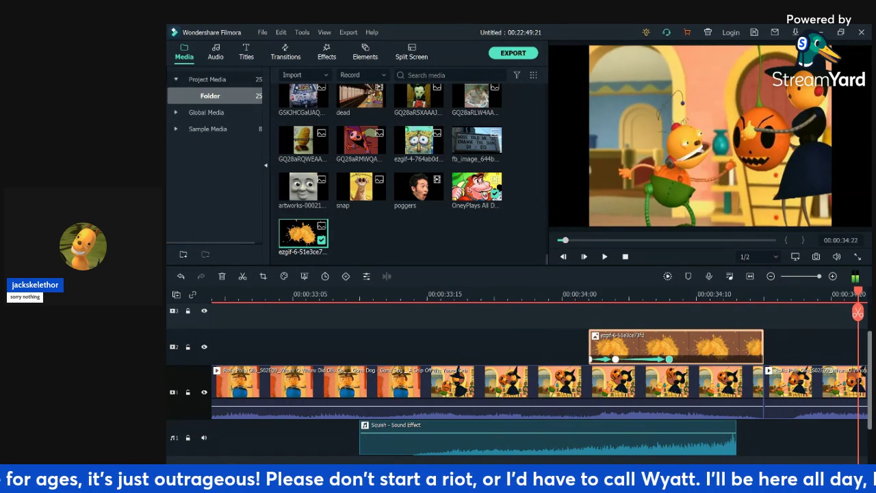
# - Review the footage following the splatter and place the playhead at 00:00:35:01
pyautogui.press('Left')
pyautogui.press('Left')
pyautogui.press('Left')
pyautogui.press('Left')
pyautogui.press('Left')
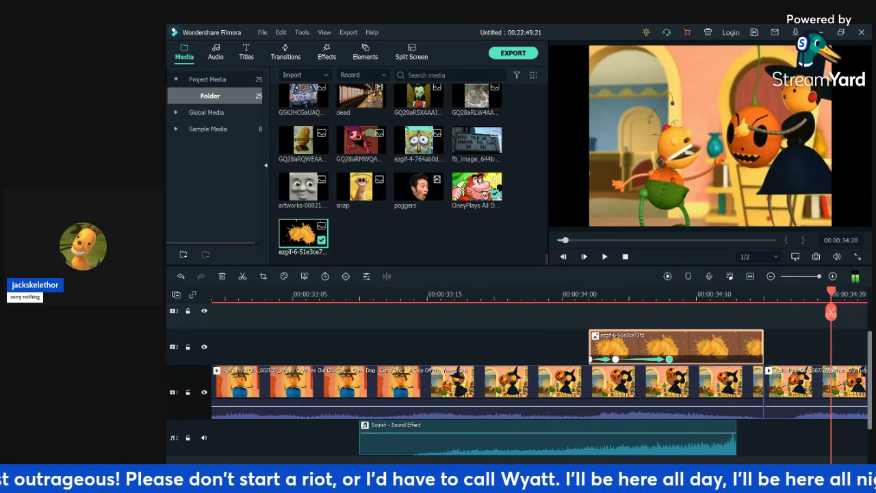
pyautogui.press('space')
pyautogui.press('space')
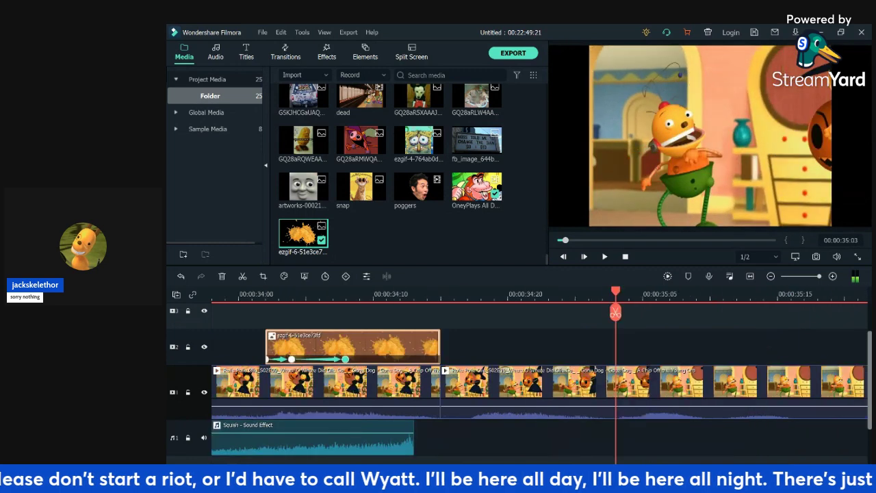
pyautogui.press('Escape')
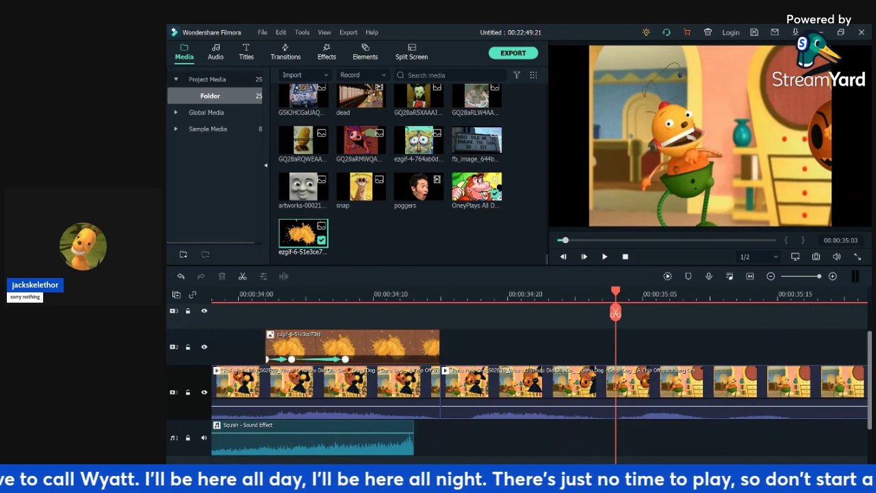
pyautogui.click(400, 294)
pyautogui.press('Right')
pyautogui.press('Right')
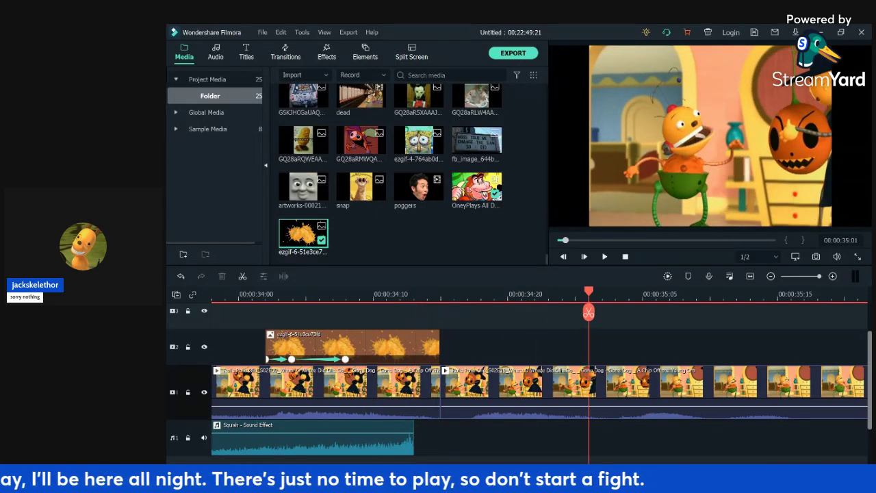
# - Search the whole project media for "fart" sound clips
pyautogui.click(207, 79)
pyautogui.click(207, 80)
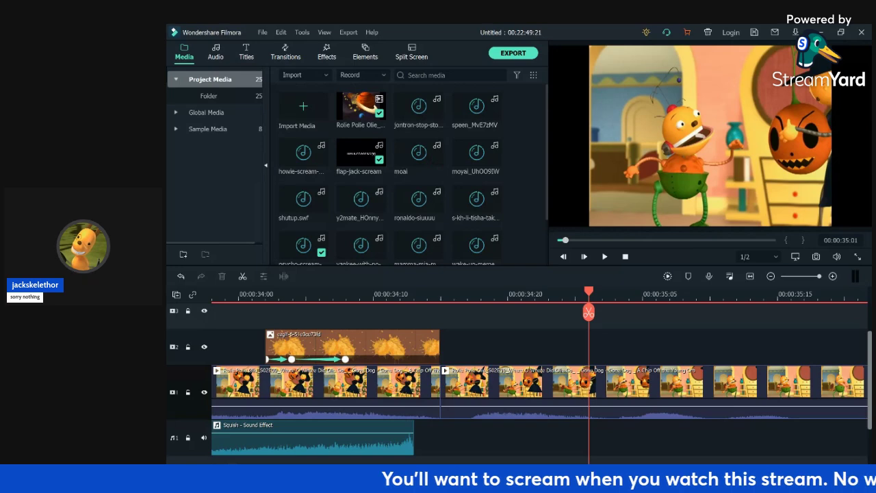
pyautogui.scroll(-1, 408, 171)
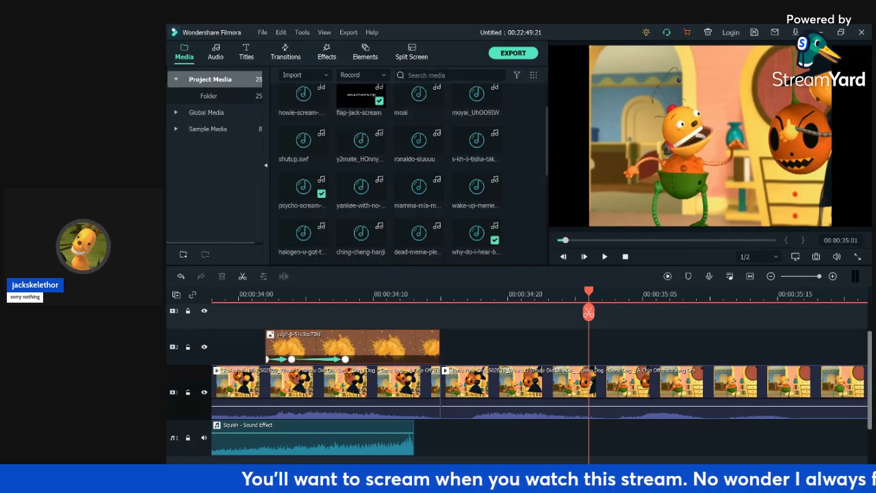
pyautogui.click(403, 75)
pyautogui.write('fart')
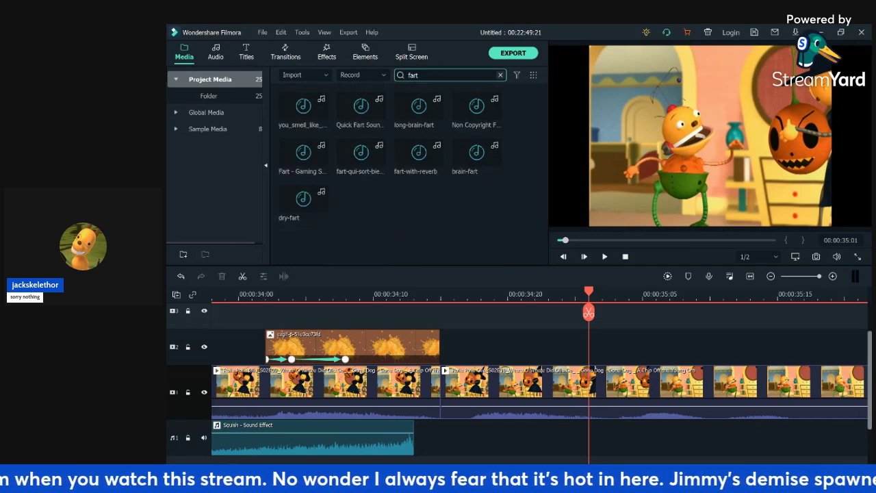
# - Audition several of the found fart sound clips to compare them
pyautogui.doubleClick(361, 107)
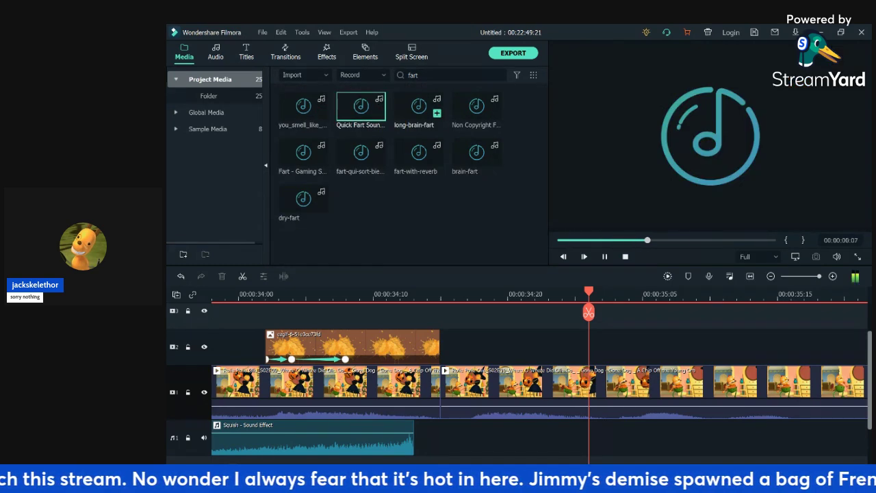
pyautogui.doubleClick(419, 106)
pyautogui.doubleClick(477, 107)
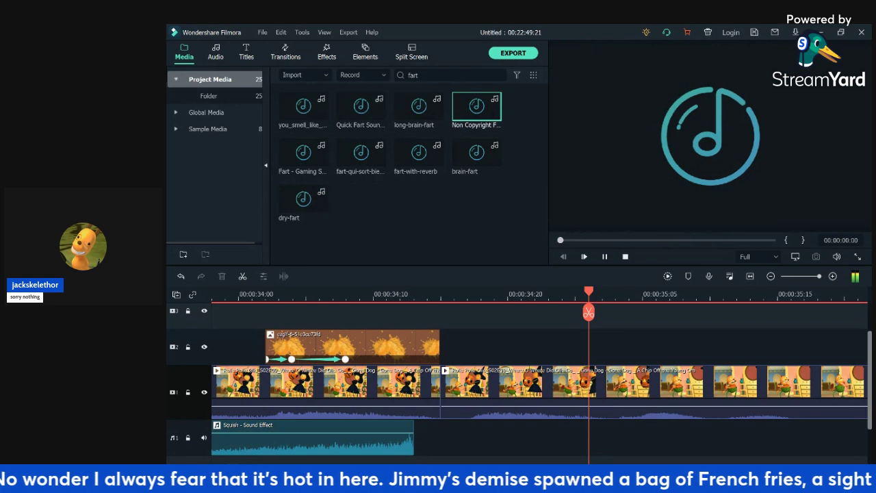
pyautogui.doubleClick(477, 153)
pyautogui.doubleClick(419, 154)
pyautogui.doubleClick(361, 153)
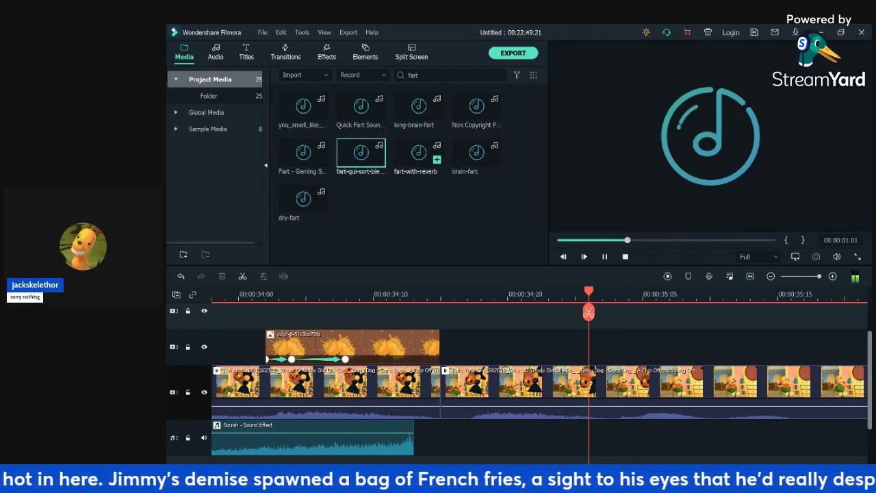
# - Place the fart-with-reverb clip on audio track 1 starting at 00:00:35:04, and preview it against the scene
pyautogui.moveTo(418, 153); pyautogui.dragTo(603, 438)
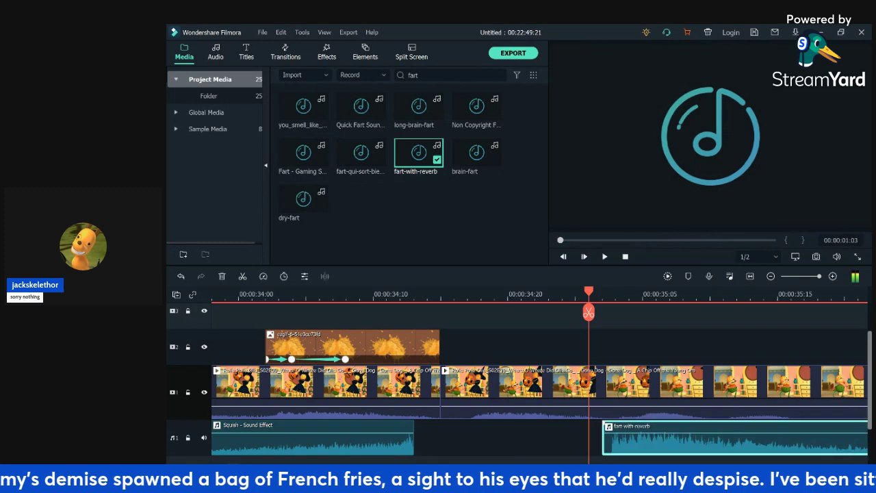
pyautogui.press('space')
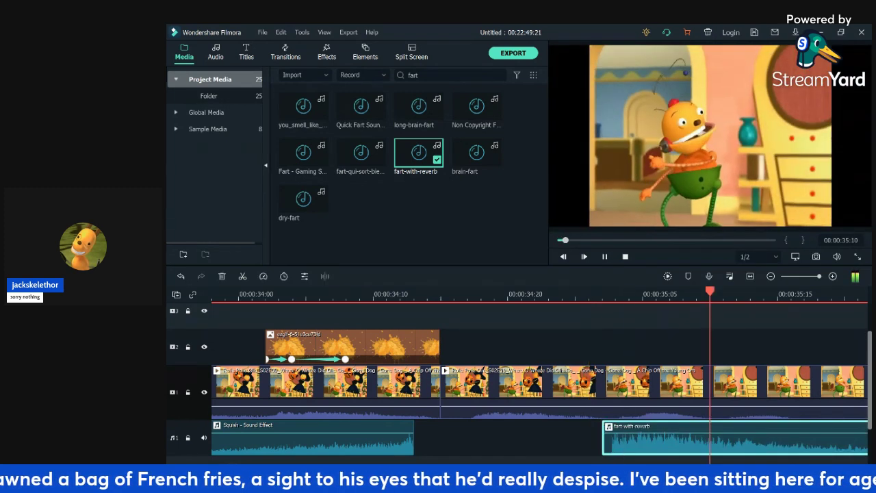
pyautogui.moveTo(647, 442); pyautogui.dragTo(678, 435)
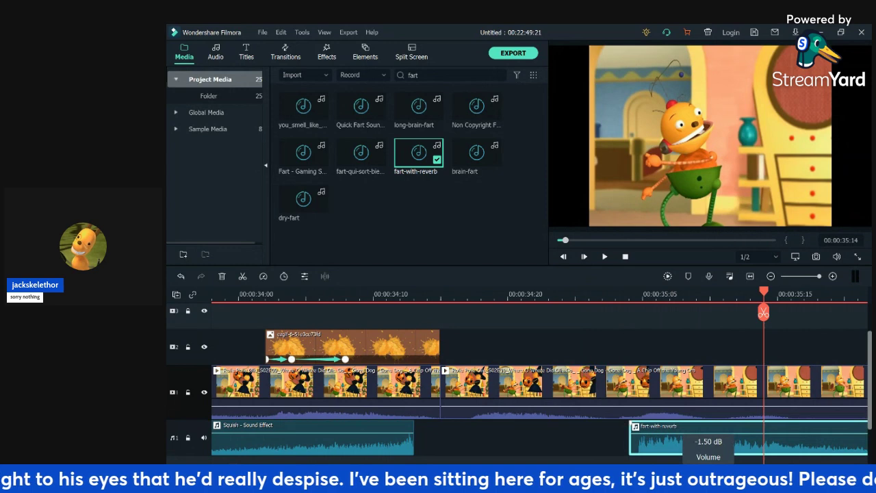
pyautogui.click(588, 294)
pyautogui.press('space')
pyautogui.press('space')
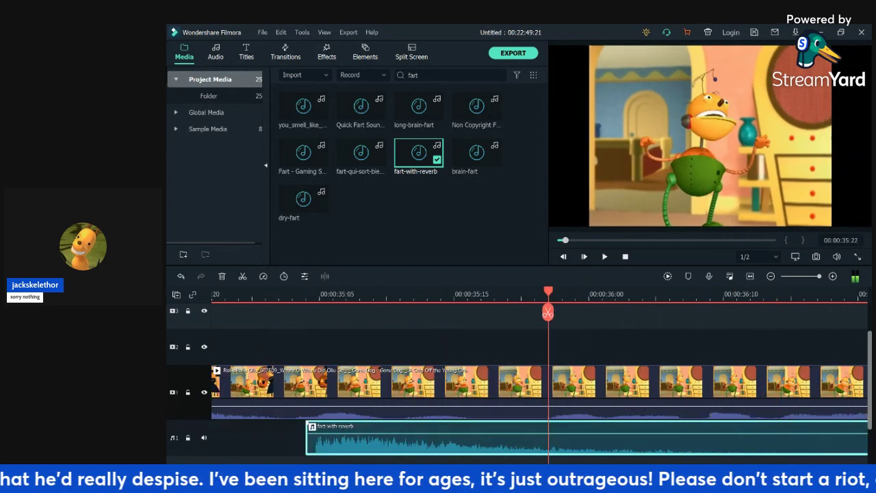
# - Lower the volume of the fart-with-reverb clip, replay it, and return the playhead to 00:00:35:04
pyautogui.moveTo(620, 433); pyautogui.dragTo(642, 439)
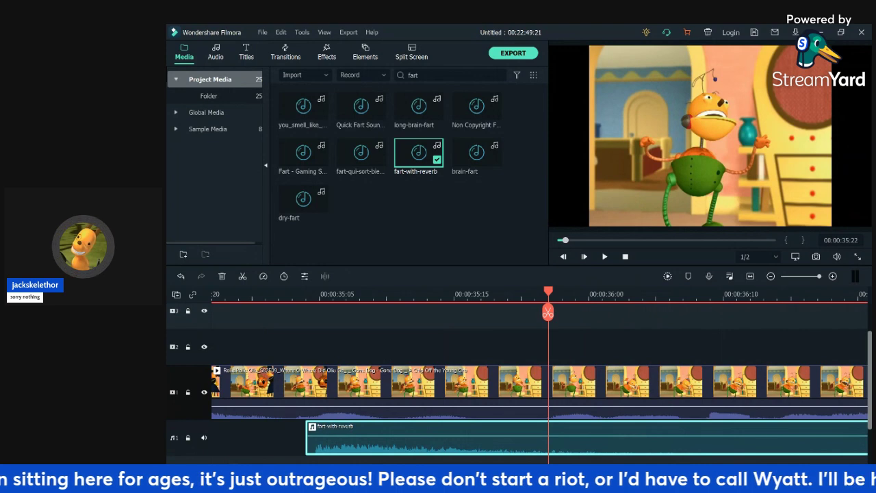
pyautogui.click(306, 294)
pyautogui.press('space')
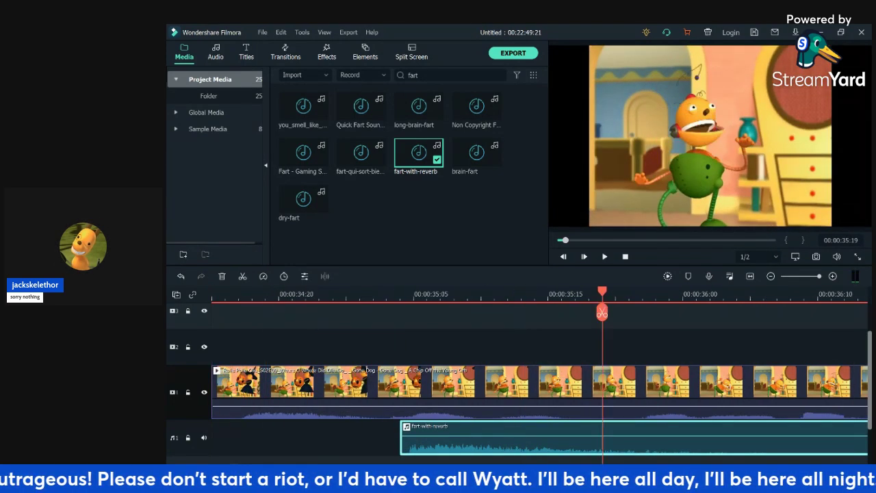
pyautogui.click(400, 295)
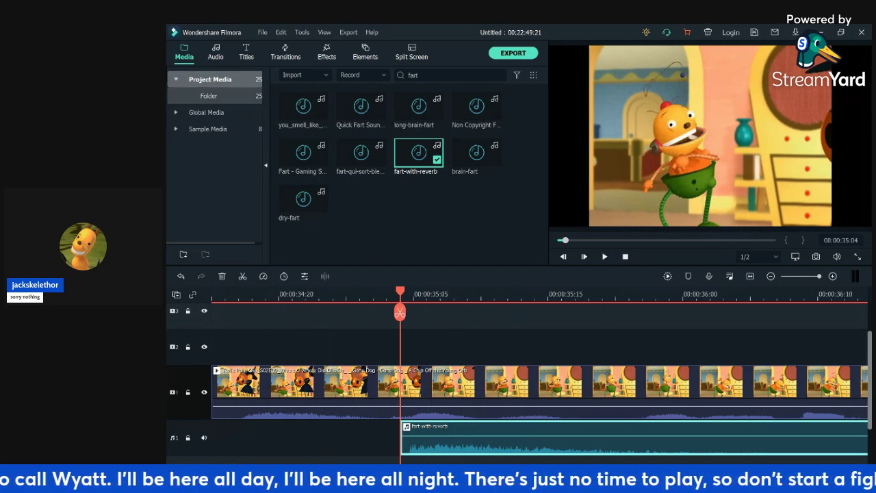
# - Place the orange splatter image from the project media on video track 2, starting at 00:00:35:04 in line with the fart sound
pyautogui.click(209, 96)
pyautogui.click(176, 80)
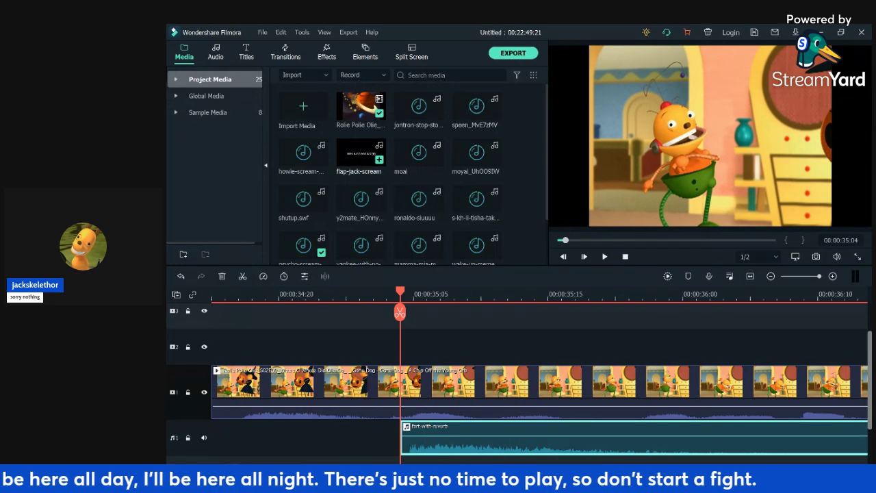
pyautogui.scroll(-10, 477, 154)
pyautogui.click(176, 79)
pyautogui.scroll(10, 477, 154)
pyautogui.scroll(-20, 477, 154)
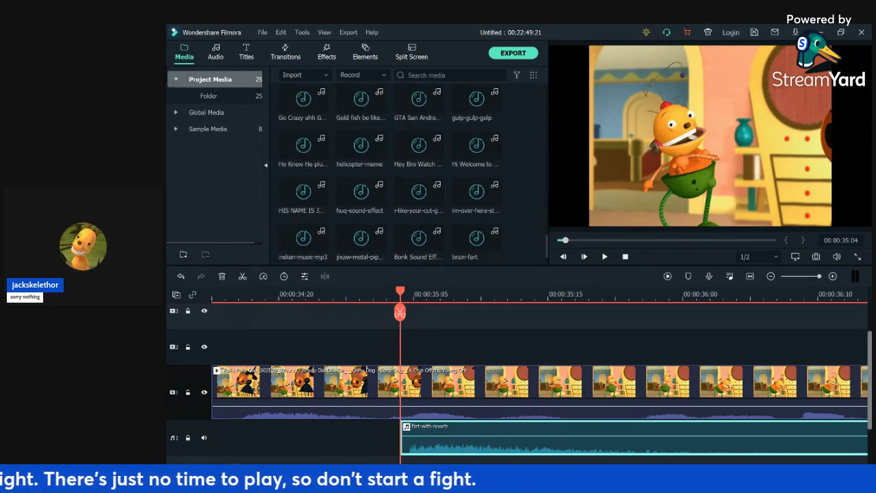
pyautogui.scroll(-10, 390, 175)
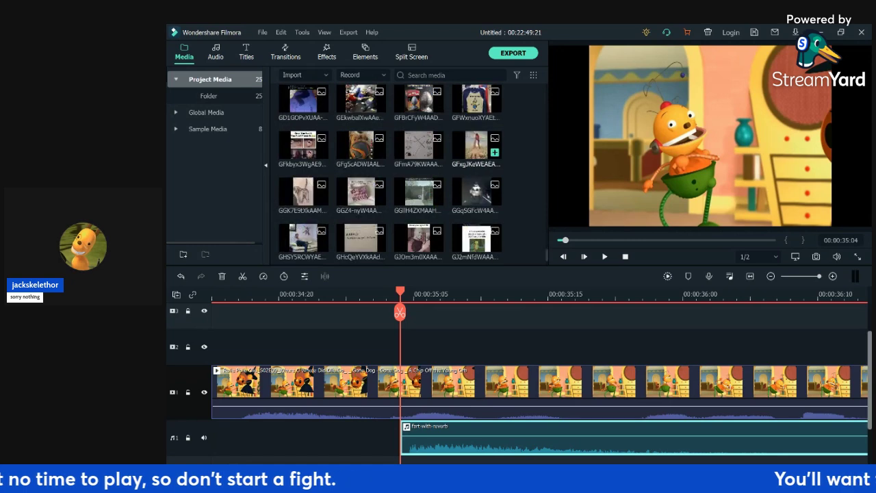
pyautogui.scroll(-2, 364, 148)
pyautogui.moveTo(303, 233); pyautogui.dragTo(389, 347)
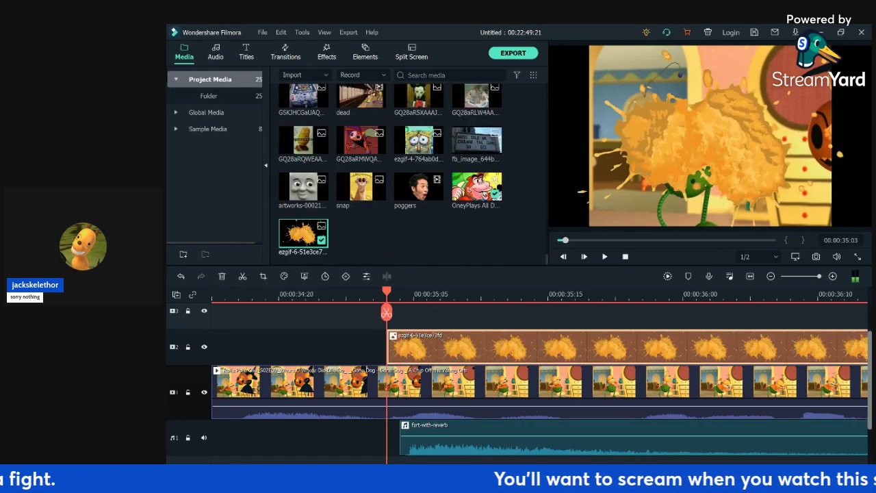
pyautogui.moveTo(418, 348); pyautogui.dragTo(431, 348)
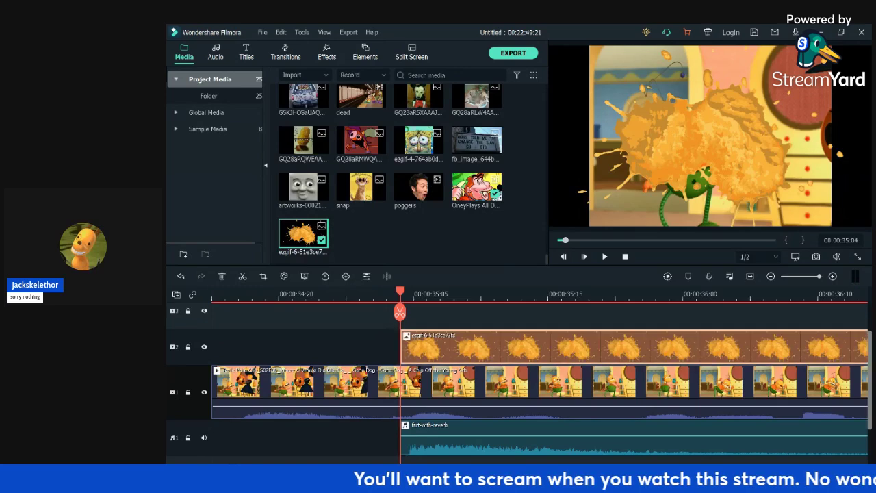
# - Shrink the new splatter over the character's lower body and set its opacity to 50%
pyautogui.doubleClick(431, 348)
pyautogui.moveTo(843, 45); pyautogui.dragTo(669, 163)
pyautogui.moveTo(623, 197); pyautogui.dragTo(674, 177)
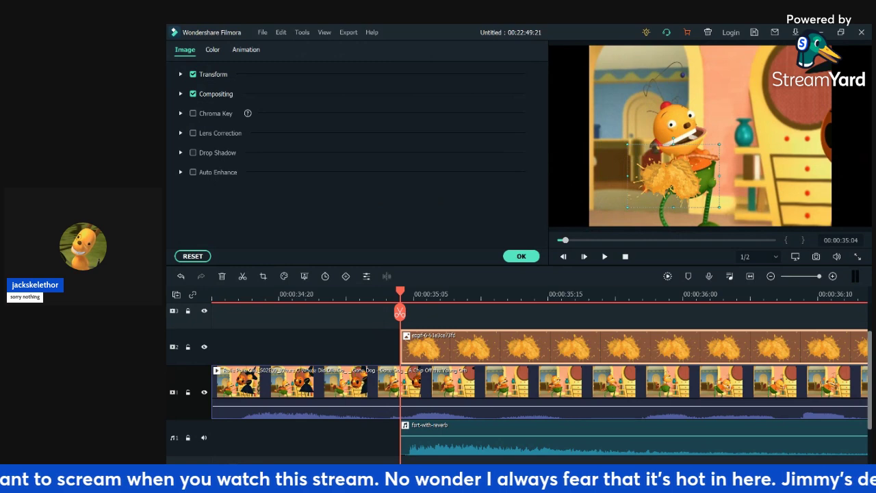
pyautogui.moveTo(719, 145); pyautogui.dragTo(702, 156)
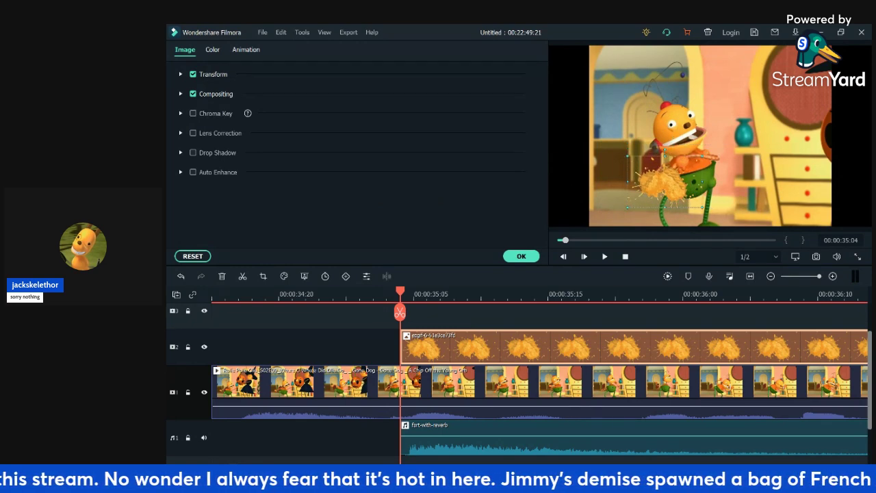
pyautogui.click(216, 93)
pyautogui.moveTo(445, 143); pyautogui.dragTo(362, 143)
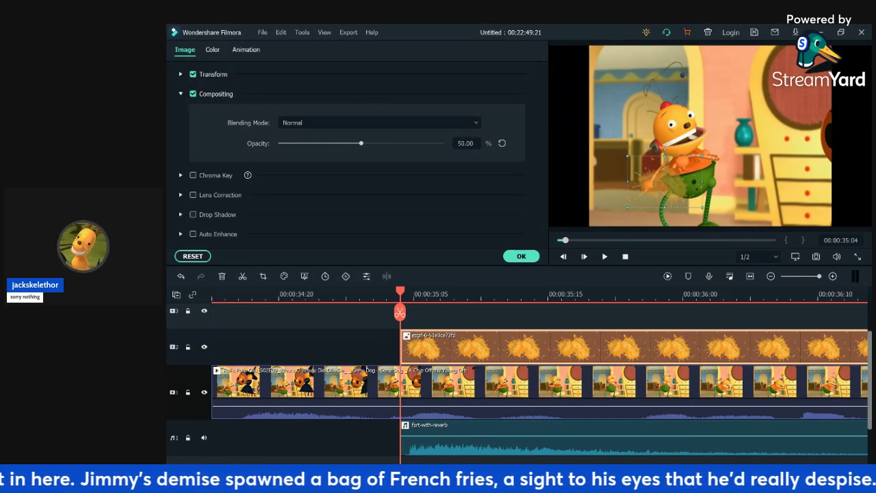
# - Look through the splatter's color settings for a control that can change its hue
pyautogui.click(212, 50)
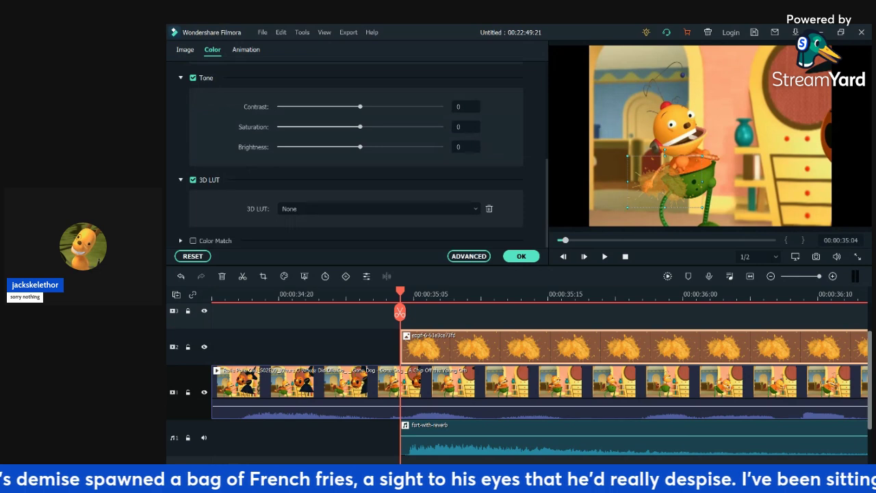
pyautogui.scroll(5, 377, 199)
pyautogui.scroll(-5, 356, 154)
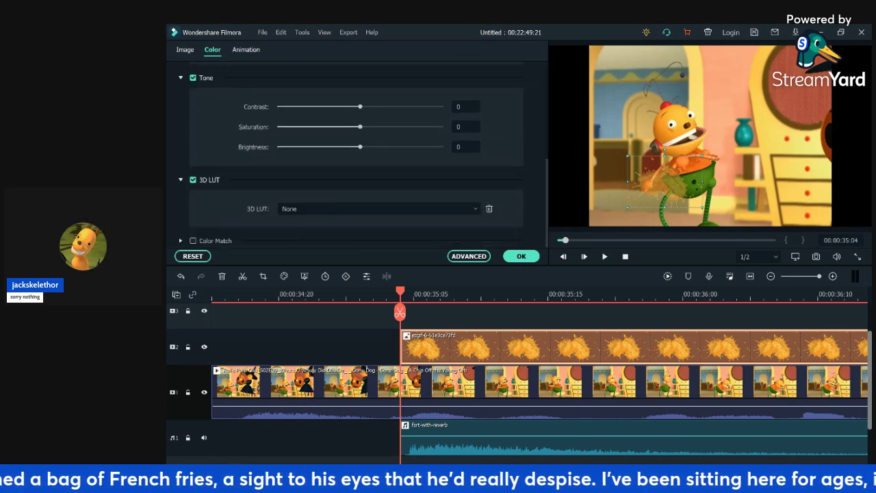
pyautogui.scroll(4, 356, 154)
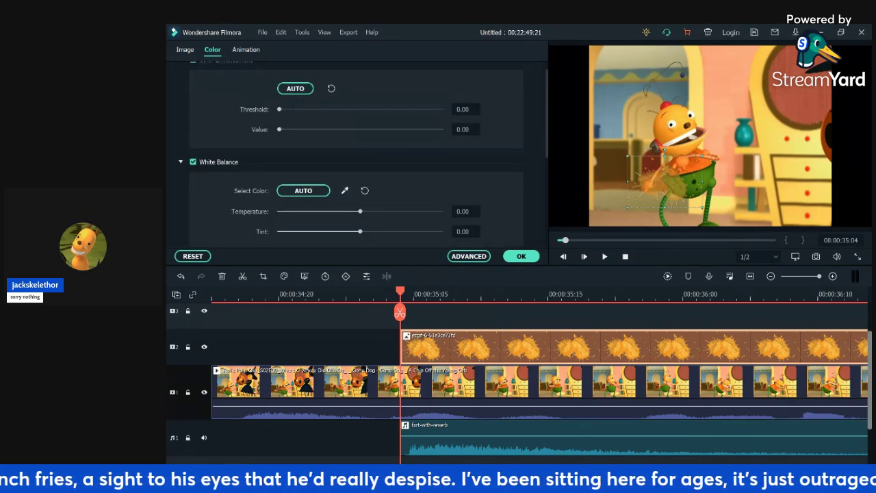
pyautogui.scroll(1, 356, 154)
pyautogui.scroll(-5, 356, 154)
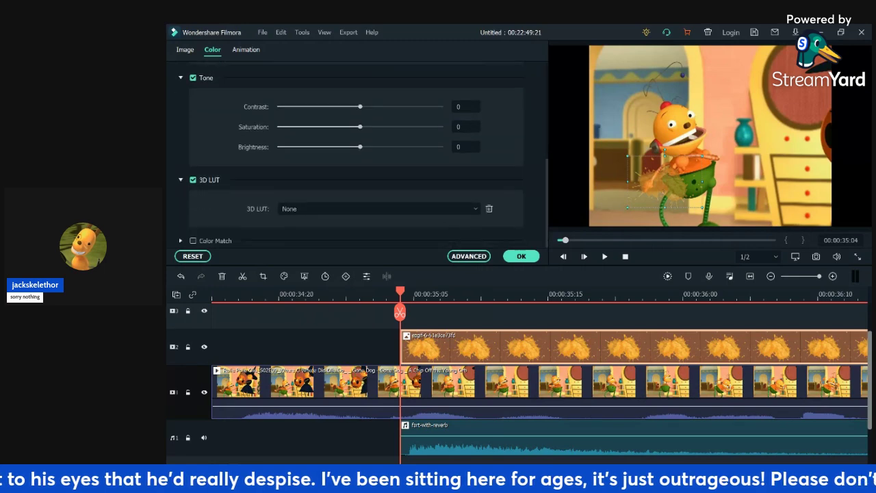
pyautogui.click(185, 50)
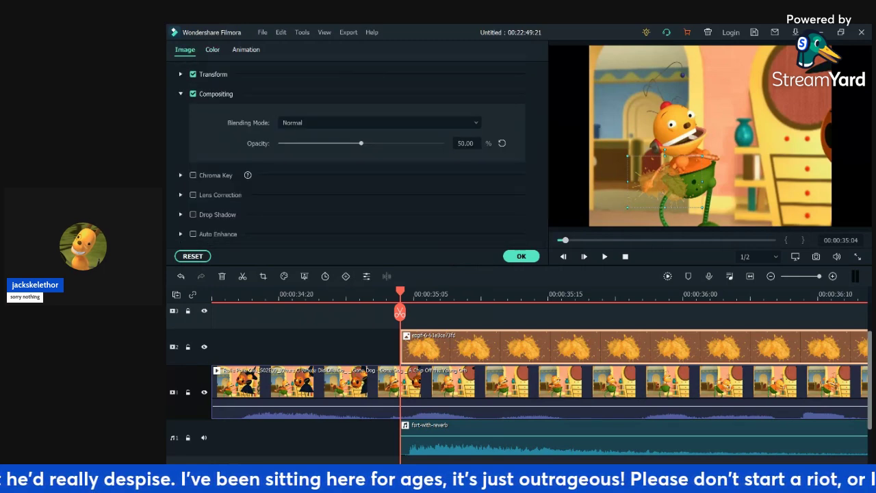
pyautogui.click(212, 49)
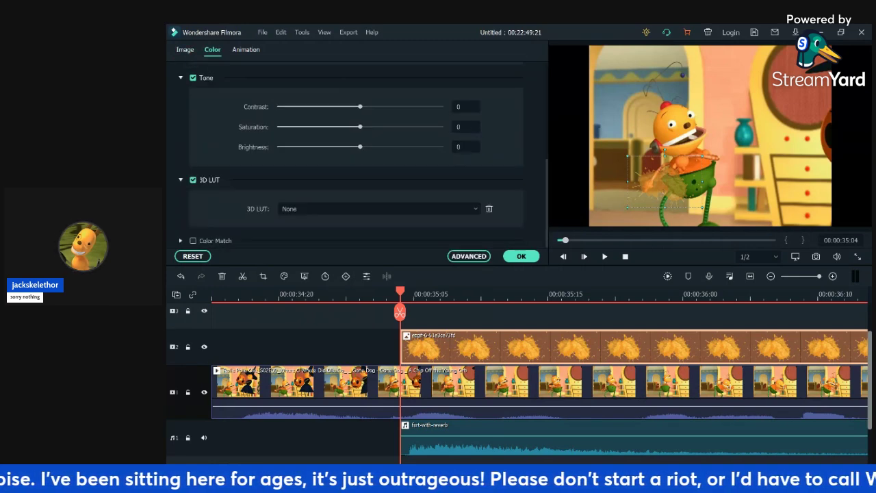
pyautogui.scroll(5, 356, 154)
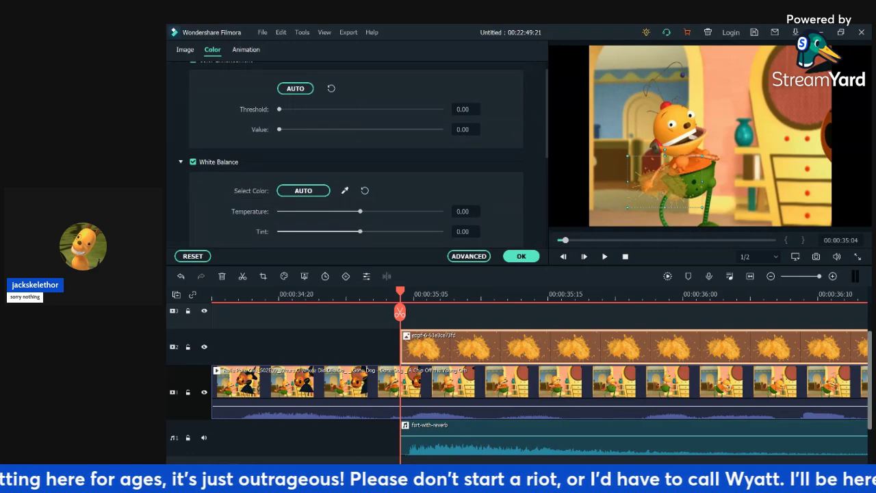
pyautogui.scroll(1, 356, 154)
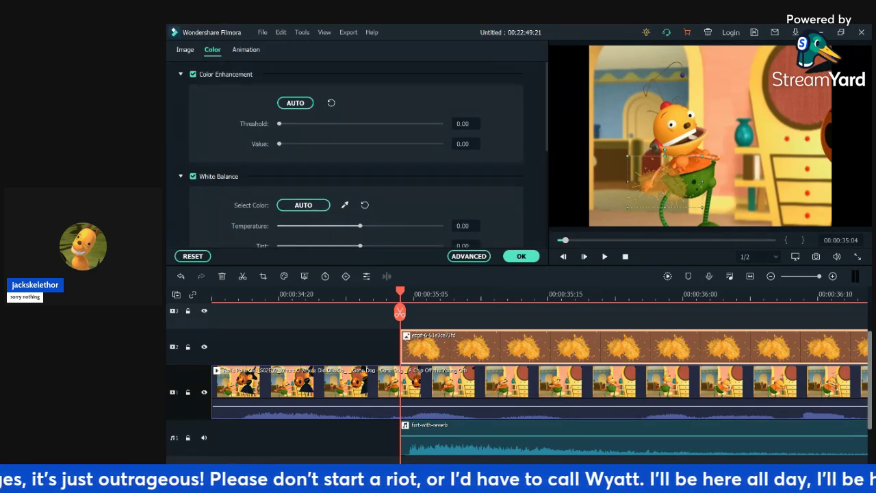
pyautogui.scroll(-5, 356, 154)
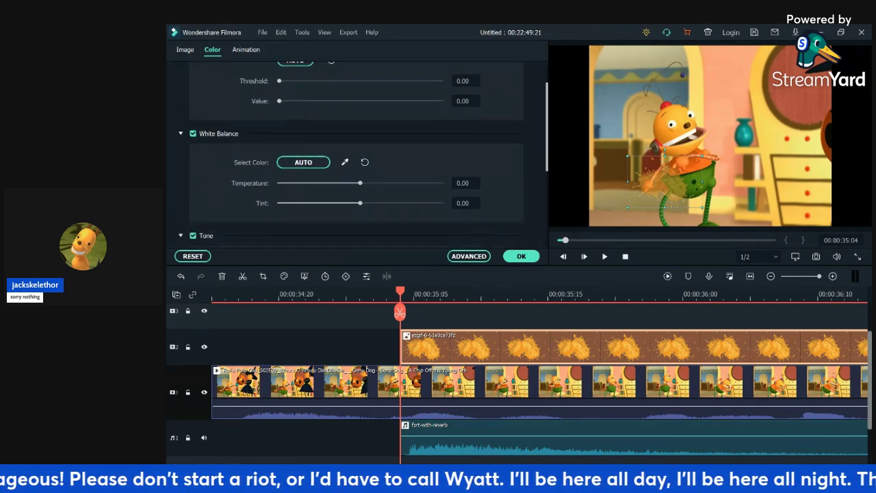
pyautogui.scroll(6, 356, 154)
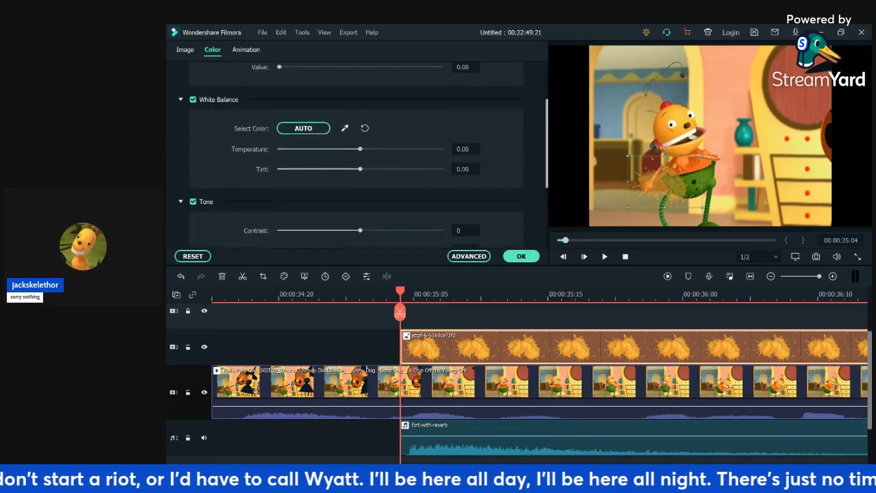
# - Tint the splatter green by setting its white balance temperature to -100 and tint to -9.64
pyautogui.click(345, 147)
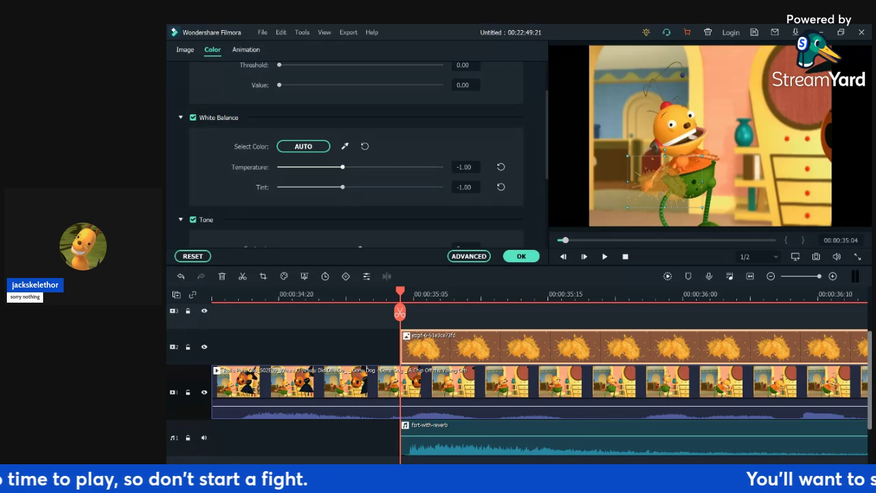
pyautogui.moveTo(343, 167); pyautogui.dragTo(279, 167)
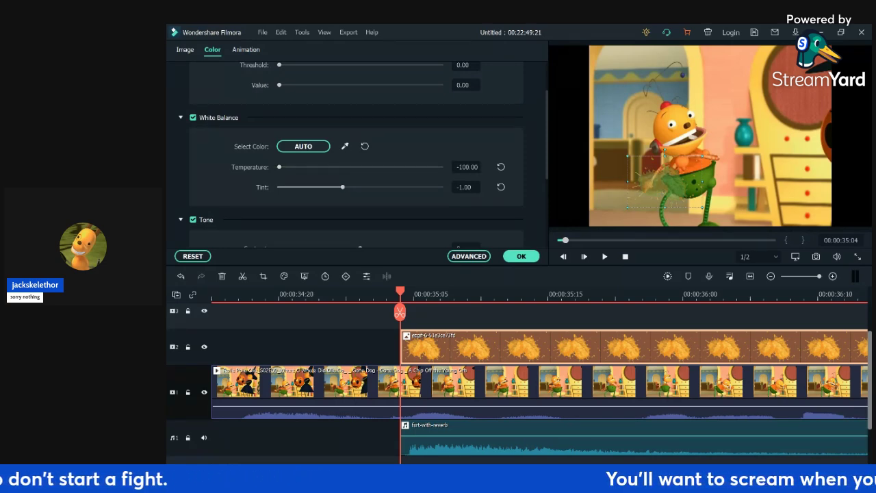
pyautogui.moveTo(342, 187); pyautogui.dragTo(322, 187)
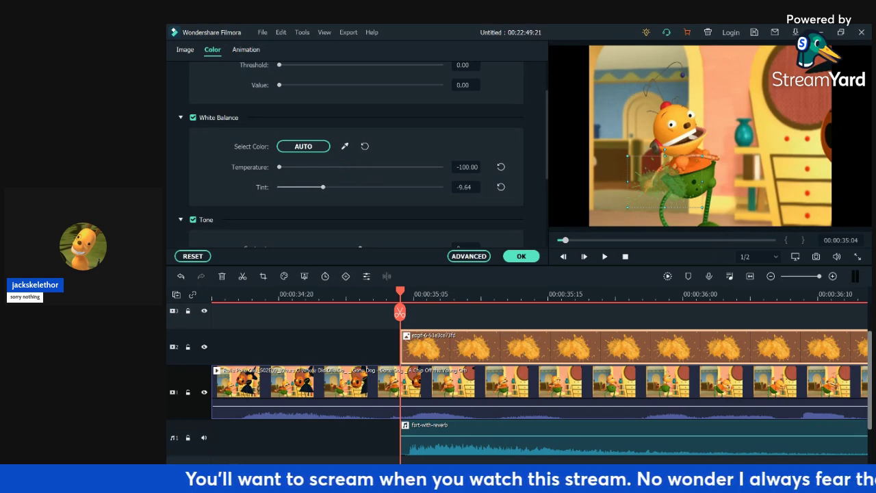
# - Add a custom animation keyframe to the green splatter at 00:00:35:04
pyautogui.click(246, 50)
pyautogui.click(220, 71)
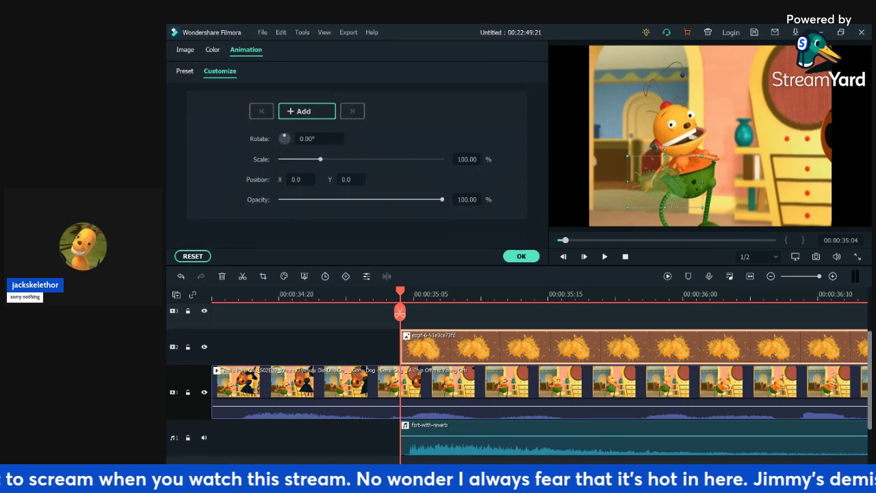
pyautogui.click(307, 111)
# - Add a second animation keyframe to the green splatter at 00:00:35:21
pyautogui.press('Right')
pyautogui.press('Right')
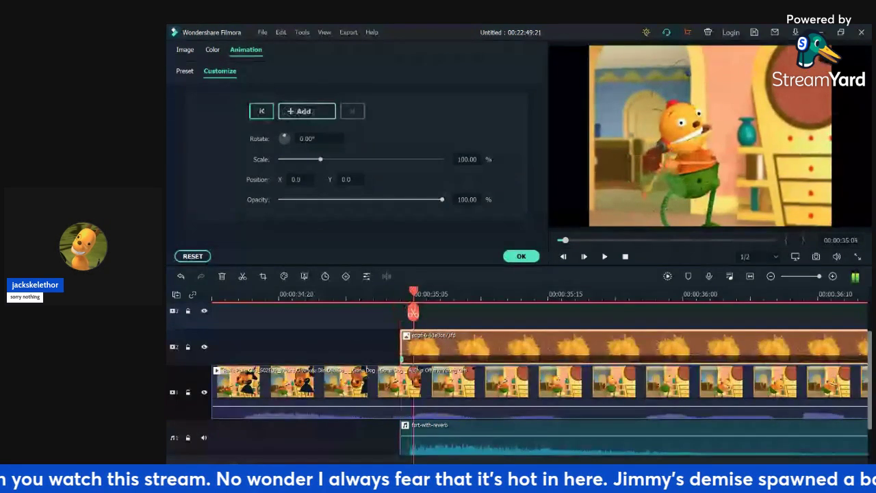
pyautogui.press('Right')
pyautogui.press('Right')
pyautogui.press('Right')
pyautogui.press('Right')
pyautogui.press('Right')
pyautogui.press('Right')
pyautogui.press('Right')
pyautogui.press('Right')
pyautogui.press('Right')
pyautogui.press('Right')
pyautogui.press('Right')
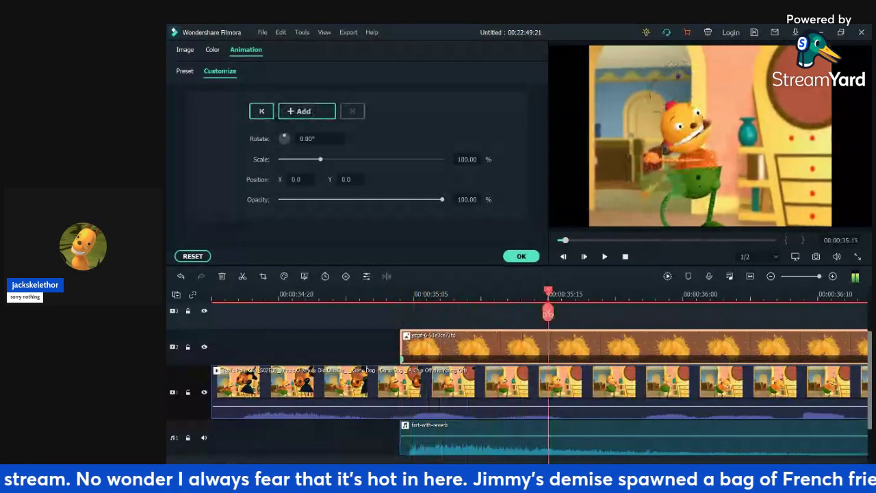
pyautogui.press('Right')
pyautogui.press('Right')
pyautogui.press('Right')
pyautogui.press('Right')
pyautogui.press('Right')
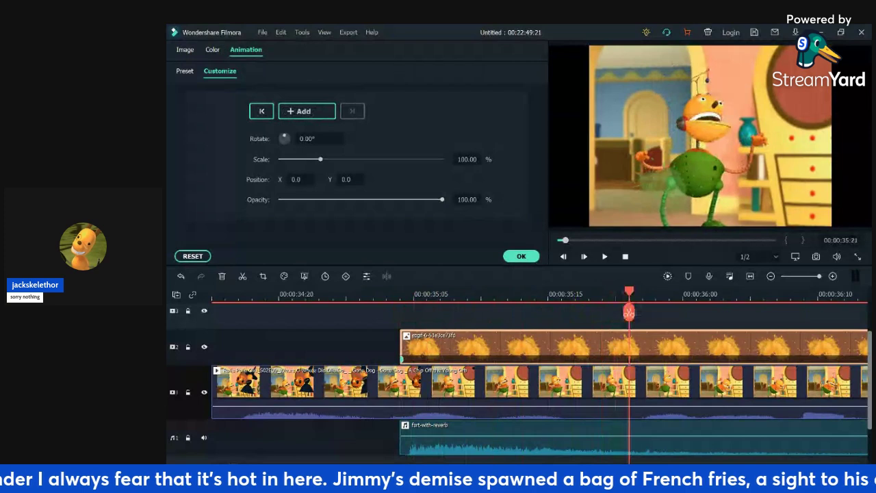
pyautogui.press('Left')
pyautogui.click(306, 111)
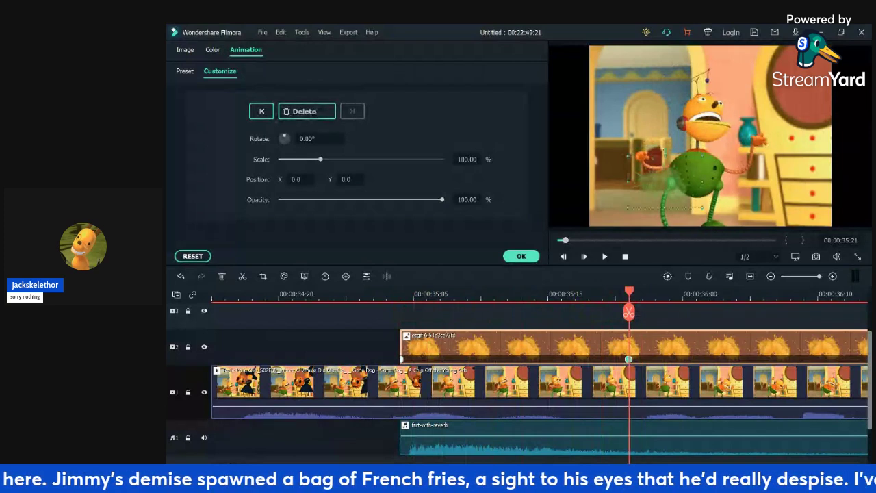
# - At the second keyframe, enlarge the splatter to about 285%, position it near X -269, Y 183, and set its opacity to 0%
pyautogui.moveTo(628, 156); pyautogui.dragTo(489, 61)
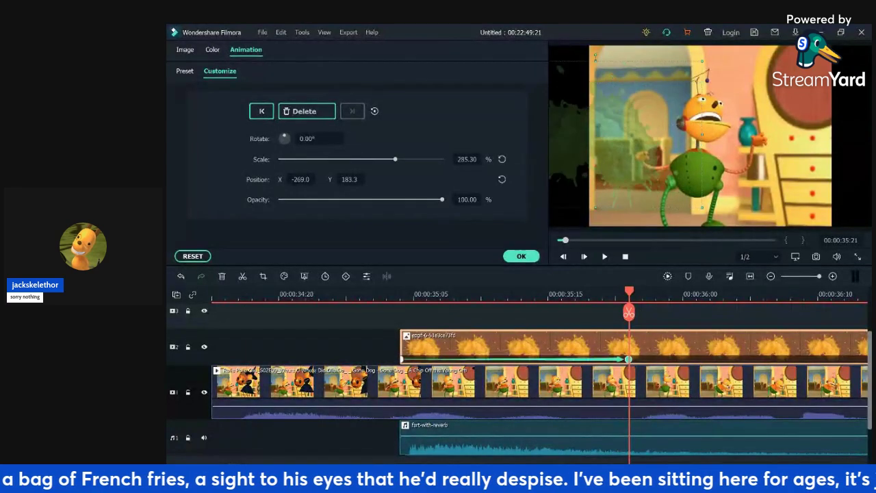
pyautogui.moveTo(442, 199); pyautogui.dragTo(280, 199)
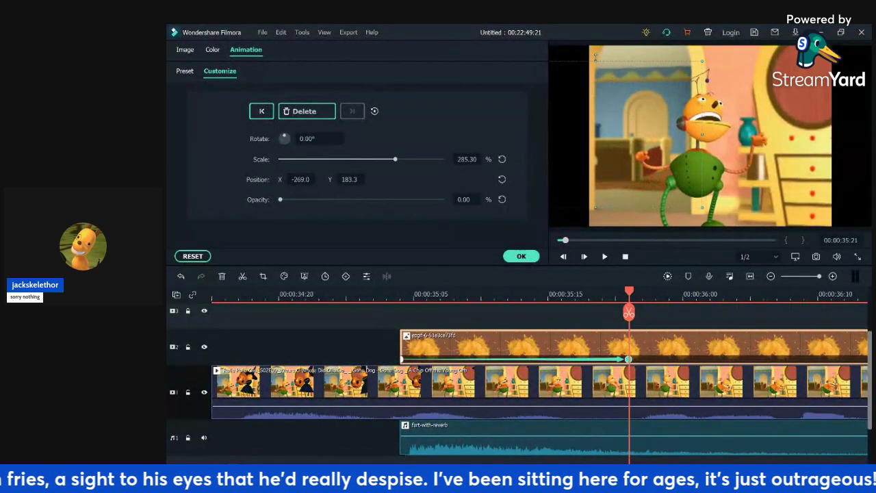
pyautogui.click(374, 295)
pyautogui.press('space')
pyautogui.press('space')
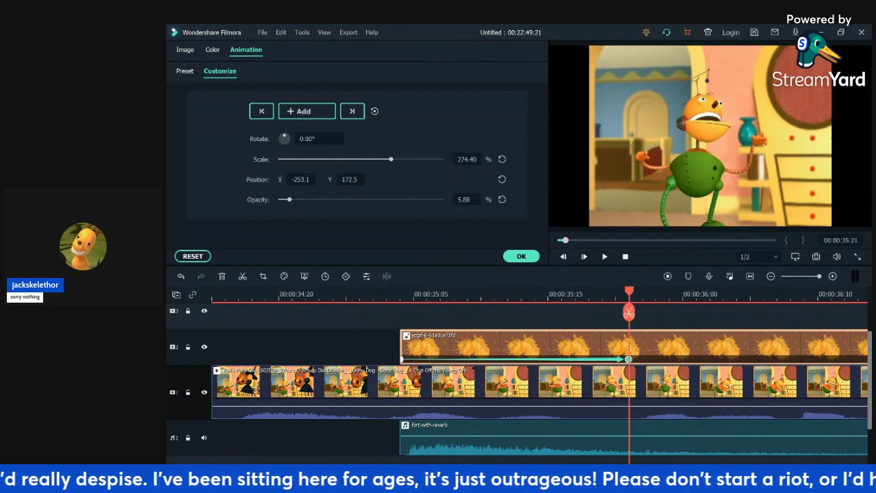
# - Split the green splatter at 00:00:35:21 and delete the part after the cut
pyautogui.click(629, 312)
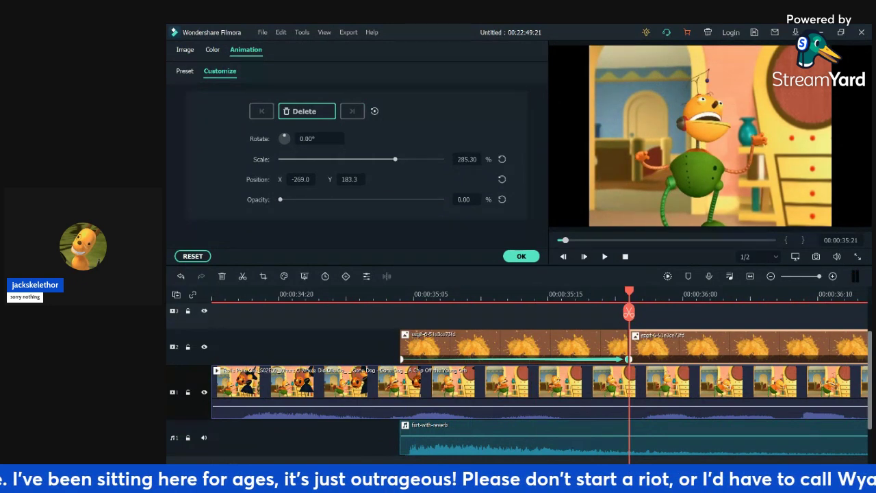
pyautogui.click(184, 71)
pyautogui.click(184, 50)
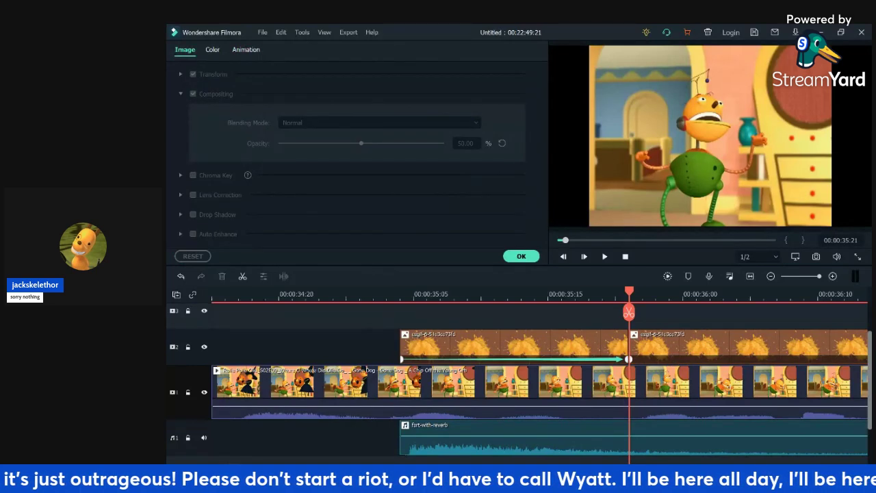
pyautogui.press('Delete')
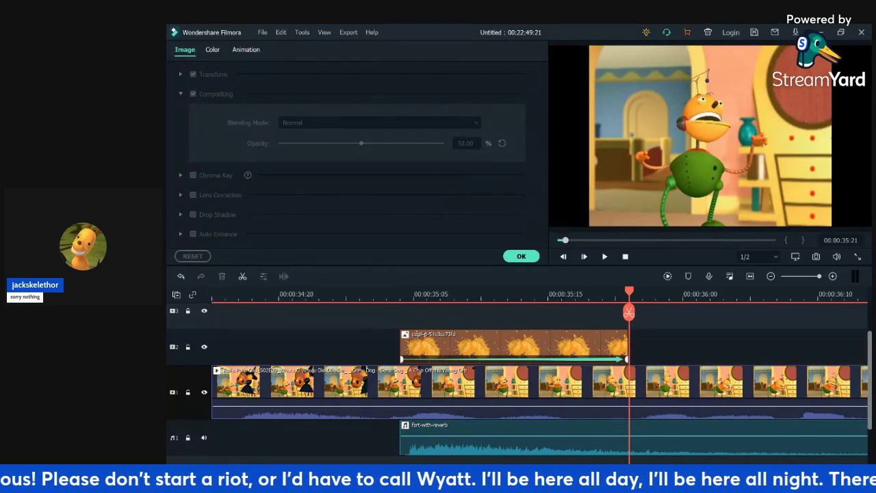
# - Play back the green splatter animation with its fart sound several times to check the timing
pyautogui.click(373, 294)
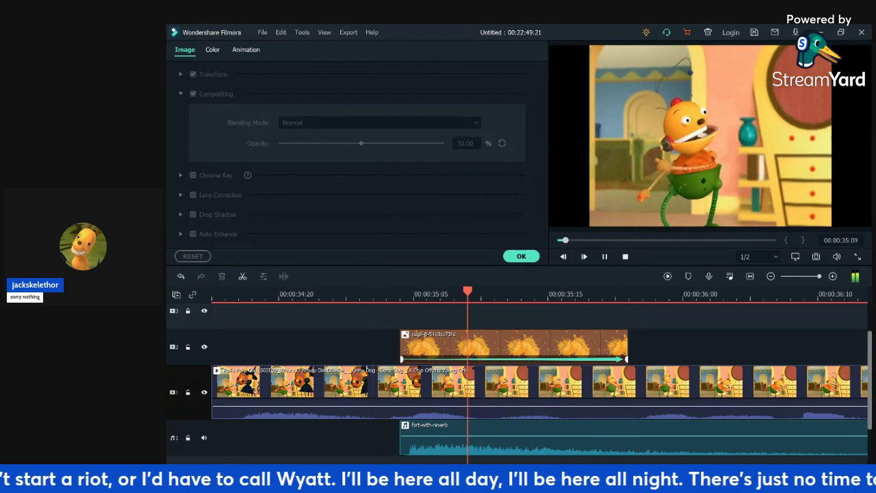
pyautogui.press('space')
pyautogui.click(373, 295)
pyautogui.press('space')
pyautogui.press('space')
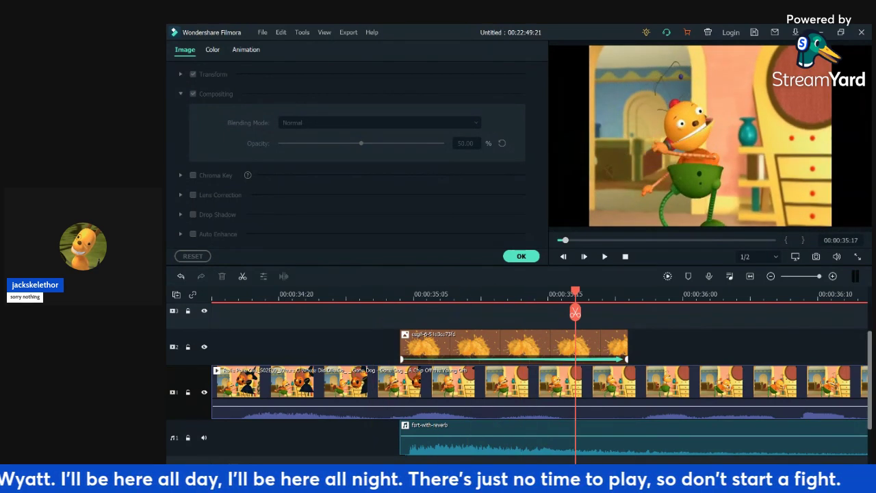
pyautogui.scroll(1, 575, 313)
pyautogui.click(238, 294)
pyautogui.press('space')
pyautogui.press('space')
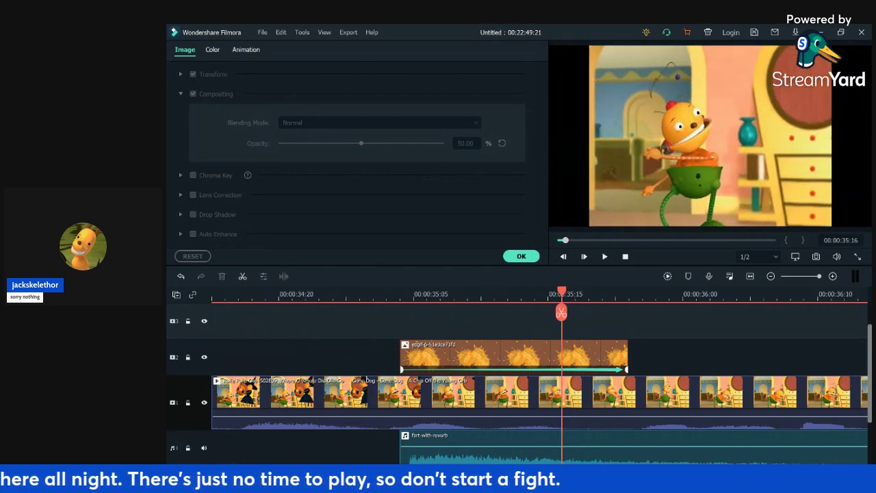
# - Split the main video clip at 00:00:34:16, shortly after the first splatter ends
pyautogui.press('Up')
pyautogui.press('Up')
pyautogui.press('Up')
pyautogui.press('Down')
pyautogui.press('space')
pyautogui.press('Right')
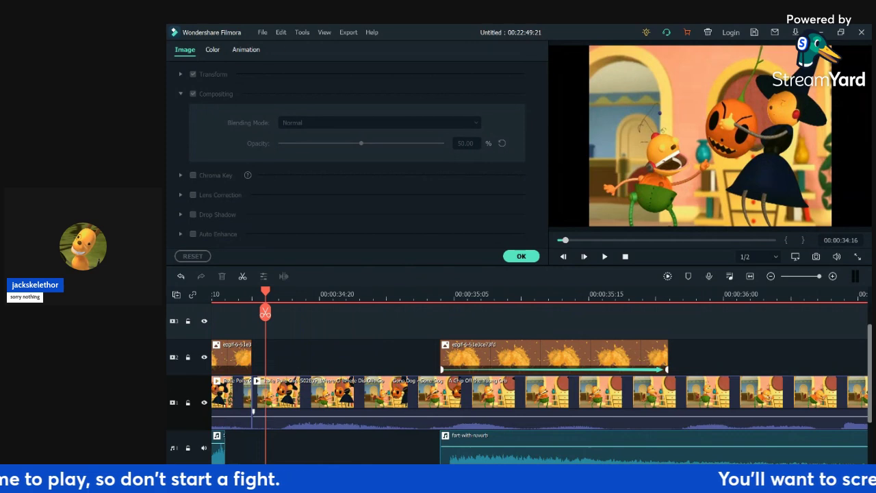
pyautogui.click(254, 410)
pyautogui.click(265, 312)
pyautogui.click(287, 325)
# - Split the main video clip again at 00:00:34:19 to isolate a three-frame section
pyautogui.press('Right')
pyautogui.press('Right')
pyautogui.press('Right')
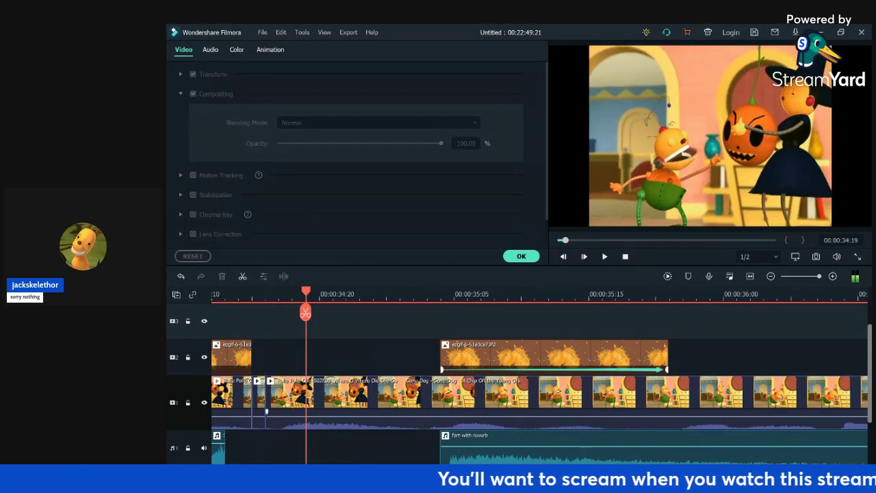
pyautogui.click(267, 412)
pyautogui.click(306, 312)
pyautogui.press('Right')
pyautogui.press('Left')
# - Enlarge and reposition the isolated three-frame section so it zooms in on the open-mouthed yellow character
pyautogui.click(286, 409)
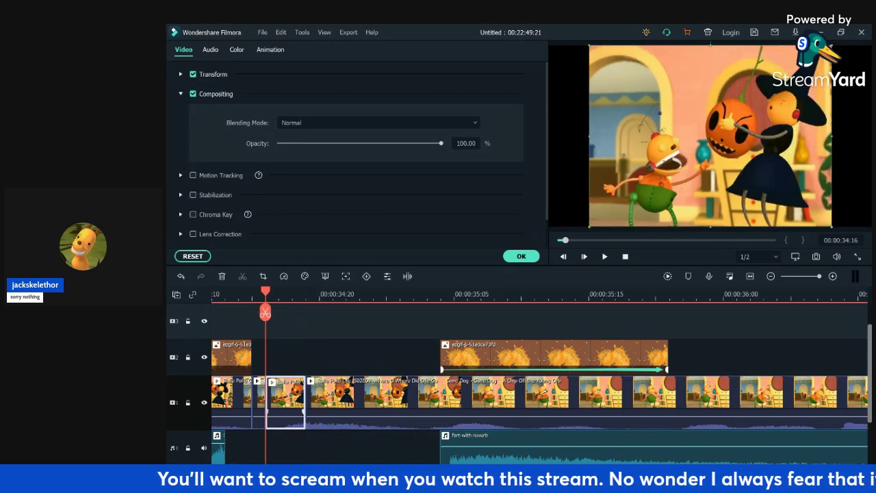
pyautogui.moveTo(710, 136); pyautogui.dragTo(821, 61)
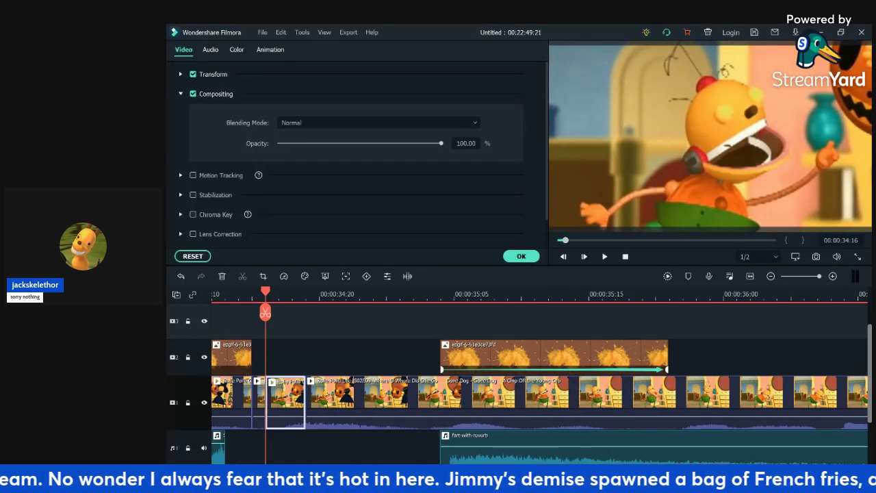
pyautogui.click(521, 256)
# - Add a Basic 6 title on video track 3 at 00:00:34:16 and open it for editing
pyautogui.click(247, 52)
pyautogui.click(206, 96)
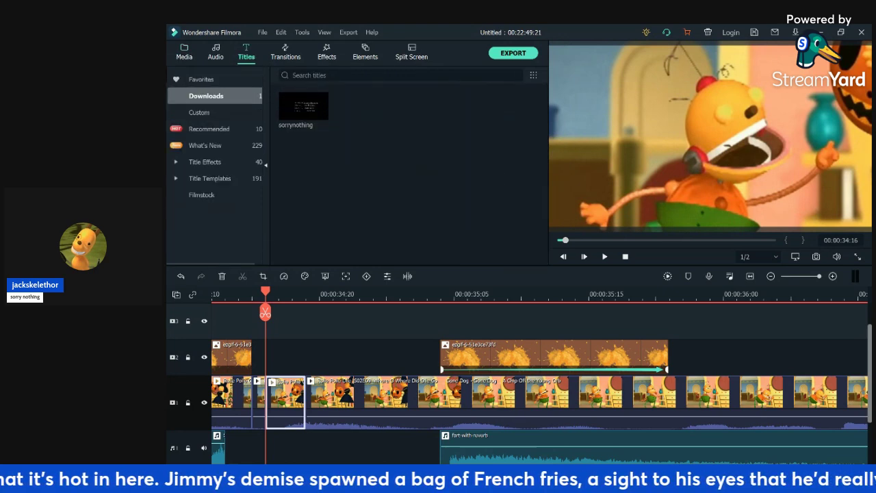
pyautogui.moveTo(419, 199); pyautogui.dragTo(267, 321)
pyautogui.doubleClick(274, 321)
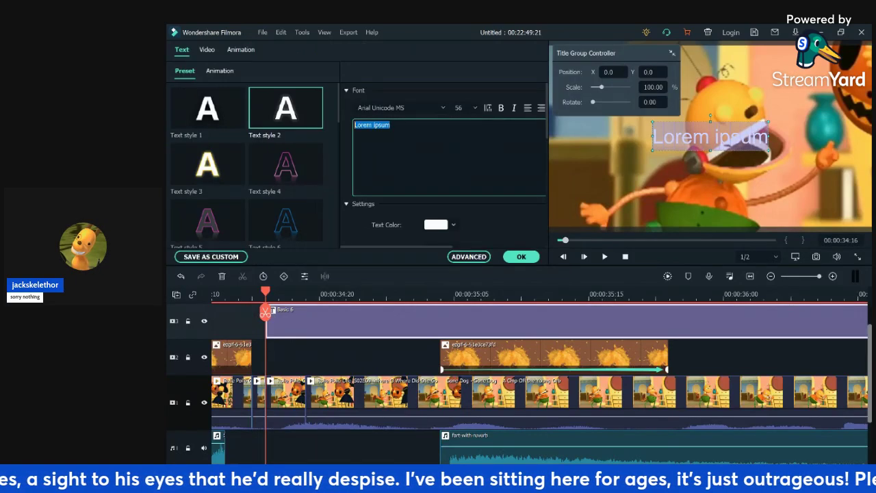
# - Replace the title's placeholder with two lines reading "Keep in mind, but..." and "EYEBROWS IN THE TEETH"
pyautogui.write('Keep')
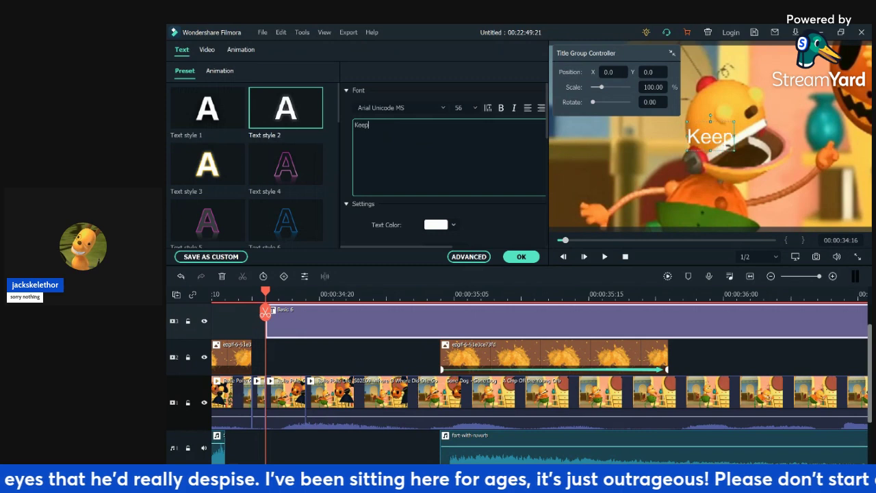
pyautogui.write(' in mind, but')
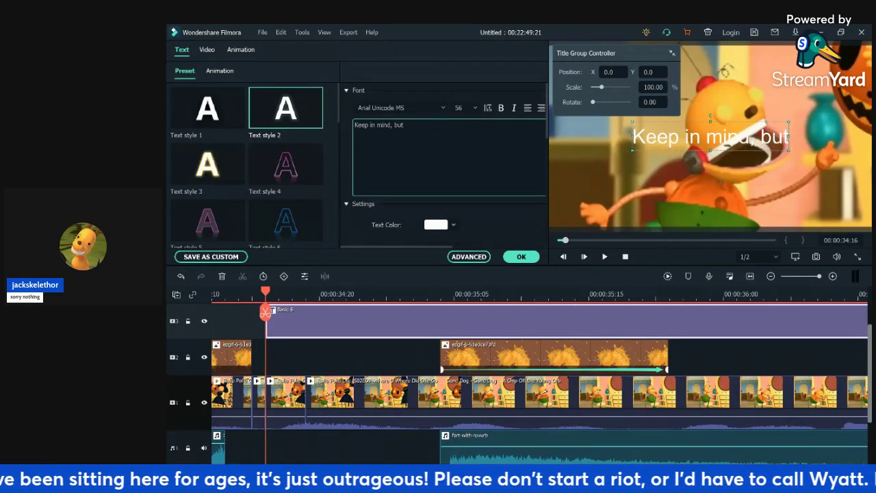
pyautogui.write('...')
pyautogui.press('Return')
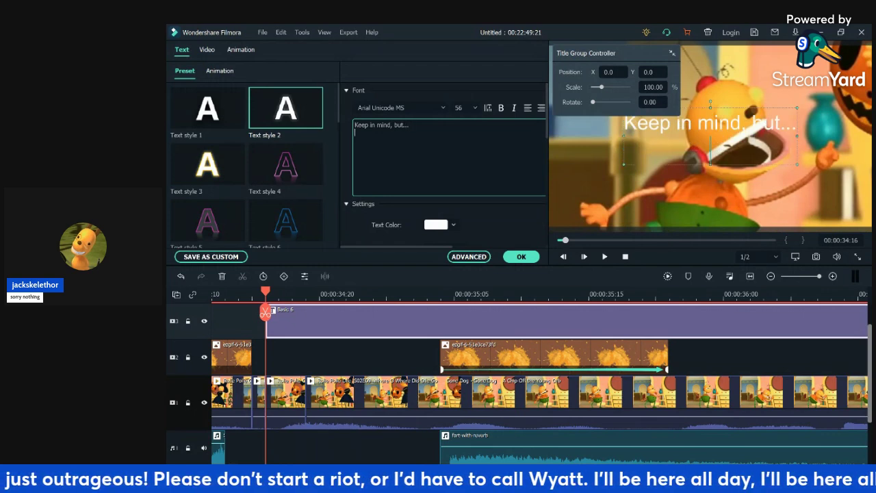
pyautogui.write('EYEBROWS IN THE TEETH')
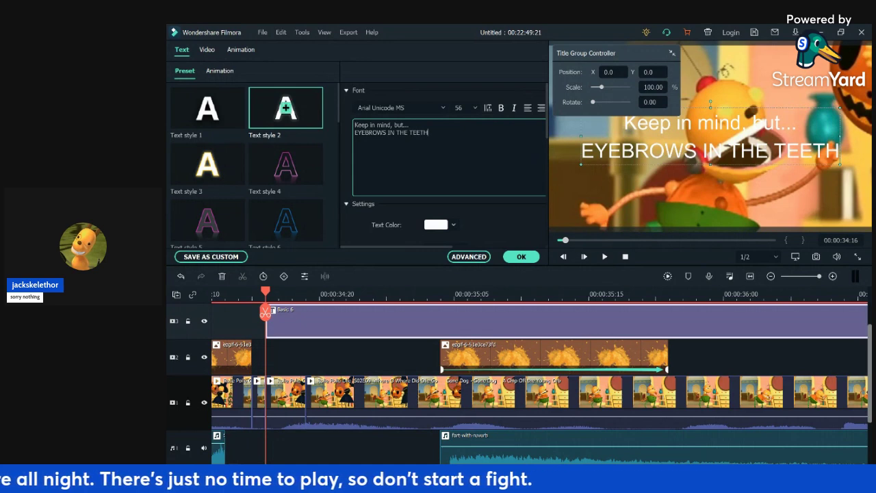
# - Apply Text style 2 and the Ultra font to the title and place it in the lower part of the frame
pyautogui.doubleClick(285, 107)
pyautogui.click(399, 107)
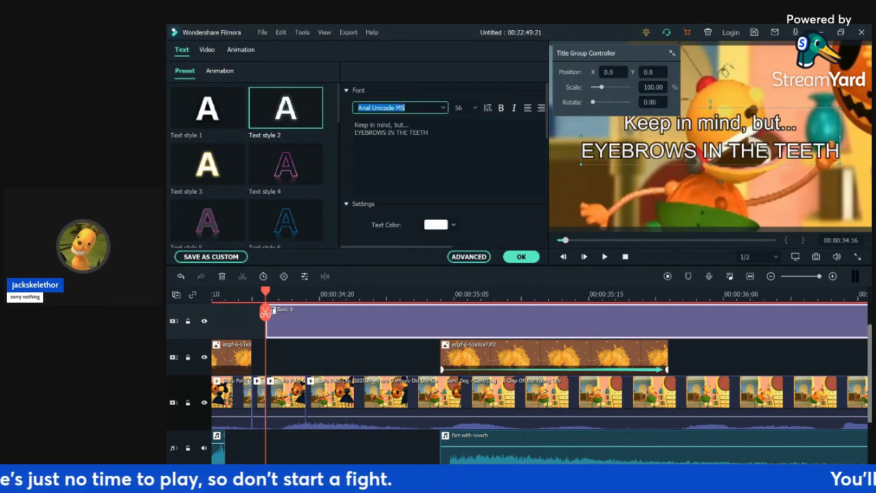
pyautogui.write('ultra')
pyautogui.press('Return')
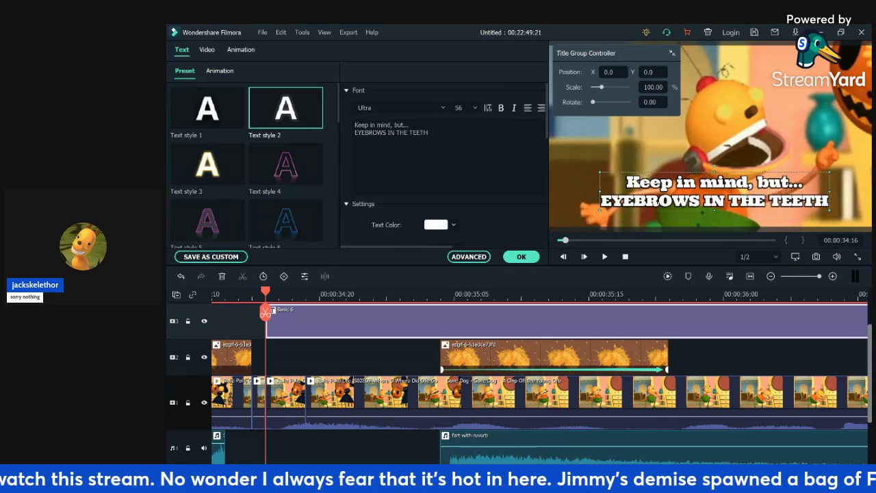
# - Split the title at 00:00:34:19 and delete the part after the cut without shifting the other clips
pyautogui.click(306, 357)
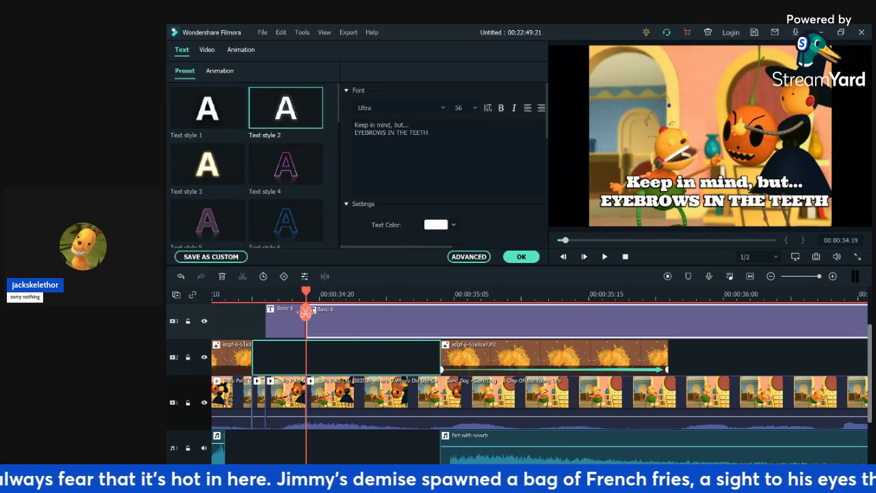
pyautogui.click(222, 276)
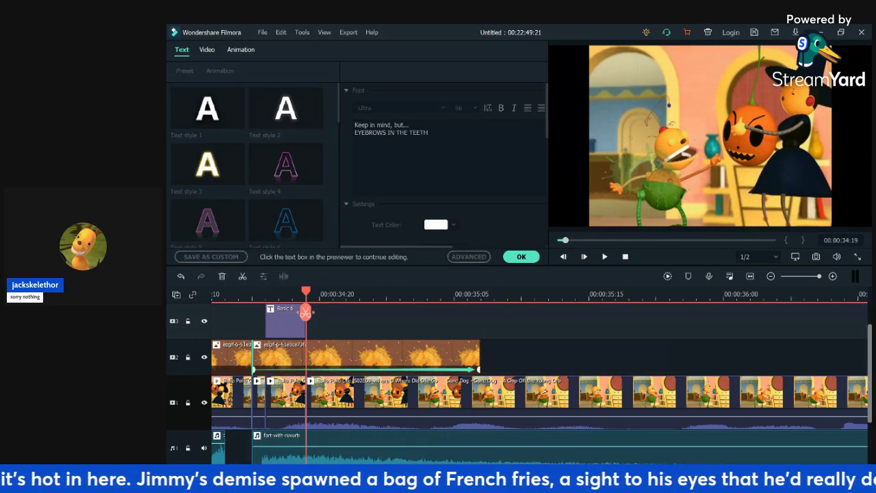
pyautogui.click(180, 276)
pyautogui.click(306, 358)
pyautogui.click(343, 323)
pyautogui.moveTo(356, 323); pyautogui.dragTo(787, 357)
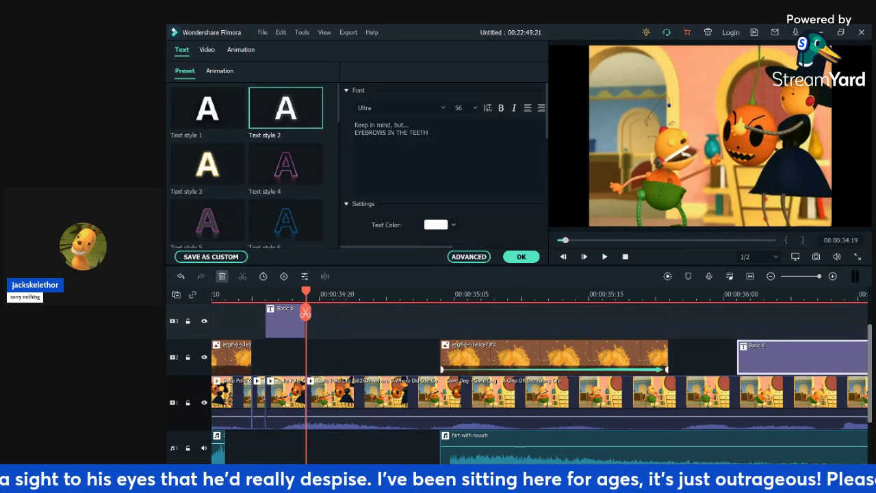
pyautogui.click(222, 276)
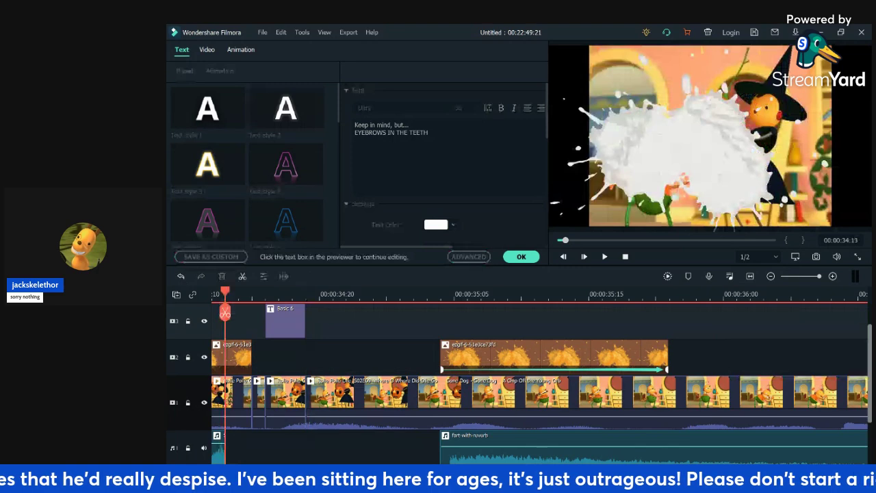
# - Play back the edited sequence from the first splatter through the zoomed title gag to the green fart cloud
pyautogui.press('space')
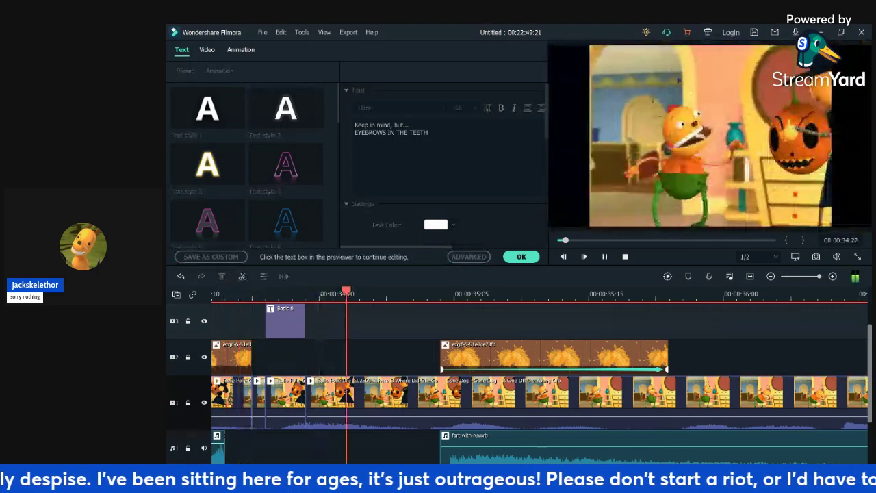
pyautogui.press('space')
pyautogui.hotkey('ctrl', '-')
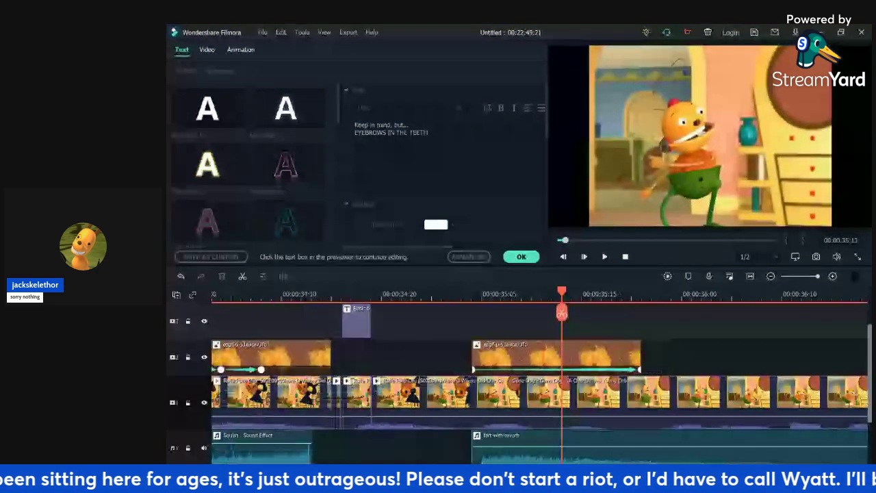
pyautogui.hotkey('ctrl', '-')
pyautogui.click(233, 294)
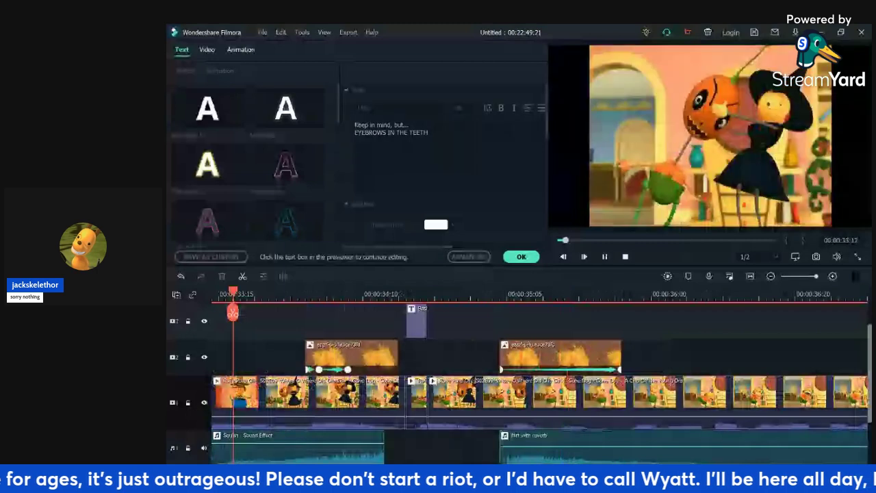
pyautogui.press('space')
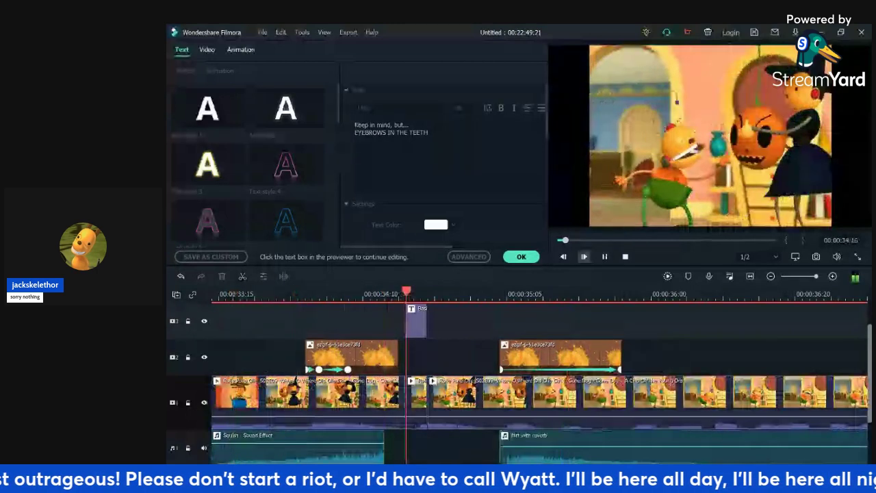
pyautogui.press('space')
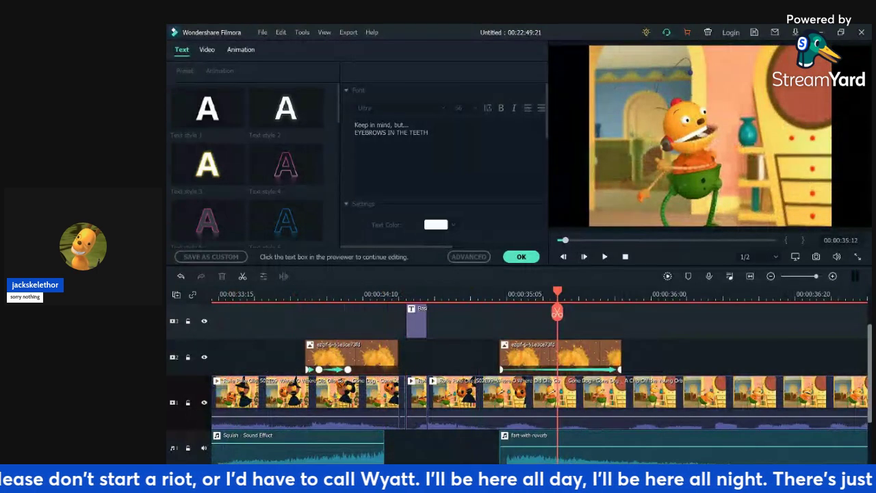
pyautogui.click(319, 293)
pyautogui.press('space')
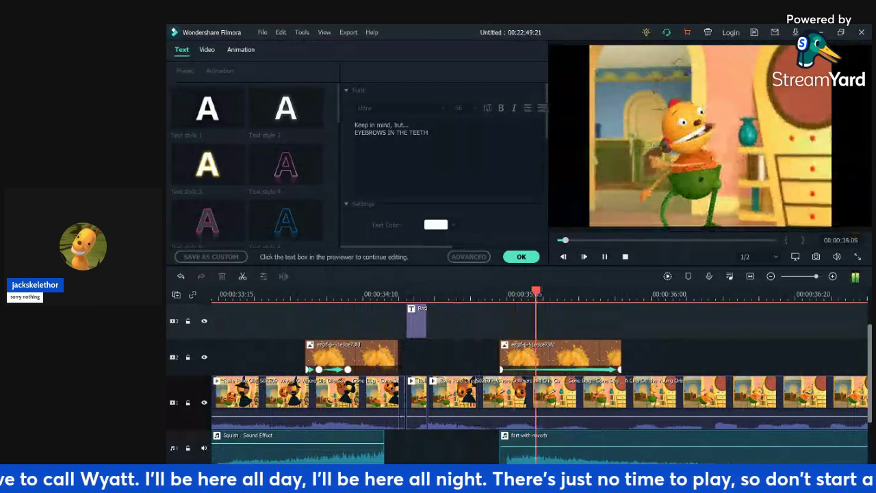
# - Split the main video clip at 00:00:35:04 and again at 00:00:35:10, around the start of the fart sound
pyautogui.click(500, 294)
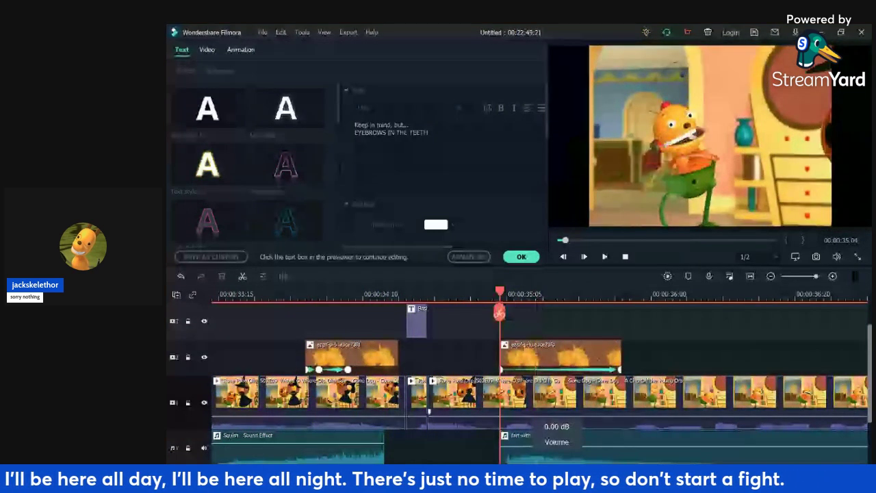
pyautogui.click(499, 312)
pyautogui.moveTo(499, 313); pyautogui.dragTo(543, 313)
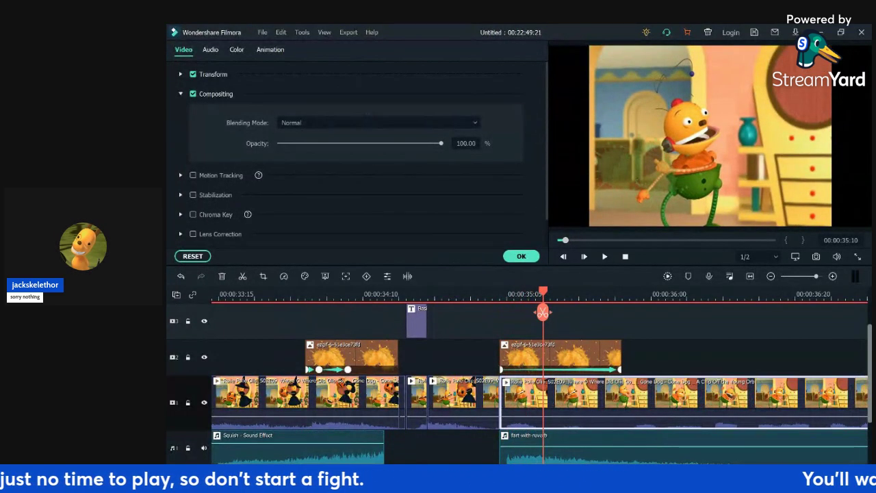
pyautogui.click(543, 312)
# - Try raising the volume of the short split segment, and of the fart-with-reverb sound to 7.18 dB
pyautogui.moveTo(523, 417)
pyautogui.mouseDown()
pyautogui.moveTo(534, 411)
pyautogui.moveTo(520, 410)
pyautogui.mouseUp()
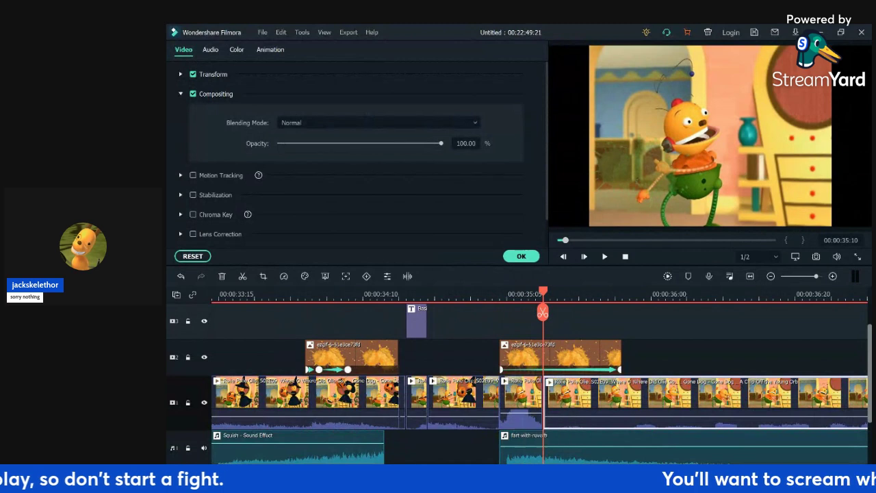
pyautogui.moveTo(543, 313); pyautogui.dragTo(673, 313)
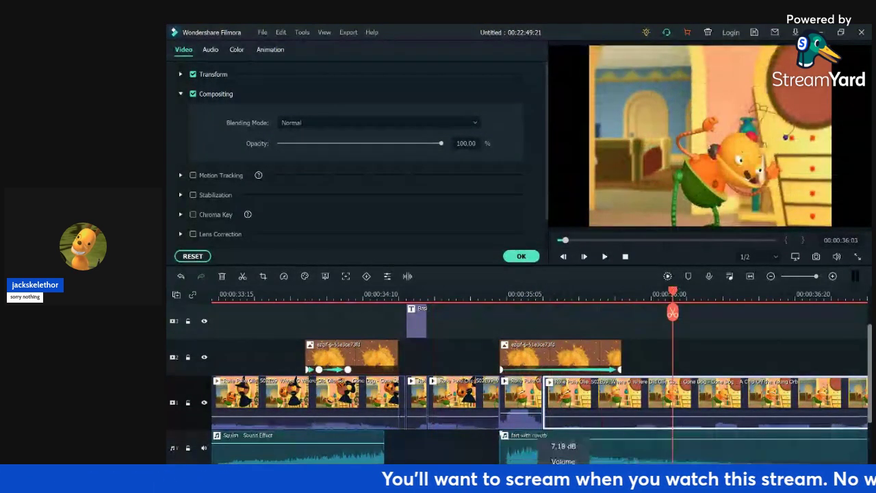
pyautogui.moveTo(673, 313); pyautogui.dragTo(636, 313)
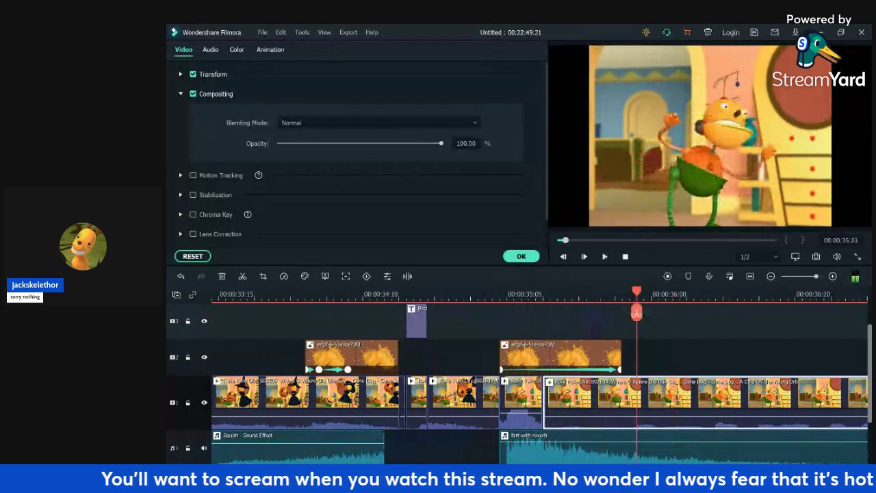
pyautogui.click(349, 294)
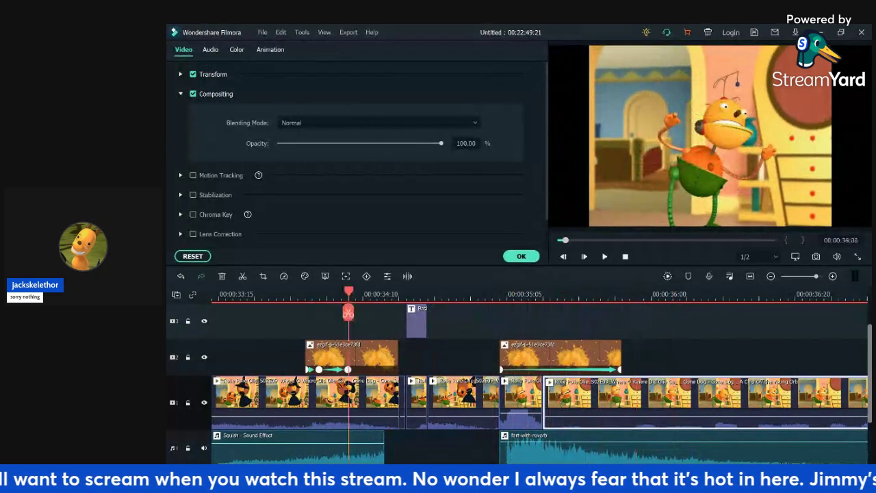
pyautogui.press('space')
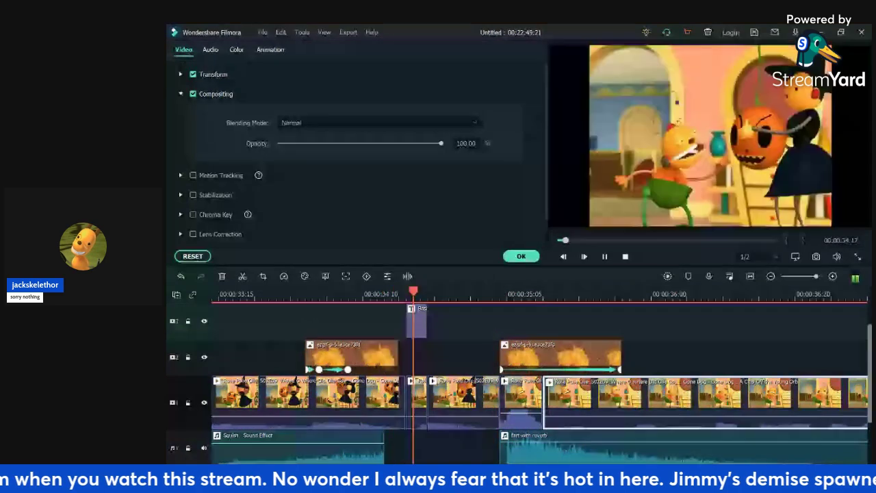
pyautogui.click(577, 313)
pyautogui.click(180, 276)
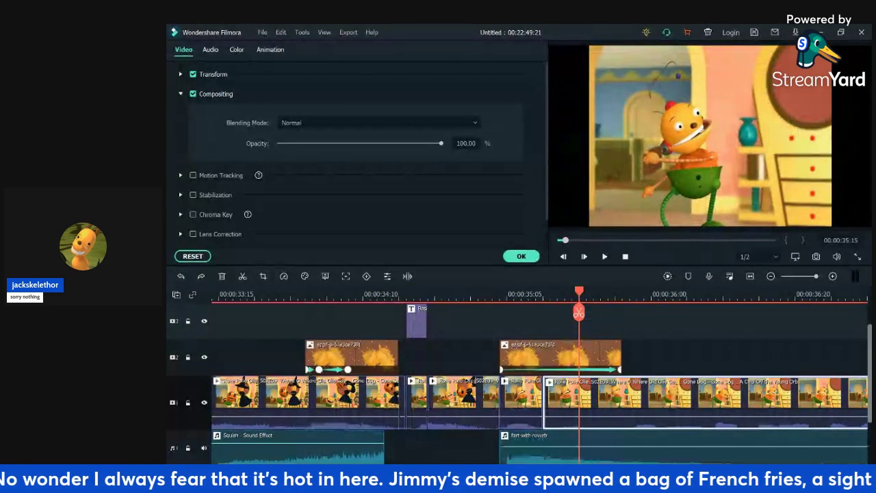
# - Play back the sequence from before the first splatter through the title gag to just past the second splatter
pyautogui.click(298, 294)
pyautogui.press('space')
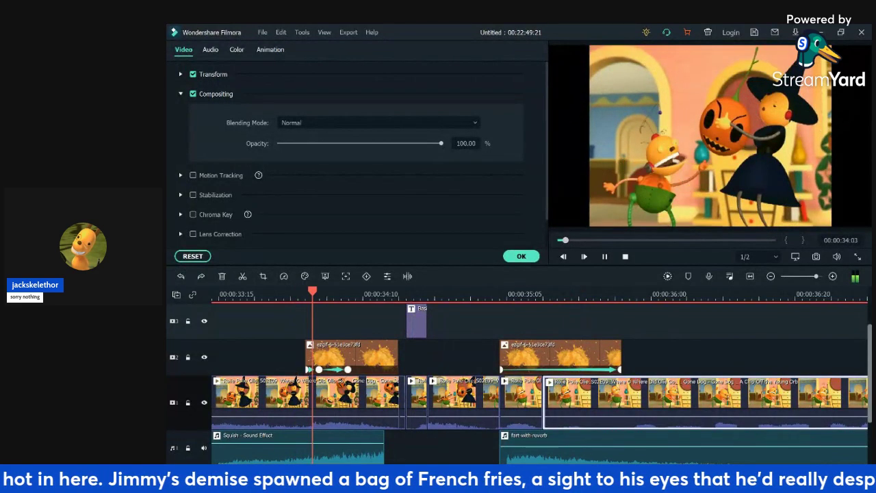
pyautogui.click(248, 294)
pyautogui.press('space')
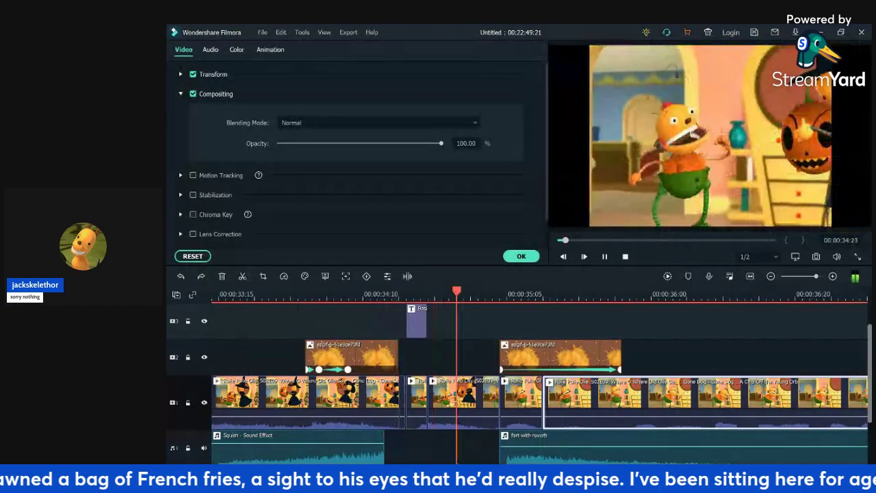
pyautogui.press('space')
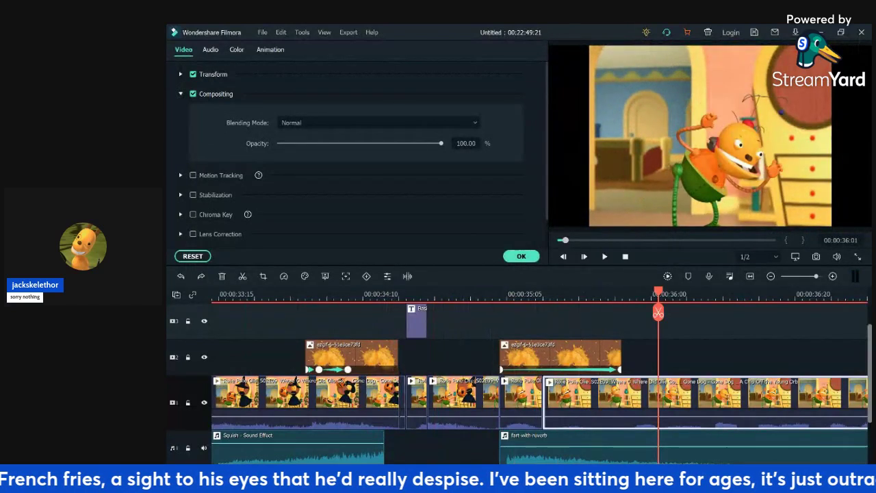
# - Split the main video clip at 00:00:36:08 and 00:00:36:10 and copy the two-frame segment between the cuts
pyautogui.press('Right')
pyautogui.press('Right')
pyautogui.press('Right')
pyautogui.press('Right')
pyautogui.press('Right')
pyautogui.press('Right')
pyautogui.press('Right')
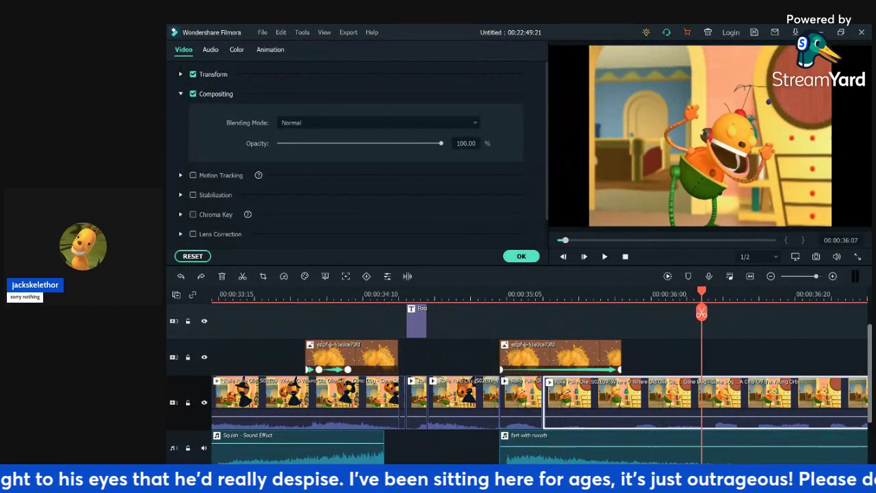
pyautogui.press('Left')
pyautogui.press('Right')
pyautogui.press('Right')
pyautogui.moveTo(716, 312); pyautogui.dragTo(723, 313)
pyautogui.click(708, 312)
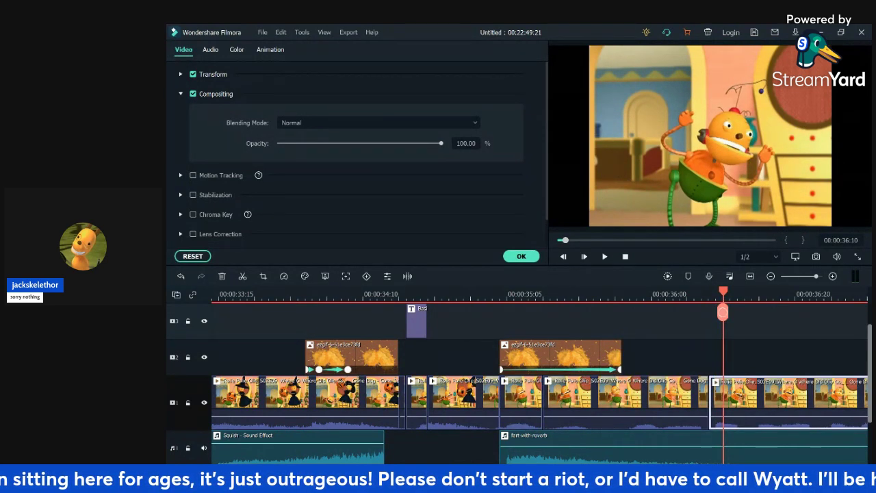
pyautogui.click(723, 312)
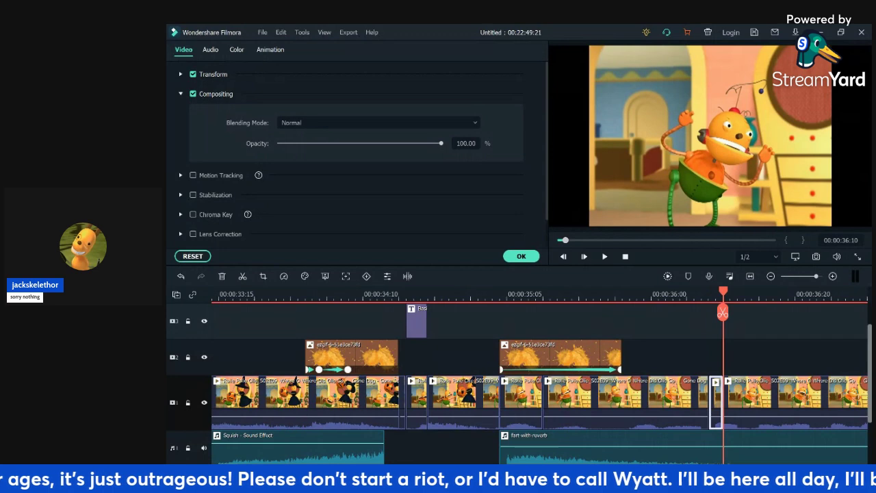
# - Undo the last two splits and insert the copied two-frame segment into the main video at 00:00:36:13
pyautogui.click(181, 276)
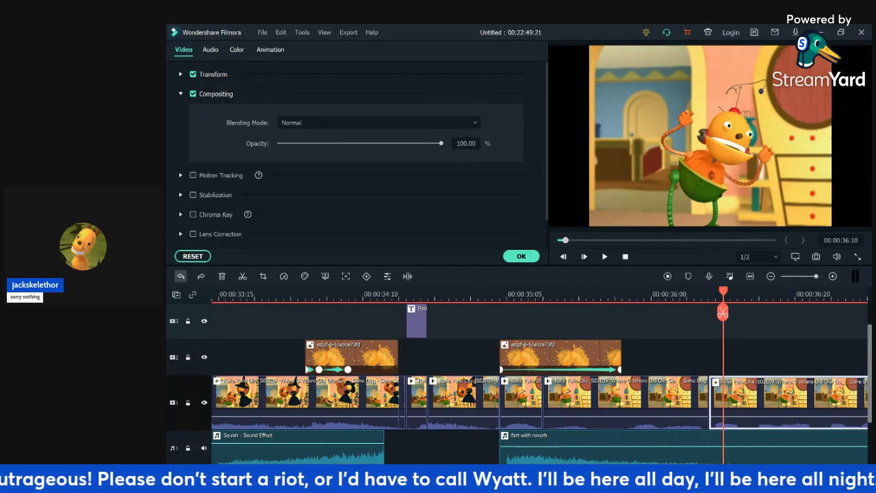
pyautogui.click(180, 276)
pyautogui.press('Right')
pyautogui.press('Right')
pyautogui.press('Right')
pyautogui.press('Right')
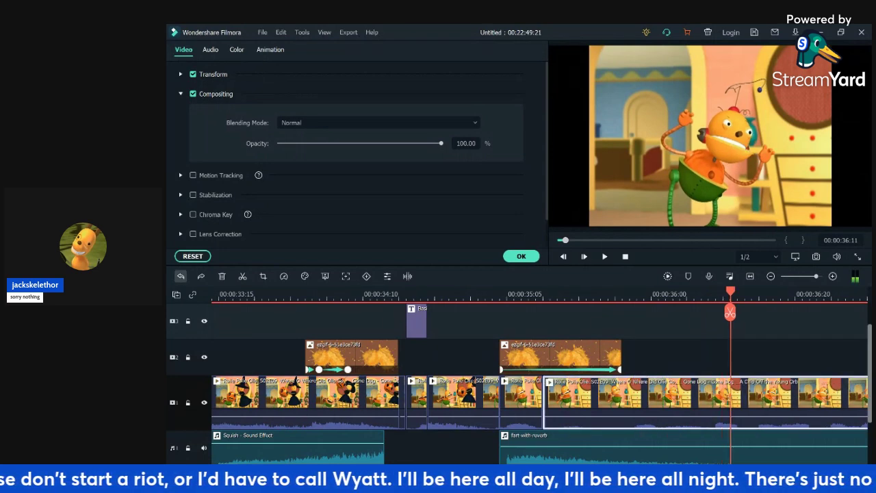
pyautogui.press('Left')
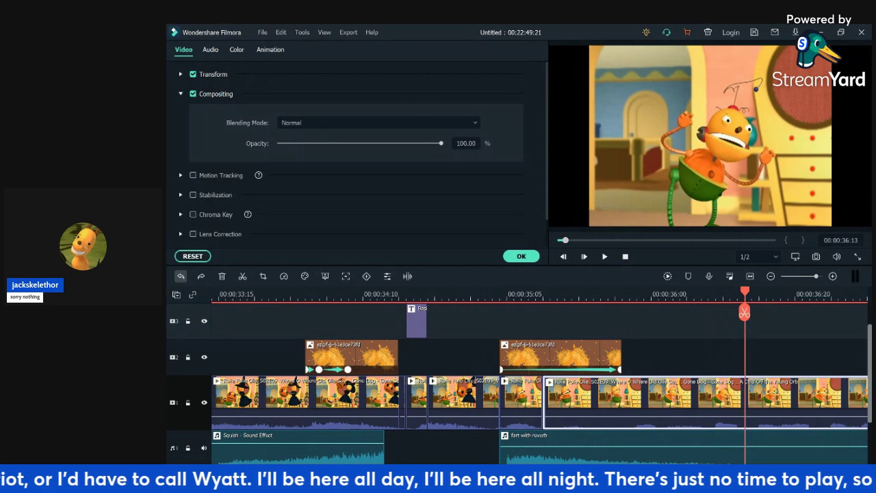
pyautogui.hotkey('ctrl', 'v')
# - Split the main clip at 00:00:36:17 and delete the two frames directly after the inserted segment, closing the gap
pyautogui.press('Right')
pyautogui.press('Right')
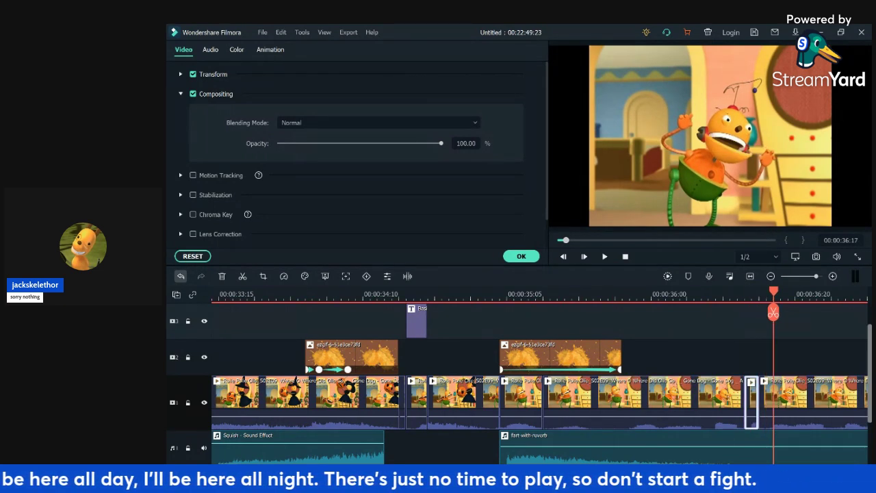
pyautogui.click(762, 410)
pyautogui.click(773, 312)
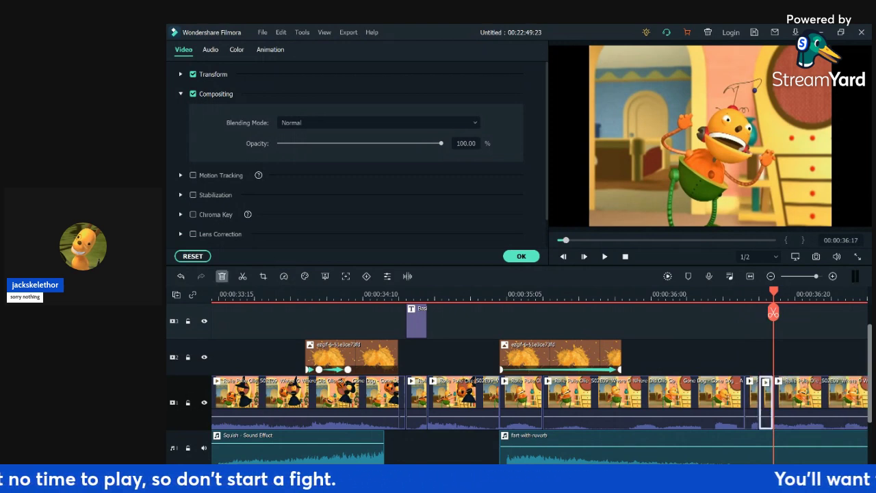
pyautogui.press('Delete')
# - Replace the two frames of the main video between 00:00:36:23 and 00:00:37:00 with the copied two-frame segment
pyautogui.moveTo(759, 312); pyautogui.dragTo(816, 312)
pyautogui.press('Right')
pyautogui.click(813, 401)
pyautogui.press('Left')
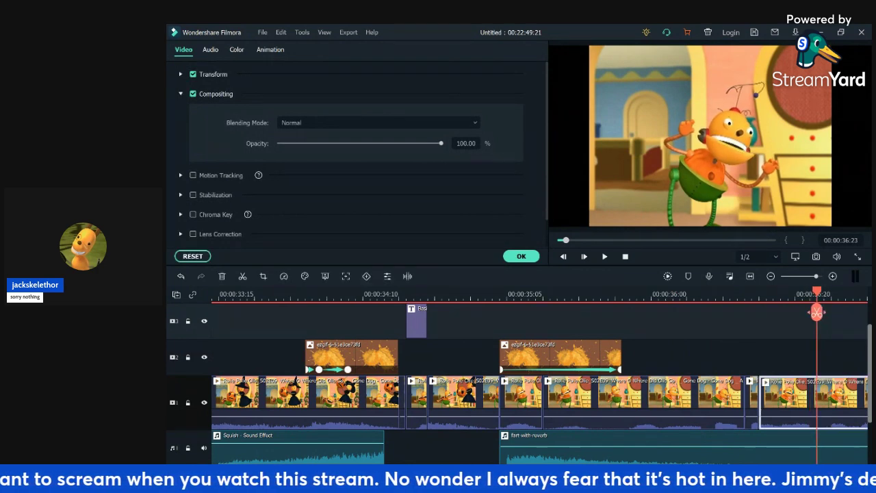
pyautogui.hotkey('ctrl', 'b')
pyautogui.press('Right')
pyautogui.press('Right')
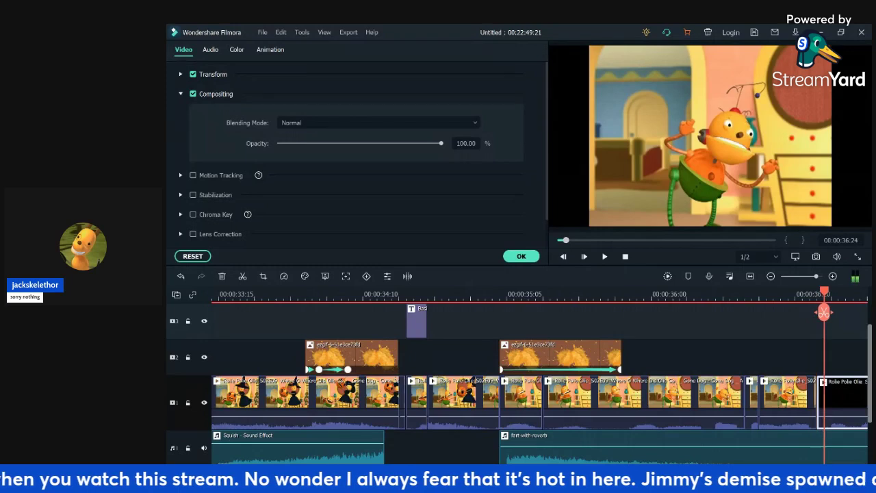
pyautogui.click(831, 313)
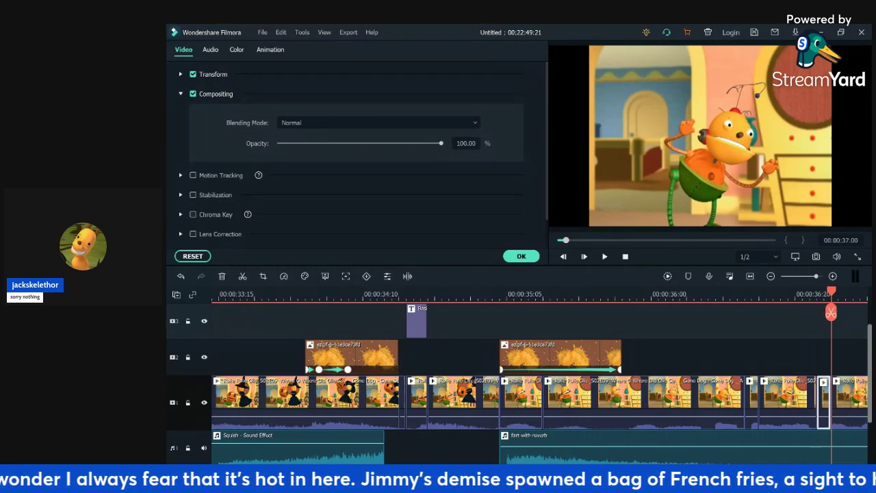
pyautogui.hotkey('ctrl', 'z')
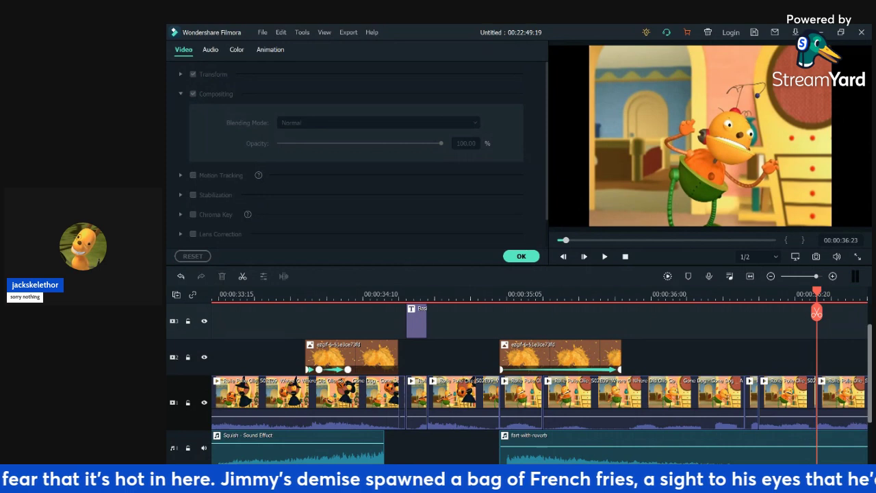
pyautogui.hotkey('ctrl', 'v')
# - Play back the stuttered section of the main video from 00:00:35:08 to 00:00:37:14
pyautogui.click(528, 295)
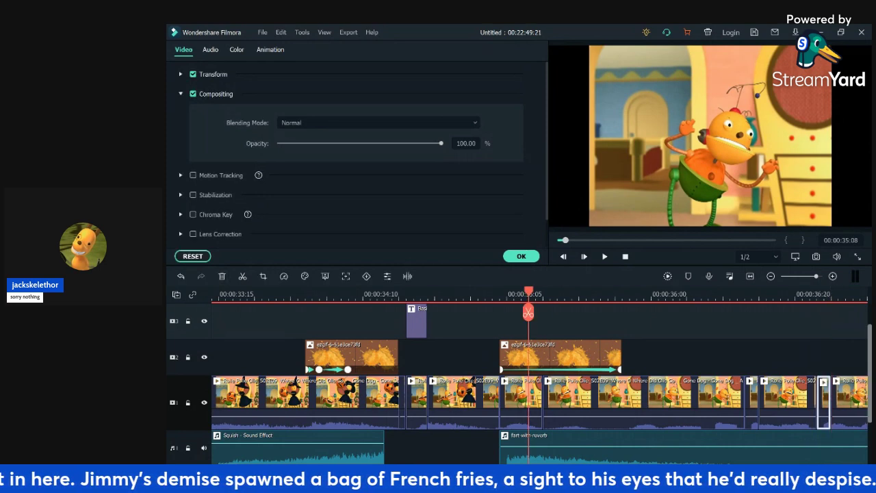
pyautogui.press('space')
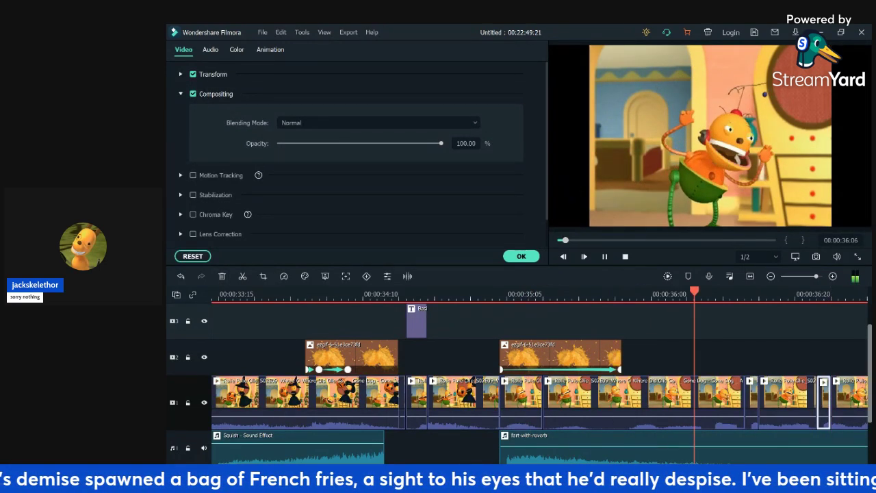
pyautogui.press('space')
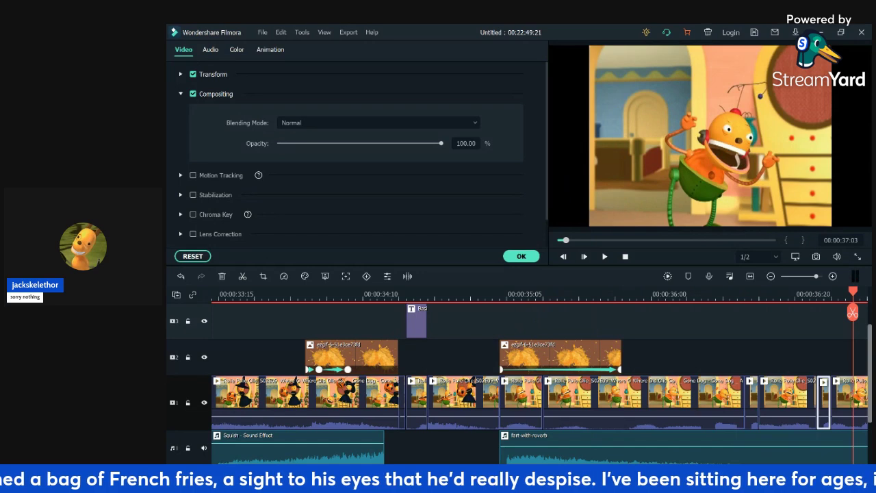
pyautogui.press('space')
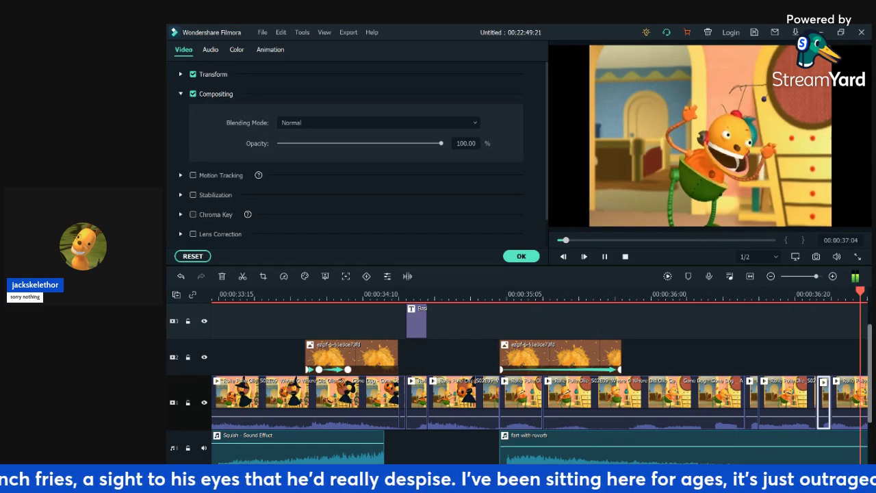
pyautogui.press('space')
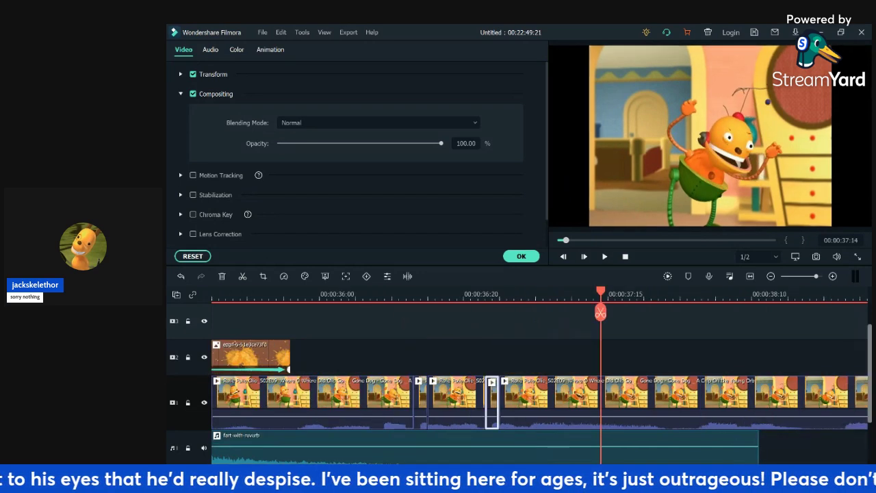
# - Split the main video clip at 00:00:37:04 and 00:00:37:14
pyautogui.press('Right')
pyautogui.press('Right')
pyautogui.press('Left')
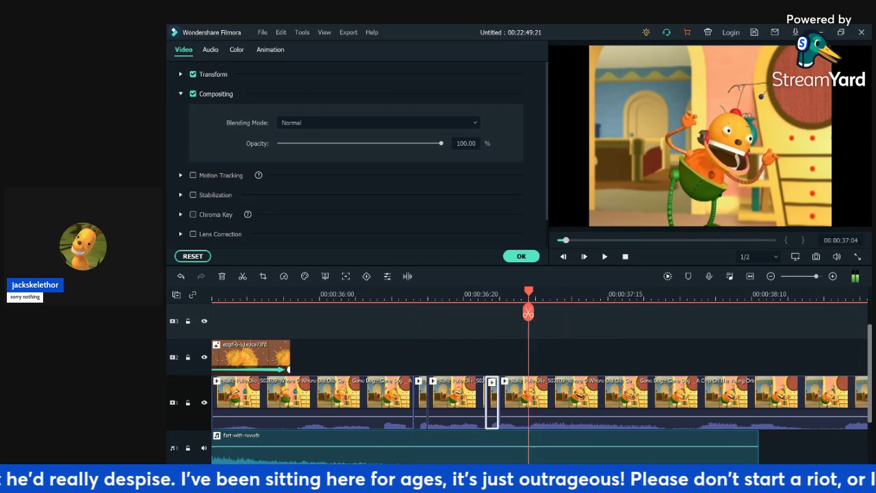
pyautogui.click(532, 400)
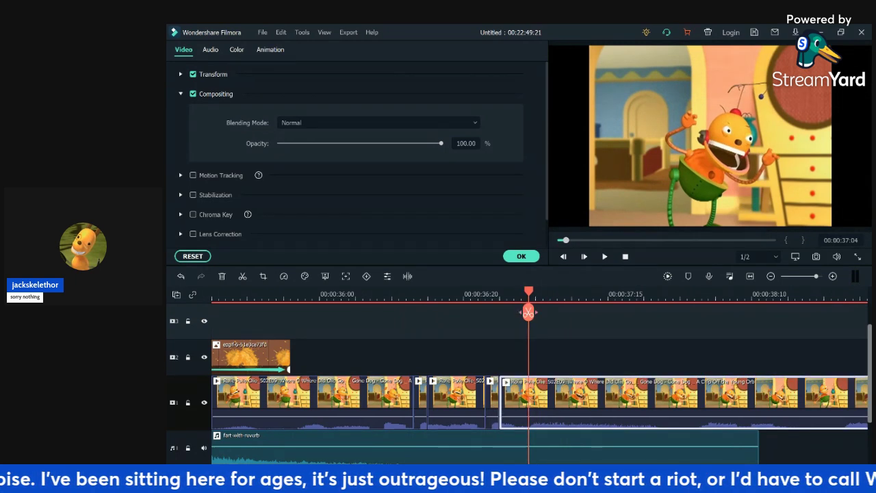
pyautogui.hotkey('ctrl', 'b')
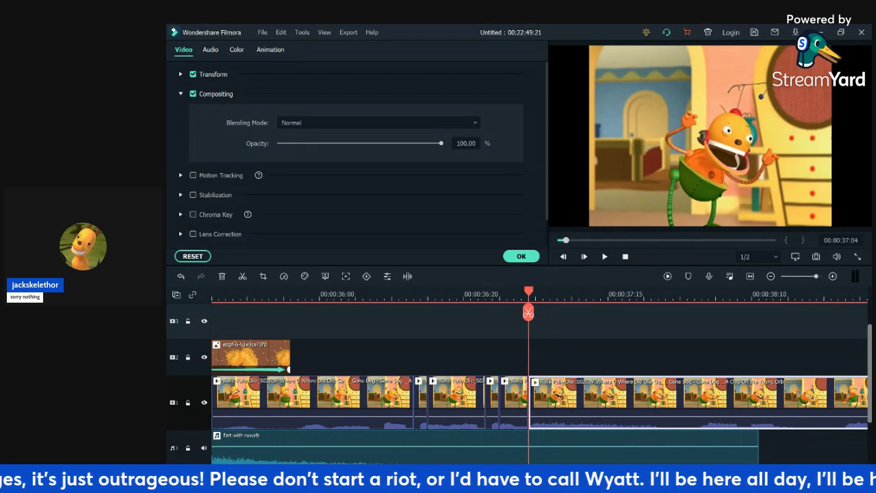
pyautogui.press('space')
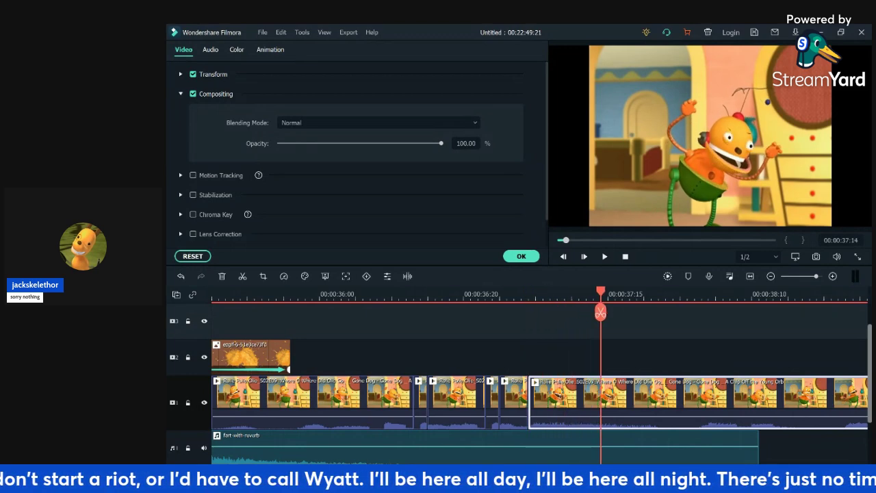
pyautogui.click(601, 312)
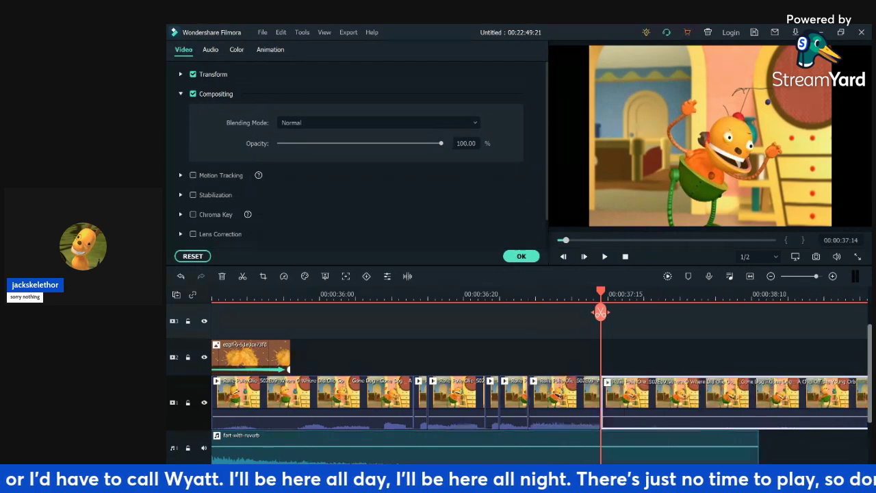
# - Duplicate the segment between the last two cuts directly after itself at 00:00:37:14 and play back the repeat
pyautogui.click(562, 394)
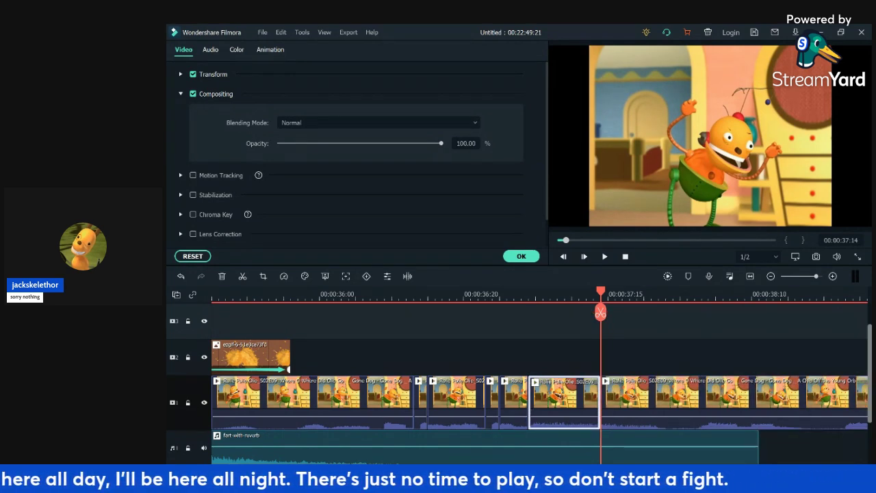
pyautogui.hotkey('ctrl', 'v')
pyautogui.click(500, 295)
pyautogui.press('space')
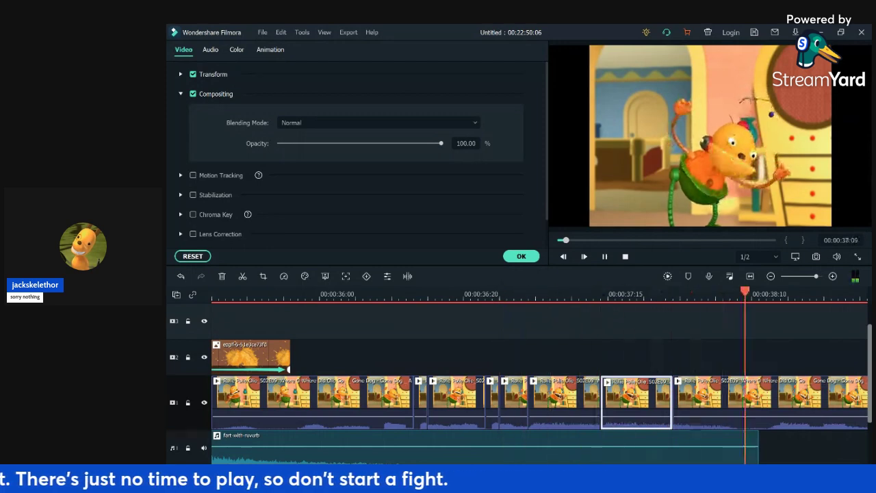
# - Split the main video clip at 00:00:38:09
pyautogui.press('space')
pyautogui.click(680, 294)
pyautogui.press('Right')
pyautogui.press('Right')
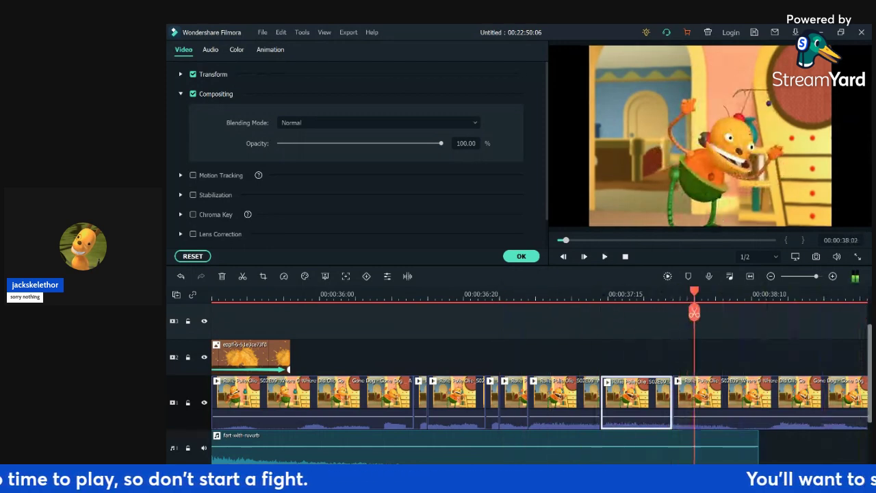
pyautogui.press('Right')
pyautogui.press('Right')
pyautogui.press('Right')
pyautogui.press('Right')
pyautogui.press('Right')
pyautogui.press('Right')
pyautogui.press('Right')
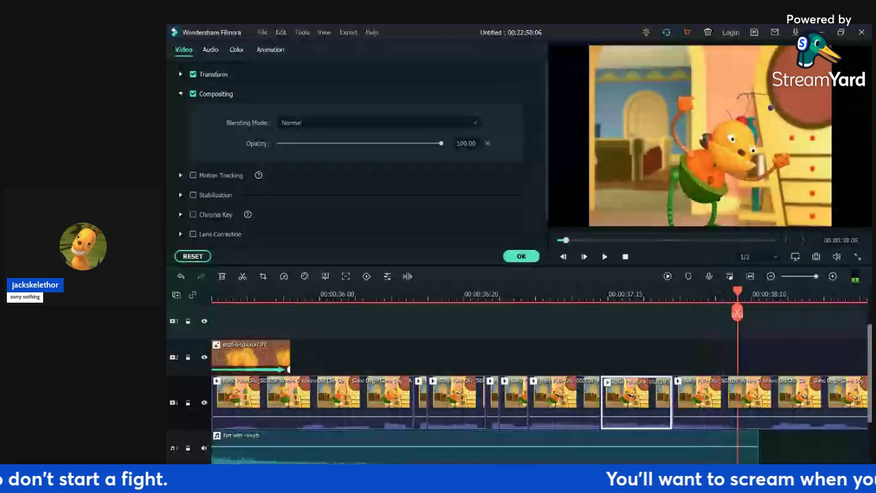
pyautogui.click(748, 402)
pyautogui.click(745, 313)
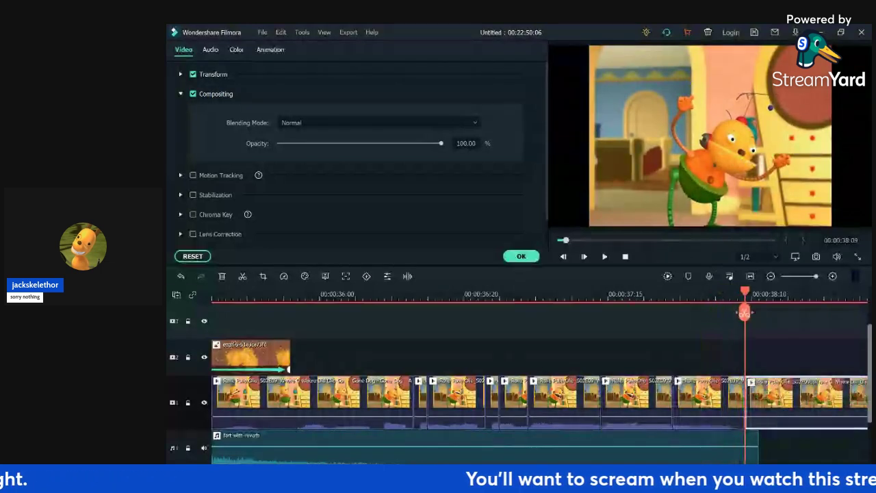
# - Delete the main video segment between 00:00:37:24 and 00:00:38:09, closing the gap, and play back the join
pyautogui.click(719, 402)
pyautogui.press('Right')
pyautogui.press('Right')
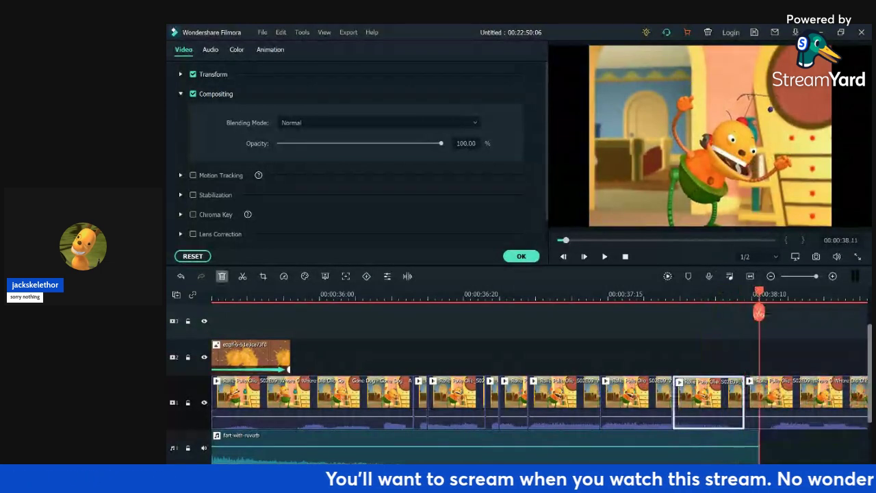
pyautogui.click(222, 276)
pyautogui.press('space')
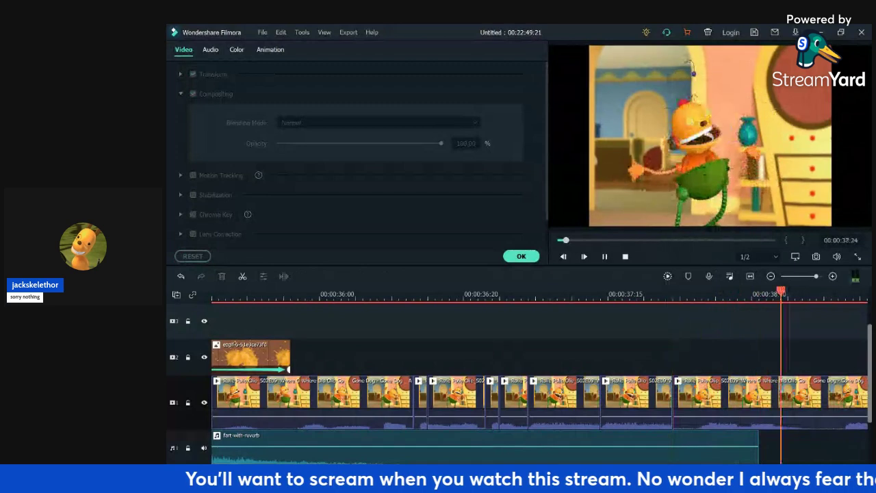
pyautogui.click(838, 312)
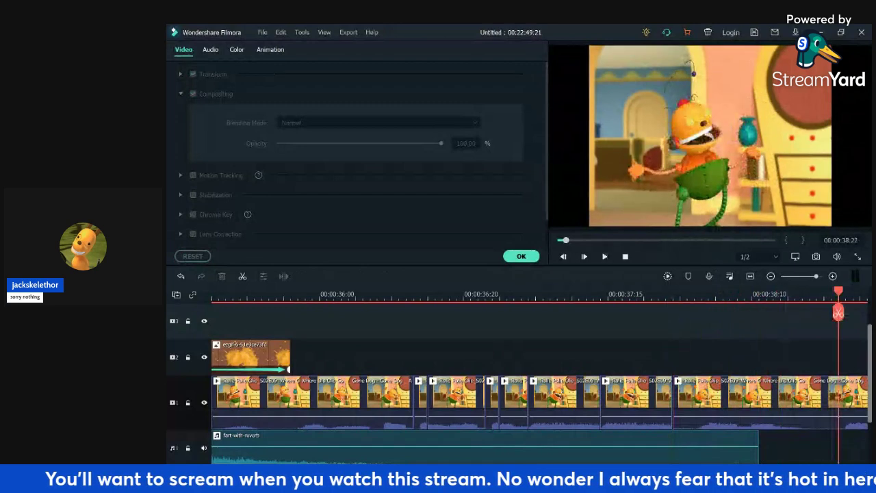
# - Play back the edited video from the beginning through the stuttered section to 00:00:39:00
pyautogui.click(240, 313)
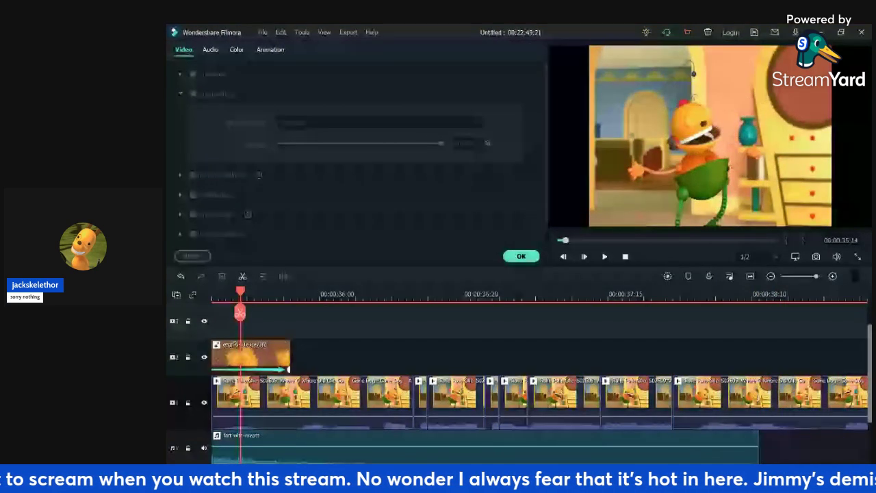
pyautogui.hotkey('ctrl', '-')
pyautogui.press('space')
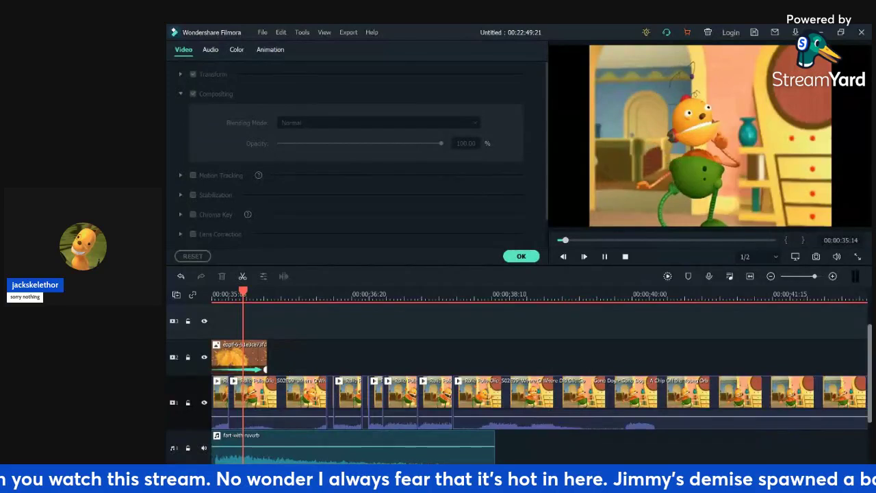
pyautogui.hotkey('ctrl', '-')
pyautogui.hotkey('ctrl', '-')
pyautogui.hotkey('ctrl', '-')
pyautogui.click(348, 295)
pyautogui.click(296, 294)
pyautogui.moveTo(295, 312); pyautogui.dragTo(338, 312)
pyautogui.click(307, 294)
pyautogui.press('Home')
pyautogui.press('space')
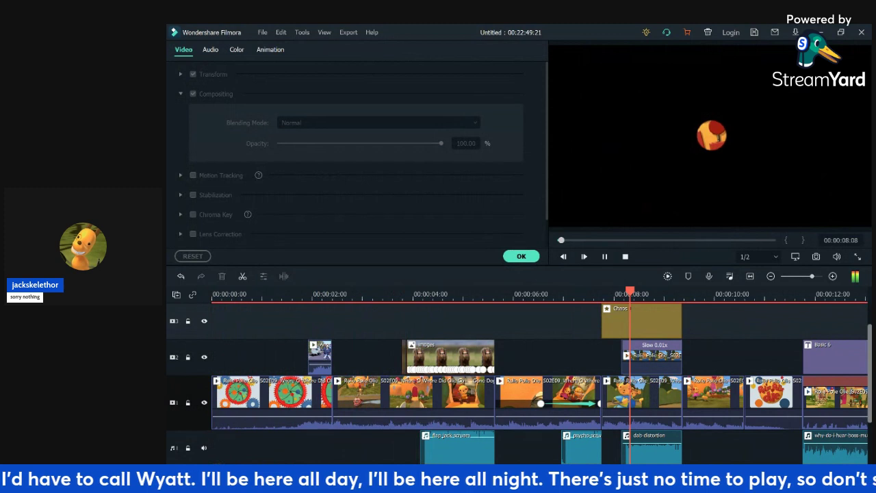
pyautogui.click(821, 293)
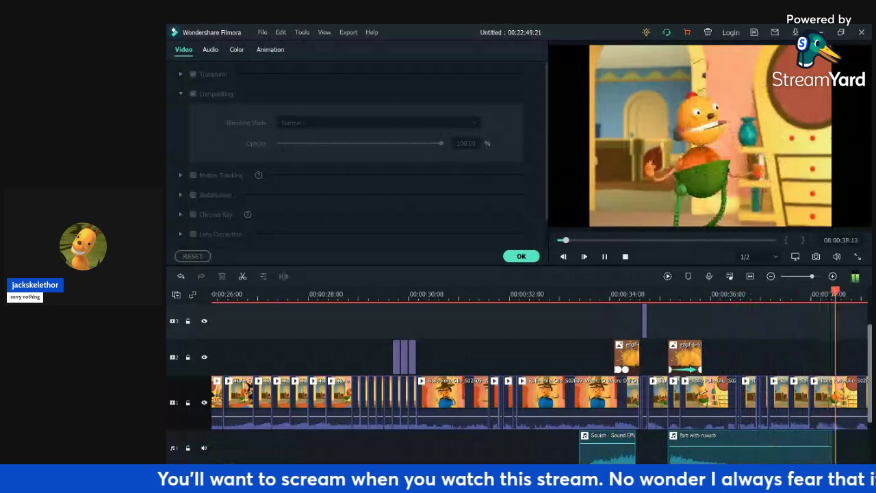
# - Move the "Keep in mind, but... EYEBROWS IN THE TEETH" title from track 3 to track 2, between the two image overlays, and play that section
pyautogui.click(644, 321)
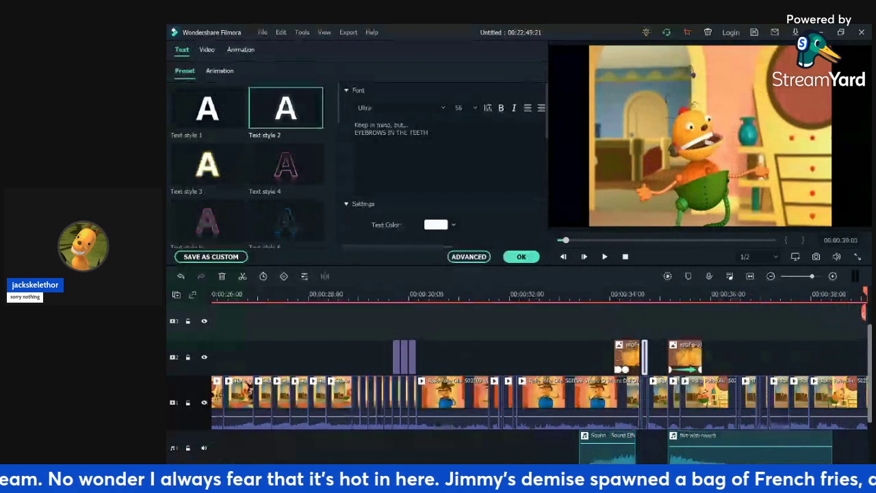
pyautogui.click(598, 295)
pyautogui.press('space')
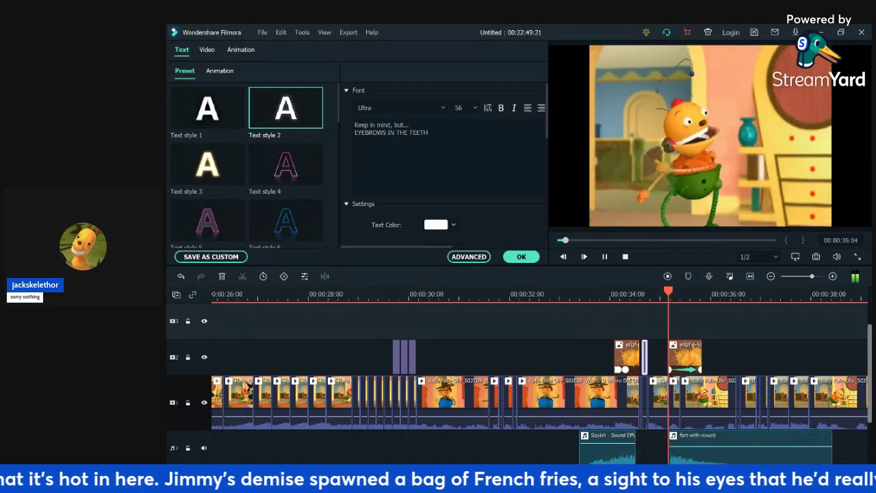
# - Examine the splatter, title and cloud overlay section frame by frame from 00:00:34:00 to 00:00:35:22, then close the title settings
pyautogui.click(610, 295)
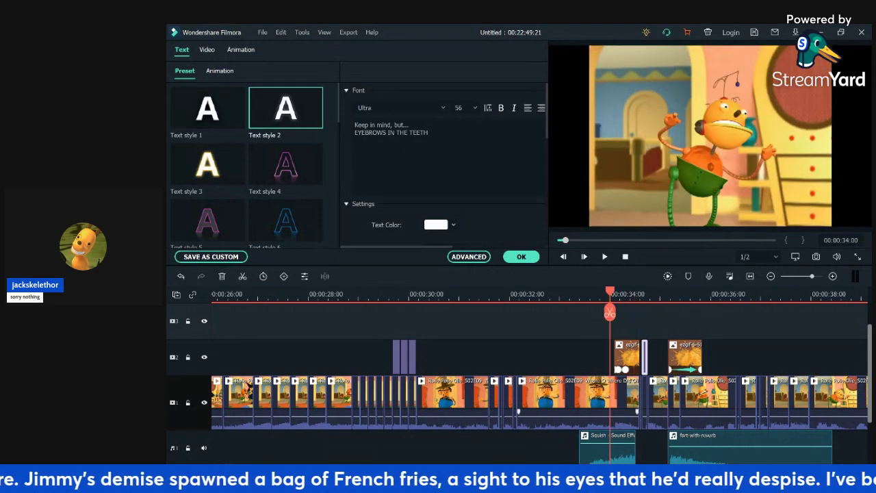
pyautogui.press('Right')
pyautogui.press('Right')
pyautogui.press('Right')
pyautogui.press('Right')
pyautogui.press('Right')
pyautogui.press('Right')
pyautogui.press('Right')
pyautogui.press('Right')
pyautogui.press('Right')
pyautogui.press('Right')
pyautogui.press('Right')
pyautogui.press('Right')
pyautogui.press('Right')
pyautogui.press('Right')
pyautogui.press('Right')
pyautogui.press('Right')
pyautogui.press('Right')
pyautogui.press('Right')
pyautogui.press('Right')
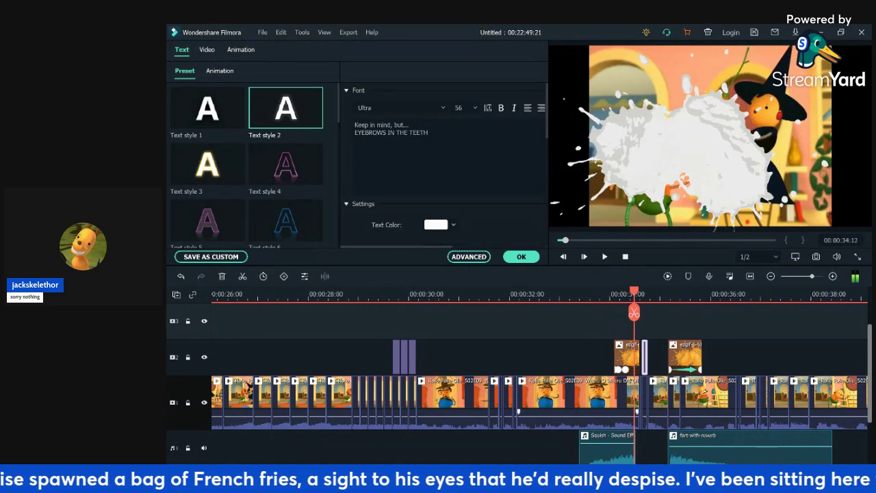
pyautogui.press('Right')
pyautogui.press('Right')
pyautogui.press('Right')
pyautogui.press('Right')
pyautogui.press('Right')
pyautogui.press('Right')
pyautogui.press('Right')
pyautogui.press('Right')
pyautogui.press('Right')
pyautogui.press('Right')
pyautogui.press('Right')
pyautogui.press('Right')
pyautogui.press('Right')
pyautogui.press('Right')
pyautogui.press('Right')
pyautogui.press('Right')
pyautogui.press('Right')
pyautogui.press('Right')
pyautogui.press('Right')
pyautogui.press('Right')
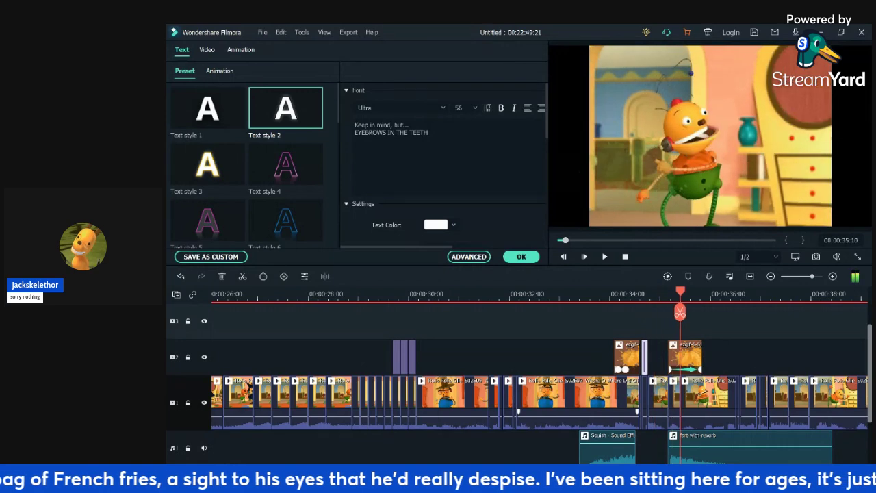
pyautogui.press('Right')
pyautogui.press('Right')
pyautogui.press('Right')
pyautogui.press('Right')
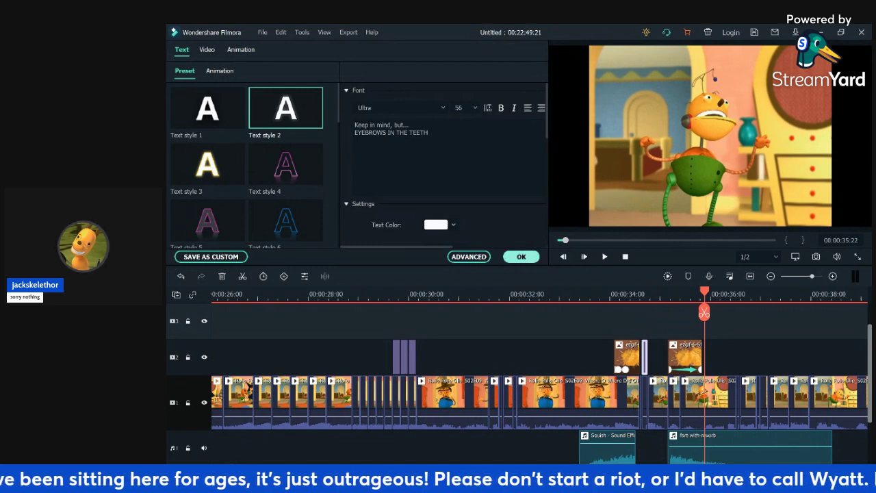
pyautogui.click(521, 257)
pyautogui.click(739, 342)
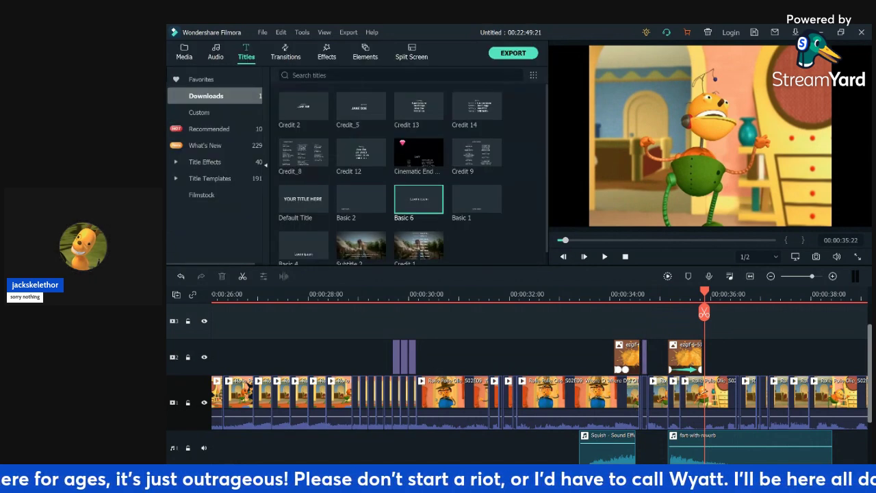
# - Play back the timeline from 00:00:33:15 through the unedited footage up to 00:00:46:23
pyautogui.click(590, 295)
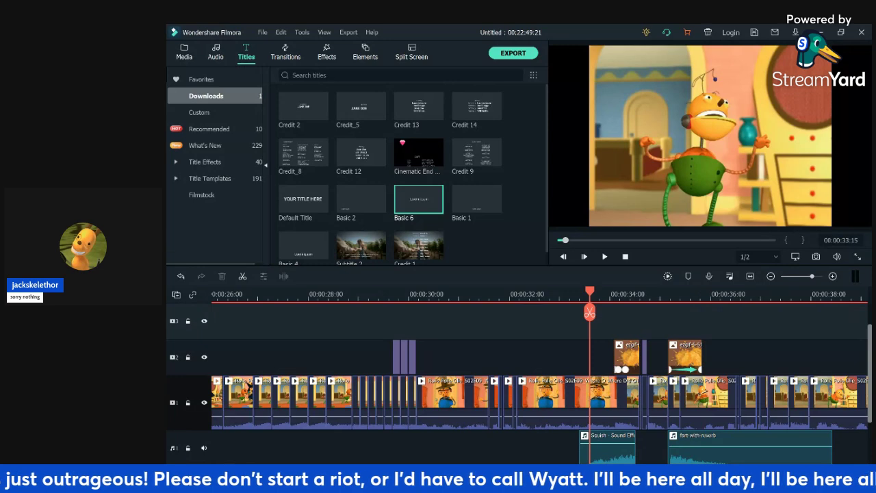
pyautogui.press('space')
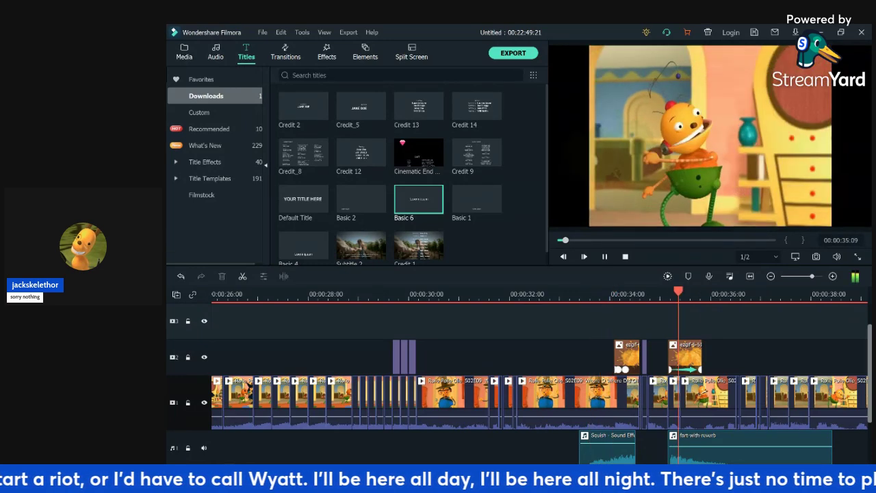
pyautogui.press('space')
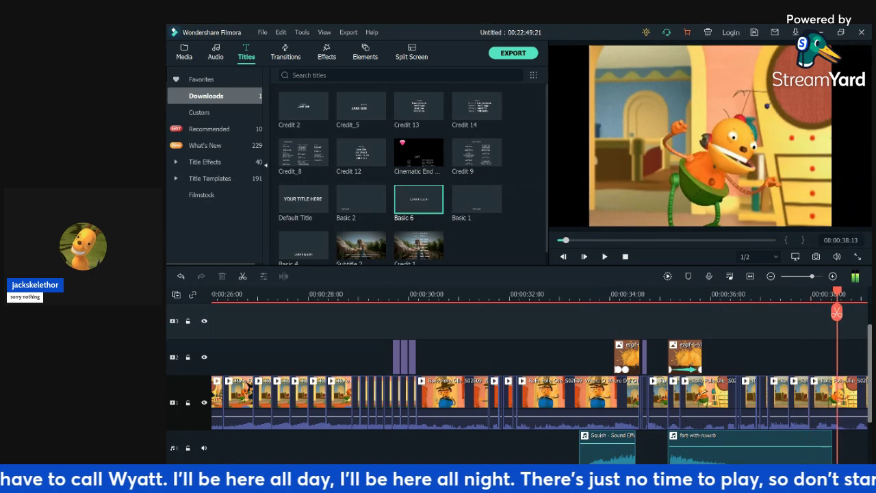
pyautogui.press('space')
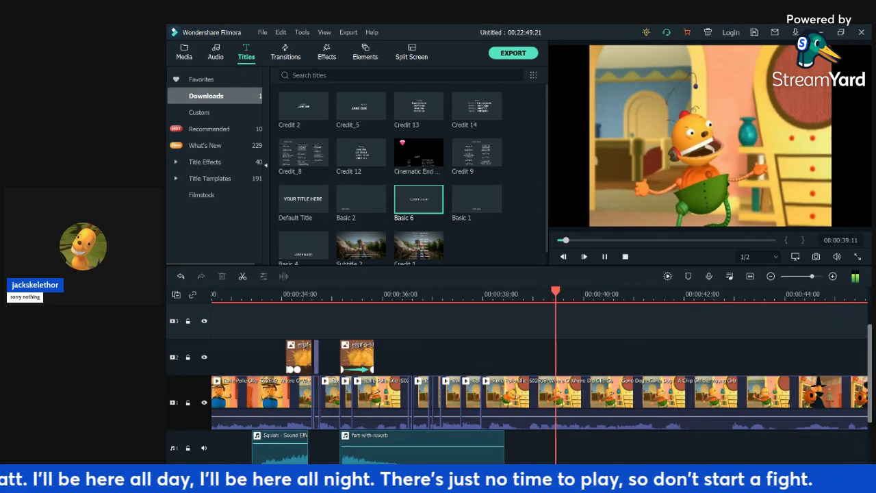
pyautogui.hotkey('ctrl', '-')
pyautogui.press('space')
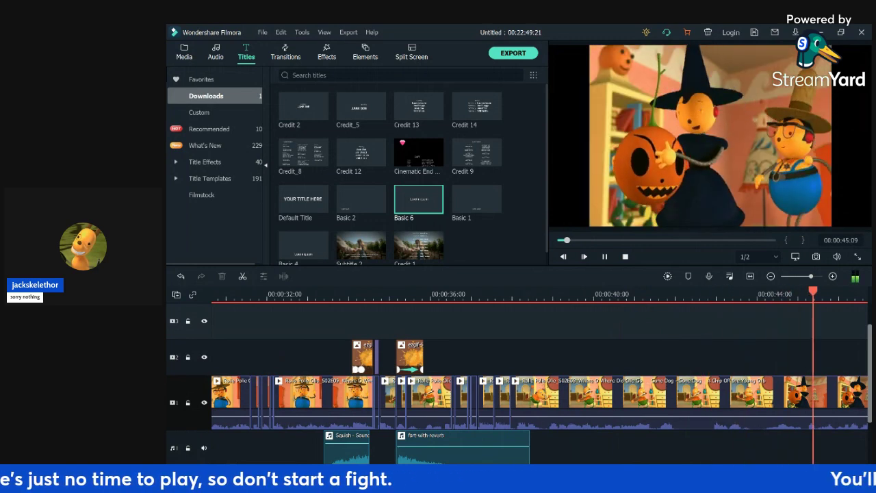
pyautogui.press('space')
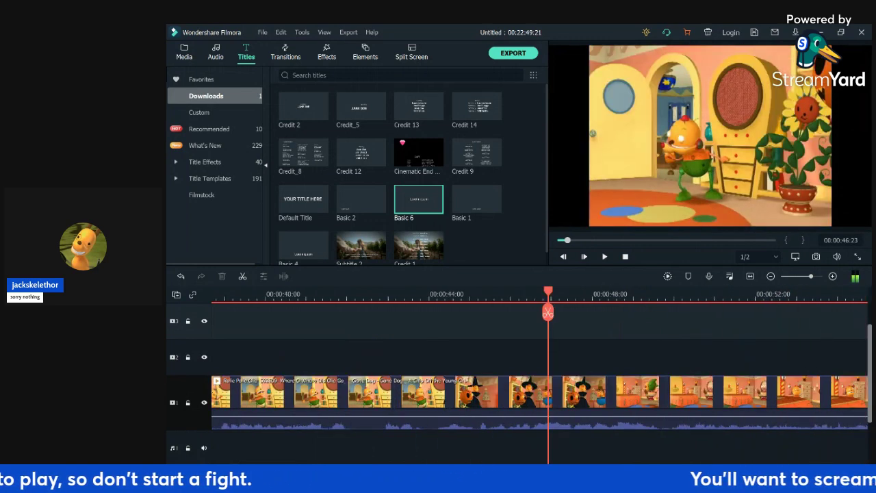
# - Split the main video clip at 00:00:46:03, during the shot with the witch and the pumpkin
pyautogui.click(831, 295)
pyautogui.moveTo(490, 295); pyautogui.dragTo(524, 295)
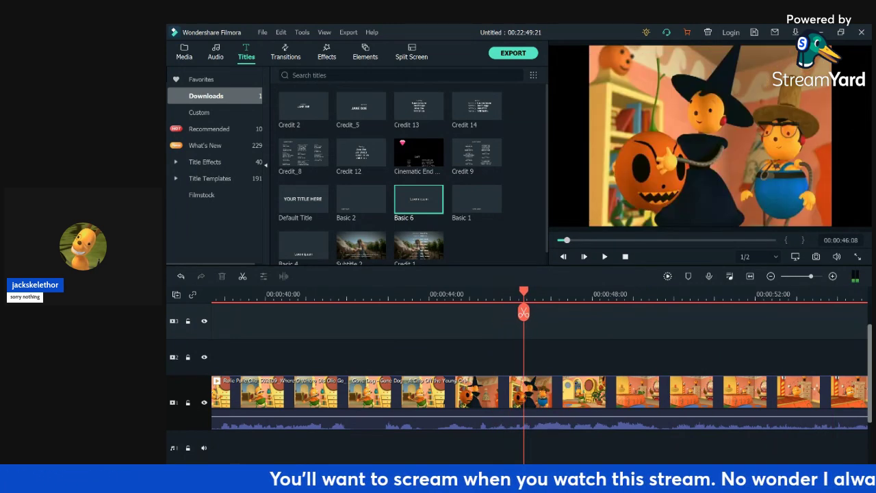
pyautogui.press('Left')
pyautogui.press('Left')
pyautogui.press('Left')
pyautogui.press('Left')
pyautogui.press('Left')
pyautogui.press('Left')
pyautogui.press('Right')
pyautogui.hotkey('ctrl', 'b')
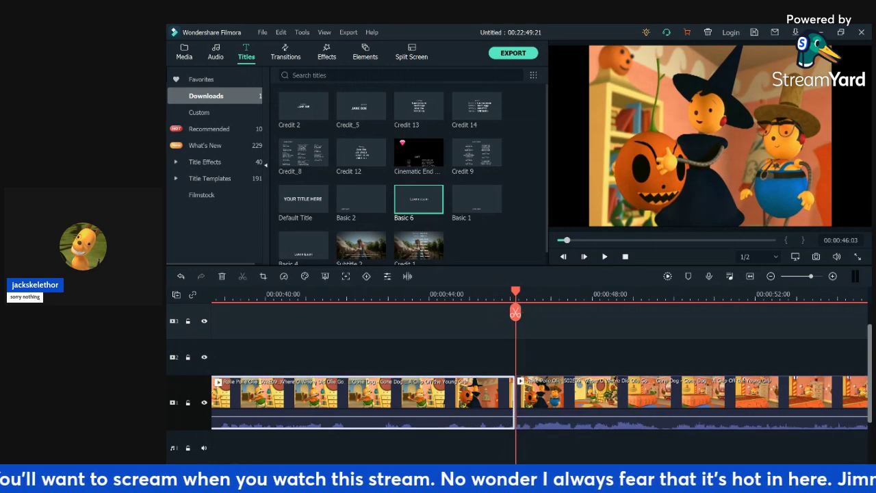
# - Delete the main video segment before the cut at 00:00:46:03, closing the gap, and play back the new join
pyautogui.press('Delete')
pyautogui.press('space')
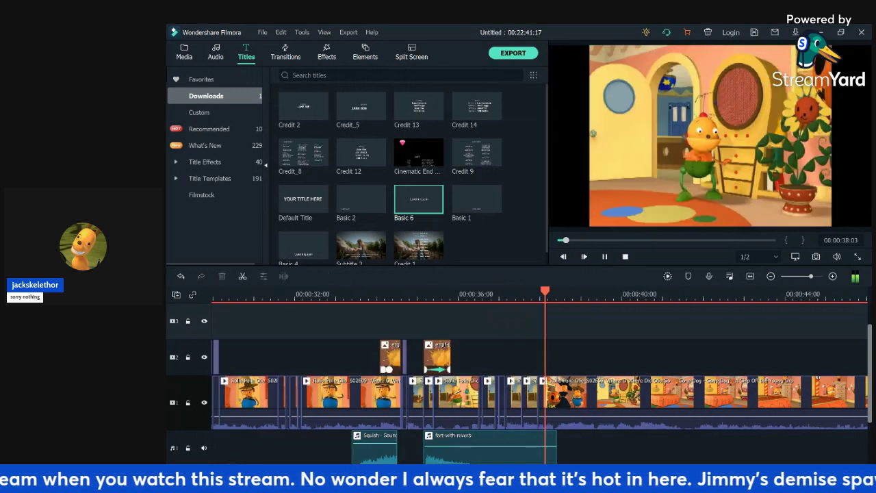
pyautogui.press('space')
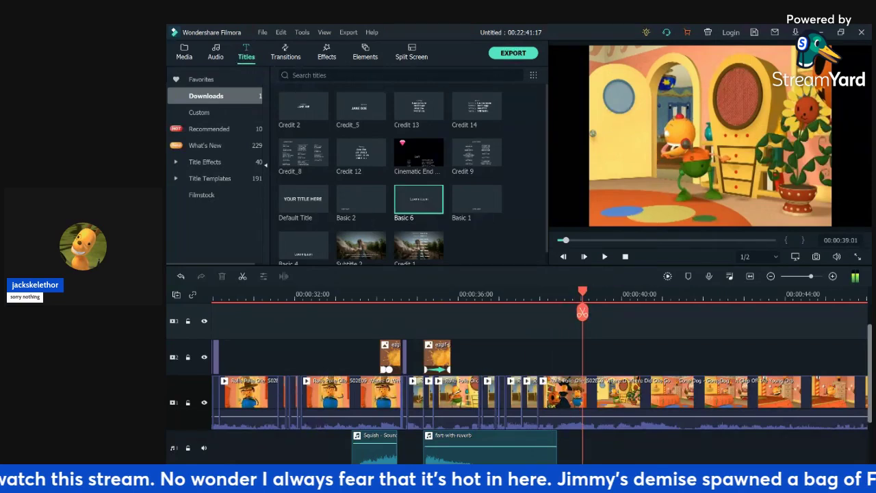
# - Examine the main footage frame by frame from 00:00:38:23 to 00:00:40:02, checking the character's leap across the bedroom around 00:00:40:00
pyautogui.press('Left')
pyautogui.press('Left')
pyautogui.press('Left')
pyautogui.press('Left')
pyautogui.press('Left')
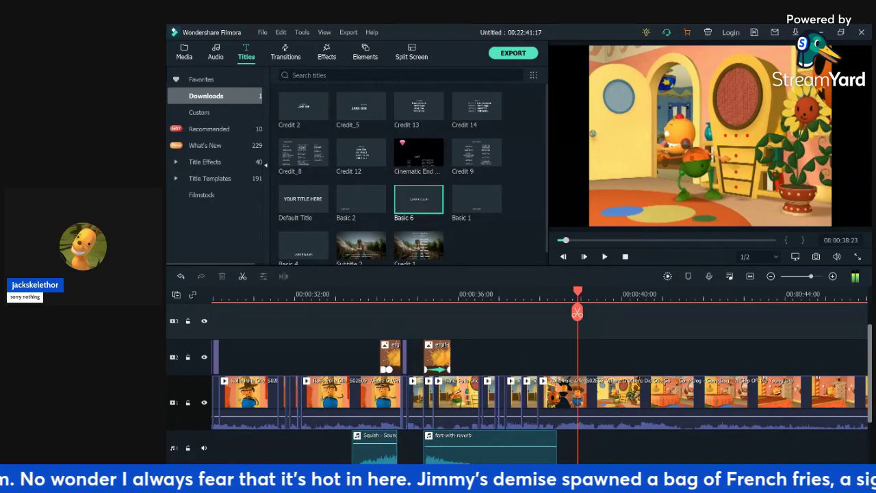
pyautogui.scroll(5, 575, 370)
pyautogui.hotkey('ctrl', '=')
pyautogui.press('Right')
pyautogui.press('Right')
pyautogui.press('Right')
pyautogui.press('Right')
pyautogui.press('Right')
pyautogui.press('Right')
pyautogui.press('Right')
pyautogui.press('Right')
pyautogui.press('Right')
pyautogui.press('Right')
pyautogui.press('Right')
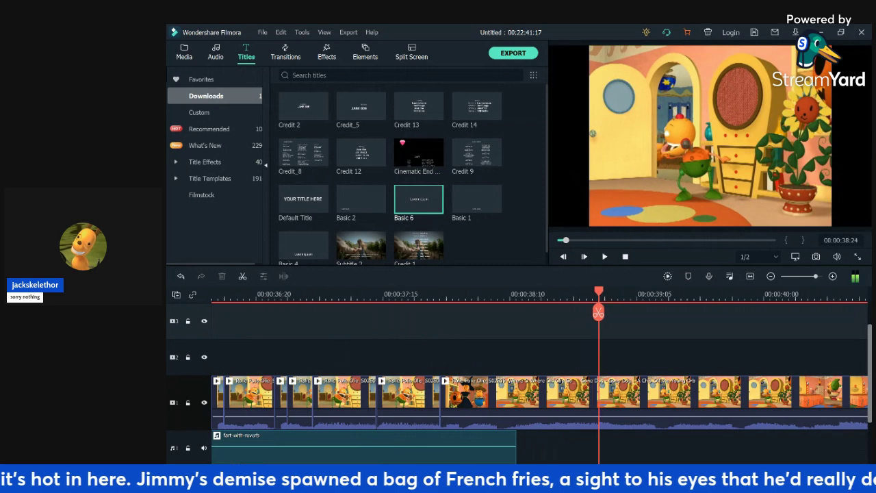
pyautogui.press('Right')
pyautogui.press('Right')
pyautogui.press('Right')
pyautogui.press('Right')
pyautogui.press('Right')
pyautogui.press('Right')
pyautogui.press('Right')
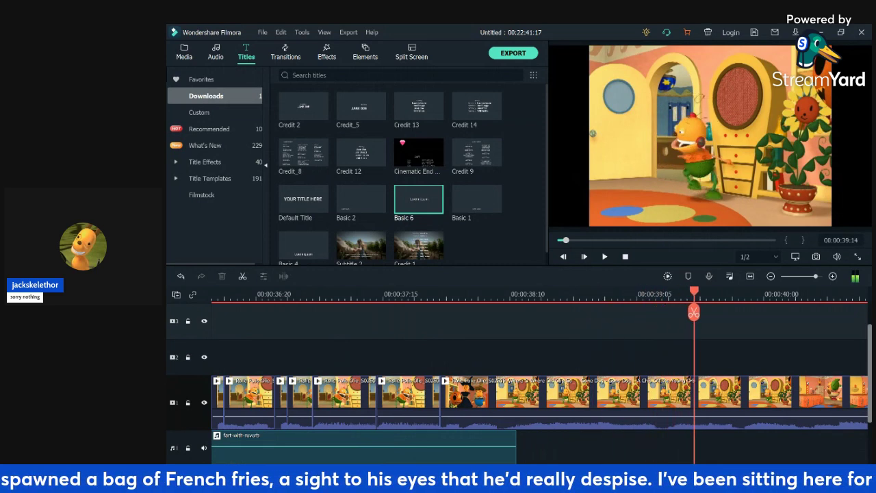
pyautogui.press('Right')
pyautogui.press('Right')
pyautogui.press('Right')
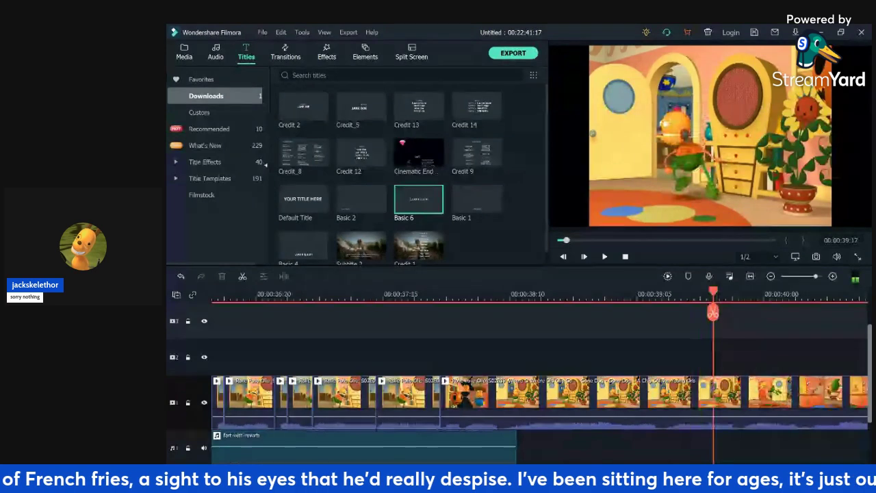
pyautogui.press('Right')
pyautogui.press('Right')
pyautogui.press('Right')
pyautogui.press('Right')
pyautogui.press('Right')
pyautogui.press('Right')
pyautogui.press('Right')
pyautogui.press('Right')
pyautogui.press('Right')
pyautogui.press('Right')
pyautogui.press('Right')
pyautogui.press('Right')
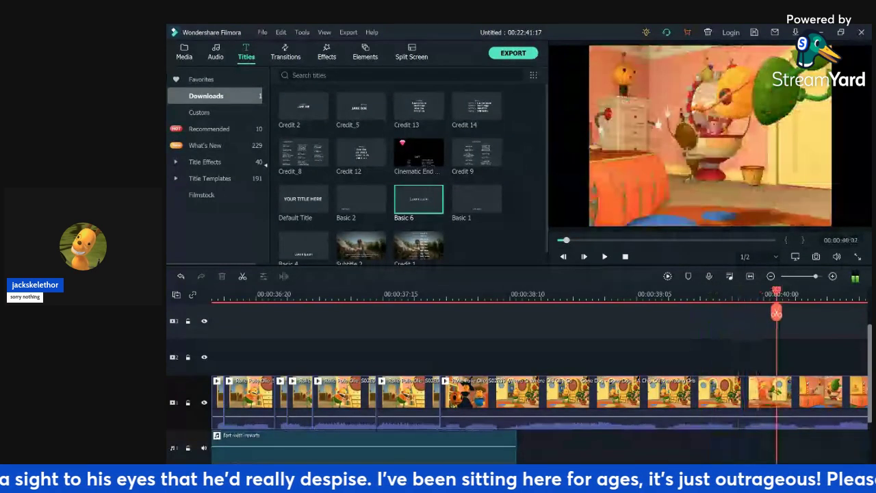
pyautogui.press('Left')
pyautogui.press('Left')
pyautogui.press('Left')
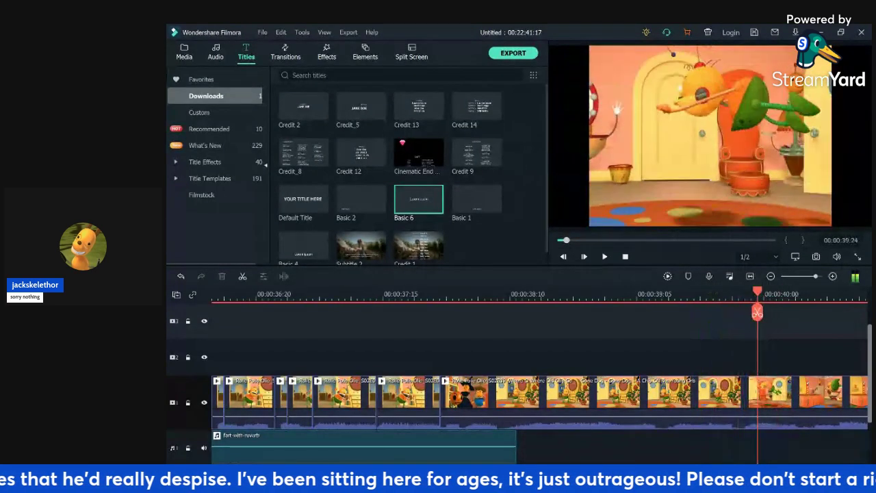
pyautogui.press('Right')
pyautogui.press('Right')
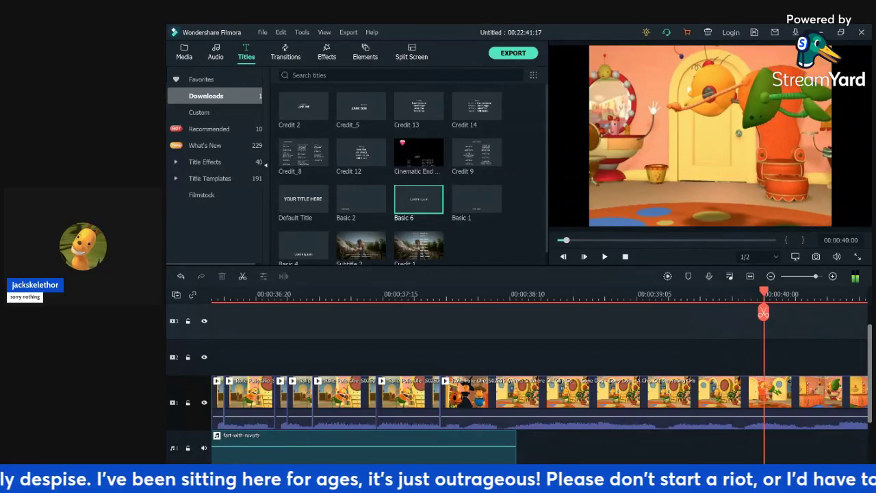
pyautogui.press('Left')
pyautogui.press('Left')
pyautogui.press('Left')
pyautogui.press('Right')
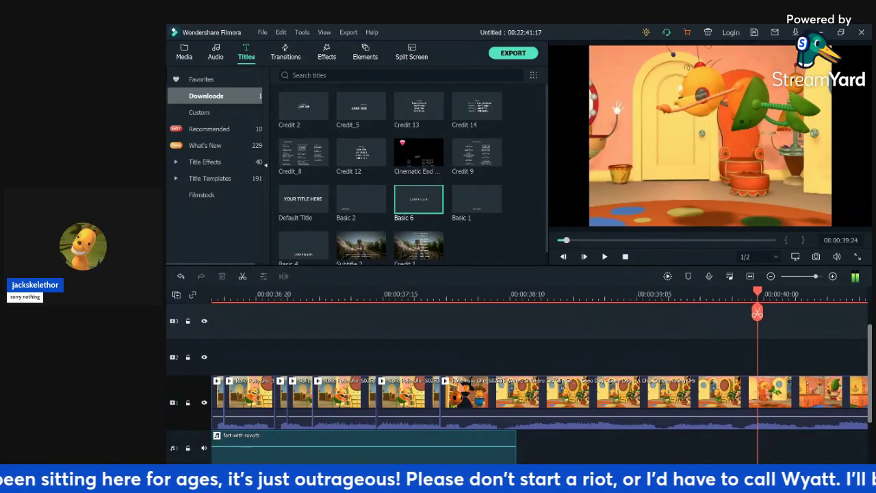
pyautogui.press('Right')
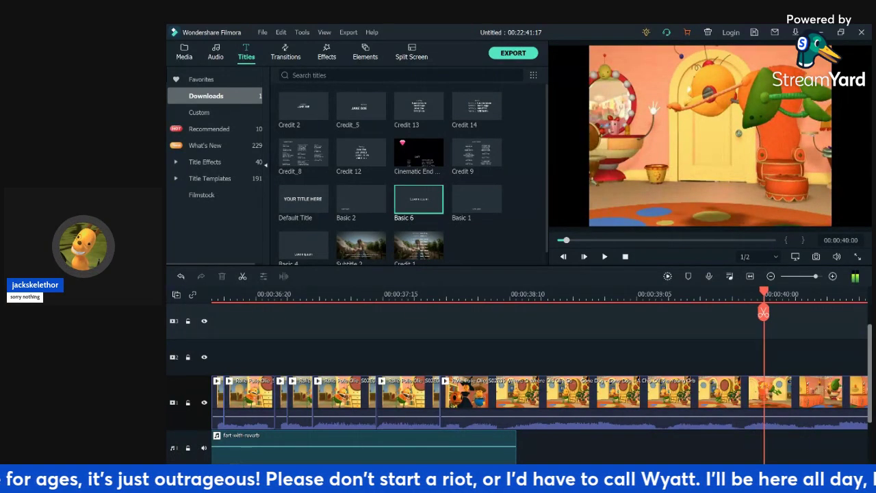
# - Split the main video clip at 00:00:41:17, where the character is behind the bed in the wide bedroom shot
pyautogui.press('Right')
pyautogui.press('Right')
pyautogui.press('Right')
pyautogui.press('Right')
pyautogui.press('Right')
pyautogui.press('Right')
pyautogui.press('Right')
pyautogui.press('Right')
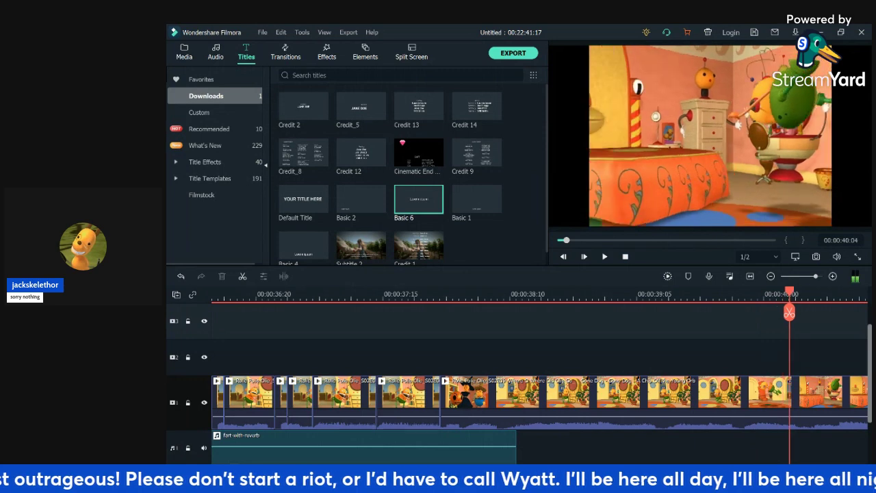
pyautogui.press('Right')
pyautogui.press('Right')
pyautogui.press('Right')
pyautogui.press('Right')
pyautogui.press('Right')
pyautogui.press('Right')
pyautogui.press('Right')
pyautogui.press('Right')
pyautogui.press('Right')
pyautogui.press('Right')
pyautogui.press('Right')
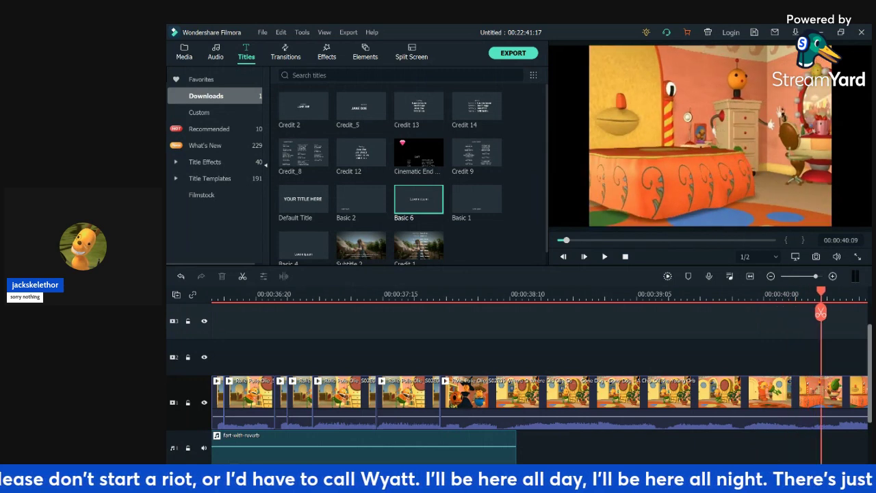
pyautogui.press('Right')
pyautogui.press('Right')
pyautogui.press('Right')
pyautogui.press('Right')
pyautogui.press('Right')
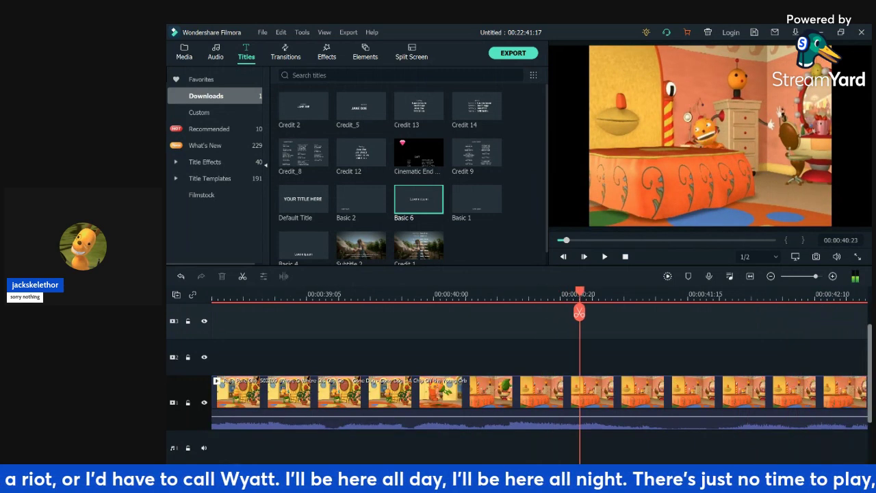
pyautogui.press('Right')
pyautogui.press('Right')
pyautogui.press('Right')
pyautogui.press('Right')
pyautogui.press('Right')
pyautogui.press('Right')
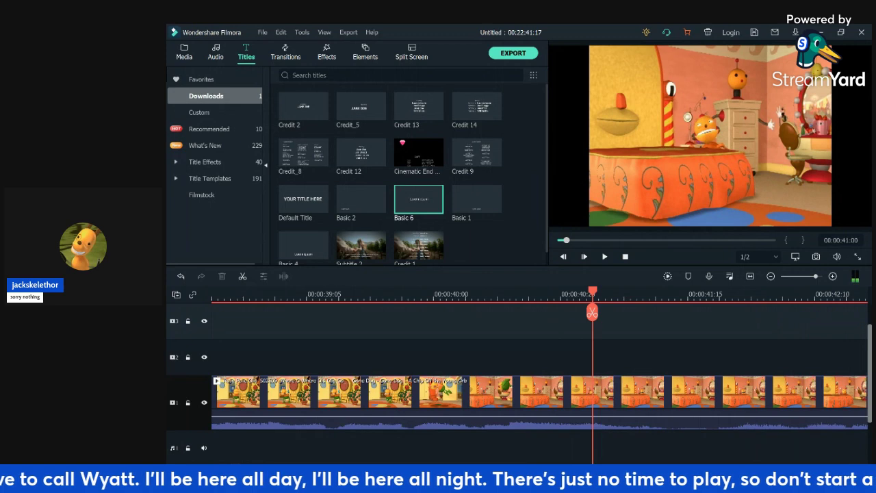
pyautogui.press('Right')
pyautogui.press('Right')
pyautogui.press('Right')
pyautogui.press('Right')
pyautogui.press('Right')
pyautogui.press('Right')
pyautogui.press('Right')
pyautogui.press('Right')
pyautogui.press('Right')
pyautogui.press('Right')
pyautogui.press('Right')
pyautogui.press('Right')
pyautogui.press('Right')
pyautogui.press('Right')
pyautogui.press('Right')
pyautogui.press('Right')
pyautogui.press('Right')
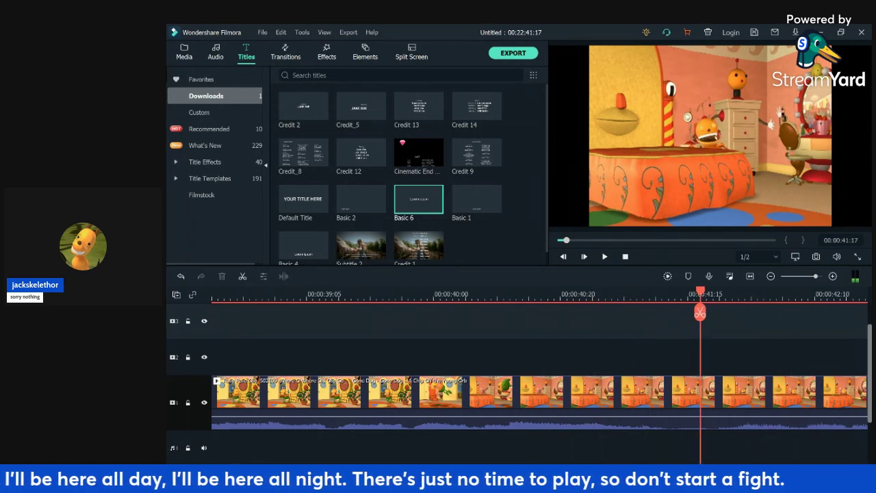
pyautogui.hotkey('ctrl', 'b')
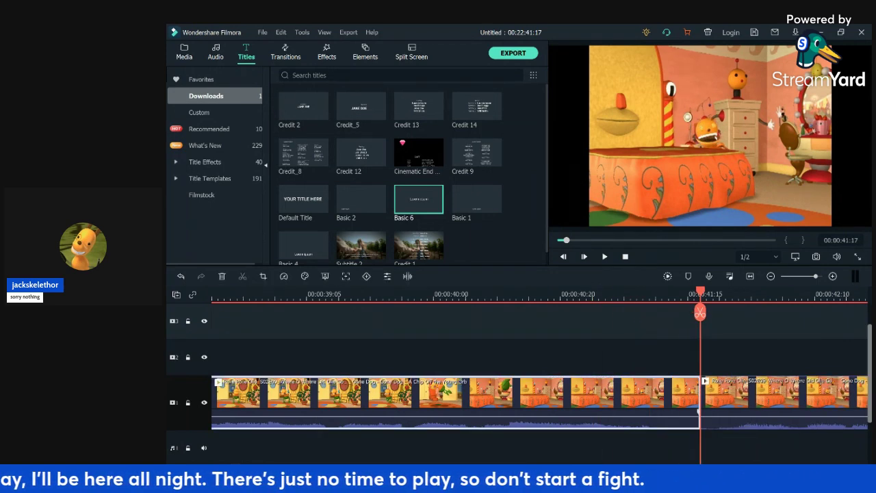
# - Delete the main video segment before the cut at 00:00:41:17, closing the gap, and play back through 00:00:41:04
pyautogui.press('Up')
pyautogui.press('space')
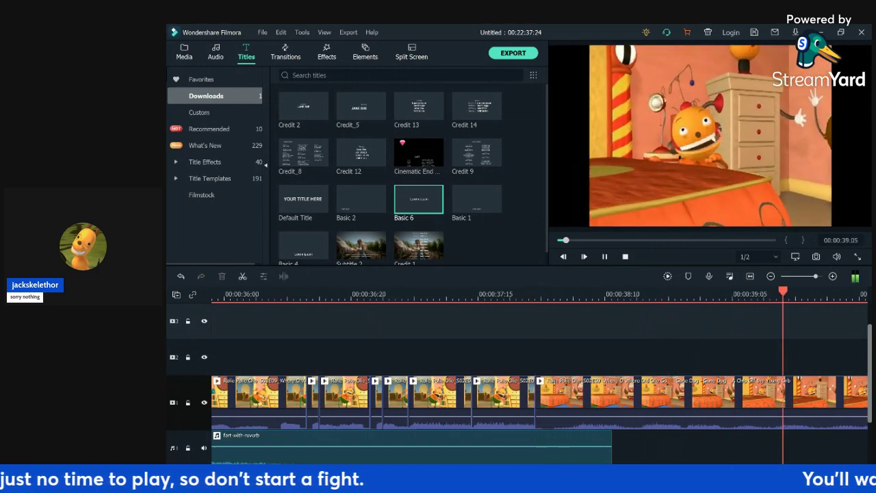
pyautogui.press('space')
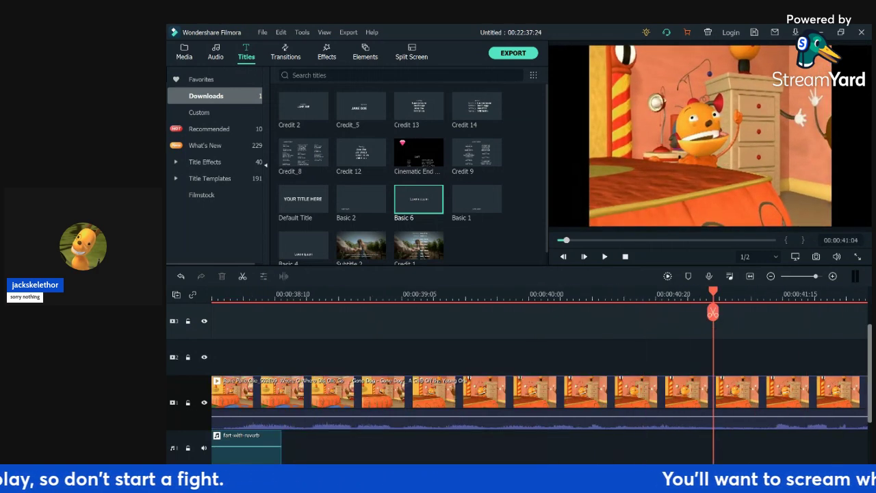
# - Split the main video clip at 00:00:41:12, in the close shot of the character laughing behind the bed
pyautogui.press('Right')
pyautogui.press('Right')
pyautogui.press('Right')
pyautogui.press('Right')
pyautogui.press('Right')
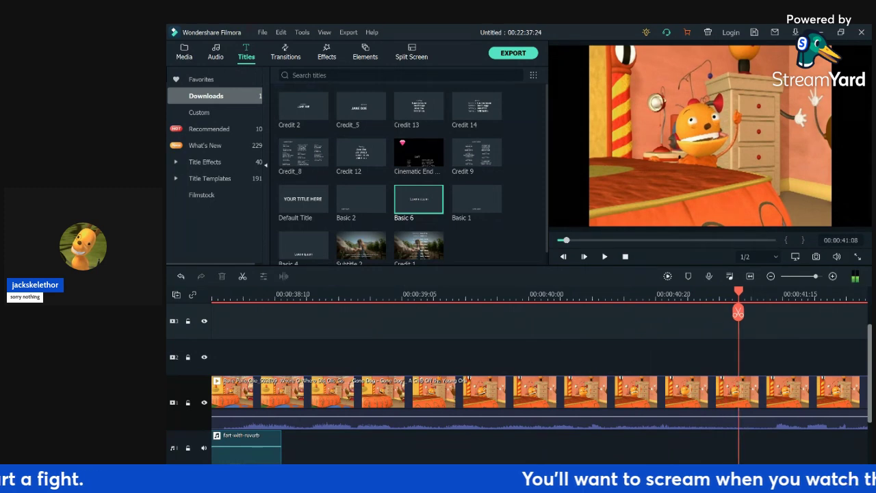
pyautogui.press('Right')
pyautogui.press('Right')
pyautogui.press('Right')
pyautogui.click(765, 395)
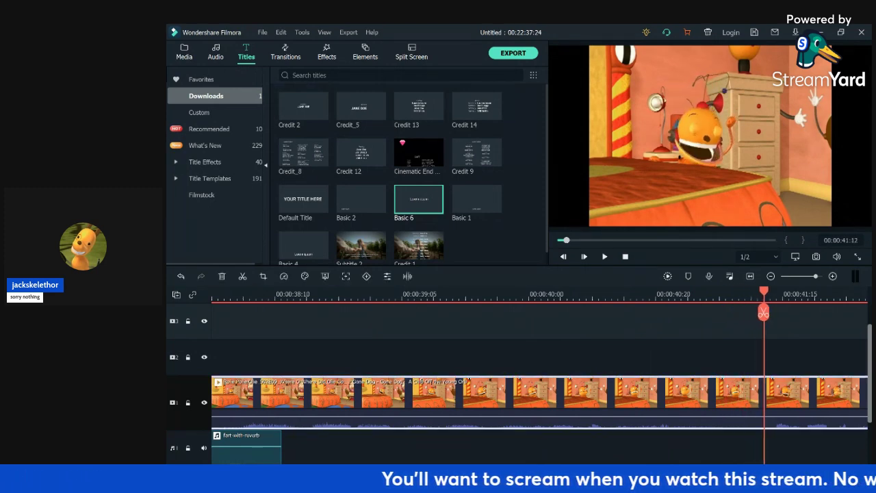
pyautogui.click(764, 313)
# - Find the im-over-here-stroking sound effect in the project media and add it to audio track 1 from about 00:00:40:03
pyautogui.click(184, 52)
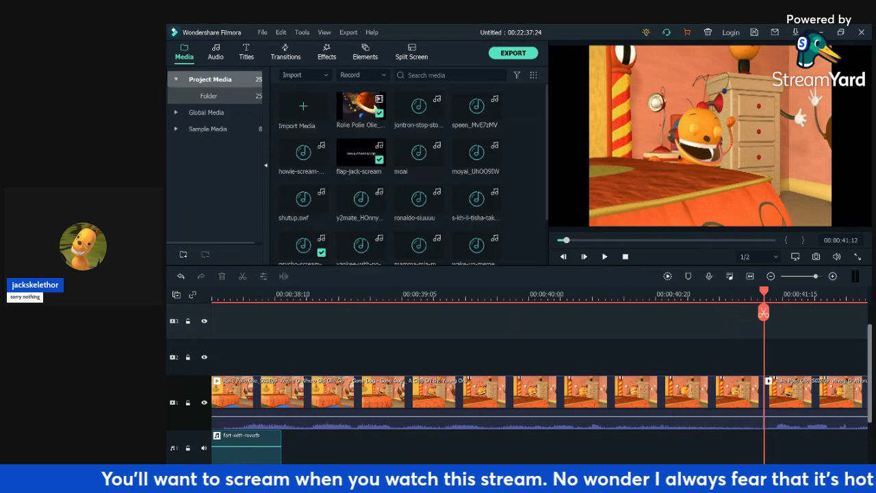
pyautogui.scroll(-10, 411, 174)
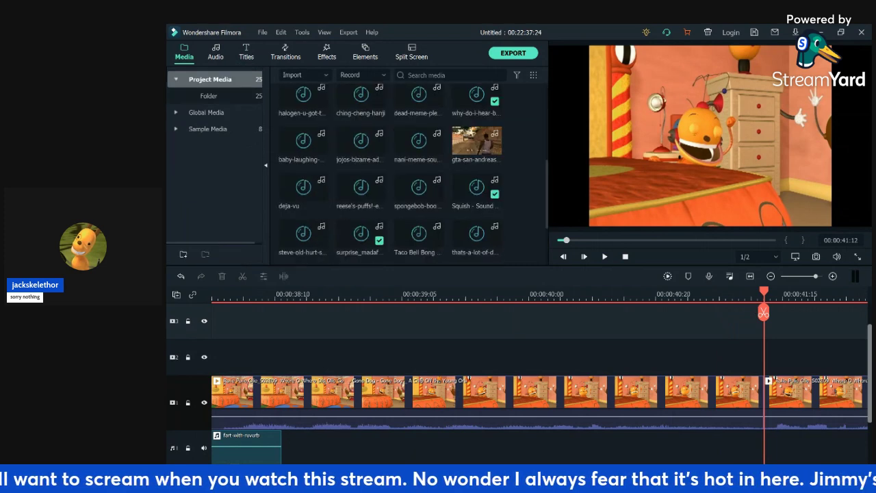
pyautogui.scroll(-5, 418, 165)
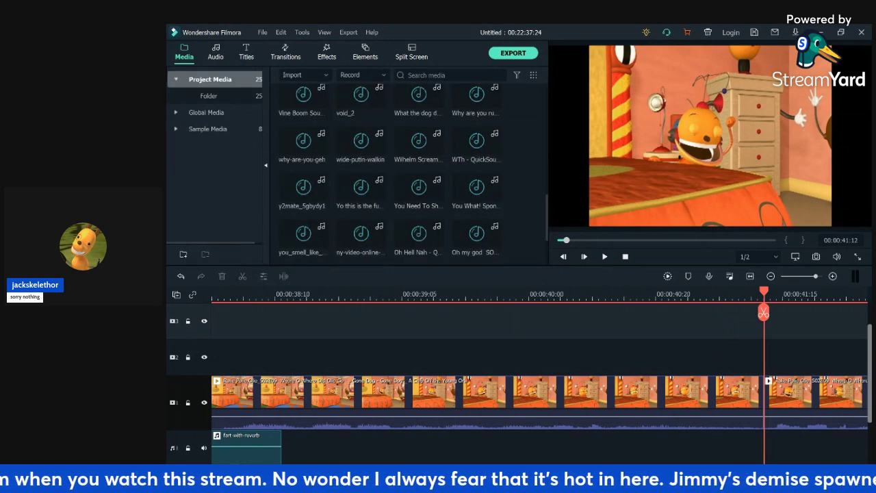
pyautogui.scroll(-5, 438, 164)
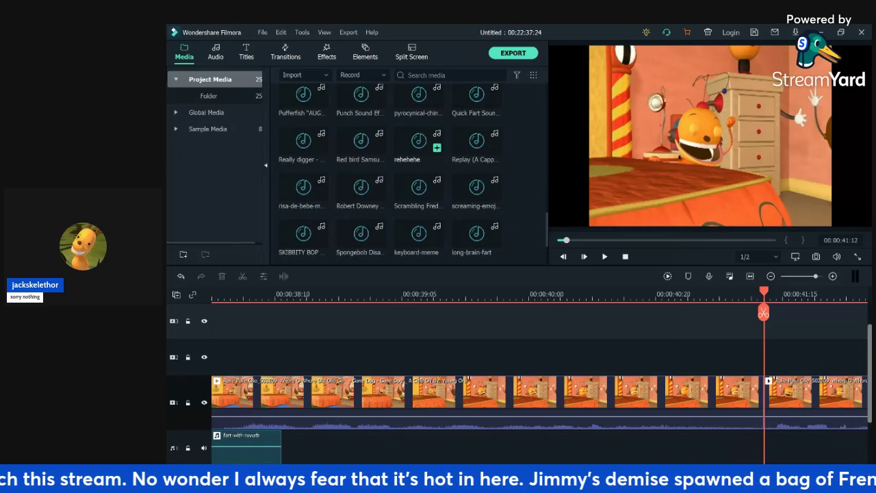
pyautogui.scroll(-3, 419, 192)
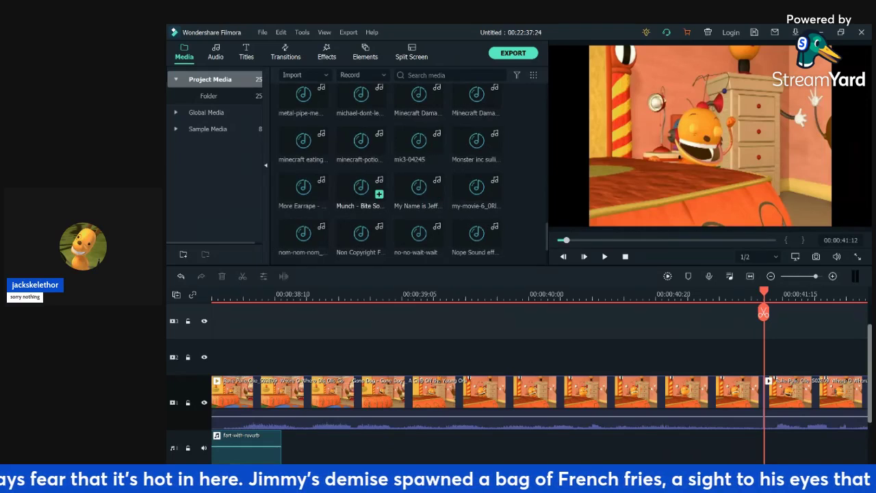
pyautogui.scroll(-2, 361, 188)
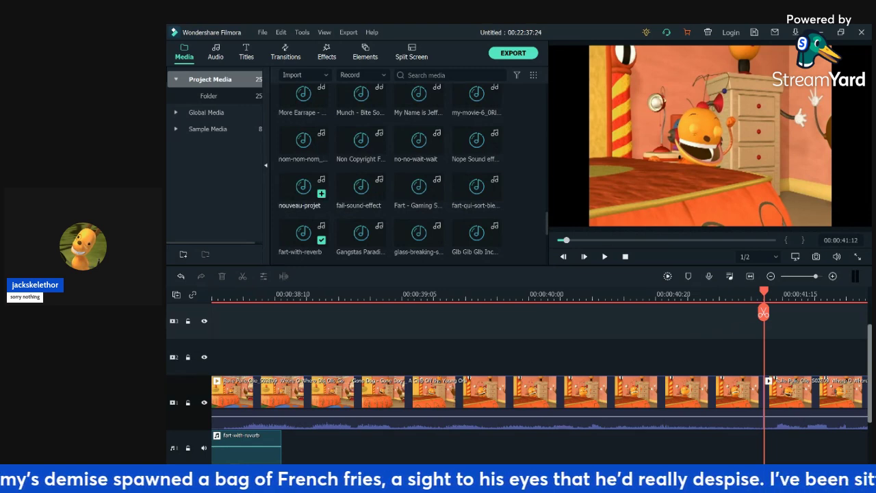
pyautogui.scroll(-3, 304, 188)
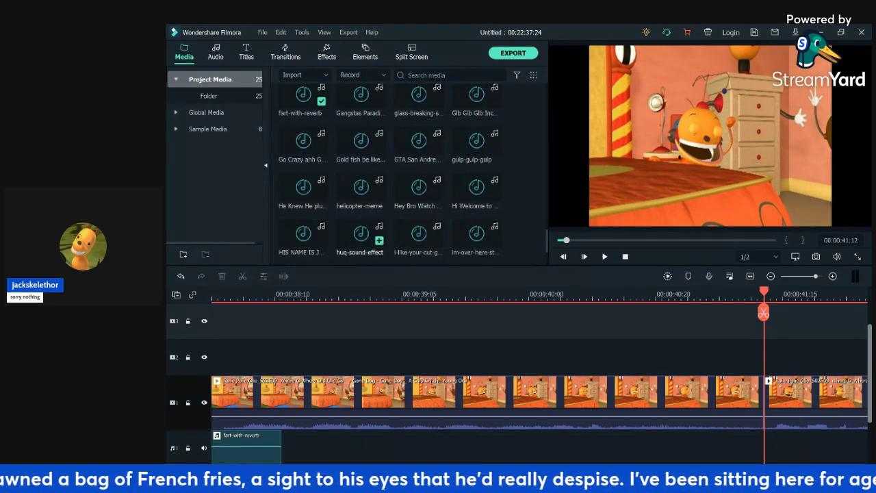
pyautogui.moveTo(477, 235); pyautogui.dragTo(551, 442)
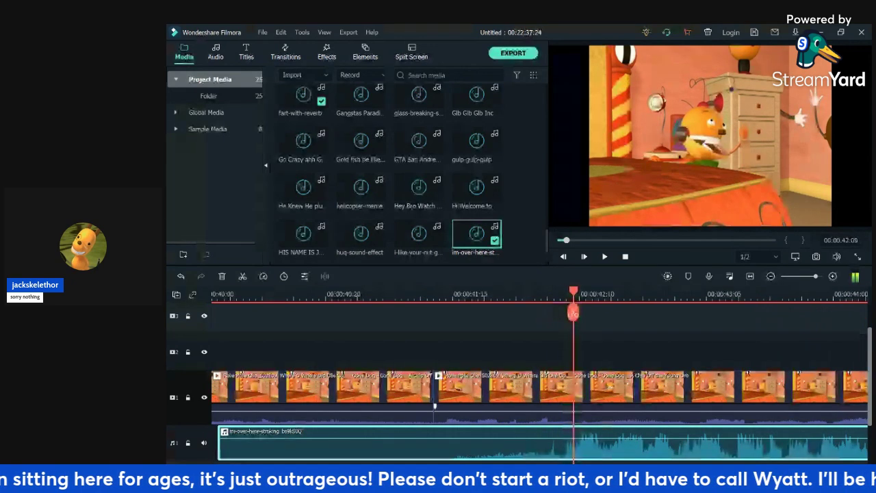
# - Split the im-over-here-stroking audio clip at 00:00:42:17 and delete the part before the cut
pyautogui.moveTo(580, 293); pyautogui.dragTo(625, 293)
pyautogui.click(624, 313)
pyautogui.click(534, 444)
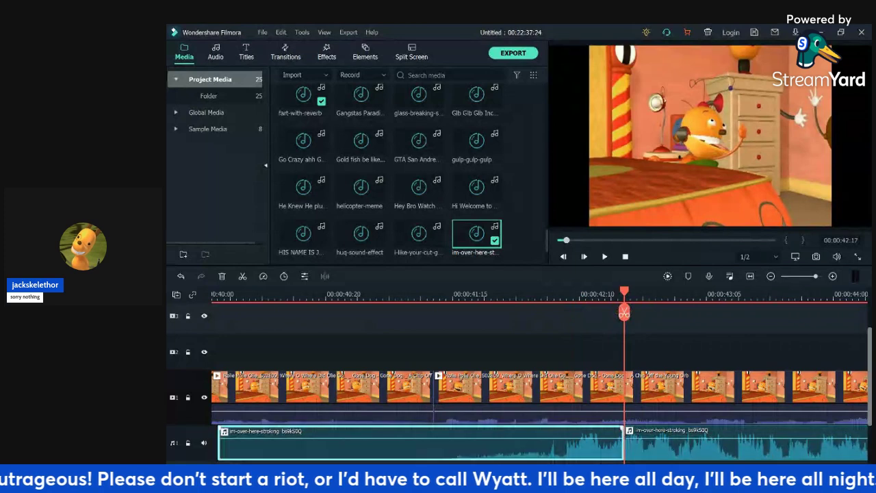
pyautogui.click(221, 277)
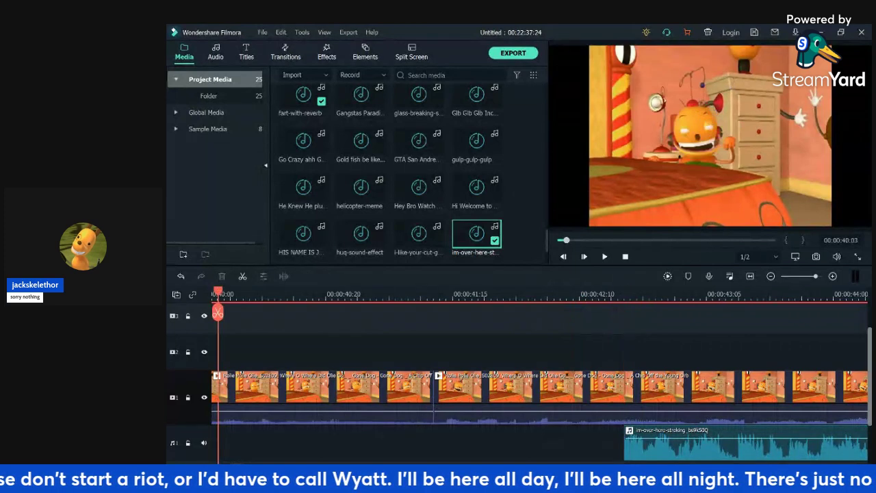
# - Play back from 00:00:40:03 to check the sound's timing, and move the remaining audio clip to start at 00:00:42:21
pyautogui.press('space')
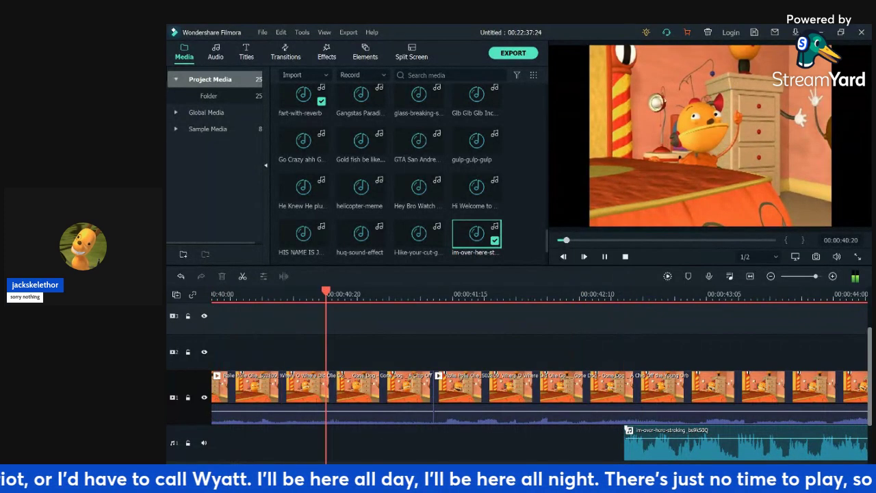
pyautogui.press('space')
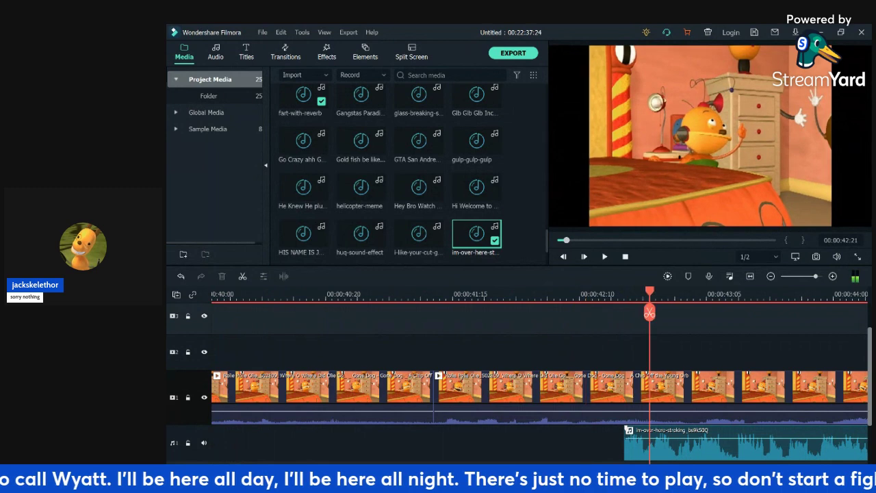
pyautogui.moveTo(684, 445); pyautogui.dragTo(707, 445)
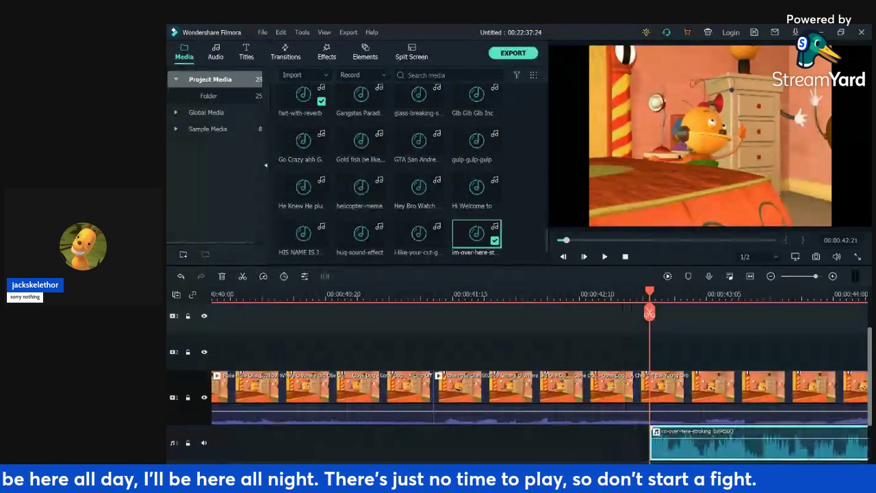
# - Split the main video clip at 00:00:42:21 and lower the volume of the im-over-here-stroking audio clip
pyautogui.click(658, 403)
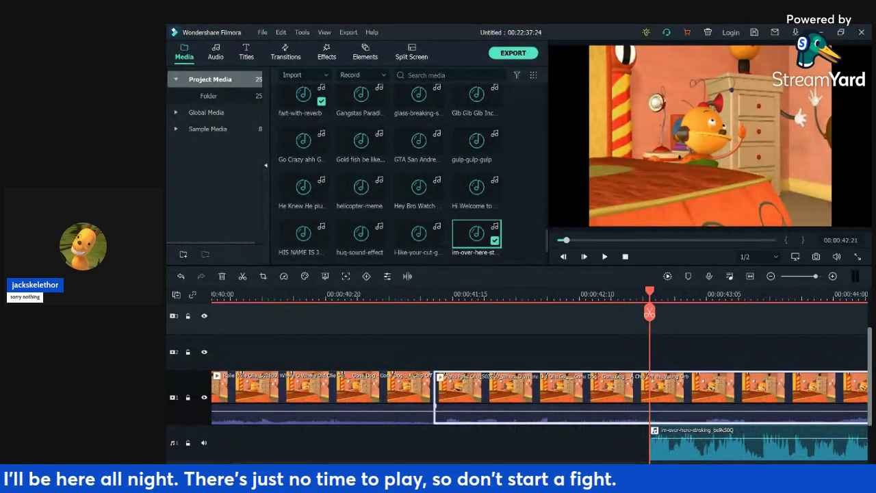
pyautogui.click(650, 313)
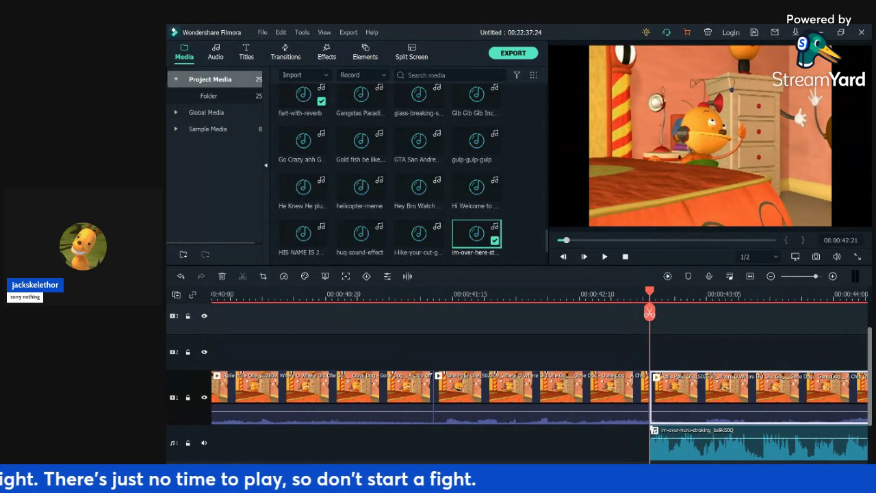
pyautogui.moveTo(710, 434); pyautogui.dragTo(716, 440)
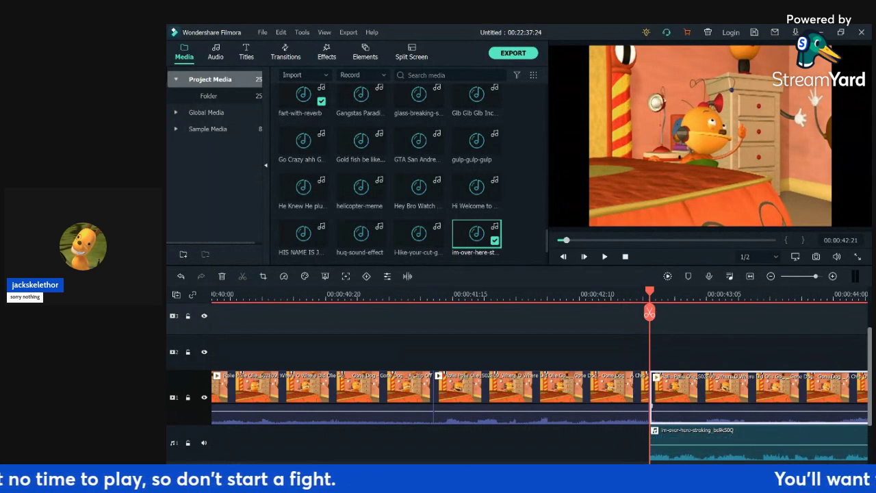
# - Play back the im-over-here-stroking sound, split its audio clip at 00:00:43:19 and delete the part after the cut
pyautogui.press('space')
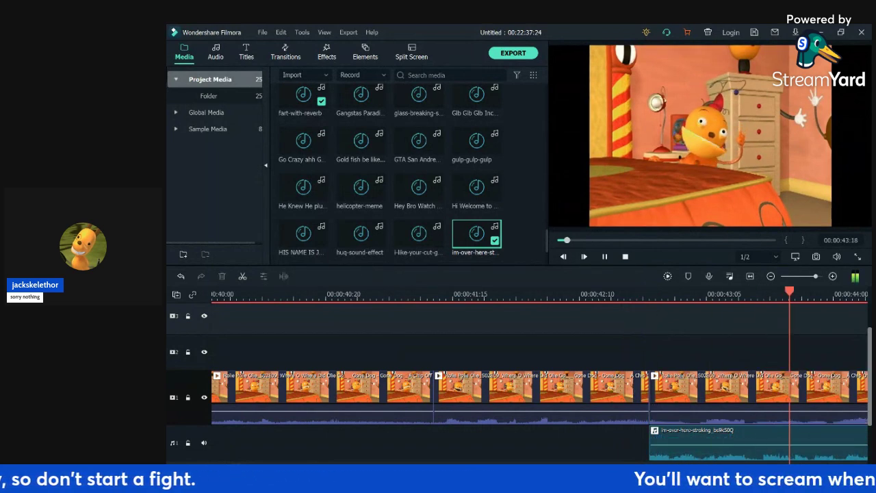
pyautogui.press('space')
pyautogui.click(453, 294)
pyautogui.press('space')
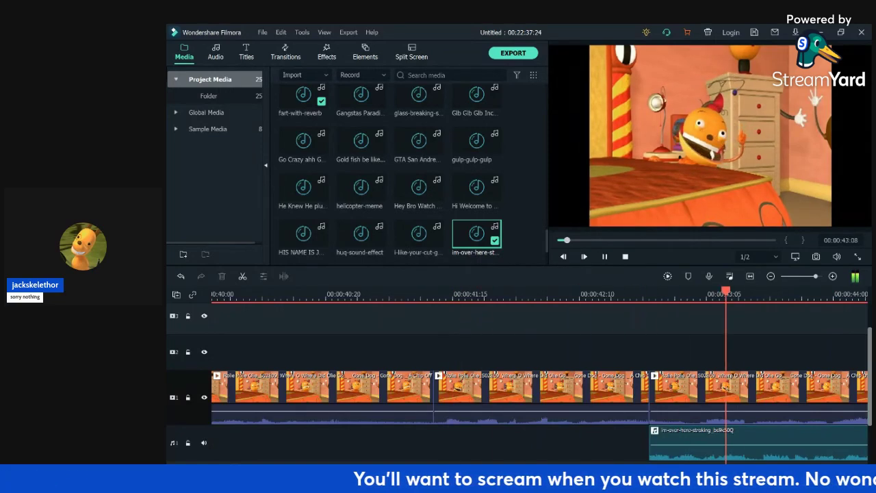
pyautogui.press('Left')
pyautogui.press('Left')
pyautogui.press('Left')
pyautogui.press('Left')
pyautogui.press('Left')
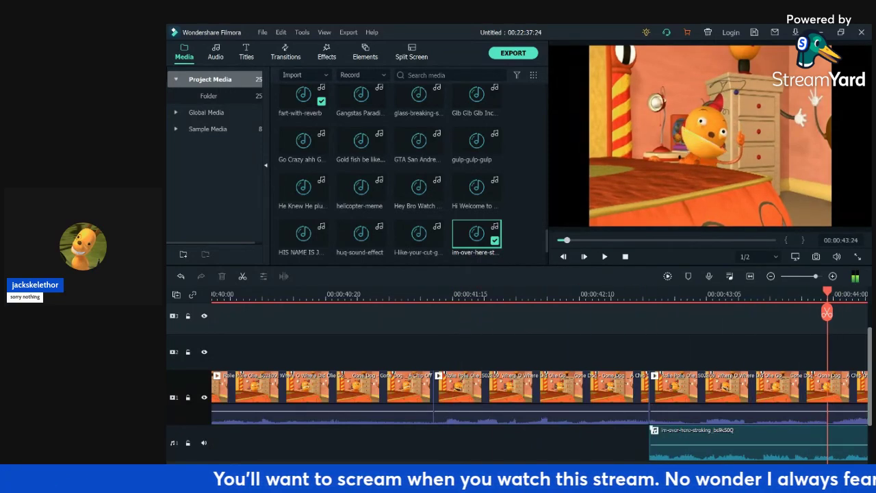
pyautogui.press('Left')
pyautogui.press('Right')
pyautogui.click(787, 444)
pyautogui.press('Right')
pyautogui.hotkey('ctrl', 'b')
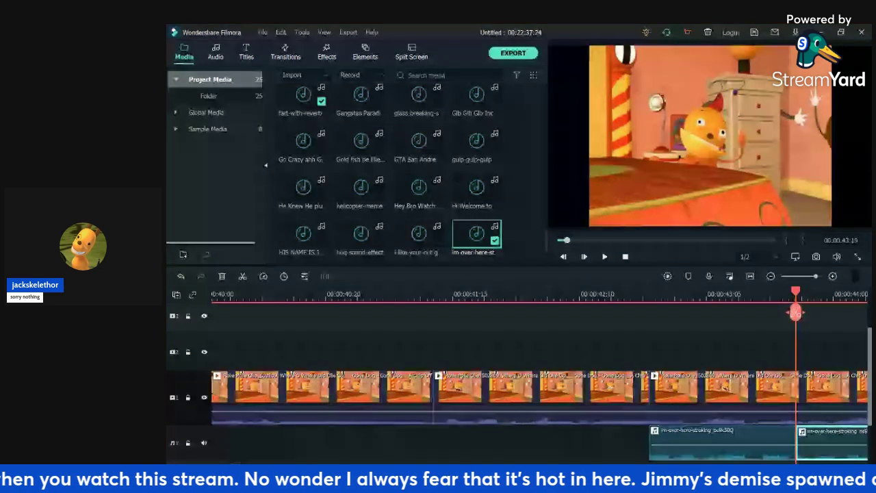
pyautogui.press('Delete')
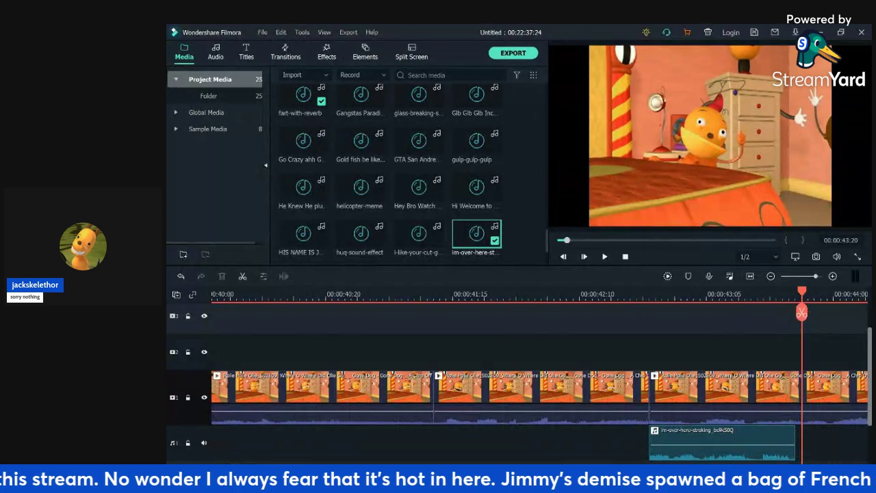
# - Split the main video clip at 00:00:43:19 and 00:00:45:04, and delete the section between the two cuts
pyautogui.moveTo(814, 292); pyautogui.dragTo(796, 292)
pyautogui.click(794, 392)
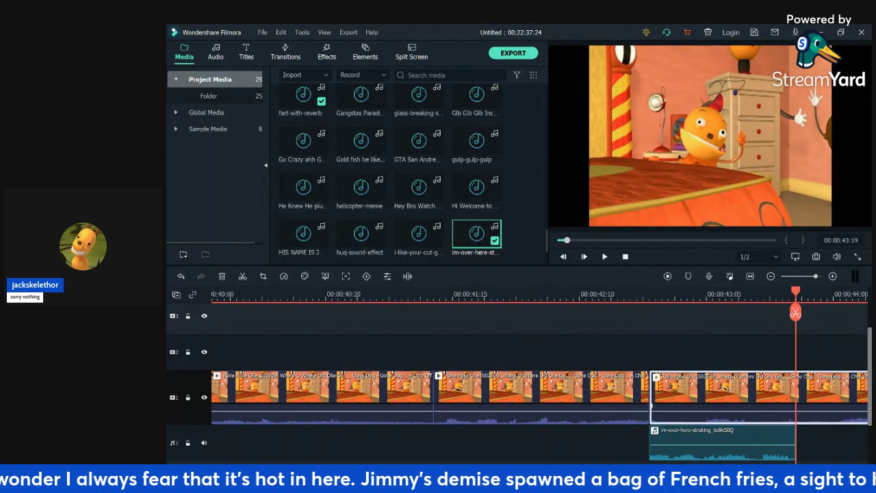
pyautogui.press('space')
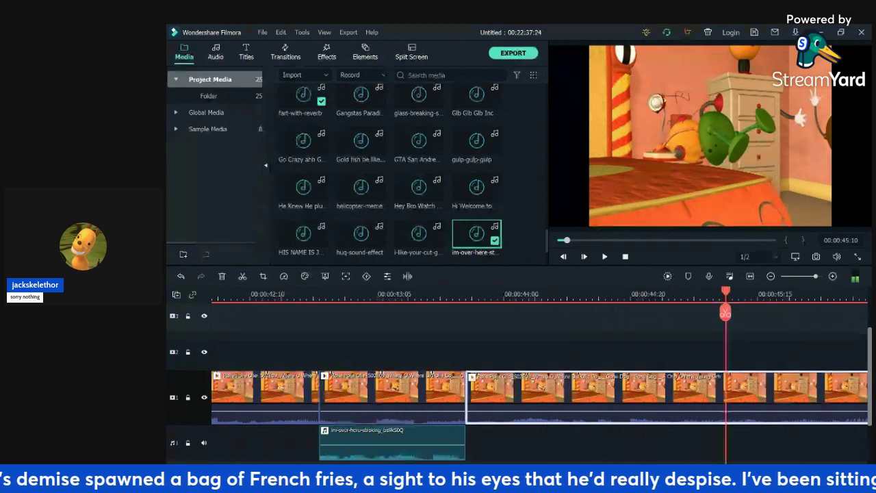
pyautogui.press('Left')
pyautogui.press('Left')
pyautogui.press('Left')
pyautogui.press('Left')
pyautogui.press('Left')
pyautogui.press('Left')
pyautogui.press('Left')
pyautogui.press('Right')
pyautogui.press('Left')
pyautogui.press('Left')
pyautogui.press('Left')
pyautogui.press('Right')
pyautogui.press('Right')
pyautogui.press('Right')
pyautogui.press('Right')
pyautogui.press('Right')
pyautogui.press('Right')
pyautogui.press('Right')
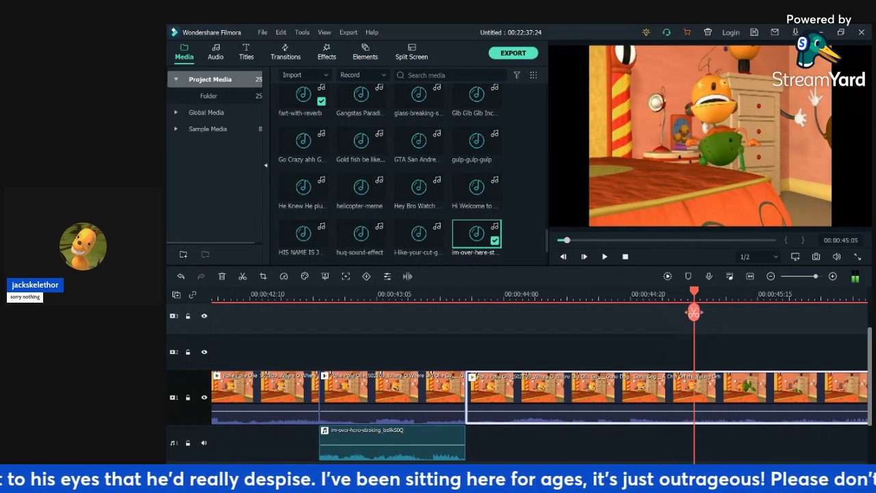
pyautogui.press('Left')
pyautogui.press('Left')
pyautogui.press('Left')
pyautogui.press('Left')
pyautogui.press('Left')
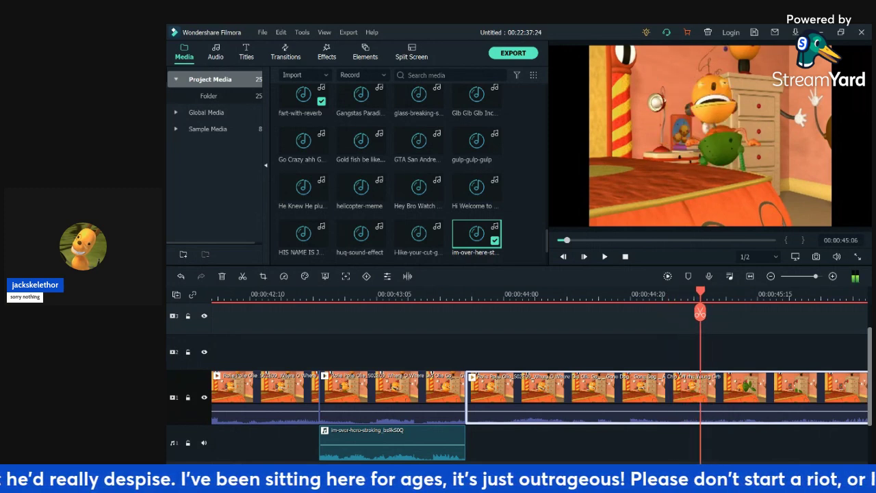
pyautogui.press('Right')
pyautogui.hotkey('ctrl', 'b')
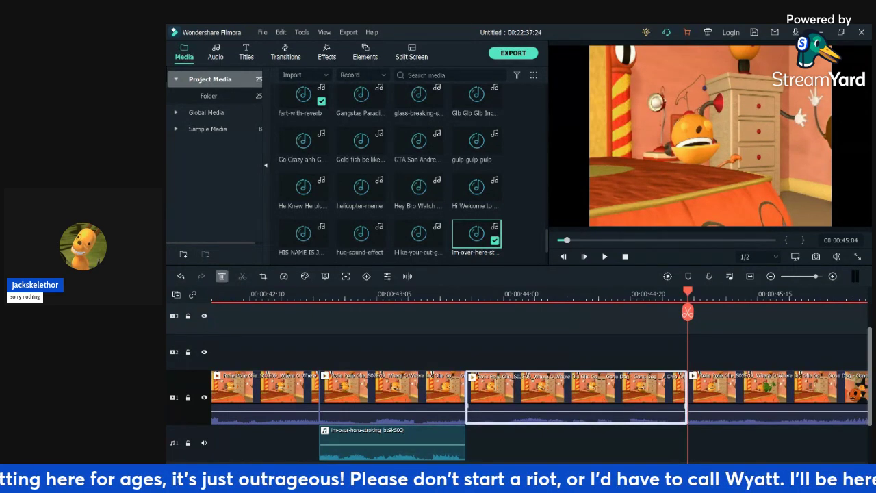
pyautogui.press('Delete')
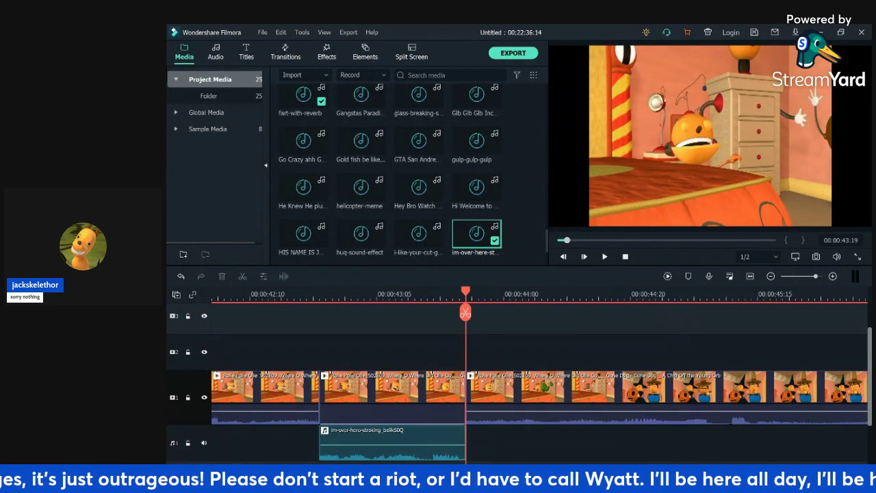
# - Play back the sequence around the im-over-here-stroking sound and split the main video clip at 00:00:44:00
pyautogui.click(213, 294)
pyautogui.press('space')
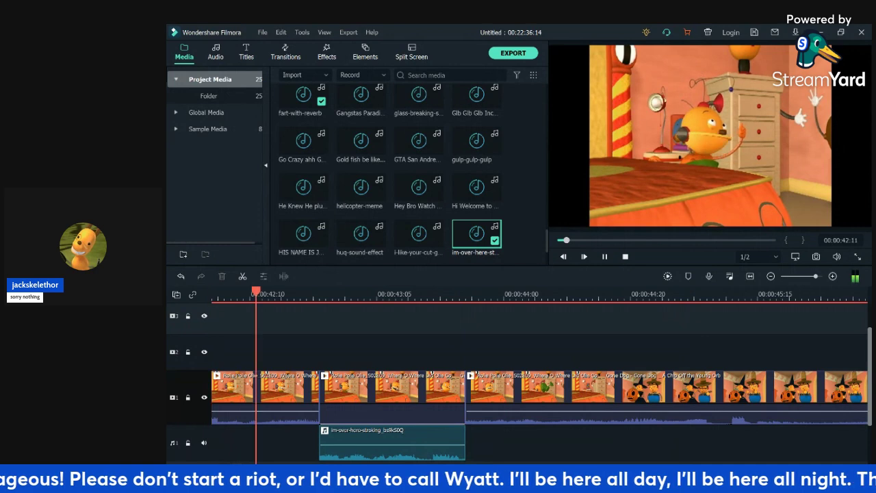
pyautogui.press('space')
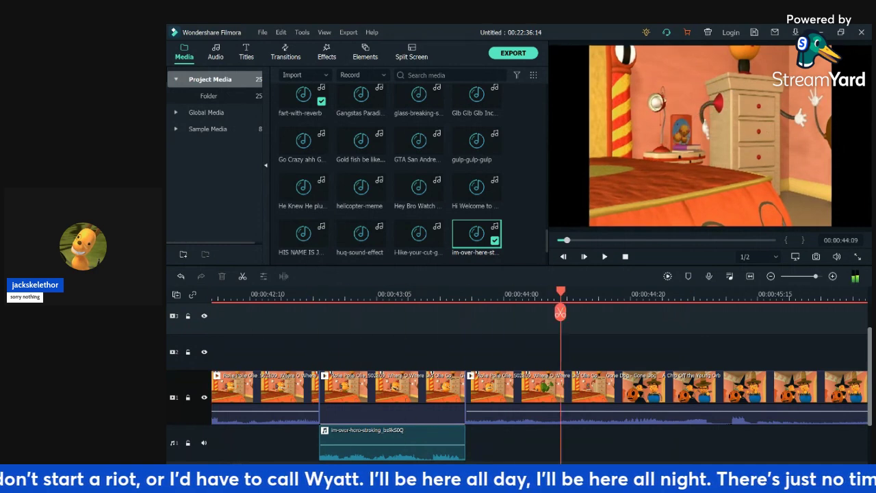
pyautogui.press('space')
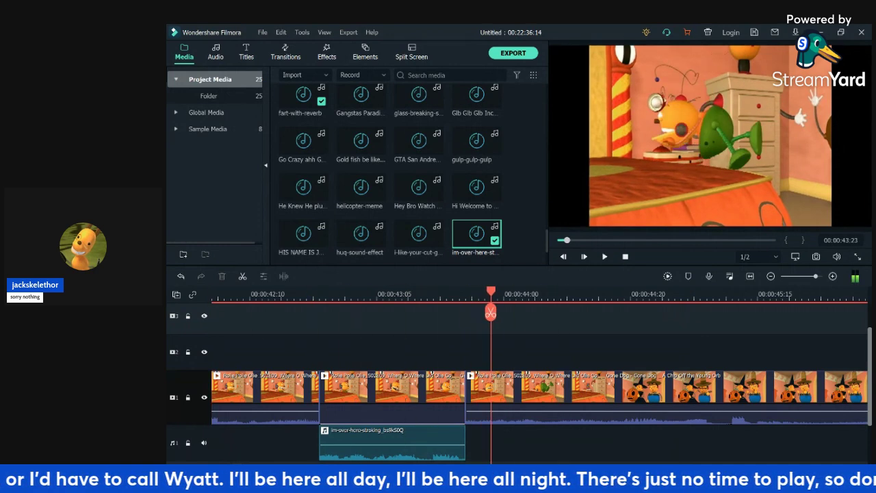
pyautogui.press('Right')
pyautogui.press('Left')
pyautogui.press('Left')
pyautogui.press('Left')
pyautogui.press('Left')
pyautogui.press('Left')
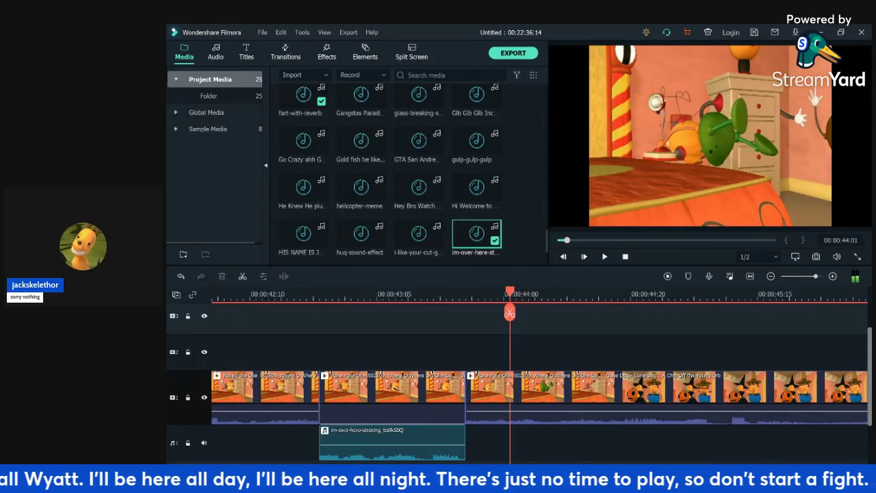
pyautogui.press('Left')
pyautogui.press('Left')
pyautogui.press('Left')
pyautogui.press('Right')
pyautogui.press('Right')
pyautogui.press('Right')
pyautogui.press('Right')
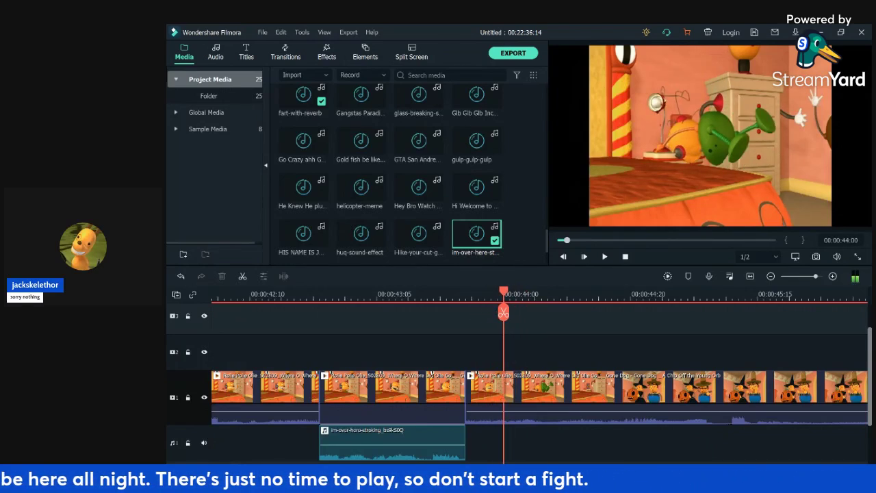
pyautogui.hotkey('ctrl', 'b')
# - Split the main video clip at 00:00:44:05 and delete the short section from 00:00:44:00 to that cut
pyautogui.press('space')
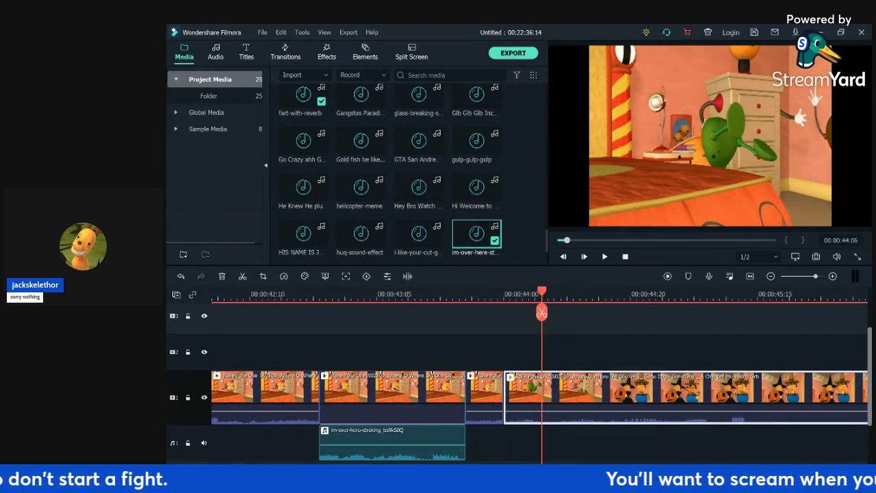
pyautogui.click(541, 312)
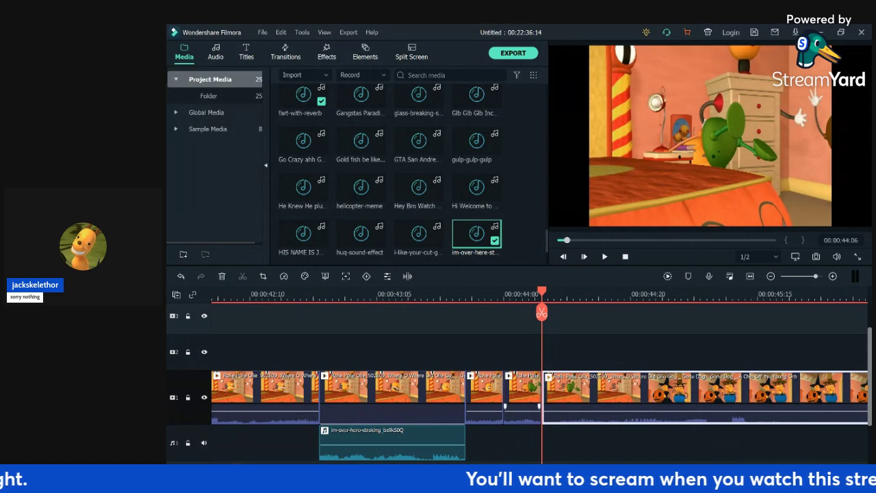
pyautogui.hotkey('ctrl', 'z')
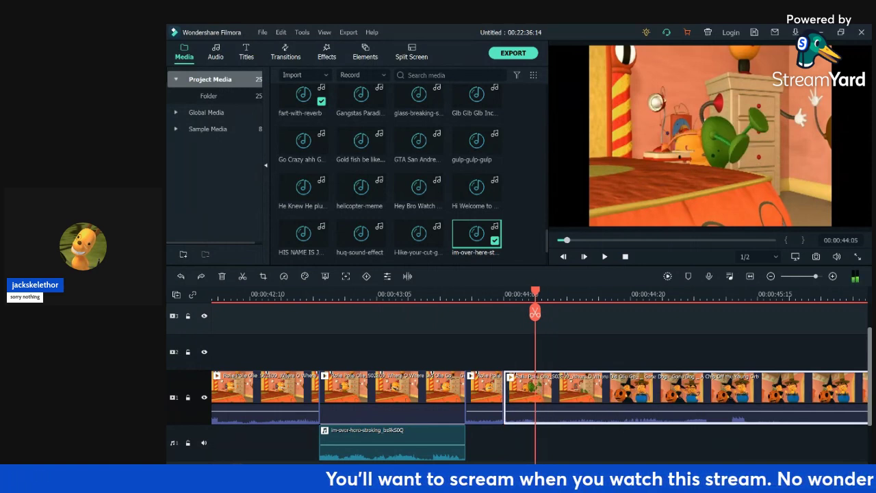
pyautogui.click(535, 313)
pyautogui.press('Left')
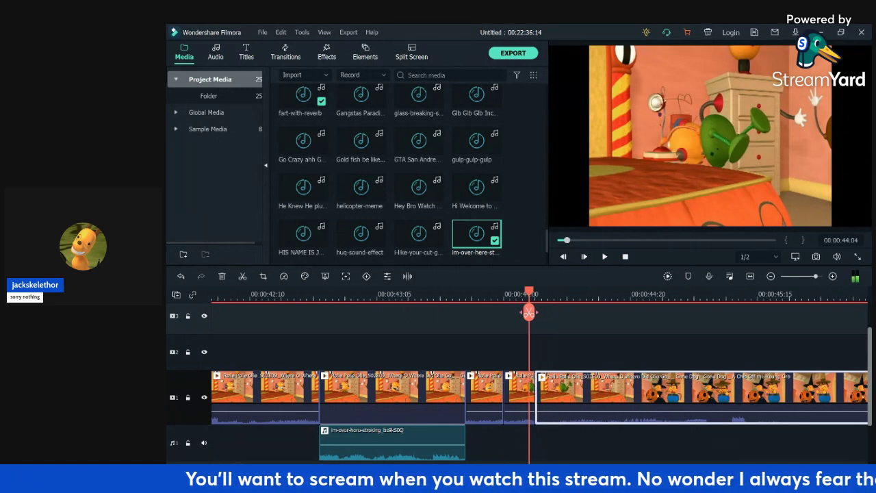
pyautogui.click(517, 399)
pyautogui.press('Left')
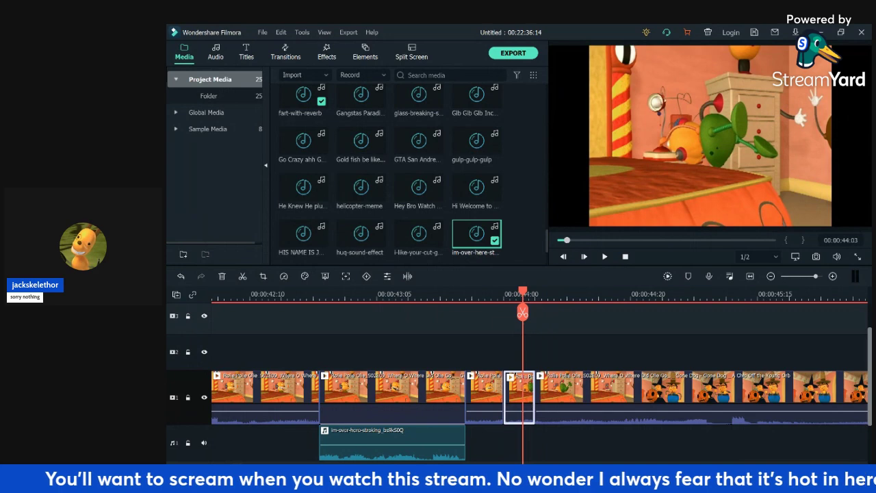
pyautogui.press('Delete')
# - Step frame by frame and play through the footage around 00:00:44:00 to check how the shortened fall plays
pyautogui.press('Left')
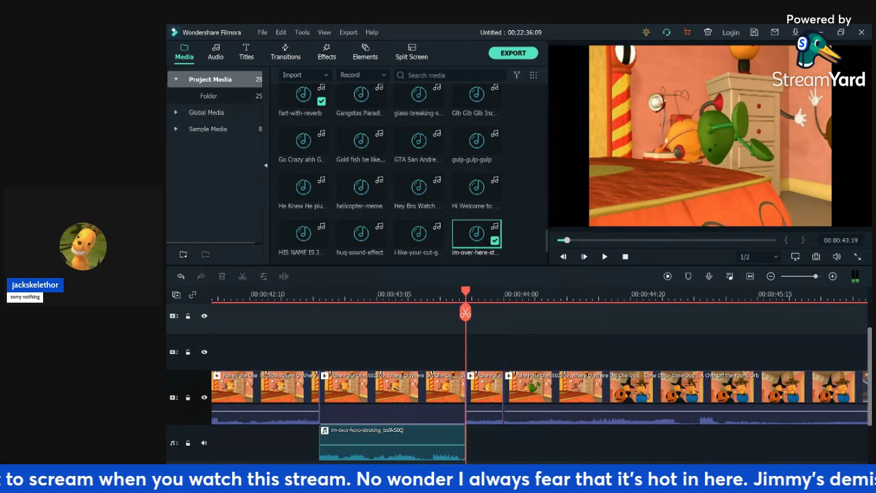
pyautogui.press('Left')
pyautogui.press('Left')
pyautogui.press('Left')
pyautogui.press('Left')
pyautogui.press('Left')
pyautogui.press('space')
pyautogui.press('Up')
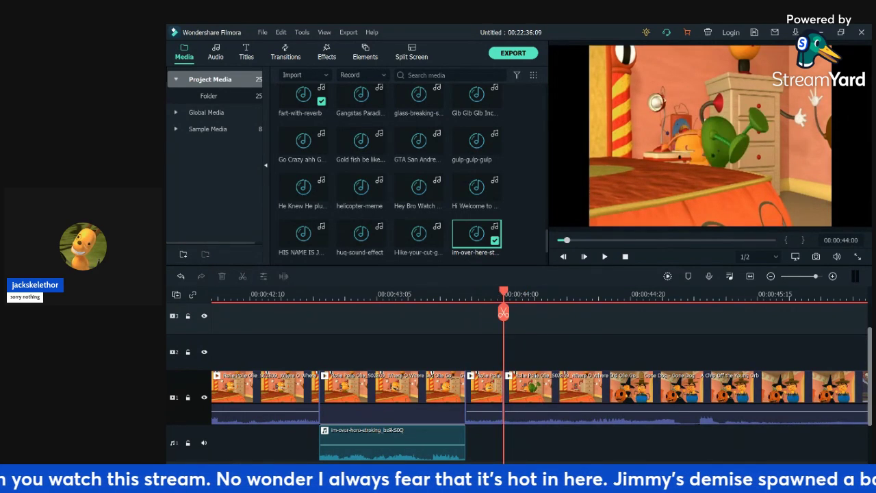
pyautogui.press('Right')
pyautogui.press('Right')
pyautogui.press('Right')
pyautogui.press('Up')
pyautogui.press('Right')
pyautogui.press('Right')
pyautogui.press('Right')
pyautogui.press('Right')
pyautogui.press('Right')
pyautogui.press('Right')
pyautogui.press('Right')
pyautogui.press('Right')
pyautogui.press('Right')
pyautogui.press('Right')
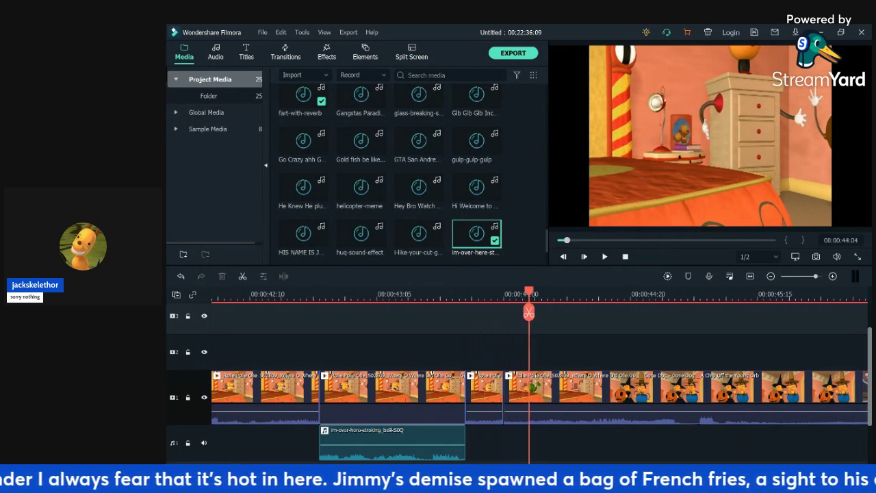
pyautogui.press('Up')
pyautogui.press('space')
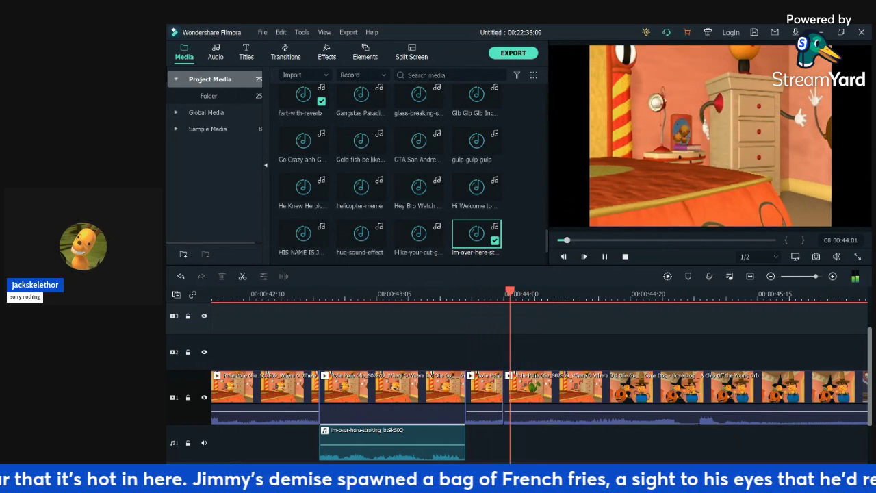
pyautogui.press('space')
pyautogui.press('space')
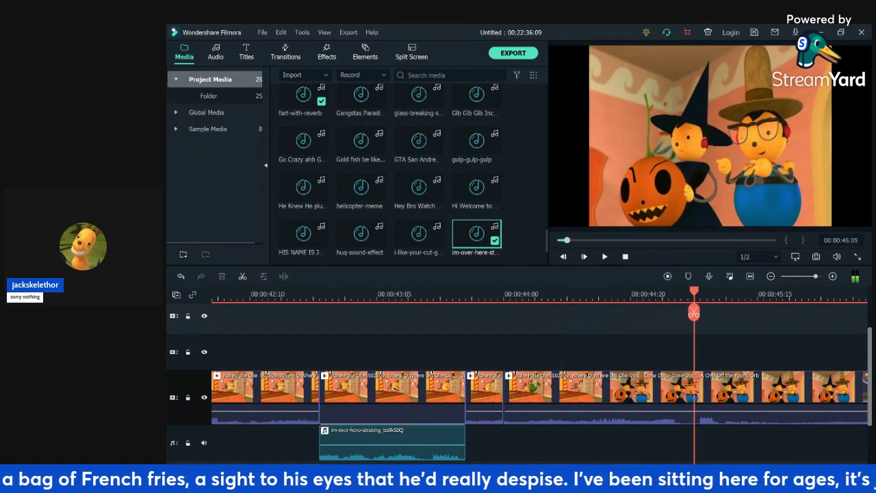
# - Split the main video clip at 00:00:45:11 and 00:00:45:20, and delete the section between the two cuts
pyautogui.press('Left')
pyautogui.press('Left')
pyautogui.press('Left')
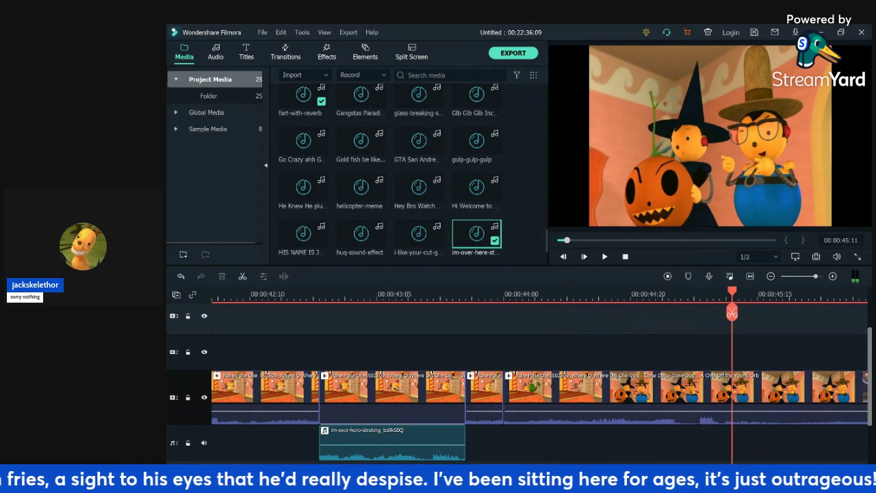
pyautogui.press('Right')
pyautogui.press('Right')
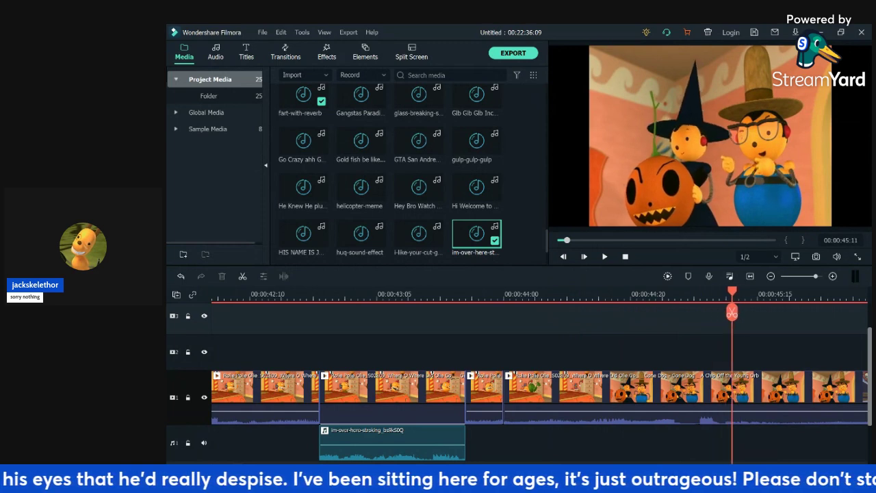
pyautogui.click(732, 312)
pyautogui.moveTo(732, 312); pyautogui.dragTo(789, 312)
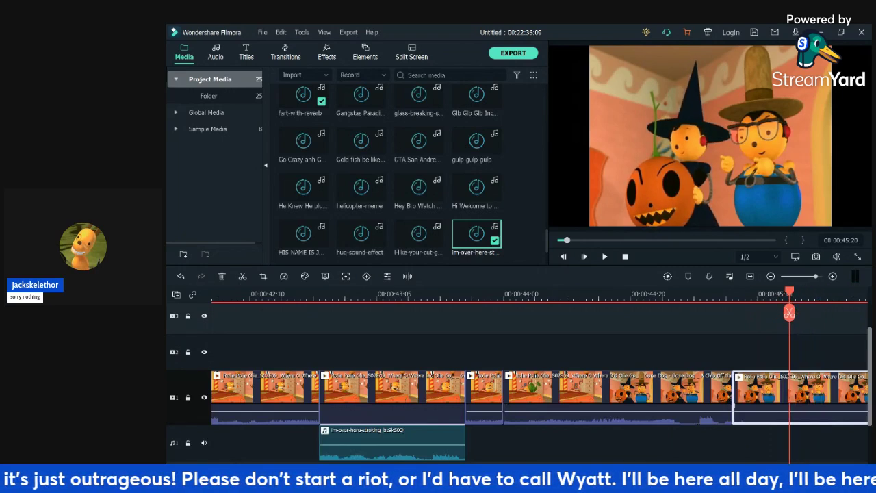
pyautogui.click(790, 313)
pyautogui.click(761, 403)
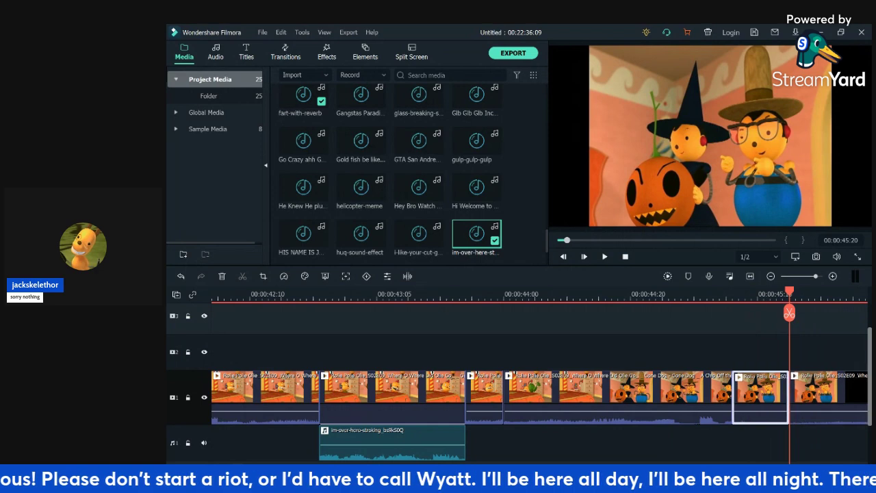
pyautogui.click(222, 277)
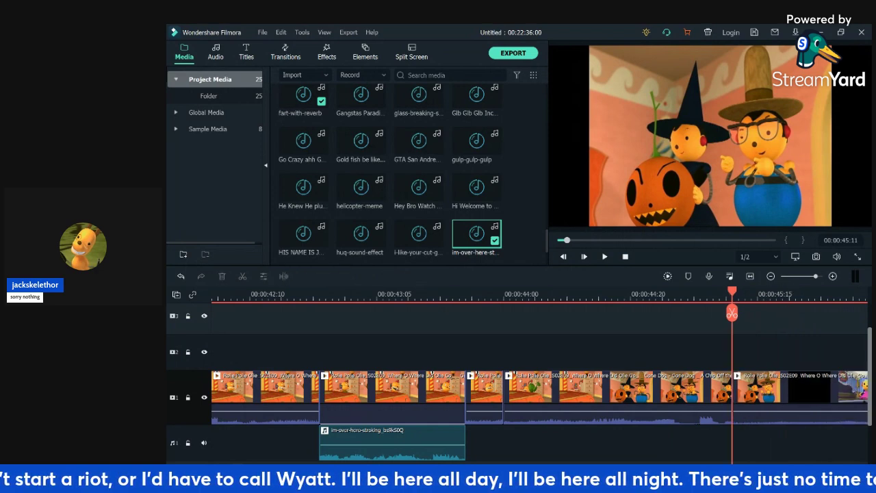
# - Play back from shortly before the 00:00:45:11 cut to past 00:00:48:00, and return the playhead to near the timeline's start
pyautogui.click(605, 295)
pyautogui.press('space')
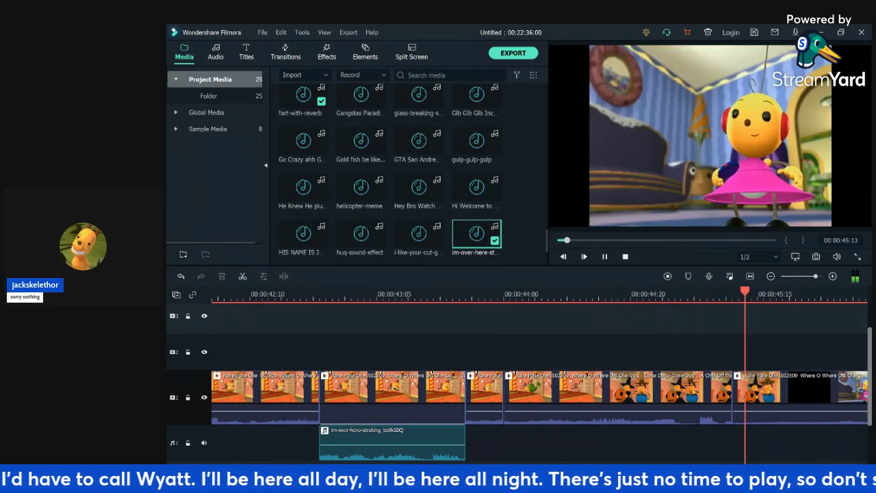
pyautogui.press('space')
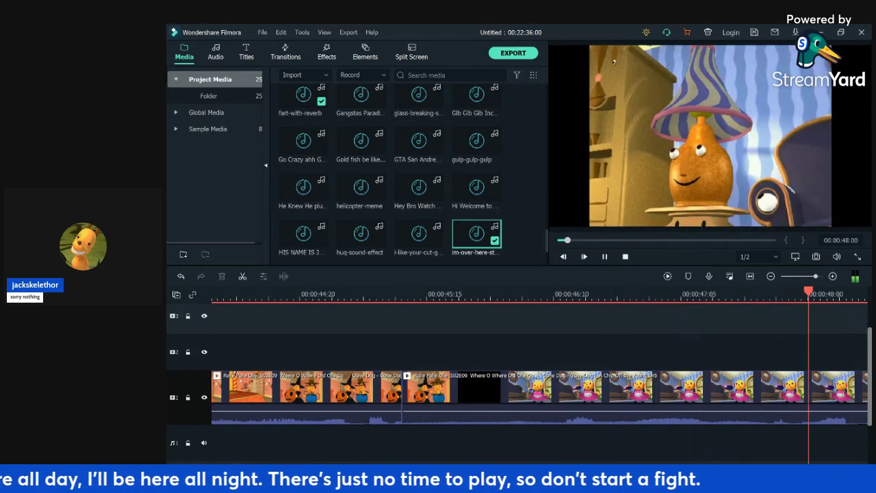
pyautogui.press('space')
pyautogui.scroll(-5, 540, 369)
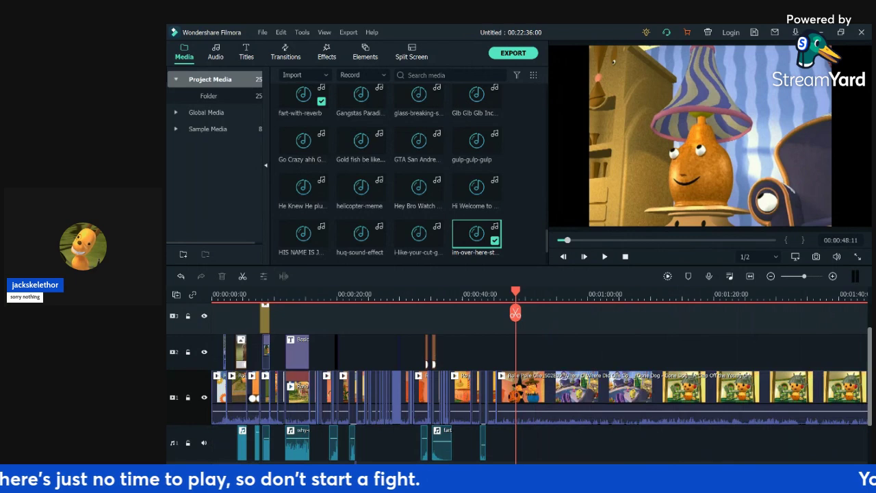
pyautogui.click(216, 294)
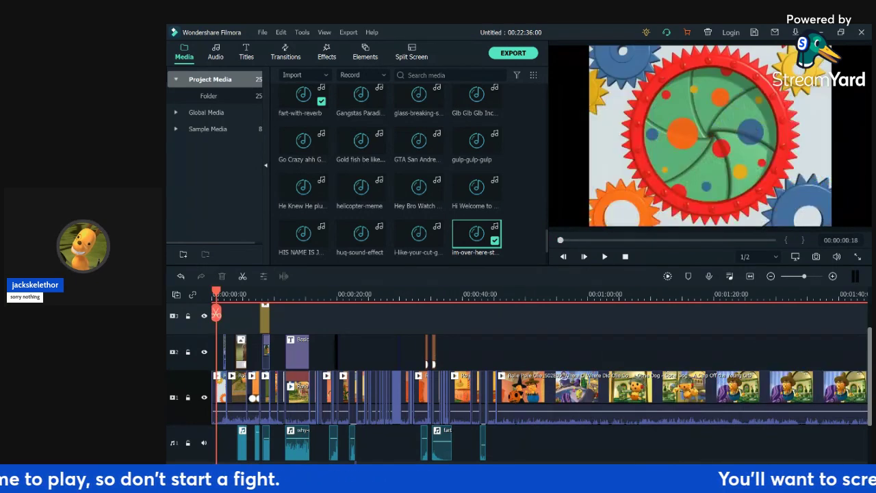
# - Play back the edited opening and the section up to about 00:00:45:24 to review the cuts
pyautogui.press('space')
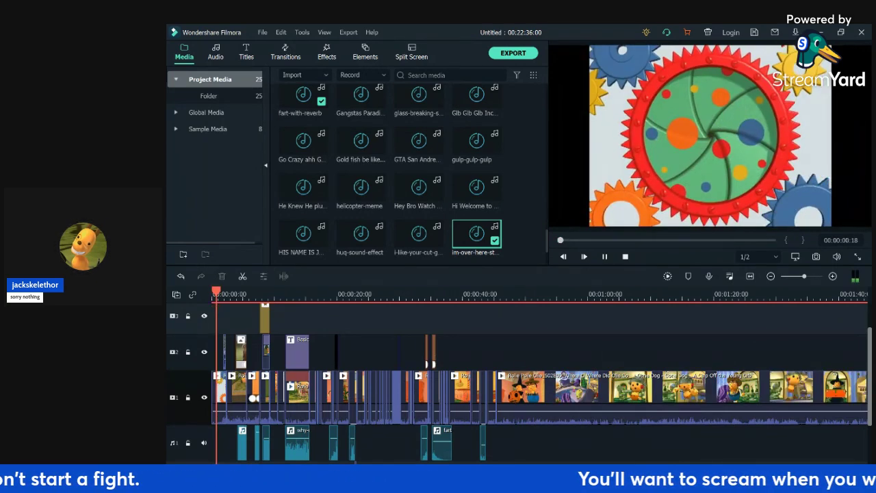
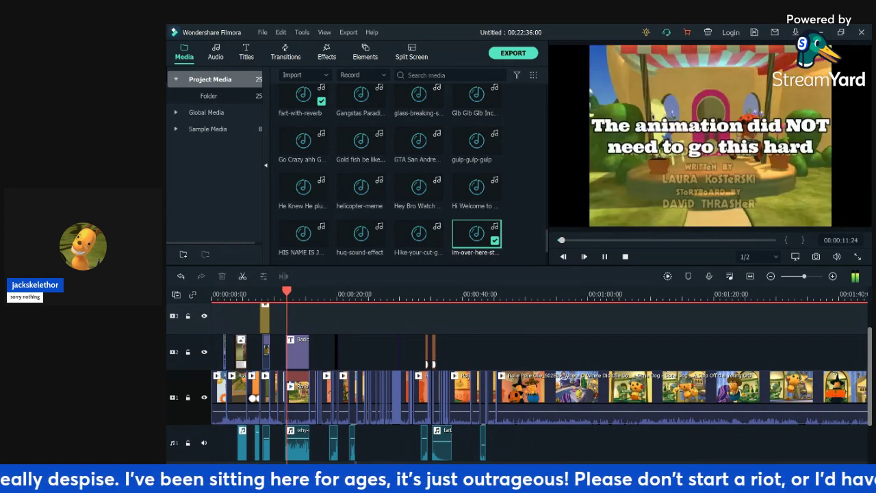
pyautogui.click(221, 294)
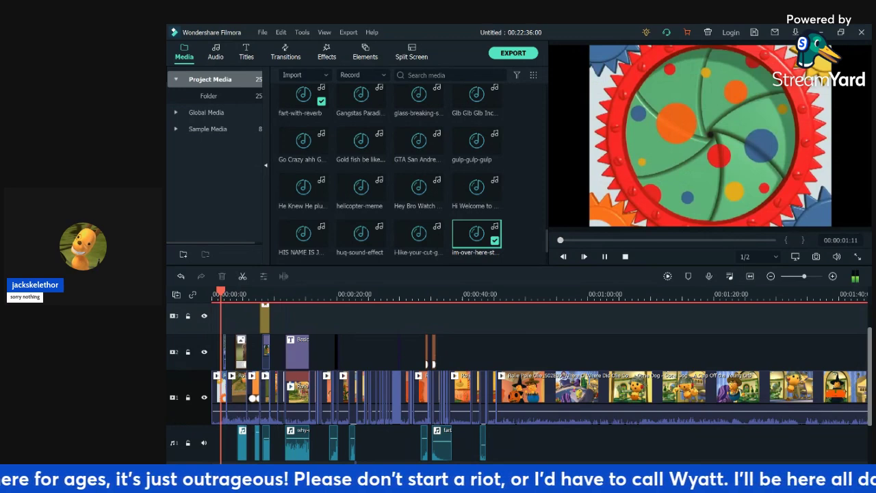
pyautogui.click(359, 294)
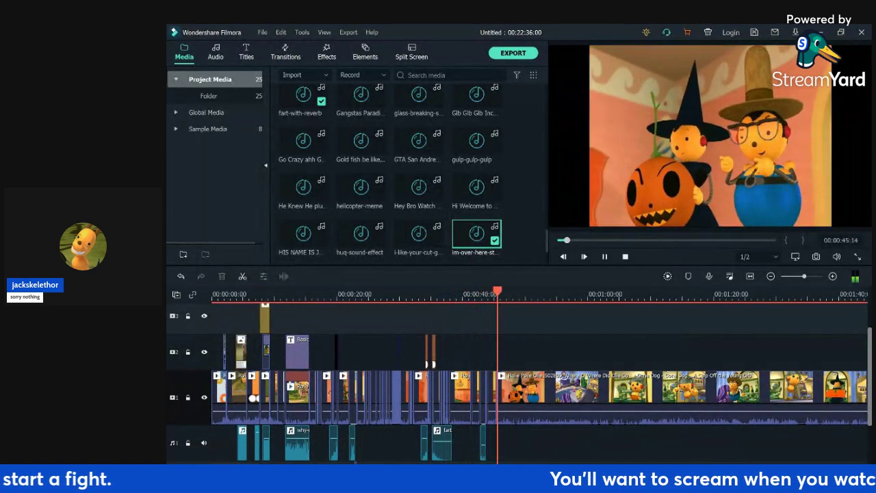
pyautogui.press('space')
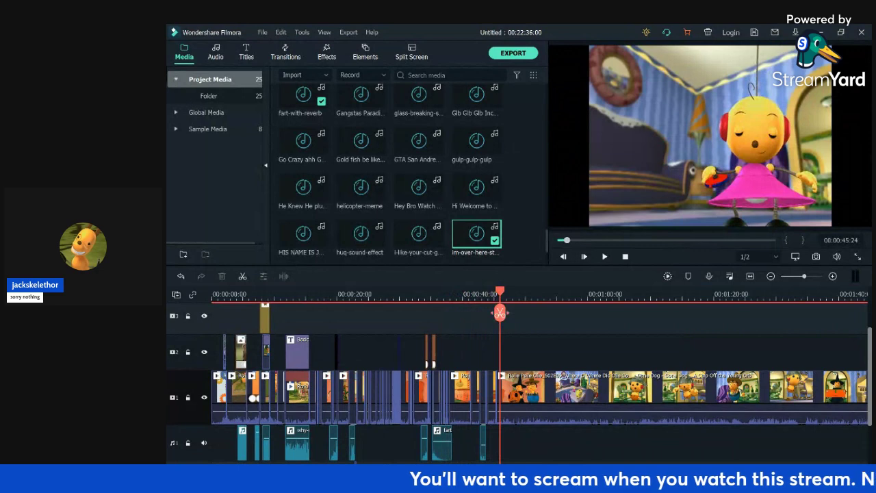
# - Speed up the main video clip that starts just before 00:00:38:00 to 1.86x
pyautogui.scroll(4, 448, 383)
pyautogui.press('space')
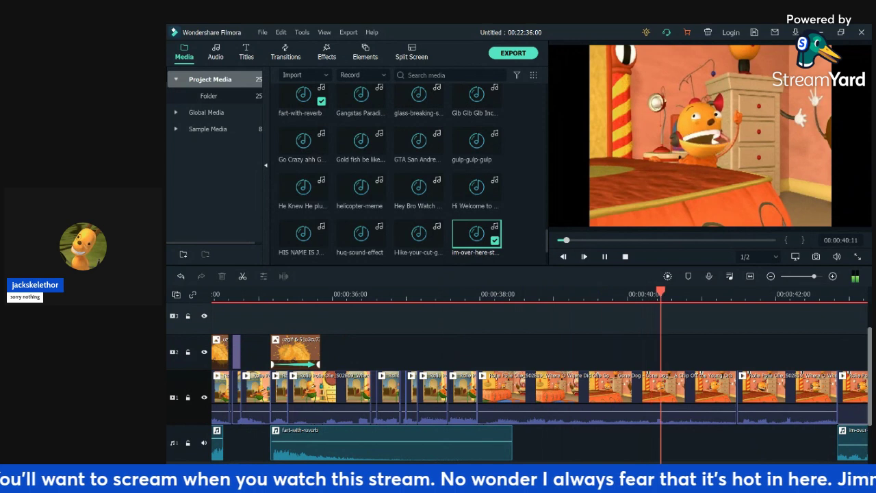
pyautogui.press('space')
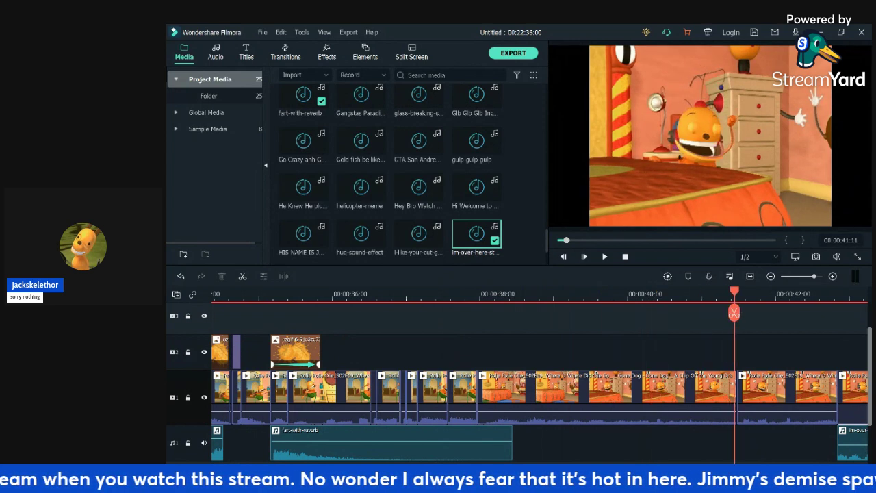
pyautogui.click(607, 397)
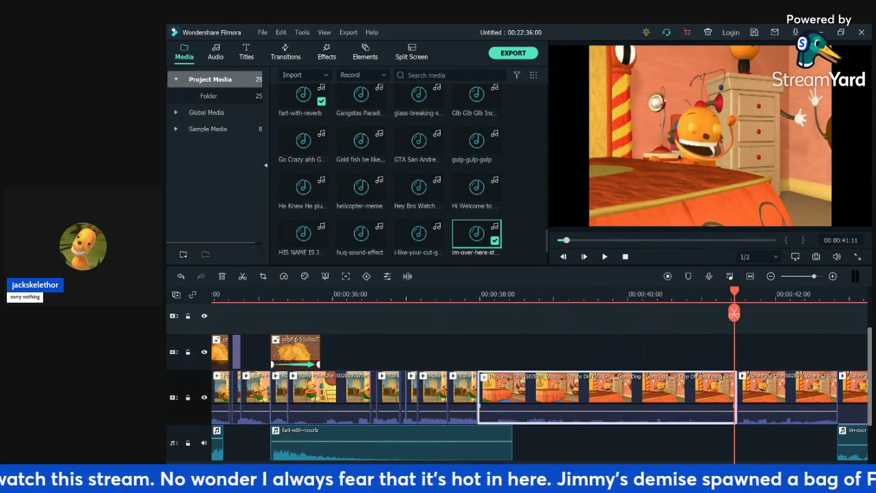
pyautogui.hotkey('ctrl', 'r')
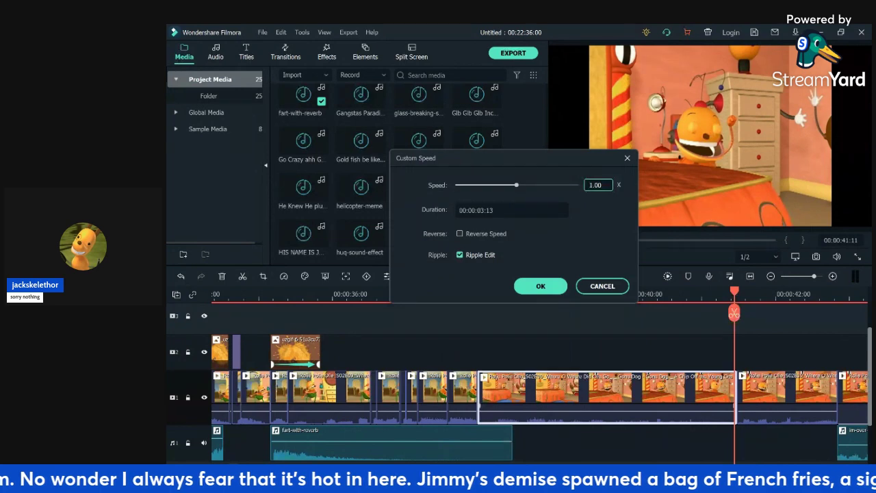
pyautogui.moveTo(516, 185); pyautogui.dragTo(517, 185)
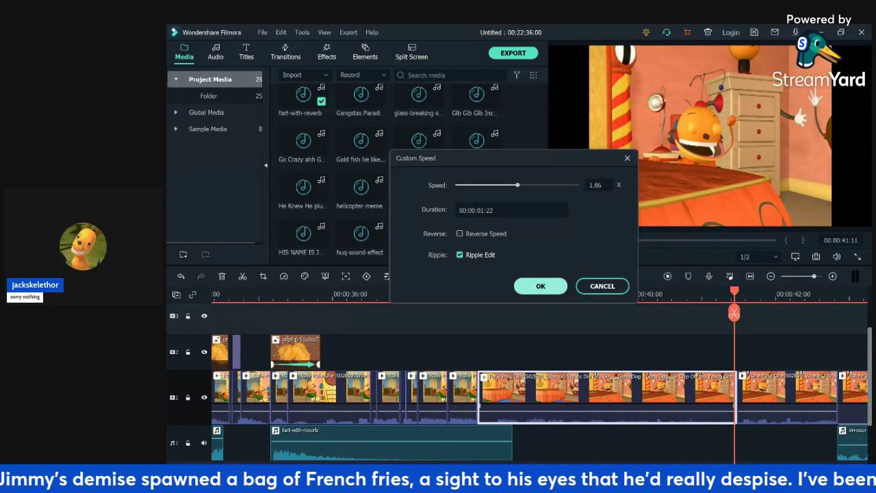
pyautogui.click(541, 286)
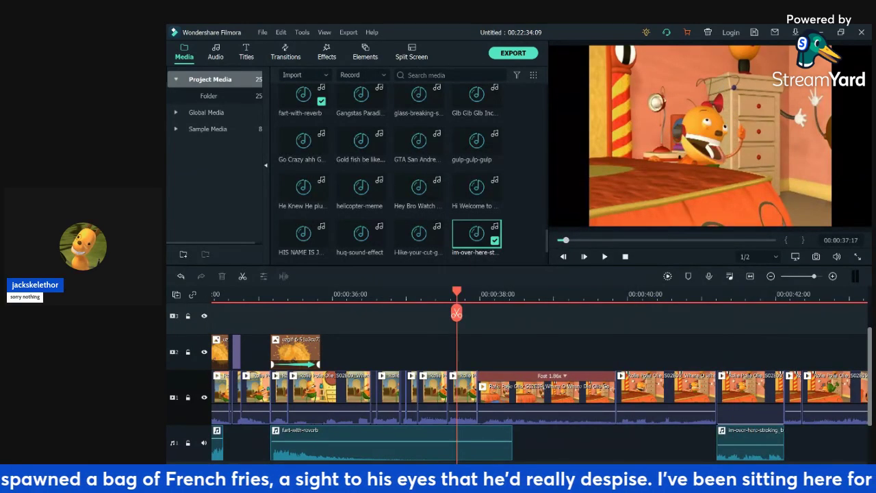
# - Play through the sped-up section and set the speed of the short clip directly after it to 1.86x
pyautogui.press('space')
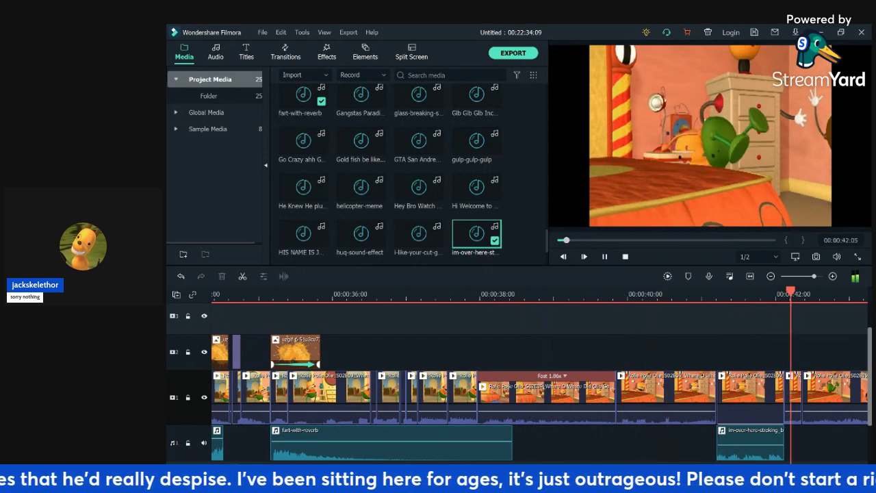
pyautogui.press('space')
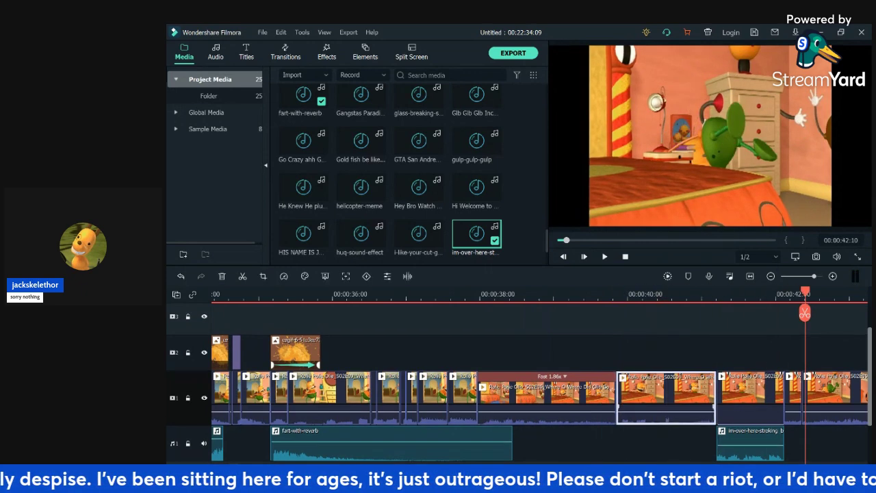
pyautogui.hotkey('ctrl', 'r')
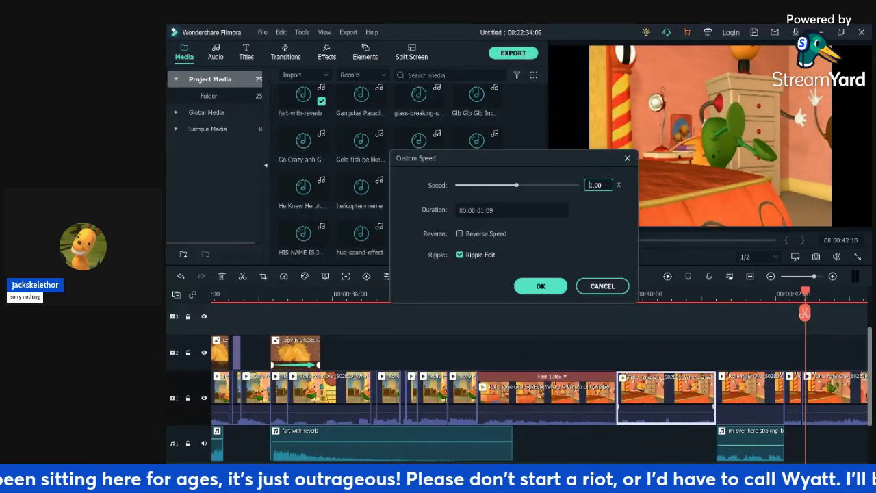
pyautogui.moveTo(517, 185); pyautogui.dragTo(523, 185)
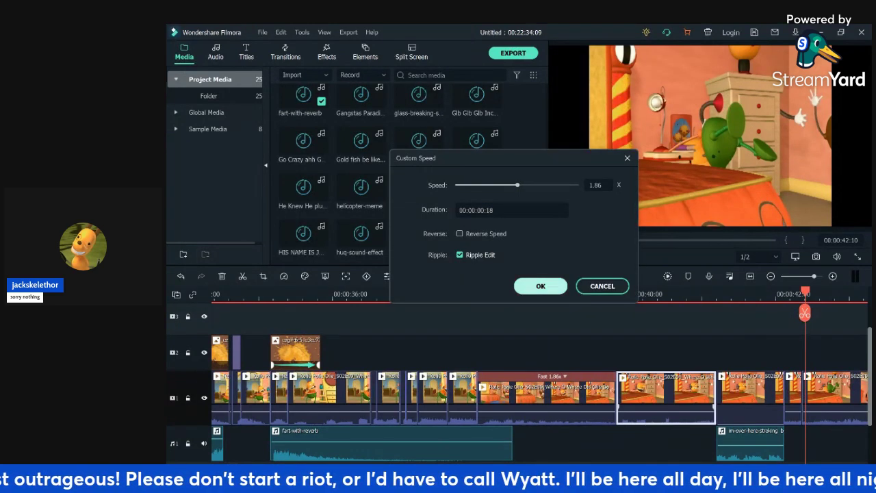
pyautogui.press('Return')
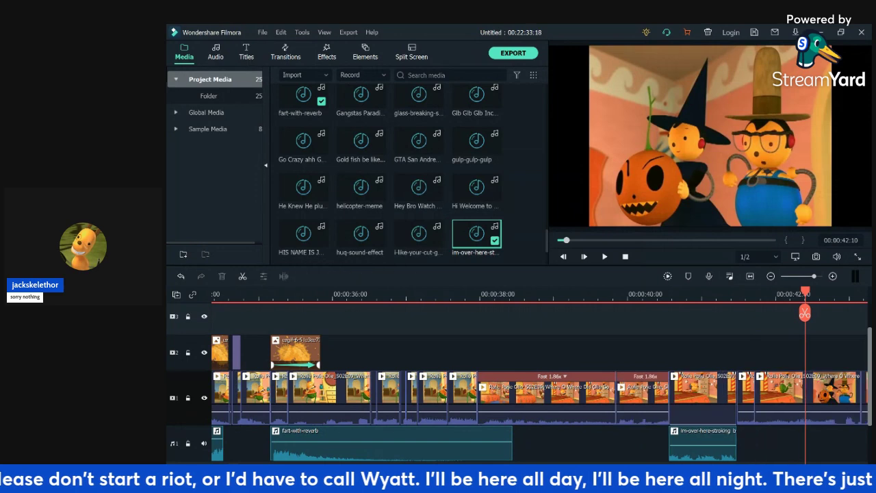
# - Play back both sped-up clips and raise the audio volume of the first one
pyautogui.press('space')
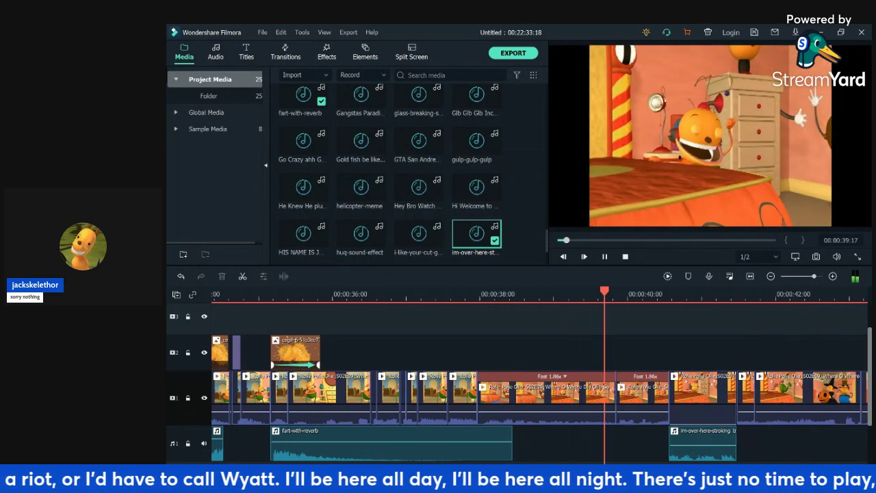
pyautogui.press('space')
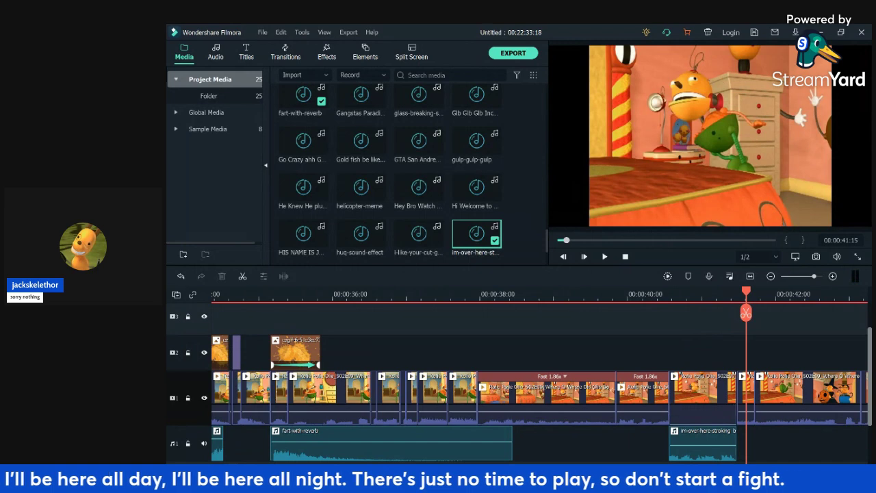
pyautogui.click(524, 295)
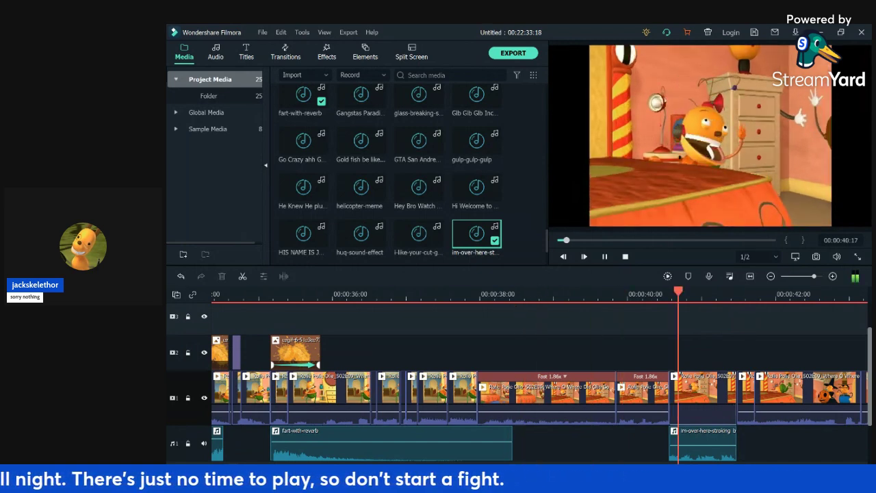
pyautogui.press('space')
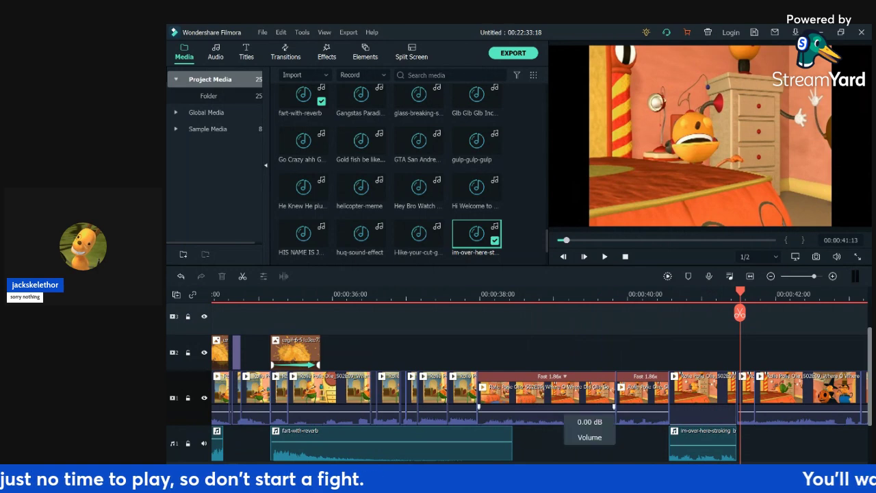
pyautogui.moveTo(565, 410); pyautogui.dragTo(568, 408)
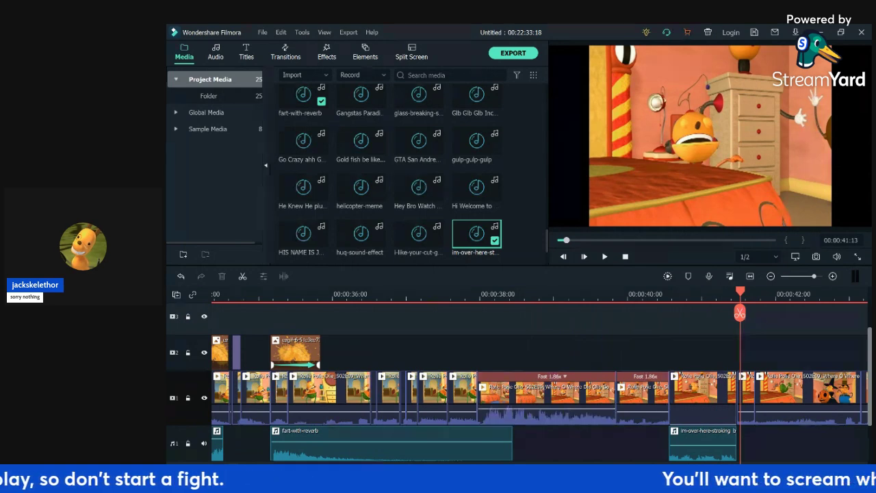
# - Raise the second sped-up clip's volume to 12 dB, boost the im-over-here sound effect, and play the section to check the levels
pyautogui.click(454, 295)
pyautogui.press('space')
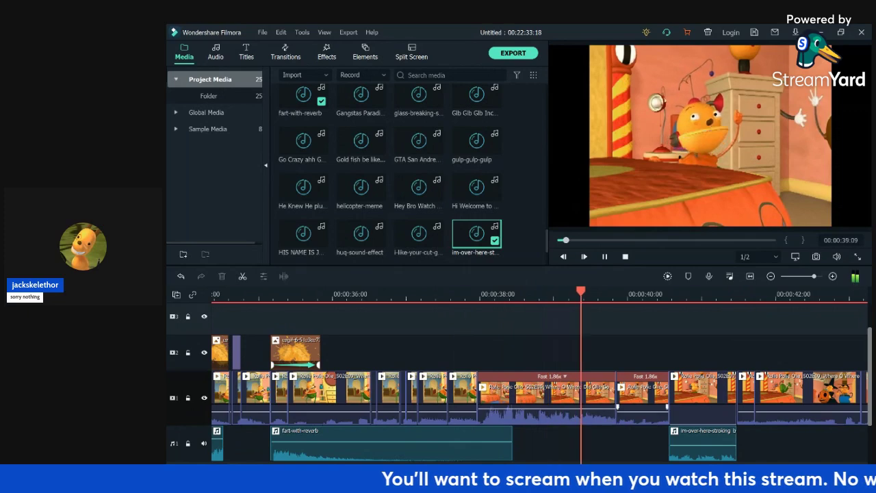
pyautogui.press('space')
pyautogui.moveTo(635, 411); pyautogui.dragTo(635, 407)
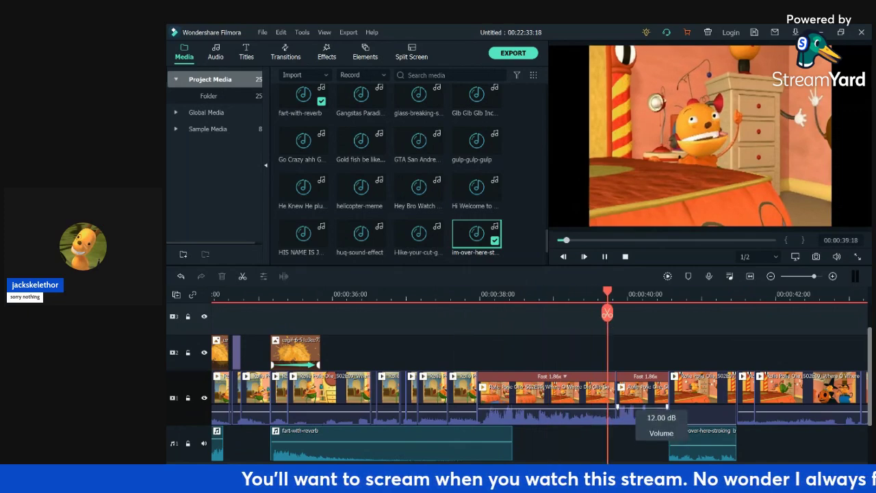
pyautogui.press('space')
pyautogui.press('space')
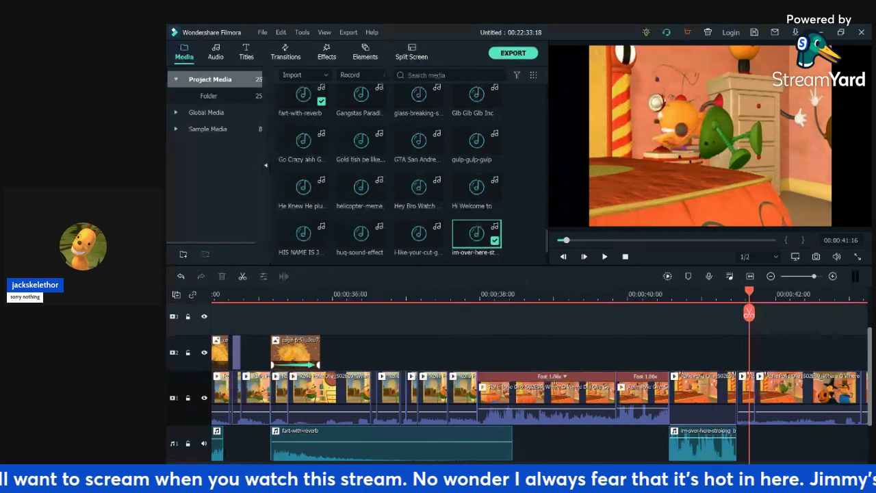
pyautogui.click(607, 294)
pyautogui.press('space')
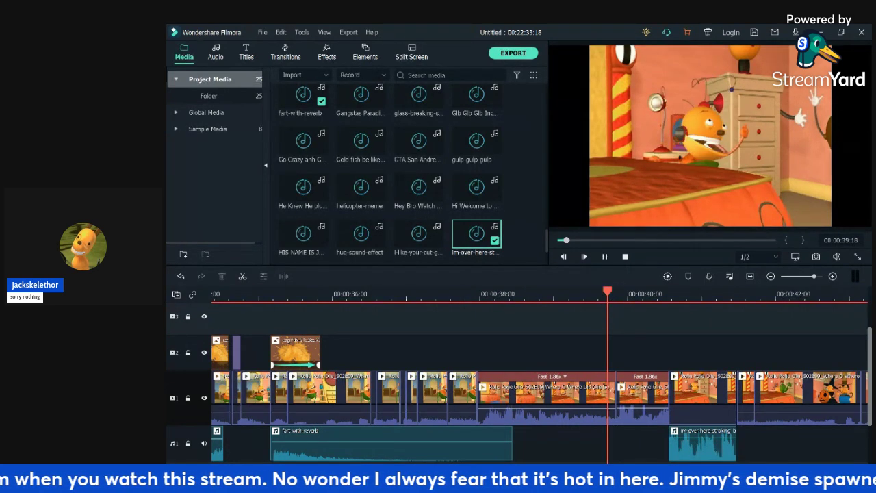
pyautogui.press('space')
# - Enlarge and reposition the video clip above the im-over-here sound for a close-up of the grinning orange character, and play it back
pyautogui.click(703, 404)
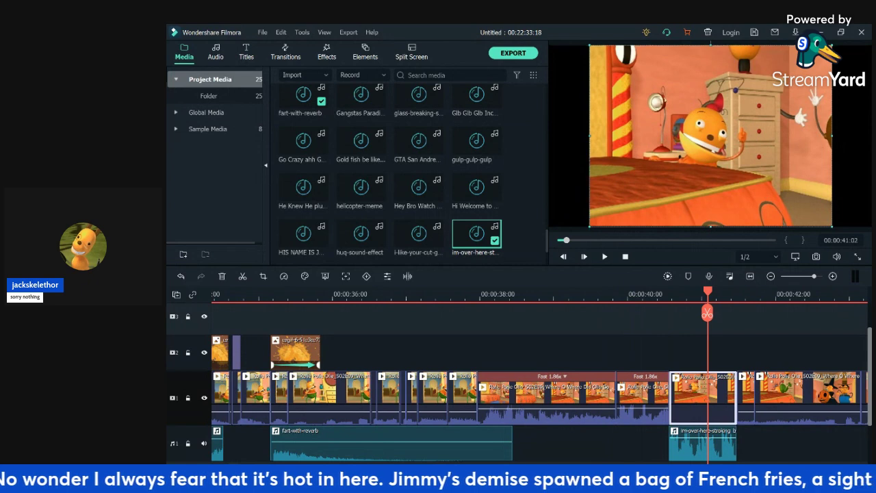
pyautogui.moveTo(589, 226); pyautogui.dragTo(484, 304)
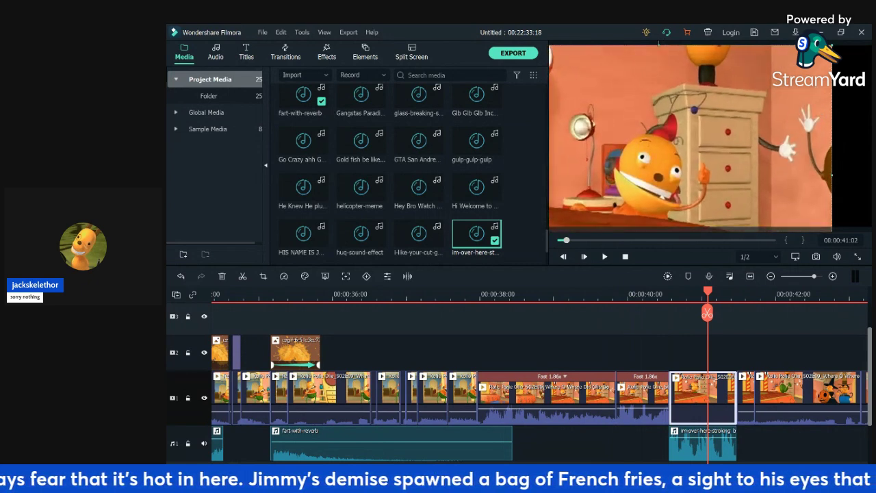
pyautogui.click(708, 147)
pyautogui.click(708, 147)
pyautogui.moveTo(708, 148); pyautogui.dragTo(794, 121)
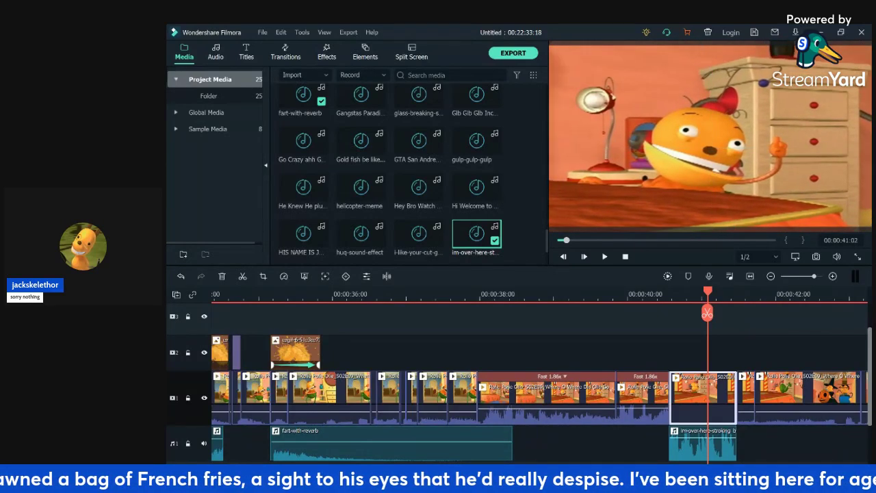
pyautogui.click(654, 294)
pyautogui.press('space')
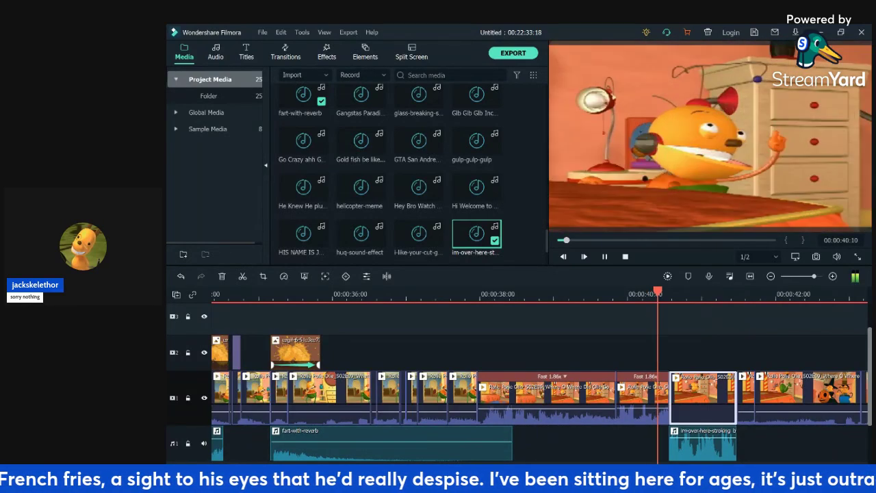
pyautogui.press('space')
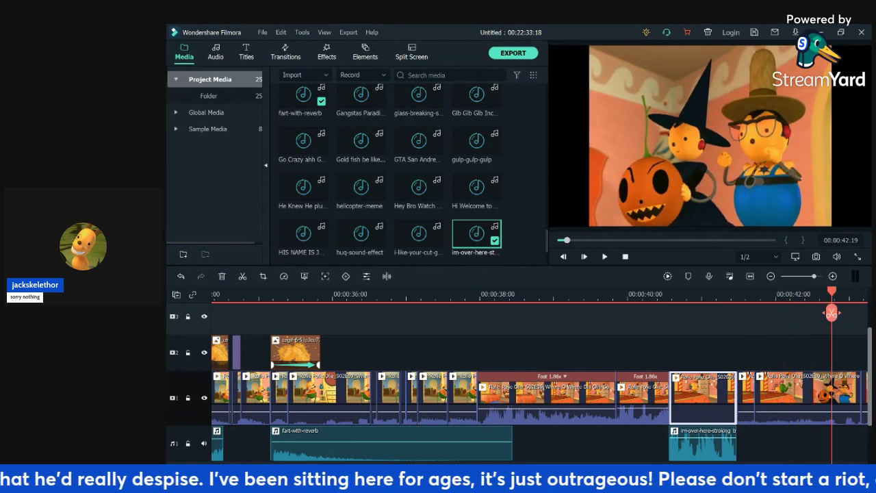
# - Play and skip through the unedited footage from 00:00:42:19 to about 00:01:07:00 to examine the upcoming scenes
pyautogui.press('space')
pyautogui.press('space')
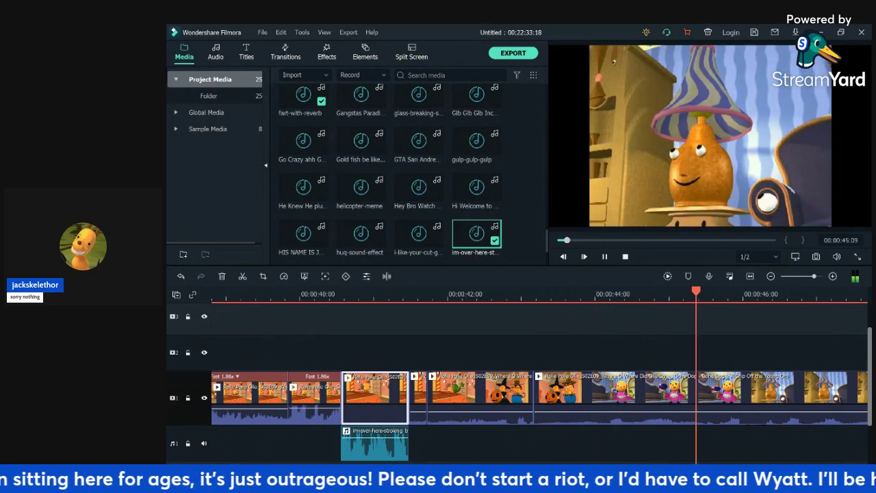
pyautogui.press('space')
pyautogui.scroll(-5, 743, 313)
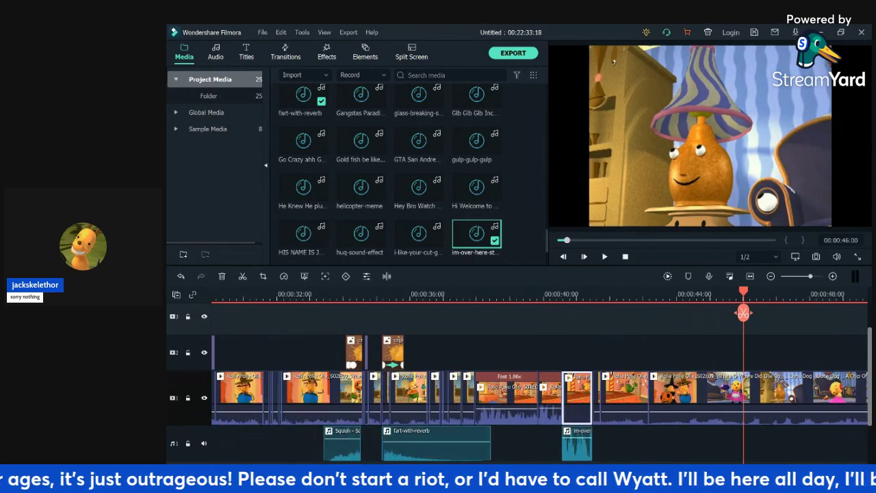
pyautogui.click(844, 296)
pyautogui.press('space')
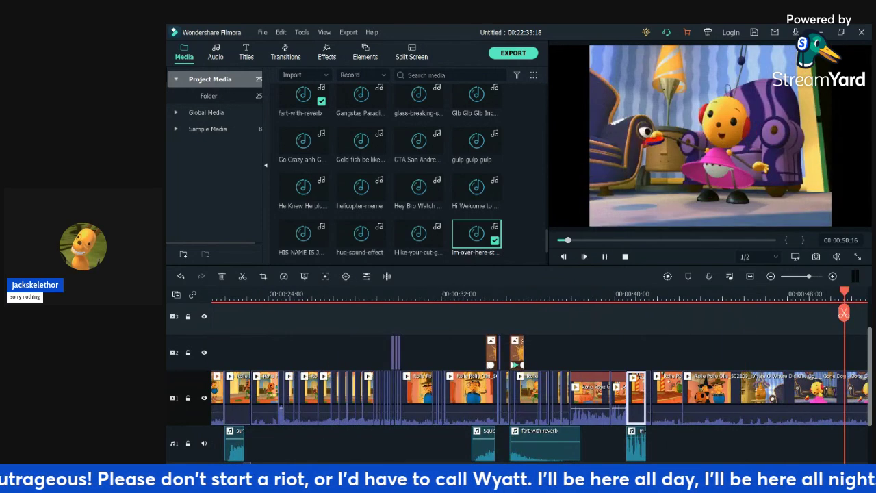
pyautogui.press('space')
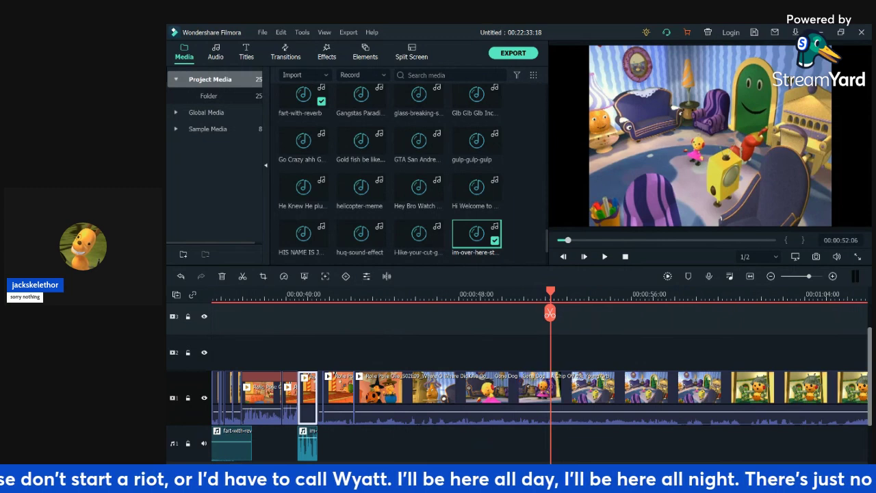
pyautogui.moveTo(551, 313); pyautogui.dragTo(698, 313)
pyautogui.press('space')
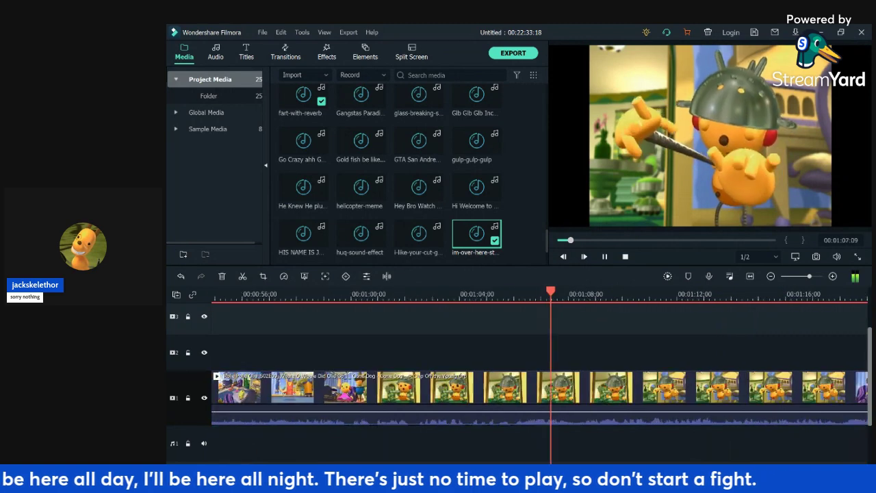
# - Play and skip through the unedited footage from about 00:01:07 to 00:01:43 to examine the scenes
pyautogui.press('space')
pyautogui.scroll(-5, 590, 384)
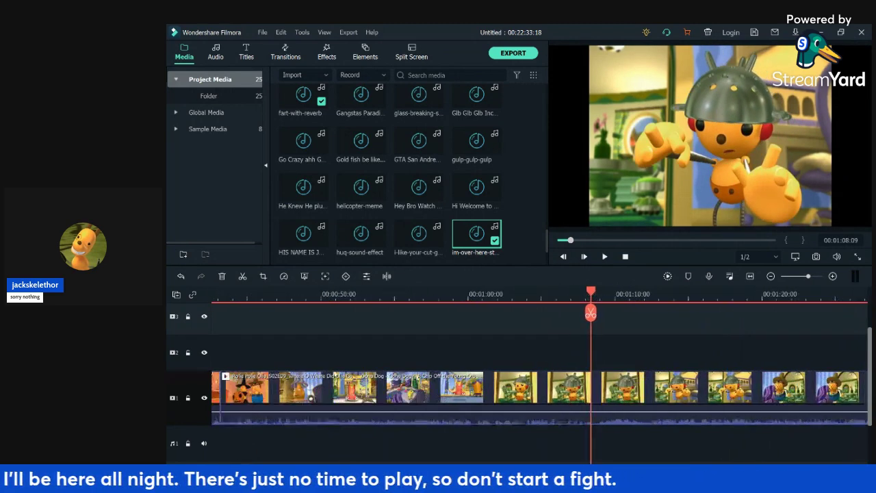
pyautogui.click(664, 295)
pyautogui.click(723, 342)
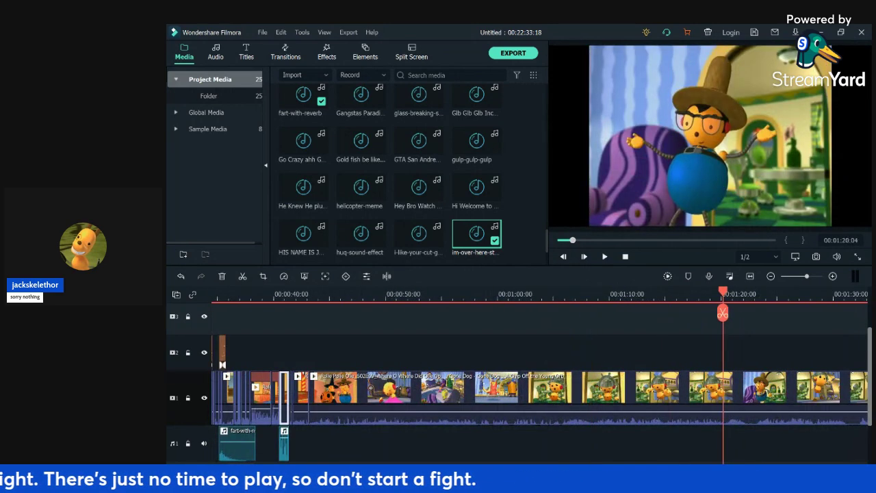
pyautogui.press('space')
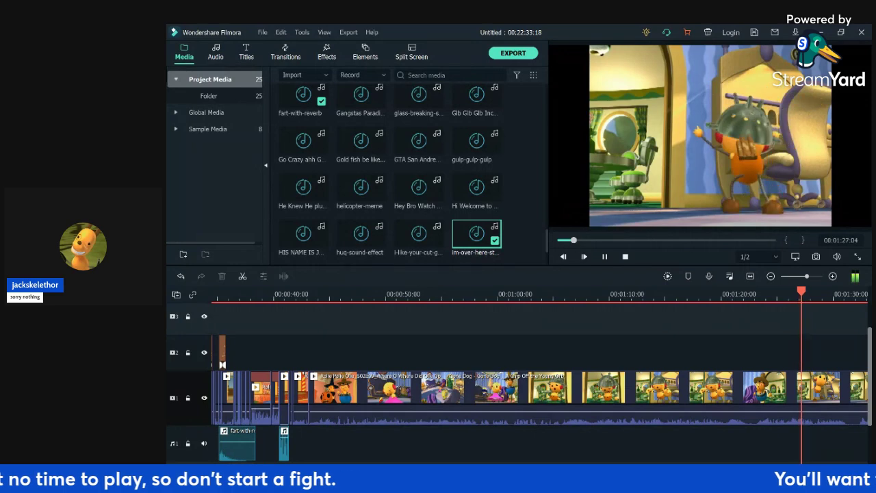
pyautogui.scroll(-3, 539, 373)
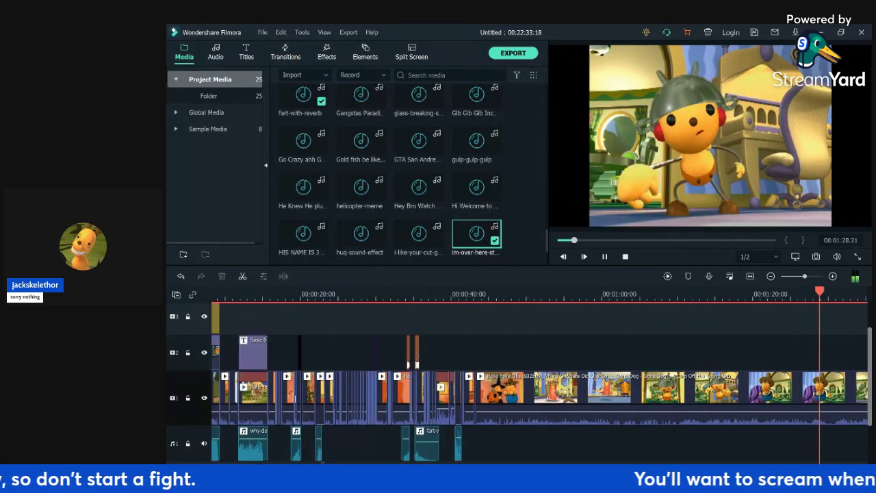
pyautogui.press('space')
pyautogui.press('space')
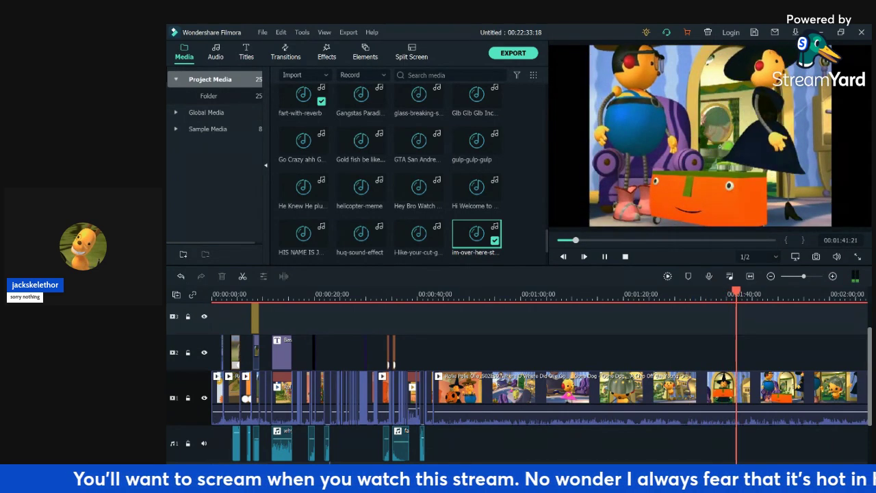
pyautogui.hscroll(1, 520, 376)
pyautogui.press('space')
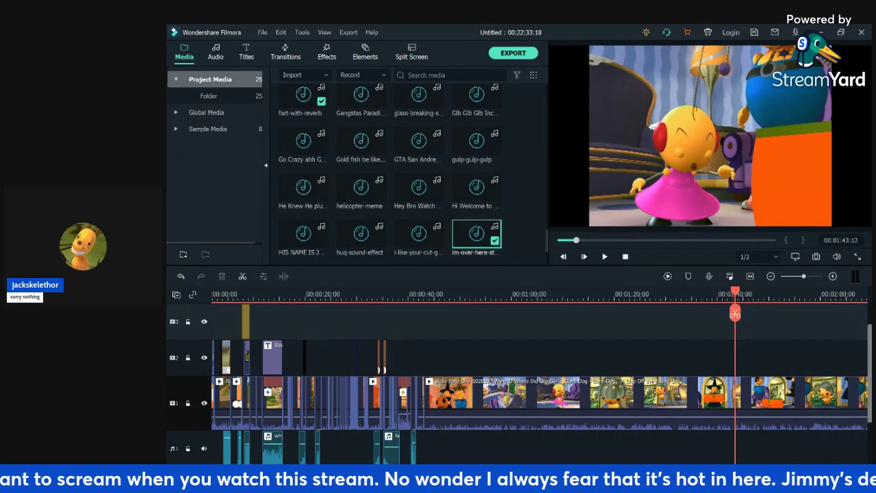
# - Split the long footage clip at 00:01:43:02, where the shot of the girl in the pink skirt begins
pyautogui.press('Left')
pyautogui.press('Left')
pyautogui.press('Left')
pyautogui.press('Left')
pyautogui.press('Left')
pyautogui.press('Left')
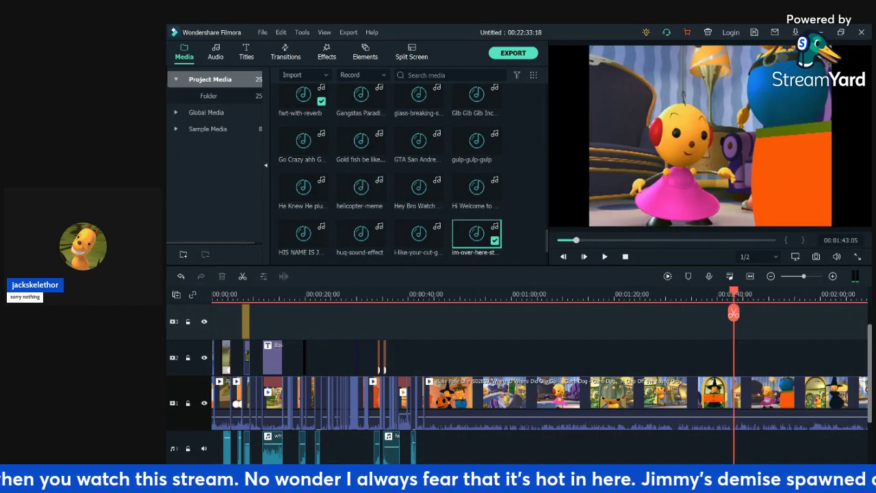
pyautogui.press('Left')
pyautogui.press('Left')
pyautogui.press('Left')
pyautogui.press('Left')
pyautogui.press('Left')
pyautogui.press('Left')
pyautogui.press('Left')
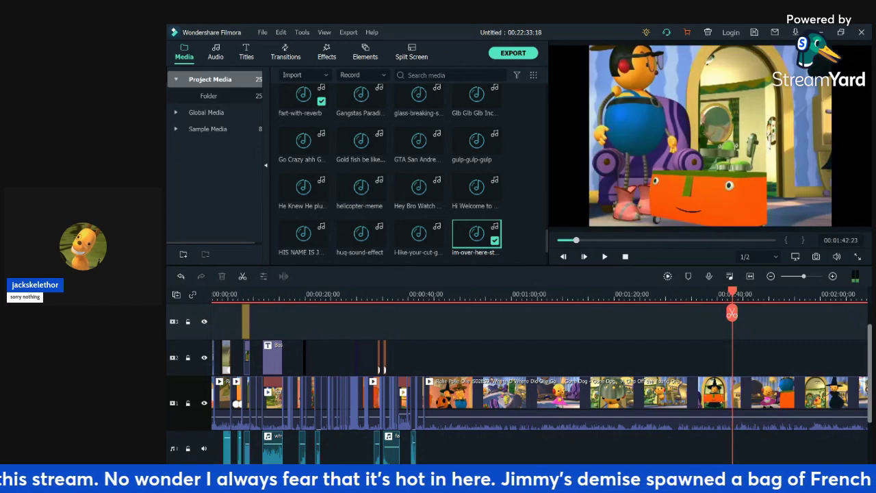
pyautogui.press('Right')
pyautogui.press('Right')
pyautogui.press('Left')
pyautogui.press('Right')
pyautogui.click(733, 313)
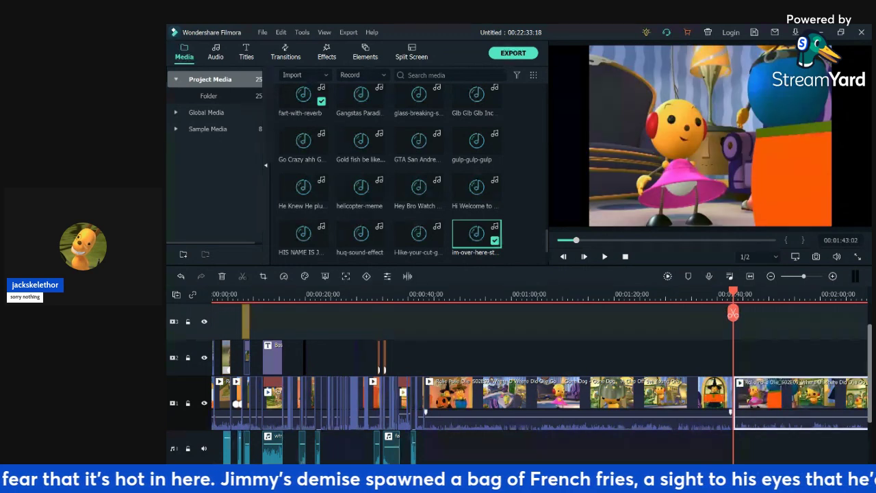
# - Ripple-delete the unedited footage before the new cut and play the start of the remaining clip
pyautogui.click(671, 402)
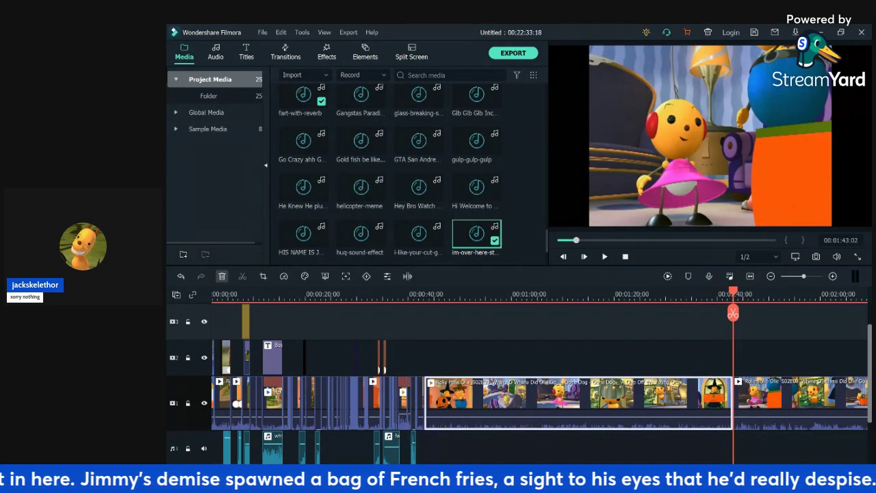
pyautogui.press('Delete')
pyautogui.press('space')
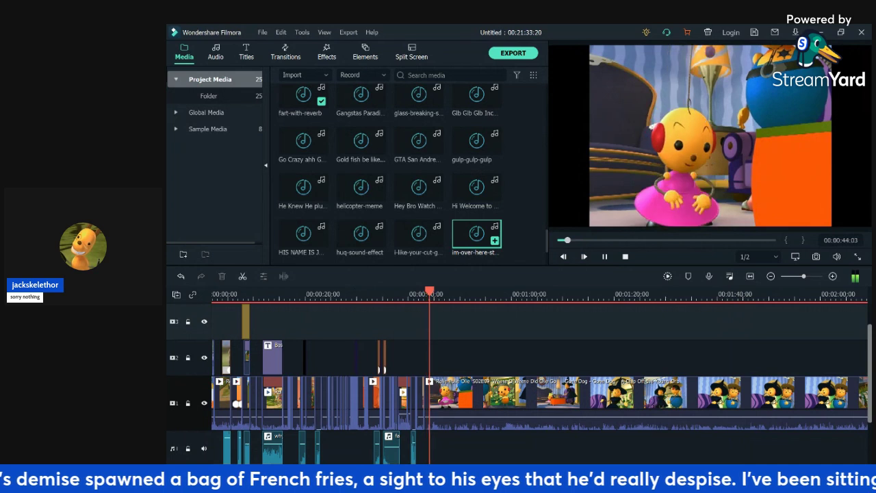
pyautogui.press('space')
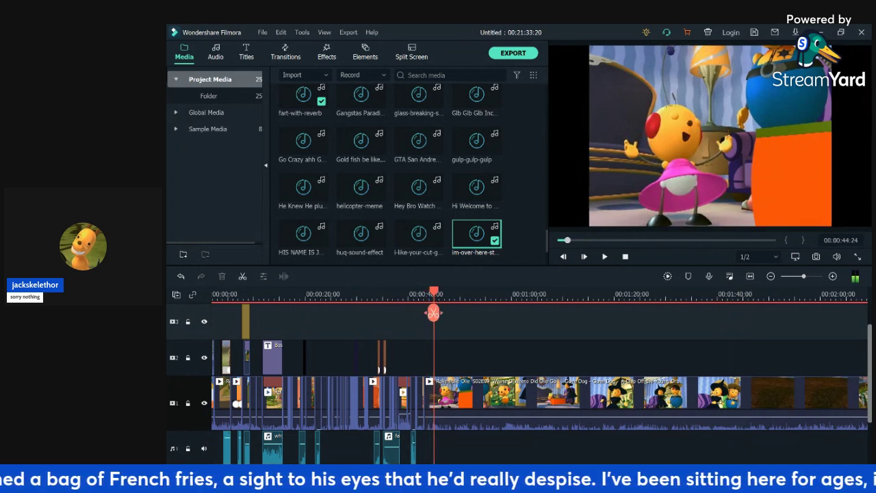
# - Split the girl-in-pink footage at 00:00:44:24 and again at 00:00:45:13 to isolate a short piece of her talking
pyautogui.click(433, 313)
pyautogui.press('space')
pyautogui.press('Right')
pyautogui.press('Right')
pyautogui.press('Right')
pyautogui.press('Right')
pyautogui.press('Right')
pyautogui.press('Right')
pyautogui.press('Right')
pyautogui.press('Right')
pyautogui.press('Right')
pyautogui.press('Right')
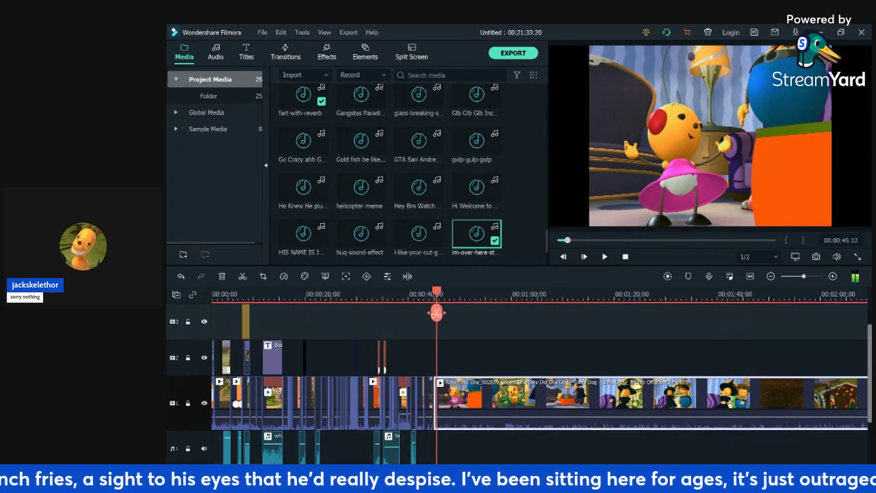
pyautogui.press('Left')
pyautogui.press('Left')
pyautogui.press('Left')
pyautogui.press('Left')
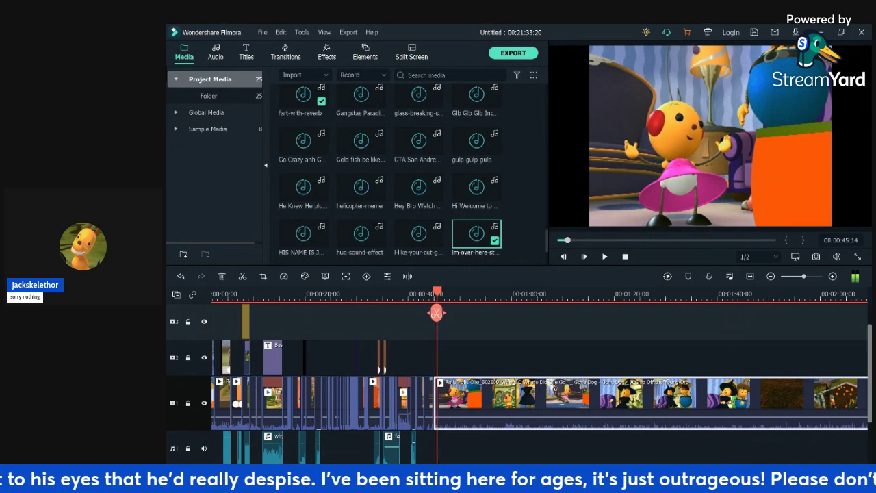
pyautogui.click(437, 313)
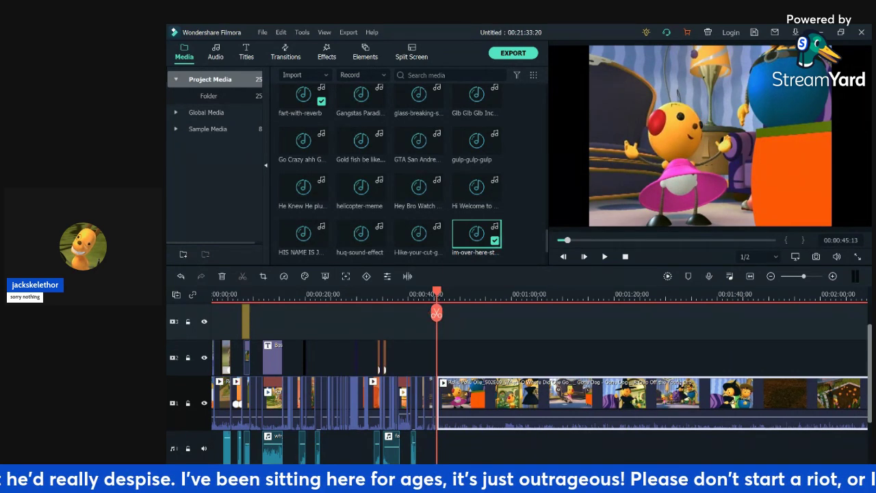
# - Slow the short isolated clip of the girl in pink to 0.21x with ripple edit on
pyautogui.scroll(6, 438, 363)
pyautogui.click(421, 403)
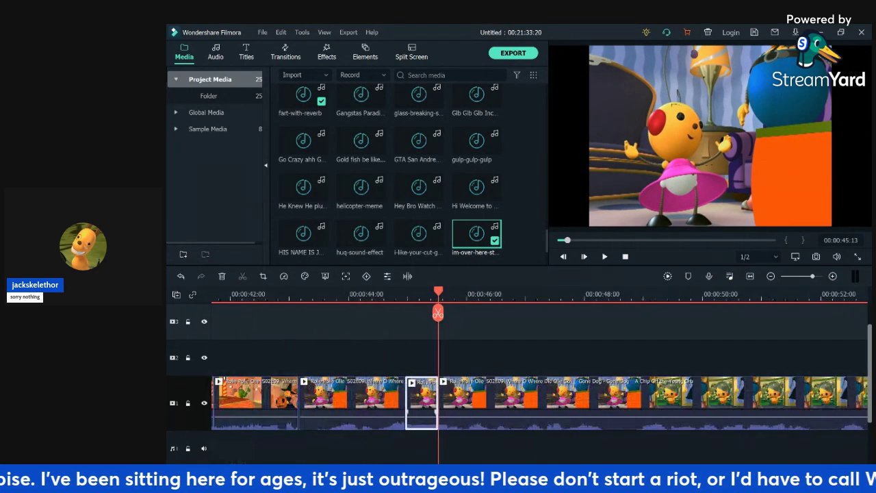
pyautogui.hotkey('ctrl', 'r')
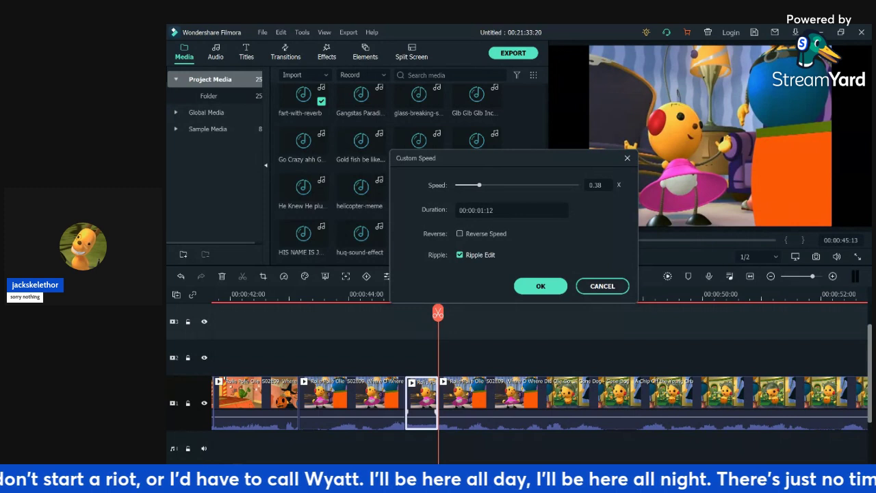
pyautogui.click(541, 287)
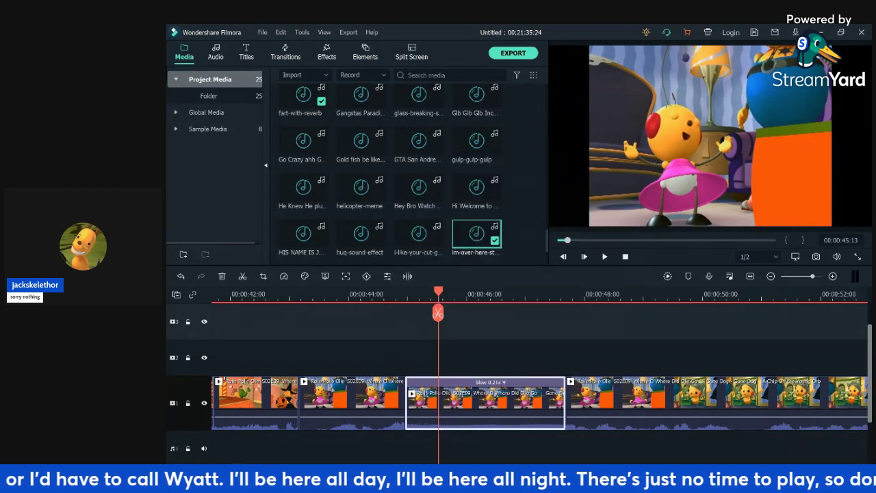
# - Play the slowed clip and step through the footage after it around 00:00:48 to 00:00:49
pyautogui.press('space')
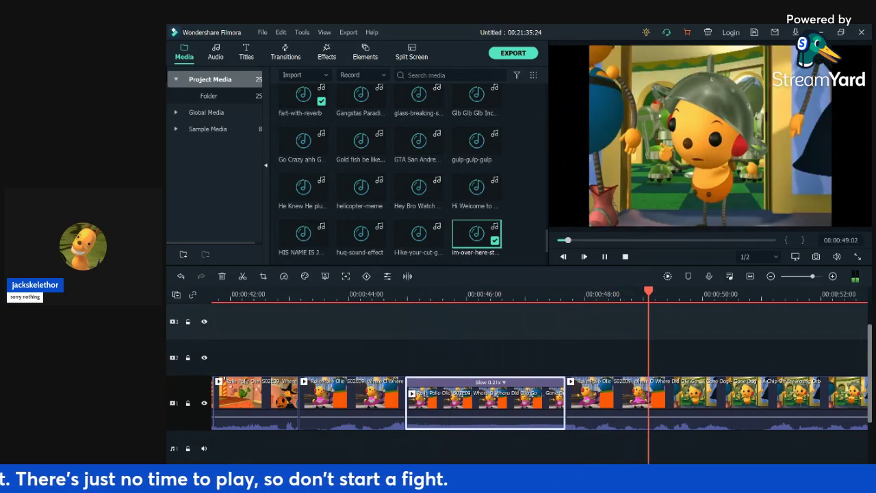
pyautogui.press('space')
pyautogui.press('Right')
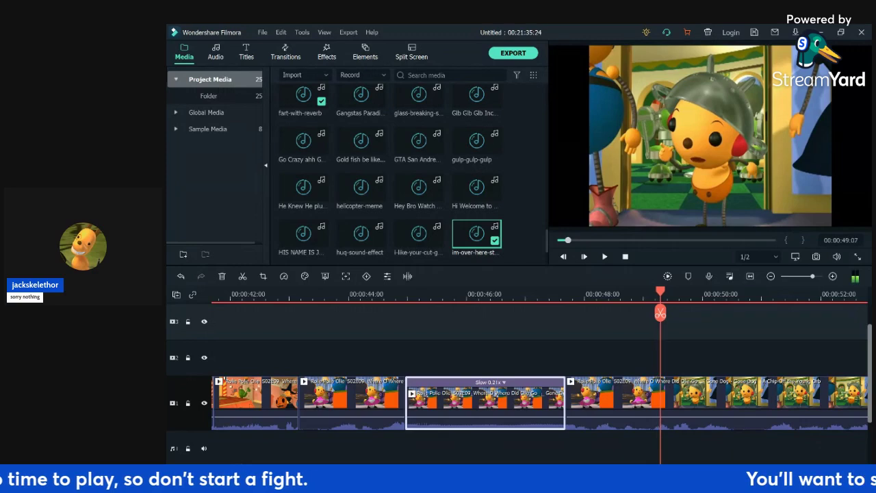
pyautogui.press('Left')
pyautogui.press('Left')
pyautogui.press('Left')
pyautogui.press('Left')
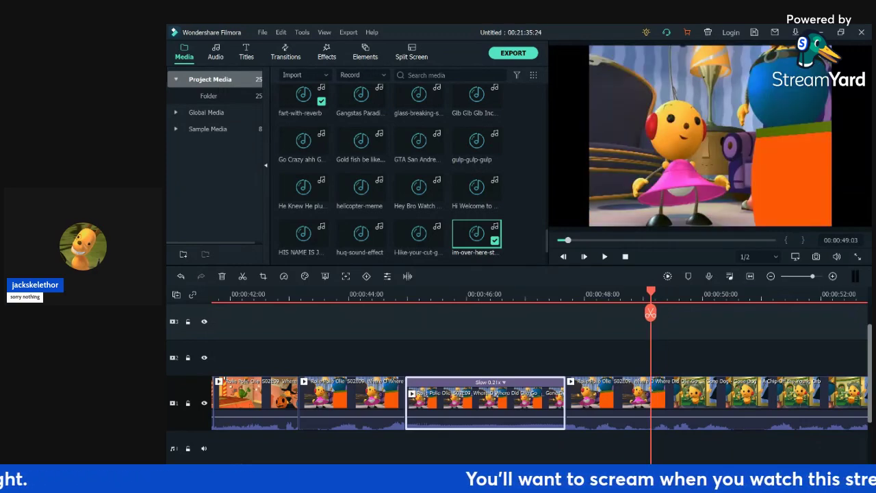
pyautogui.click(583, 294)
pyautogui.press('Right')
pyautogui.press('Right')
pyautogui.press('Right')
pyautogui.press('Right')
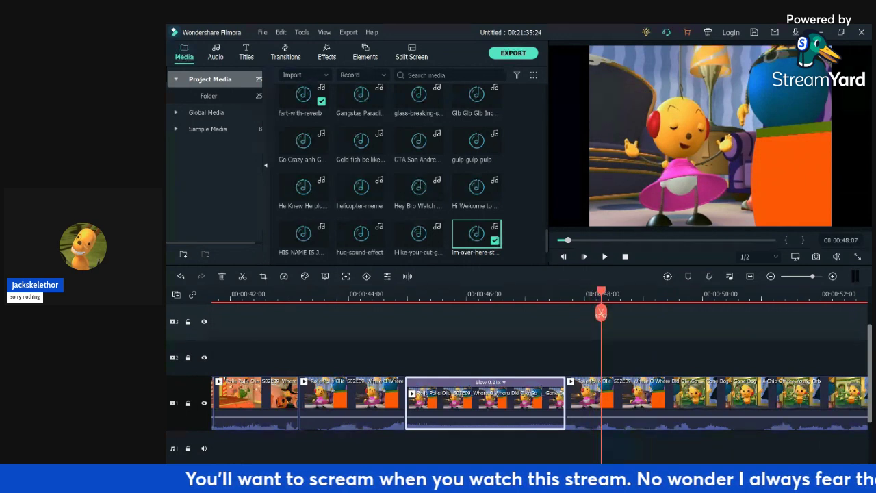
pyautogui.press('space')
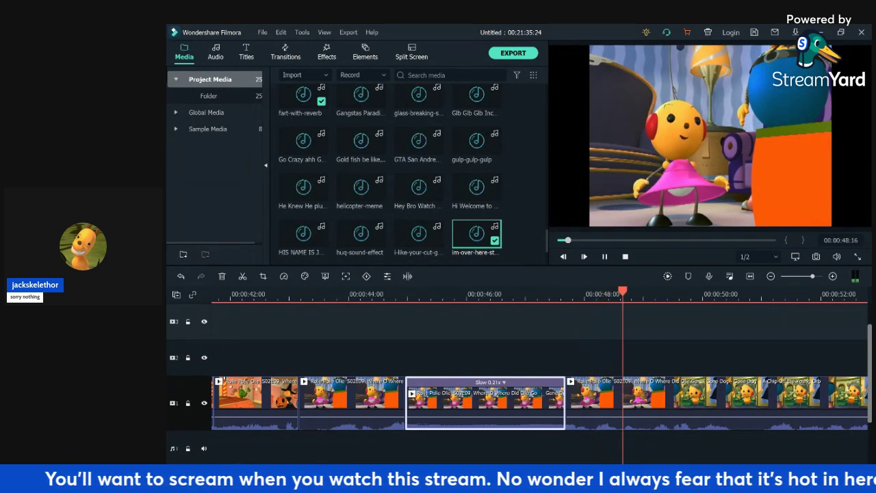
pyautogui.press('space')
# - Preview the Hey Bro Watch sound effect and replay the section around the slowed clip up to 00:00:49:01
pyautogui.click(419, 187)
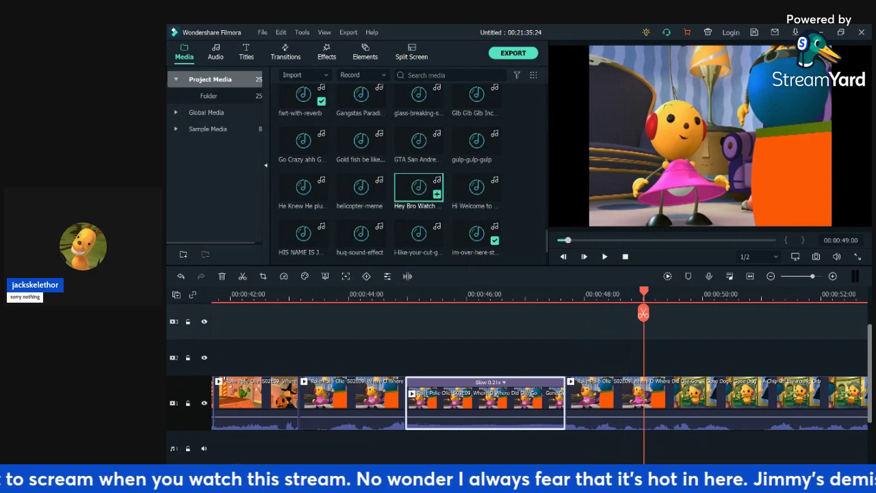
pyautogui.press('space')
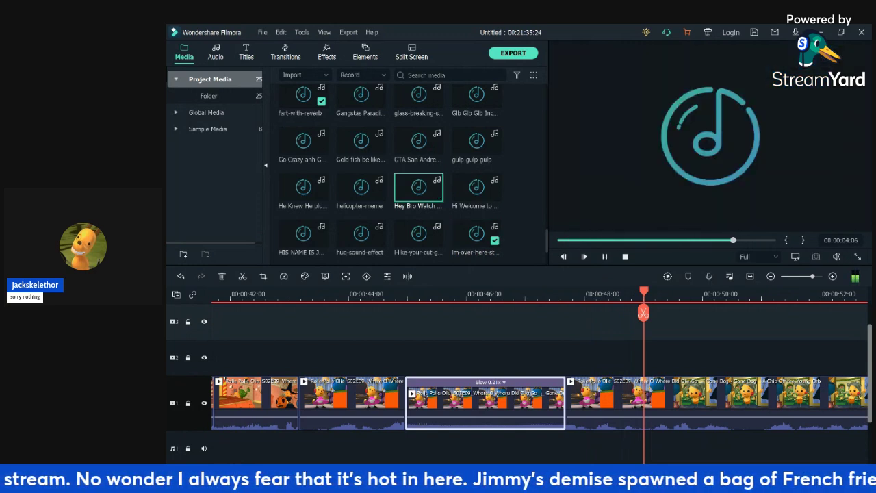
pyautogui.click(594, 294)
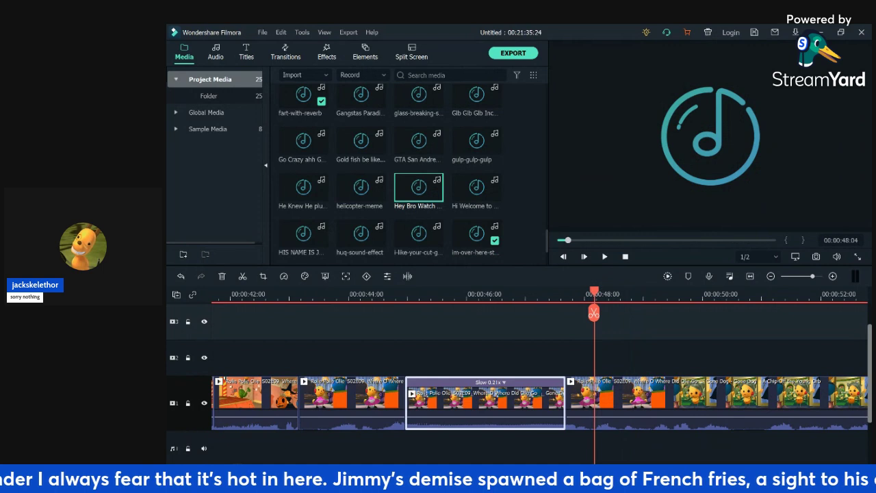
pyautogui.press('space')
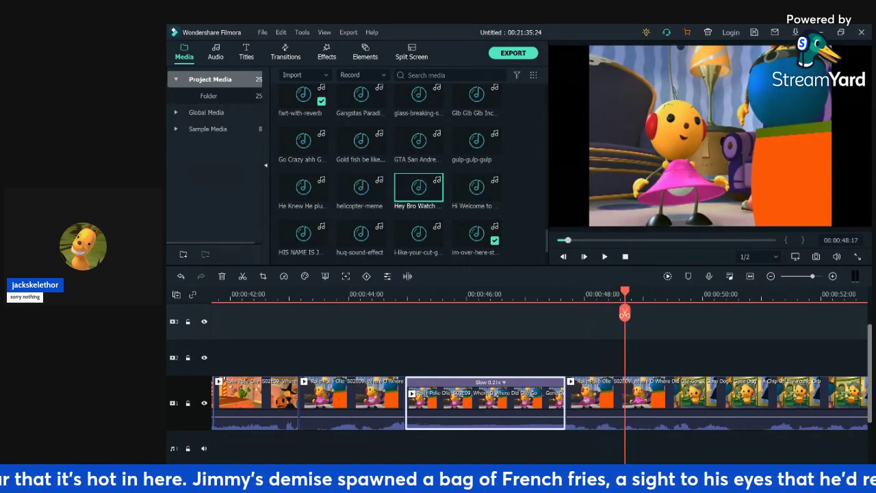
pyautogui.click(351, 294)
pyautogui.press('space')
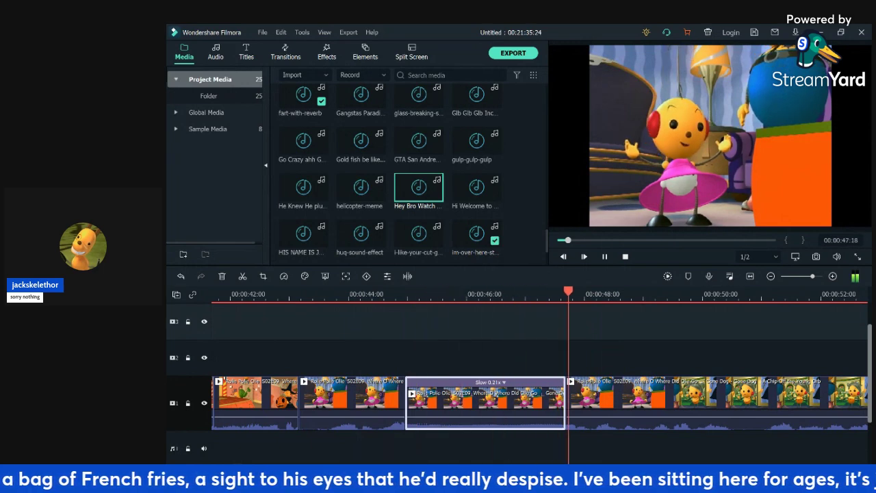
pyautogui.press('space')
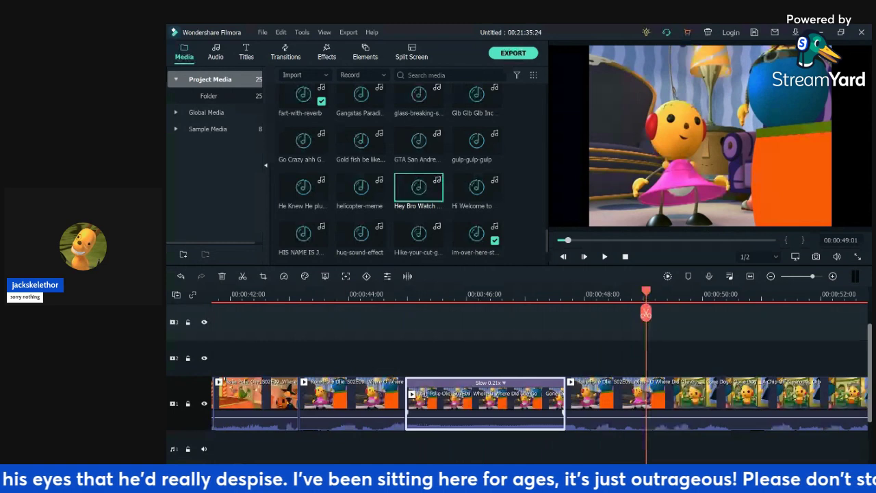
# - Set the short girl-in-pink clip's speed to 0.05x with ripple edit on, and play it back from 00:00:44:07
pyautogui.hotkey('ctrl', 'r')
pyautogui.moveTo(462, 184); pyautogui.dragTo(458, 185)
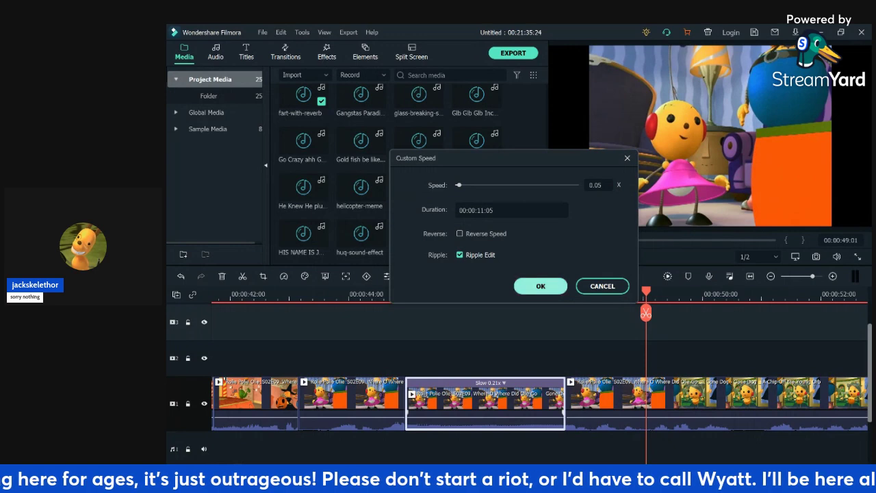
pyautogui.click(540, 286)
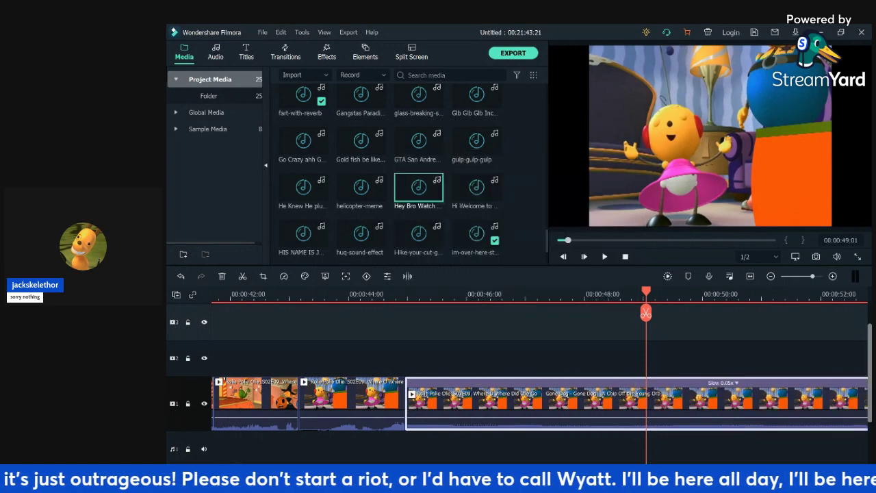
pyautogui.click(365, 330)
pyautogui.moveTo(436, 318)
pyautogui.mouseDown()
pyautogui.moveTo(452, 311)
pyautogui.moveTo(433, 310)
pyautogui.mouseUp()
pyautogui.scroll(-7, 435, 342)
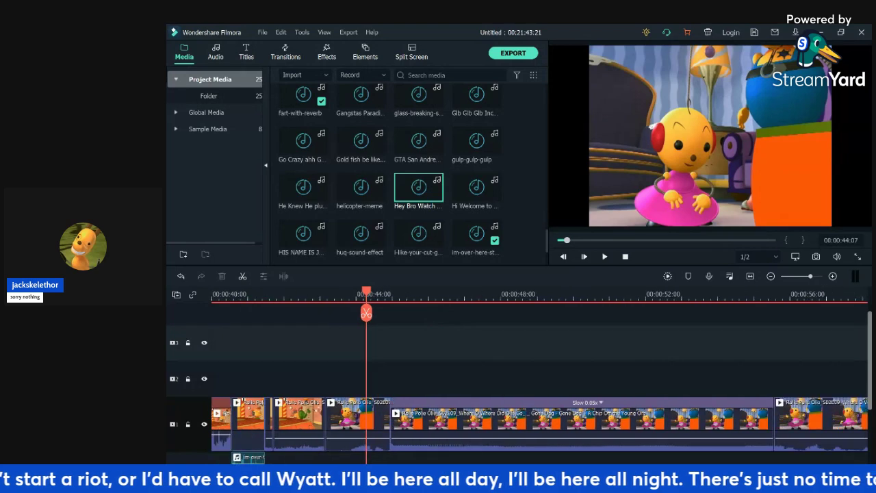
pyautogui.scroll(5, 435, 342)
pyautogui.press('space')
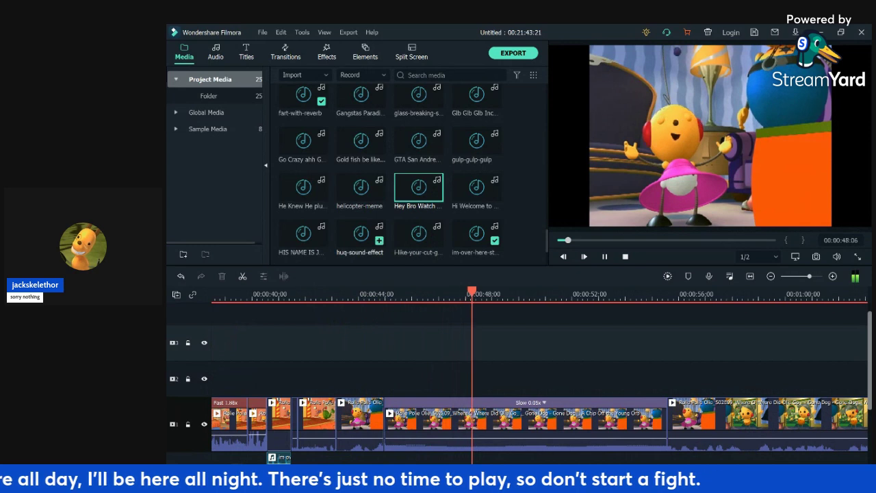
# - Place the huq-sound-effect on audio track 1 beneath the slowed clip, just before 00:00:47, and play it from 00:00:46:00
pyautogui.click(361, 237)
pyautogui.moveTo(361, 236); pyautogui.dragTo(447, 402)
pyautogui.click(412, 295)
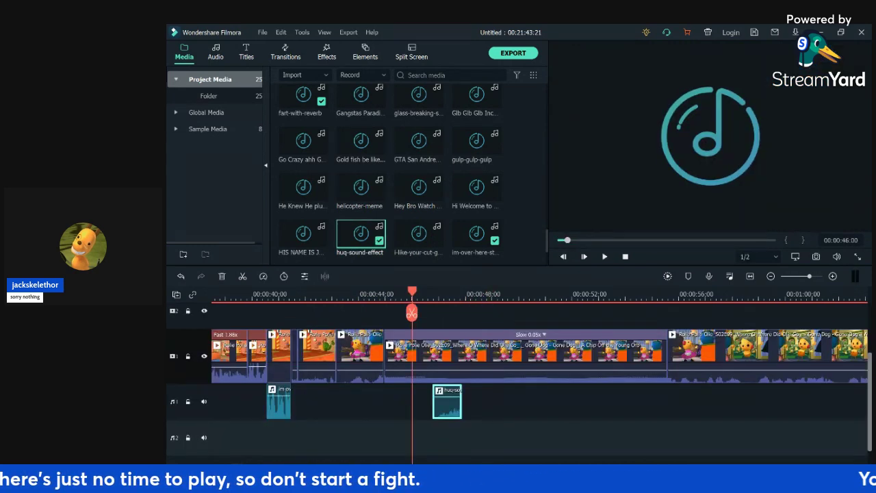
pyautogui.press('space')
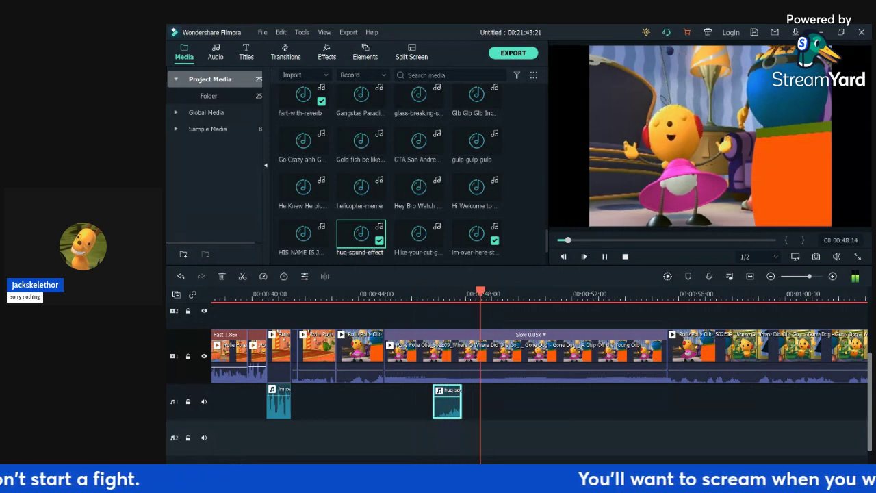
# - Preview the gulp-gulp-gulp sound effect
pyautogui.press('space')
pyautogui.click(477, 141)
pyautogui.press('space')
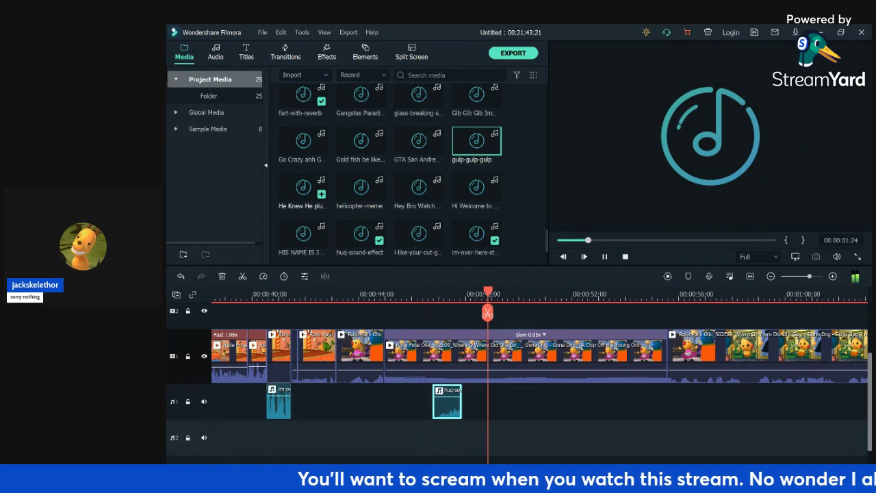
# - Place the Bonk Sound Effect on audio track 1 beneath the slowed clip at about 00:00:49 and play from the clip's start
pyautogui.scroll(-2, 303, 232)
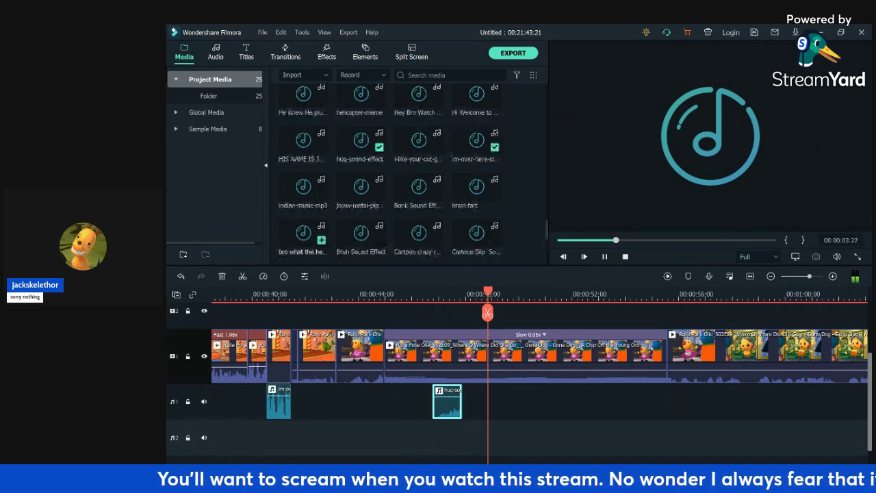
pyautogui.moveTo(419, 186); pyautogui.dragTo(547, 402)
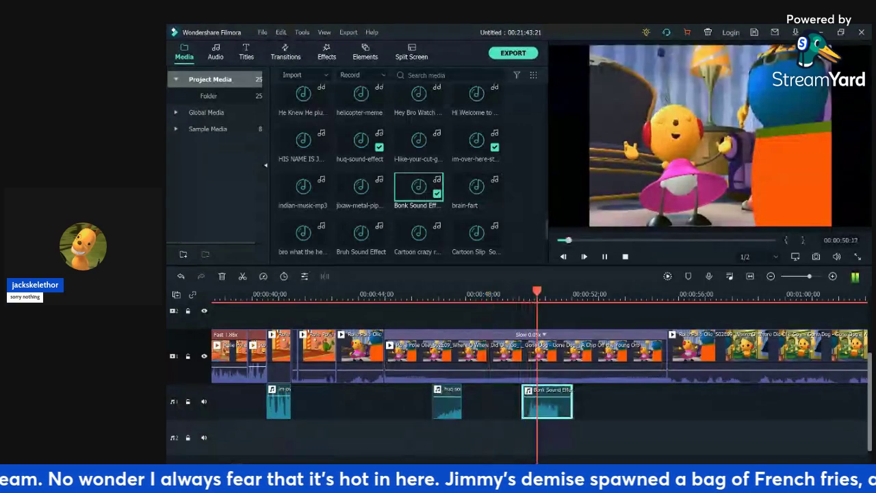
pyautogui.moveTo(547, 402); pyautogui.dragTo(520, 402)
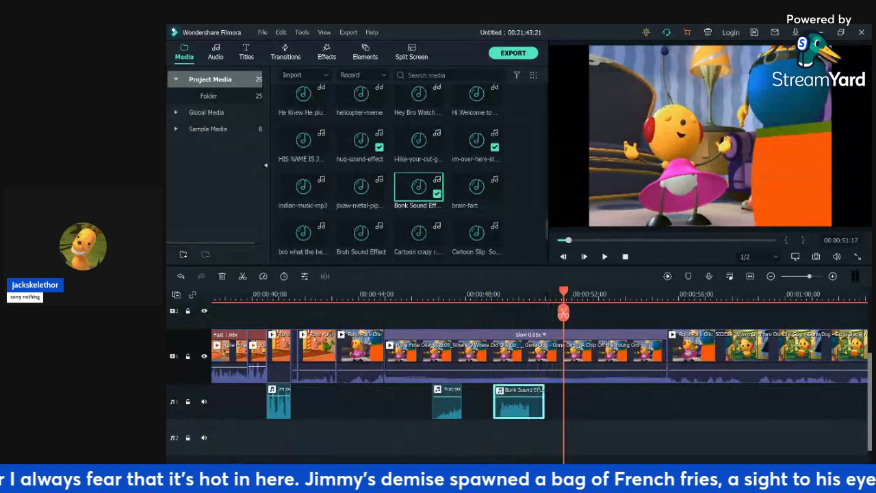
pyautogui.click(387, 294)
pyautogui.press('space')
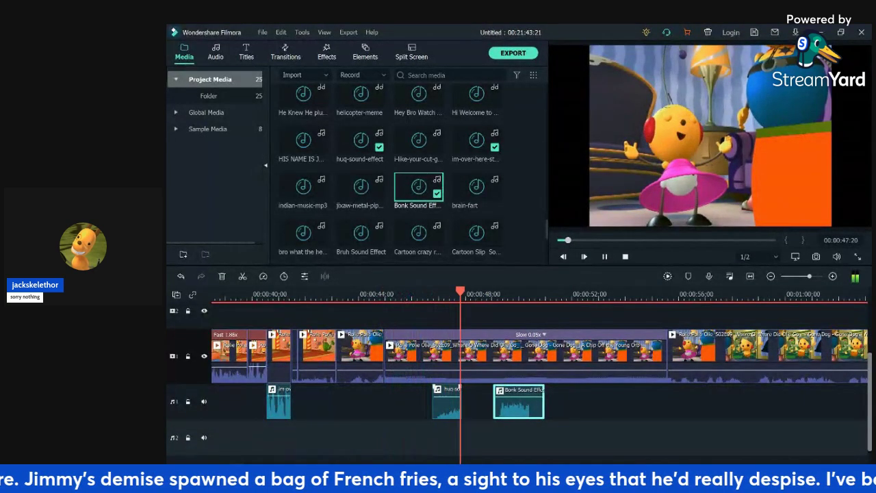
# - Move the huq sound to about 00:00:46 and the Bonk sound to about 00:00:48, and play the result
pyautogui.click(458, 392)
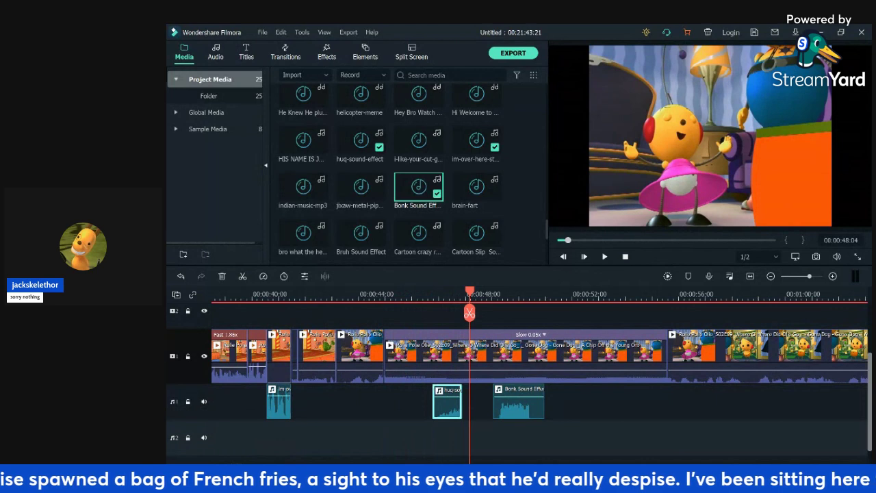
pyautogui.moveTo(451, 400); pyautogui.dragTo(434, 401)
pyautogui.moveTo(541, 387); pyautogui.dragTo(519, 388)
pyautogui.click(395, 294)
pyautogui.press('space')
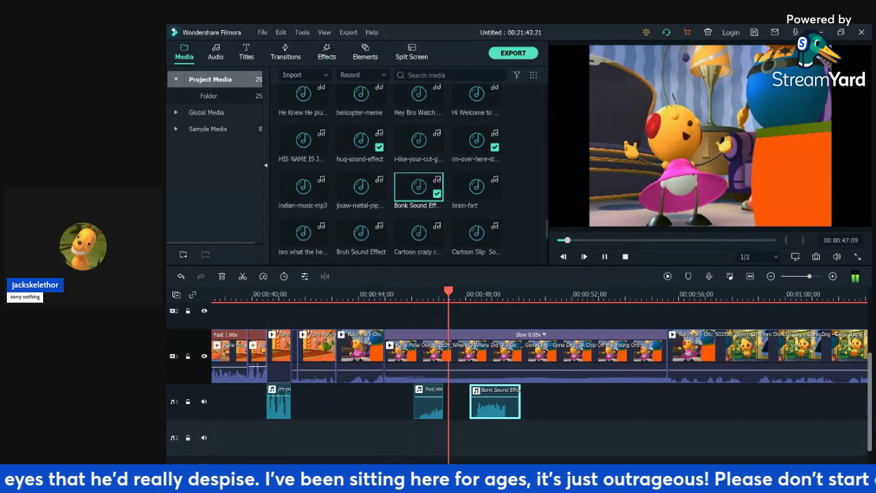
pyautogui.press('space')
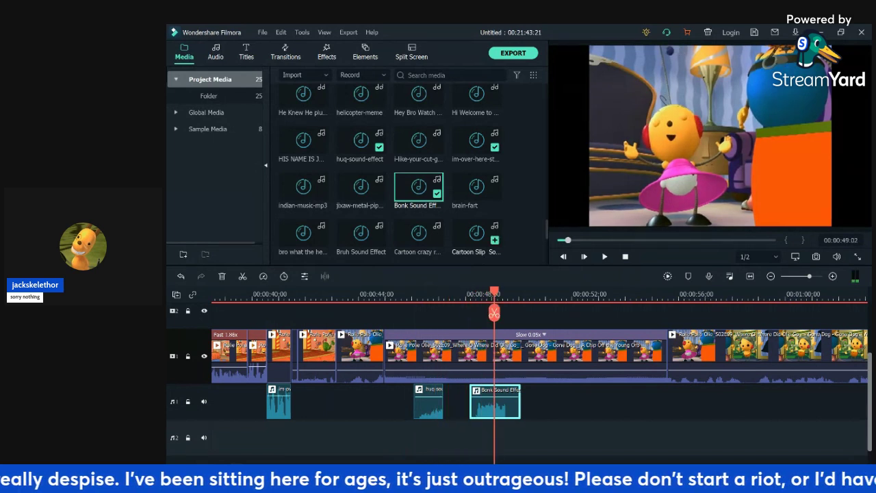
# - Preview the Cartoon crazy and dry-fart sound effects
pyautogui.scroll(-3, 477, 100)
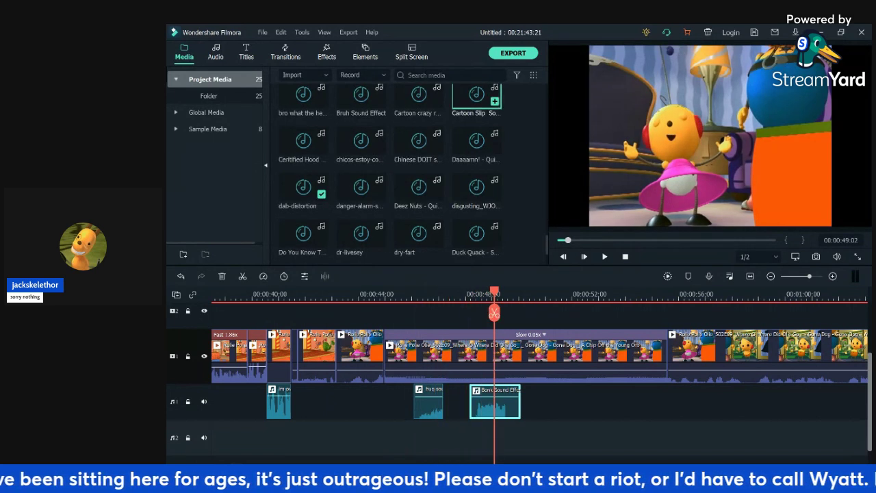
pyautogui.doubleClick(419, 96)
pyautogui.doubleClick(419, 96)
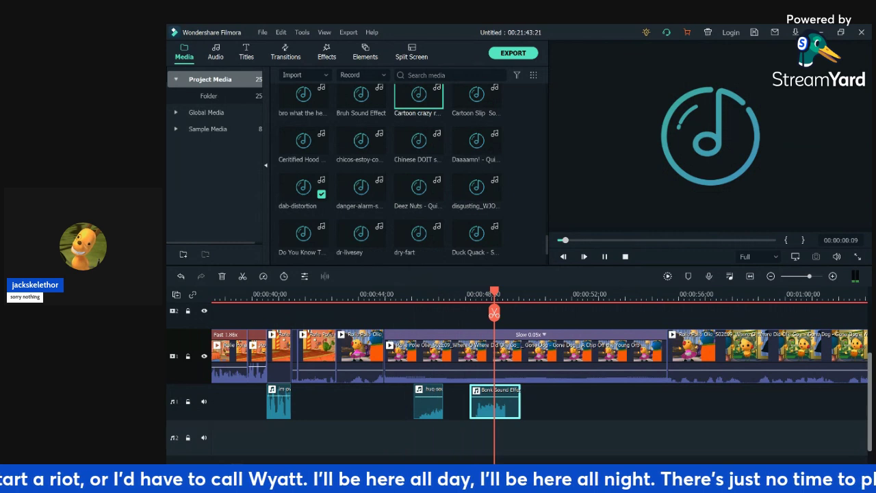
pyautogui.doubleClick(418, 234)
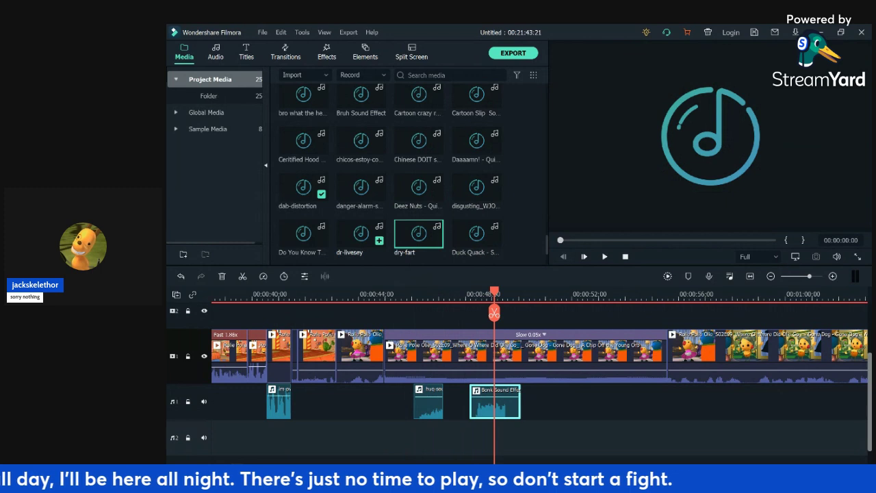
# - Place the brain-fart sound on audio track 1 directly after the Bonk sound and play from just before 00:00:48
pyautogui.scroll(3, 361, 235)
pyautogui.moveTo(477, 187); pyautogui.dragTo(544, 402)
pyautogui.press('space')
pyautogui.press('space')
pyautogui.click(459, 294)
pyautogui.press('space')
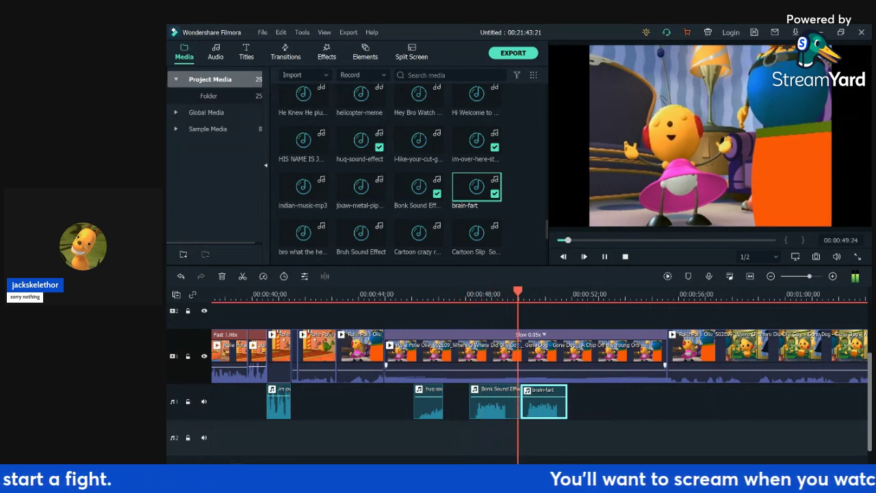
# - Set the slowed clip's speed to 0.08x with ripple edit on, and play it back from just before its start
pyautogui.click(537, 361)
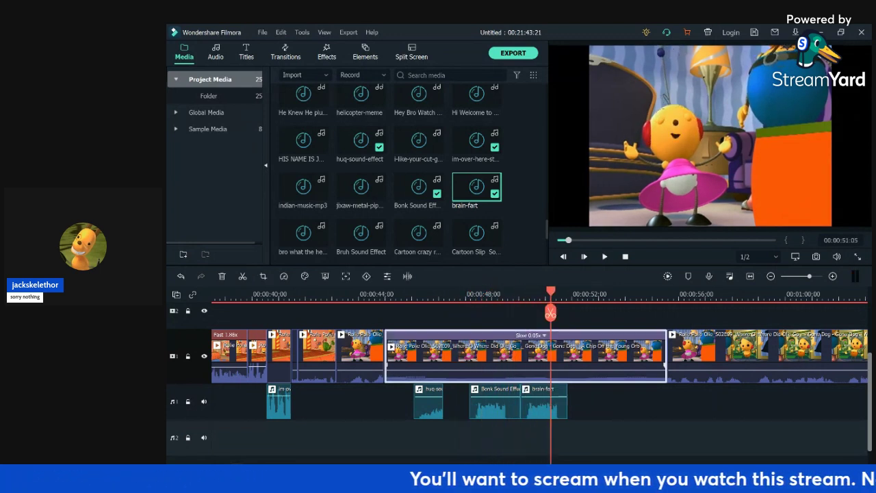
pyautogui.hotkey('ctrl', 'r')
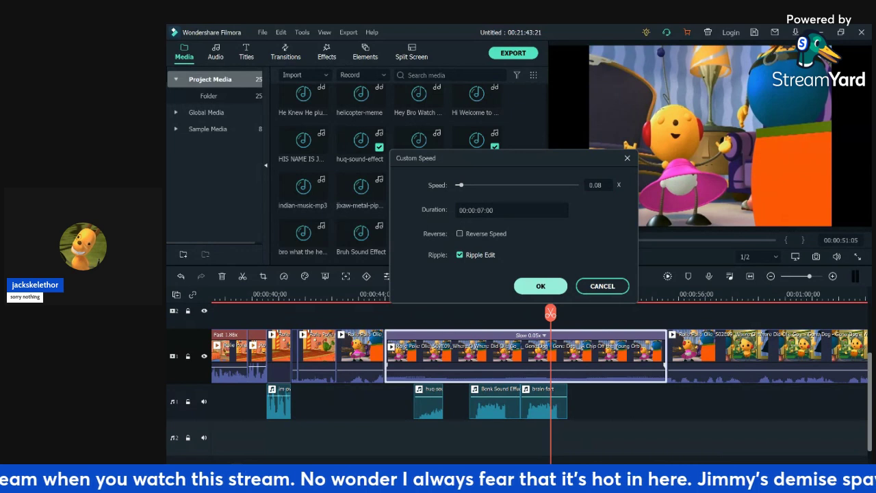
pyautogui.press('Return')
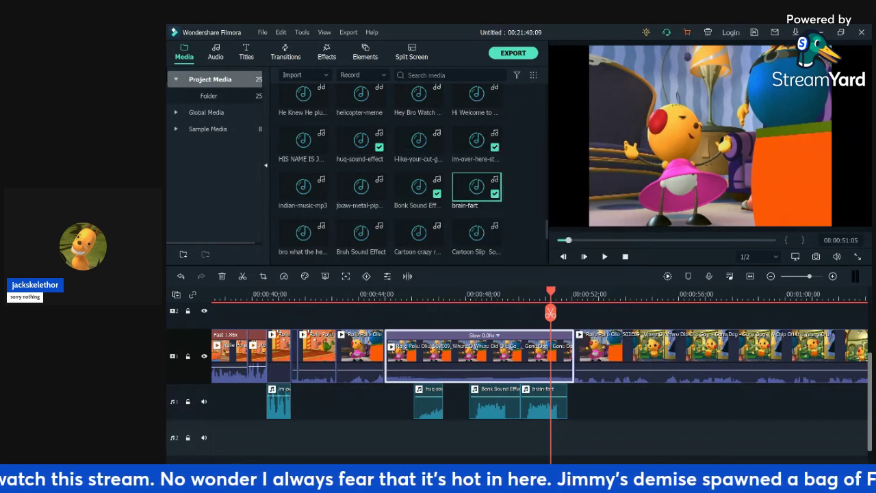
pyautogui.click(381, 294)
pyautogui.press('space')
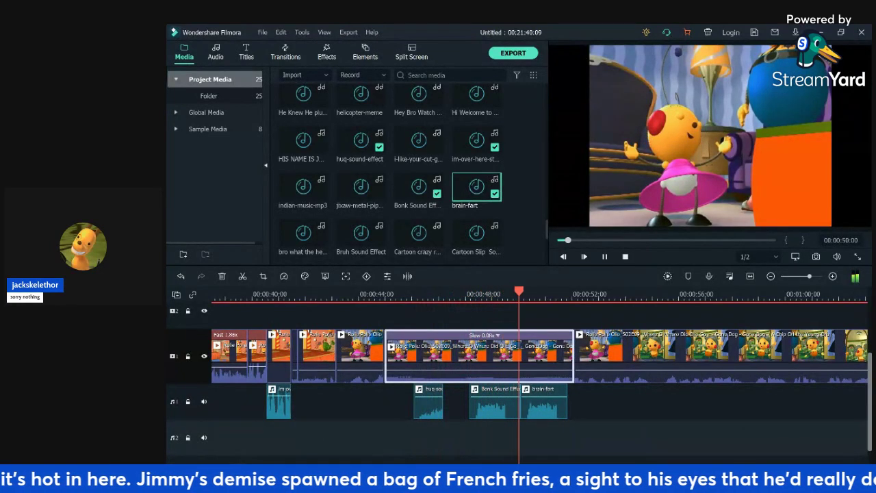
# - Split the brain-fart sound at 00:00:51:05 and delete the part after the cut
pyautogui.press('space')
pyautogui.press('Left')
pyautogui.press('Left')
pyautogui.press('Left')
pyautogui.click(557, 403)
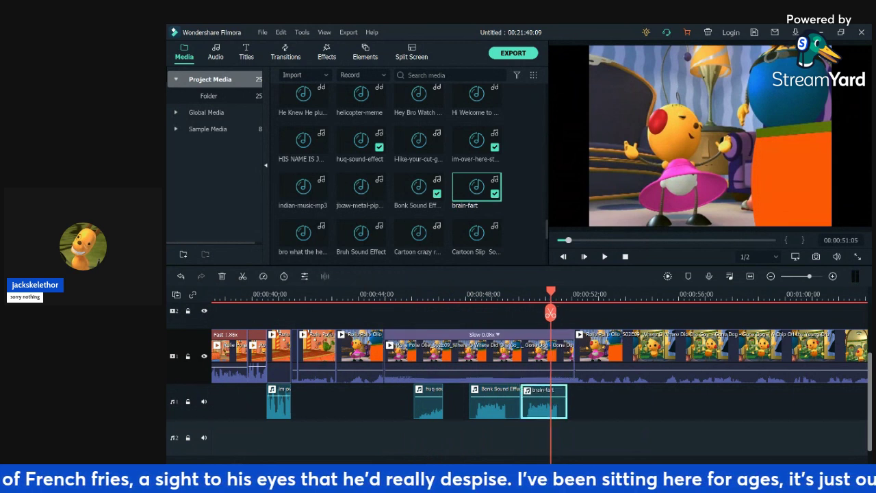
pyautogui.hotkey('ctrl', 'b')
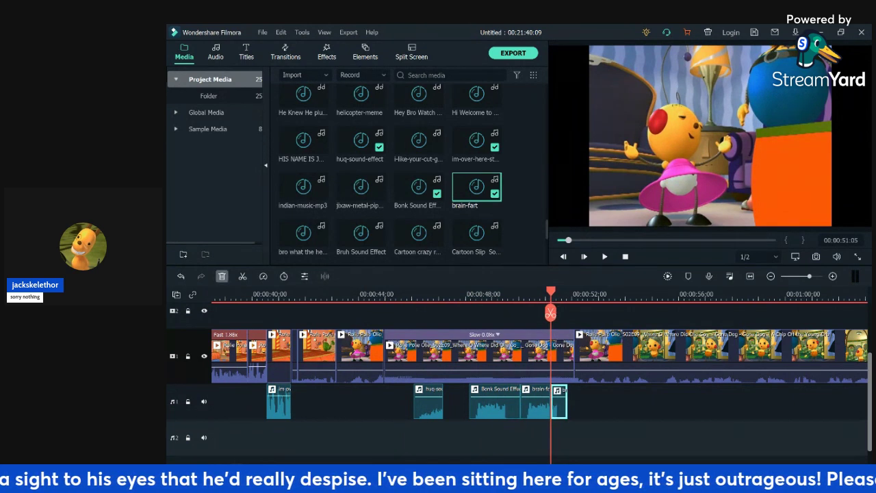
pyautogui.press('Delete')
# - Replay the slowed clip with its sound effects and the footage following it, up to 00:00:55:01
pyautogui.click(354, 295)
pyautogui.press('space')
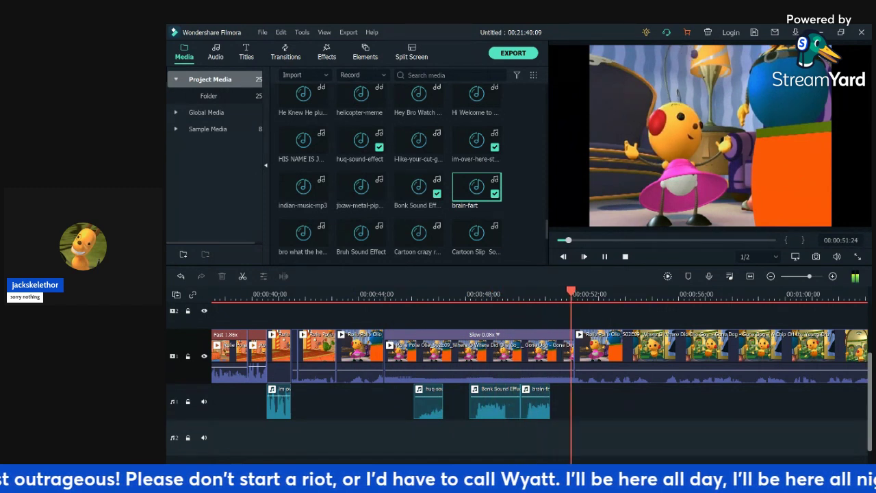
pyautogui.press('space')
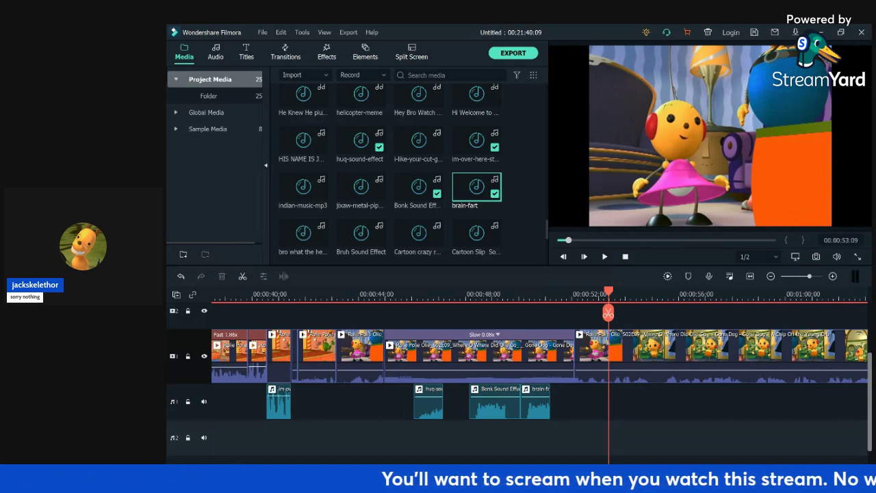
pyautogui.click(351, 294)
pyautogui.press('space')
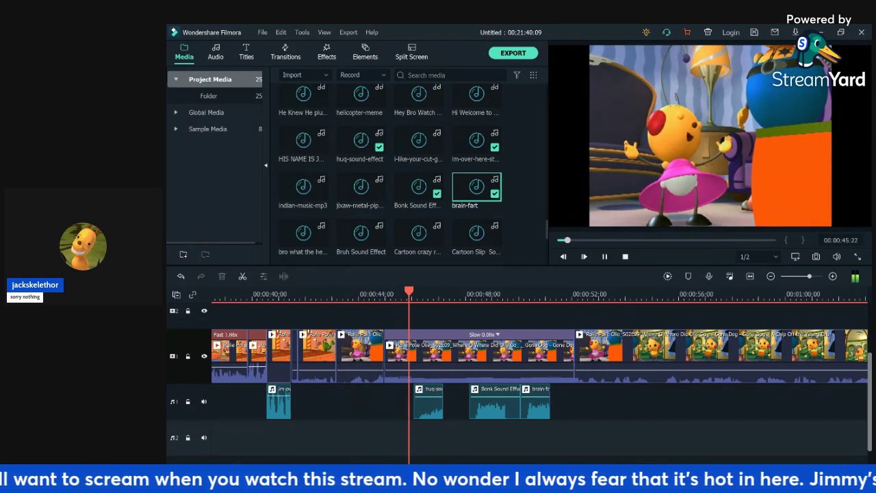
pyautogui.scroll(-3, 403, 171)
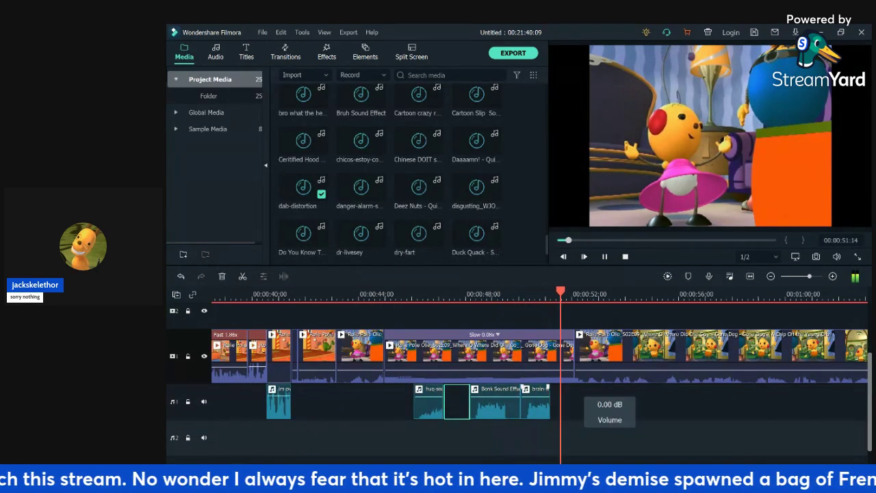
pyautogui.press('space')
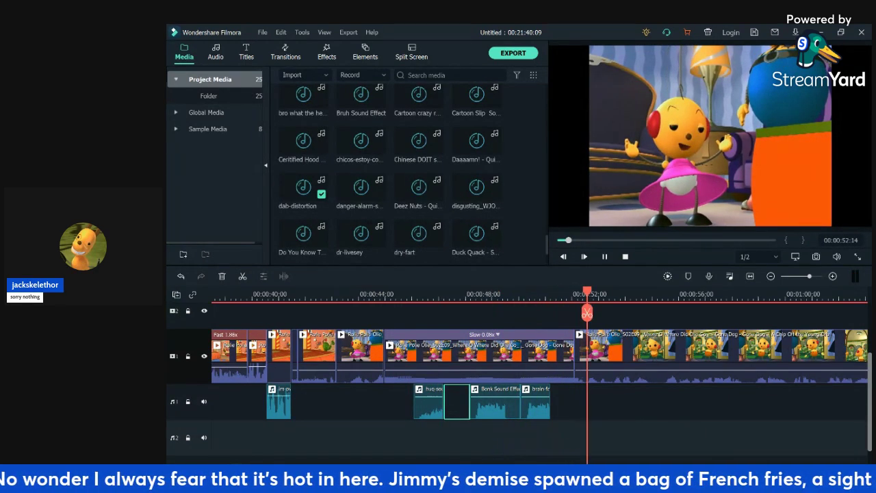
pyautogui.press('space')
pyautogui.press('space')
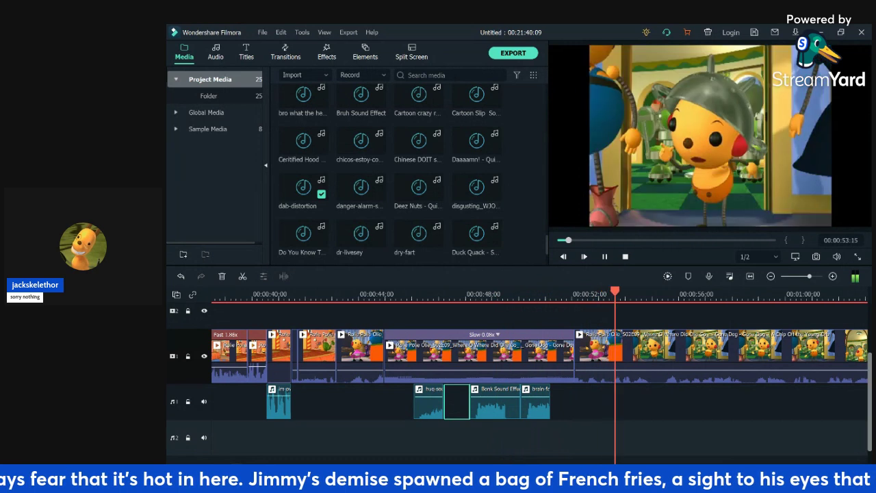
pyautogui.press('space')
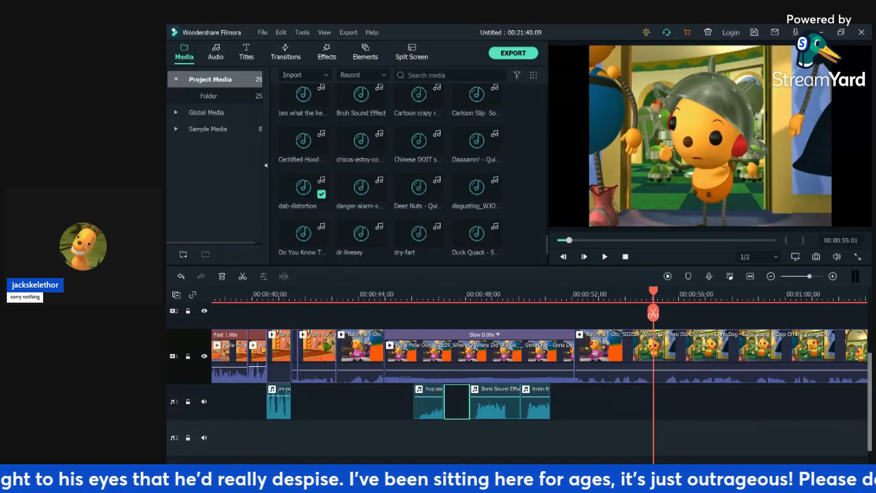
# - Move the Bonk and brain-fart sounds together about half a second earlier and resume playback
pyautogui.click(328, 294)
pyautogui.press('space')
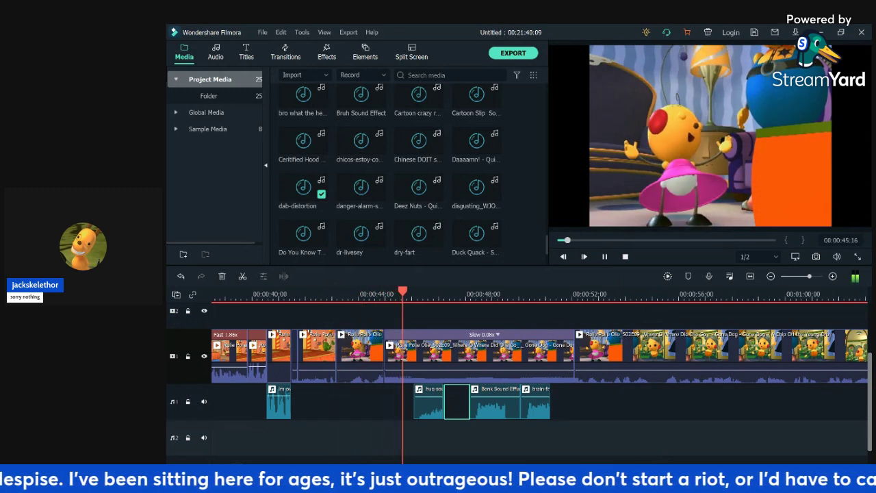
pyautogui.press('space')
pyautogui.moveTo(468, 401); pyautogui.dragTo(574, 423)
pyautogui.moveTo(510, 404); pyautogui.dragTo(495, 404)
pyautogui.press('space')
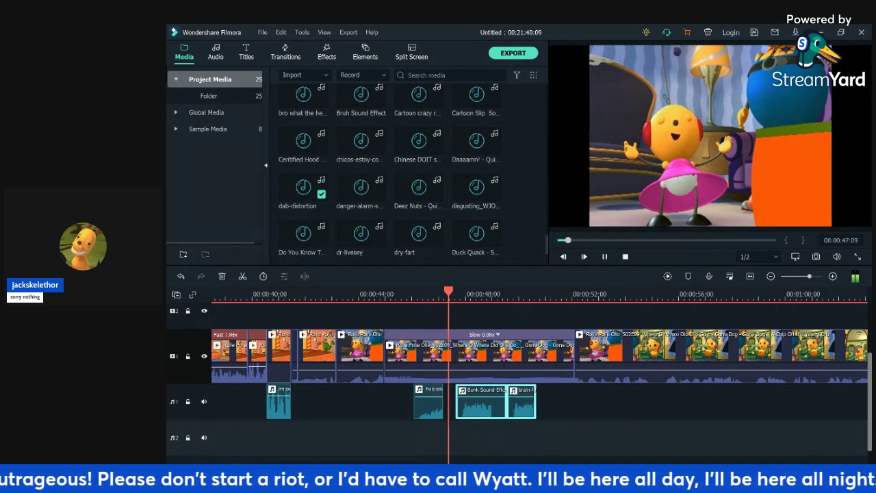
# - Move the brain-fart sound over the end of the Bonk sound and delete the leftover Bonk piece after it
pyautogui.click(521, 437)
pyautogui.moveTo(524, 404); pyautogui.dragTo(503, 404)
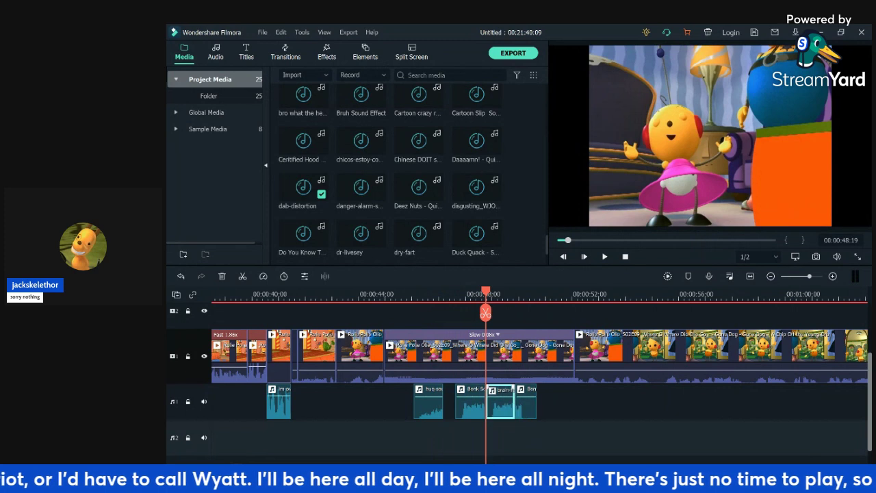
pyautogui.click(526, 404)
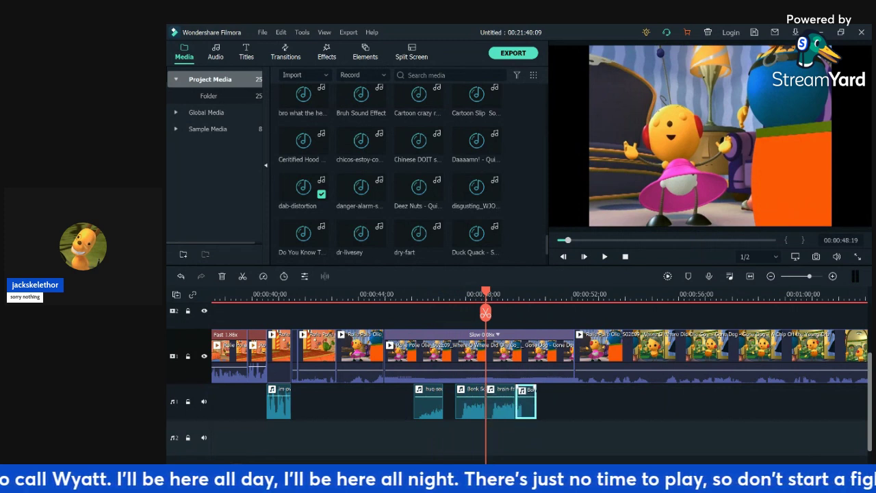
pyautogui.press('Delete')
# - Shift the huq, Bonk and brain-fart sounds together slightly earlier beneath the slowed clip and play the section back
pyautogui.click(384, 295)
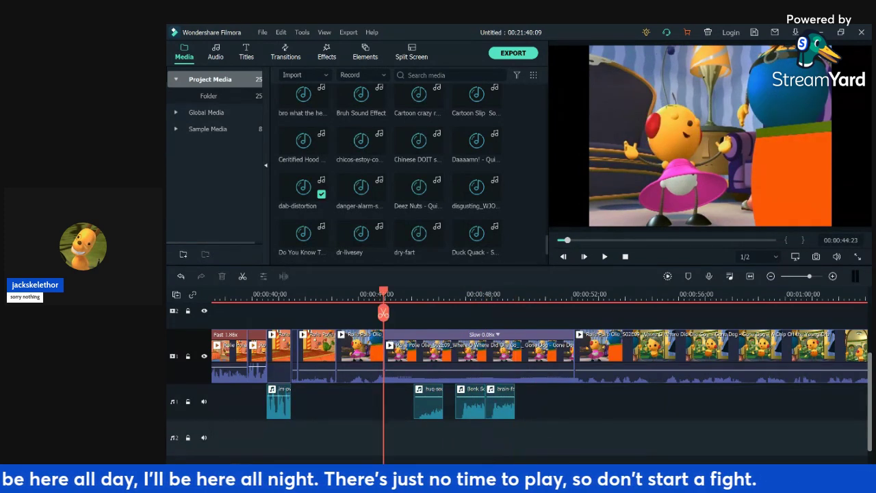
pyautogui.press('space')
pyautogui.click(383, 403)
pyautogui.moveTo(520, 415); pyautogui.dragTo(419, 404)
pyautogui.press('space')
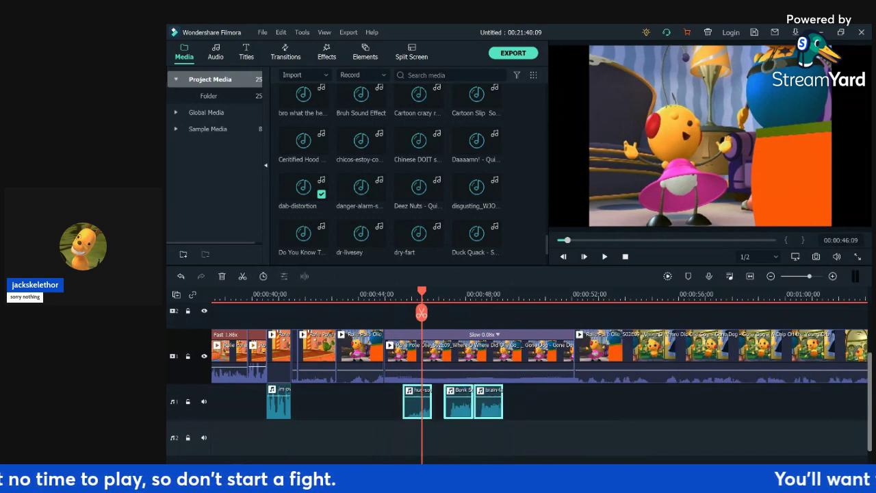
pyautogui.click(368, 294)
pyautogui.press('space')
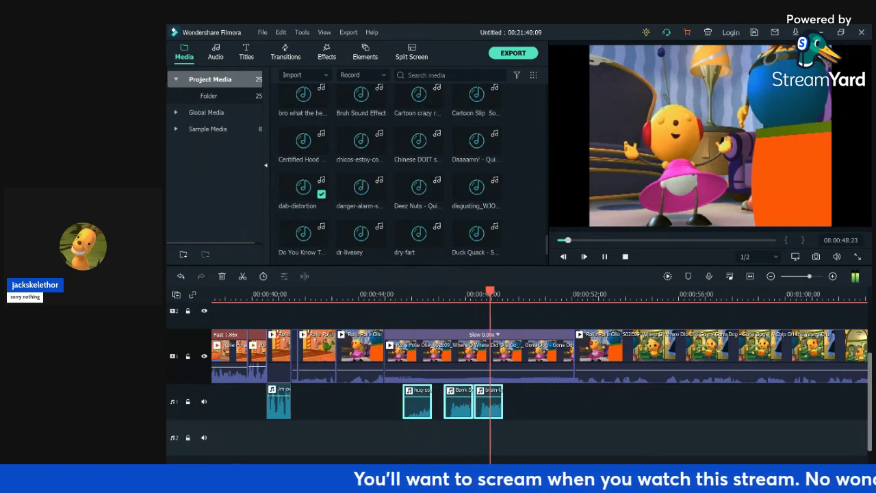
# - Move the brain-fart sound slightly later, leaving a short gap after the Bonk sound, and continue playback
pyautogui.press('space')
pyautogui.click(536, 405)
pyautogui.click(488, 405)
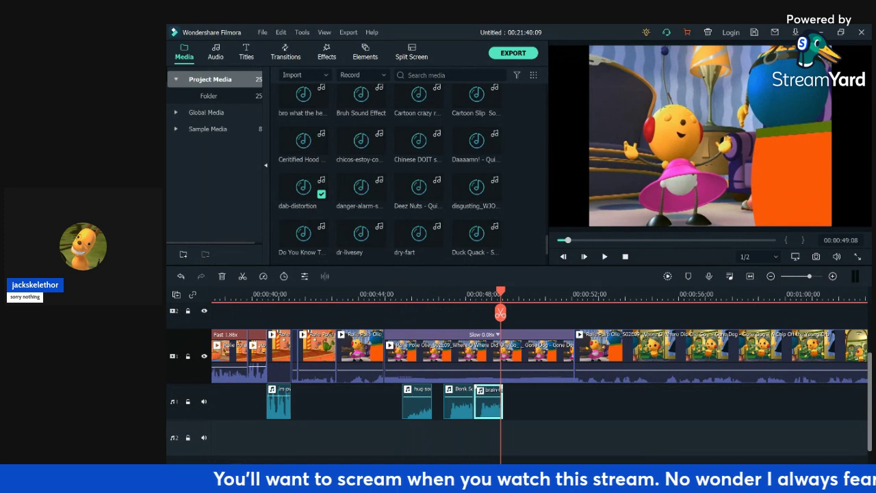
pyautogui.moveTo(488, 404); pyautogui.dragTo(501, 404)
pyautogui.press('space')
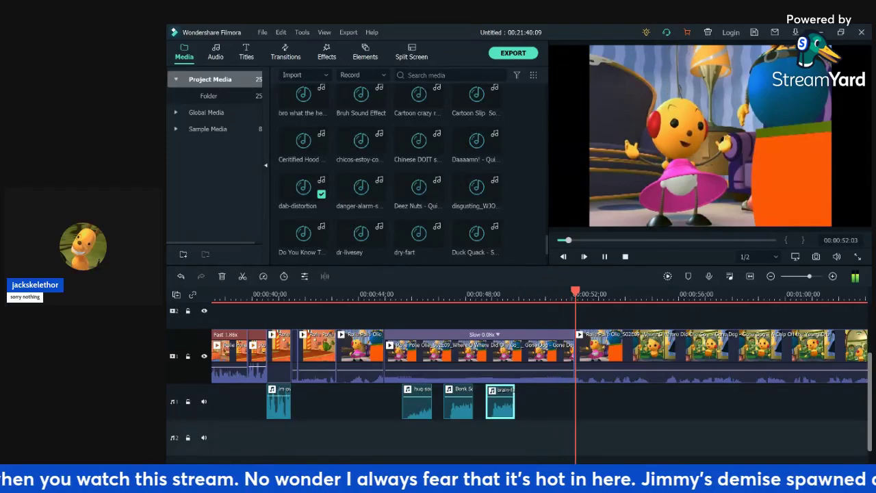
# - Play the footage after the slowed clip from just before 00:00:53
pyautogui.press('space')
pyautogui.press('space')
pyautogui.click(595, 294)
pyautogui.press('space')
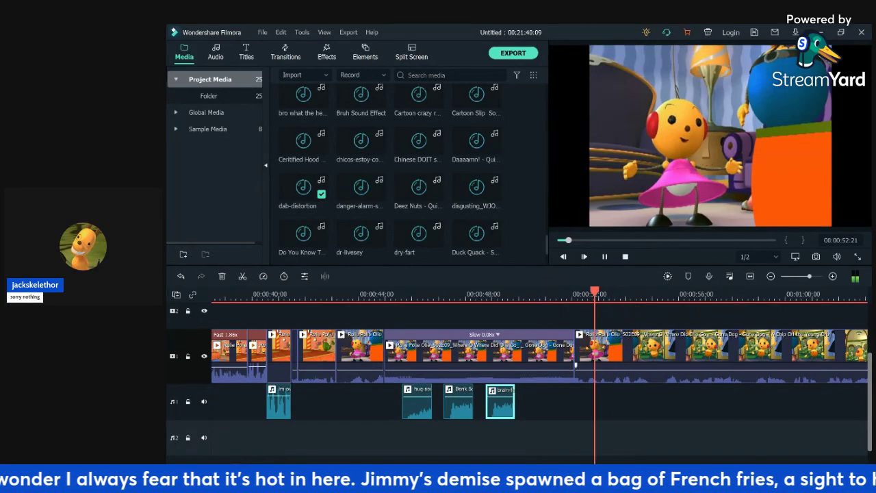
# - Split the footage following the slowed clip just after 00:00:53 and preview the scene from about 00:01:00
pyautogui.press('space')
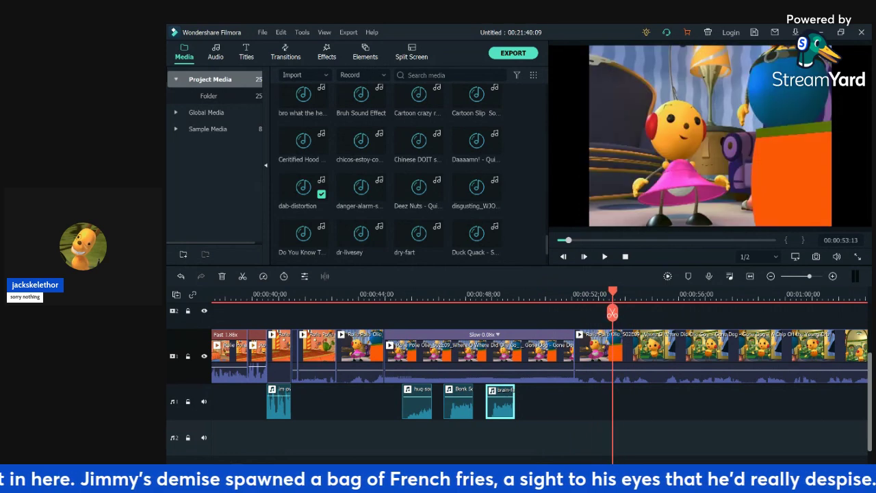
pyautogui.hotkey('ctrl', 'b')
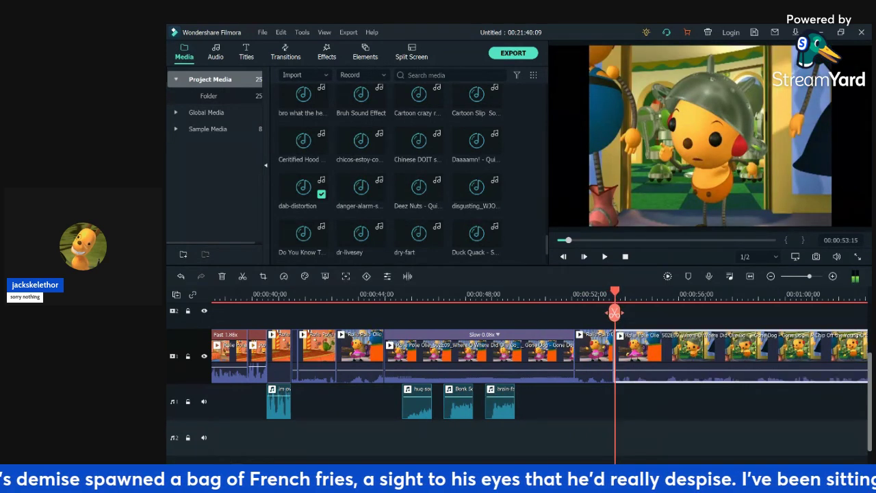
pyautogui.moveTo(615, 292); pyautogui.dragTo(781, 293)
pyautogui.press('space')
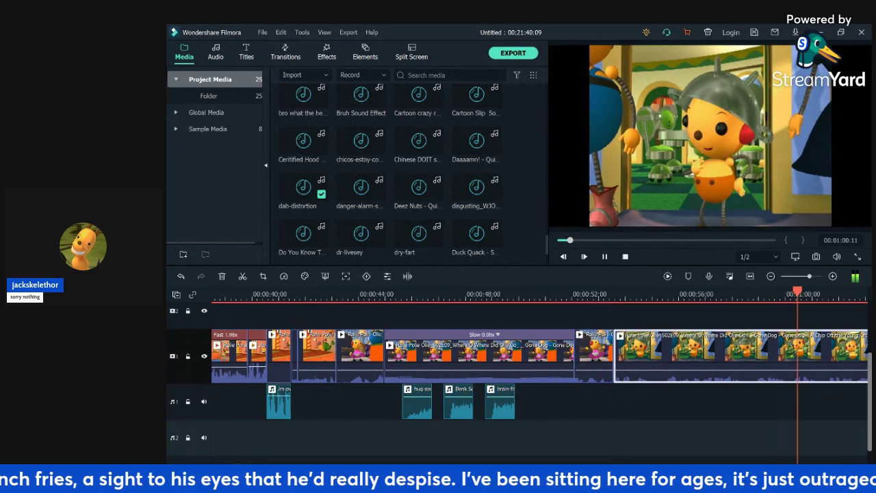
pyautogui.press('space')
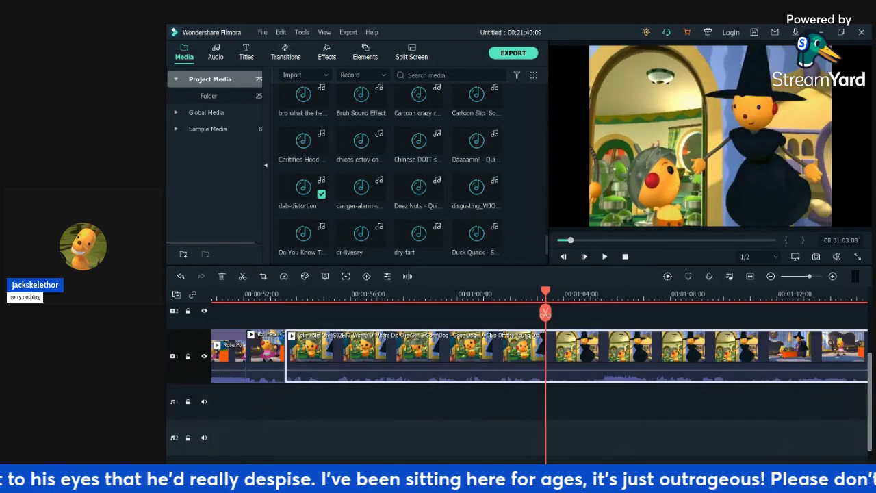
pyautogui.scroll(-5, 546, 355)
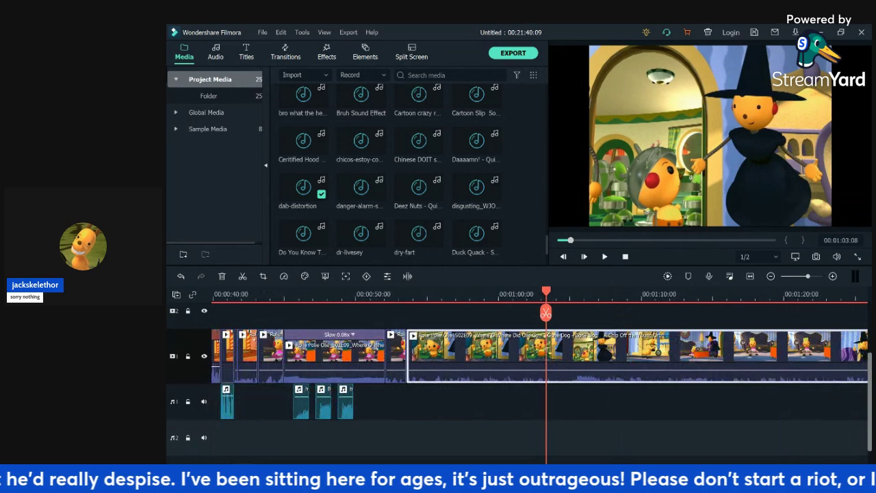
# - Cut out the footage between the split just after 00:00:53 and 00:01:07:01, closing the gap
pyautogui.click(572, 294)
pyautogui.press('space')
pyautogui.press('space')
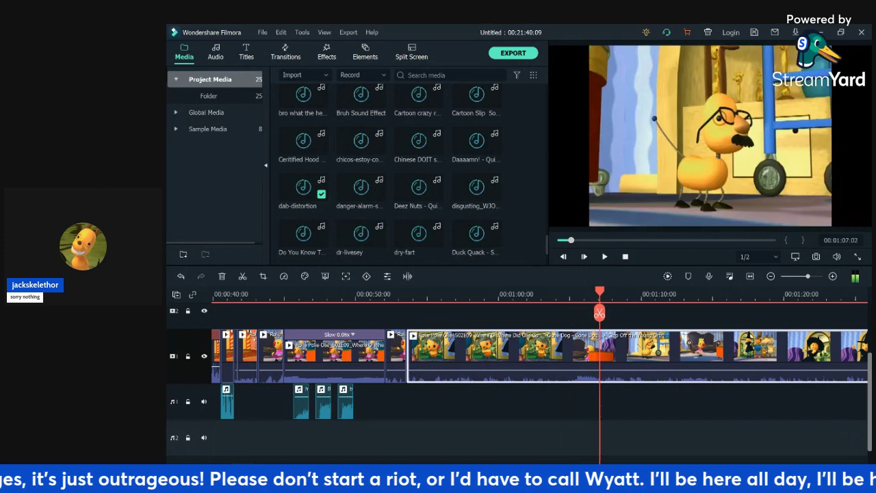
pyautogui.press('Left')
pyautogui.press('Left')
pyautogui.press('Left')
pyautogui.press('Left')
pyautogui.press('Left')
pyautogui.press('Left')
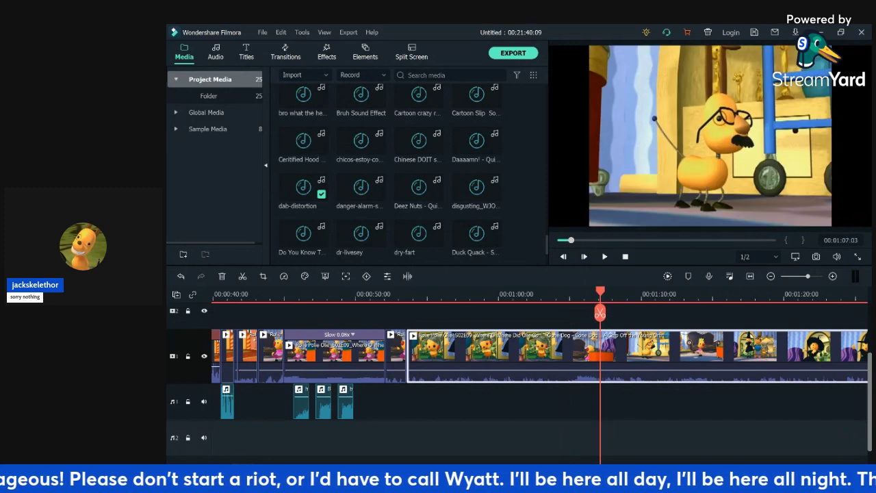
pyautogui.press('Left')
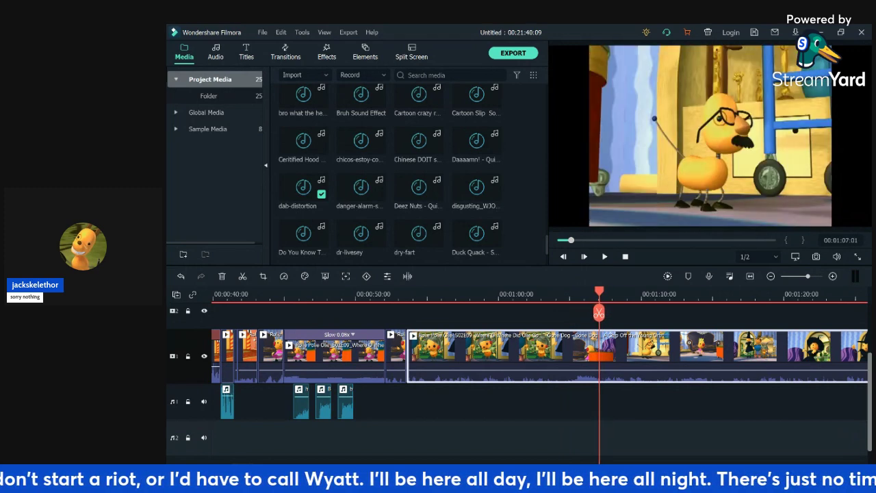
pyautogui.click(599, 313)
pyautogui.moveTo(541, 313); pyautogui.dragTo(408, 408)
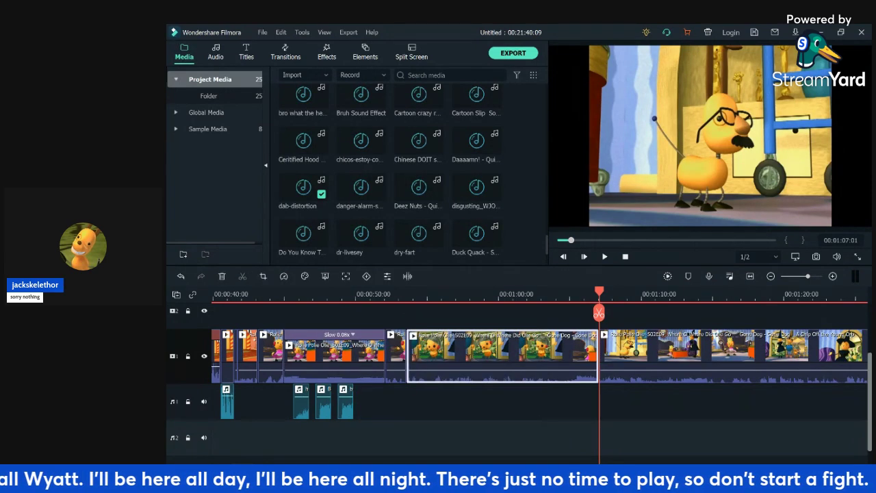
pyautogui.press('Delete')
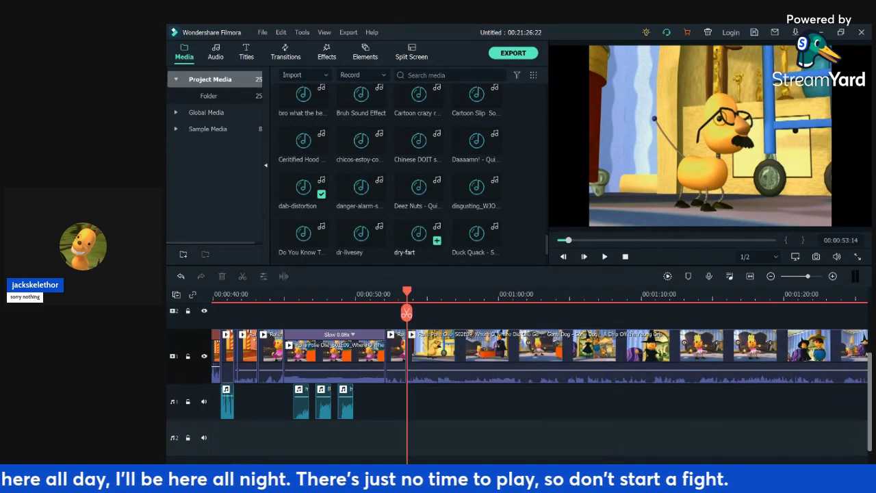
# - Split the remaining footage at 00:00:59:22 and delete the piece with the dog before it, closing the gap
pyautogui.press('space')
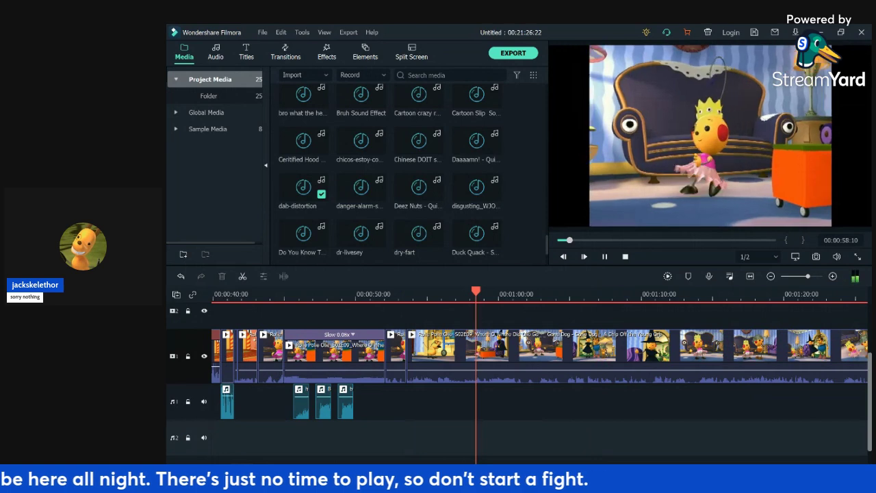
pyautogui.press('space')
pyautogui.moveTo(486, 313)
pyautogui.mouseDown()
pyautogui.moveTo(447, 313)
pyautogui.moveTo(497, 312)
pyautogui.mouseUp()
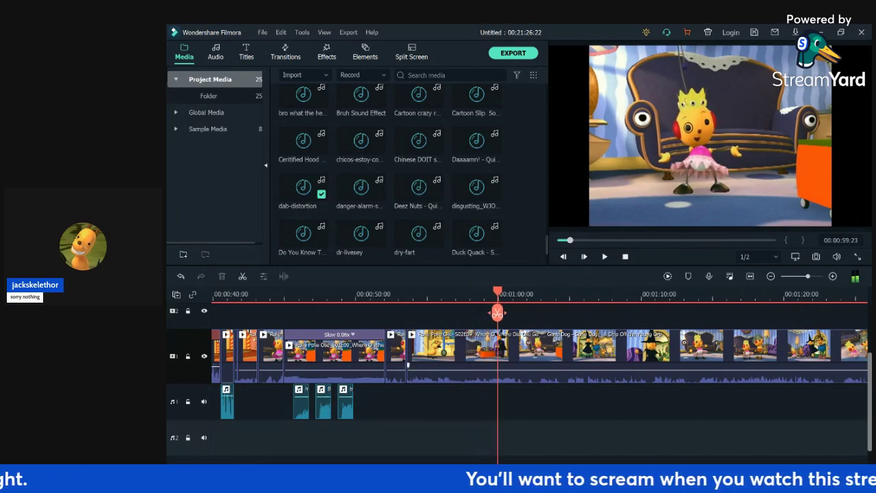
pyautogui.click(496, 313)
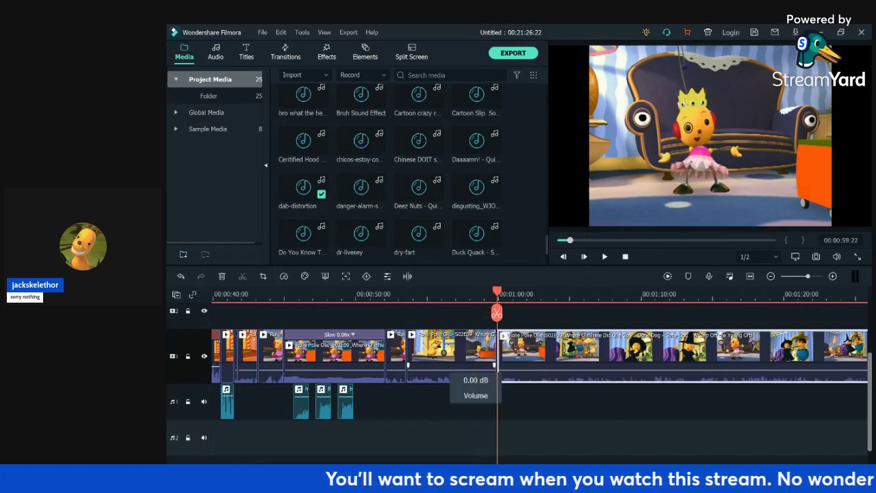
pyautogui.click(458, 363)
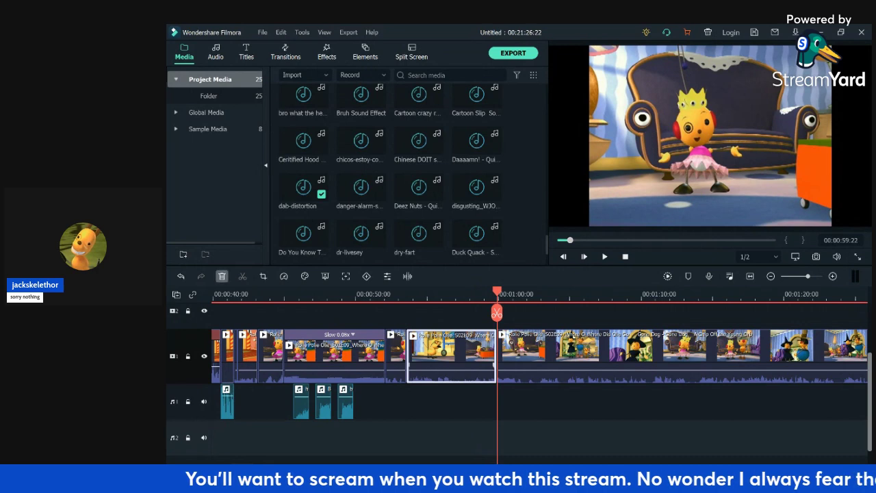
pyautogui.click(222, 276)
# - Review the join around 00:00:53 where the pink-skirt shot cuts to the crowned princess shot
pyautogui.press('Left')
pyautogui.click(365, 295)
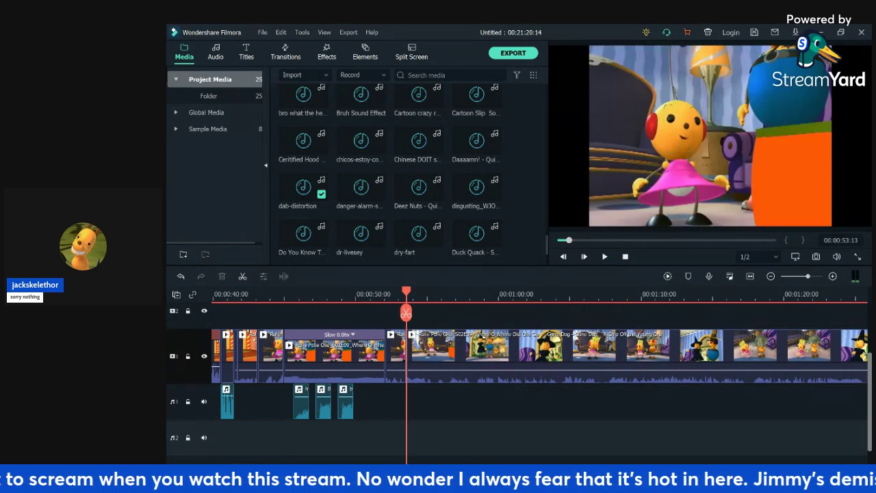
pyautogui.press('space')
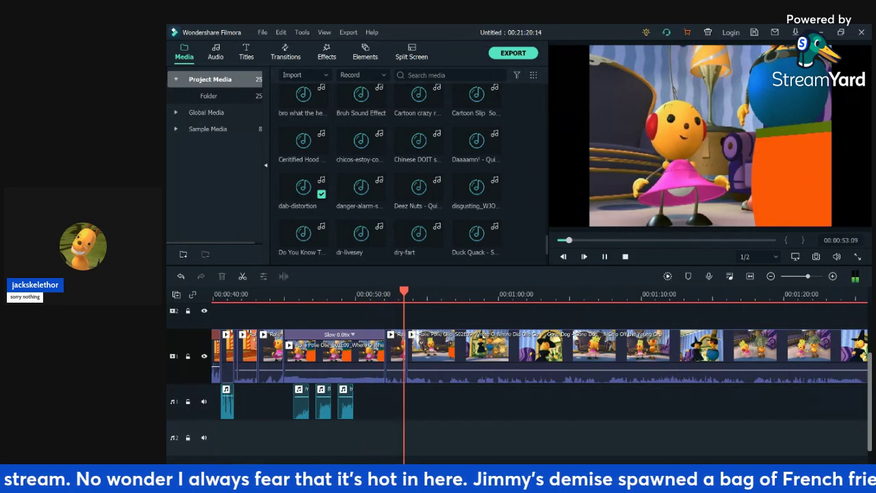
pyautogui.press('space')
pyautogui.press('Right')
pyautogui.press('Right')
pyautogui.press('Right')
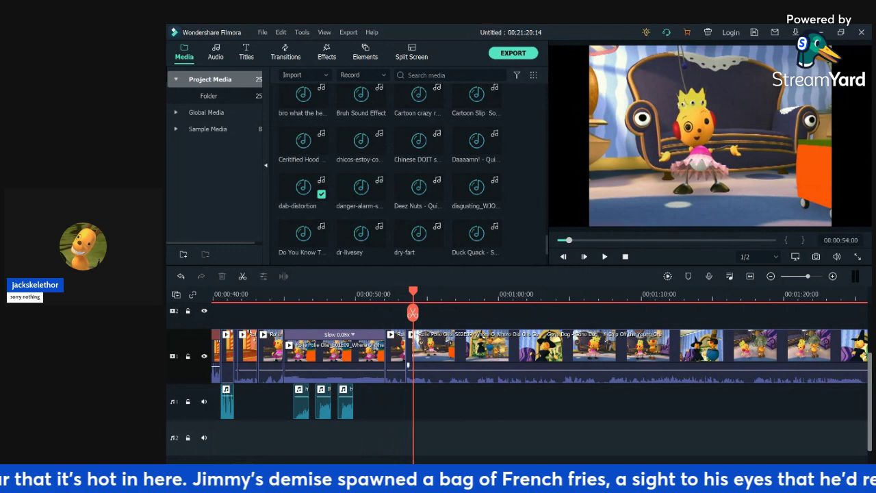
# - Split the princess footage at 00:00:55:13, where the shot of the costumed family begins
pyautogui.click(409, 362)
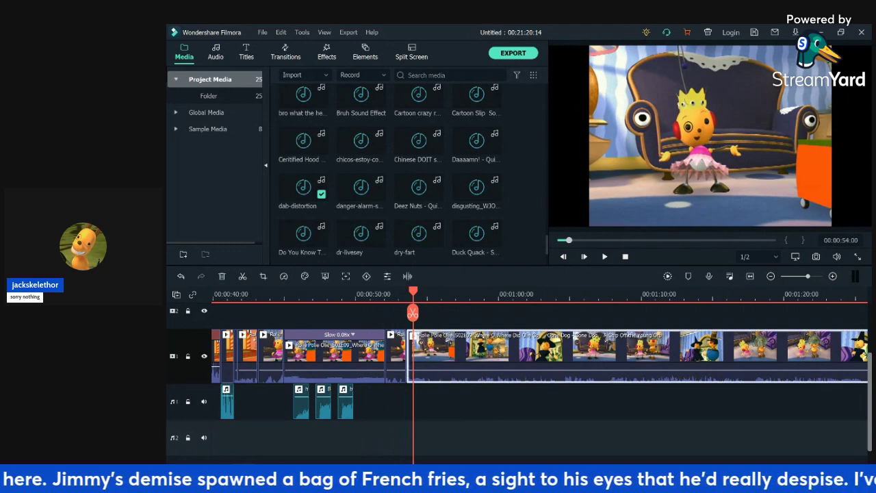
pyautogui.click(446, 295)
pyautogui.press('Left')
pyautogui.press('Left')
pyautogui.press('Left')
pyautogui.press('Left')
pyautogui.press('Left')
pyautogui.press('Left')
pyautogui.press('Left')
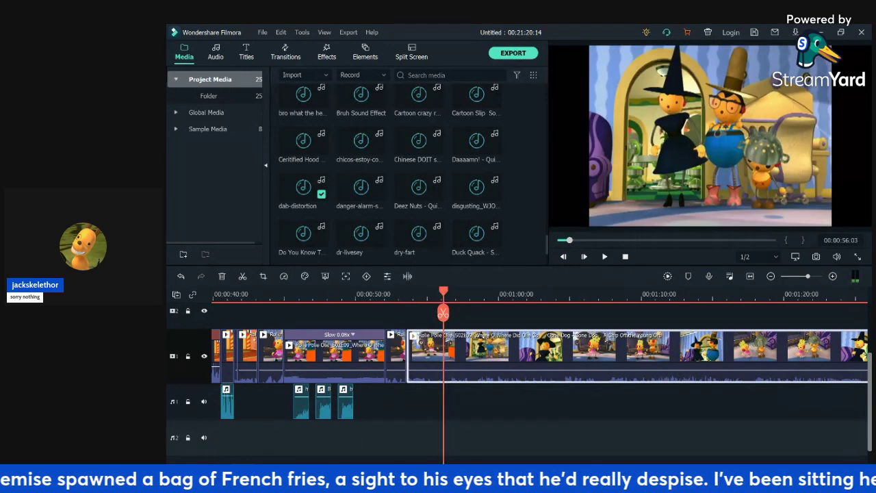
pyautogui.press('Left')
pyautogui.press('Left')
pyautogui.press('Left')
pyautogui.press('Left')
pyautogui.press('Left')
pyautogui.press('Left')
pyautogui.press('Left')
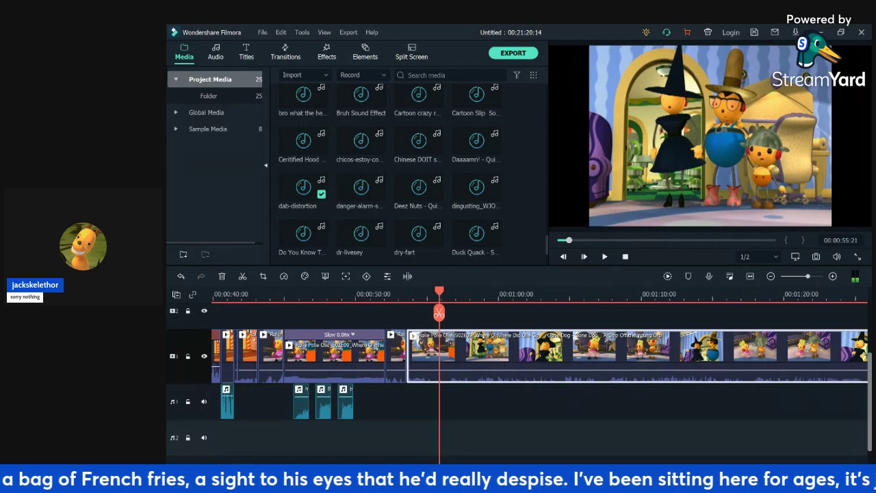
pyautogui.moveTo(437, 312); pyautogui.dragTo(434, 312)
pyautogui.press('Left')
pyautogui.press('Left')
pyautogui.press('Right')
pyautogui.press('Right')
pyautogui.press('Right')
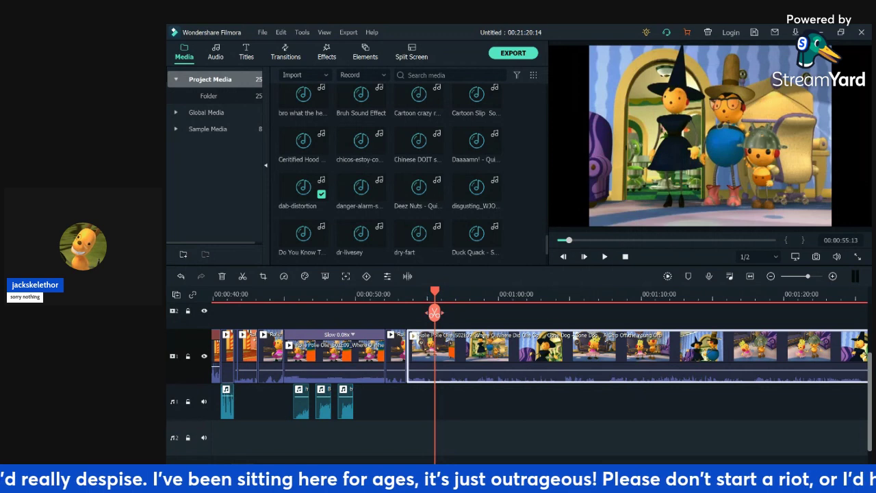
pyautogui.click(435, 312)
# - Enlarge the short princess clip's picture into a closer framing and play the section leading into it
pyautogui.moveTo(434, 312); pyautogui.dragTo(412, 312)
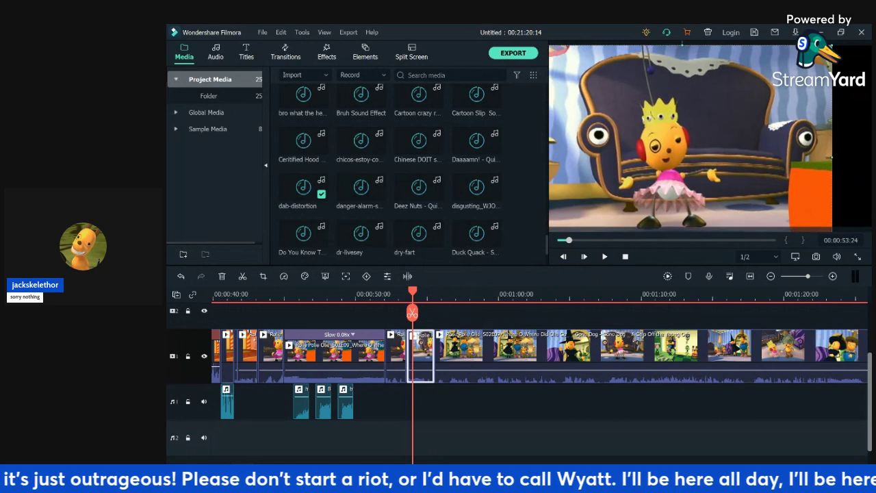
pyautogui.click(371, 294)
pyautogui.press('space')
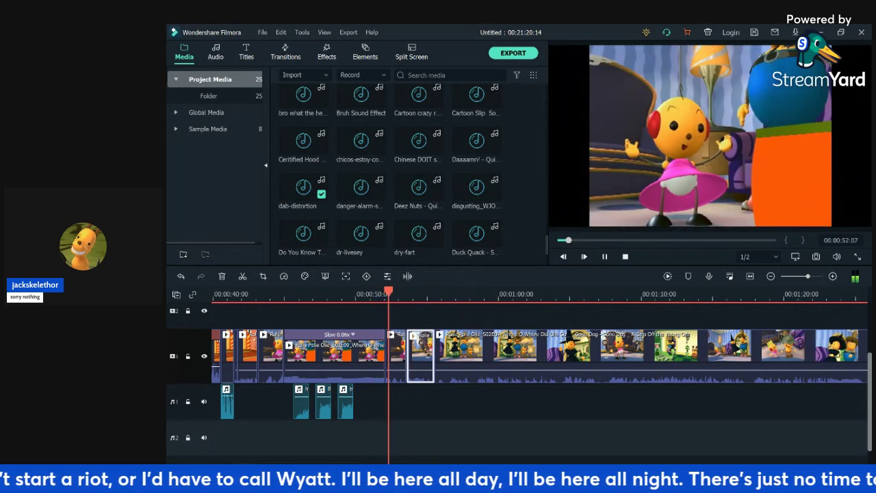
pyautogui.press('space')
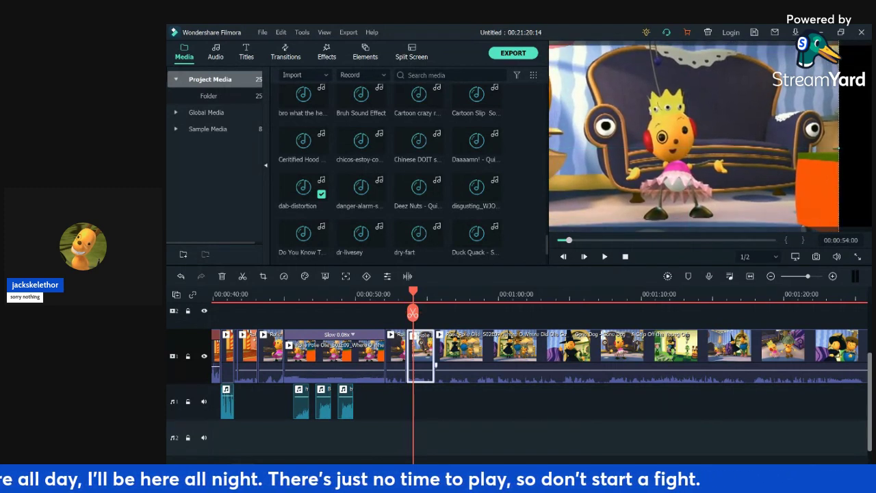
# - Add the Vine Boom sound to the first audio track at the start of the princess clip and play it
pyautogui.scroll(-5, 411, 171)
pyautogui.scroll(-10, 419, 183)
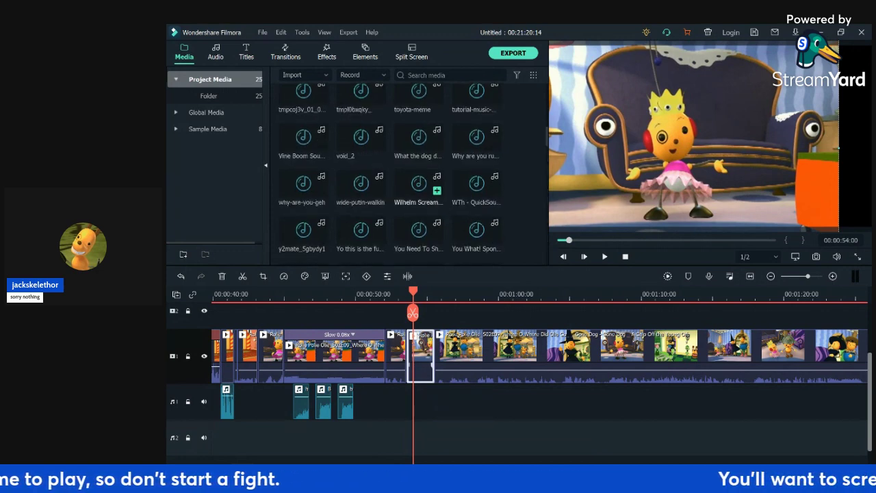
pyautogui.moveTo(304, 137); pyautogui.dragTo(411, 383)
pyautogui.press('space')
pyautogui.press('space')
pyautogui.click(408, 294)
pyautogui.press('space')
pyautogui.press('space')
pyautogui.click(407, 294)
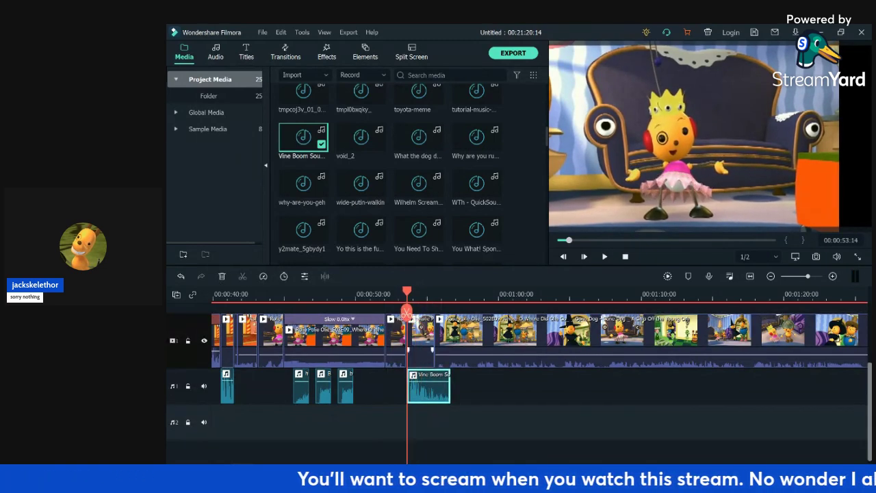
pyautogui.click(409, 294)
pyautogui.press('space')
pyautogui.press('space')
# - Split the Vine Boom sound at 00:00:53:18 and delete the short quiet piece at its beginning
pyautogui.scroll(8, 415, 370)
pyautogui.scroll(1, 416, 370)
pyautogui.press('Up')
pyautogui.press('Right')
pyautogui.press('Right')
pyautogui.press('Right')
pyautogui.moveTo(331, 313)
pyautogui.mouseDown()
pyautogui.moveTo(378, 313)
pyautogui.moveTo(339, 312)
pyautogui.mouseUp()
pyautogui.click(339, 313)
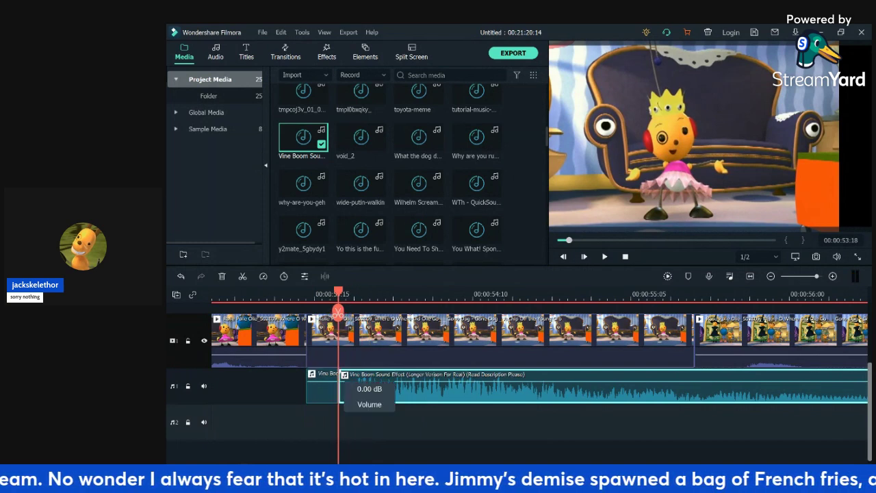
pyautogui.press('Delete')
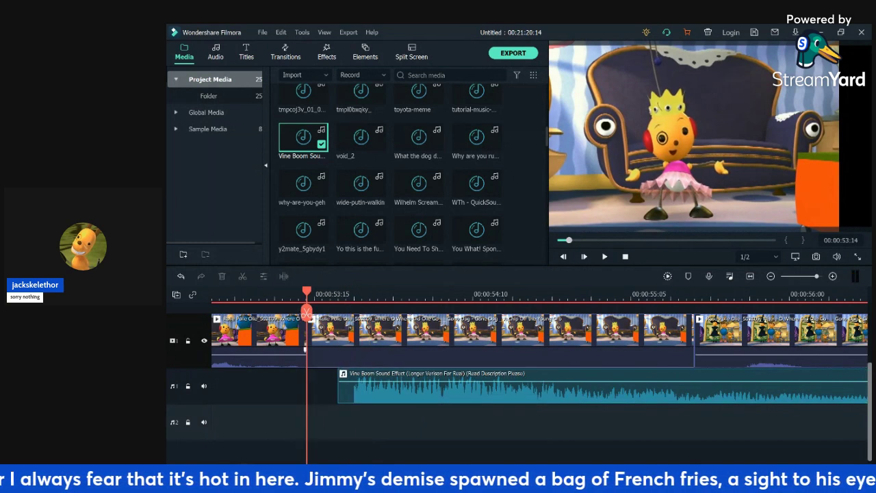
# - Move the trimmed Vine Boom sound to begin slightly before the princess clip and raise its volume
pyautogui.moveTo(297, 400)
pyautogui.mouseDown()
pyautogui.moveTo(365, 384)
pyautogui.moveTo(367, 413)
pyautogui.moveTo(300, 398)
pyautogui.moveTo(353, 415)
pyautogui.moveTo(355, 393)
pyautogui.moveTo(273, 397)
pyautogui.moveTo(290, 397)
pyautogui.mouseUp()
pyautogui.press('space')
pyautogui.moveTo(395, 382); pyautogui.dragTo(396, 373)
pyautogui.press('space')
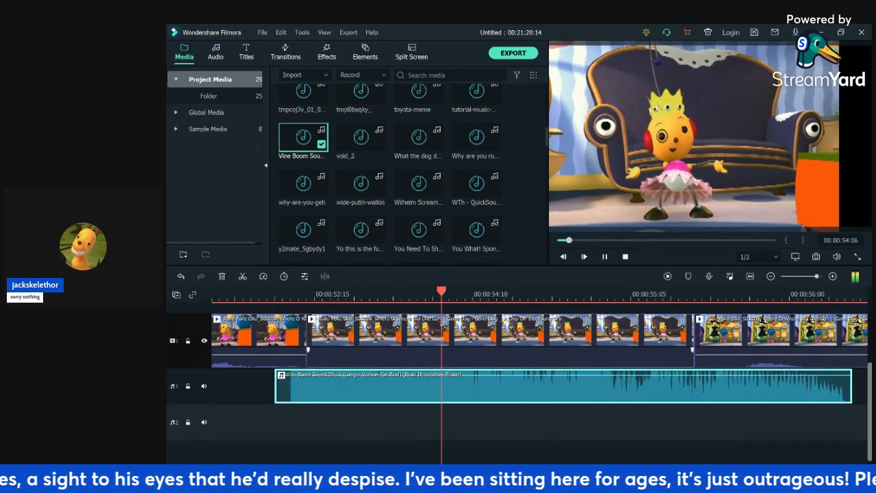
# - Split both the princess clip and the Vine Boom sound at 00:00:54:08
pyautogui.moveTo(482, 311); pyautogui.dragTo(457, 312)
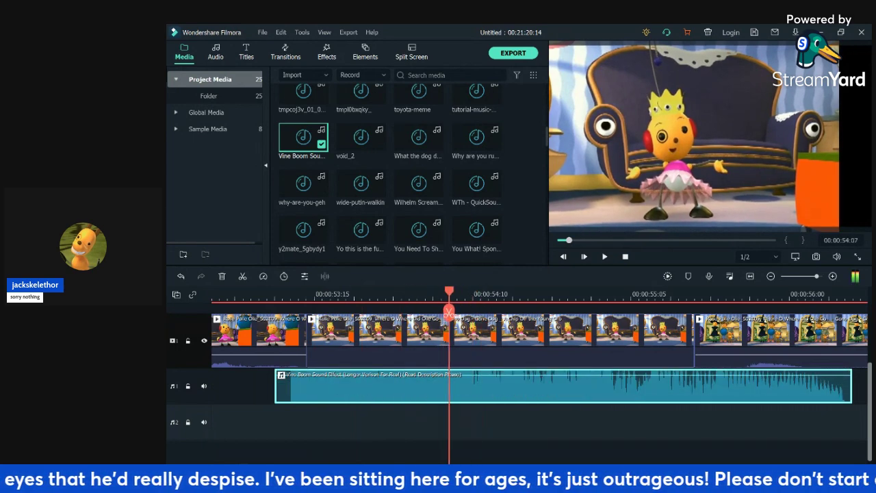
pyautogui.moveTo(541, 431); pyautogui.dragTo(541, 353)
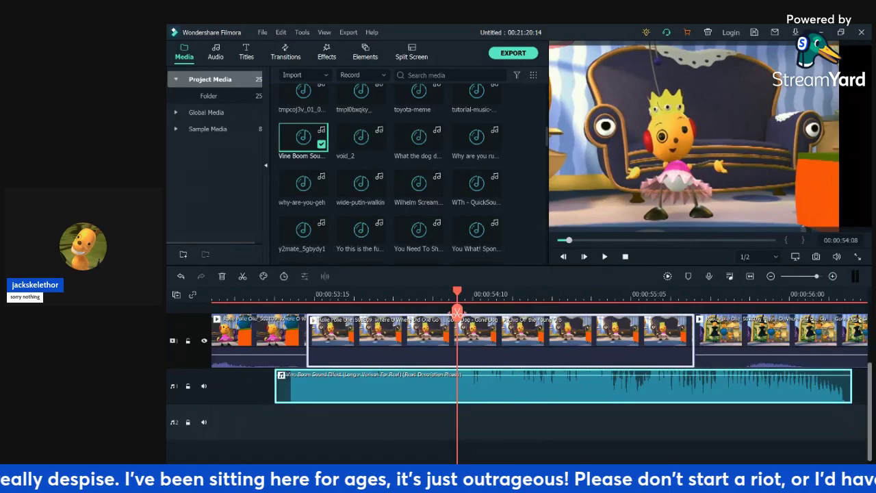
pyautogui.click(457, 313)
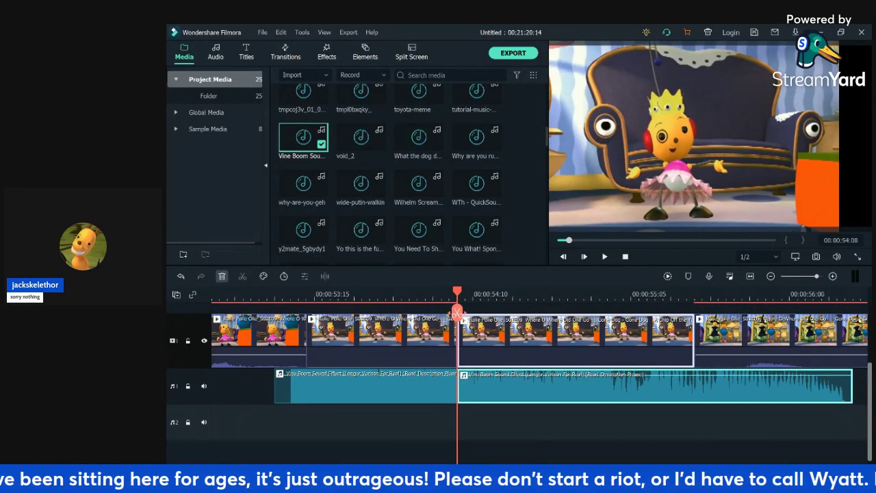
# - Delete the selected video segment and Vine Boom audio segment after the cut, and play back the shortened sequence
pyautogui.click(221, 276)
pyautogui.moveTo(456, 312); pyautogui.dragTo(217, 312)
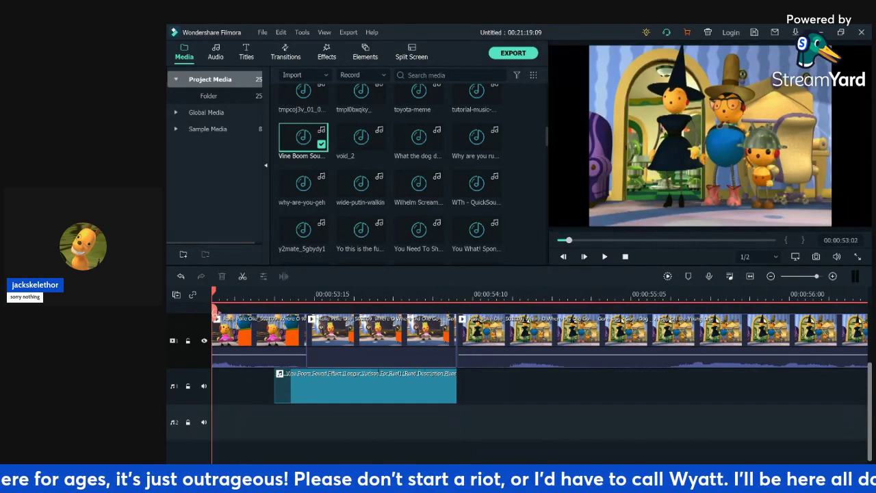
pyautogui.press('space')
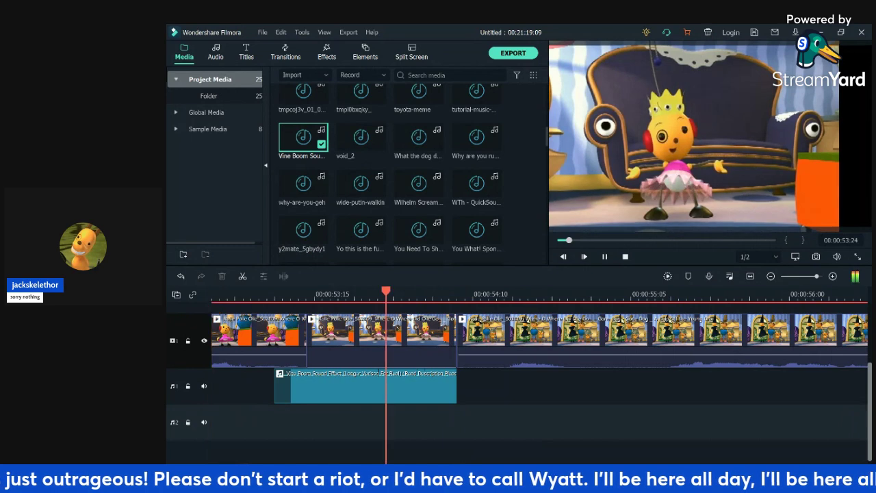
pyautogui.press('space')
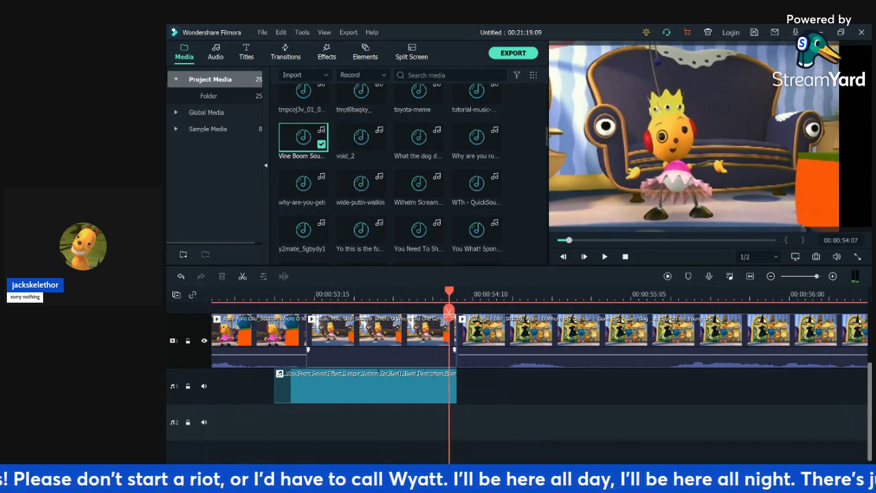
# - Split the video clip and Vine Boom audio at 00:00:54:00 and delete the pieces following the cut
pyautogui.press('Up')
pyautogui.press('Right')
pyautogui.press('Right')
pyautogui.press('Right')
pyautogui.press('Right')
pyautogui.press('Right')
pyautogui.moveTo(346, 312); pyautogui.dragTo(394, 312)
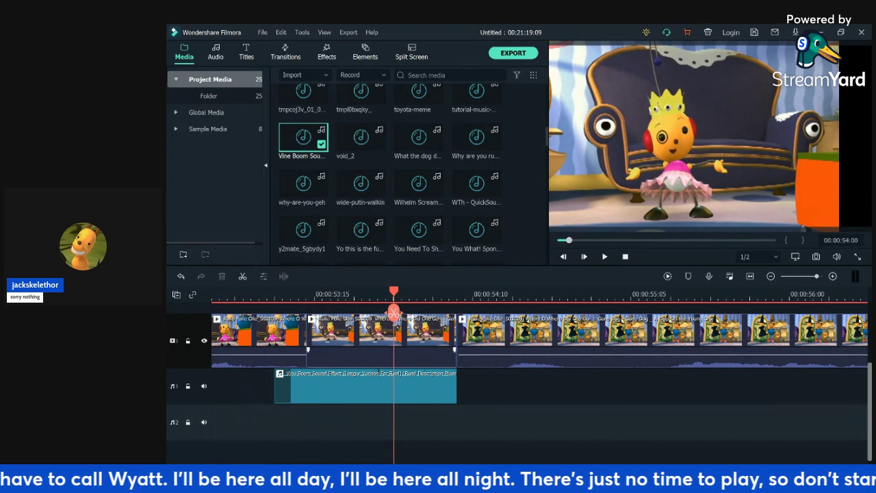
pyautogui.click(394, 312)
pyautogui.press('Delete')
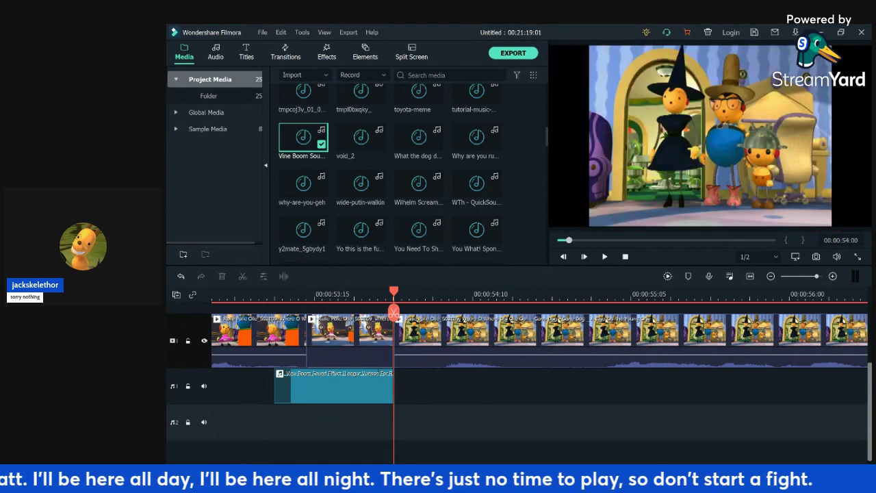
# - Play back the trimmed Vine Boom moment and the start of the clip that follows it
pyautogui.click(227, 295)
pyautogui.press('space')
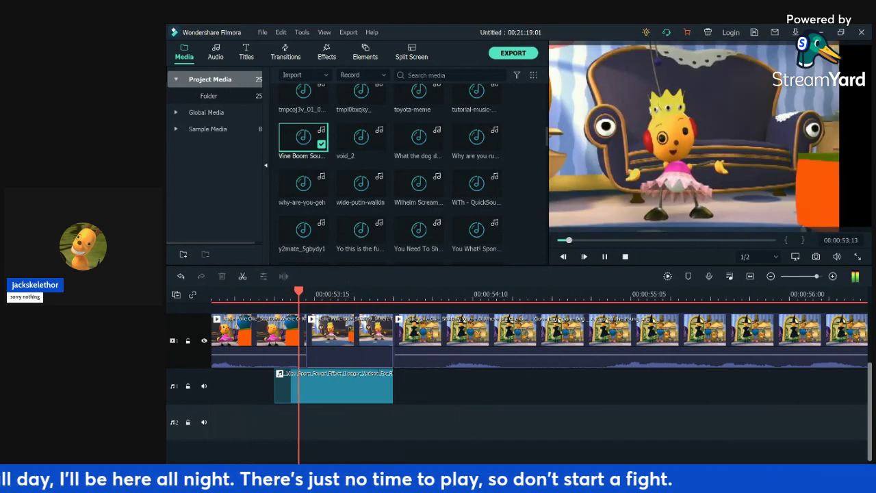
pyautogui.click(481, 312)
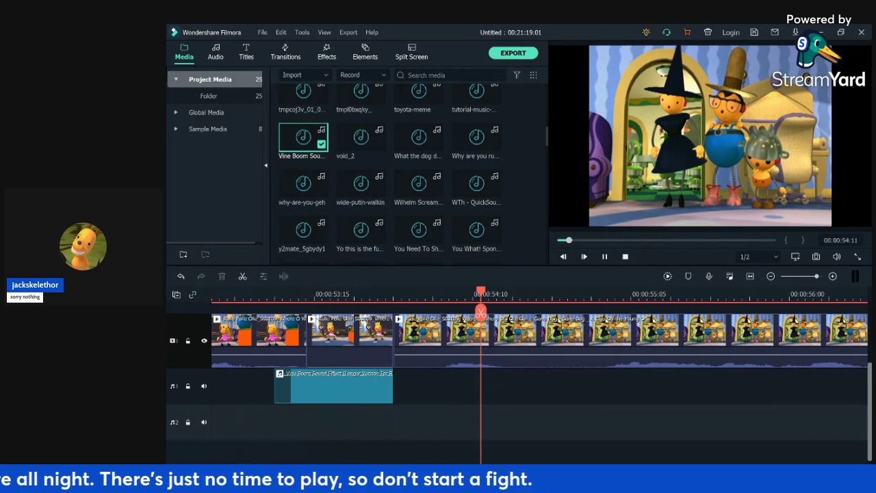
pyautogui.press('space')
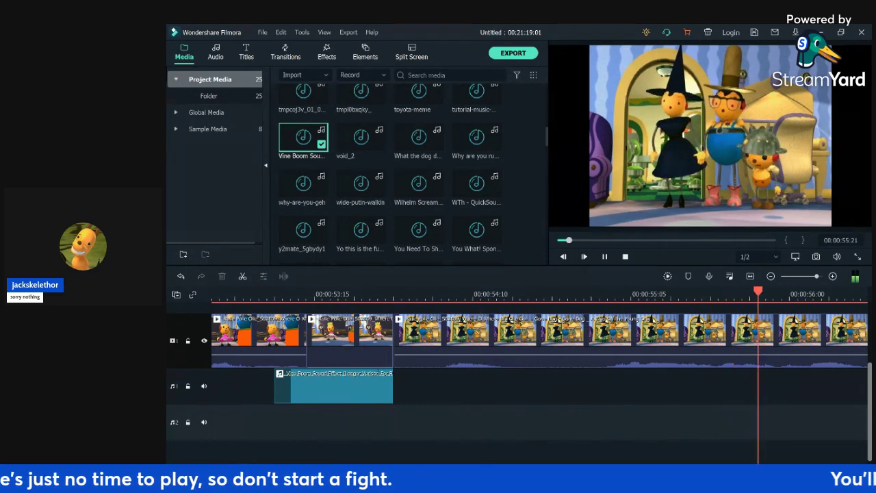
pyautogui.click(695, 312)
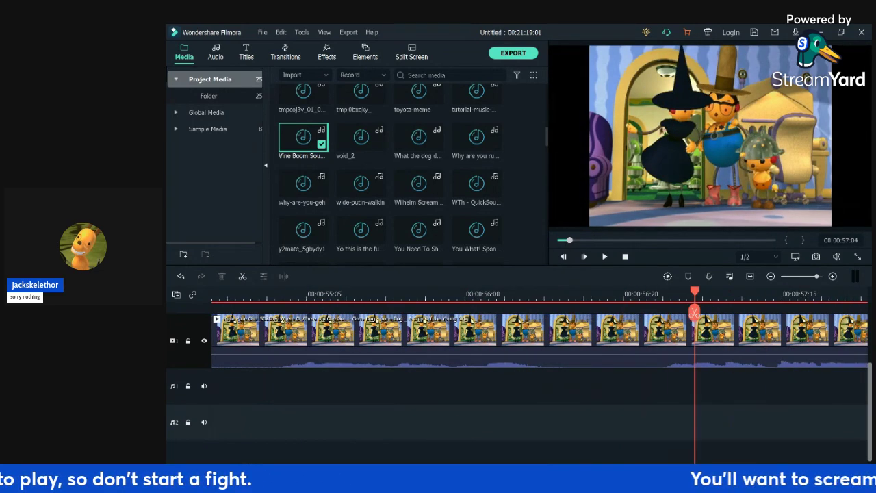
# - Skim the remaining episode footage from about 00:00:57 to 00:02:09, sampling playback at several points
pyautogui.scroll(-5, 695, 312)
pyautogui.press('space')
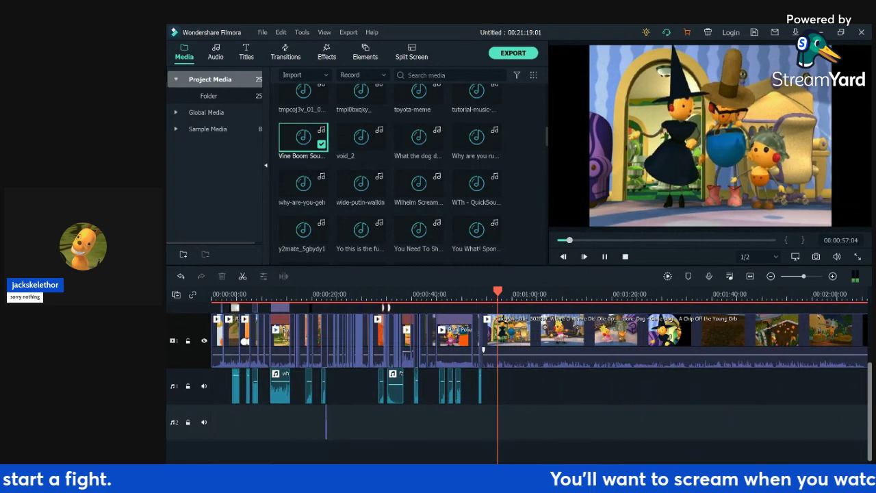
pyautogui.click(615, 294)
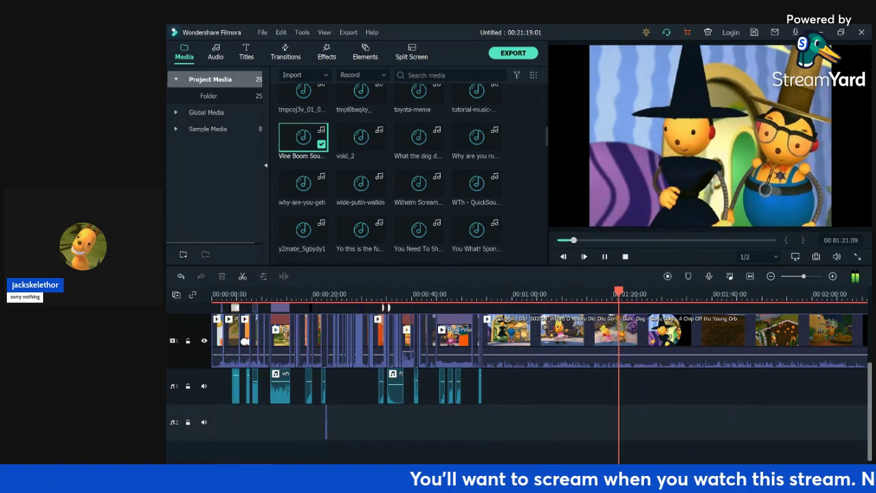
pyautogui.click(654, 295)
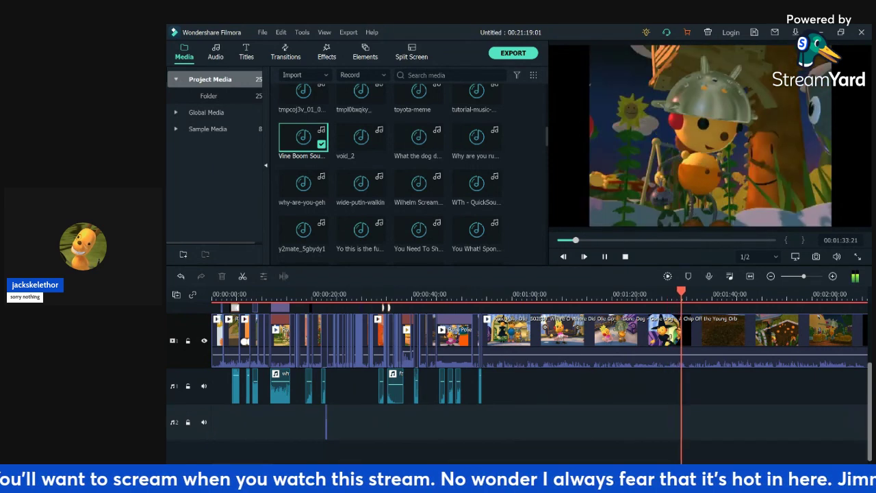
pyautogui.press('space')
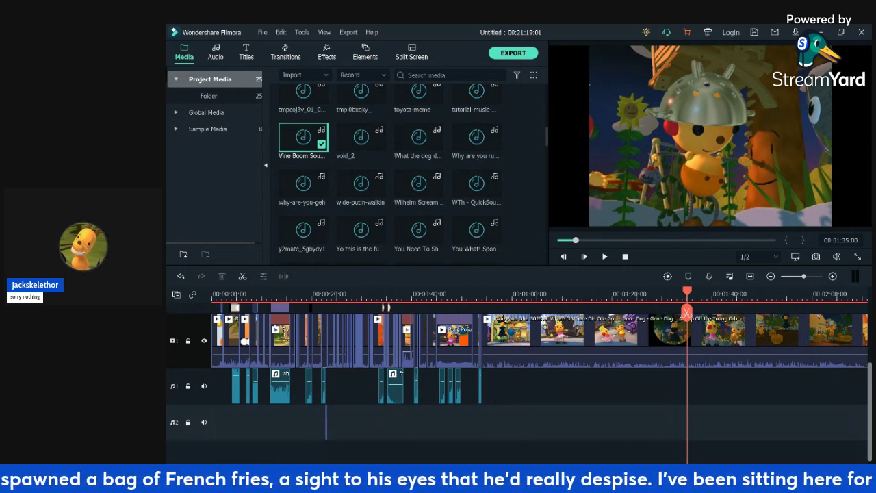
pyautogui.click(728, 295)
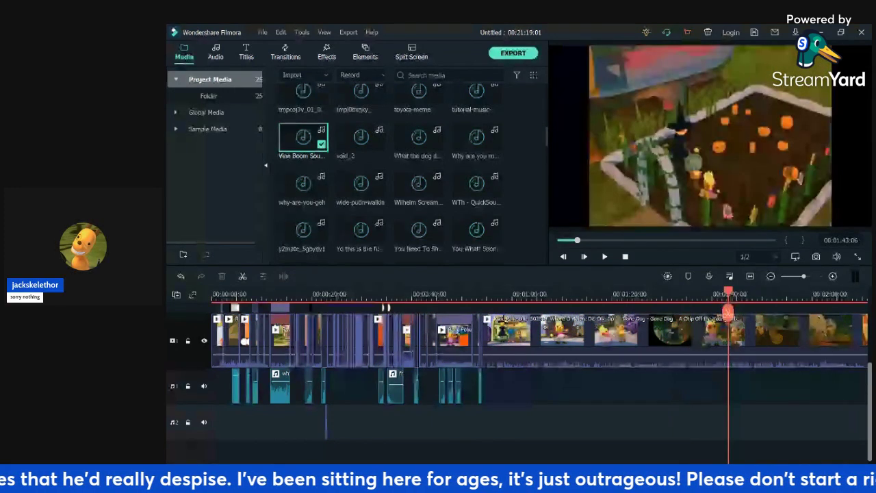
pyautogui.click(809, 294)
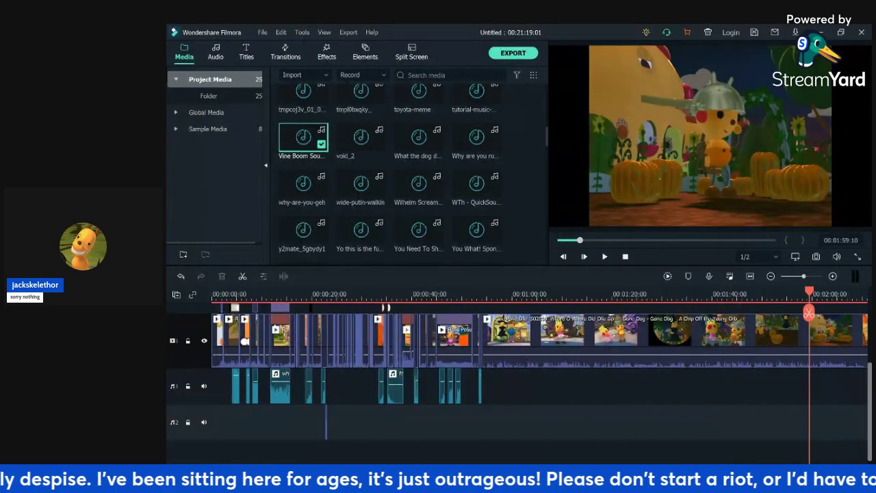
pyautogui.press('space')
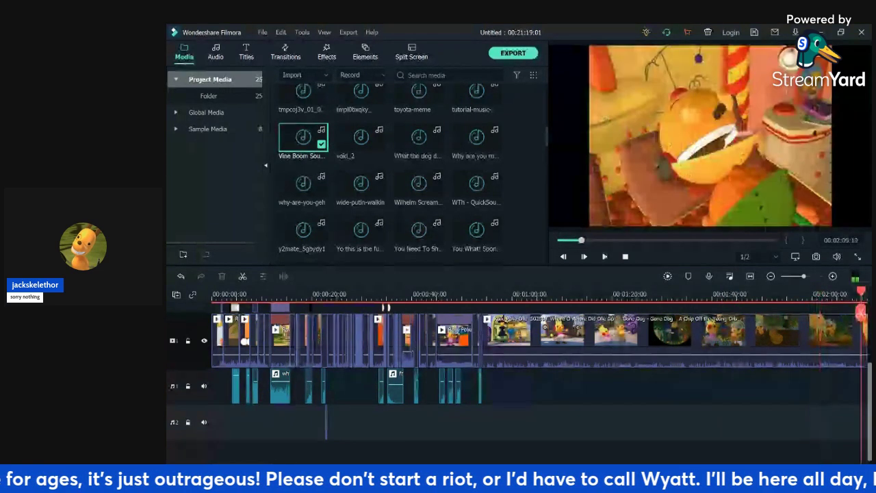
pyautogui.press('space')
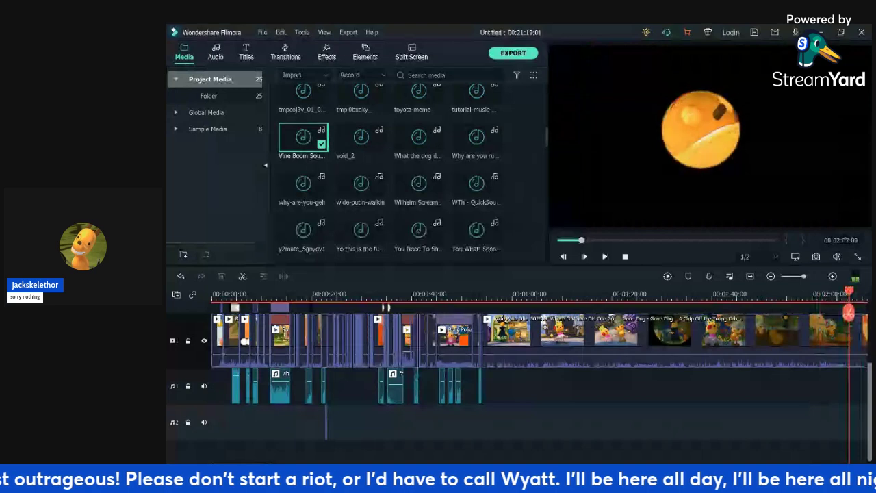
# - Examine the episode footage frame by frame from about 00:02:07 to 00:02:13, covering the circular scene opening and the dog's mouth movements
pyautogui.press('Left')
pyautogui.press('Left')
pyautogui.press('Left')
pyautogui.press('Left')
pyautogui.press('Left')
pyautogui.press('Left')
pyautogui.press('Right')
pyautogui.press('Right')
pyautogui.press('Right')
pyautogui.press('Right')
pyautogui.press('Right')
pyautogui.press('Right')
pyautogui.press('Right')
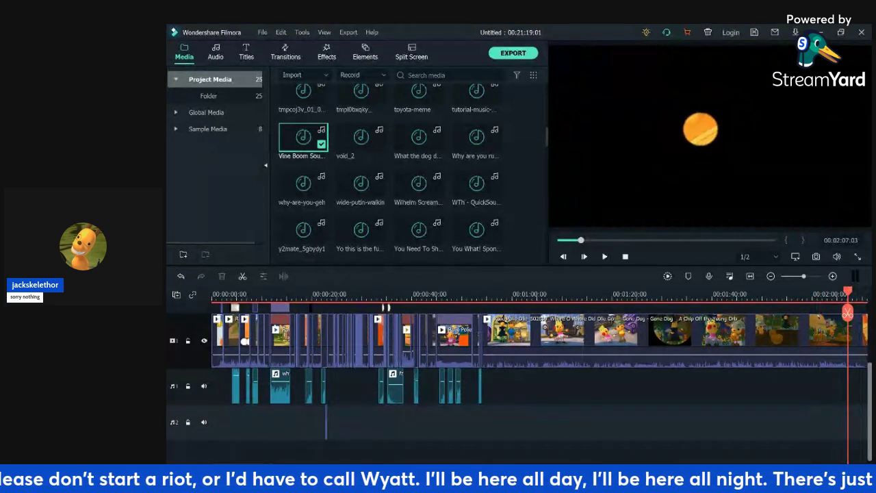
pyautogui.press('Right')
pyautogui.press('Right')
pyautogui.press('Right')
pyautogui.press('Right')
pyautogui.press('Right')
pyautogui.press('Right')
pyautogui.press('Right')
pyautogui.press('Right')
pyautogui.press('Right')
pyautogui.press('Right')
pyautogui.press('Right')
pyautogui.press('Right')
pyautogui.press('Right')
pyautogui.press('Right')
pyautogui.press('Right')
pyautogui.press('Right')
pyautogui.press('Right')
pyautogui.press('Right')
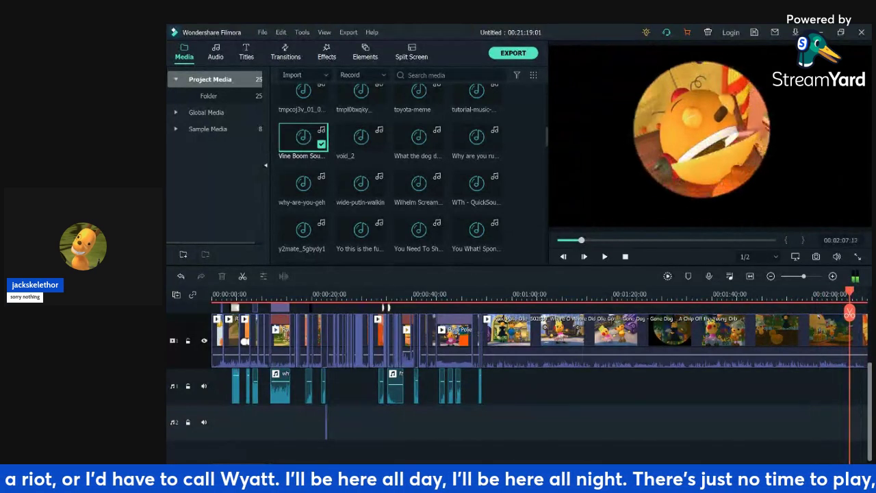
pyautogui.press('Right')
pyautogui.press('Right')
pyautogui.press('Right')
pyautogui.press('Right')
pyautogui.press('Right')
pyautogui.press('Right')
pyautogui.press('Right')
pyautogui.press('Right')
pyautogui.press('Right')
pyautogui.press('Right')
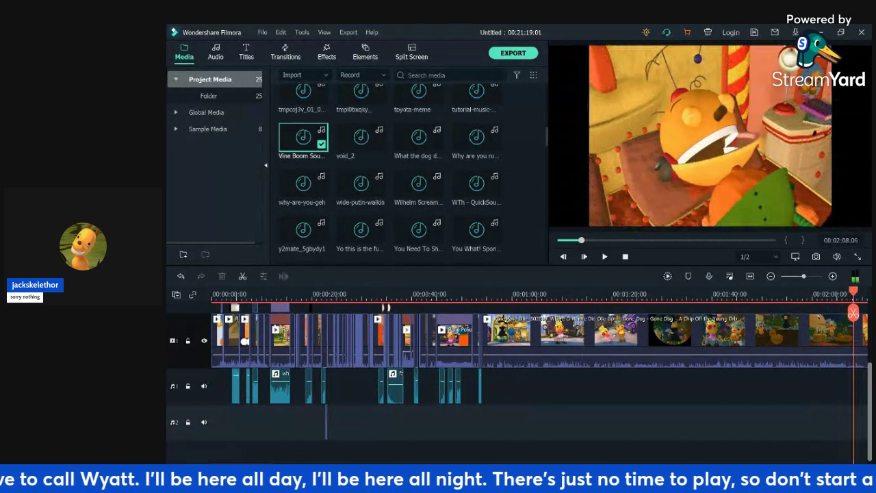
pyautogui.press('Right')
pyautogui.press('Right')
pyautogui.press('Right')
pyautogui.press('Right')
pyautogui.press('Right')
pyautogui.press('Right')
pyautogui.press('Right')
pyautogui.press('Right')
pyautogui.press('Right')
pyautogui.press('Right')
pyautogui.press('Right')
pyautogui.press('Right')
pyautogui.press('Right')
pyautogui.press('Right')
pyautogui.press('Right')
pyautogui.press('Right')
pyautogui.press('Right')
pyautogui.press('Right')
pyautogui.press('Right')
pyautogui.press('Right')
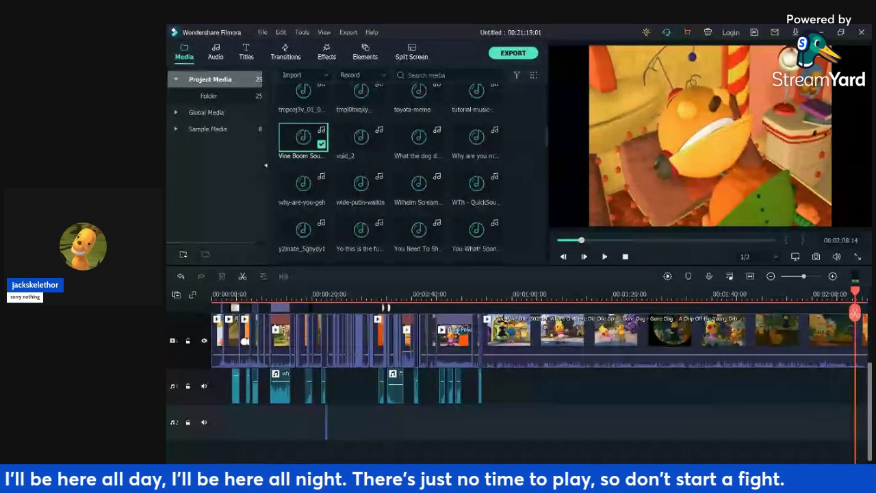
pyautogui.press('Right')
pyautogui.press('Right')
pyautogui.press('Right')
pyautogui.press('Right')
pyautogui.press('Right')
pyautogui.press('Right')
pyautogui.press('Right')
pyautogui.press('Right')
pyautogui.press('Right')
pyautogui.press('Right')
pyautogui.press('Right')
pyautogui.press('Right')
pyautogui.press('Right')
pyautogui.press('Right')
pyautogui.press('Right')
pyautogui.press('Right')
pyautogui.press('Right')
pyautogui.press('Right')
pyautogui.press('Right')
pyautogui.press('Right')
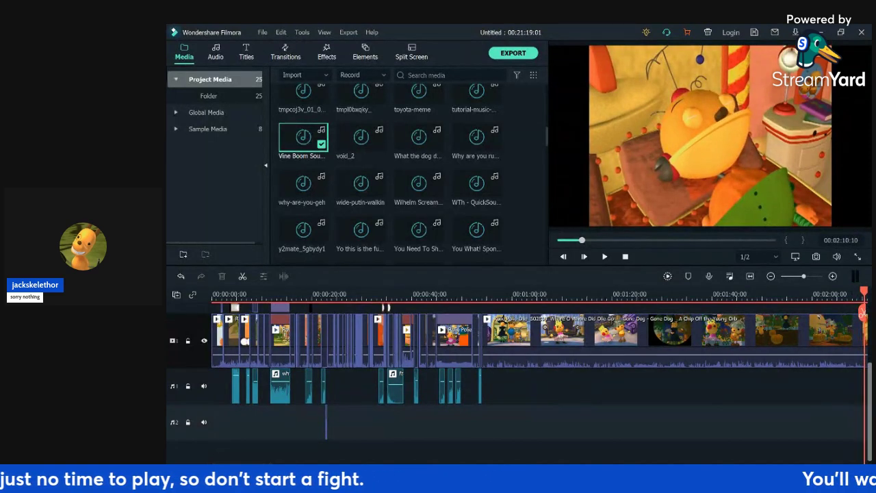
pyautogui.press('Right')
pyautogui.press('Right')
pyautogui.press('Right')
pyautogui.press('Right')
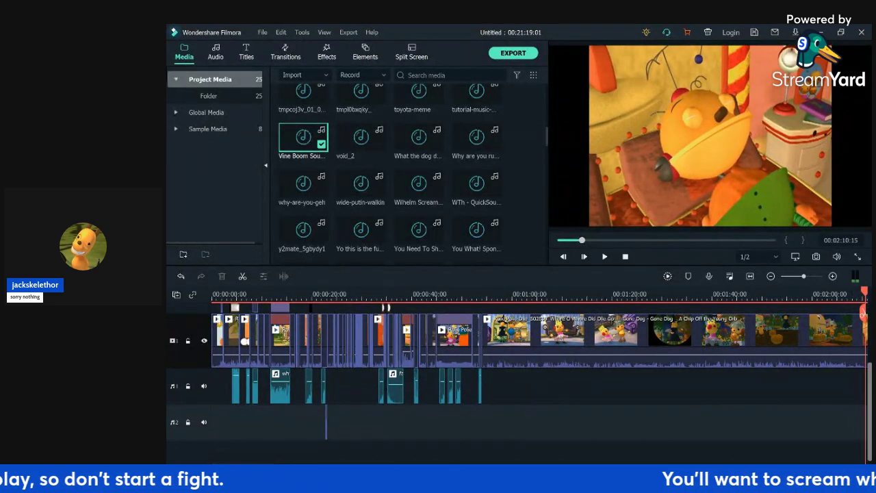
pyautogui.press('Right')
pyautogui.press('Right')
pyautogui.press('Right')
pyautogui.press('Right')
pyautogui.press('Right')
pyautogui.press('Right')
pyautogui.press('Right')
pyautogui.press('Right')
pyautogui.press('Right')
pyautogui.press('Right')
pyautogui.press('Right')
pyautogui.press('Right')
pyautogui.press('Right')
pyautogui.press('Right')
pyautogui.press('Right')
pyautogui.press('Right')
pyautogui.press('Right')
pyautogui.press('Right')
pyautogui.press('Right')
pyautogui.press('Right')
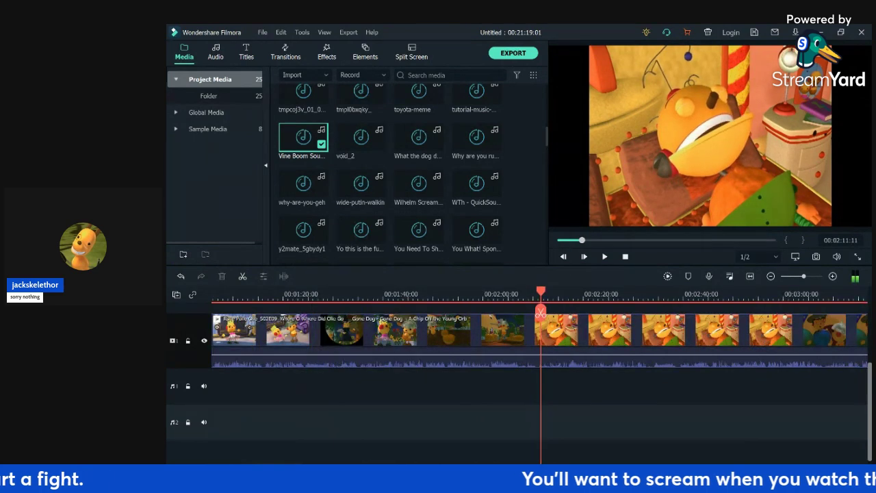
pyautogui.press('Right')
pyautogui.press('Right')
pyautogui.press('Right')
pyautogui.press('Right')
pyautogui.press('Right')
pyautogui.press('Right')
pyautogui.press('Right')
pyautogui.press('Right')
pyautogui.press('Right')
pyautogui.press('Right')
pyautogui.press('Right')
pyautogui.press('Right')
pyautogui.press('Right')
pyautogui.press('Right')
pyautogui.press('Right')
pyautogui.press('Right')
pyautogui.press('Right')
pyautogui.press('Right')
pyautogui.press('Right')
pyautogui.press('Right')
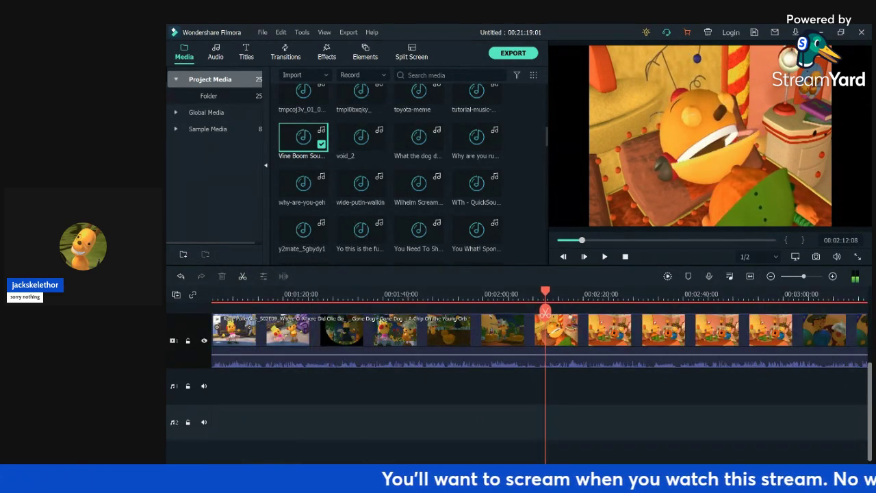
pyautogui.press('Right')
pyautogui.press('Right')
pyautogui.press('Right')
pyautogui.press('Right')
pyautogui.press('Right')
pyautogui.press('Right')
pyautogui.press('Right')
pyautogui.press('Right')
pyautogui.press('Right')
pyautogui.press('Right')
pyautogui.press('Right')
pyautogui.press('Right')
pyautogui.press('Right')
pyautogui.press('Right')
pyautogui.press('Right')
pyautogui.press('Right')
pyautogui.press('Right')
pyautogui.press('Right')
pyautogui.press('Right')
pyautogui.press('Right')
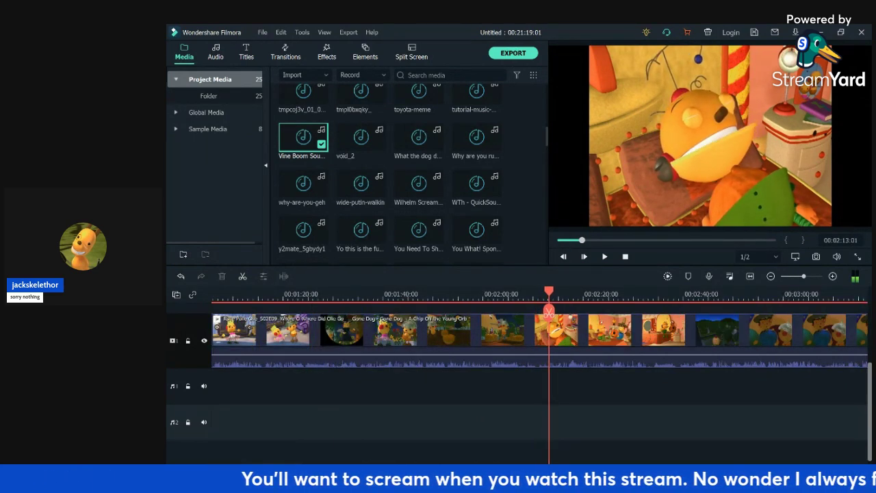
# - Split the episode clip at 00:02:15:16, just before the dog sits up, and delete the segment preceding the cut
pyautogui.press('Right')
pyautogui.press('Right')
pyautogui.press('Right')
pyautogui.press('Right')
pyautogui.press('Right')
pyautogui.press('Right')
pyautogui.press('Right')
pyautogui.press('Right')
pyautogui.press('Right')
pyautogui.press('Right')
pyautogui.press('Right')
pyautogui.press('Right')
pyautogui.press('Right')
pyautogui.press('Right')
pyautogui.press('Right')
pyautogui.press('Right')
pyautogui.press('Right')
pyautogui.press('Right')
pyautogui.press('Right')
pyautogui.press('Right')
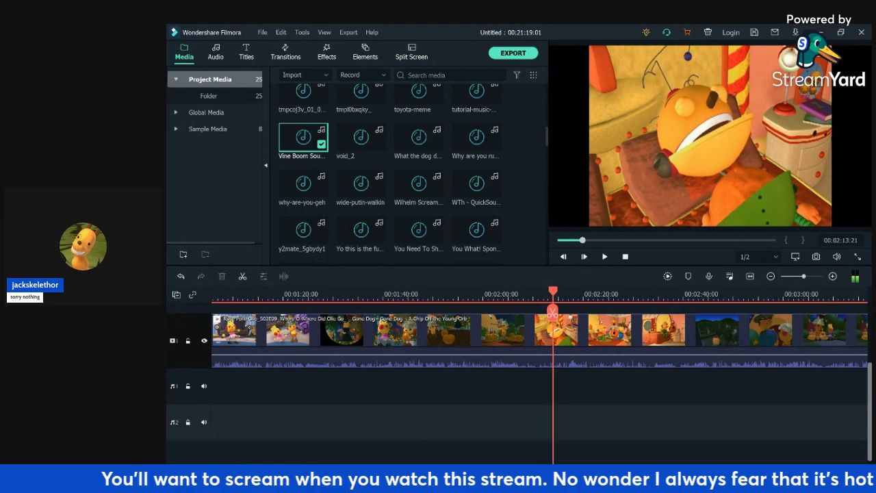
pyautogui.press('Right')
pyautogui.press('Right')
pyautogui.press('Right')
pyautogui.press('Right')
pyautogui.press('Right')
pyautogui.press('Right')
pyautogui.press('Right')
pyautogui.press('Right')
pyautogui.press('Right')
pyautogui.press('Right')
pyautogui.press('Right')
pyautogui.press('Right')
pyautogui.press('Right')
pyautogui.press('Right')
pyautogui.press('Right')
pyautogui.press('Right')
pyautogui.press('Right')
pyautogui.press('Right')
pyautogui.press('Right')
pyautogui.press('Right')
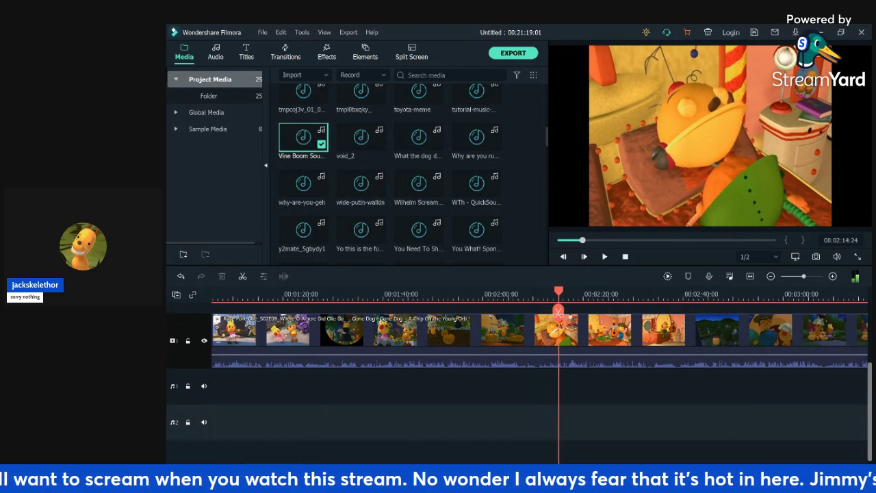
pyautogui.press('Right')
pyautogui.press('Right')
pyautogui.press('Right')
pyautogui.press('Right')
pyautogui.press('Right')
pyautogui.press('Right')
pyautogui.press('Right')
pyautogui.press('Right')
pyautogui.press('Right')
pyautogui.press('Right')
pyautogui.press('Right')
pyautogui.press('Right')
pyautogui.press('Right')
pyautogui.press('Right')
pyautogui.press('Right')
pyautogui.press('Right')
pyautogui.press('Right')
pyautogui.press('Right')
pyautogui.press('Right')
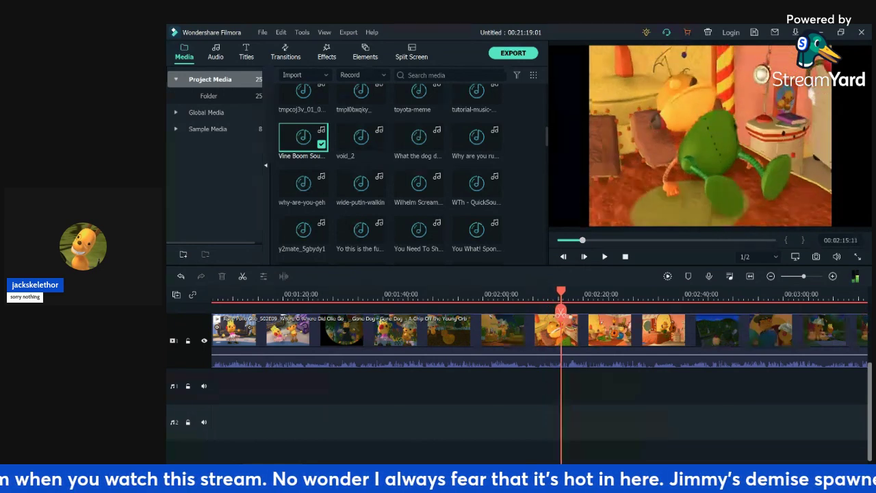
pyautogui.press('Left')
pyautogui.press('Left')
pyautogui.press('Left')
pyautogui.press('Left')
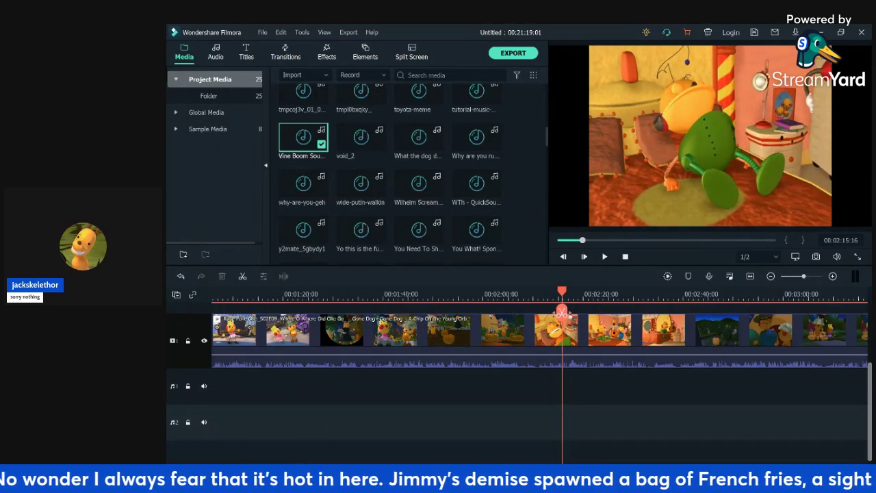
pyautogui.click(562, 313)
pyautogui.click(560, 350)
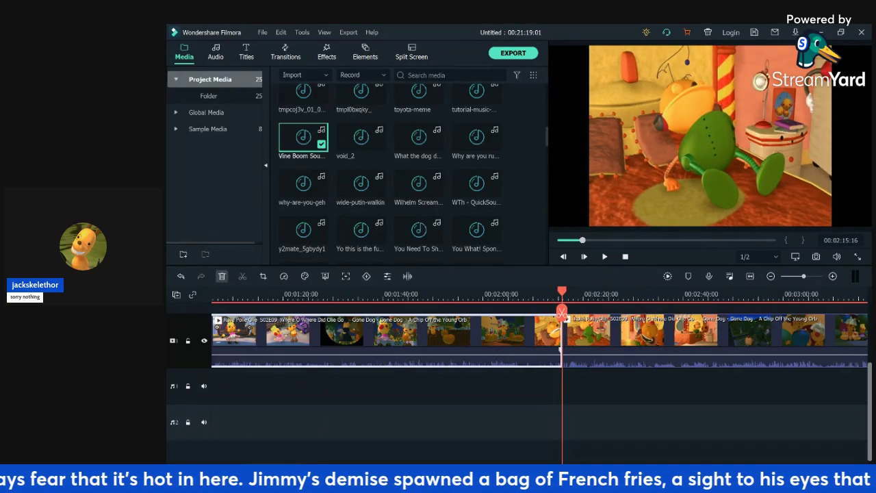
pyautogui.click(222, 276)
# - Review the newly joined bedroom footage and park the playhead at 00:00:56:03, where the dog faces the jack-o'-lantern
pyautogui.press('space')
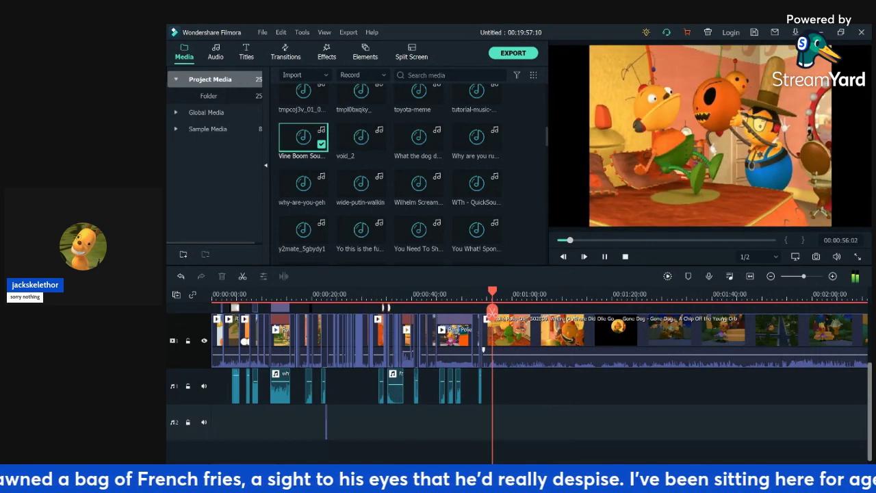
pyautogui.click(487, 294)
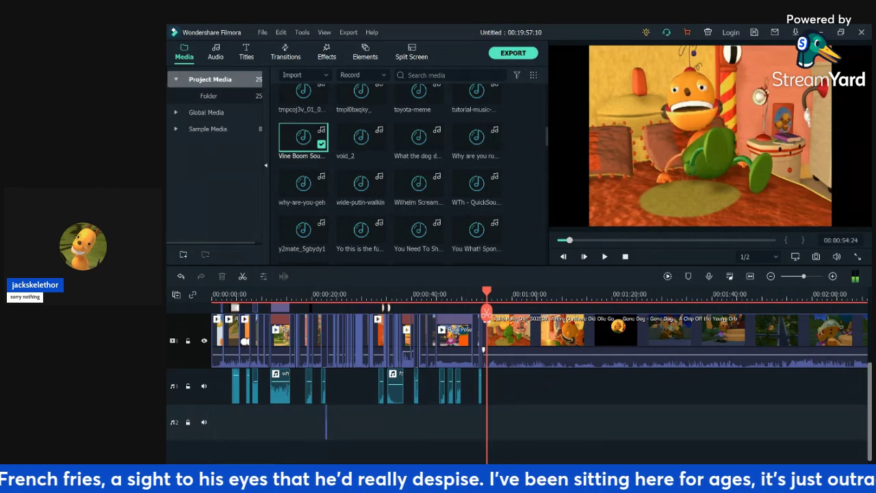
pyautogui.press('Right')
pyautogui.press('Right')
pyautogui.press('Right')
pyautogui.press('Right')
pyautogui.press('Right')
pyautogui.press('Right')
pyautogui.press('Right')
pyautogui.press('Right')
pyautogui.press('Right')
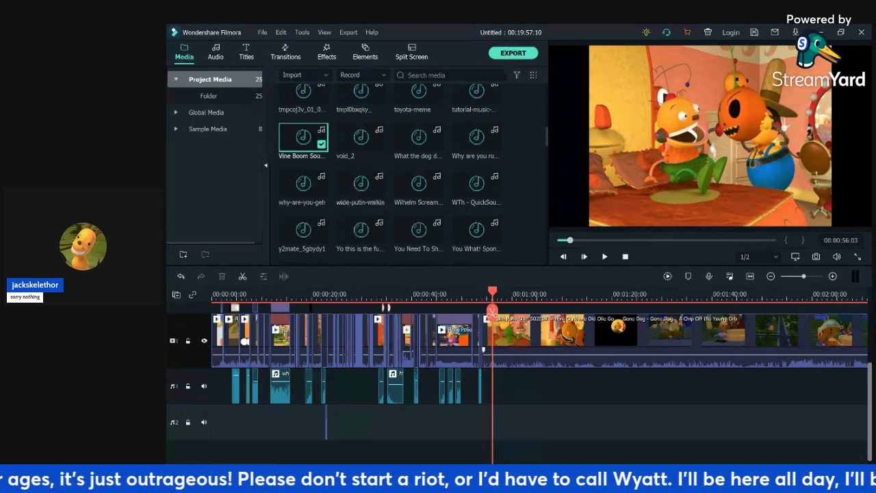
# - Browse the project's sound effects for a scream, previewing candidates including moai and flap-jack-scream
pyautogui.scroll(3, 419, 182)
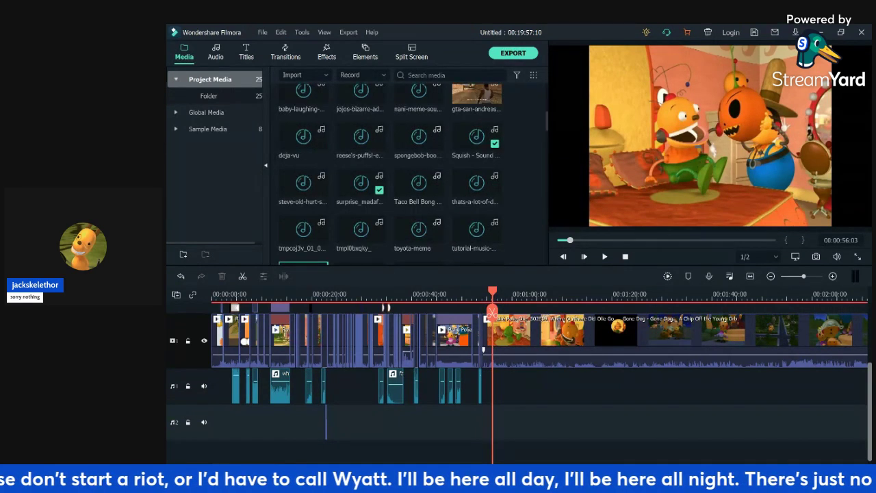
pyautogui.scroll(-3, 419, 229)
pyautogui.doubleClick(418, 184)
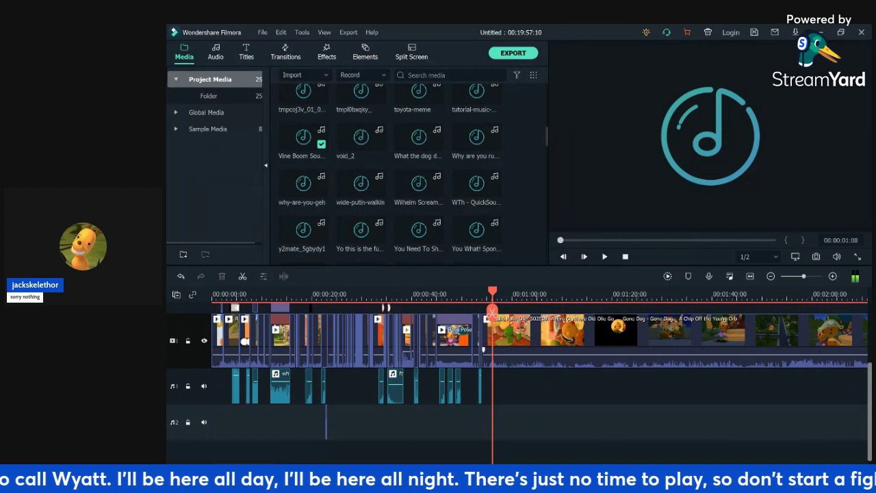
pyautogui.scroll(3, 390, 171)
pyautogui.click(506, 410)
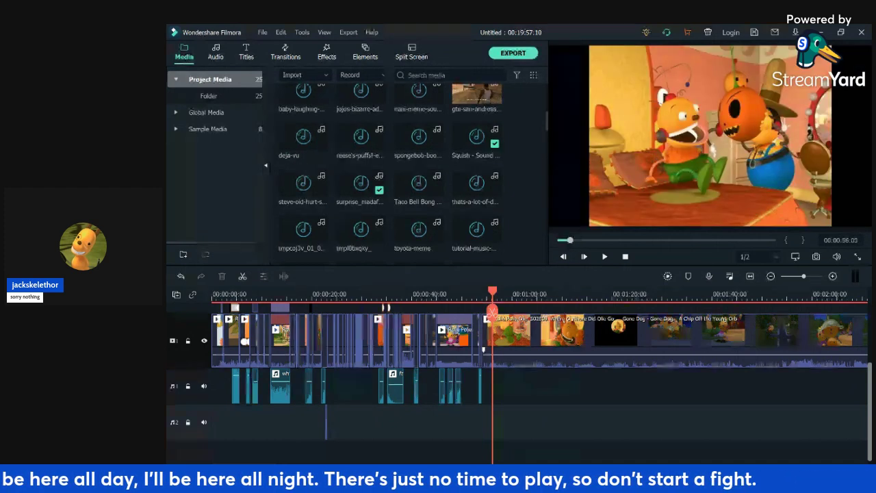
pyautogui.scroll(5, 391, 171)
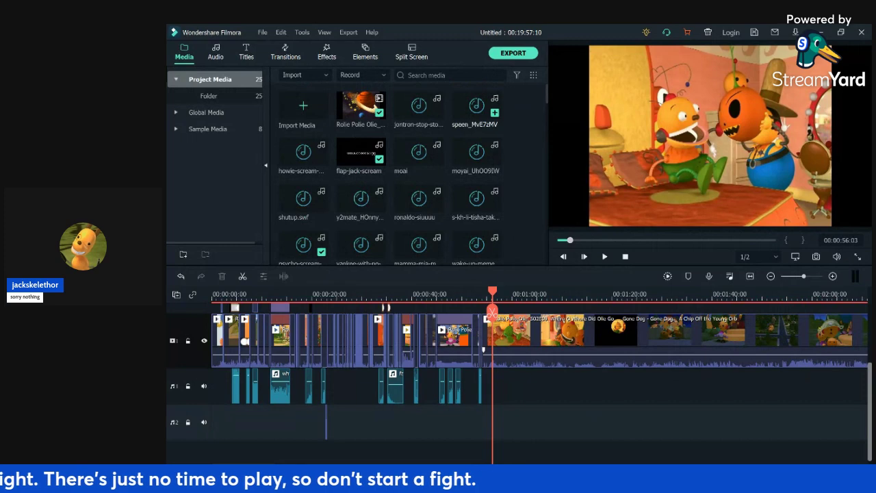
pyautogui.click(418, 152)
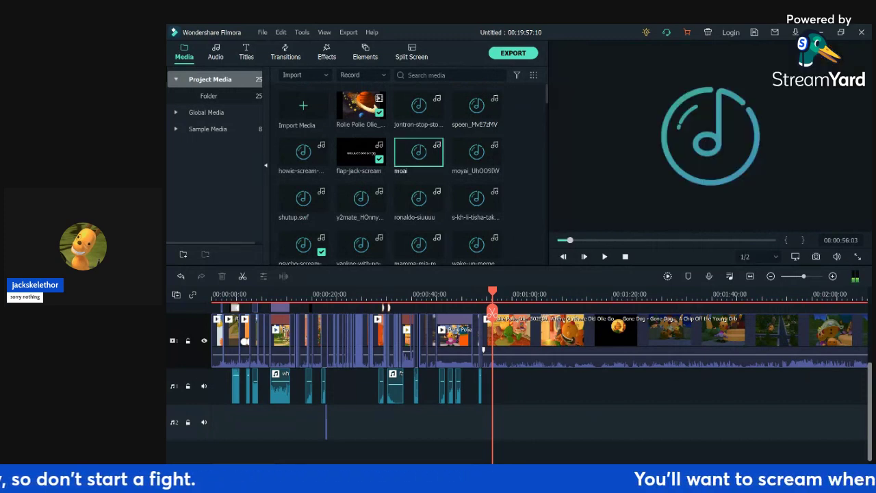
pyautogui.click(361, 152)
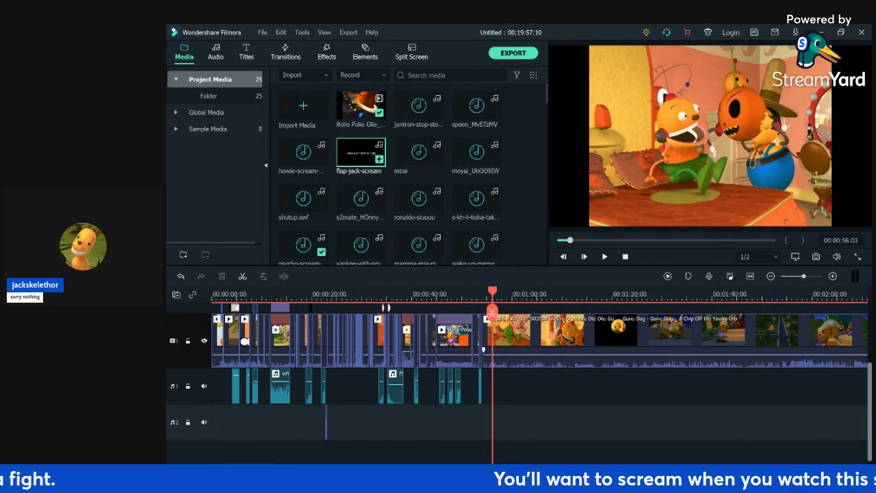
pyautogui.press('space')
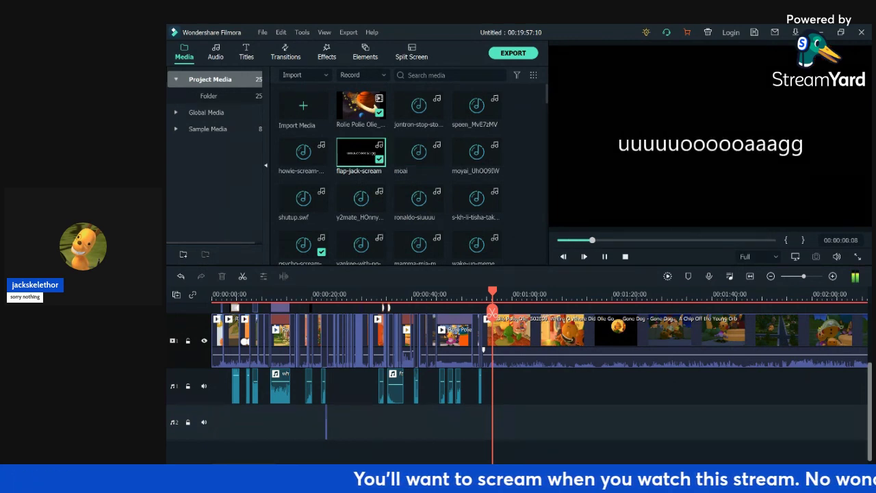
# - Place the flap-jack-scream sound on the first audio track at 00:00:56:03, beneath the dog's reaction to the pumpkin
pyautogui.click(499, 386)
pyautogui.press('space')
pyautogui.hotkey('ctrl', '=')
pyautogui.hotkey('ctrl', '=')
pyautogui.hotkey('ctrl', '=')
pyautogui.hotkey('ctrl', '=')
pyautogui.hotkey('ctrl', '=')
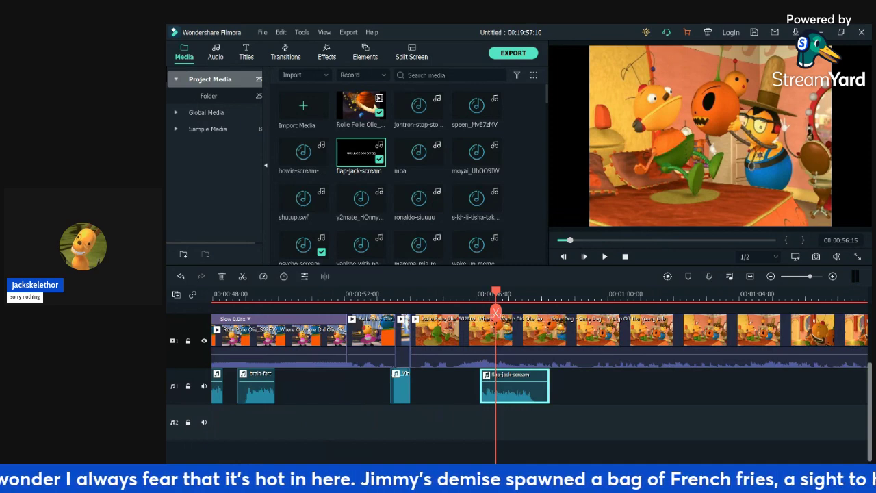
# - Check the flap-jack-scream timing against the dog's reaction by playing and stepping through roughly 00:00:56 to 00:00:58
pyautogui.hotkey('shift', 'Left')
pyautogui.press('space')
pyautogui.press('space')
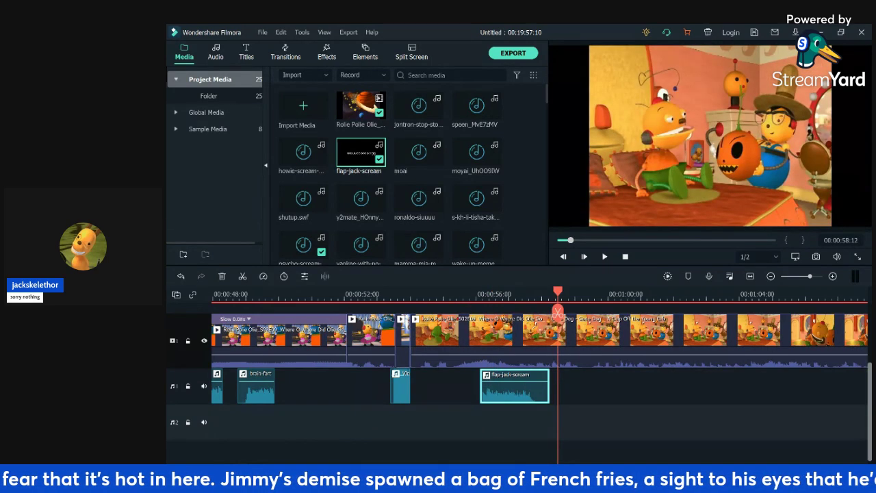
pyautogui.click(475, 295)
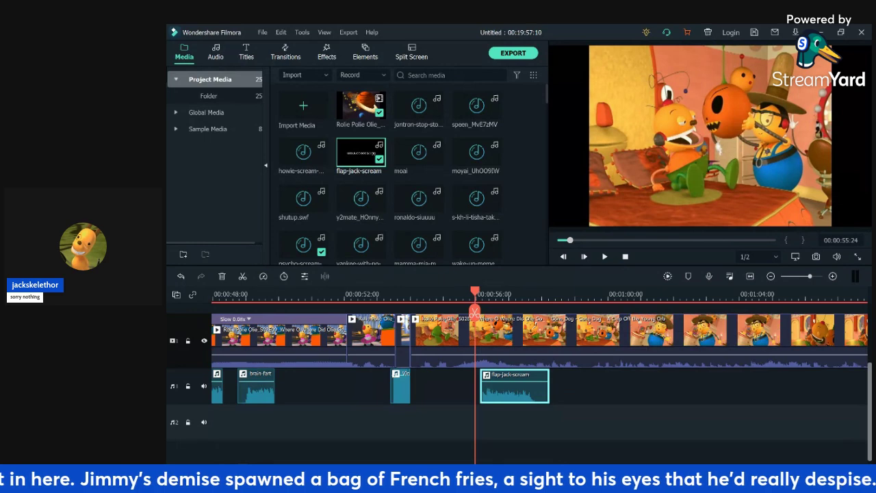
pyautogui.press('space')
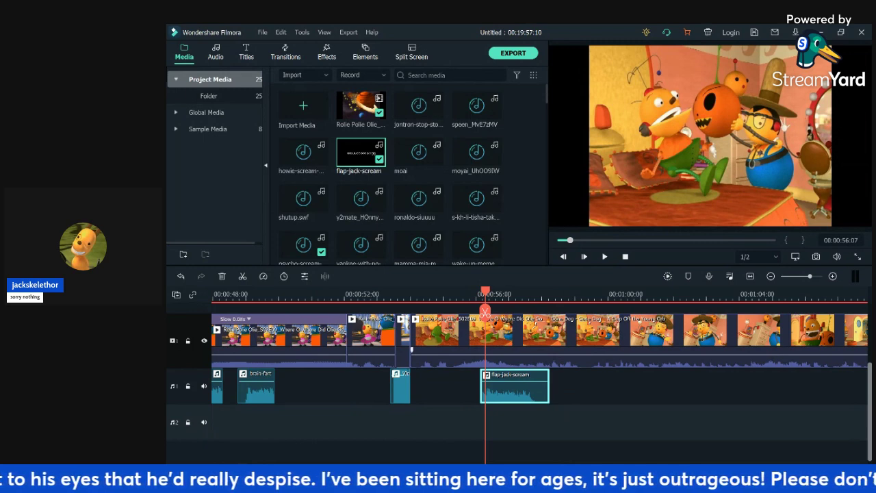
pyautogui.press('Left')
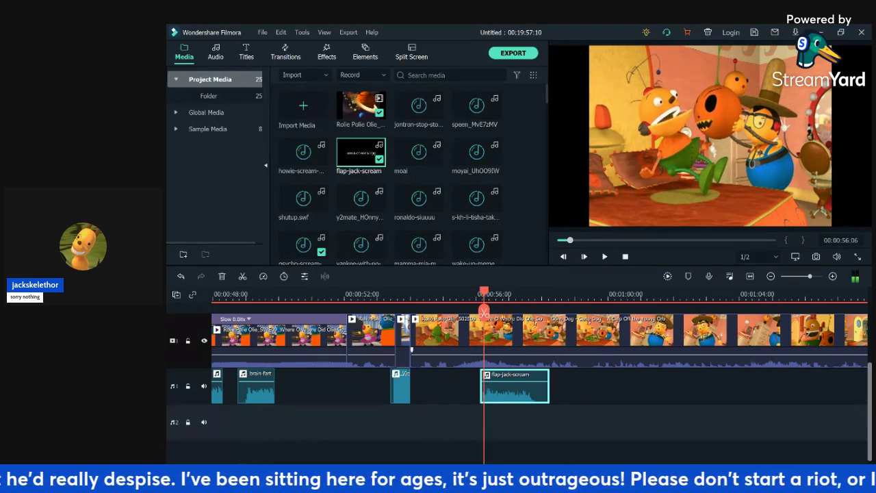
pyautogui.press('Left')
pyautogui.press('Right')
pyautogui.press('Right')
pyautogui.press('Right')
pyautogui.press('Right')
pyautogui.press('Right')
pyautogui.press('Right')
pyautogui.press('Right')
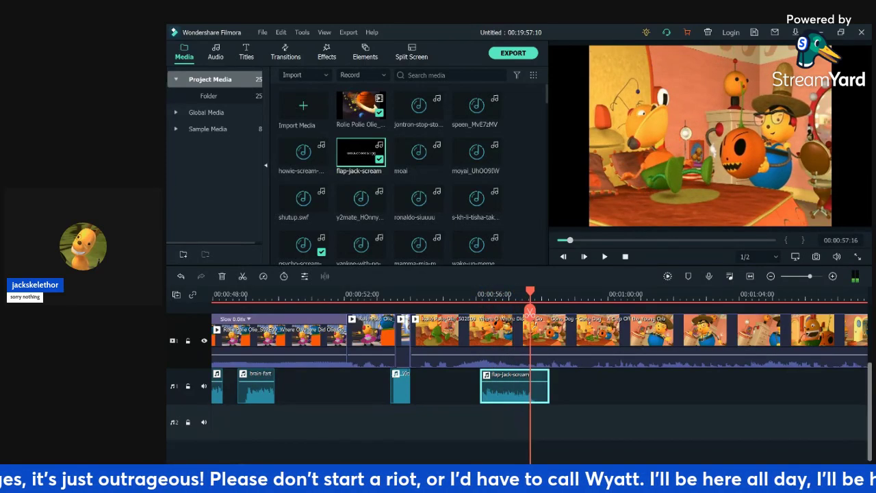
# - Split both the episode clip and the flap-jack-scream audio at 00:00:57:20
pyautogui.press('space')
pyautogui.press('space')
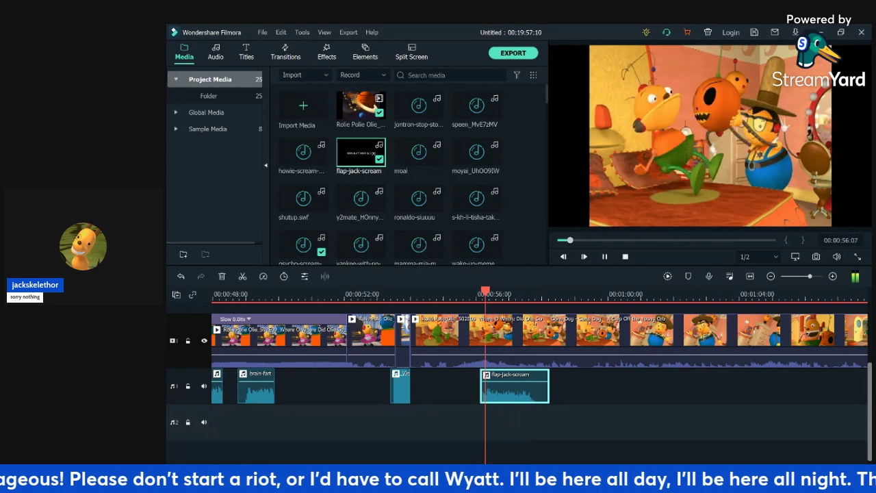
pyautogui.press('space')
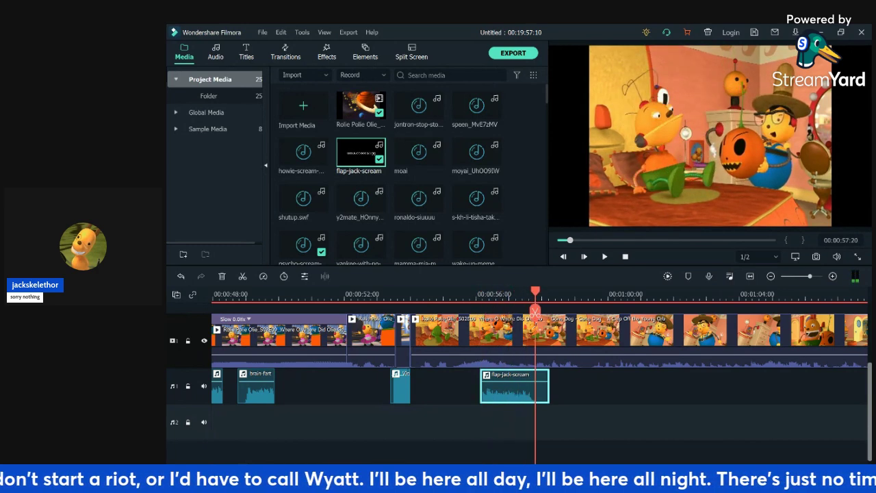
pyautogui.click(561, 410)
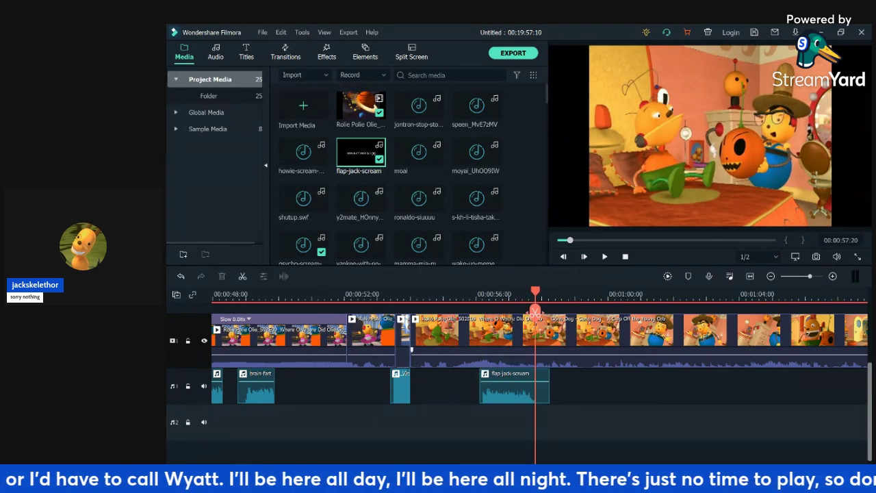
pyautogui.click(535, 312)
# - Split the episode clip at 00:01:04:01, then delete the segment from 00:00:57:20 together with the flap-jack-scream's leftover tail
pyautogui.click(704, 295)
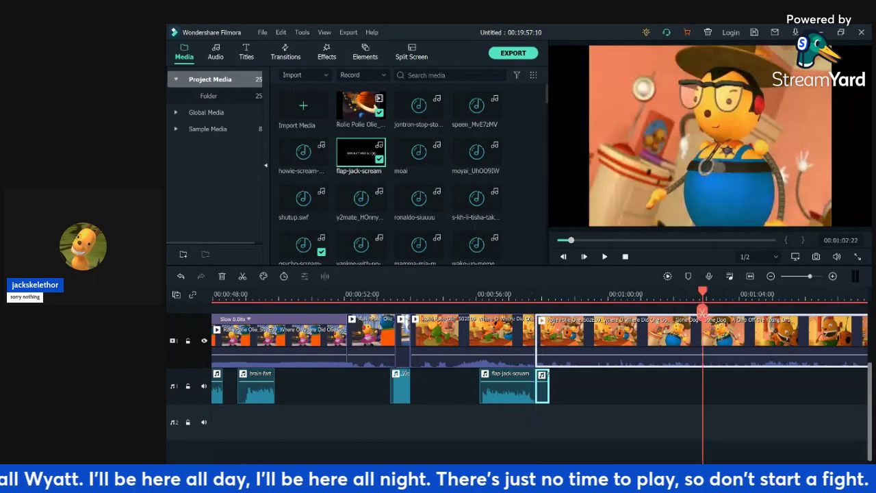
pyautogui.press('space')
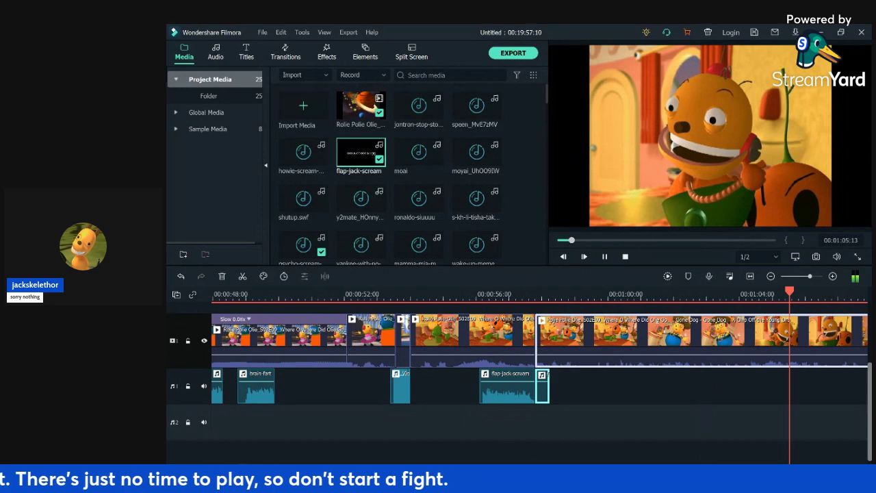
pyautogui.click(689, 293)
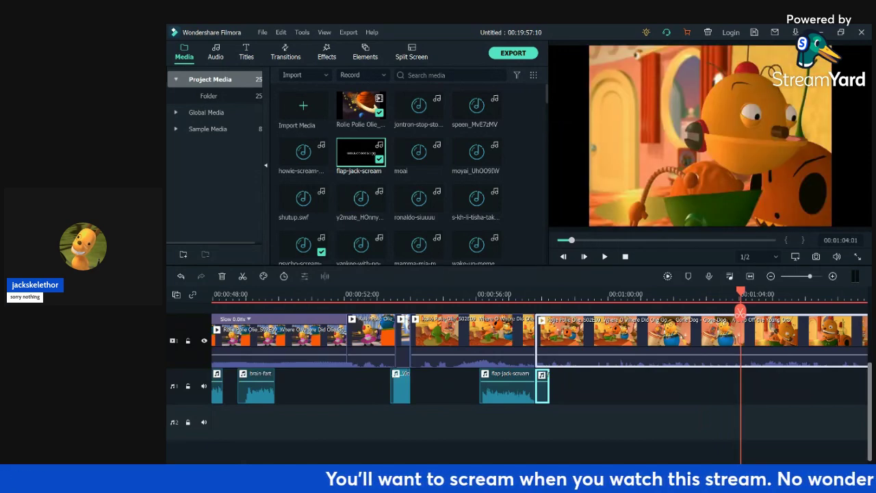
pyautogui.click(741, 312)
pyautogui.click(698, 337)
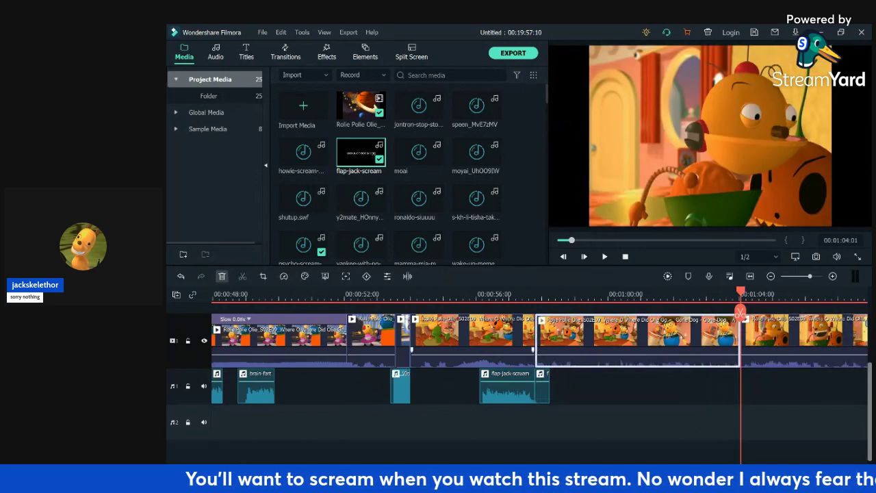
pyautogui.moveTo(646, 382); pyautogui.dragTo(540, 343)
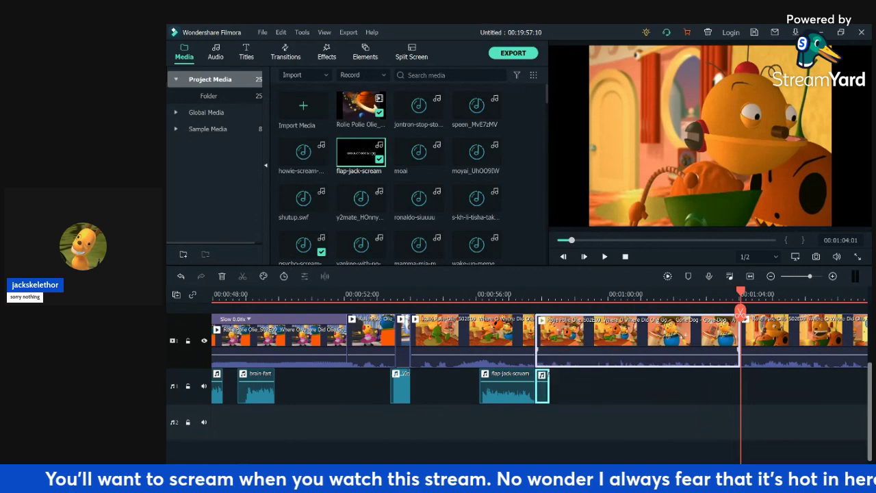
pyautogui.press('Delete')
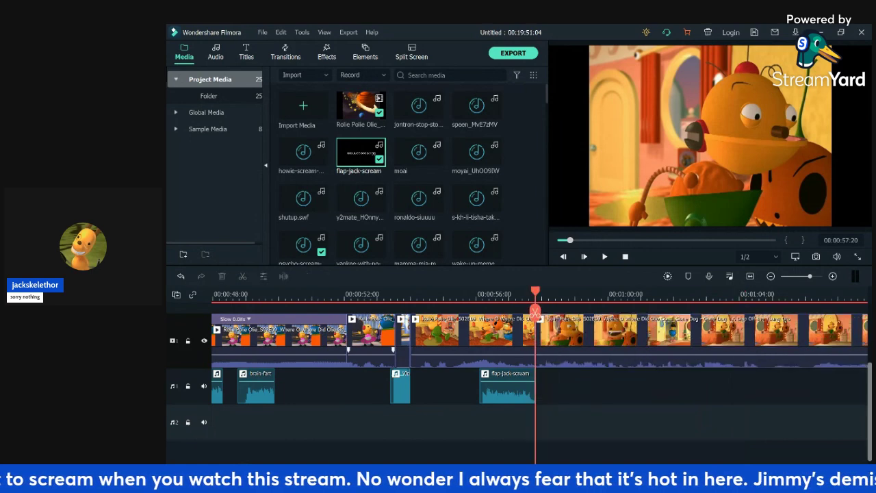
# - Play back the trimmed scream moment through the join into the dog's close-up
pyautogui.click(465, 295)
pyautogui.press('space')
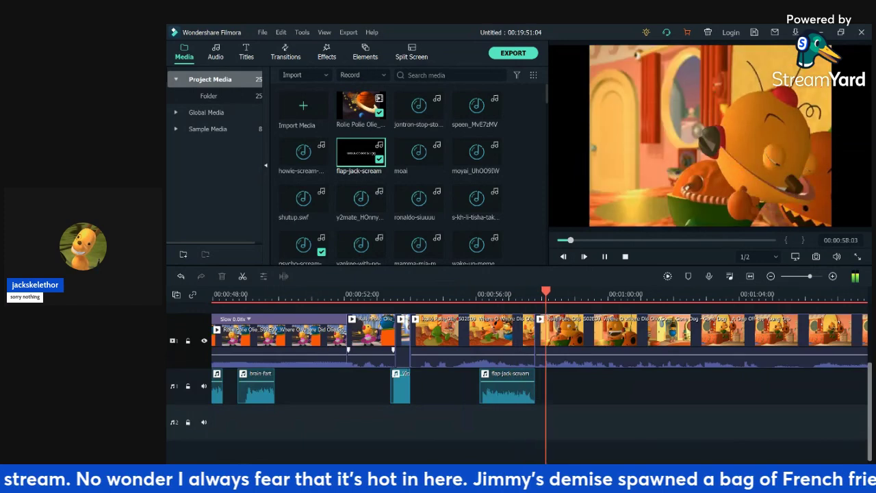
pyautogui.press('space')
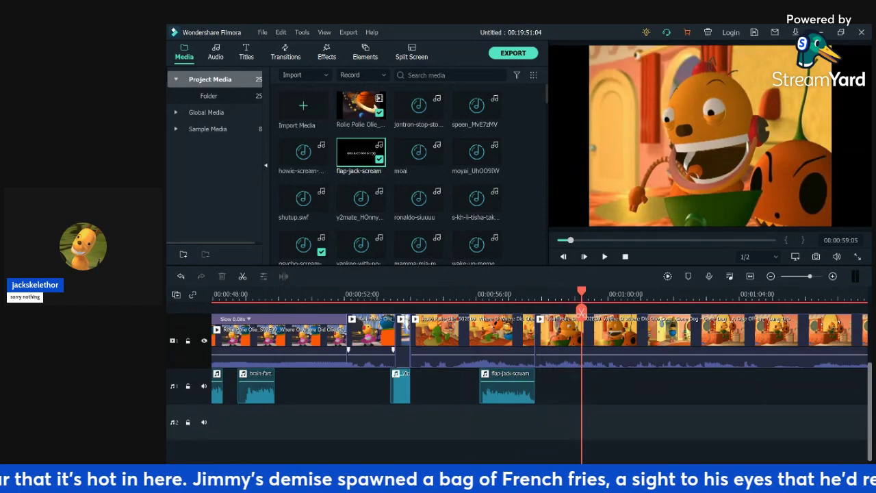
# - Check the footage leading up to flap-jack-scream by playing and stepping through roughly 00:00:54:19 to 00:00:55:10
pyautogui.click(435, 295)
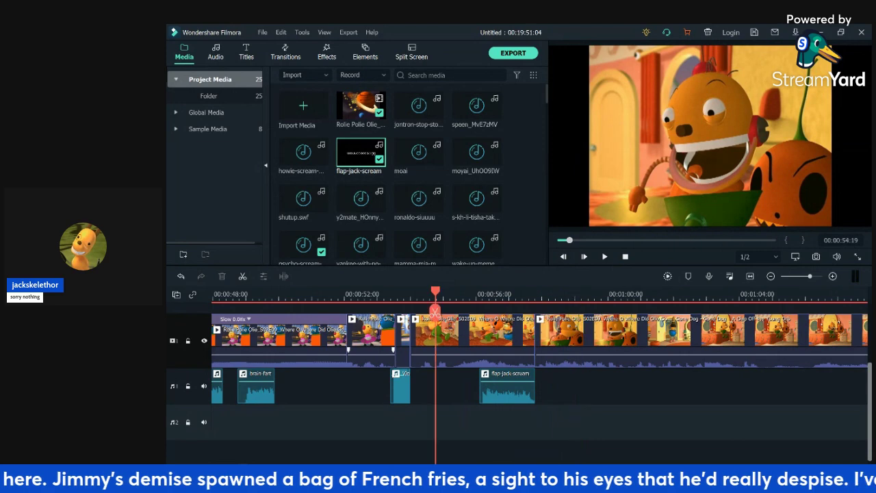
pyautogui.press('space')
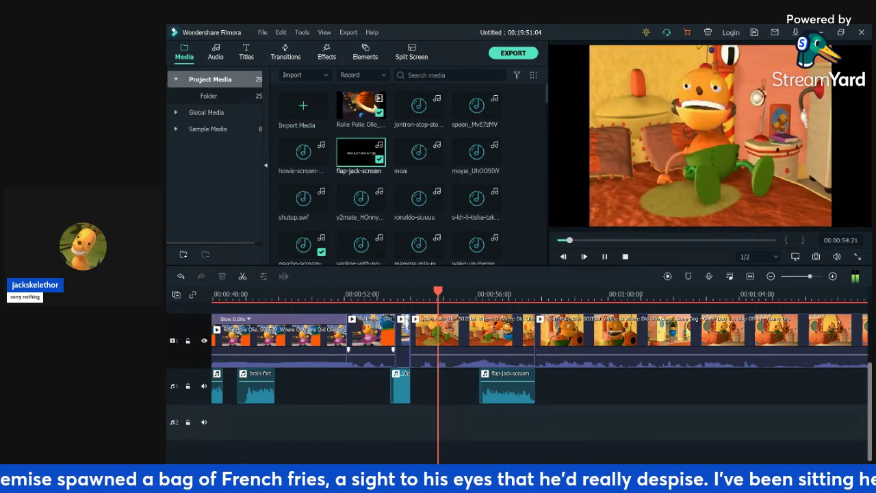
pyautogui.click(447, 295)
pyautogui.press('Right')
pyautogui.press('Right')
pyautogui.press('Right')
pyautogui.press('Right')
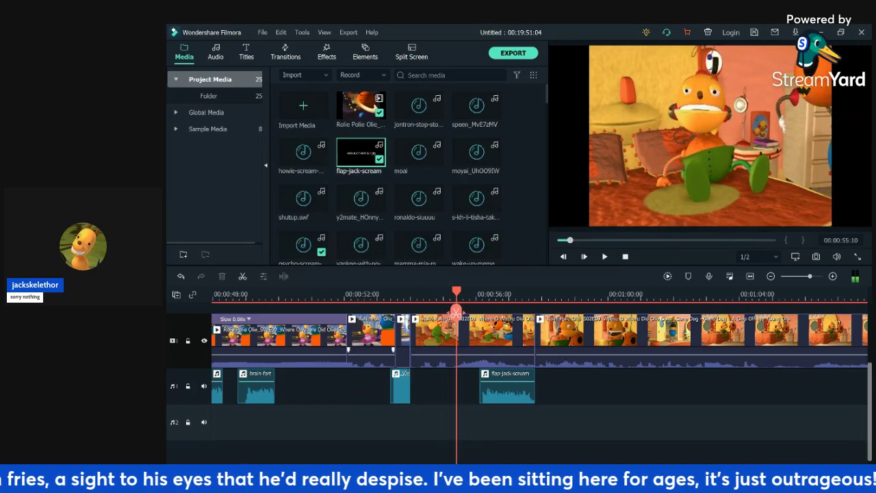
# - Place the screaming-horse picture named images on the track above the episode and trim it to match the flap-jack-scream clip
pyautogui.scroll(-5, 411, 175)
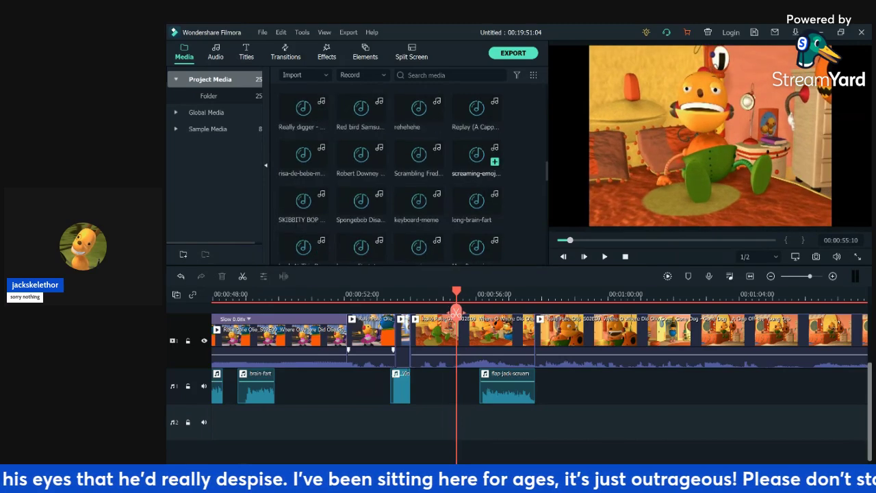
pyautogui.scroll(-5, 410, 174)
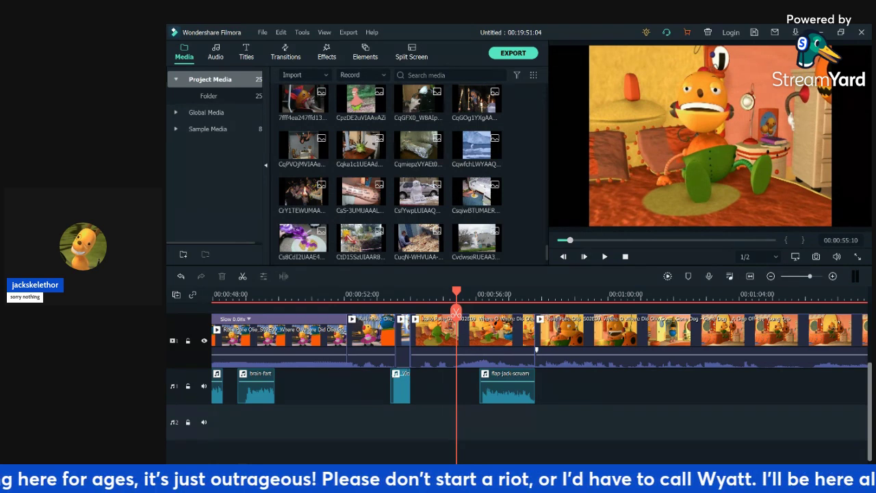
pyautogui.scroll(3, 390, 175)
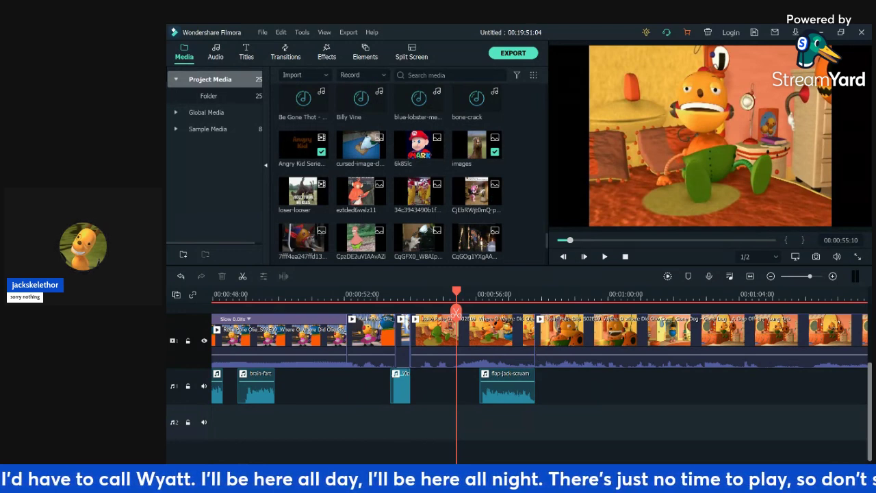
pyautogui.click(501, 294)
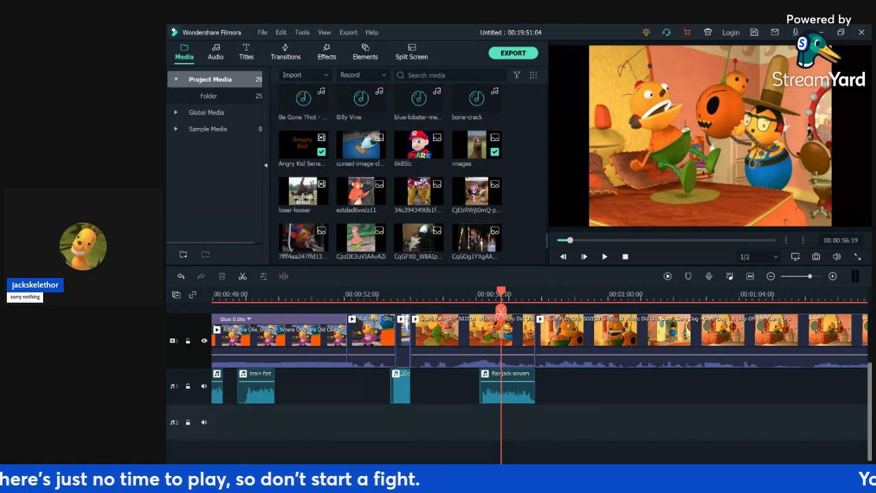
pyautogui.doubleClick(477, 145)
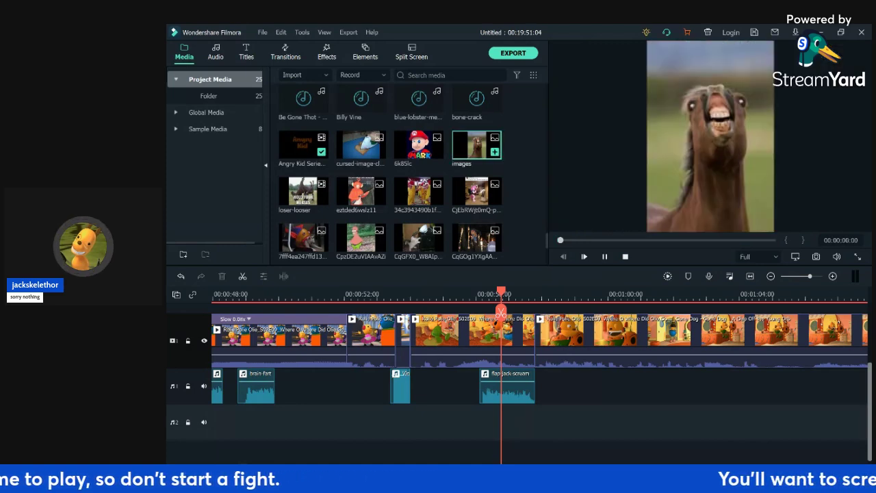
pyautogui.scroll(2, 540, 355)
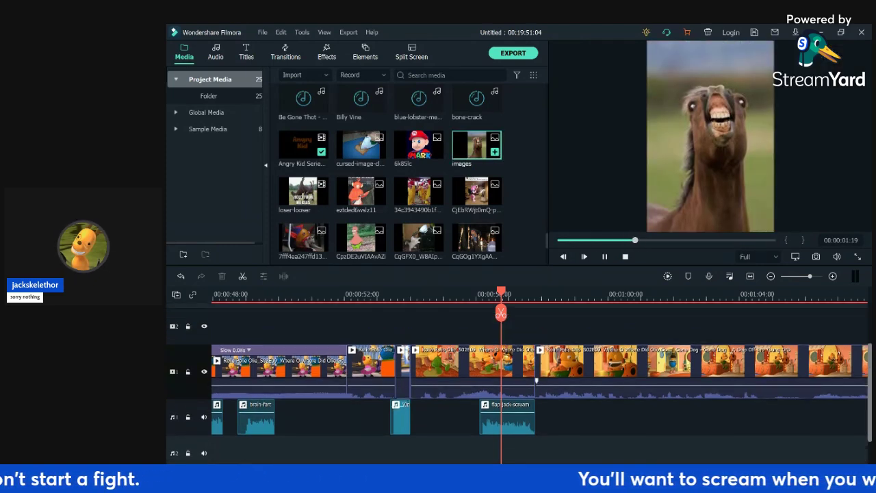
pyautogui.click(494, 151)
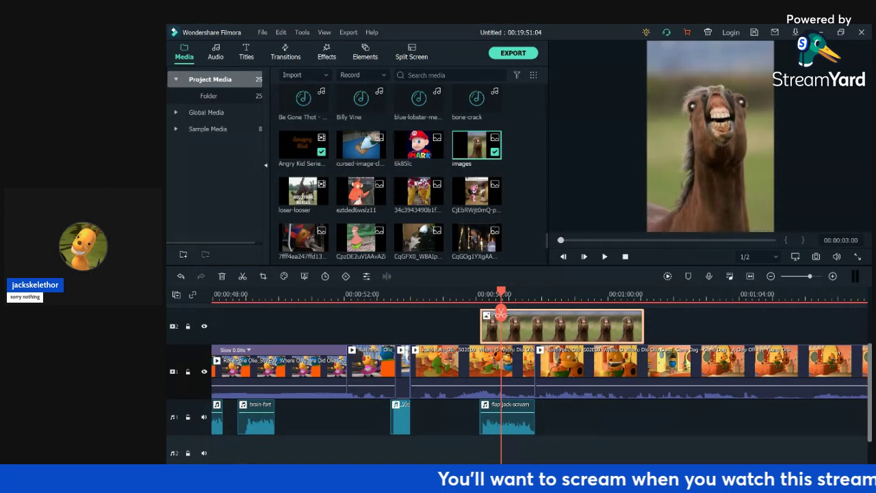
pyautogui.doubleClick(561, 327)
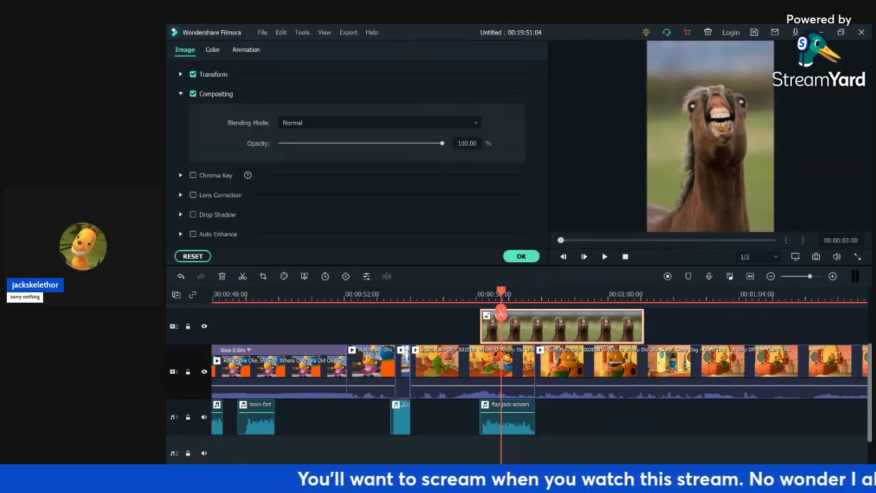
pyautogui.moveTo(643, 329); pyautogui.dragTo(534, 329)
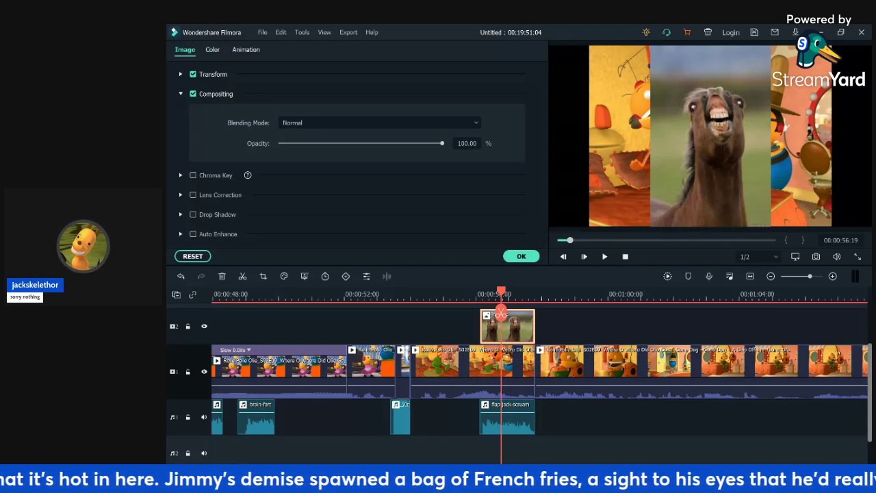
# - Crop the horse picture tightly around its face at about 89 x 127, using the Custom ratio
pyautogui.hotkey('alt', 'c')
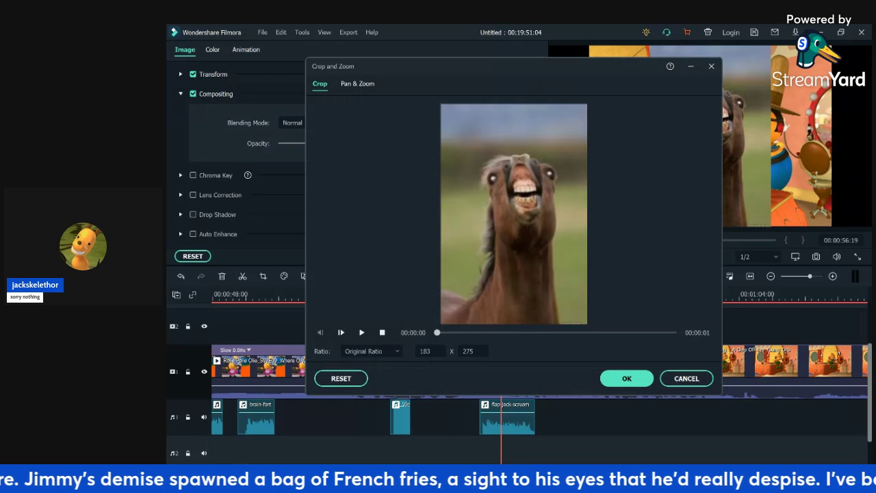
pyautogui.moveTo(551, 269); pyautogui.dragTo(512, 212)
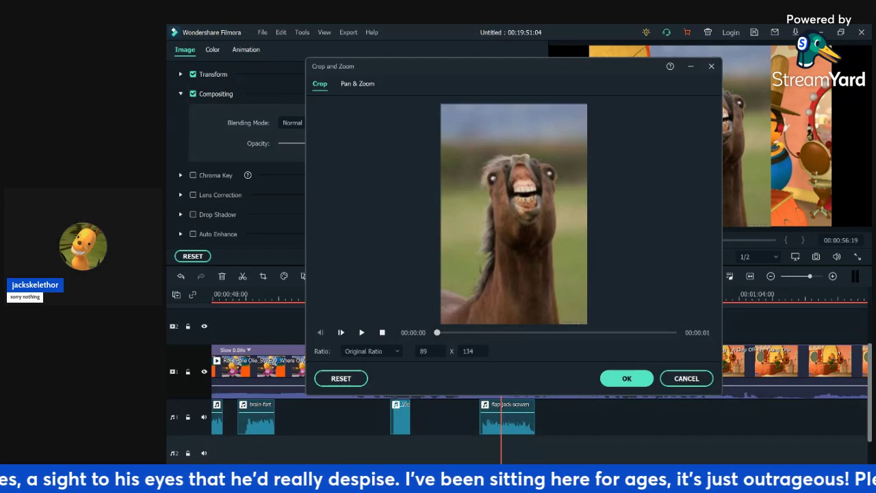
pyautogui.click(372, 351)
pyautogui.click(368, 367)
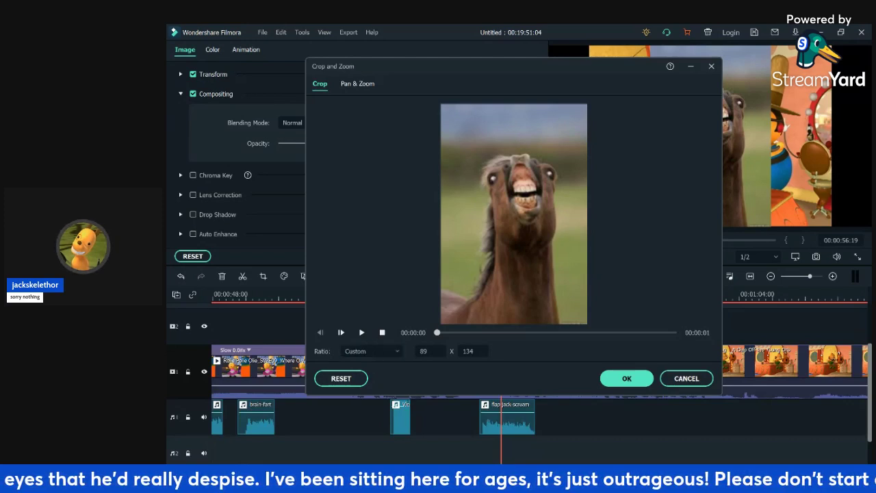
pyautogui.moveTo(476, 212); pyautogui.dragTo(476, 206)
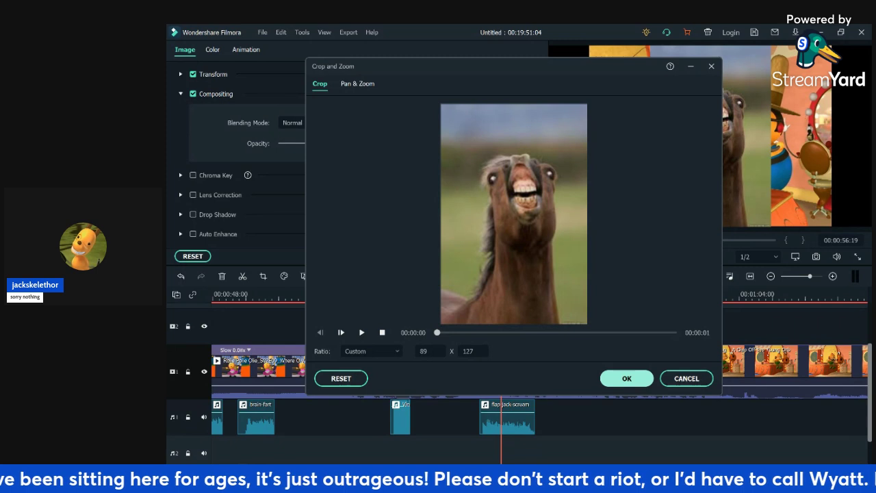
pyautogui.click(626, 378)
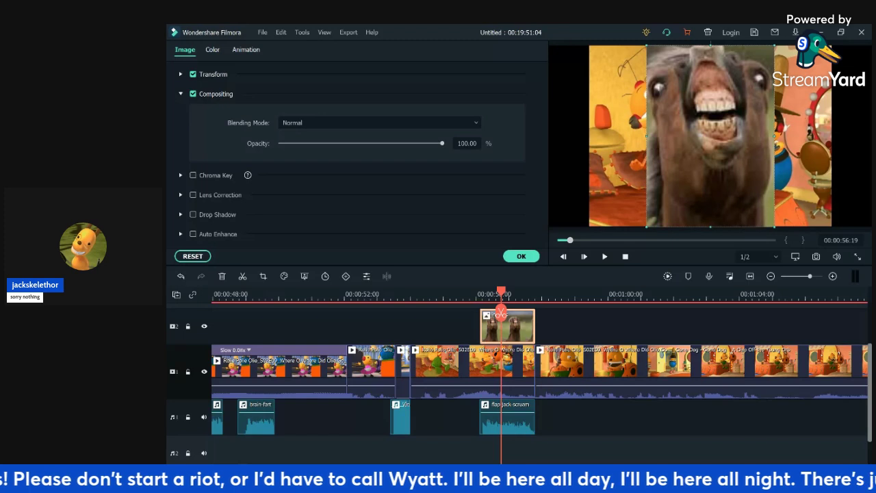
# - Shrink the horse picture to about 46% over the pumpkin head, near X 32.9, Y 150.2, and flip it horizontally
pyautogui.moveTo(647, 46); pyautogui.dragTo(716, 144)
pyautogui.moveTo(745, 185); pyautogui.dragTo(719, 97)
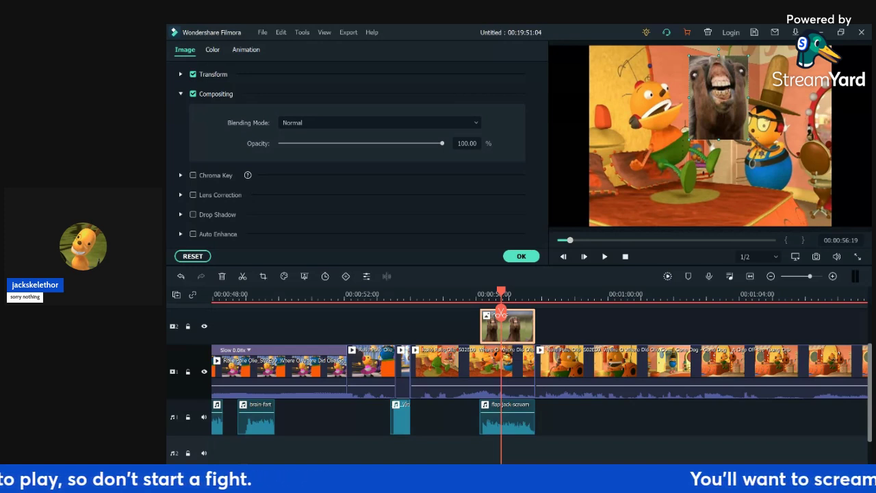
pyautogui.click(181, 74)
pyautogui.click(283, 123)
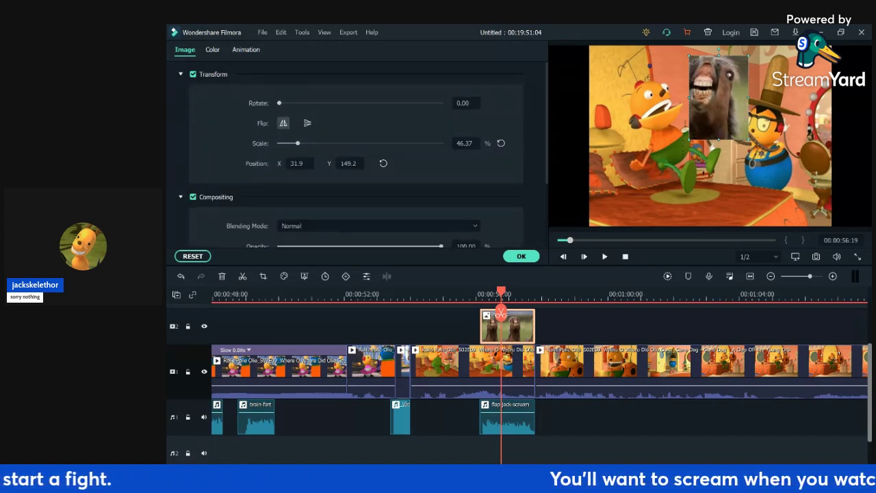
pyautogui.click(718, 97)
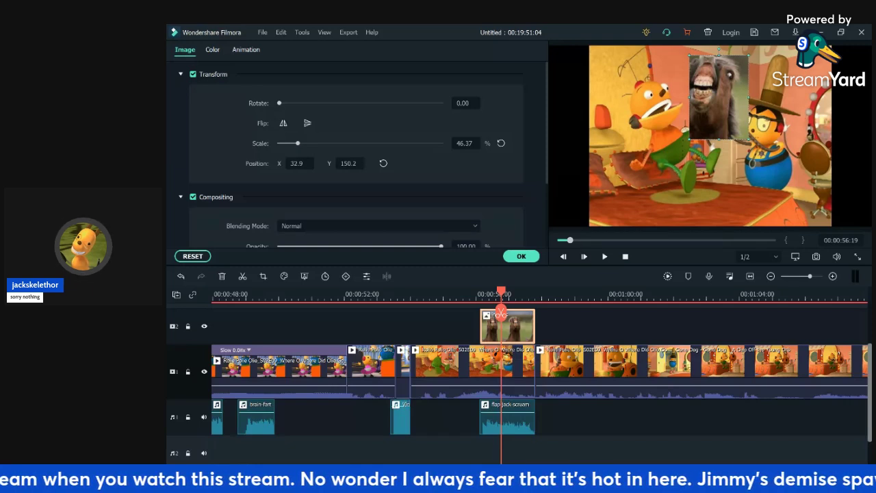
# - Recentre the 89 x 127 crop area on the flipped horse's face
pyautogui.hotkey('alt', 'c')
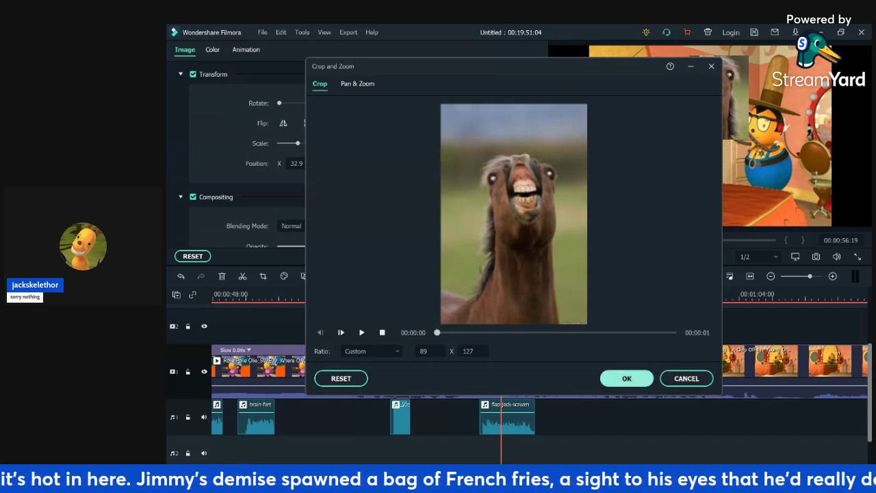
pyautogui.click(626, 377)
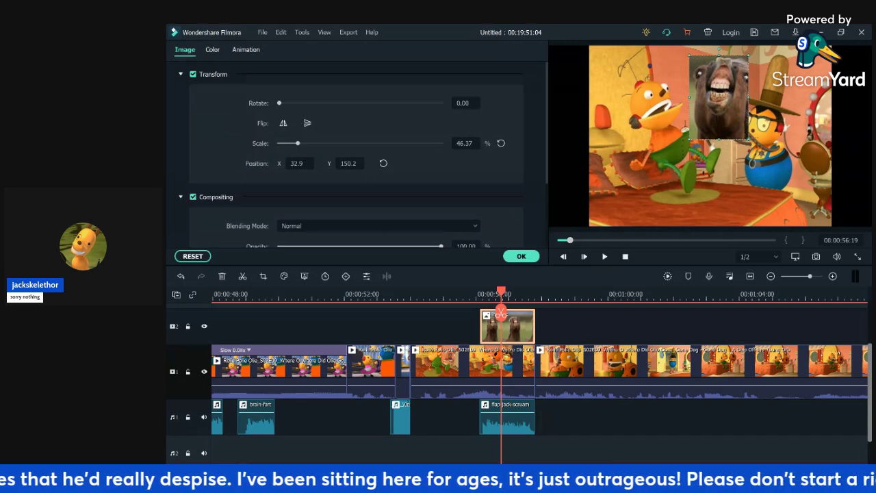
pyautogui.hotkey('alt', 'c')
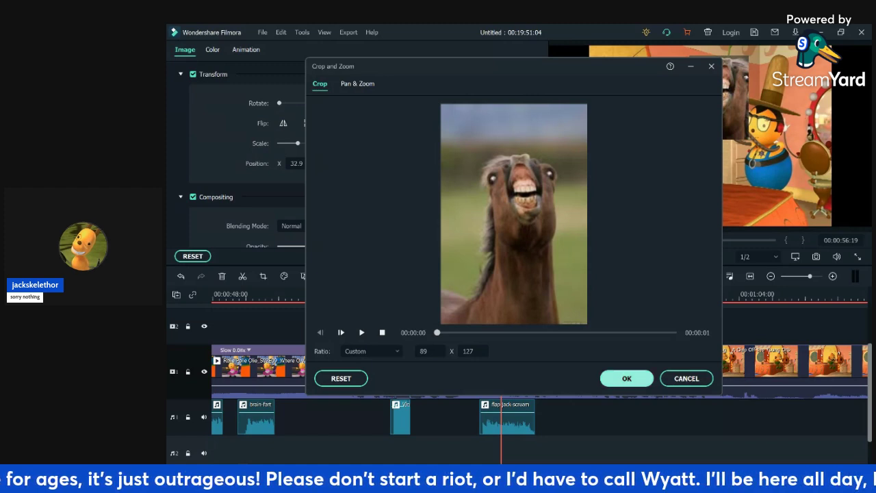
pyautogui.click(627, 378)
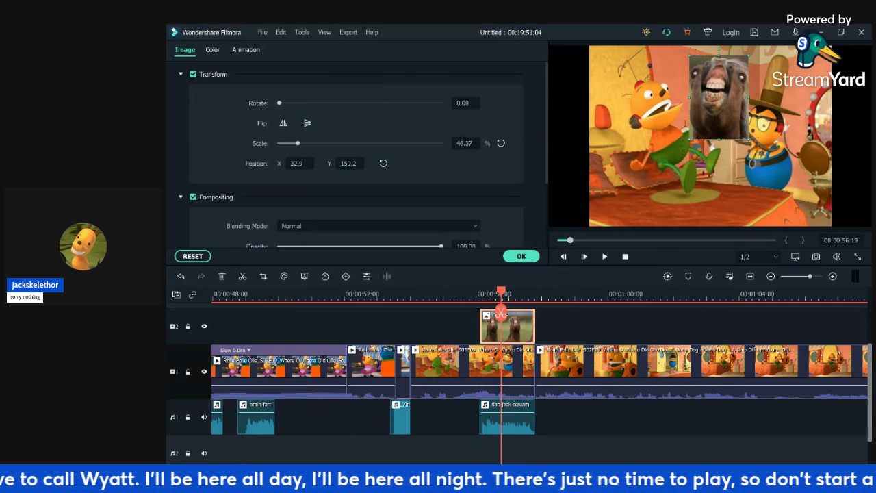
# - Fit the horse picture over the pumpkin at about 42% scale, X 23.7, Y 98.0, and extend its start back to 00:00:55:09
pyautogui.moveTo(689, 139); pyautogui.dragTo(694, 133)
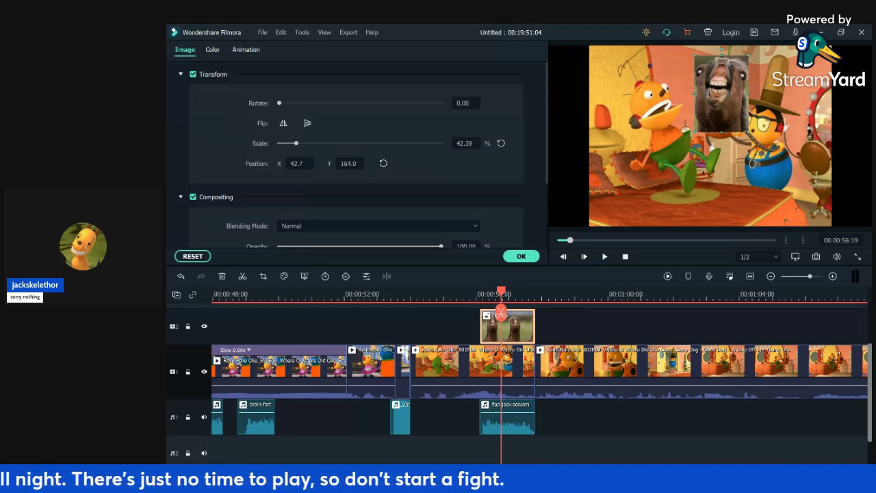
pyautogui.moveTo(722, 95)
pyautogui.mouseDown()
pyautogui.moveTo(726, 117)
pyautogui.moveTo(716, 110)
pyautogui.mouseUp()
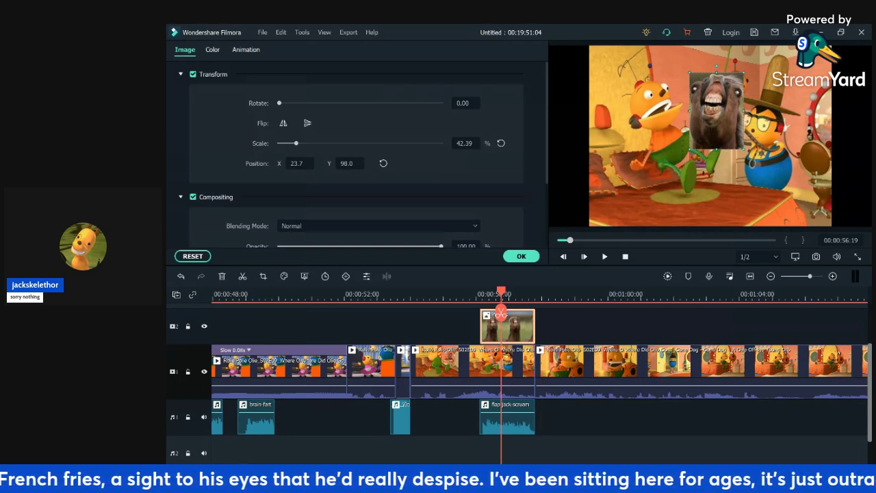
pyautogui.moveTo(482, 328); pyautogui.dragTo(455, 327)
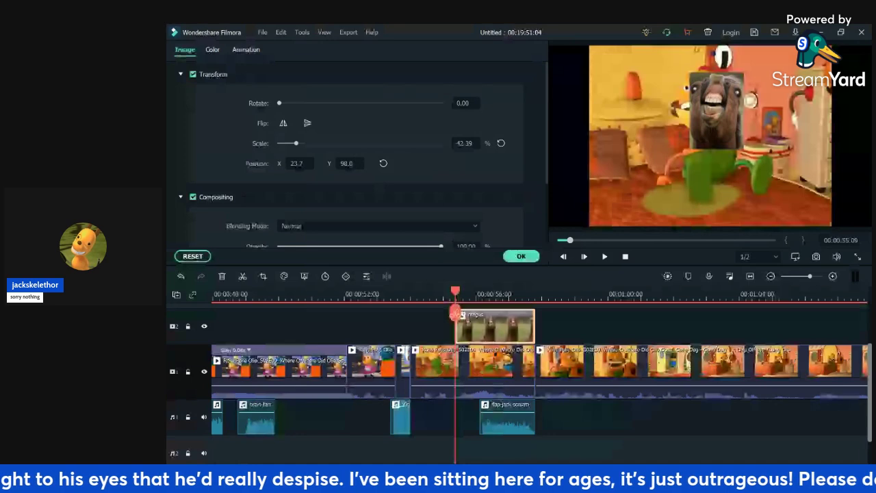
# - Add a custom animation keyframe to the horse picture at 00:00:55:09, offsetting its position to about X 528, Y 171, off the frame
pyautogui.click(246, 50)
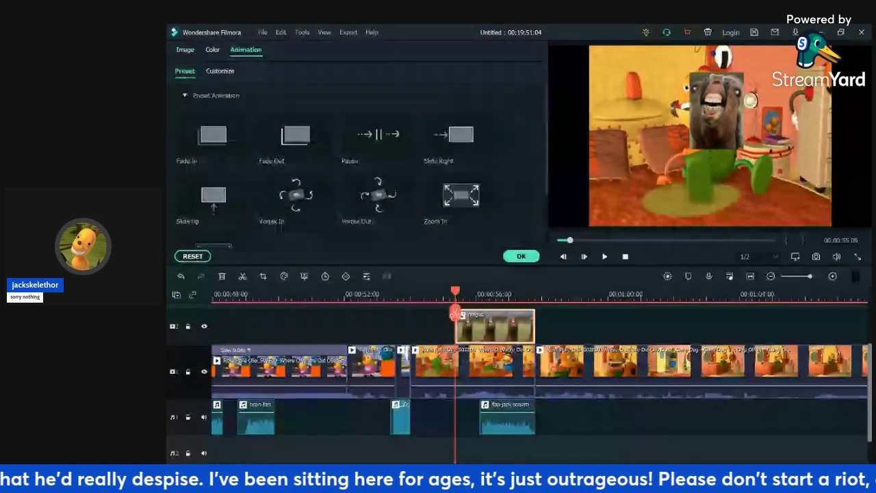
pyautogui.click(220, 71)
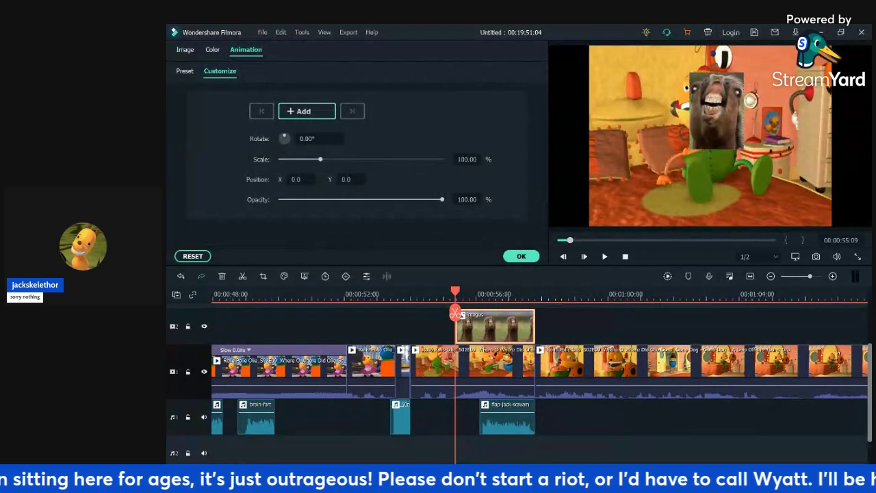
pyautogui.click(307, 111)
pyautogui.press('Right')
pyautogui.press('Right')
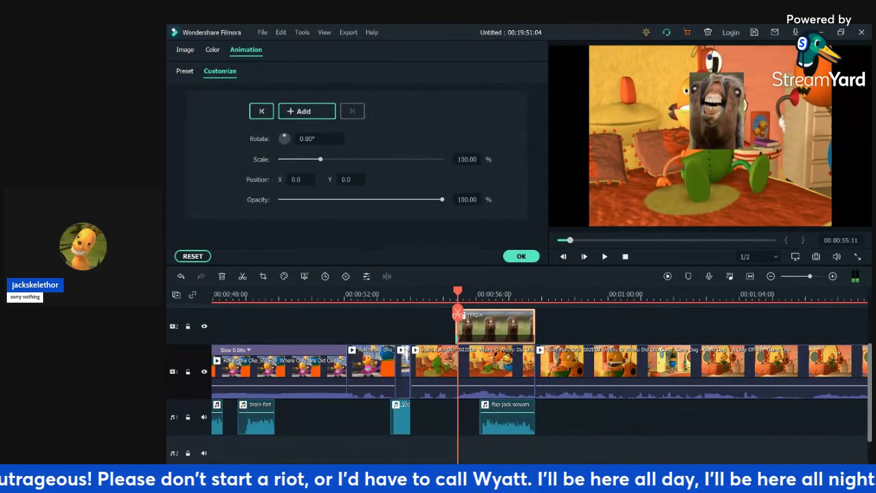
pyautogui.press('Left')
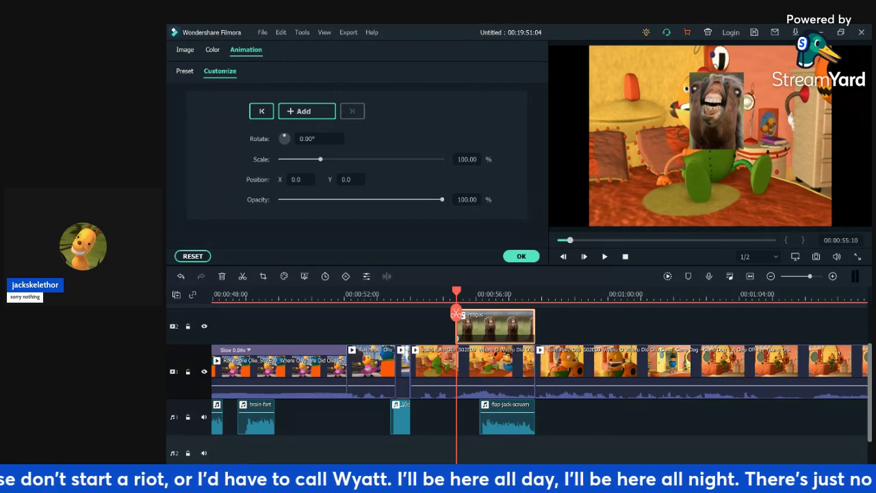
pyautogui.press('Left')
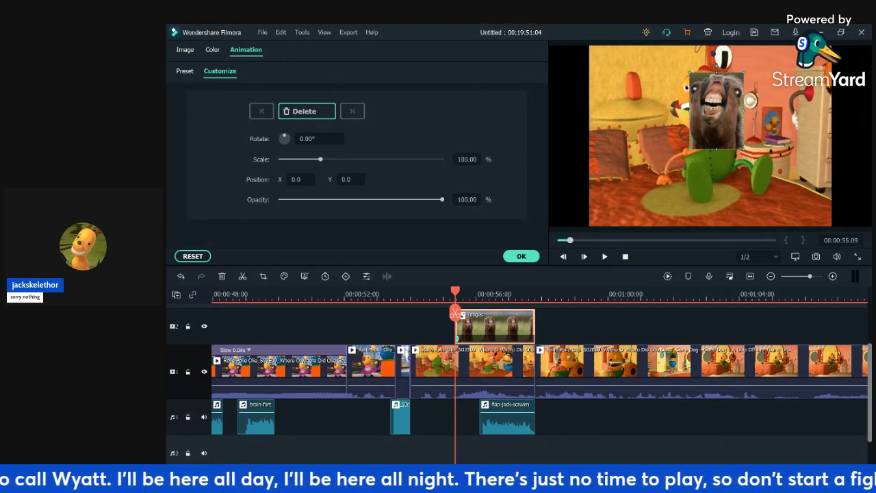
pyautogui.moveTo(716, 110); pyautogui.dragTo(856, 67)
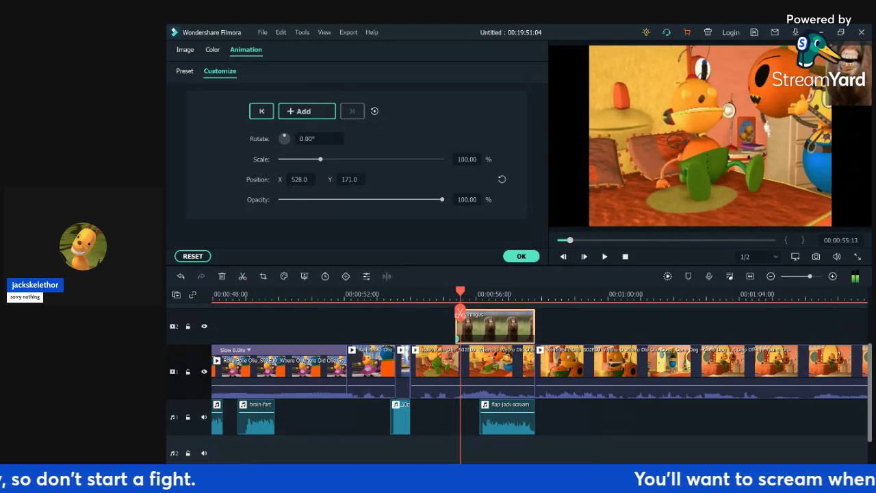
# - Add a keyframe at 00:00:55:15 that moves the horse picture onto the pumpkin at about X 190, Y 90
pyautogui.click(306, 111)
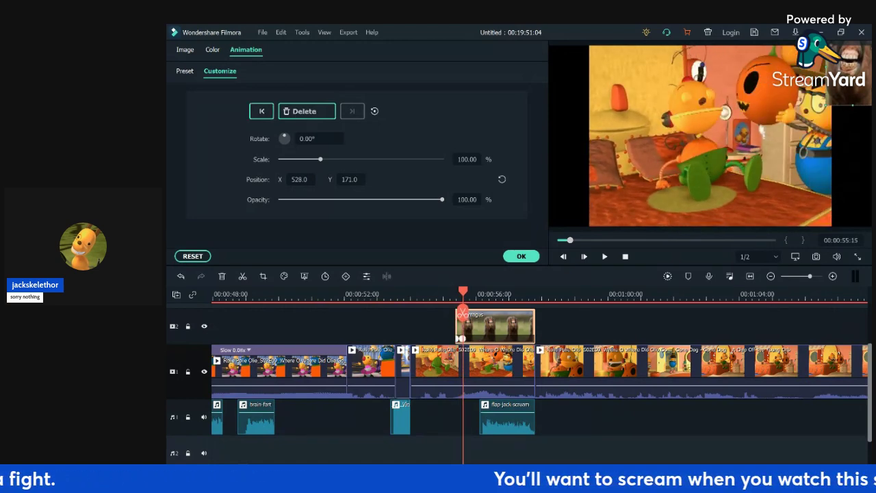
pyautogui.moveTo(851, 68); pyautogui.dragTo(770, 88)
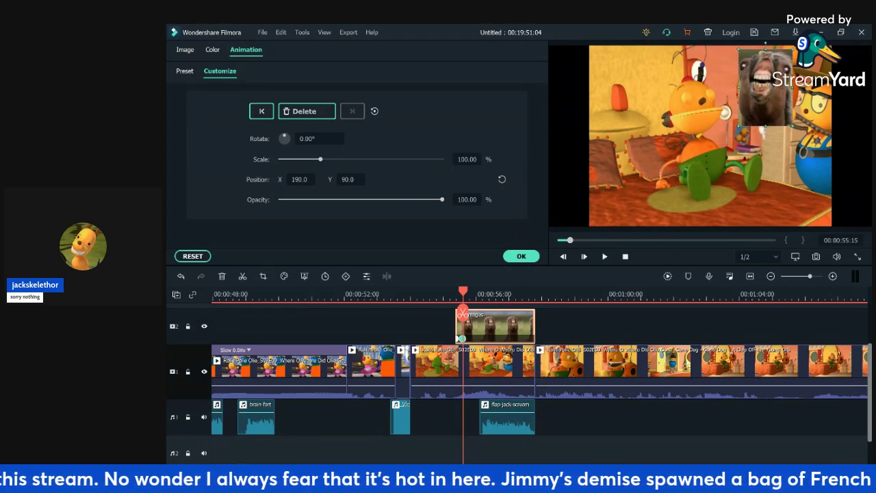
# - Play back the horse picture's slide-in up to 00:00:55:23 to check its motion against the pumpkin
pyautogui.click(444, 294)
pyautogui.press('space')
pyautogui.press('space')
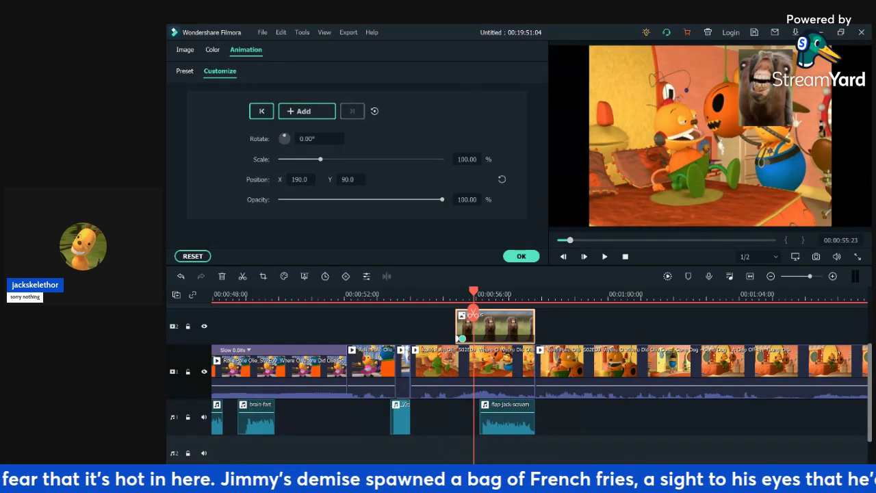
# - Add a keyframe at 00:00:55:18 that moves the horse picture back onto the pumpkin at about X 94, Y 39
pyautogui.click(455, 294)
pyautogui.press('Right')
pyautogui.press('Right')
pyautogui.press('Right')
pyautogui.press('Right')
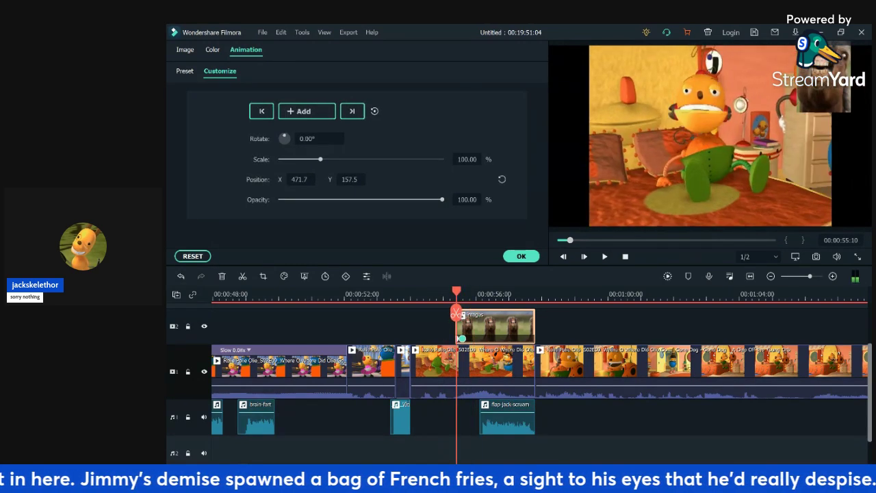
pyautogui.press('Right')
pyautogui.press('Right')
pyautogui.press('Right')
pyautogui.press('Right')
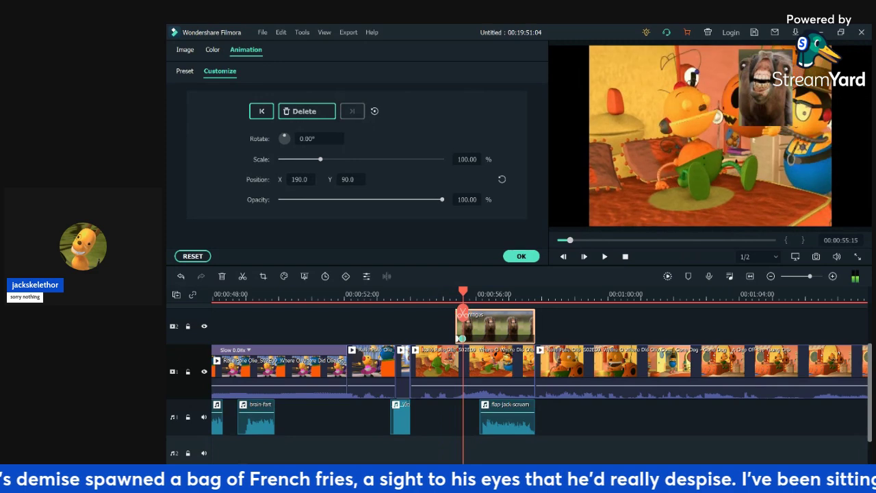
pyautogui.press('Right')
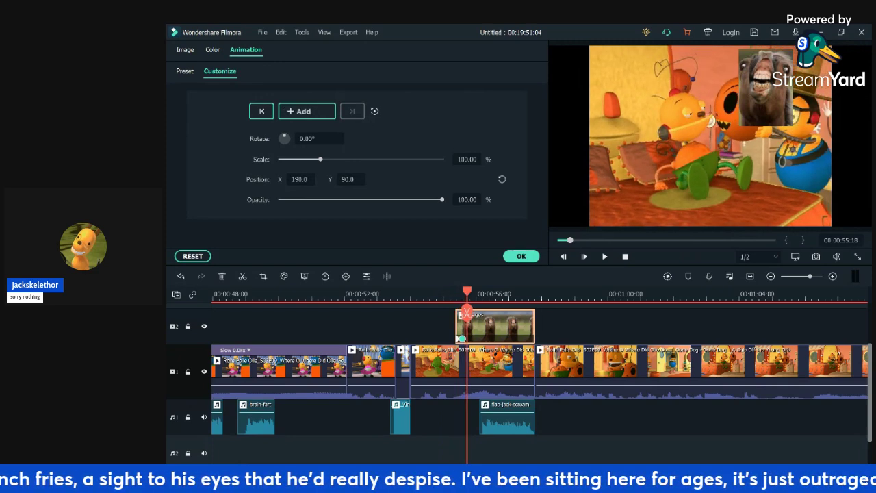
pyautogui.click(488, 371)
pyautogui.moveTo(765, 88)
pyautogui.mouseDown()
pyautogui.moveTo(736, 111)
pyautogui.moveTo(743, 95)
pyautogui.mouseUp()
pyautogui.click(602, 326)
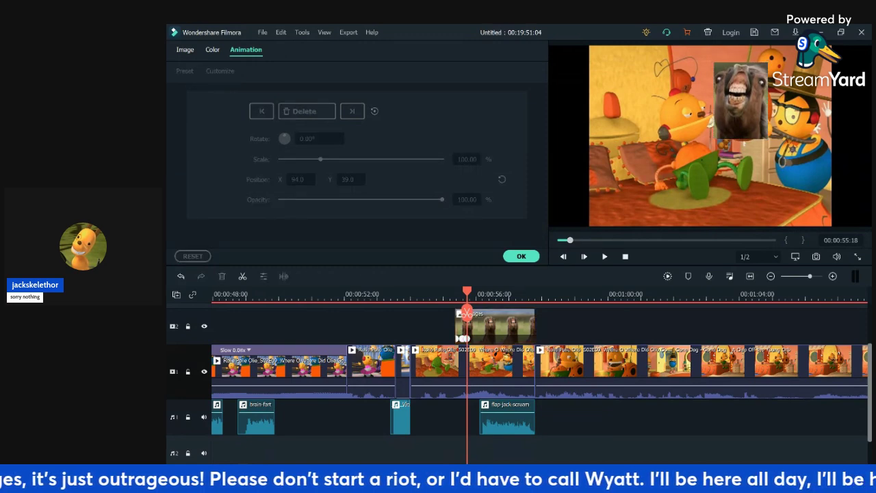
# - Add a keyframe at 00:00:55:23 that shifts the horse picture to about X 35, Y 22
pyautogui.press('Right')
pyautogui.press('Right')
pyautogui.press('Right')
pyautogui.press('Right')
pyautogui.press('Right')
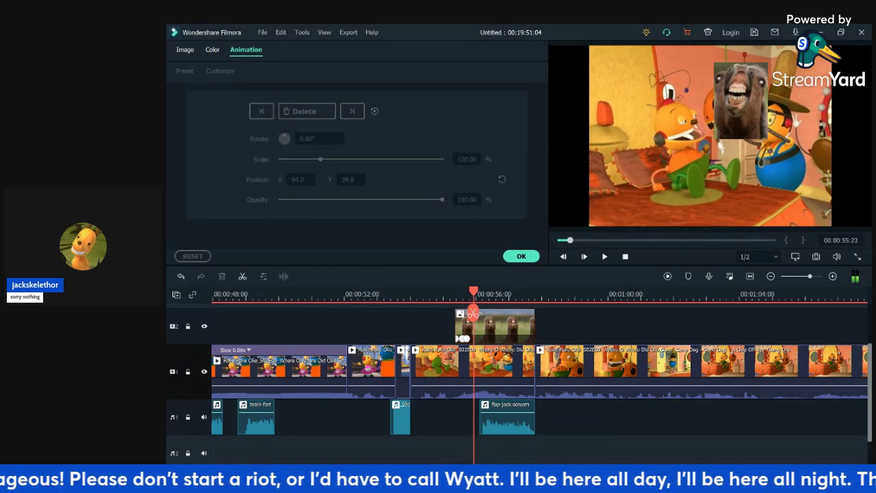
pyautogui.click(501, 327)
pyautogui.click(307, 111)
pyautogui.moveTo(741, 101); pyautogui.dragTo(725, 106)
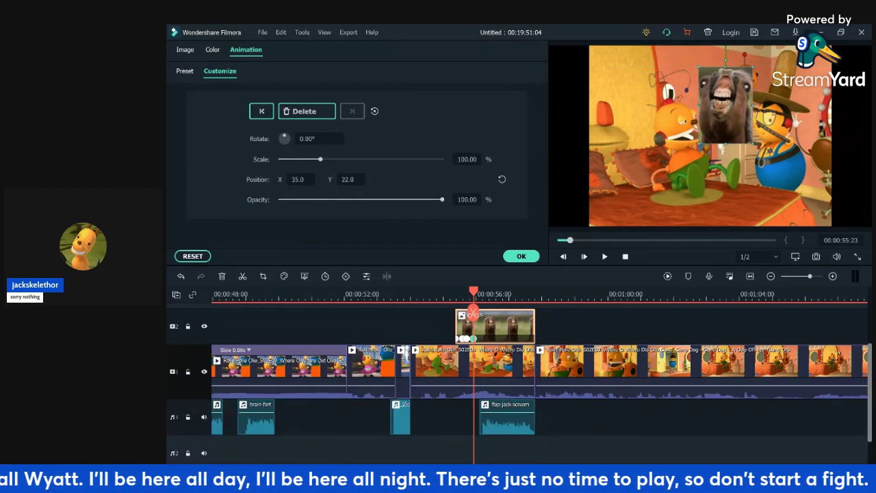
# - Play back the scene from just before the horse picture appears to check the extended animation
pyautogui.click(440, 294)
pyautogui.press('space')
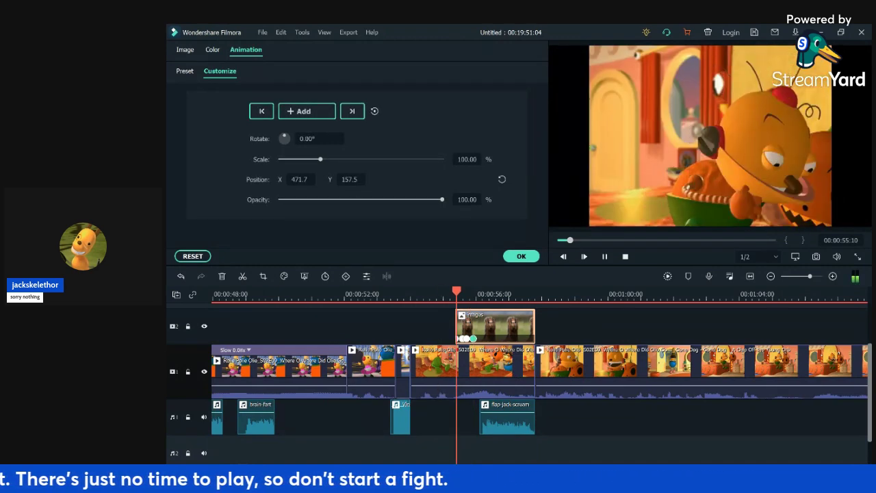
pyautogui.press('space')
pyautogui.click(431, 295)
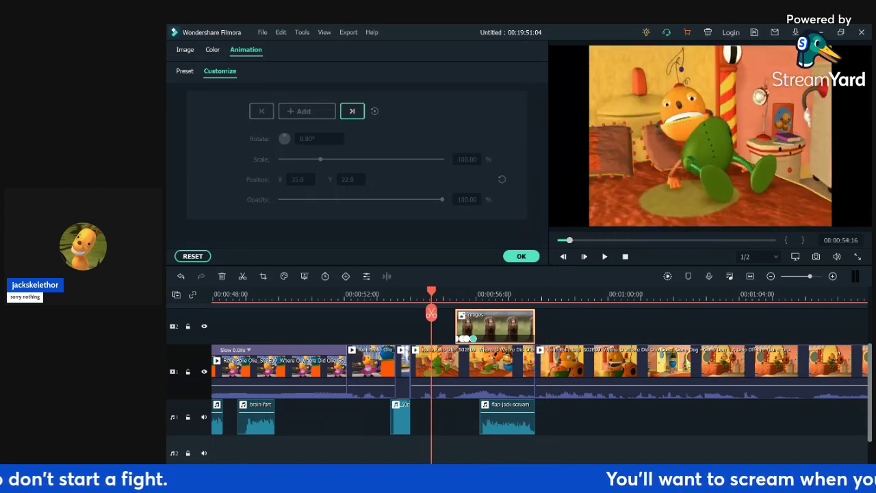
# - Add a keyframe at 00:00:56:00 that holds the horse picture at X 35, Y 22
pyautogui.click(464, 295)
pyautogui.press('Right')
pyautogui.press('Right')
pyautogui.press('Right')
pyautogui.press('Right')
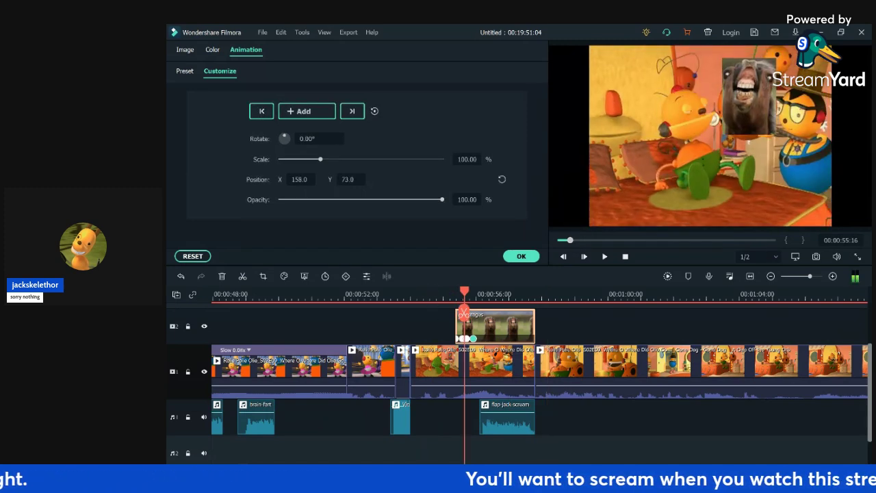
pyautogui.press('Right')
pyautogui.press('Right')
pyautogui.press('Right')
pyautogui.press('Right')
pyautogui.press('Right')
pyautogui.press('Right')
pyautogui.press('Right')
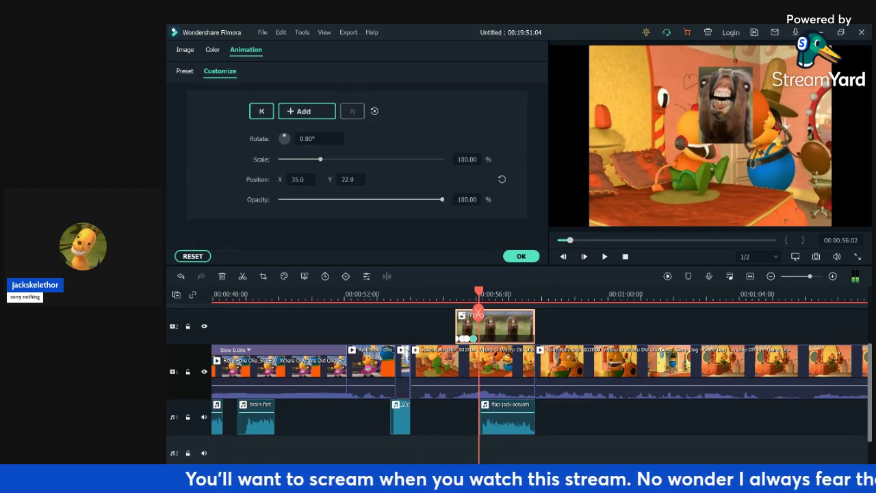
pyautogui.press('Left')
pyautogui.press('Left')
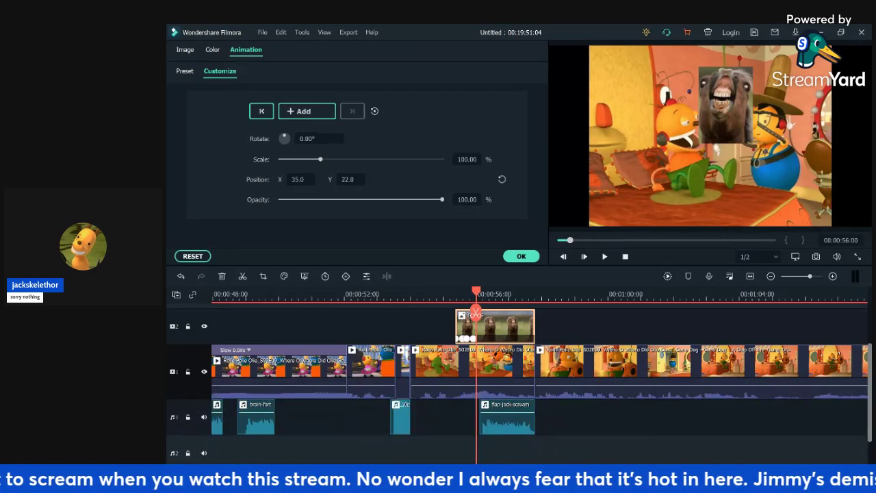
pyautogui.click(307, 111)
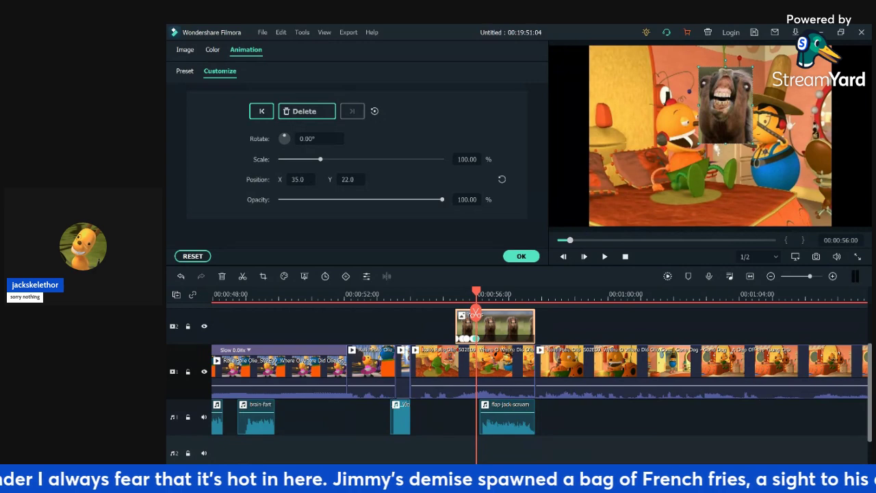
pyautogui.click(384, 327)
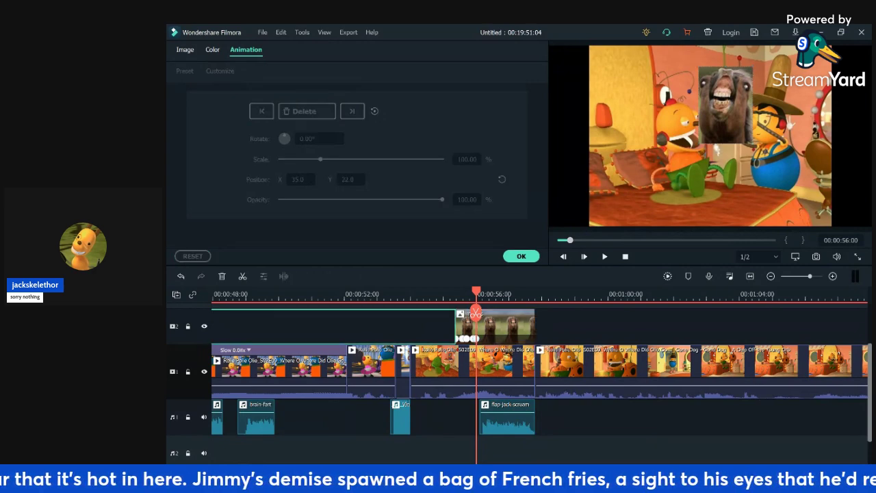
# - Add a keyframe at 00:00:56:02 that moves the horse picture to about X 93, Y 21
pyautogui.press('space')
pyautogui.press('space')
pyautogui.click(503, 326)
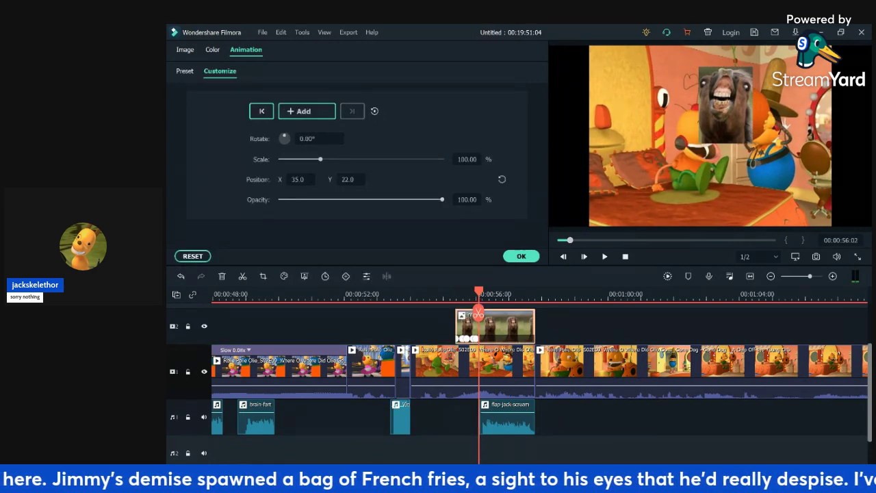
pyautogui.click(307, 111)
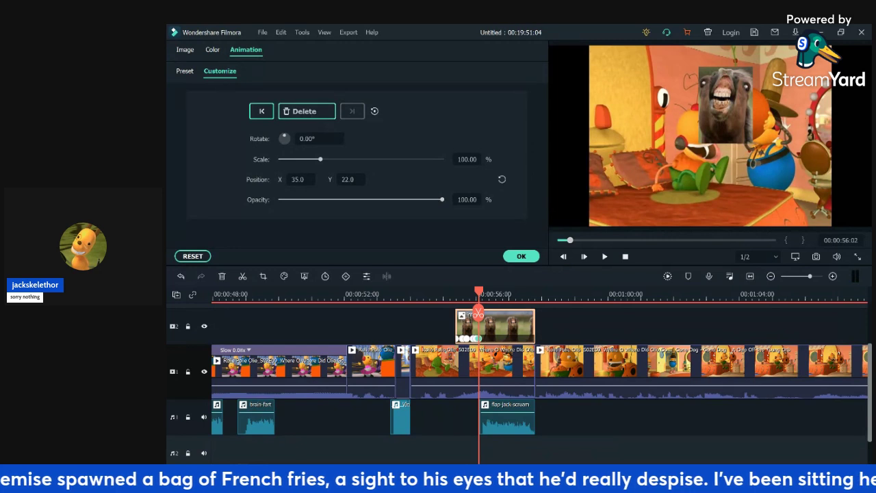
pyautogui.moveTo(726, 98); pyautogui.dragTo(741, 96)
# - Add a keyframe at 00:00:56:06 that swings the horse picture over to about X -1, Y 22
pyautogui.press('space')
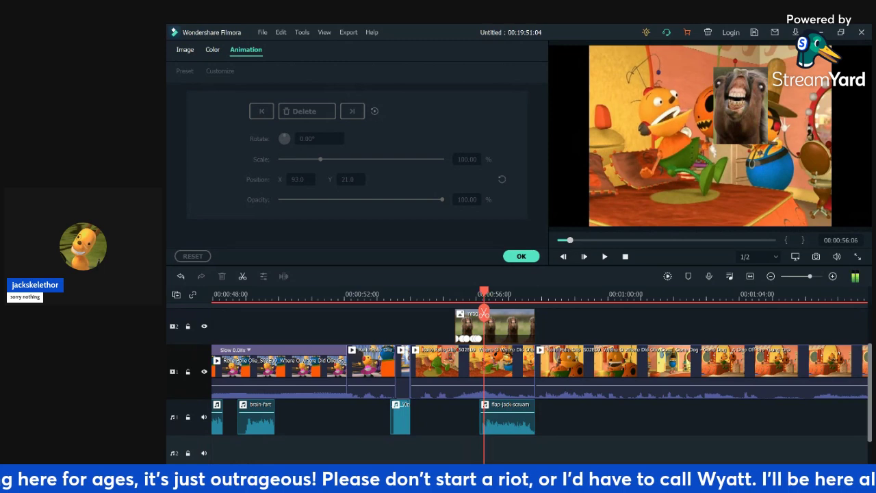
pyautogui.click(506, 327)
pyautogui.click(307, 111)
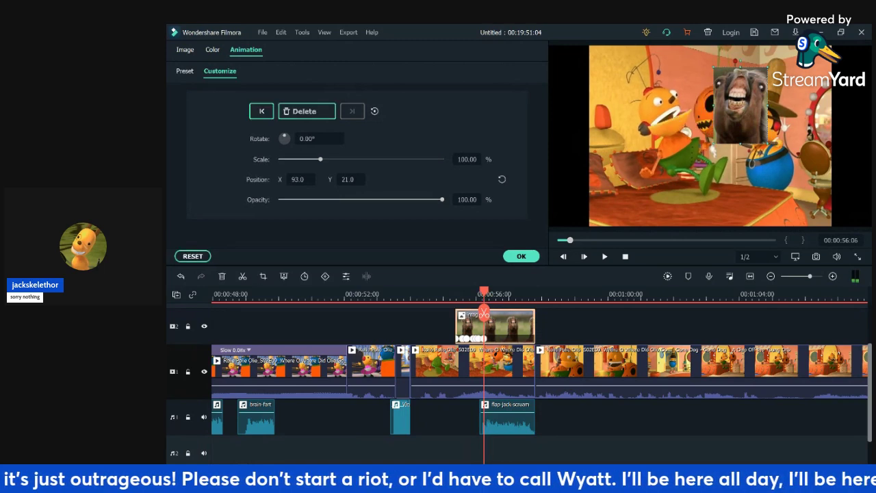
pyautogui.moveTo(741, 105); pyautogui.dragTo(717, 105)
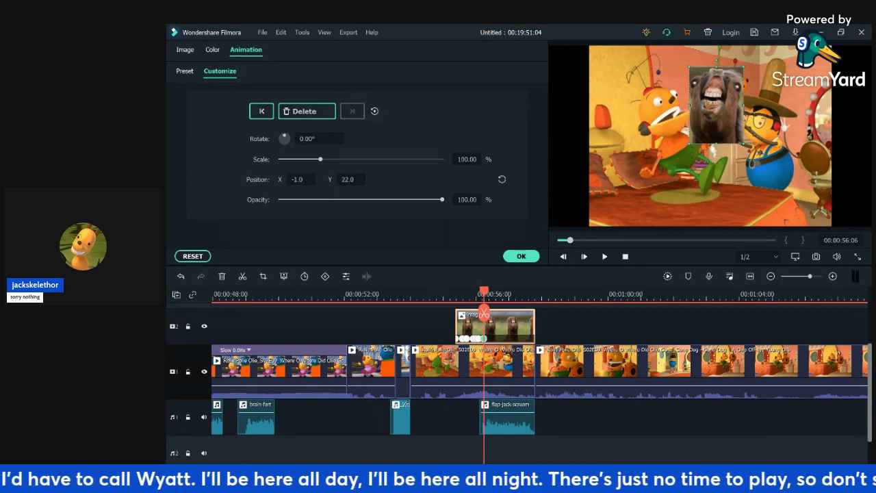
# - Play back the horse animation from 00:00:54:20 to check the back-and-forth movement
pyautogui.moveTo(484, 314); pyautogui.dragTo(436, 313)
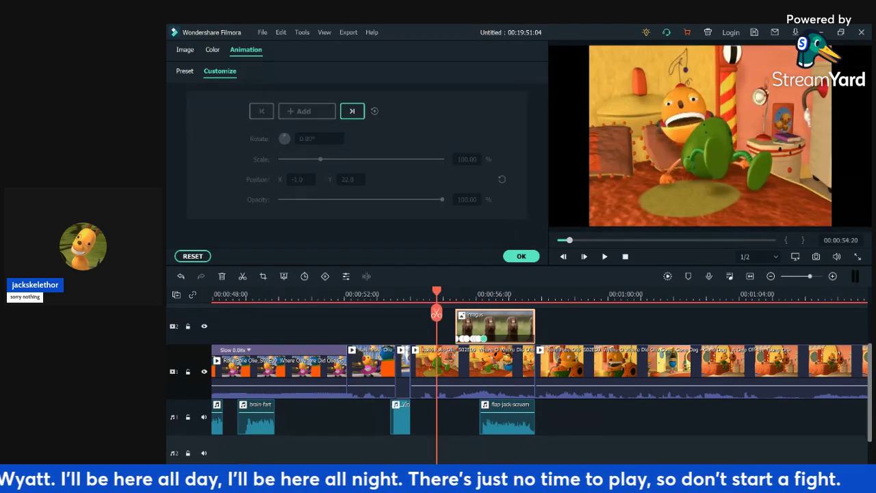
pyautogui.press('space')
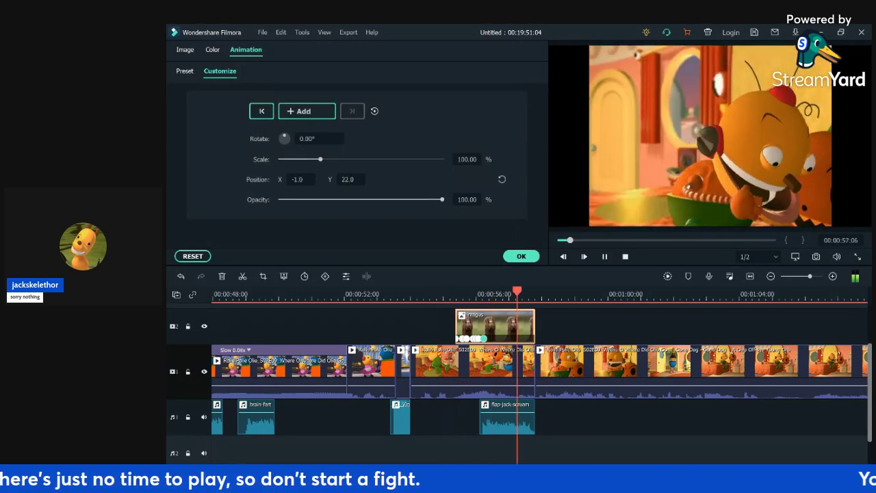
pyautogui.press('space')
# - Add a keyframe at 00:00:56:18 that holds the horse picture at X -1, Y 22
pyautogui.click(481, 294)
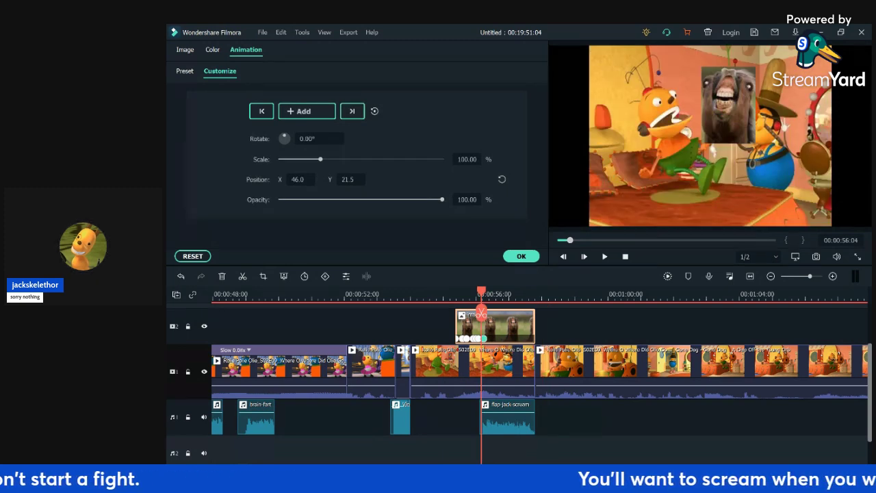
pyautogui.press('Right')
pyautogui.press('Right')
pyautogui.press('Right')
pyautogui.press('Right')
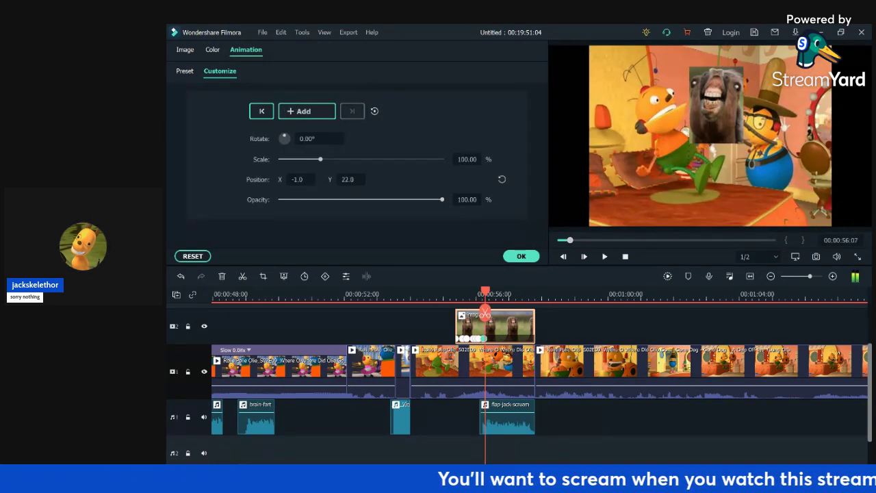
pyautogui.press('Right')
pyautogui.press('Right')
pyautogui.press('Right')
pyautogui.press('Right')
pyautogui.press('Right')
pyautogui.press('Right')
pyautogui.press('Right')
pyautogui.press('Right')
pyautogui.press('Right')
pyautogui.press('Right')
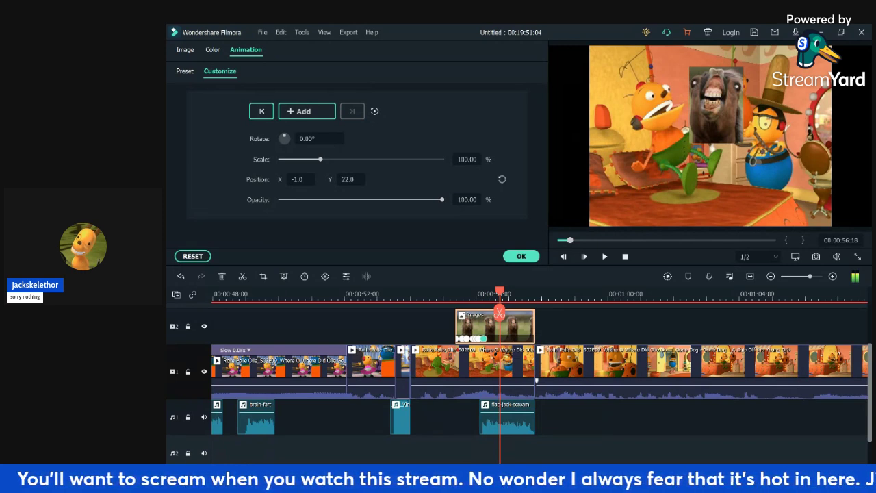
# - Add a keyframe at 00:00:56:21 that moves the horse picture to about X 63, Y 1
pyautogui.press('Right')
pyautogui.press('Right')
pyautogui.press('Right')
pyautogui.press('Right')
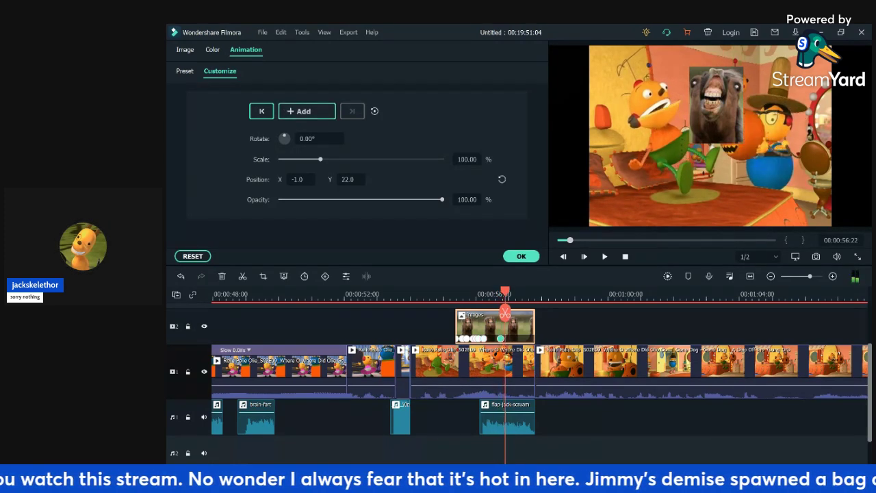
pyautogui.press('Left')
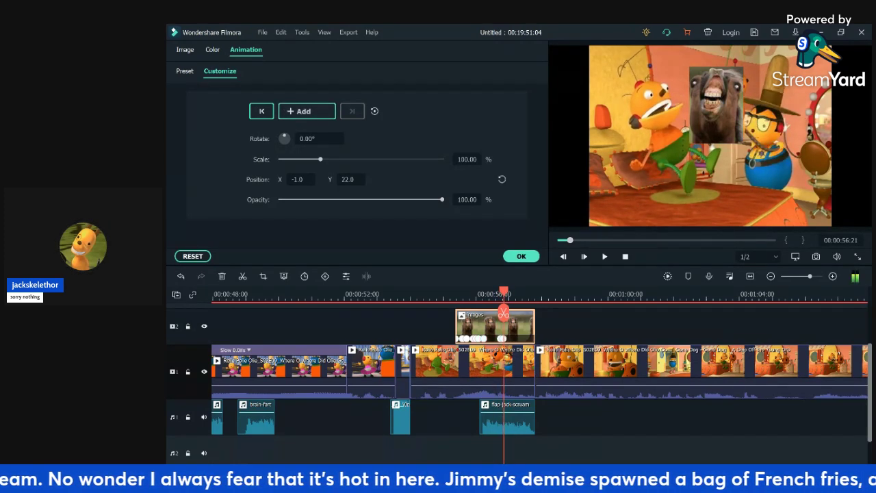
pyautogui.moveTo(716, 105); pyautogui.dragTo(732, 110)
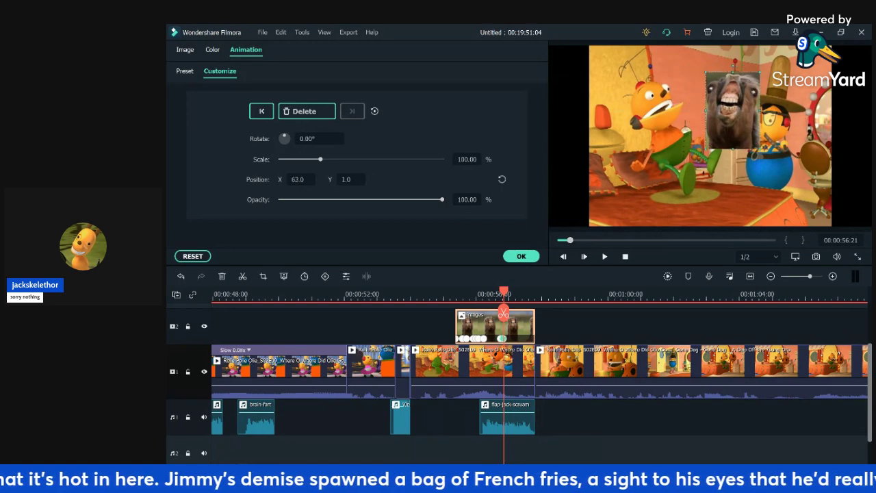
# - Add a keyframe at 00:00:56:24 that lowers the horse picture onto the pumpkin at about X 81, Y -148
pyautogui.press('space')
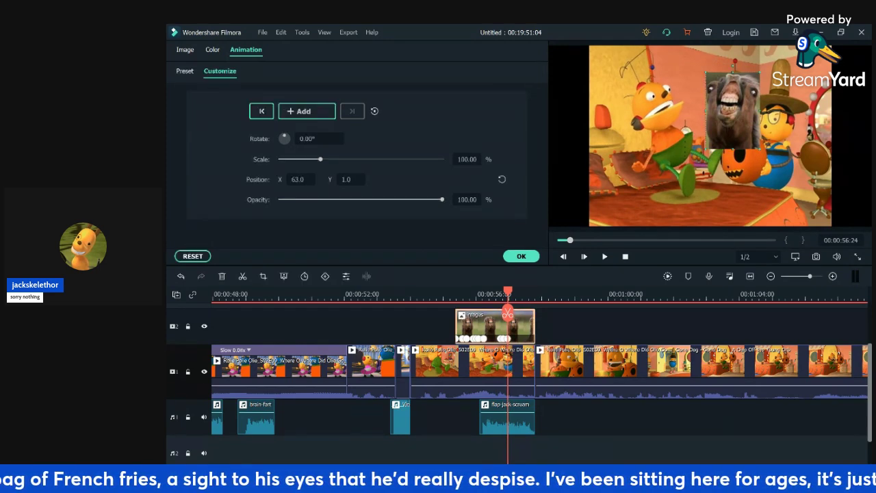
pyautogui.moveTo(733, 111); pyautogui.dragTo(745, 146)
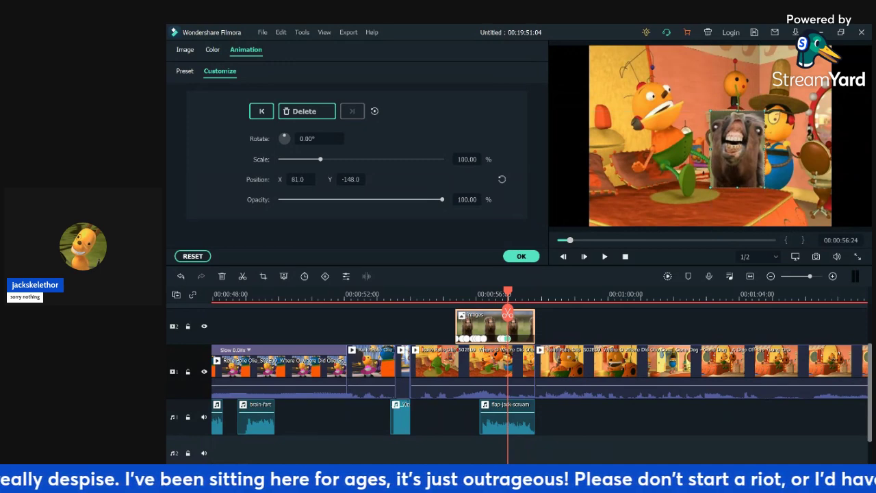
pyautogui.press('space')
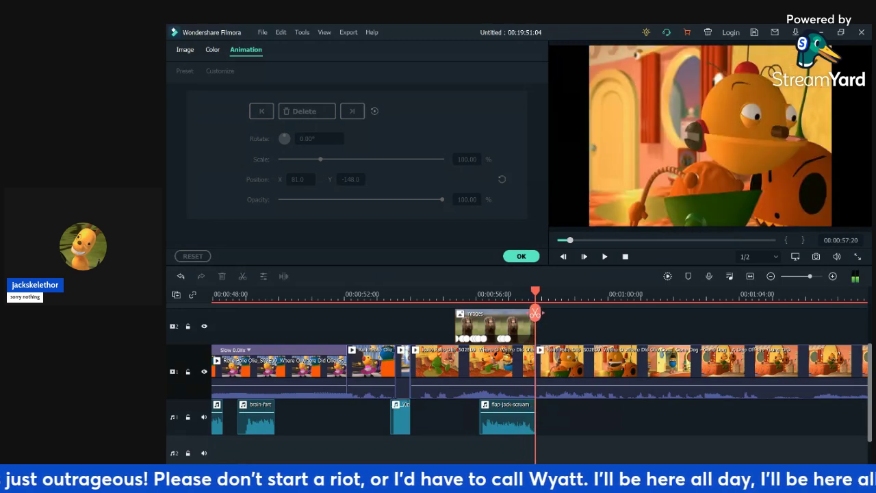
# - Play back the full horse animation from 00:00:55:04 and check the frames around the end of the shot
pyautogui.click(448, 294)
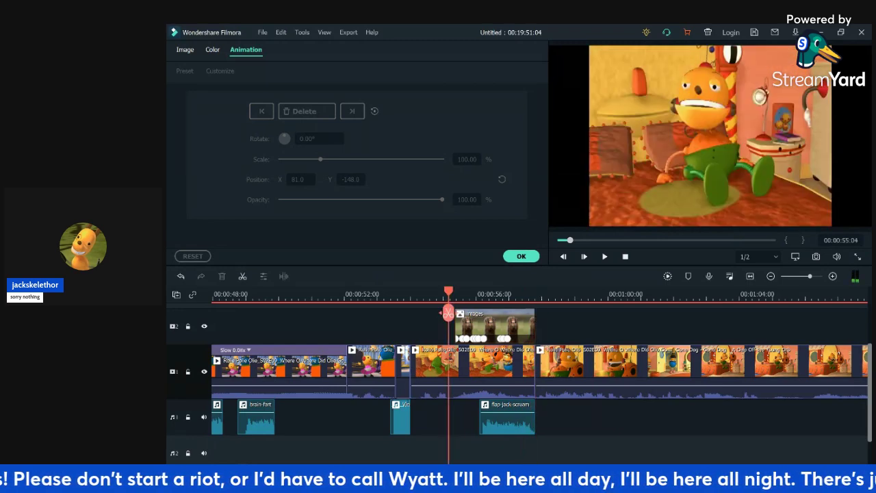
pyautogui.press('space')
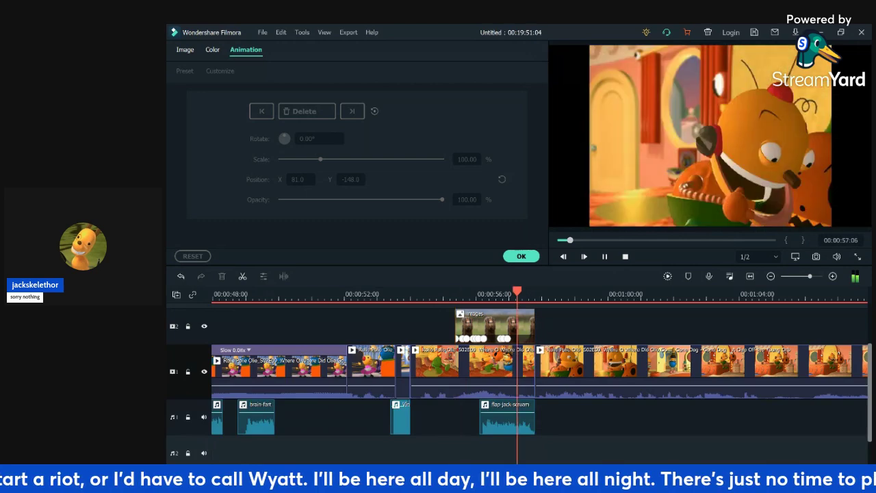
pyautogui.press('space')
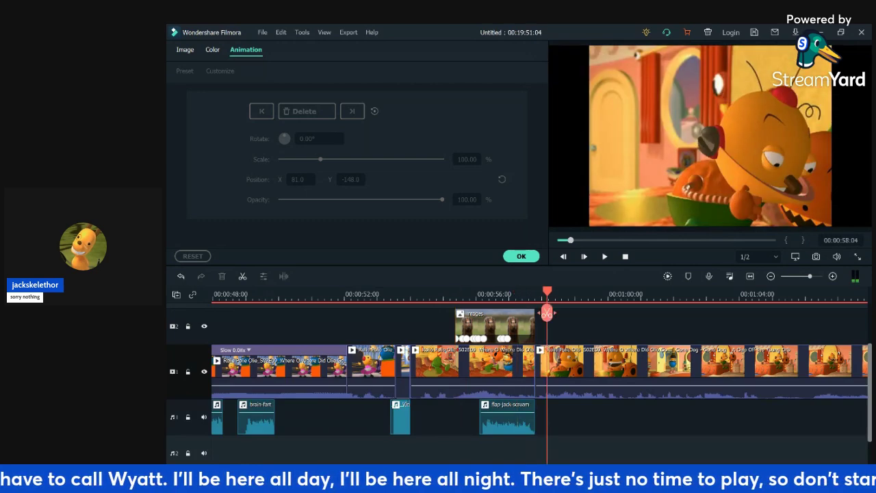
pyautogui.press('Left')
pyautogui.press('Left')
pyautogui.press('Left')
pyautogui.press('Left')
pyautogui.press('Left')
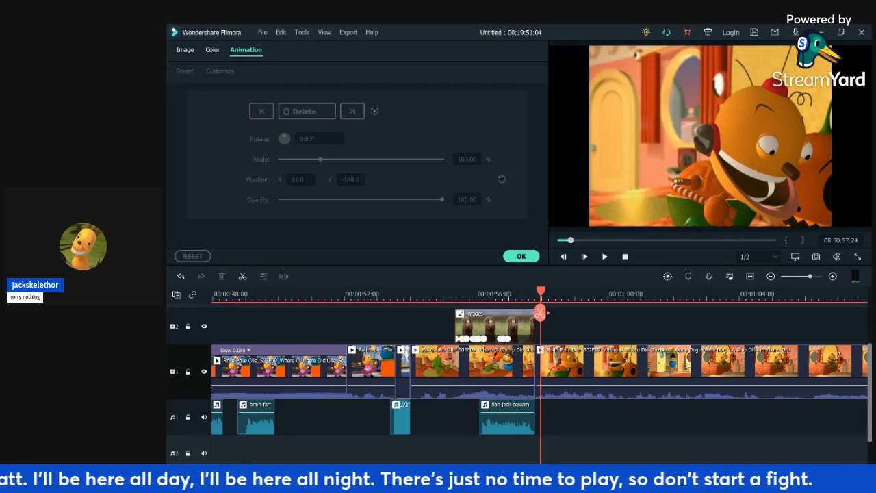
pyautogui.press('Right')
pyautogui.press('Up')
pyautogui.press('Up')
pyautogui.press('Up')
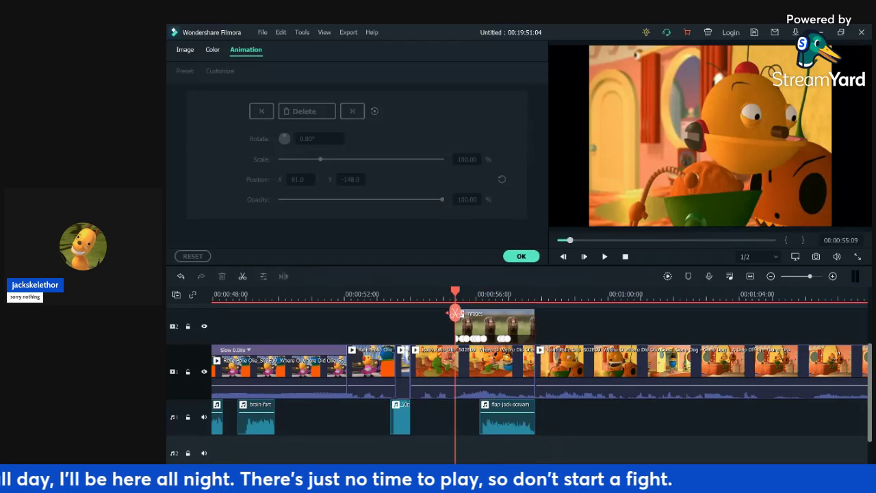
# - Play back and accept the horse picture's animation, and raise the flap-jack-scream clip's volume to 12 dB
pyautogui.press('space')
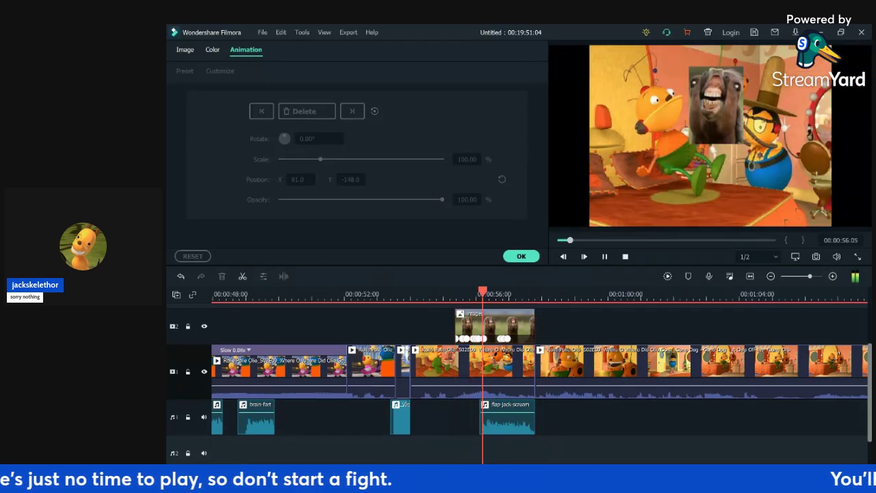
pyautogui.click(540, 295)
pyautogui.click(521, 256)
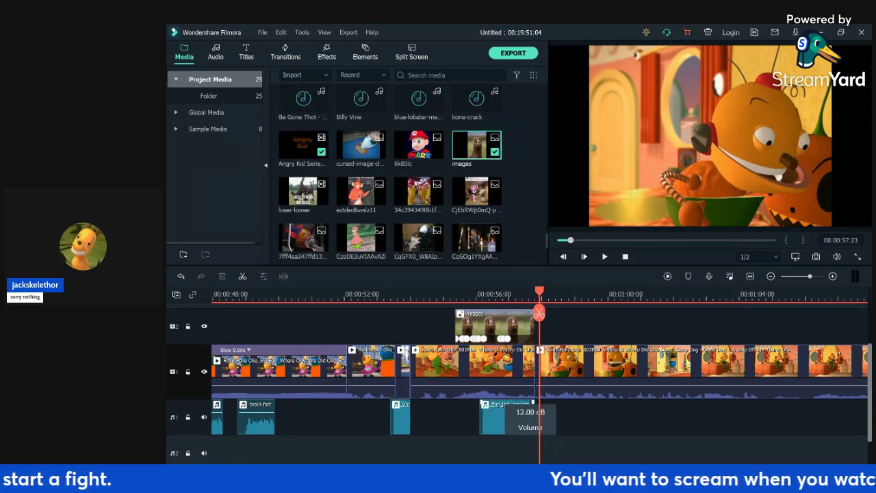
# - Play back the scene from about 00:00:48 to 00:00:59 and check the horse overlay and sound effects
pyautogui.click(452, 295)
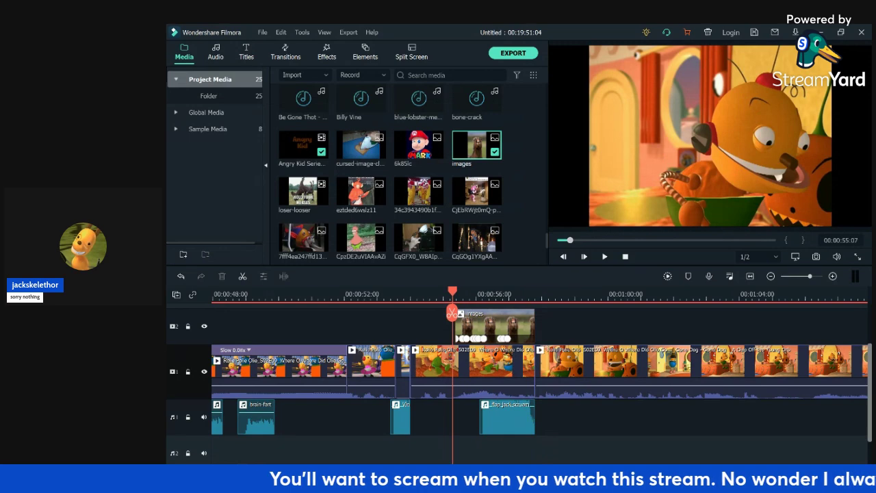
pyautogui.press('space')
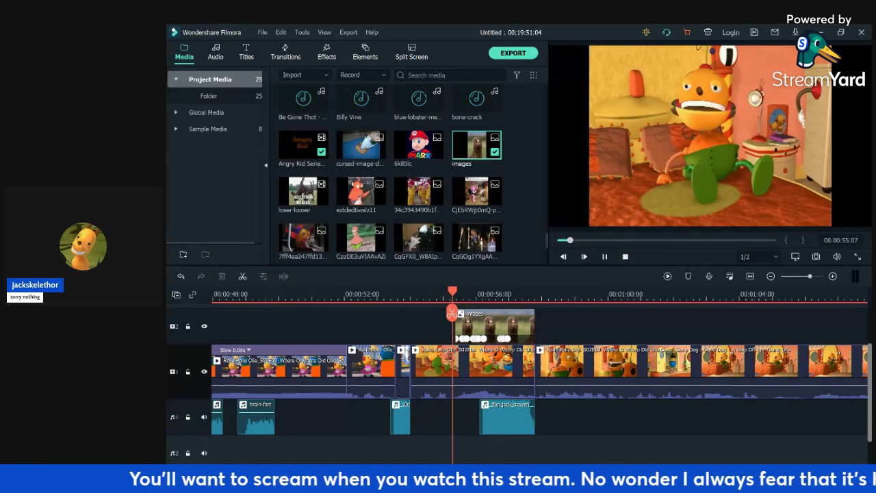
pyautogui.press('space')
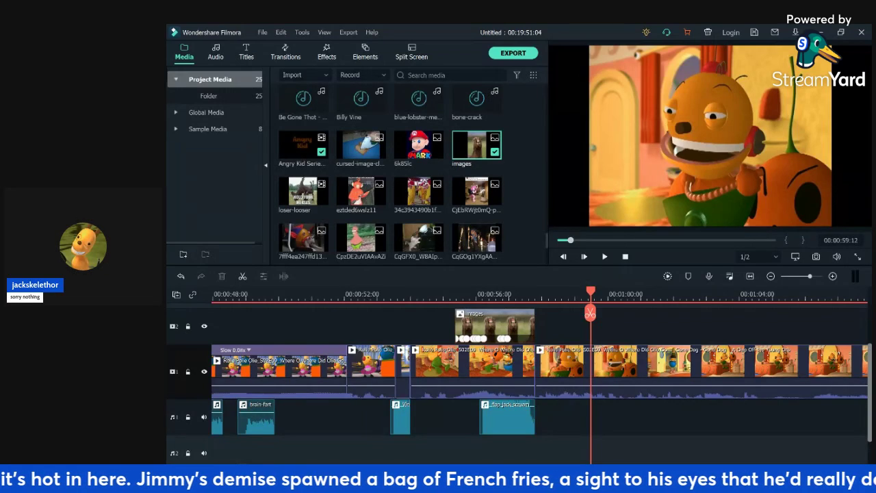
pyautogui.click(383, 295)
pyautogui.press('space')
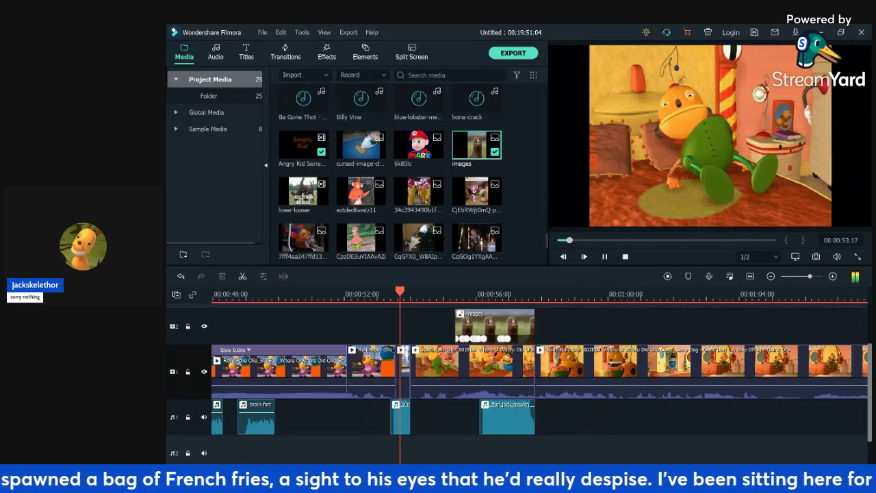
pyautogui.press('space')
pyautogui.click(215, 295)
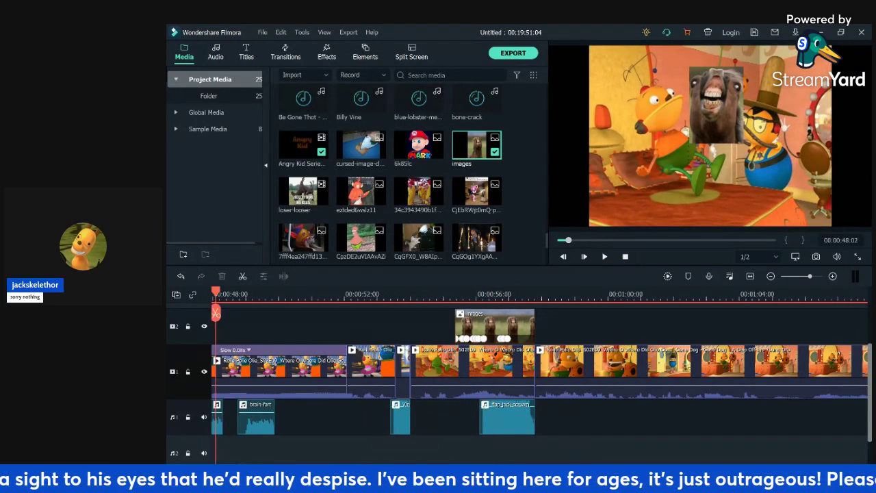
pyautogui.press('space')
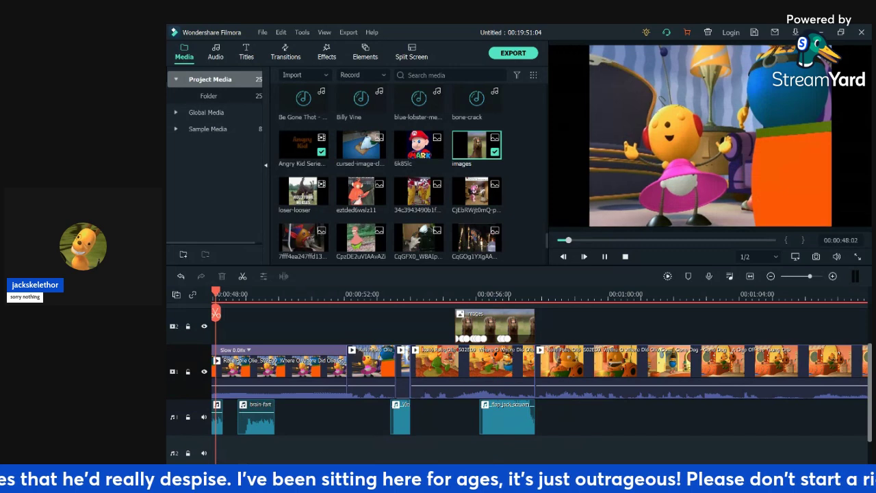
pyautogui.click(515, 295)
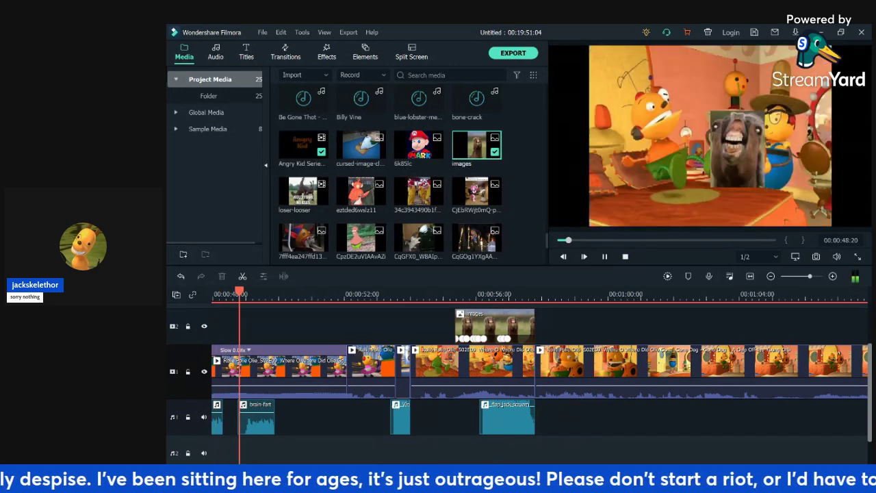
pyautogui.press('space')
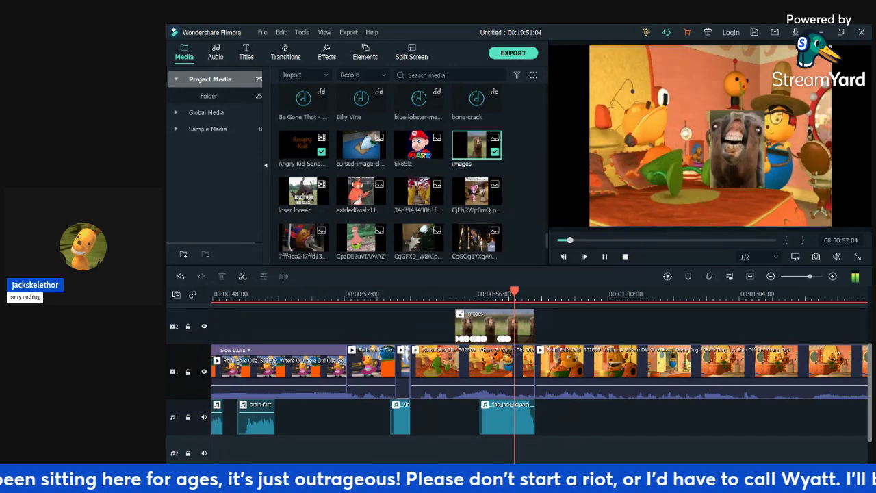
pyautogui.click(559, 294)
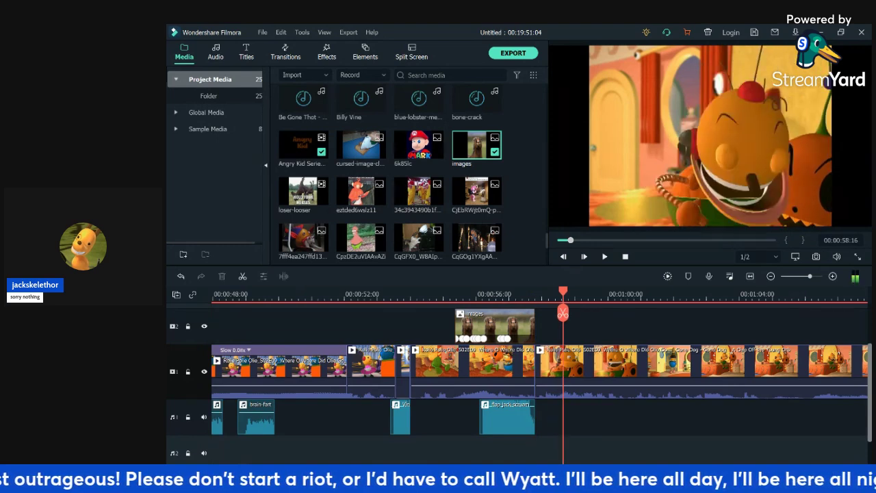
pyautogui.press('Left')
pyautogui.press('Left')
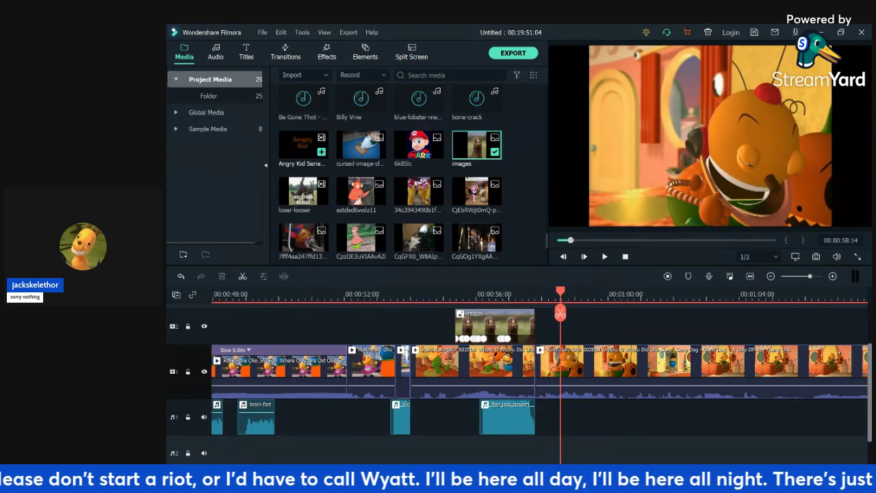
pyautogui.scroll(3, 403, 171)
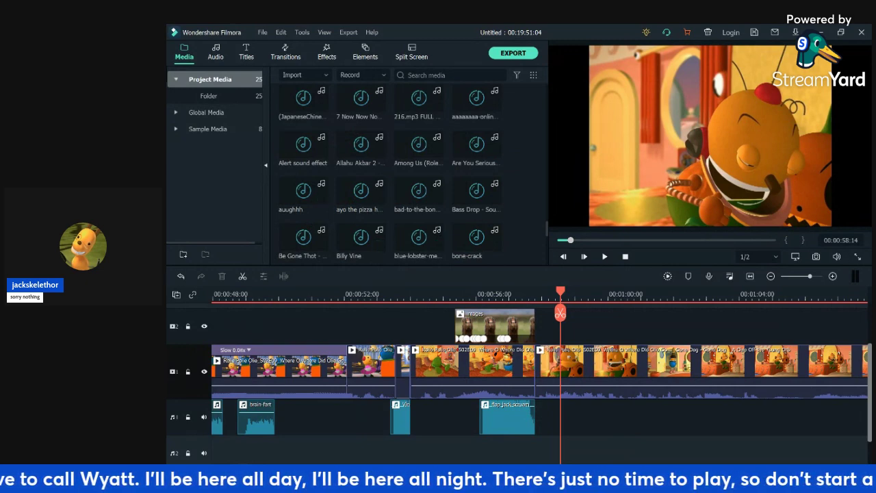
pyautogui.moveTo(476, 236); pyautogui.dragTo(567, 417)
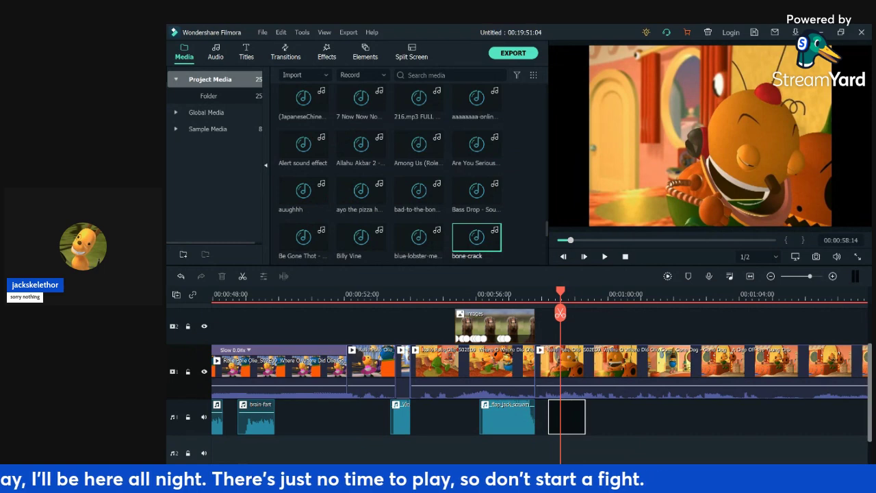
pyautogui.moveTo(567, 416); pyautogui.dragTo(482, 200)
# - Find the dry-fart sound effect in the project media and add it to the first audio track at 00:00:58:14
pyautogui.scroll(3, 479, 191)
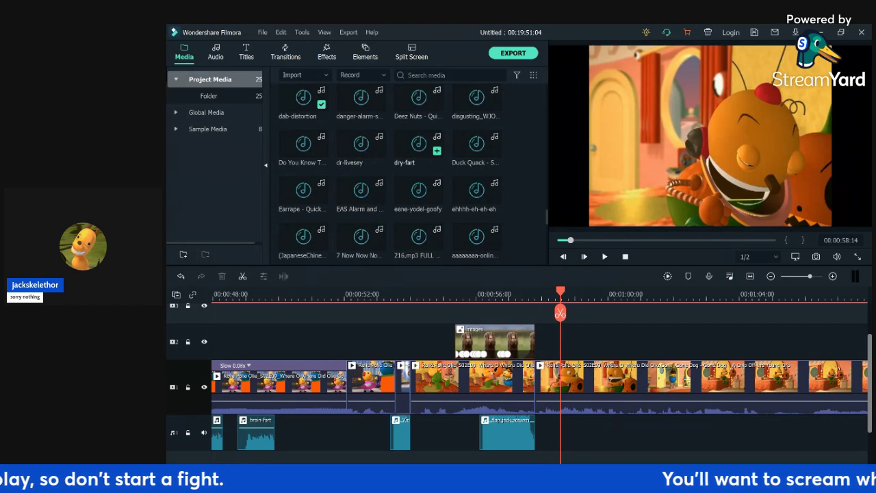
pyautogui.click(419, 144)
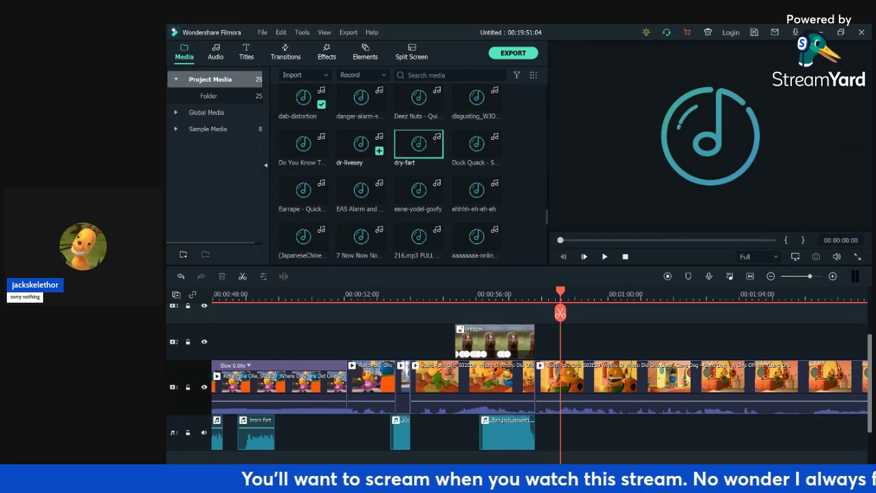
pyautogui.scroll(3, 360, 147)
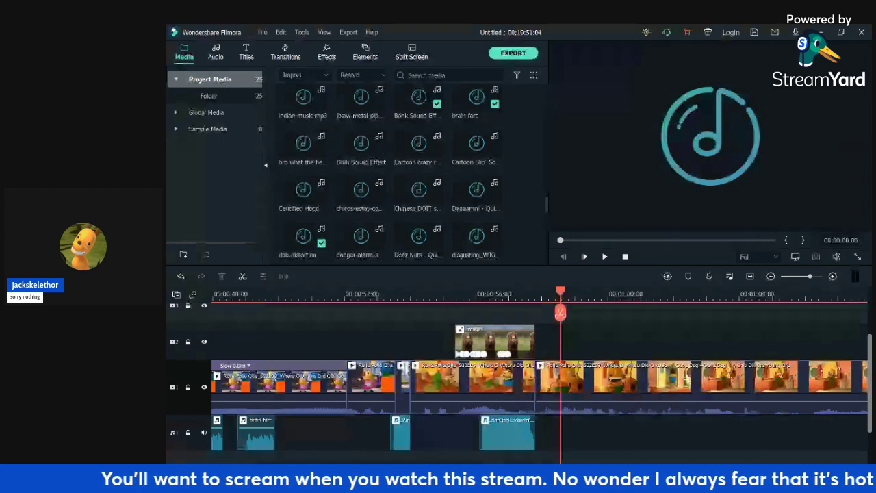
pyautogui.scroll(-3, 418, 145)
pyautogui.moveTo(418, 145); pyautogui.dragTo(566, 433)
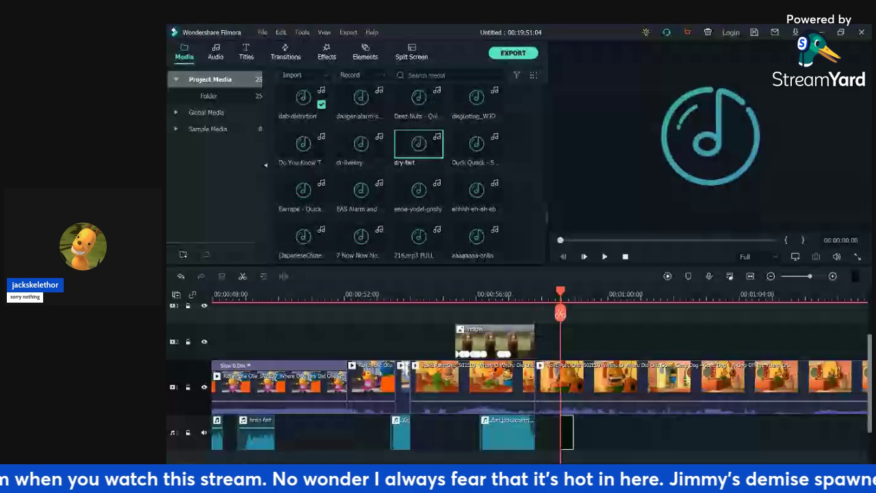
pyautogui.moveTo(567, 431); pyautogui.dragTo(567, 431)
# - Move the dry-fart clip so it starts at 00:00:58:00
pyautogui.click(541, 294)
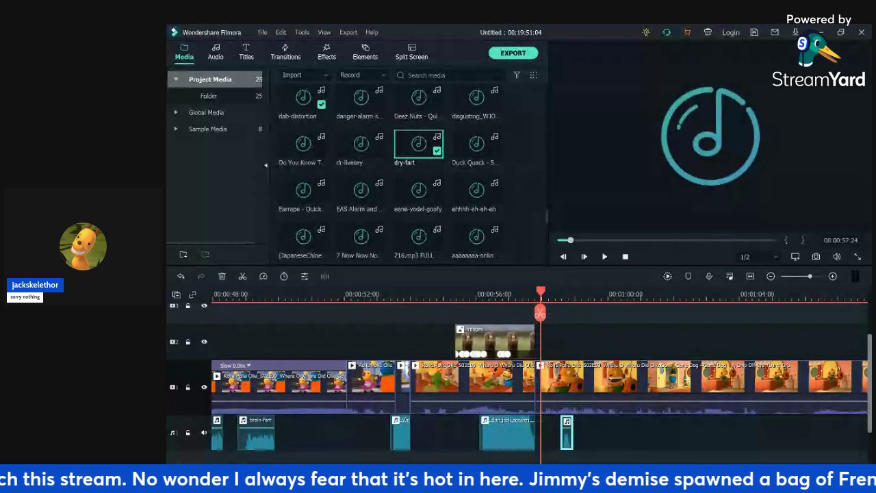
pyautogui.hotkey('ctrl', '=')
pyautogui.hotkey('ctrl', '=')
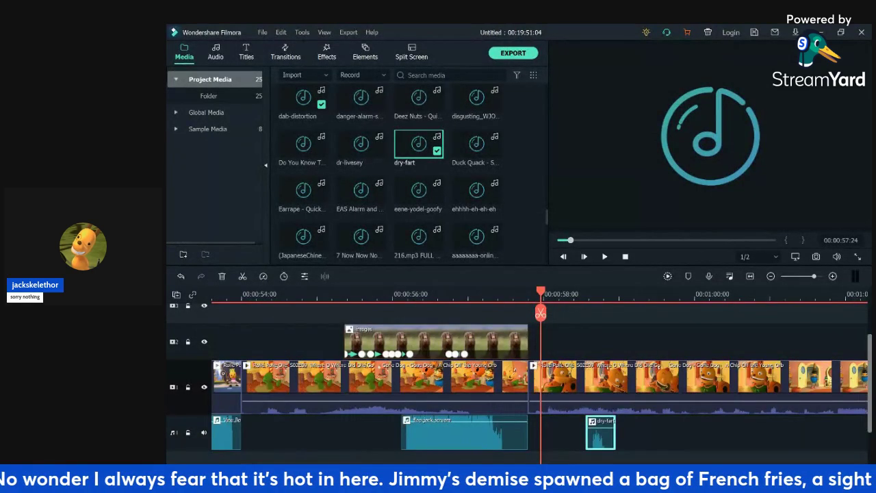
pyautogui.hotkey('ctrl', '=')
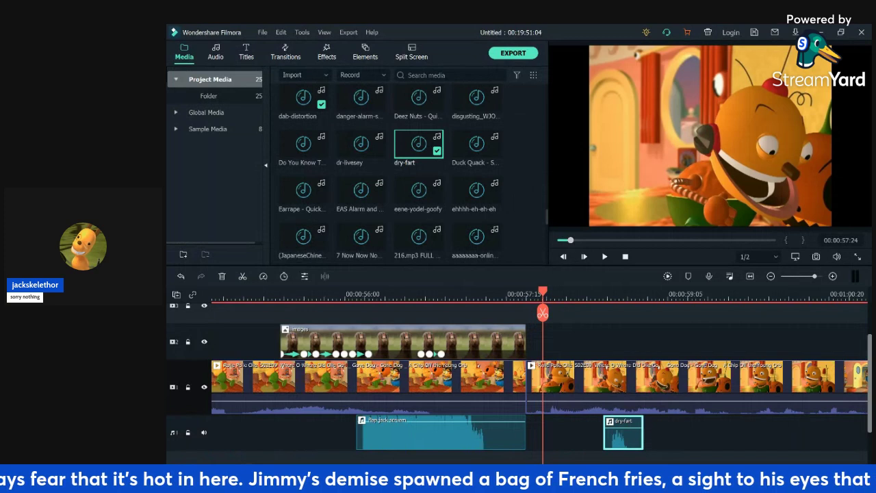
pyautogui.scroll(-1, 623, 411)
pyautogui.press('Right')
pyautogui.moveTo(623, 402); pyautogui.dragTo(567, 402)
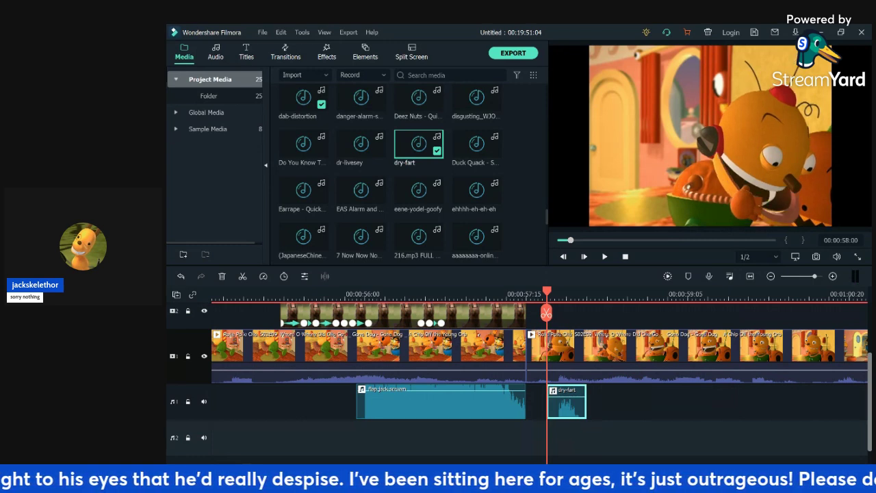
# - Paste a copy of the dry-fart clip on the same audio track at 00:00:58:12
pyautogui.press('Right')
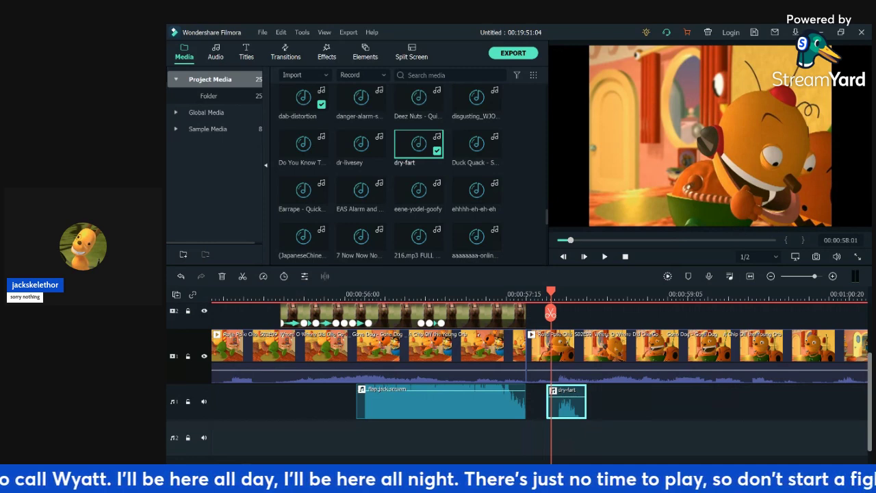
pyautogui.press('Right')
pyautogui.press('Right')
pyautogui.press('Right')
pyautogui.press('Right')
pyautogui.press('Right')
pyautogui.press('Right')
pyautogui.press('Right')
pyautogui.press('Right')
pyautogui.press('Right')
pyautogui.press('Right')
pyautogui.press('Right')
pyautogui.hotkey('ctrl', 'v')
# - Paste another copy of the dry-fart clip on the same audio track at 00:00:59:04
pyautogui.press('Right')
pyautogui.press('Right')
pyautogui.press('Right')
pyautogui.press('Right')
pyautogui.press('Right')
pyautogui.press('Right')
pyautogui.press('Right')
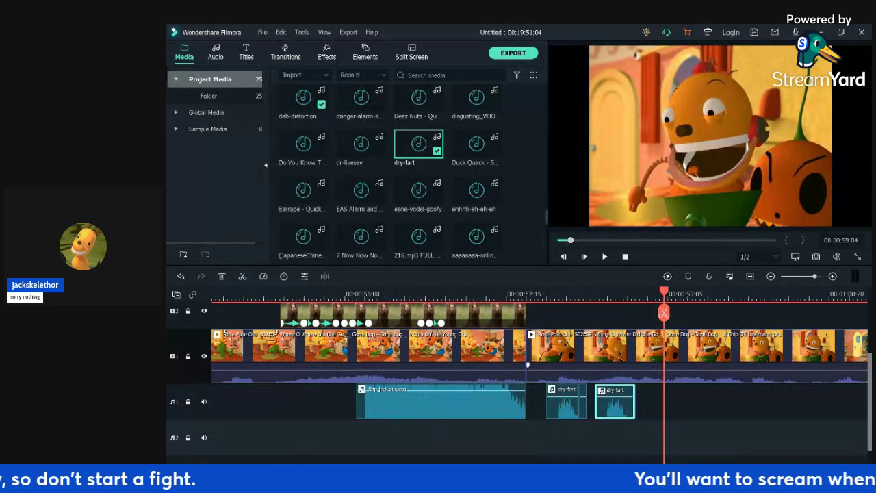
pyautogui.hotkey('ctrl', 'v')
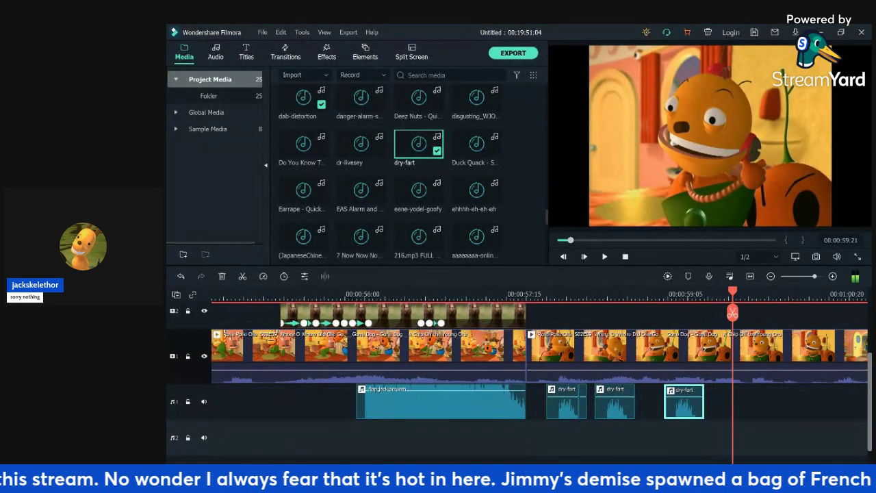
# - Split the episode clip on the main video track at 00:00:59:19
pyautogui.press('Right')
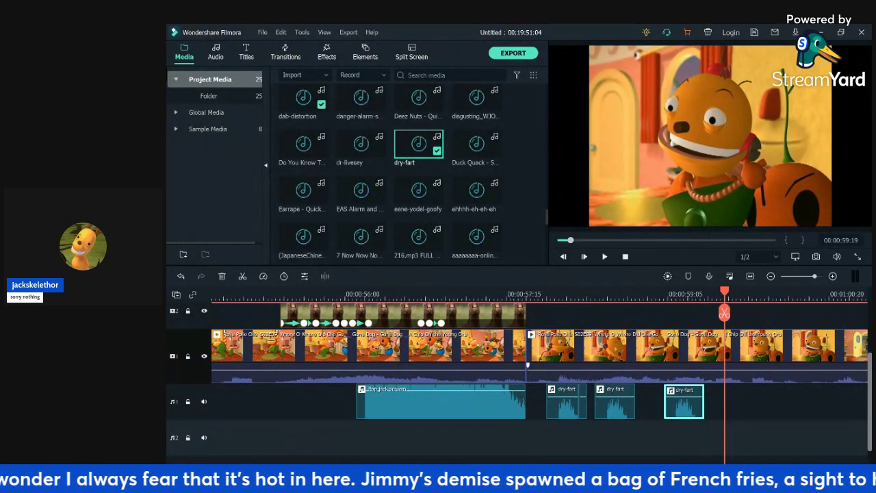
pyautogui.click(727, 349)
pyautogui.press('Left')
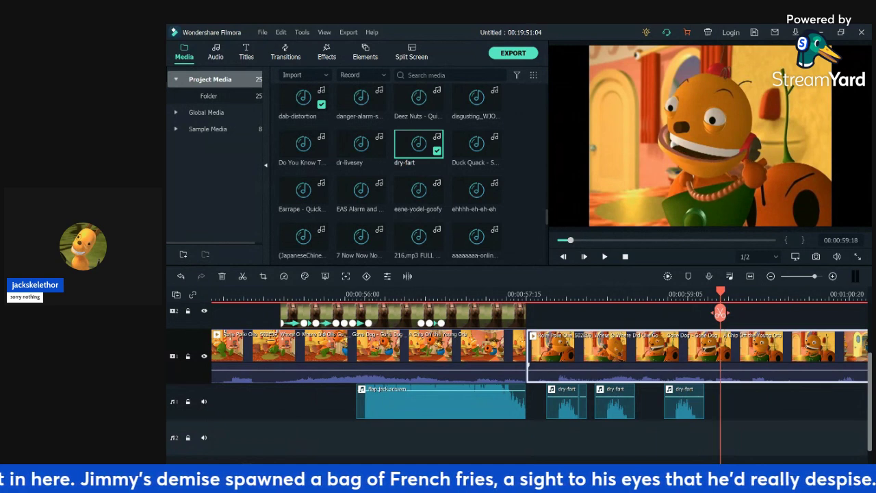
pyautogui.press('Right')
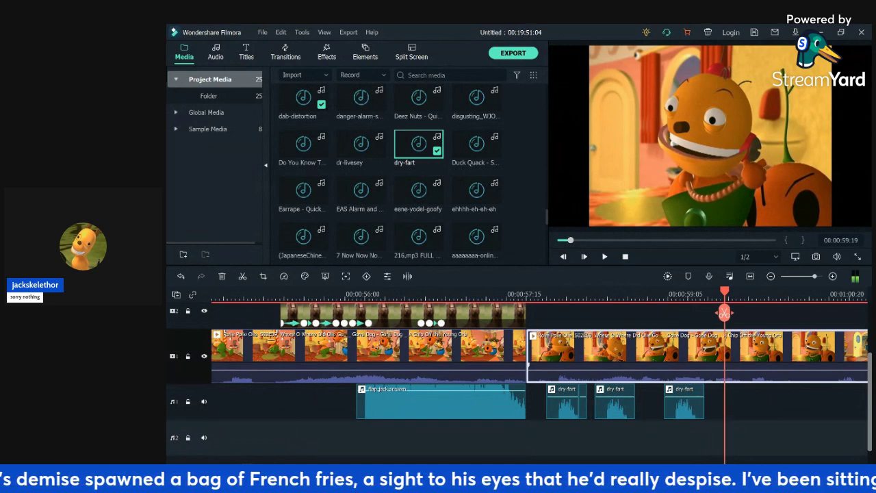
pyautogui.hotkey('ctrl', 'b')
# - Split the episode clip at 00:00:59:24 and again two frames further on to isolate a two-frame slice
pyautogui.press('Right')
pyautogui.press('Right')
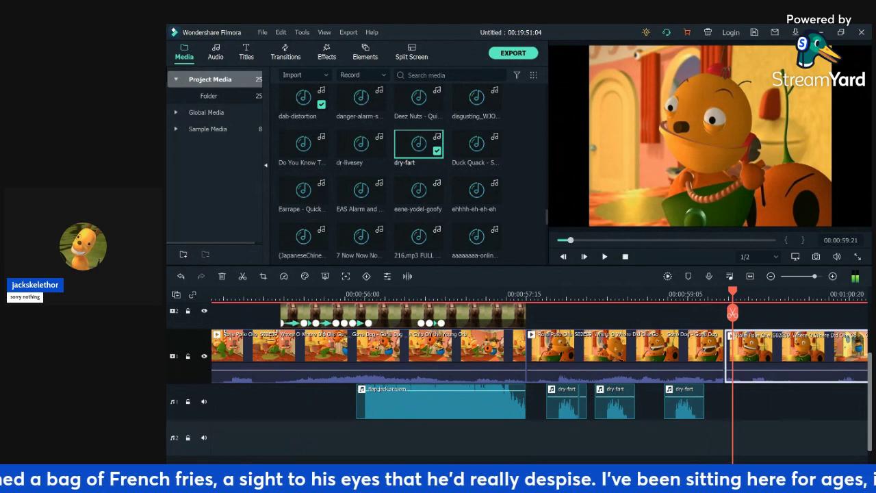
pyautogui.press('Right')
pyautogui.press('Right')
pyautogui.press('Right')
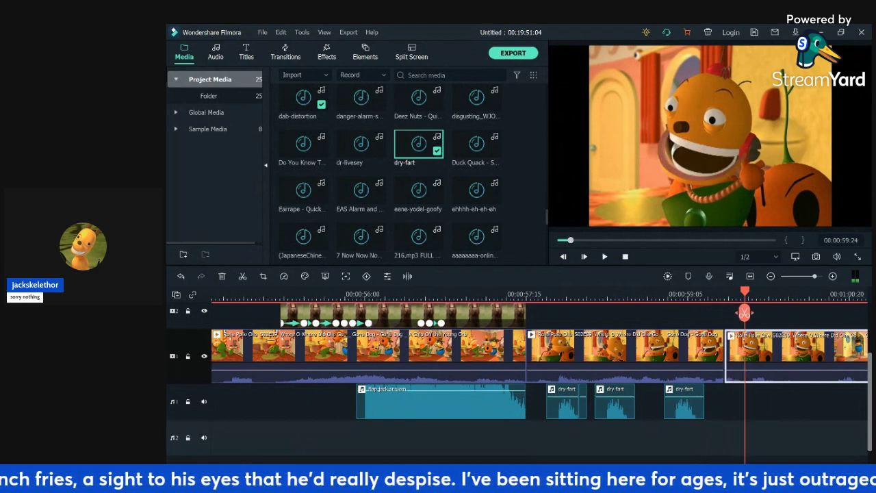
pyautogui.press('Right')
pyautogui.press('Left')
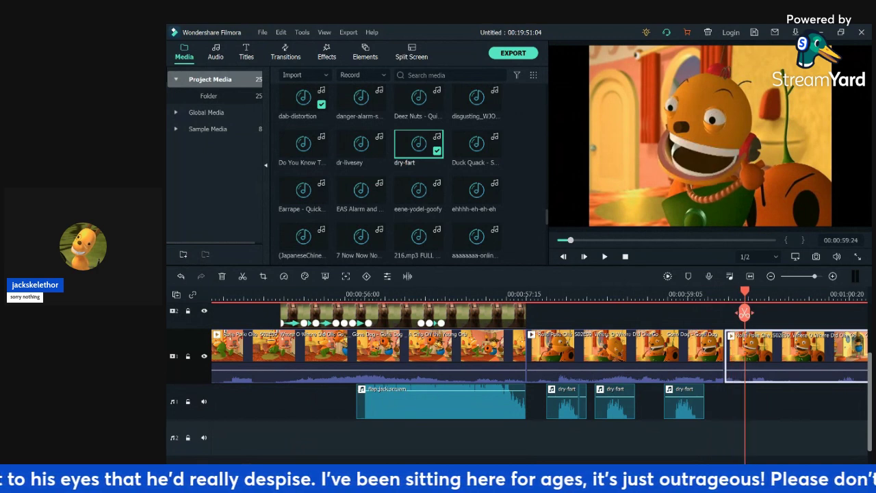
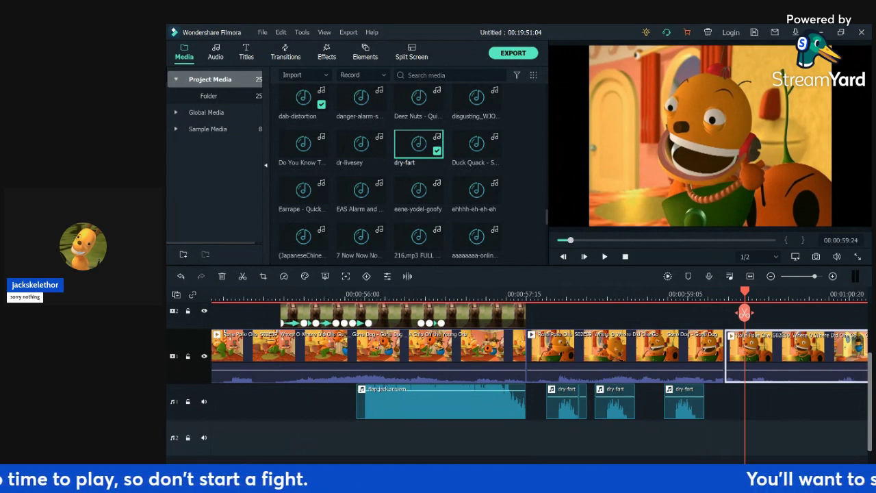
pyautogui.hotkey('ctrl', 'b')
pyautogui.press('Right')
pyautogui.press('Right')
pyautogui.hotkey('ctrl', 'b')
# - Insert a copy of the two-frame slice into the episode clip at 00:01:00:08, and scrub ahead to about 00:01:03:00
pyautogui.press('Right')
pyautogui.press('Right')
pyautogui.press('Right')
pyautogui.press('Right')
pyautogui.press('Right')
pyautogui.press('Right')
pyautogui.press('Right')
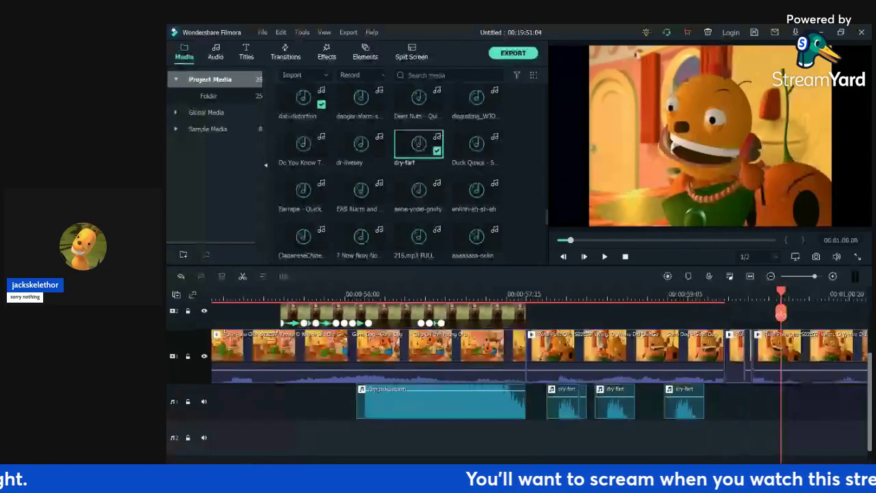
pyautogui.click(787, 365)
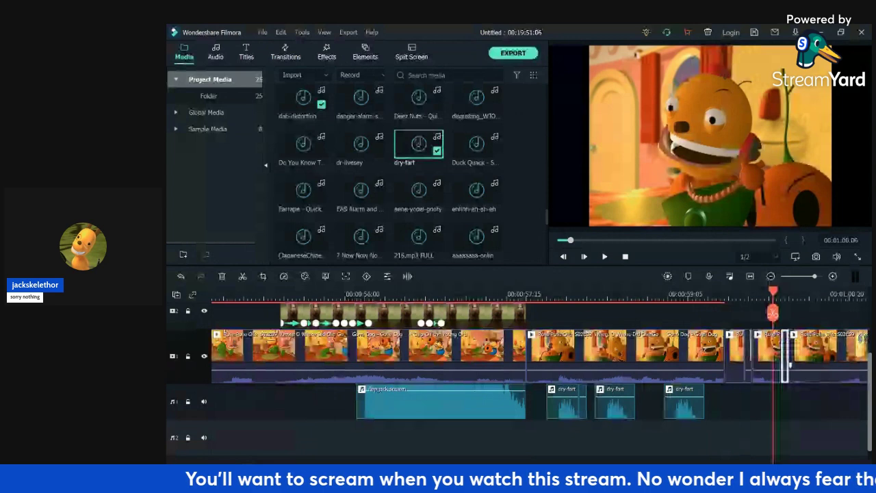
pyautogui.moveTo(774, 295); pyautogui.dragTo(814, 313)
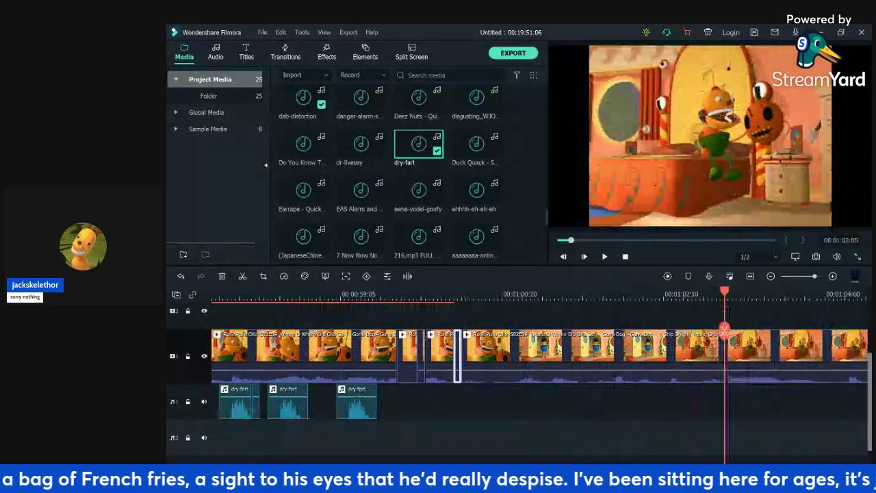
# - Split the episode clip at 00:01:03:00, delete the section between the inserted slice and that cut, and play the join
pyautogui.click(724, 331)
pyautogui.moveTo(683, 423); pyautogui.dragTo(466, 330)
pyautogui.moveTo(466, 419); pyautogui.dragTo(466, 416)
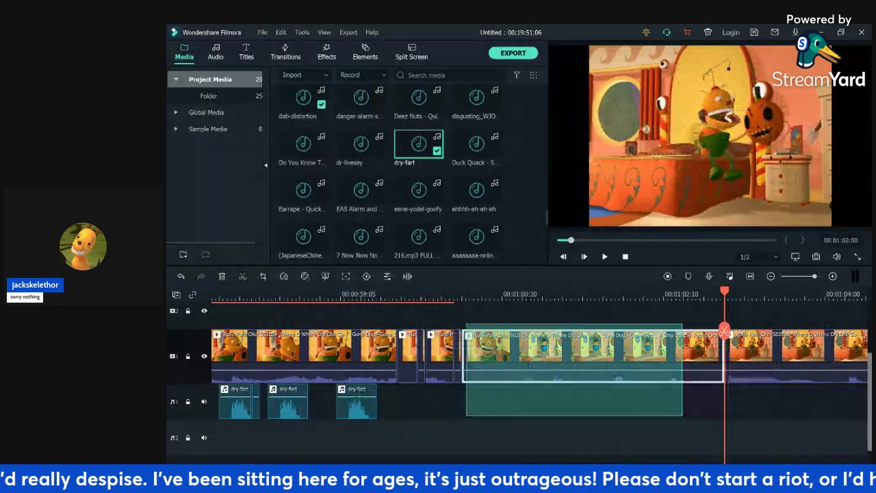
pyautogui.press('Delete')
pyautogui.moveTo(466, 330); pyautogui.dragTo(442, 329)
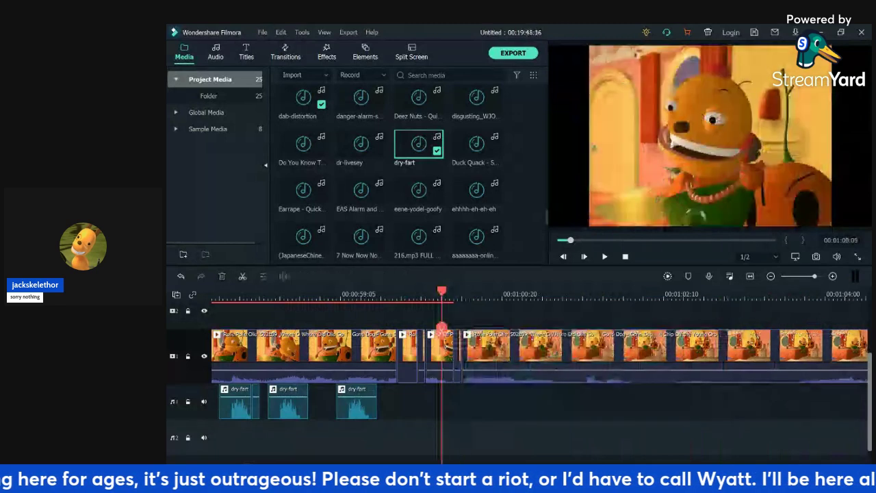
pyautogui.press('space')
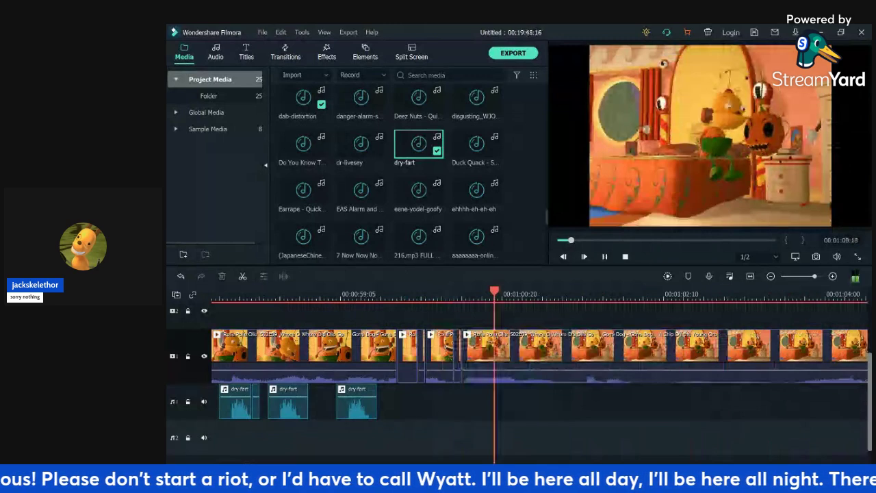
# - Isolate the scream by splitting the episode clip at 00:01:02:18 and 00:01:04:17, and raise that section's volume to 12 dB
pyautogui.click(725, 331)
pyautogui.moveTo(724, 331); pyautogui.dragTo(809, 331)
pyautogui.click(696, 331)
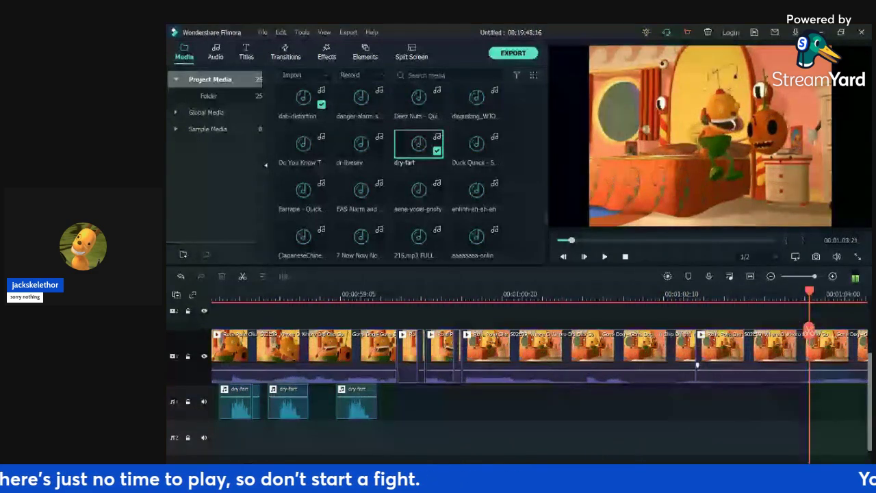
pyautogui.moveTo(810, 331); pyautogui.dragTo(854, 332)
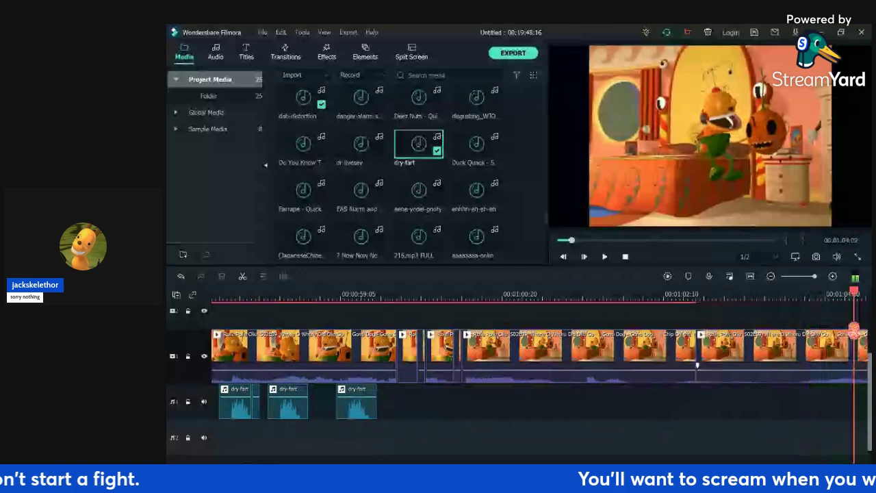
pyautogui.press('space')
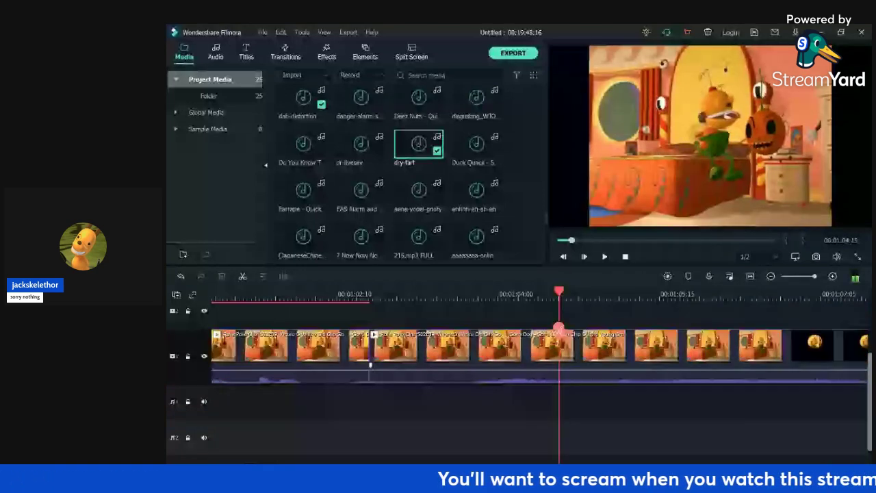
pyautogui.moveTo(558, 331); pyautogui.dragTo(566, 327)
pyautogui.click(567, 328)
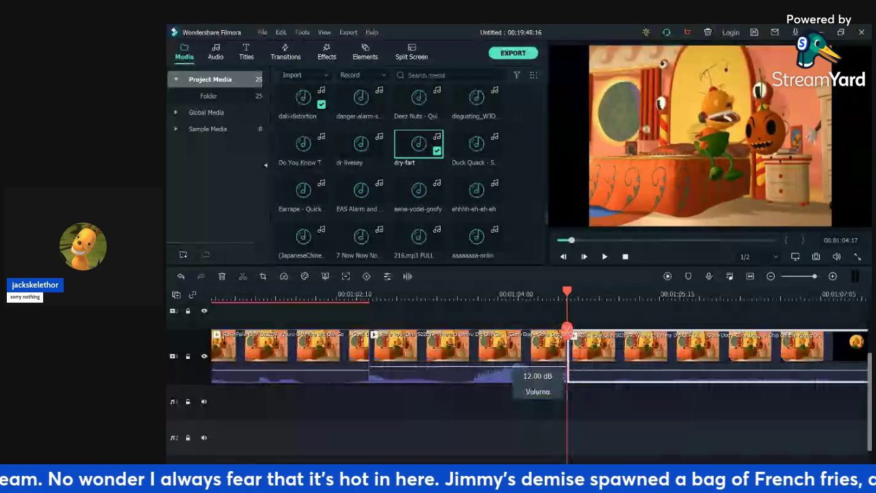
# - Place the Earrape sound on the first audio track beneath the isolated scream section and raise its volume to 12 dB
pyautogui.click(559, 408)
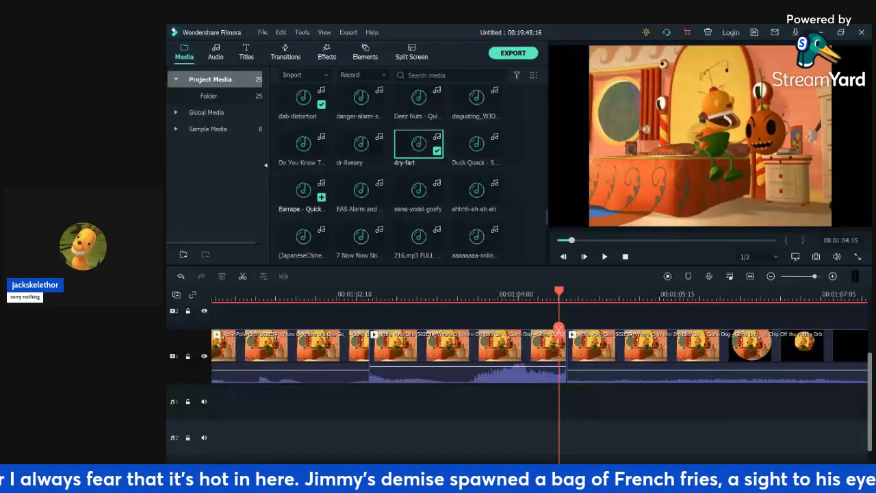
pyautogui.click(303, 190)
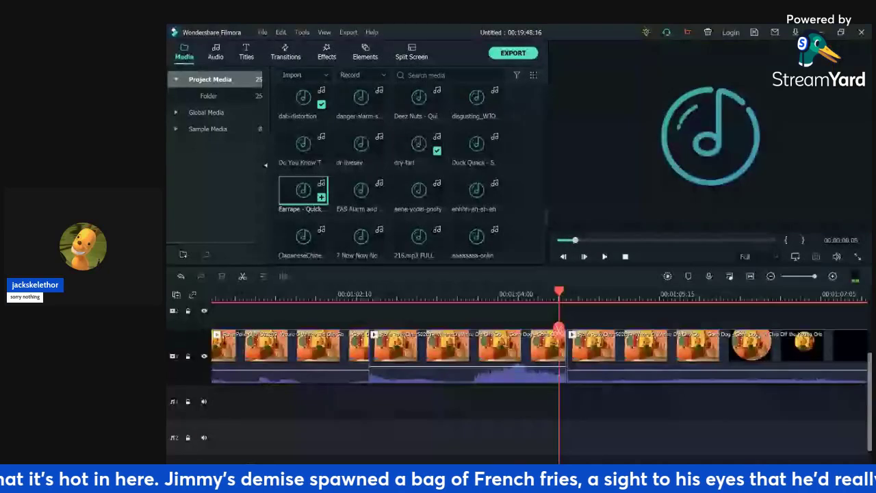
pyautogui.moveTo(303, 190); pyautogui.dragTo(342, 401)
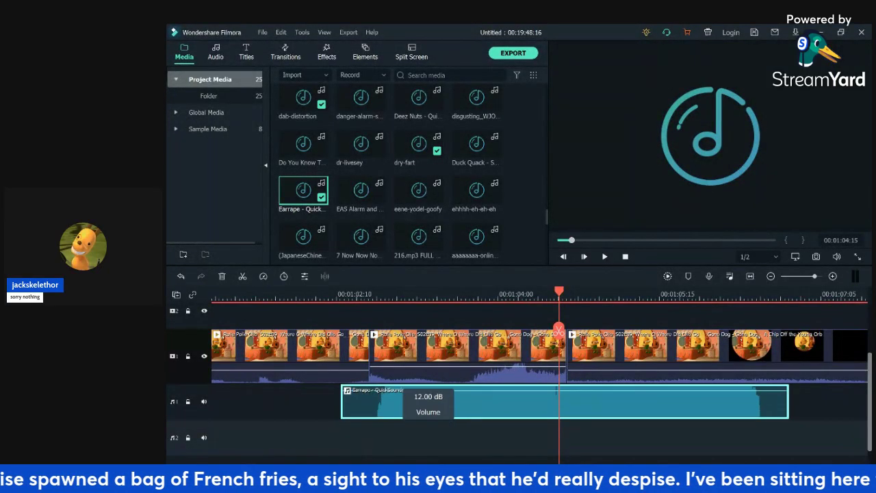
pyautogui.moveTo(396, 385); pyautogui.dragTo(394, 383)
# - Split the Earrape clip at 00:01:02:24, delete its opening part, and move the rest to the scream section's start
pyautogui.click(395, 294)
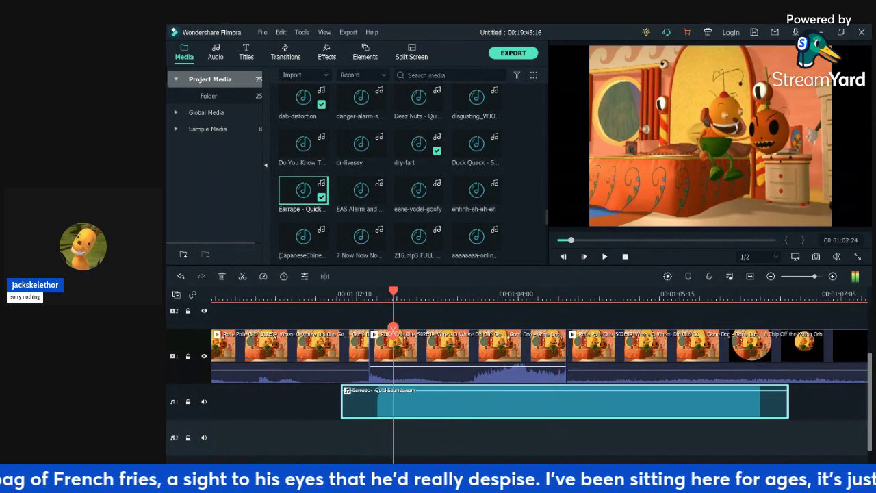
pyautogui.press('Left')
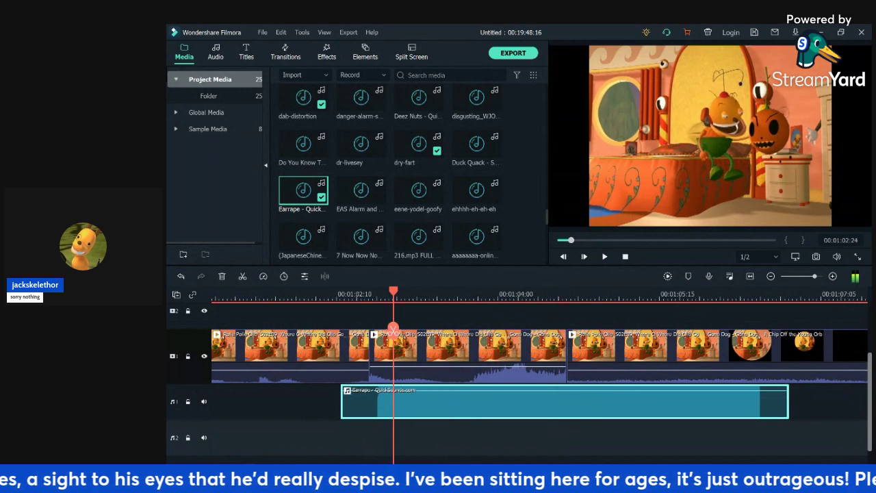
pyautogui.click(393, 329)
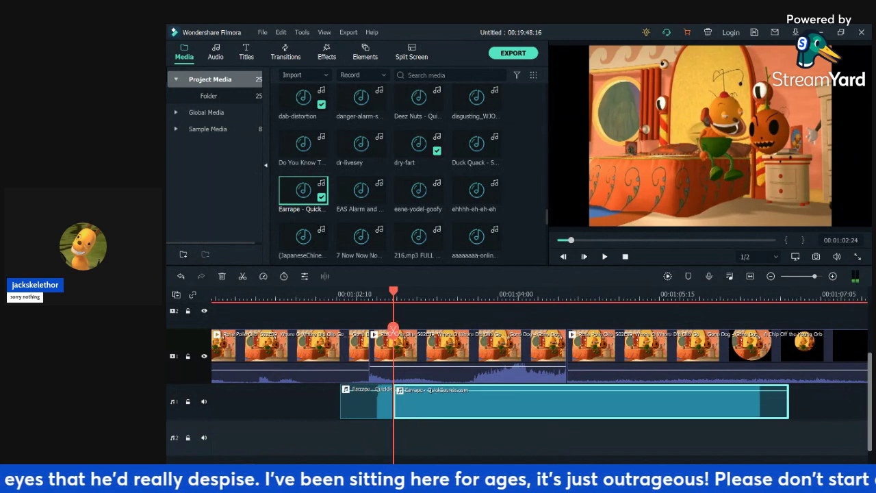
pyautogui.click(388, 397)
pyautogui.press('Delete')
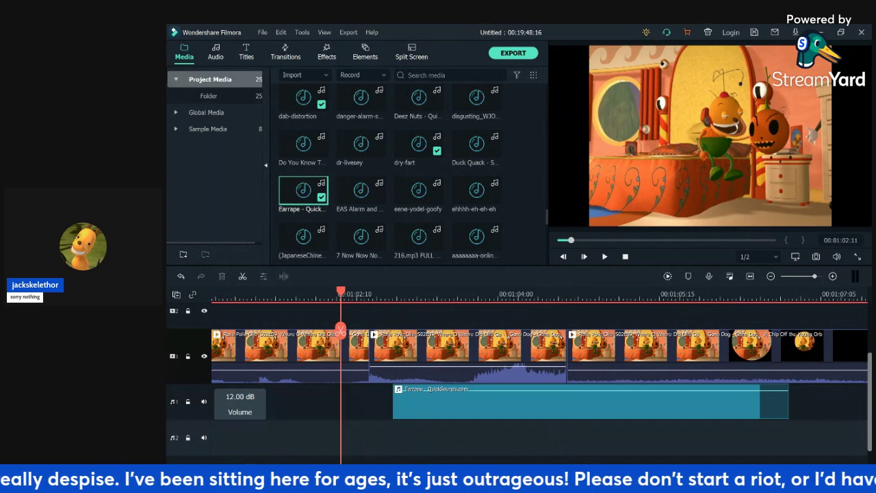
pyautogui.moveTo(426, 402); pyautogui.dragTo(400, 402)
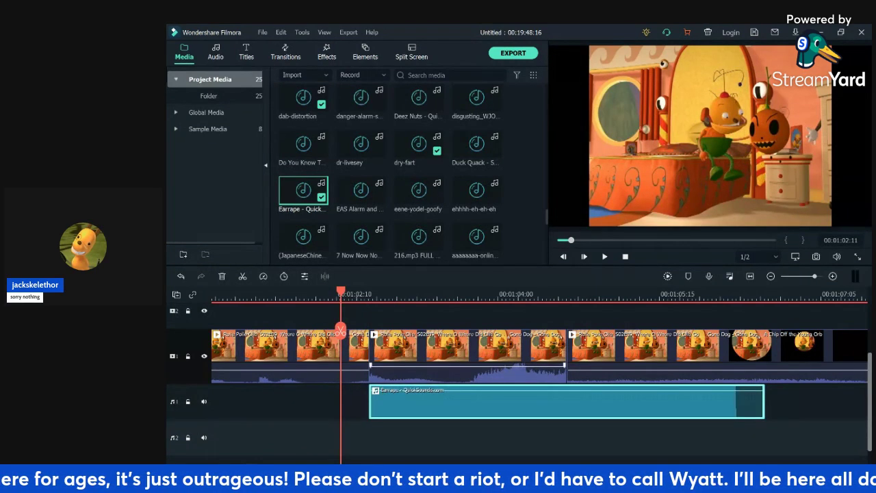
# - Play the scream section with the Earrape sound from several points to check how they fit together
pyautogui.click(490, 294)
pyautogui.press('space')
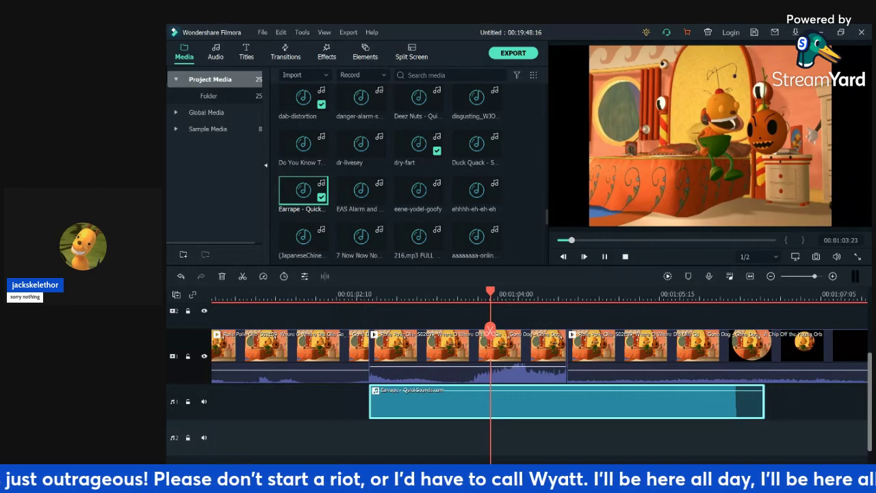
pyautogui.press('space')
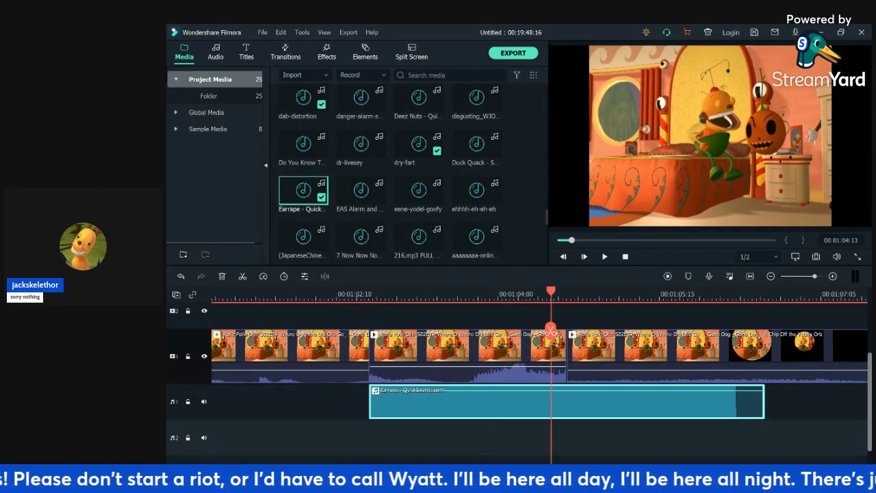
pyautogui.click(441, 294)
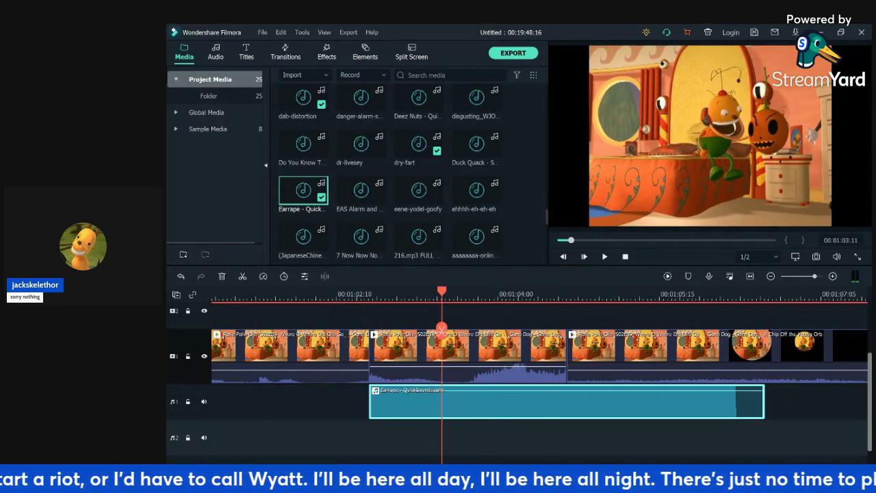
pyautogui.press('Right')
pyautogui.press('Right')
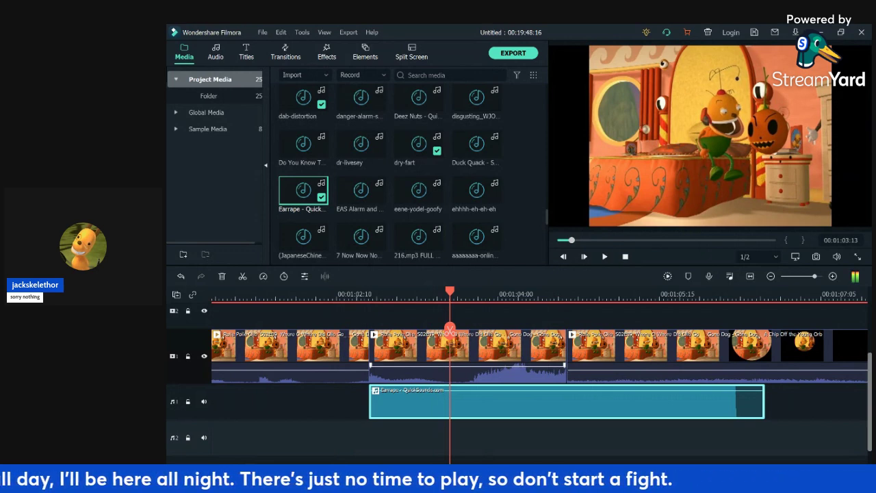
pyautogui.click(503, 294)
pyautogui.click(337, 294)
pyautogui.press('space')
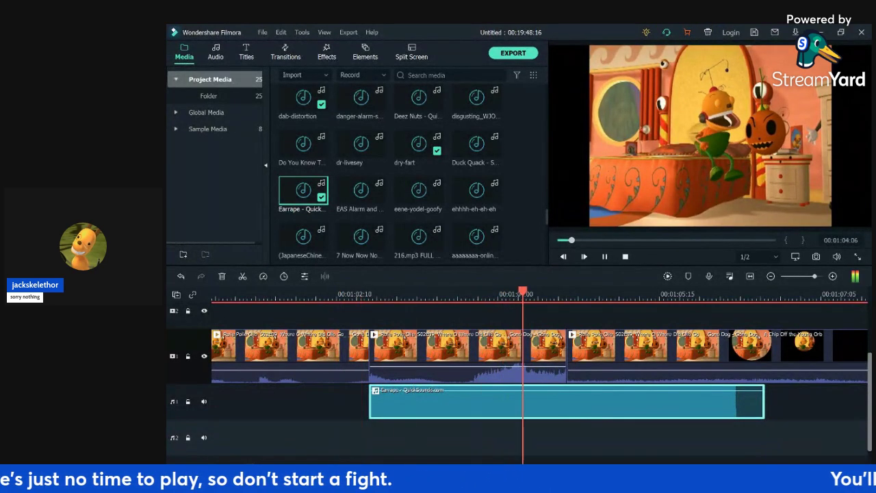
pyautogui.press('space')
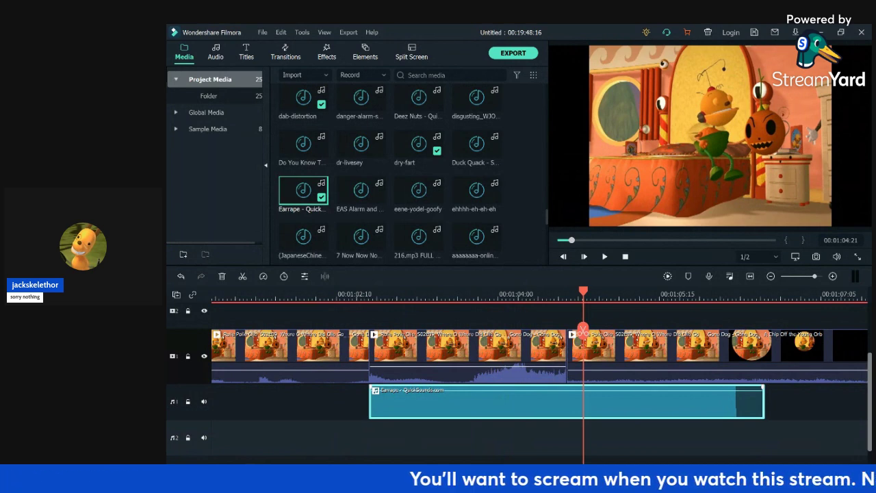
# - Slow the Earrape clip to 0.80x speed
pyautogui.hotkey('ctrl', 'r')
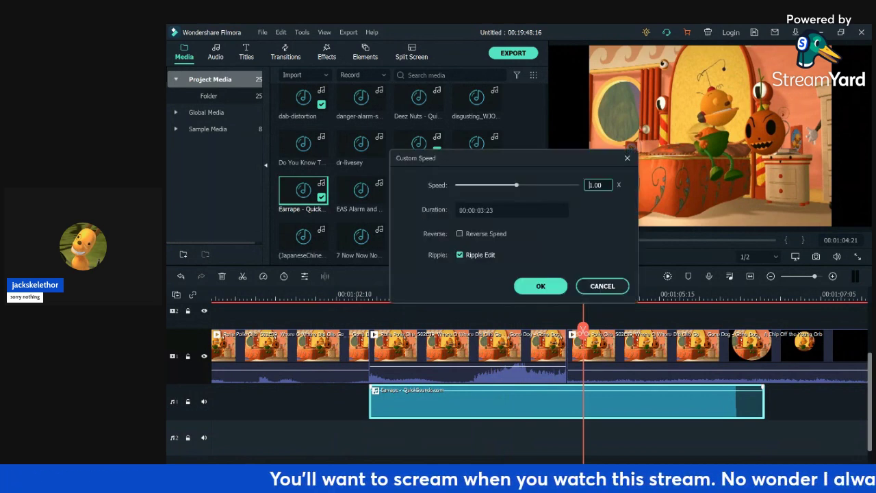
pyautogui.click(504, 185)
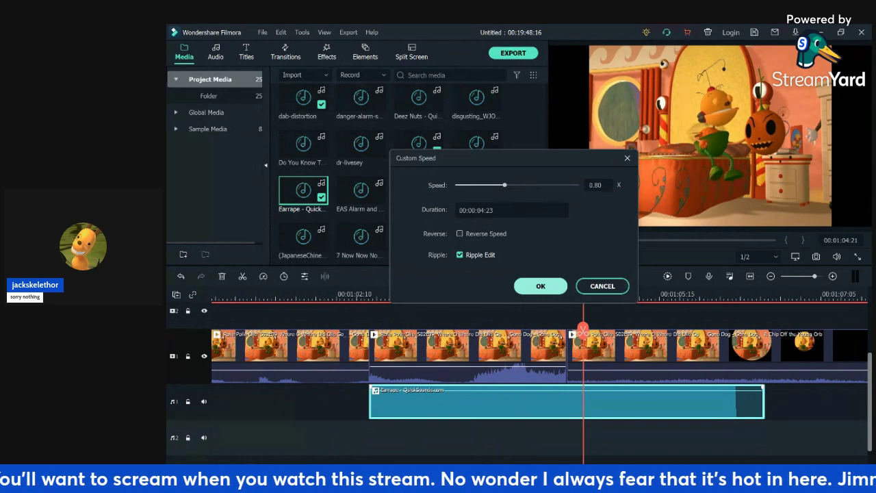
pyautogui.click(541, 286)
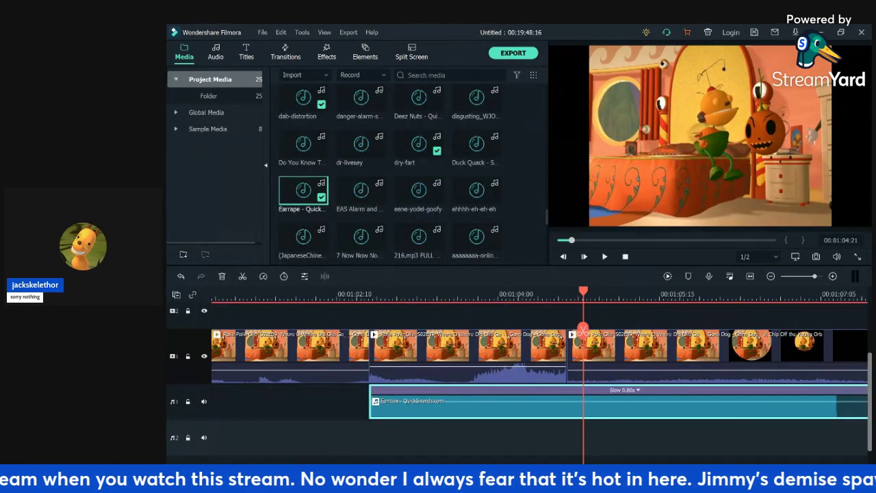
# - Play the slowed Earrape clip from 00:01:03:02 and delete it from the audio track
pyautogui.moveTo(583, 330); pyautogui.dragTo(405, 332)
pyautogui.press('space')
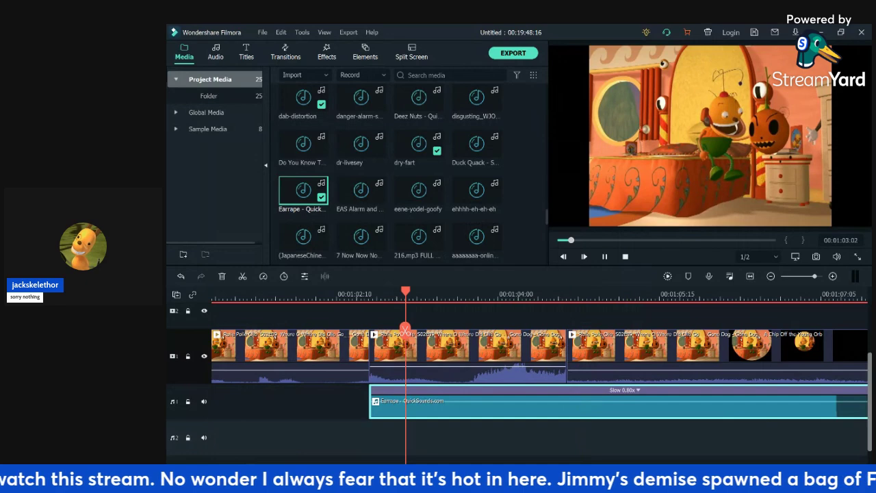
pyautogui.press('space')
pyautogui.click(222, 276)
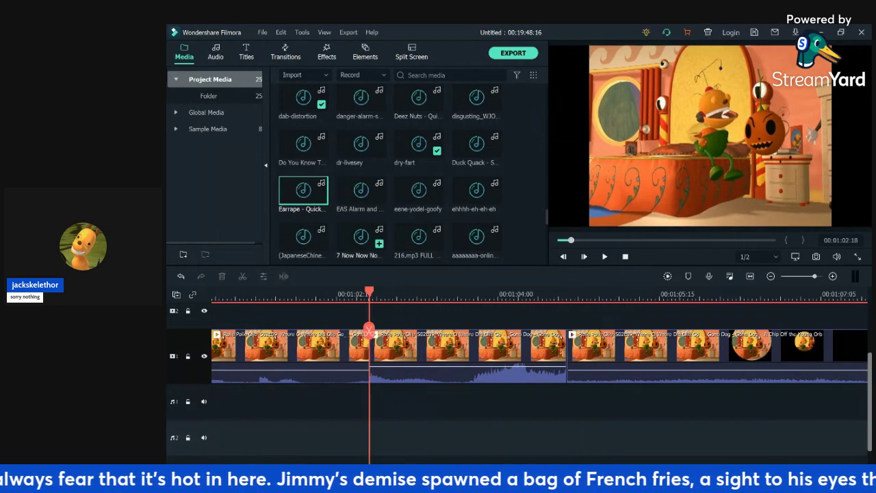
# - Place the s-kh-li-tisha sound on the first audio track around the scream section's start and raise its volume to 12 dB
pyautogui.scroll(3, 418, 164)
pyautogui.scroll(10, 403, 172)
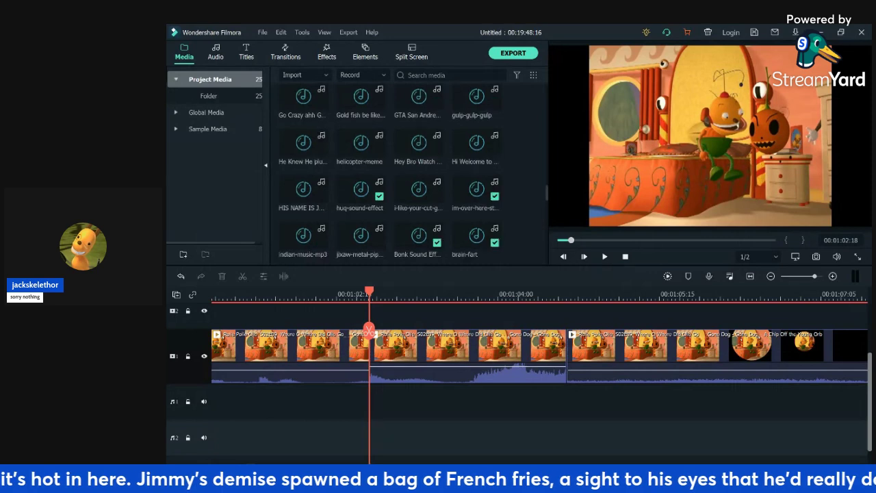
pyautogui.scroll(10, 404, 171)
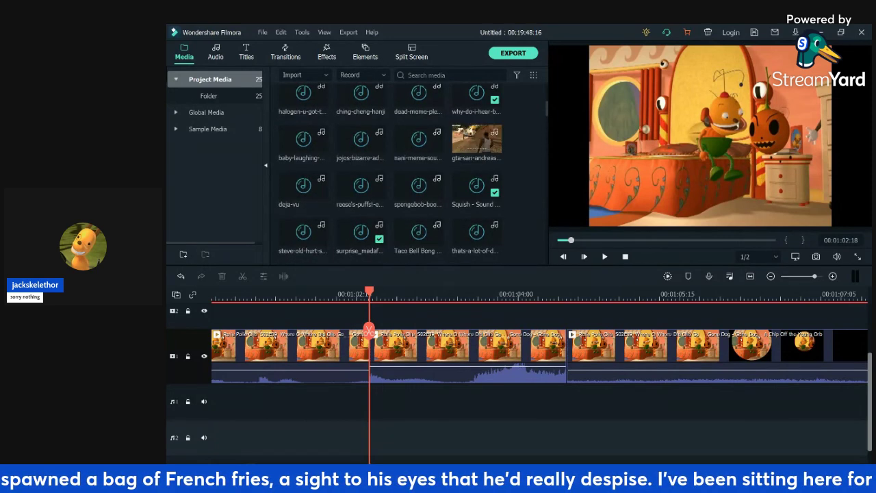
pyautogui.scroll(3, 404, 171)
pyautogui.moveTo(476, 139); pyautogui.dragTo(332, 401)
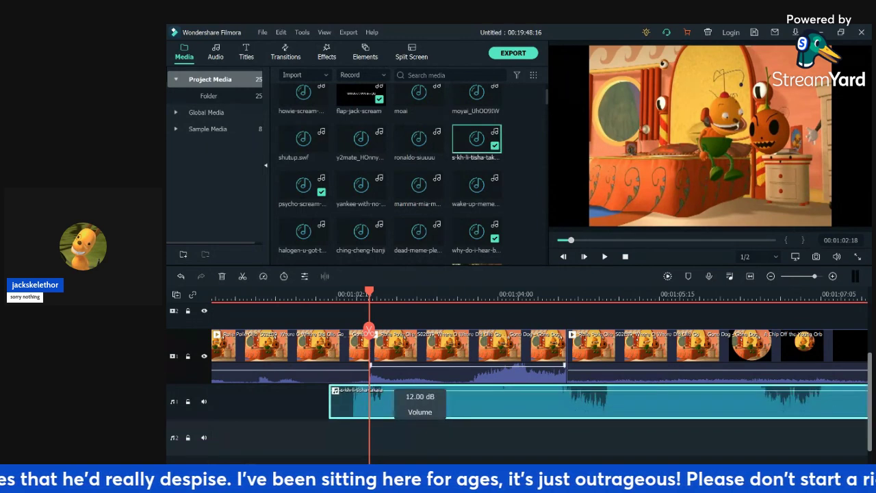
# - Split the s-kh-li-tisha clip at 00:01:02:22, delete its opening part, and align the rest with the scream section's start
pyautogui.press('Right')
pyautogui.press('Right')
pyautogui.press('Right')
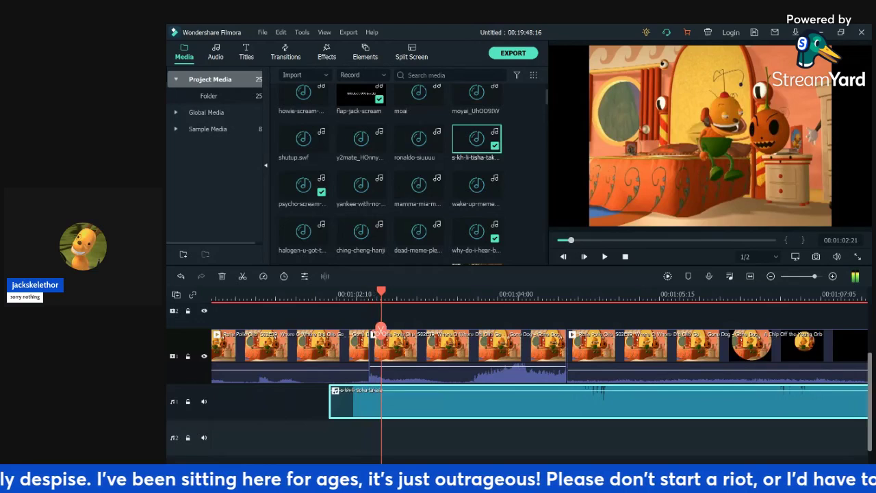
pyautogui.click(385, 331)
pyautogui.click(363, 403)
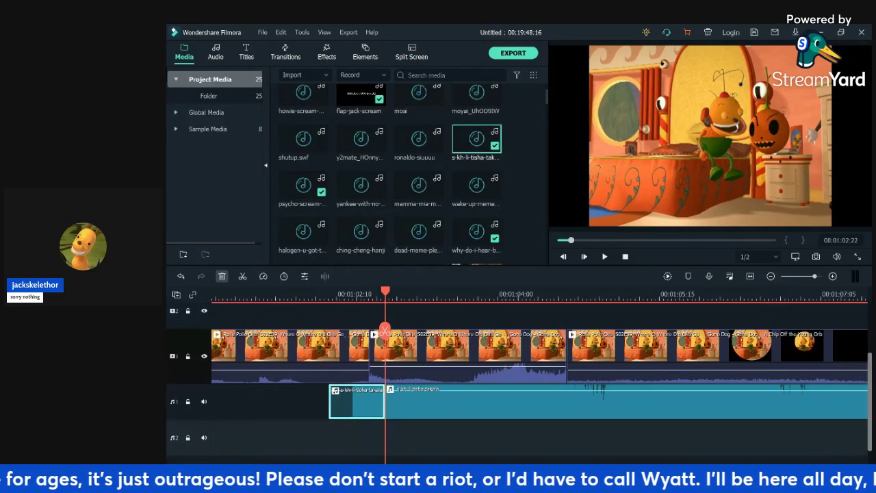
pyautogui.click(221, 276)
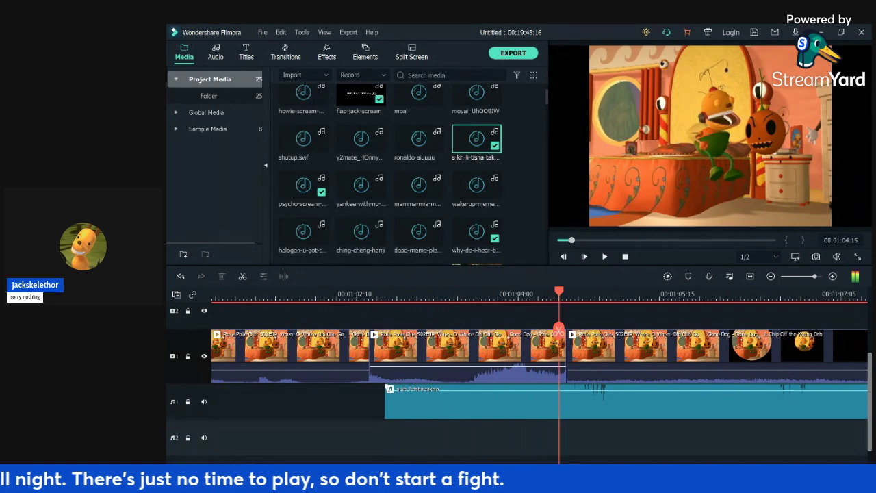
pyautogui.click(602, 403)
pyautogui.press('Left')
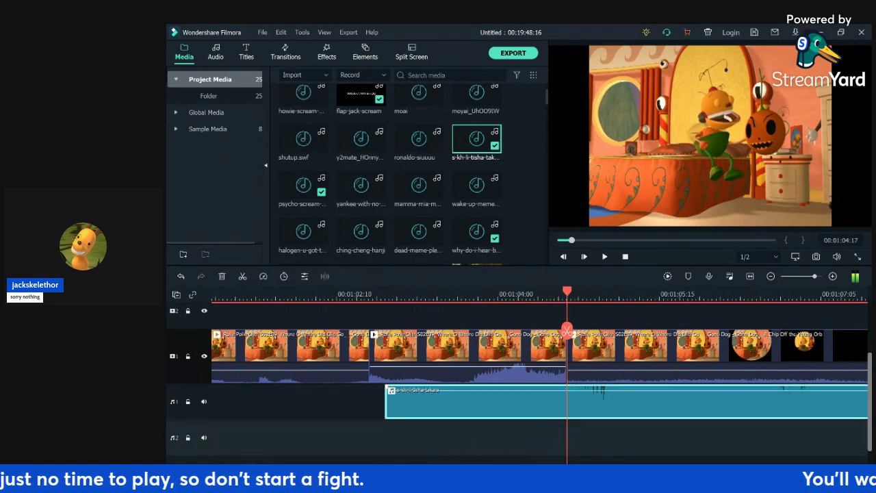
pyautogui.moveTo(602, 402); pyautogui.dragTo(586, 403)
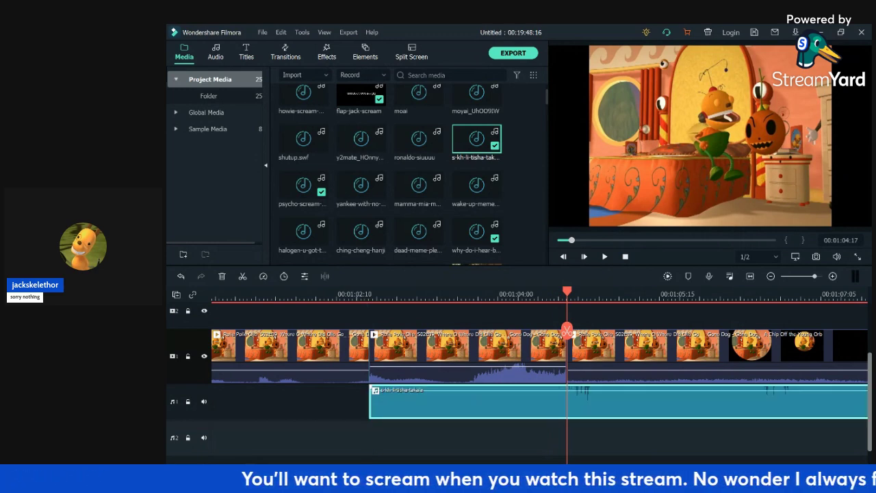
# - Slow the s-kh-li-tisha clip to 0.27x speed with Ripple Edit enabled
pyautogui.hotkey('ctrl', 'r')
pyautogui.click(517, 185)
pyautogui.moveTo(517, 185); pyautogui.dragTo(472, 185)
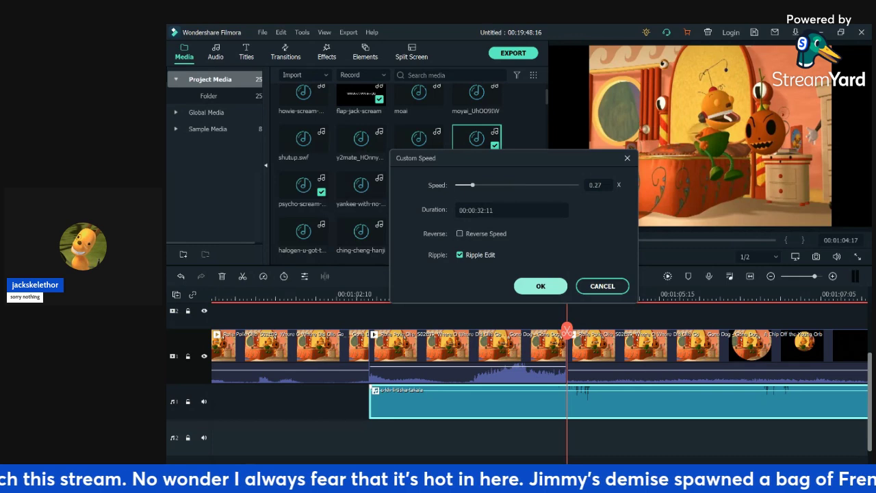
pyautogui.click(541, 287)
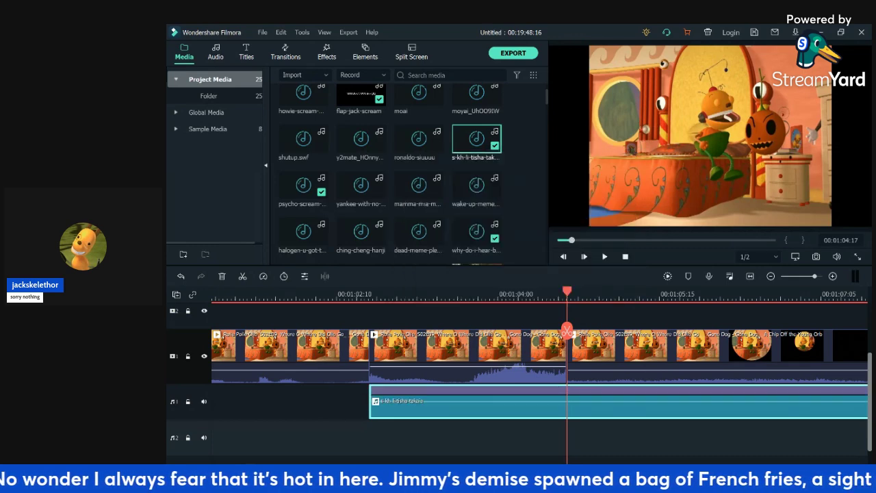
# - Preview the slowed s-kh-li-tisha clip, split it at 00:01:04:17 where the scream section ends, and delete the remainder
pyautogui.press('Right')
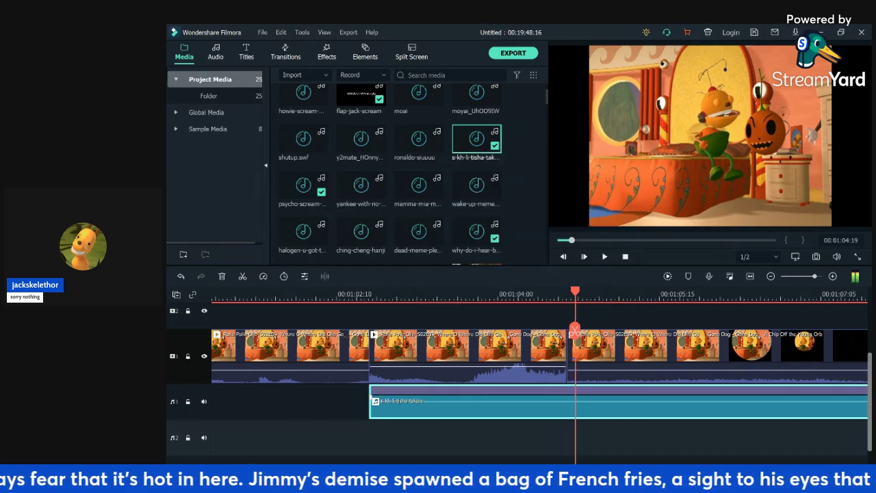
pyautogui.press('Up')
pyautogui.press('Up')
pyautogui.press('space')
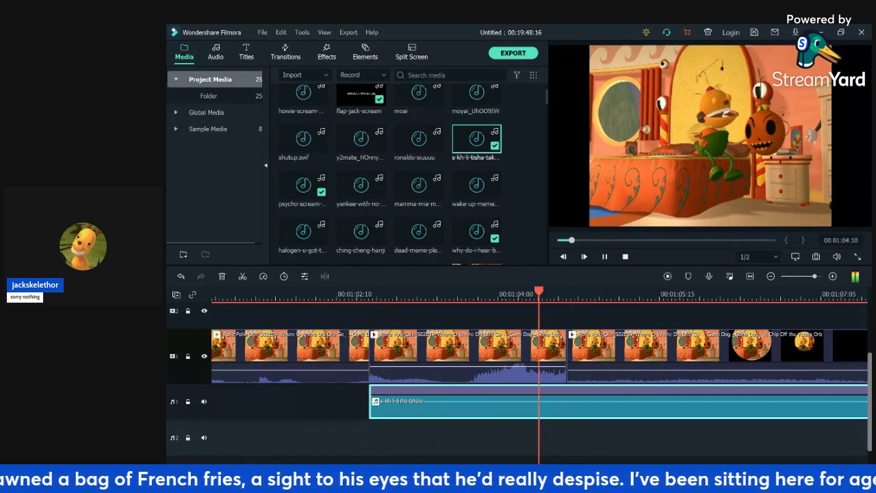
pyautogui.press('space')
pyautogui.moveTo(675, 331); pyautogui.dragTo(567, 331)
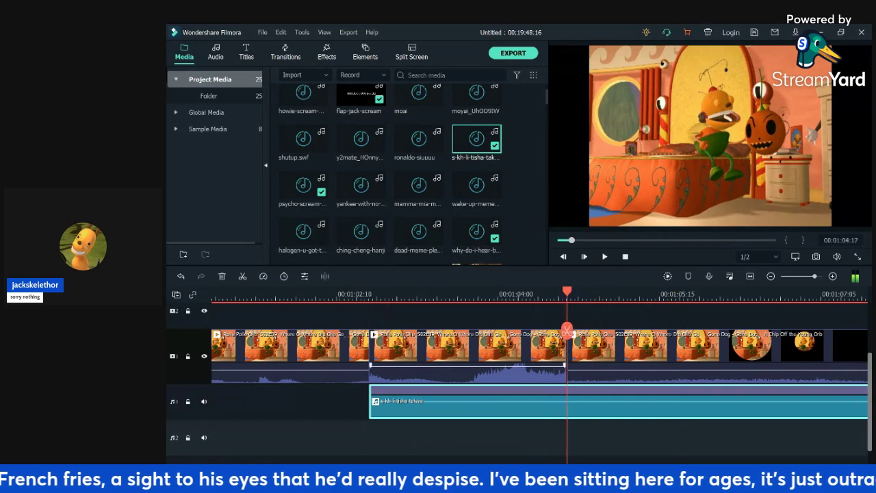
pyautogui.click(567, 331)
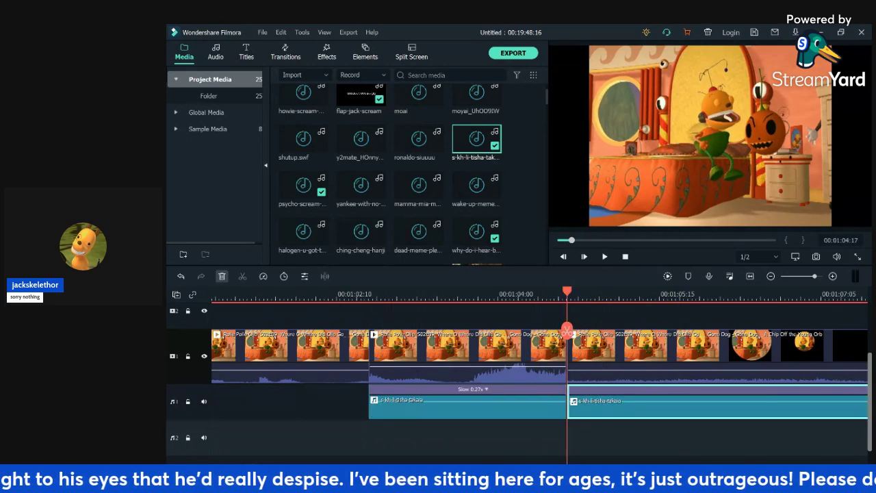
pyautogui.press('Delete')
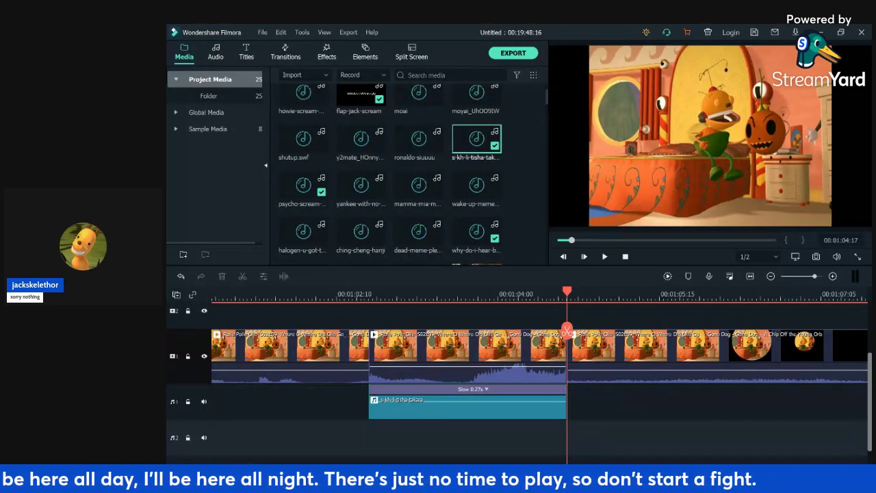
# - Duplicate the slowed s-kh-li-tisha clip and stack the copies on audio tracks 2 to 4, aligned under the scream section
pyautogui.click(468, 405)
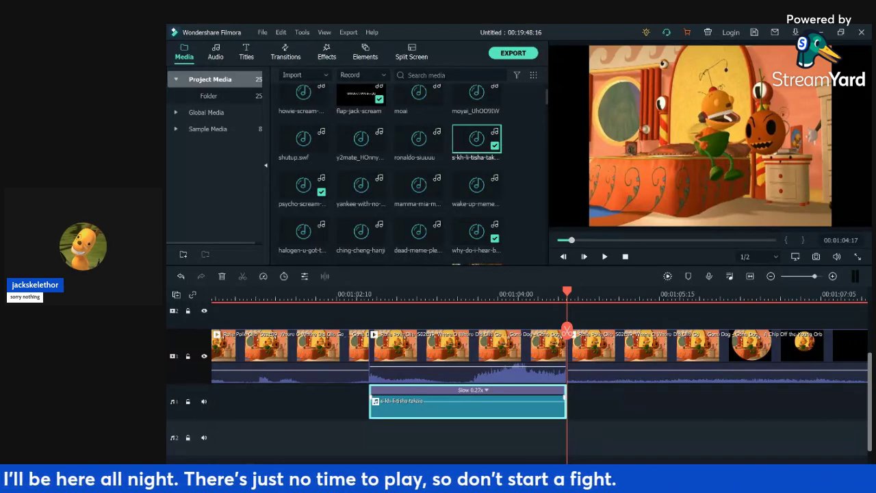
pyautogui.hotkey('ctrl', 'v')
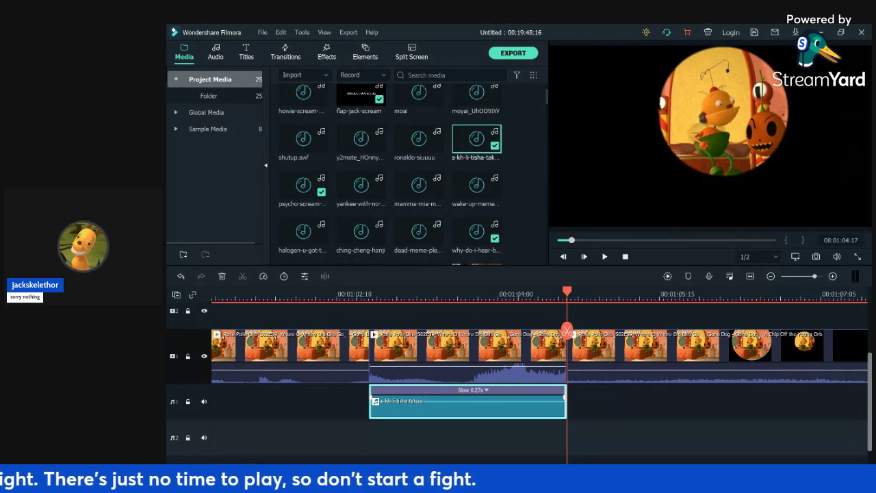
pyautogui.moveTo(666, 405); pyautogui.dragTo(467, 440)
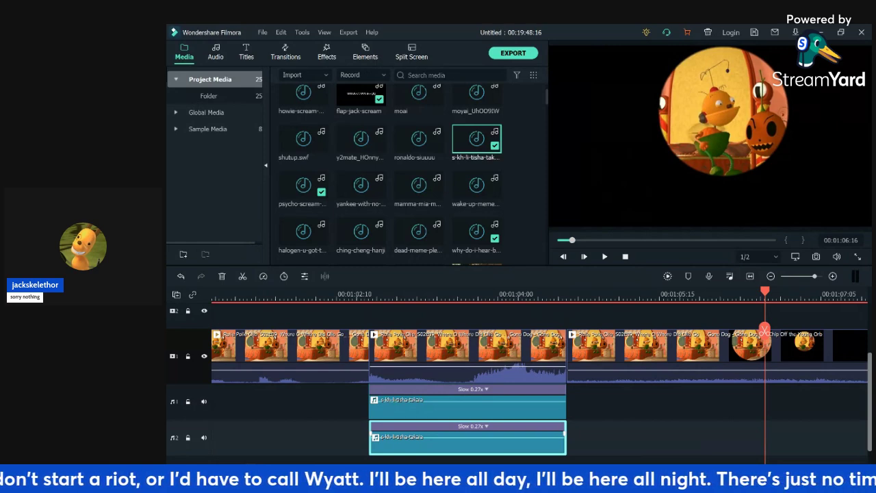
pyautogui.hotkey('ctrl', 'v')
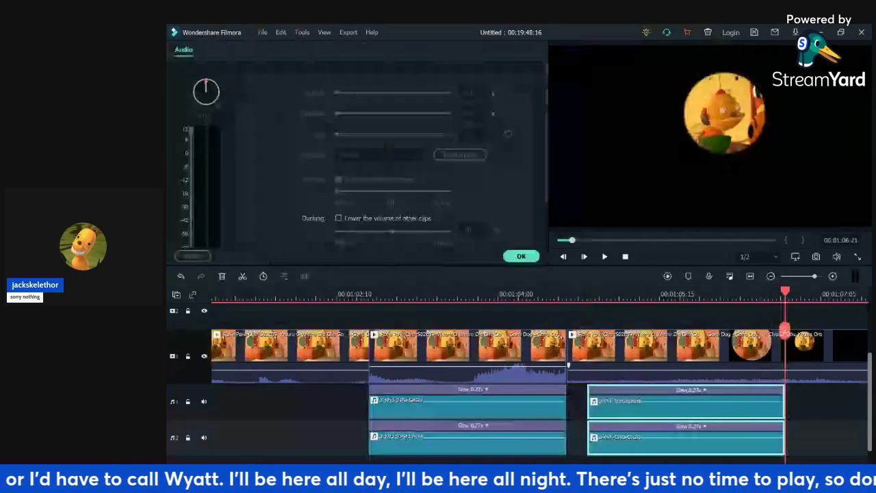
pyautogui.scroll(-1, 540, 384)
pyautogui.moveTo(638, 417); pyautogui.dragTo(638, 443)
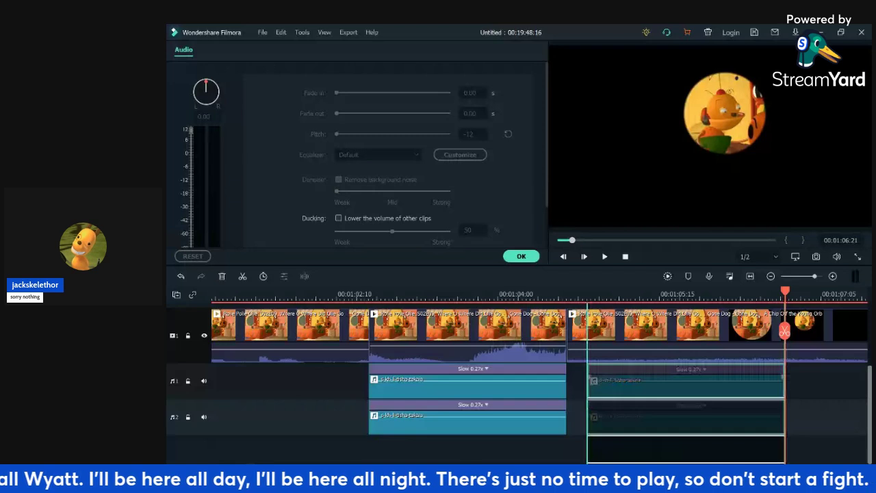
pyautogui.moveTo(783, 410); pyautogui.dragTo(784, 414)
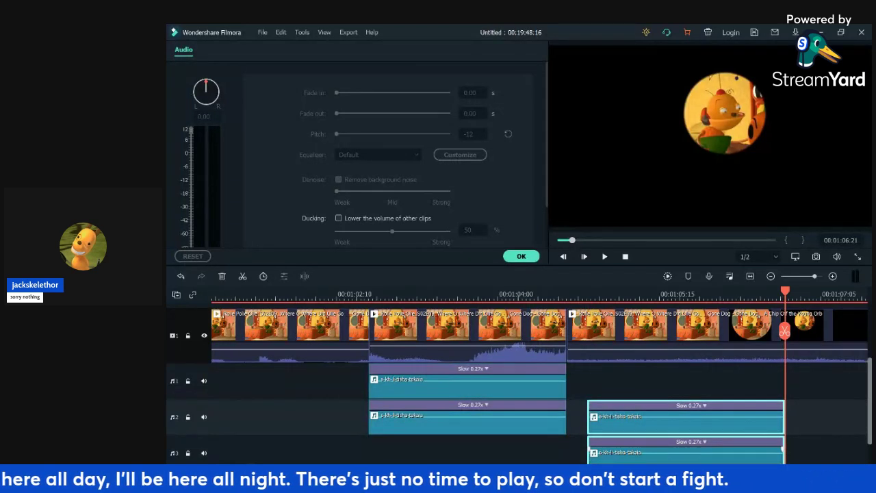
pyautogui.moveTo(638, 419); pyautogui.dragTo(419, 448)
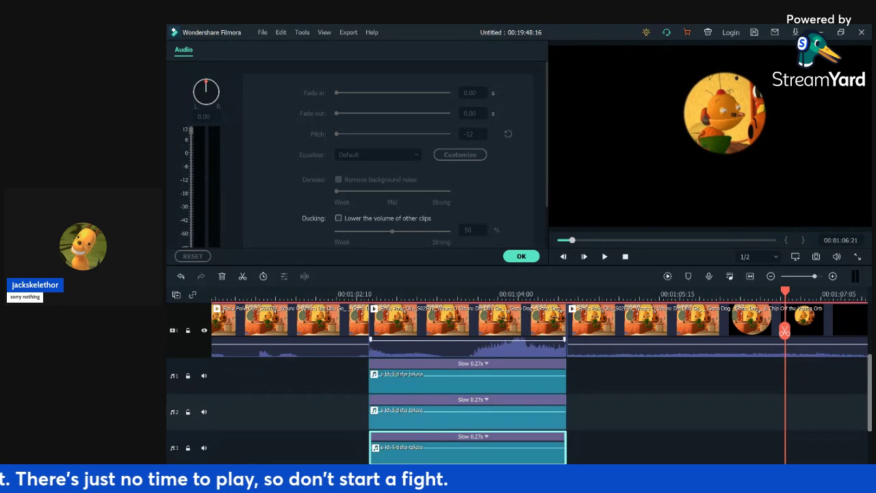
# - Play the scream section with the stacked s-kh-li-tisha clips and delete all of them from the audio tracks
pyautogui.click(389, 295)
pyautogui.press('space')
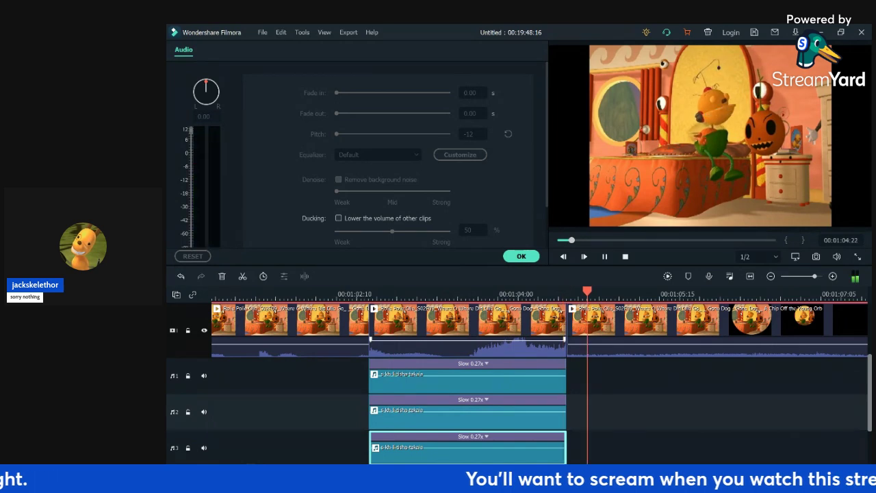
pyautogui.press('space')
pyautogui.moveTo(580, 382); pyautogui.dragTo(360, 457)
pyautogui.click(222, 276)
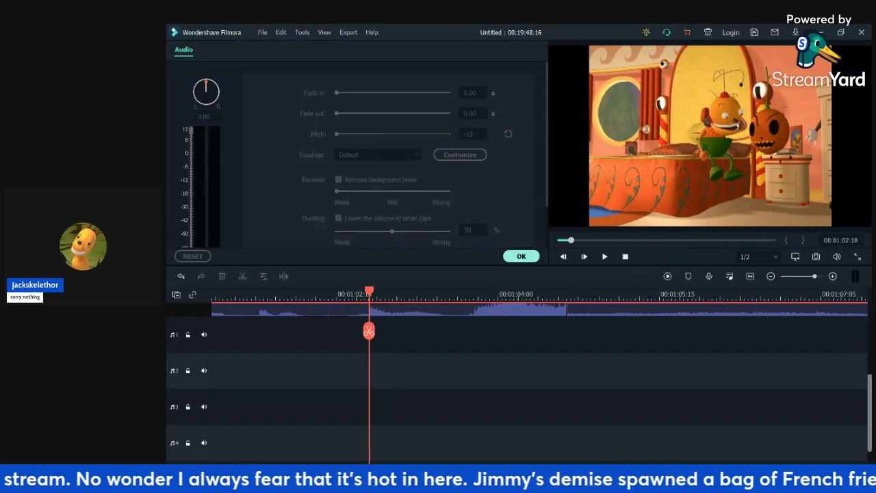
pyautogui.click(521, 256)
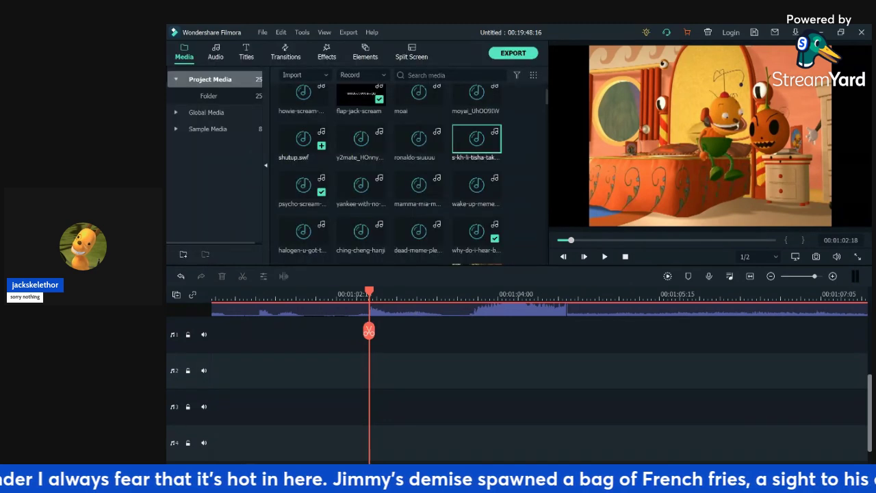
# - Audition the y2mate_HOnny and tutorial-music sounds in the project media as replacements for the scream section
pyautogui.click(361, 140)
pyautogui.doubleClick(361, 140)
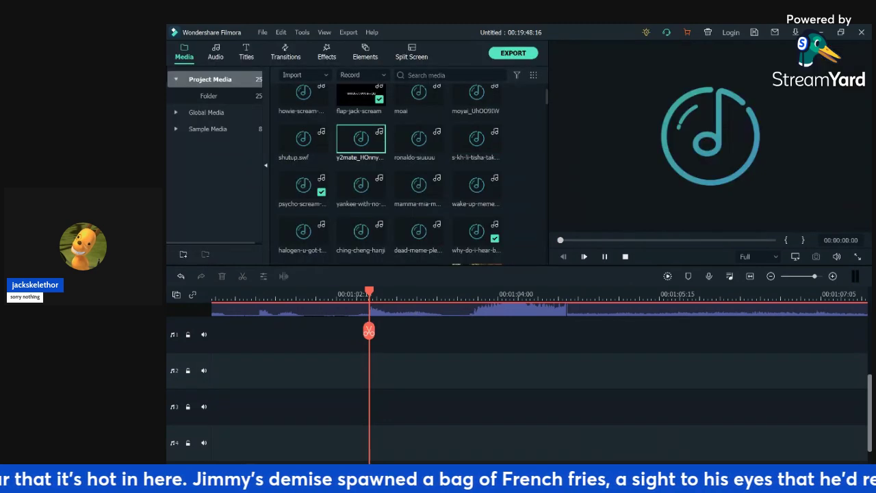
pyautogui.click(424, 373)
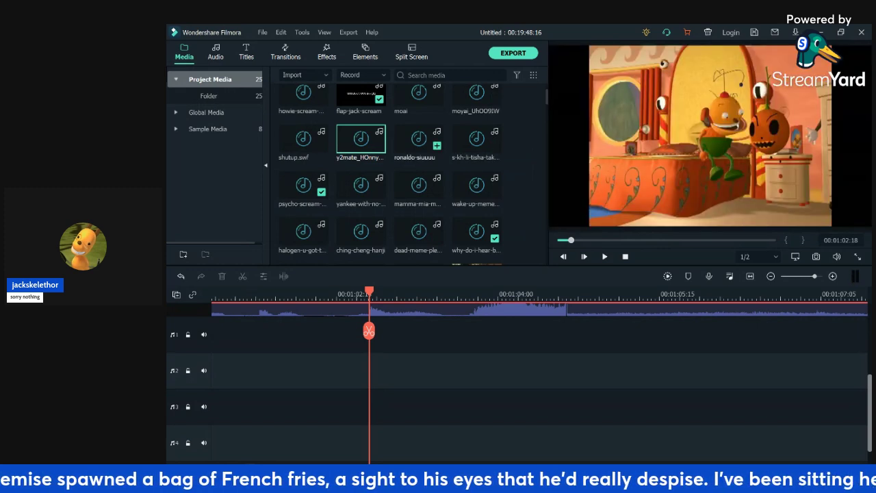
pyautogui.scroll(2, 419, 143)
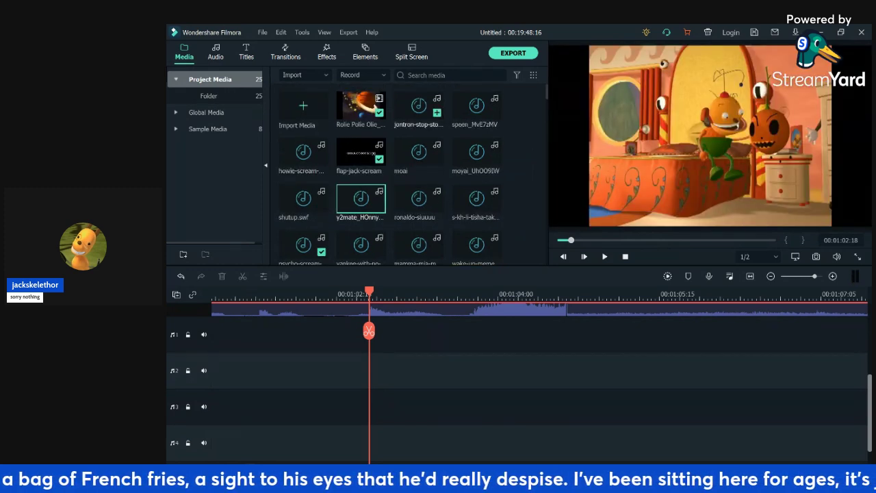
pyautogui.scroll(-3, 444, 137)
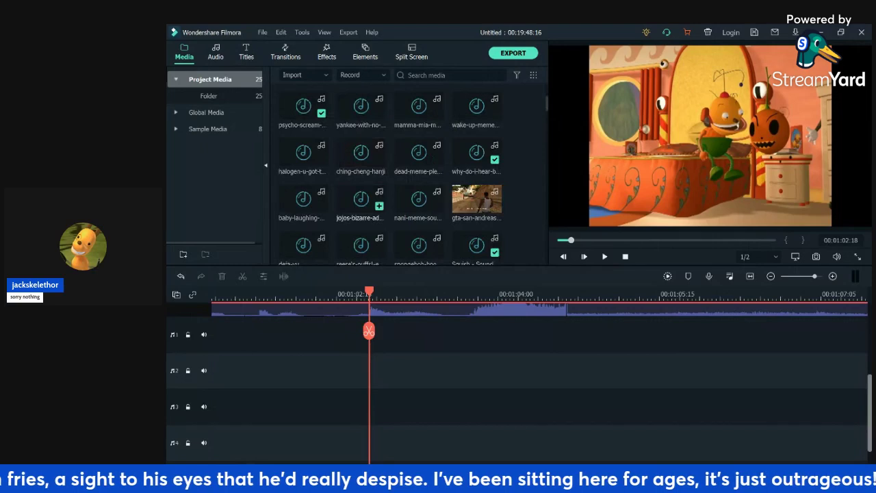
pyautogui.scroll(-3, 360, 199)
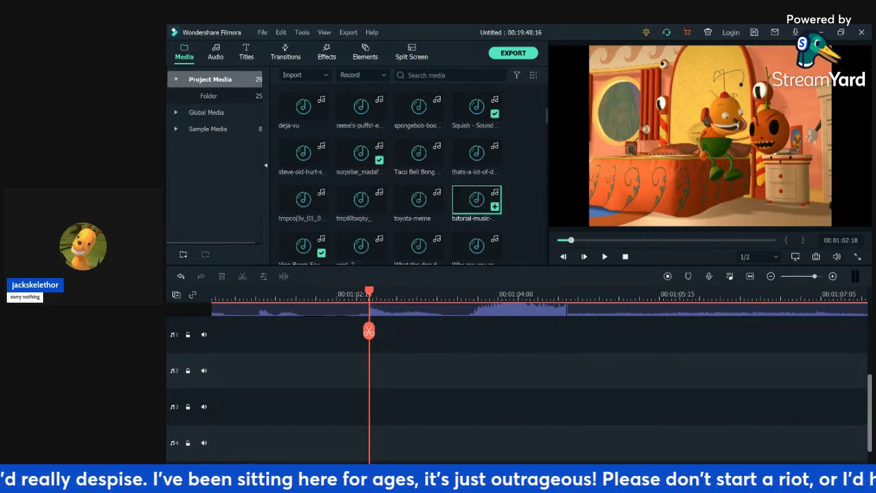
pyautogui.doubleClick(476, 200)
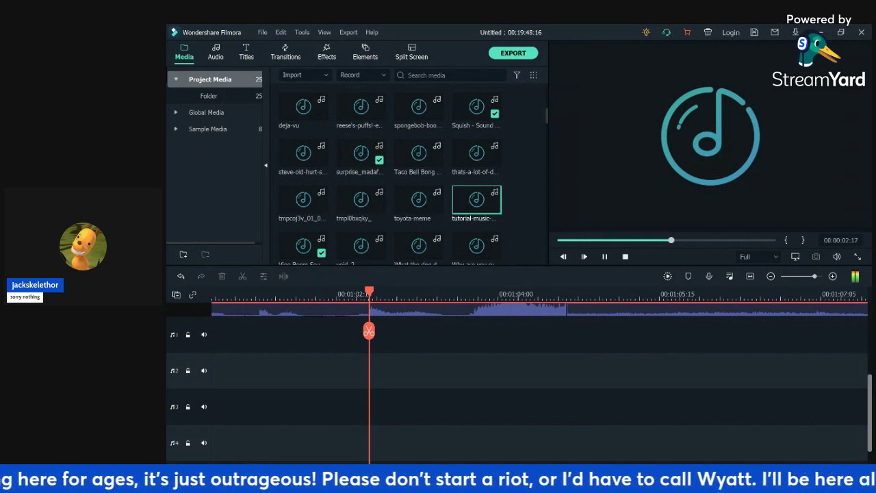
pyautogui.click(419, 370)
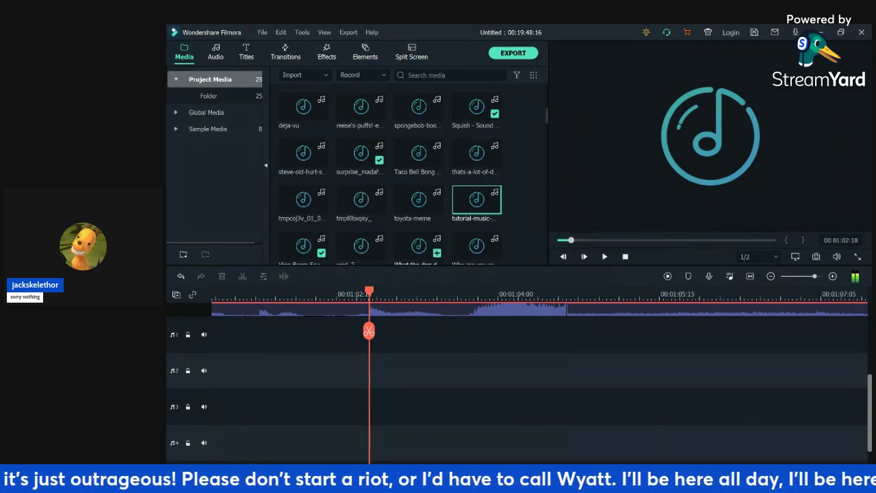
# - Audition the y2mate_5gbydy1, omg-bruh-oh, rehehehe and screaming-emoji sounds in the project media for the scream section
pyautogui.scroll(-3, 425, 206)
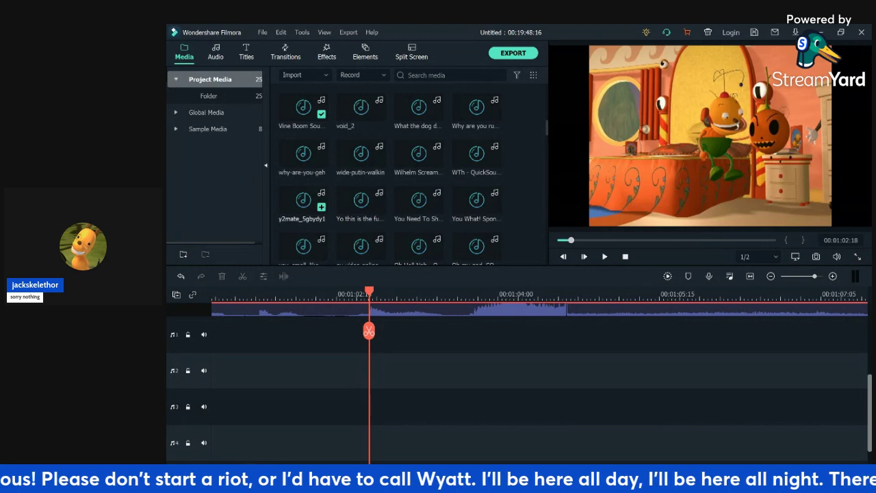
pyautogui.doubleClick(303, 201)
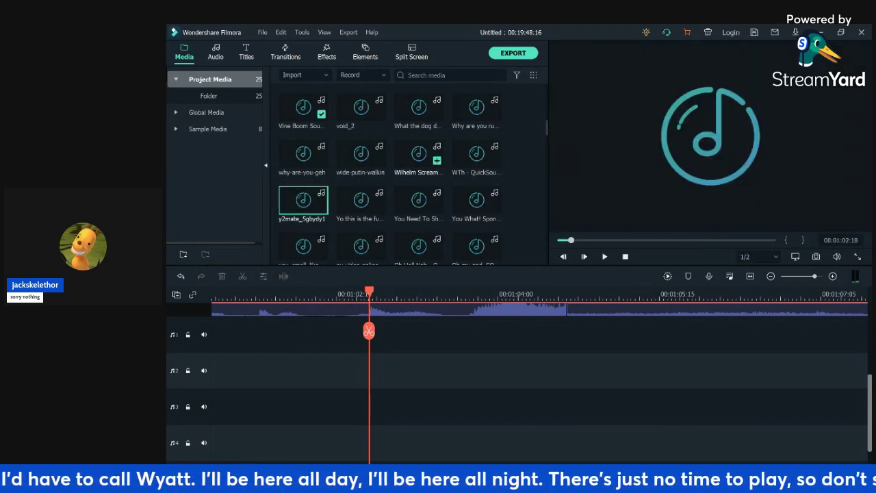
pyautogui.scroll(-3, 419, 161)
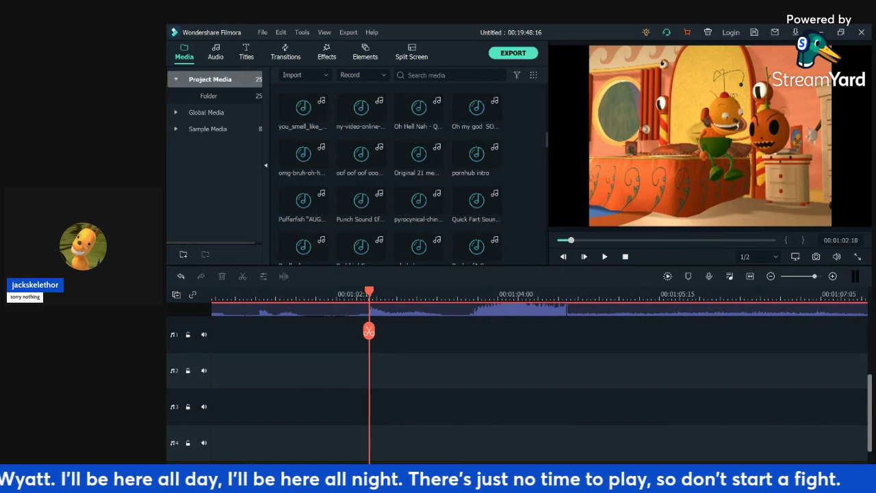
pyautogui.doubleClick(303, 155)
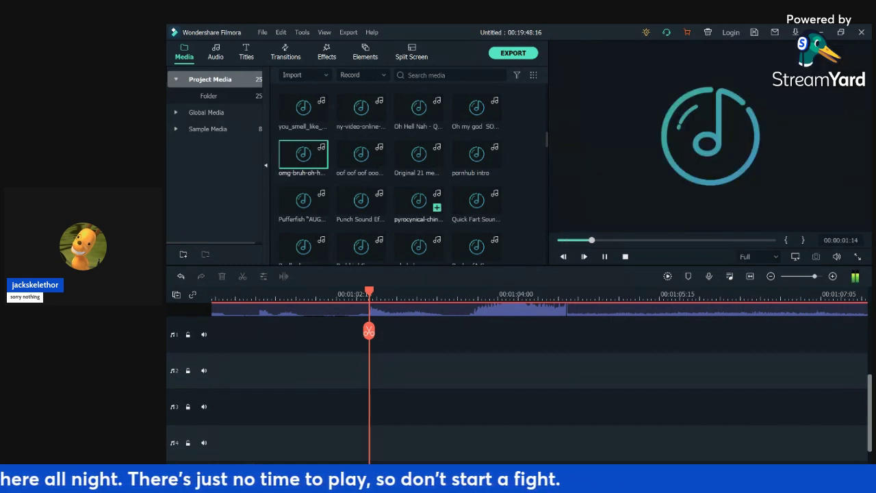
pyautogui.scroll(-3, 419, 202)
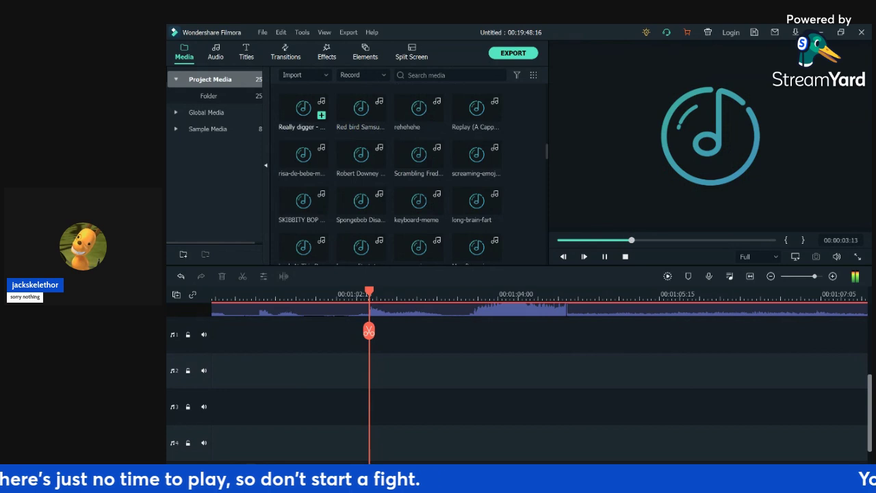
pyautogui.doubleClick(419, 108)
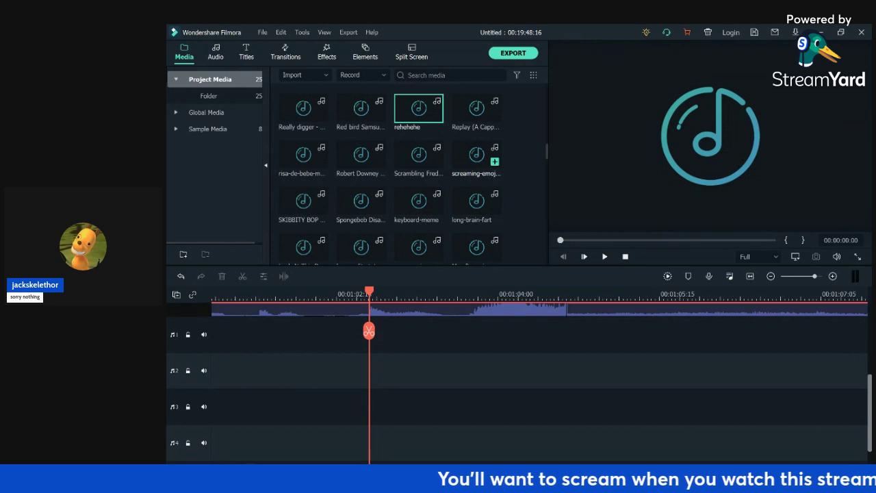
pyautogui.click(476, 154)
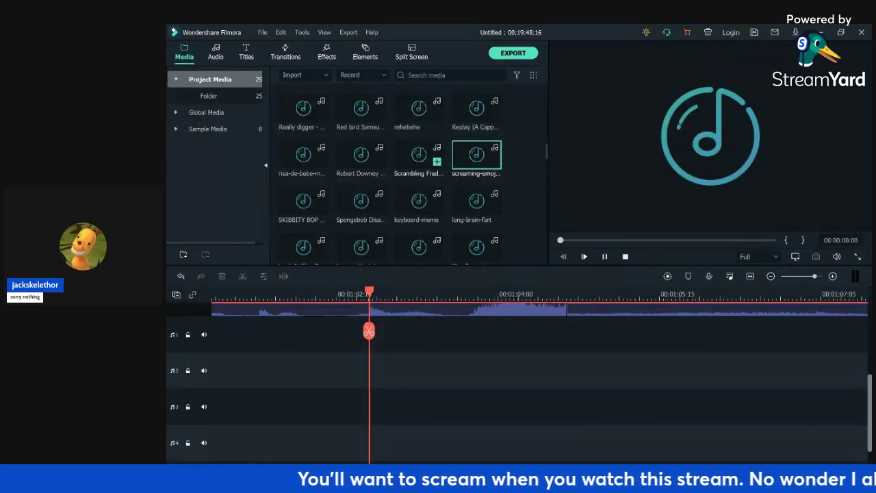
# - Find the EAS Alarm and Beep sound in the project media and place it on audio track 1 near the scream section
pyautogui.scroll(-3, 361, 110)
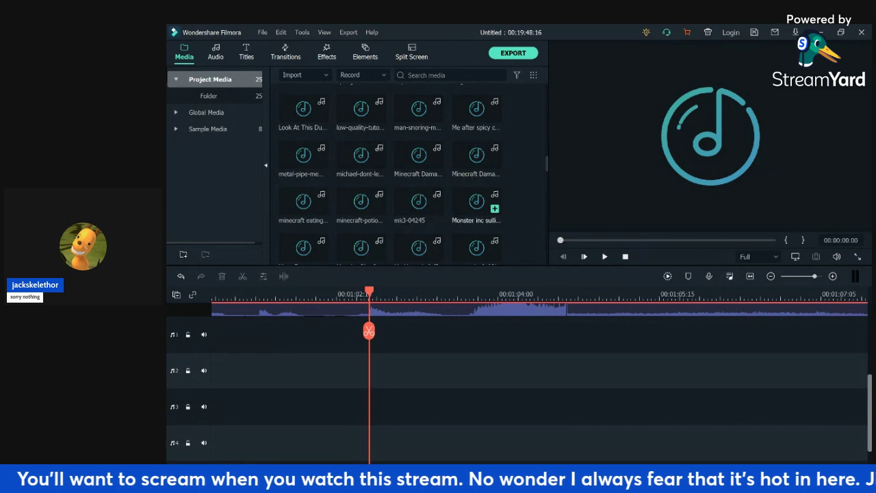
pyautogui.scroll(-3, 479, 206)
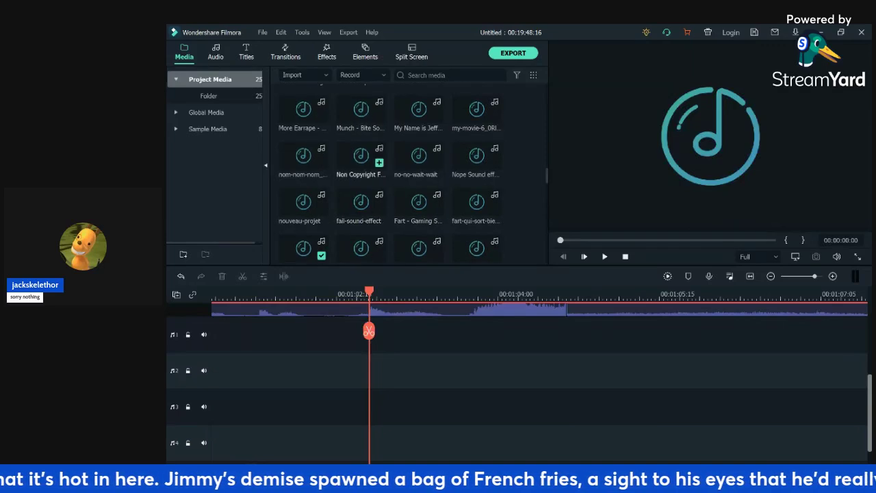
pyautogui.scroll(-3, 411, 171)
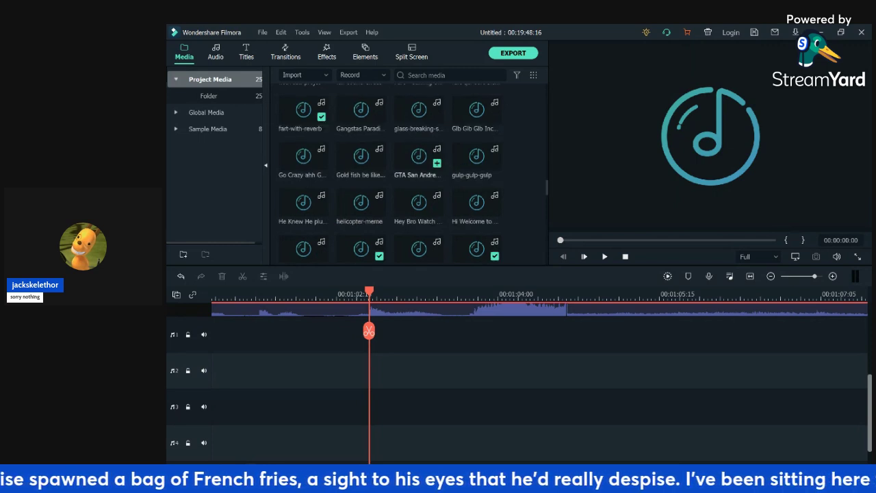
pyautogui.scroll(3, 419, 162)
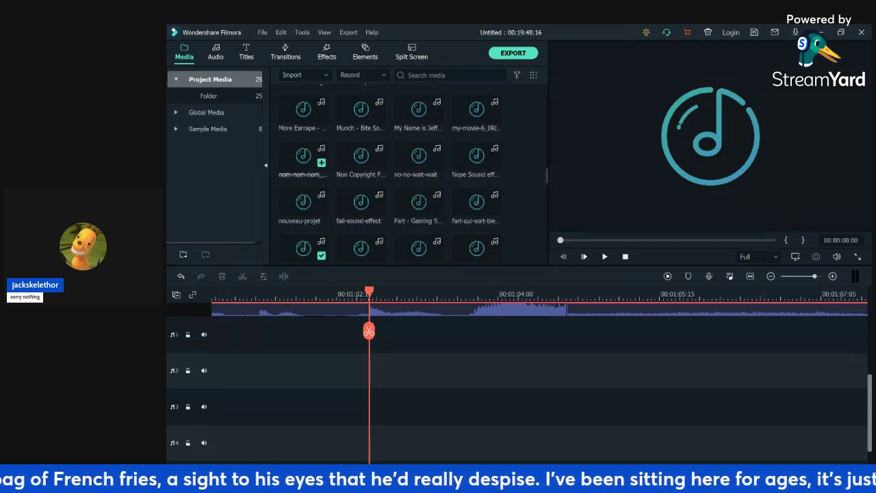
pyautogui.scroll(-3, 390, 171)
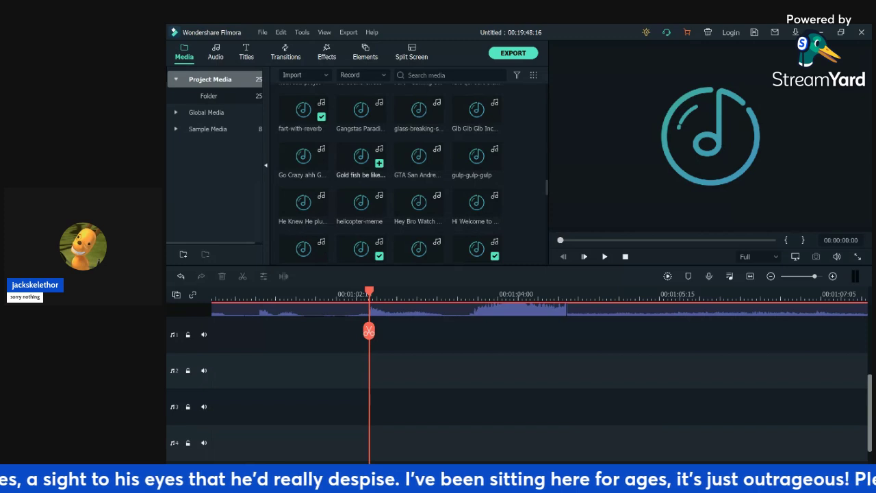
pyautogui.scroll(-3, 361, 165)
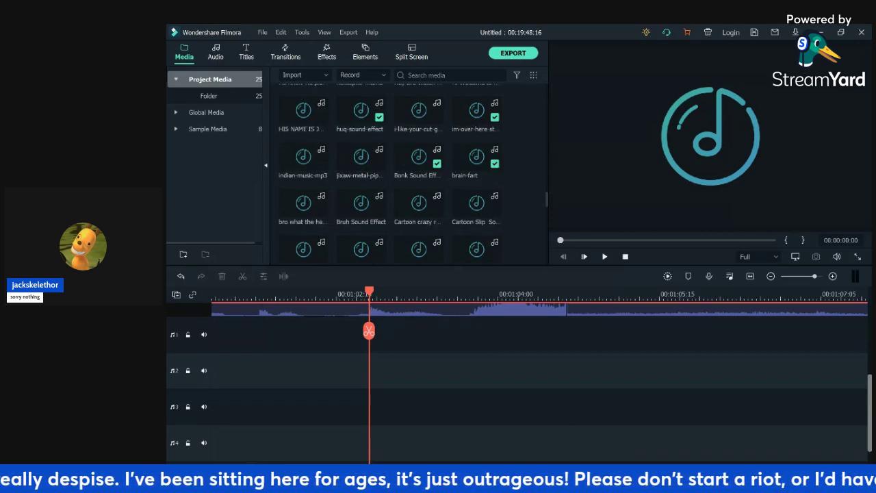
pyautogui.scroll(-3, 390, 171)
pyautogui.scroll(-2, 391, 171)
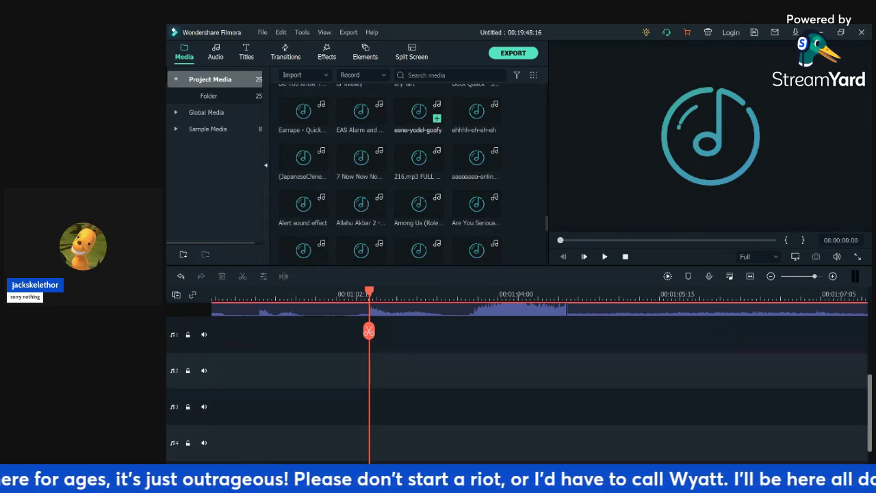
pyautogui.doubleClick(360, 112)
pyautogui.moveTo(361, 112); pyautogui.dragTo(337, 334)
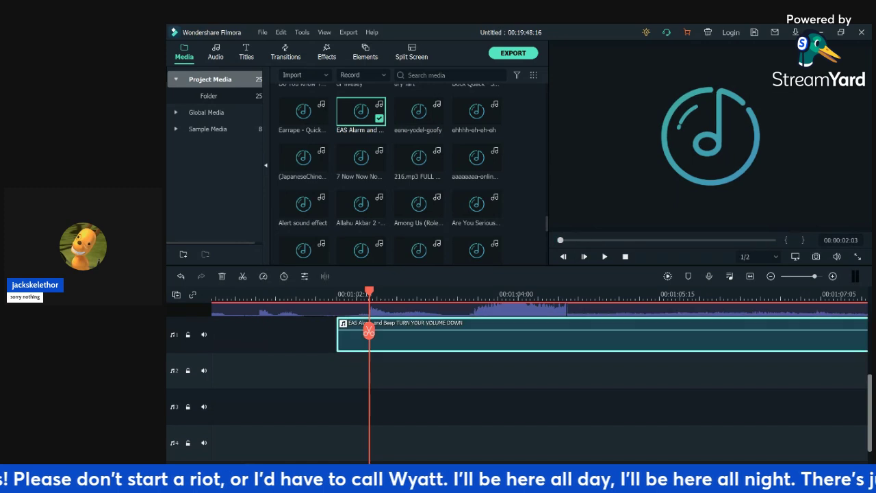
# - Split the EAS Alarm clip at 00:01:09:15, where the continuous beep begins, and delete the part before it
pyautogui.scroll(-6, 370, 334)
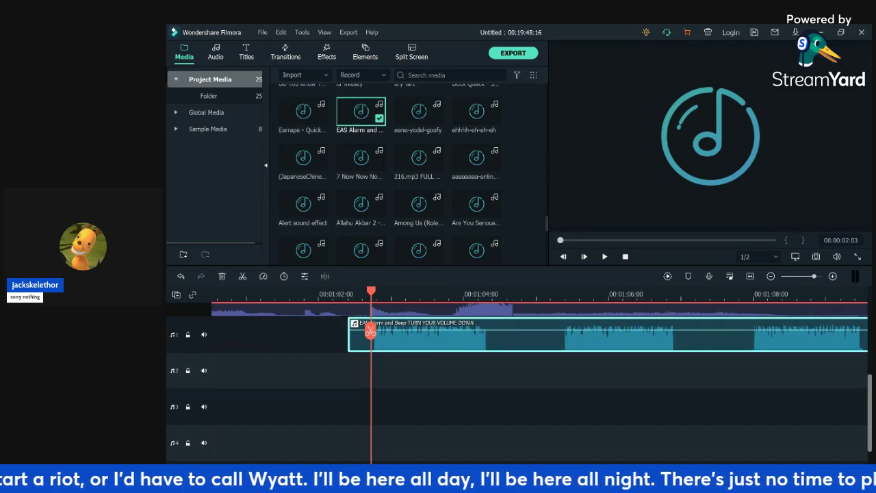
pyautogui.moveTo(369, 331); pyautogui.dragTo(530, 331)
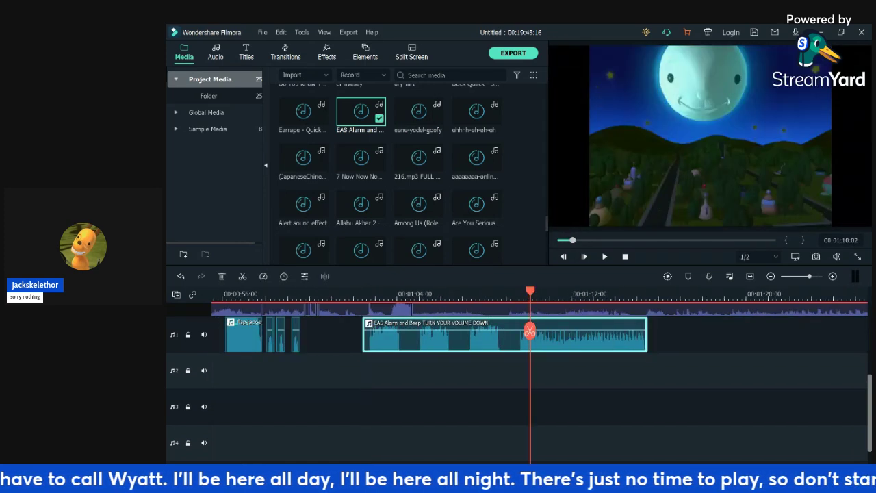
pyautogui.moveTo(530, 331); pyautogui.dragTo(520, 331)
pyautogui.click(520, 331)
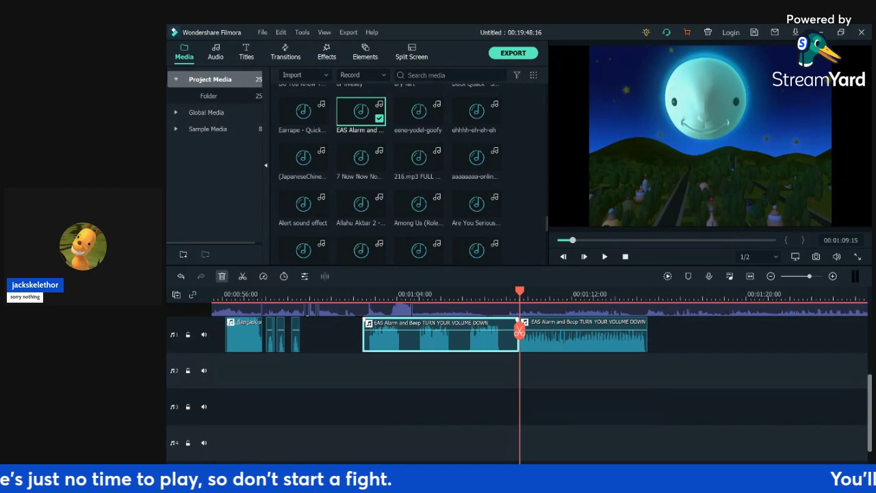
pyautogui.click(222, 276)
# - Raise the remaining EAS Alarm clip's volume to 12 dB and play part of it
pyautogui.moveTo(584, 330); pyautogui.dragTo(584, 320)
pyautogui.click(525, 294)
pyautogui.press('space')
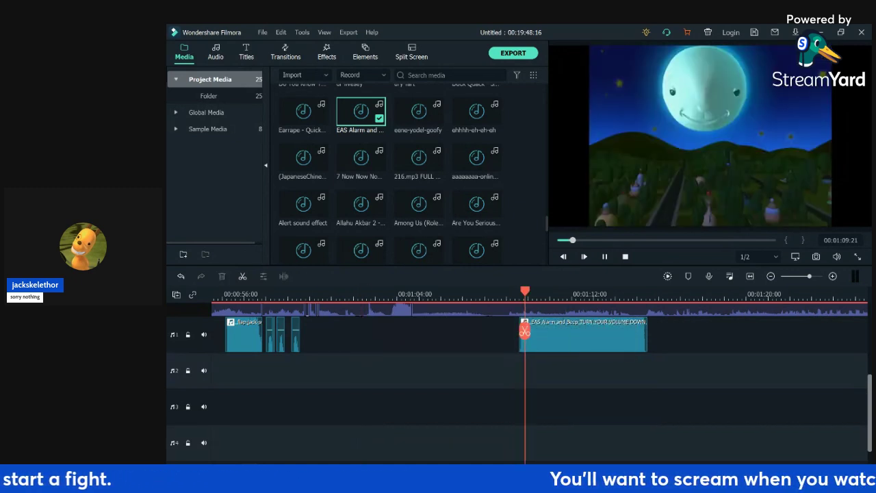
pyautogui.press('space')
# - Preview the boosted EAS Alarm clip over the scream section and align its start with the scream at 00:01:02:18
pyautogui.moveTo(590, 337); pyautogui.dragTo(376, 336)
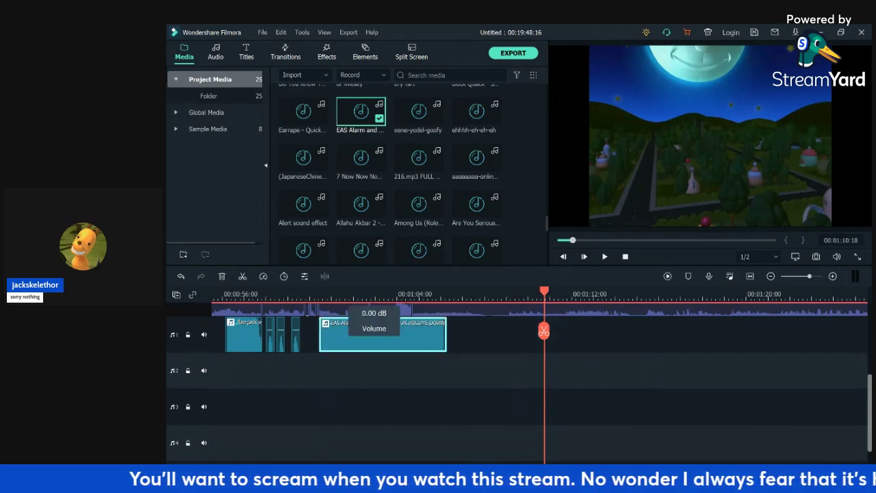
pyautogui.click(342, 333)
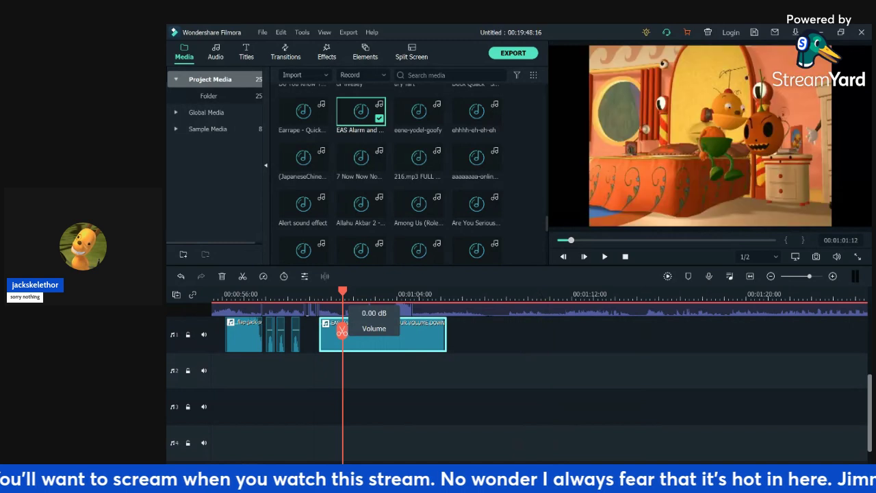
pyautogui.press('space')
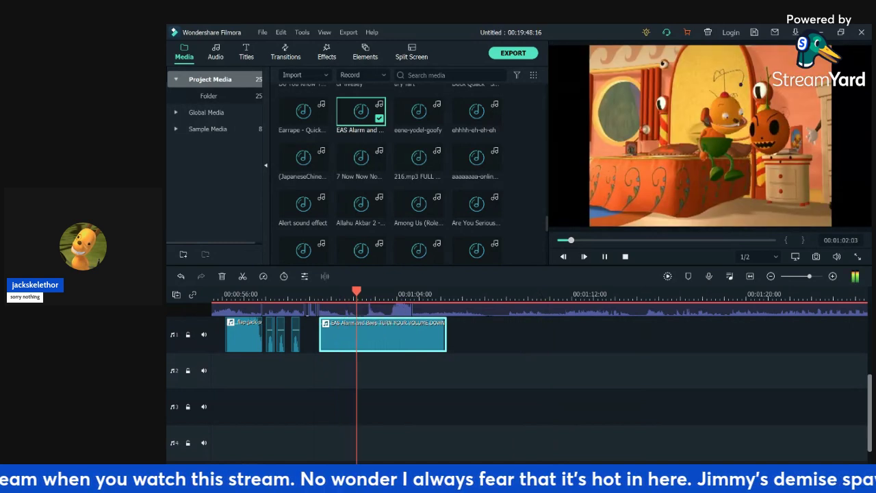
pyautogui.press('space')
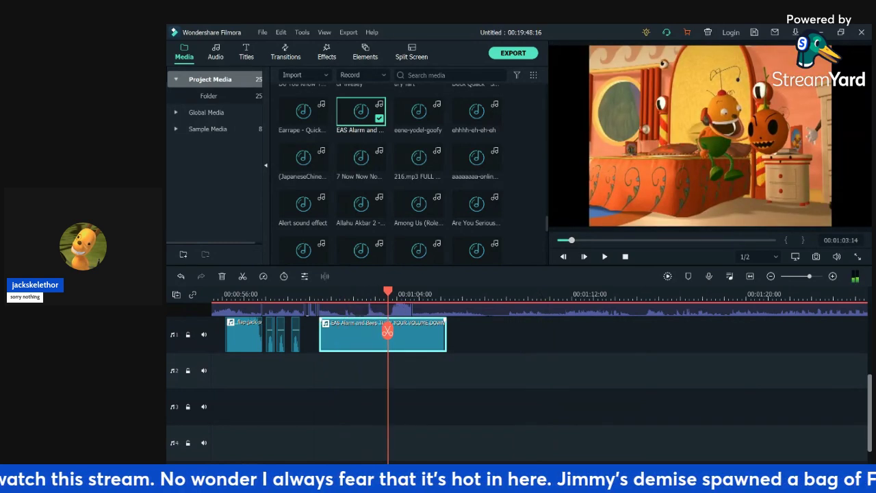
pyautogui.moveTo(349, 336); pyautogui.dragTo(432, 335)
# - Split the EAS Alarm clip at 00:01:04:17, where the scream ends, and delete the remainder
pyautogui.click(412, 331)
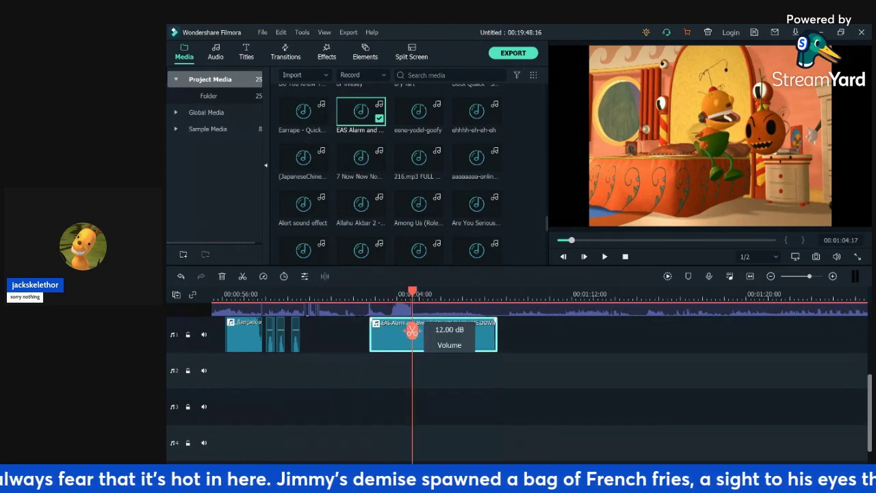
pyautogui.click(412, 331)
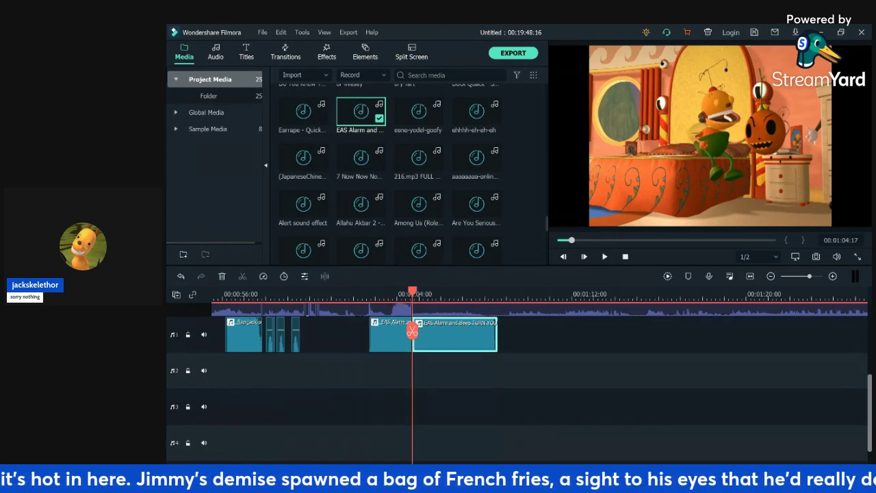
pyautogui.press('Delete')
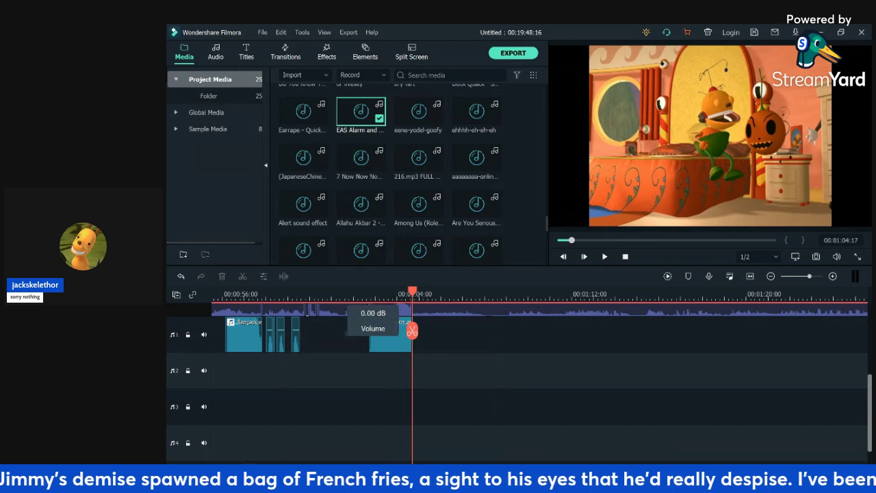
# - Set the trimmed EAS Alarm clip's fade-in to 1.44 s and play the scream section with it
pyautogui.click(369, 331)
pyautogui.scroll(3, 369, 332)
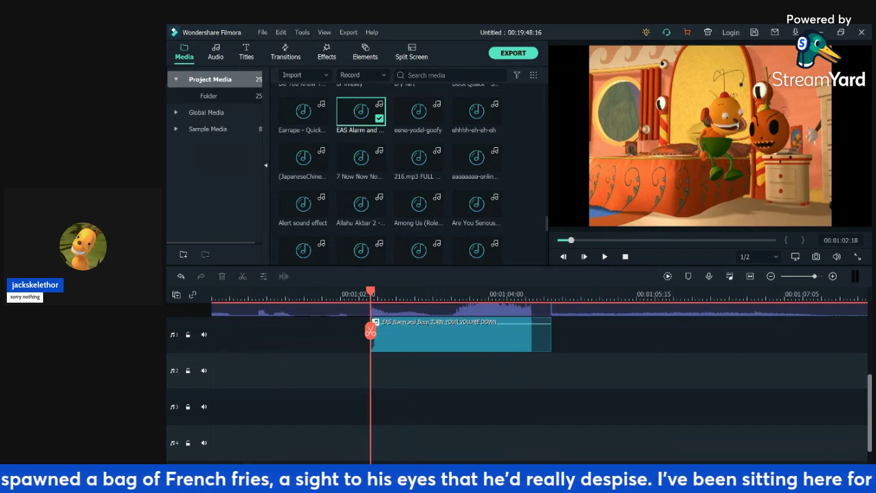
pyautogui.doubleClick(373, 334)
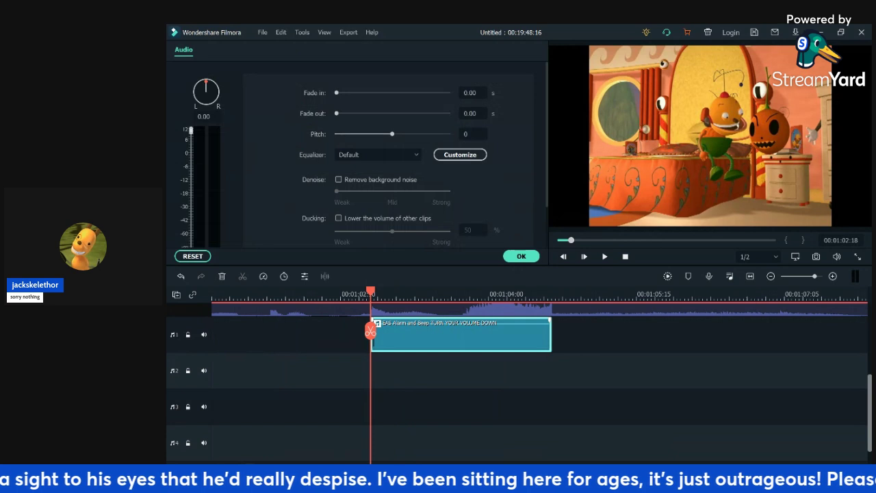
pyautogui.moveTo(336, 93); pyautogui.dragTo(419, 92)
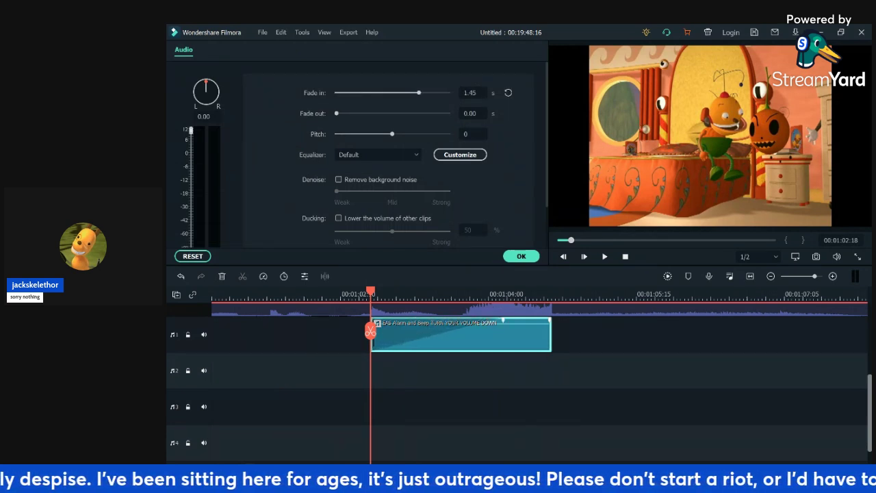
pyautogui.press('space')
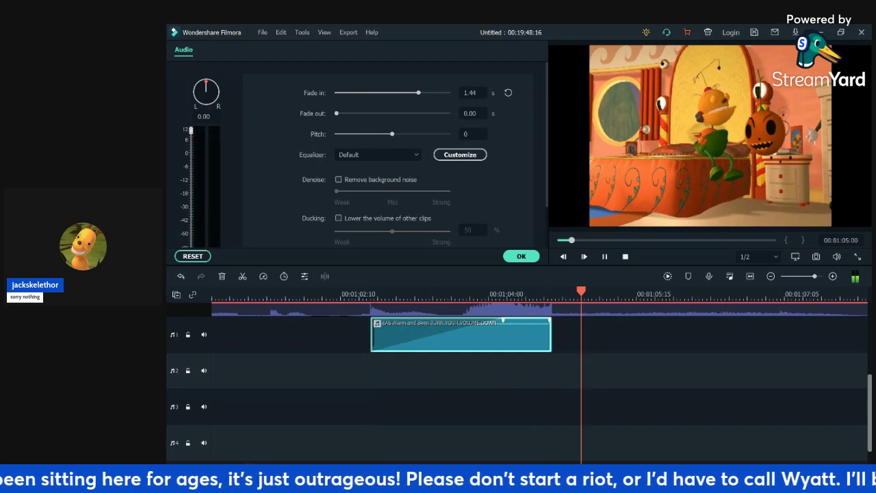
pyautogui.press('space')
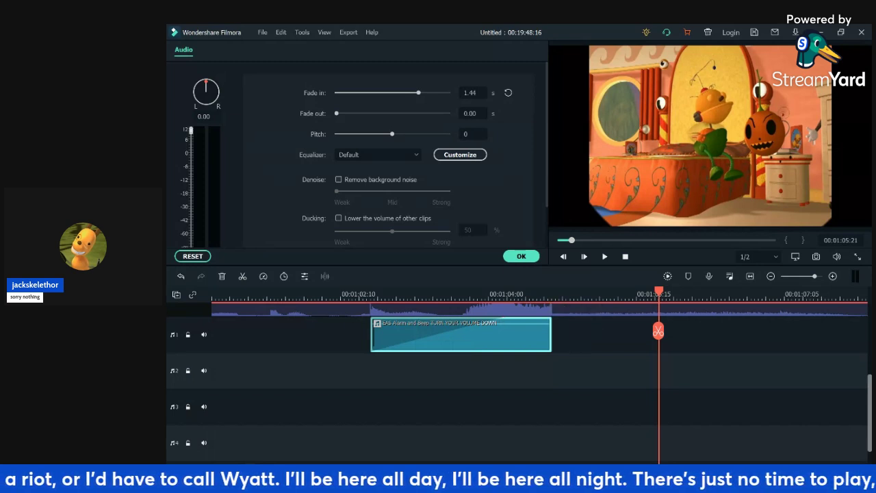
# - Duplicate the faded EAS Alarm clip and stack the copies on audio tracks 2 to 4, aligned under the scream section
pyautogui.hotkey('ctrl', 'v')
pyautogui.moveTo(739, 337); pyautogui.dragTo(460, 370)
pyautogui.moveTo(594, 379); pyautogui.dragTo(485, 334)
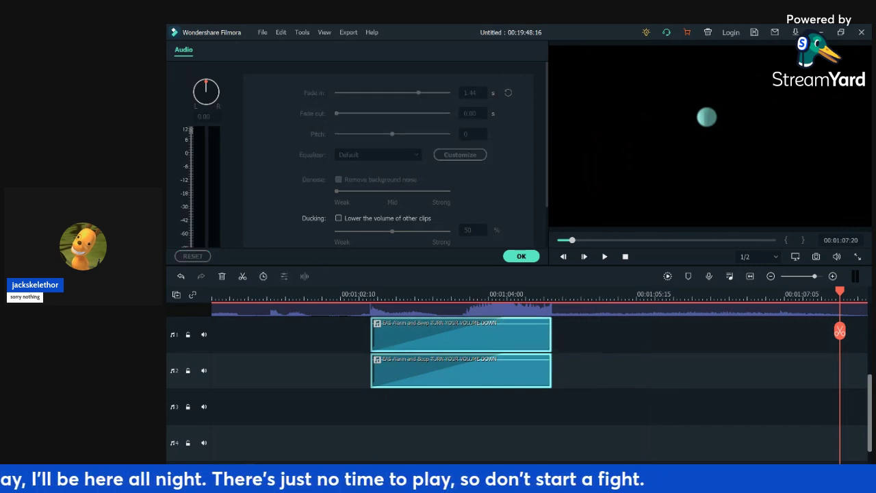
pyautogui.click(578, 295)
pyautogui.hotkey('ctrl', 'v')
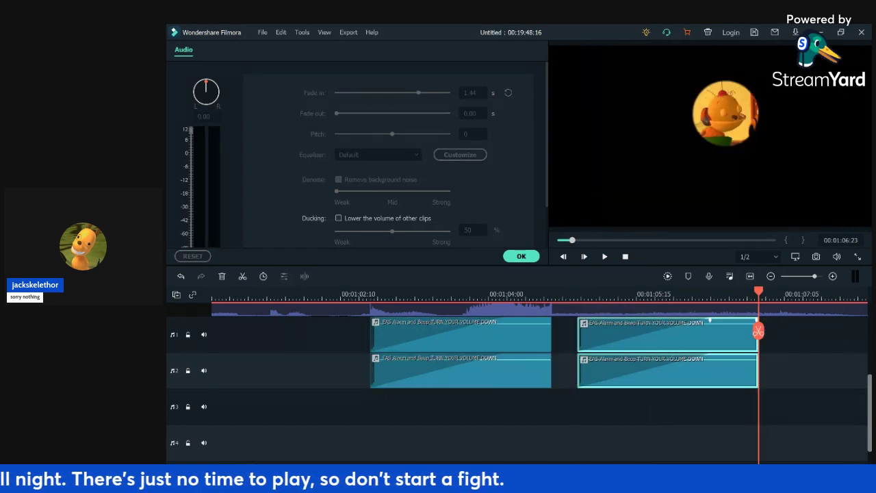
pyautogui.moveTo(667, 370); pyautogui.dragTo(471, 442)
pyautogui.moveTo(470, 407); pyautogui.dragTo(460, 407)
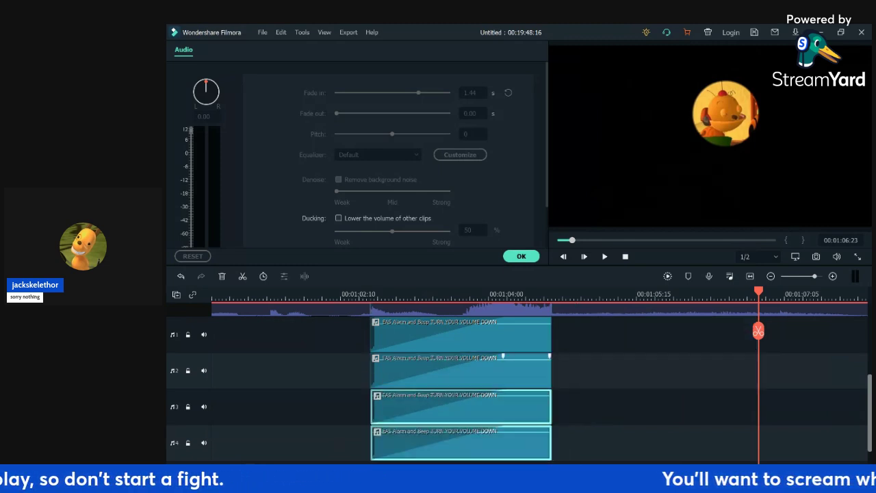
# - Duplicate the four stacked EAS Alarm clips and place the copies on audio tracks 5 to 8, aligned under the scream section
pyautogui.moveTo(562, 338); pyautogui.dragTo(515, 433)
pyautogui.click(581, 295)
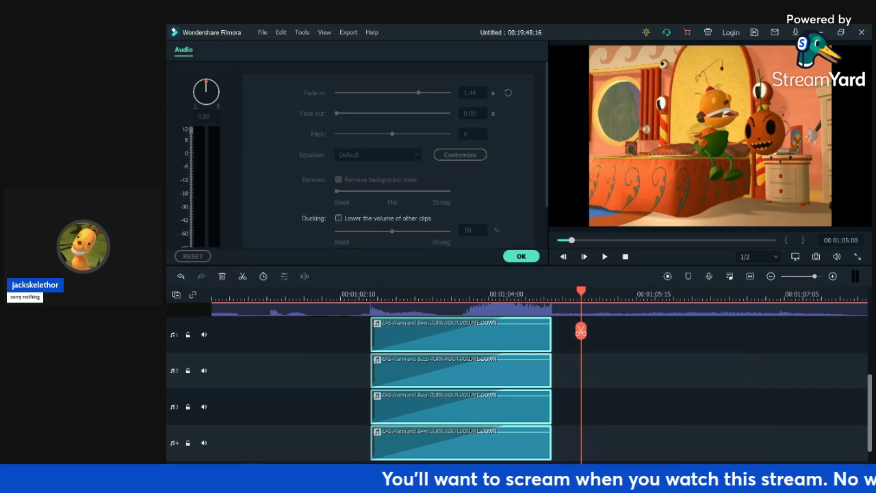
pyautogui.hotkey('ctrl', 'v')
pyautogui.moveTo(657, 337); pyautogui.dragTo(657, 372)
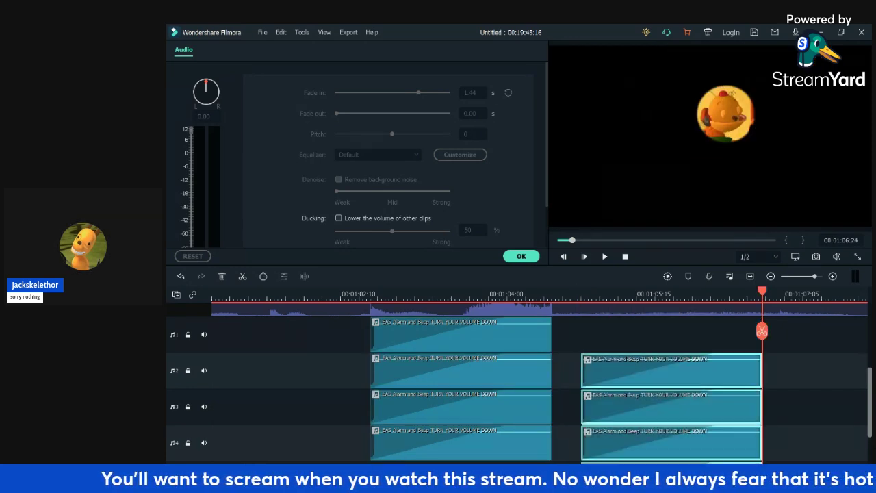
pyautogui.hotkey('ctrl', 'z')
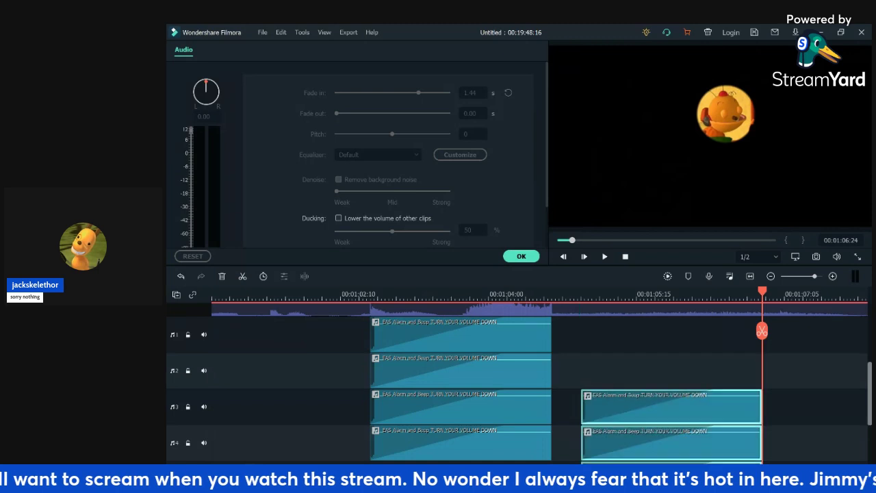
pyautogui.moveTo(657, 406); pyautogui.dragTo(460, 433)
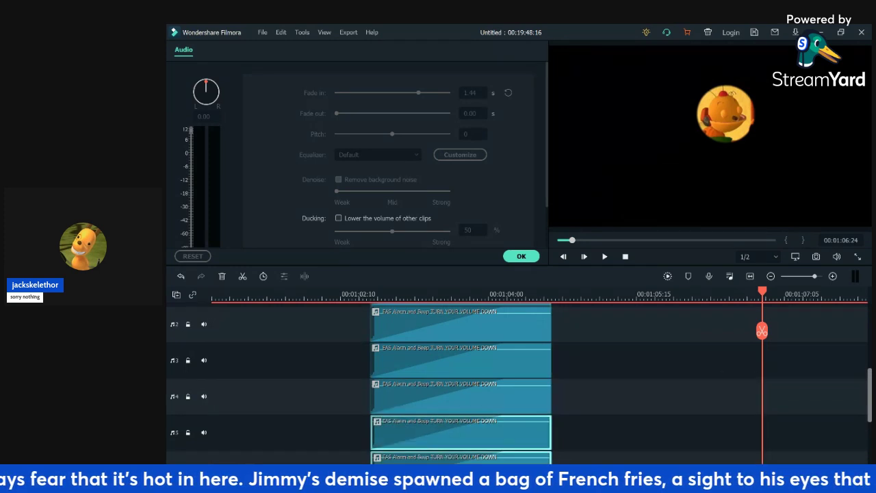
# - Play the scream section from its start to hear it with the doubled EAS Alarm stack
pyautogui.click(367, 295)
pyautogui.press('Right')
pyautogui.press('space')
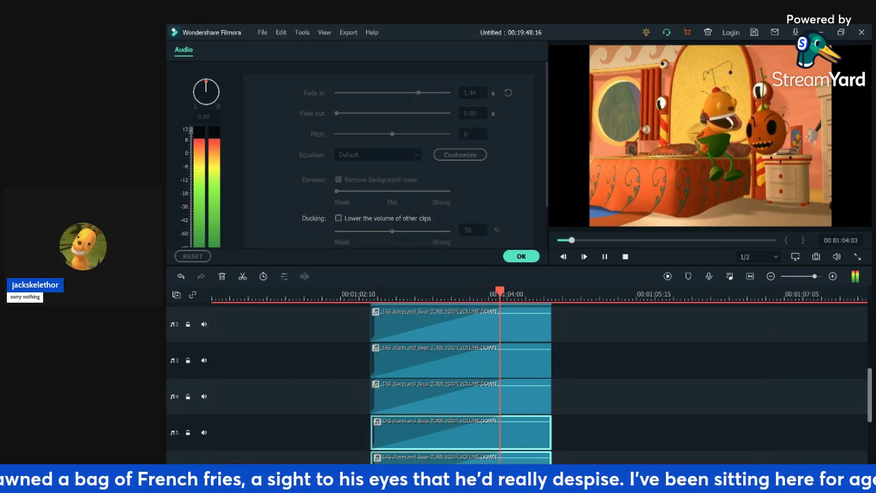
pyautogui.press('space')
pyautogui.scroll(1, 629, 331)
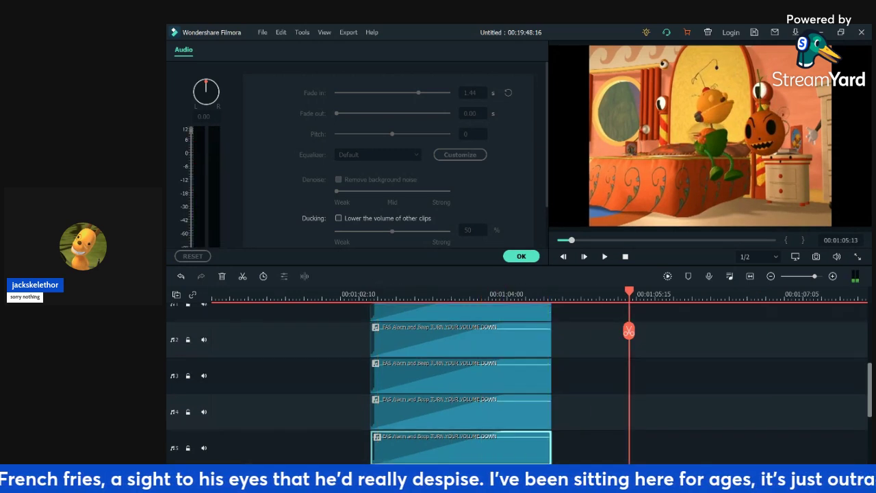
# - Duplicate the whole EAS Alarm stack and place the copies from audio track 9 downward, aligned under the scream section
pyautogui.scroll(3, 565, 356)
pyautogui.moveTo(565, 356); pyautogui.dragTo(403, 441)
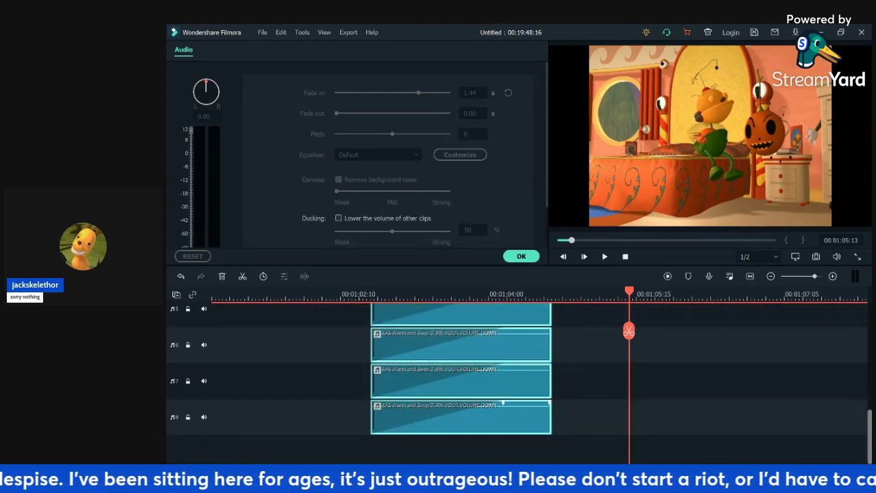
pyautogui.hotkey('ctrl', 'v')
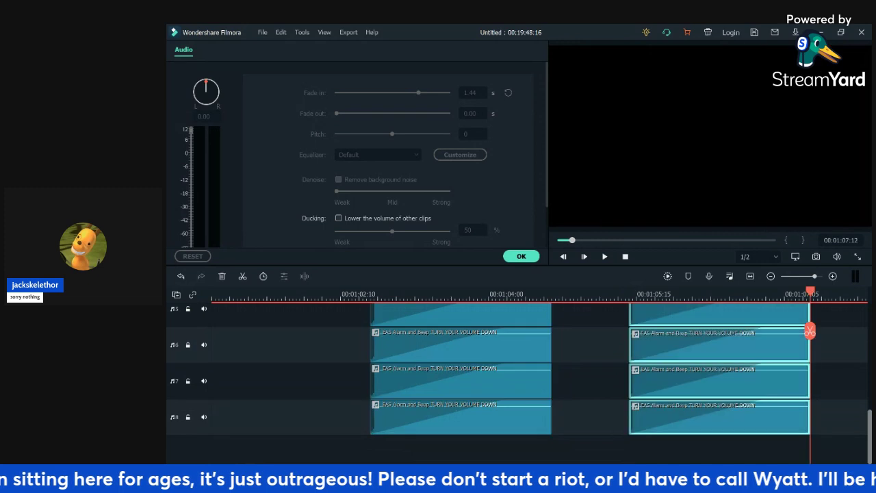
pyautogui.moveTo(719, 385); pyautogui.dragTo(692, 416)
pyautogui.moveTo(693, 381); pyautogui.dragTo(674, 417)
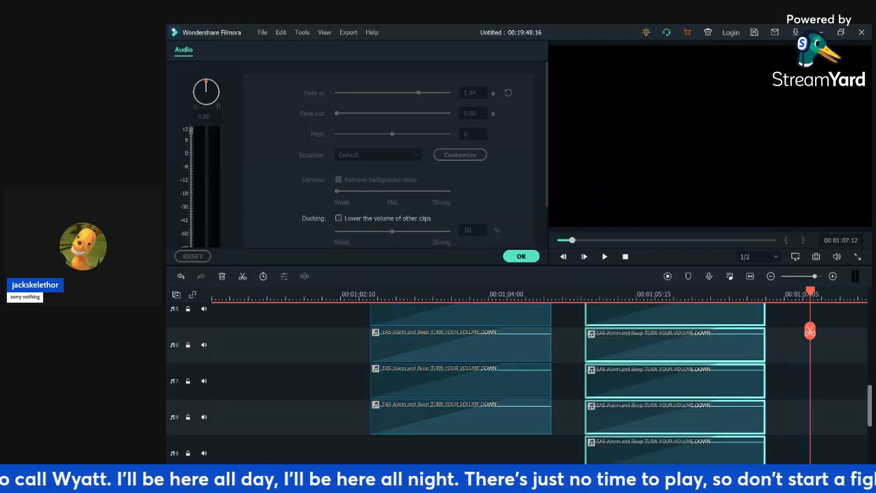
pyautogui.moveTo(673, 380); pyautogui.dragTo(673, 449)
pyautogui.moveTo(673, 379); pyautogui.dragTo(460, 449)
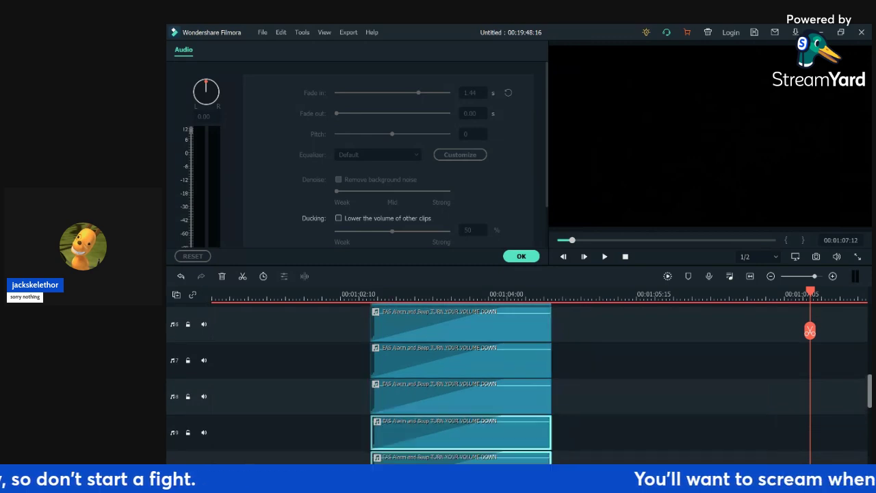
# - Play the scream section with the enlarged EAS Alarm stack, then replay it from 00:01:02:18
pyautogui.click(315, 294)
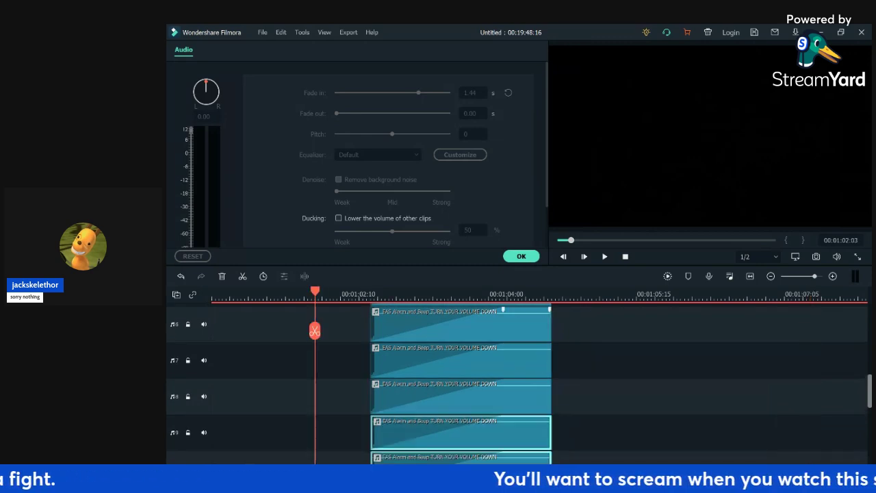
pyautogui.press('space')
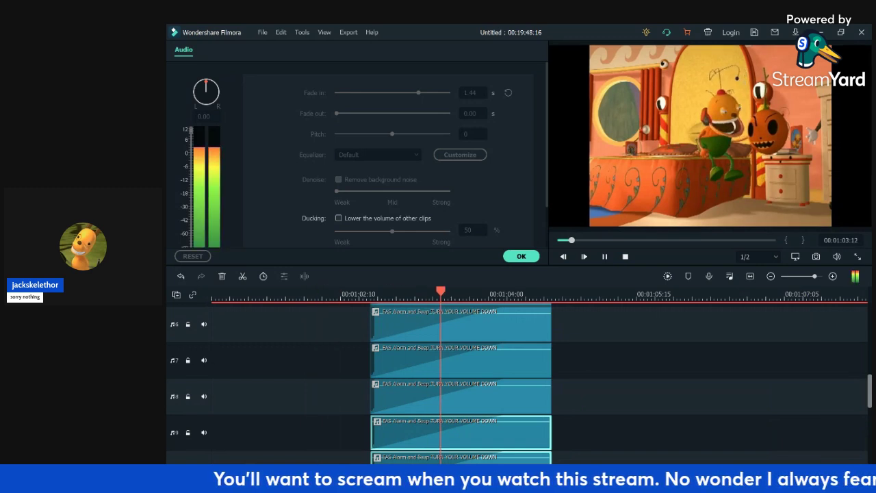
pyautogui.press('space')
pyautogui.scroll(4, 599, 332)
pyautogui.scroll(5, 599, 331)
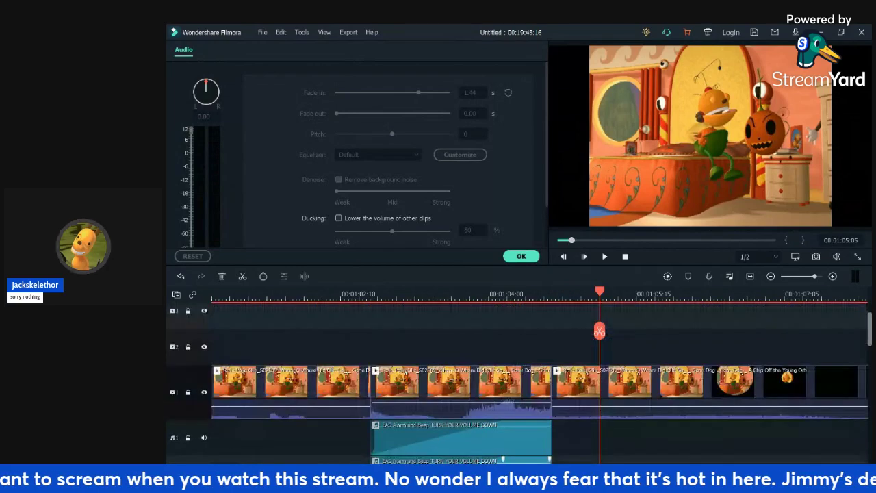
pyautogui.press('space')
pyautogui.press('space')
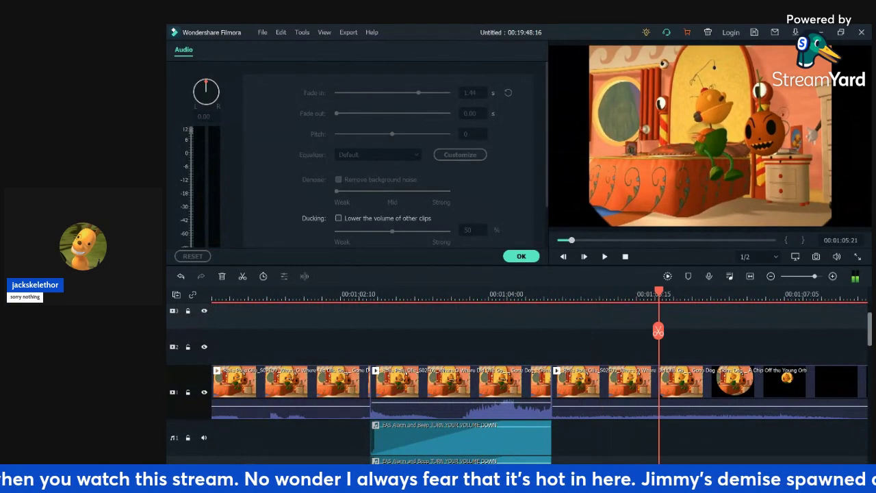
pyautogui.click(367, 295)
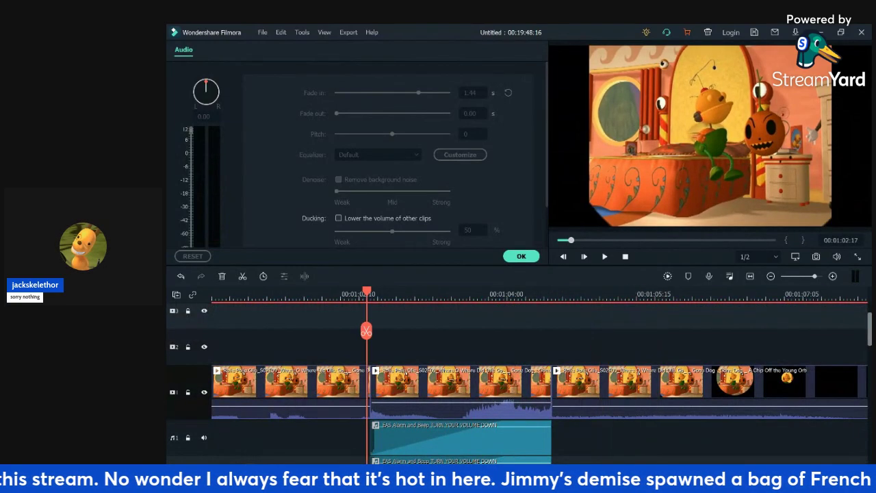
pyautogui.press('Right')
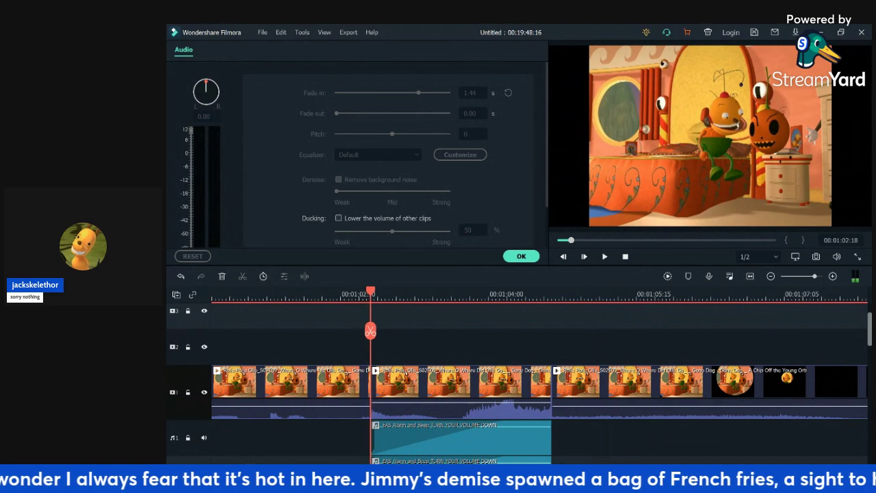
pyautogui.press('space')
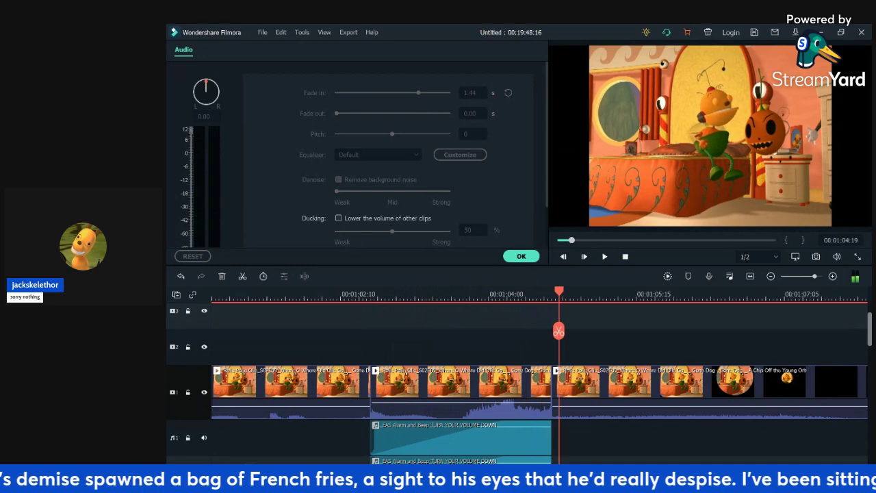
pyautogui.press('space')
# - Place the playhead at the start of the scream clip, 00:01:02:18, and clear the clip selection
pyautogui.press('Up')
pyautogui.scroll(-1, 363, 155)
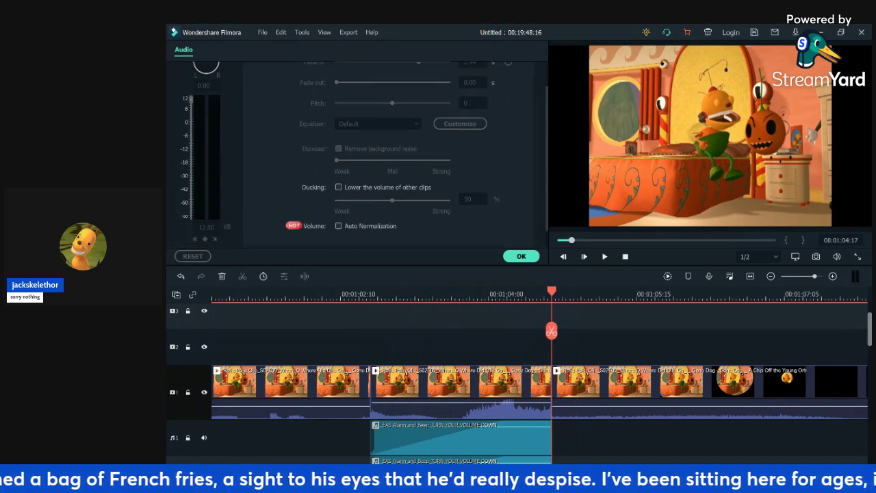
pyautogui.press('Up')
pyautogui.press('Down')
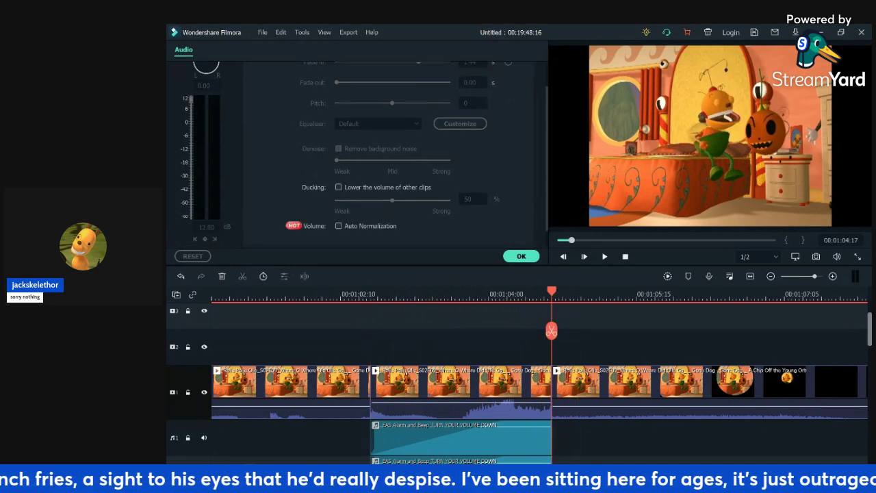
pyautogui.press('Up')
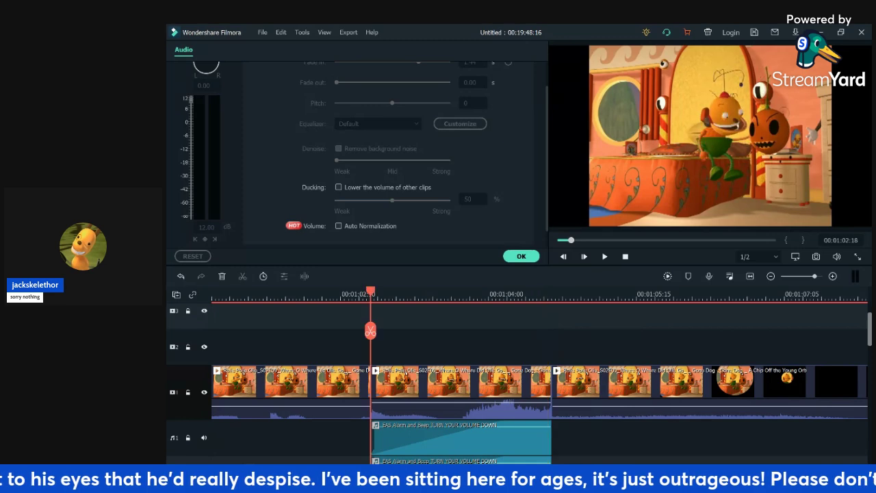
pyautogui.click(602, 440)
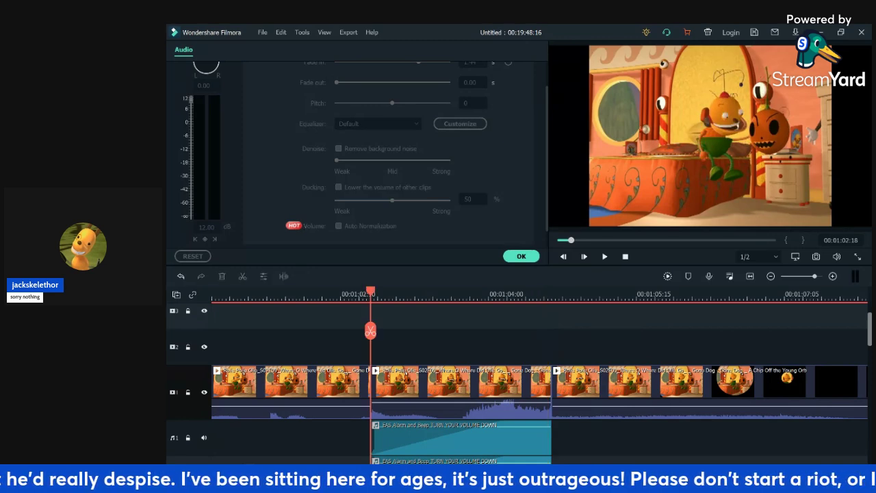
pyautogui.click(462, 393)
pyautogui.moveTo(462, 392); pyautogui.dragTo(462, 347)
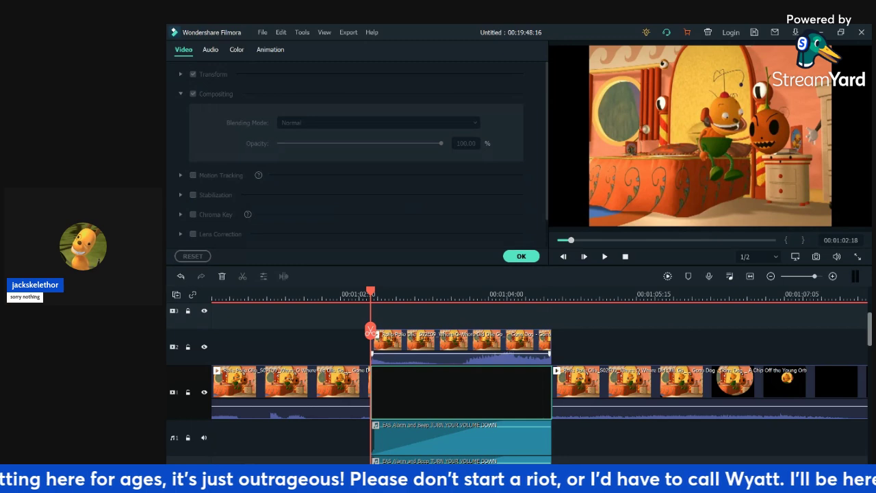
pyautogui.click(462, 347)
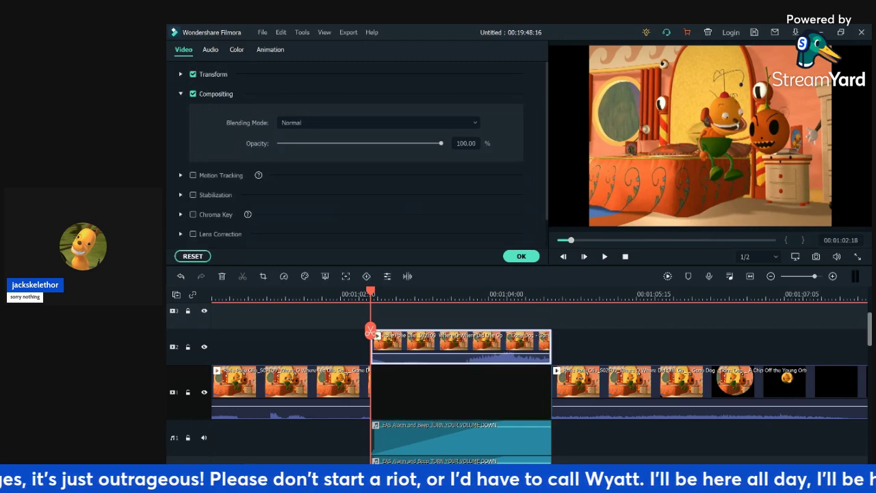
pyautogui.moveTo(462, 347); pyautogui.dragTo(461, 392)
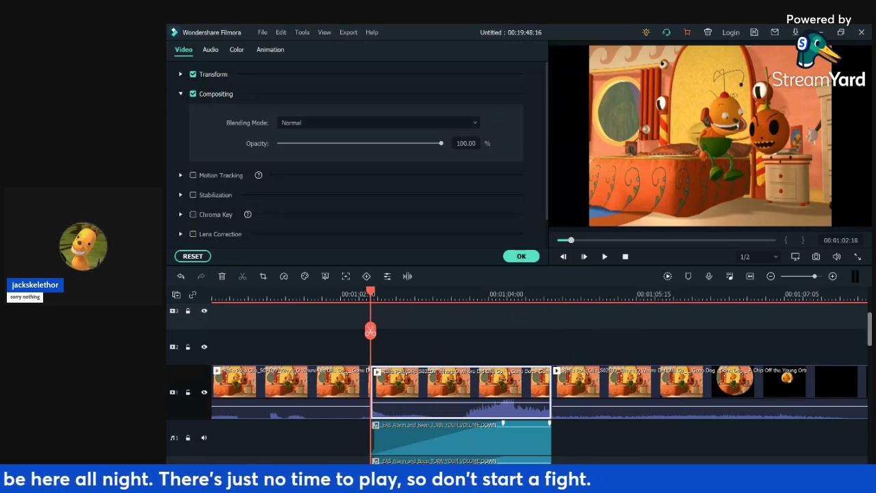
# - Add the MPEG Glitch effect on video track 2 above the scream clip and trim it to the clip's length
pyautogui.click(521, 256)
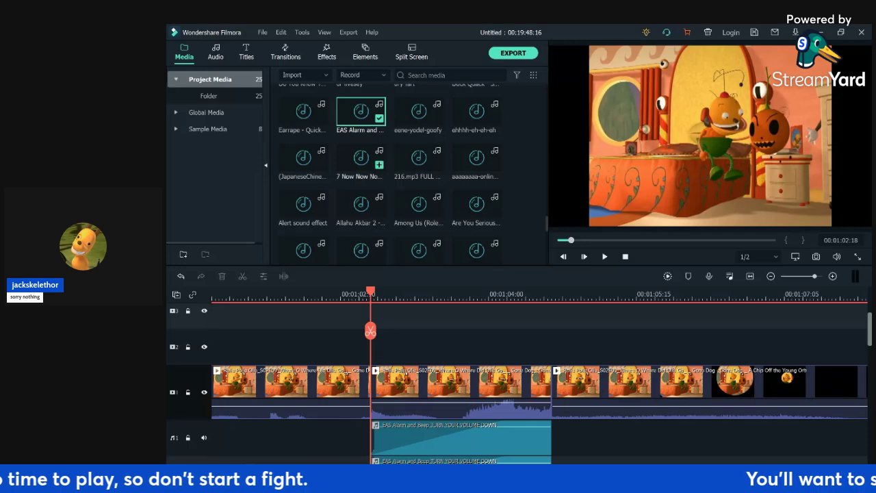
pyautogui.click(326, 53)
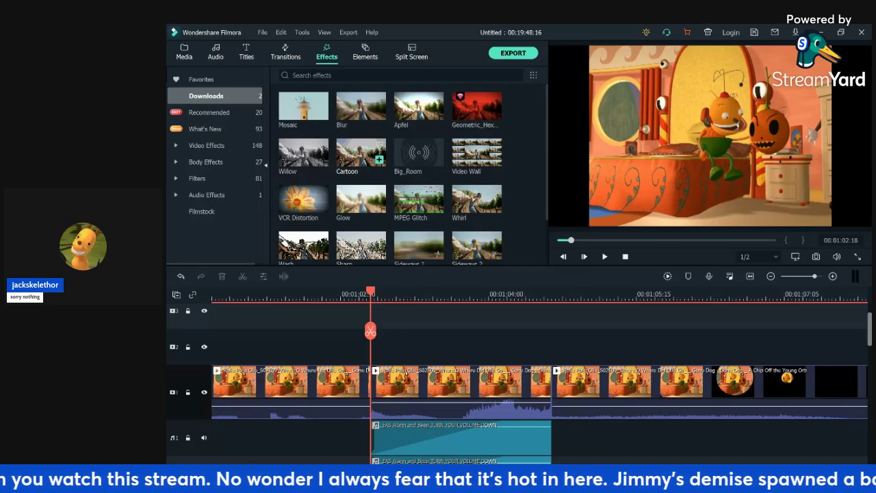
pyautogui.click(361, 153)
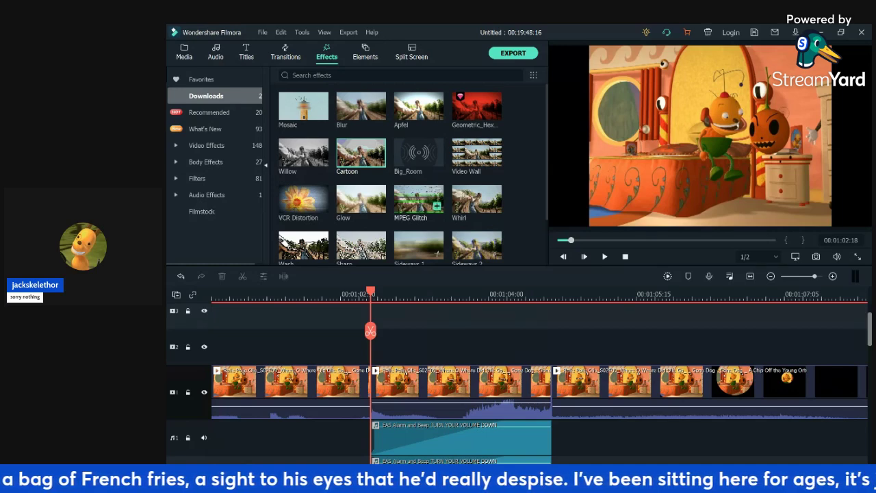
pyautogui.moveTo(418, 200); pyautogui.dragTo(390, 345)
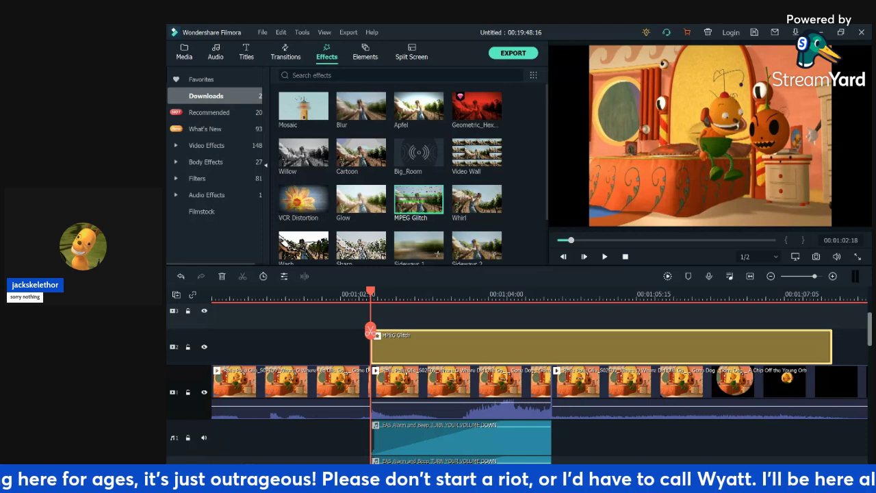
pyautogui.moveTo(831, 348); pyautogui.dragTo(551, 356)
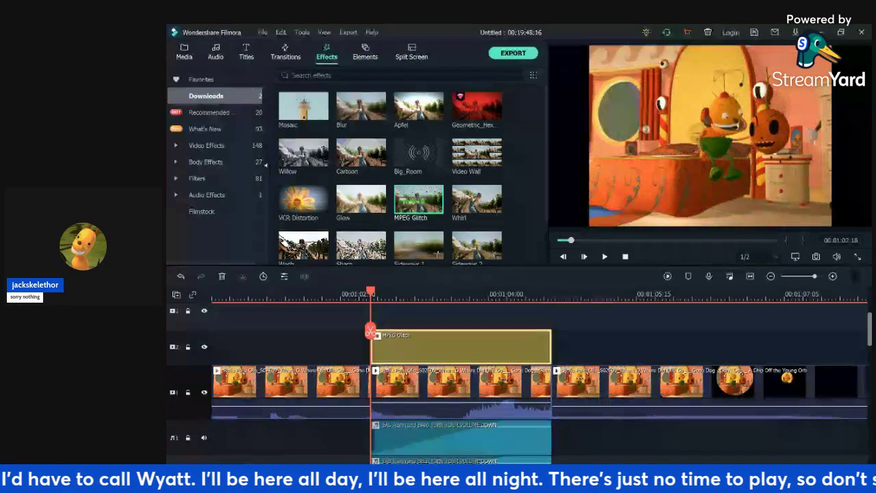
# - Inspect the MPEG Glitch effect's settings and preview the glitch over the scream section
pyautogui.doubleClick(461, 348)
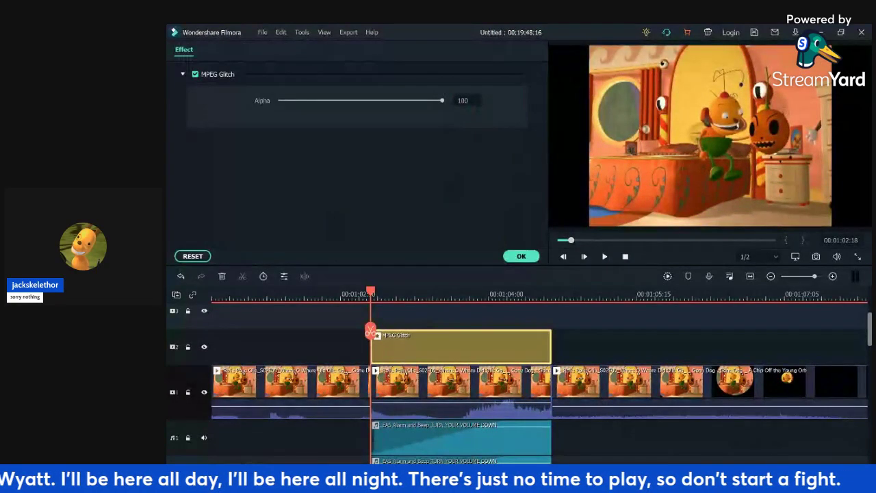
pyautogui.click(616, 347)
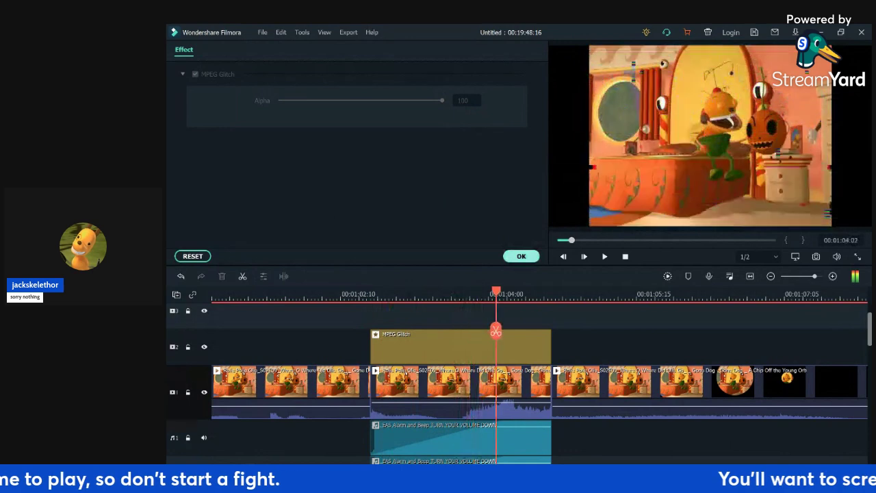
pyautogui.click(522, 256)
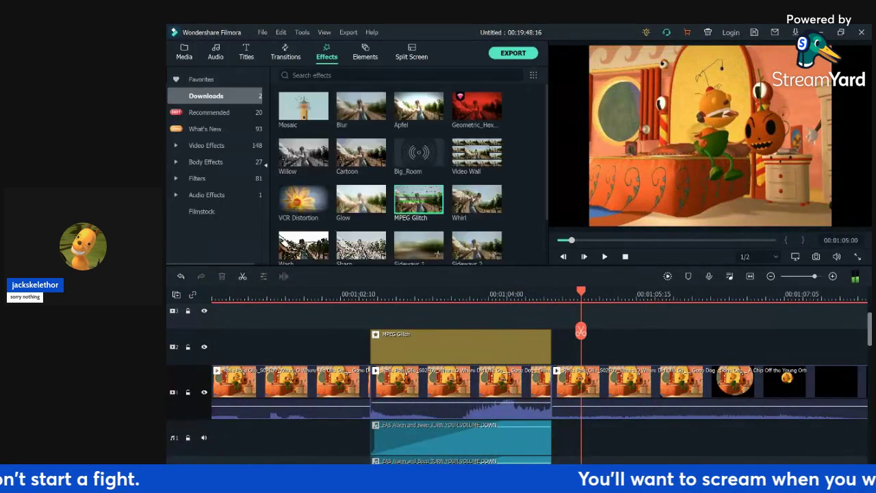
# - Add a custom animation keyframe to the scream video clip at its start, 00:01:02:18
pyautogui.doubleClick(461, 384)
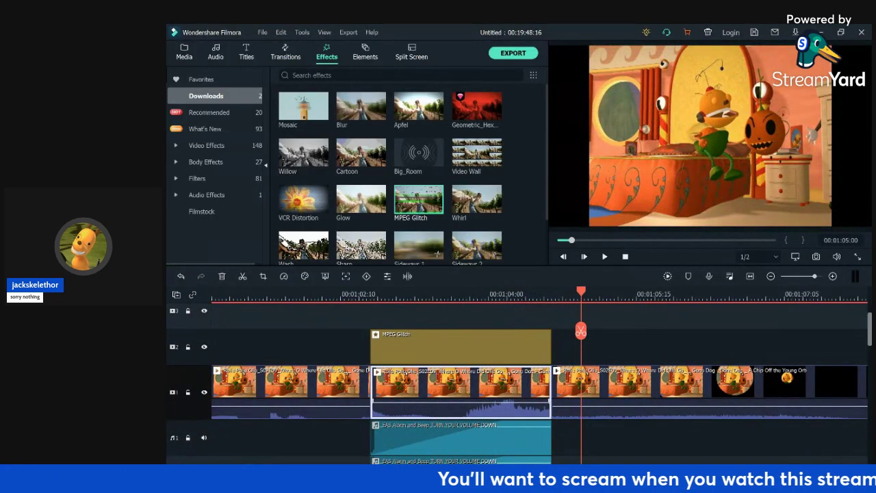
pyautogui.click(271, 50)
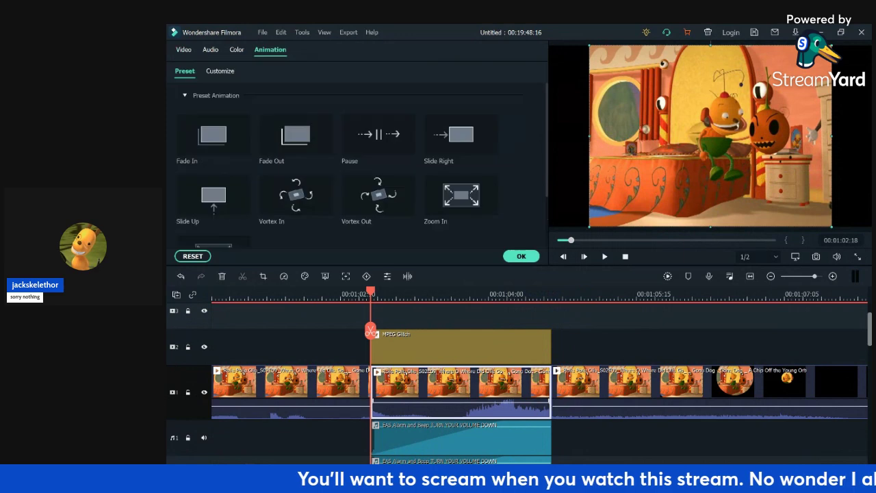
pyautogui.click(220, 71)
pyautogui.click(306, 111)
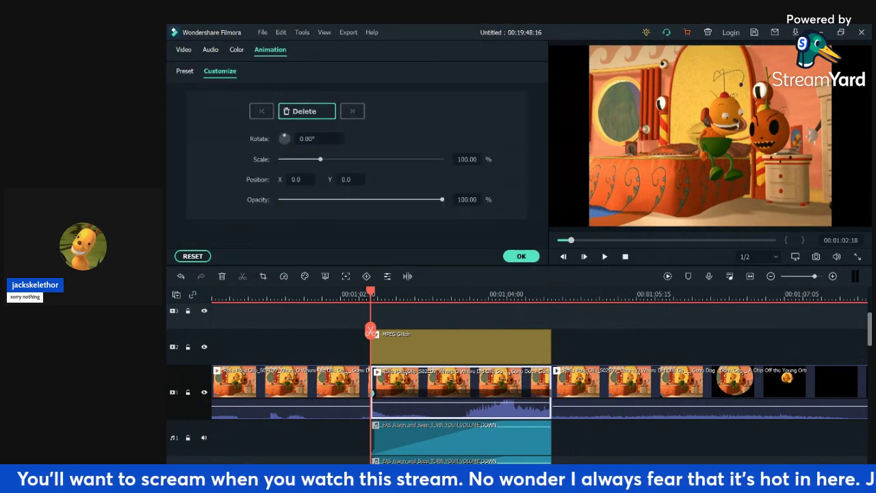
# - Add an end animation keyframe to the scream clip at 00:01:04:16, scaled to 347.76% at X -290.7, Y -200.7, and preview the zoom
pyautogui.moveTo(370, 331); pyautogui.dragTo(548, 331)
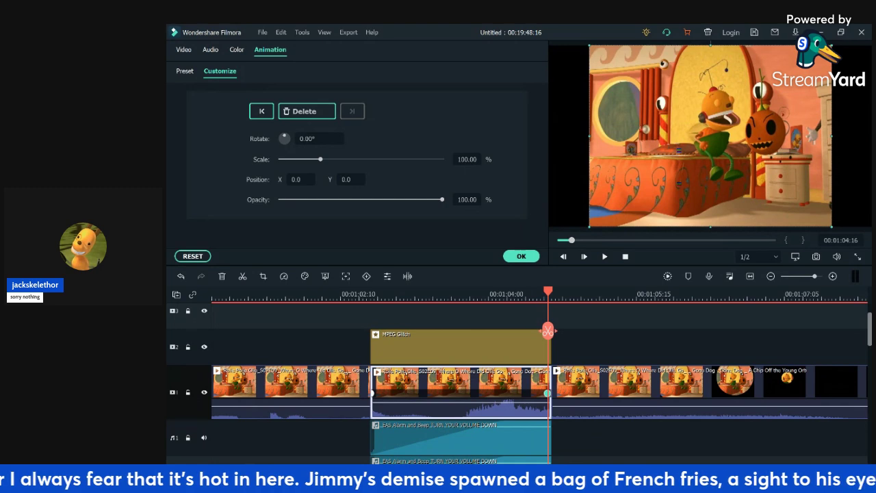
pyautogui.moveTo(589, 226); pyautogui.dragTo(191, 465)
pyautogui.moveTo(616, 185); pyautogui.dragTo(726, 135)
pyautogui.moveTo(698, 157); pyautogui.dragTo(430, 57)
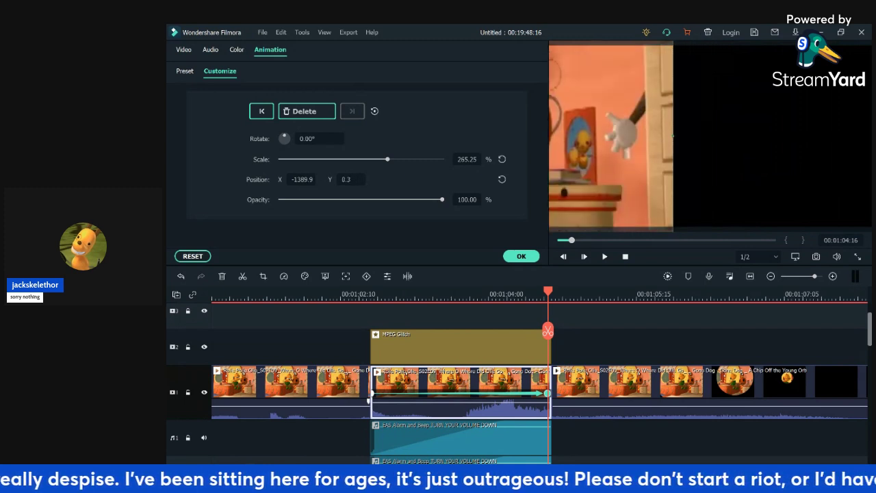
pyautogui.moveTo(673, 135); pyautogui.dragTo(868, 135)
pyautogui.moveTo(651, 128); pyautogui.dragTo(835, 180)
pyautogui.click(360, 295)
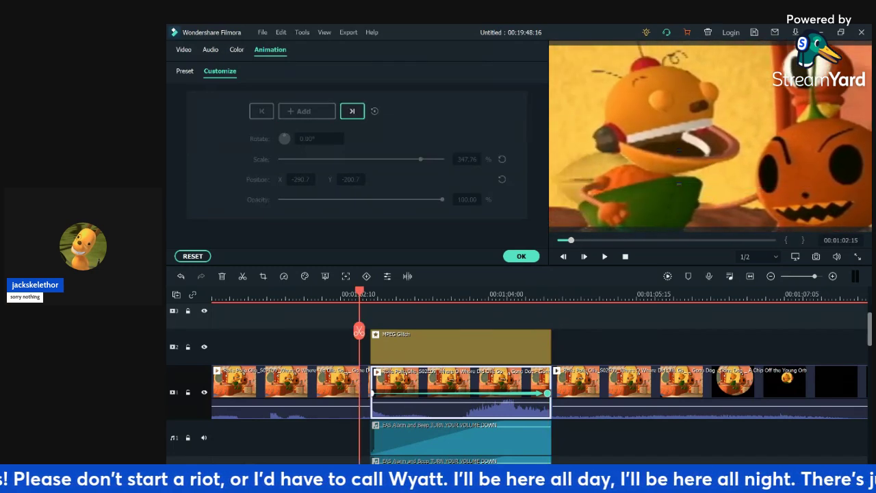
pyautogui.press('space')
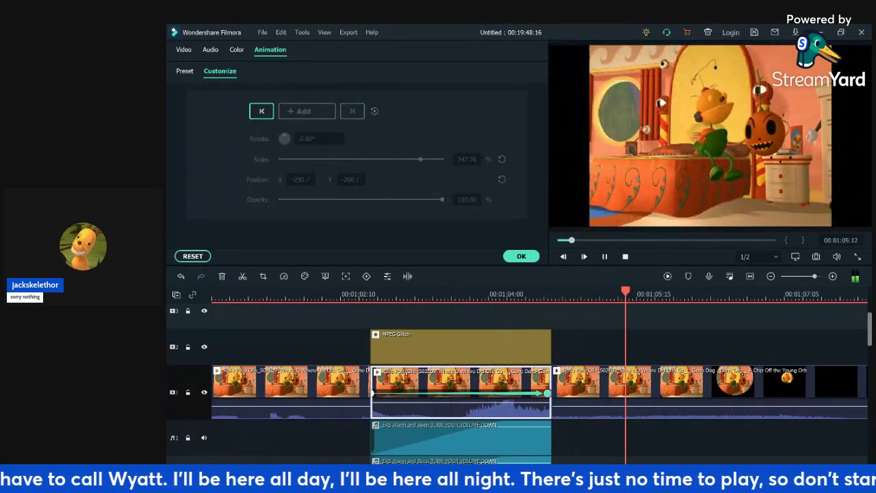
pyautogui.click(604, 256)
pyautogui.click(522, 256)
# - Add the Chaos 1 effect on video track 3 from 00:01:02:18 and shorten it to end slightly past the MPEG Glitch effect
pyautogui.press('Up')
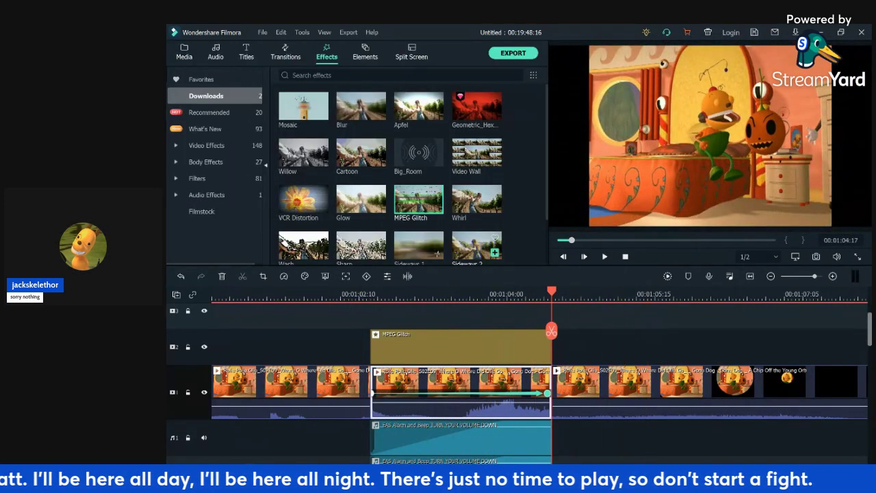
pyautogui.moveTo(552, 332); pyautogui.dragTo(371, 331)
pyautogui.scroll(-2, 418, 198)
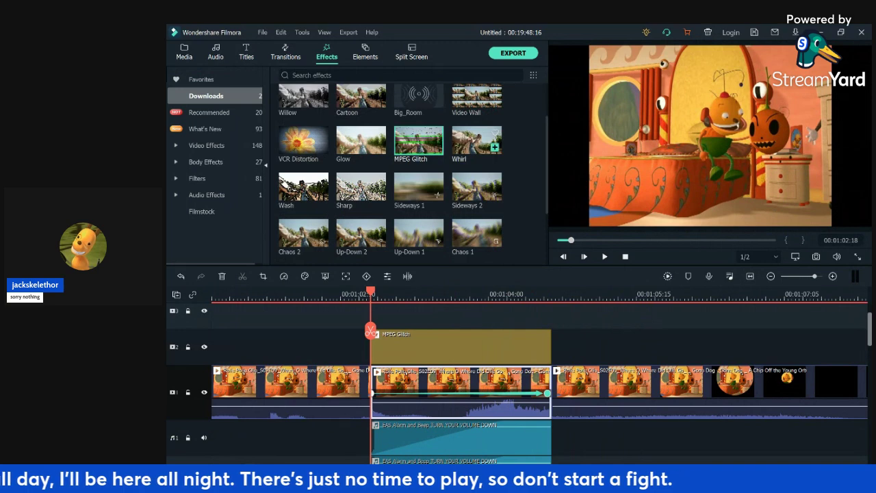
pyautogui.moveTo(476, 232); pyautogui.dragTo(383, 316)
pyautogui.press('space')
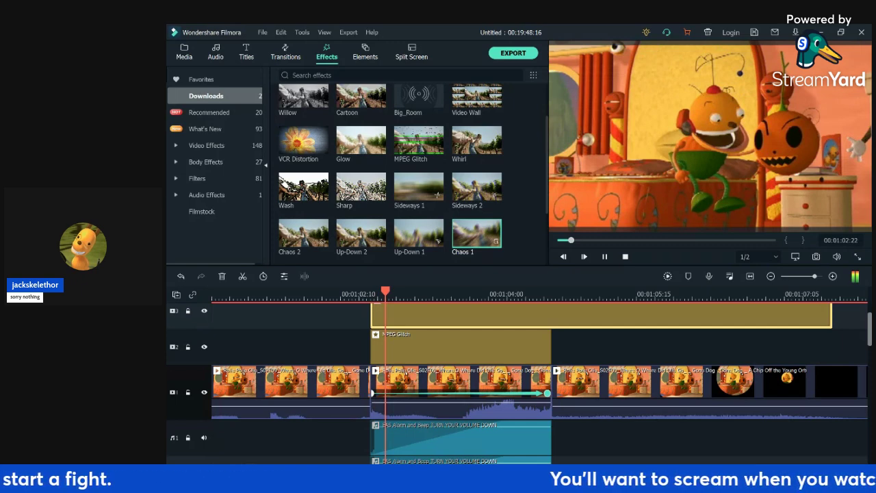
pyautogui.moveTo(831, 316); pyautogui.dragTo(584, 352)
# - Set the Chaos 1 effect's Frequency to 230.57 and preview the shake over the scream section
pyautogui.click(467, 295)
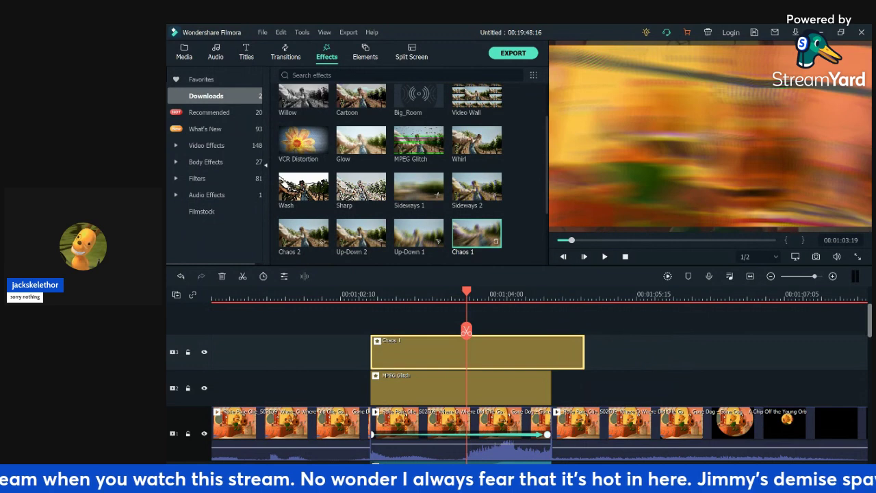
pyautogui.doubleClick(466, 345)
pyautogui.moveTo(361, 141)
pyautogui.mouseDown()
pyautogui.moveTo(334, 141)
pyautogui.moveTo(349, 140)
pyautogui.mouseUp()
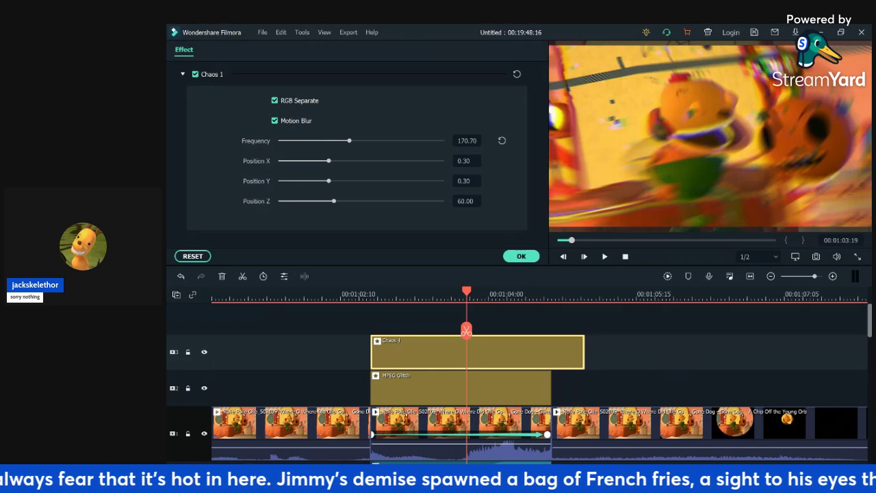
pyautogui.click(397, 295)
pyautogui.press('space')
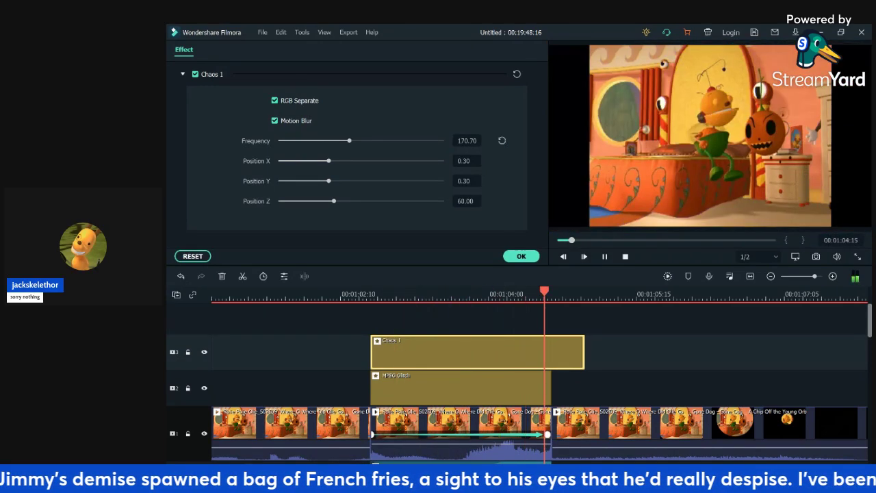
pyautogui.press('space')
pyautogui.moveTo(349, 140); pyautogui.dragTo(373, 140)
pyautogui.click(396, 295)
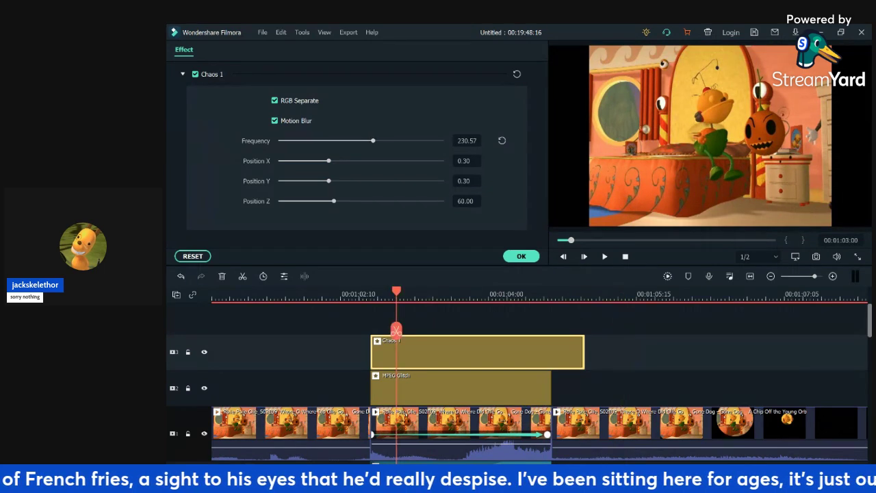
pyautogui.press('space')
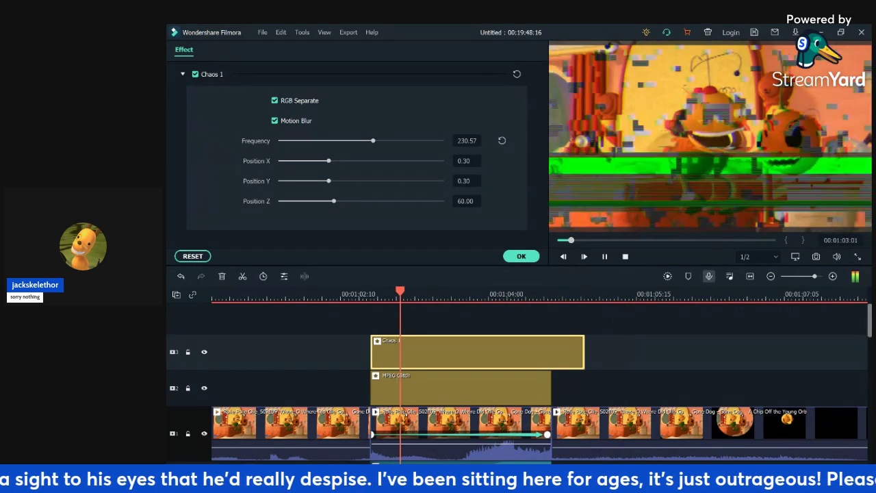
pyautogui.press('space')
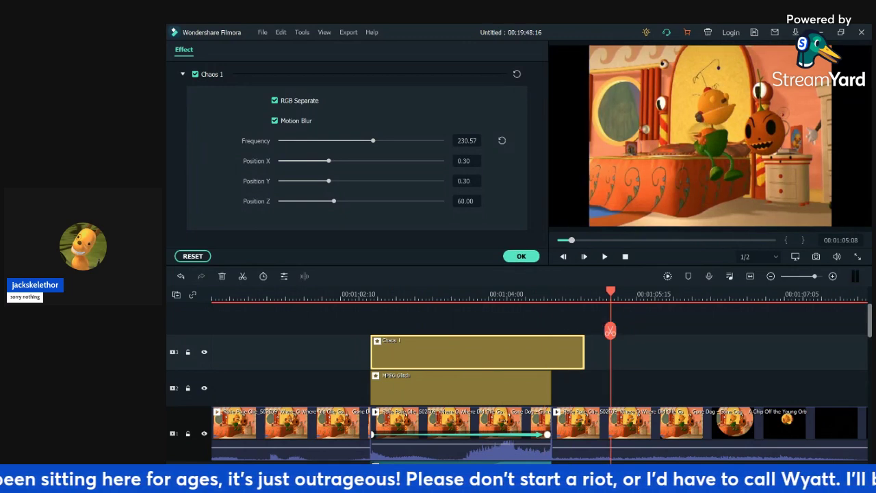
# - Set the Chaos 1 effect's Position X and Position Y to 1.00 and Position Z to 180.00, and preview it
pyautogui.click(459, 295)
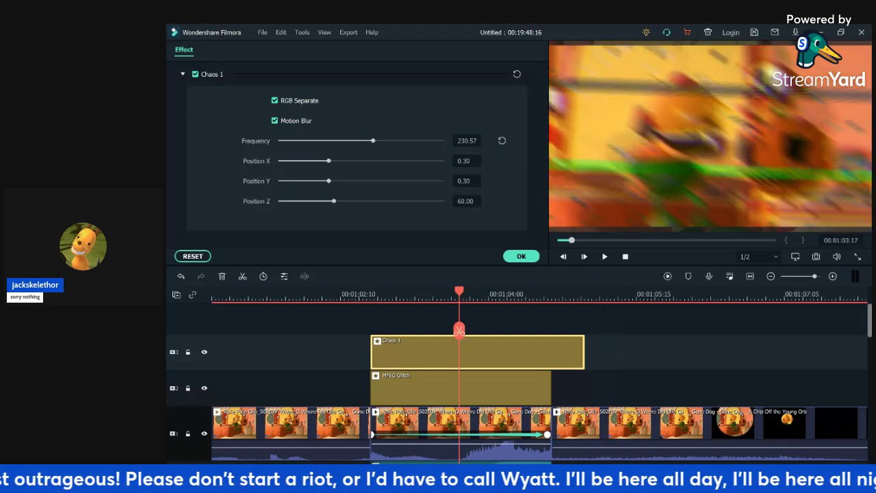
pyautogui.moveTo(334, 202); pyautogui.dragTo(442, 201)
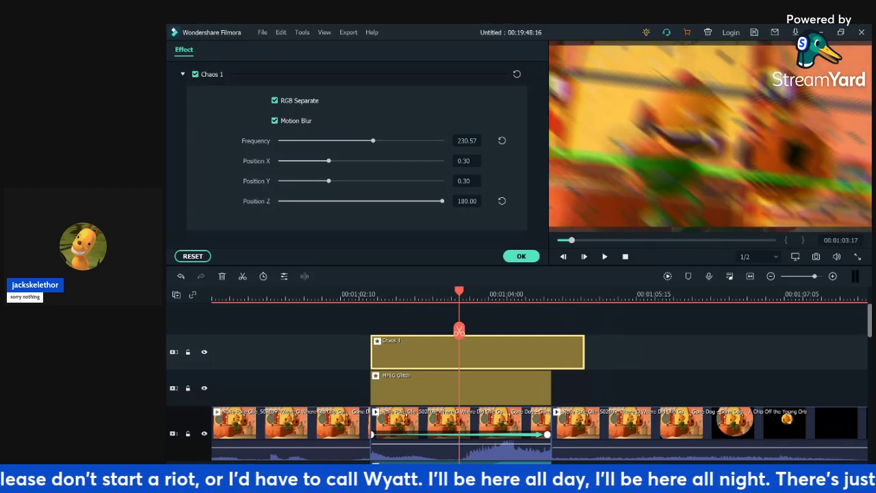
pyautogui.moveTo(328, 181); pyautogui.dragTo(443, 181)
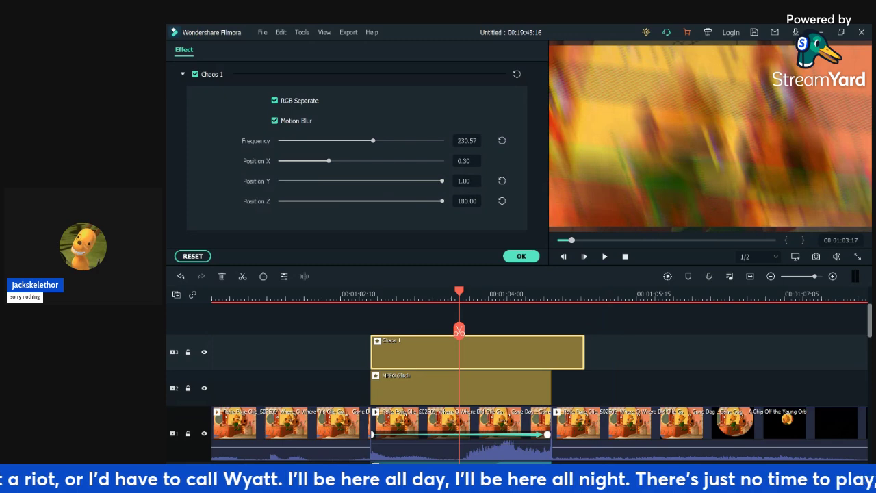
pyautogui.moveTo(328, 160); pyautogui.dragTo(442, 160)
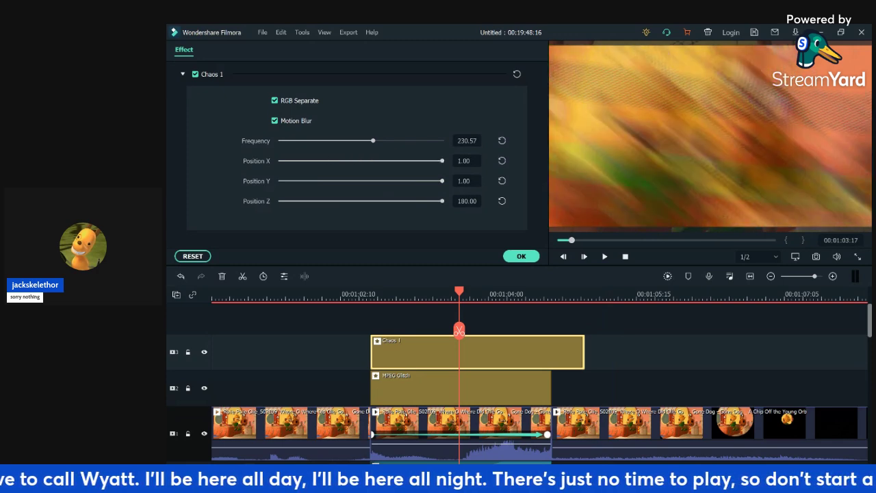
pyautogui.click(364, 295)
pyautogui.press('space')
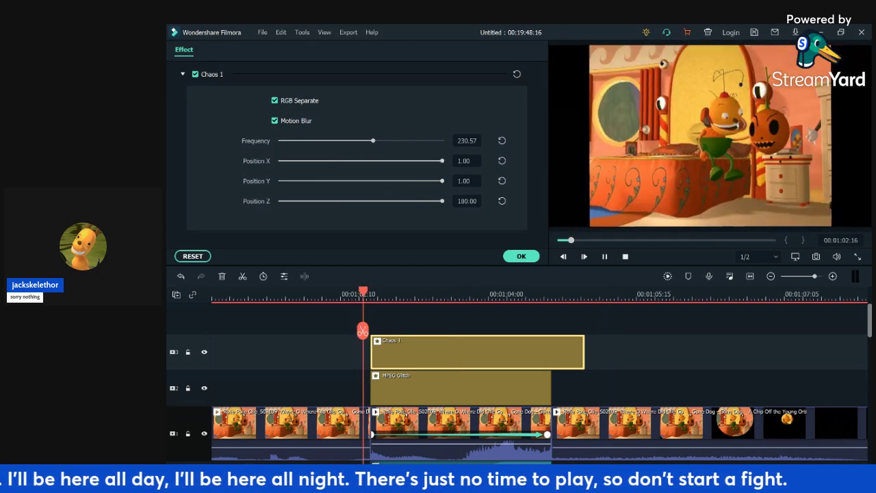
pyautogui.press('space')
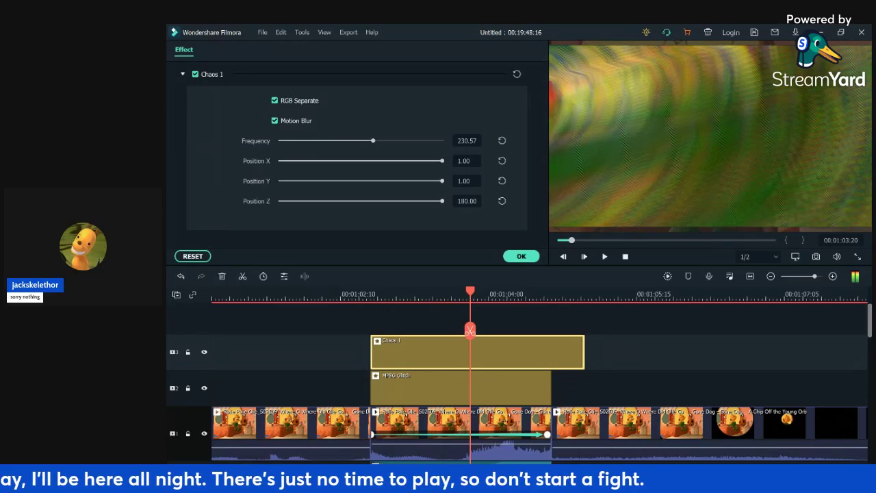
# - Reorder the effects so MPEG Glitch sits on video track 3 above Chaos 1 on track 2, and preview the section
pyautogui.click(452, 389)
pyautogui.moveTo(452, 389); pyautogui.dragTo(452, 319)
pyautogui.moveTo(595, 337); pyautogui.dragTo(520, 425)
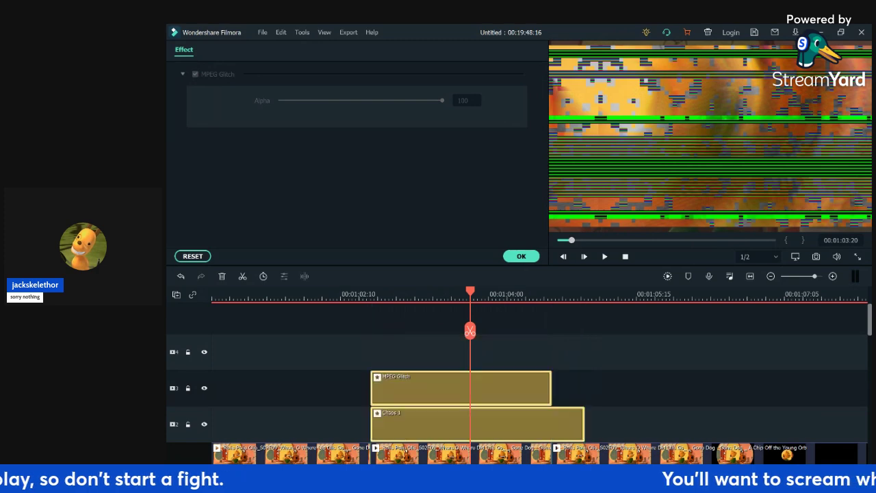
pyautogui.click(356, 294)
pyautogui.press('space')
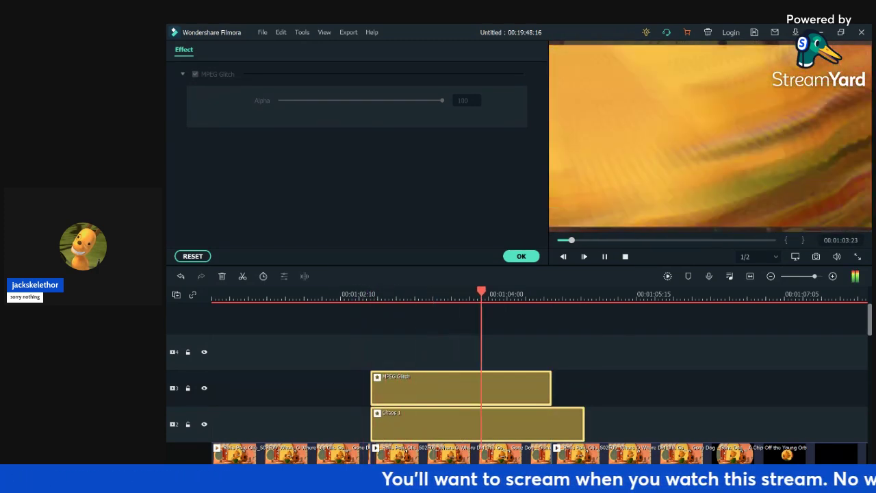
pyautogui.press('space')
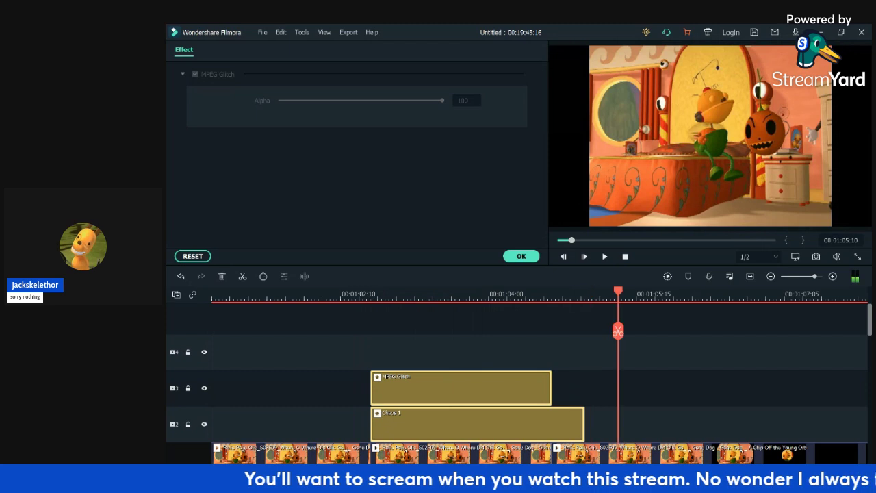
pyautogui.click(521, 256)
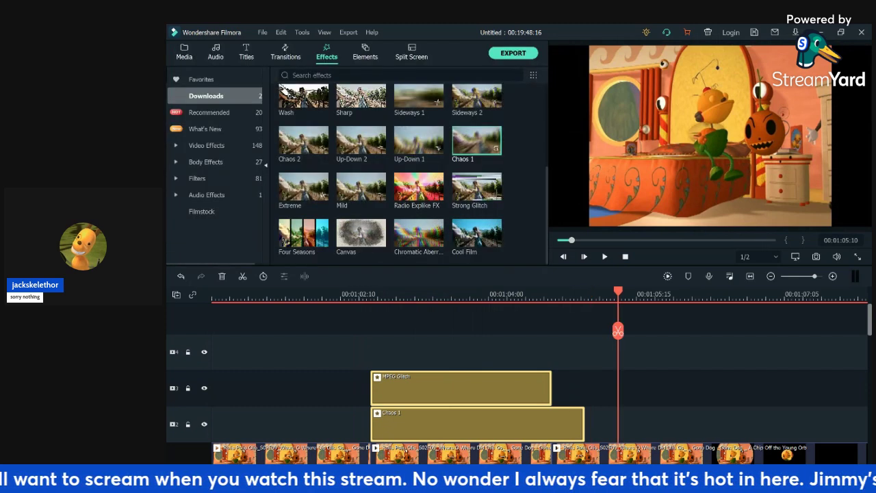
# - Add the Chromatic Aberration effect on video track 4 from 00:01:02:18 and trim it to the MPEG Glitch effect's length
pyautogui.click(419, 188)
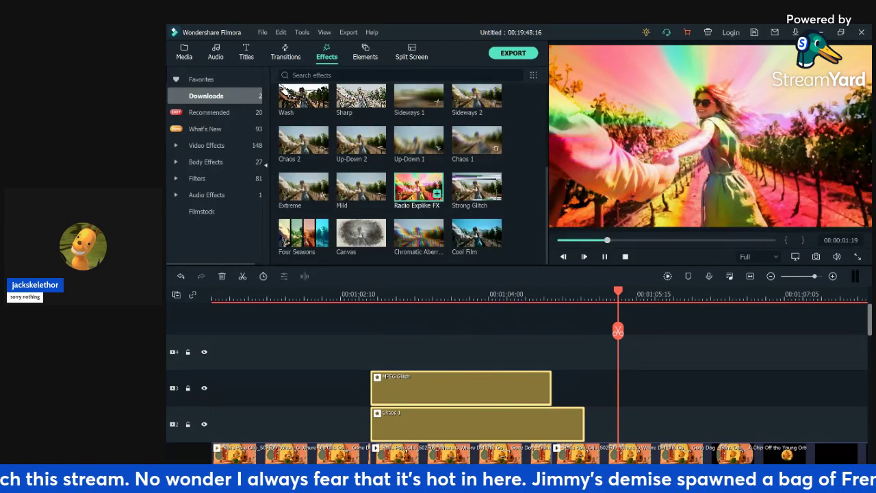
pyautogui.moveTo(418, 232); pyautogui.dragTo(375, 351)
pyautogui.click(400, 295)
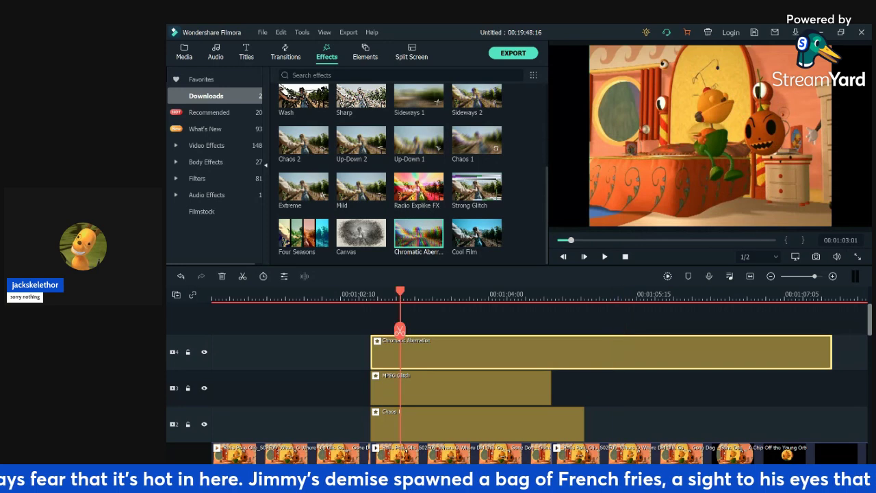
pyautogui.moveTo(825, 352); pyautogui.dragTo(791, 352)
pyautogui.moveTo(377, 352); pyautogui.dragTo(410, 352)
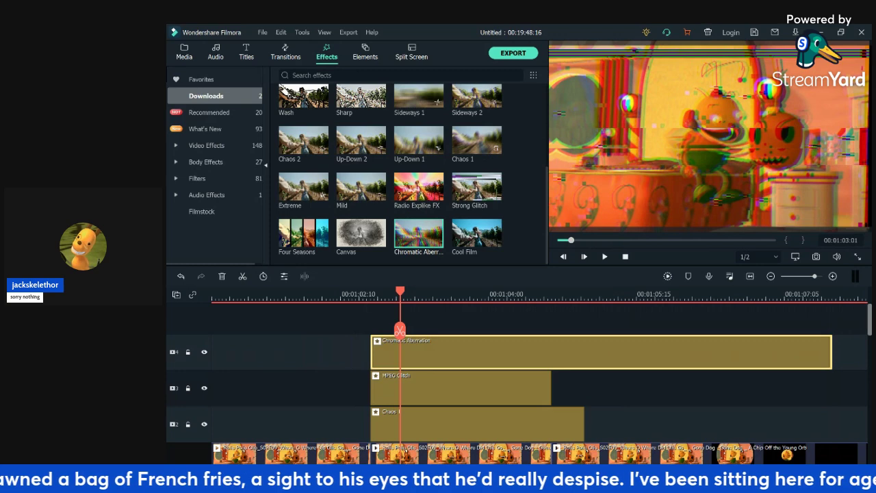
pyautogui.moveTo(832, 352); pyautogui.dragTo(551, 351)
# - Open the Chromatic Aberration effect's settings and preview the stacked effects over the scream section
pyautogui.doubleClick(524, 351)
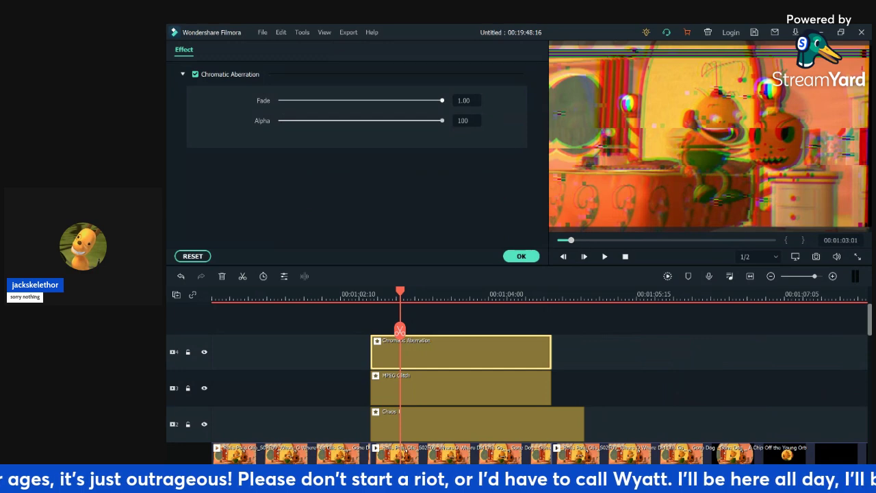
pyautogui.click(363, 294)
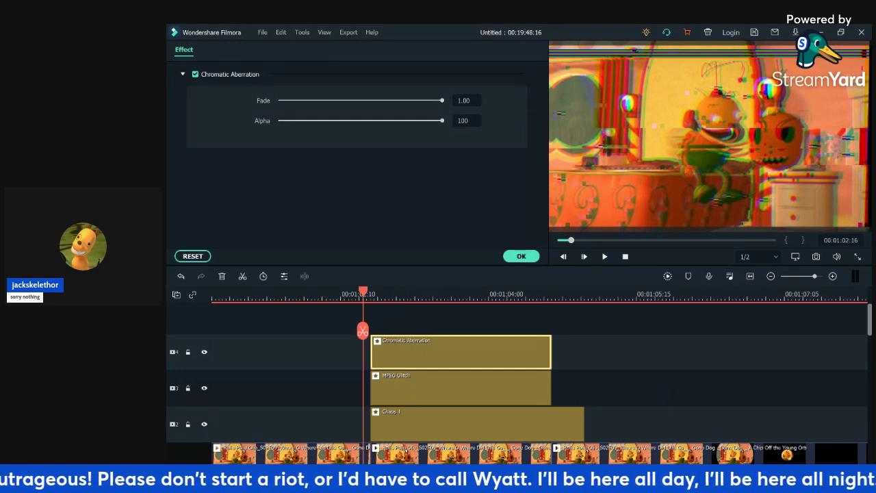
pyautogui.press('space')
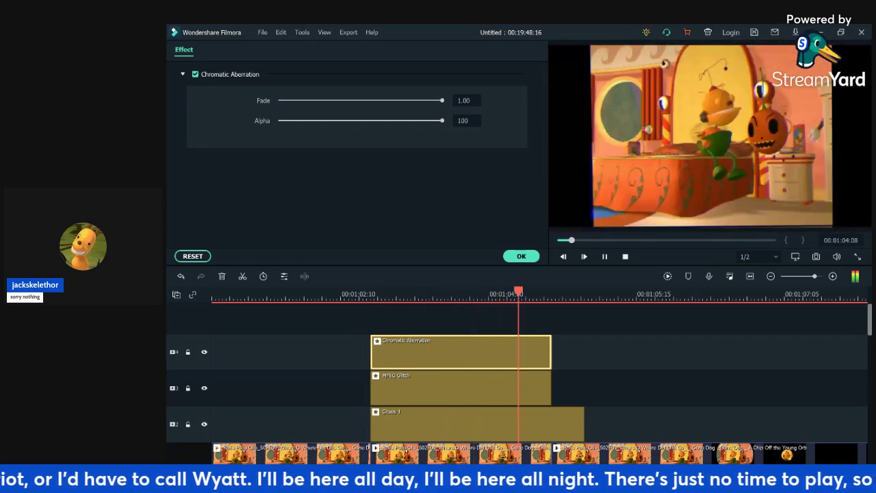
pyautogui.press('space')
# - Try a Fade of 0.28 on the Chromatic Aberration effect at 00:01:03:04 and restore it to 1.00
pyautogui.moveTo(443, 101); pyautogui.dragTo(325, 101)
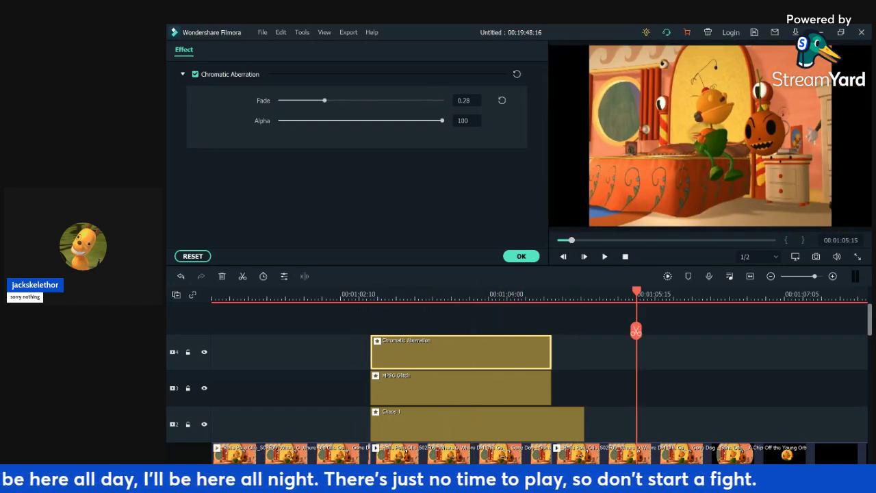
pyautogui.click(411, 295)
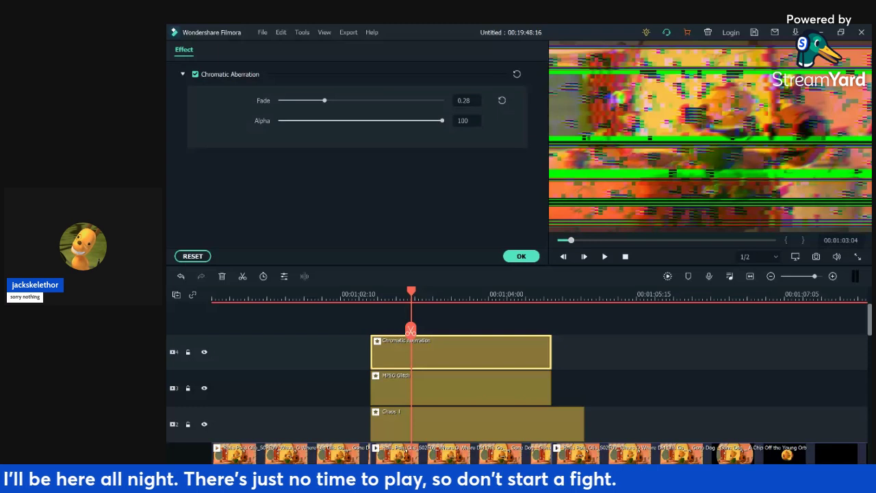
pyautogui.moveTo(324, 101); pyautogui.dragTo(442, 101)
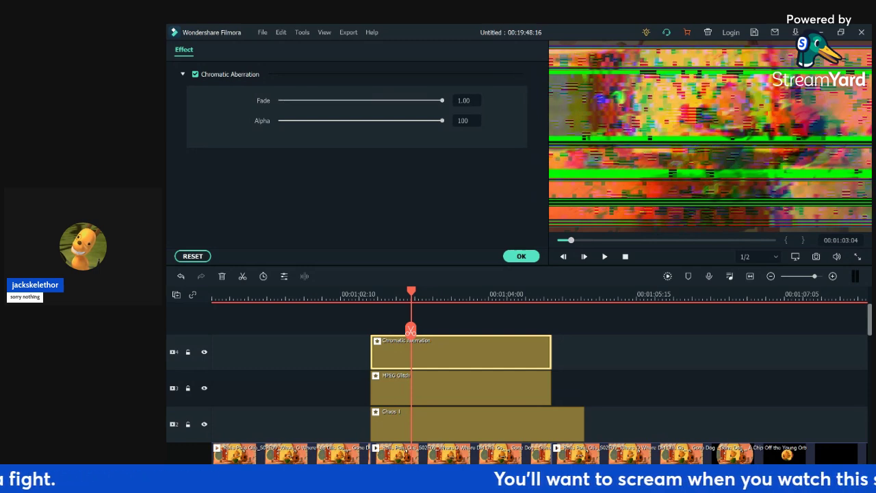
# - Close the Chromatic Aberration settings, play the scream section and check its frames one by one up to 00:01:04:04
pyautogui.press('space')
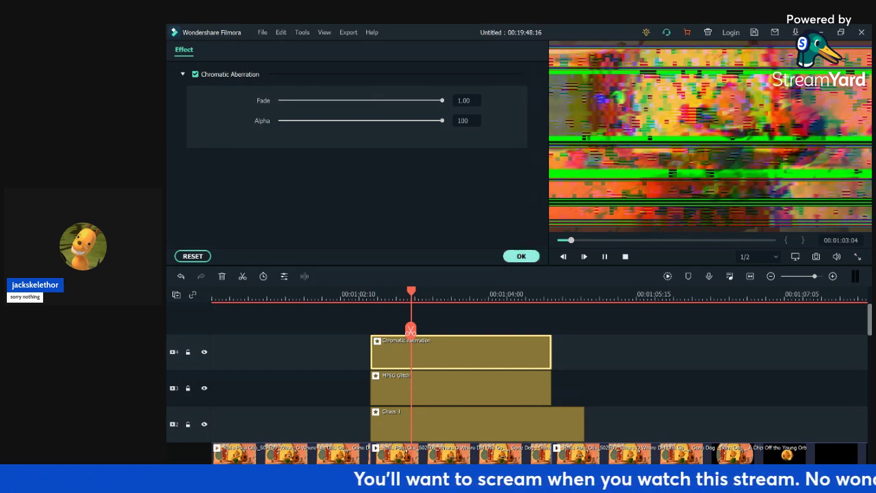
pyautogui.click(522, 256)
pyautogui.press('space')
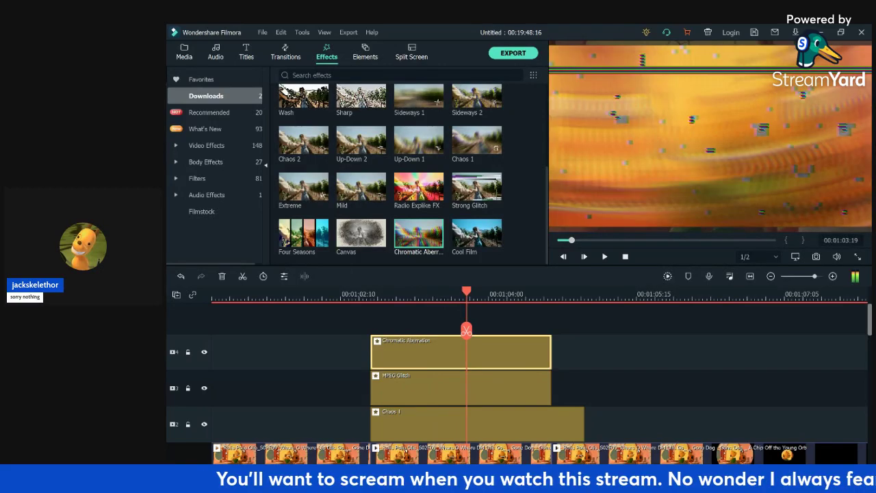
pyautogui.press('Right')
pyautogui.press('Right')
pyautogui.press('Right')
pyautogui.press('Right')
pyautogui.press('Right')
pyautogui.press('Right')
pyautogui.press('Right')
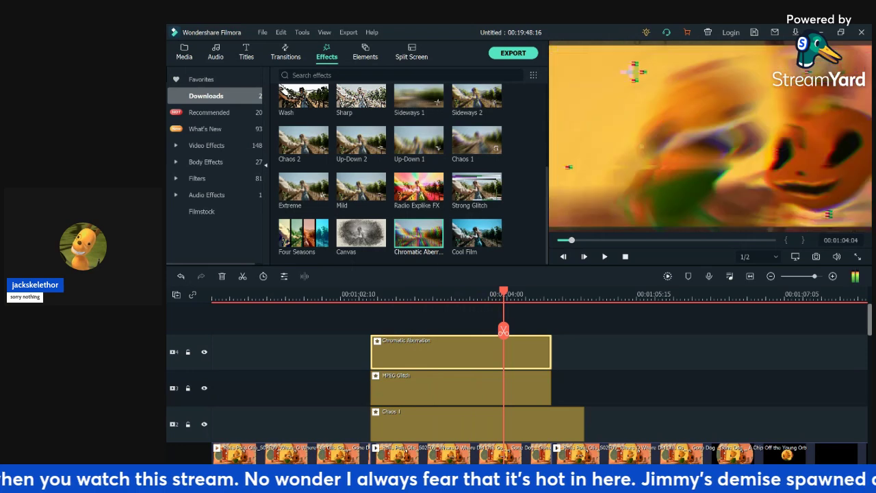
# - Add the Strong Glitch effect above Chromatic Aberration on video track 5, aligned to its start and trimmed to its length
pyautogui.moveTo(477, 188)
pyautogui.moveTo(476, 188); pyautogui.dragTo(375, 318)
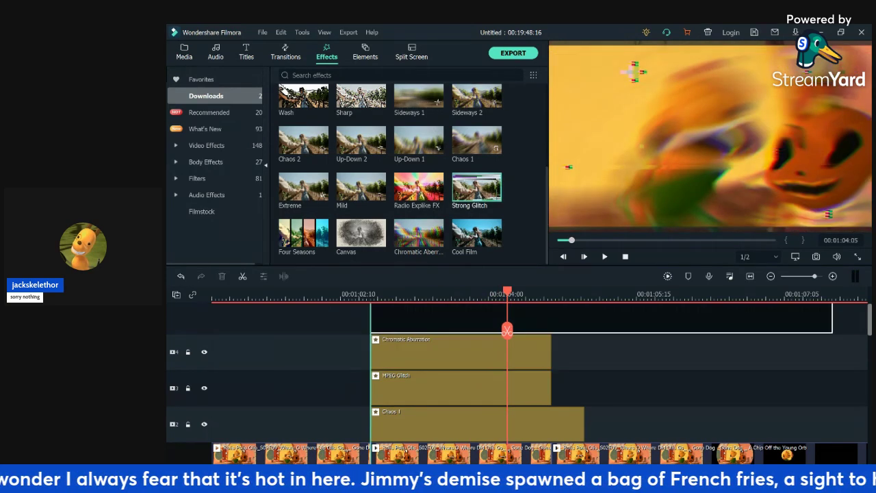
pyautogui.moveTo(521, 317); pyautogui.dragTo(521, 317)
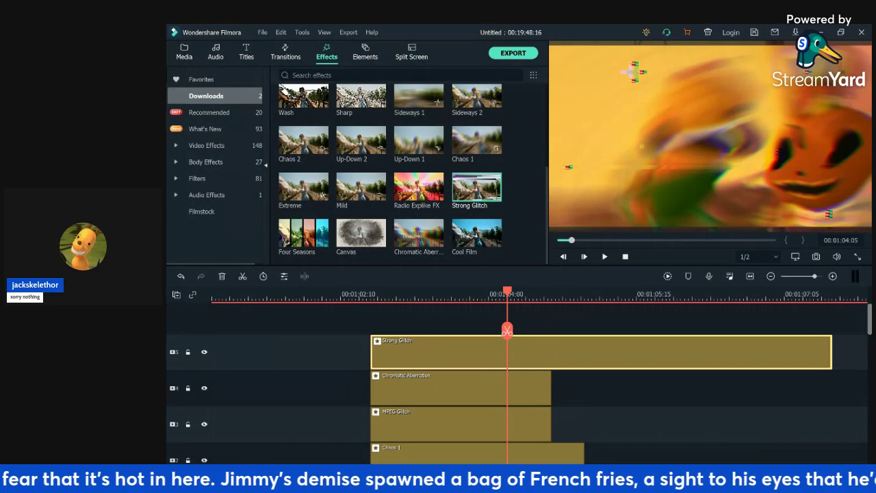
pyautogui.moveTo(831, 352); pyautogui.dragTo(551, 353)
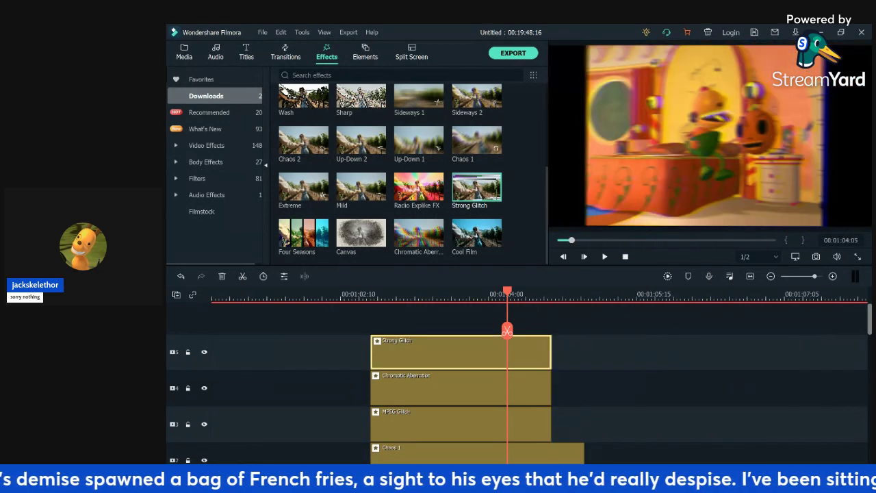
# - Open the Strong Glitch effect's settings, preview the stacked effects over the scream section and close the settings
pyautogui.doubleClick(472, 353)
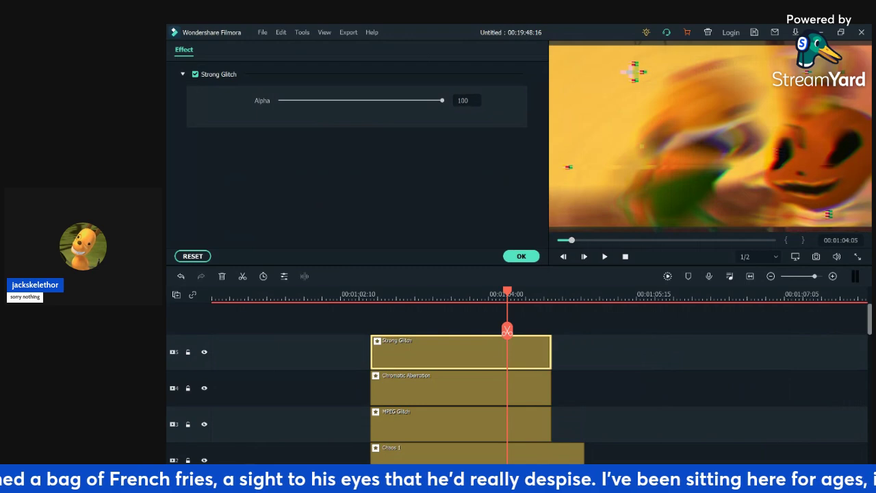
pyautogui.click(422, 294)
pyautogui.press('space')
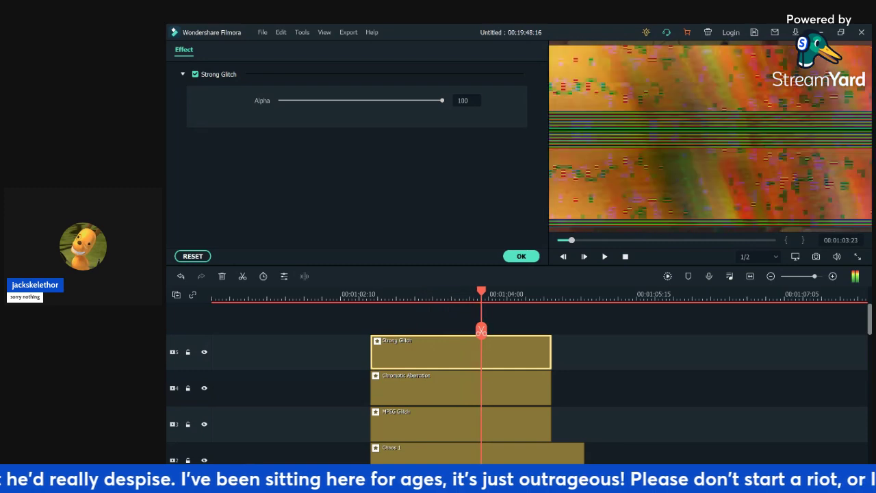
pyautogui.click(522, 256)
# - Set the scream clip's Color Enhancement to a Threshold of 100 and a Value of 100
pyautogui.scroll(-2, 517, 383)
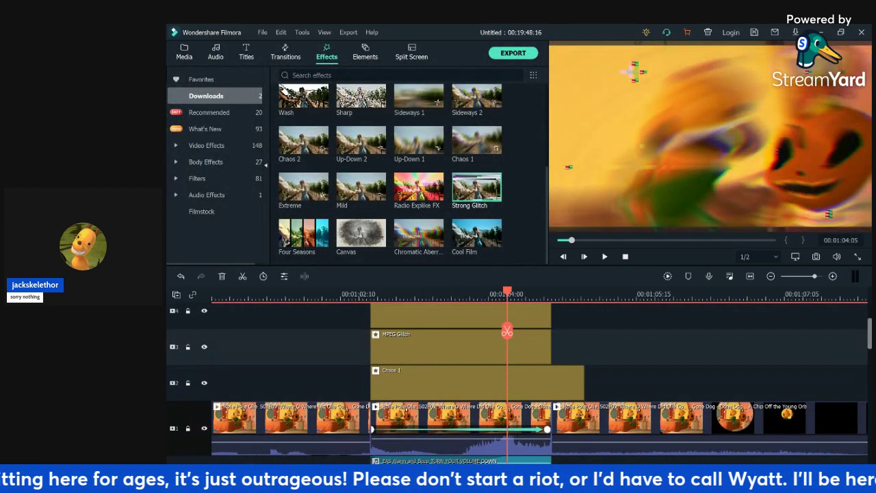
pyautogui.click(386, 295)
pyautogui.doubleClick(424, 419)
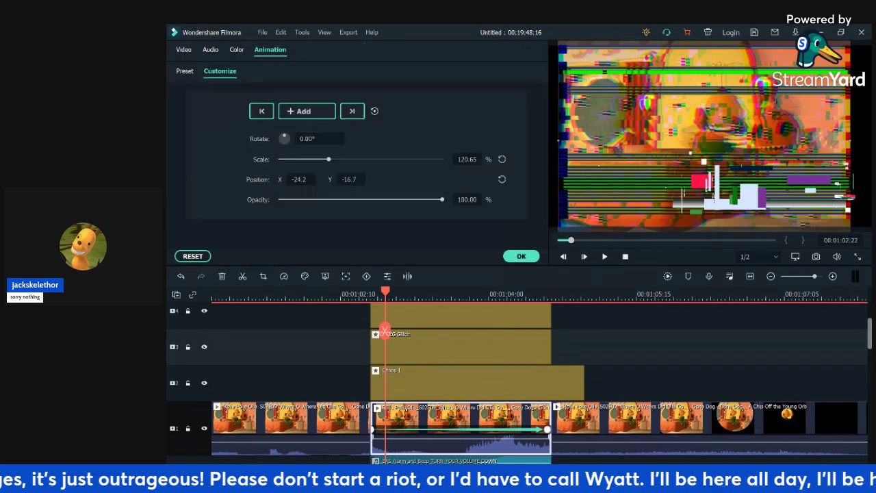
pyautogui.click(237, 50)
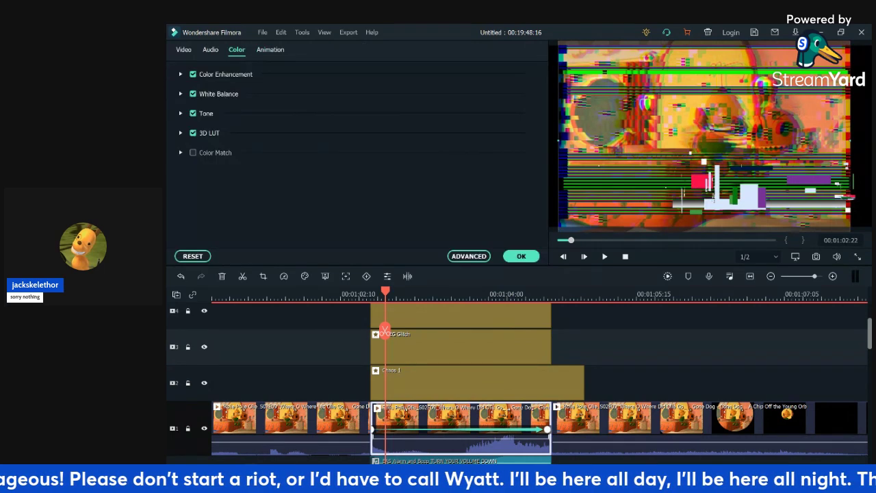
pyautogui.click(181, 74)
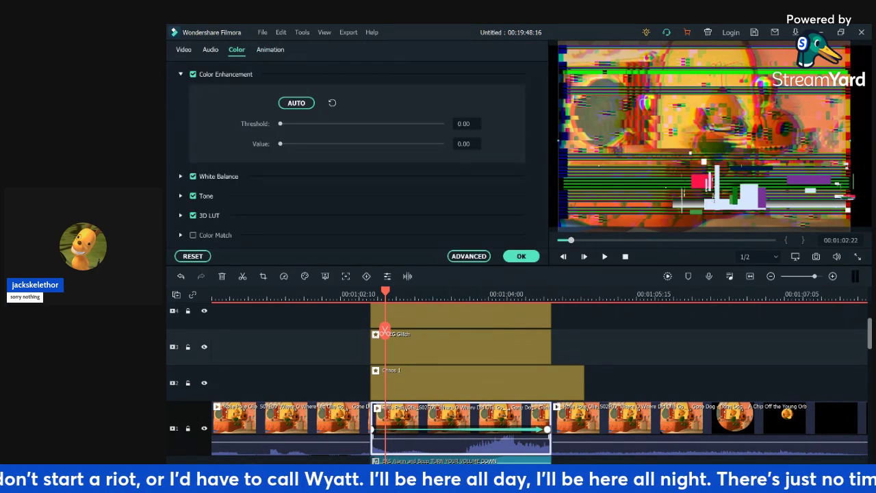
pyautogui.moveTo(280, 123); pyautogui.dragTo(442, 123)
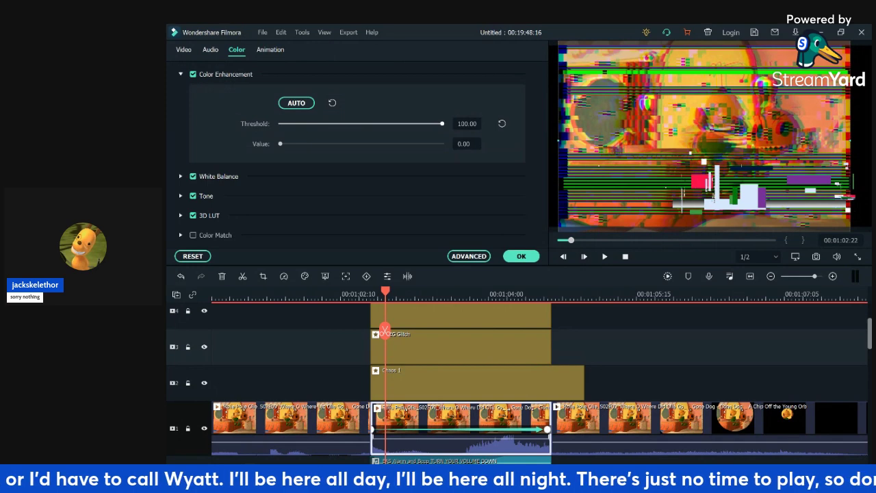
pyautogui.moveTo(280, 143); pyautogui.dragTo(442, 144)
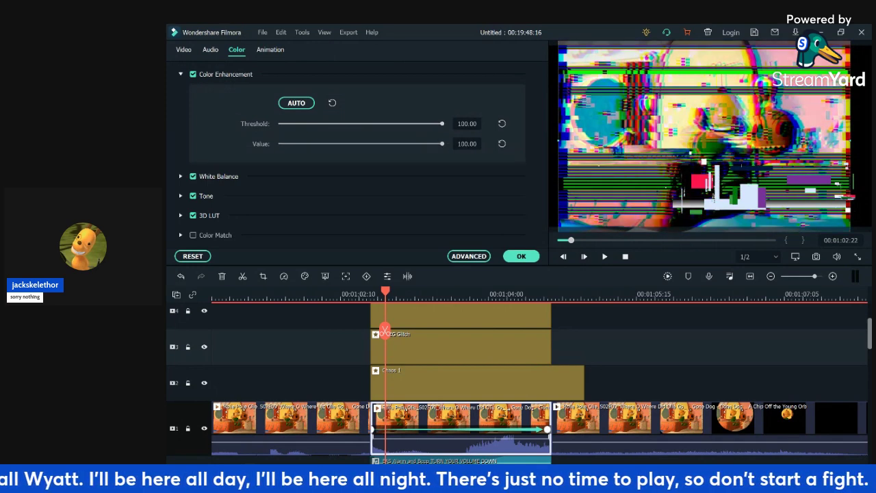
# - Set the scream clip's White Balance to a Temperature of 100 and a Tint of 100
pyautogui.click(181, 177)
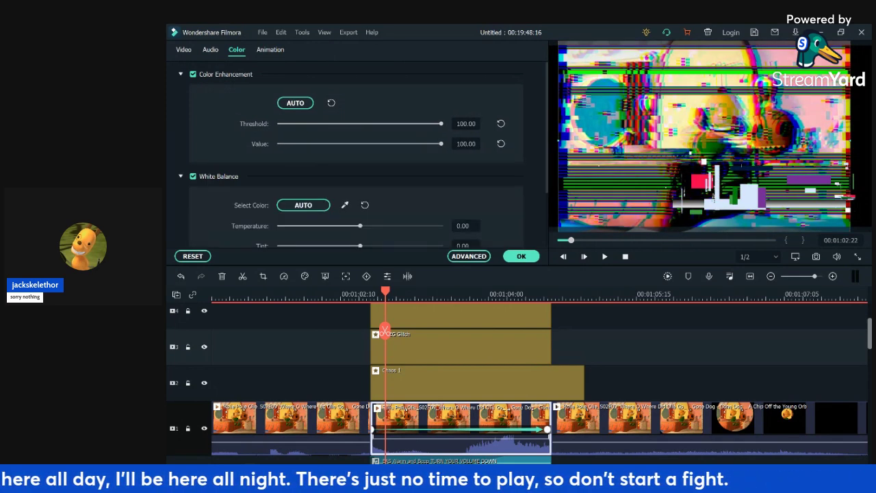
pyautogui.moveTo(360, 225); pyautogui.dragTo(442, 225)
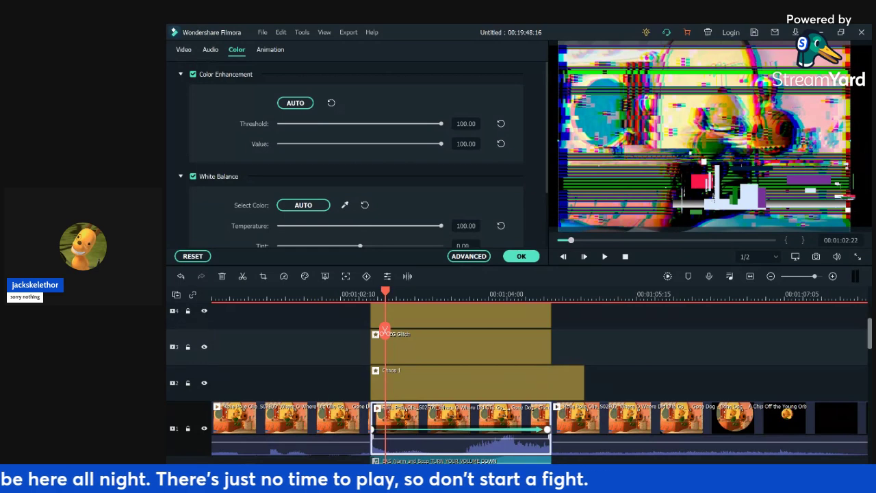
pyautogui.scroll(-2, 356, 158)
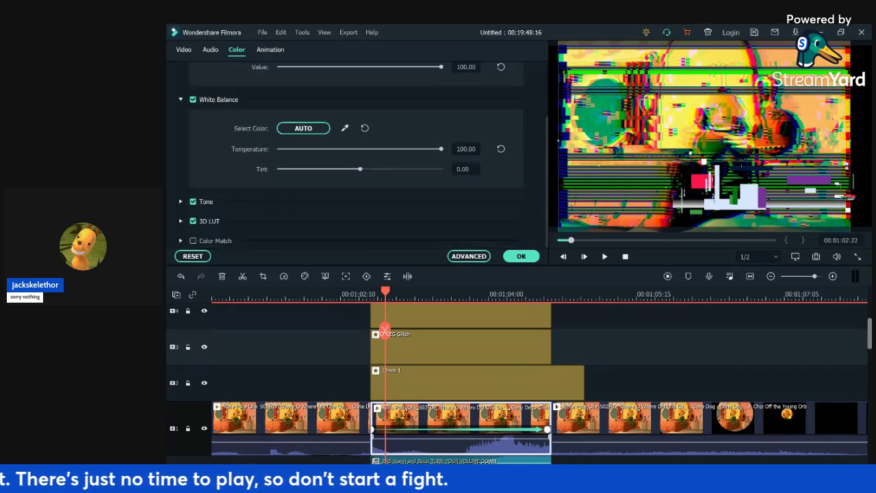
pyautogui.moveTo(360, 169); pyautogui.dragTo(441, 169)
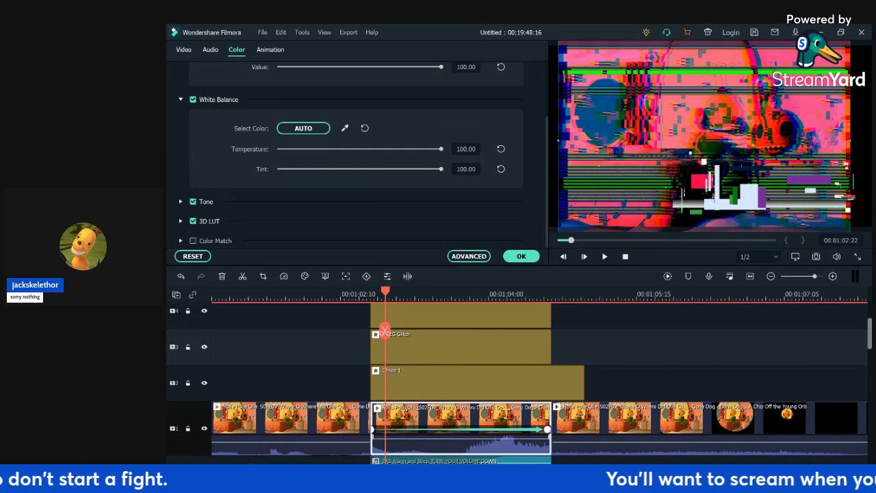
# - Set the scream clip's Tone to Contrast 100, Saturation 100 and Brightness -72
pyautogui.click(180, 202)
pyautogui.scroll(-2, 356, 155)
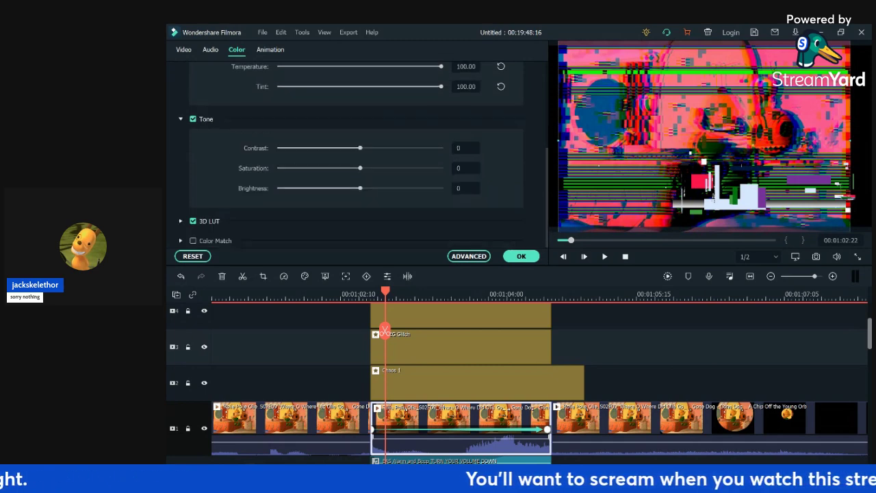
pyautogui.moveTo(360, 148); pyautogui.dragTo(441, 148)
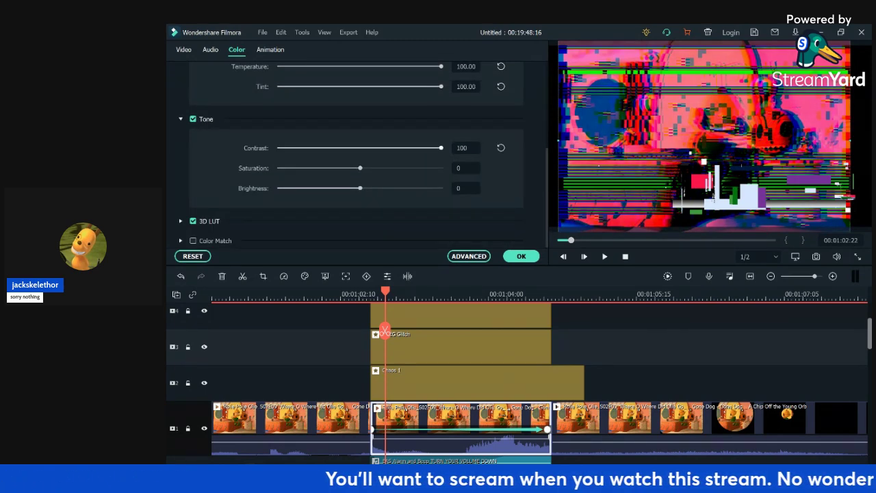
pyautogui.moveTo(360, 168); pyautogui.dragTo(441, 168)
pyautogui.moveTo(360, 189); pyautogui.dragTo(301, 188)
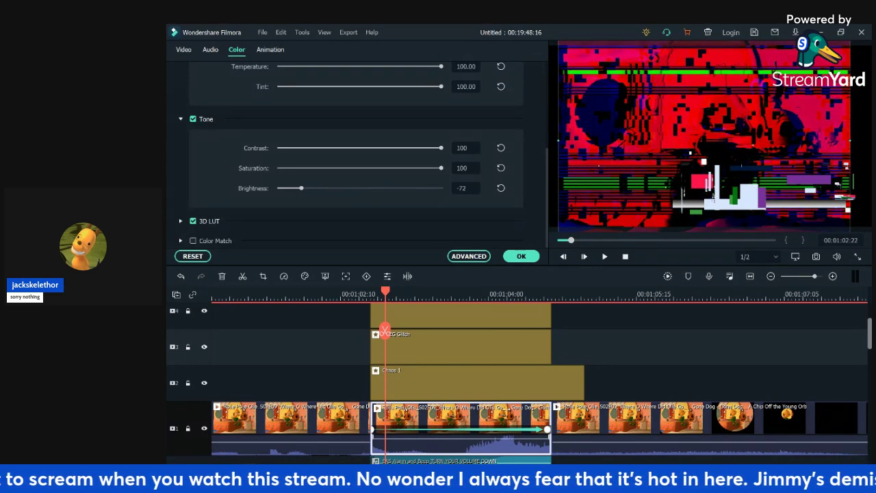
# - Apply the Warm Film 3D LUT to the scream clip
pyautogui.click(181, 221)
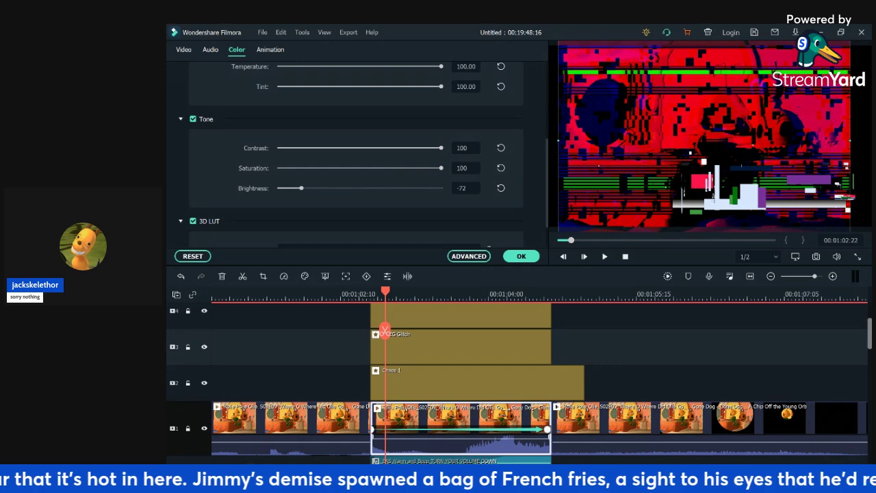
pyautogui.scroll(-1, 356, 150)
pyautogui.scroll(5, 356, 151)
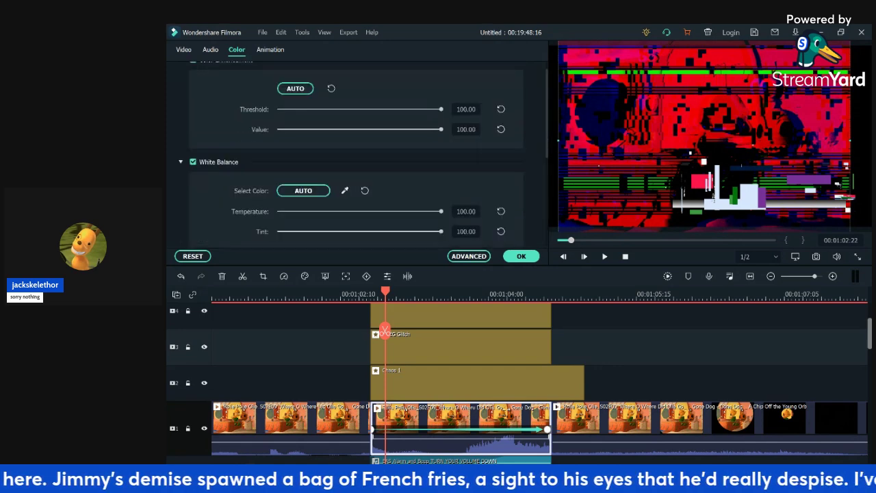
pyautogui.scroll(-3, 356, 209)
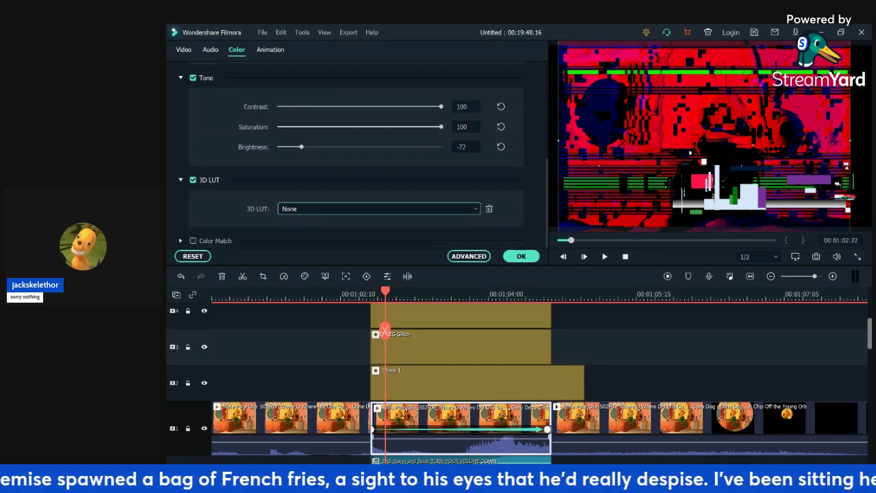
pyautogui.scroll(-1, 356, 208)
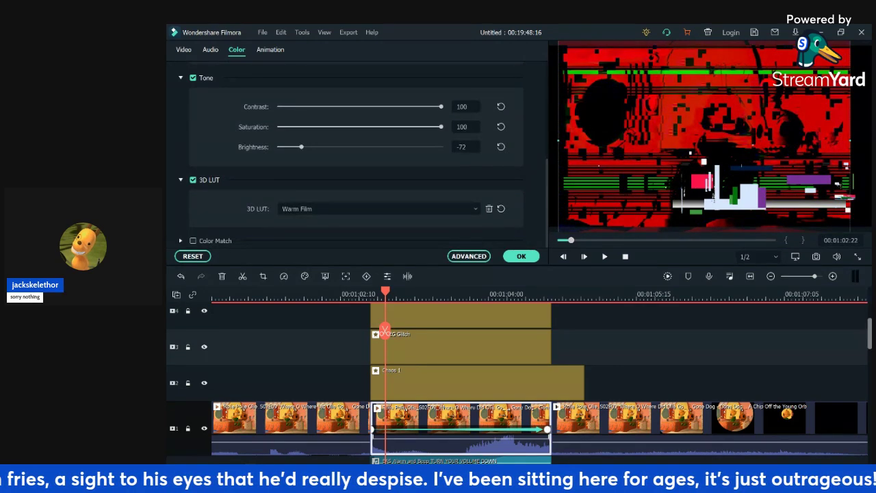
# - Try blending modes such as Color Burn, Multiply, Overlay and Exclusion on the scream clip, set it to Difference and confirm the settings
pyautogui.click(183, 50)
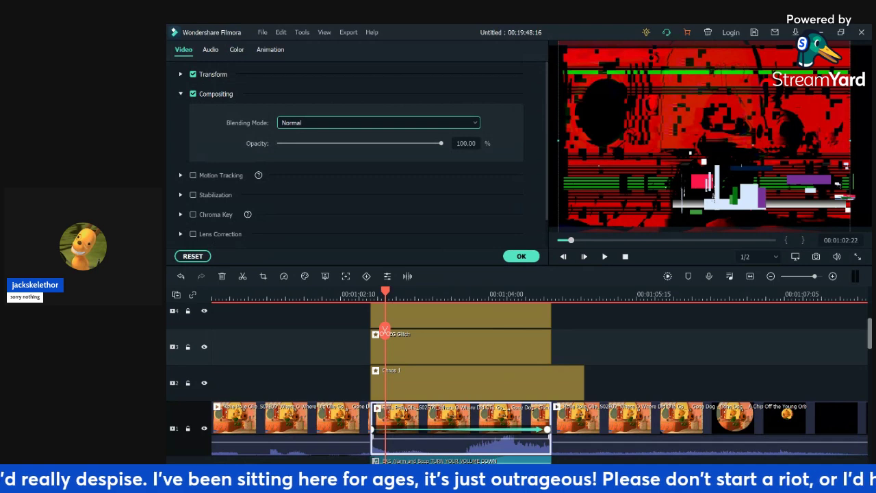
pyautogui.click(328, 182)
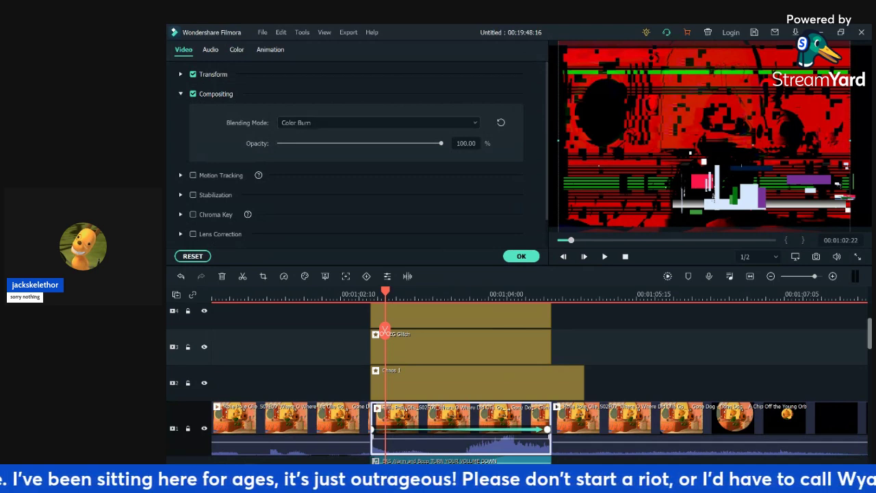
pyautogui.scroll(-1, 379, 122)
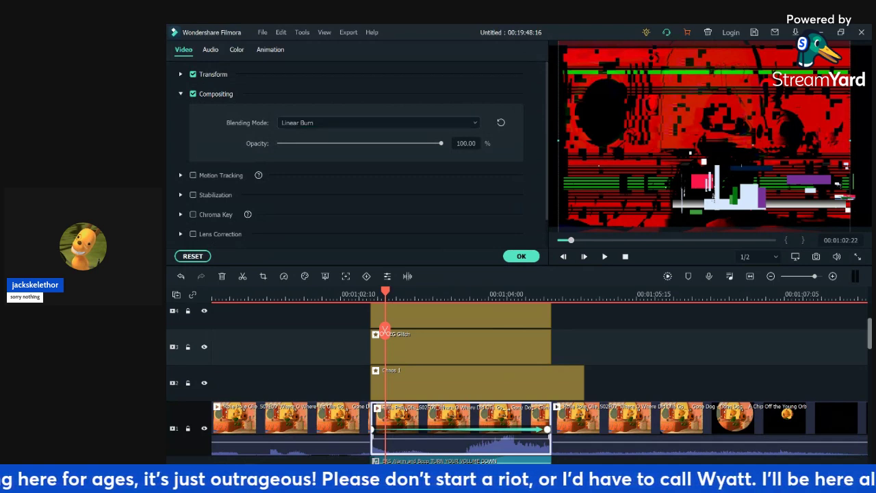
pyautogui.scroll(2, 379, 123)
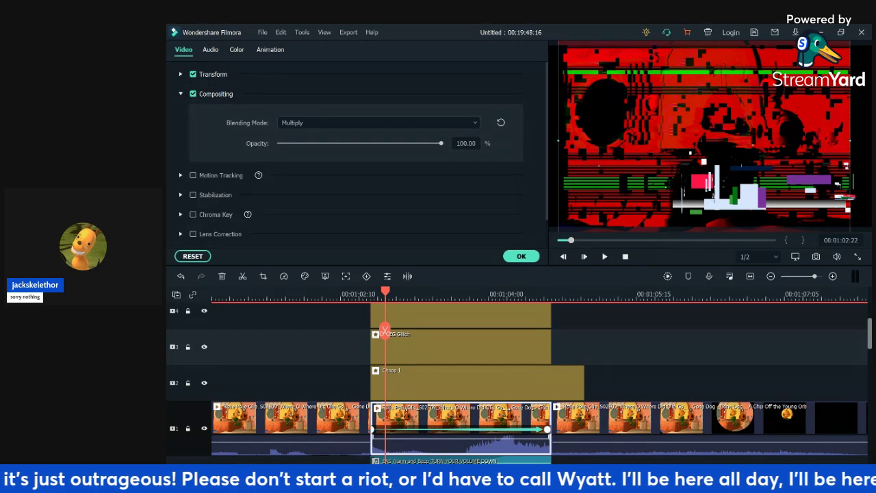
pyautogui.scroll(1, 378, 123)
pyautogui.scroll(-5, 378, 122)
pyautogui.scroll(-1, 378, 122)
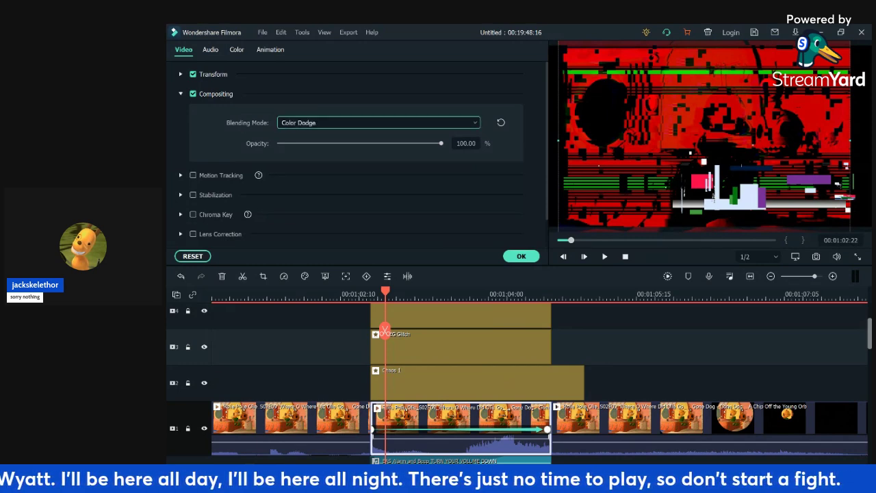
pyautogui.scroll(-1, 379, 122)
pyautogui.scroll(-1, 378, 123)
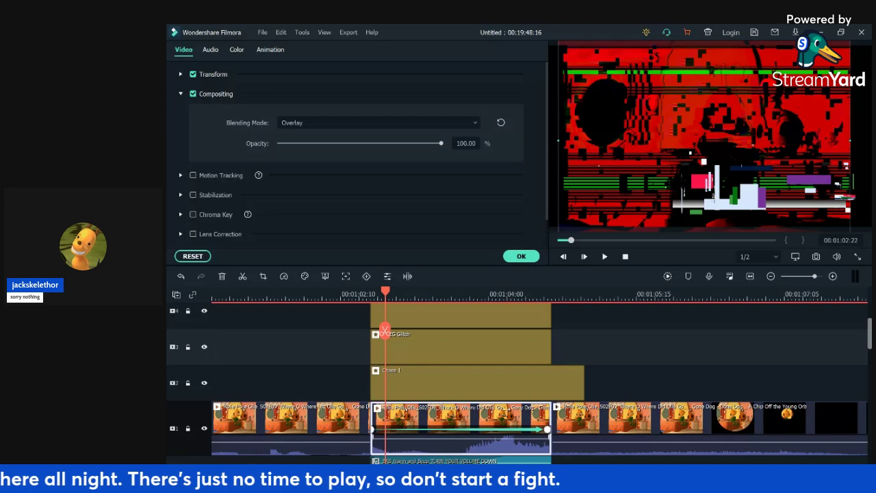
pyautogui.scroll(-1, 378, 122)
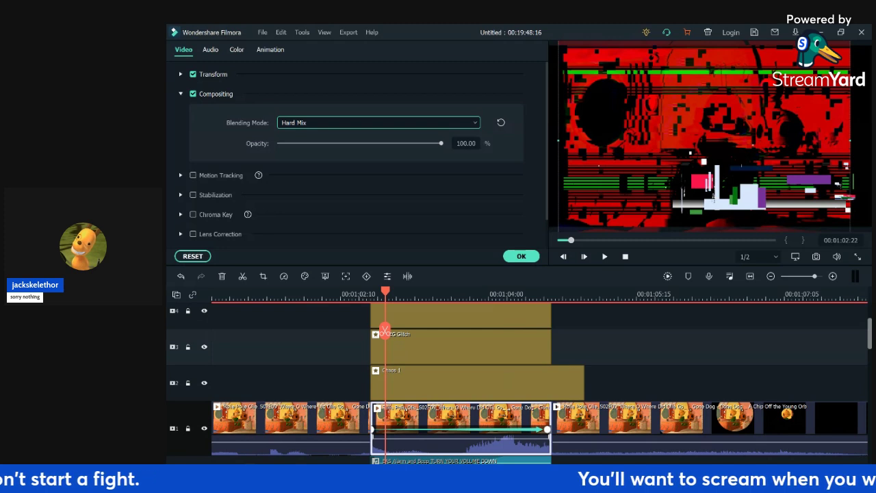
pyautogui.scroll(-2, 379, 122)
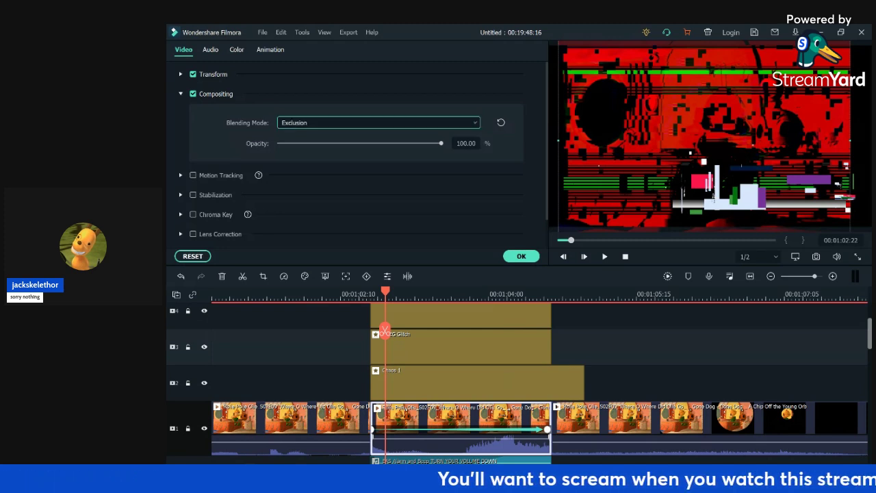
pyautogui.scroll(1, 378, 122)
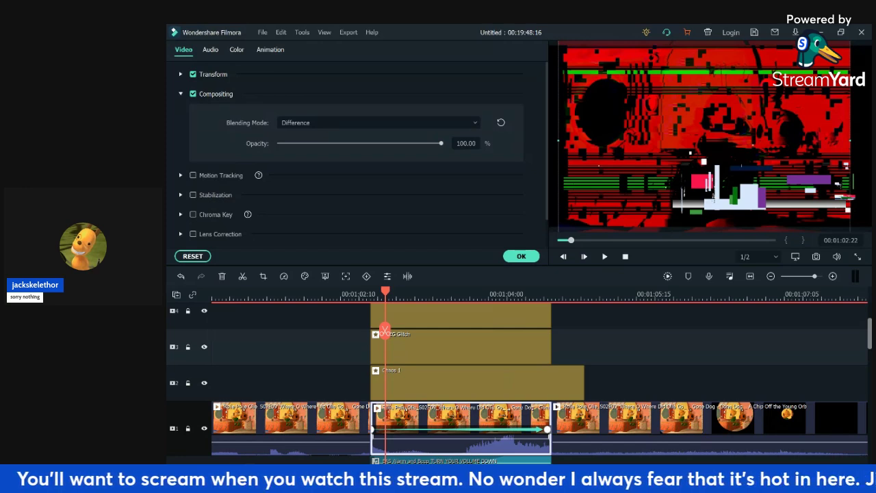
pyautogui.click(521, 256)
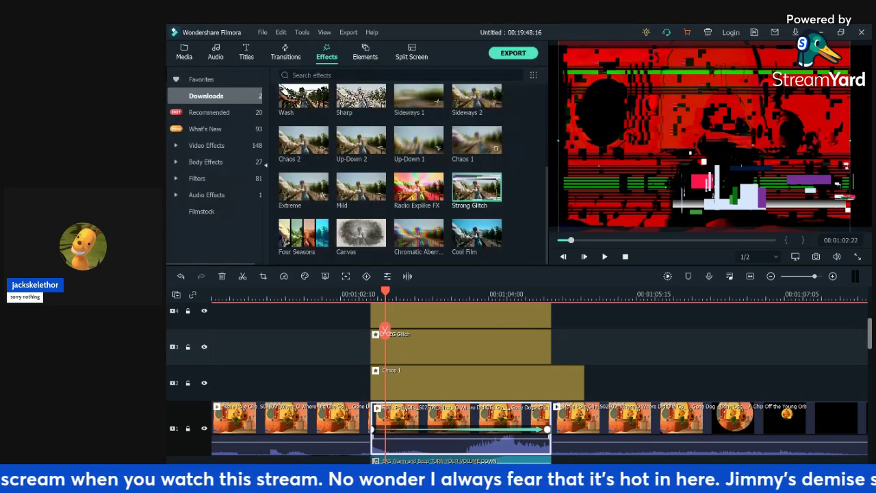
# - Play the recoloured scream section from just before its start through to the following closing circle shot
pyautogui.moveTo(385, 332); pyautogui.dragTo(344, 332)
pyautogui.press('space')
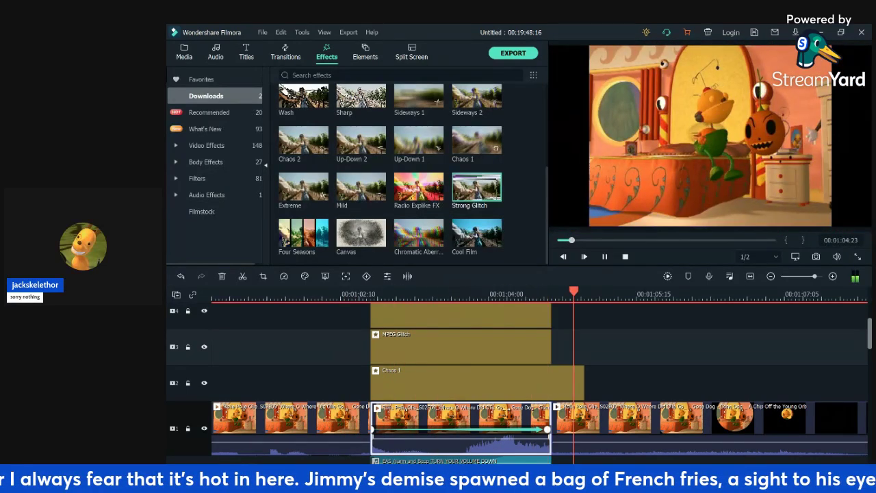
pyautogui.press('space')
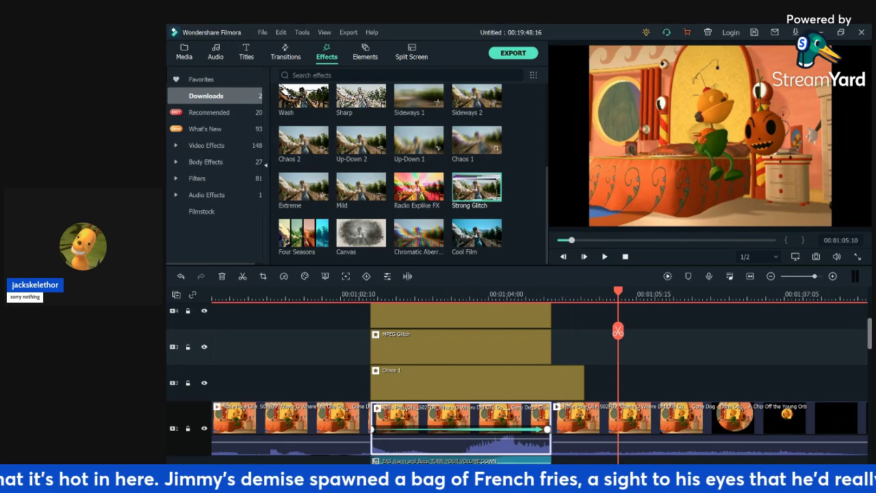
pyautogui.press('space')
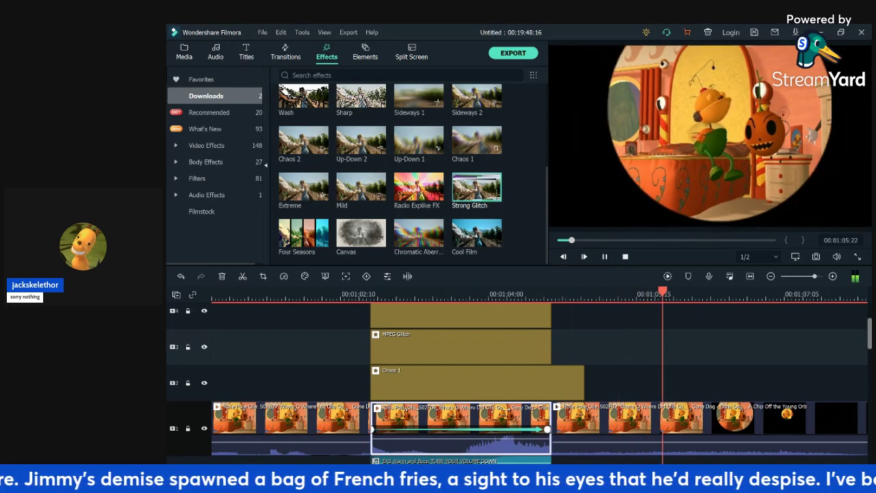
# - Replay the recoloured scream section from 00:01:02:02 until the closing circle starts at about 00:01:05:24
pyautogui.click(311, 294)
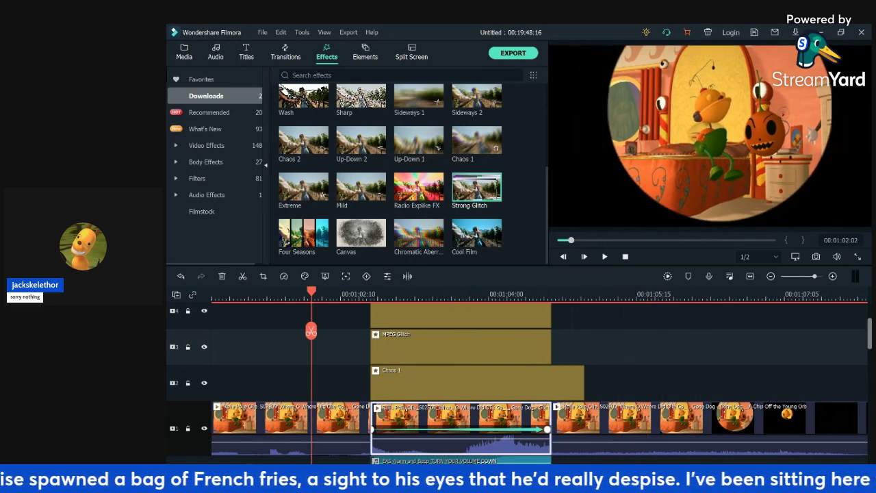
pyautogui.press('space')
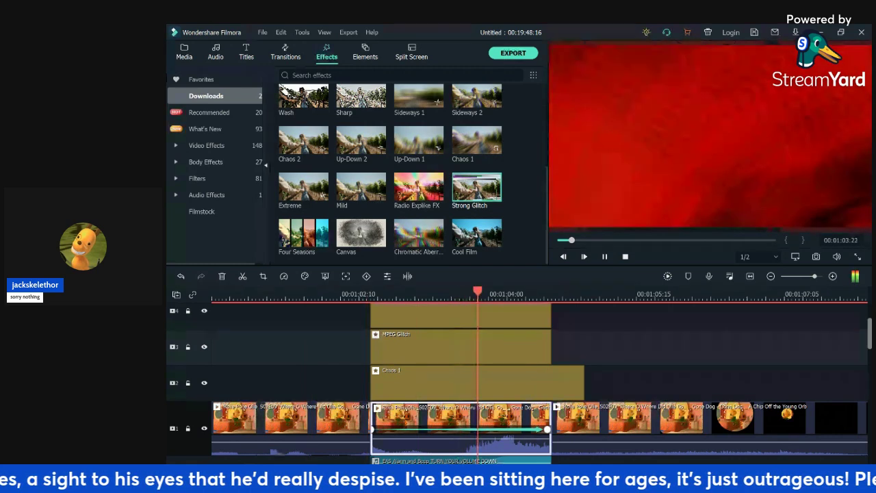
pyautogui.press('space')
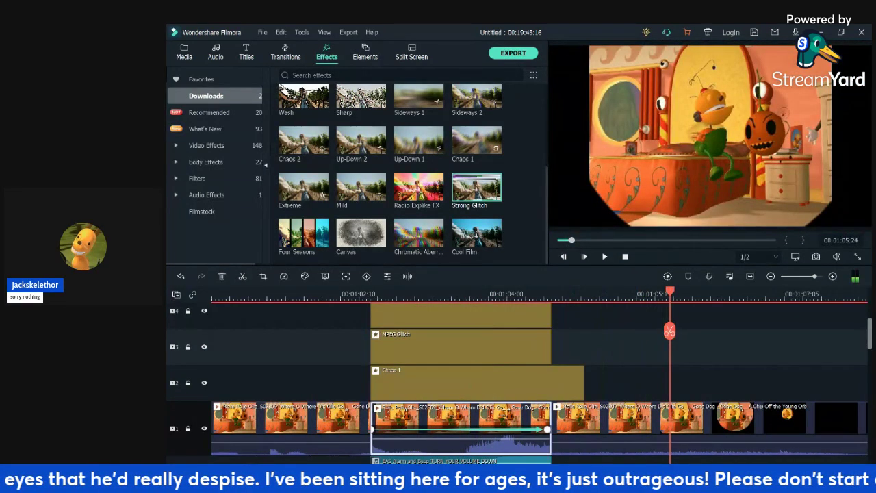
# - Cut off the rest of the episode from the black frame at 00:01:07:15 onward and save the project as "poopy oopy"
pyautogui.press('space')
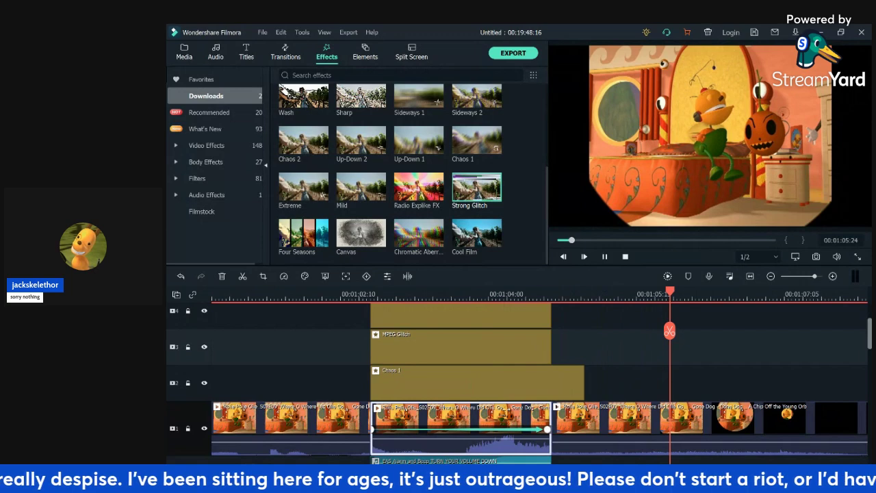
pyautogui.press('space')
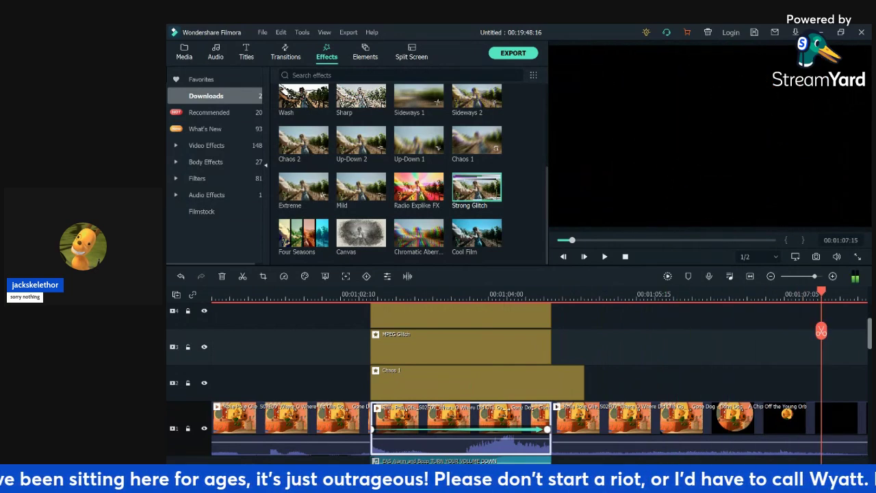
pyautogui.click(821, 332)
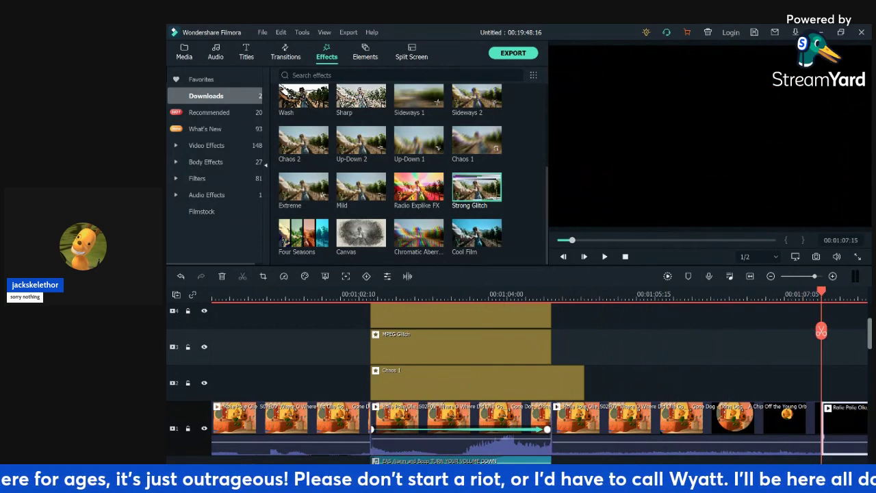
pyautogui.click(221, 276)
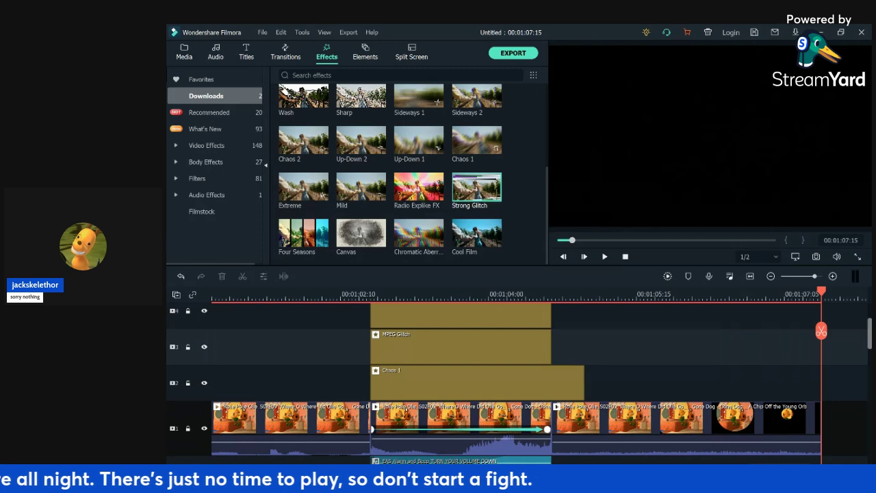
pyautogui.hotkey('ctrl', 's')
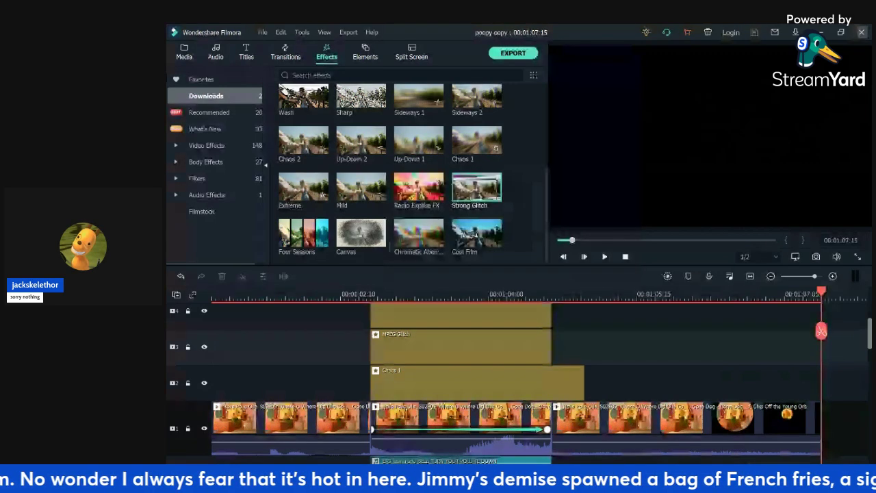
# - Start playback of the edited video from 00:00:00:00 with more of the timeline in view
pyautogui.press('Home')
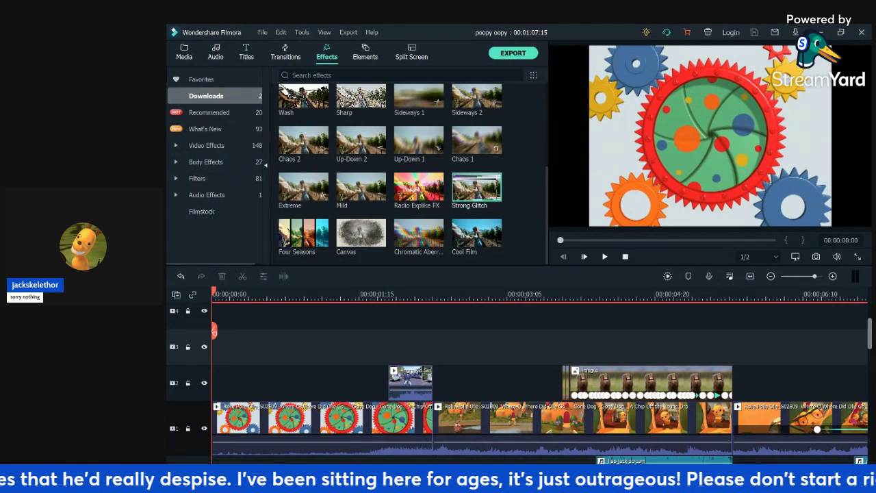
pyautogui.hotkey('ctrl', '-')
pyautogui.hotkey('ctrl', '-')
pyautogui.hotkey('ctrl', '-')
pyautogui.hotkey('ctrl', '-')
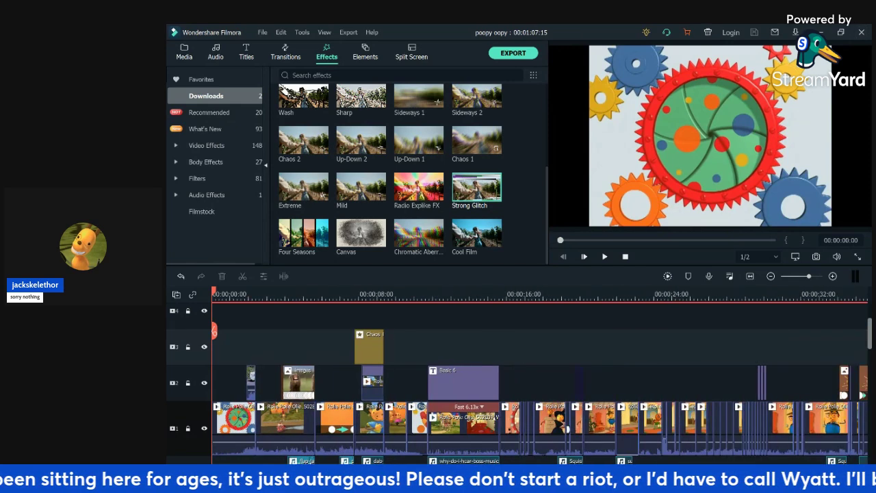
pyautogui.press('space')
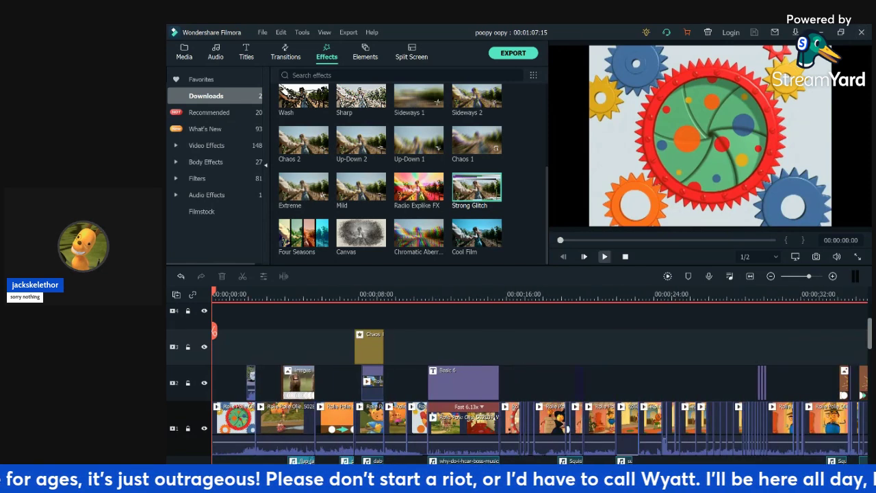